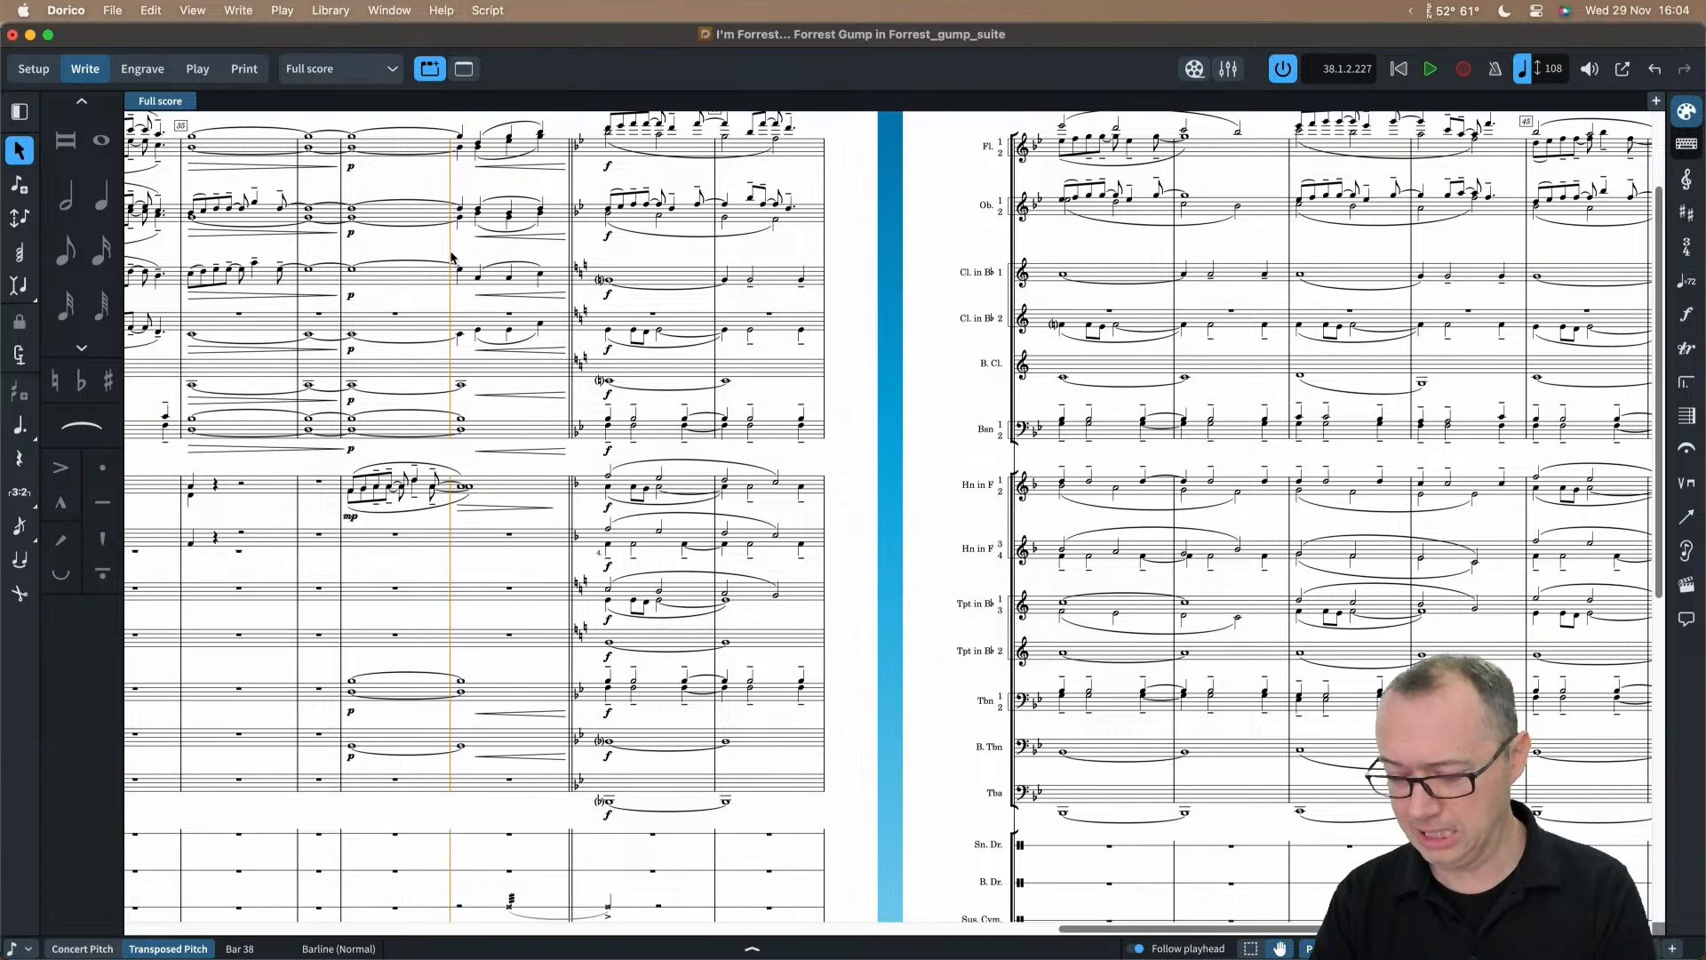
Step: Play back the score from bar 38, looking over the instrument staves, and stop playback
key(space)
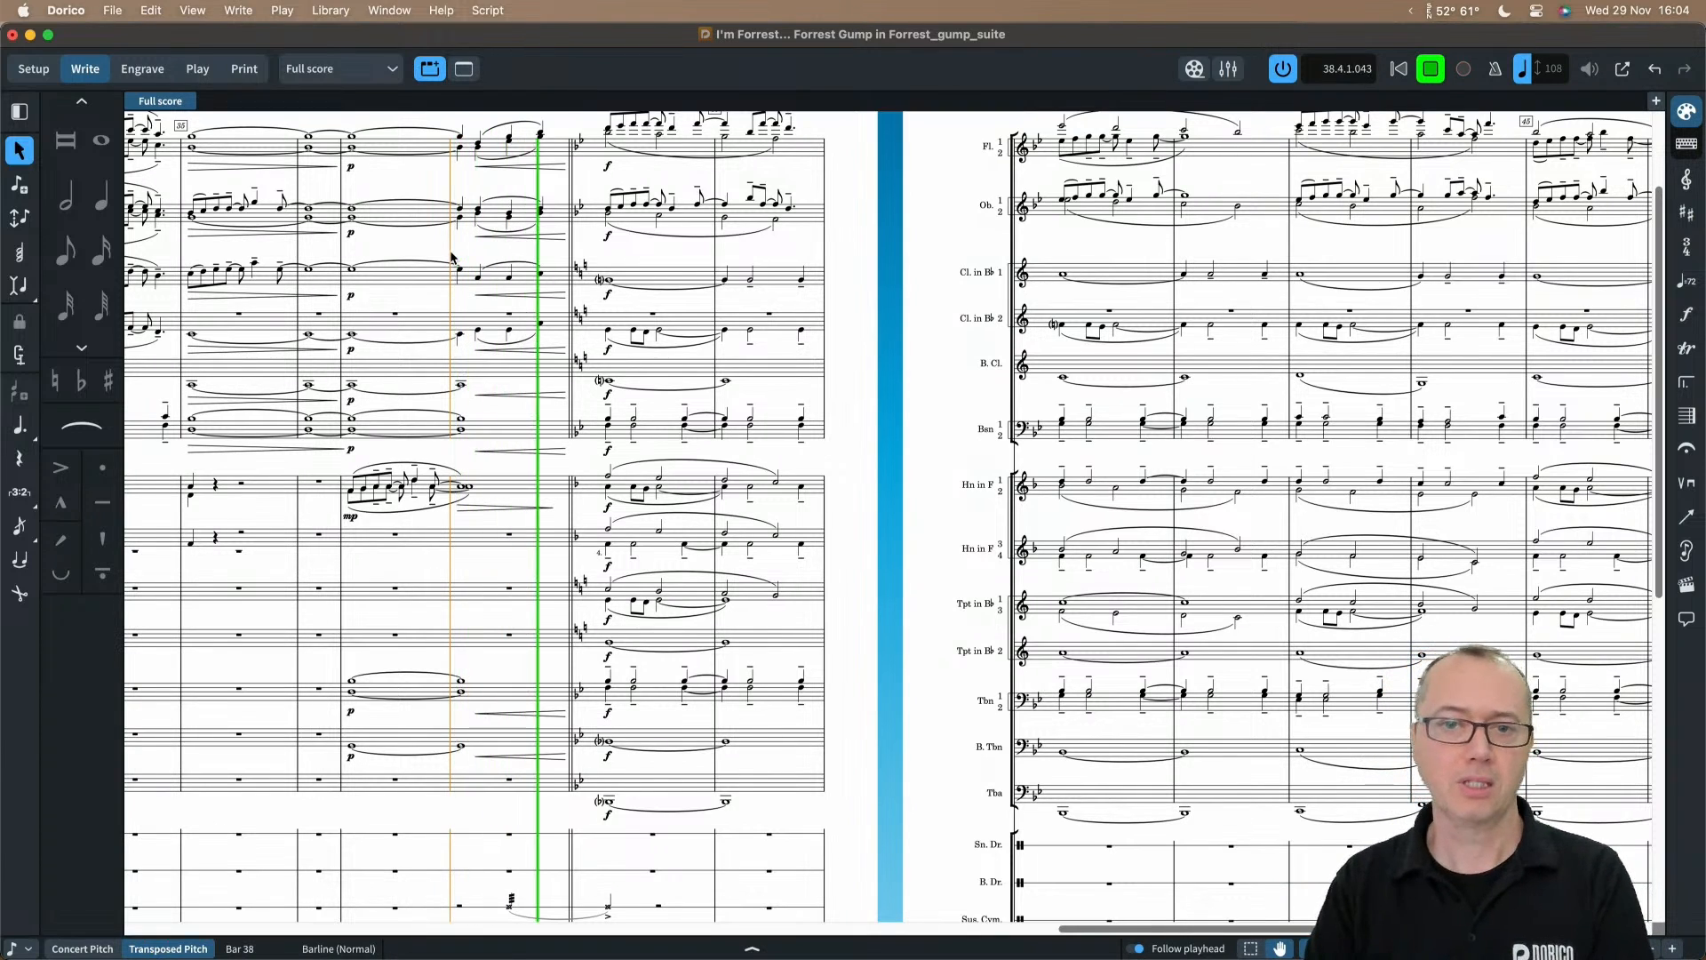
scroll(453, 258, down, 5)
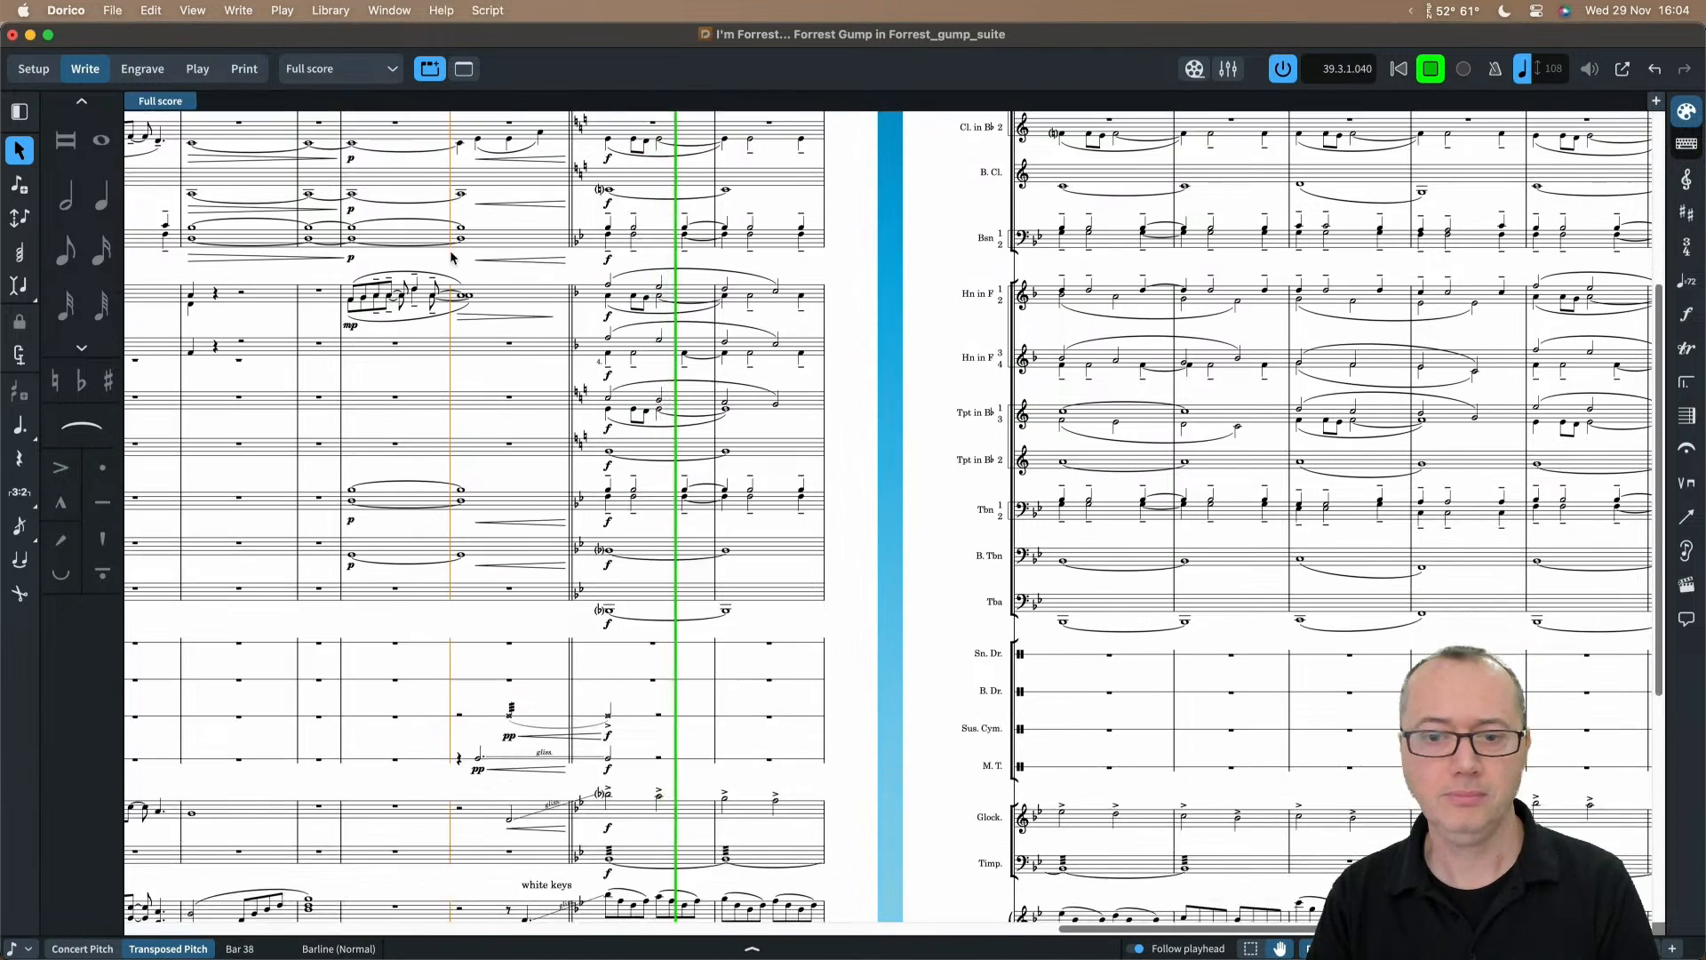
scroll(452, 258, down, 3)
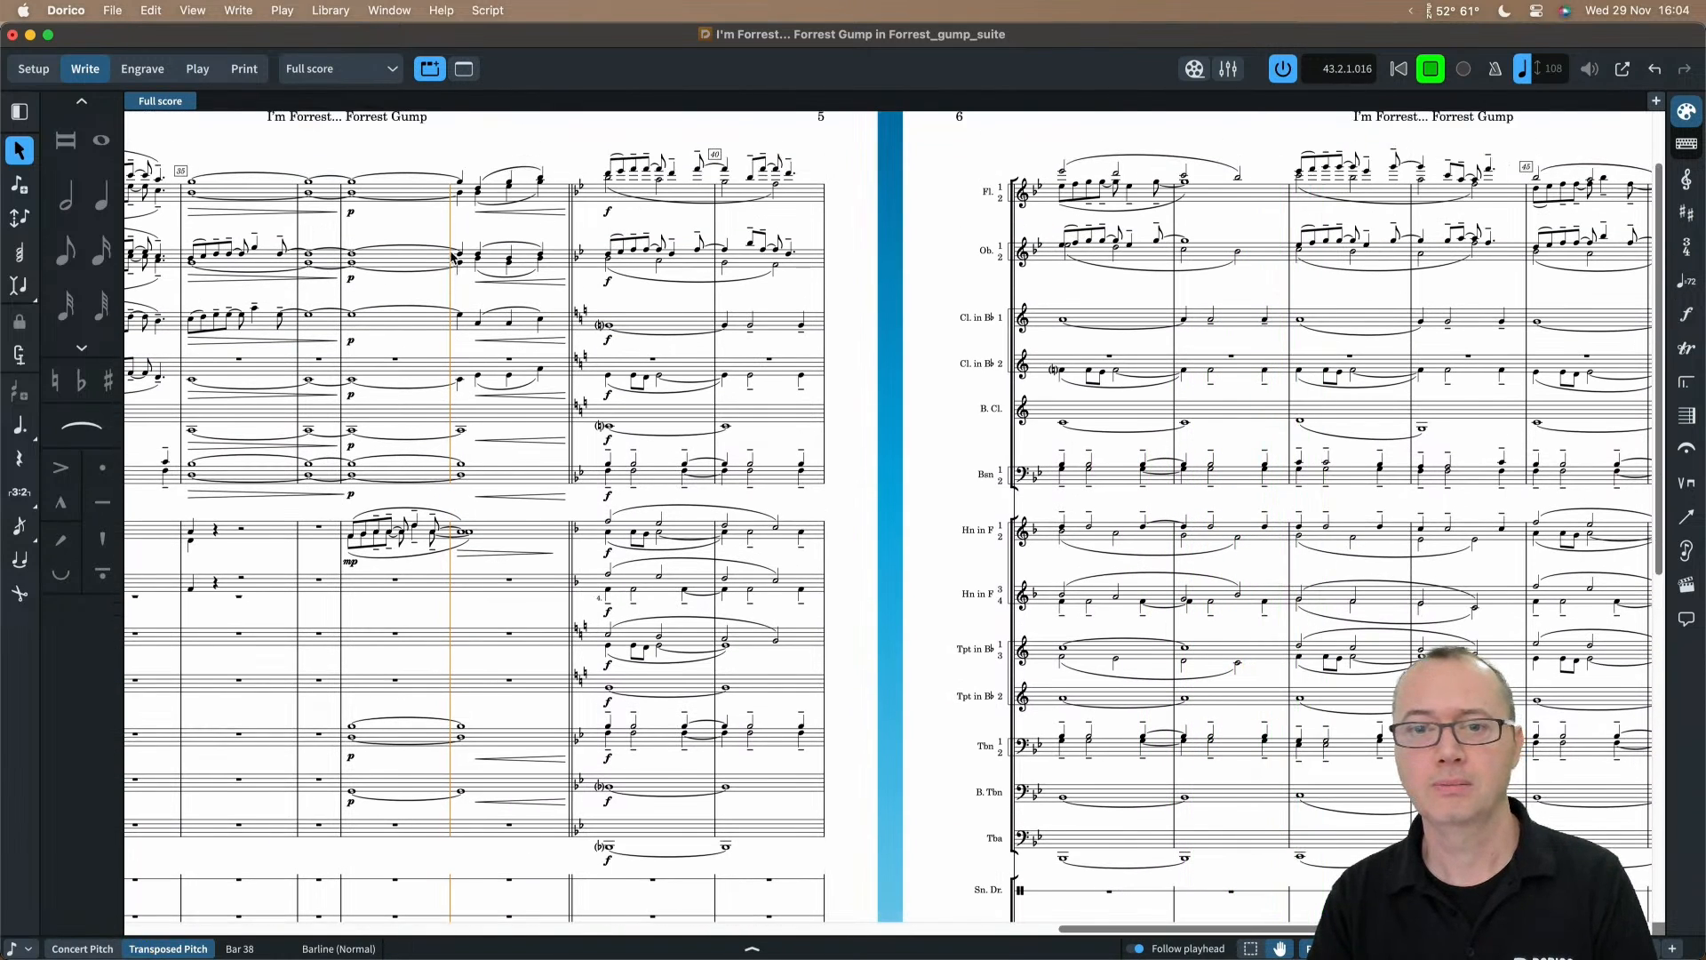
key(space)
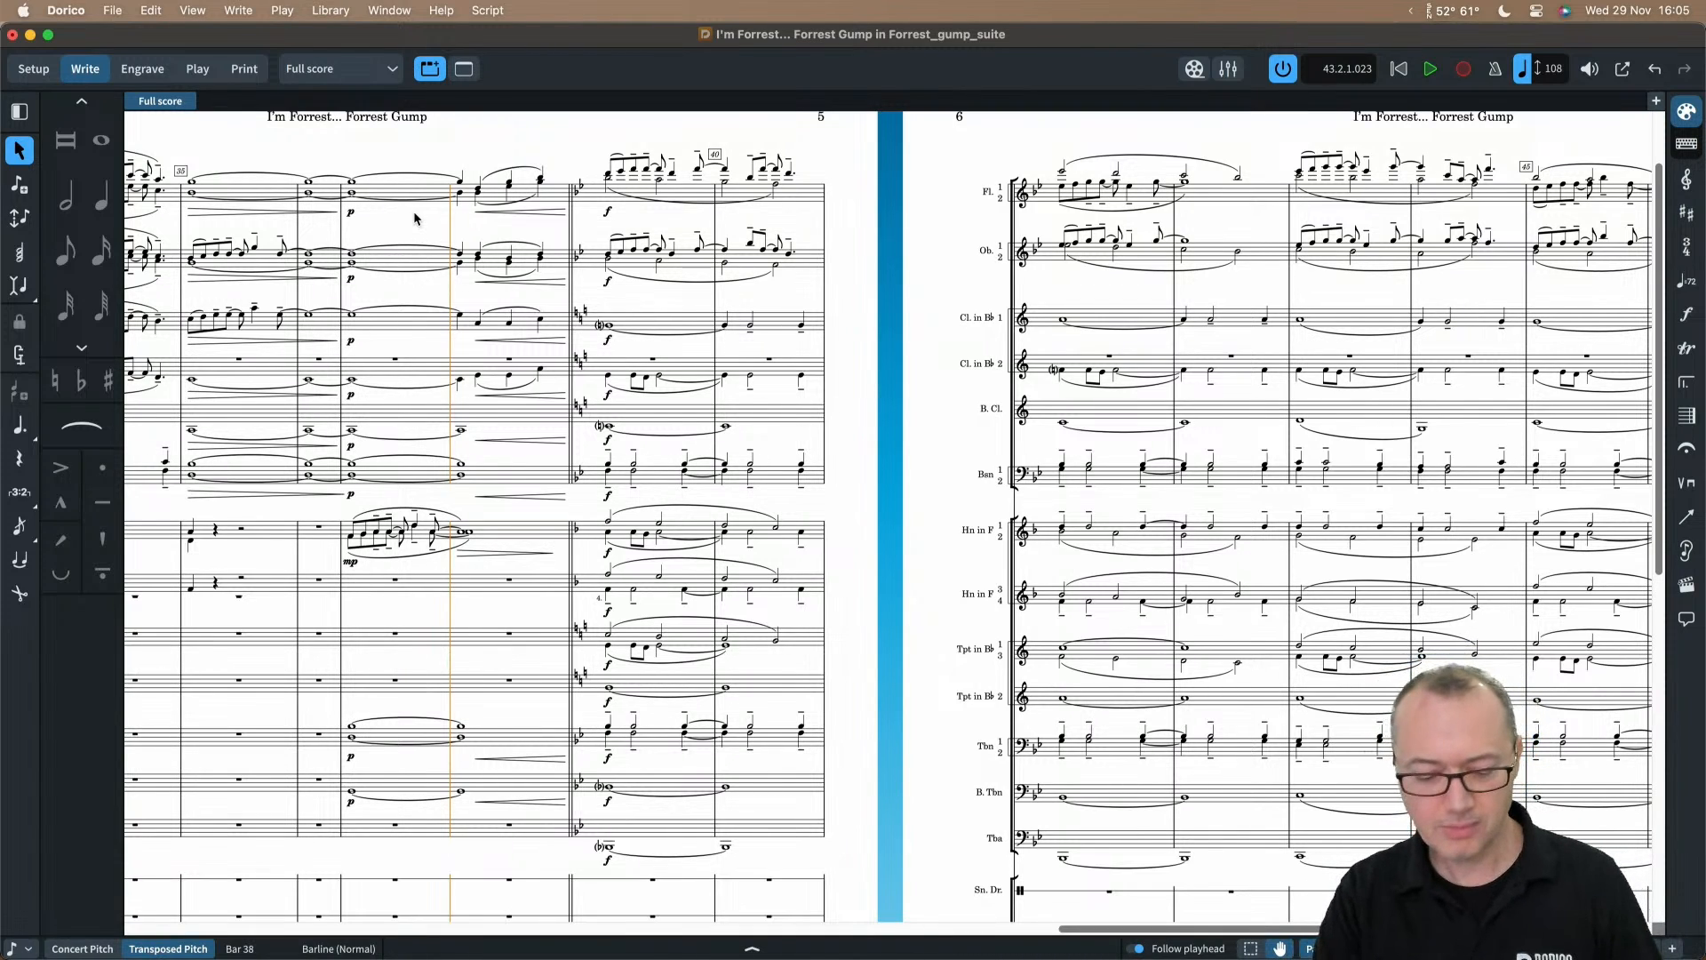
Step: Go to the first page of the full score and examine its titles, credits and copyright text
key(Home)
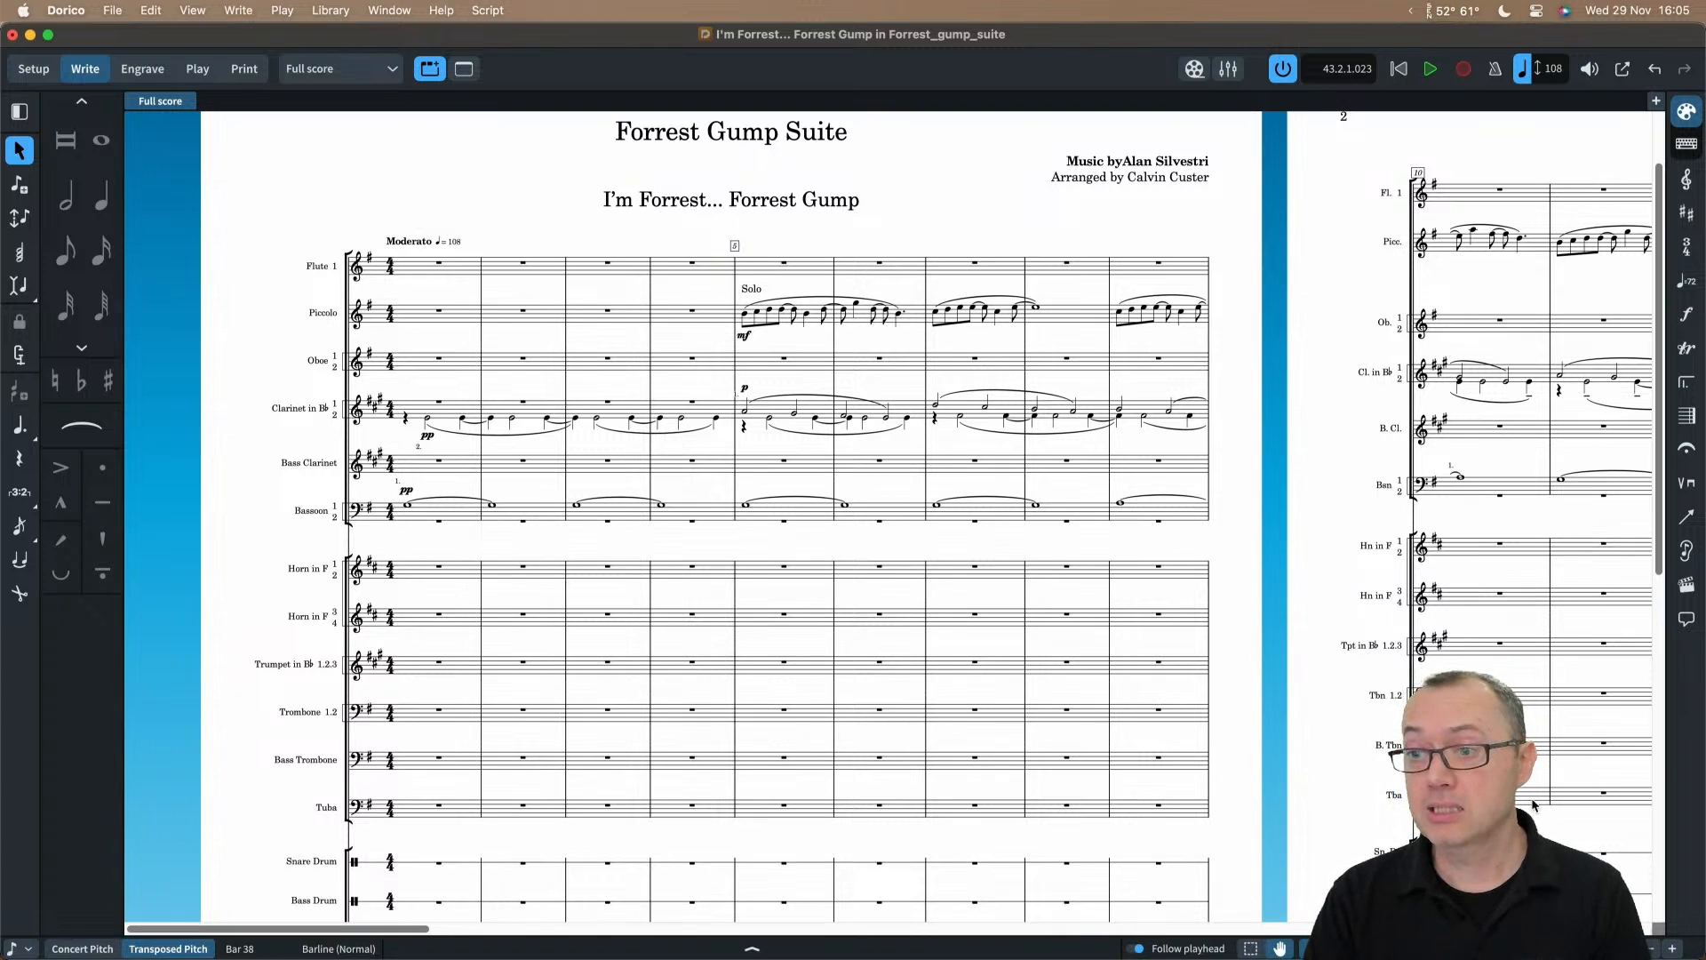
key(x)
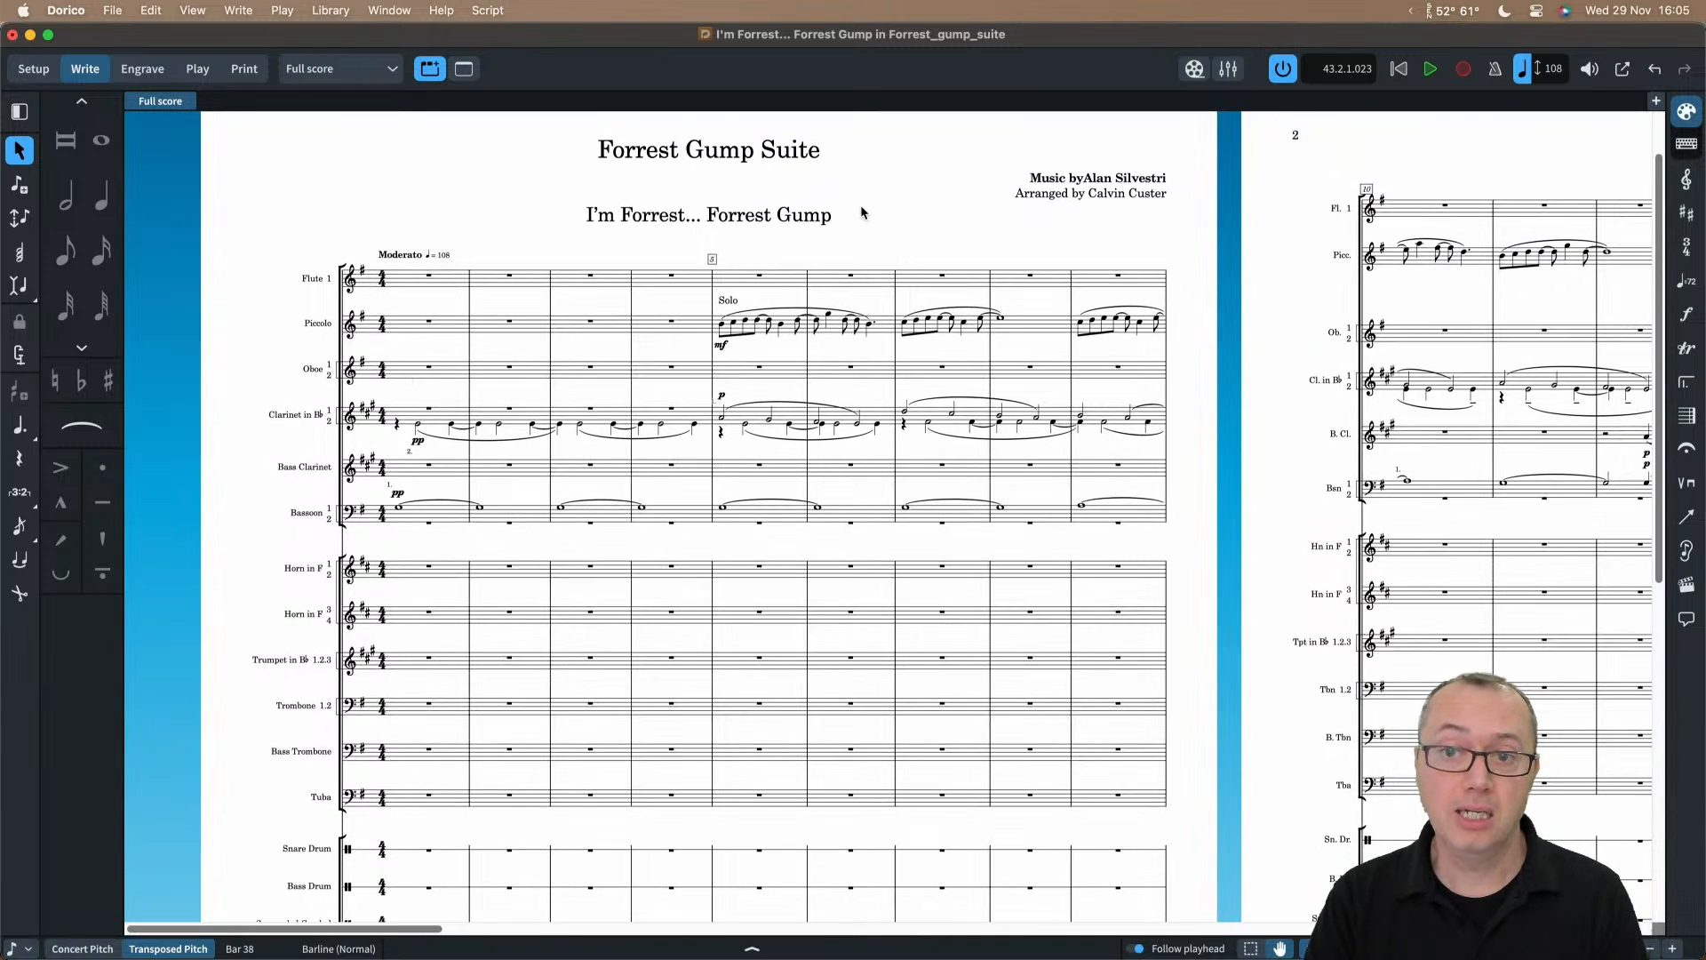
scroll(861, 212, up, 1)
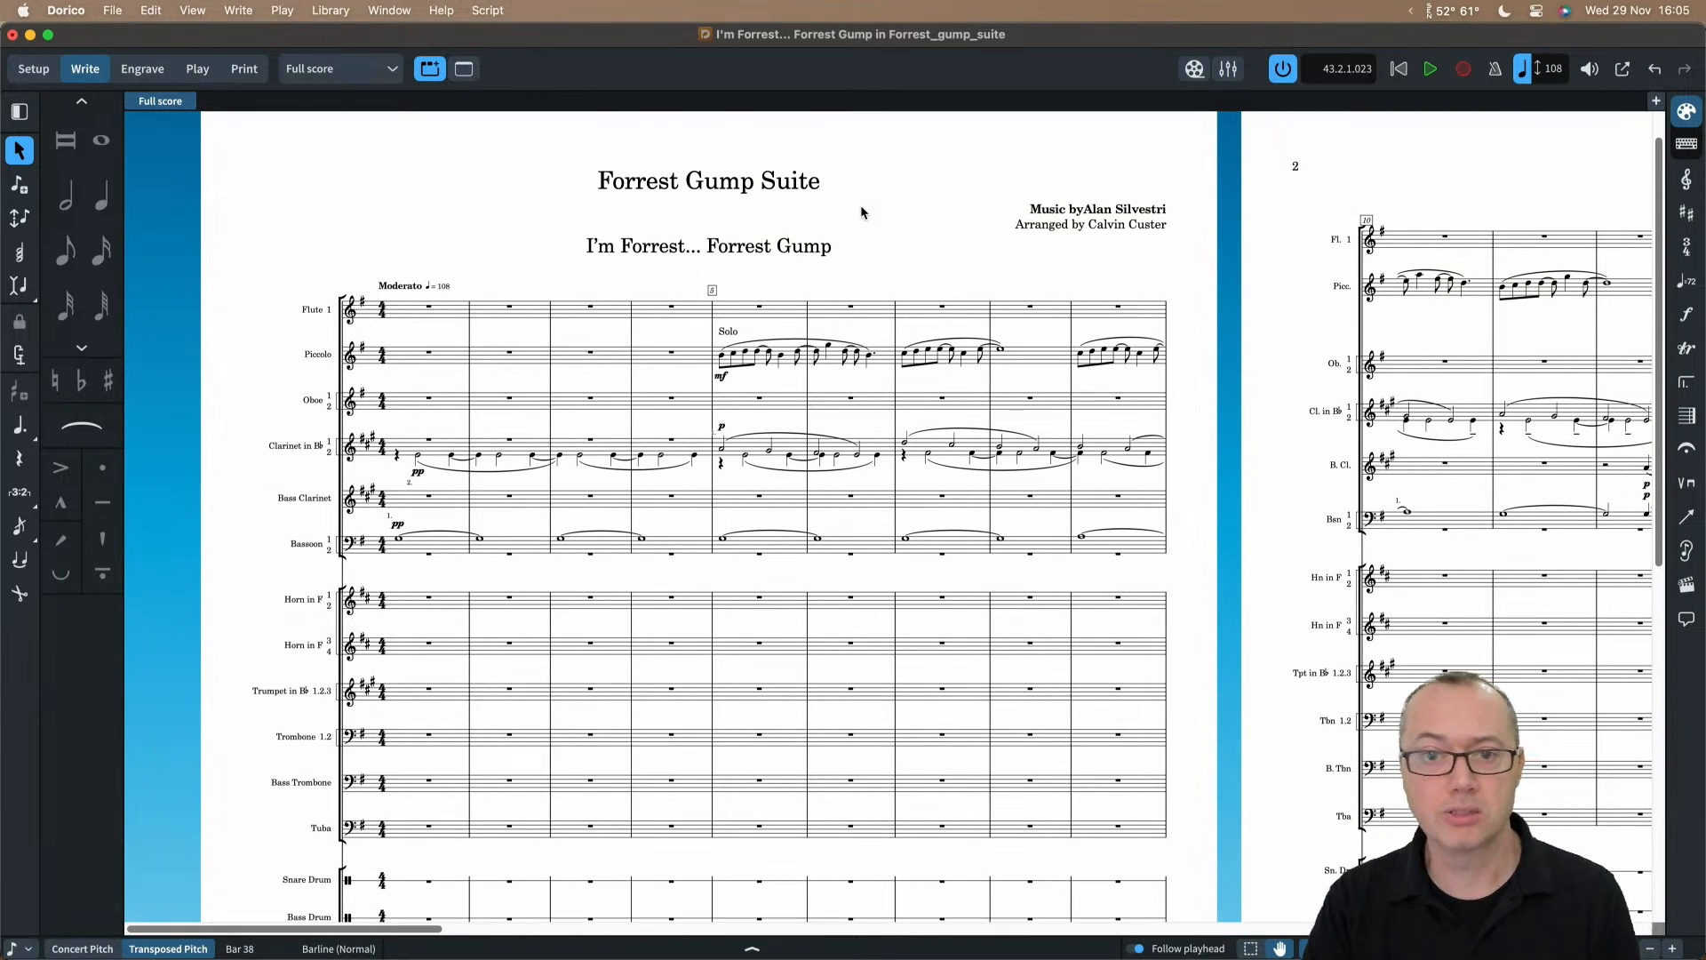
scroll(861, 211, down, 10)
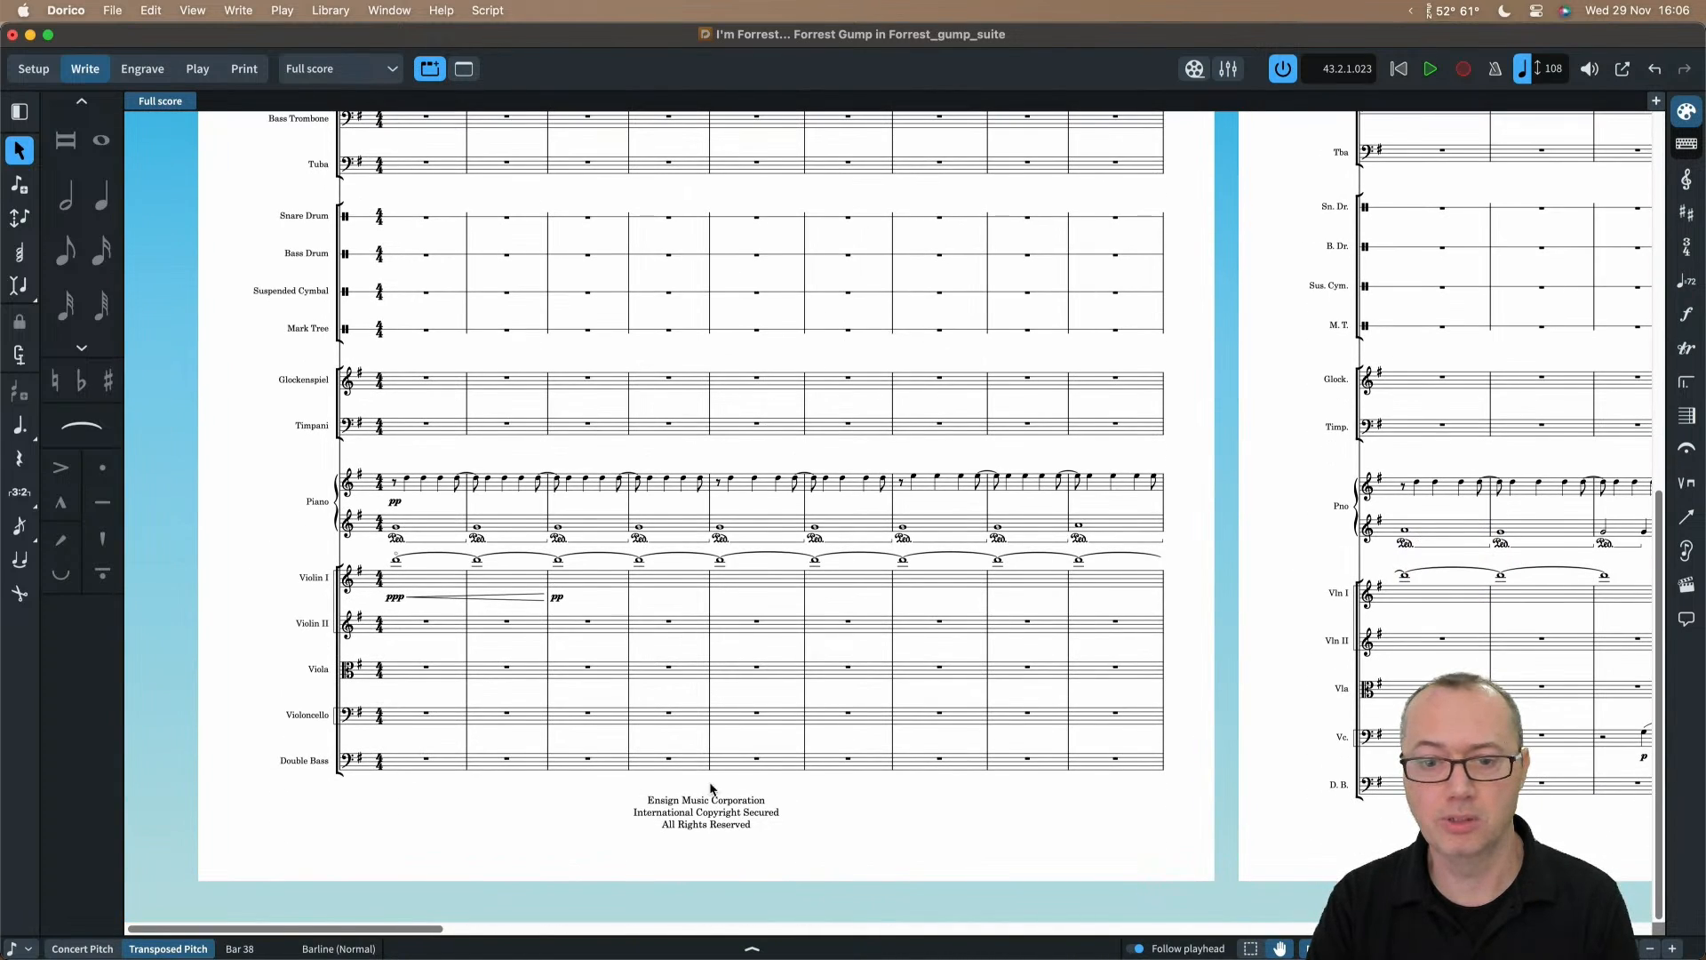
scroll(805, 452, up, 10)
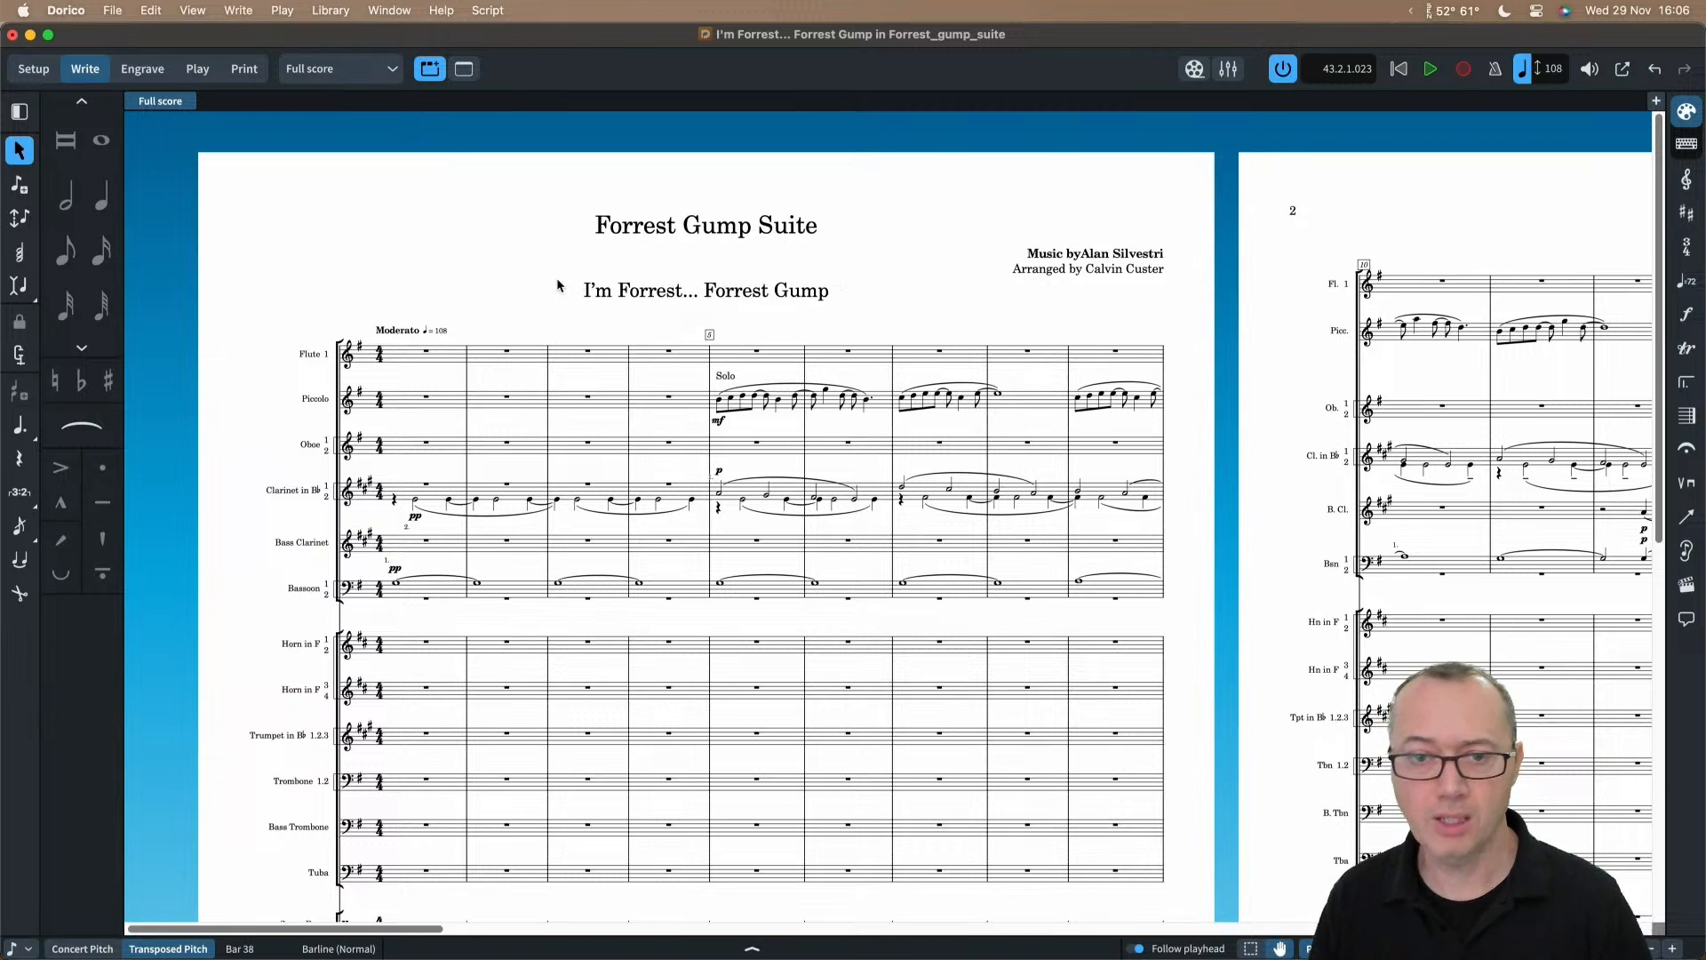
Step: Switch to Engrave mode at the score's first page and display the available flow headings
click(143, 73)
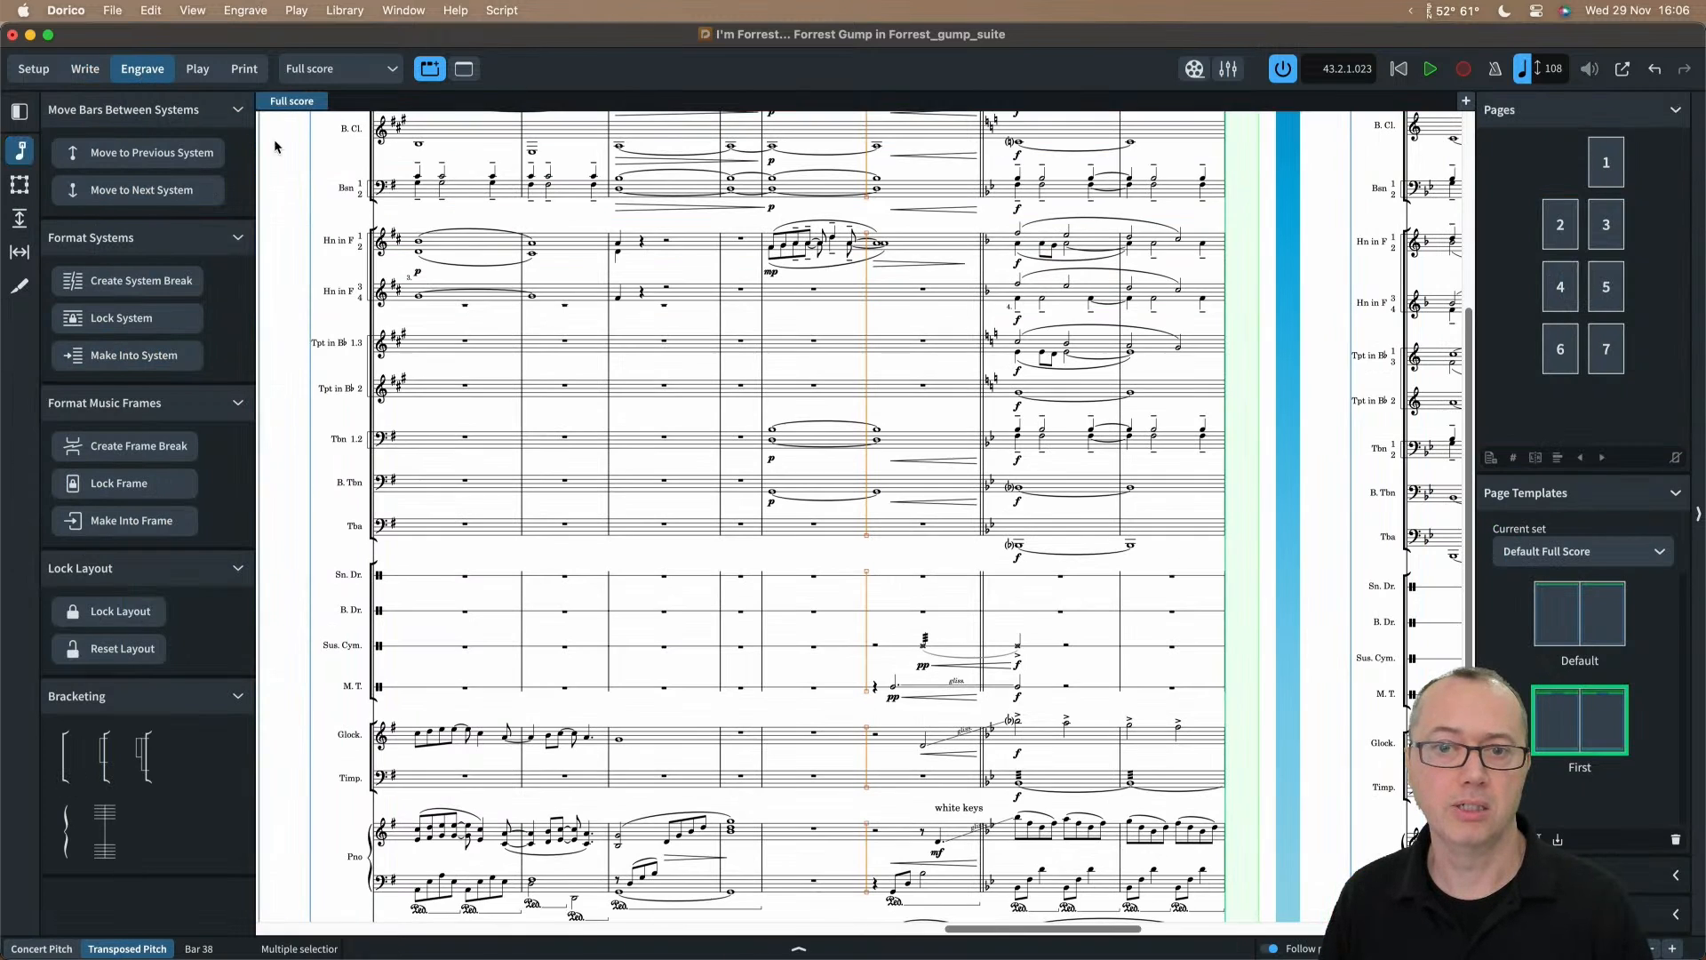
scroll(683, 251, up, 5)
scroll(683, 250, left, 20)
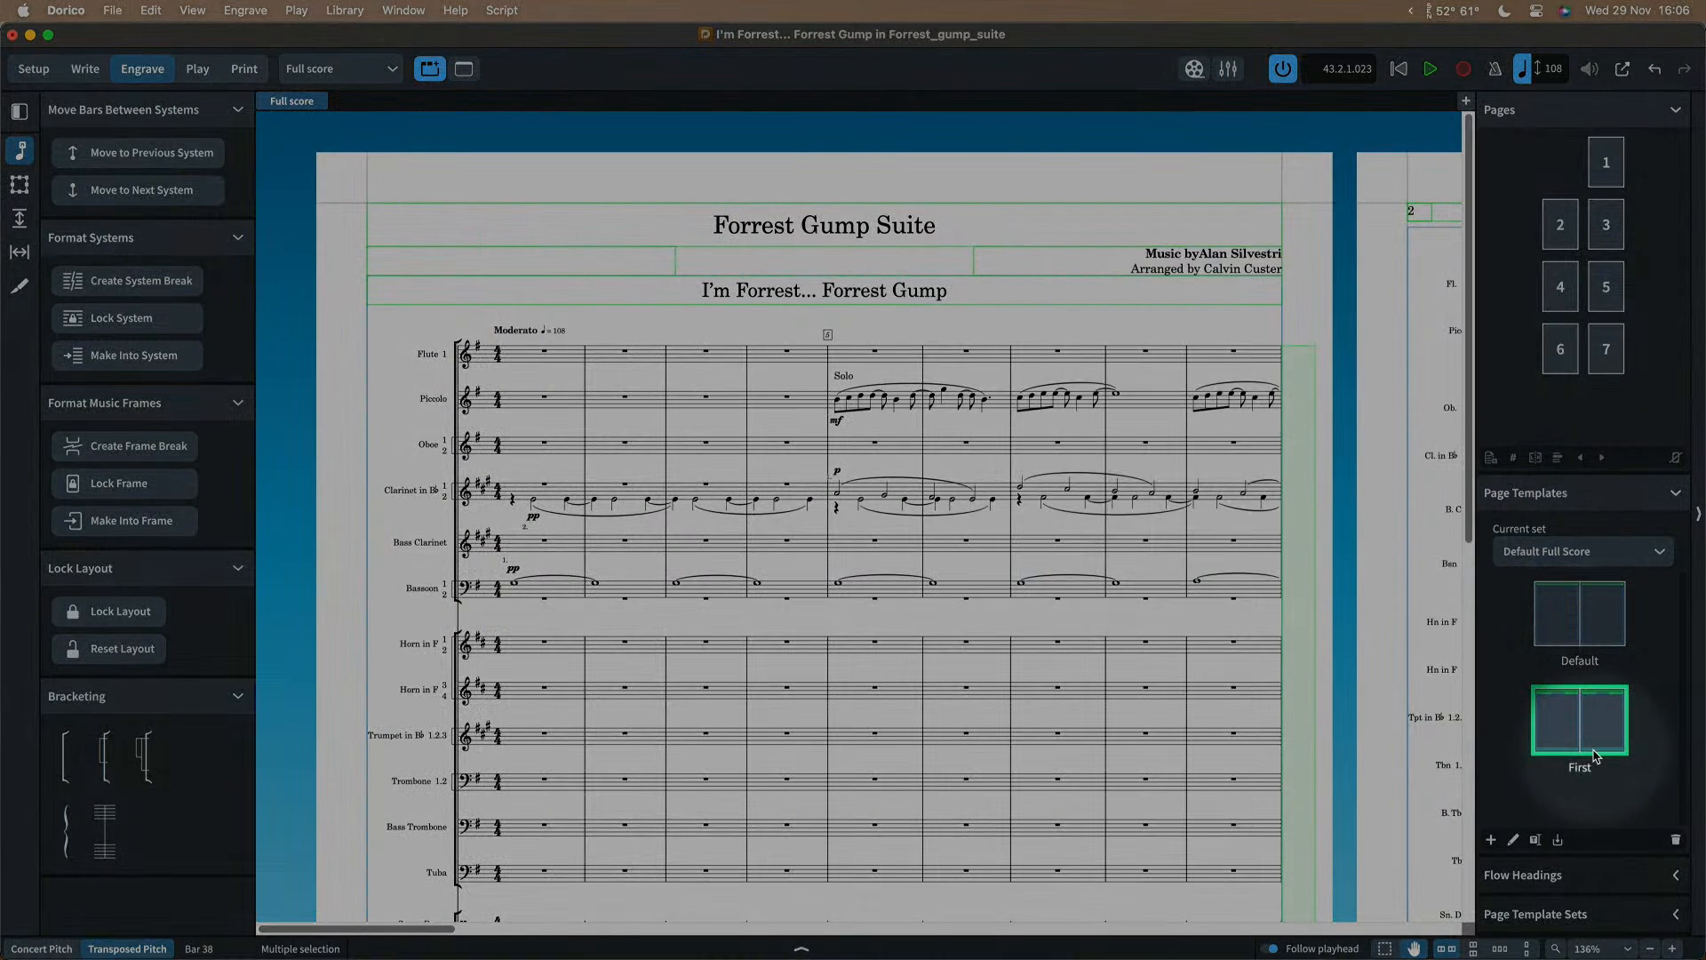
click(1581, 875)
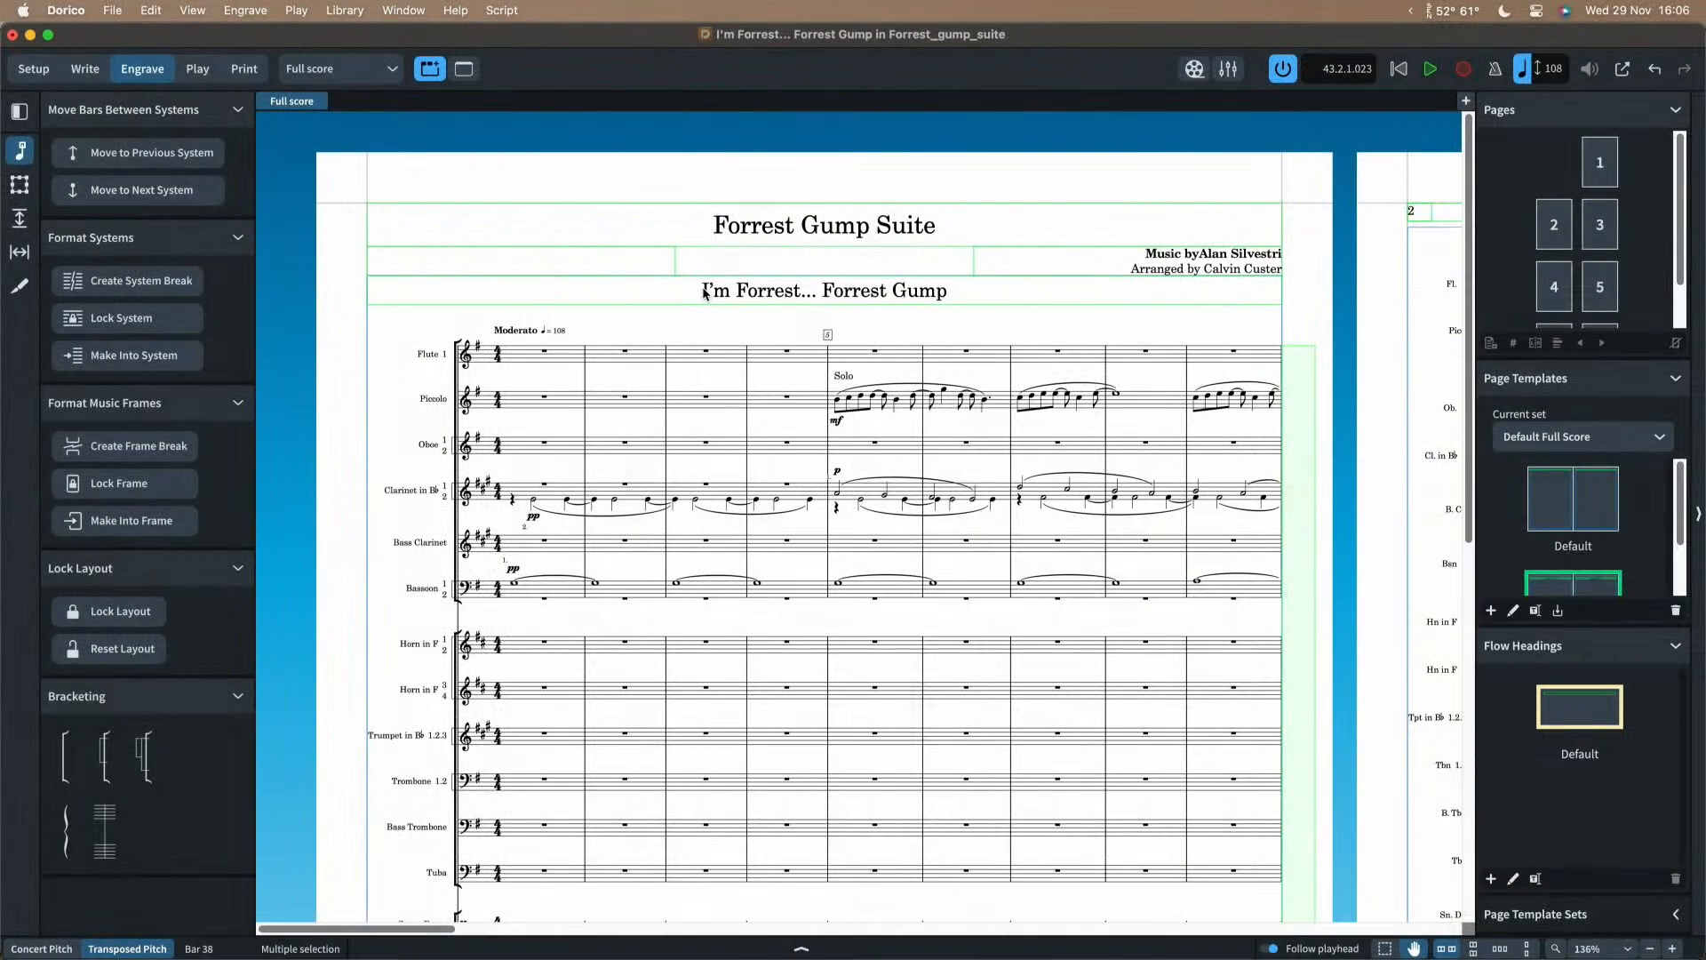
Step: In the Flute 1 layout, delete the flow number token and its period from the Default flow heading, leaving only the flow title
click(378, 76)
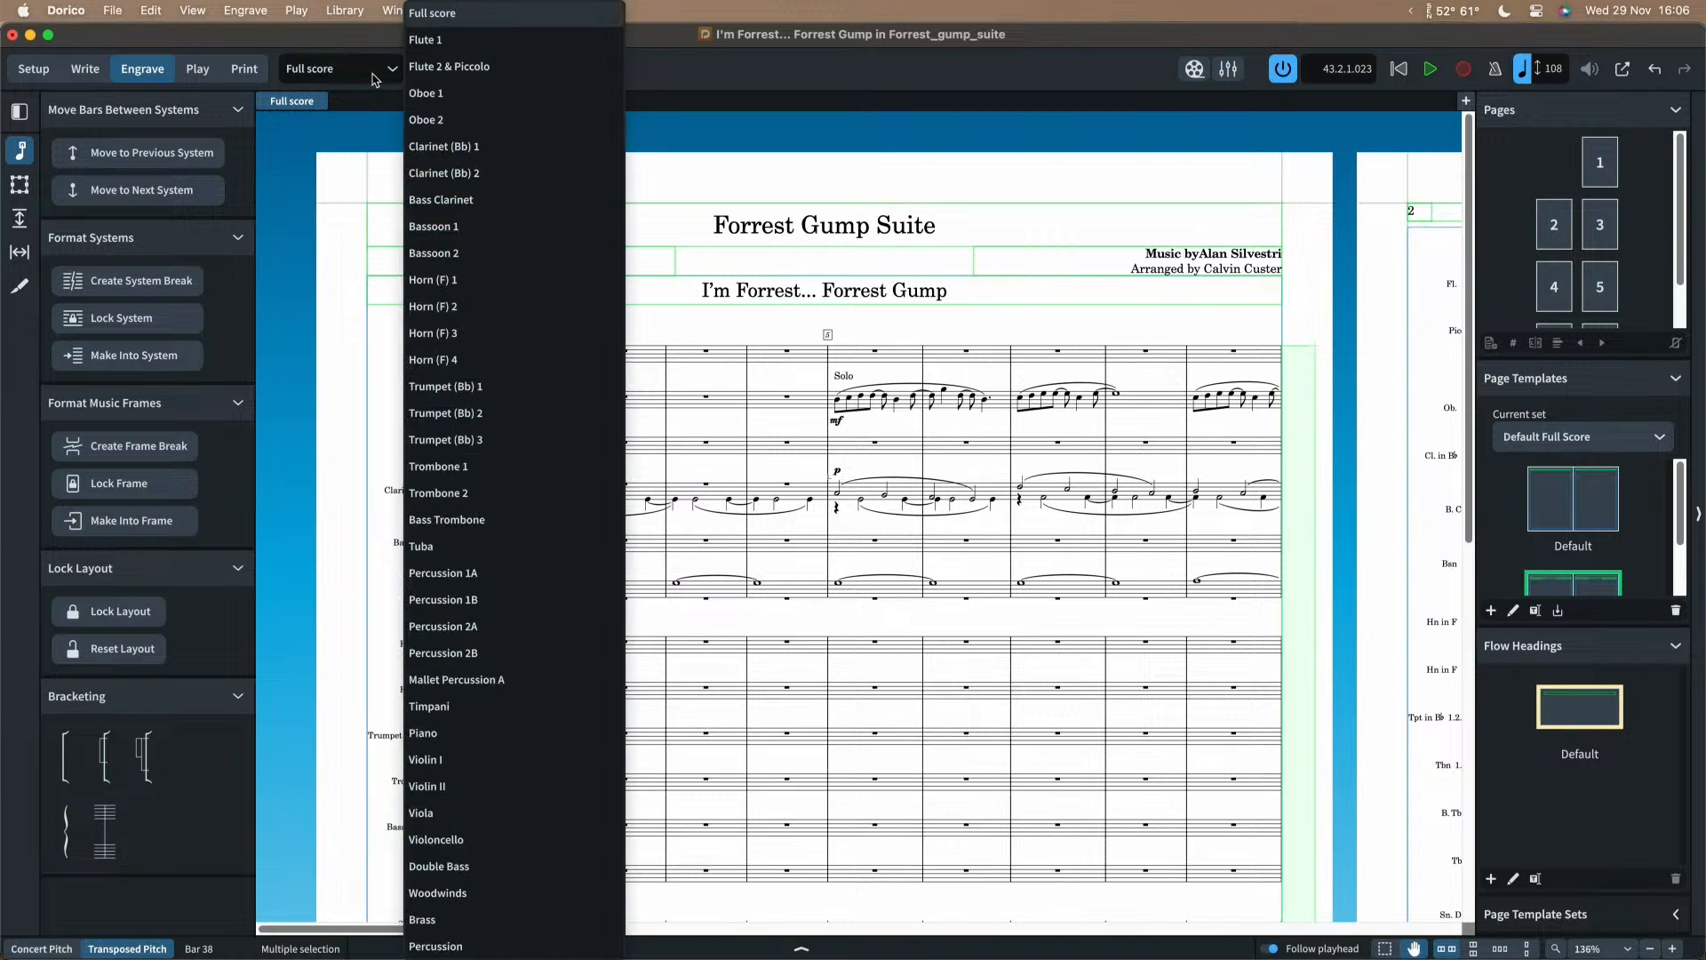
click(425, 40)
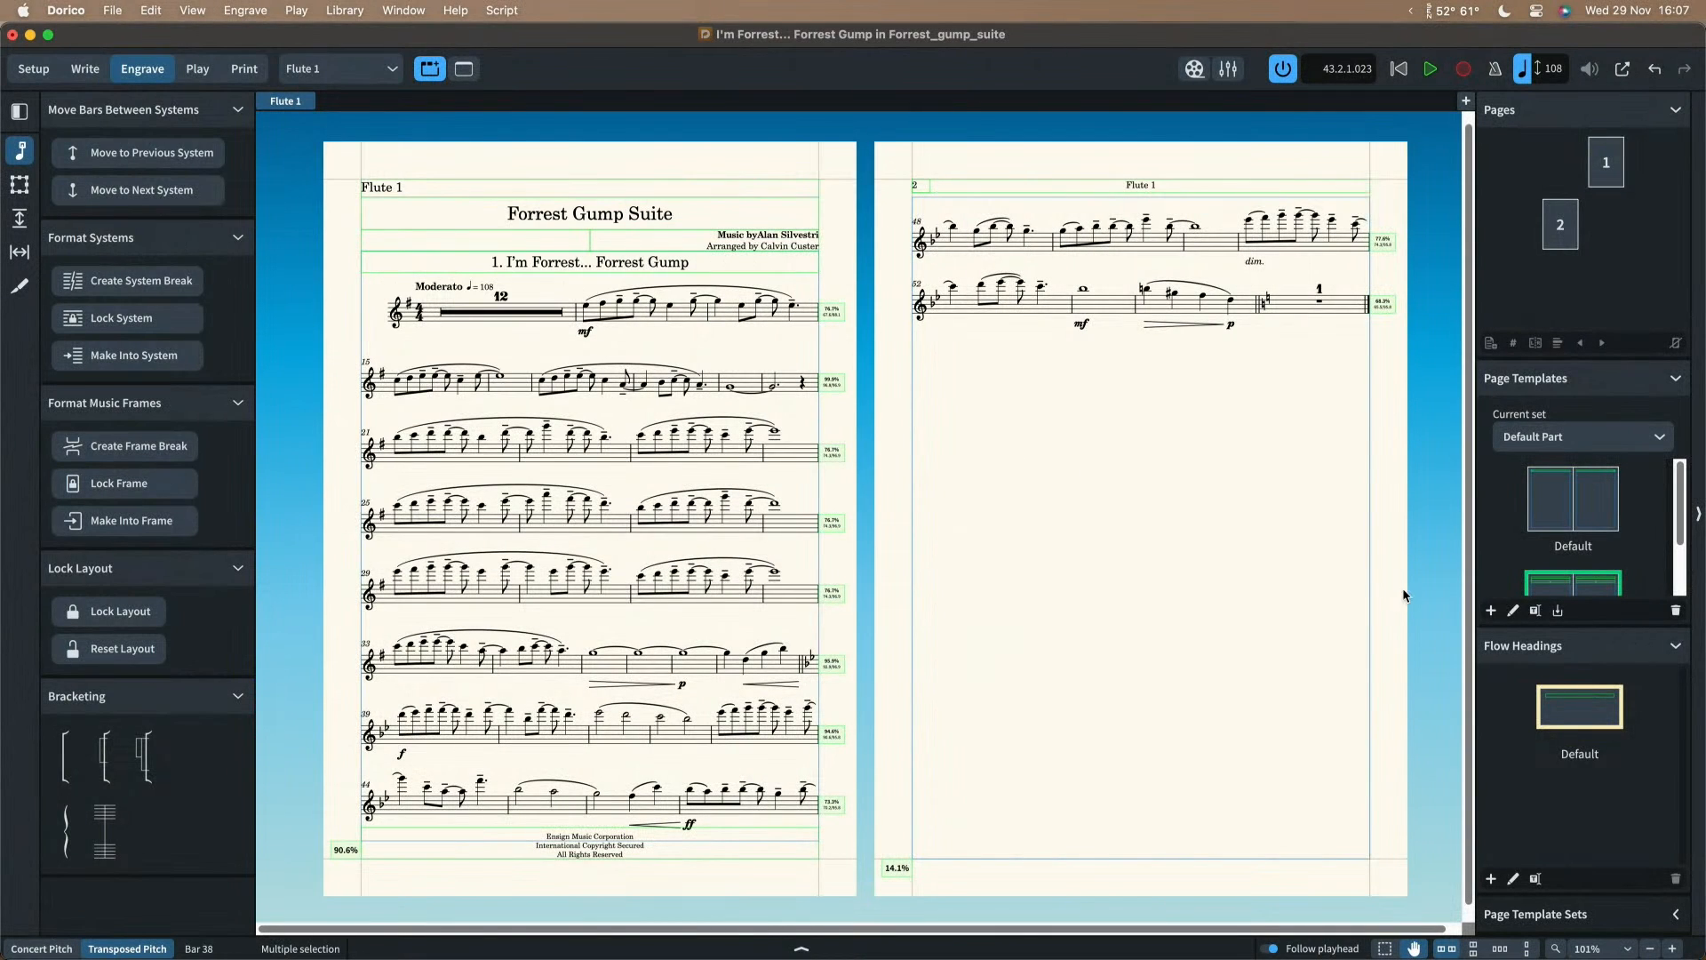
double_click(1573, 708)
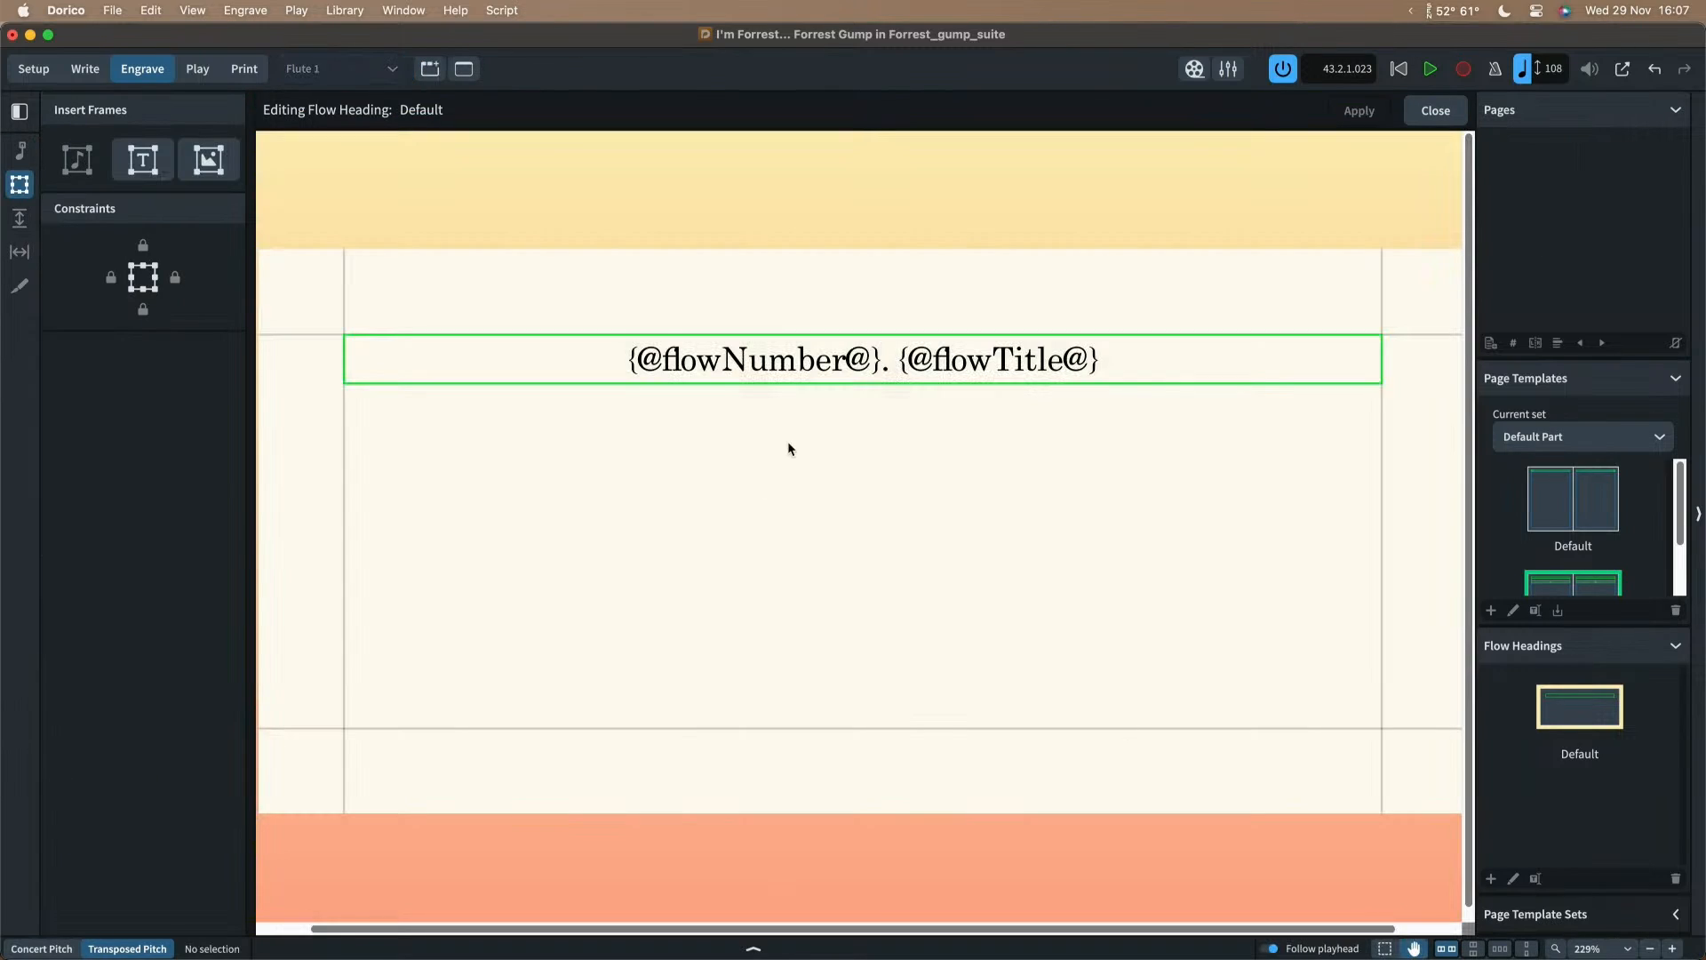
double_click(875, 378)
drag(899, 360, 619, 364)
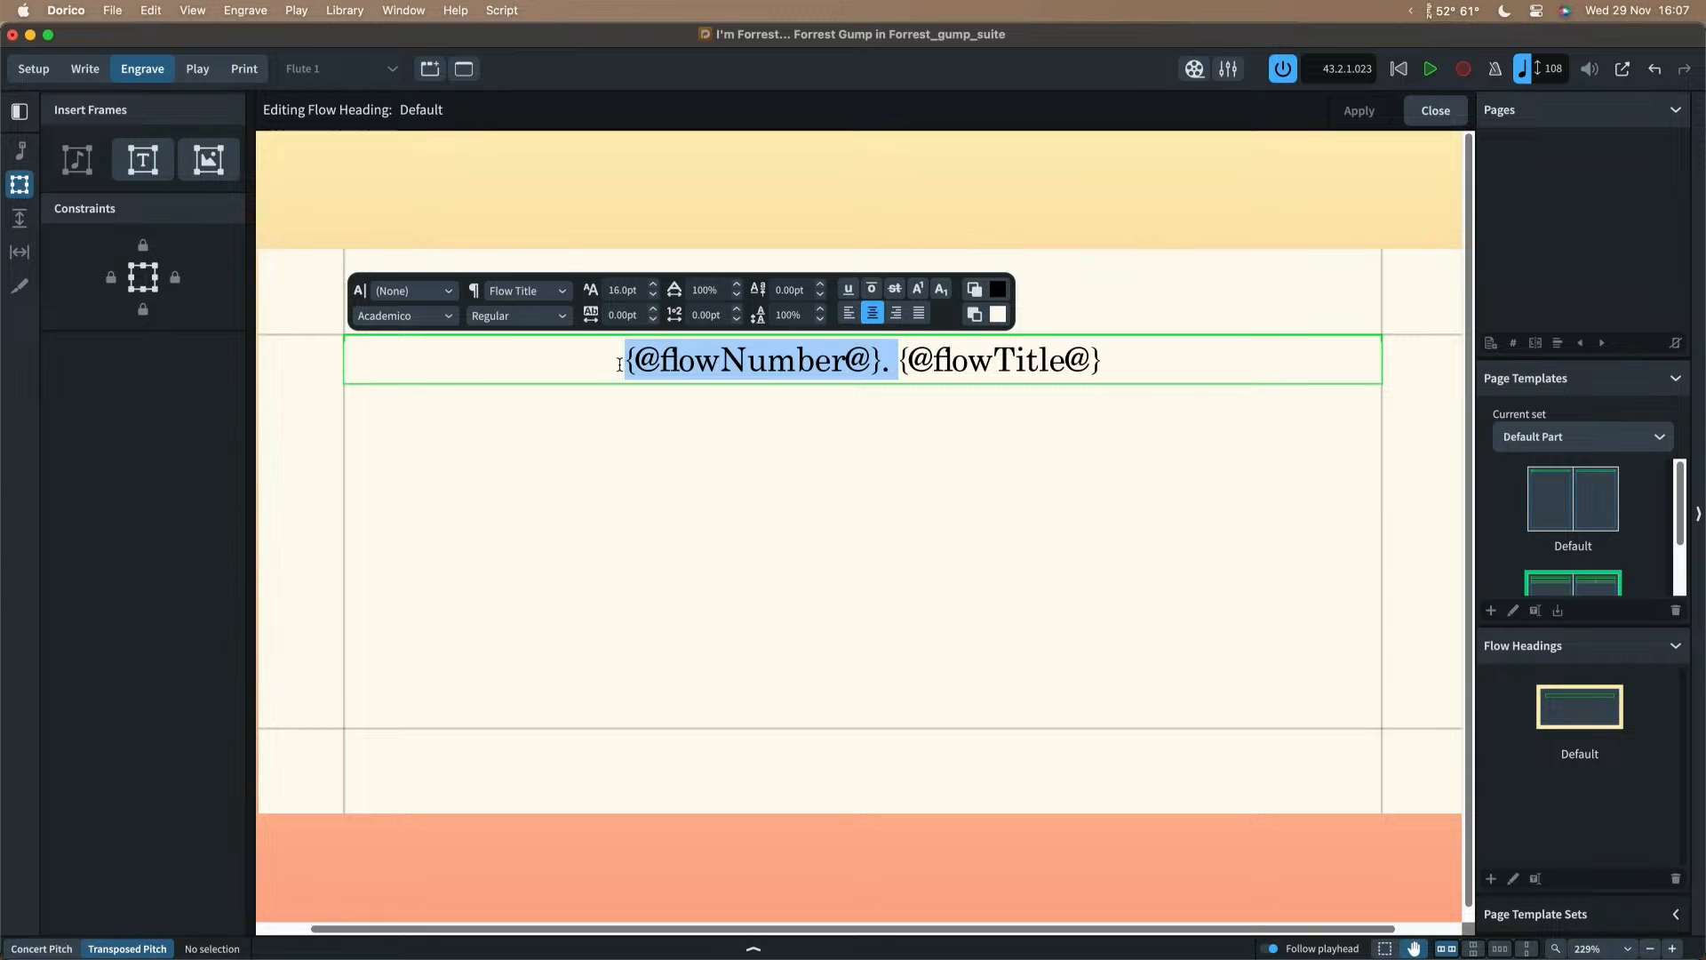
key(BackSpace)
key(Escape)
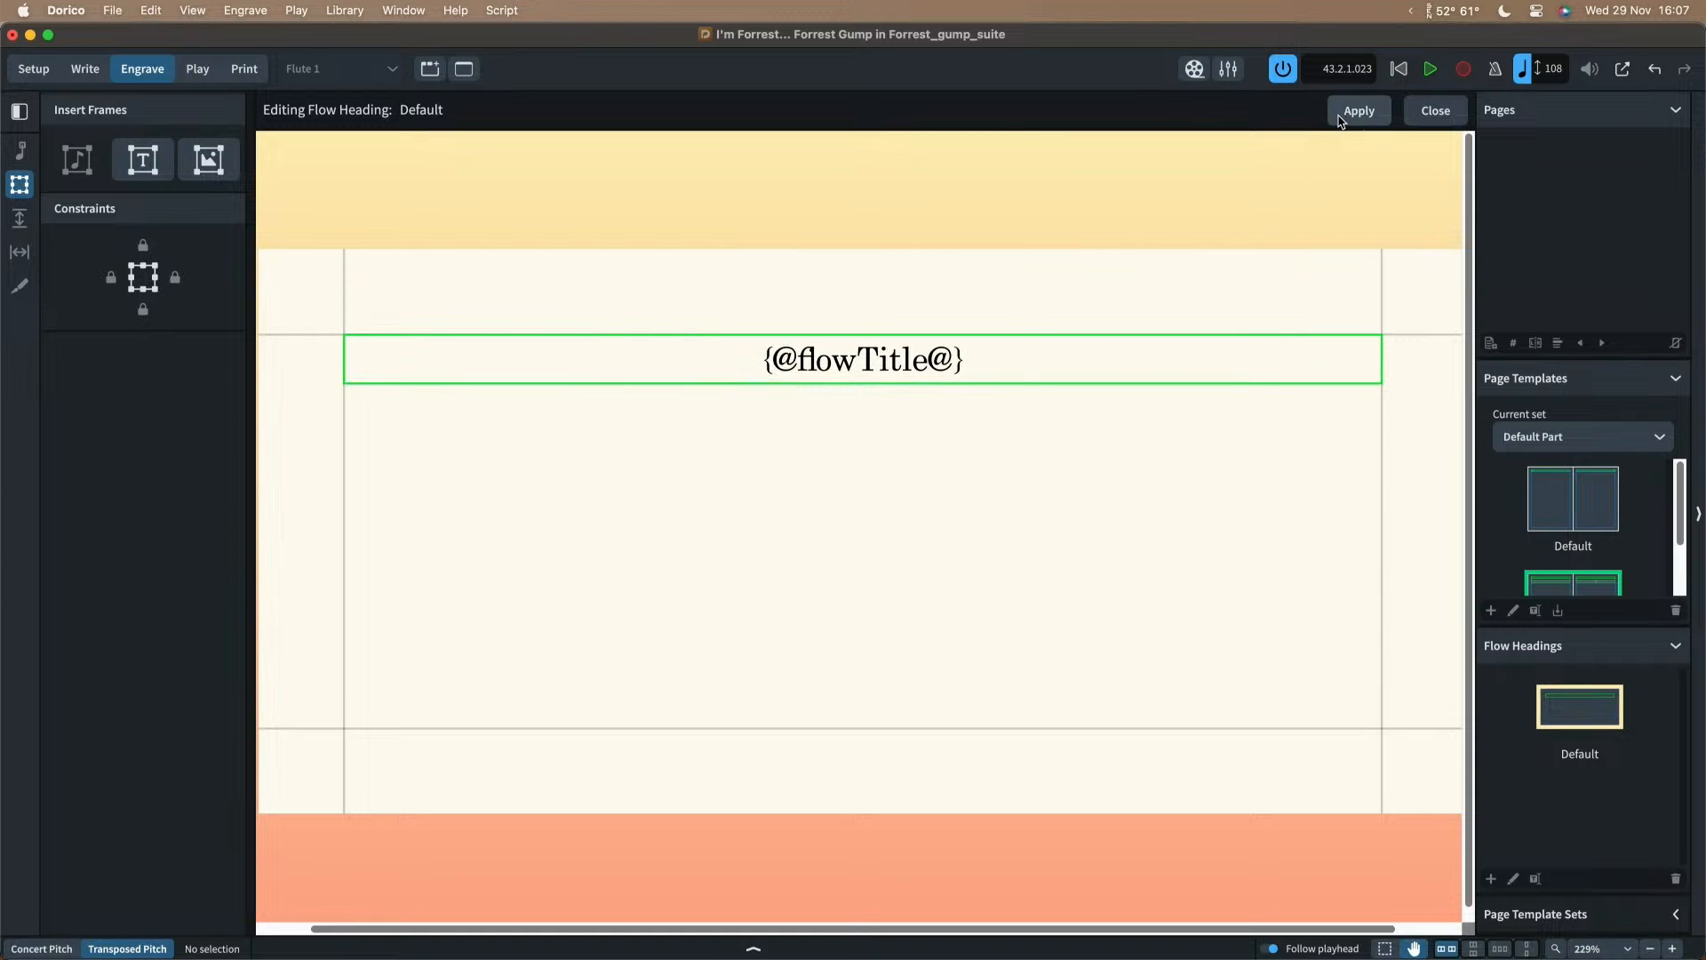
click(1436, 110)
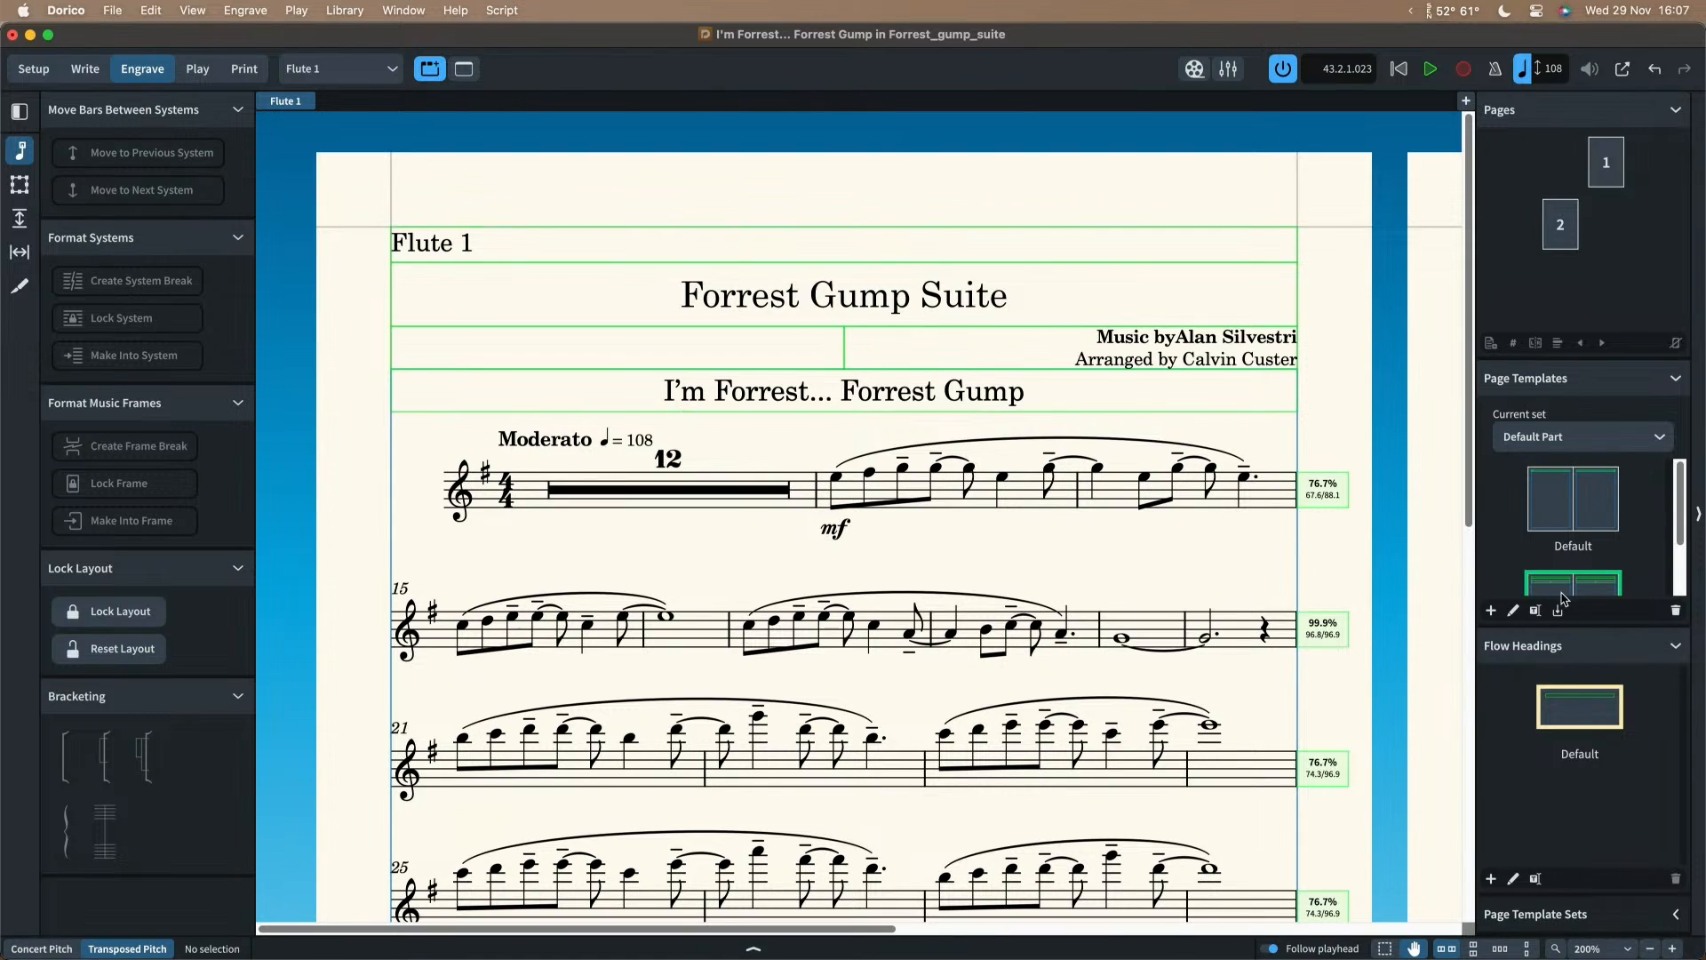
Step: Inspect the First page template of the Default Part set in the editor, and close it
click(1579, 653)
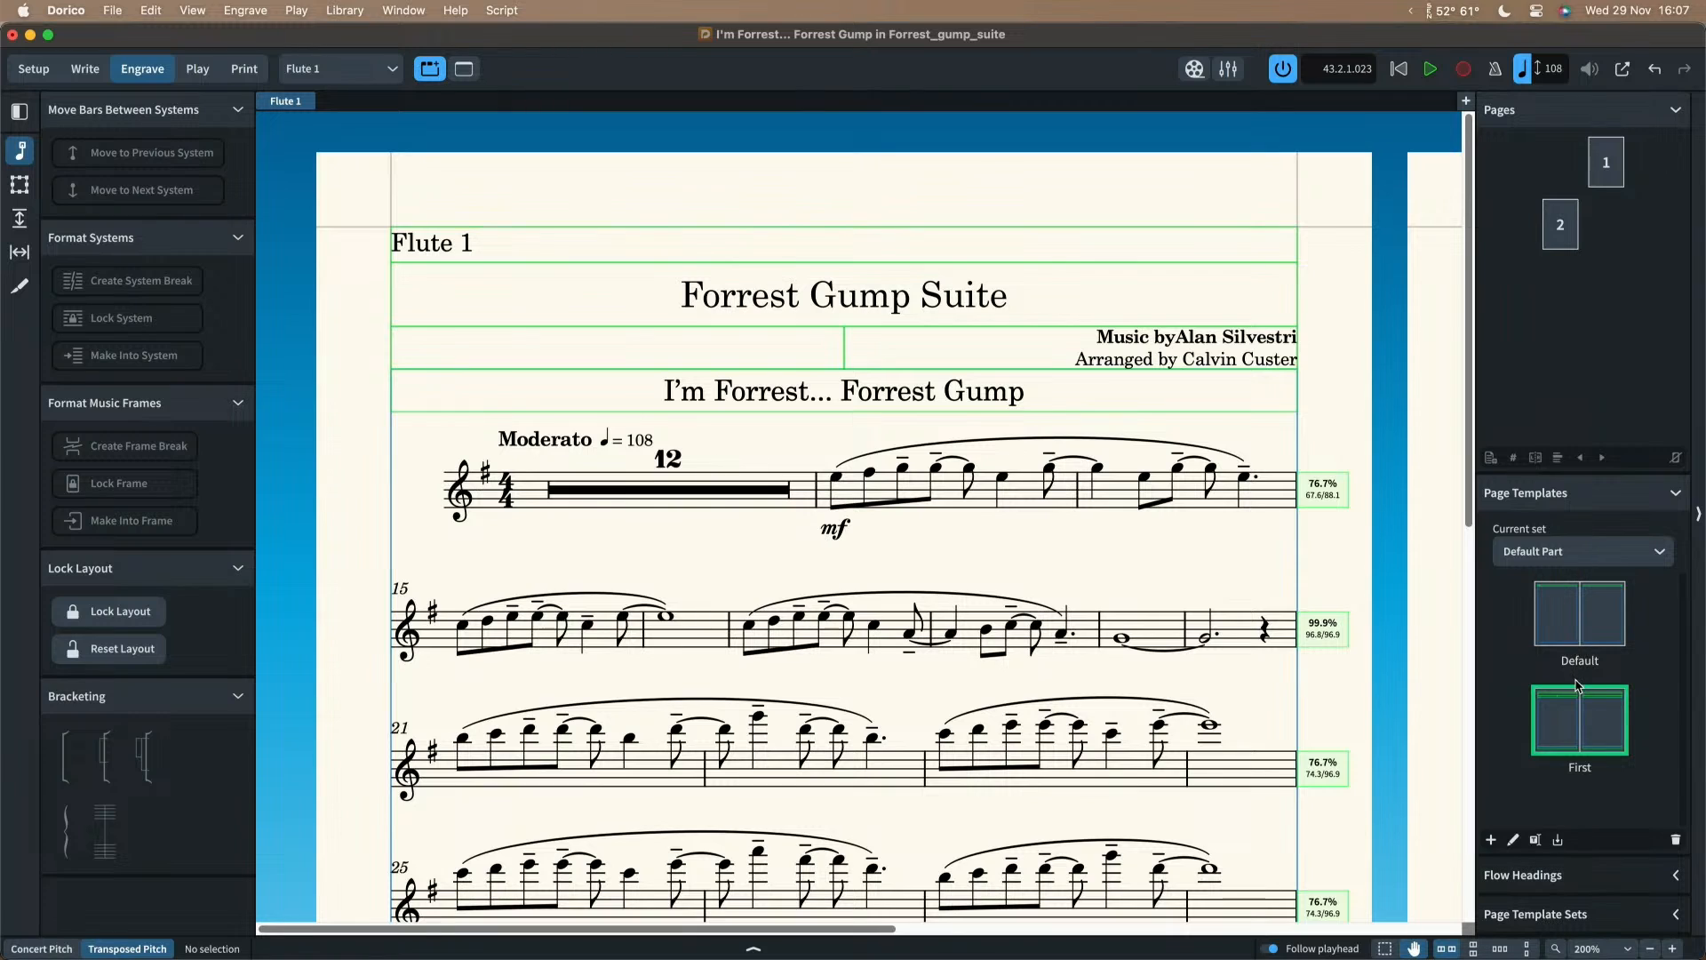
double_click(1567, 728)
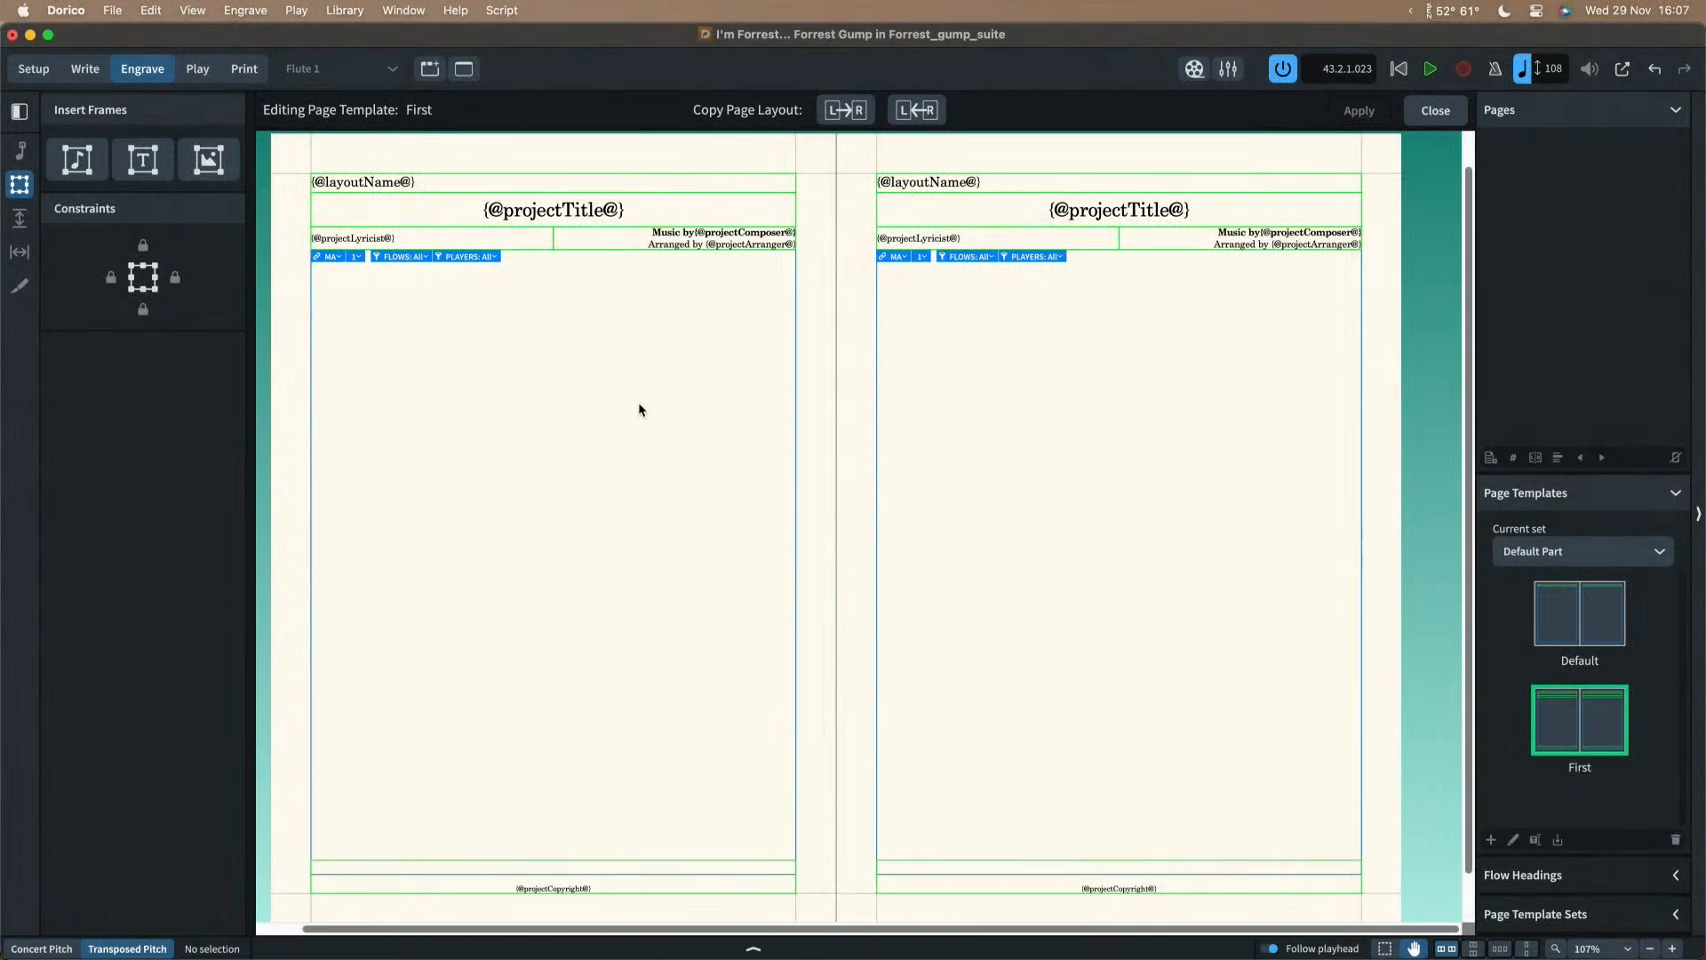
click(1415, 119)
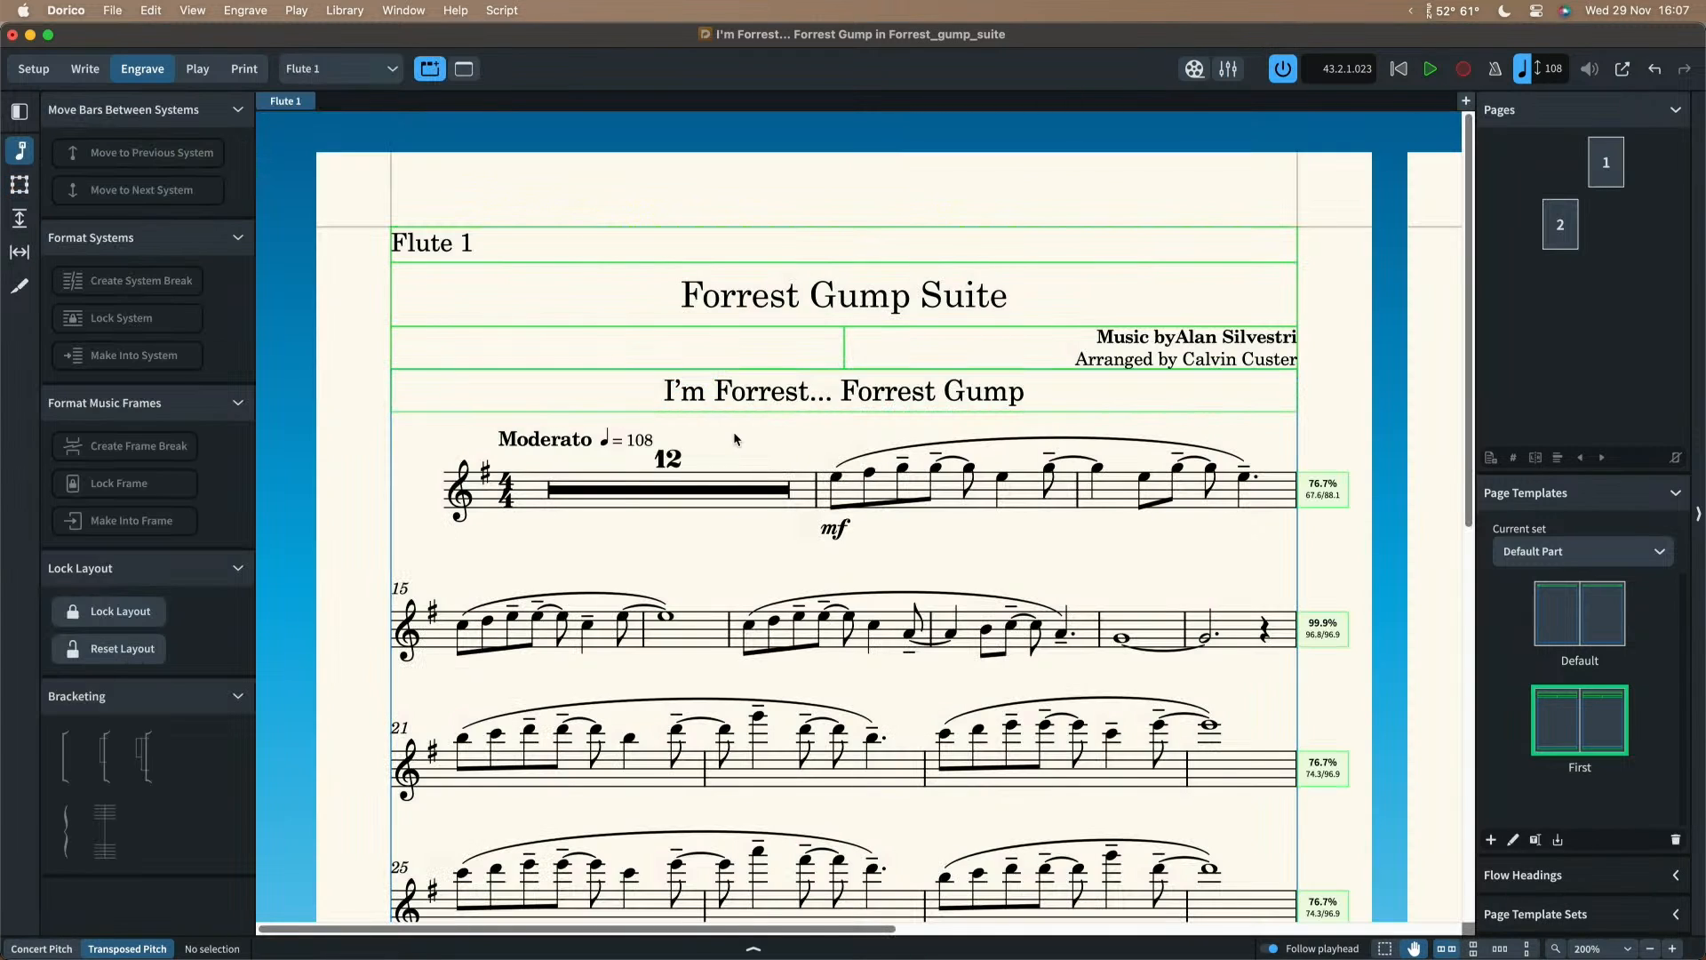
Step: Return to the Full score layout and select page 1 to see which page template it uses
click(347, 70)
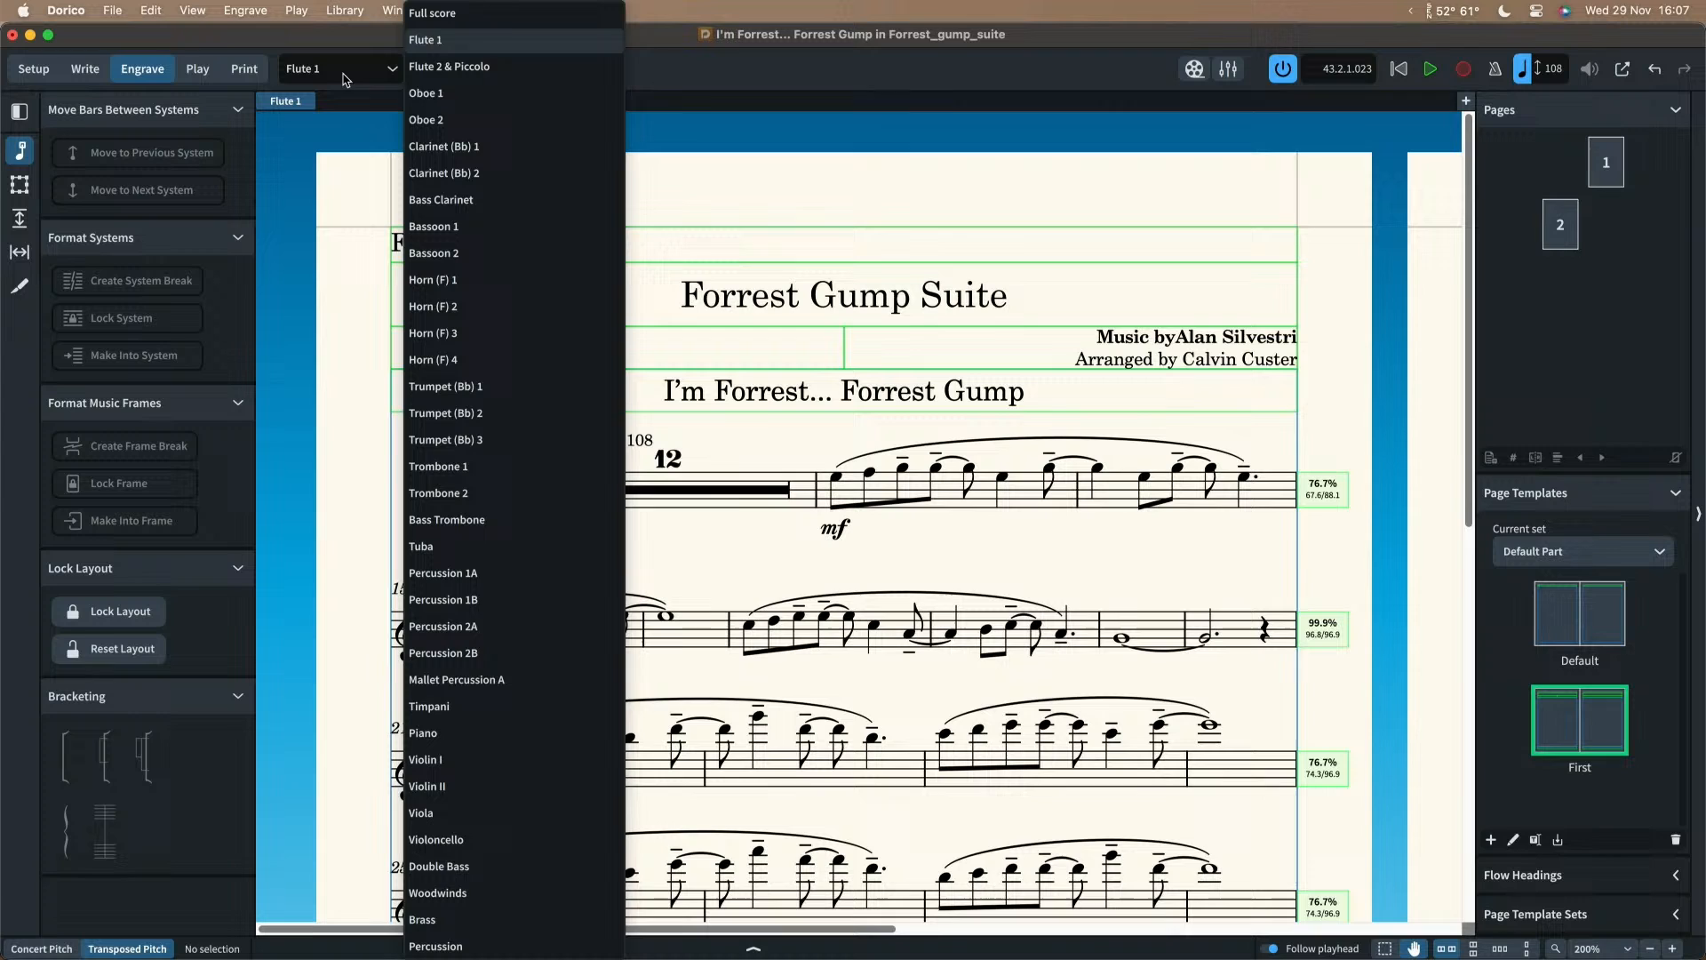
click(433, 15)
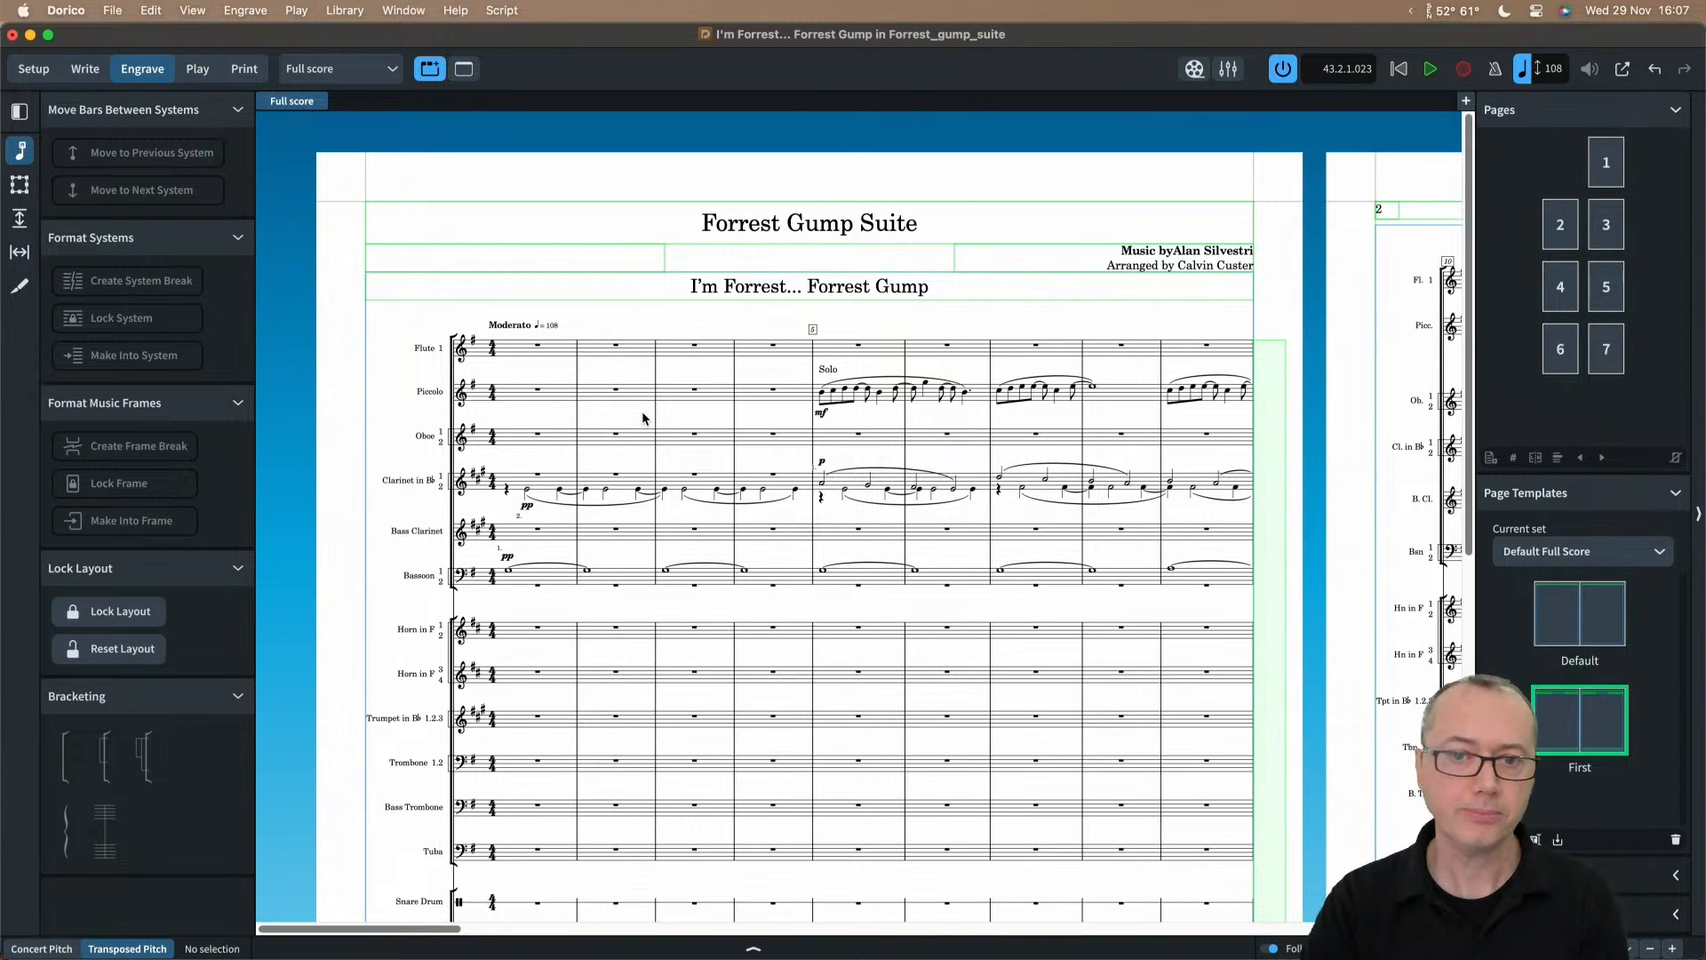
click(1605, 177)
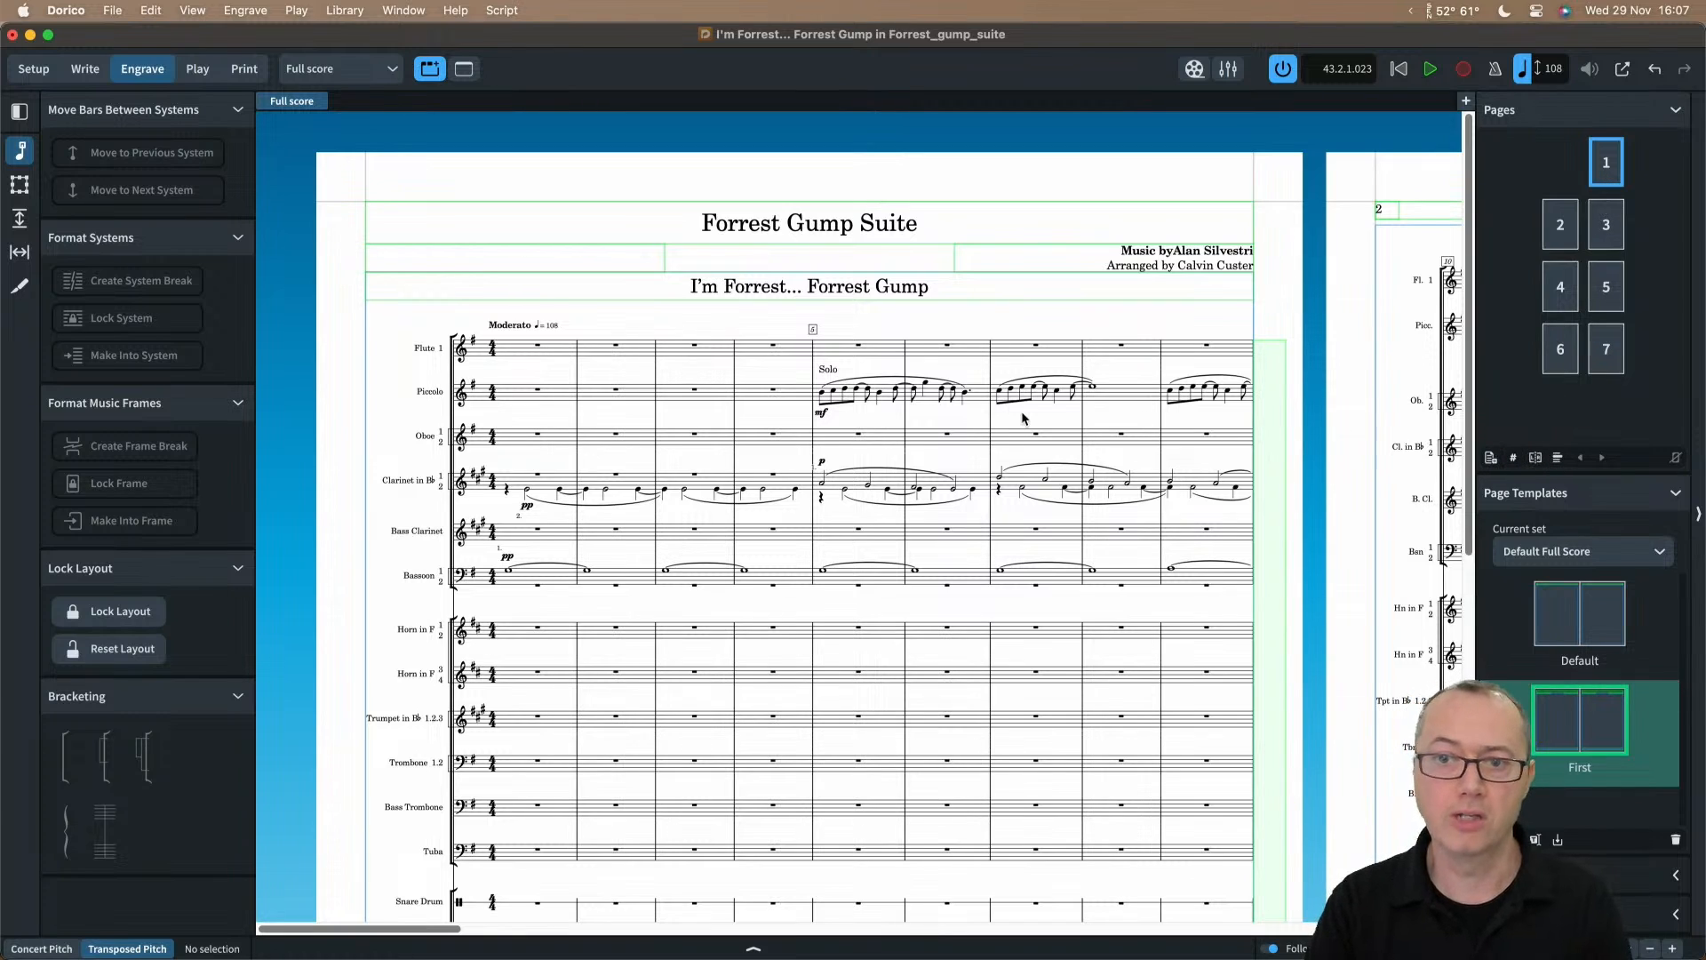
key(super+minus)
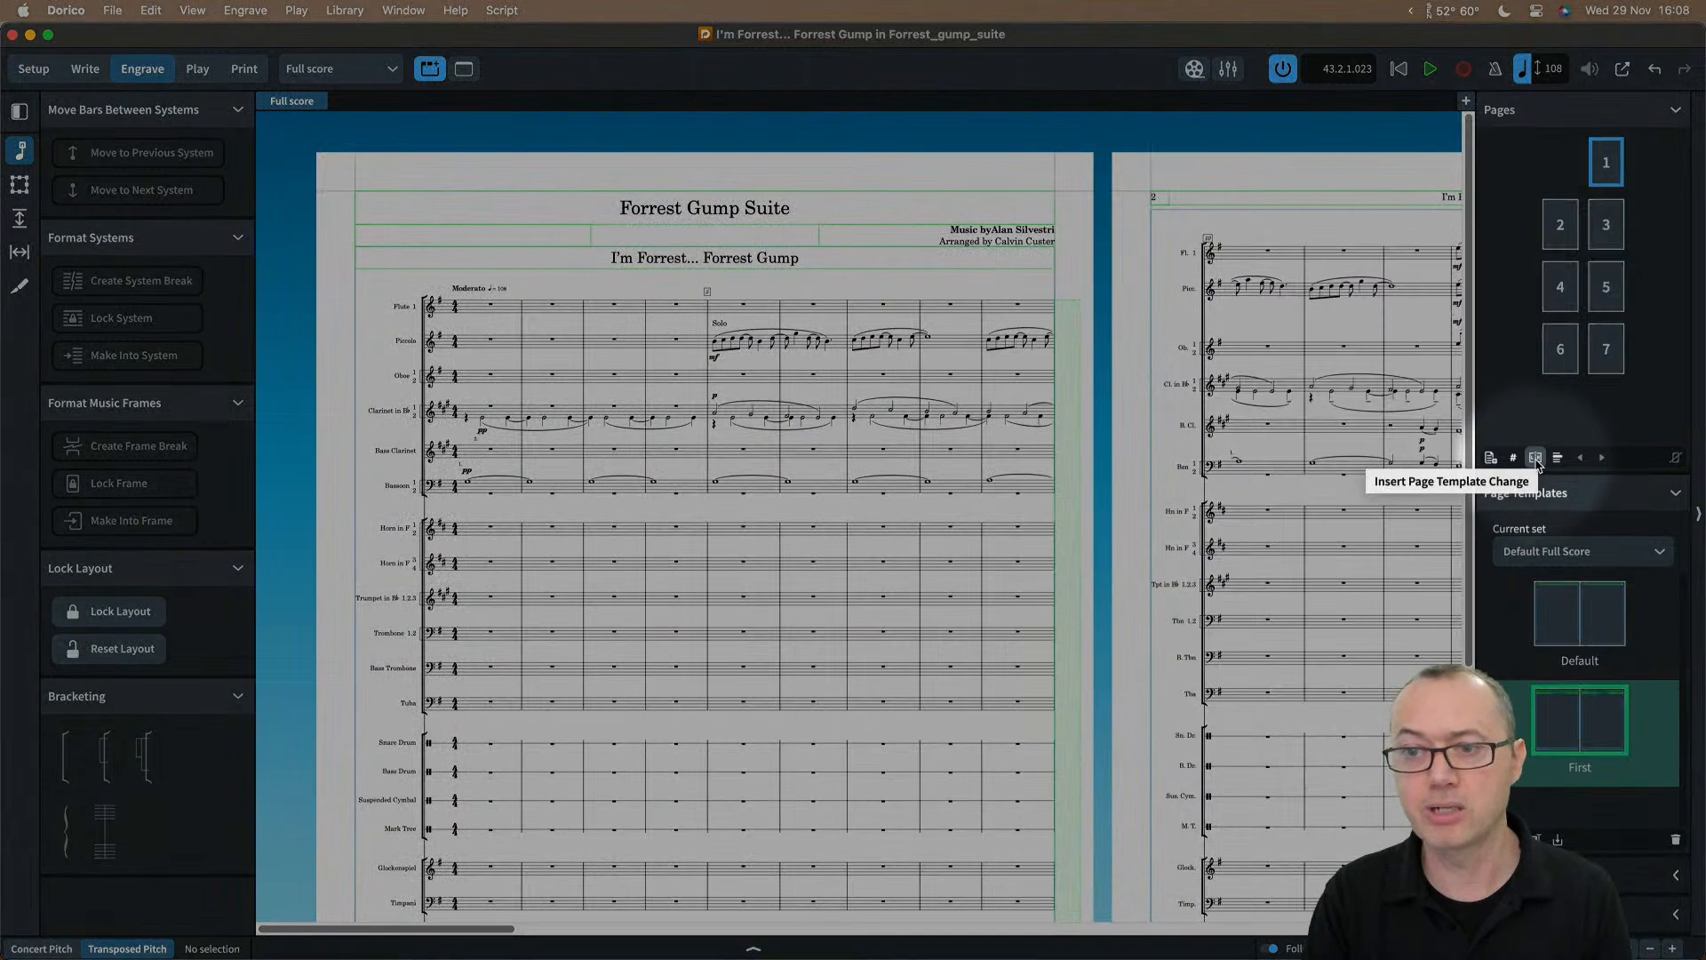
click(1536, 459)
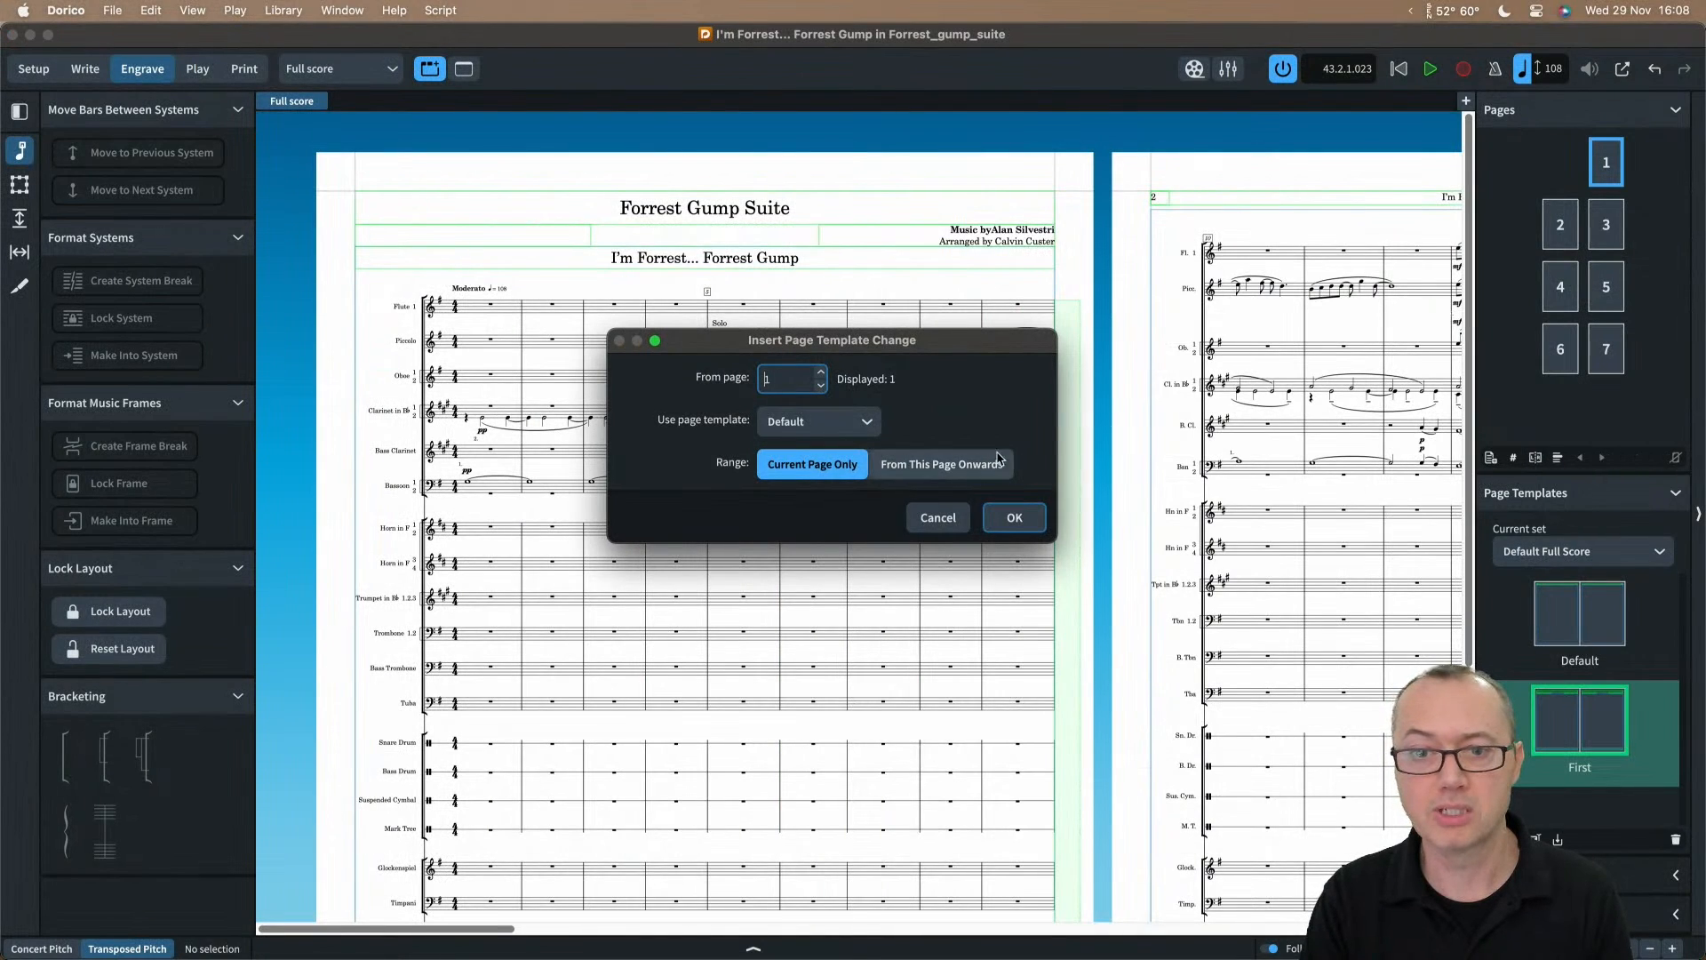
click(866, 418)
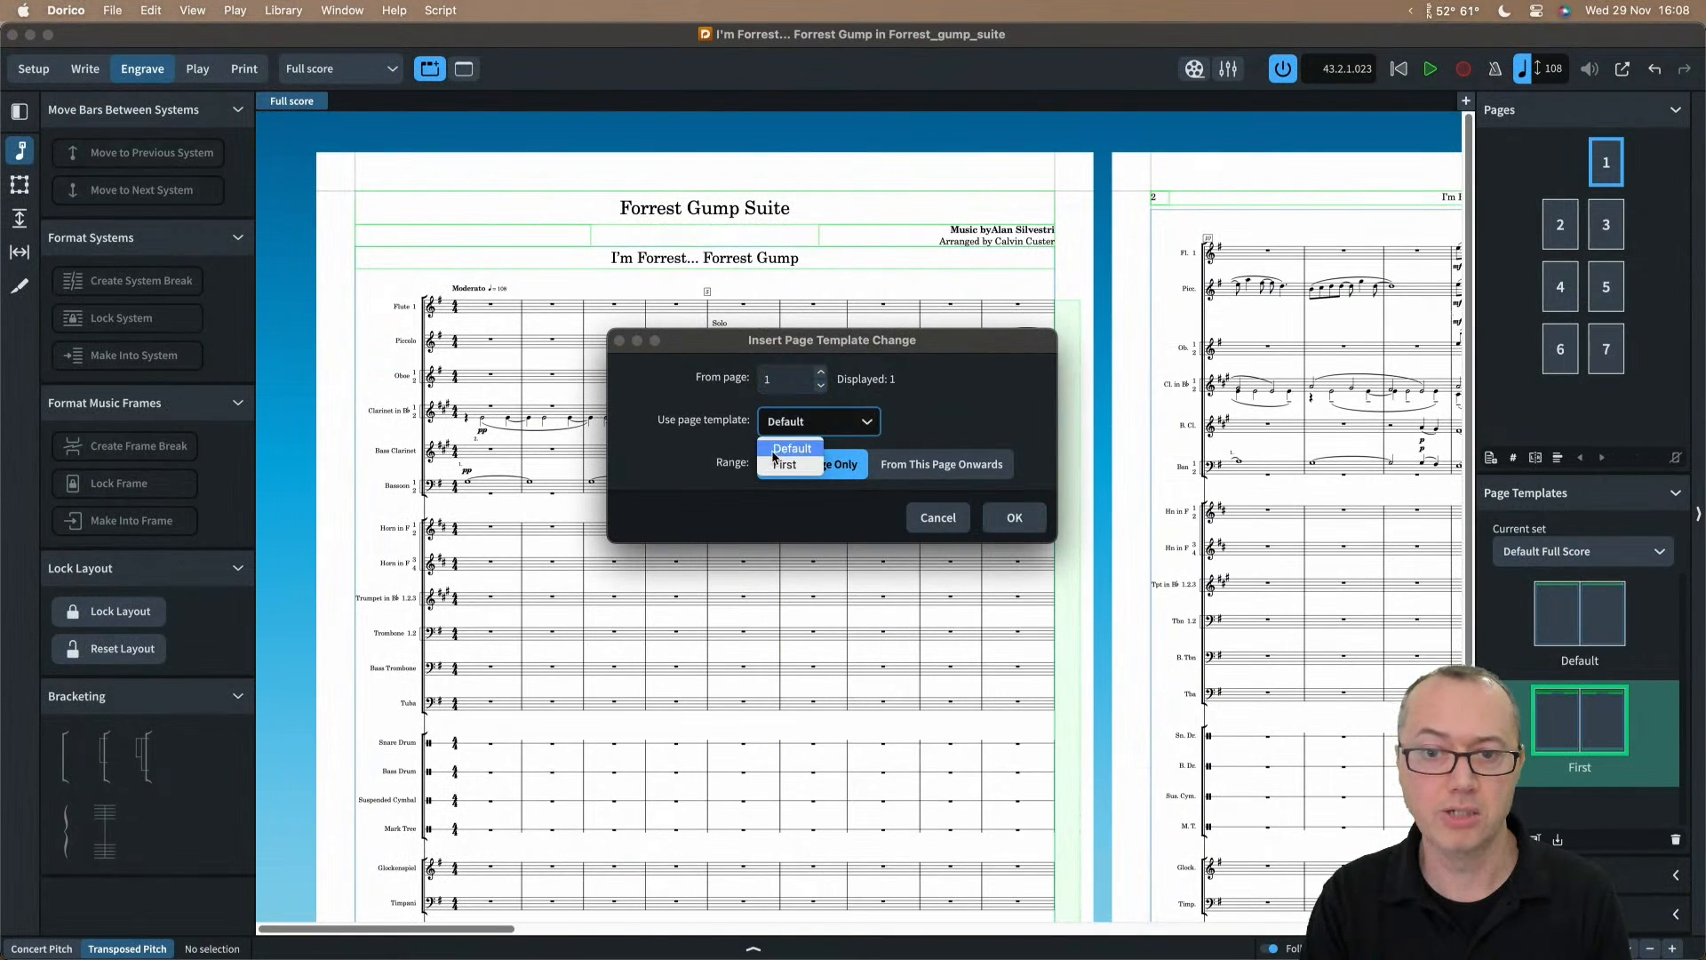
click(702, 447)
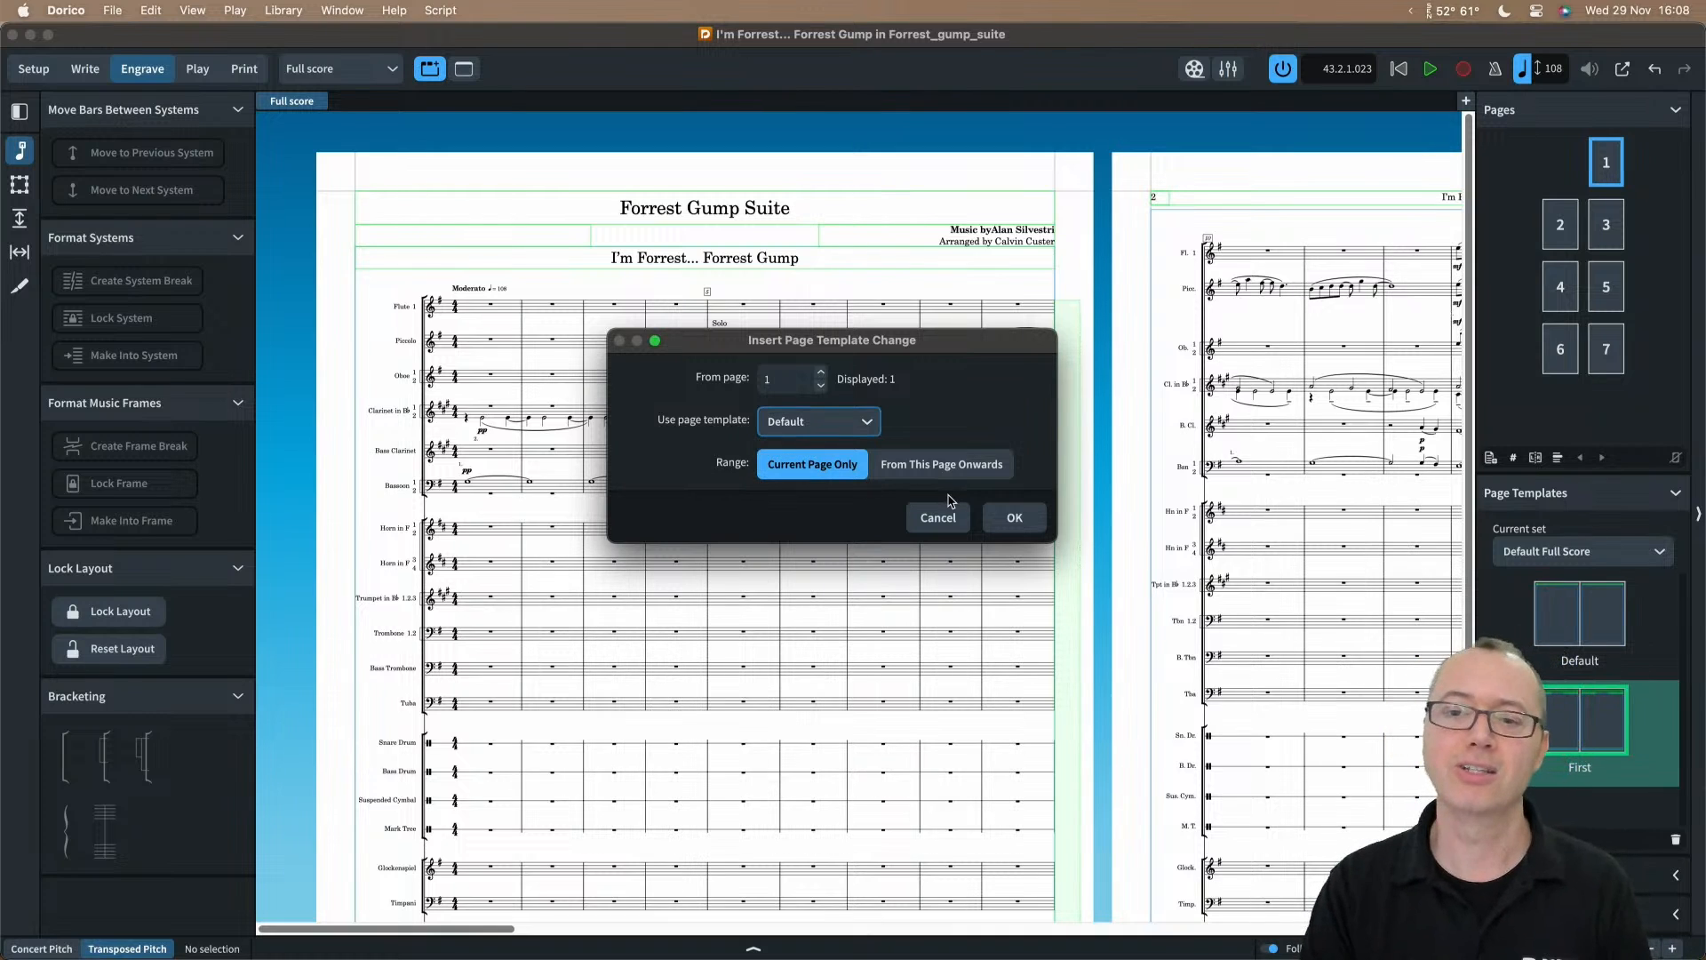
click(939, 519)
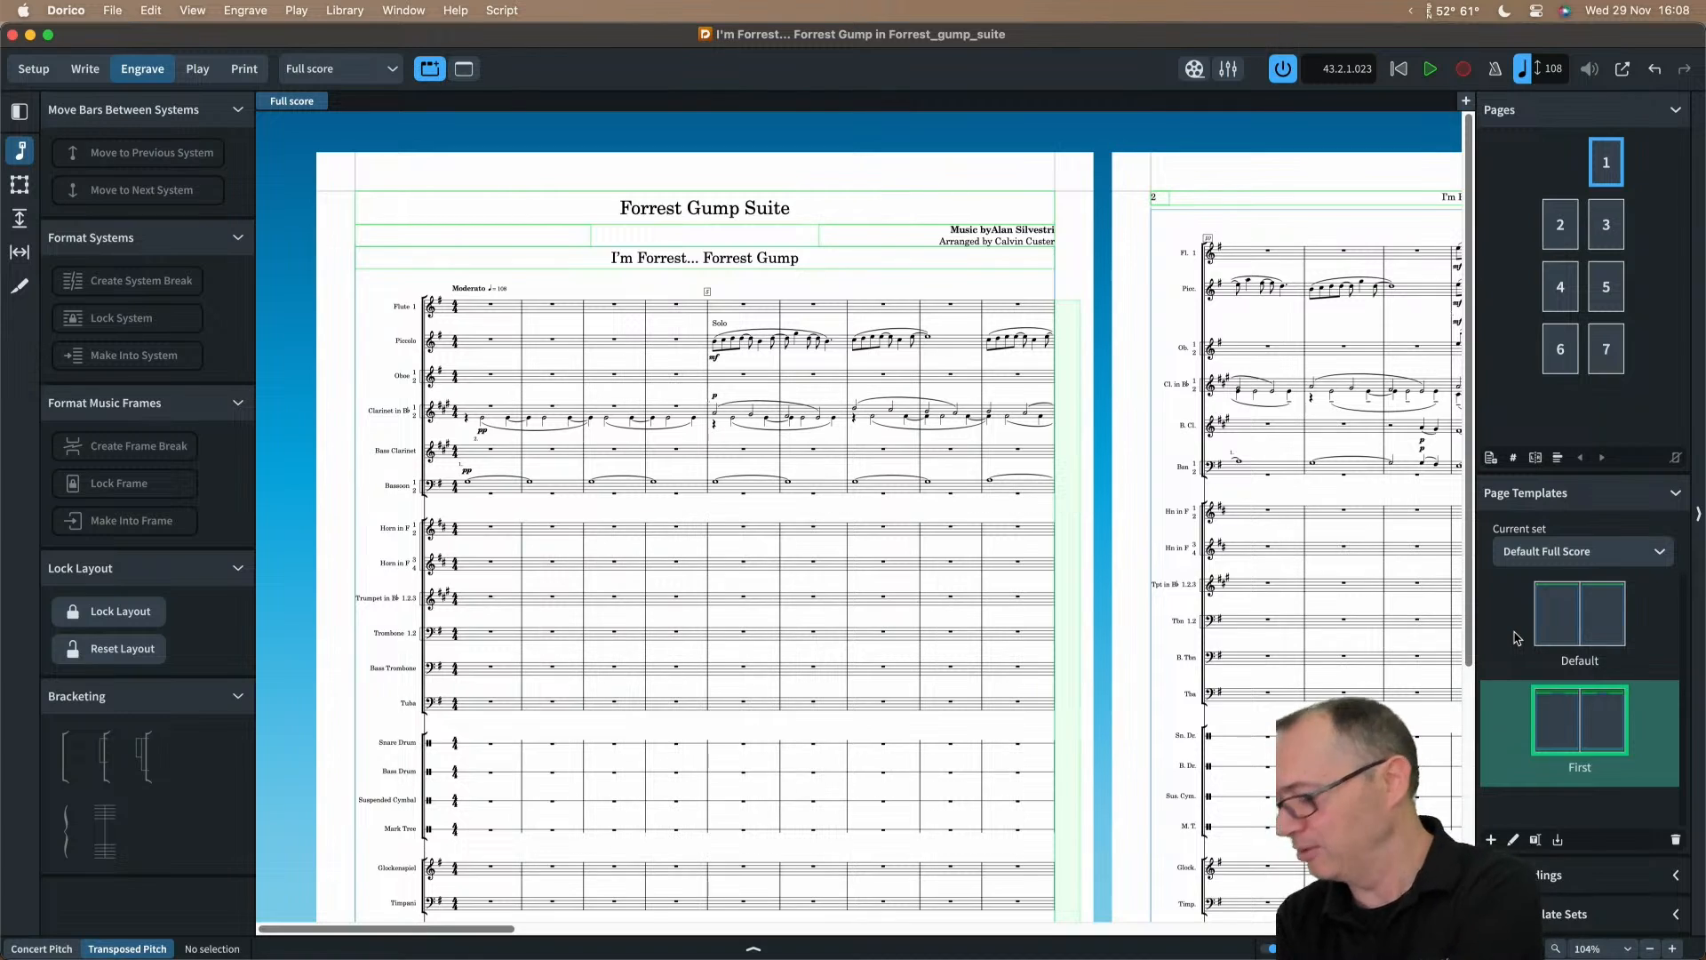
Step: Create a custom page template named Title, based on none, in the Default Full Score set
click(1491, 842)
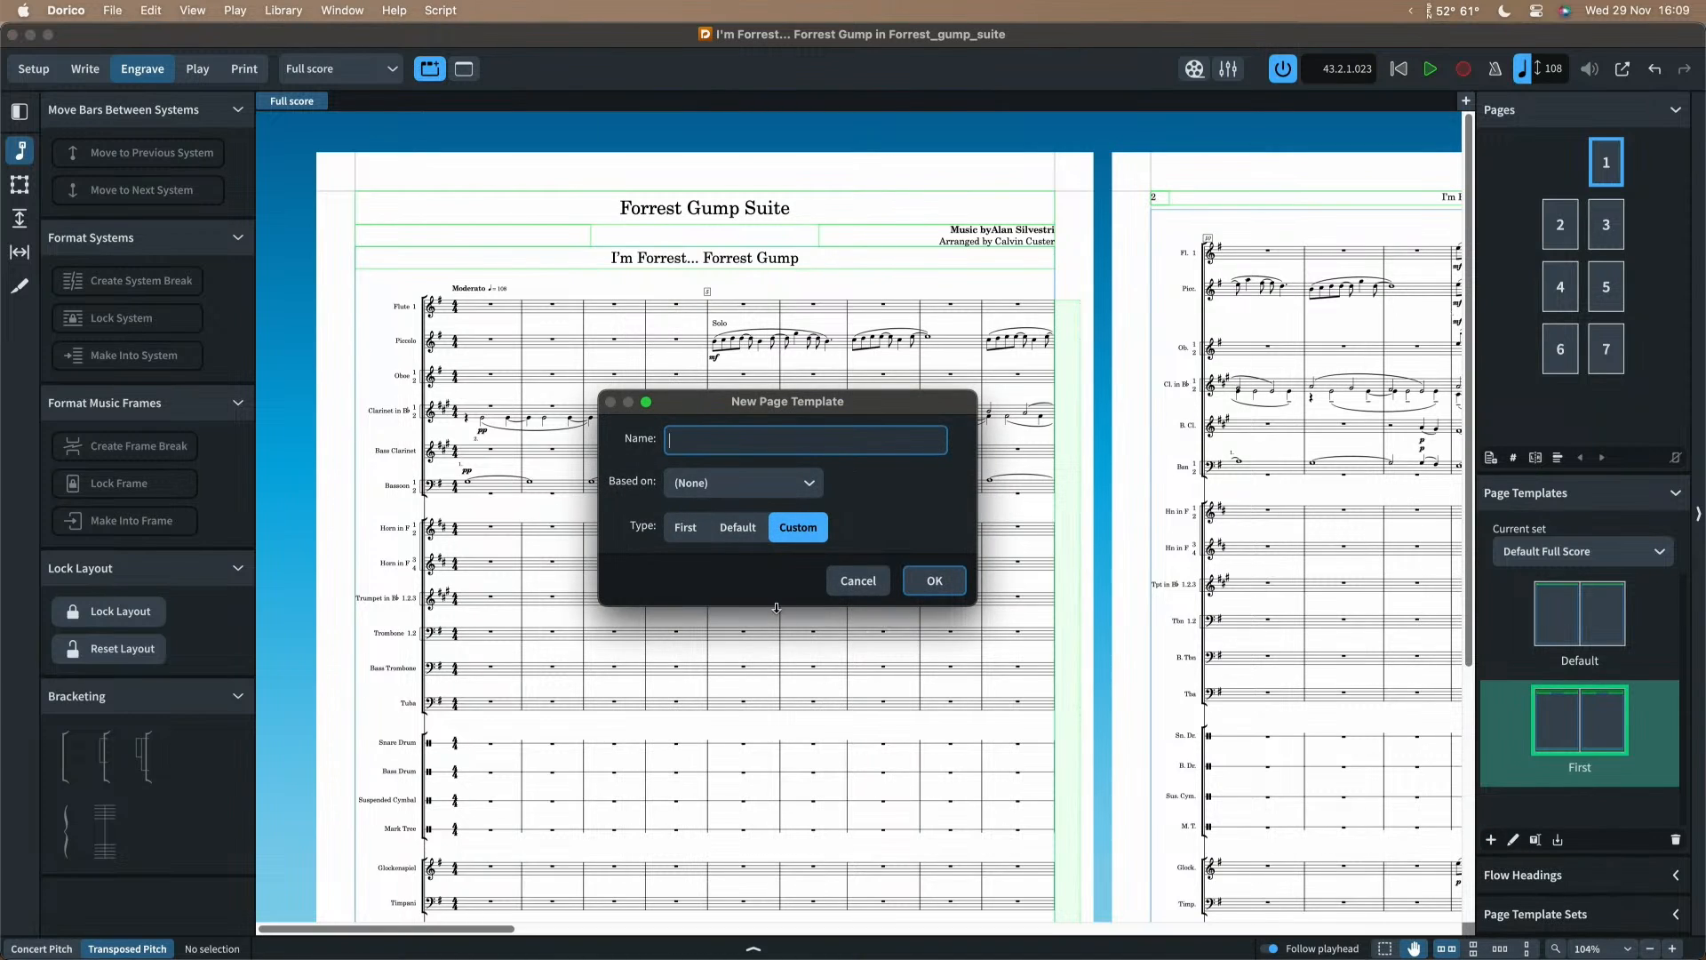
text(Title)
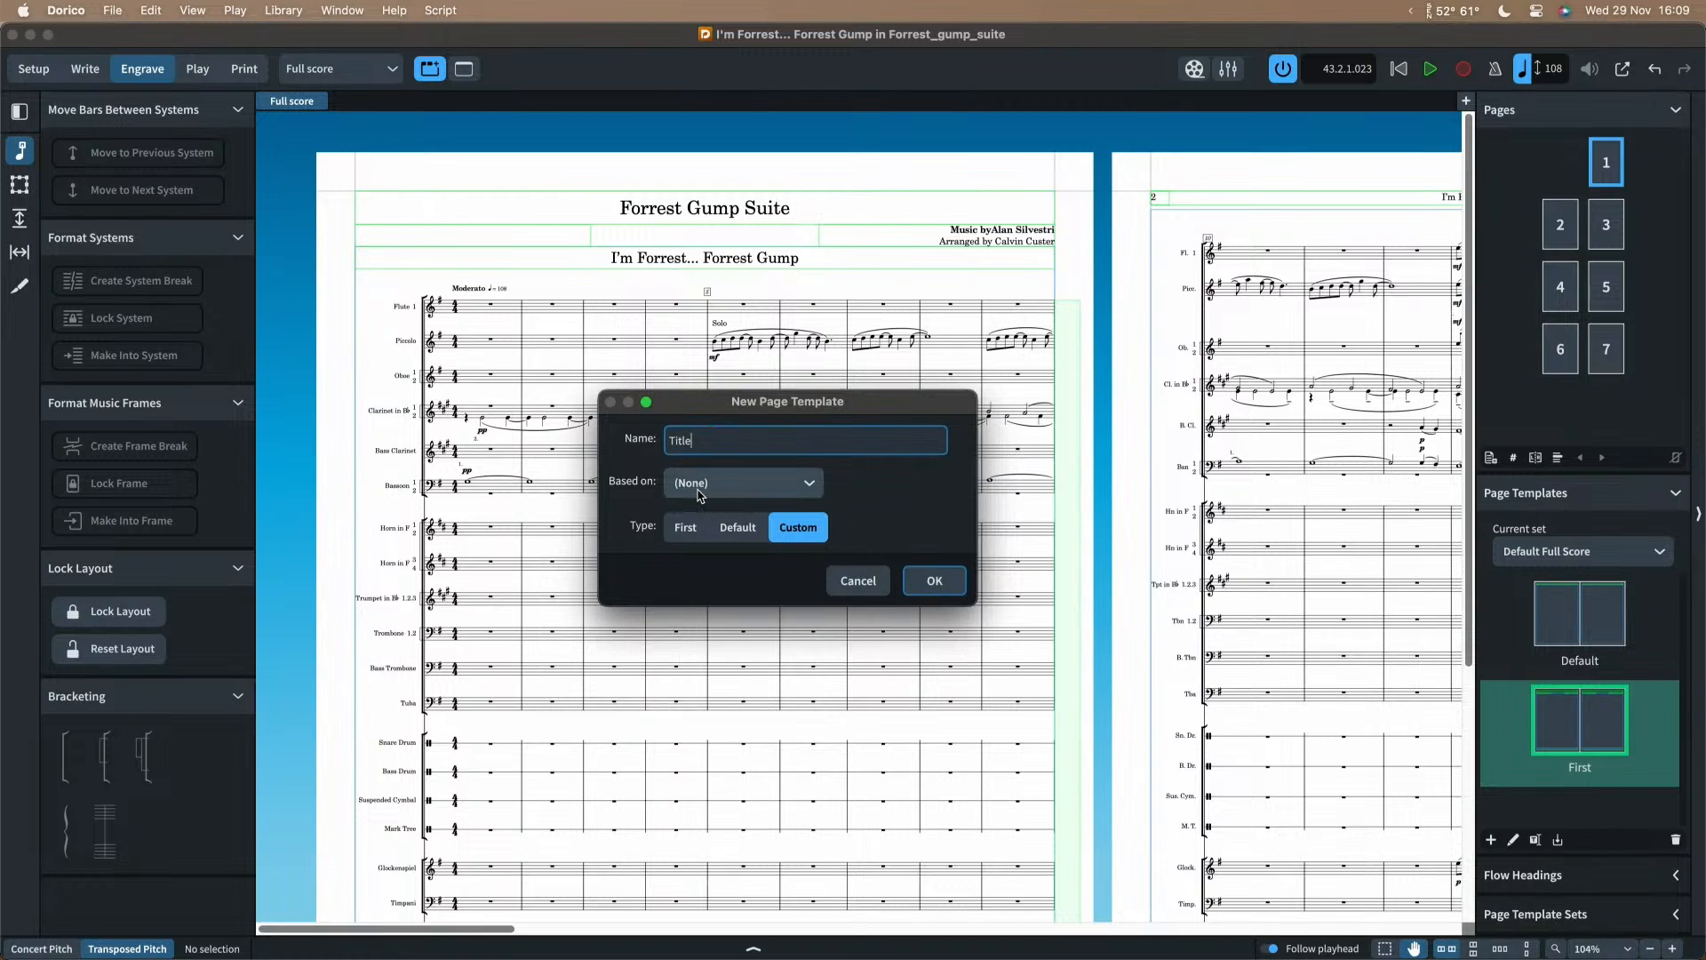
click(946, 587)
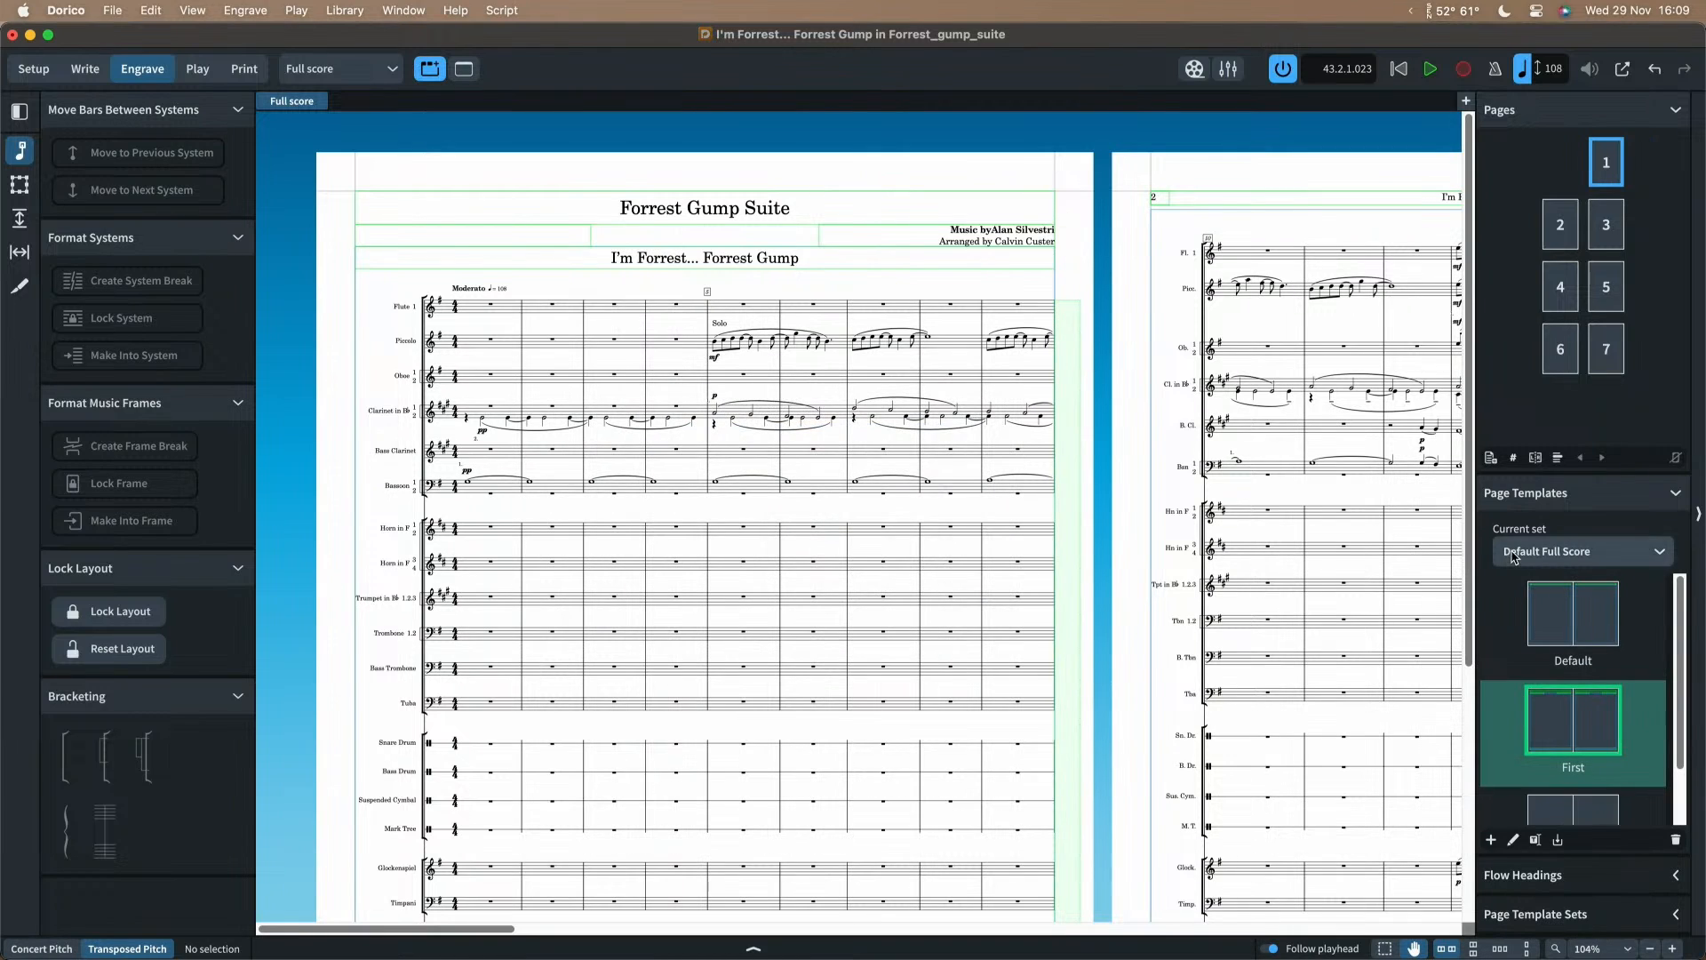
scroll(1569, 756, down, 2)
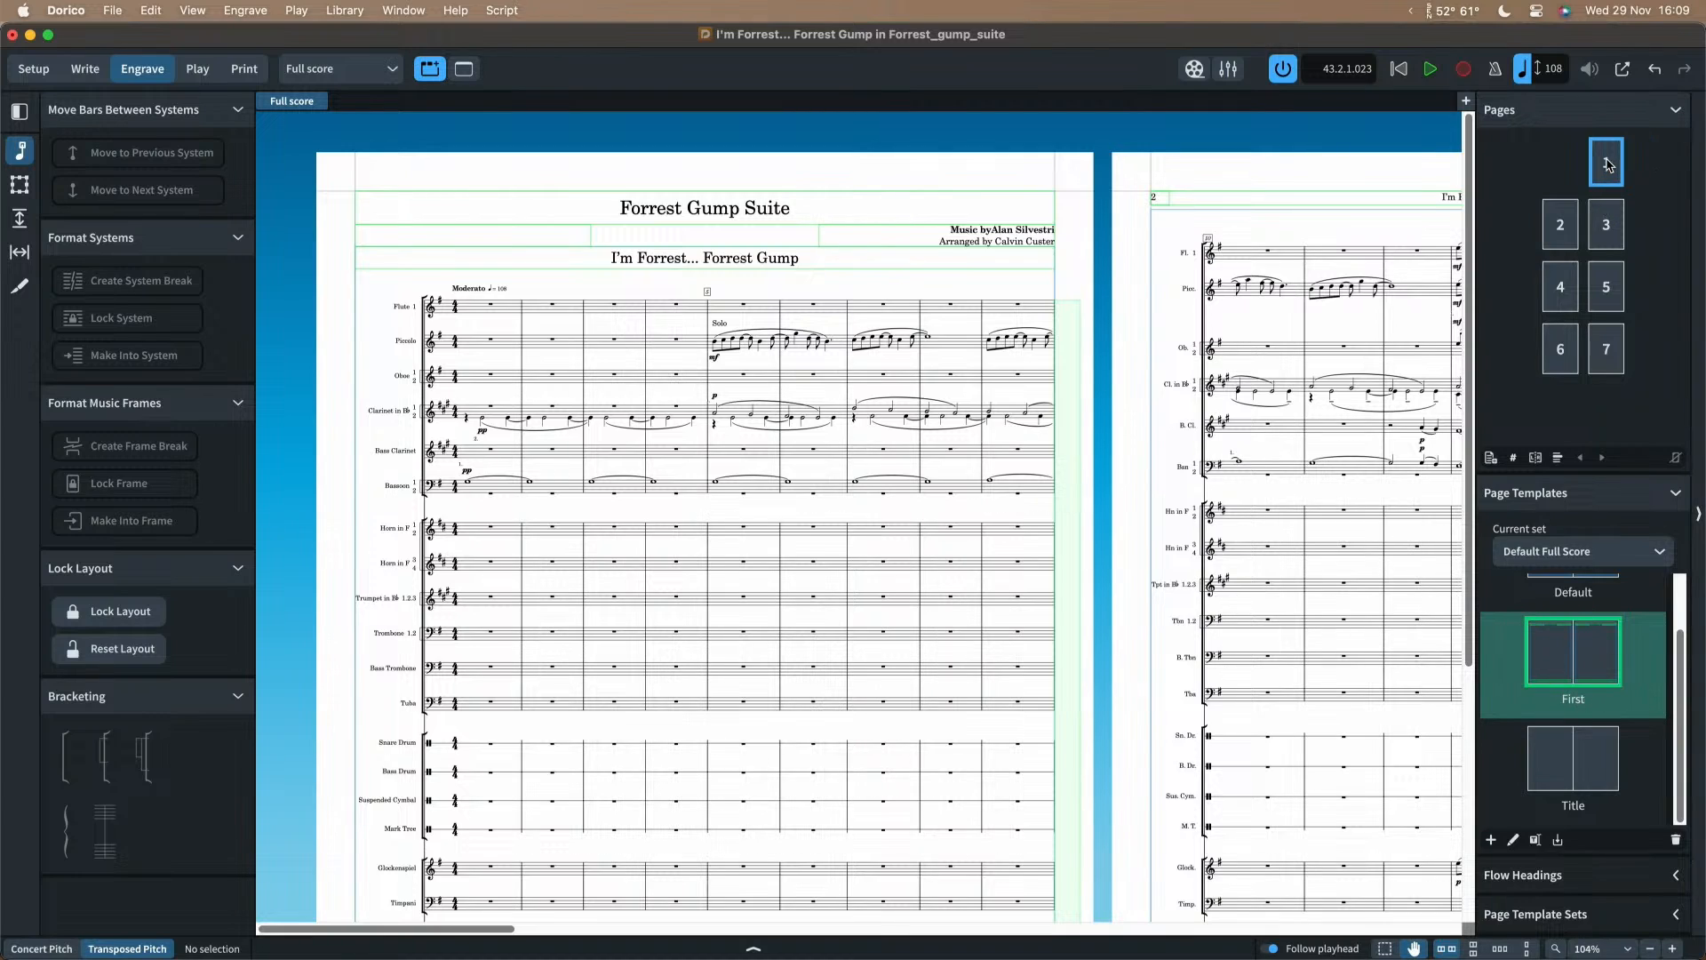
Step: Select page 2 of the full score and check which page template it uses
click(1558, 226)
scroll(1568, 627, up, 2)
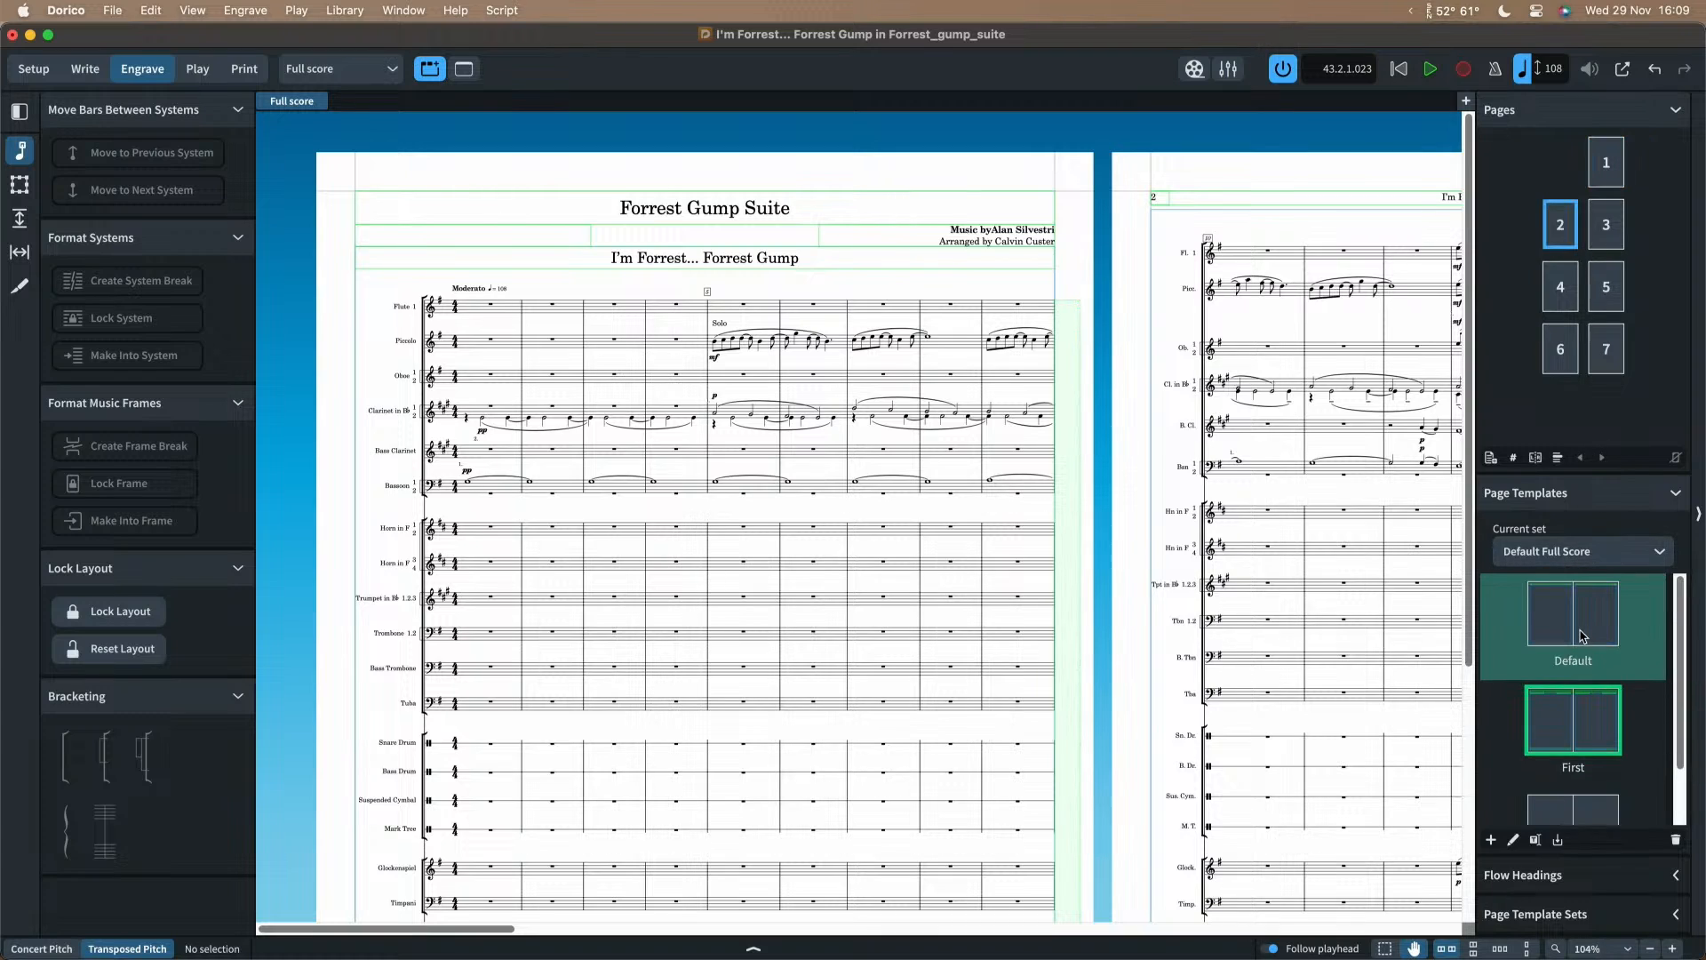
scroll(1581, 635, down, 2)
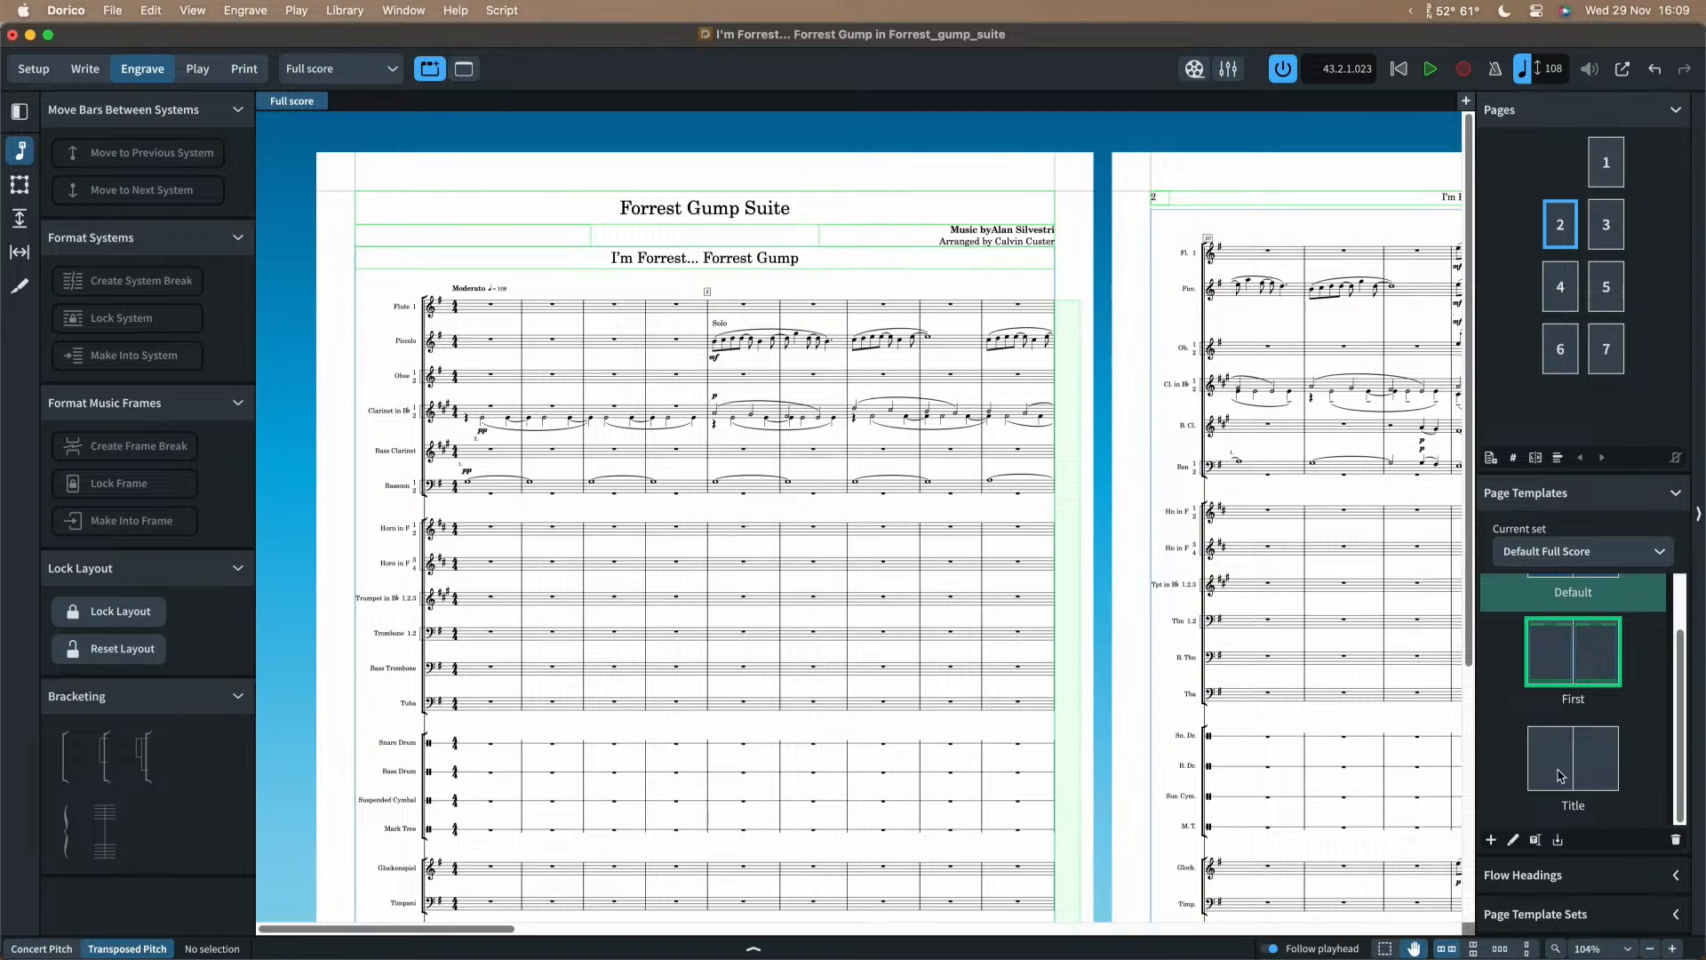
Step: Open the Title page template for editing and draw a text frame across the left page between its margins, near the page's upper edge
double_click(1558, 767)
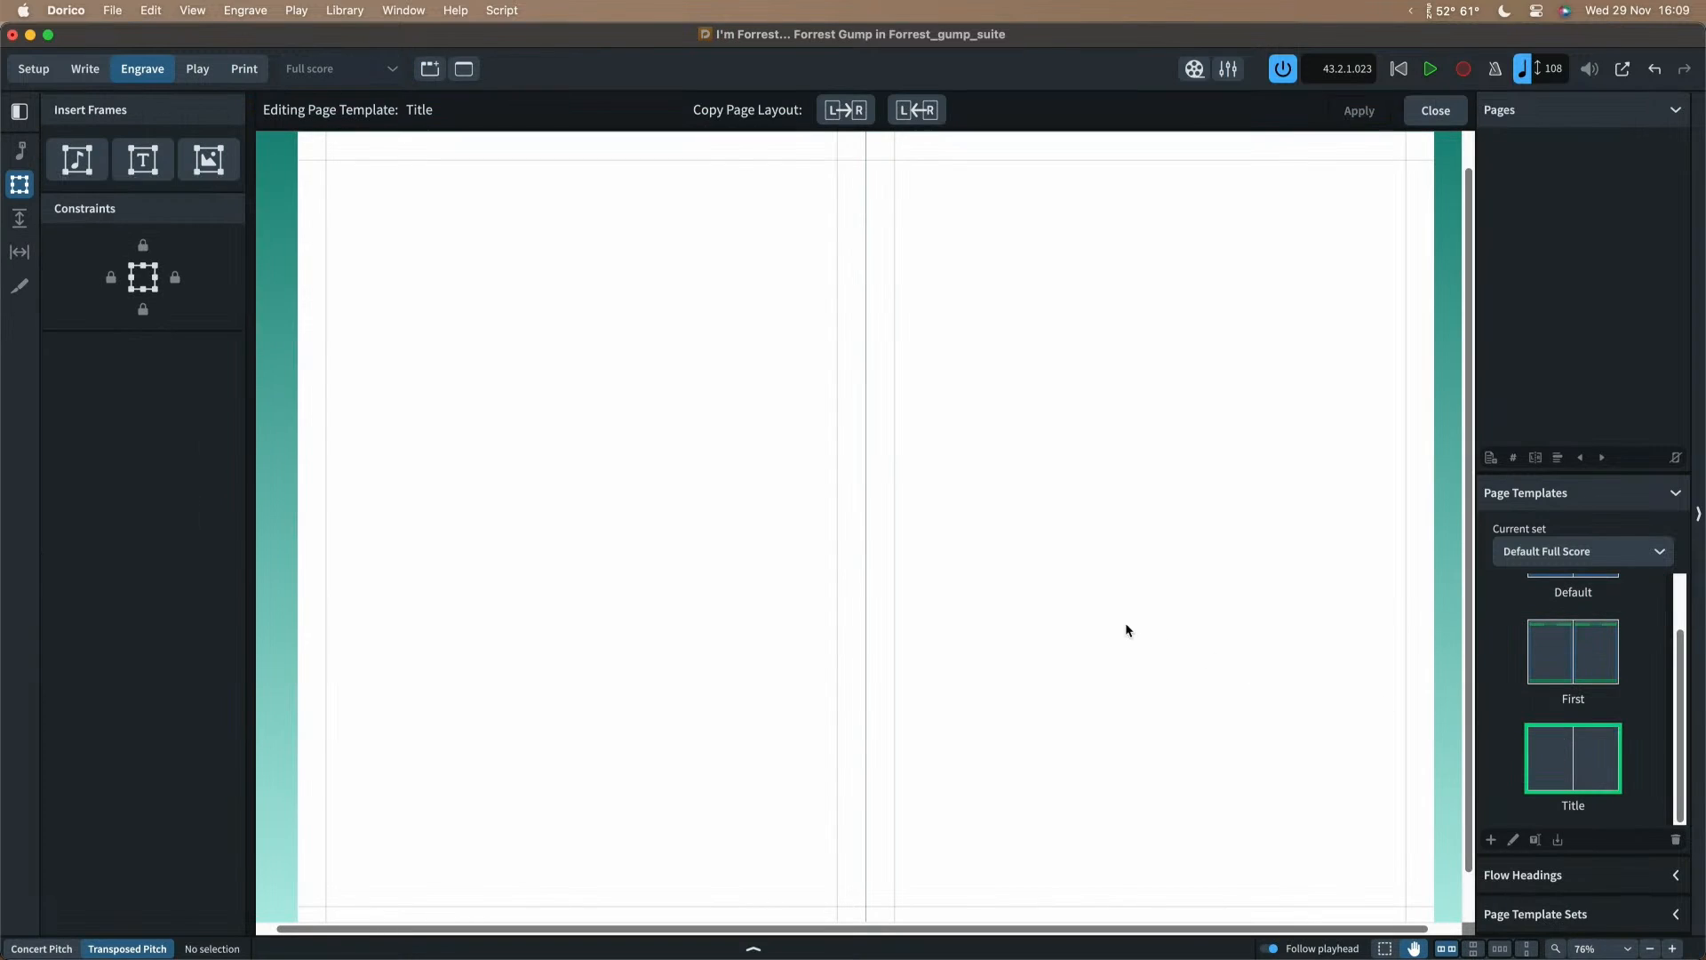
scroll(611, 298, up, 1)
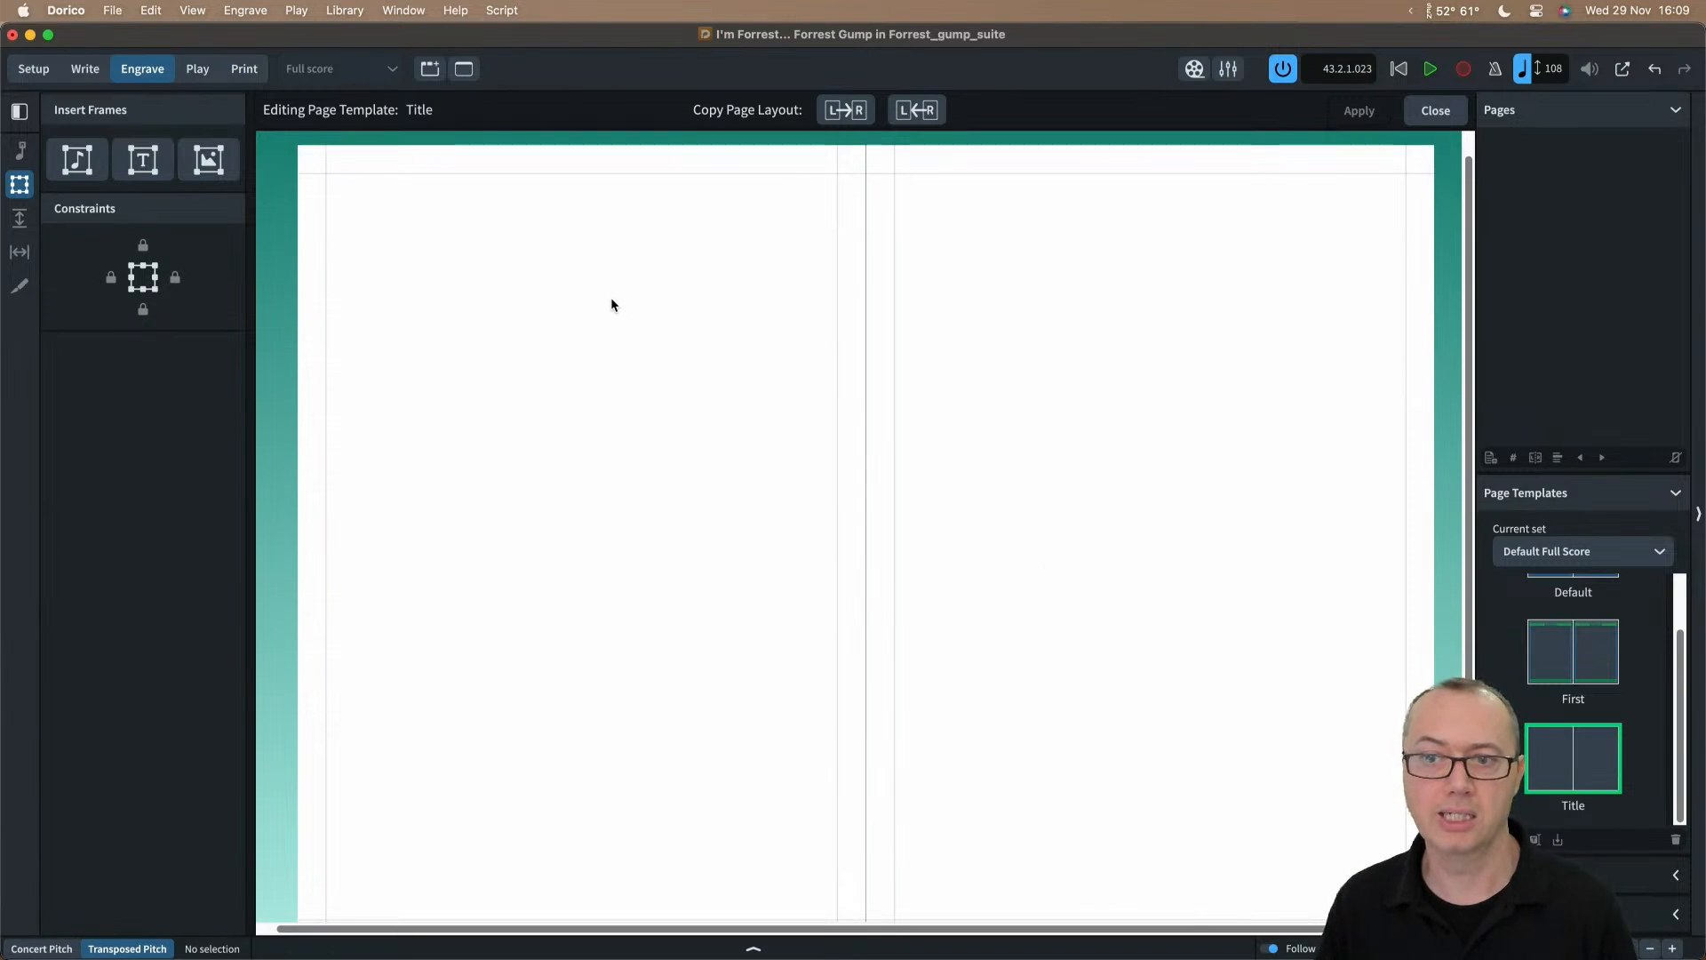
scroll(813, 337, down, 1)
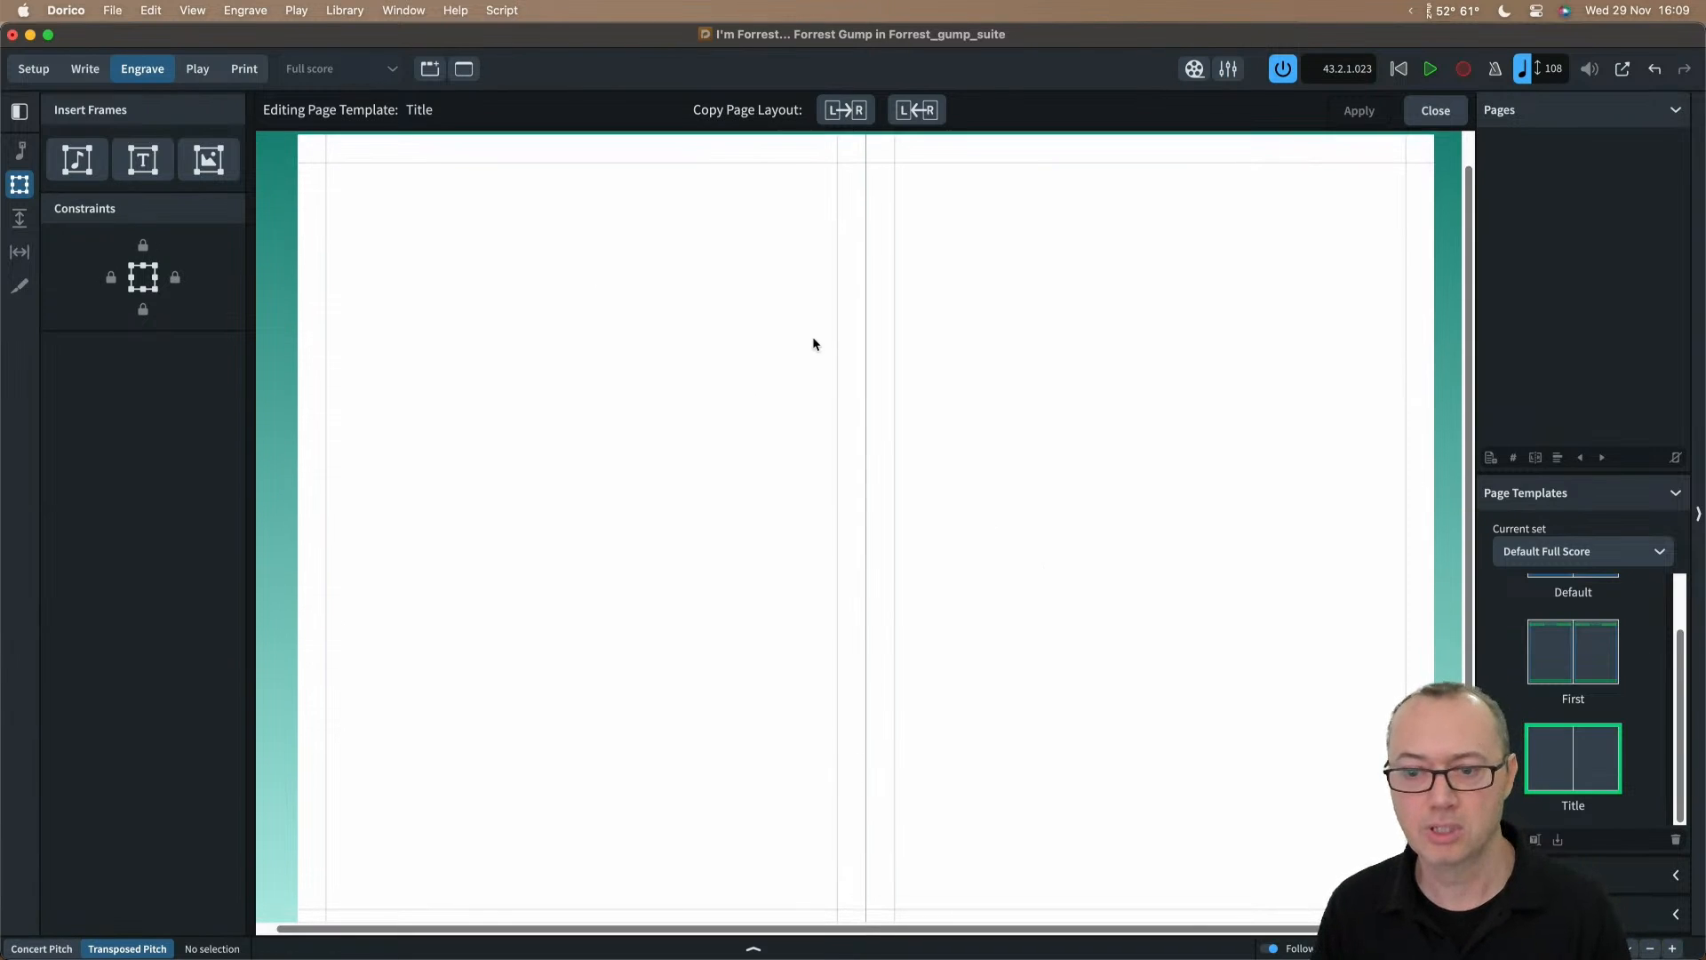
key(x)
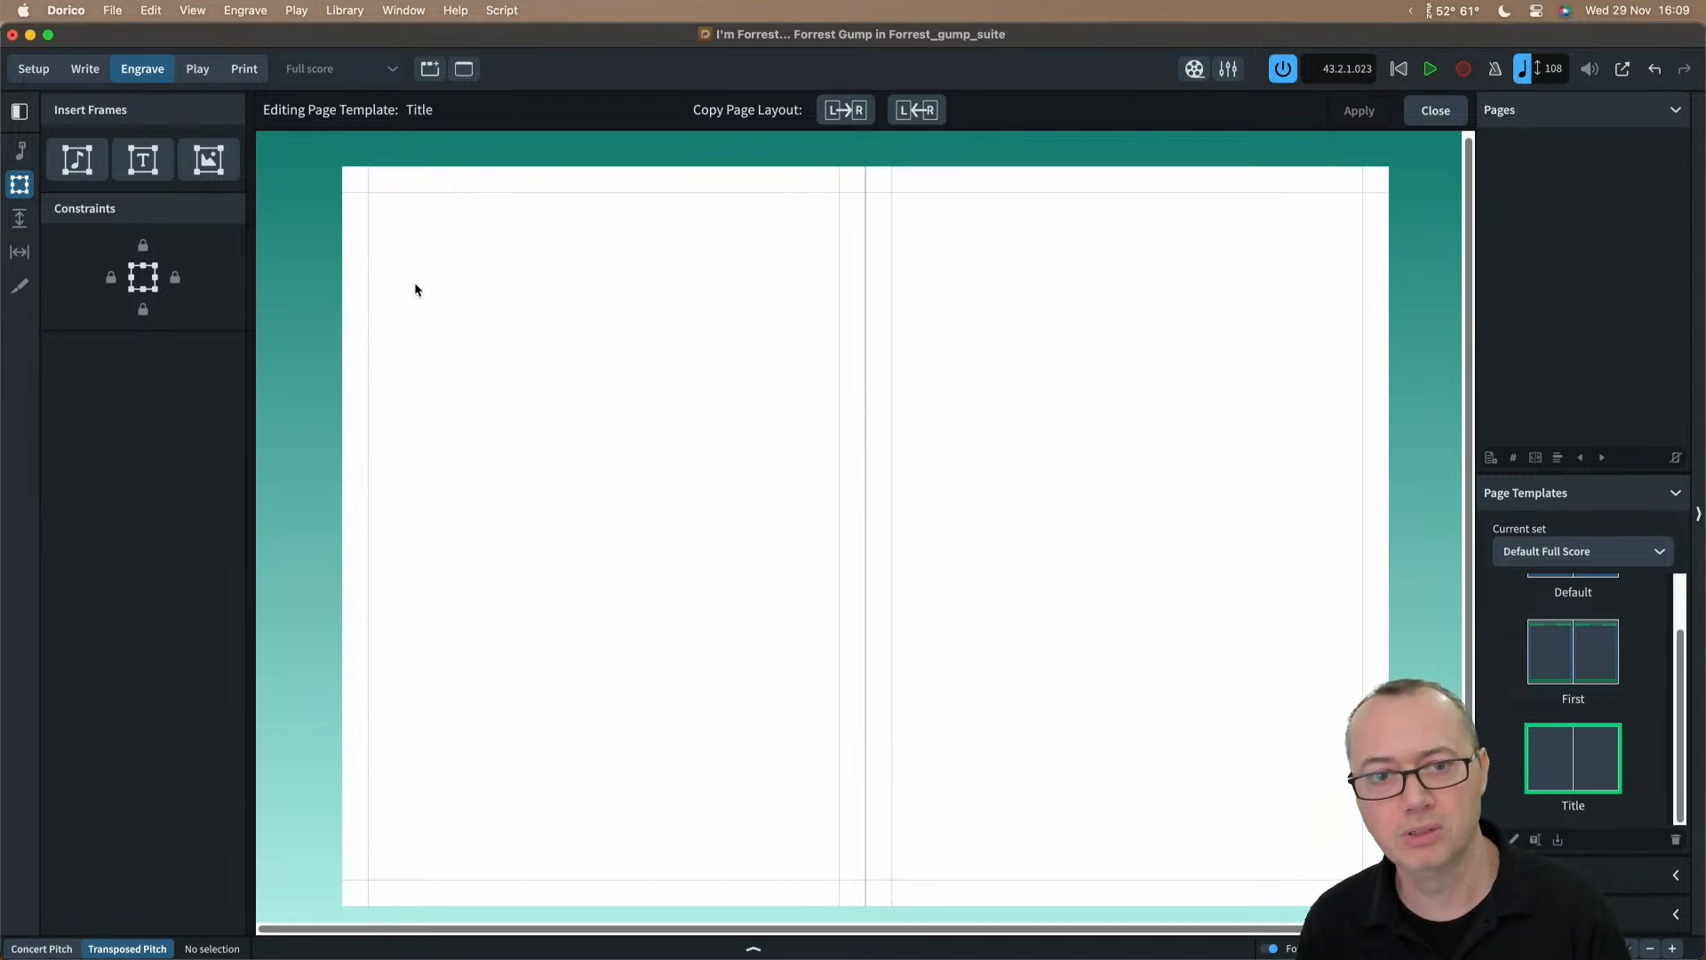
click(135, 163)
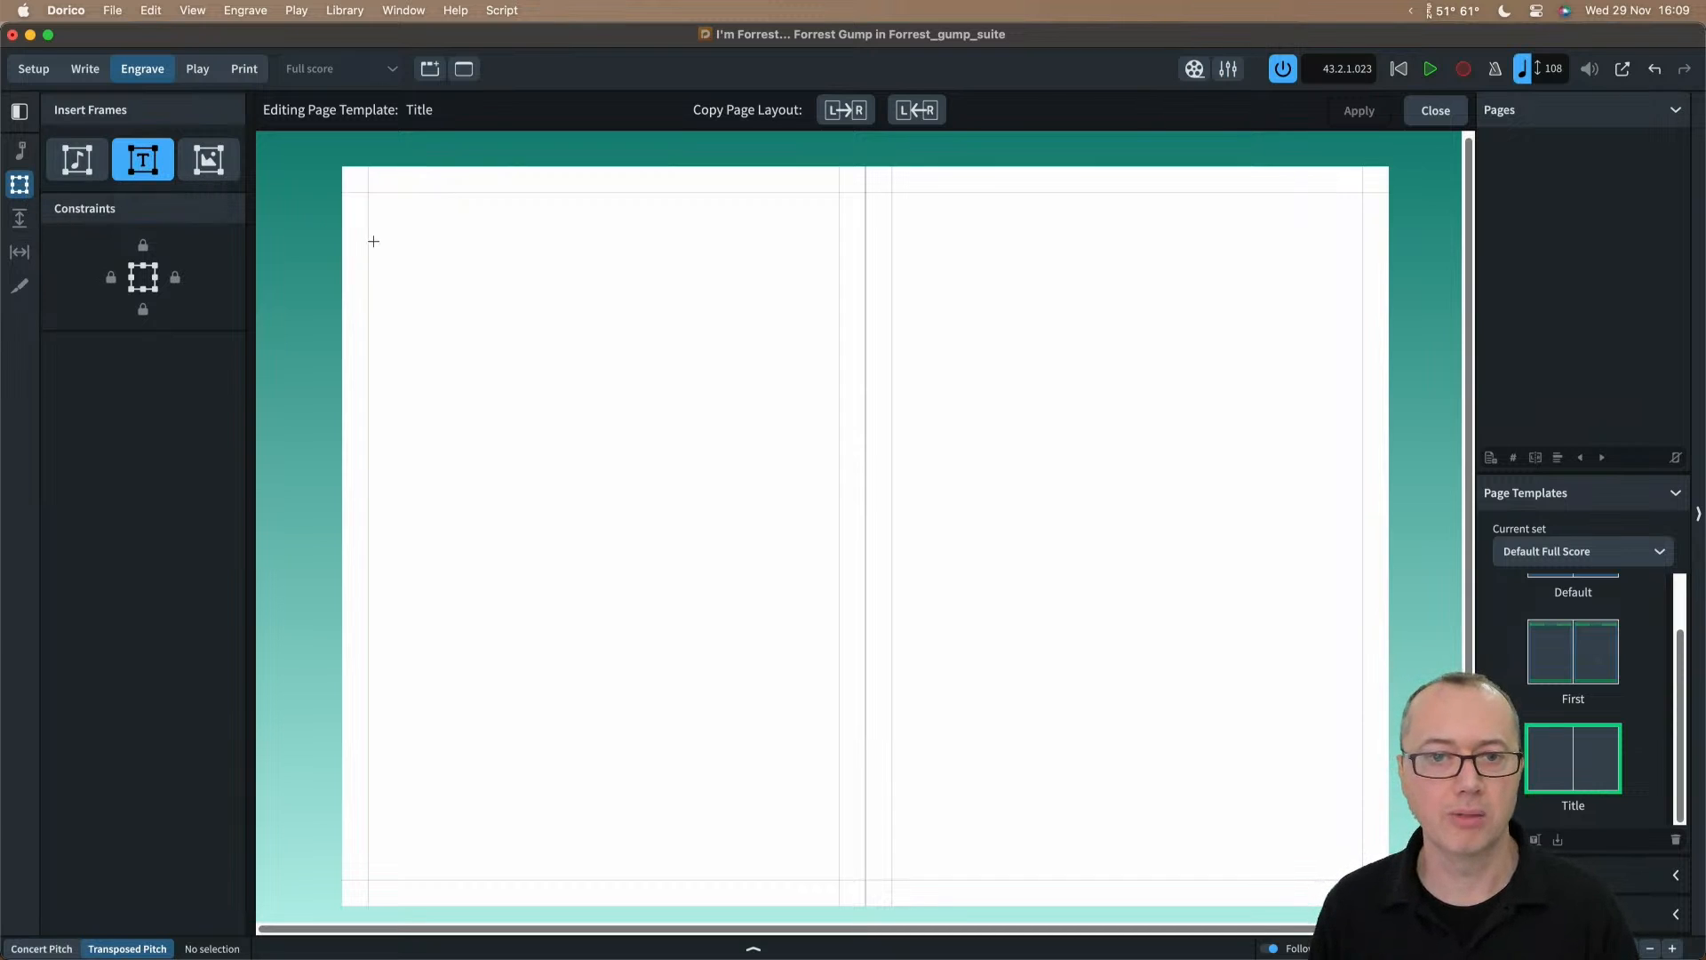
drag(368, 240, 845, 343)
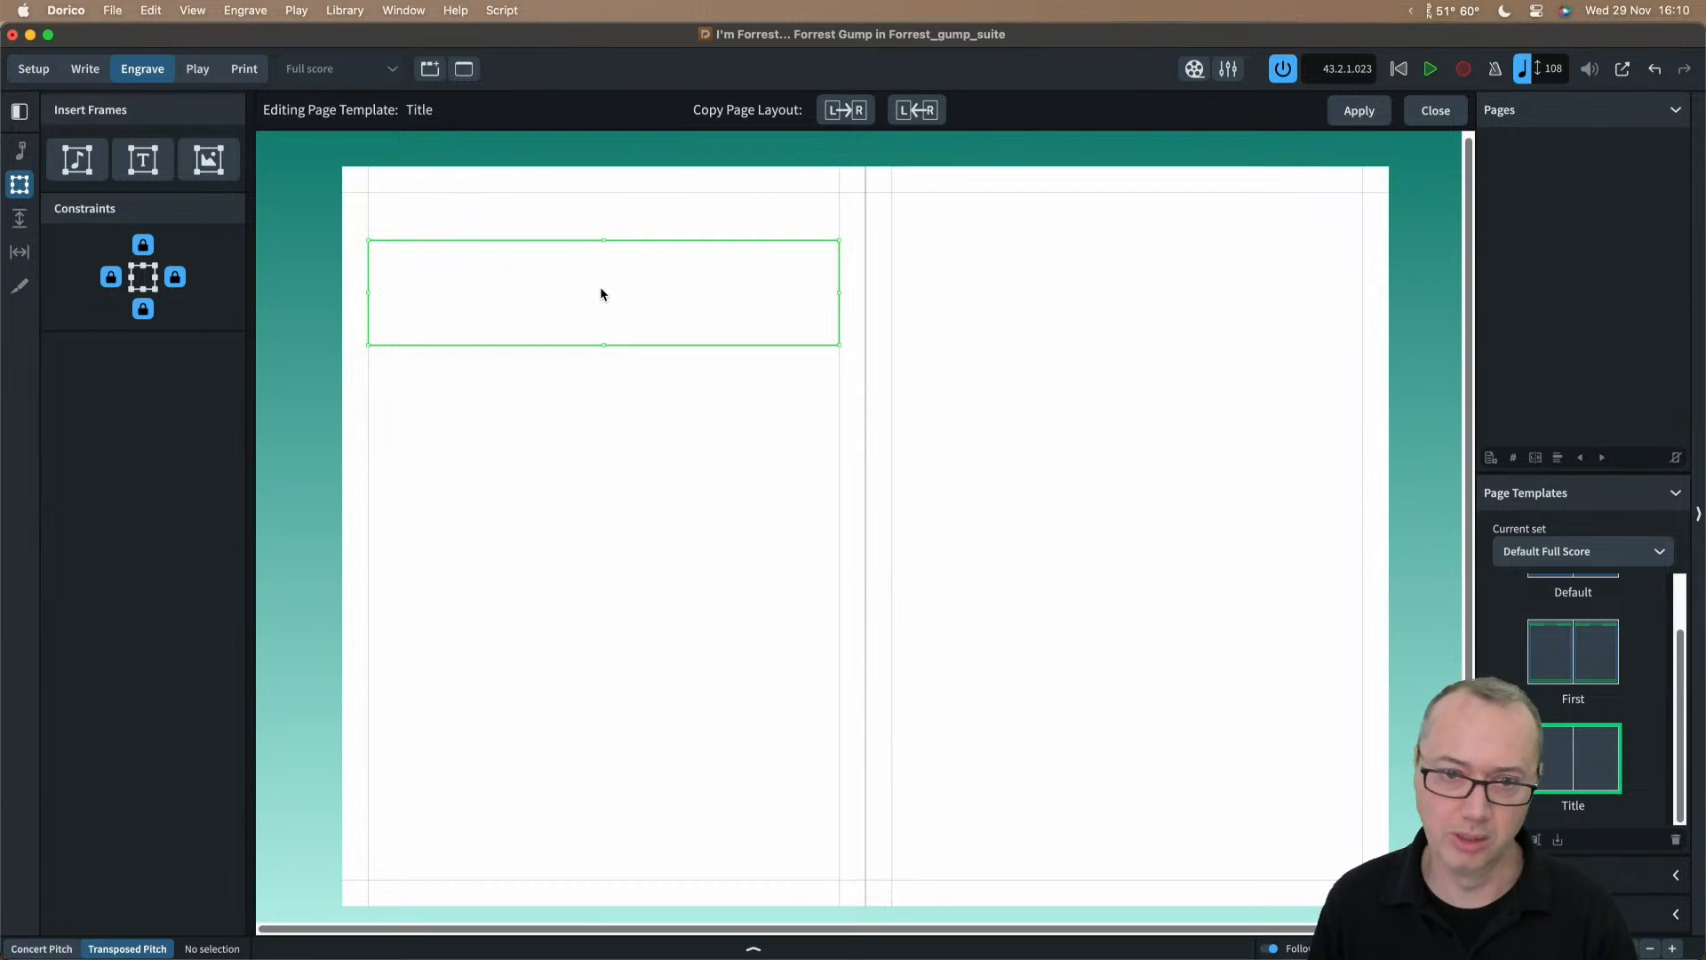
double_click(430, 303)
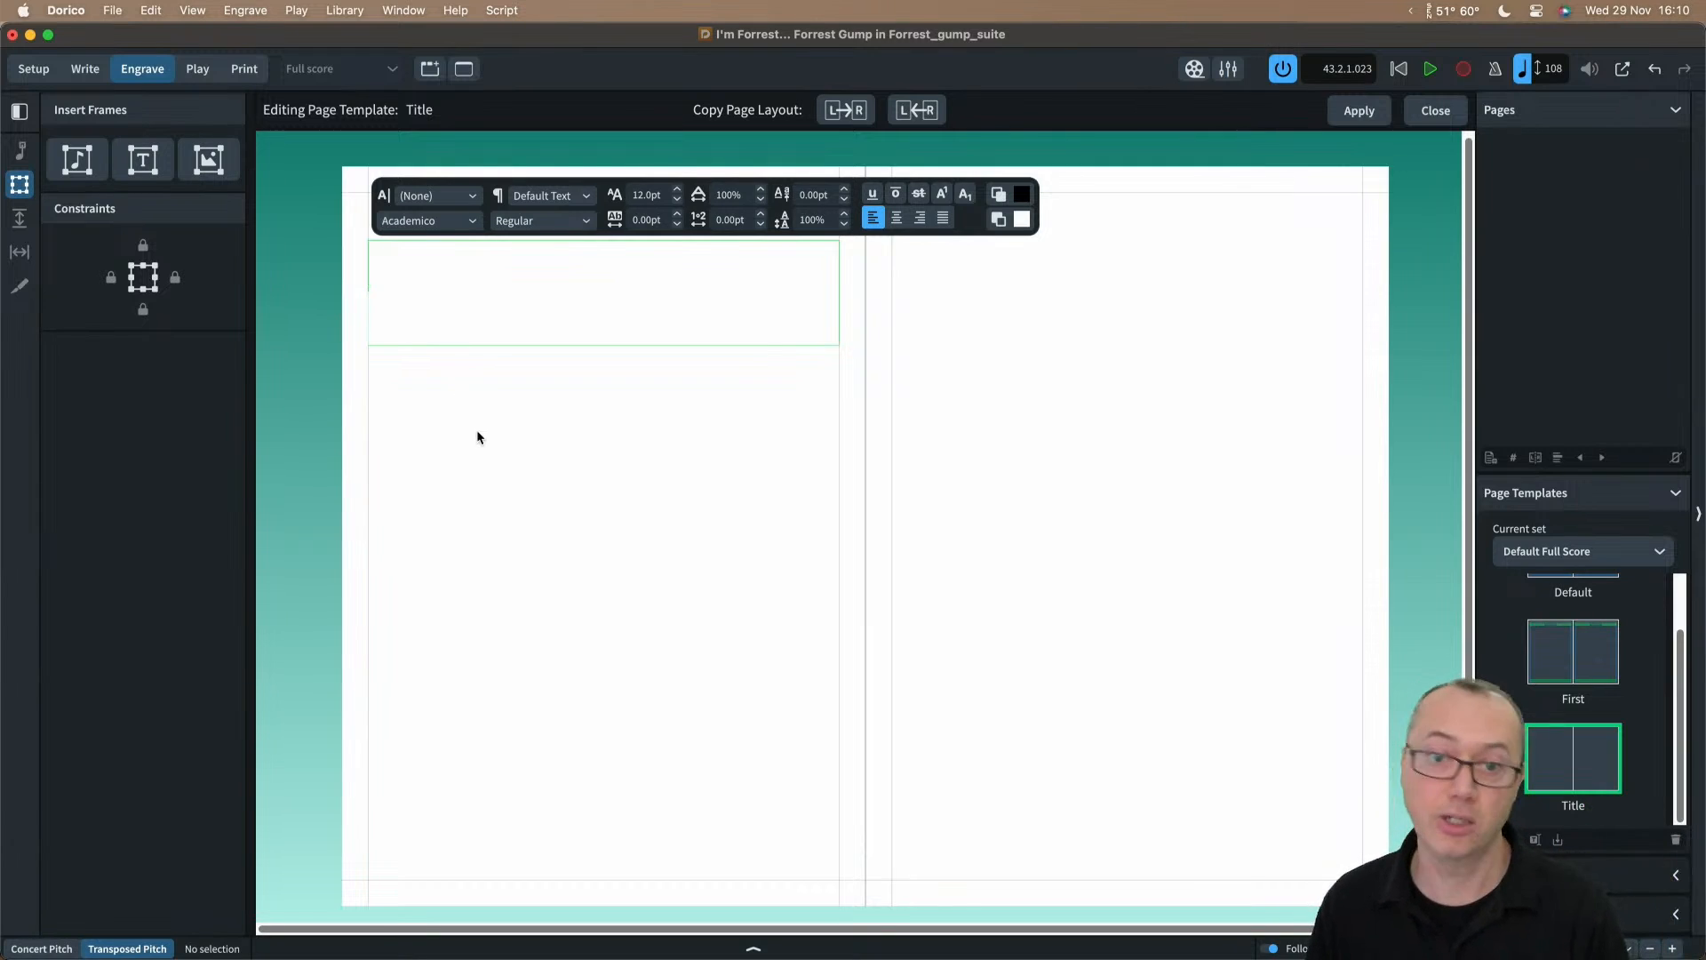
key(Escape)
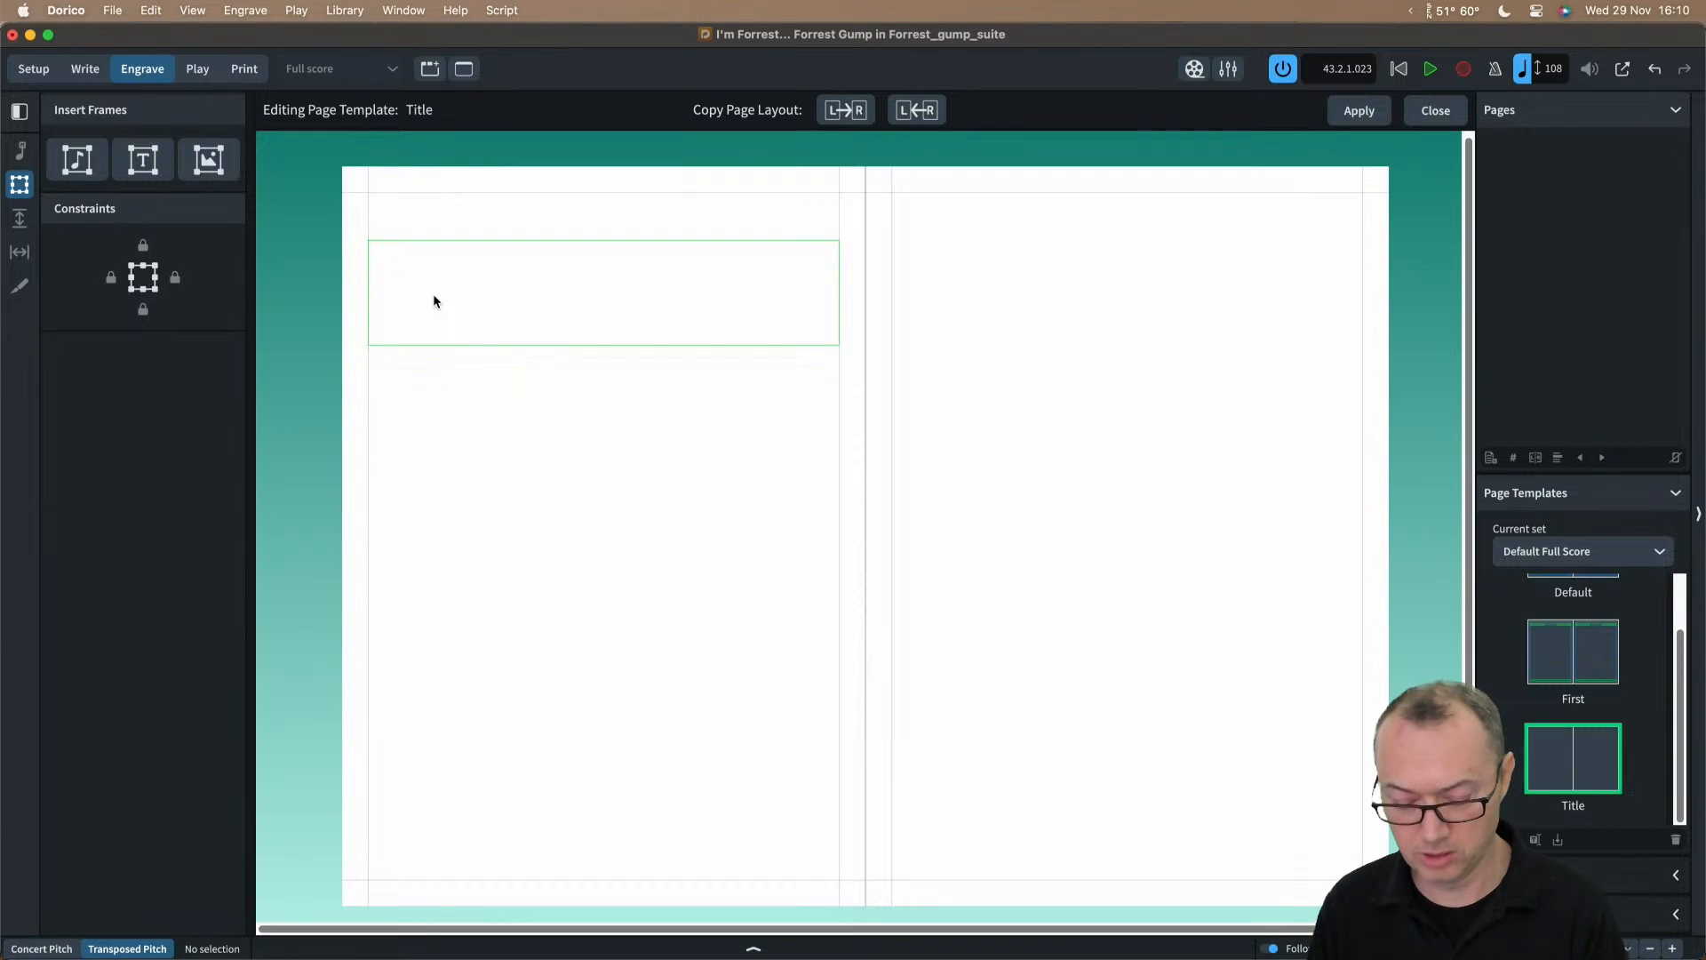
Step: Open Project Info and set the project's Artist to "Silvestri"
click(113, 11)
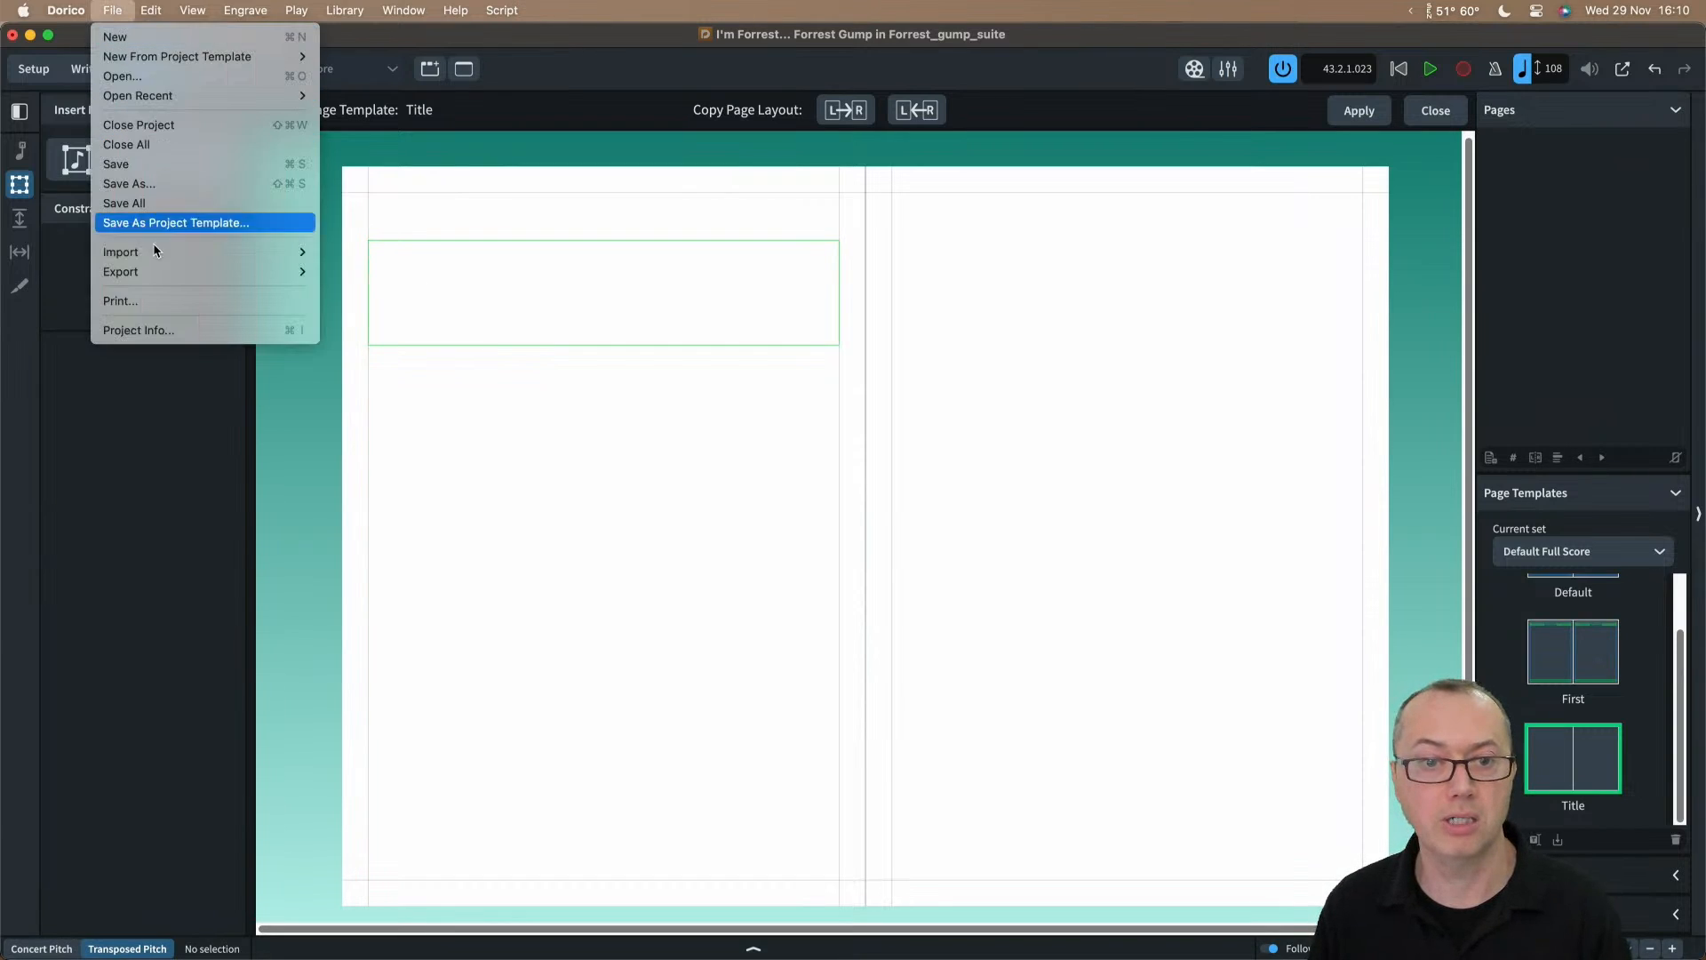
click(293, 337)
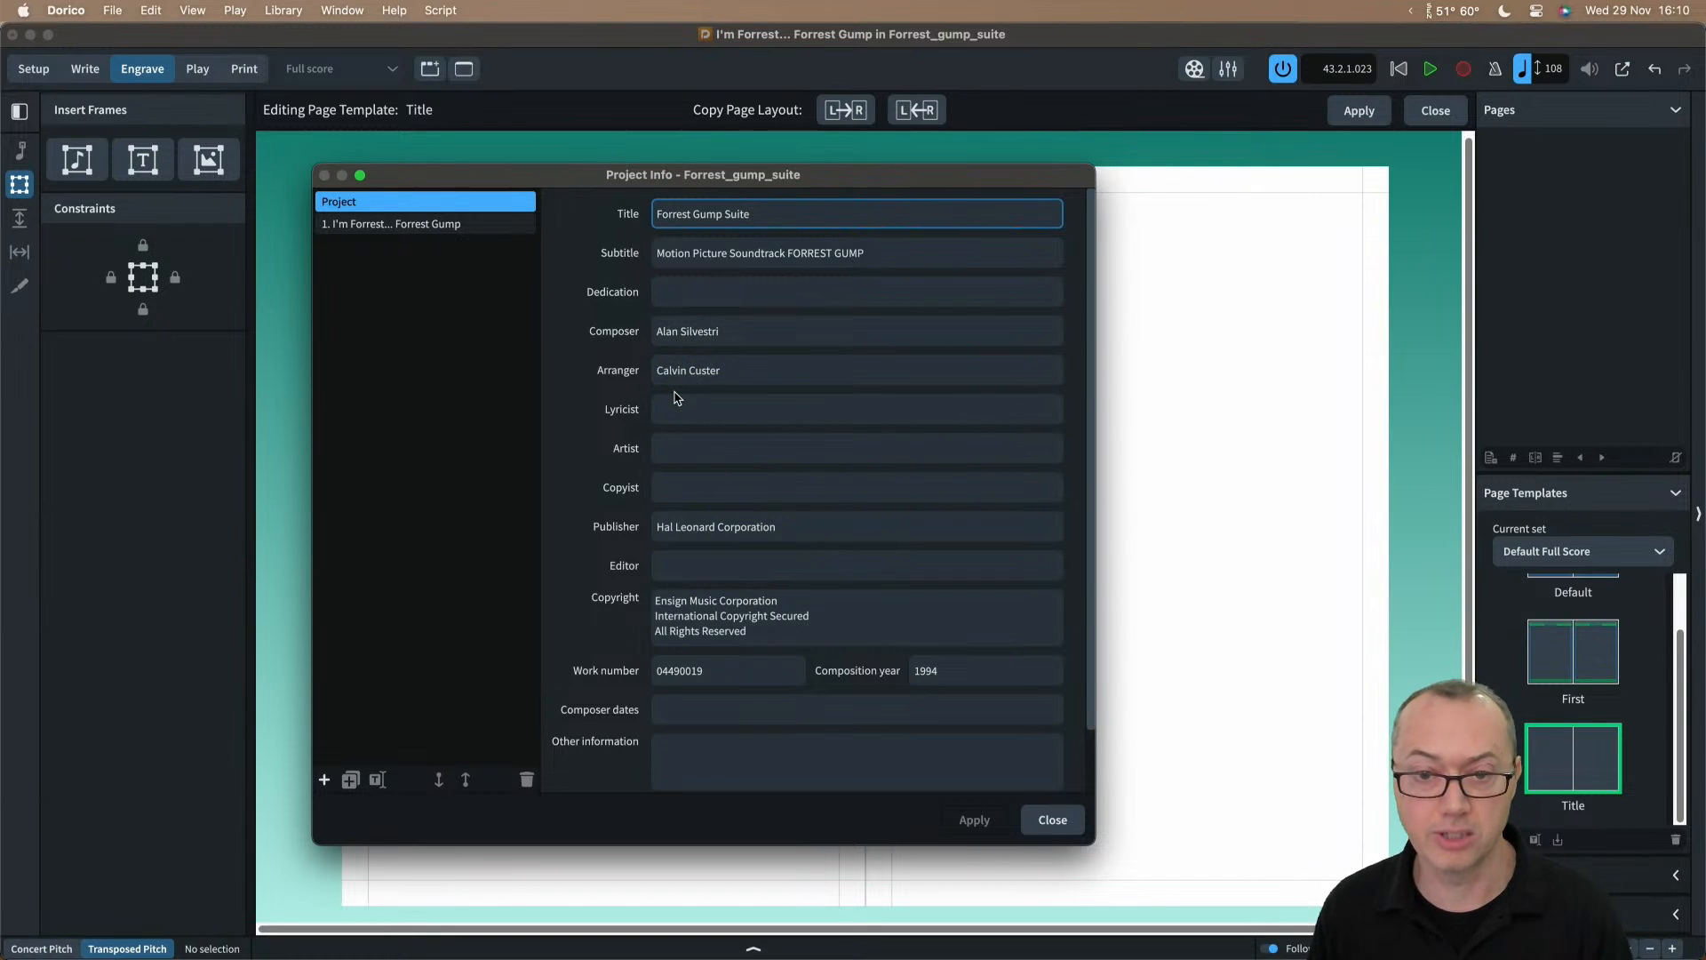
click(671, 450)
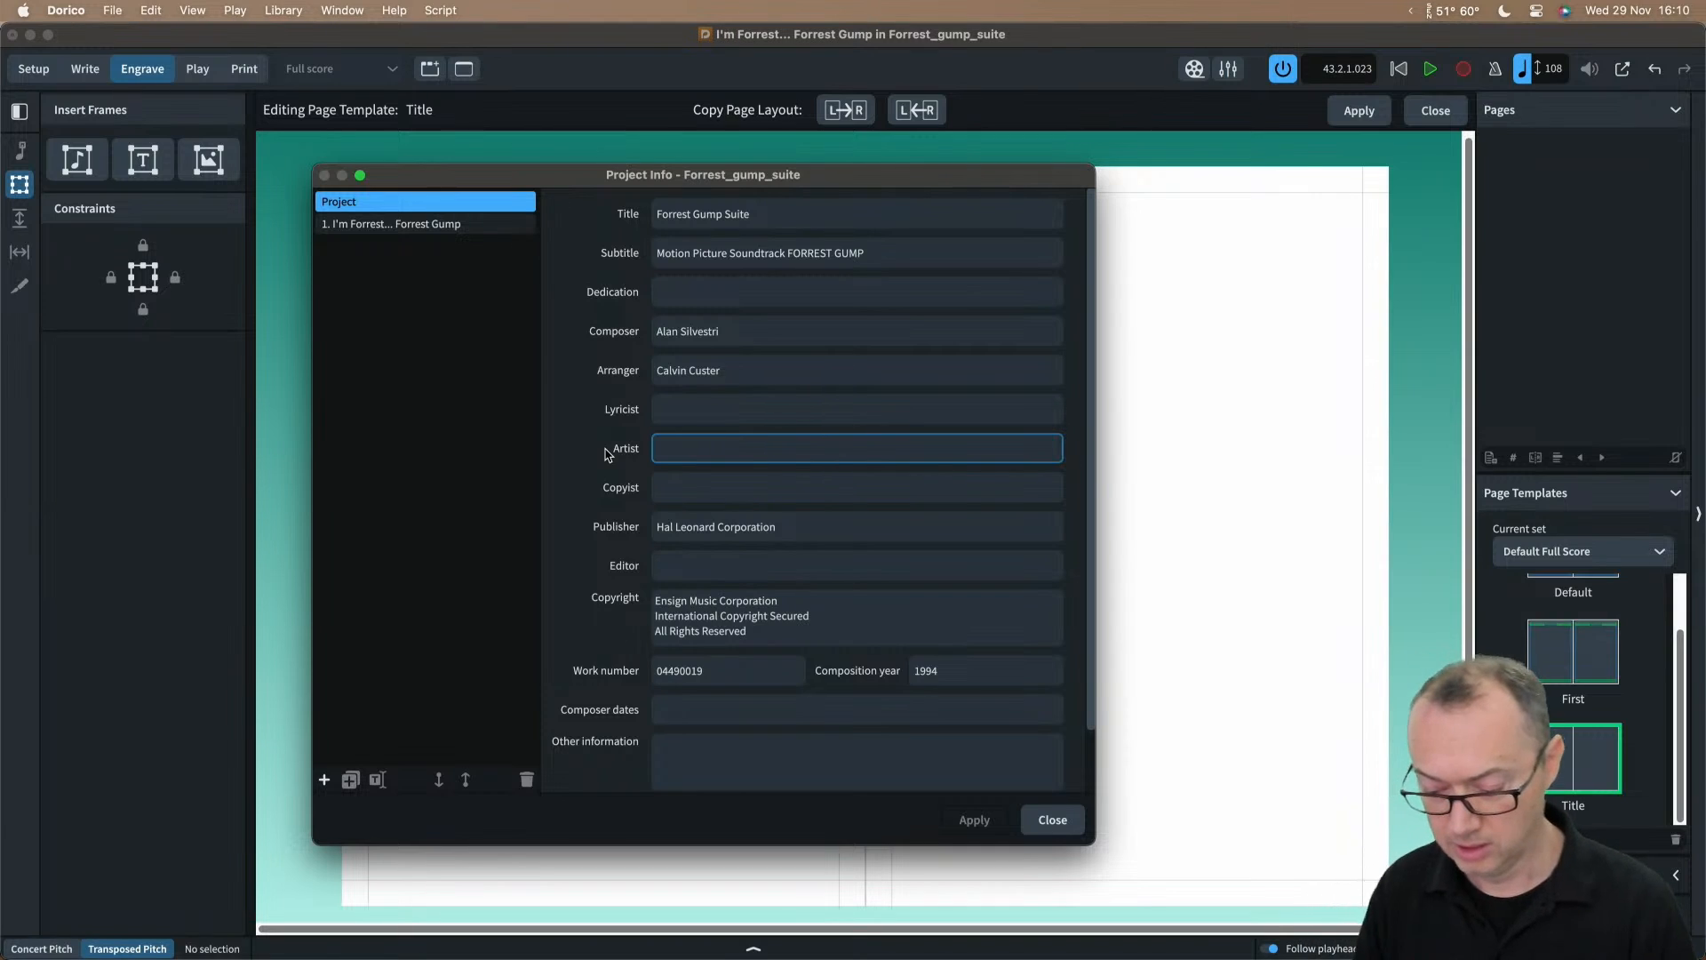
text(Silvestri)
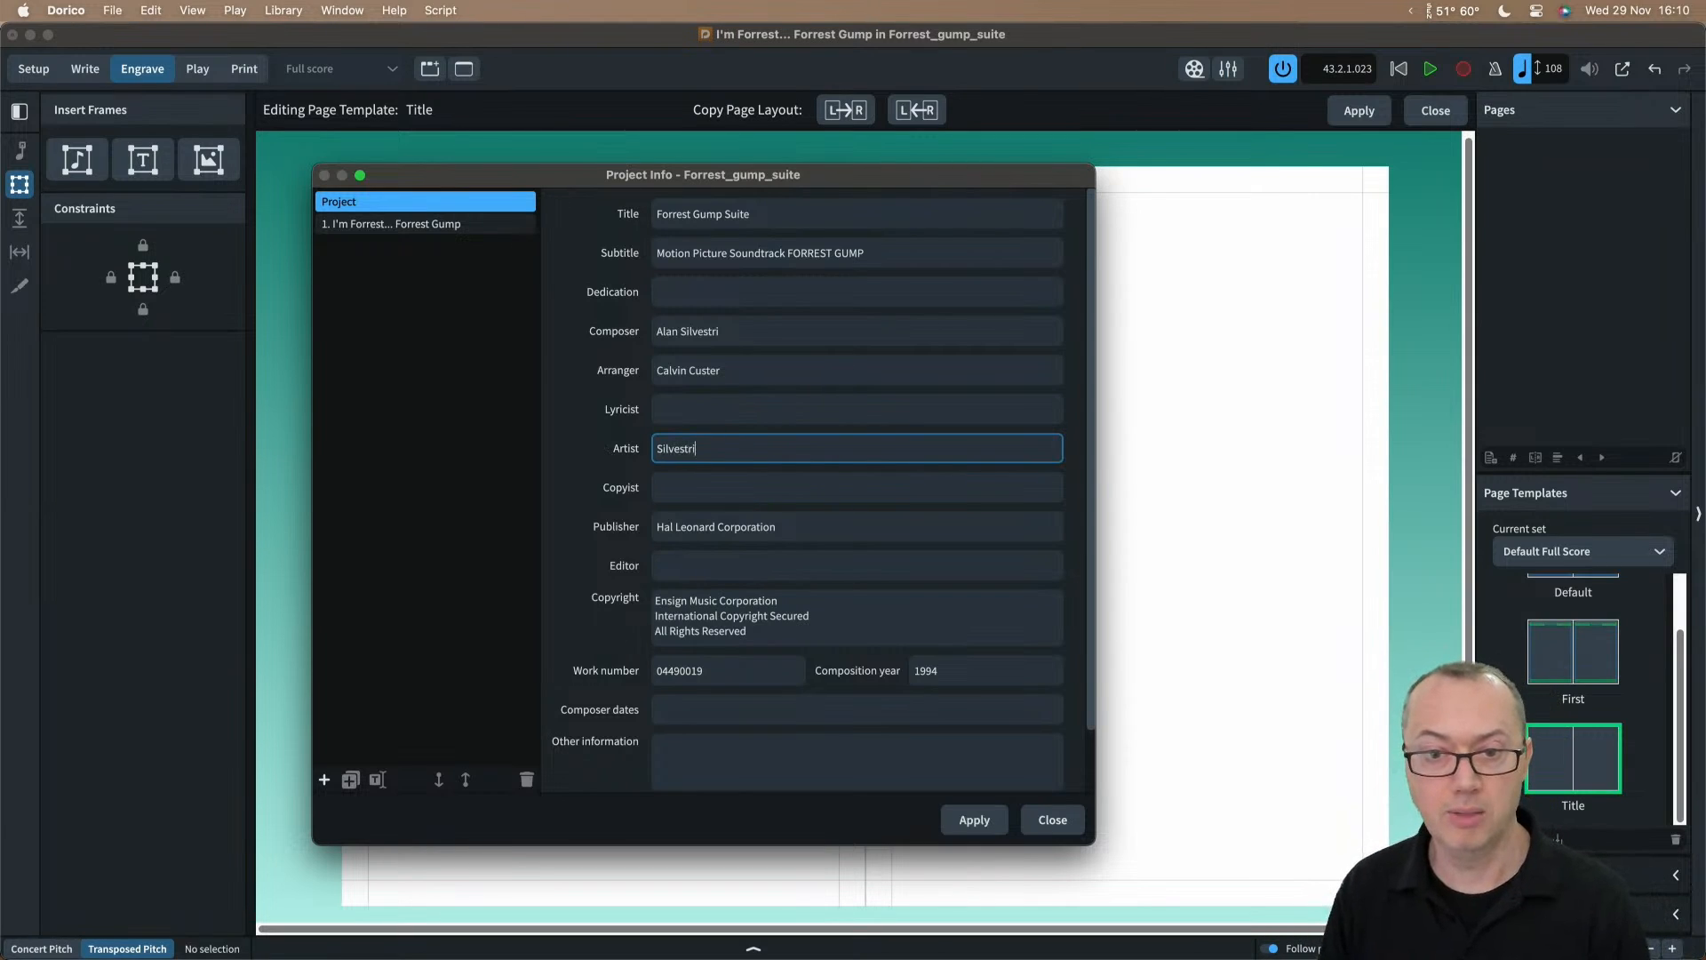
key(Tab)
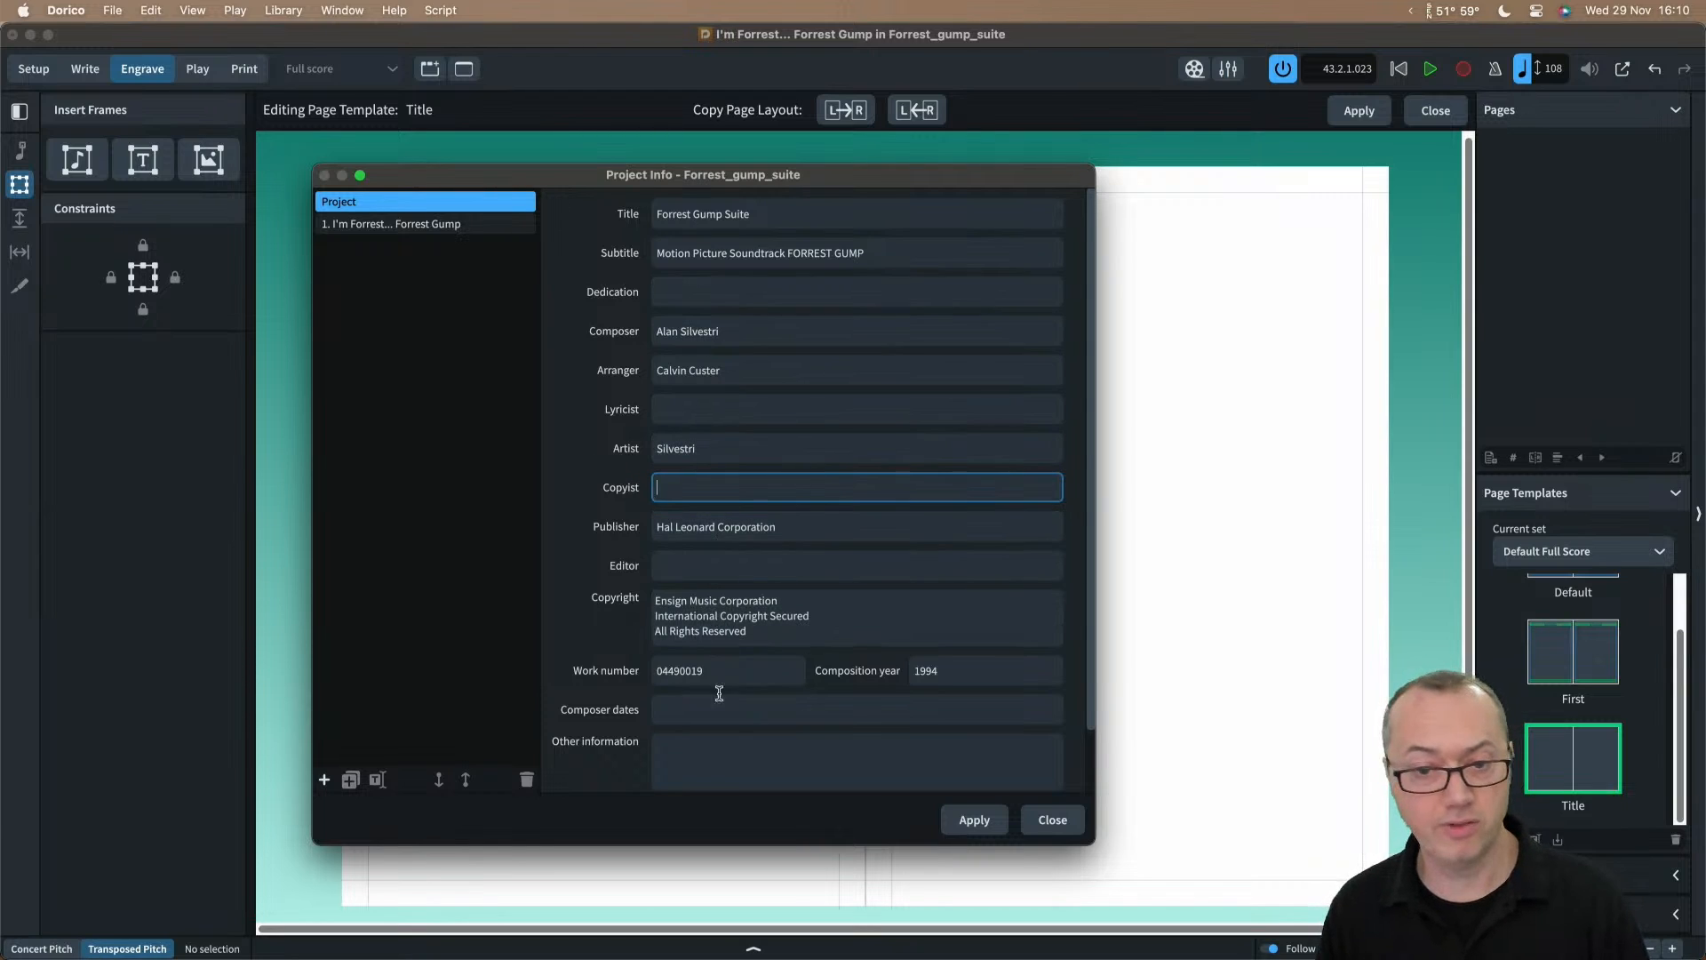
Step: Set the project's Dedication to "for Orchestra", review the remaining project fields and close Project Info
scroll(716, 711, down, 3)
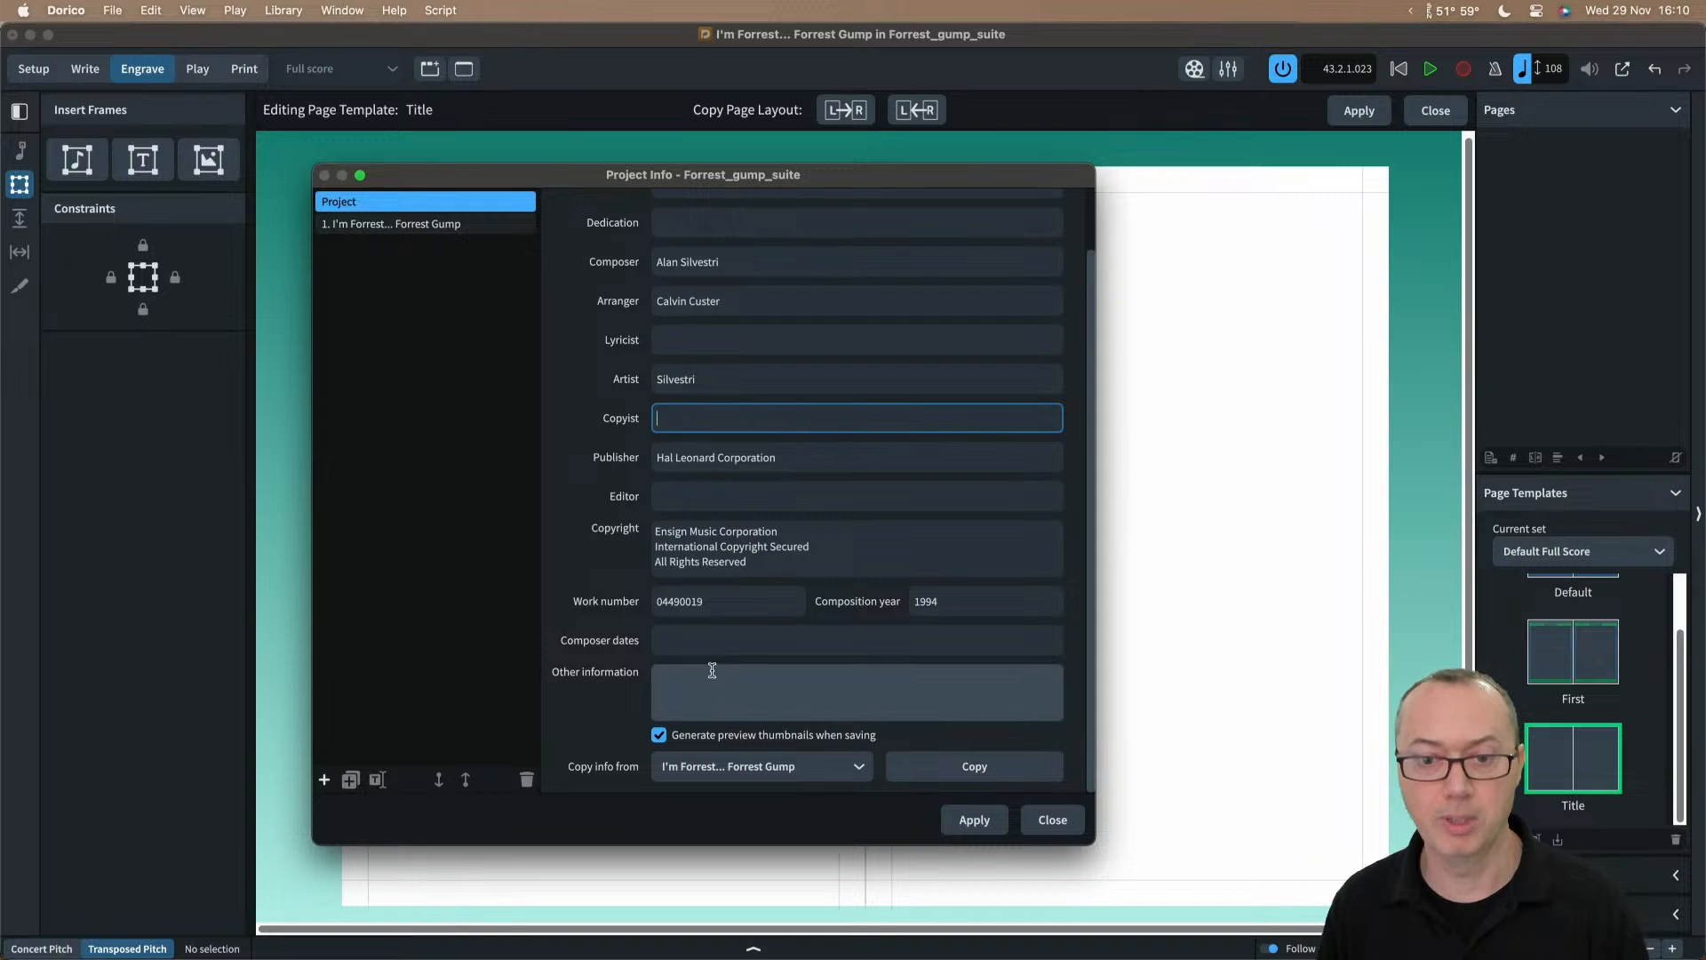
scroll(710, 666, up, 3)
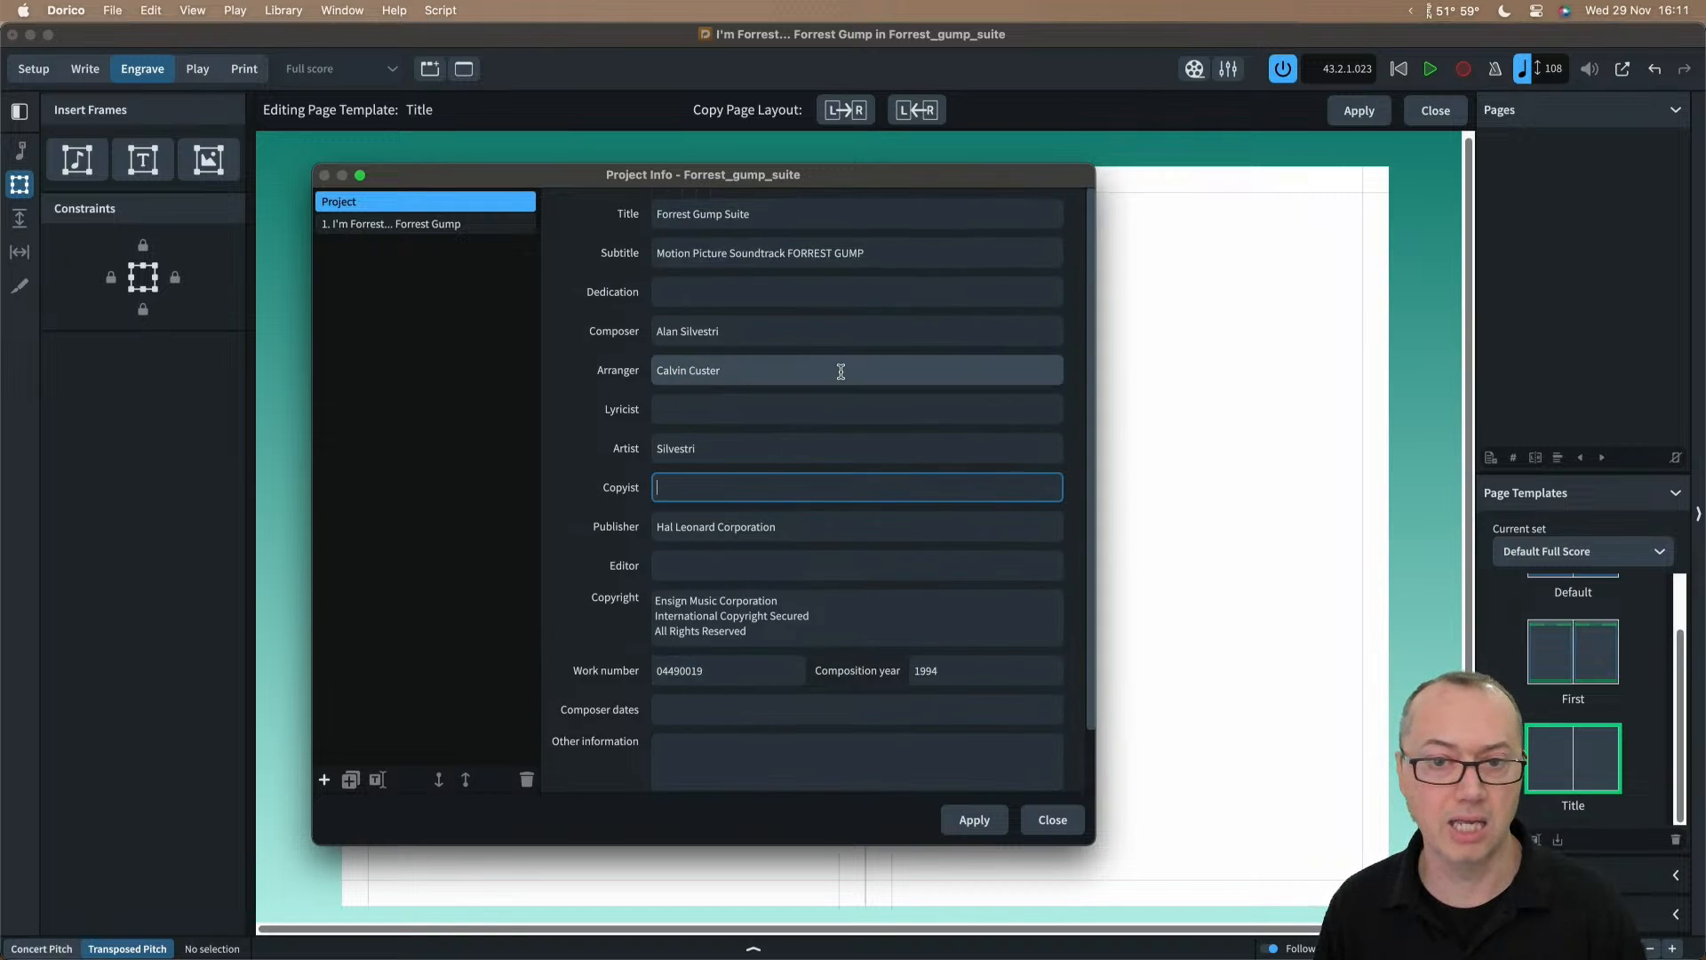
click(684, 293)
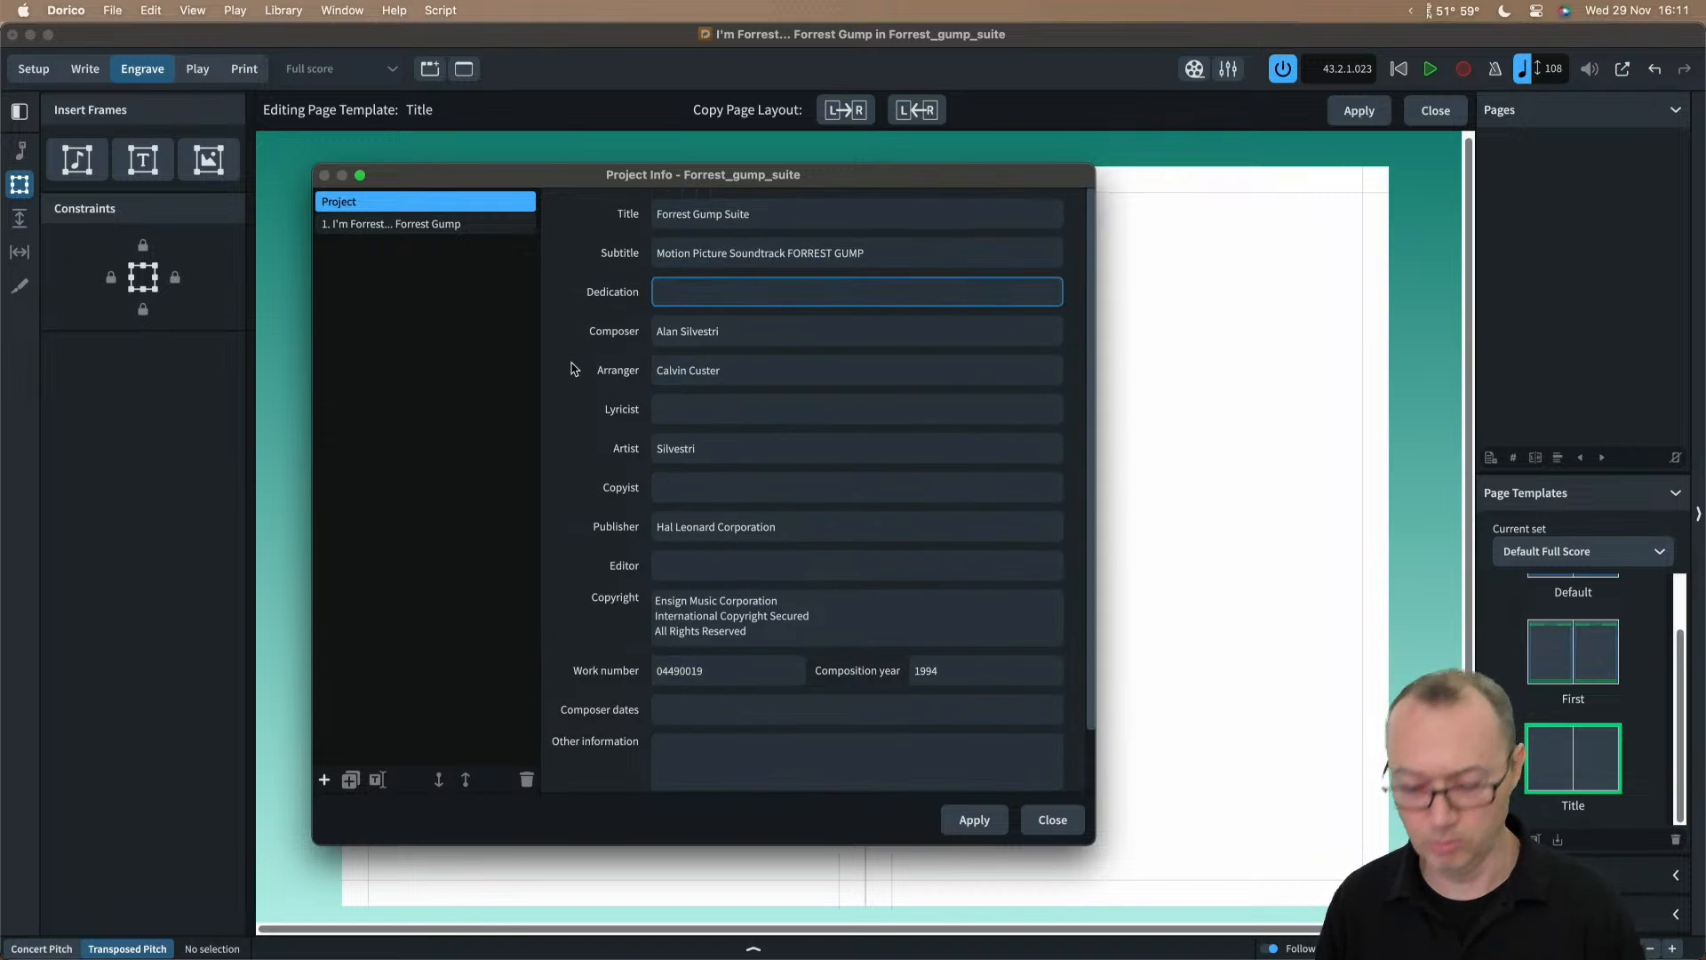
text(for Orchestra)
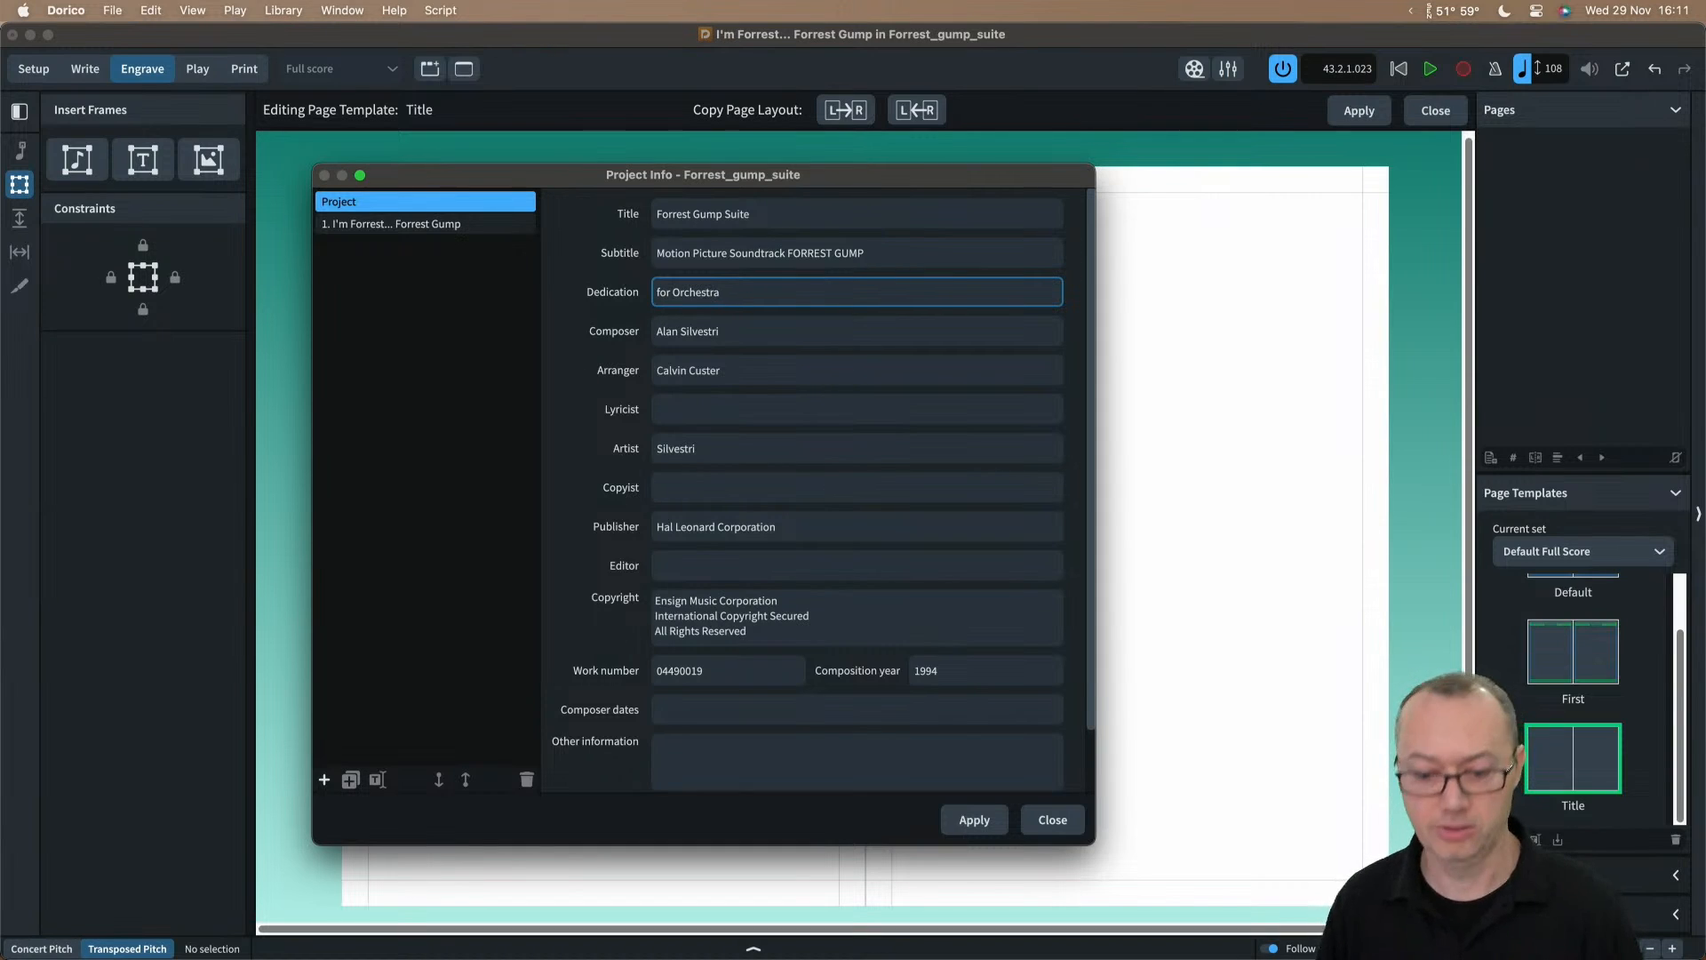
key(Tab)
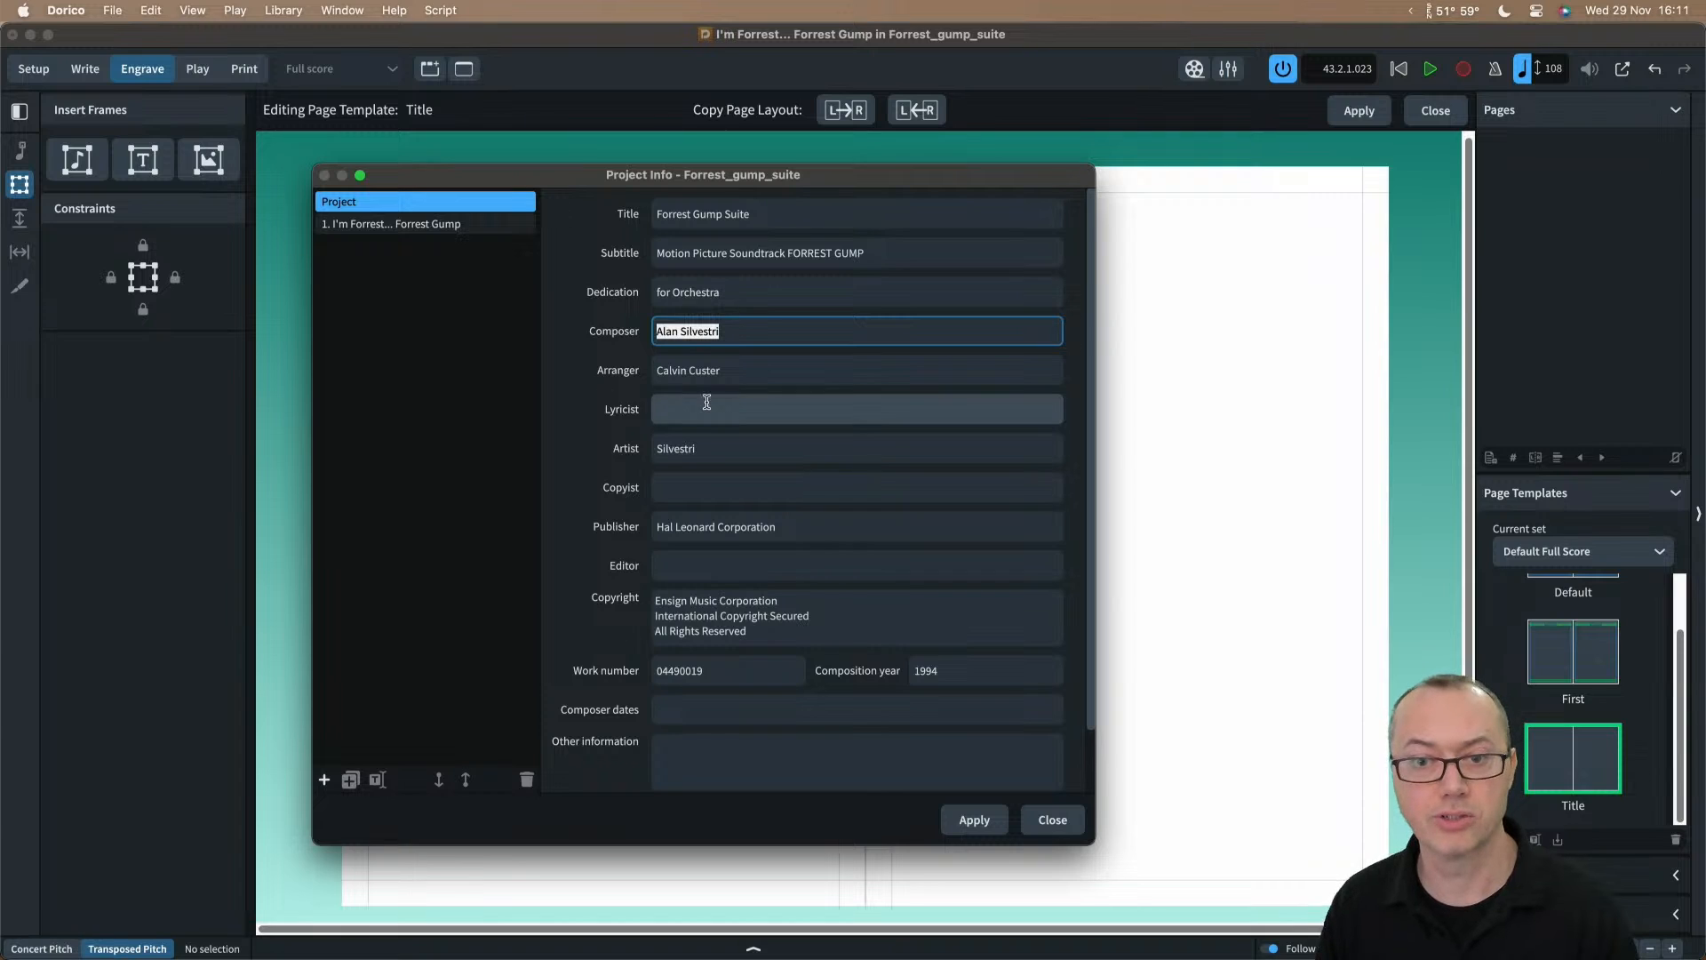
click(765, 369)
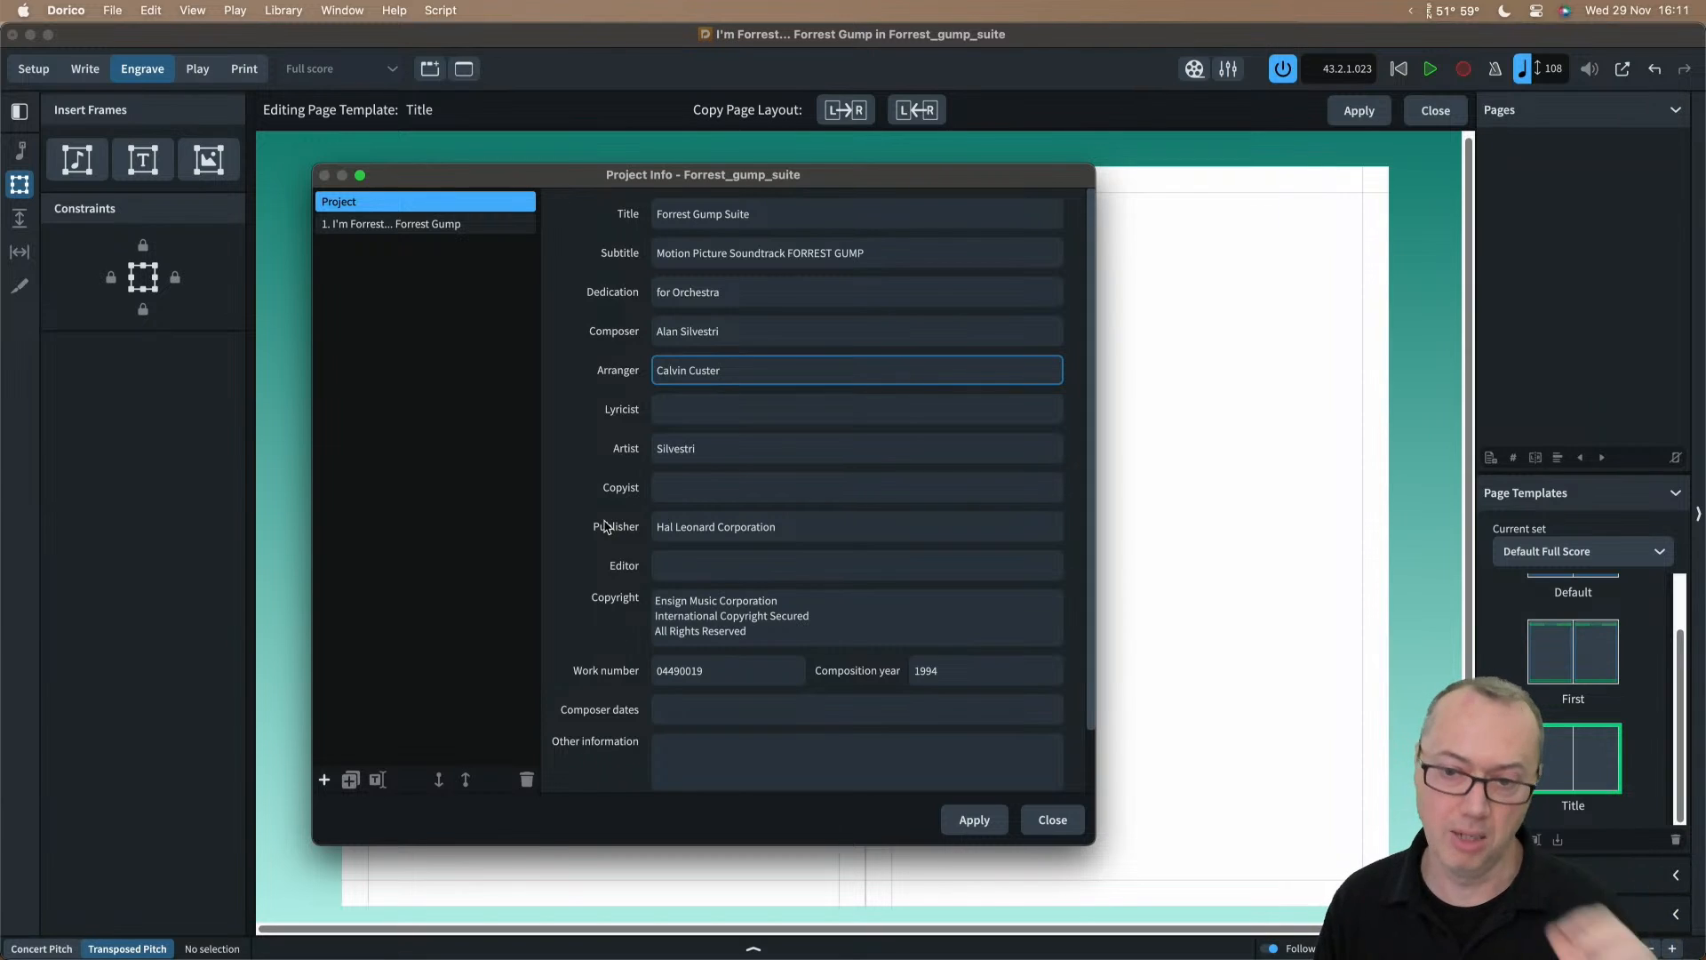
scroll(576, 580, down, 1)
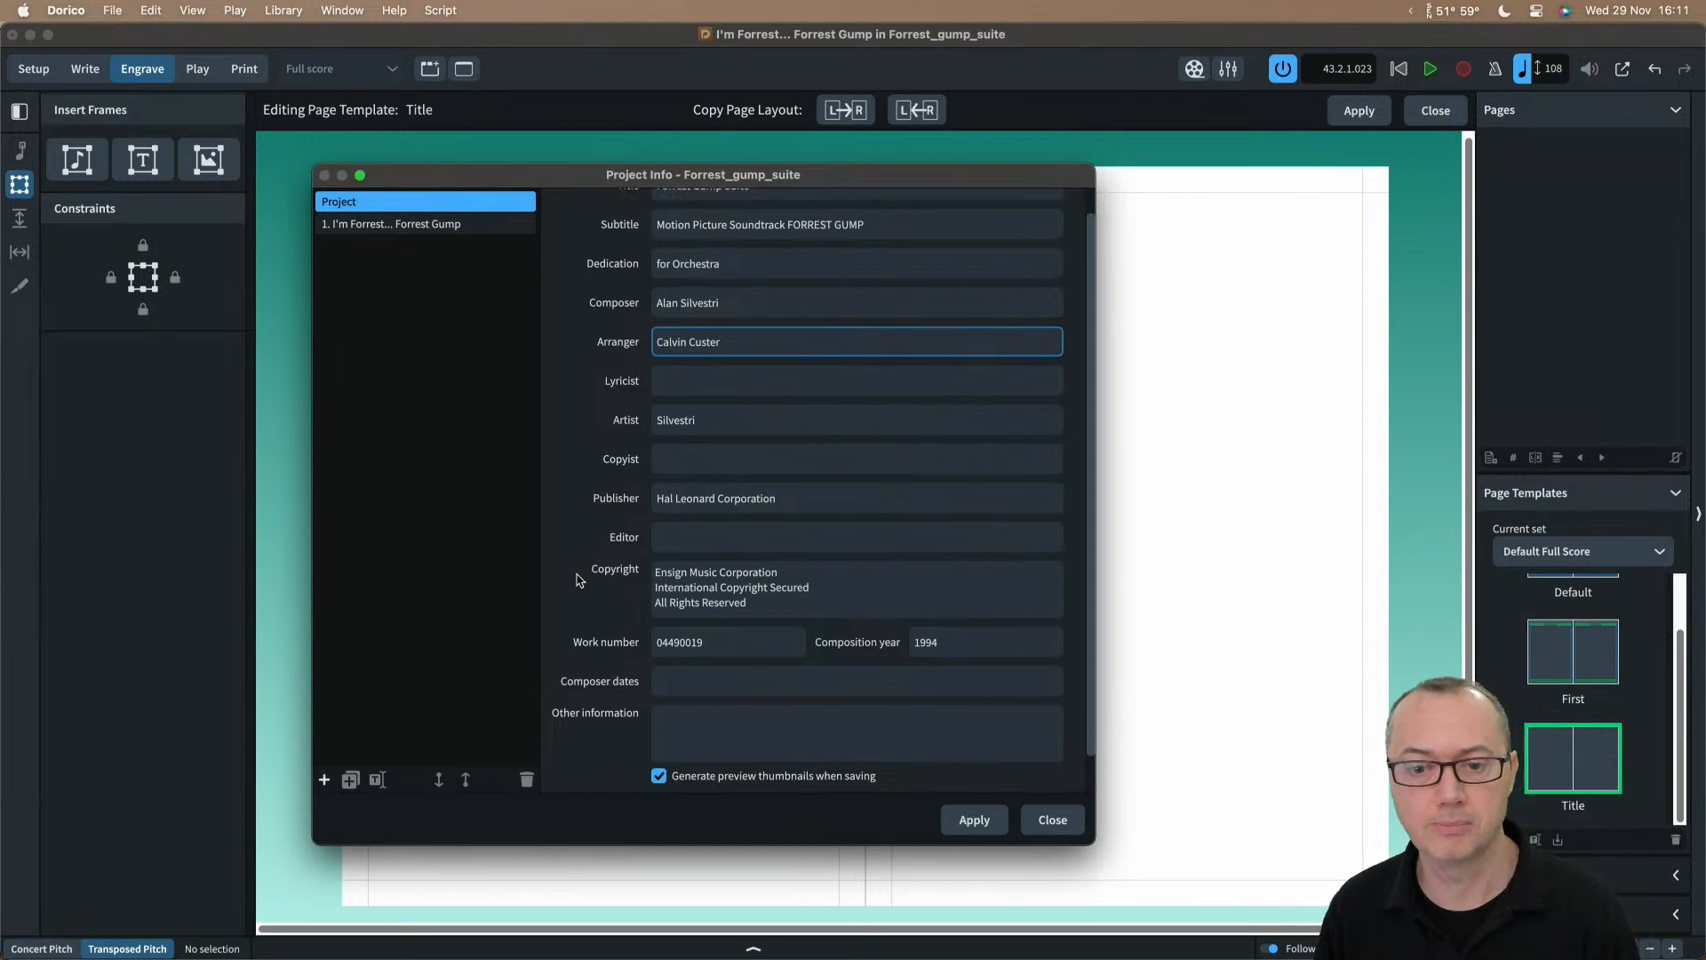
scroll(576, 579, down, 2)
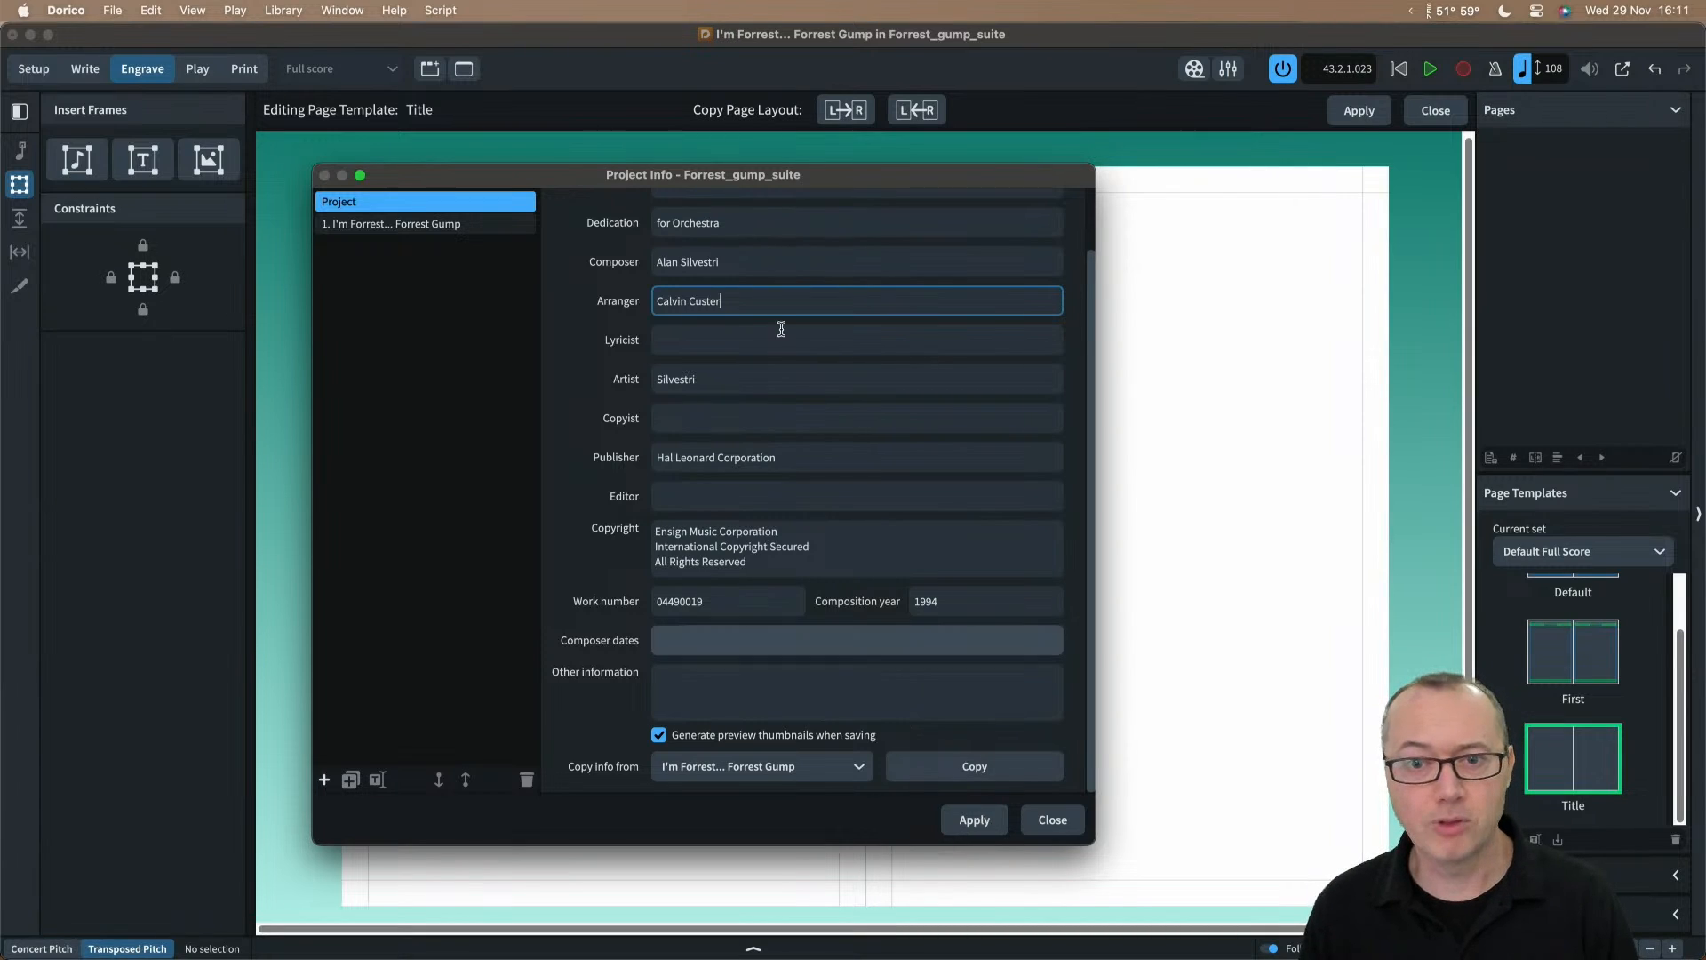
click(1053, 821)
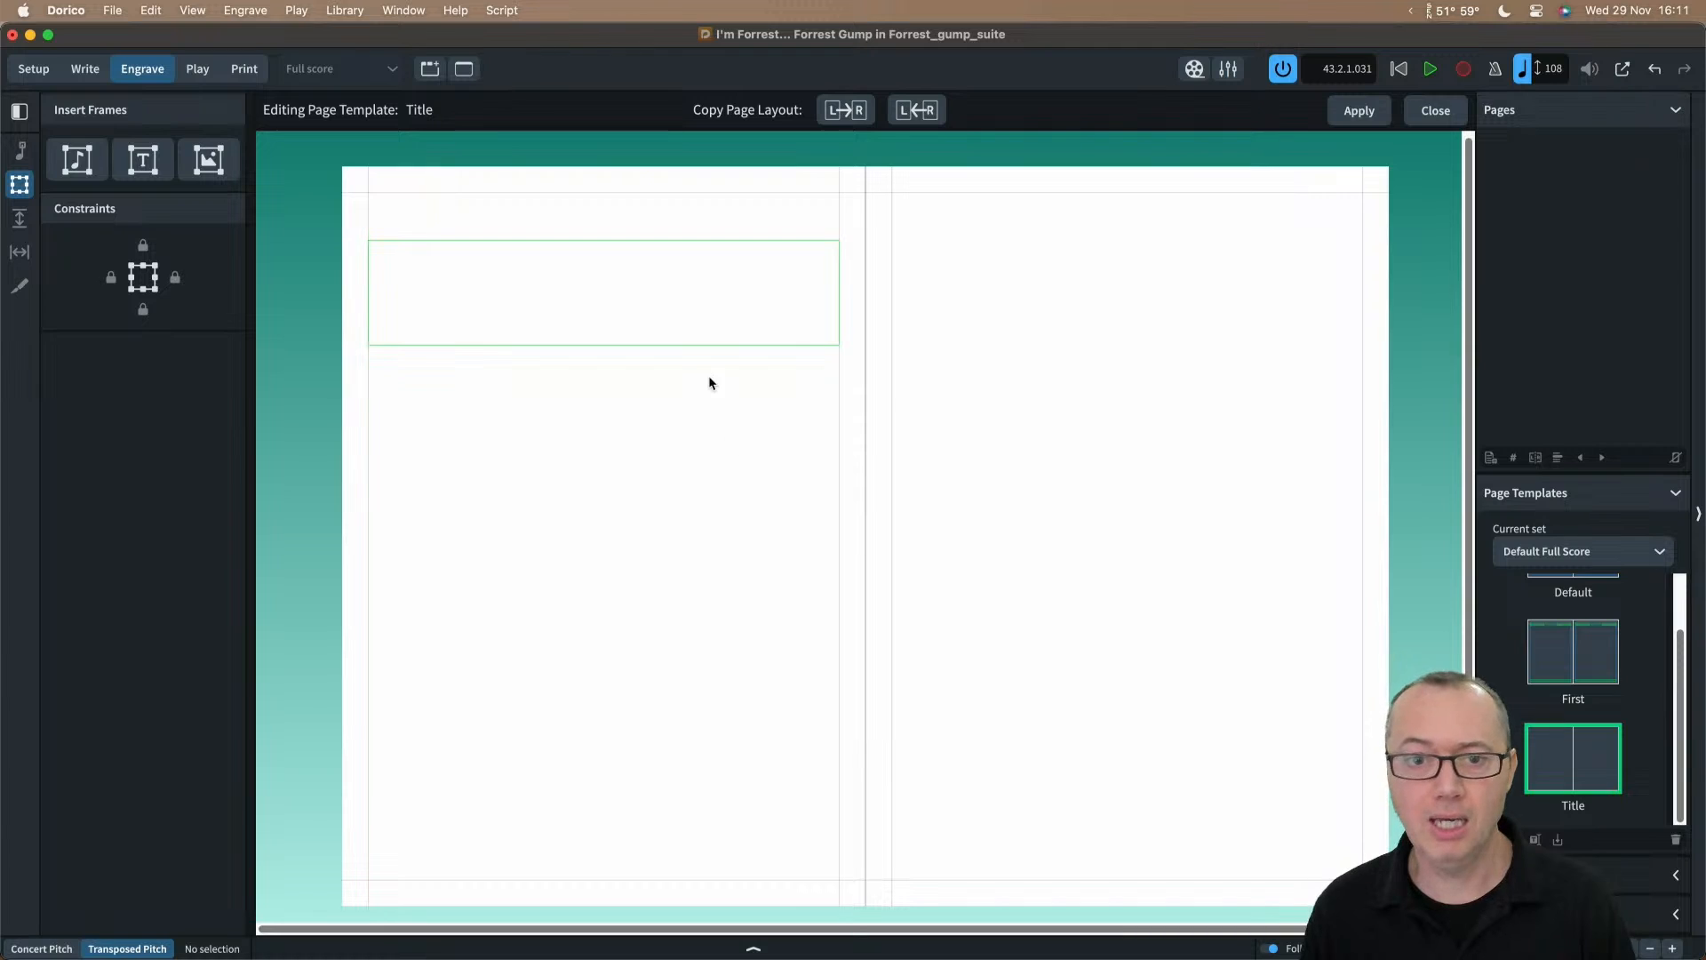
Step: Insert the project info token for Artist into the text frame on the Title template's left page
double_click(414, 295)
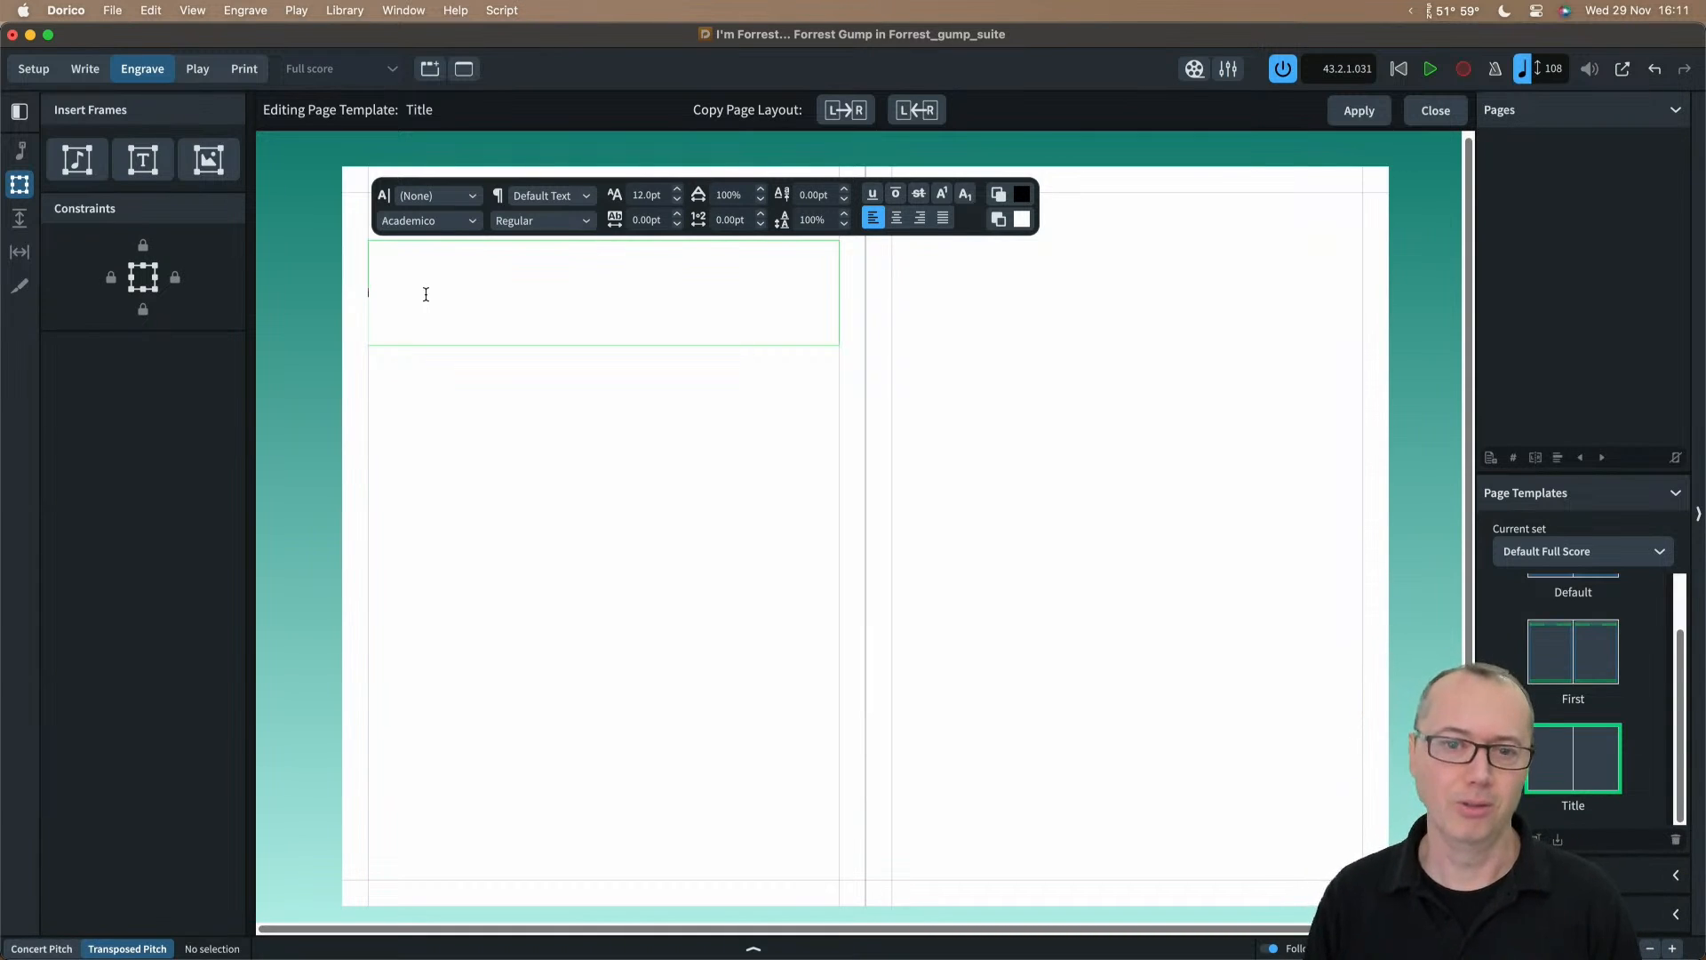
right_click(425, 296)
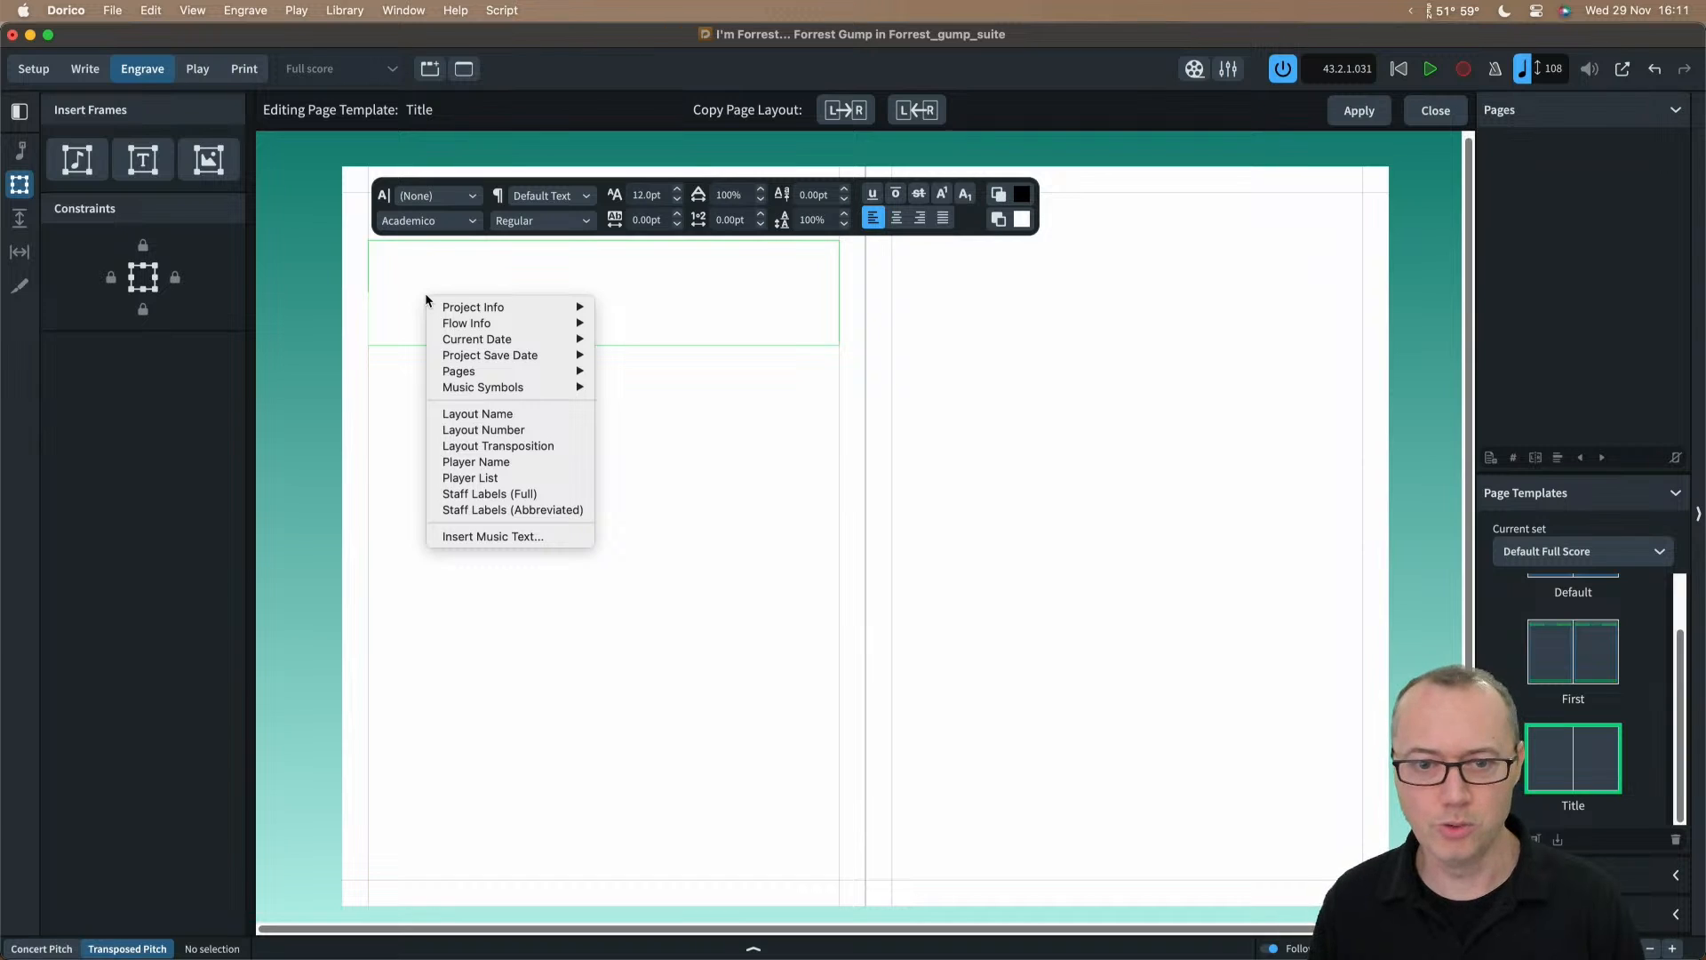
mouse_move(452, 310)
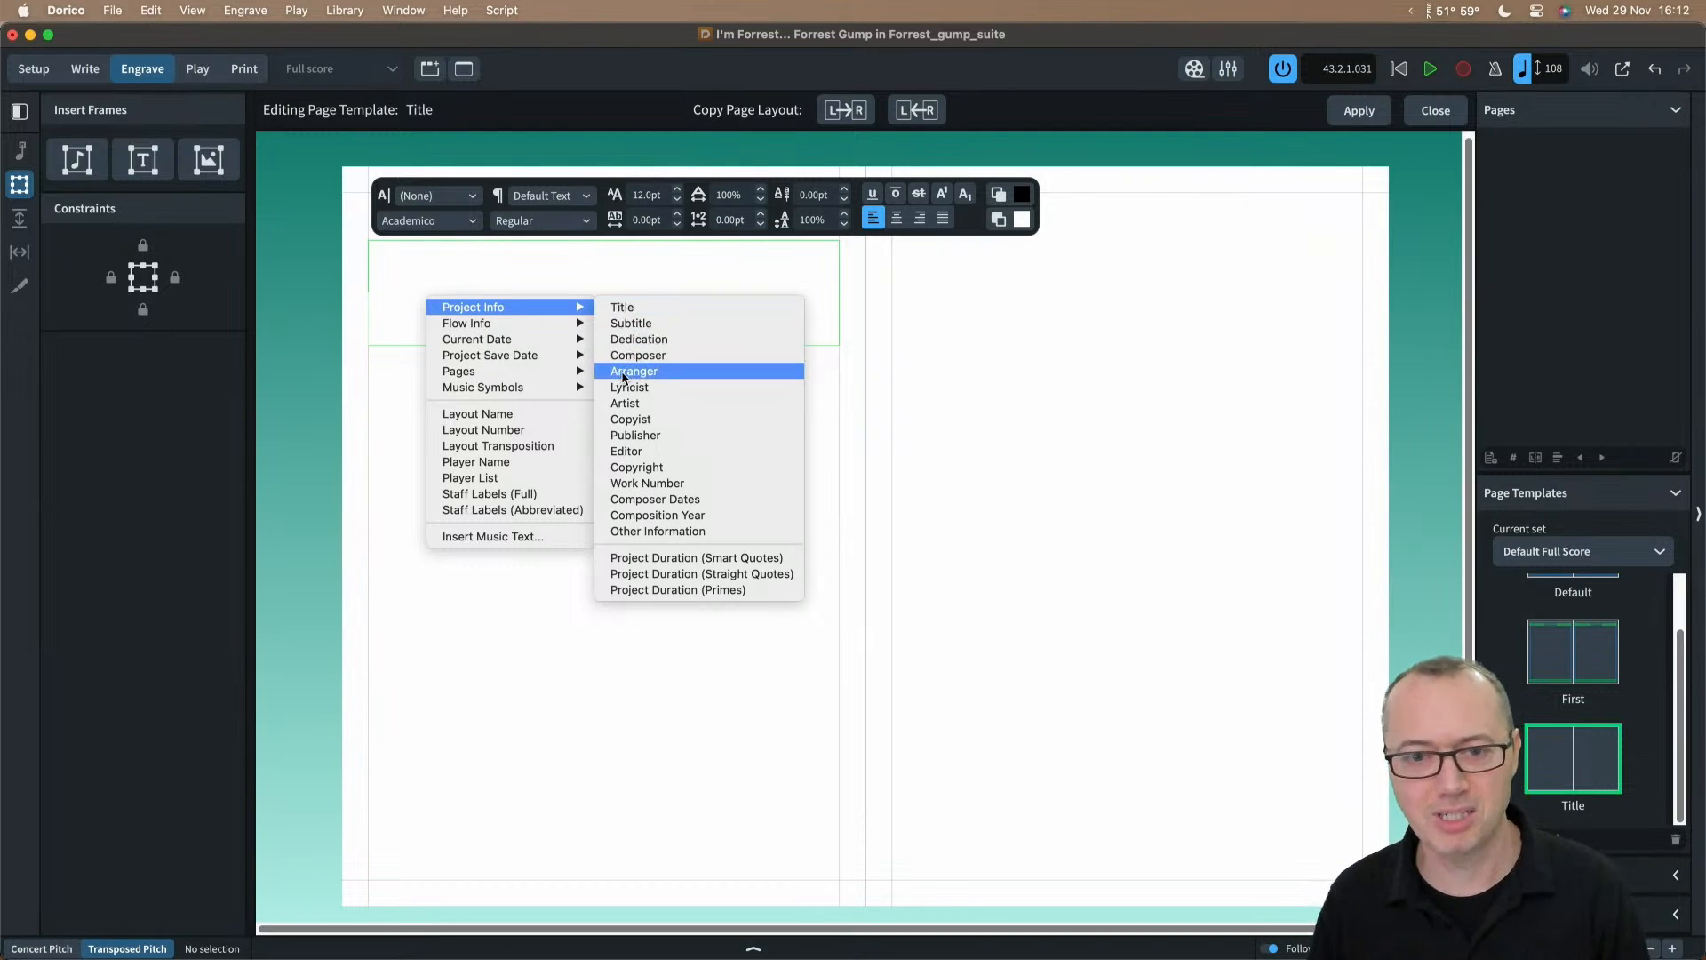
click(667, 402)
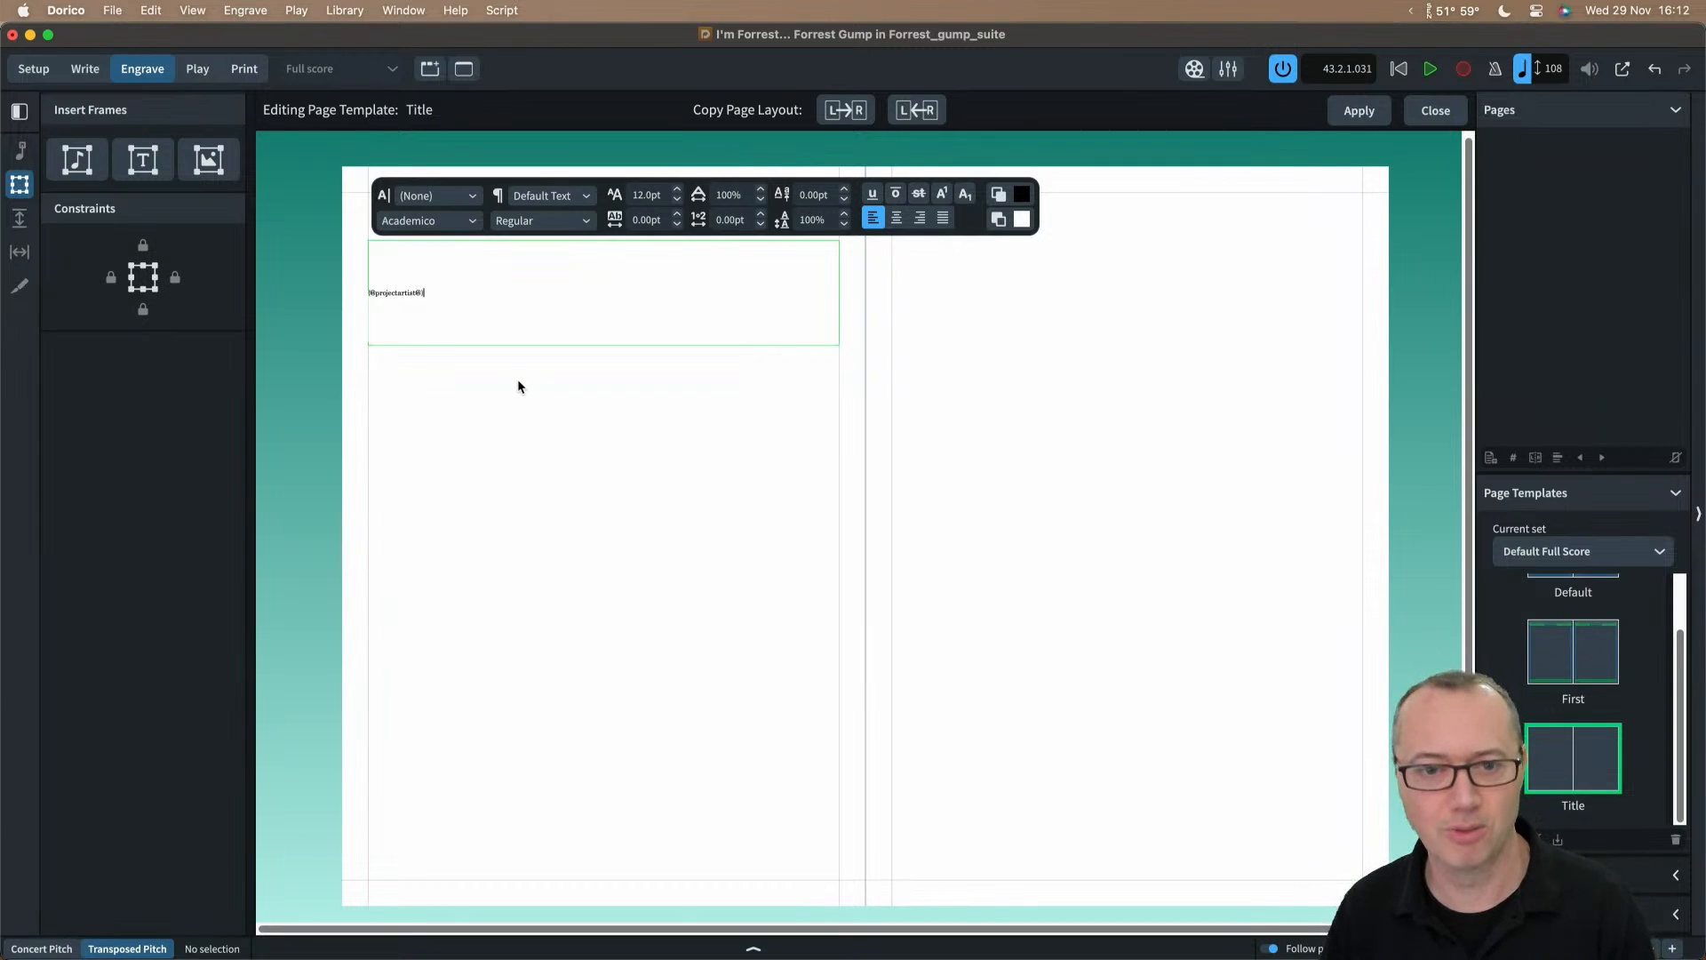
click(418, 414)
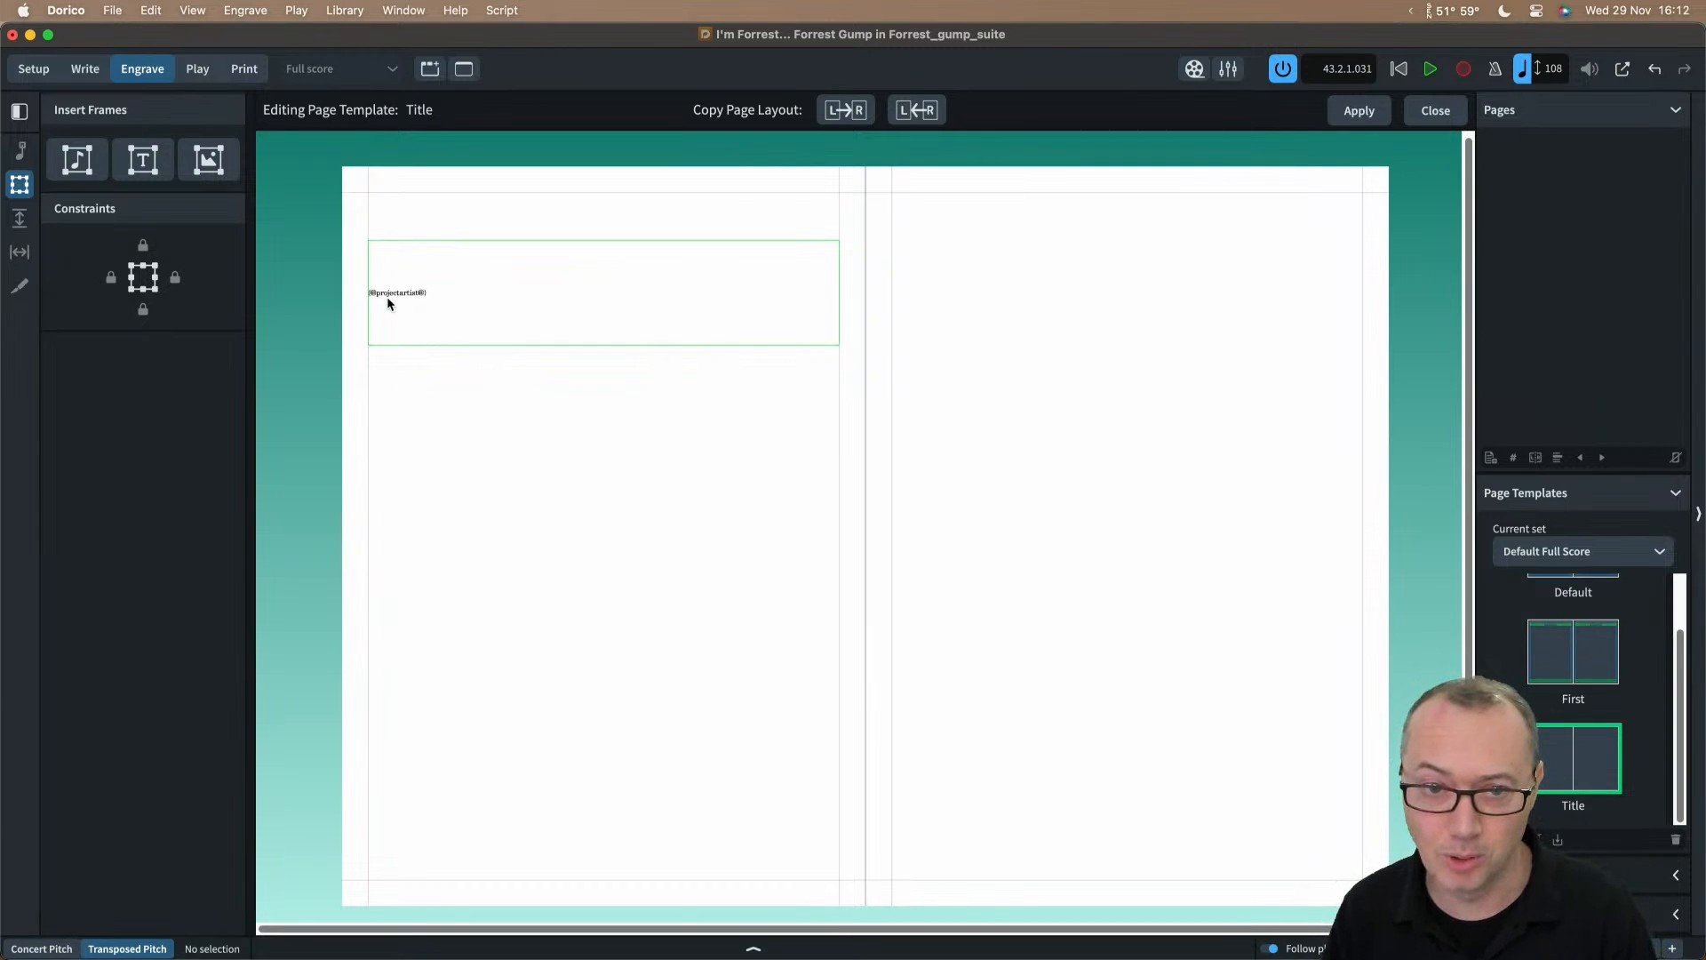
Step: Check the artist token's text formatting, then open Paragraph Styles and look through the list of existing styles
double_click(399, 293)
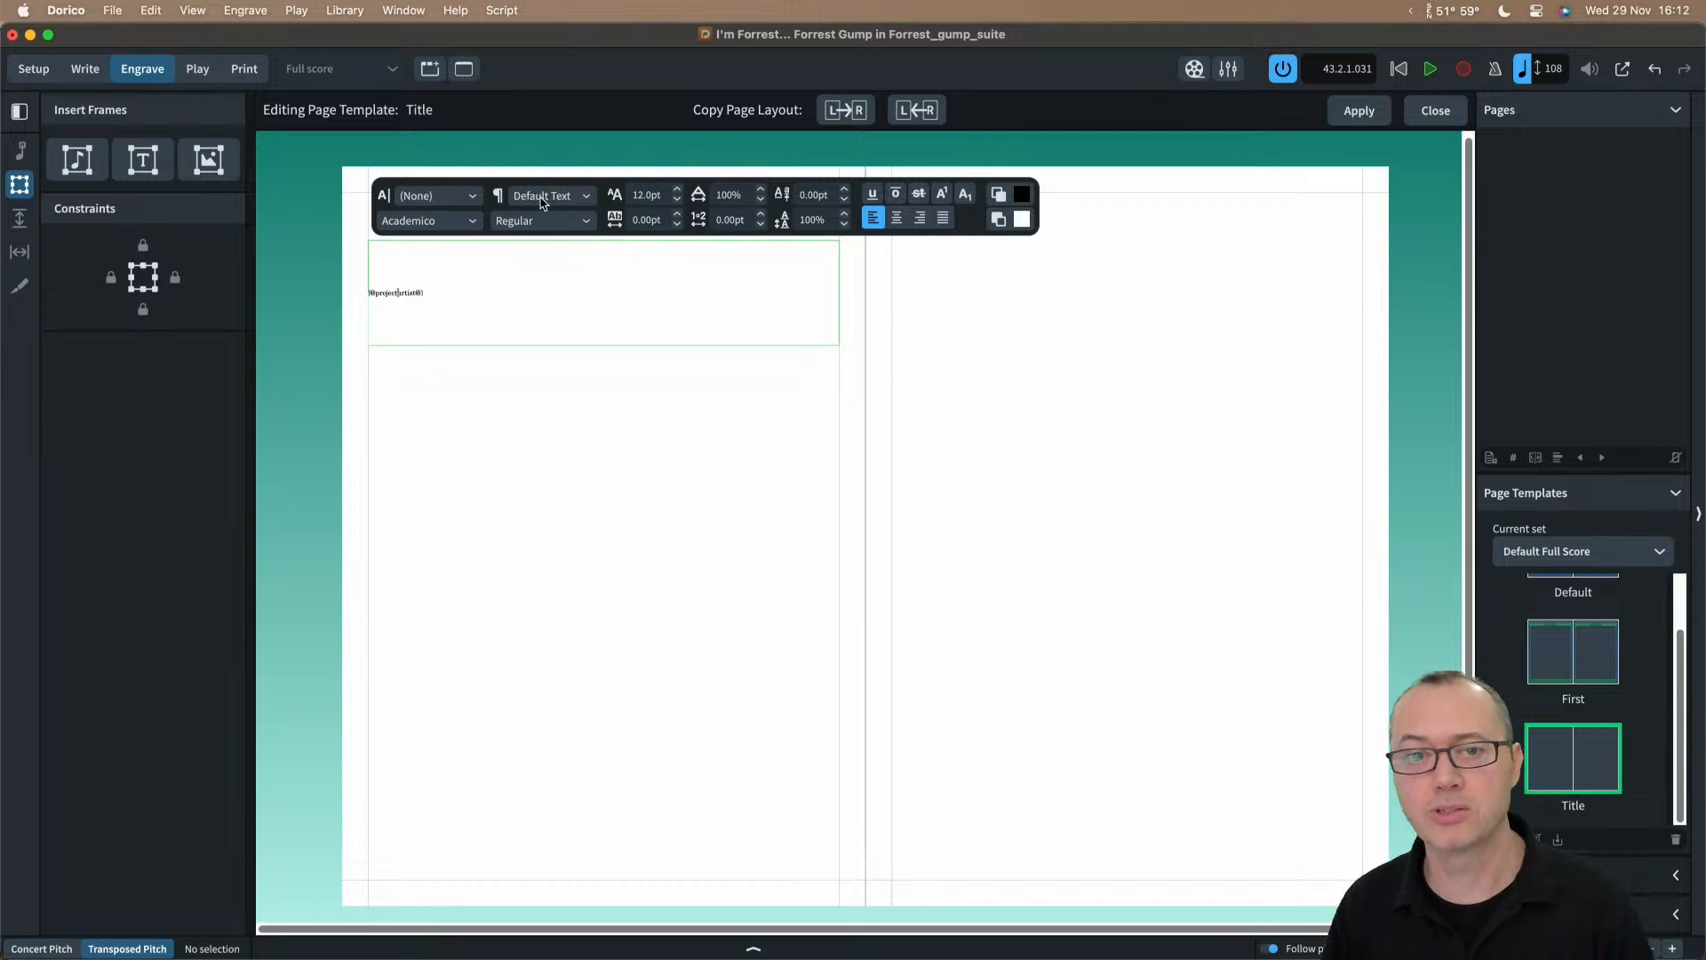
click(534, 405)
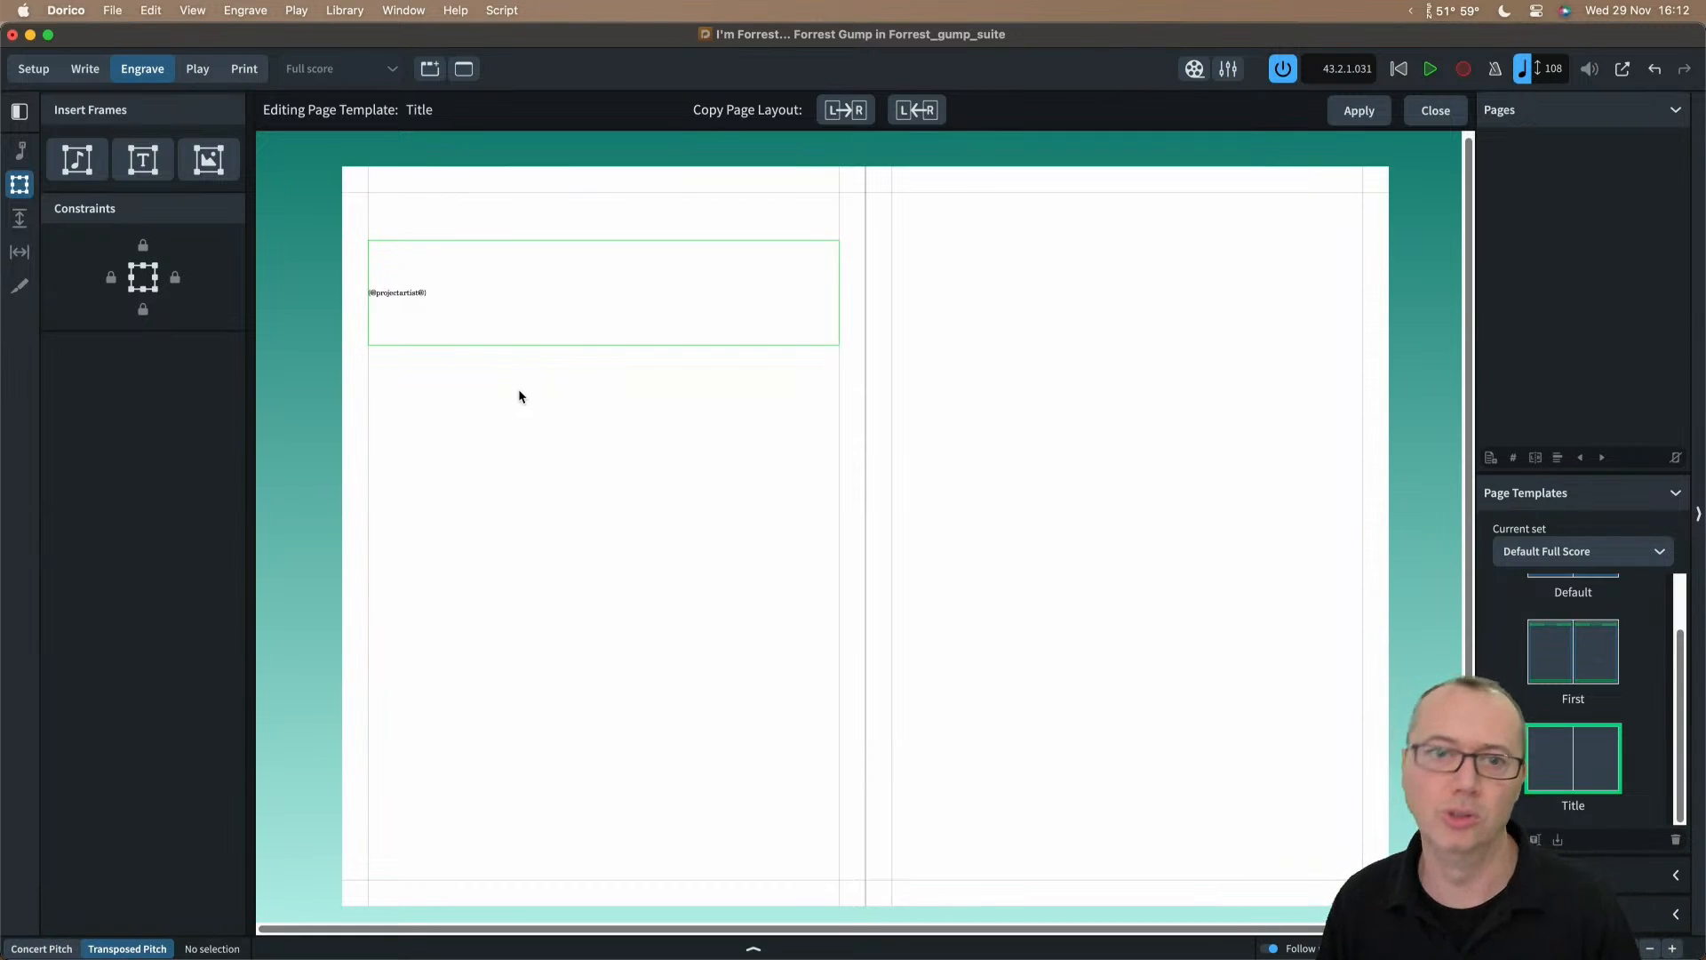
click(346, 10)
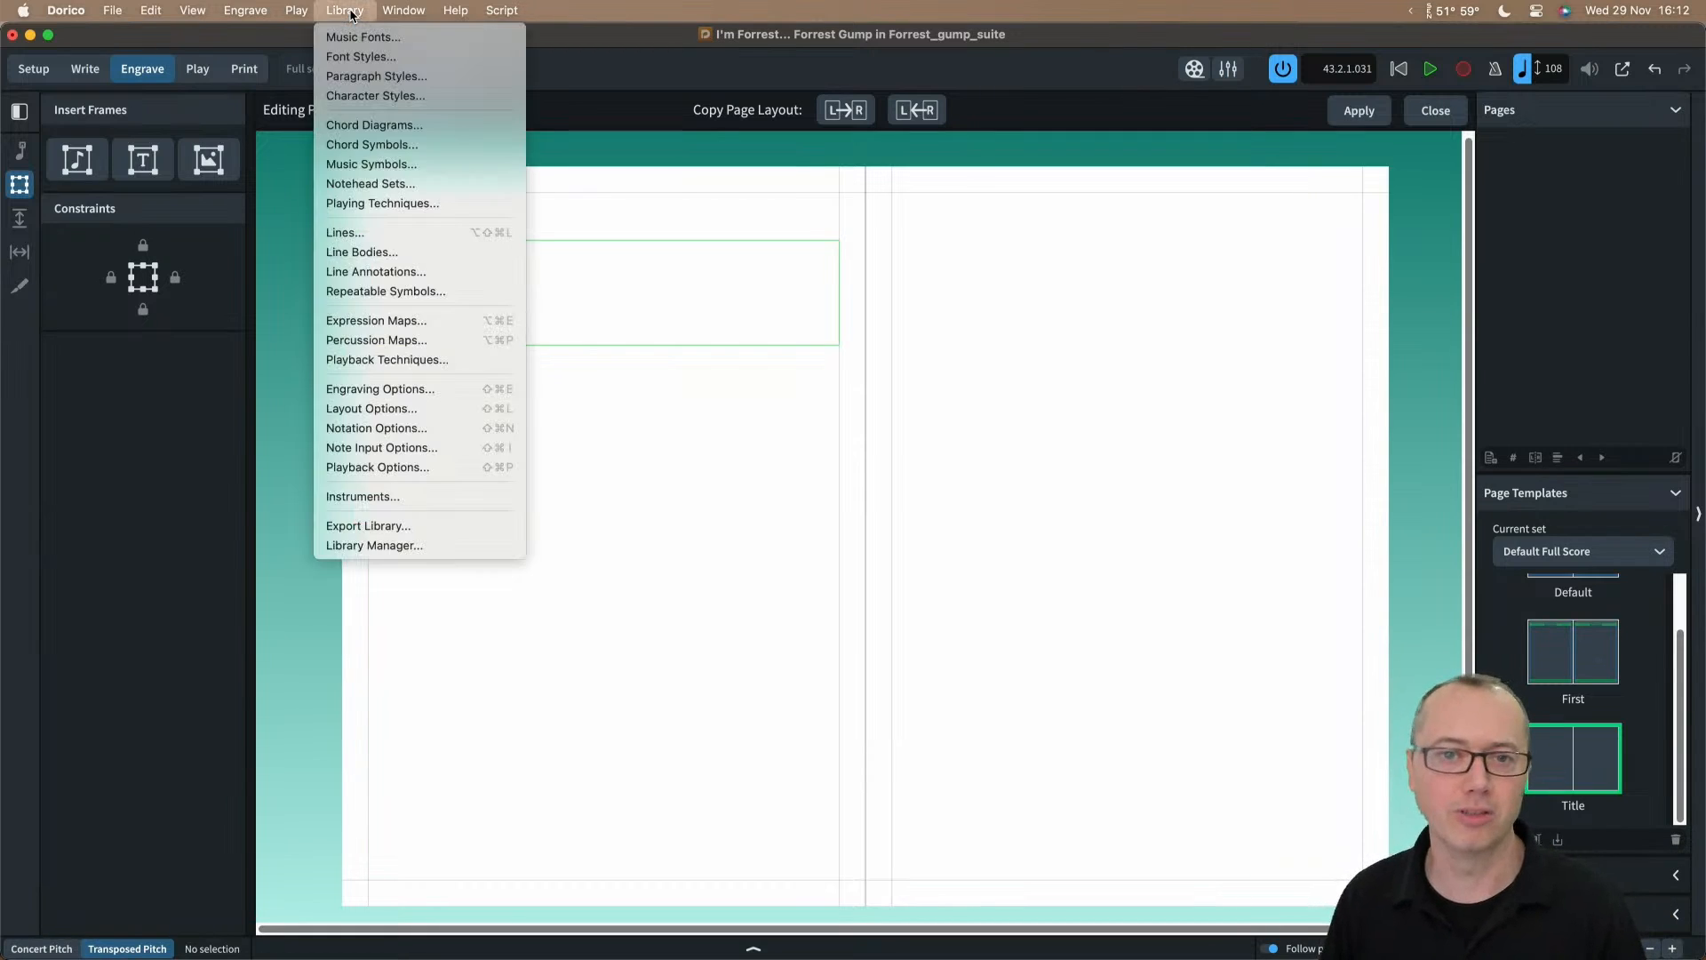
click(356, 77)
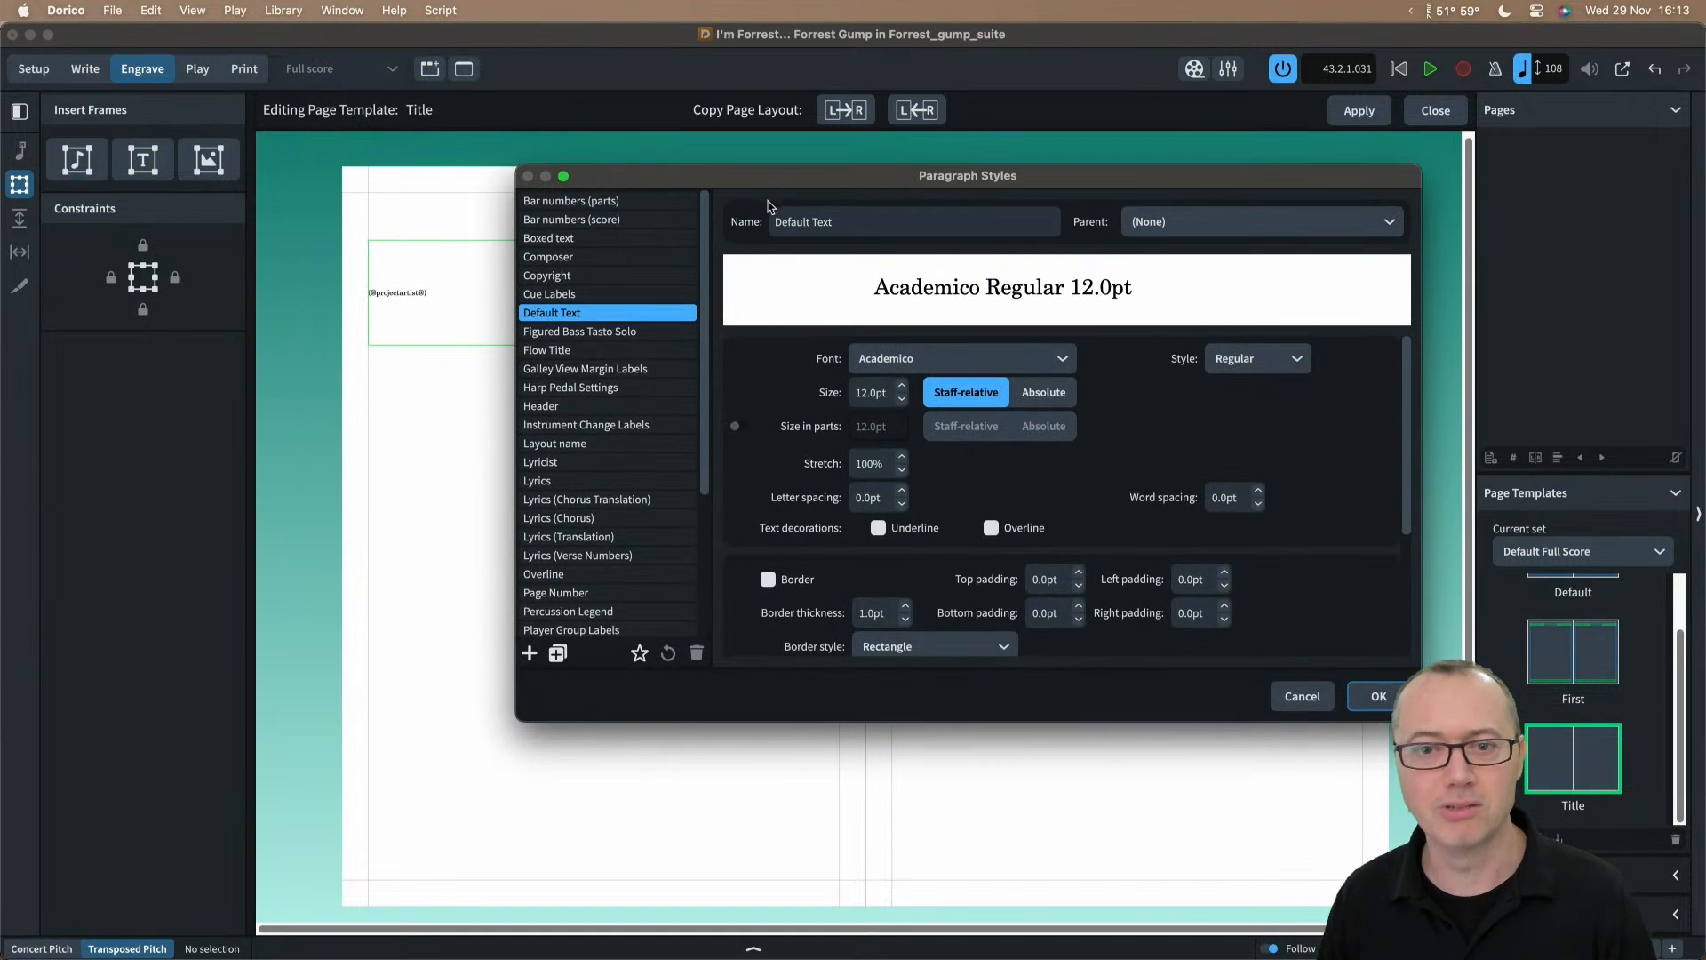
drag(762, 183, 665, 185)
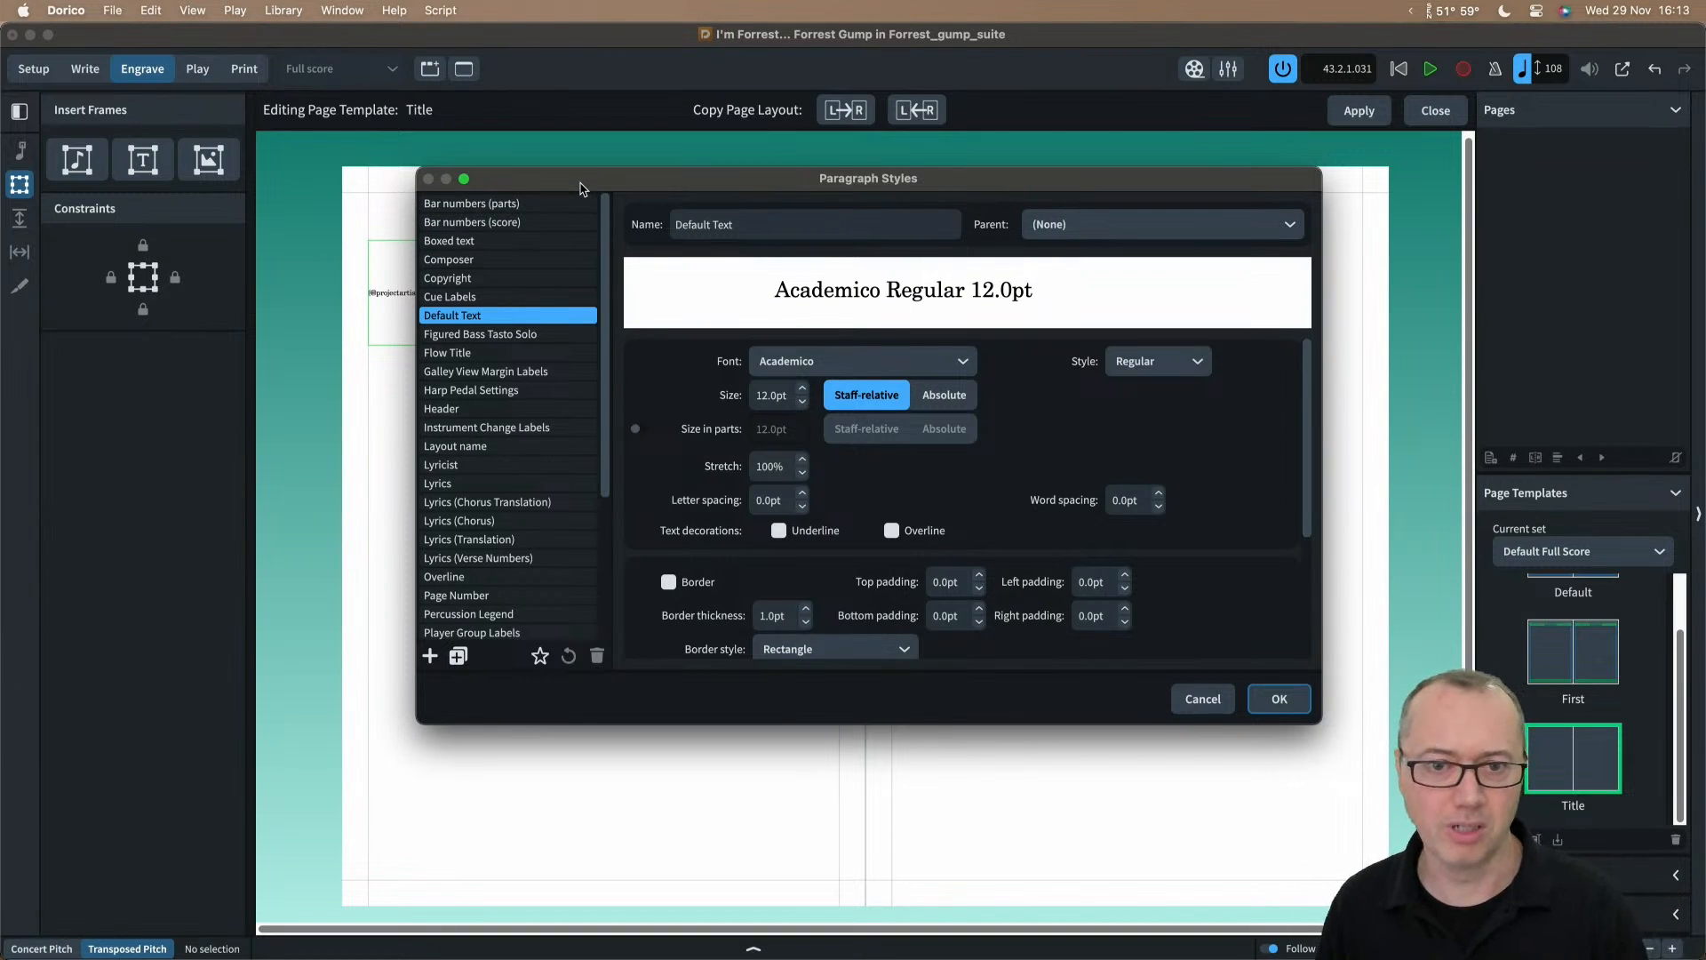
scroll(531, 502, down, 6)
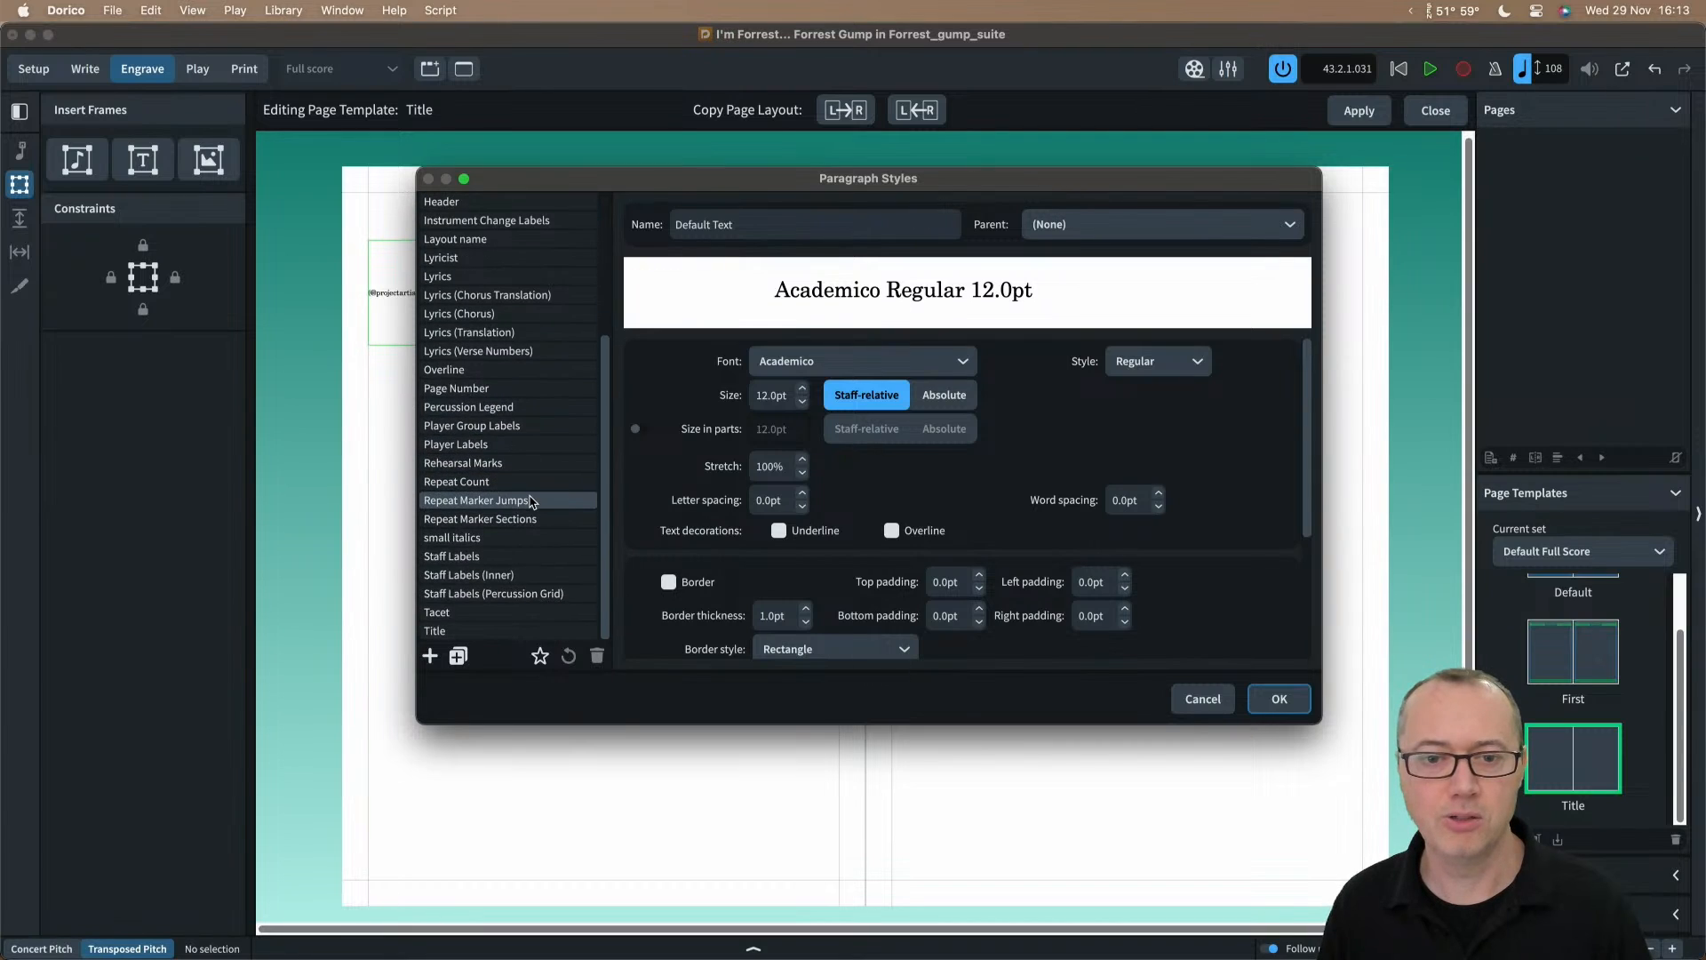
scroll(520, 374, up, 4)
scroll(520, 374, up, 2)
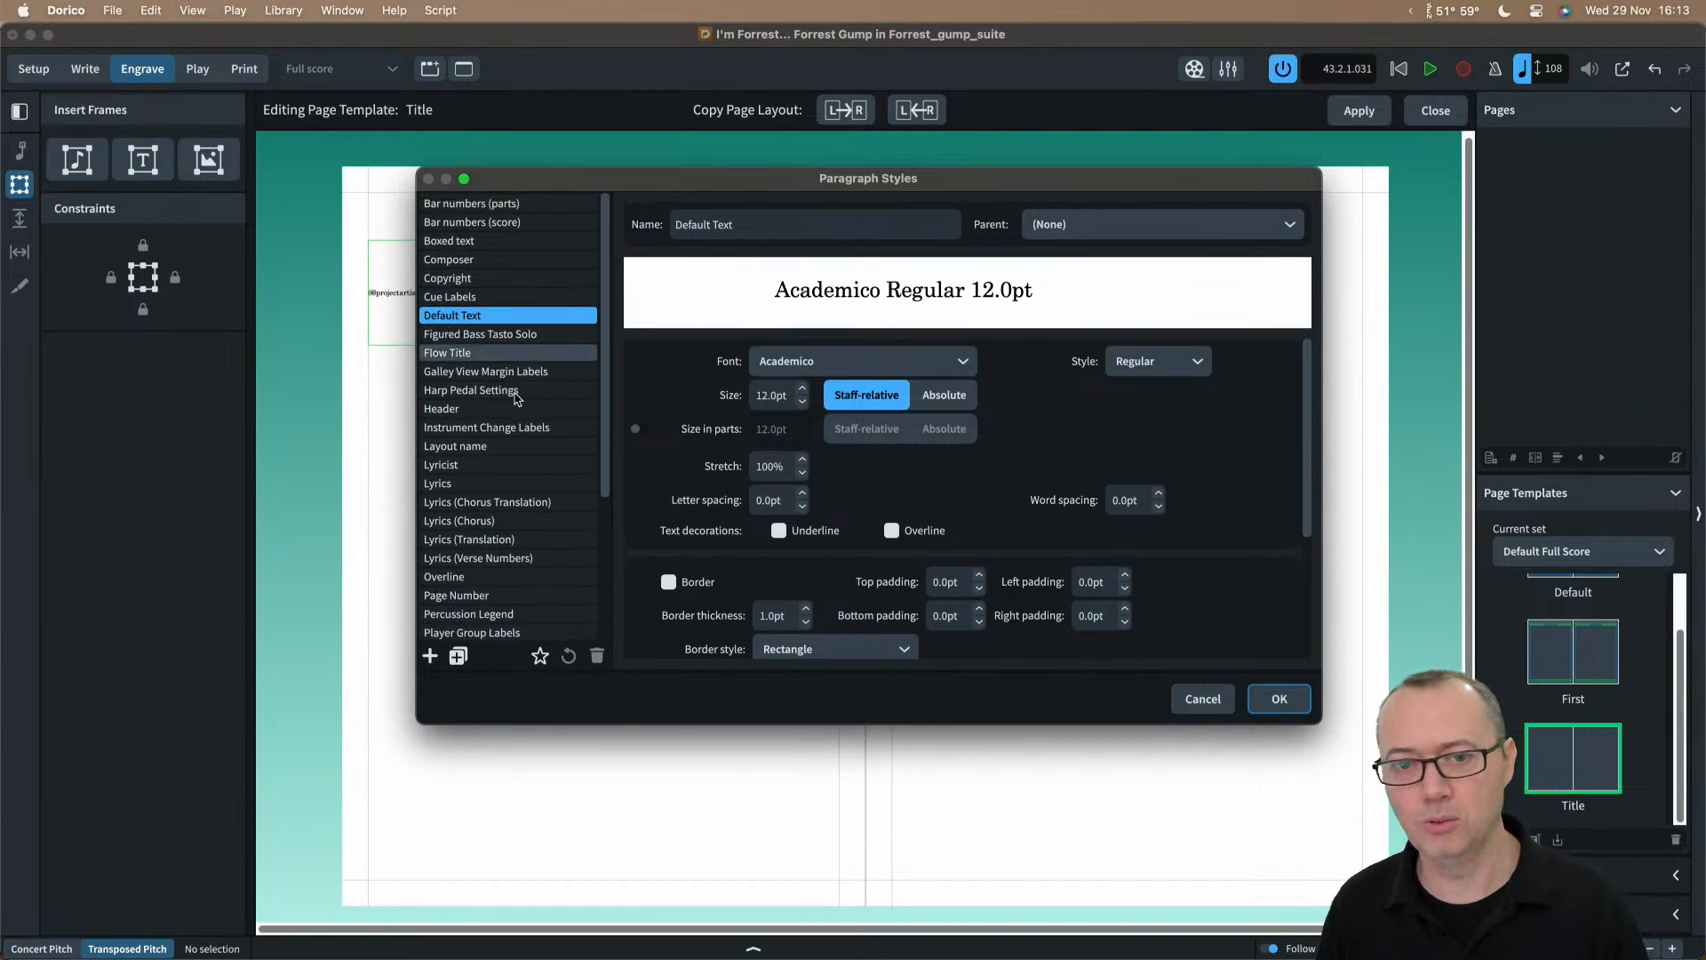
scroll(498, 441, down, 3)
scroll(496, 439, down, 2)
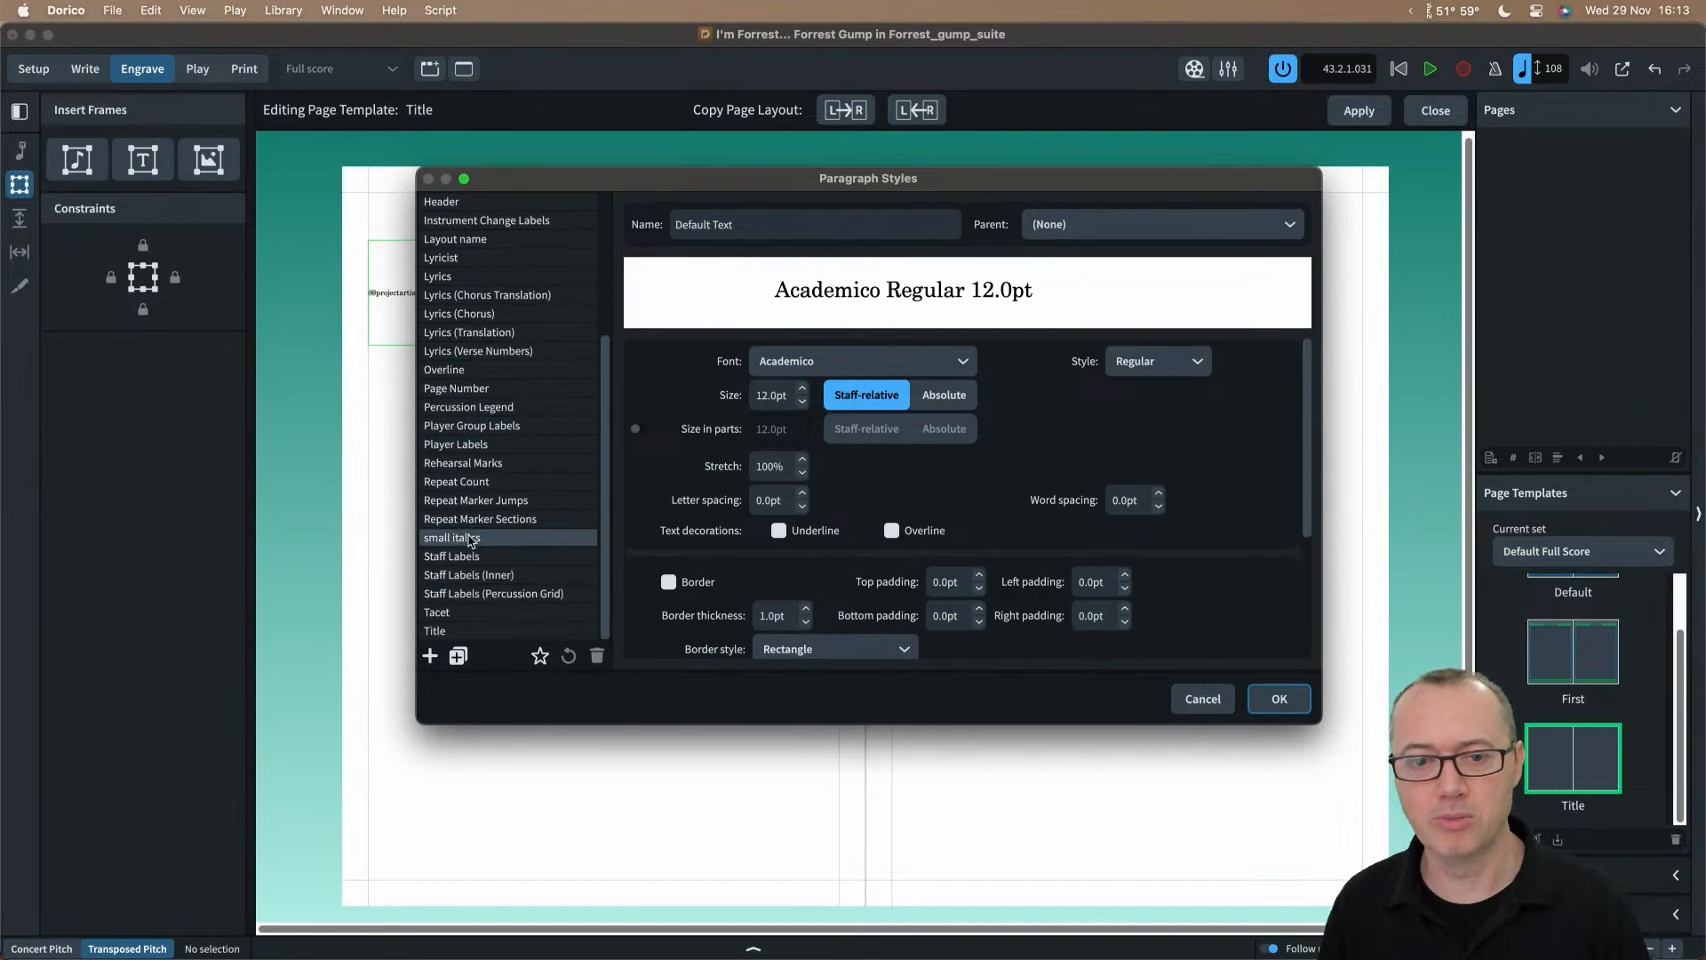
Step: Create a new paragraph style and name it "Titlepage - Artist - Score"
click(430, 657)
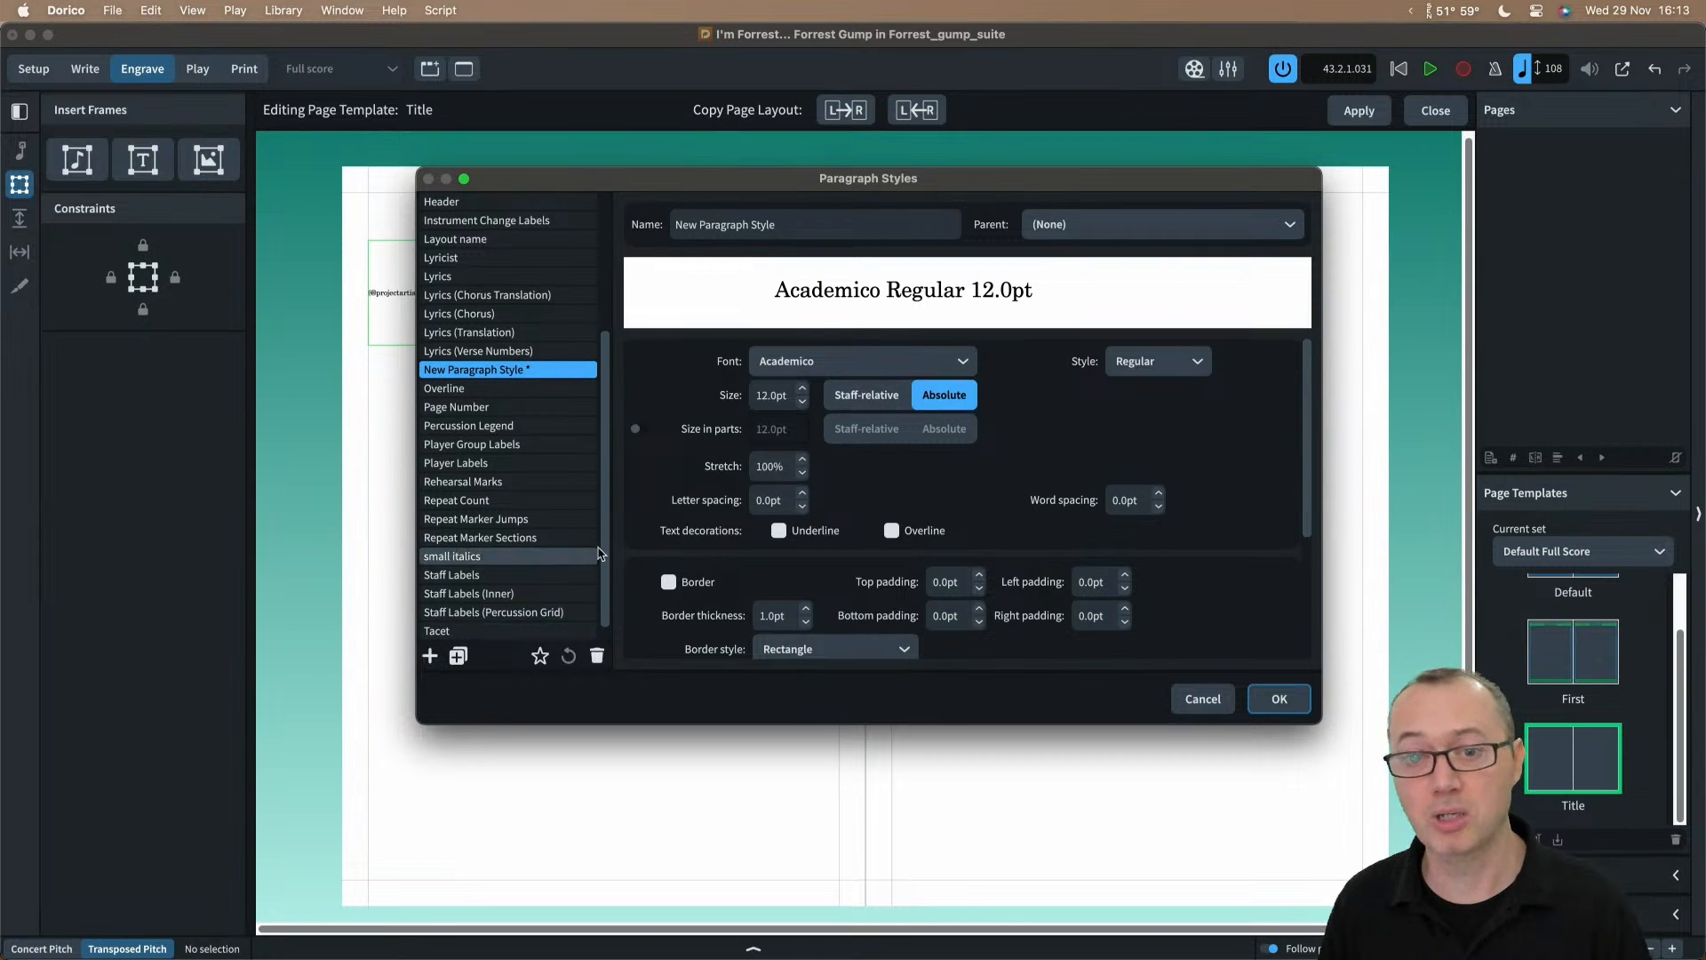
drag(802, 223, 665, 230)
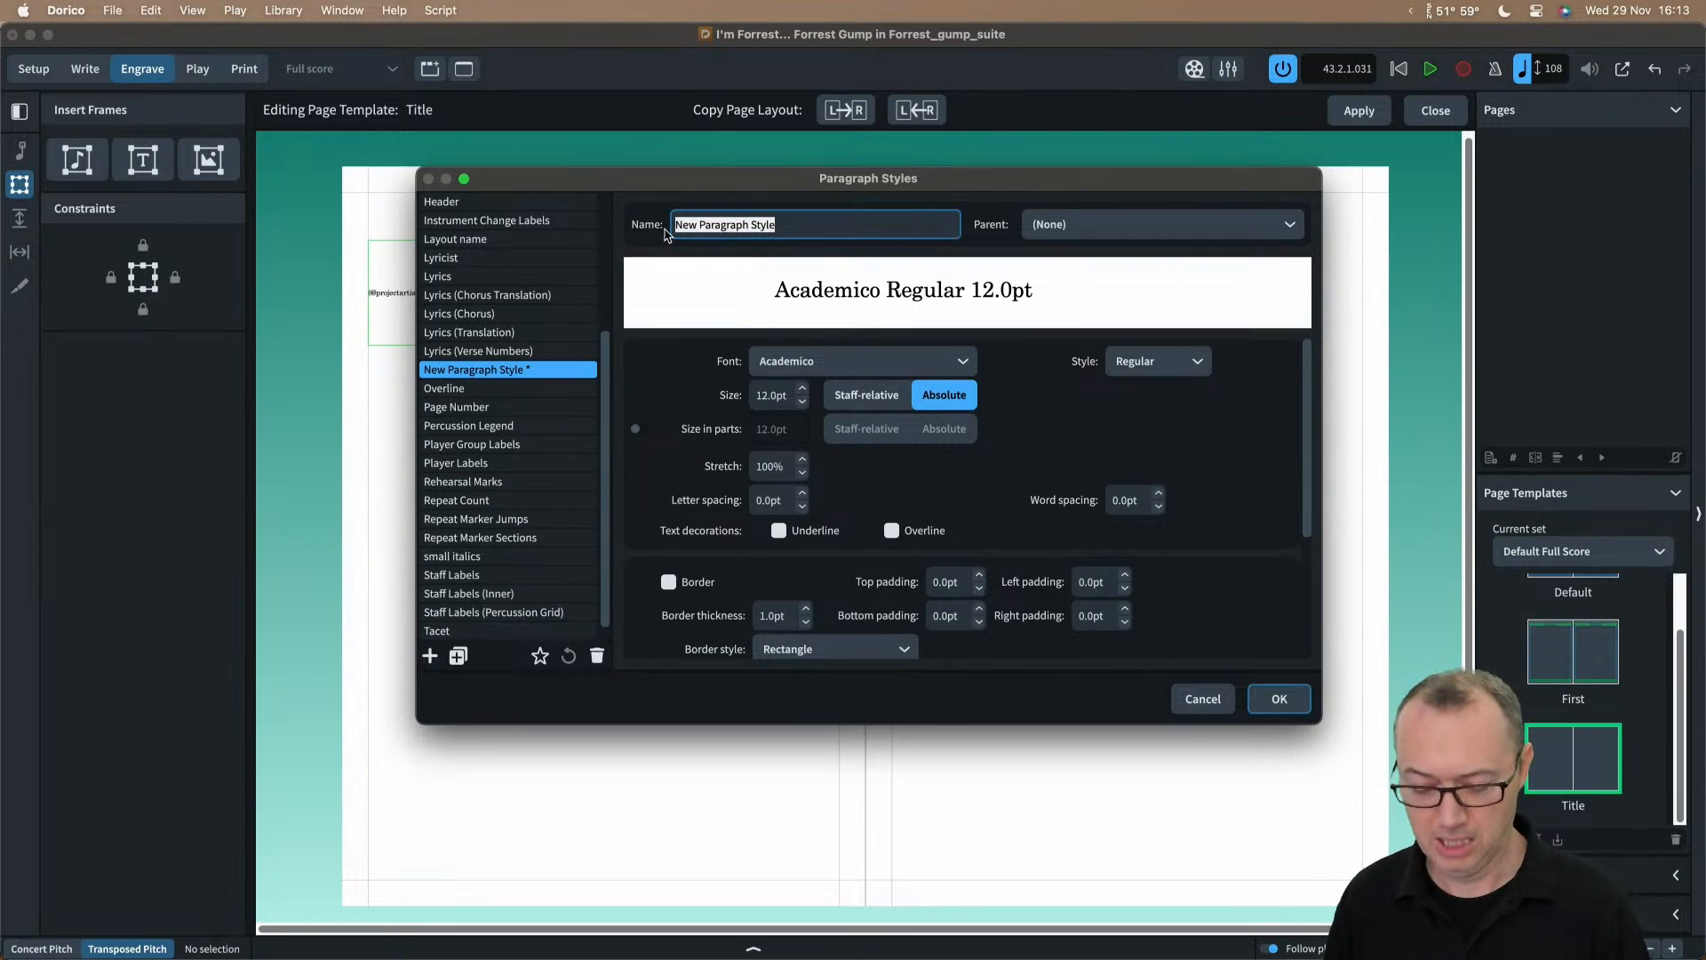
text(Title)
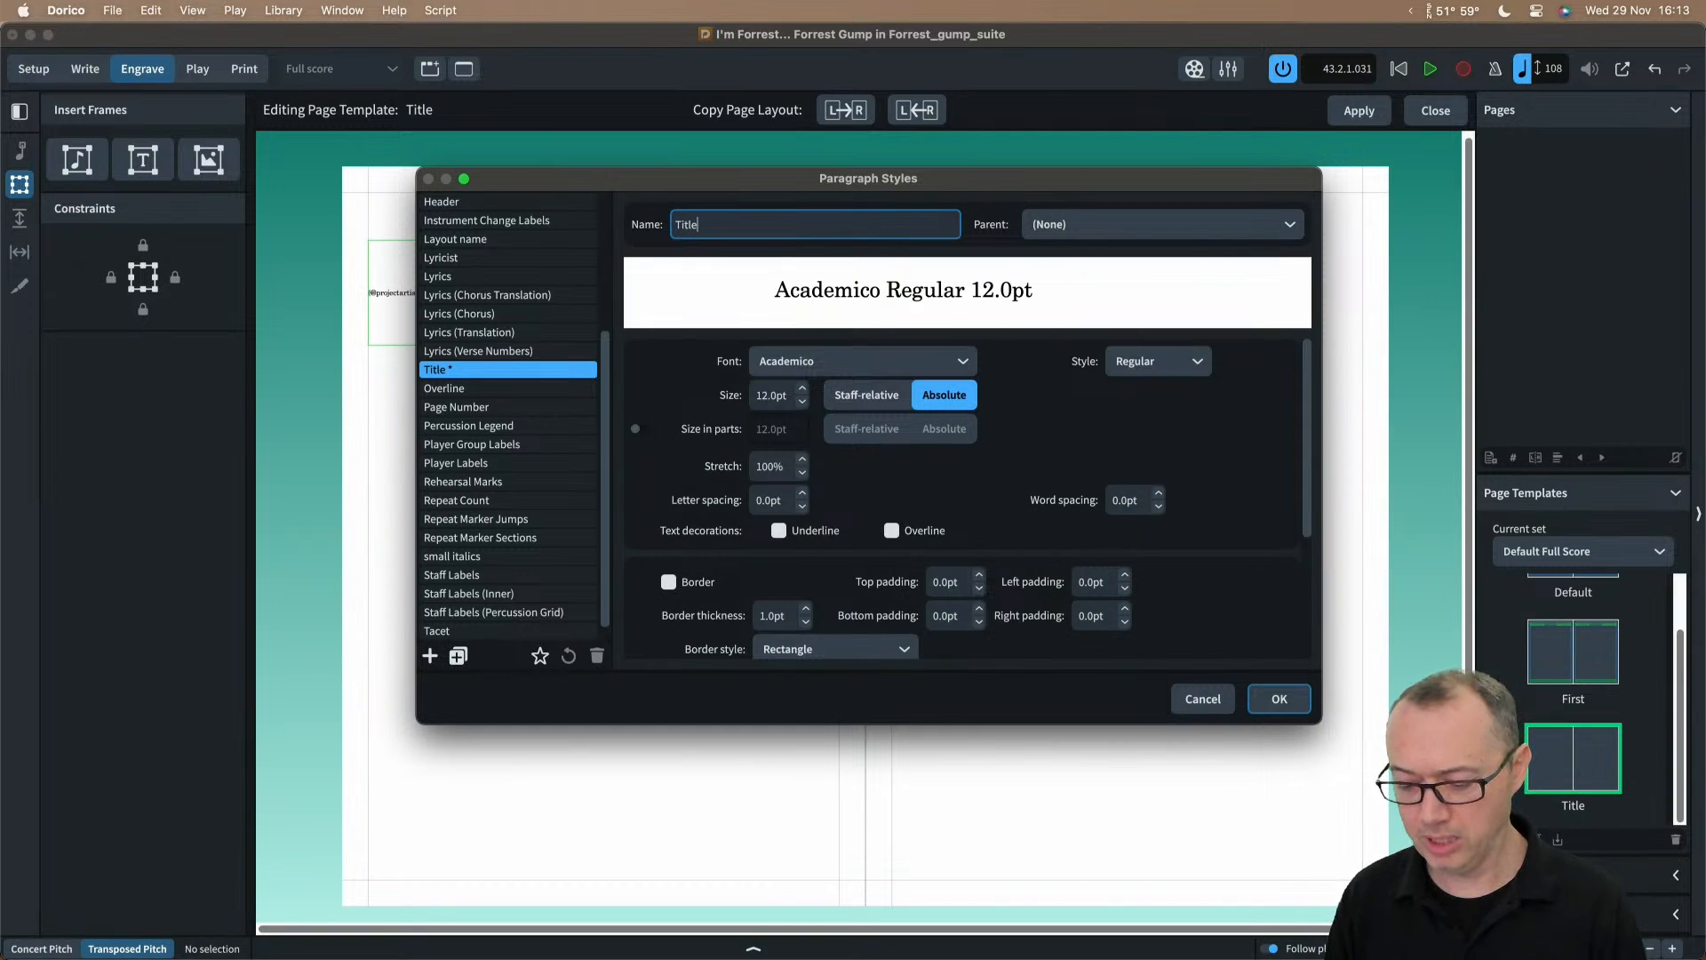
key(BackSpace)
key(BackSpace)
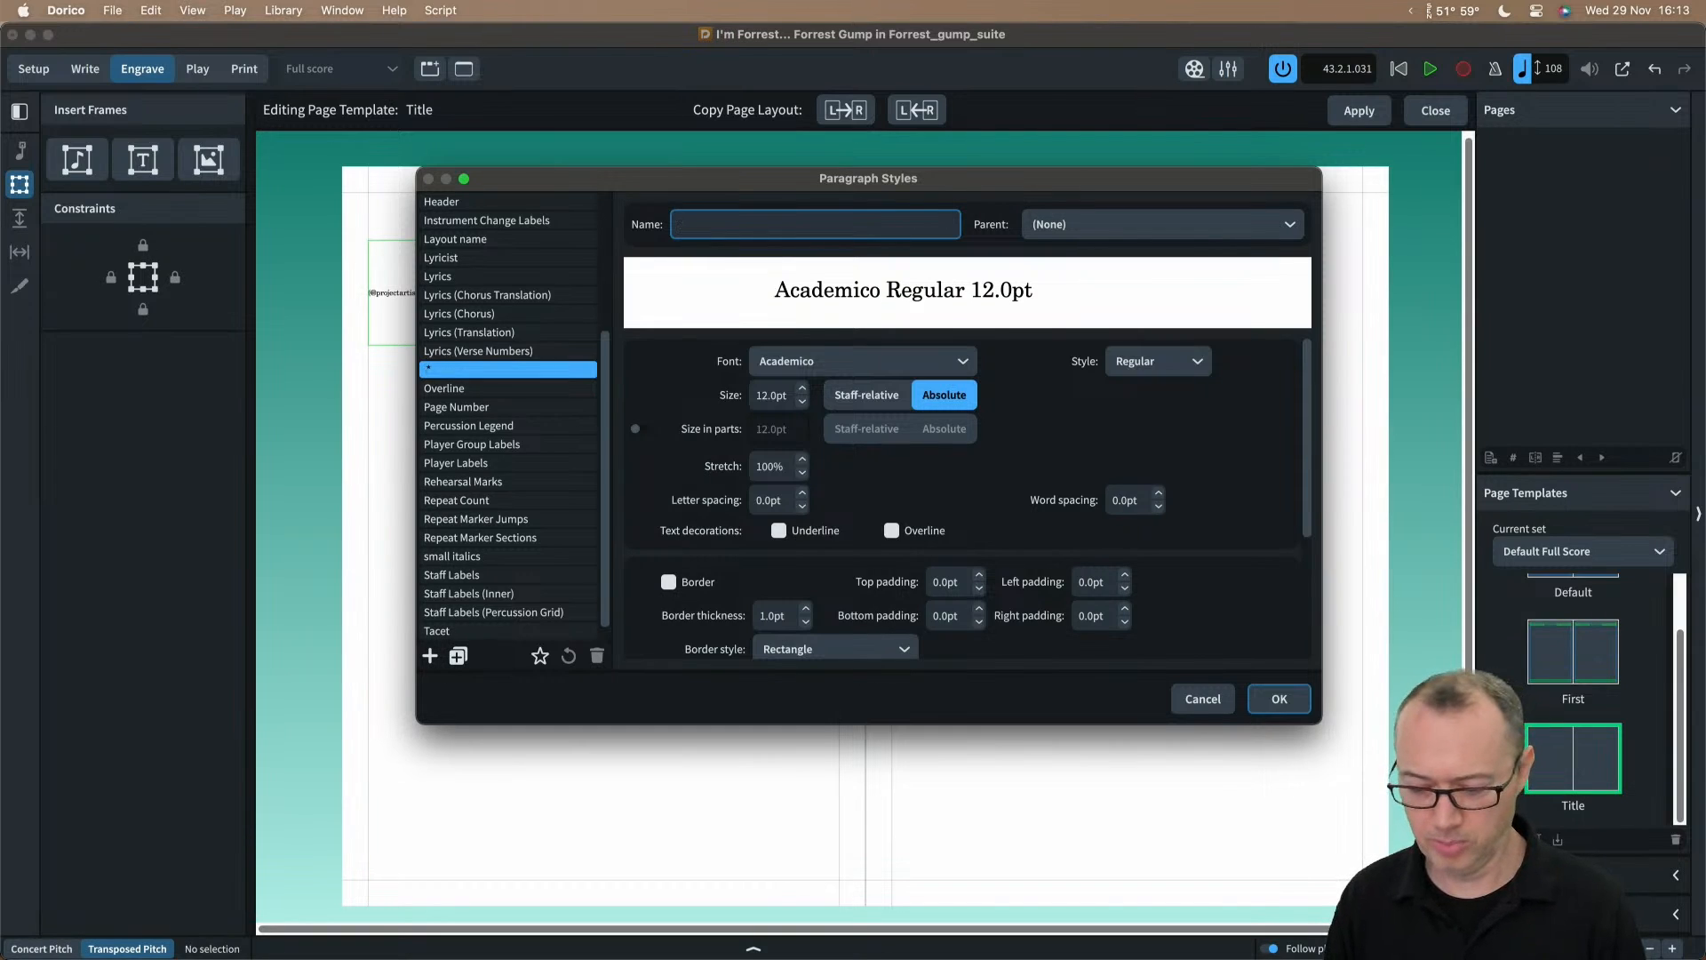
text(Artist)
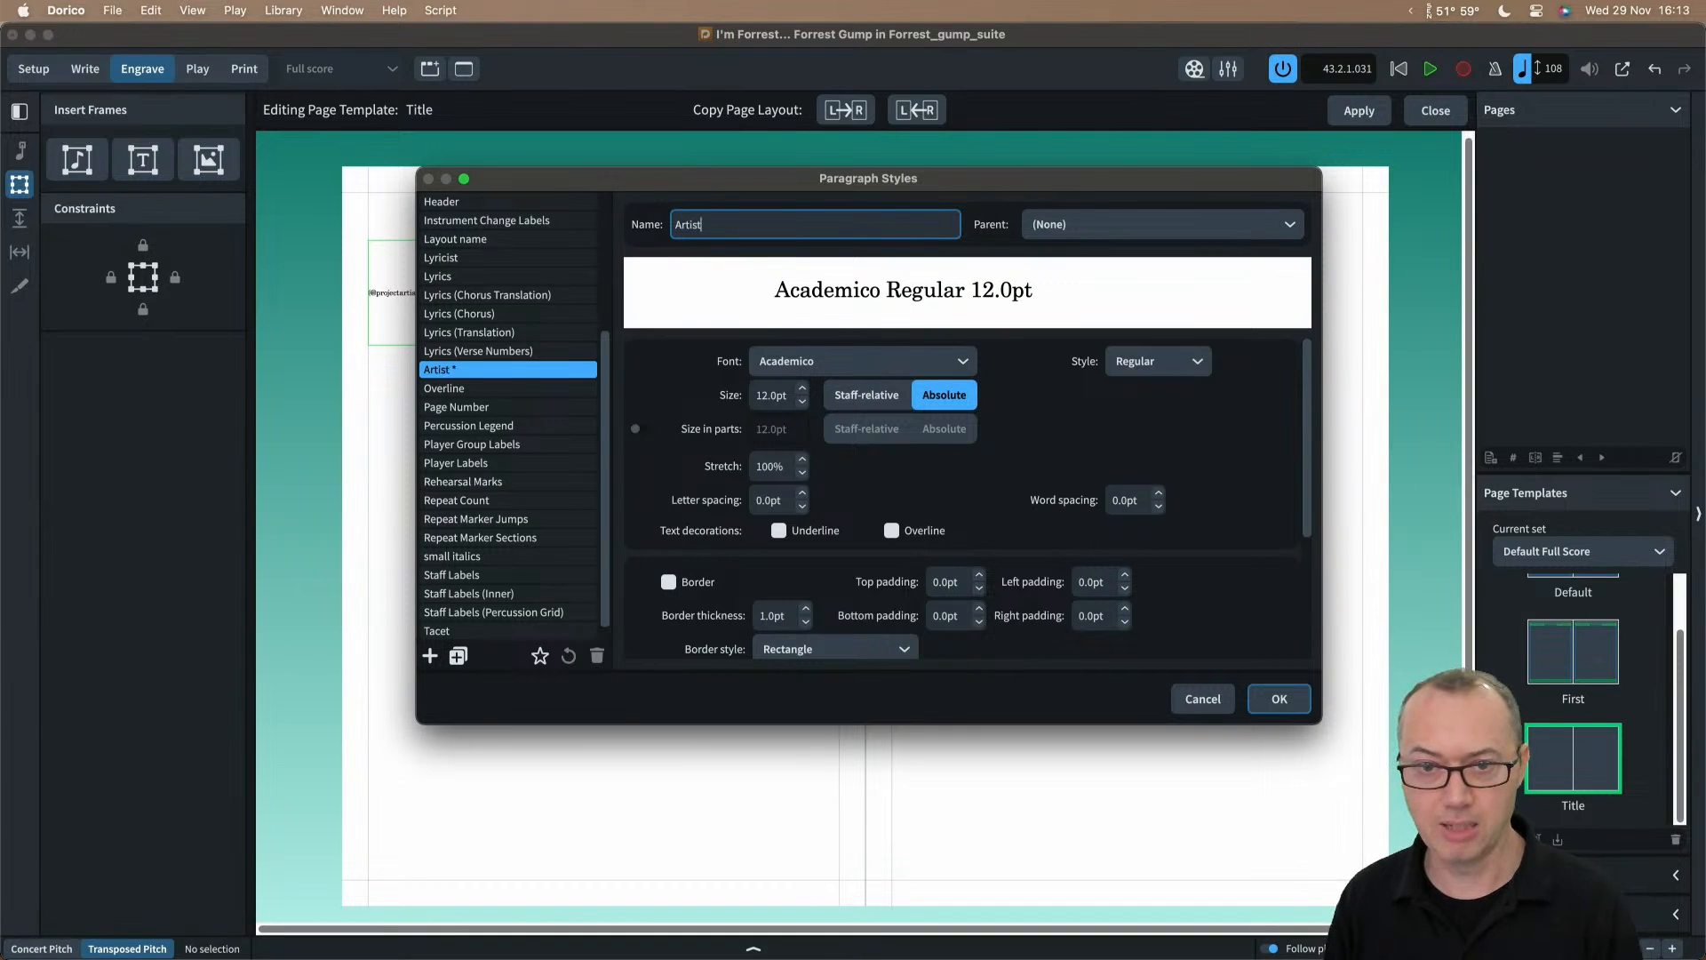
text( - Score)
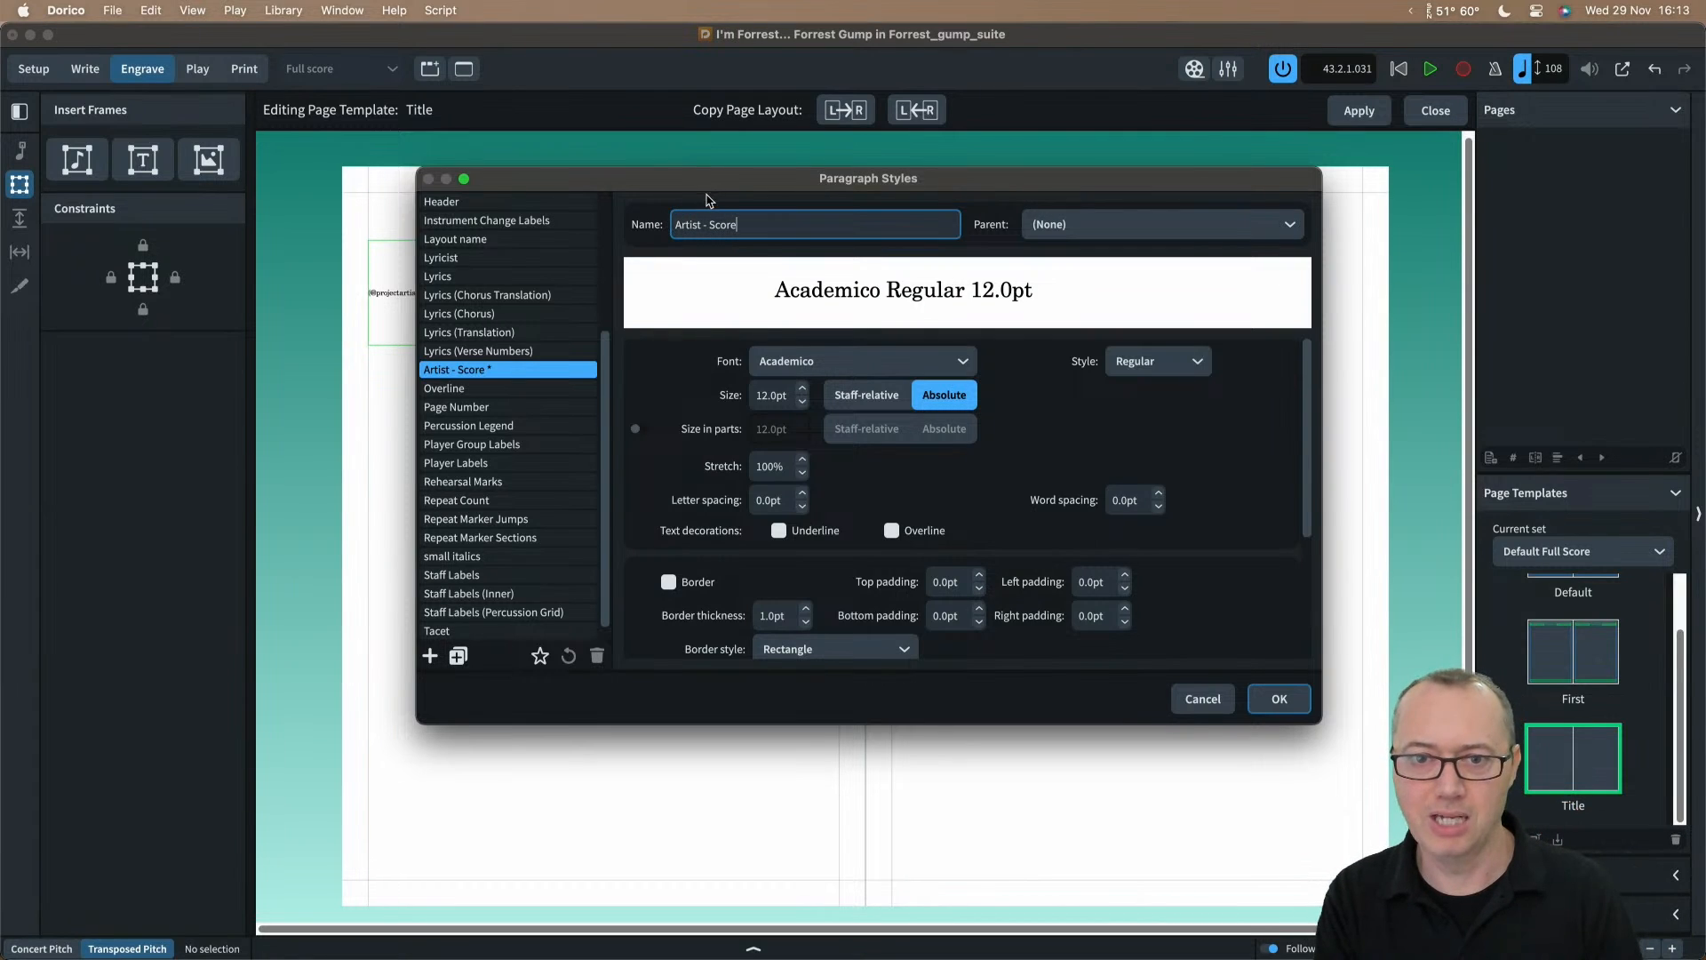
click(678, 224)
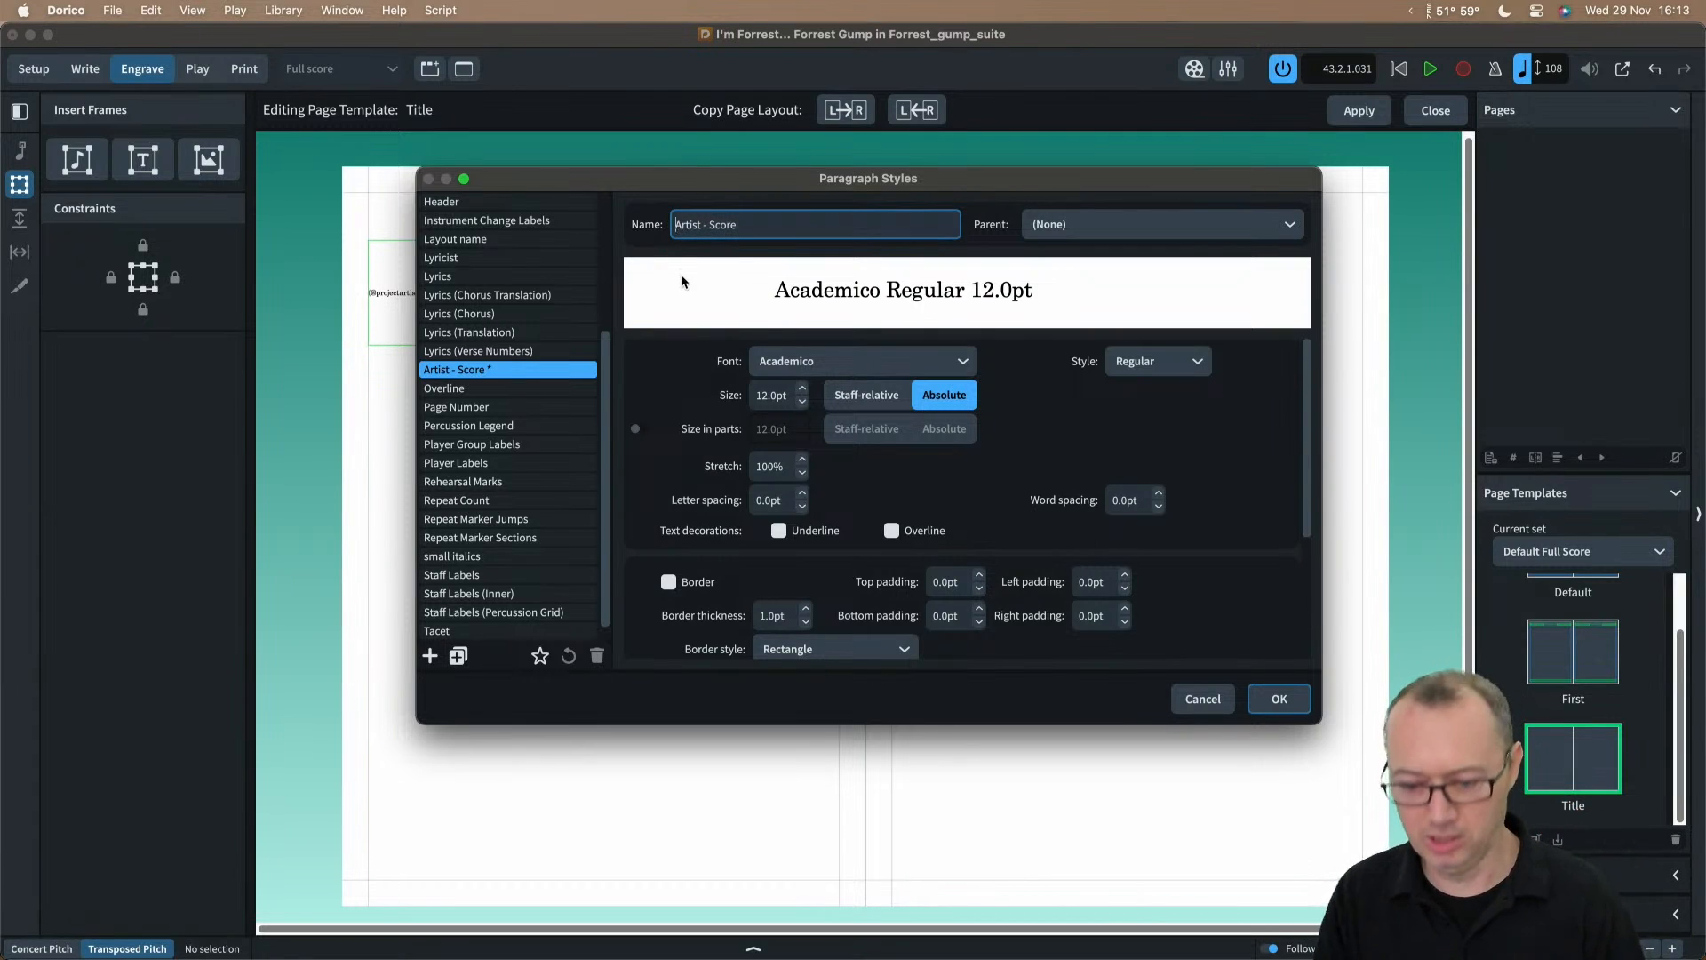
text(Title)
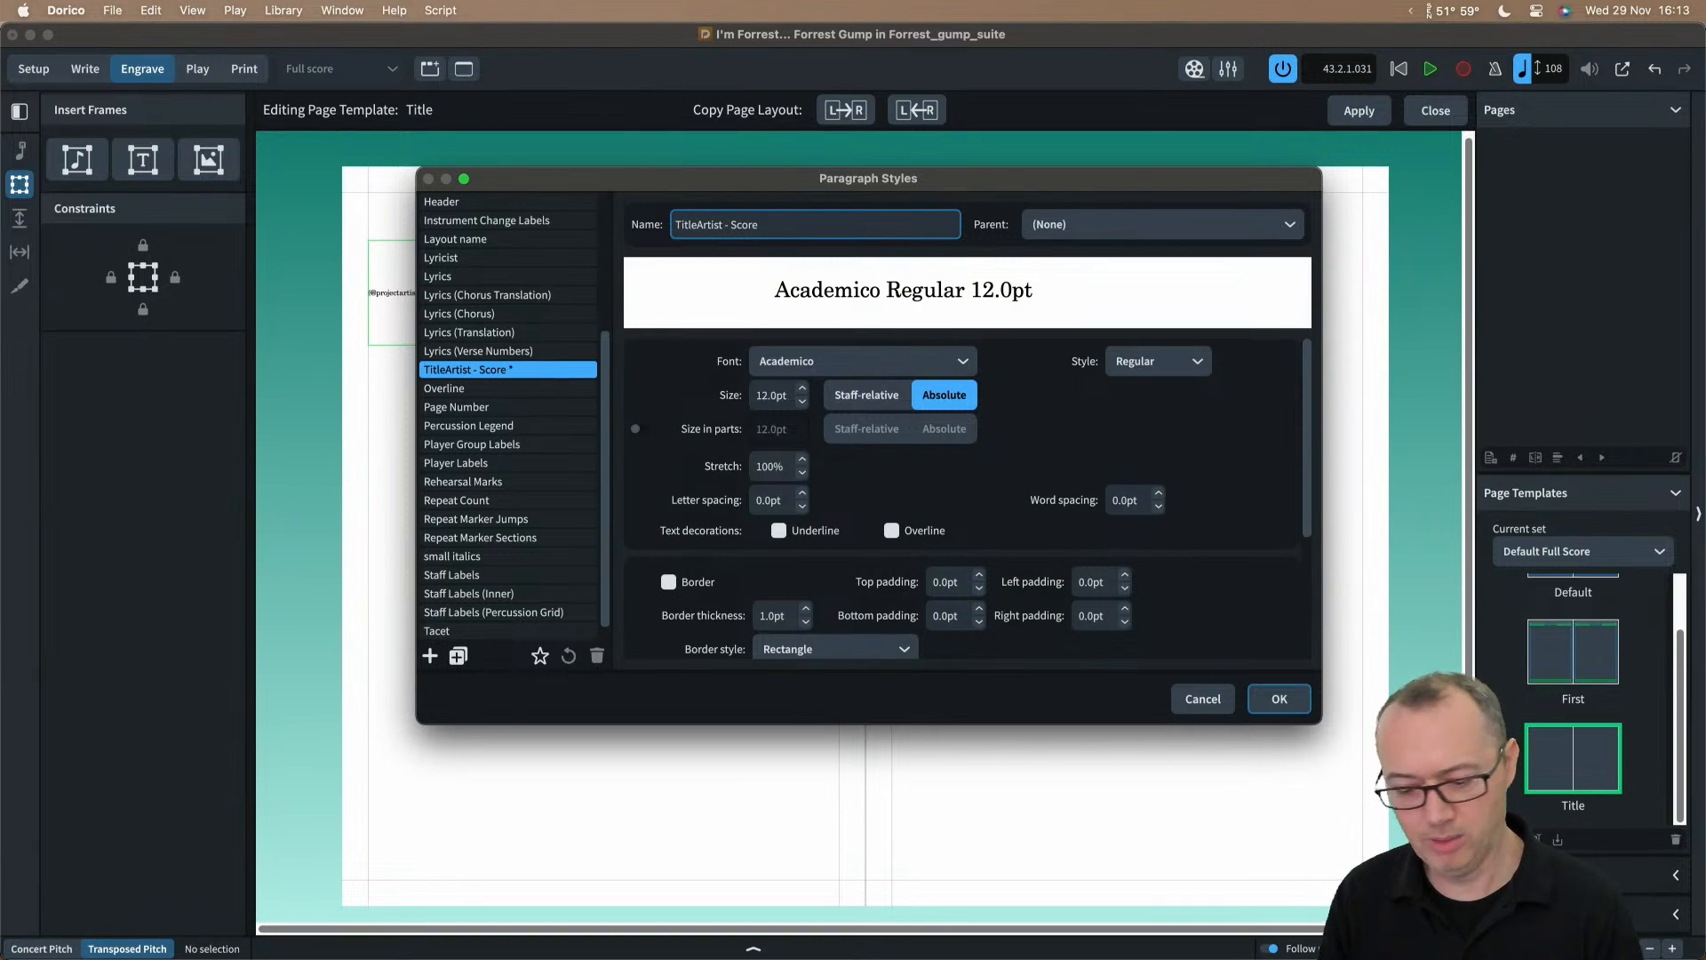
text(page -)
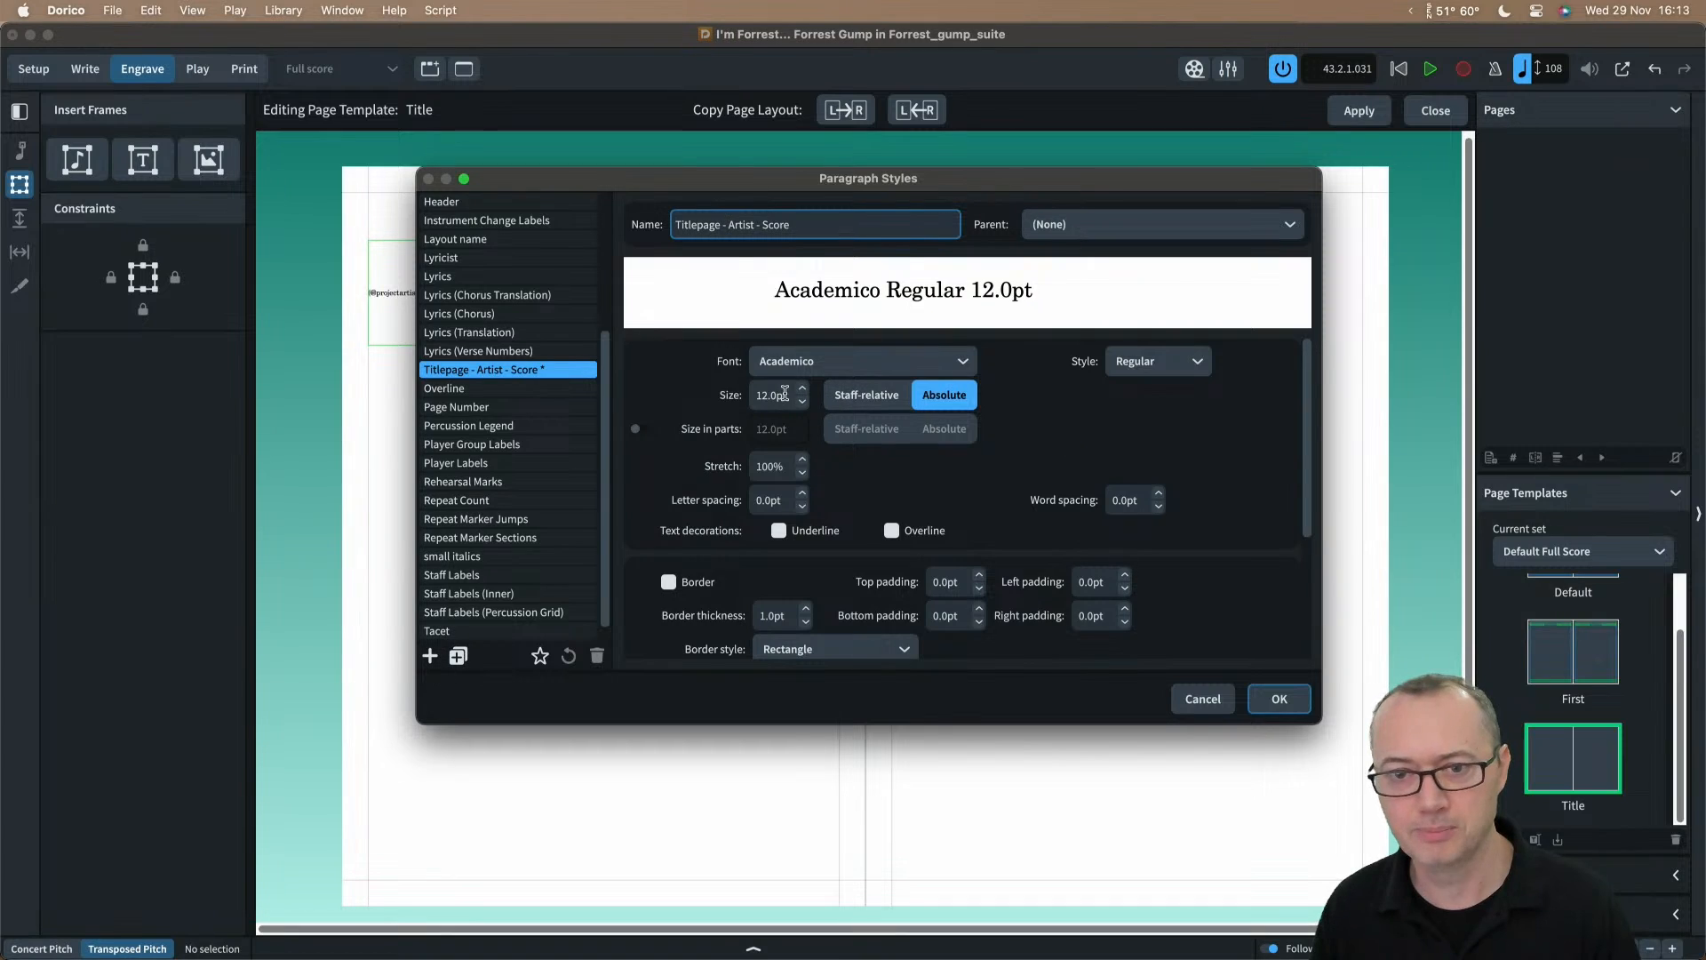
Step: Set the new paragraph style's size to 180 pt and its font to Imprint MT Shadow, and confirm the paragraph style changes
click(753, 394)
drag(754, 394, 748, 416)
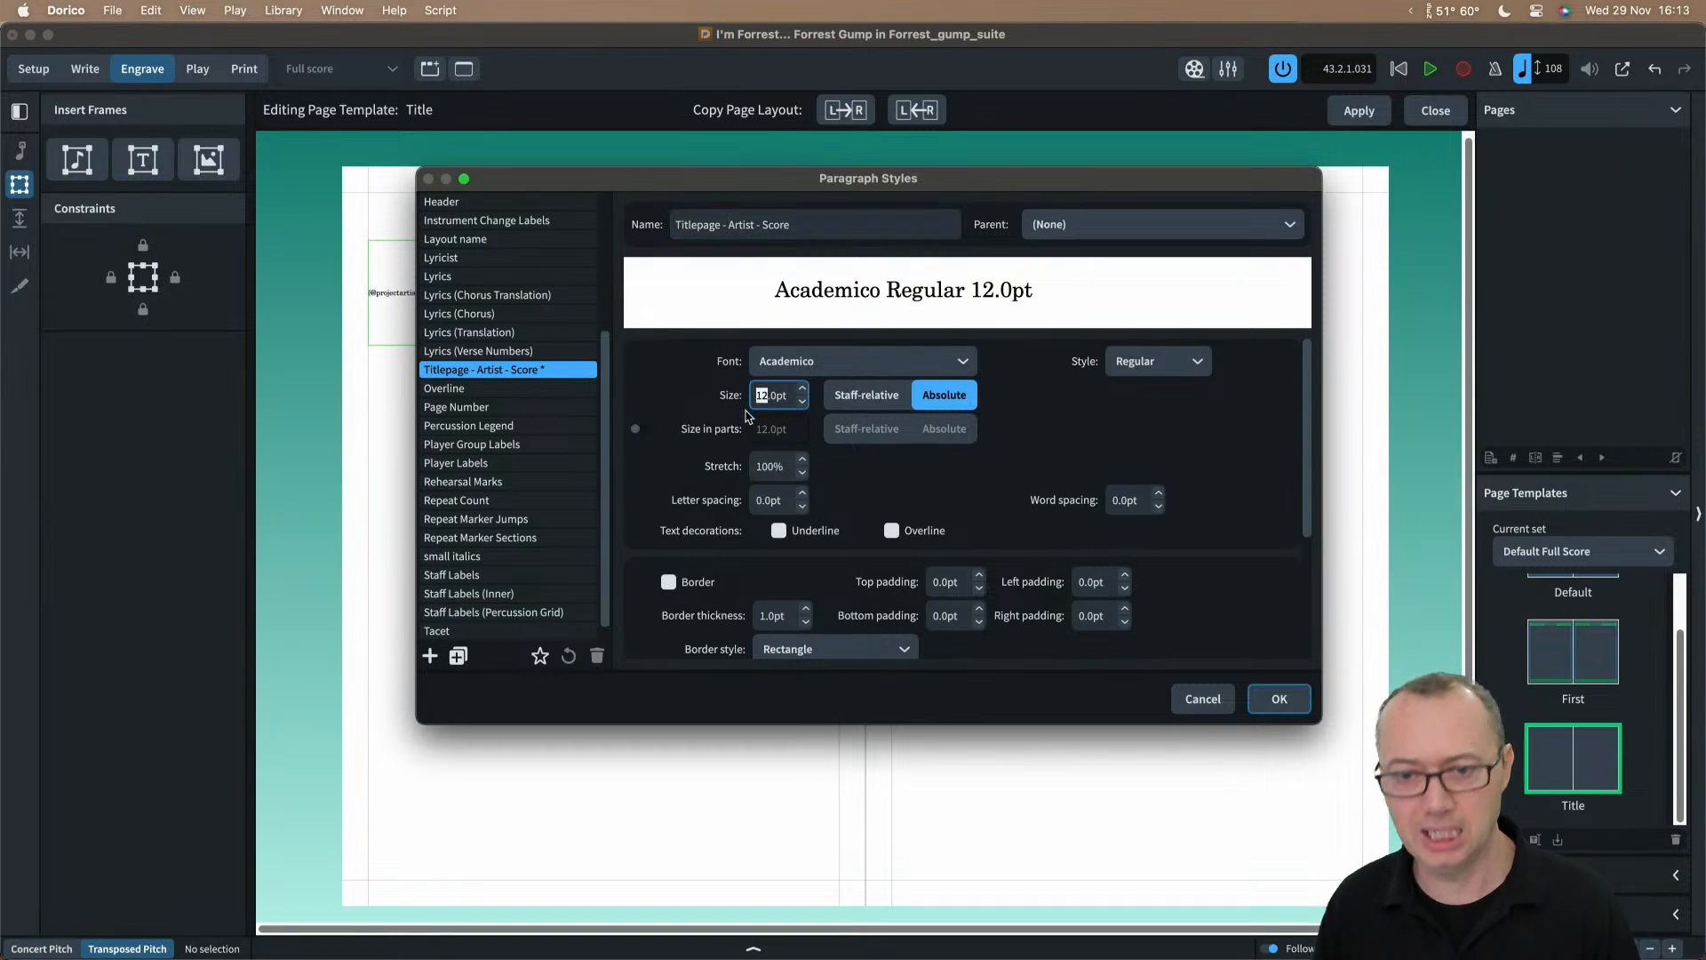
text(200)
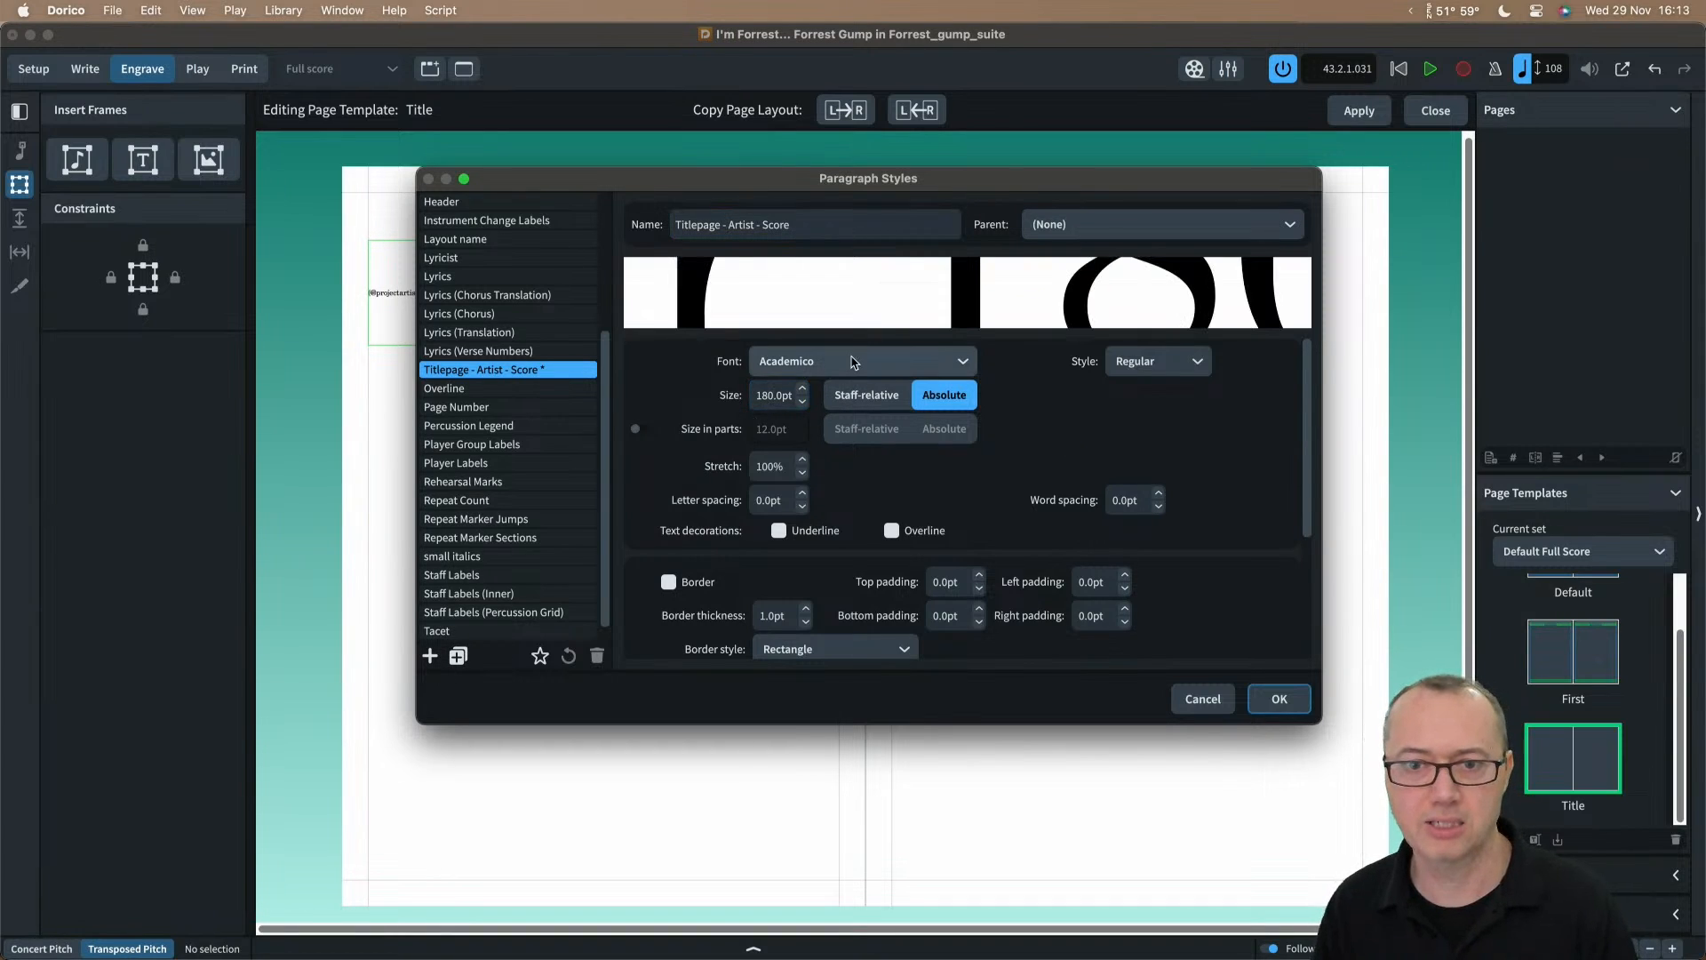
click(853, 361)
scroll(852, 359, down, 15)
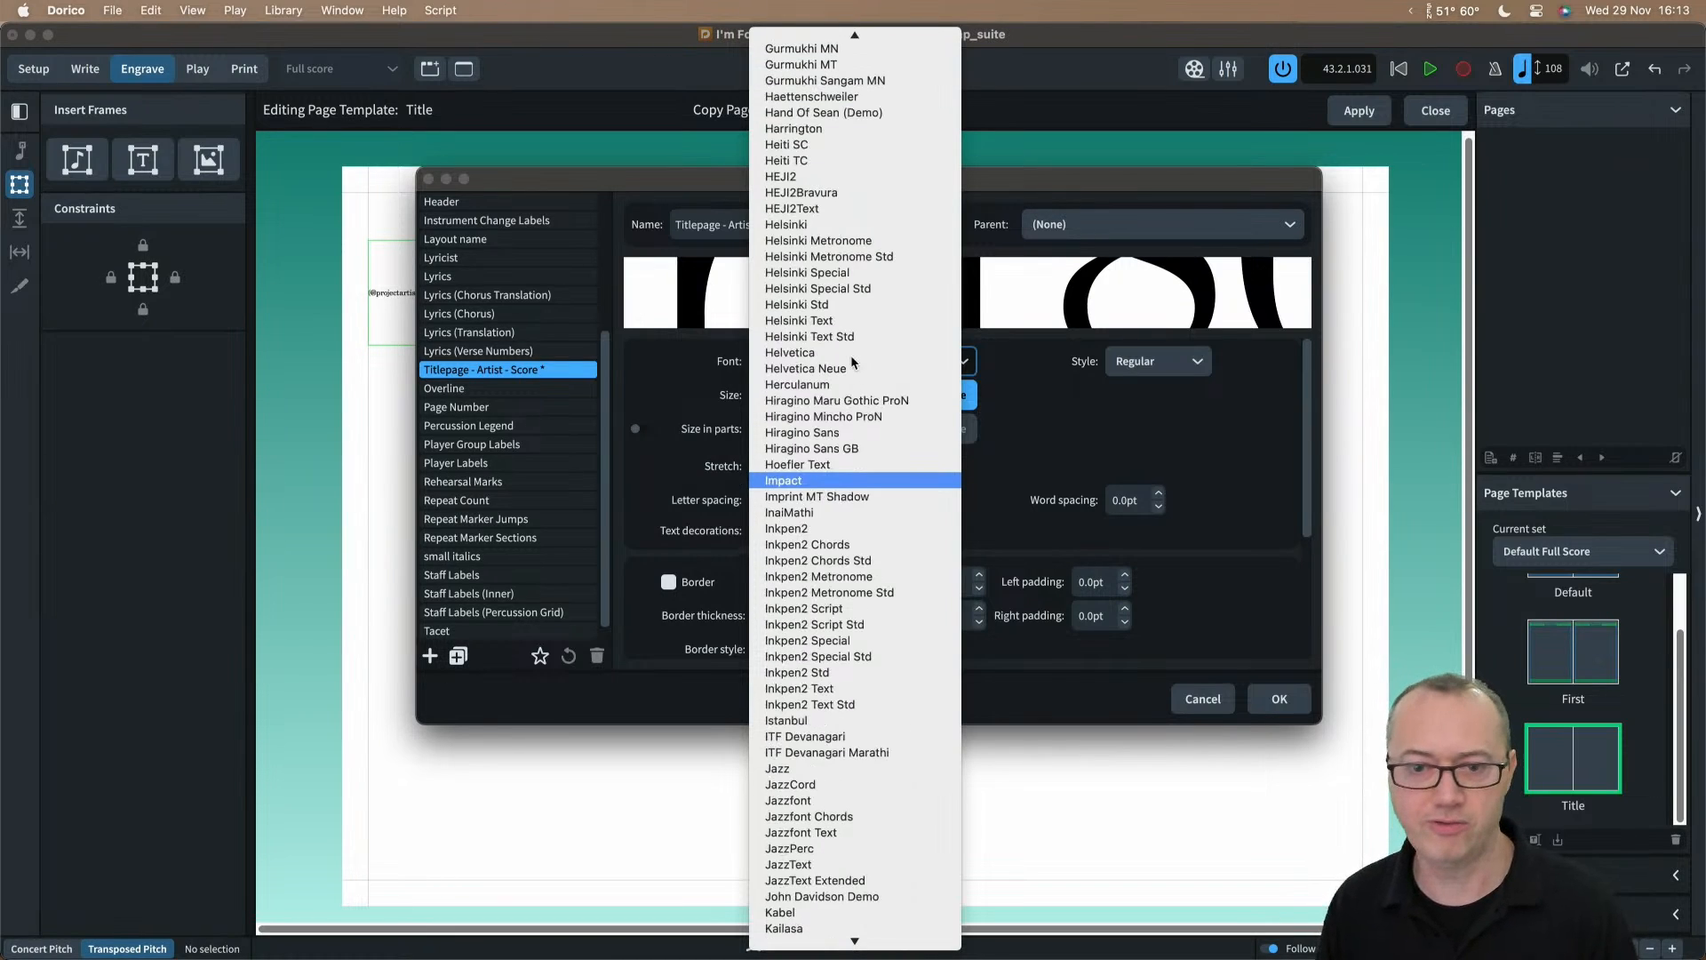
click(851, 484)
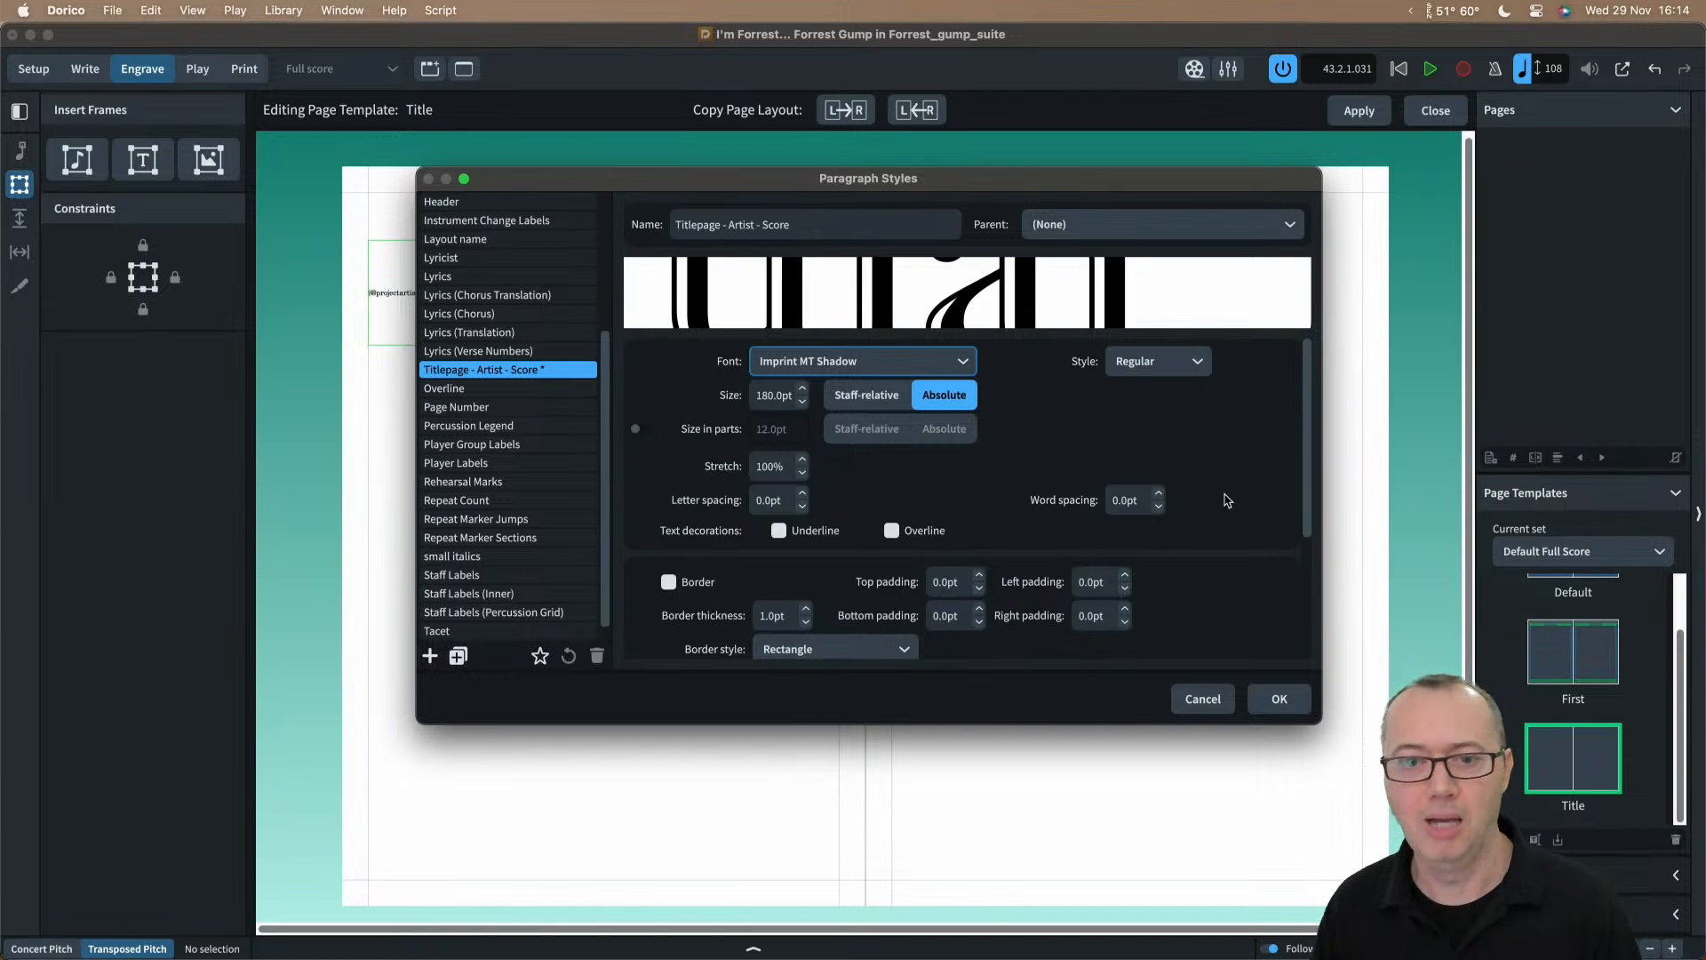
scroll(1226, 499, down, 2)
scroll(1227, 499, down, 2)
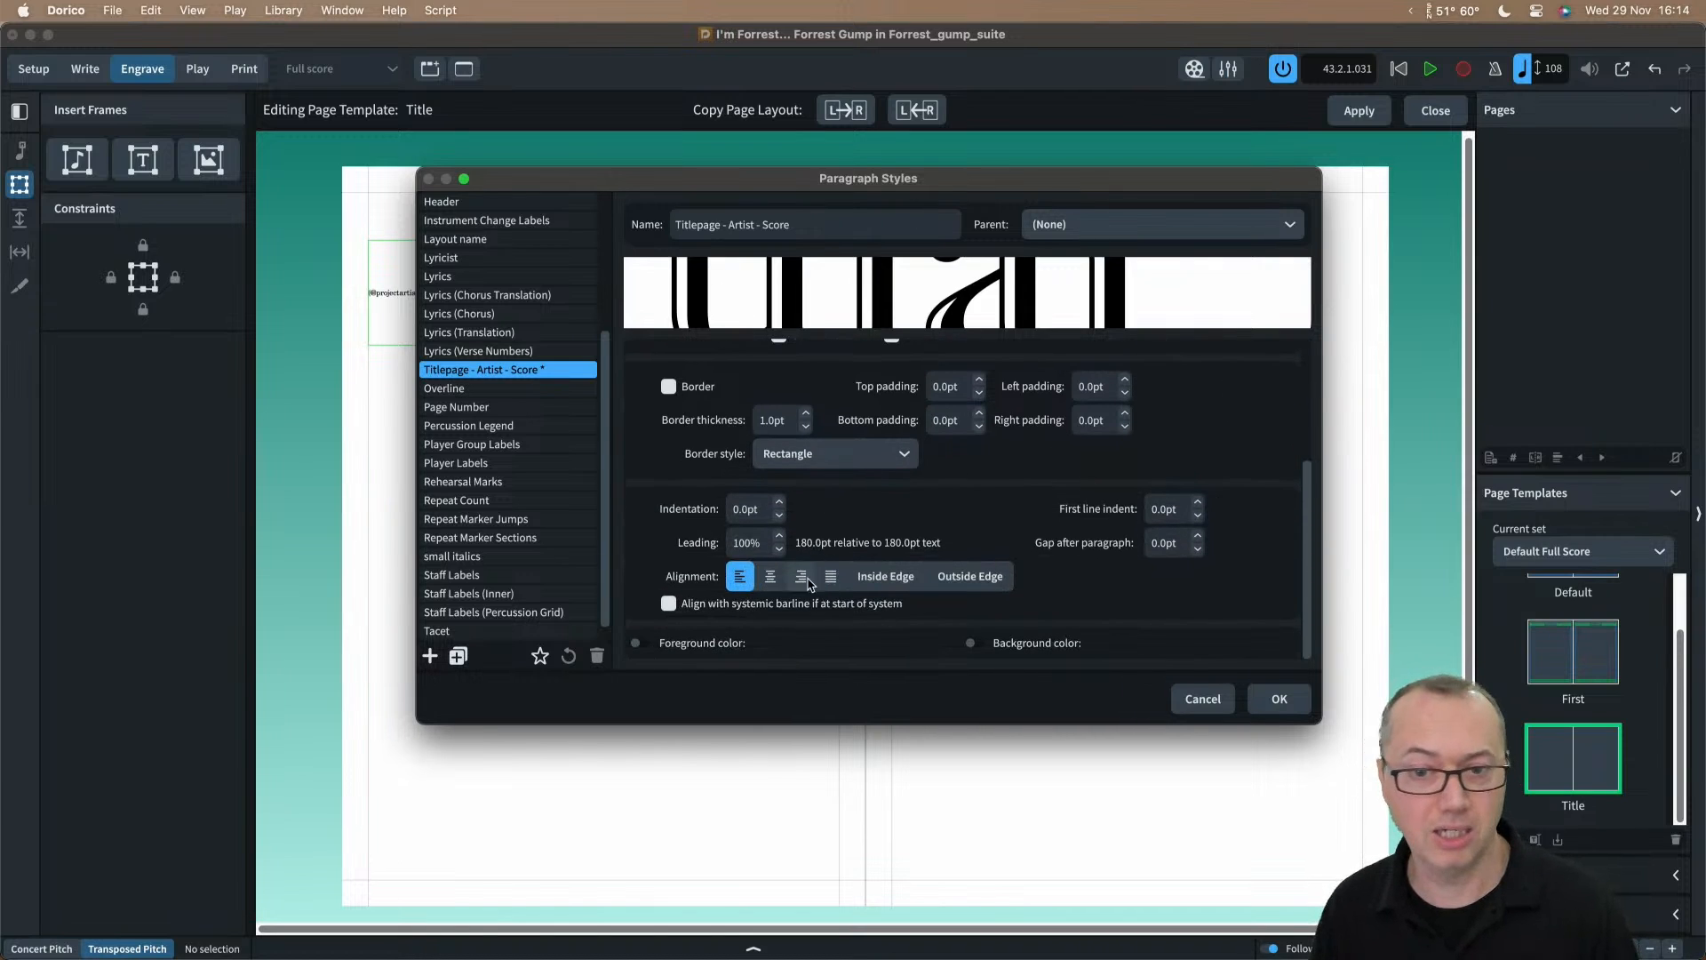
scroll(833, 549, up, 4)
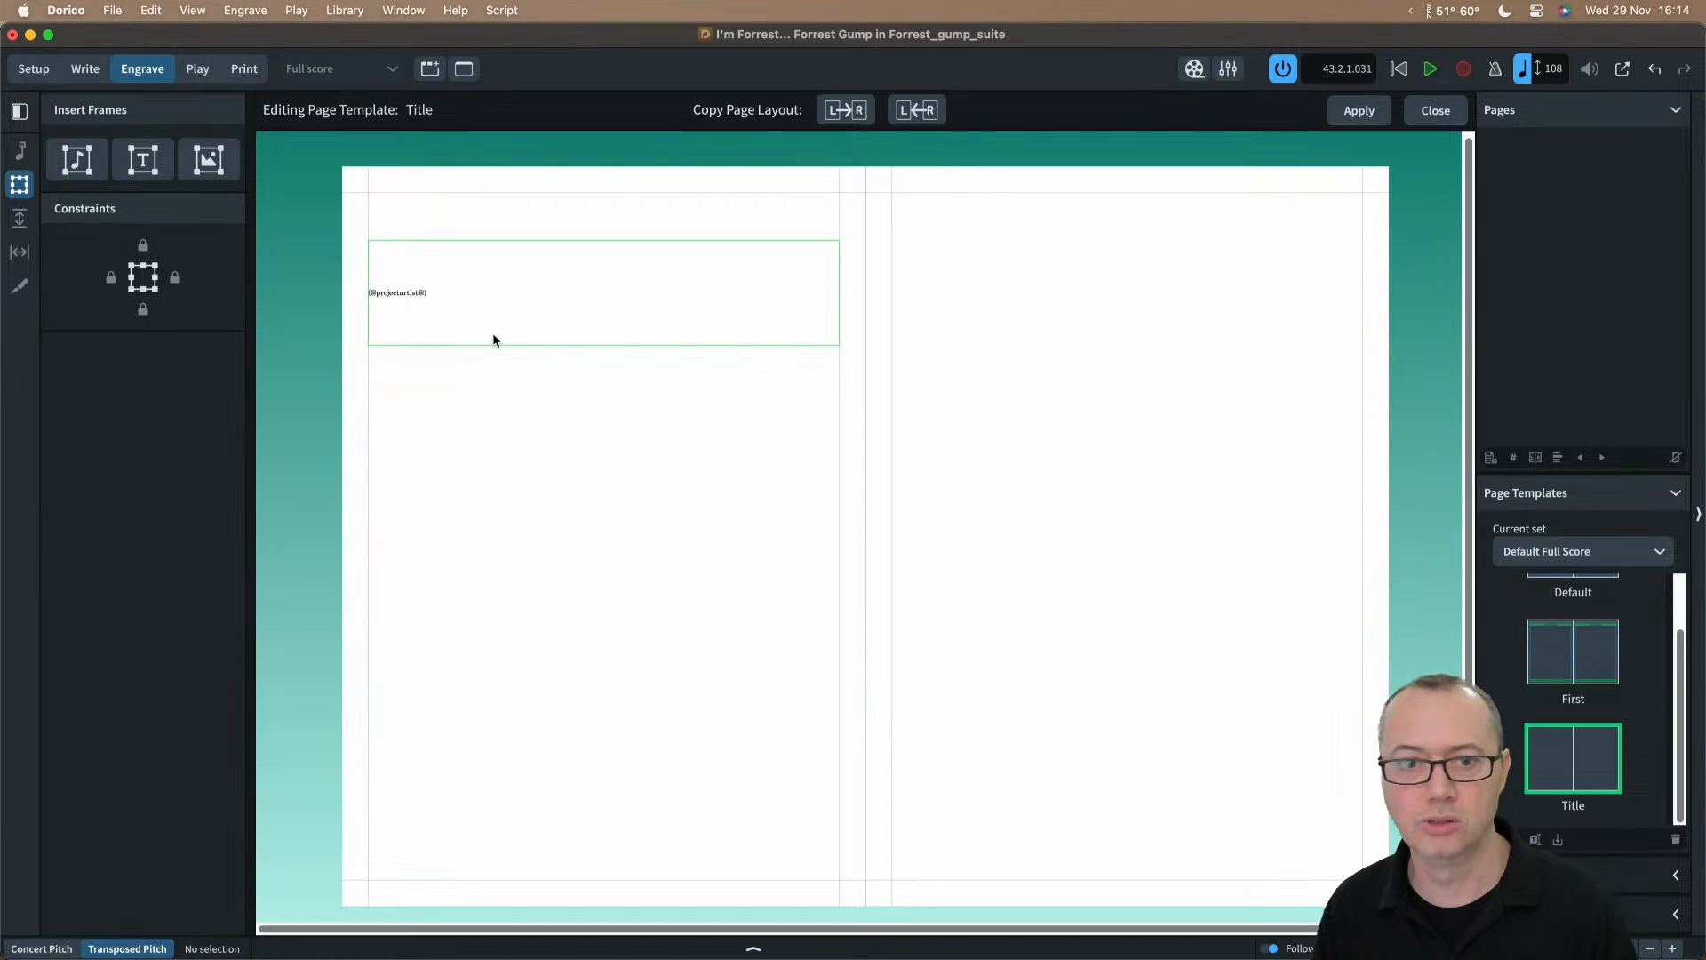
Step: Apply the "Titlepage - Artist - Score" paragraph style to the artist token in the left page's text frame
double_click(395, 295)
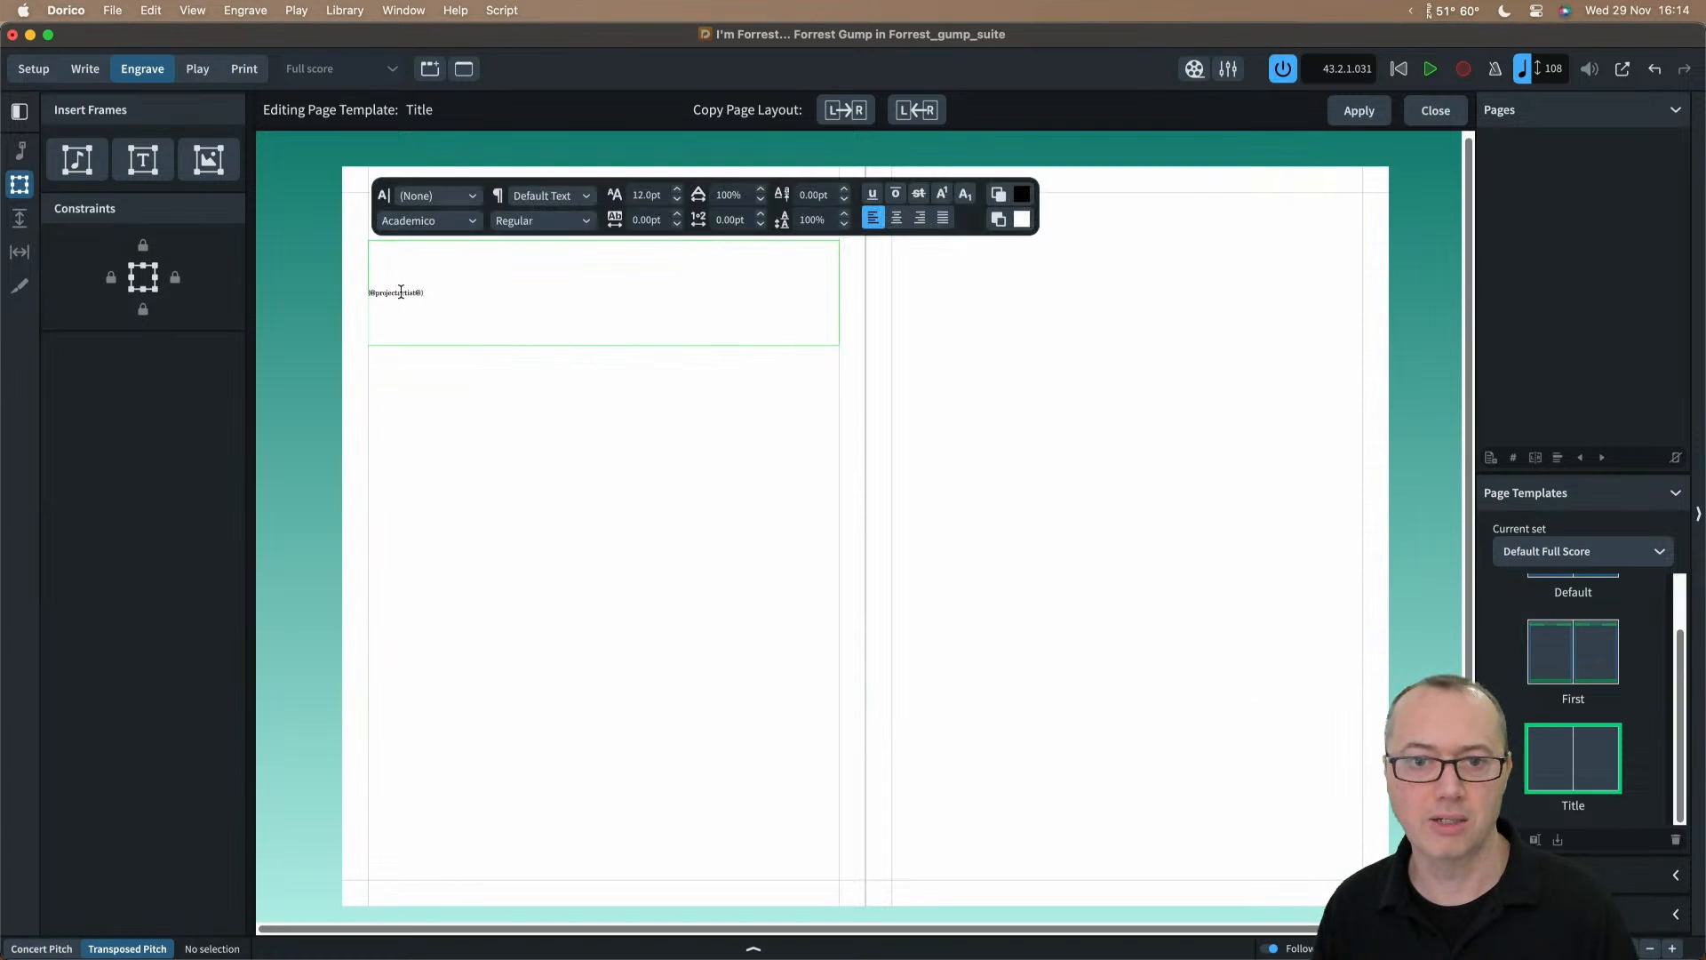
triple_click(401, 293)
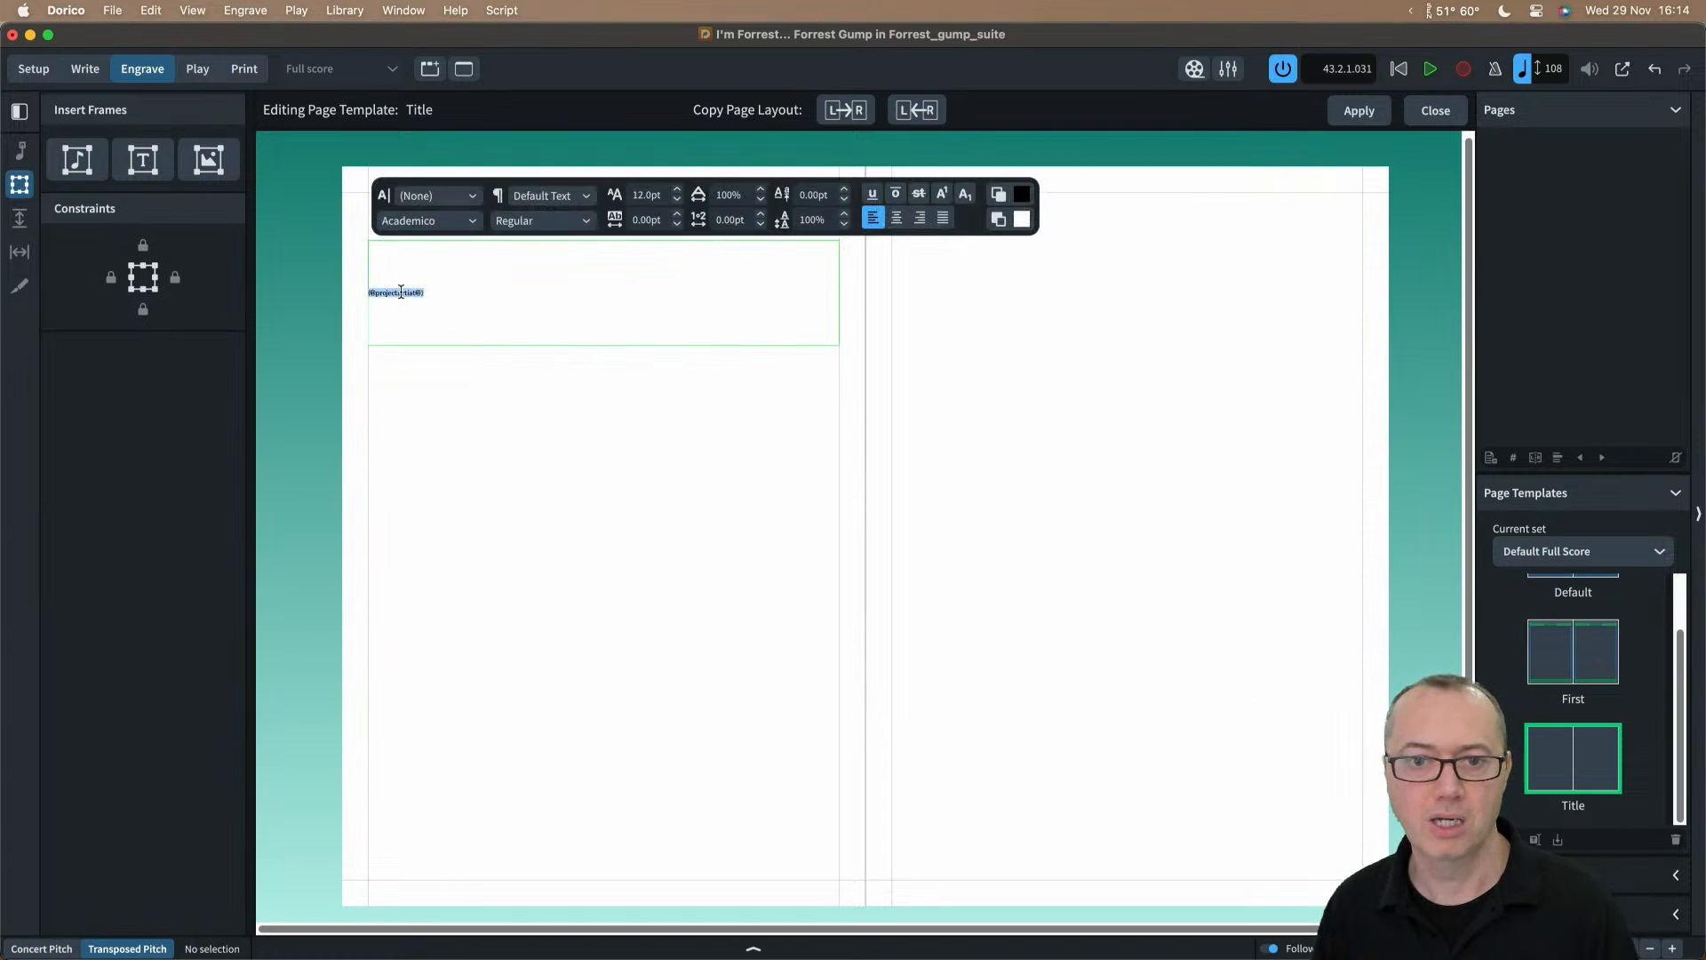
click(586, 197)
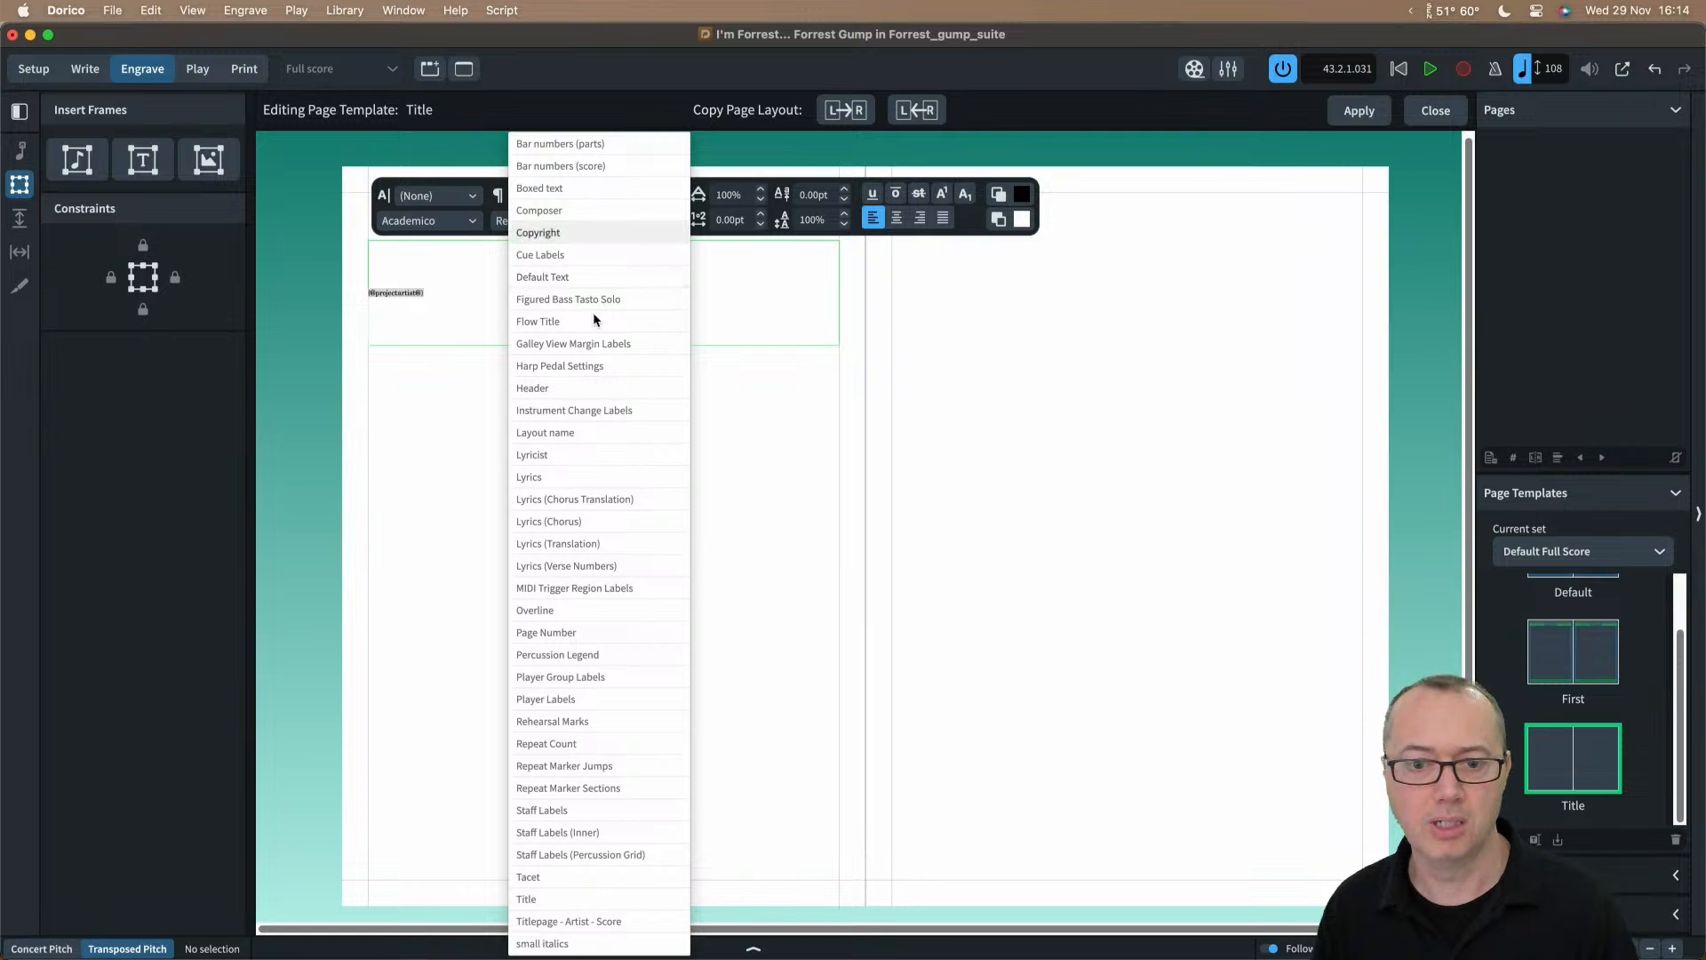
click(596, 923)
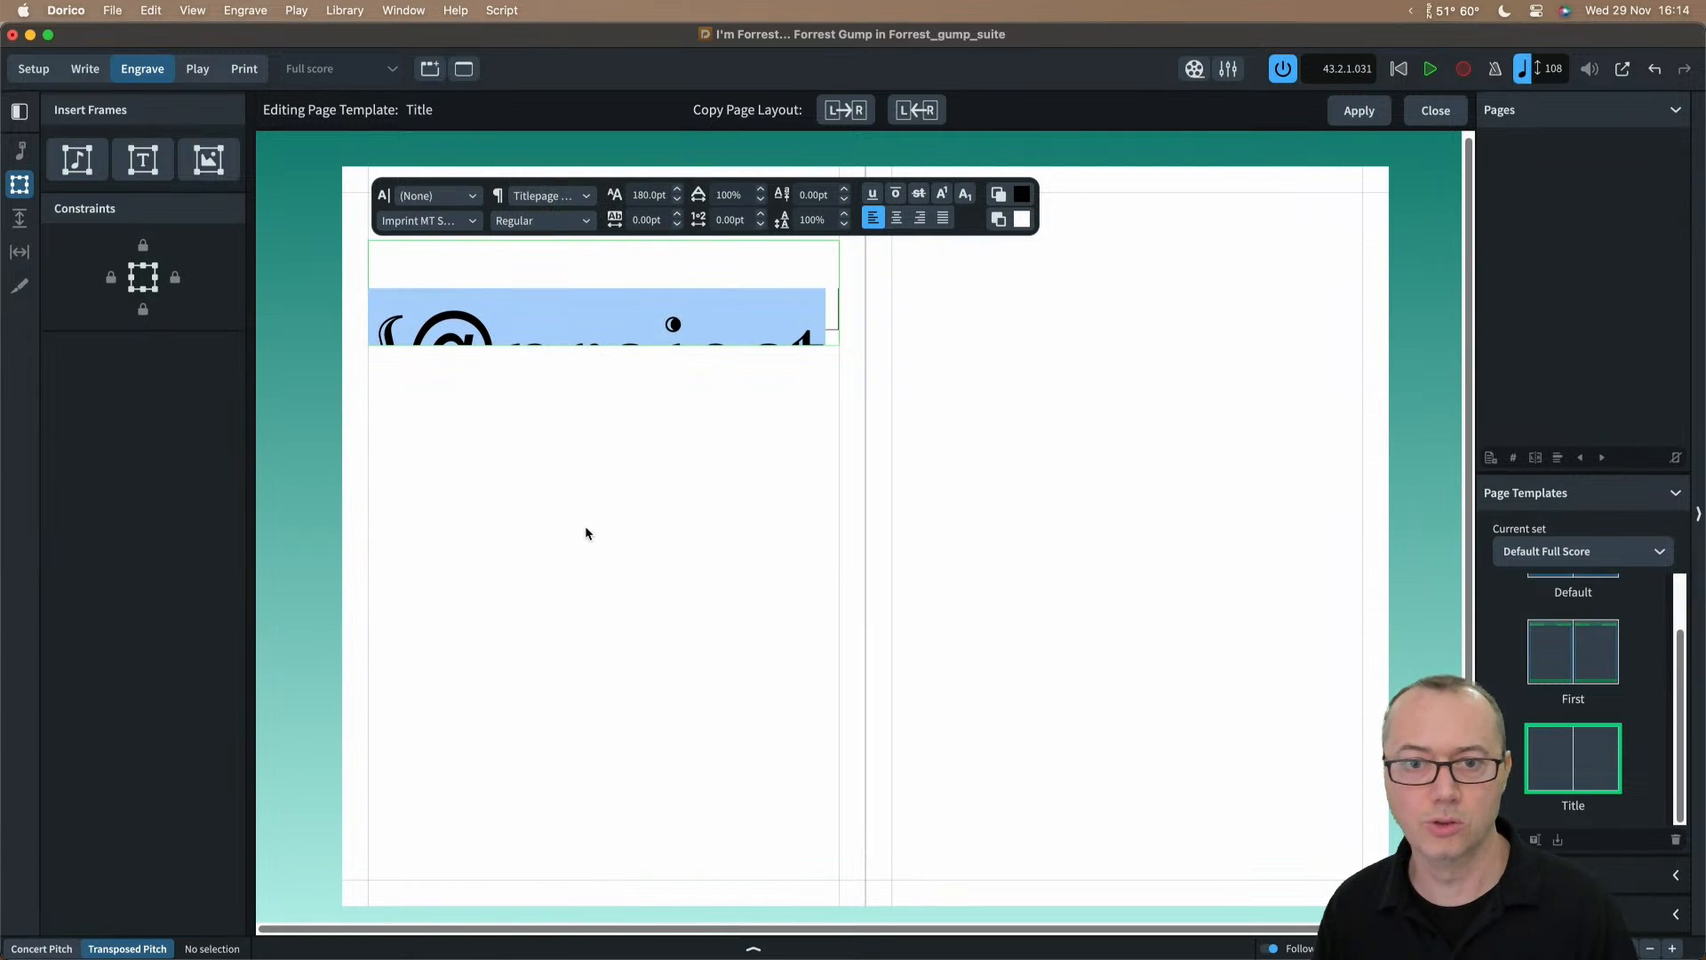
click(572, 406)
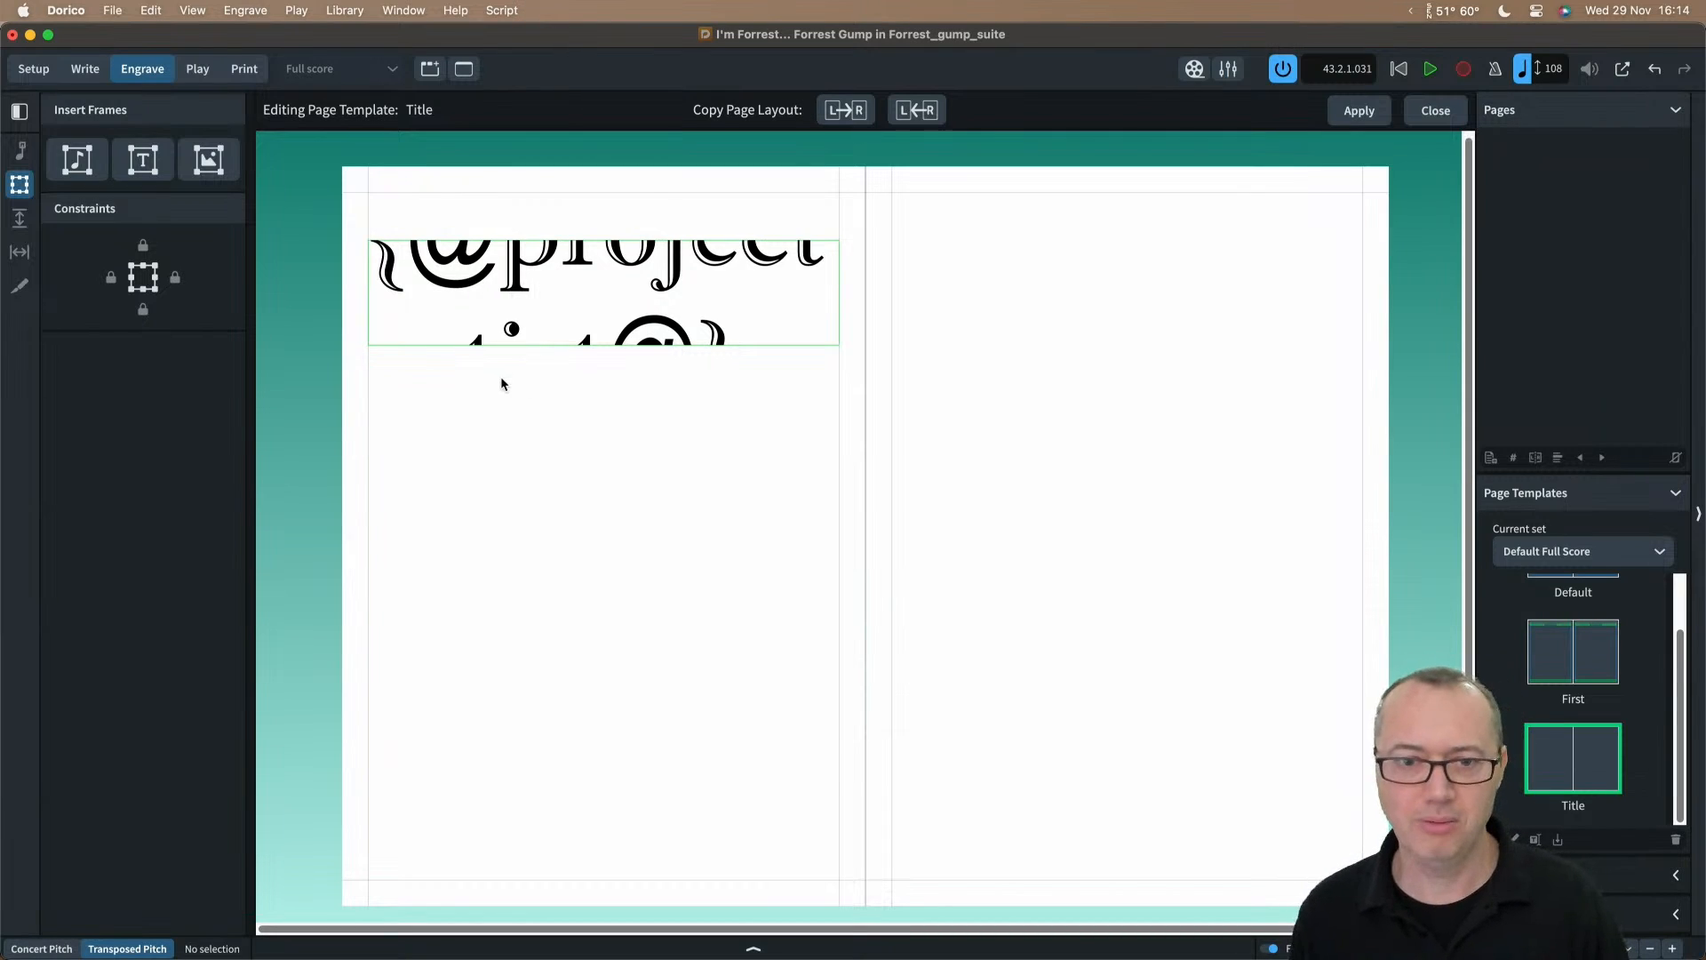
Step: Draw a smaller text frame directly below the artist frame from the left margin and insert the project info token for Title
key(t)
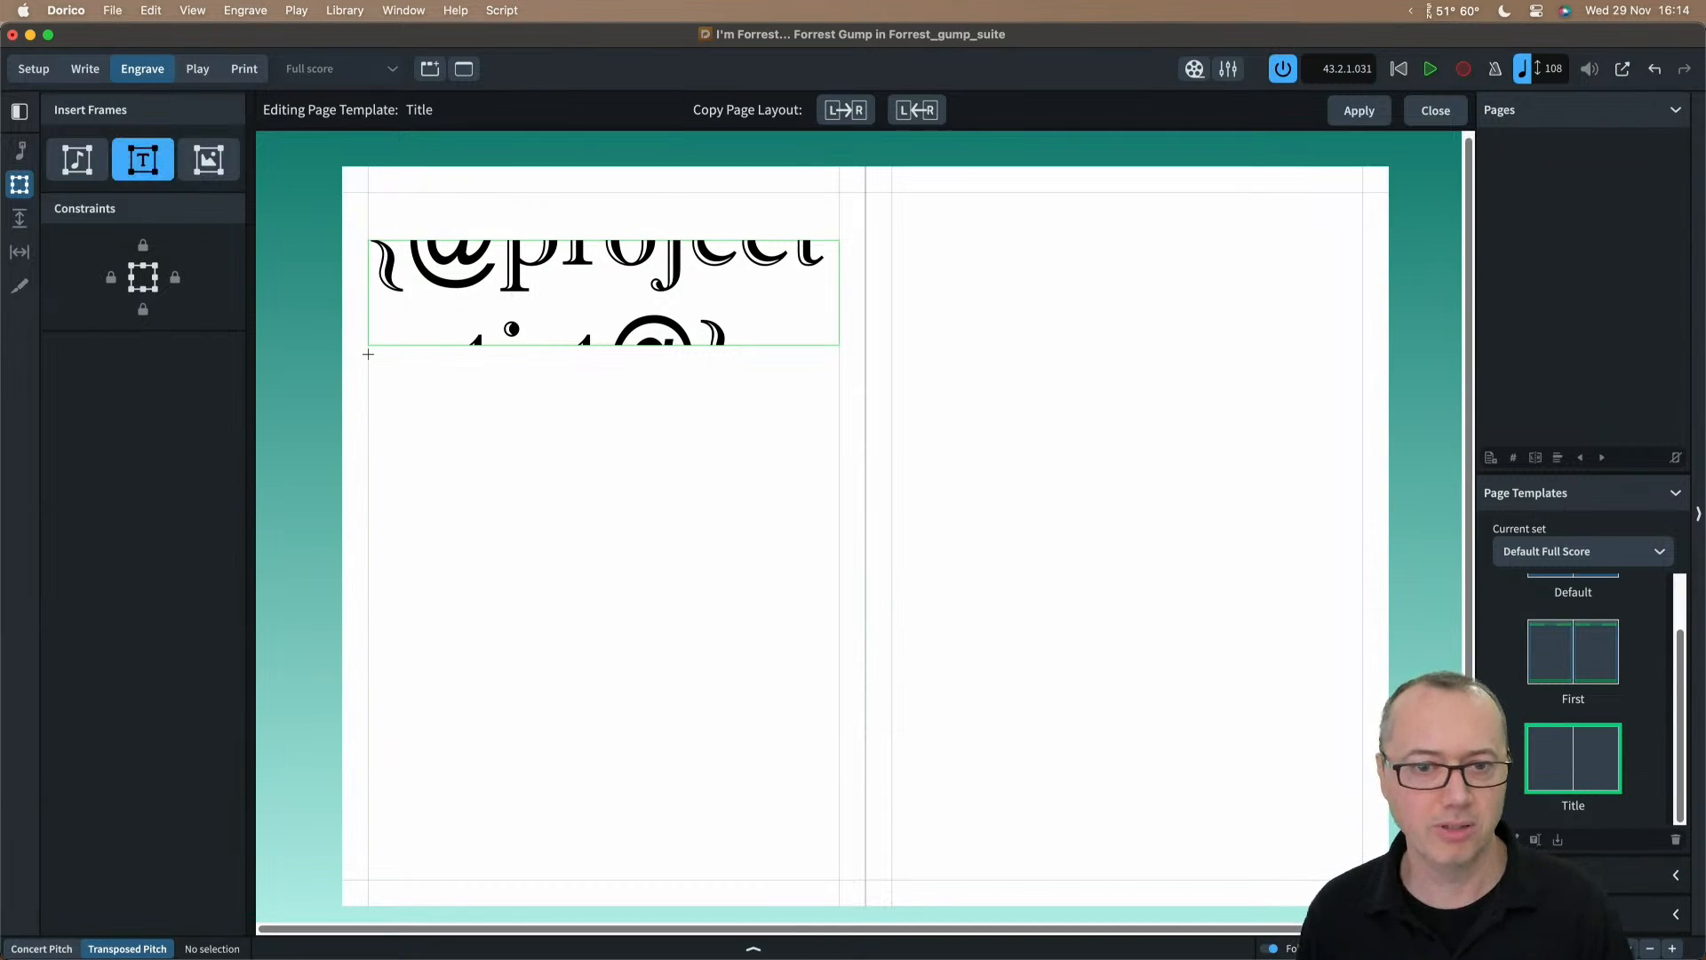
drag(368, 349, 621, 392)
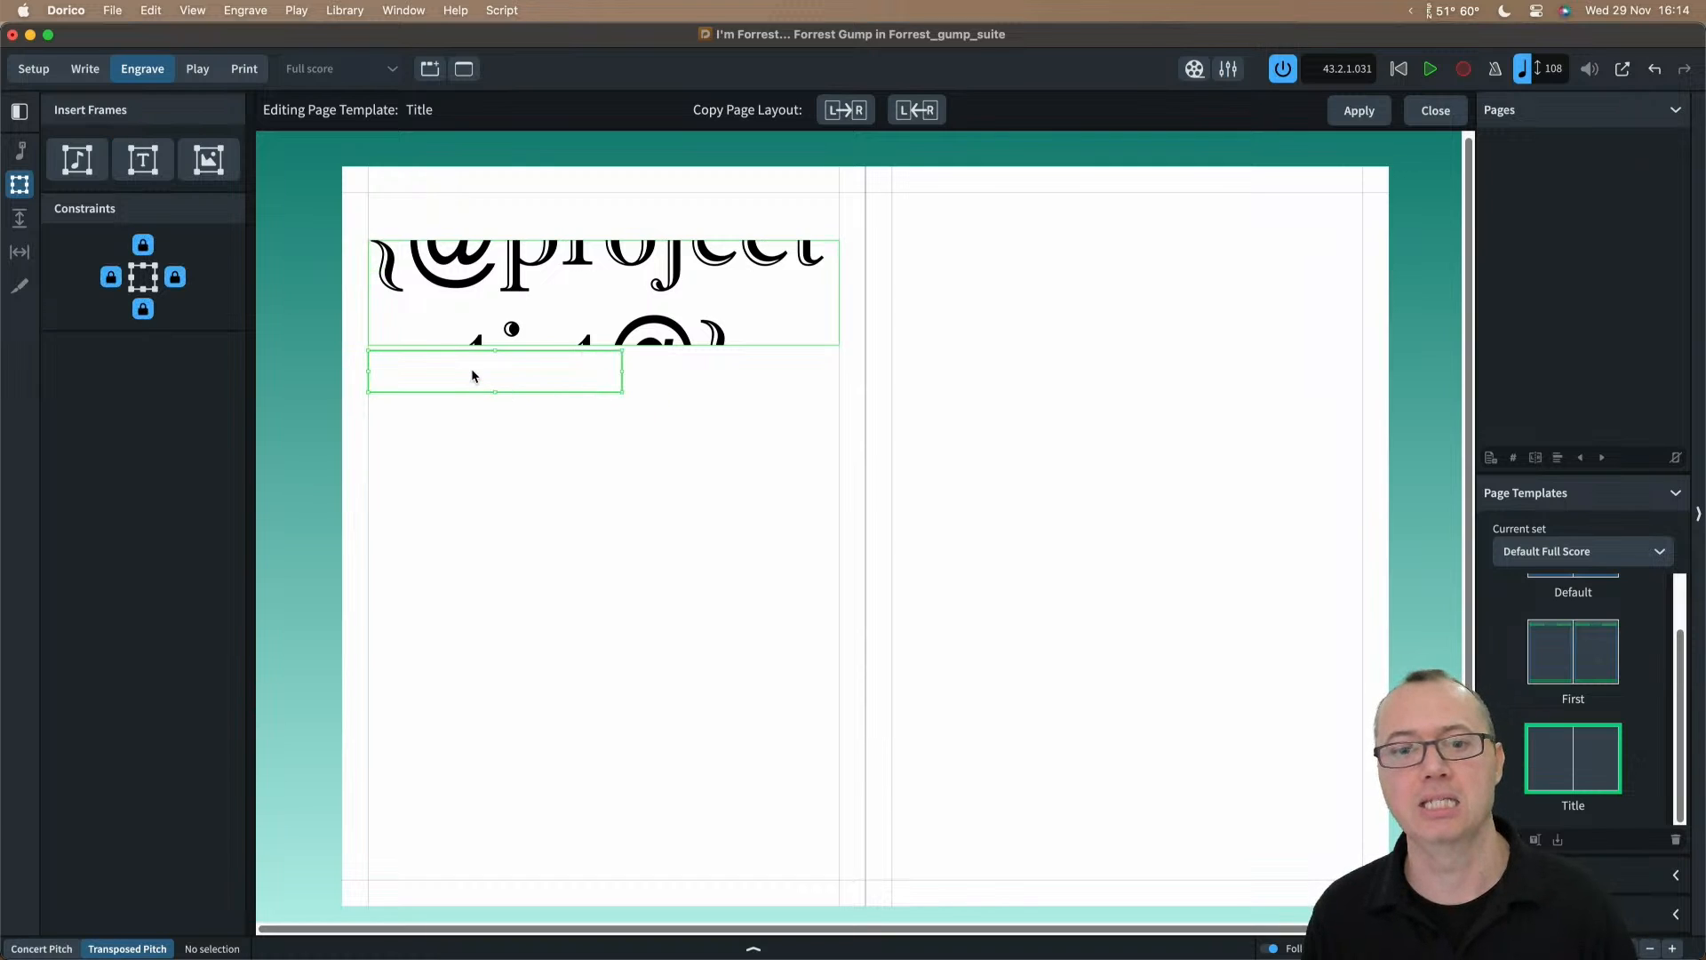
right_click(424, 377)
mouse_move(447, 388)
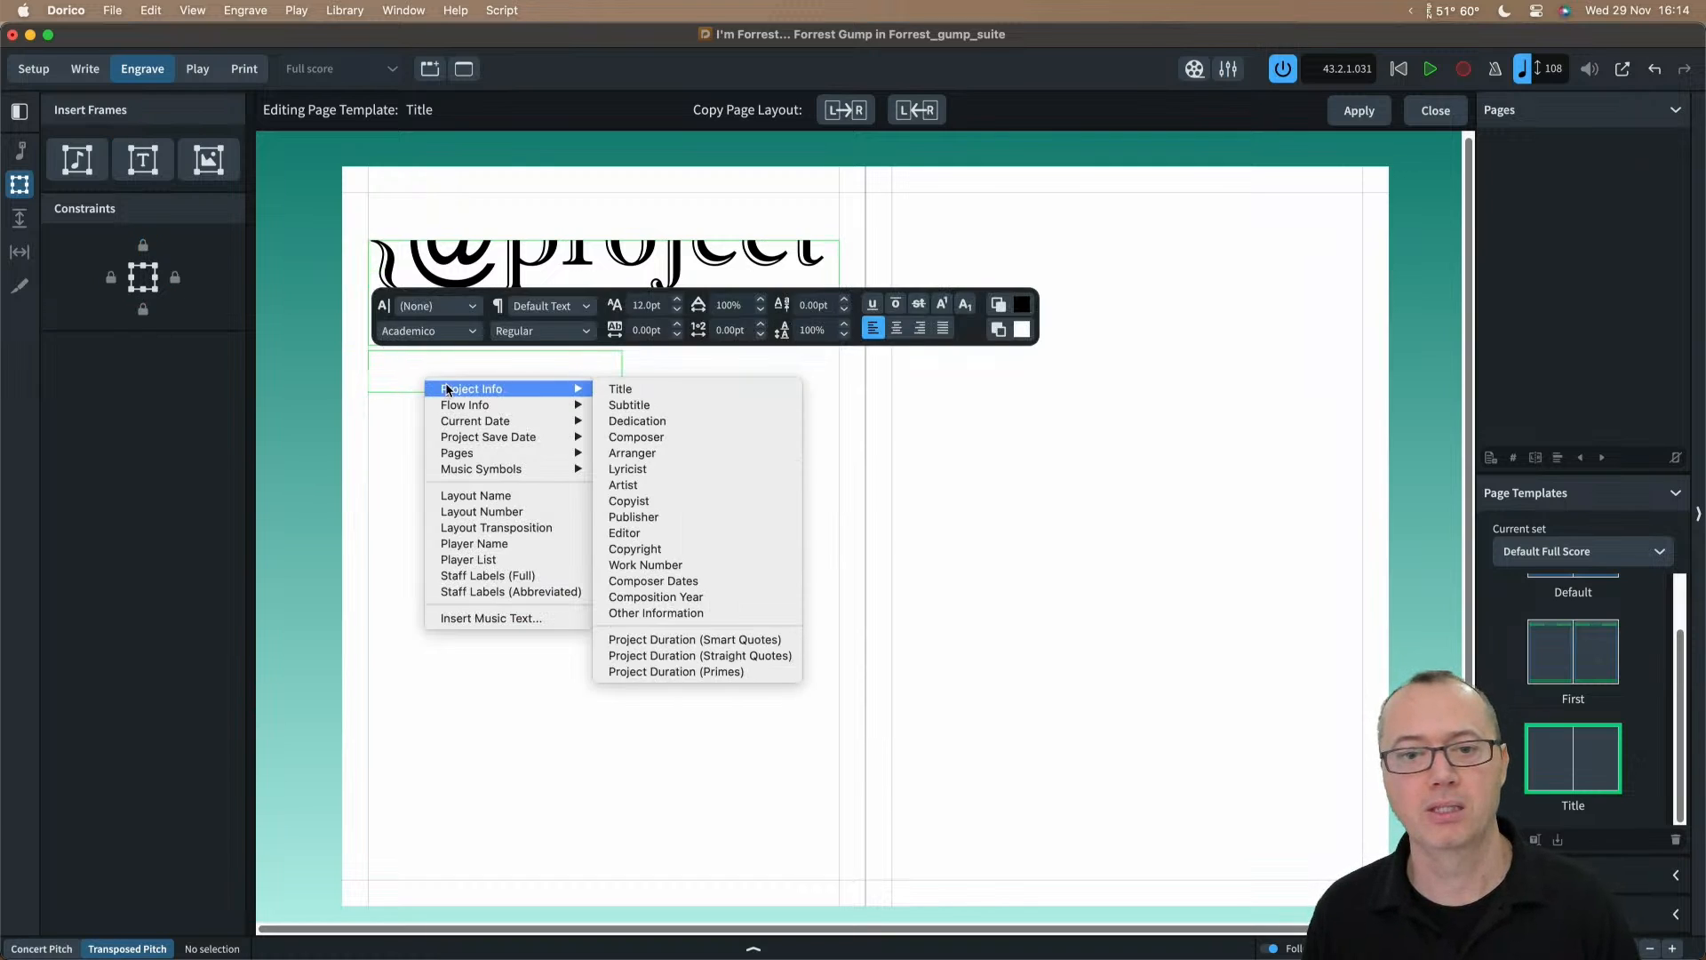
click(620, 388)
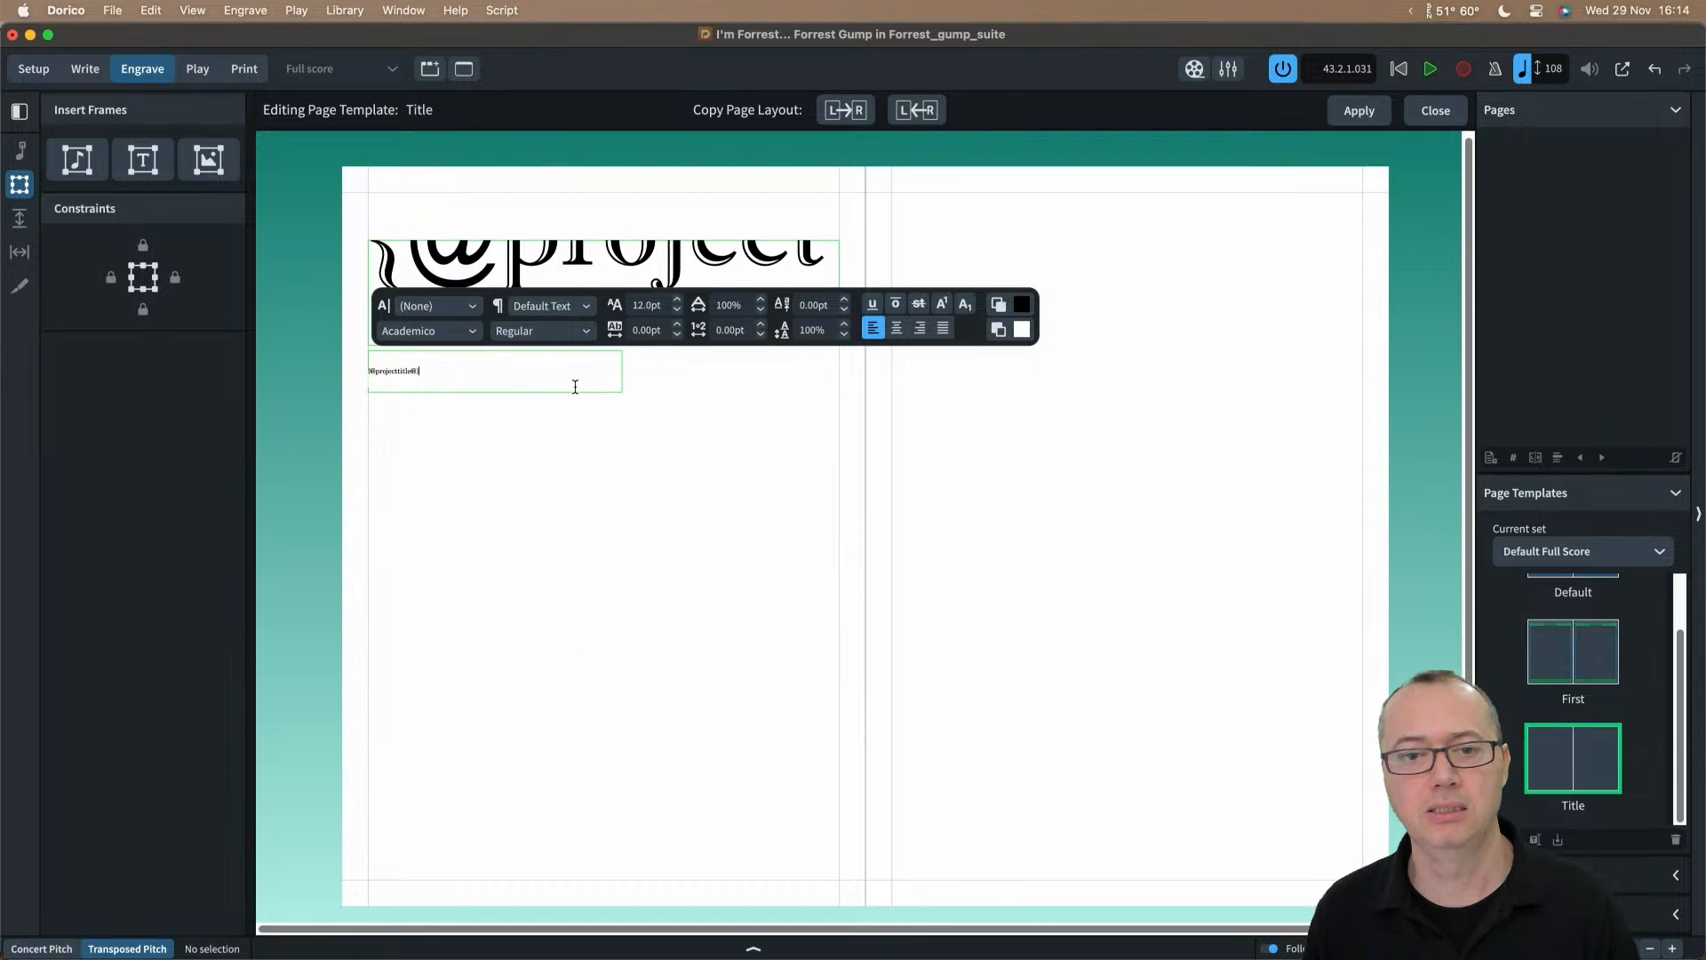
Step: Apply the Title paragraph style to the project title token, align it left and finish editing the text
key(super+a)
click(544, 306)
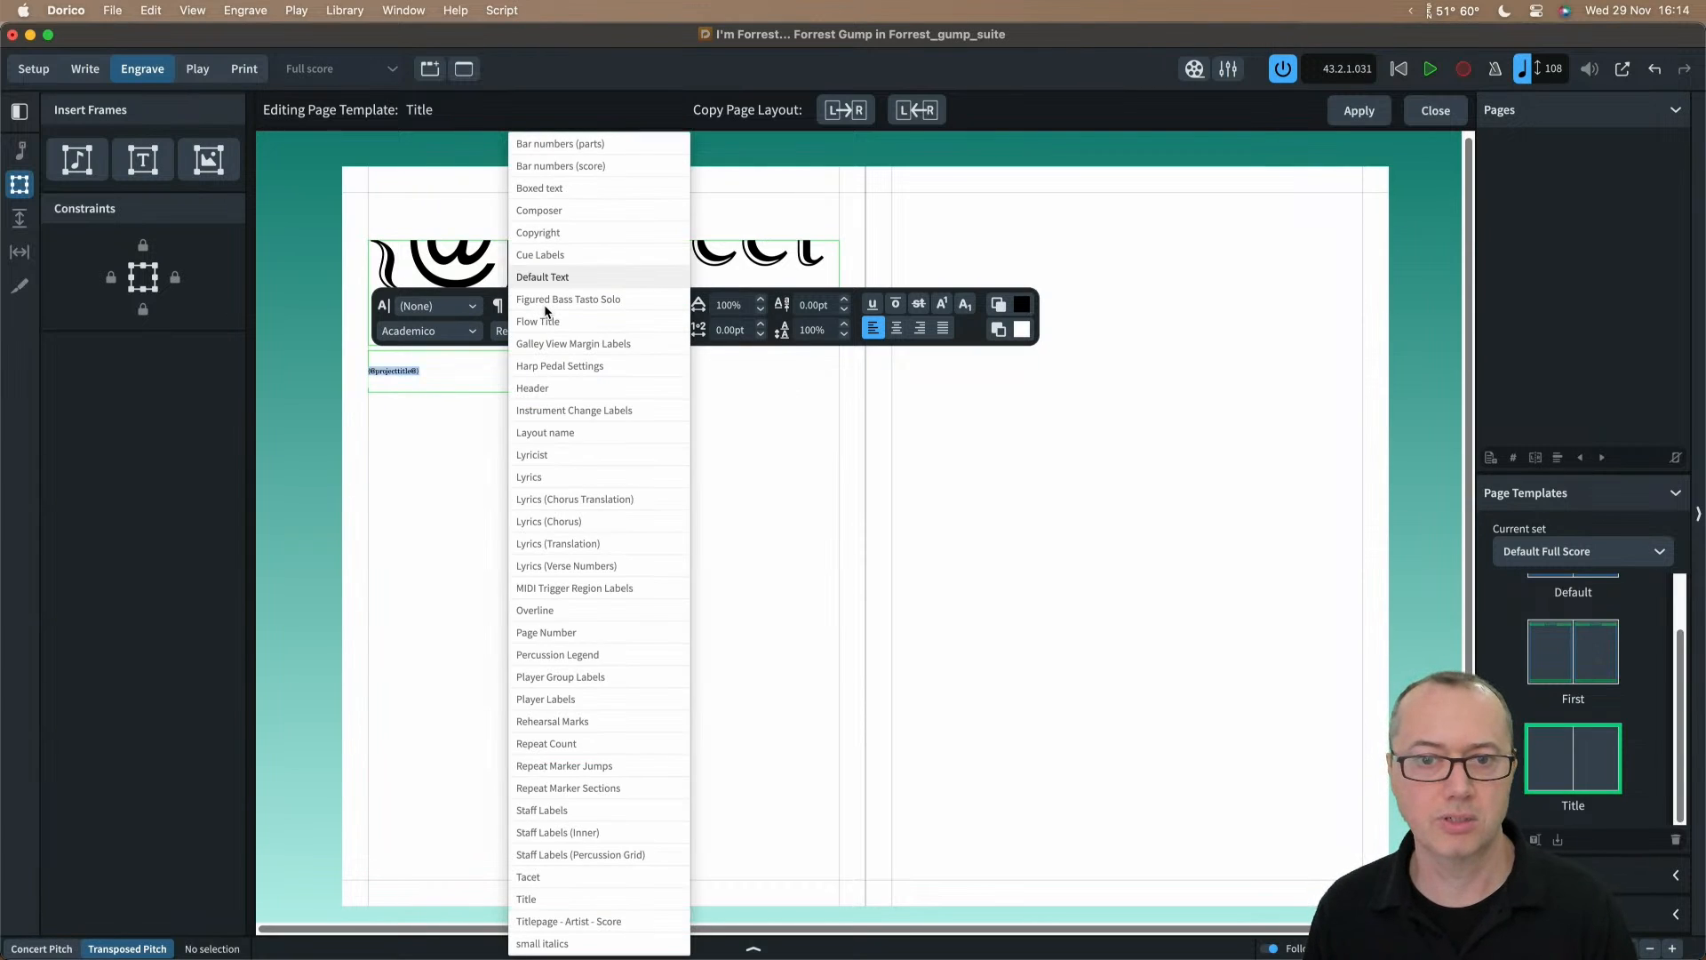
click(583, 896)
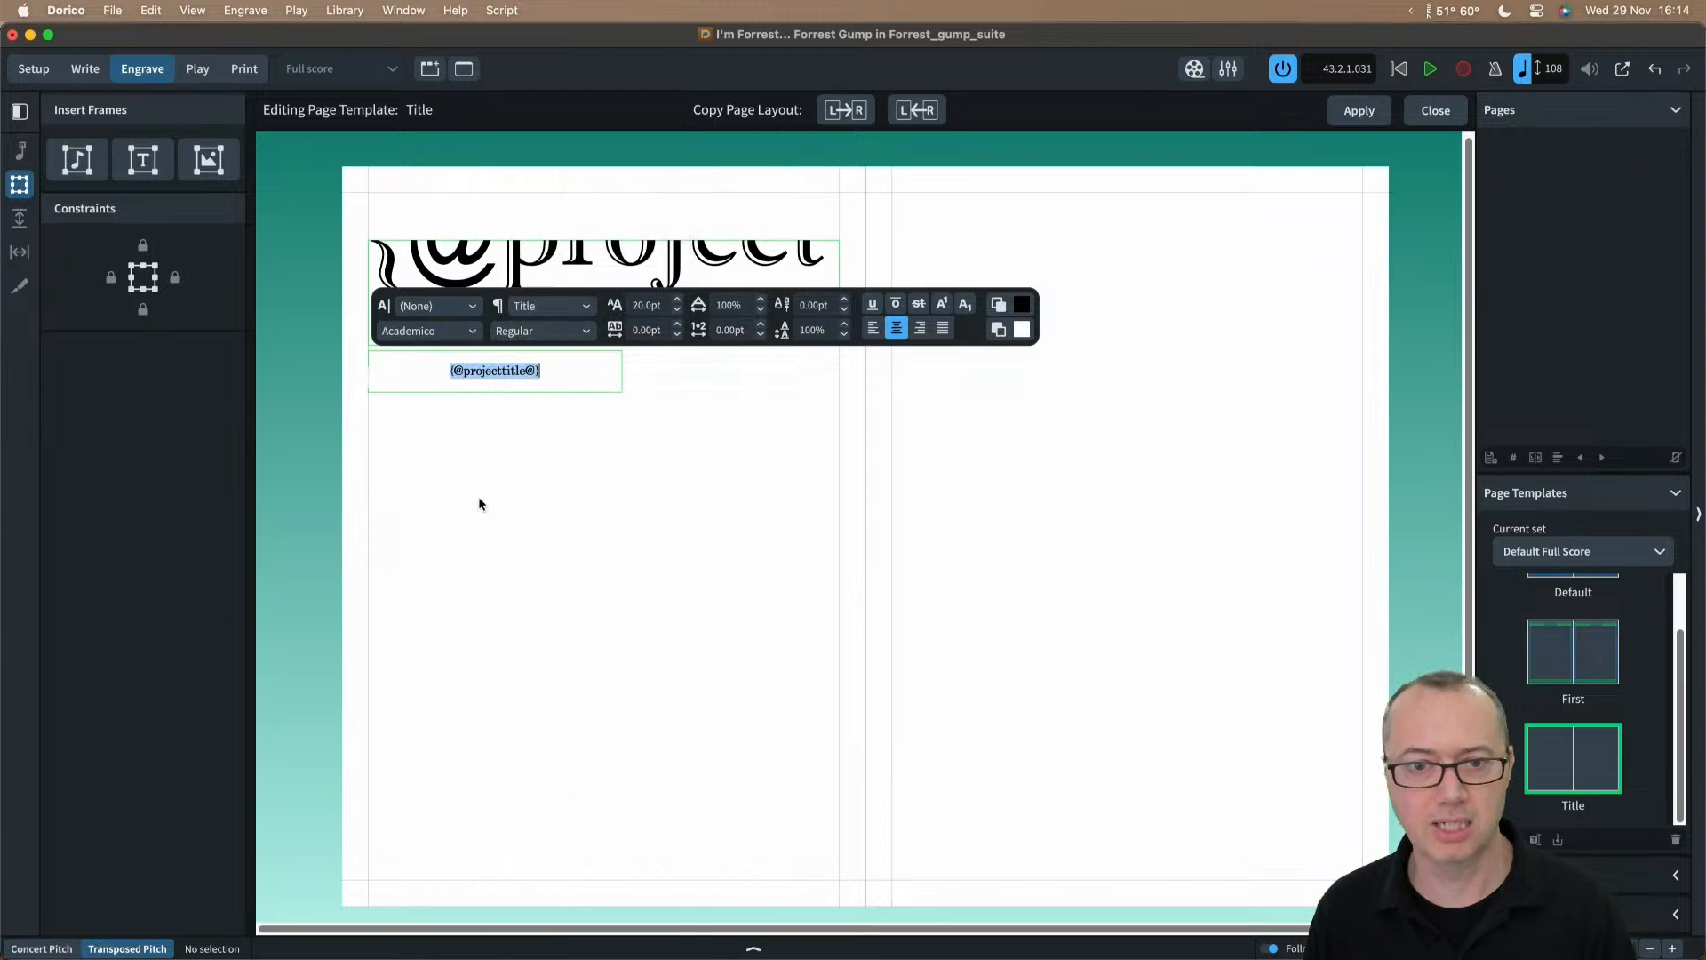
click(873, 328)
key(Escape)
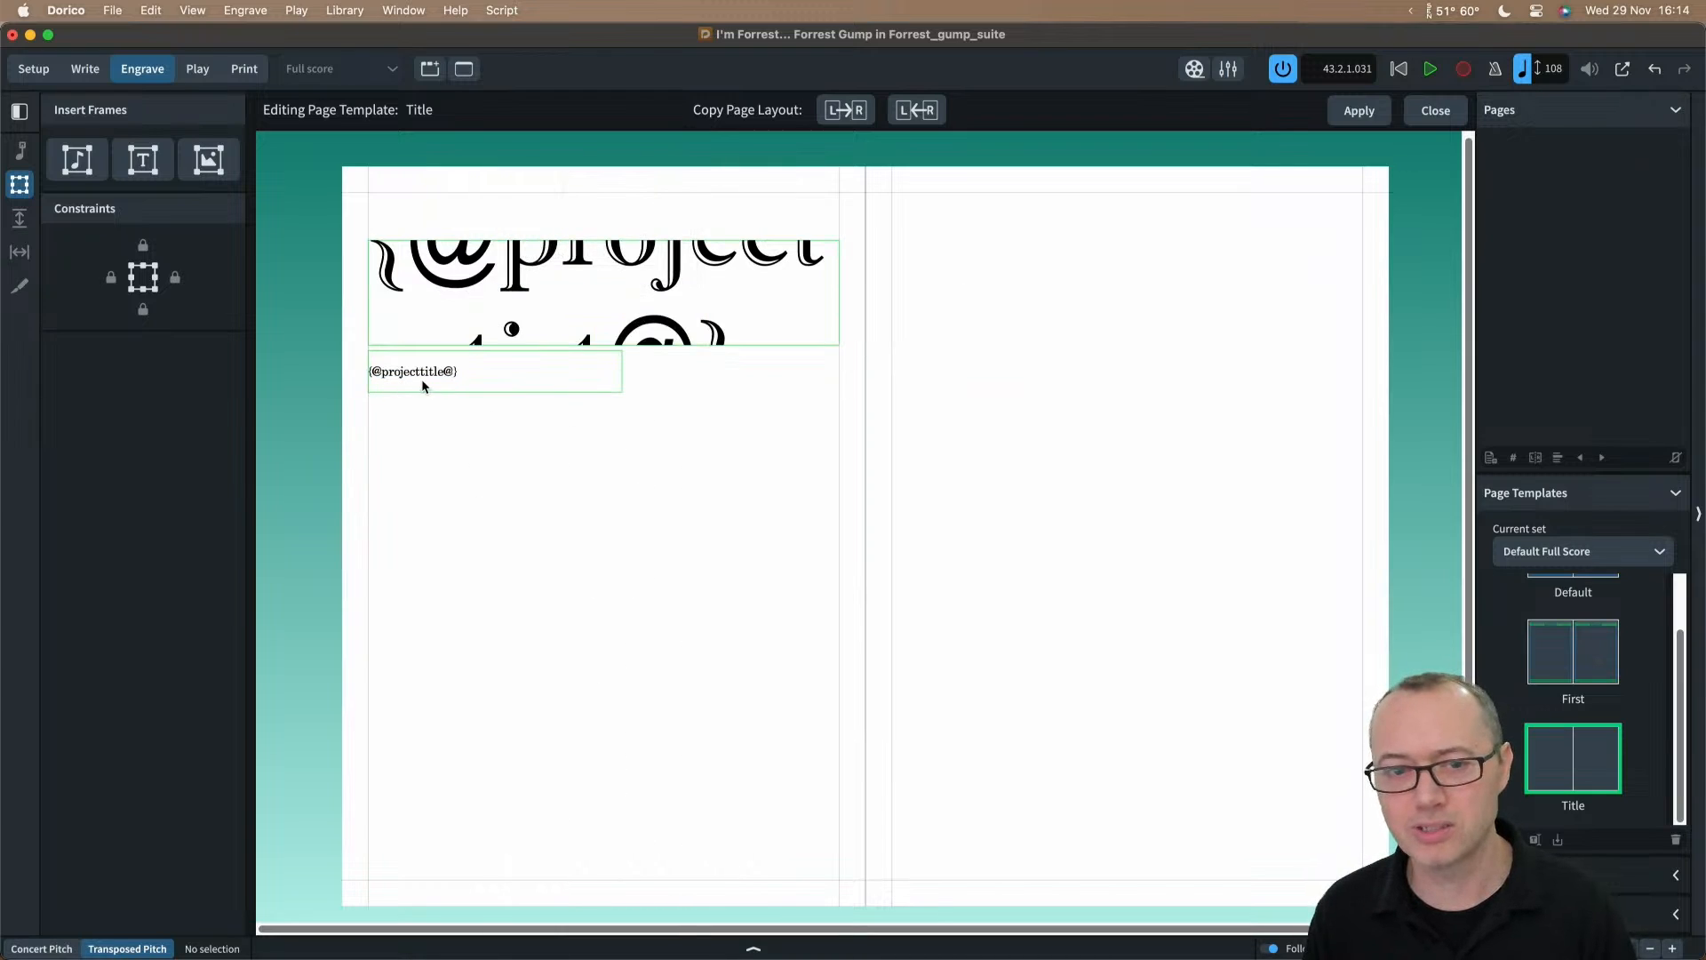
Step: Draw a text frame directly below the project title frame, matching its width, and insert the project info token for Dedication
click(142, 160)
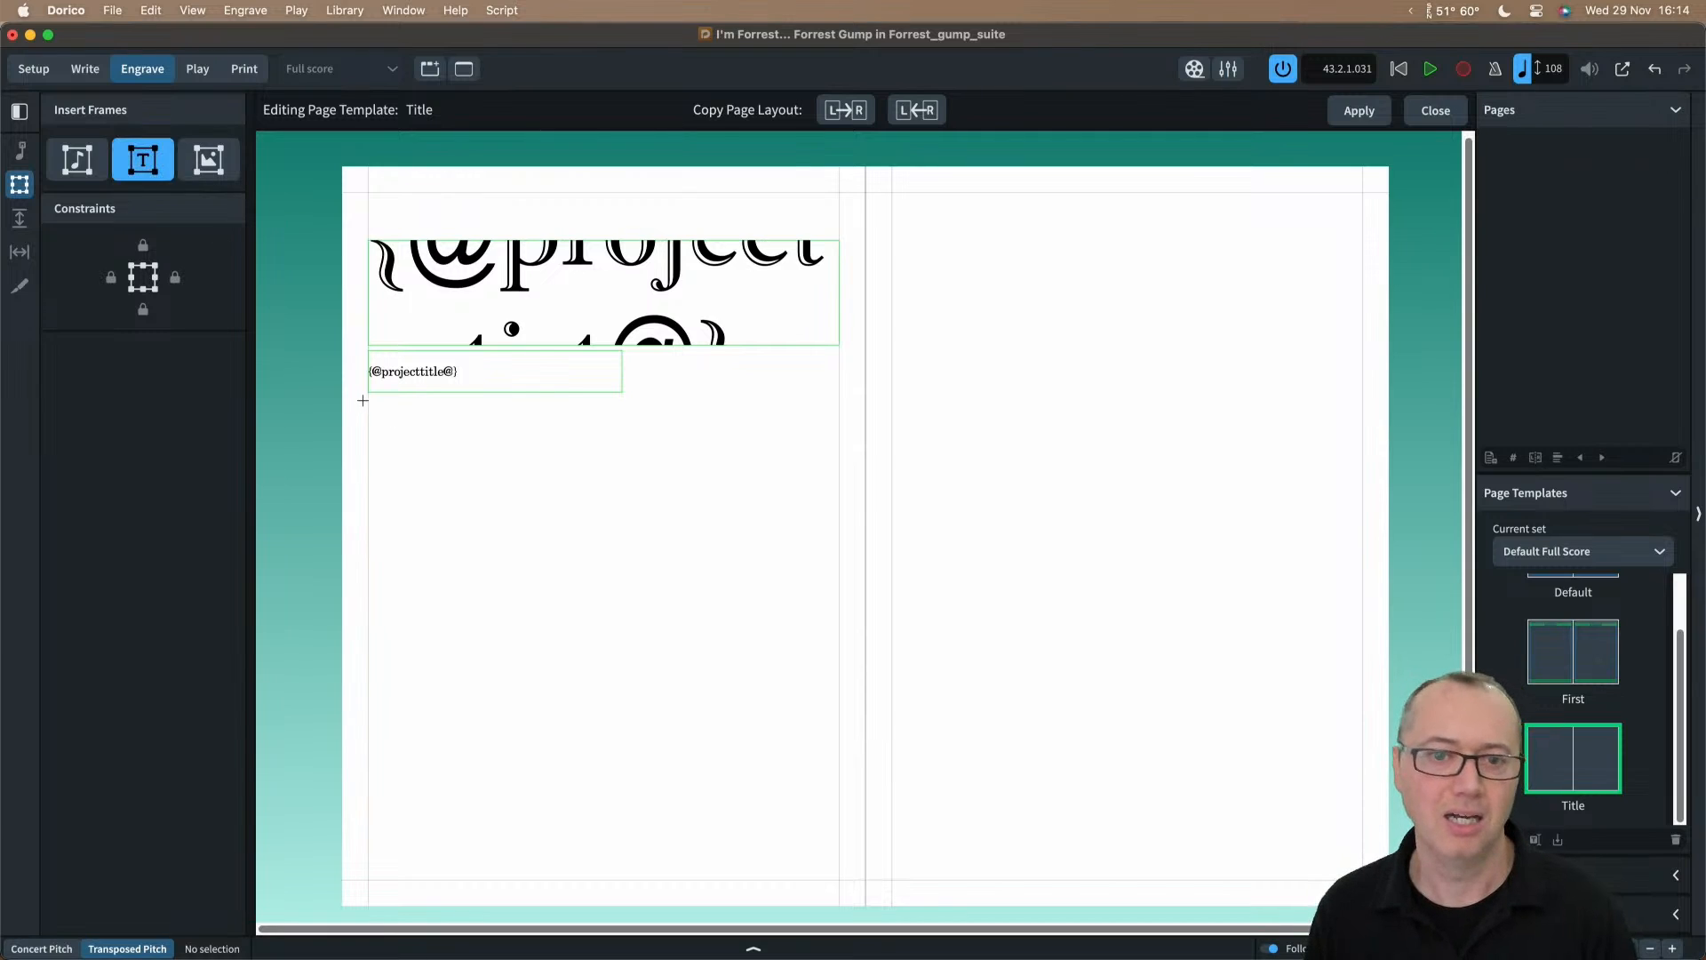
drag(369, 395, 621, 432)
double_click(424, 410)
right_click(424, 411)
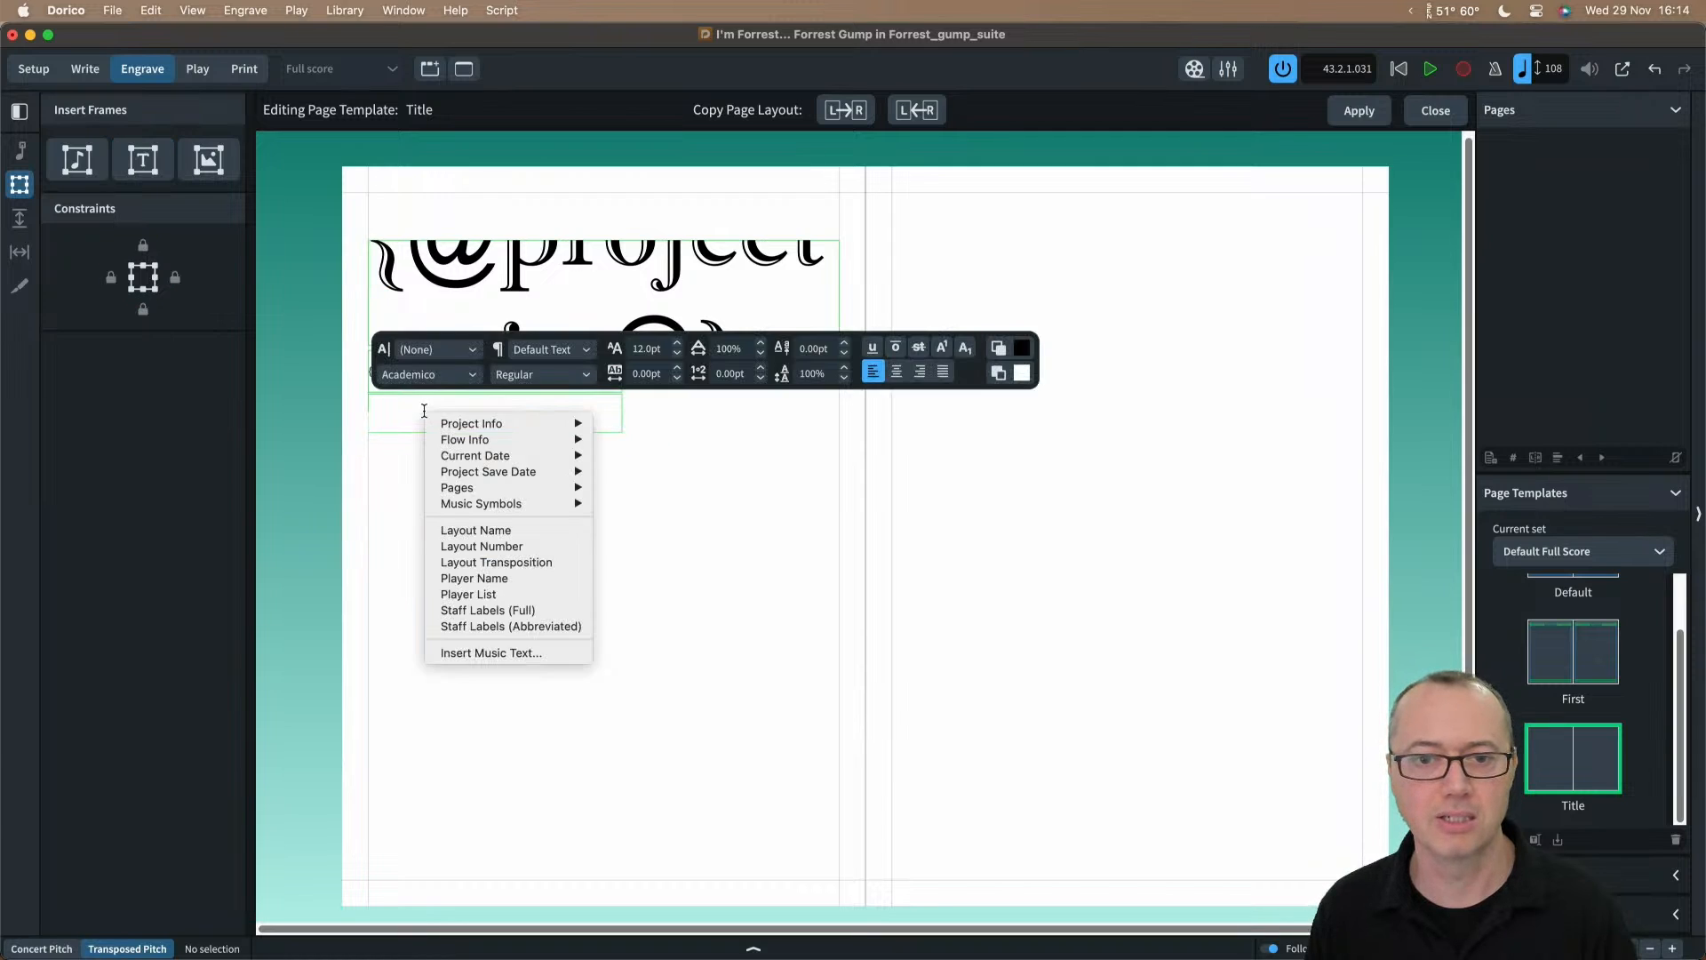
mouse_move(478, 422)
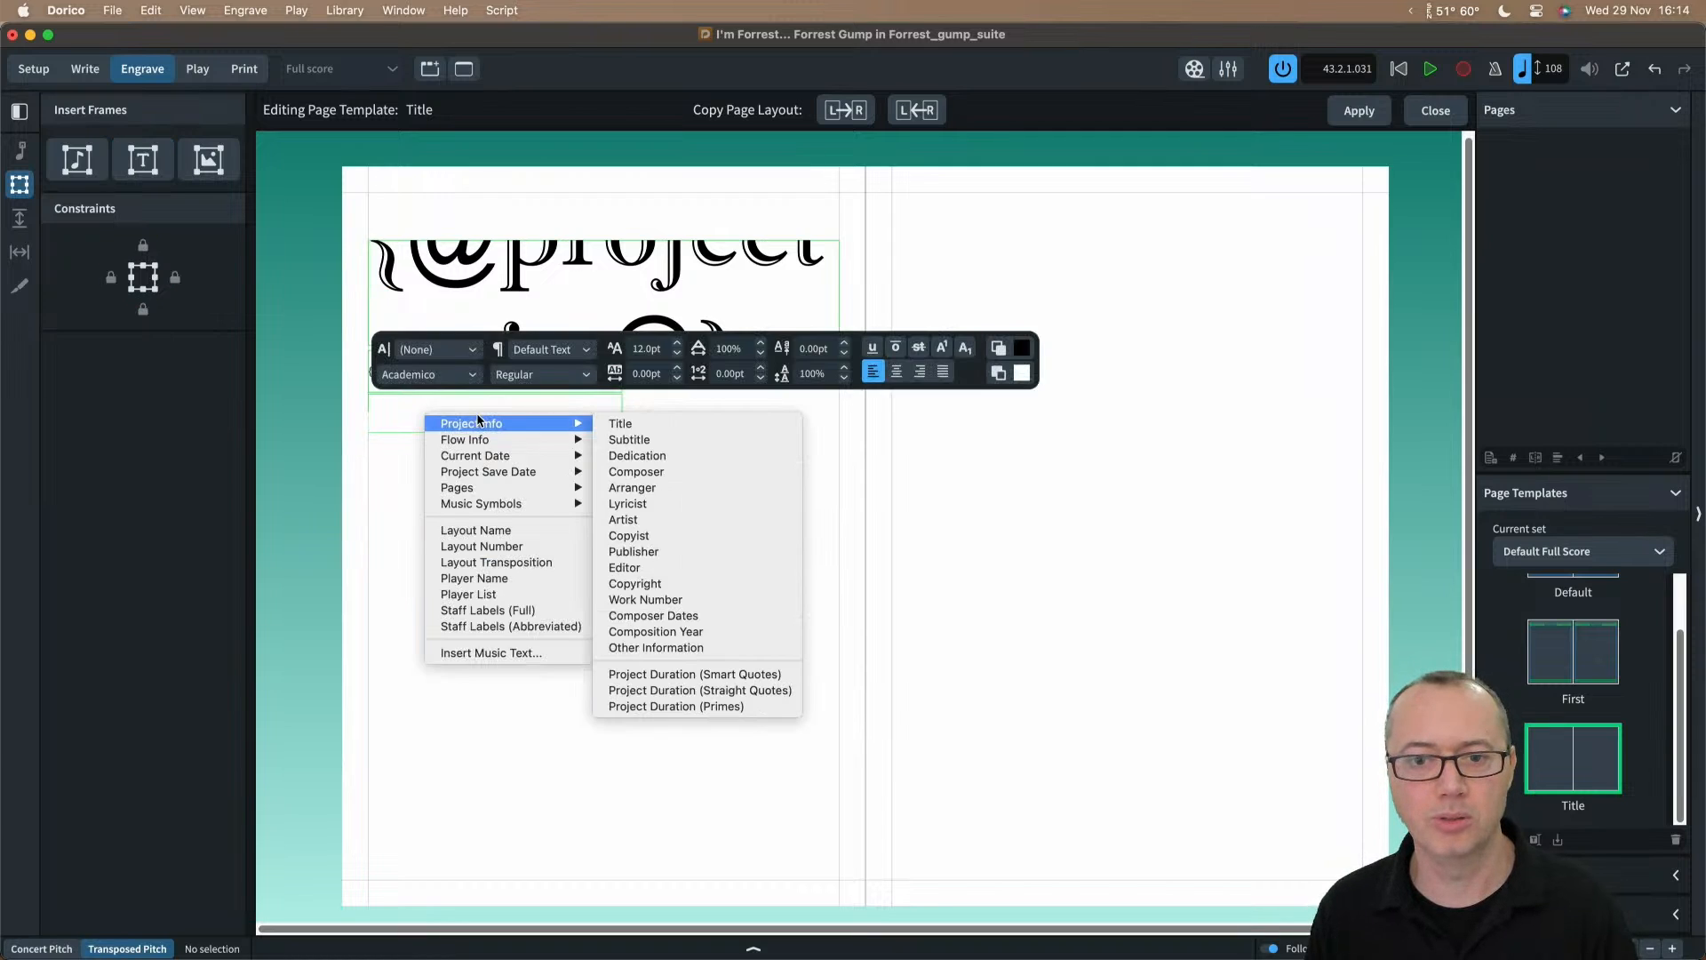
mouse_move(582, 437)
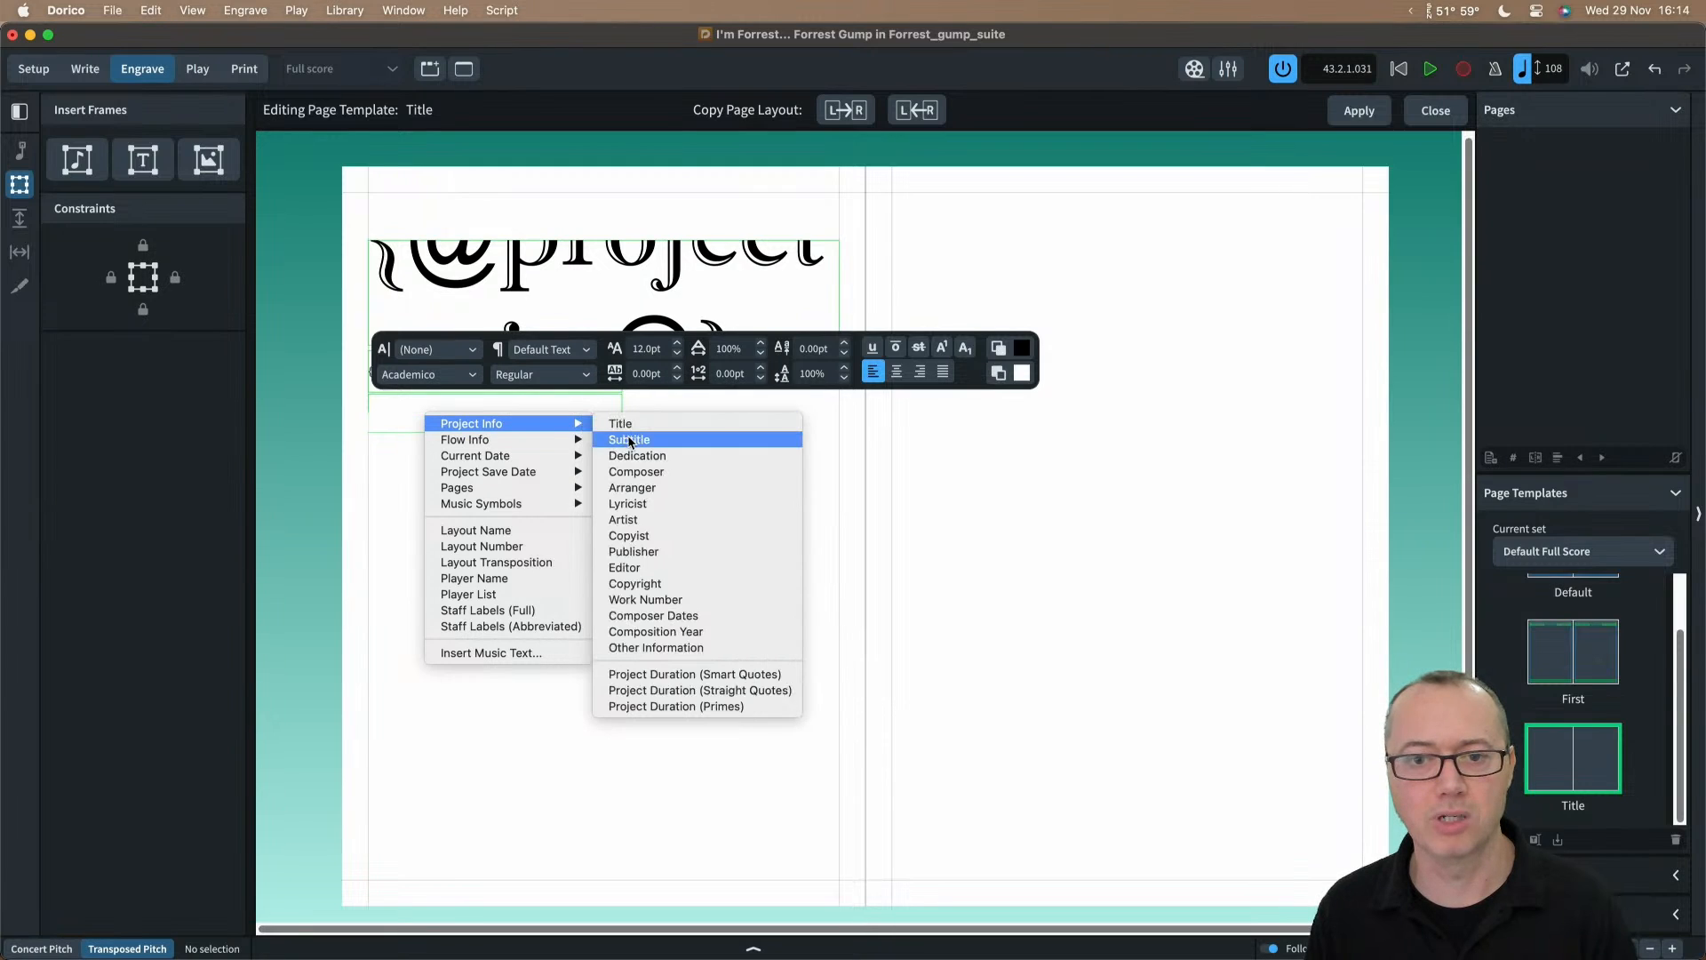
click(627, 471)
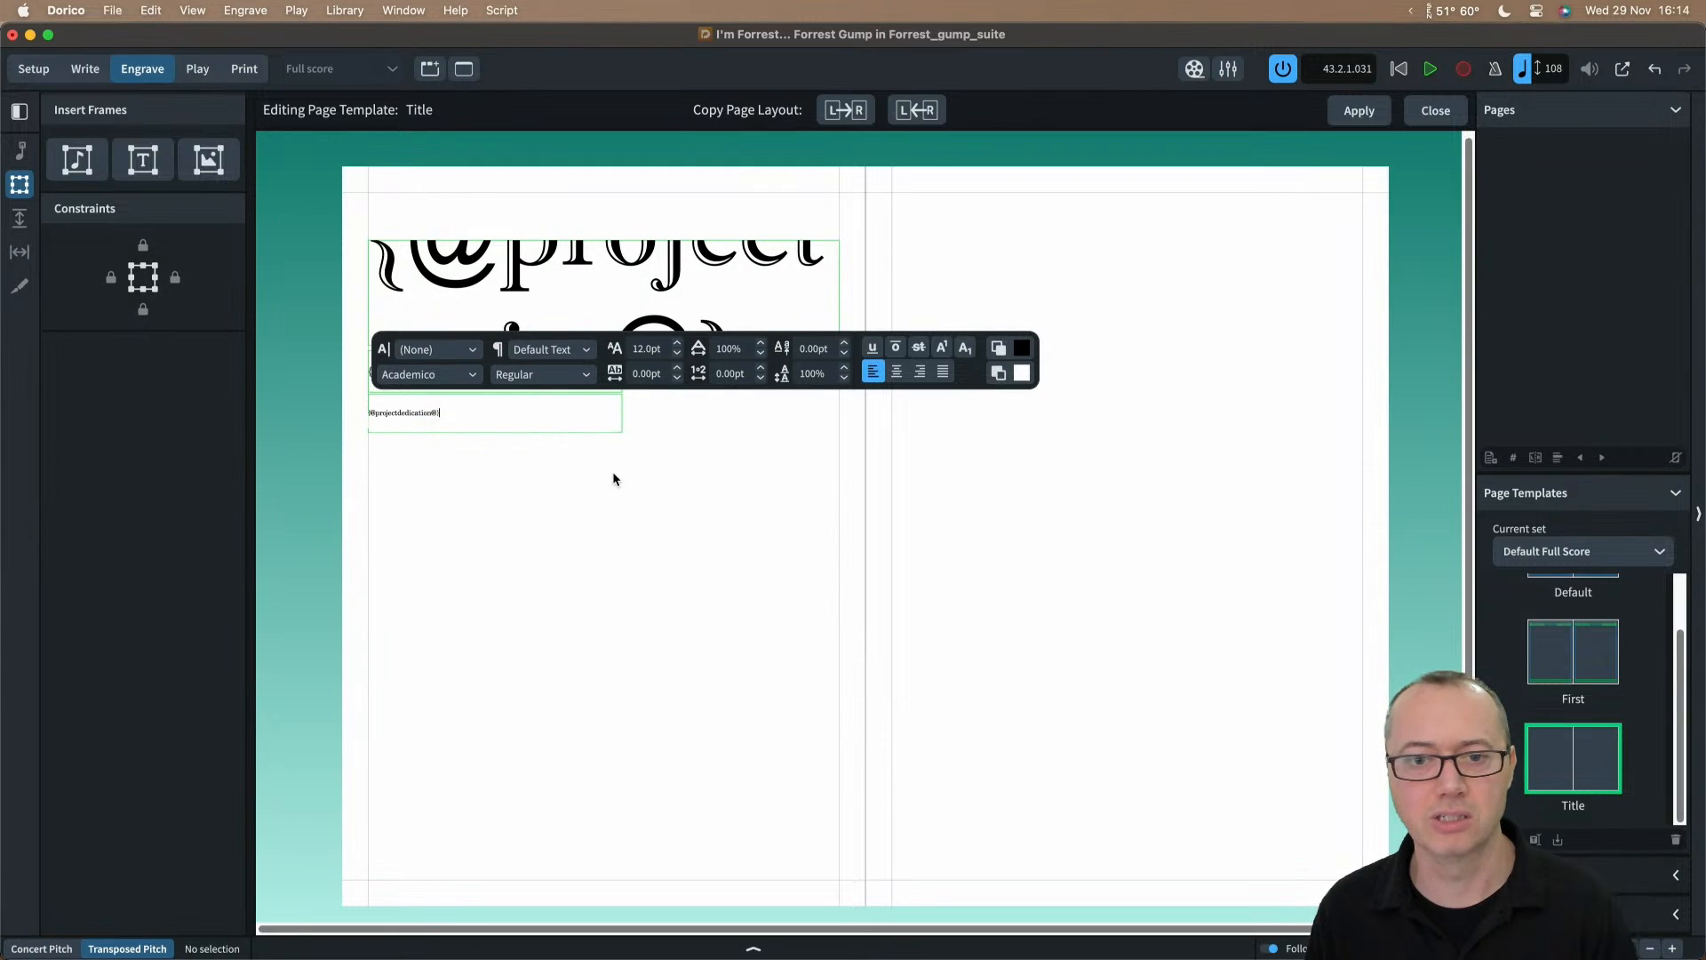
click(448, 478)
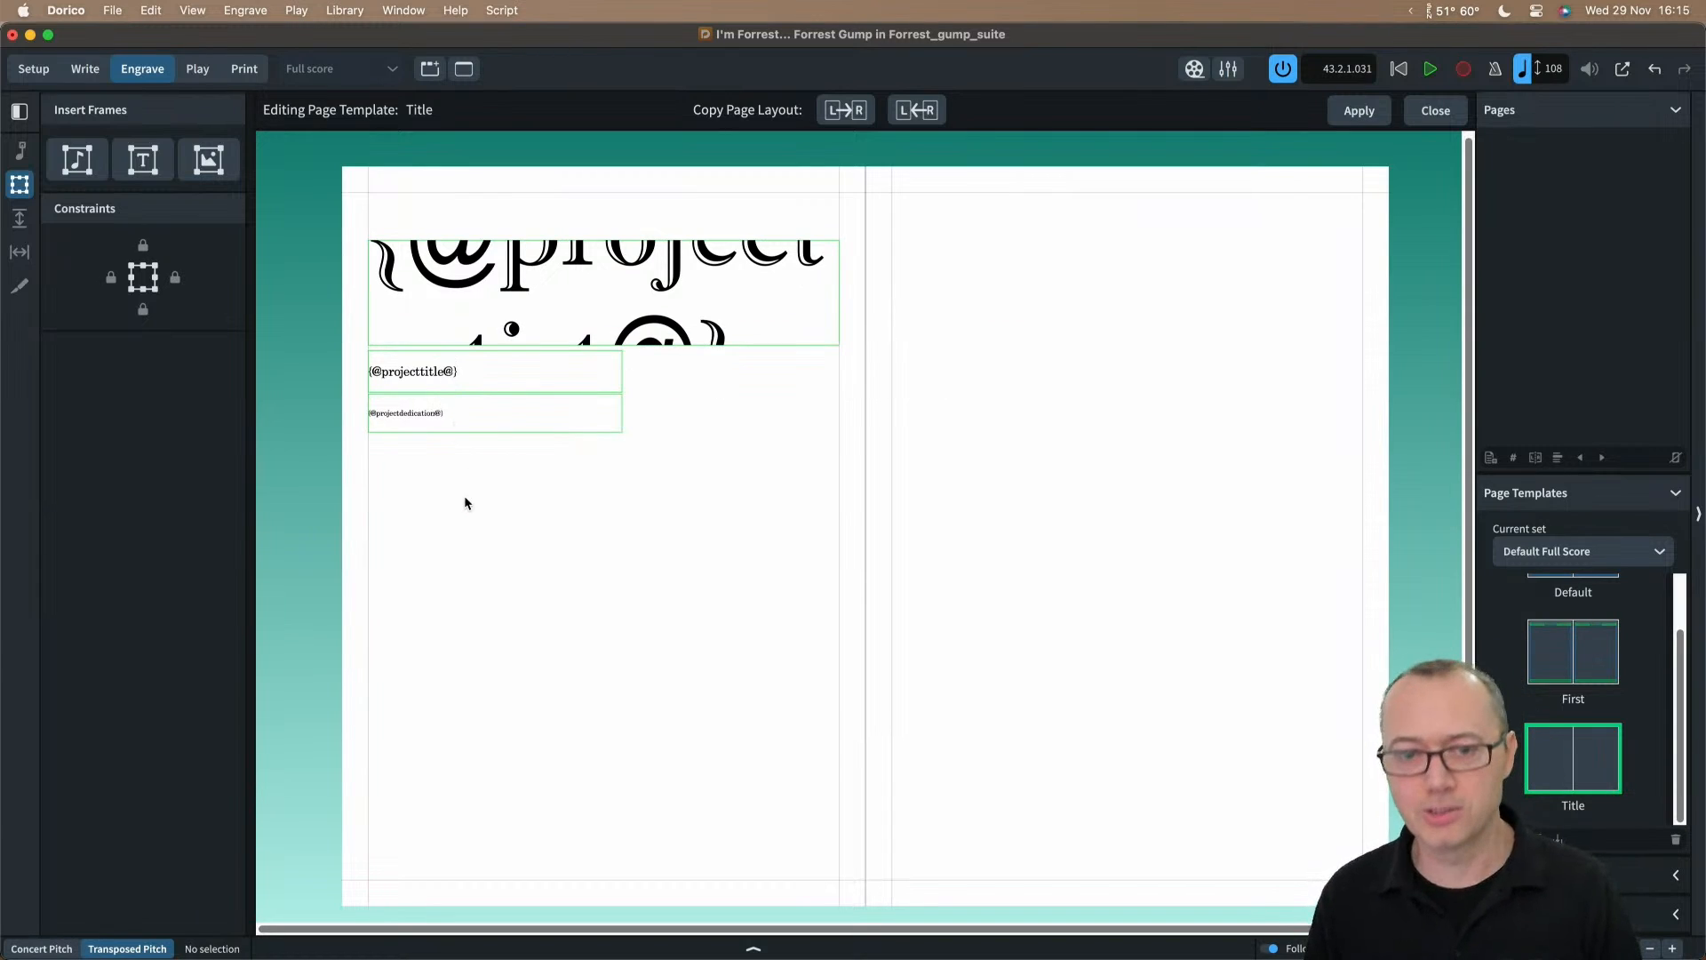
Step: Draw a shallow text frame between the side margins at the foot of the left page and insert the centred project Publisher token
click(144, 161)
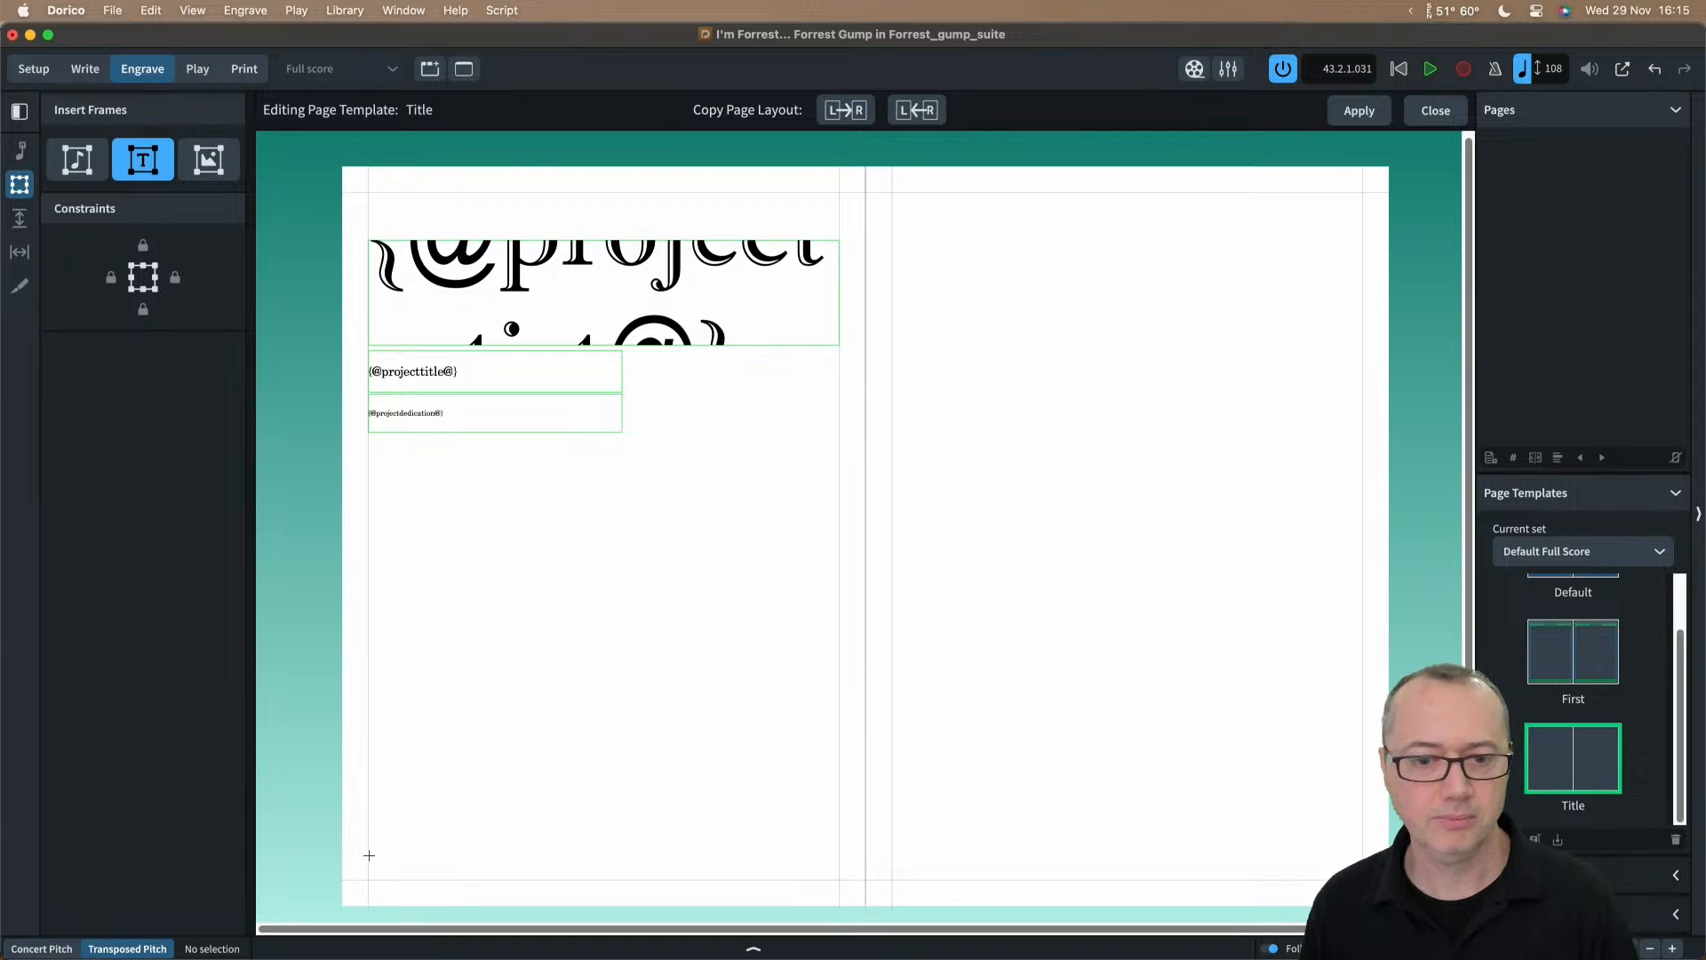
drag(369, 857, 844, 881)
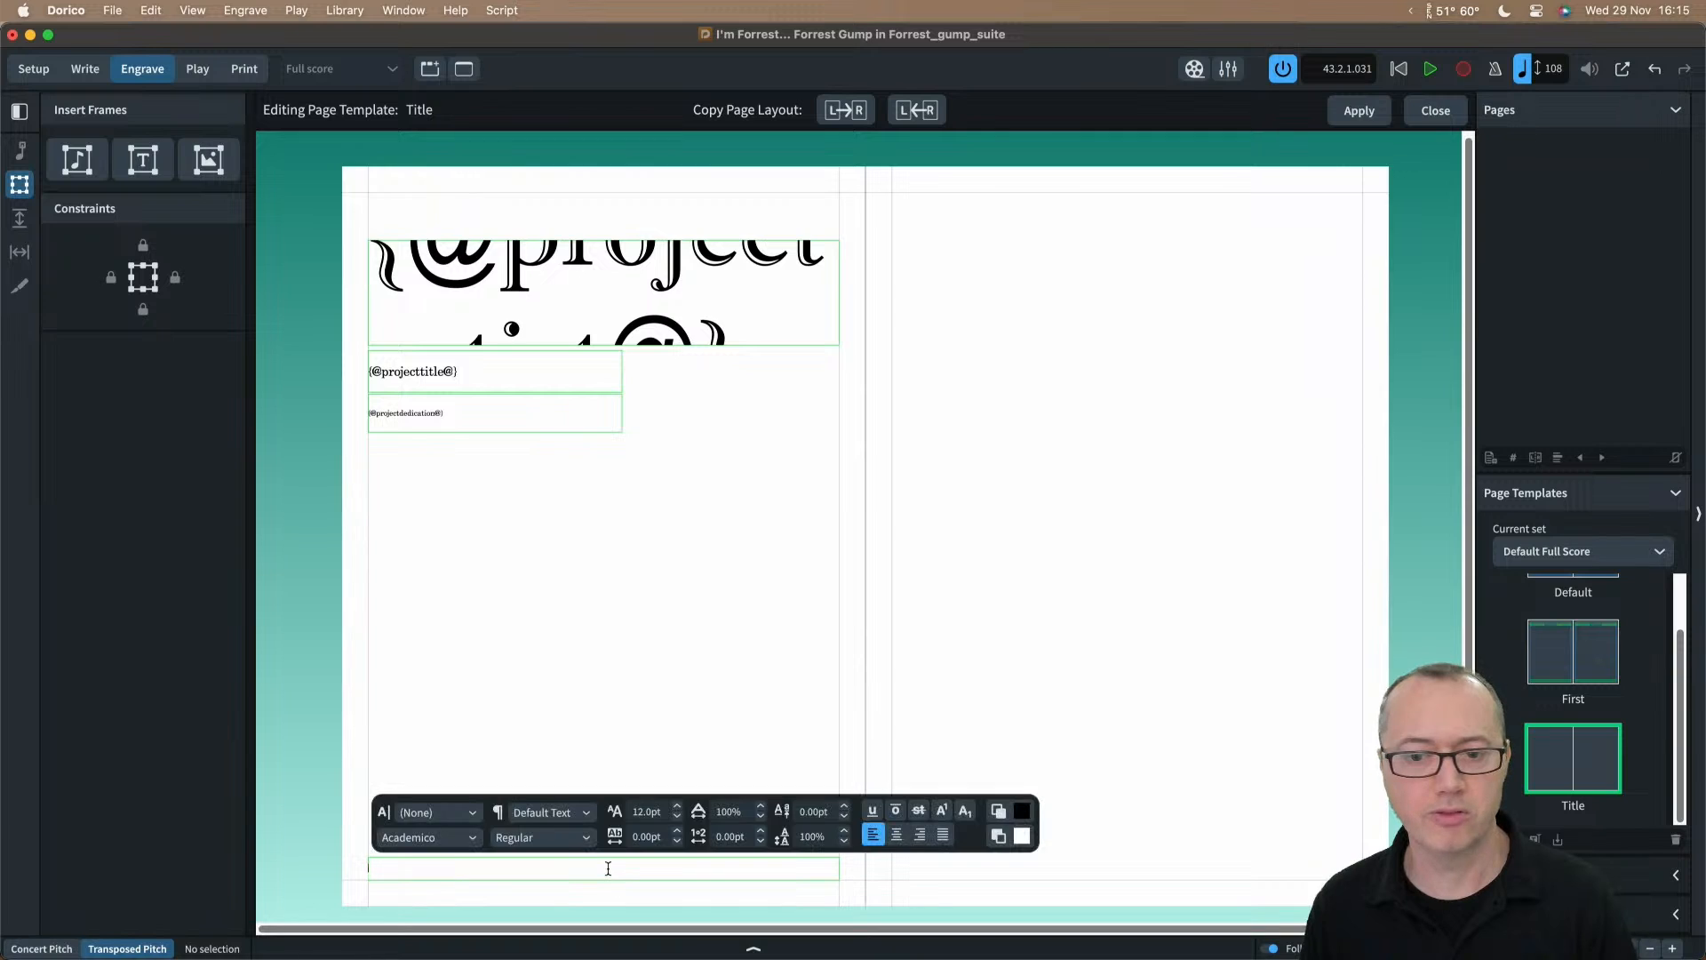
right_click(561, 873)
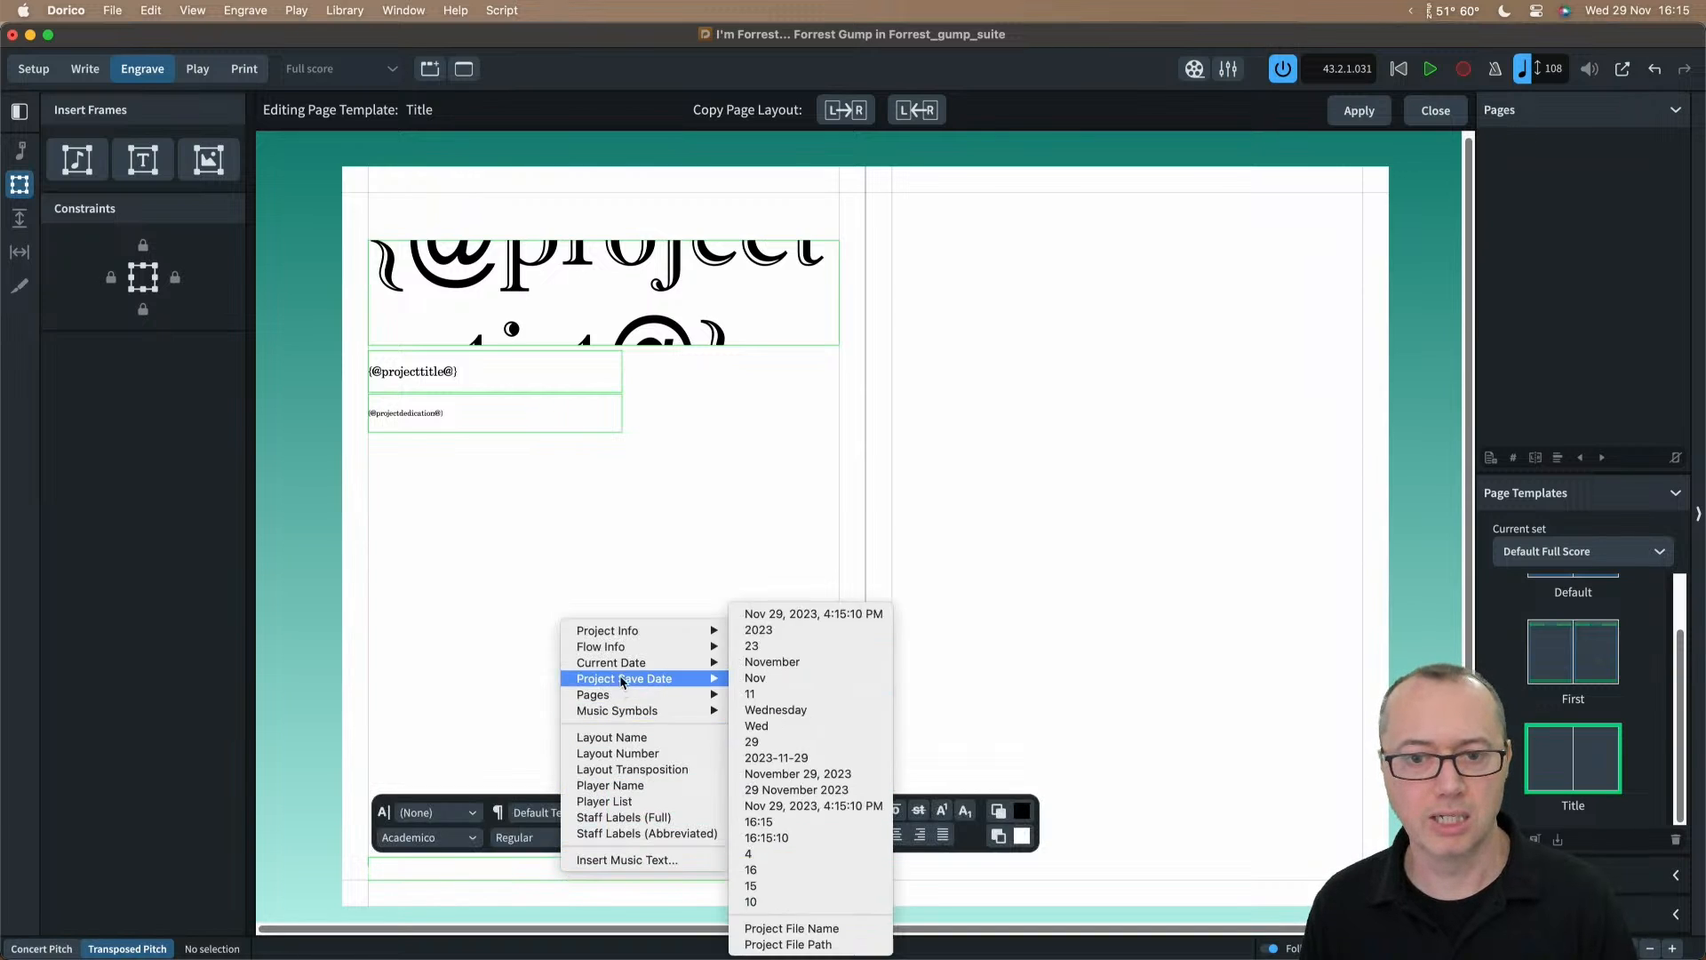
mouse_move(621, 637)
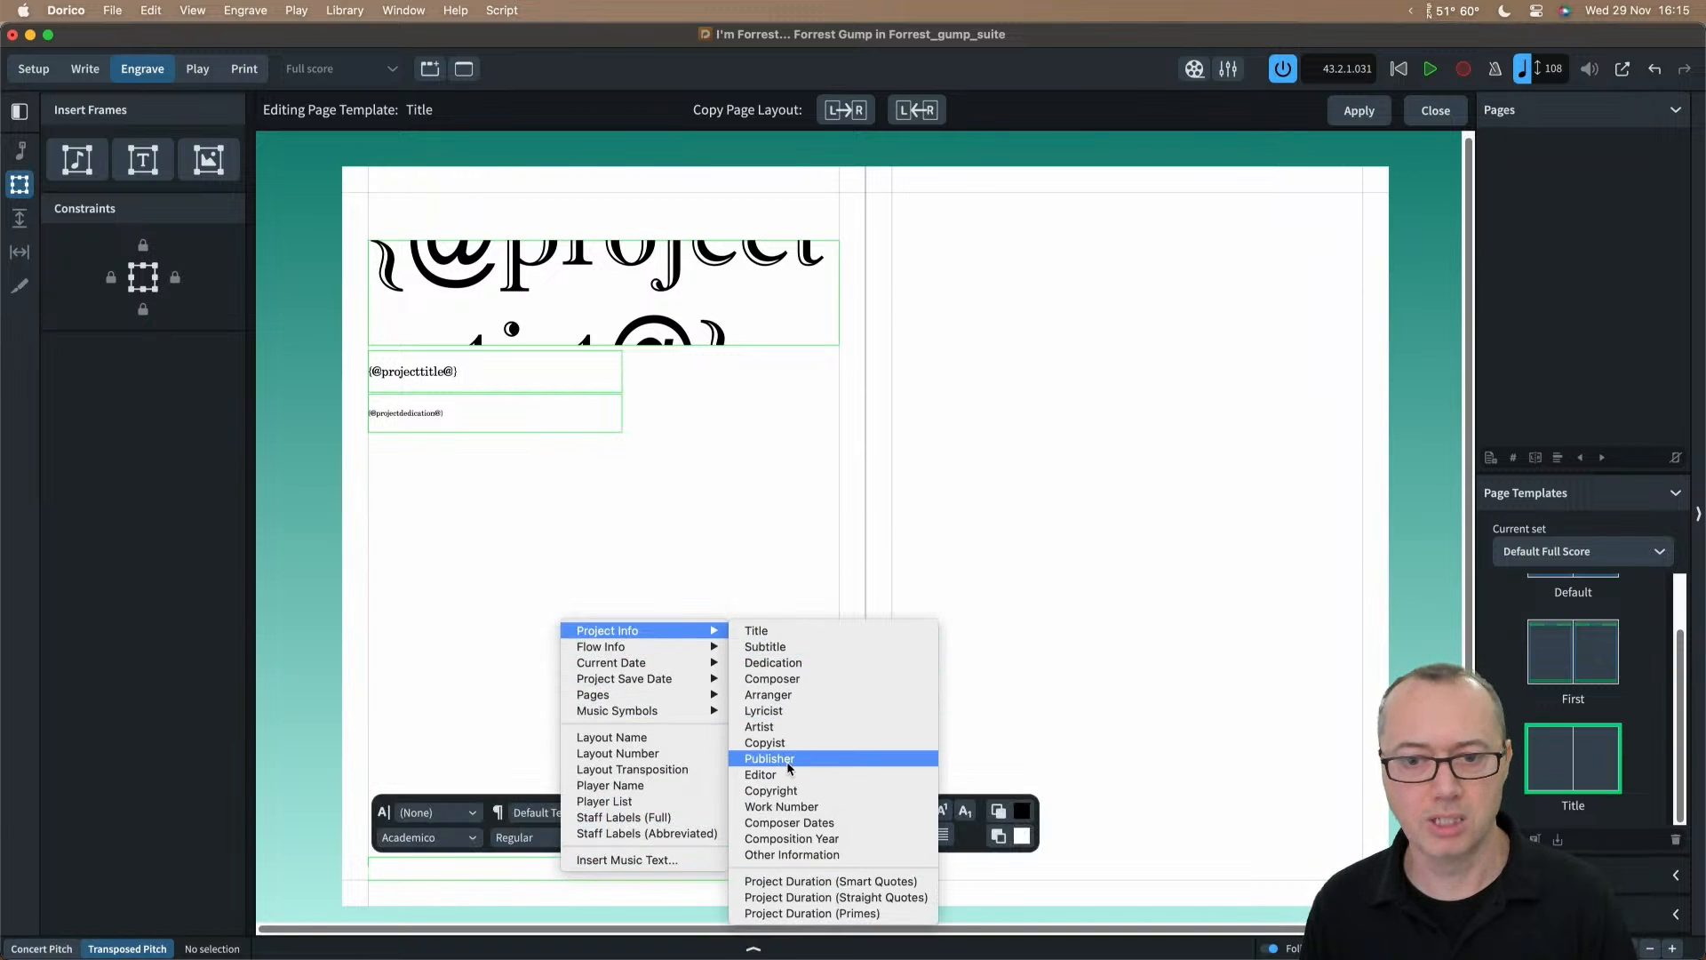
click(770, 759)
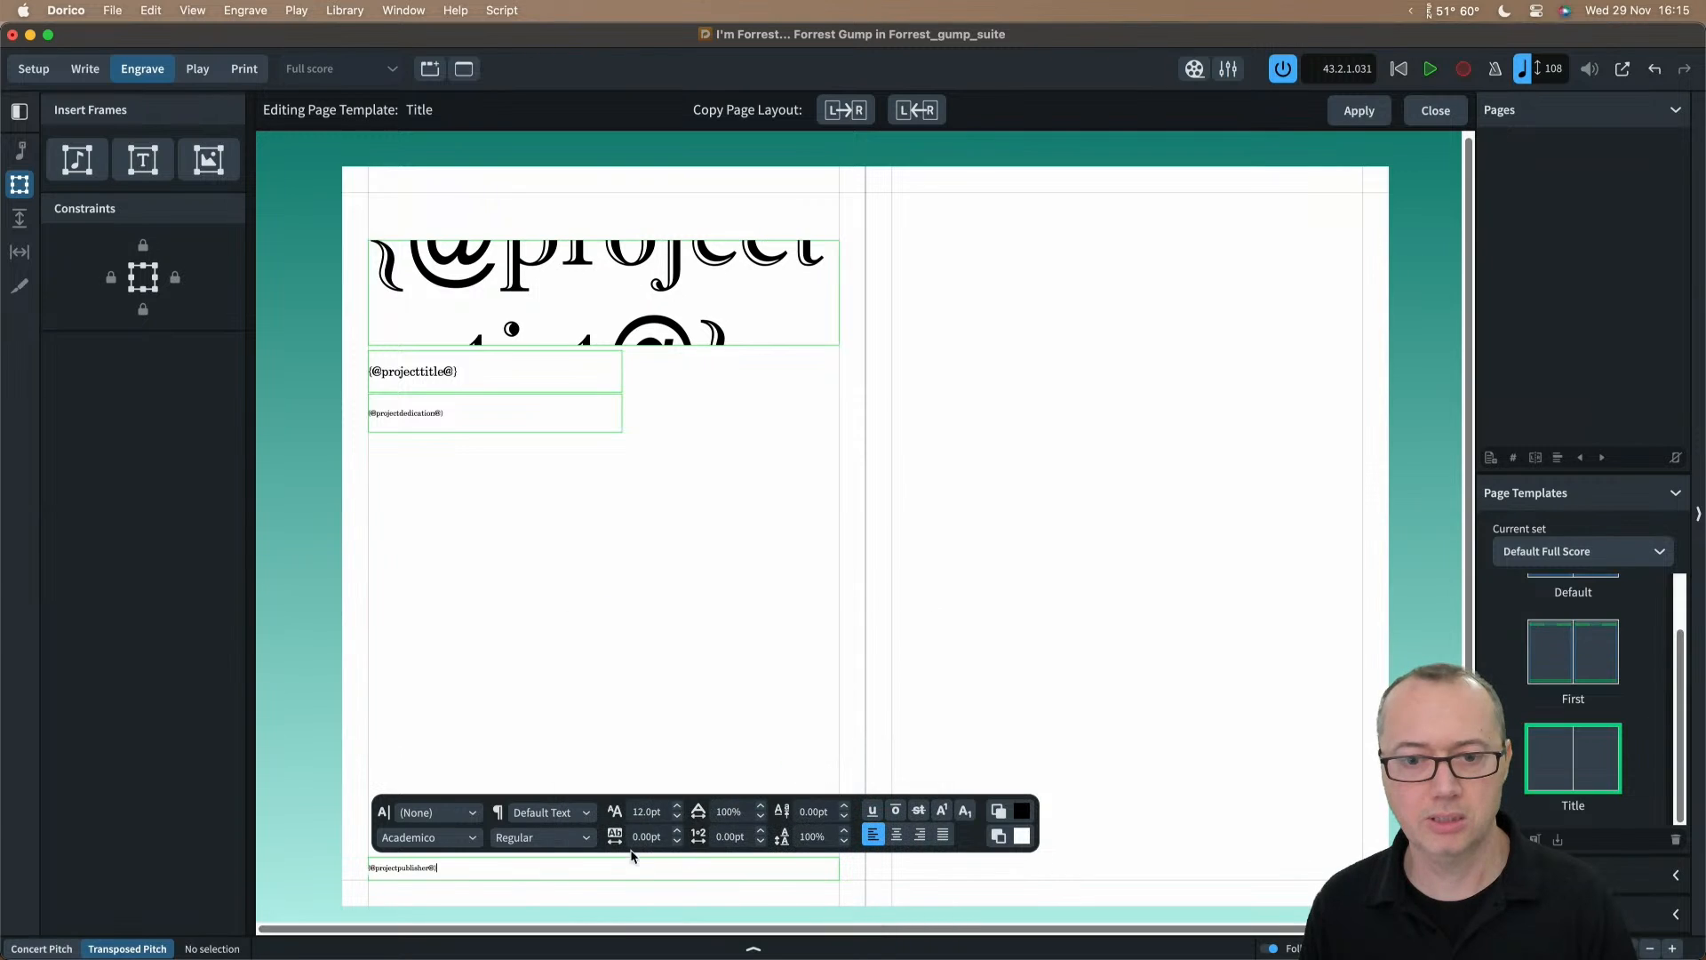
click(898, 836)
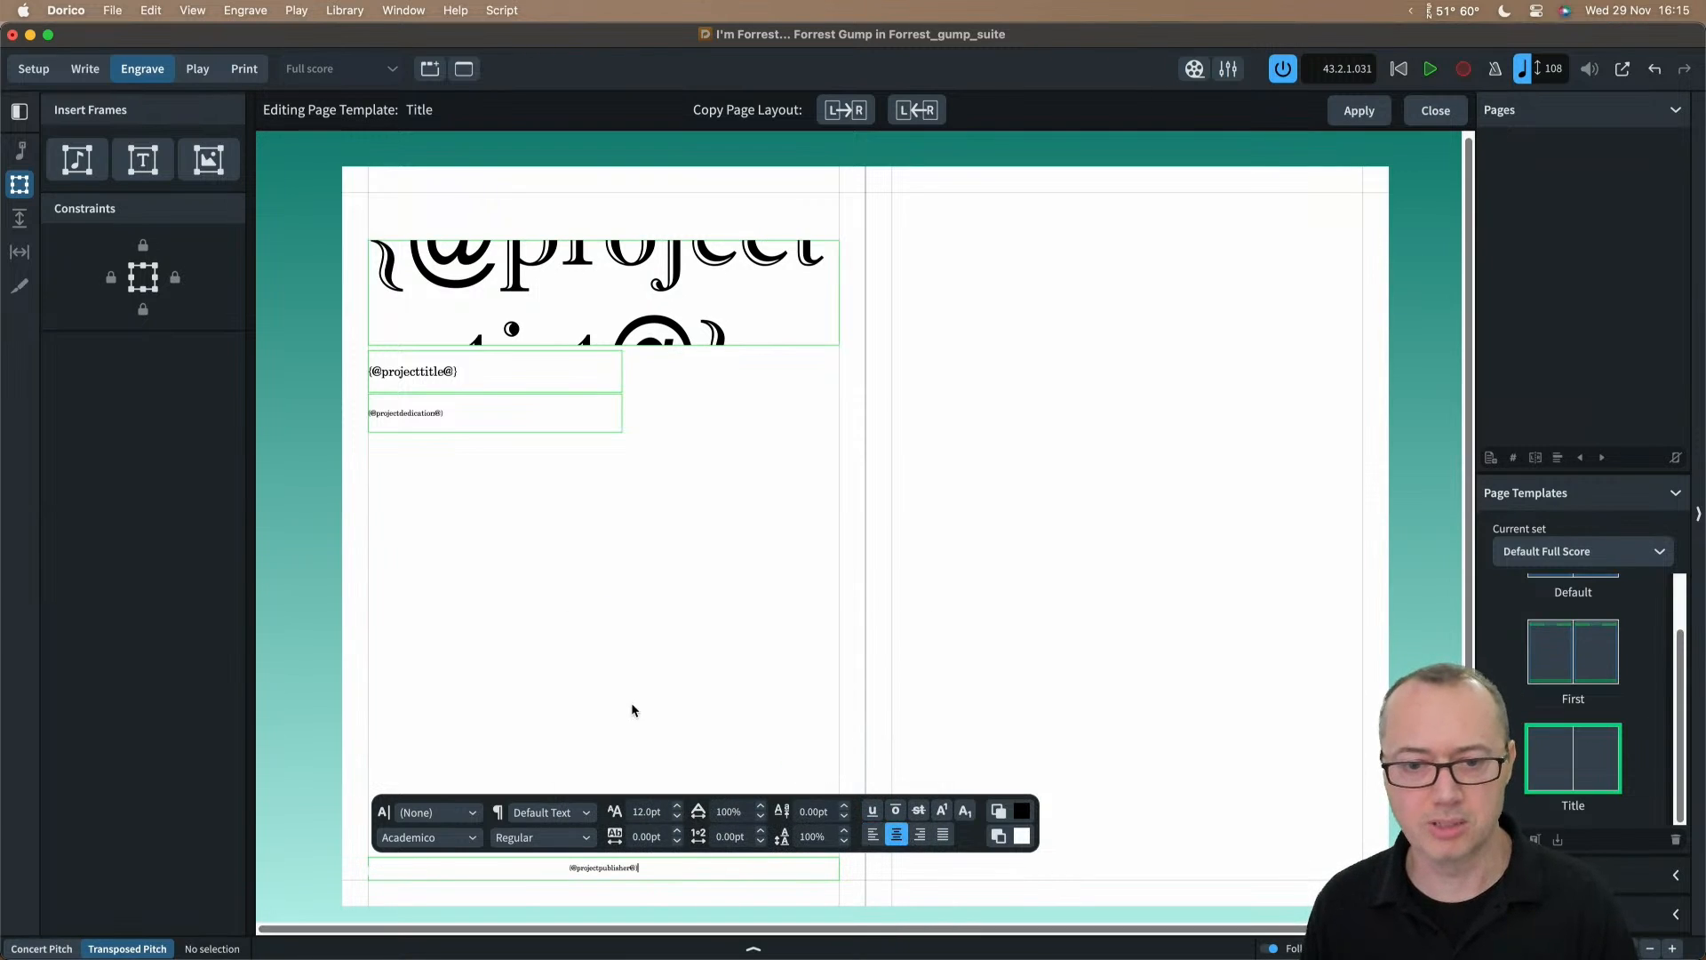
key(Escape)
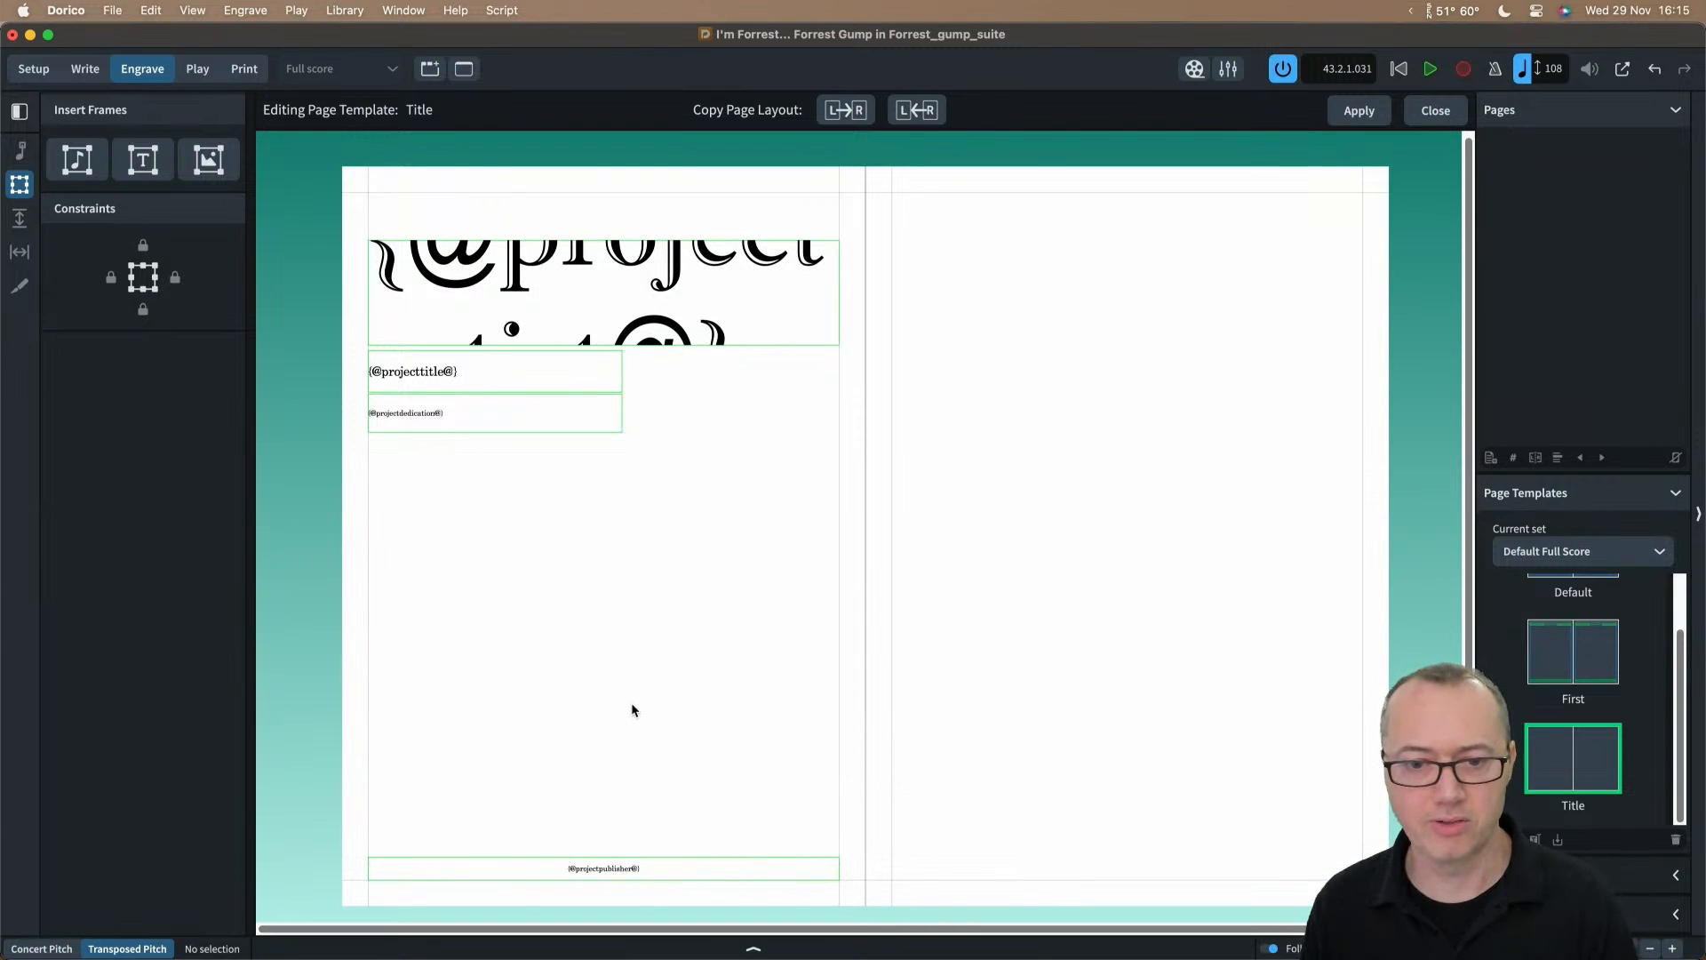
double_click(615, 870)
key(super+a)
click(560, 813)
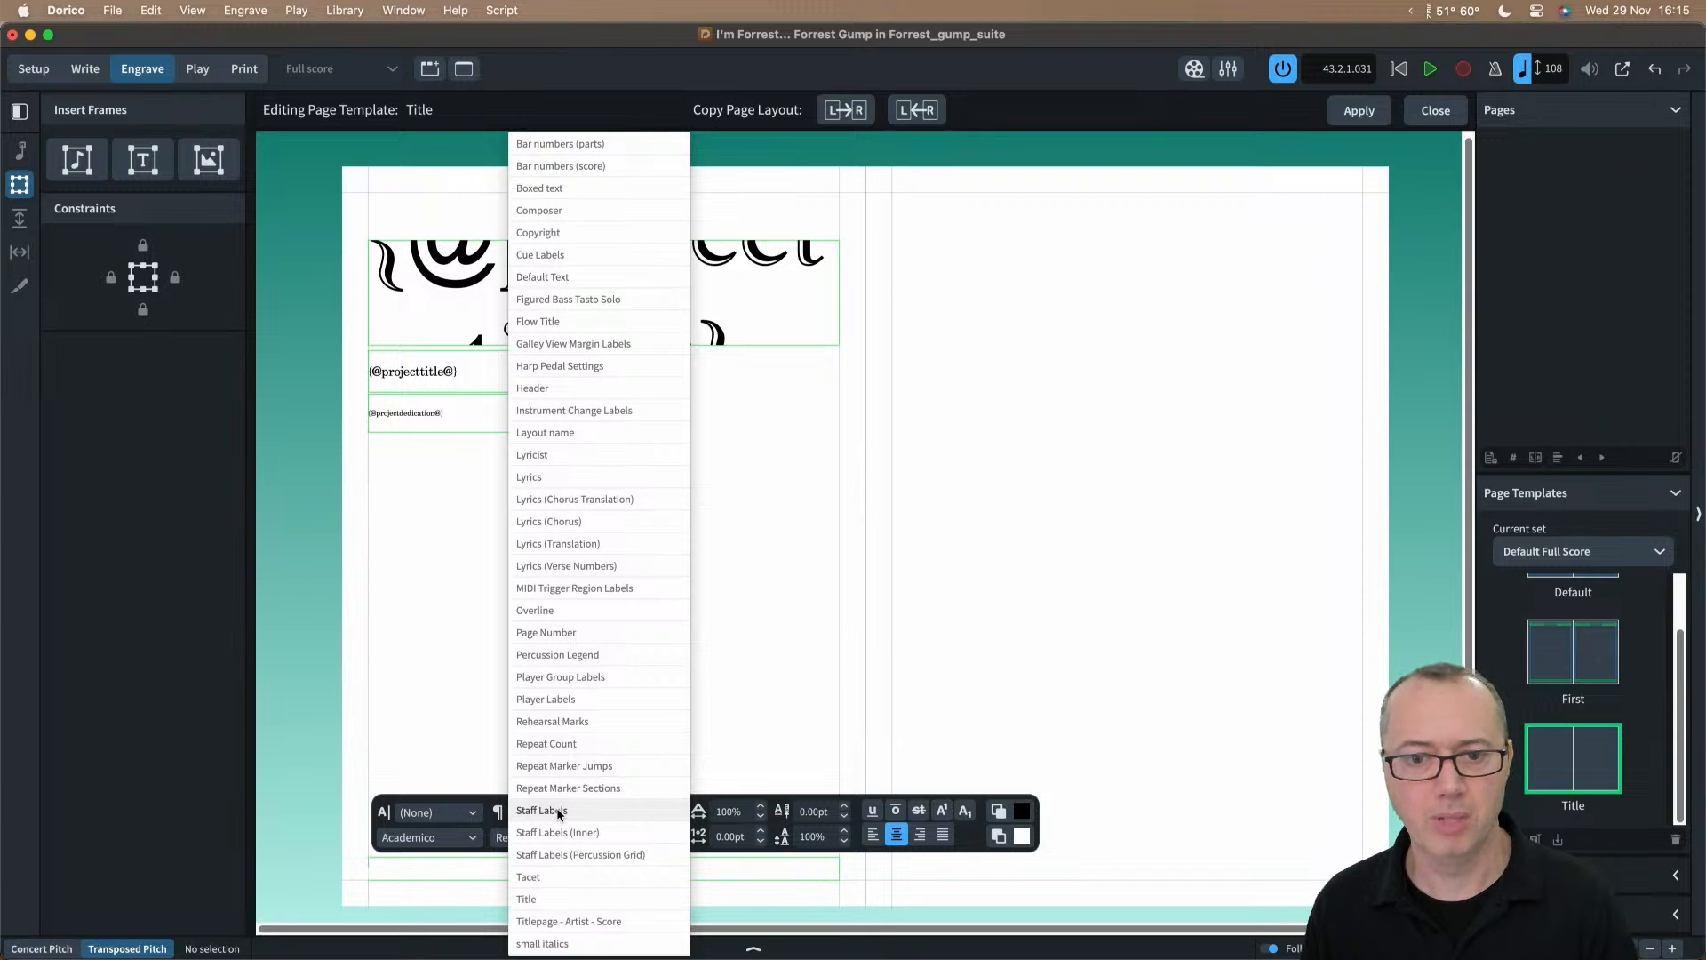
click(777, 674)
click(669, 689)
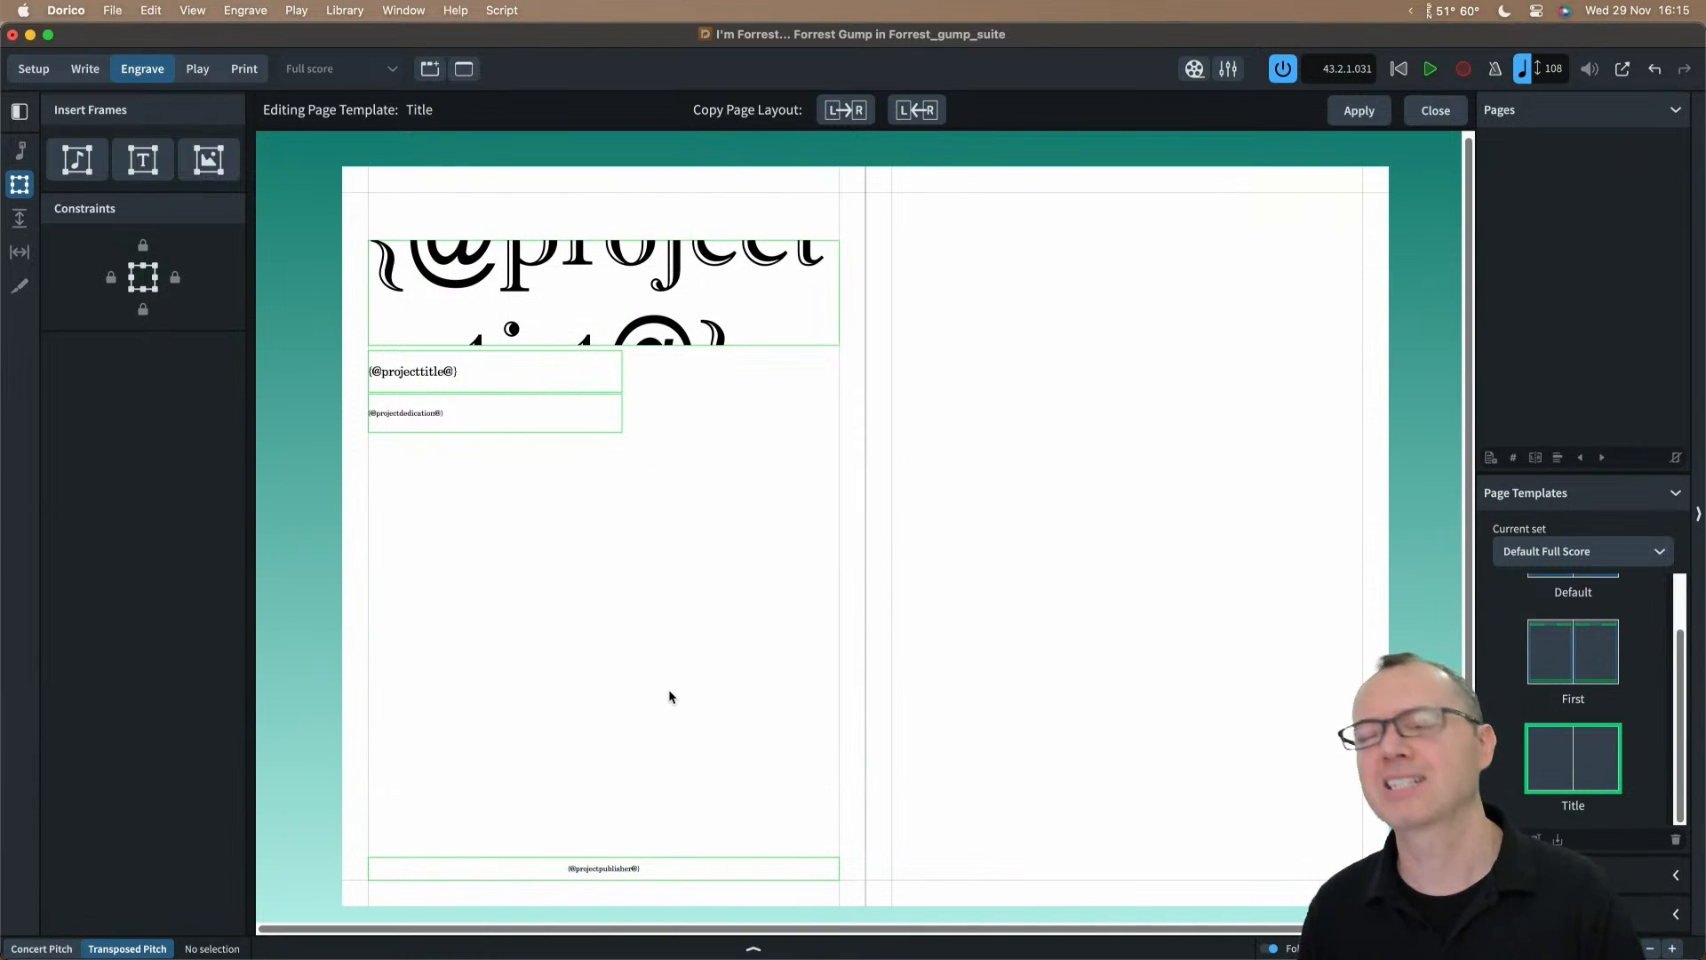
Step: Draw a graphics frame between the side margins just above the publisher frame and load the oval engraving image into it
click(208, 160)
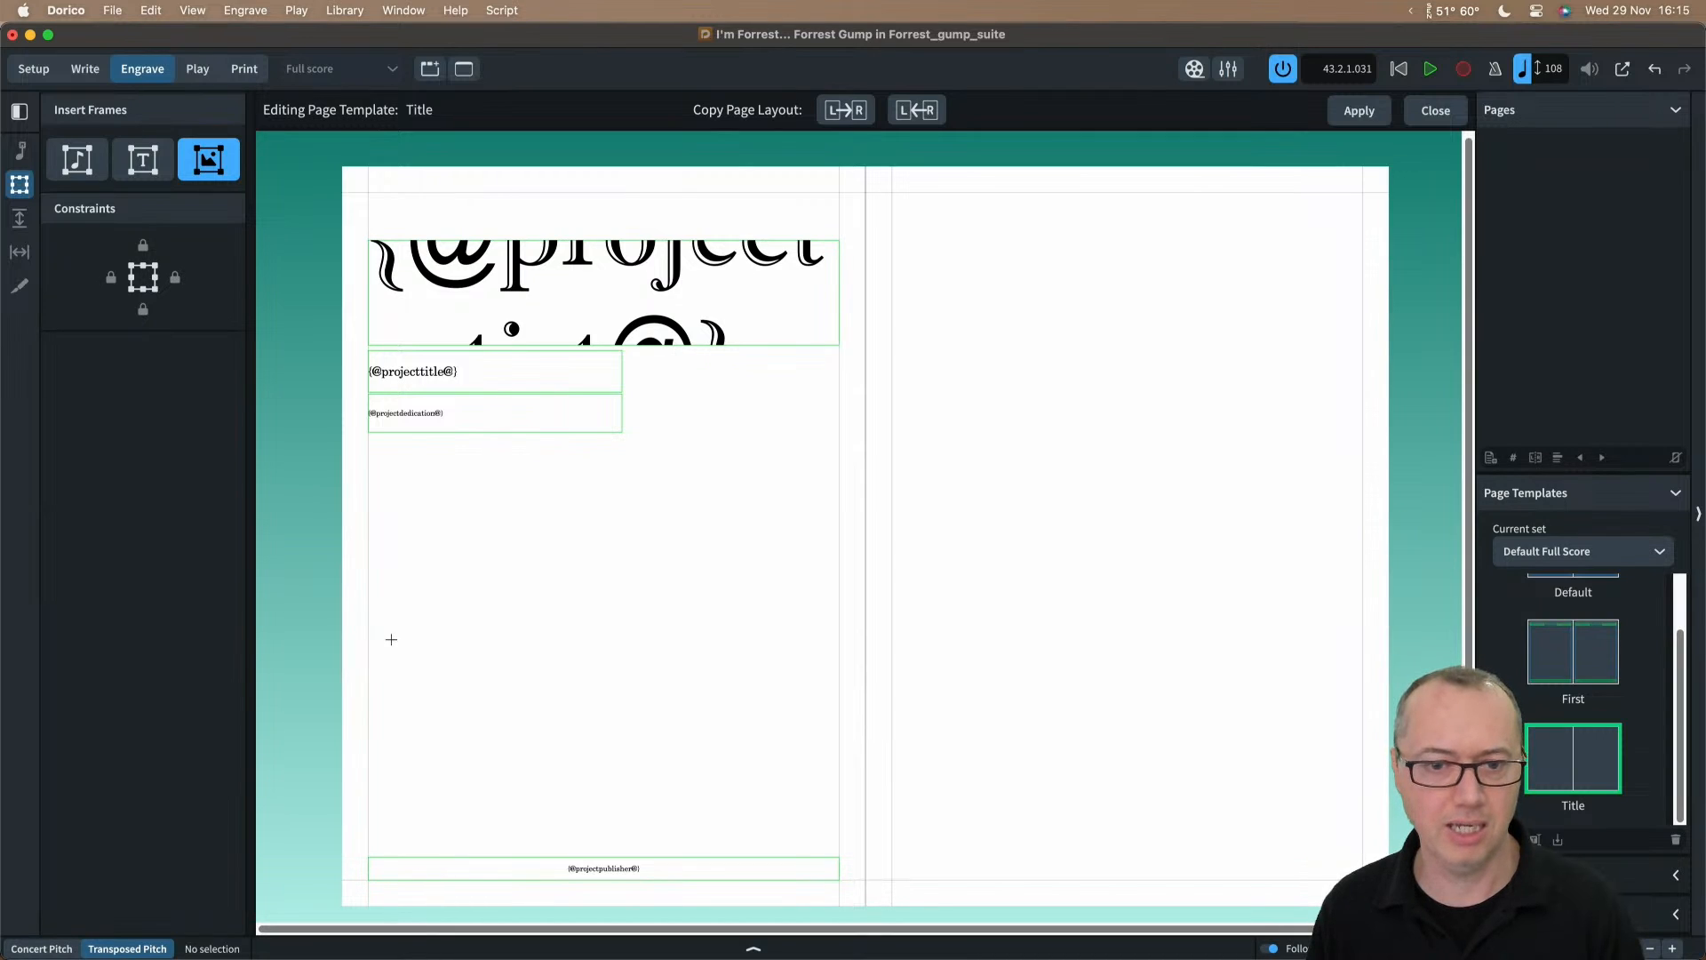
drag(392, 639, 838, 855)
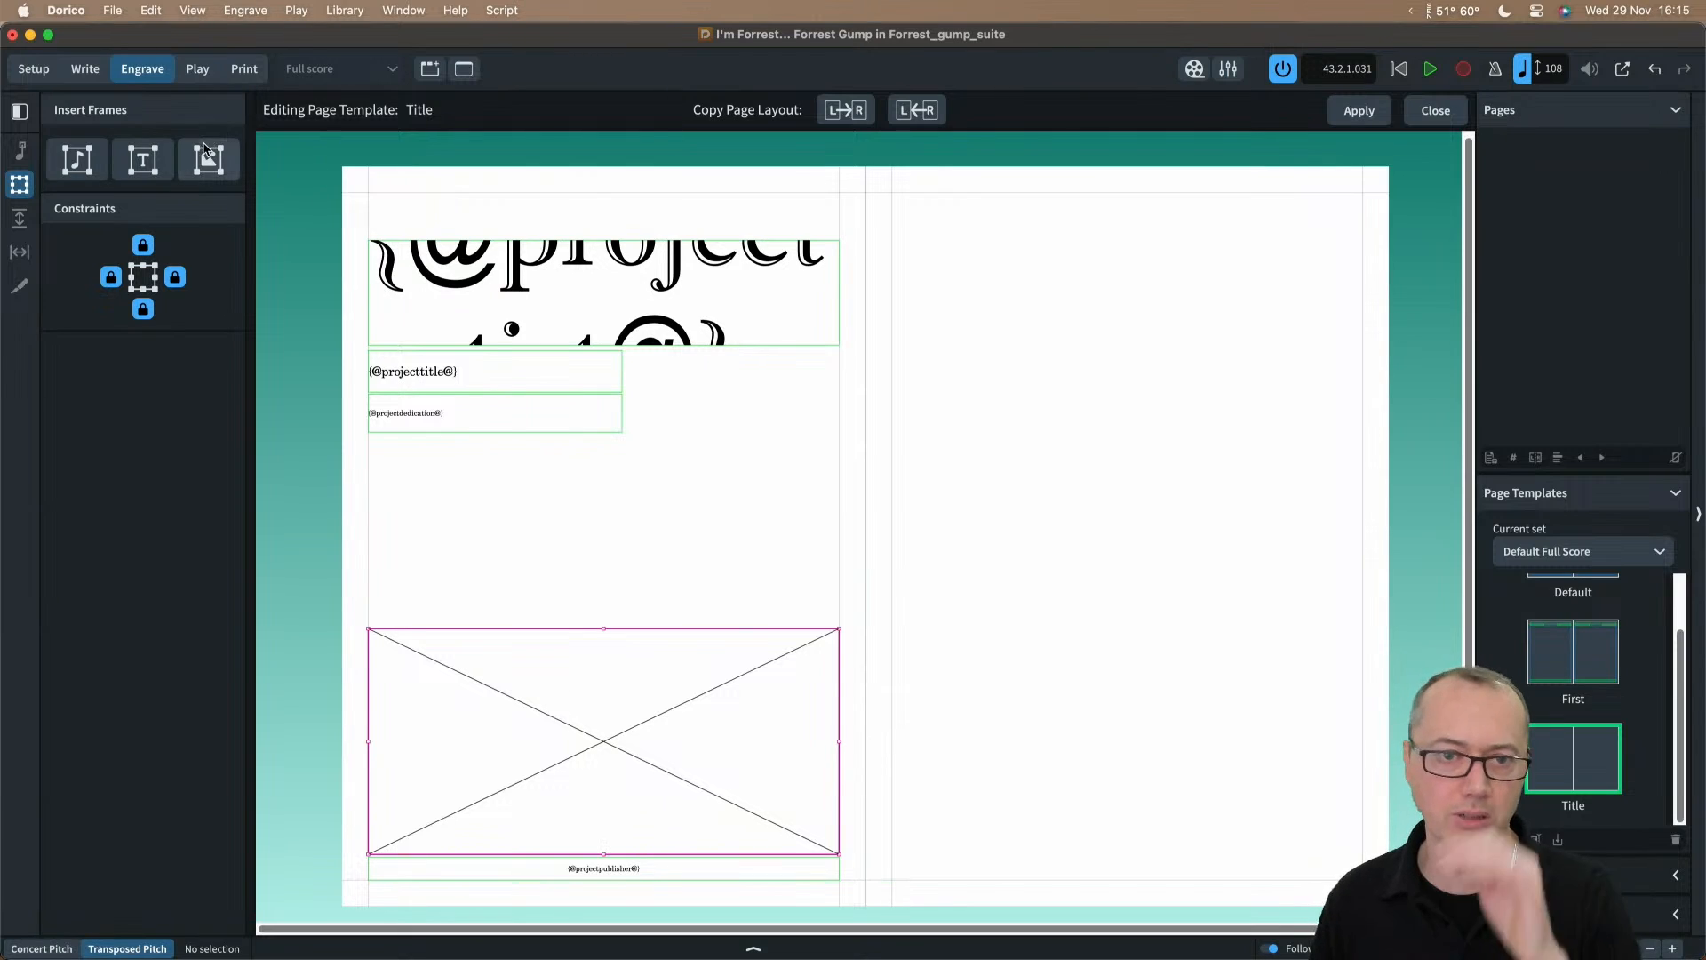
key(Escape)
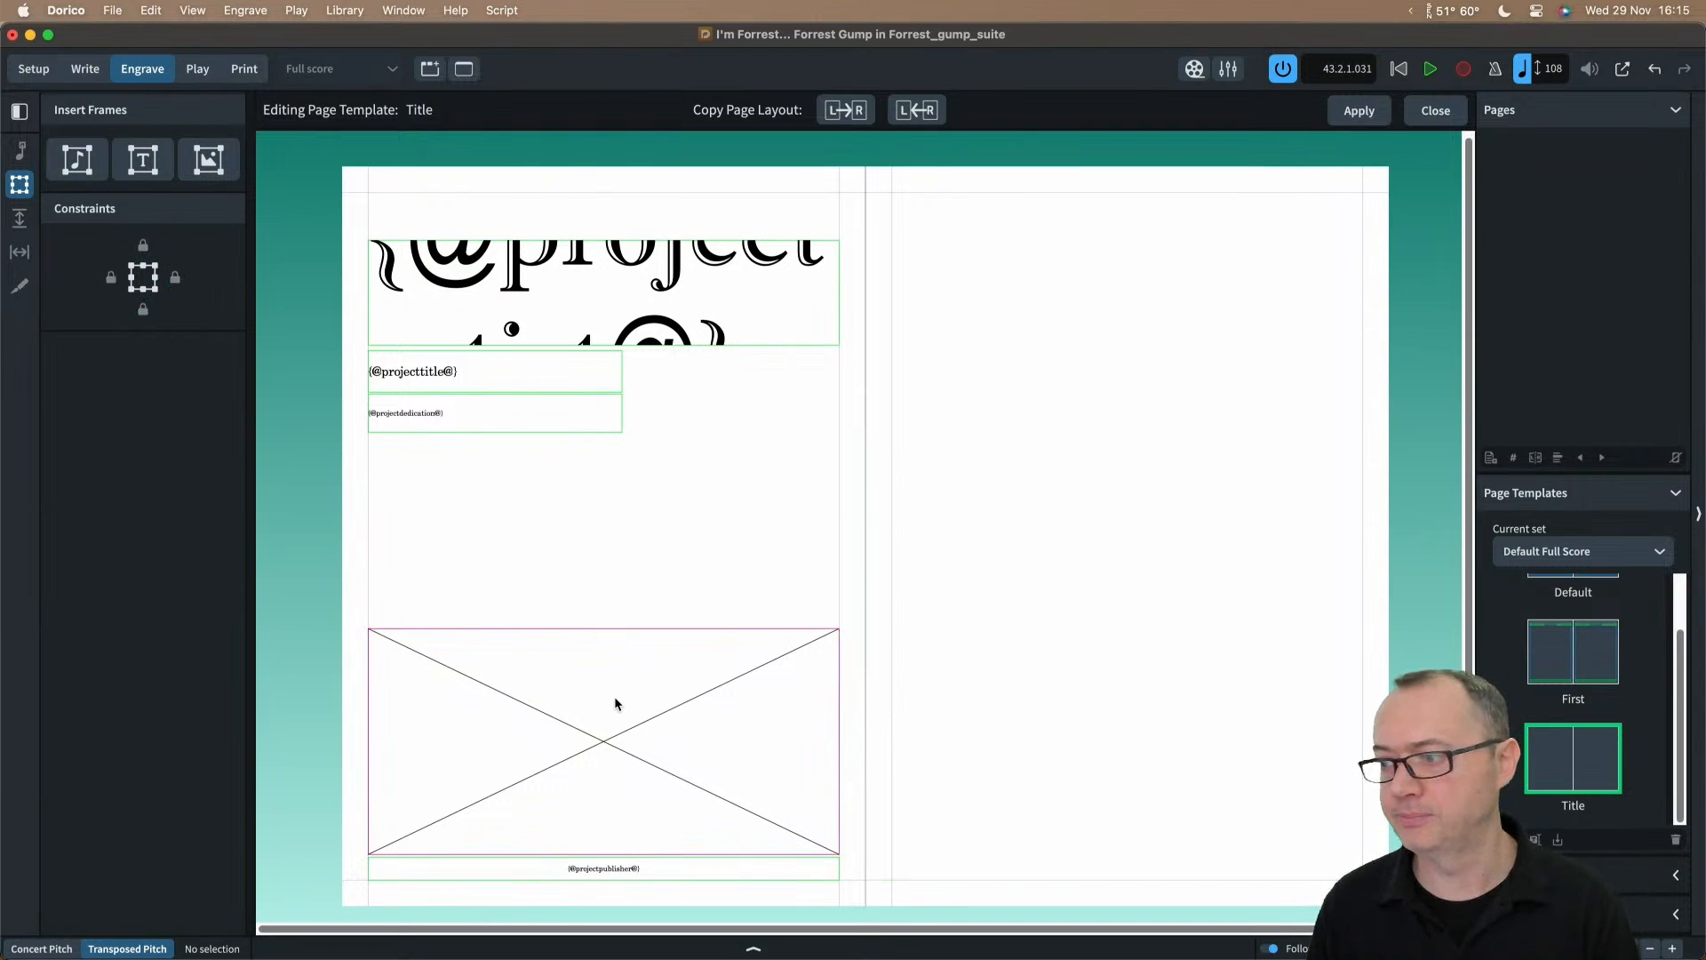
key(super+Tab)
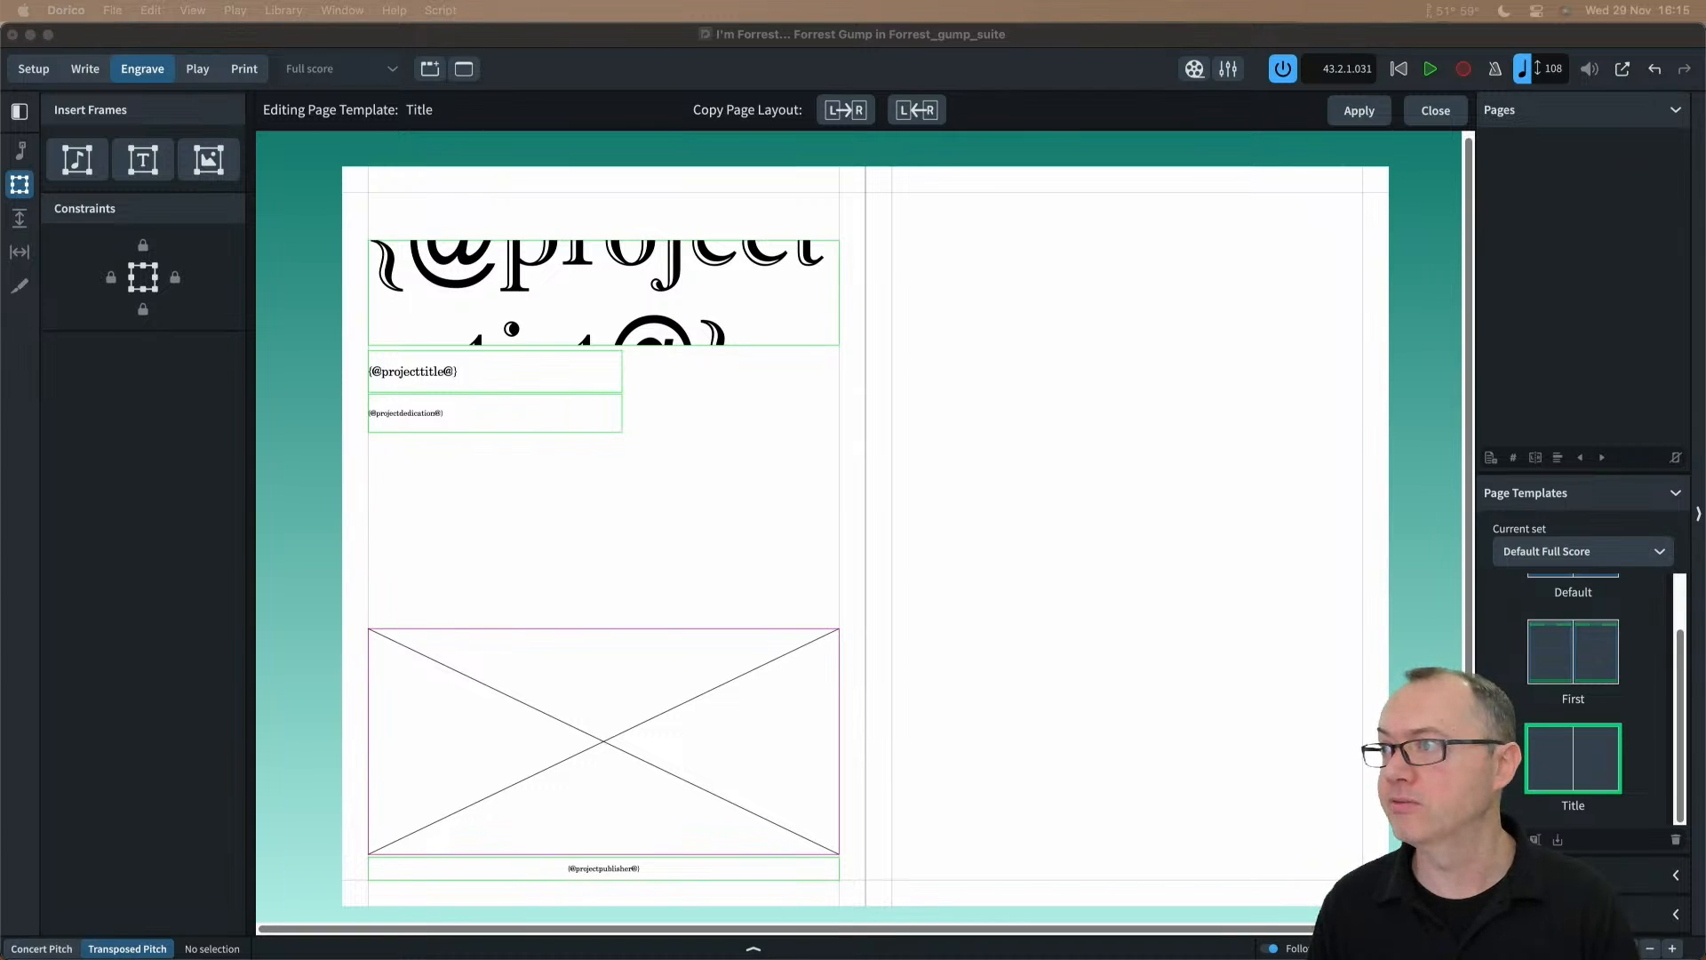
key(Return)
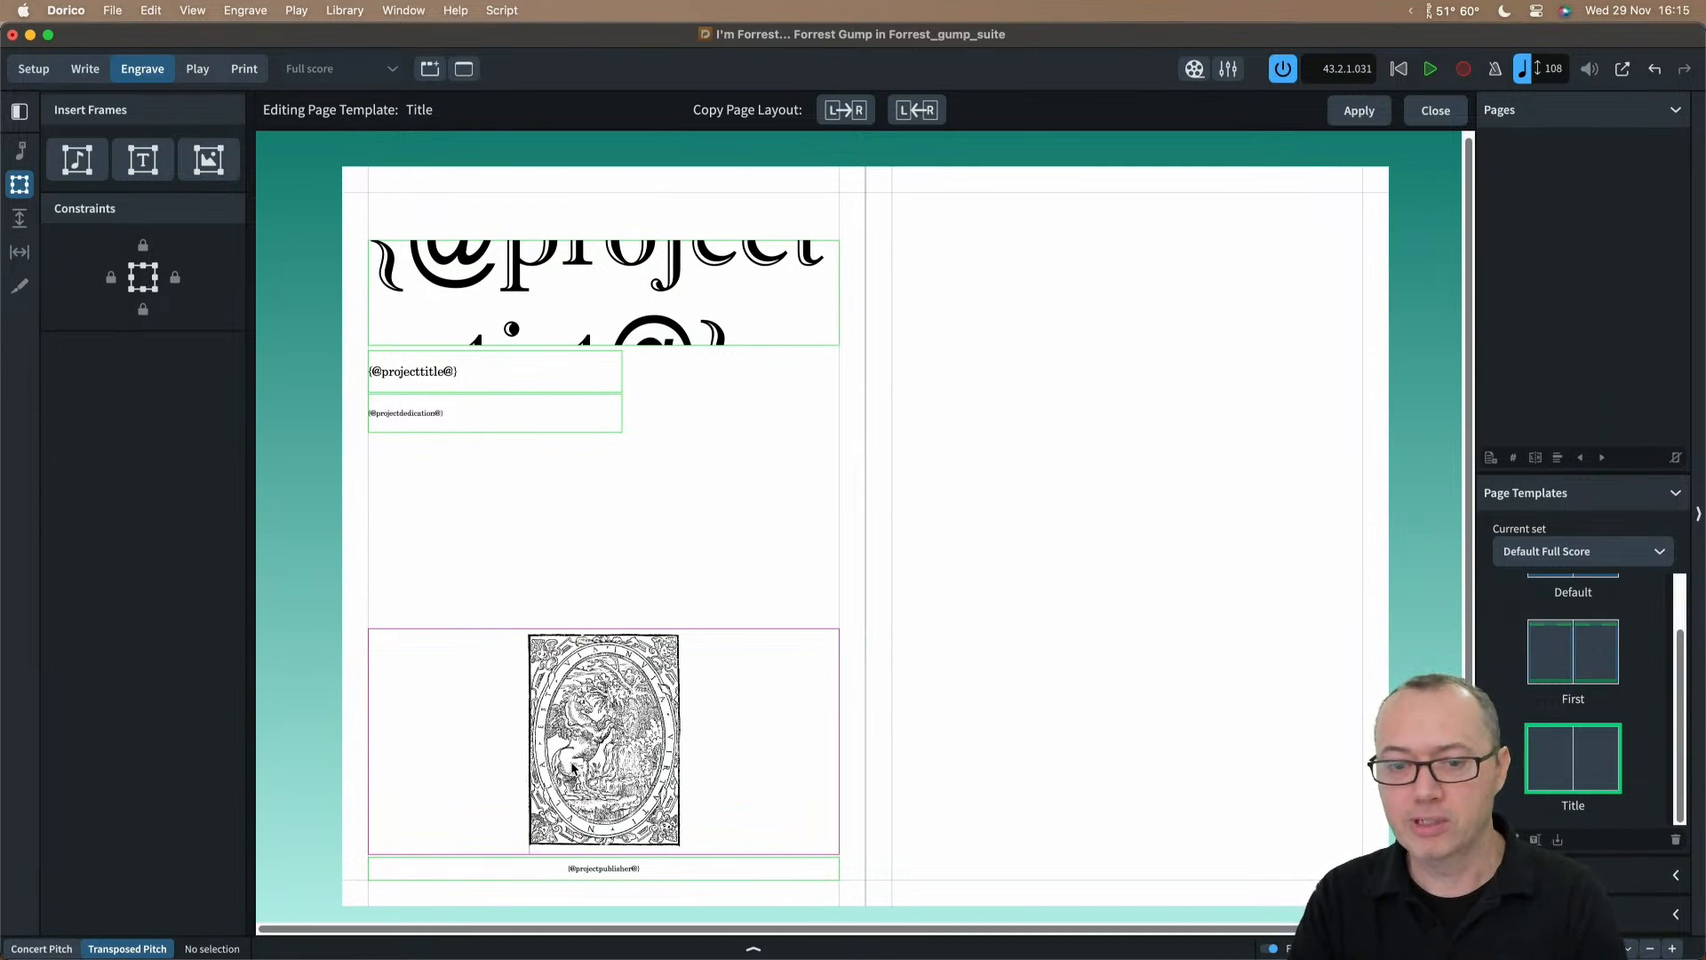
Step: Copy the left page layout to the right page, apply the Title template changes and close the template editor
click(841, 110)
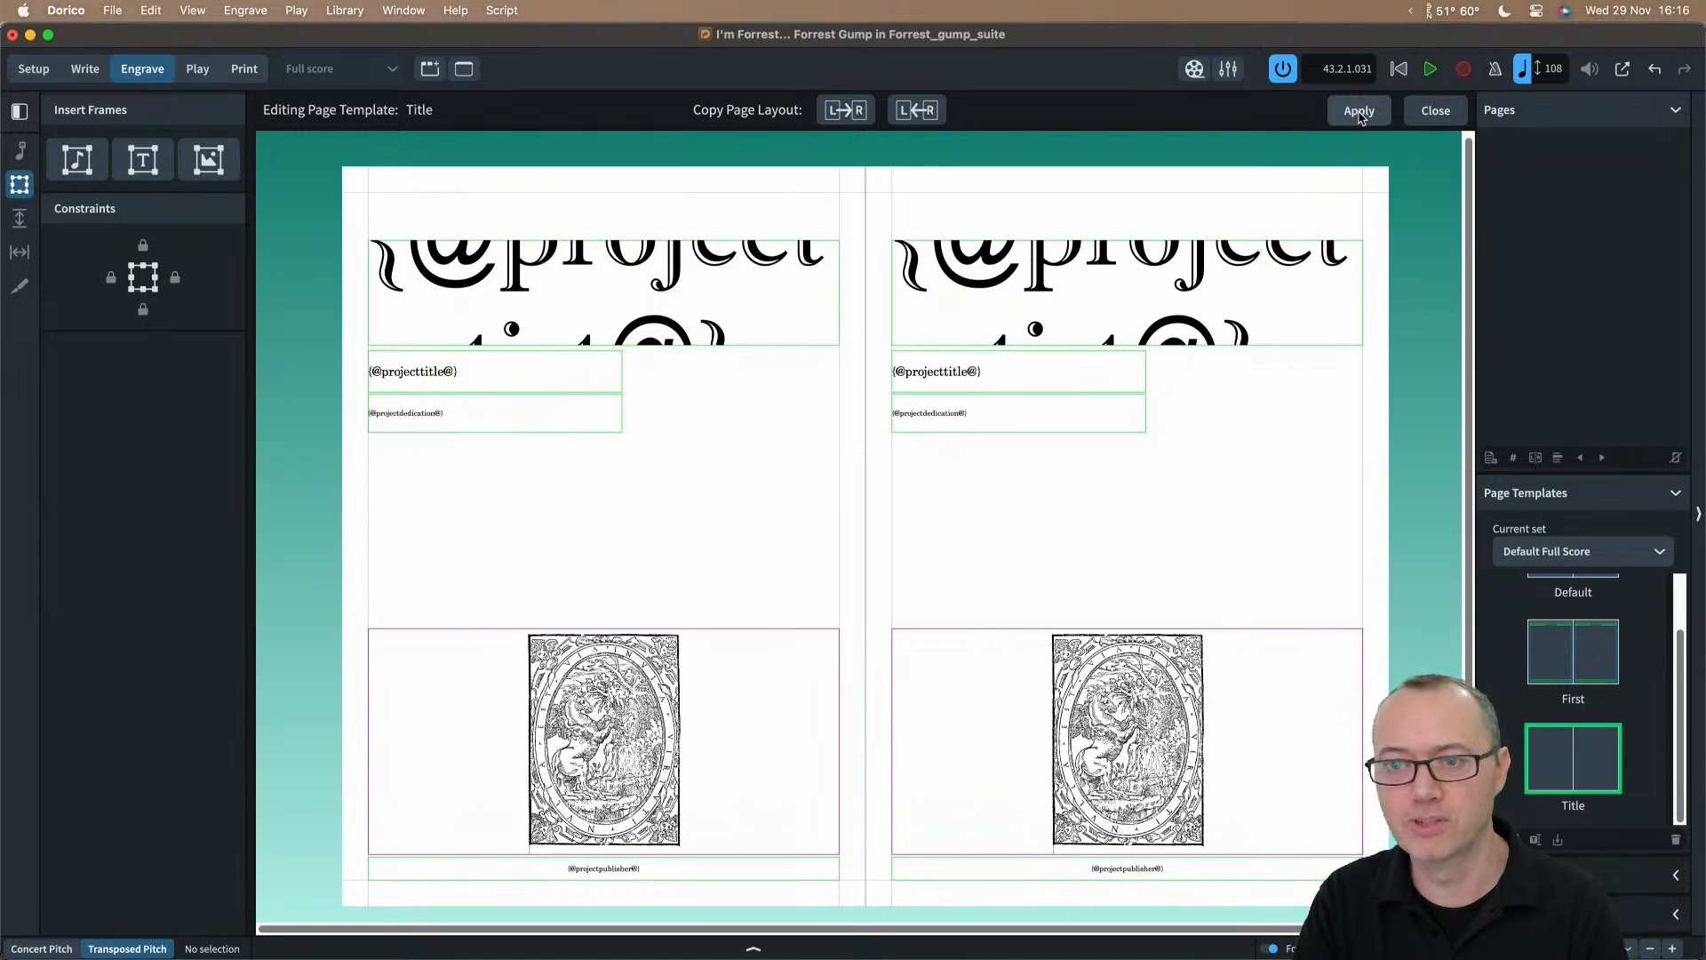
click(1432, 111)
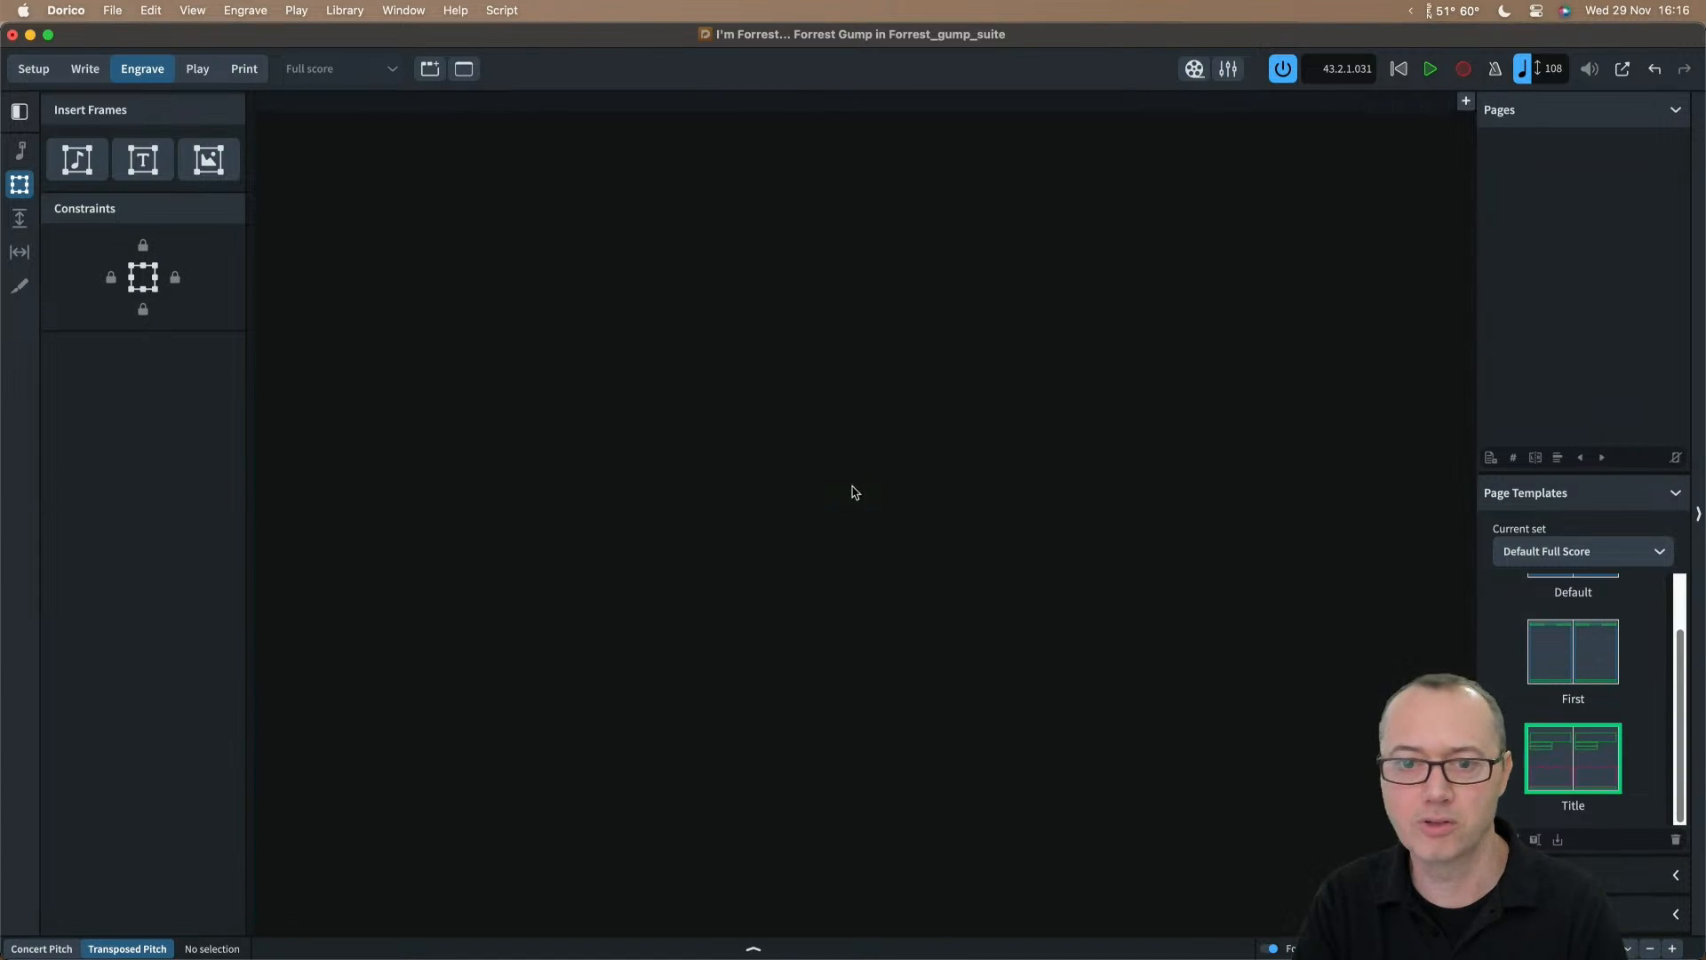
key(x)
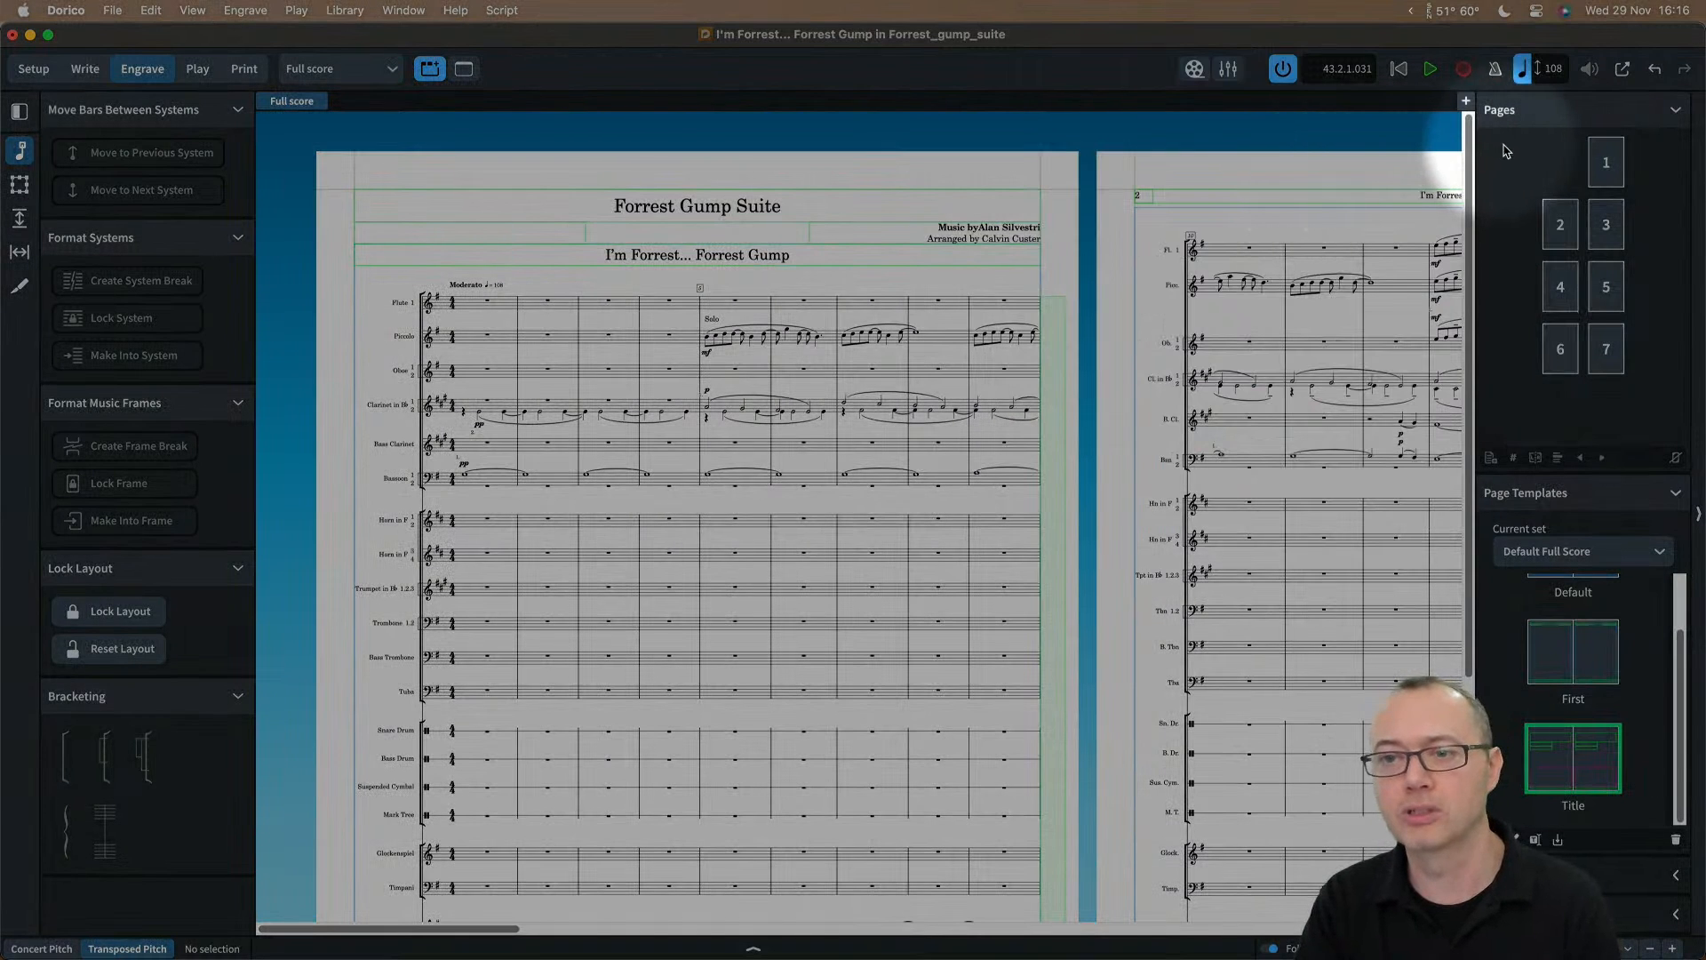
Step: Insert a page template change on page 1 using the Title template for the current page only
click(1607, 169)
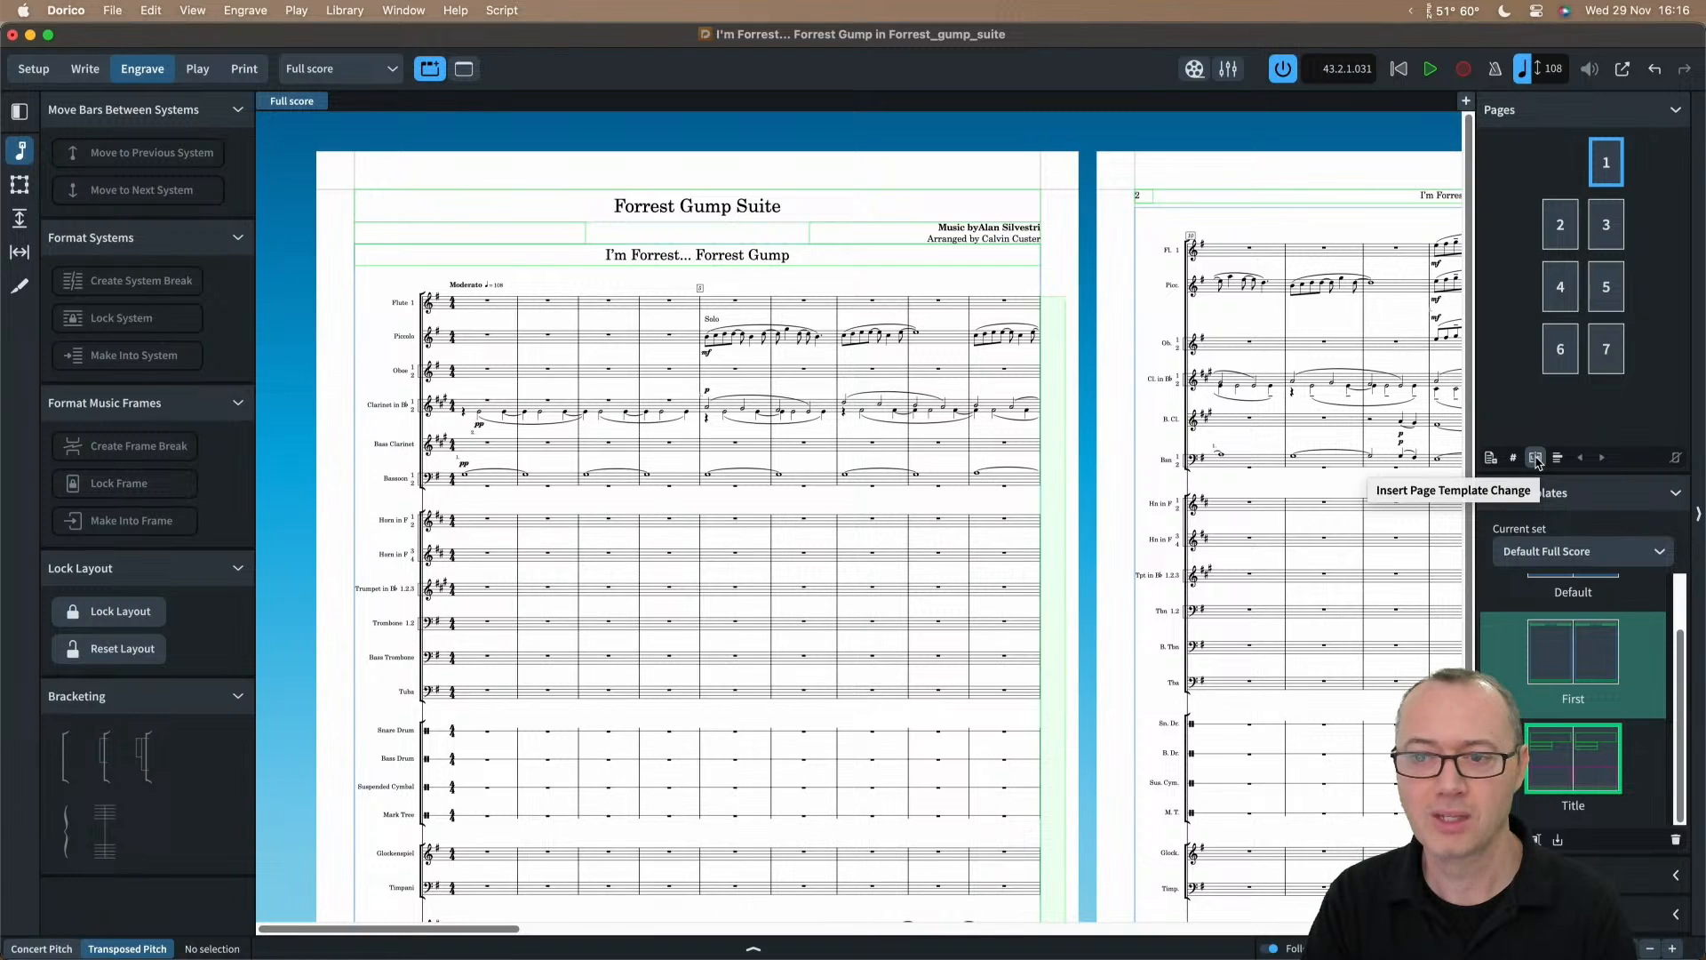
click(1537, 459)
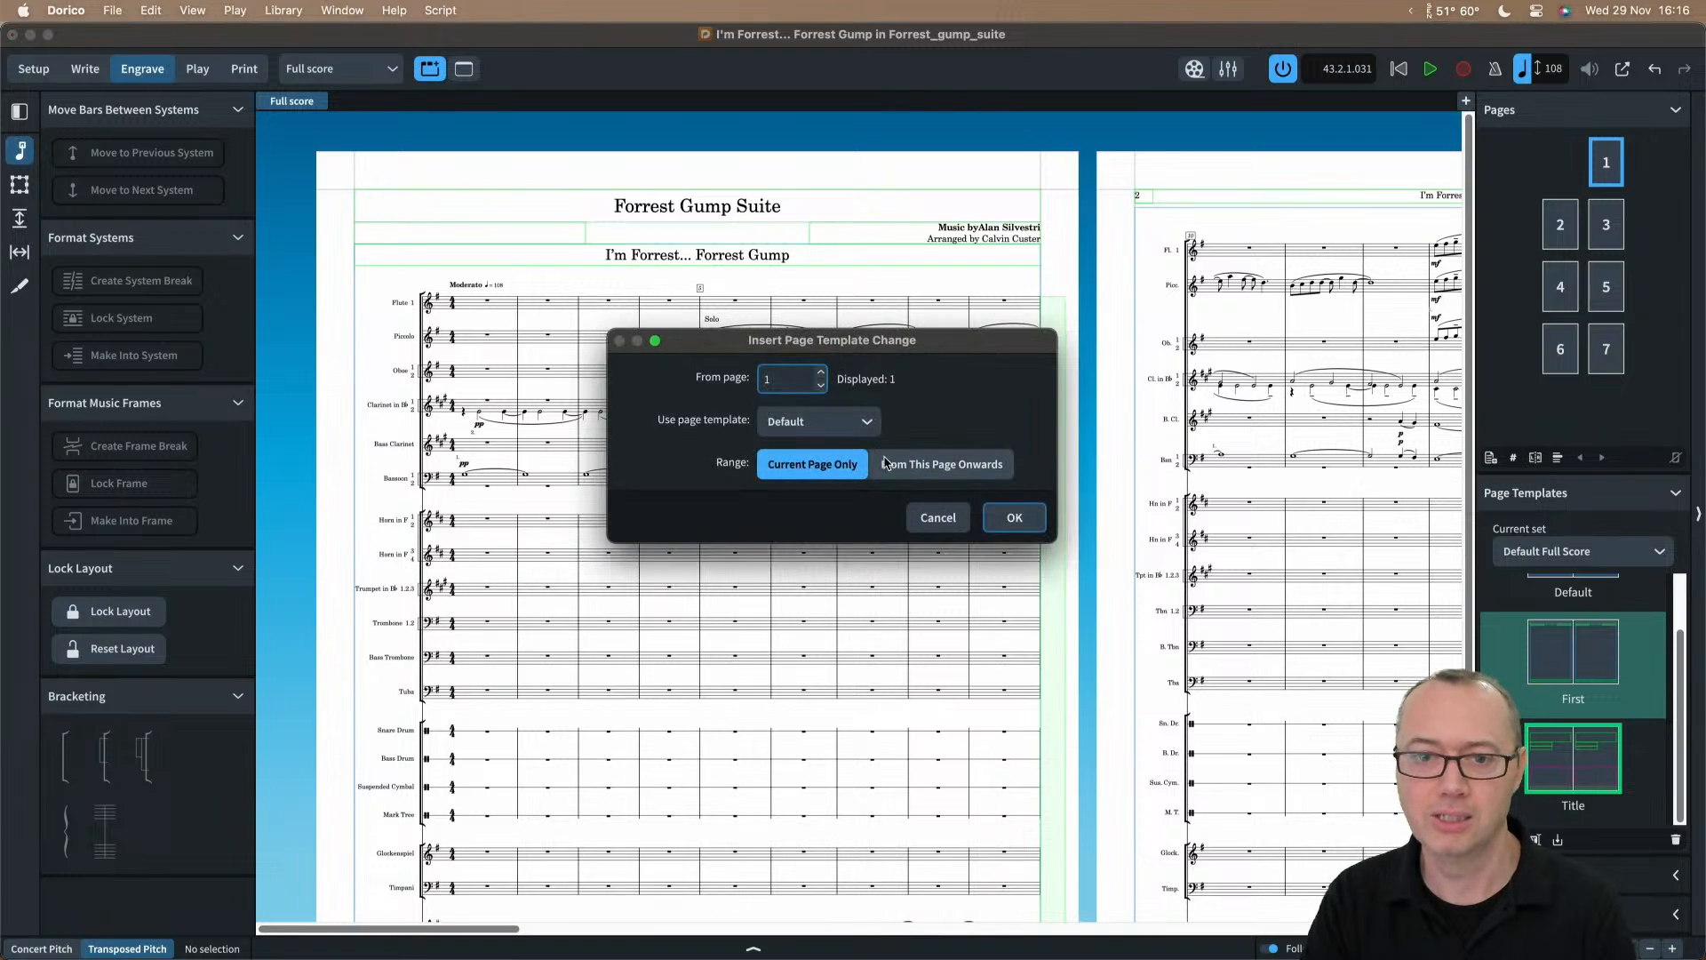
click(834, 426)
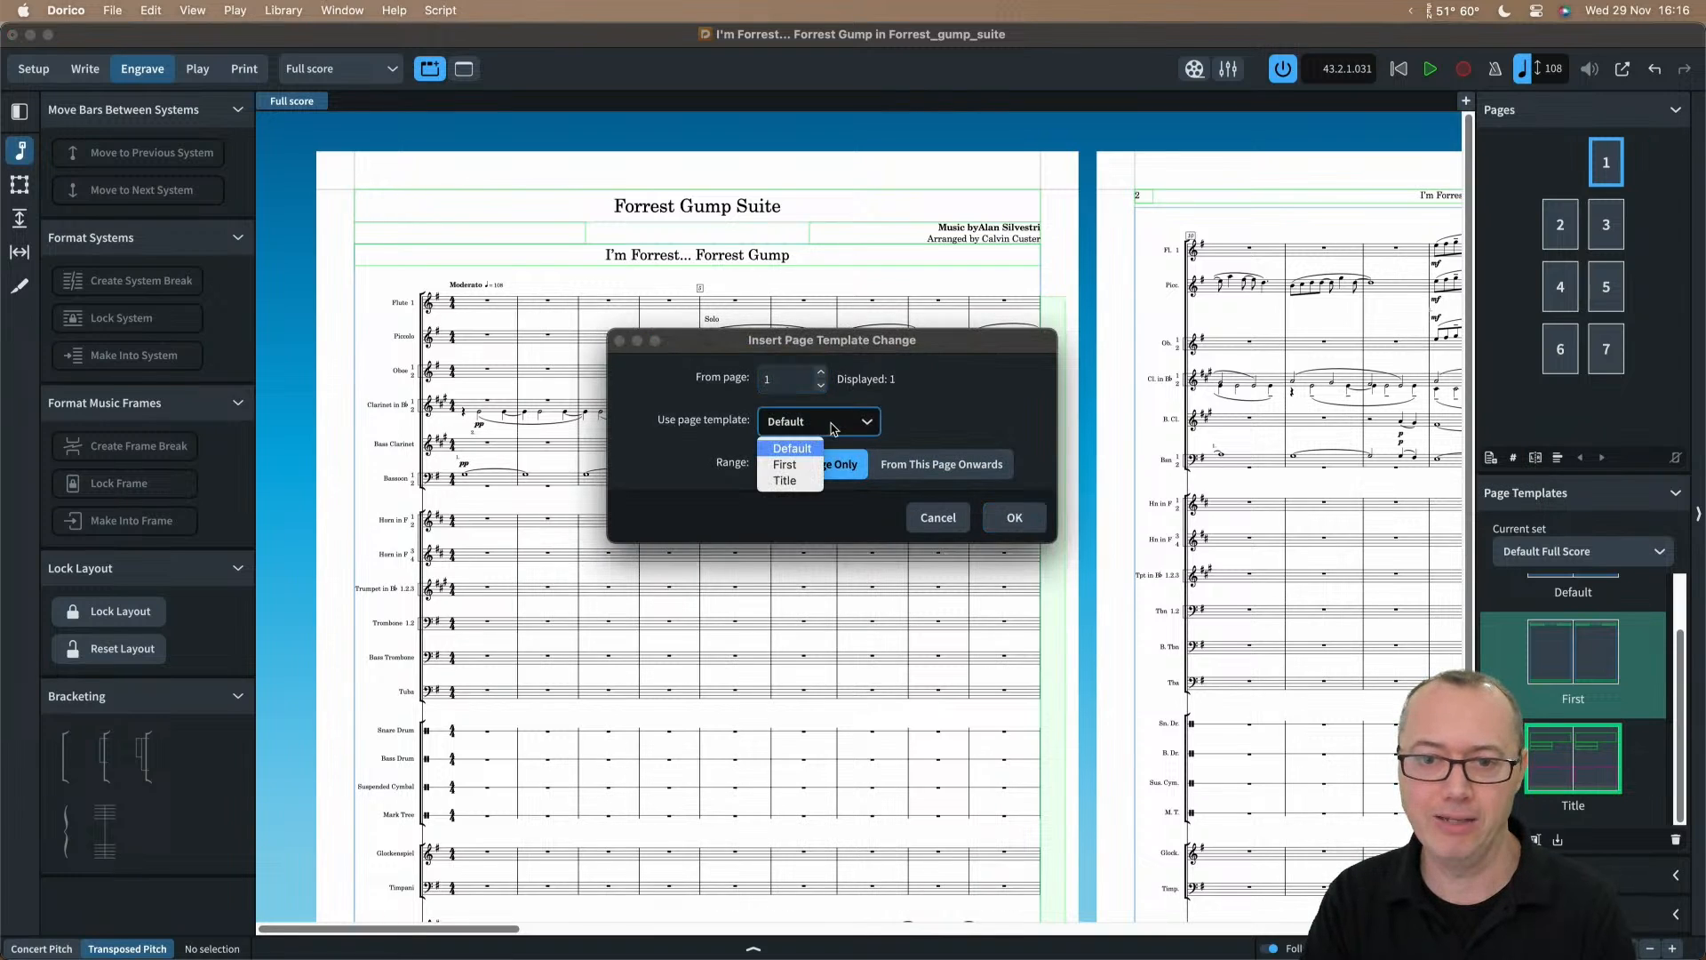
click(786, 481)
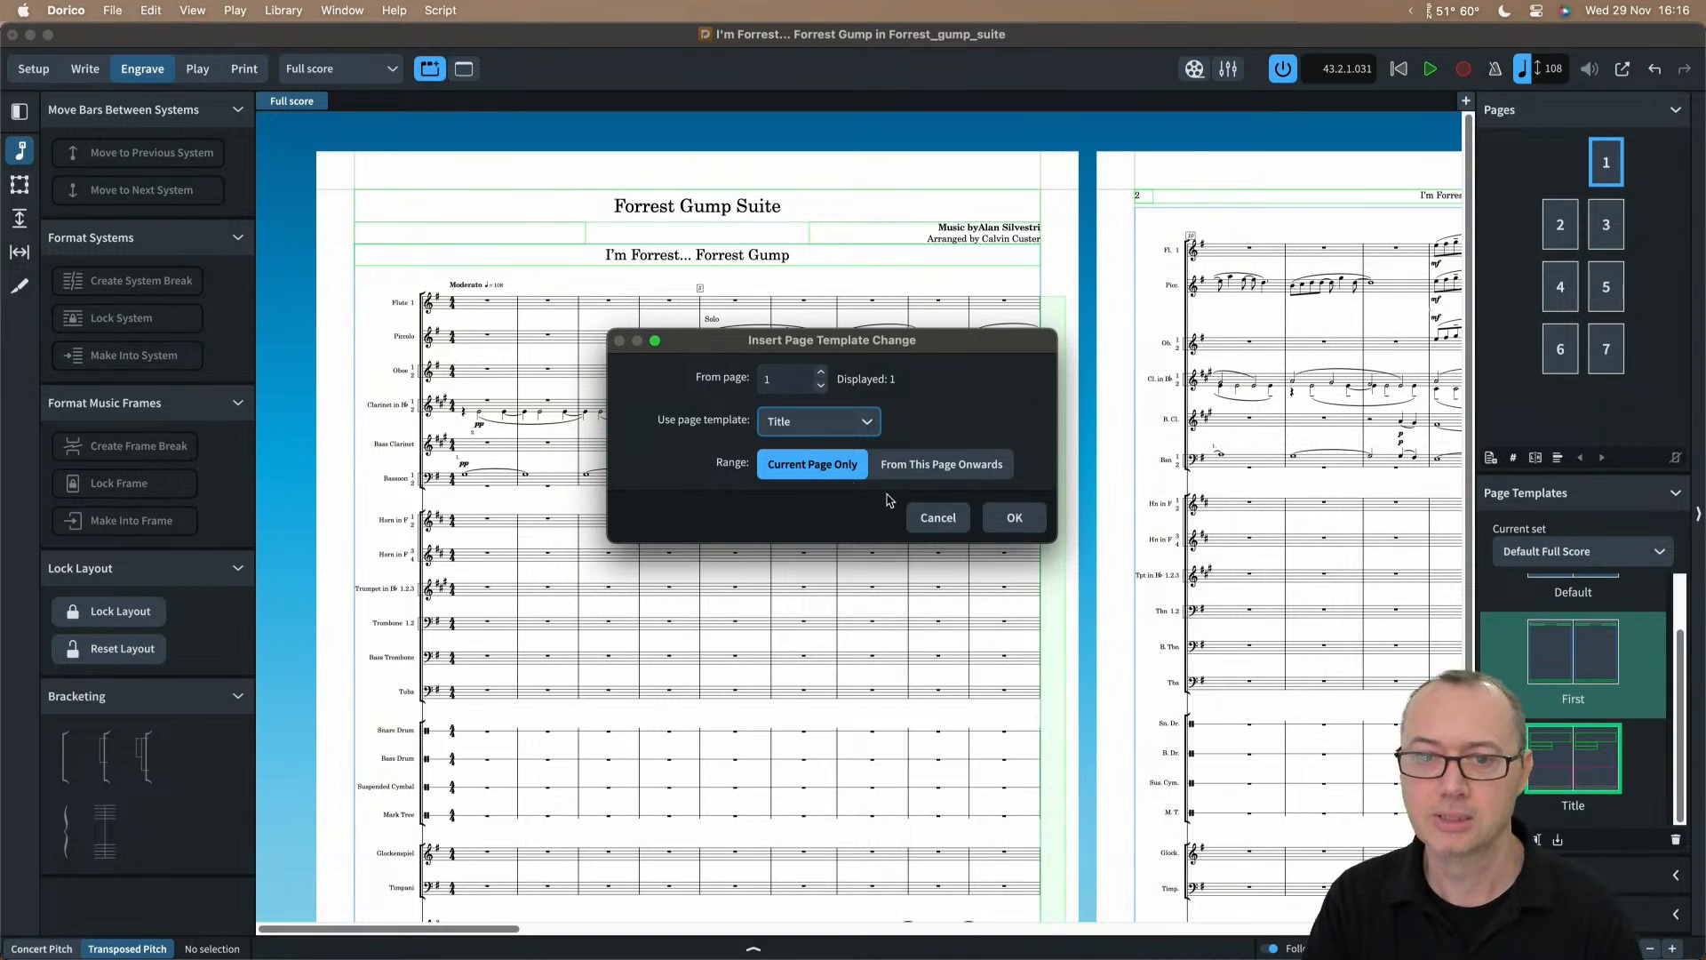
click(1014, 523)
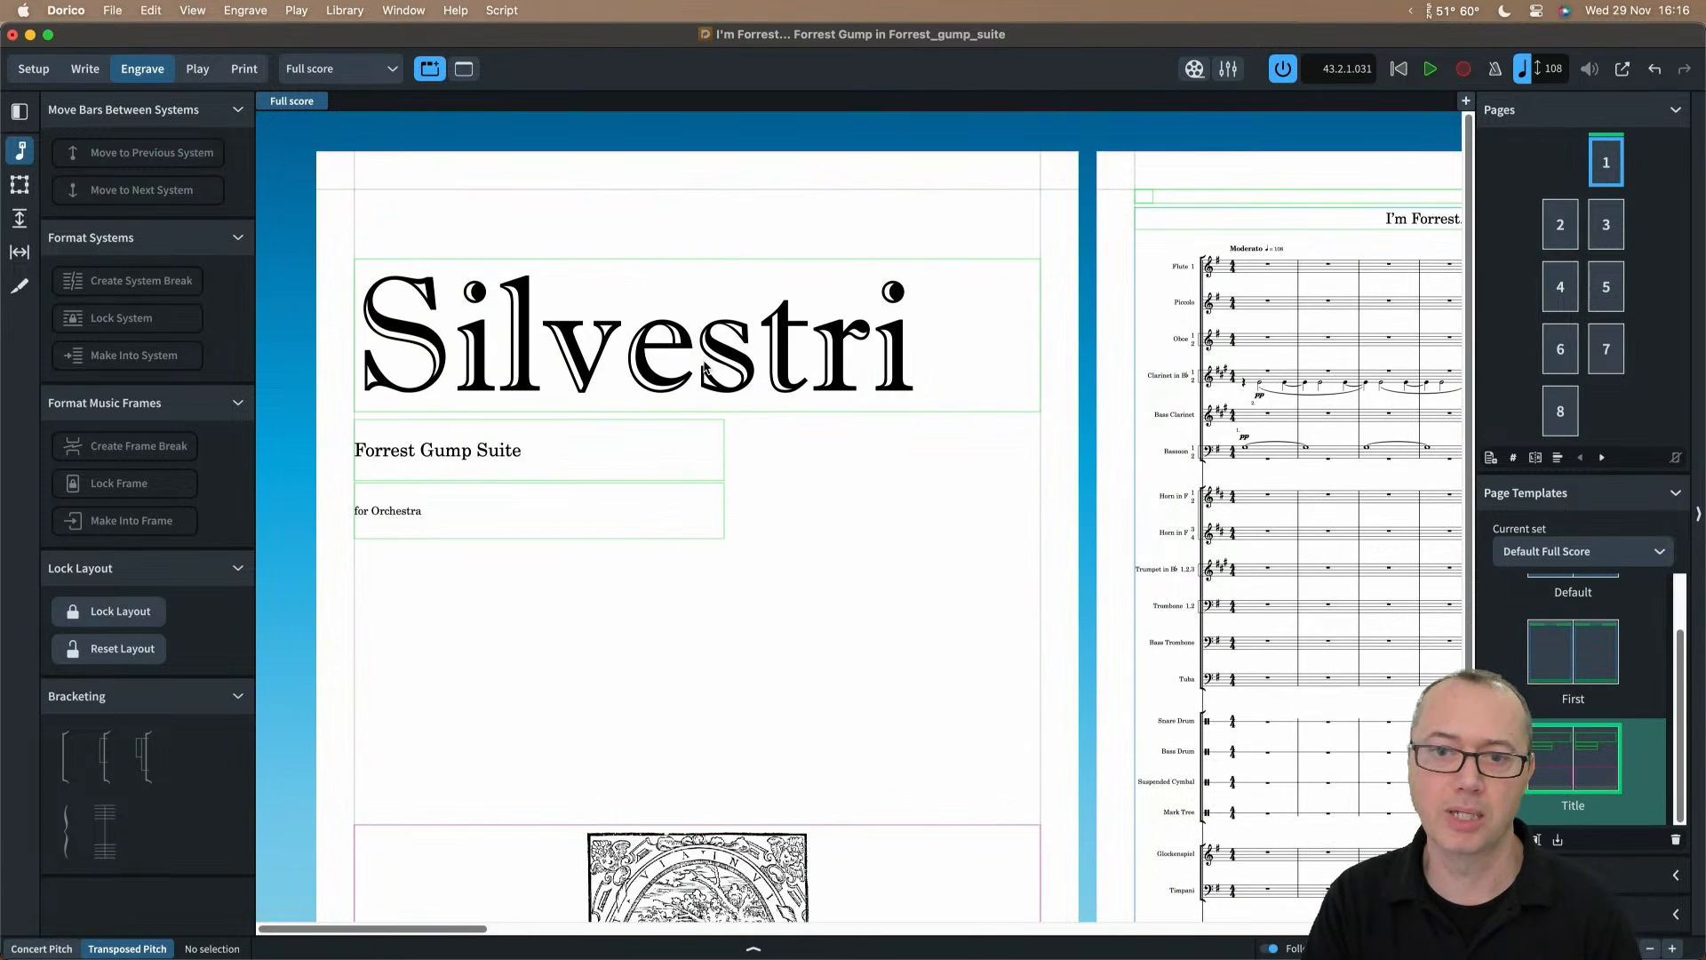
Step: Examine the title page and the music pages that follow it in the full score
scroll(704, 367, down, 3)
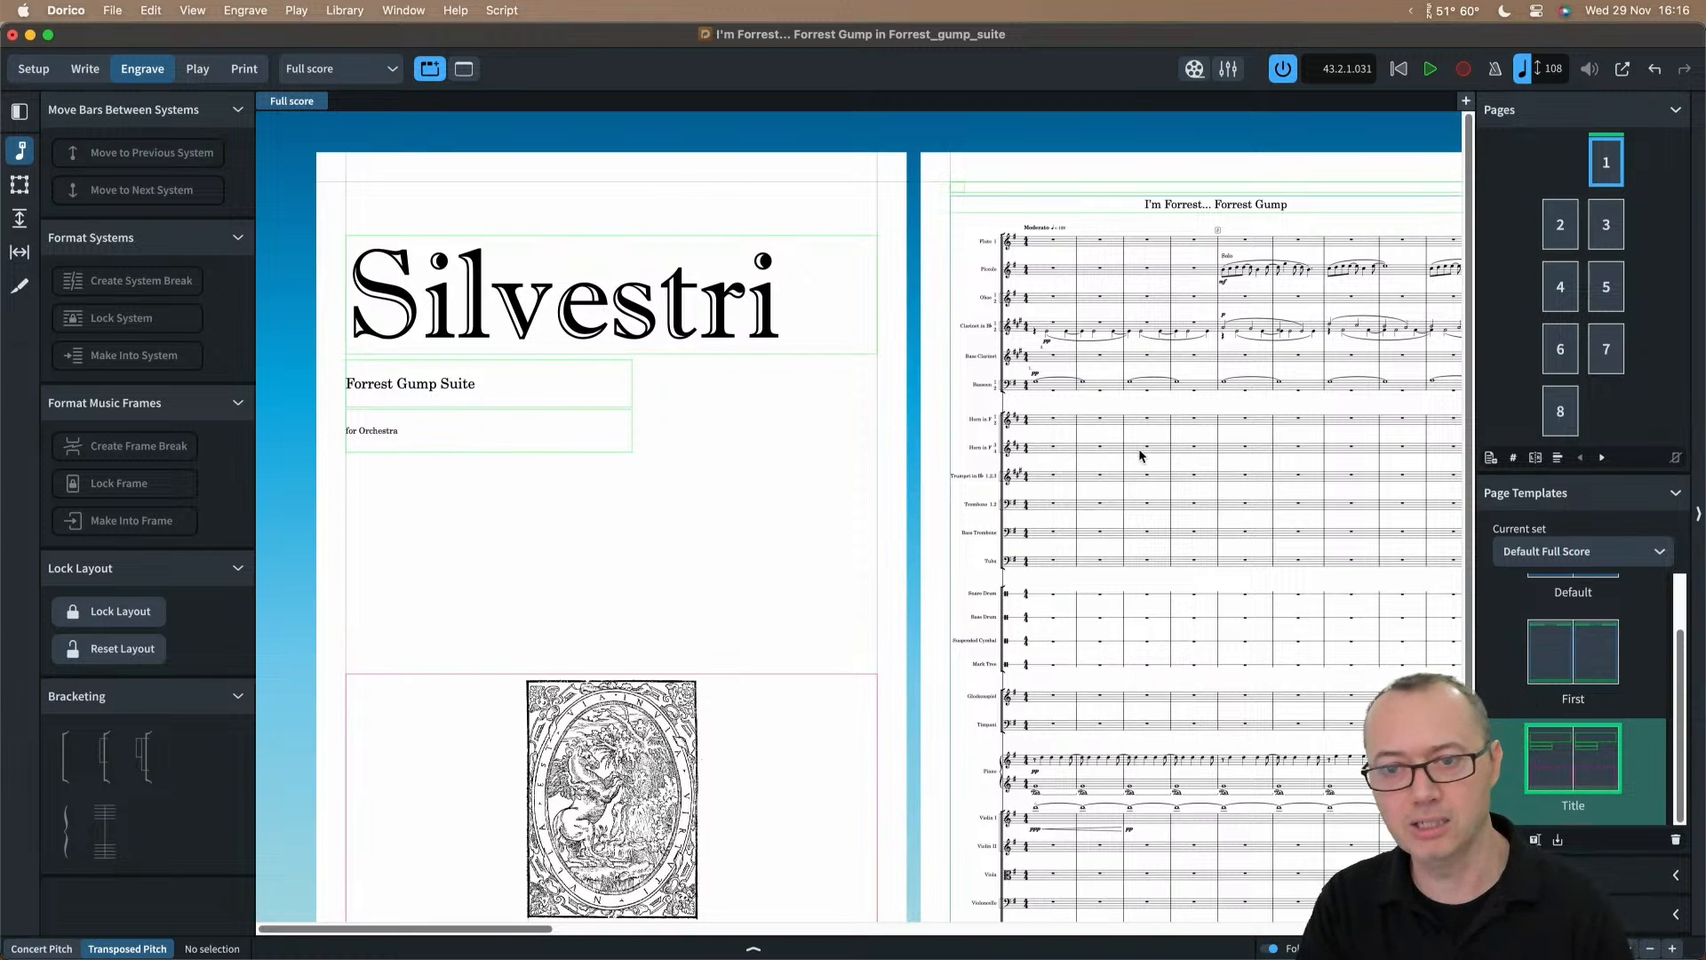
scroll(1195, 483, right, 5)
scroll(1194, 483, right, 5)
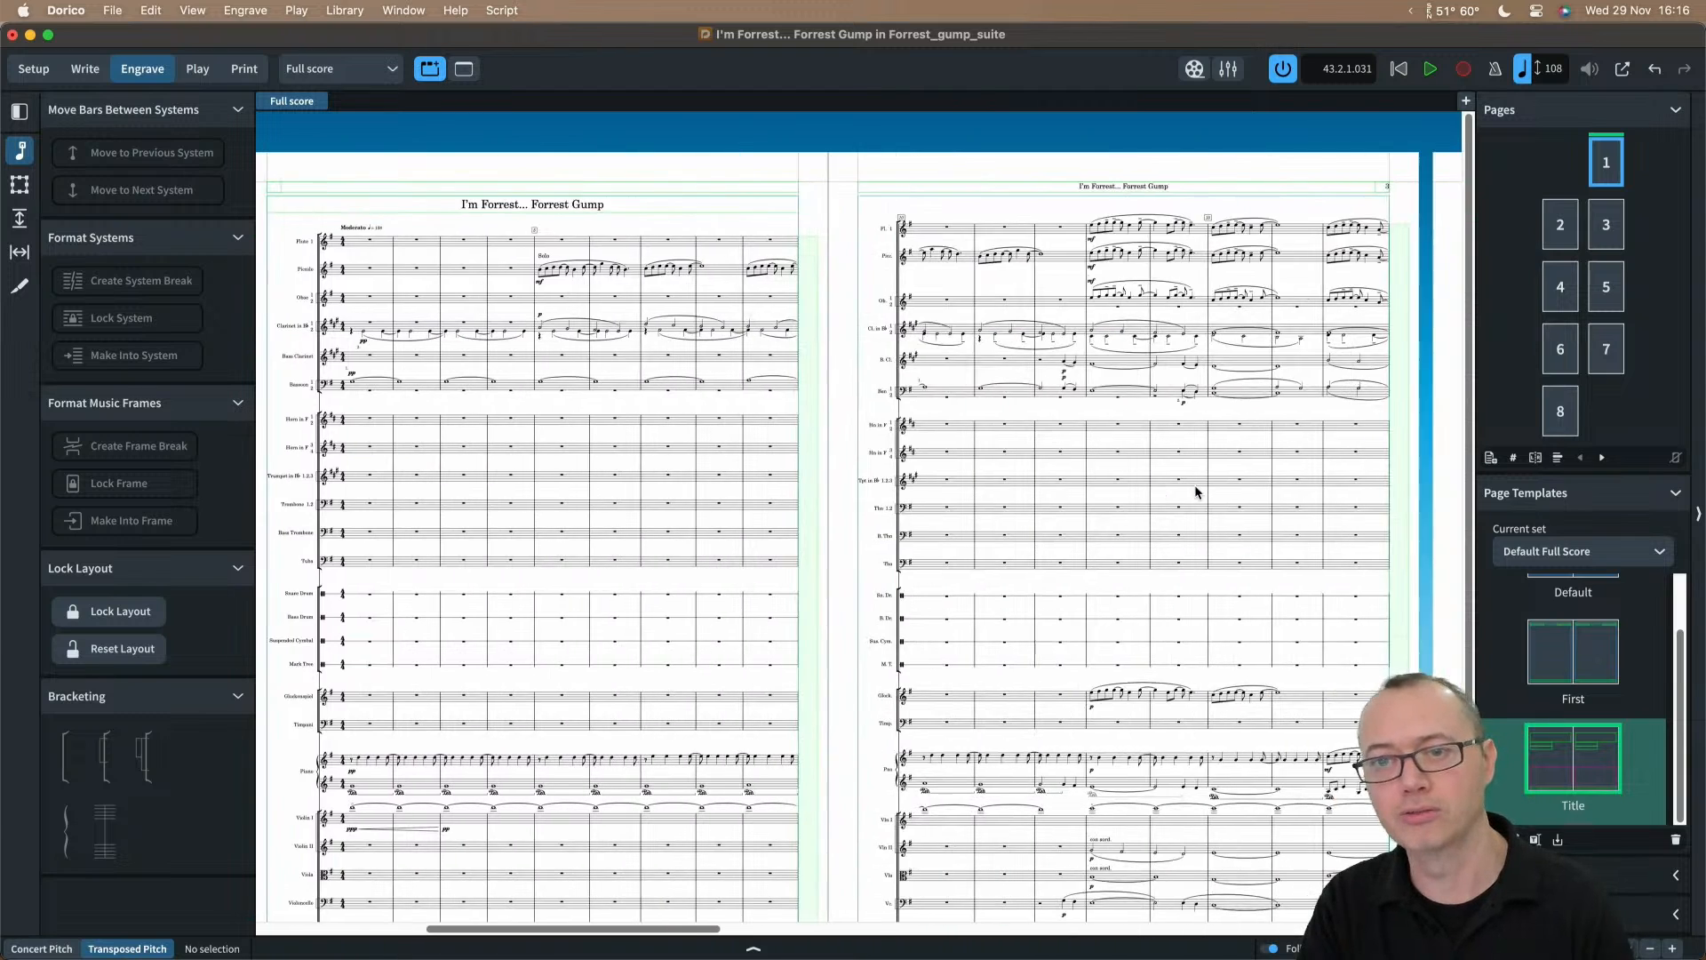
scroll(1194, 484, left, 8)
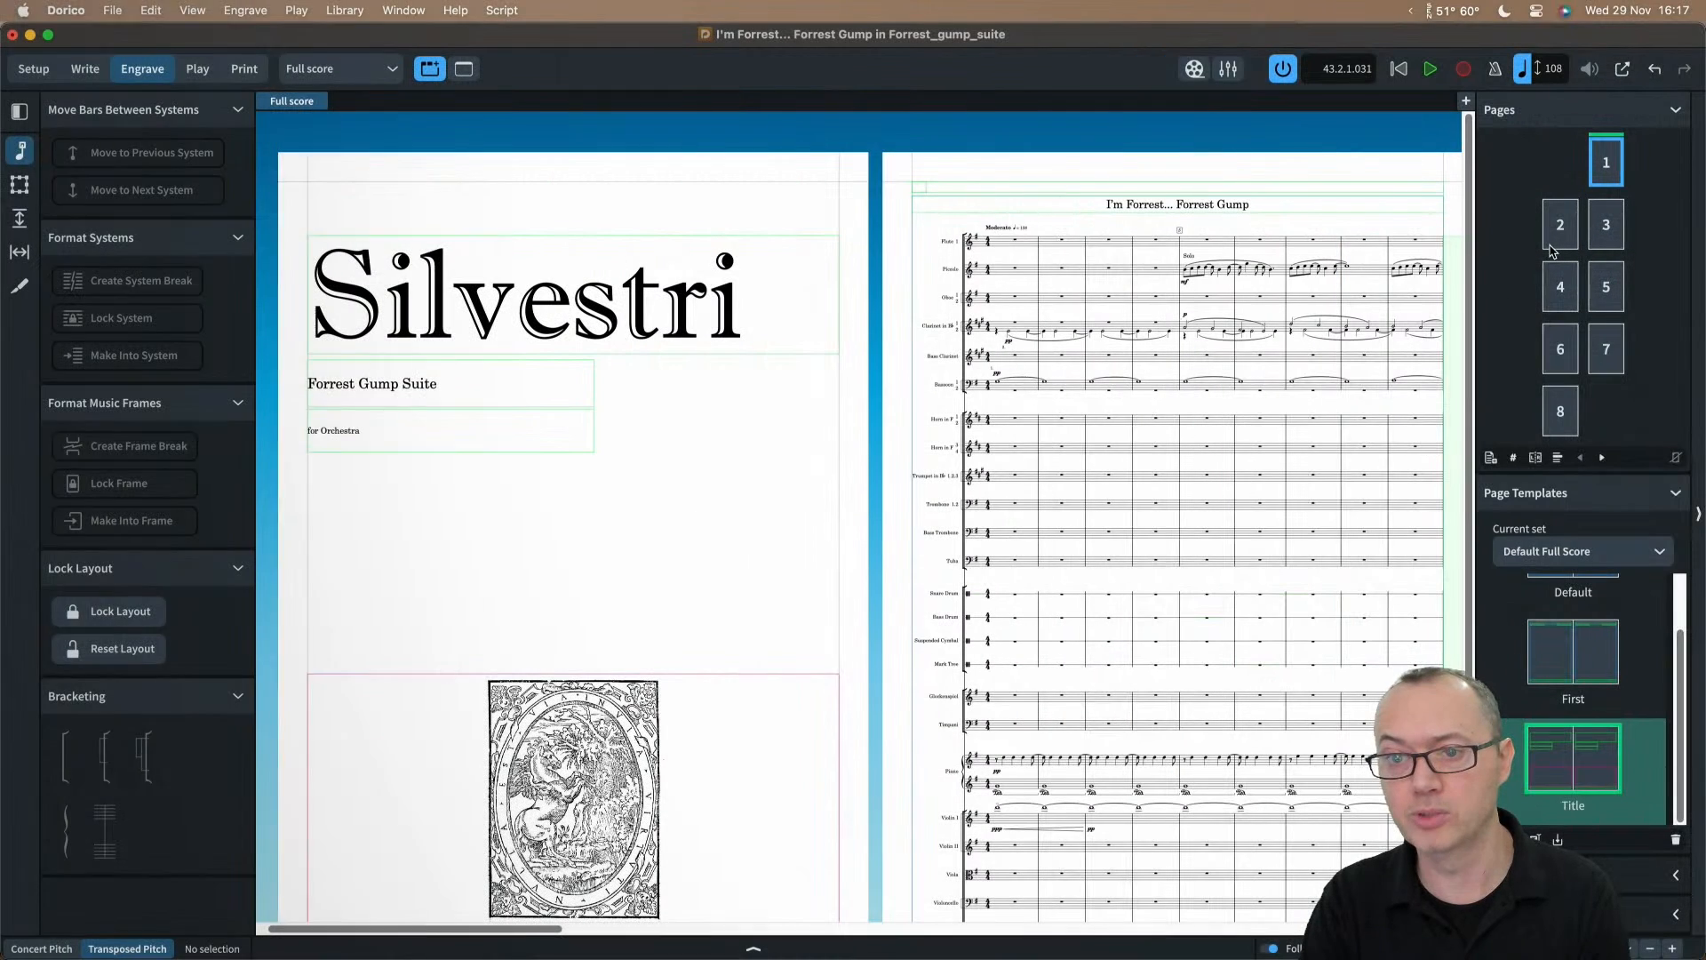
scroll(1119, 298, right, 3)
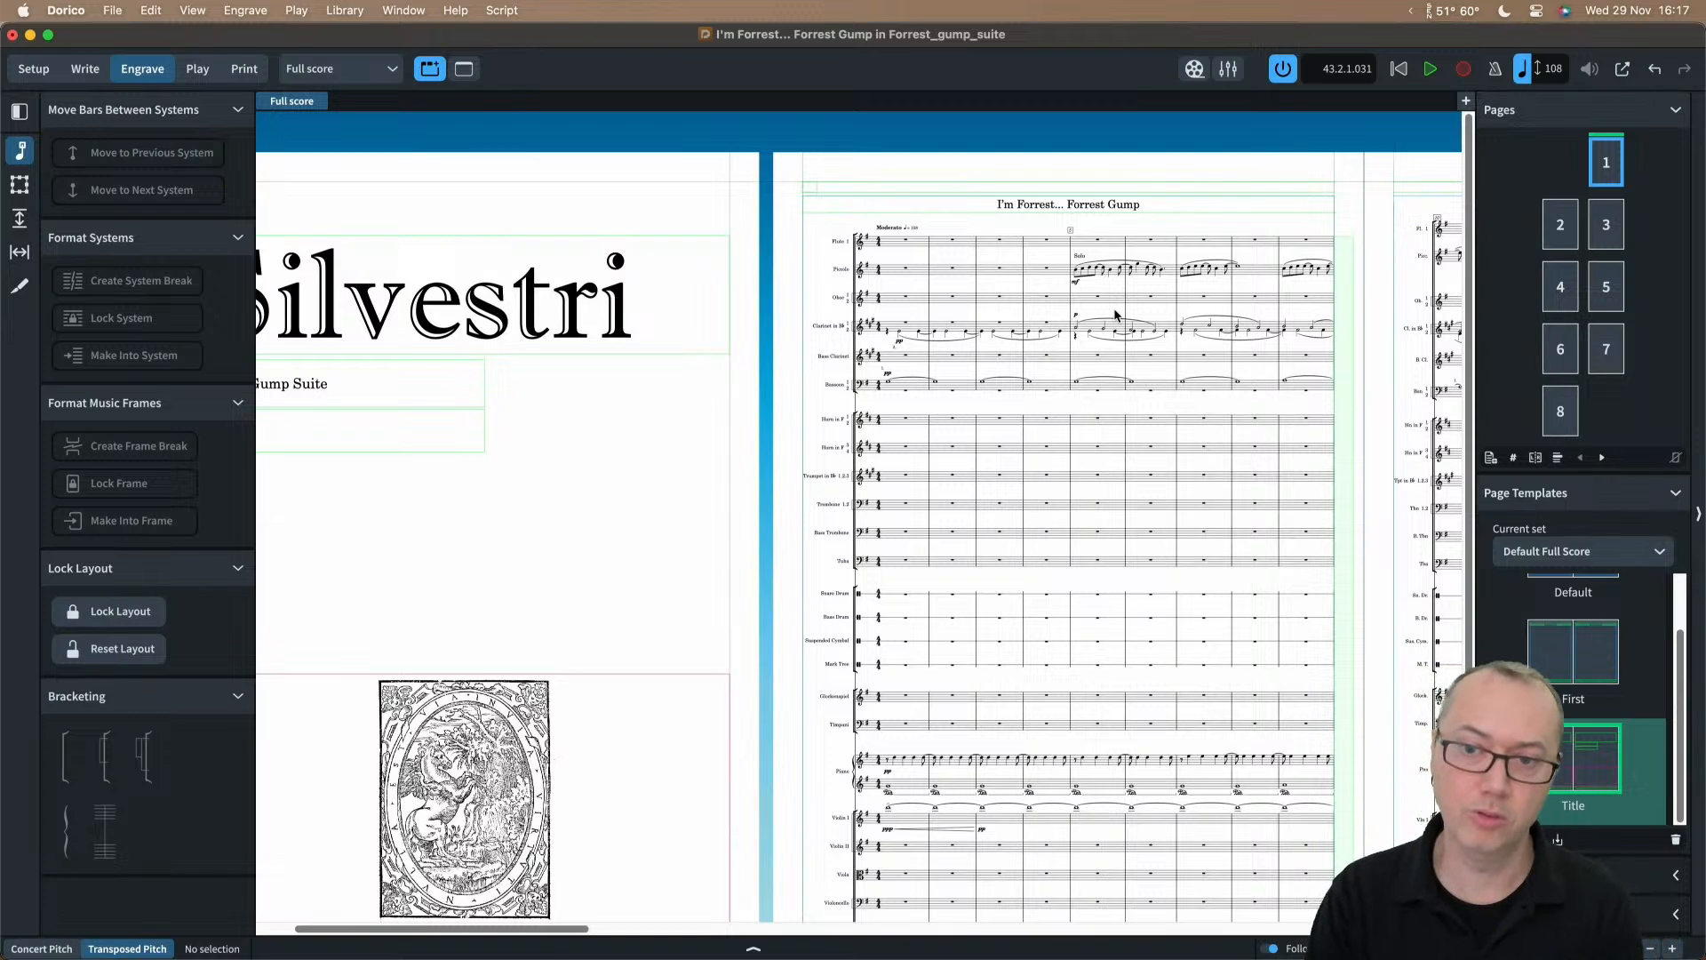
scroll(1037, 338, down, 2)
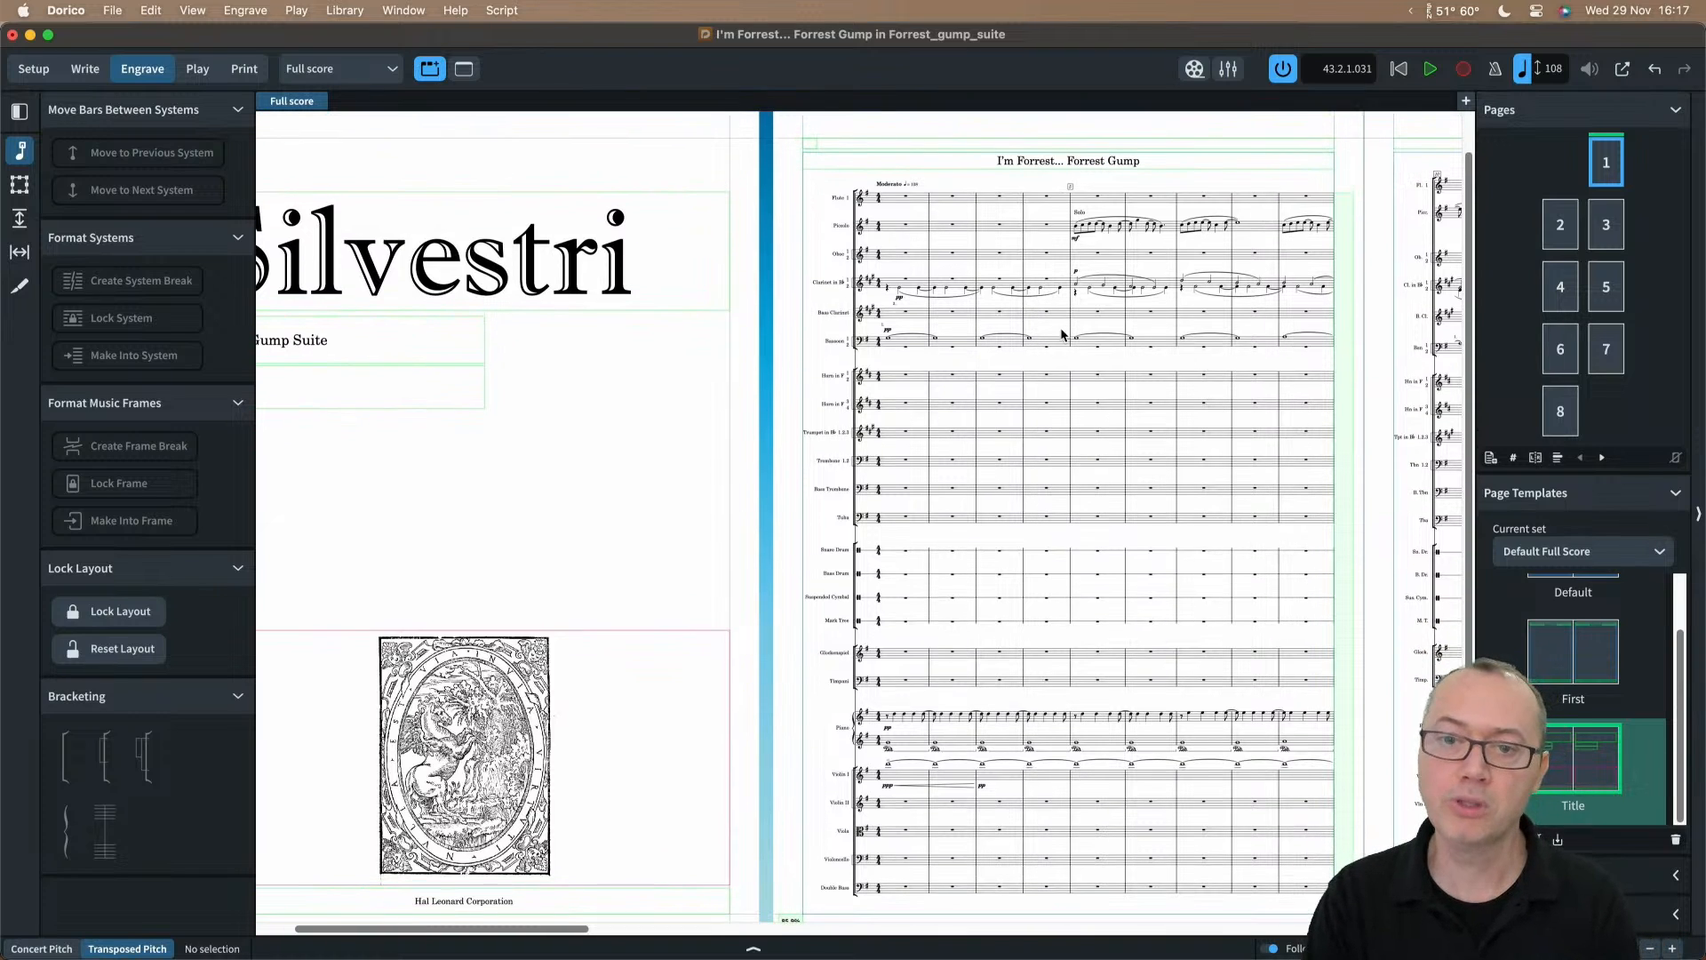
scroll(1045, 325, up, 1)
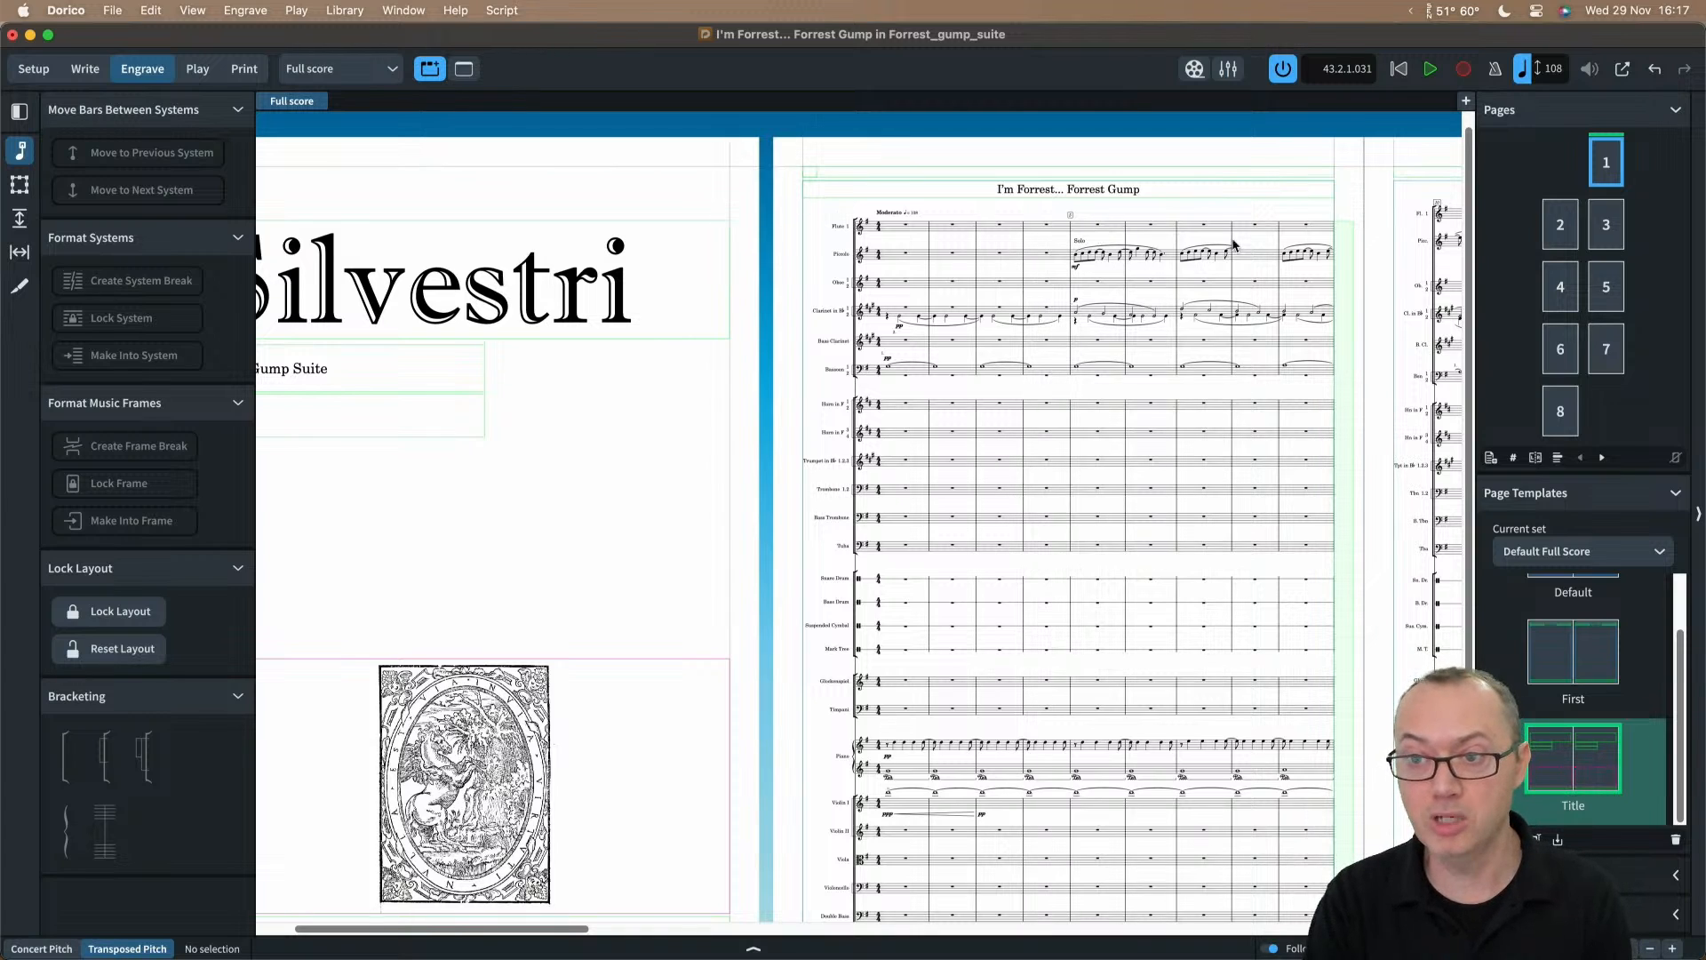
Step: Set the full score's layout options to use the First page template for any flow starting at top of page
click(1561, 236)
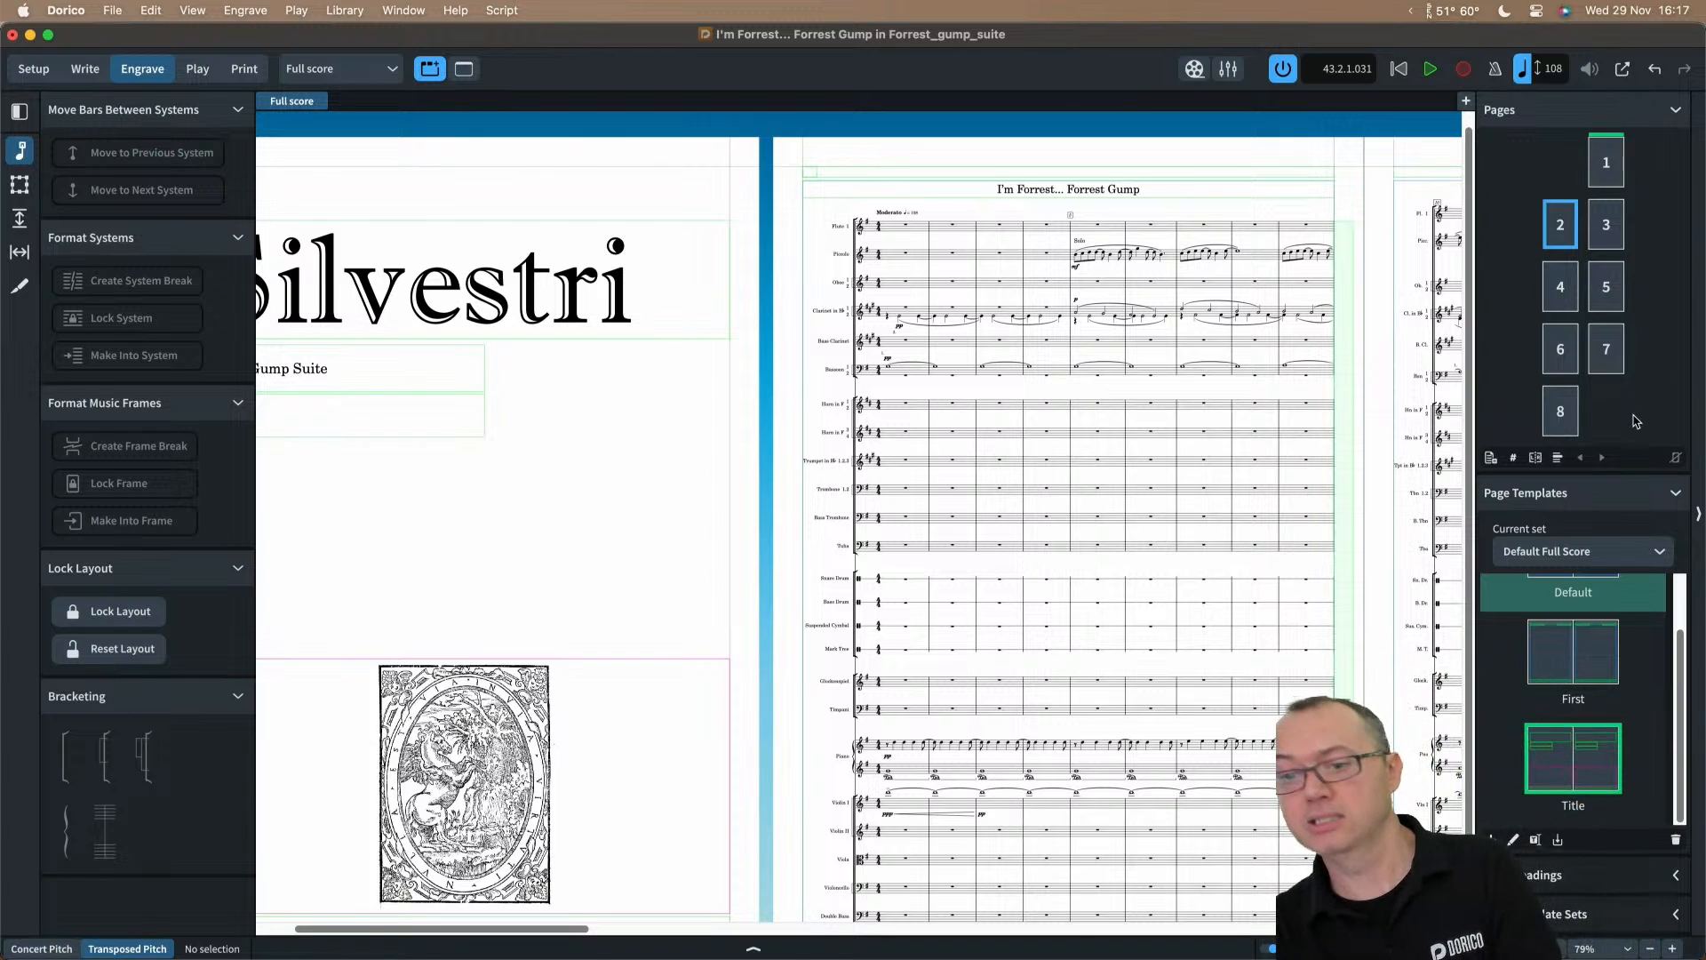
scroll(1600, 622, up, 2)
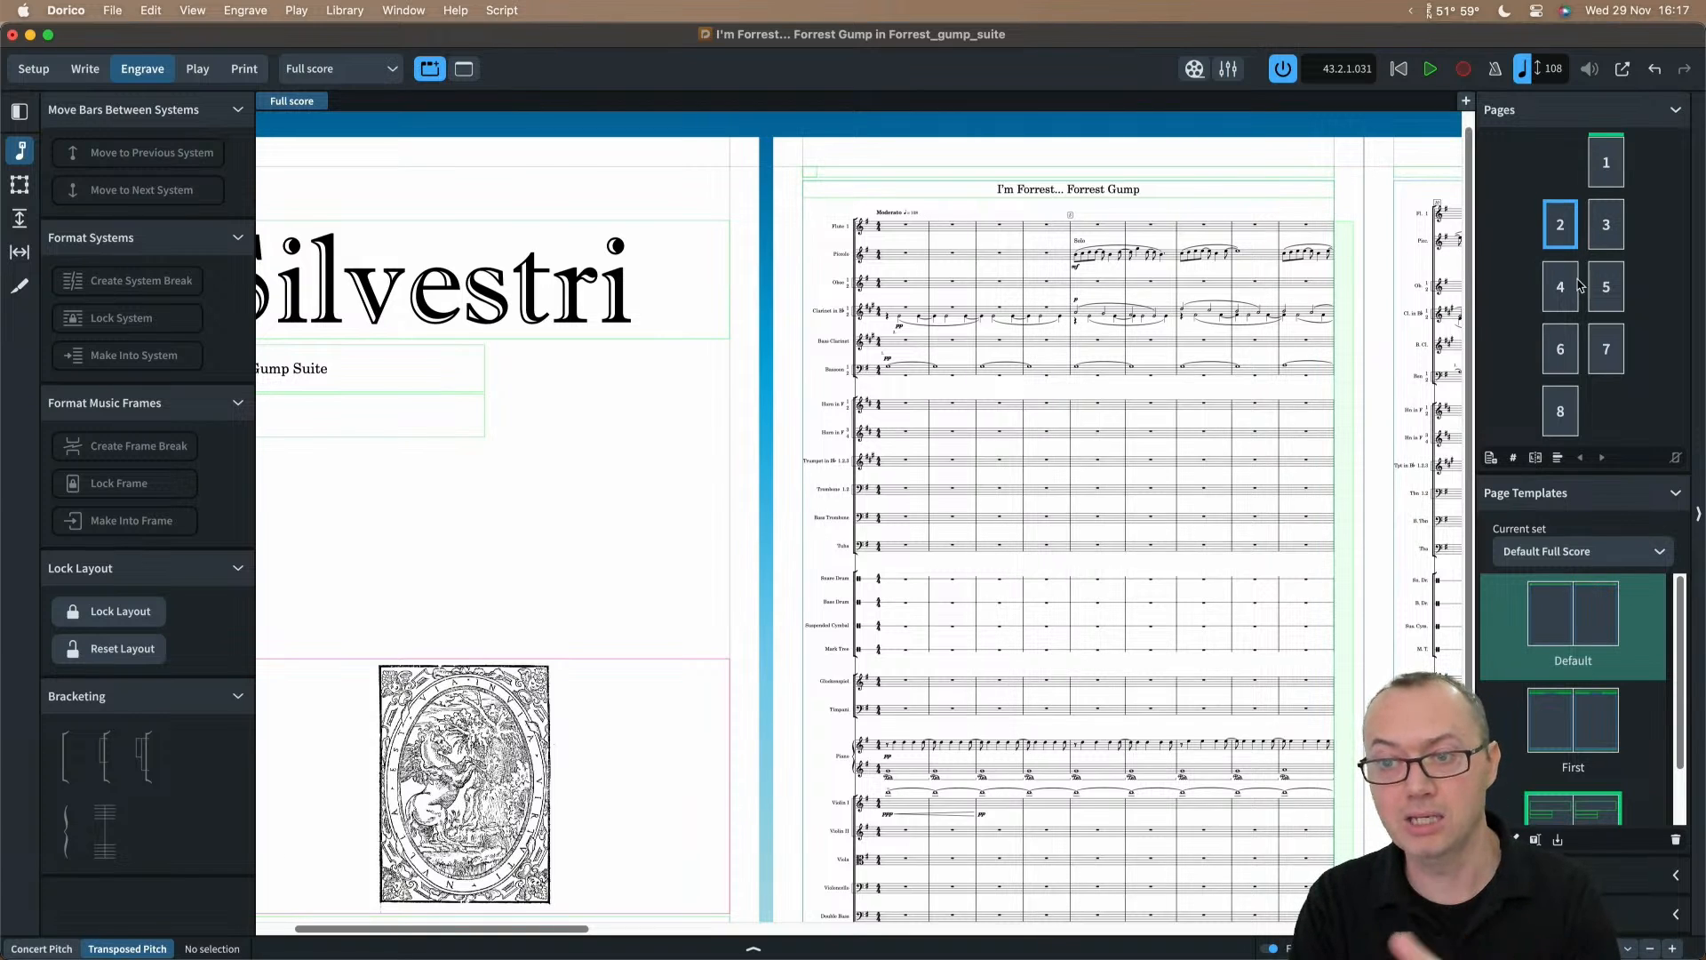
click(345, 10)
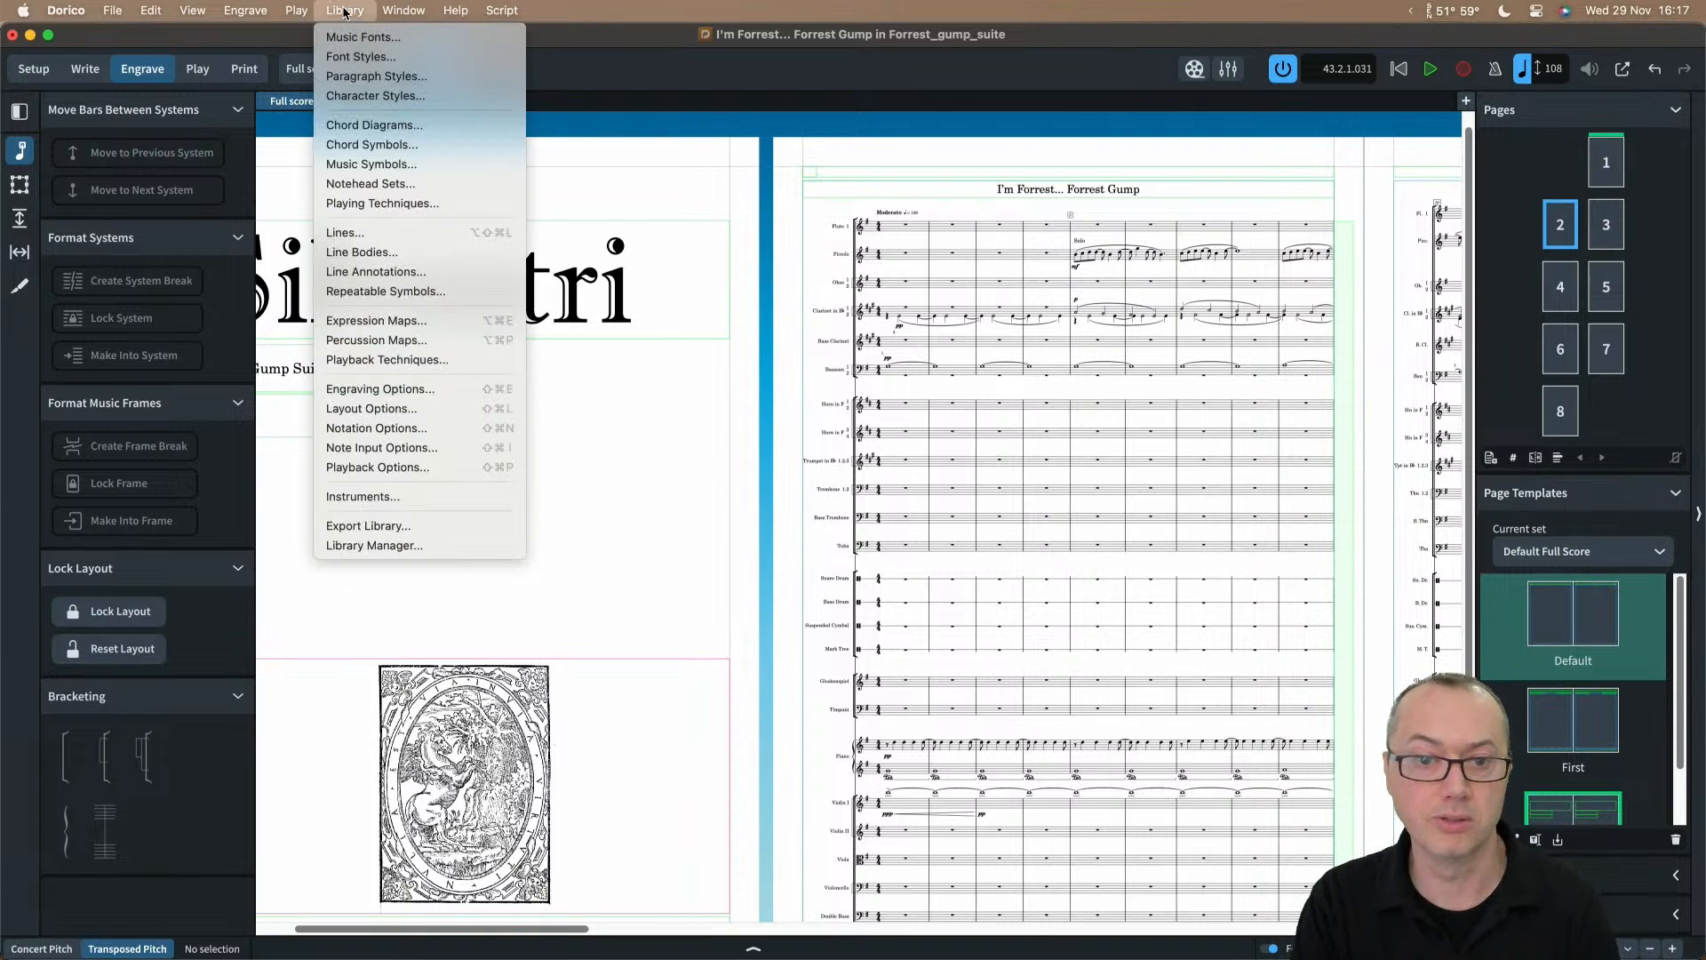
click(384, 409)
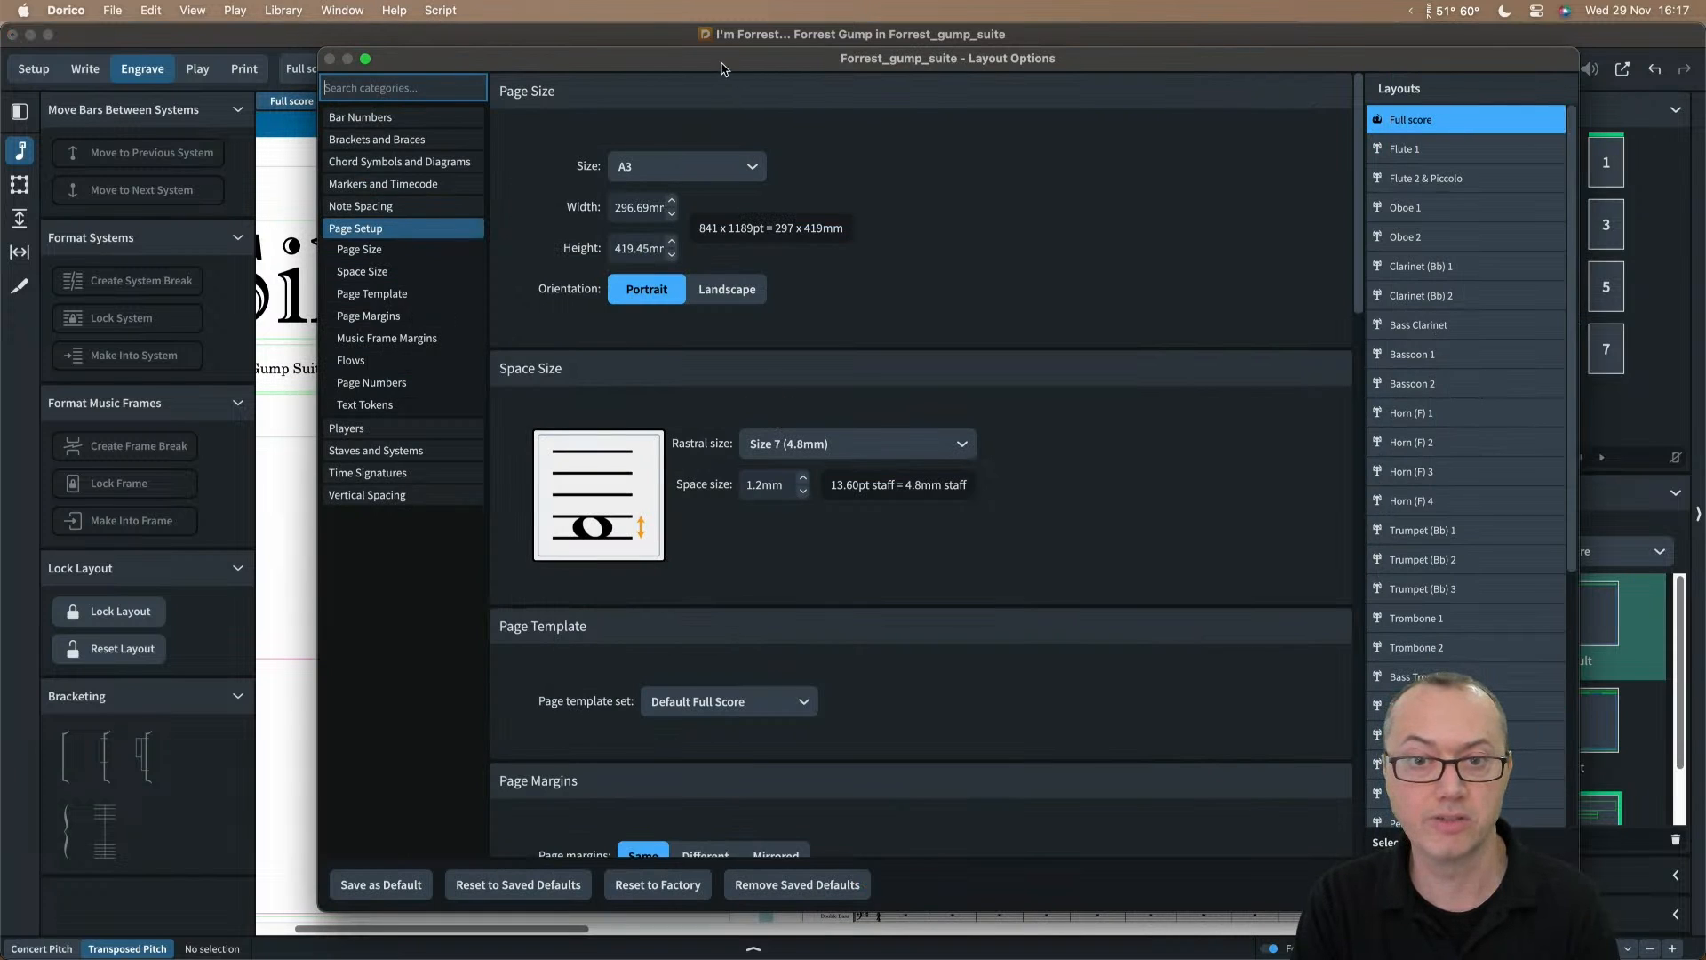
scroll(1054, 348, down, 5)
scroll(1054, 348, down, 14)
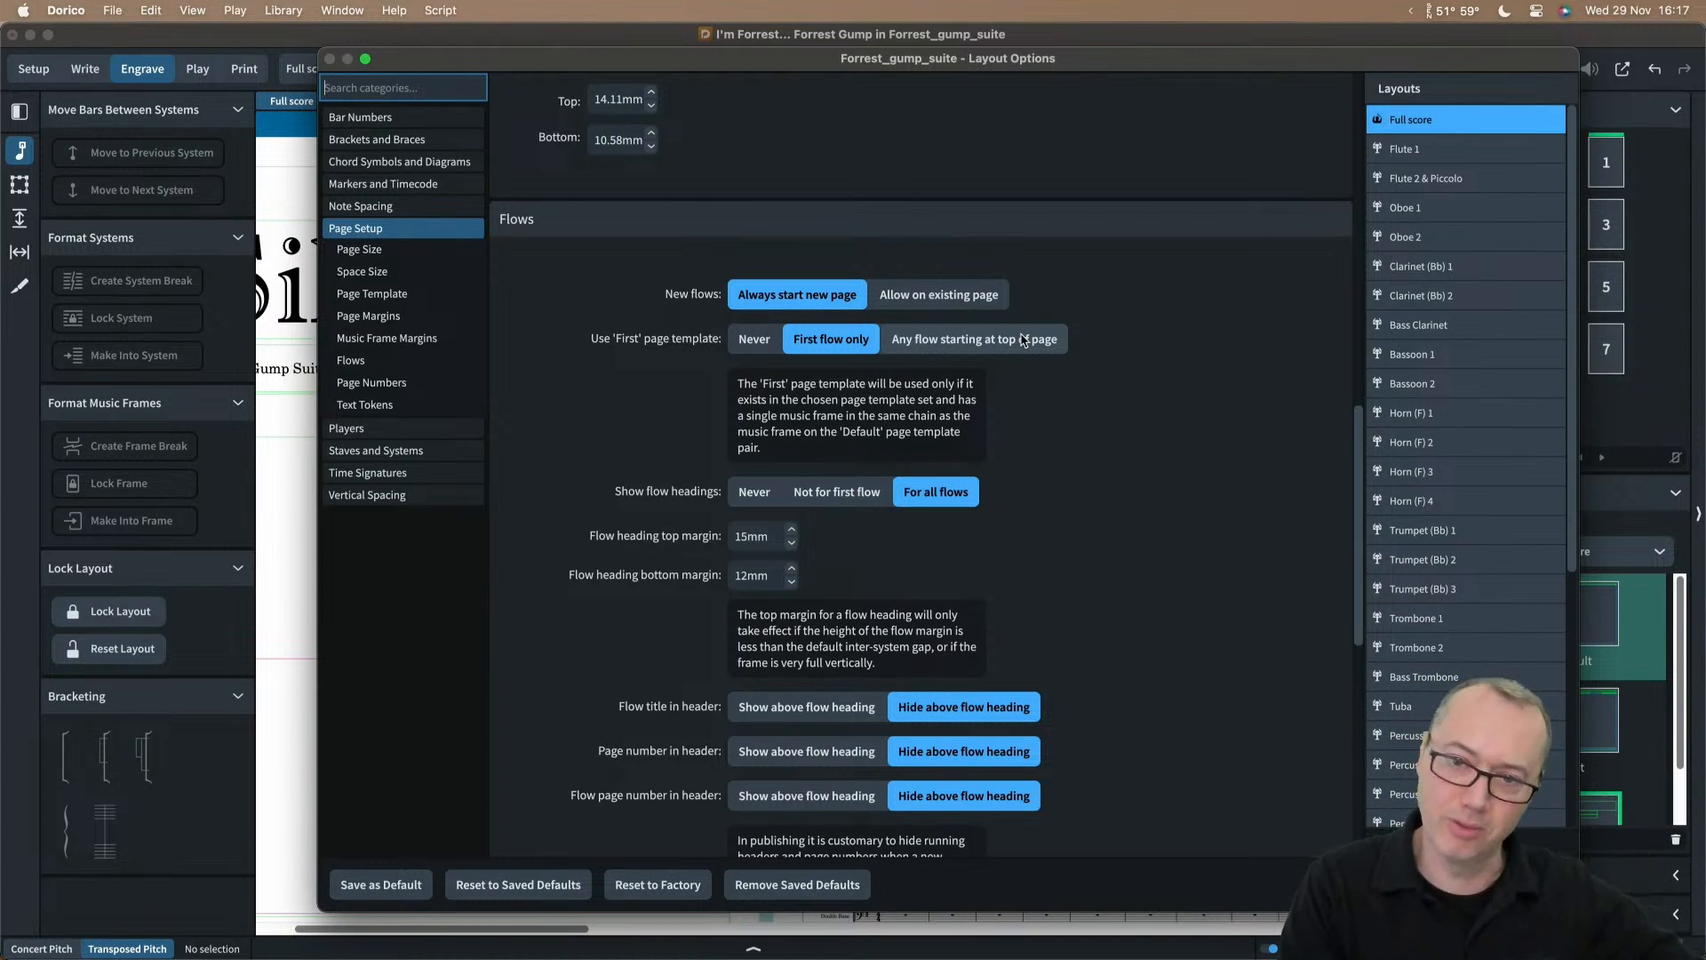
click(972, 342)
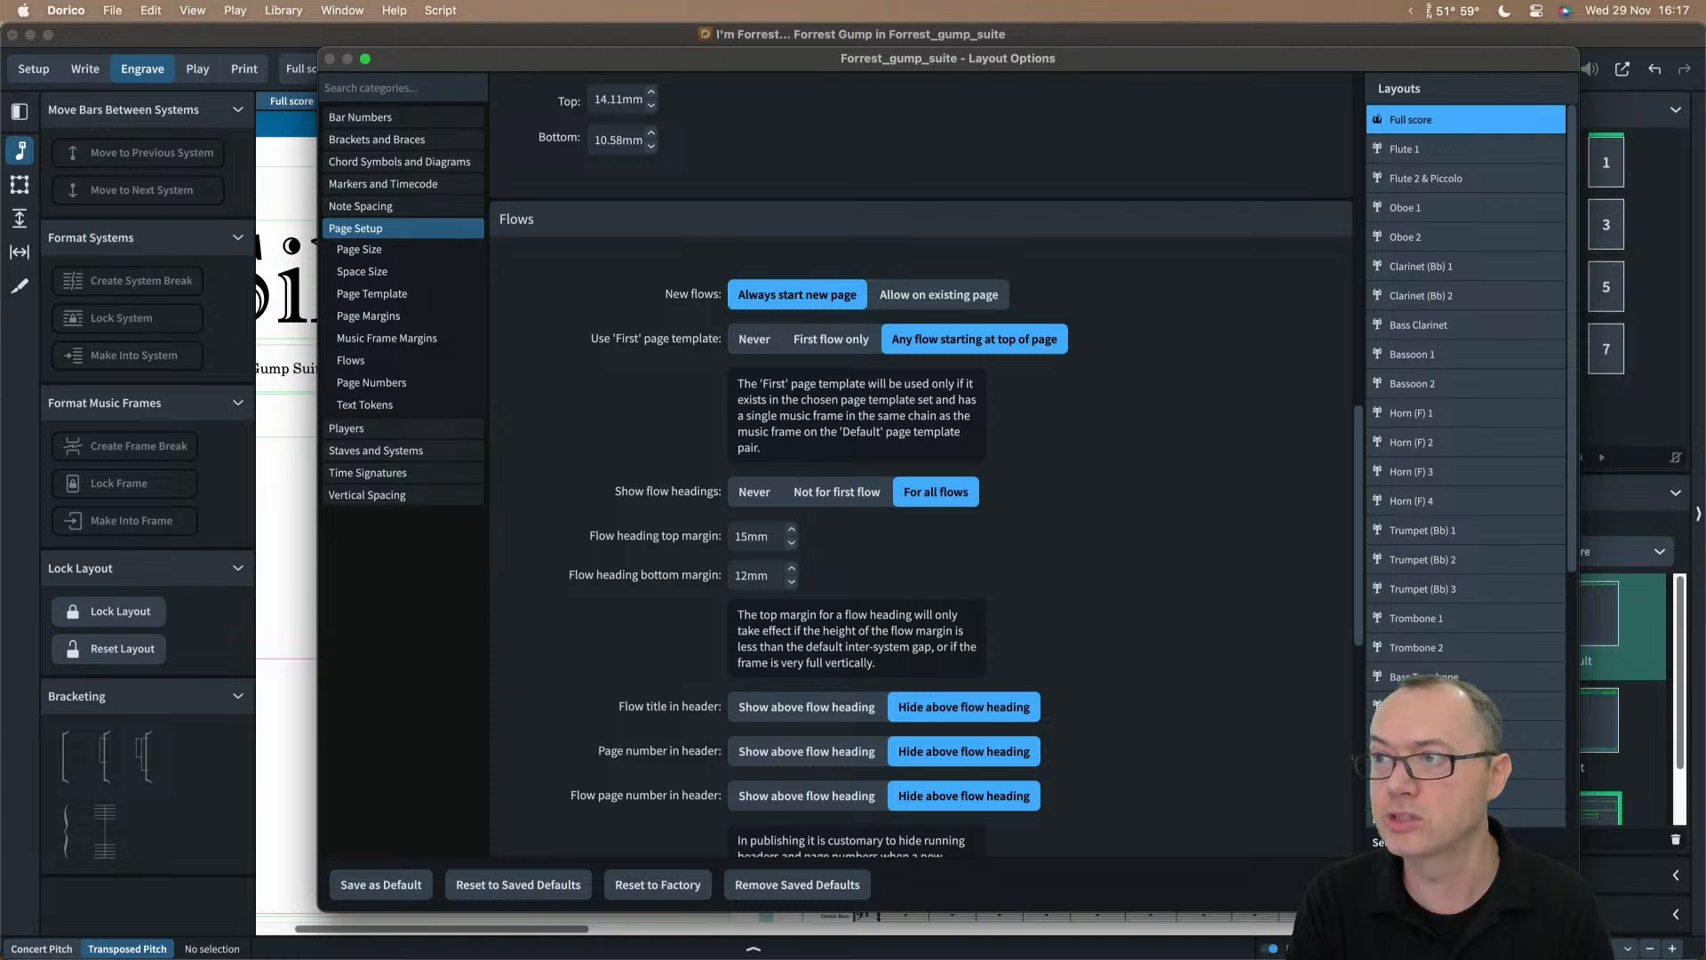
click(1540, 884)
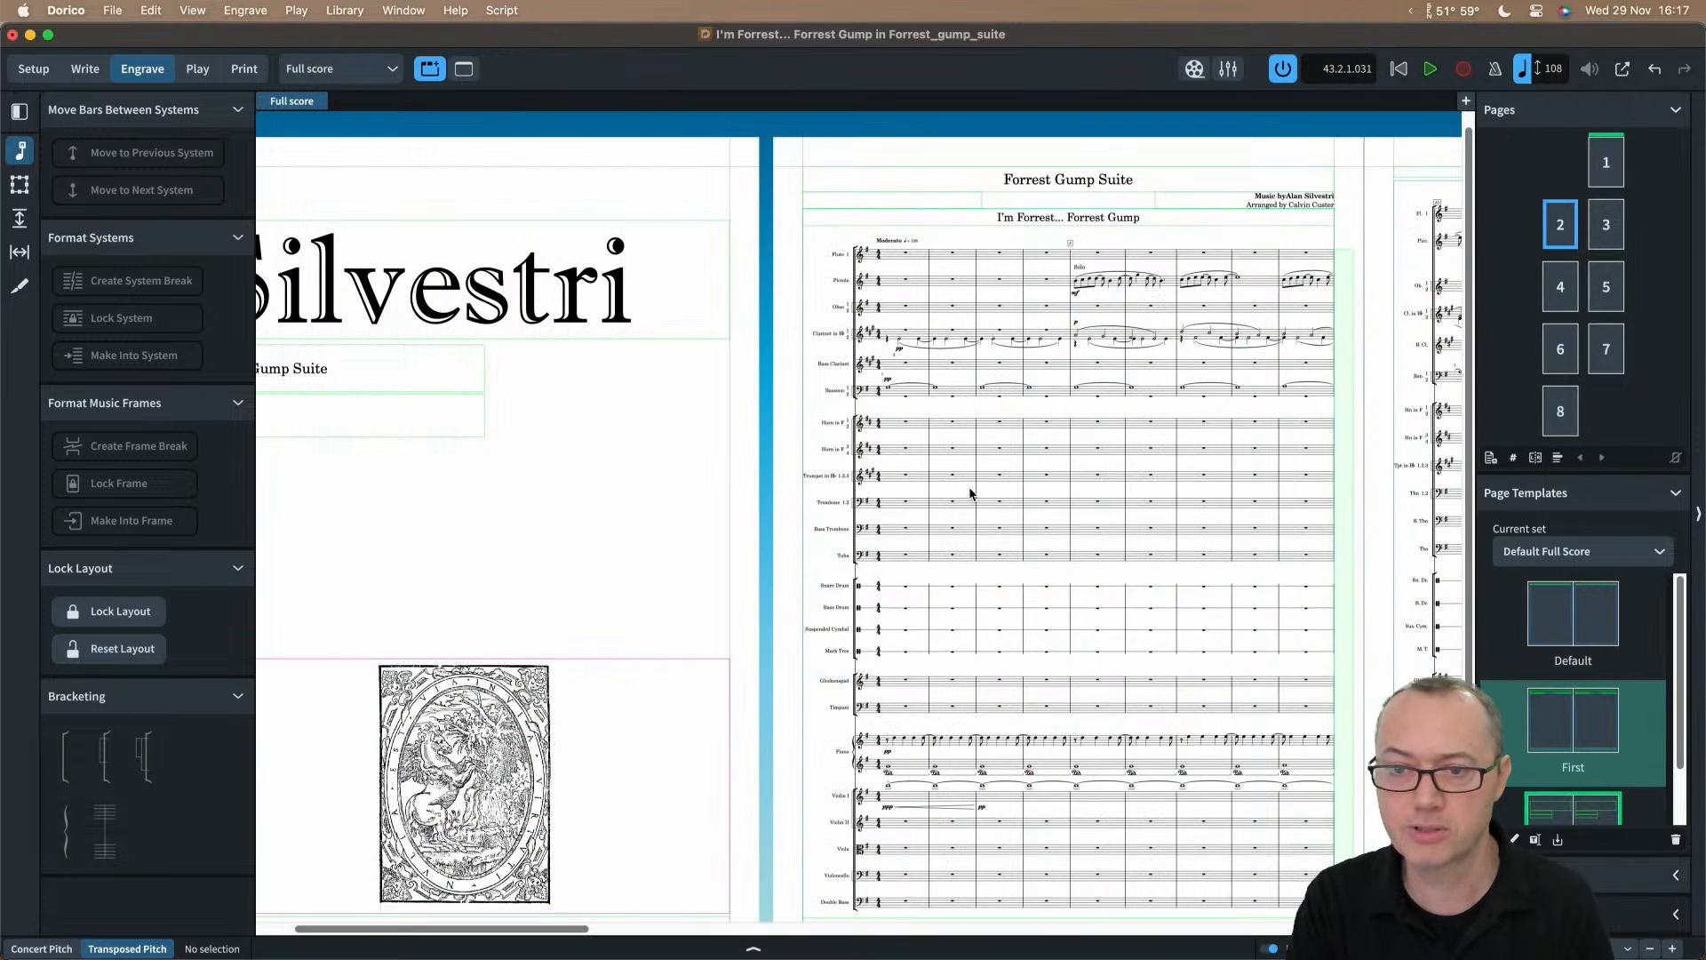
Step: Examine the title page and the opening music pages, checking which page template page 3 uses
scroll(569, 353, right, 2)
scroll(498, 338, left, 3)
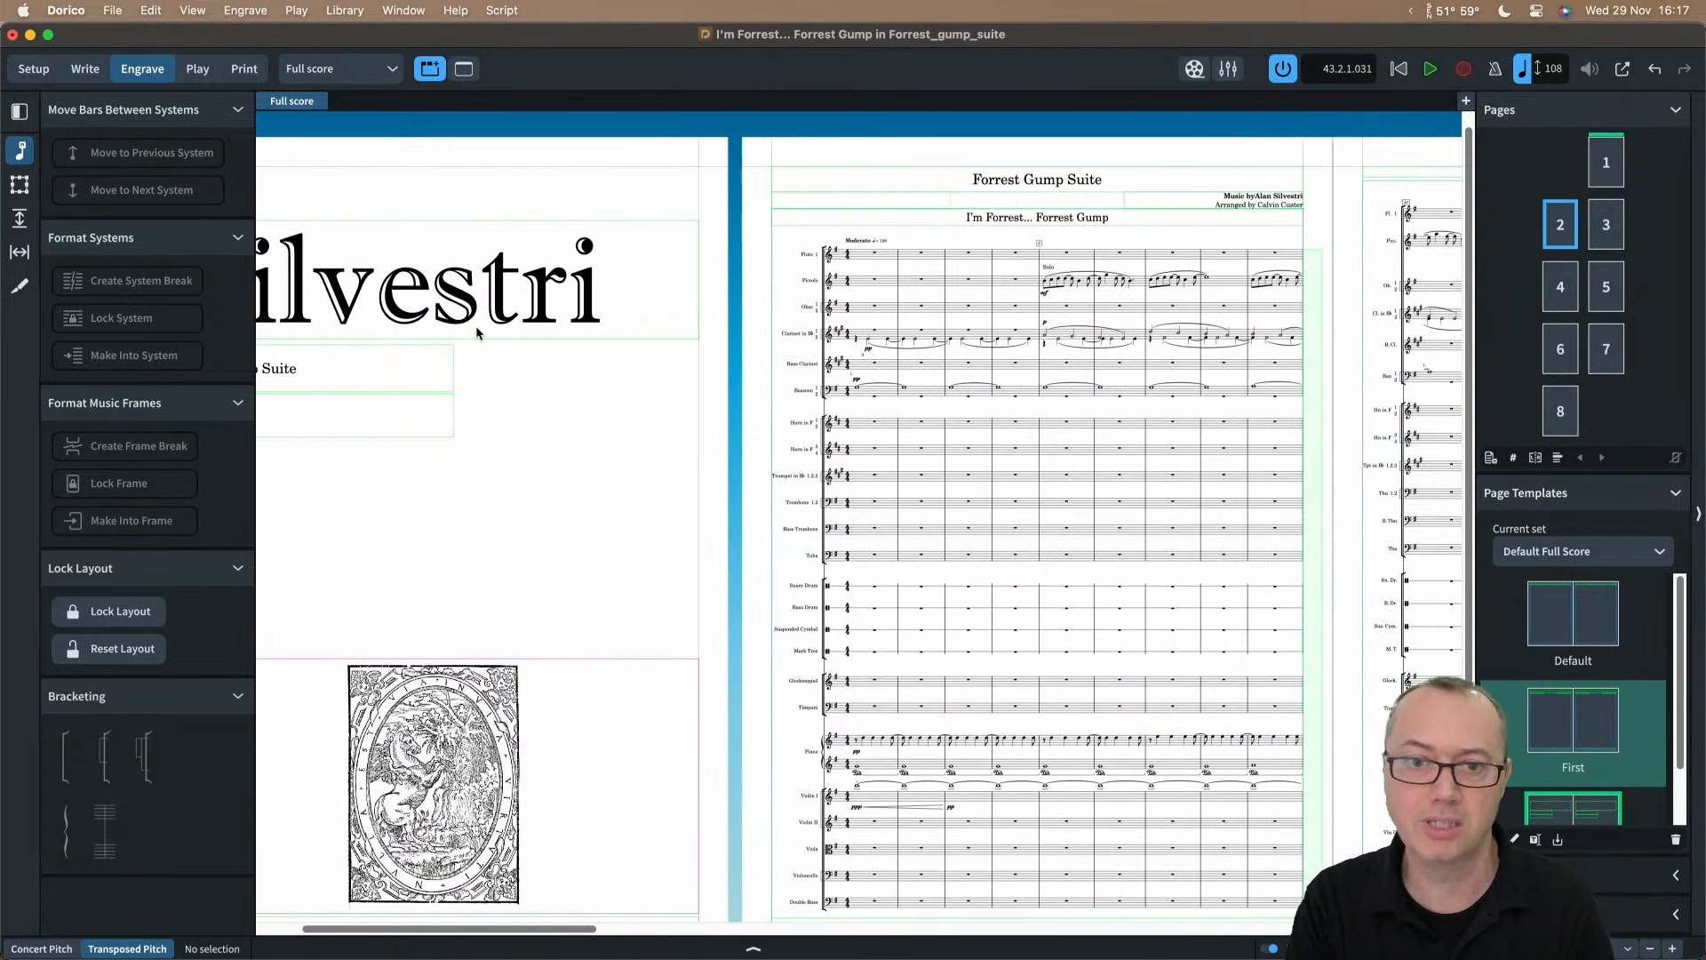
scroll(803, 277, right, 5)
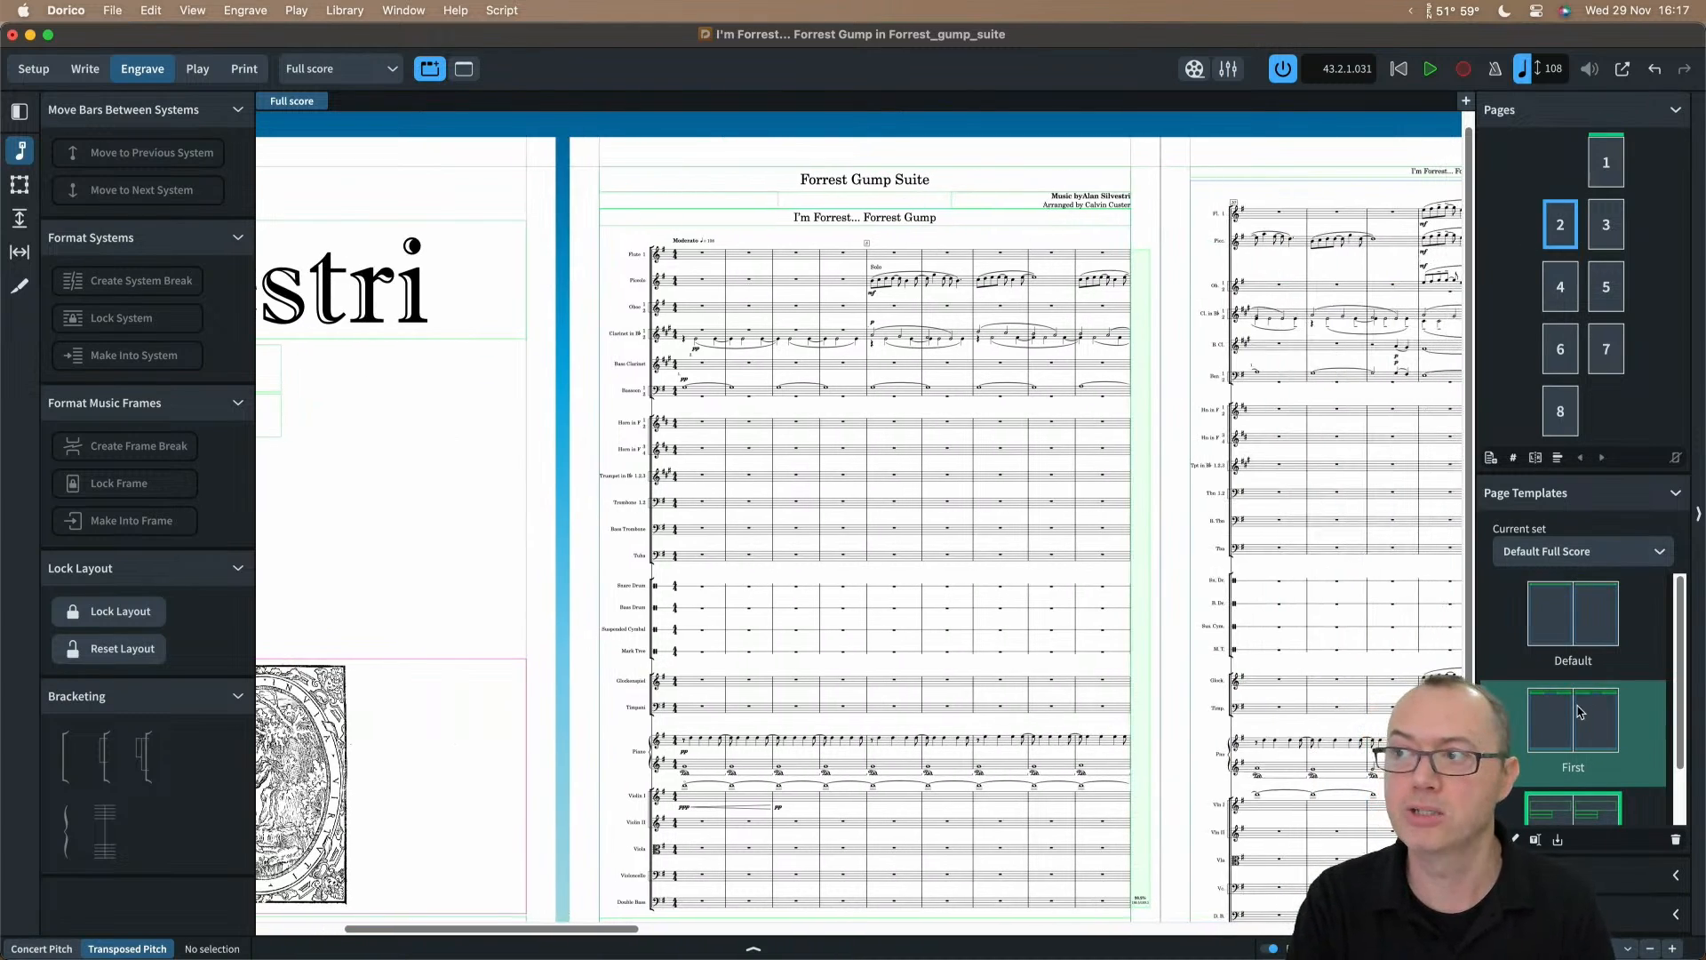
click(1608, 234)
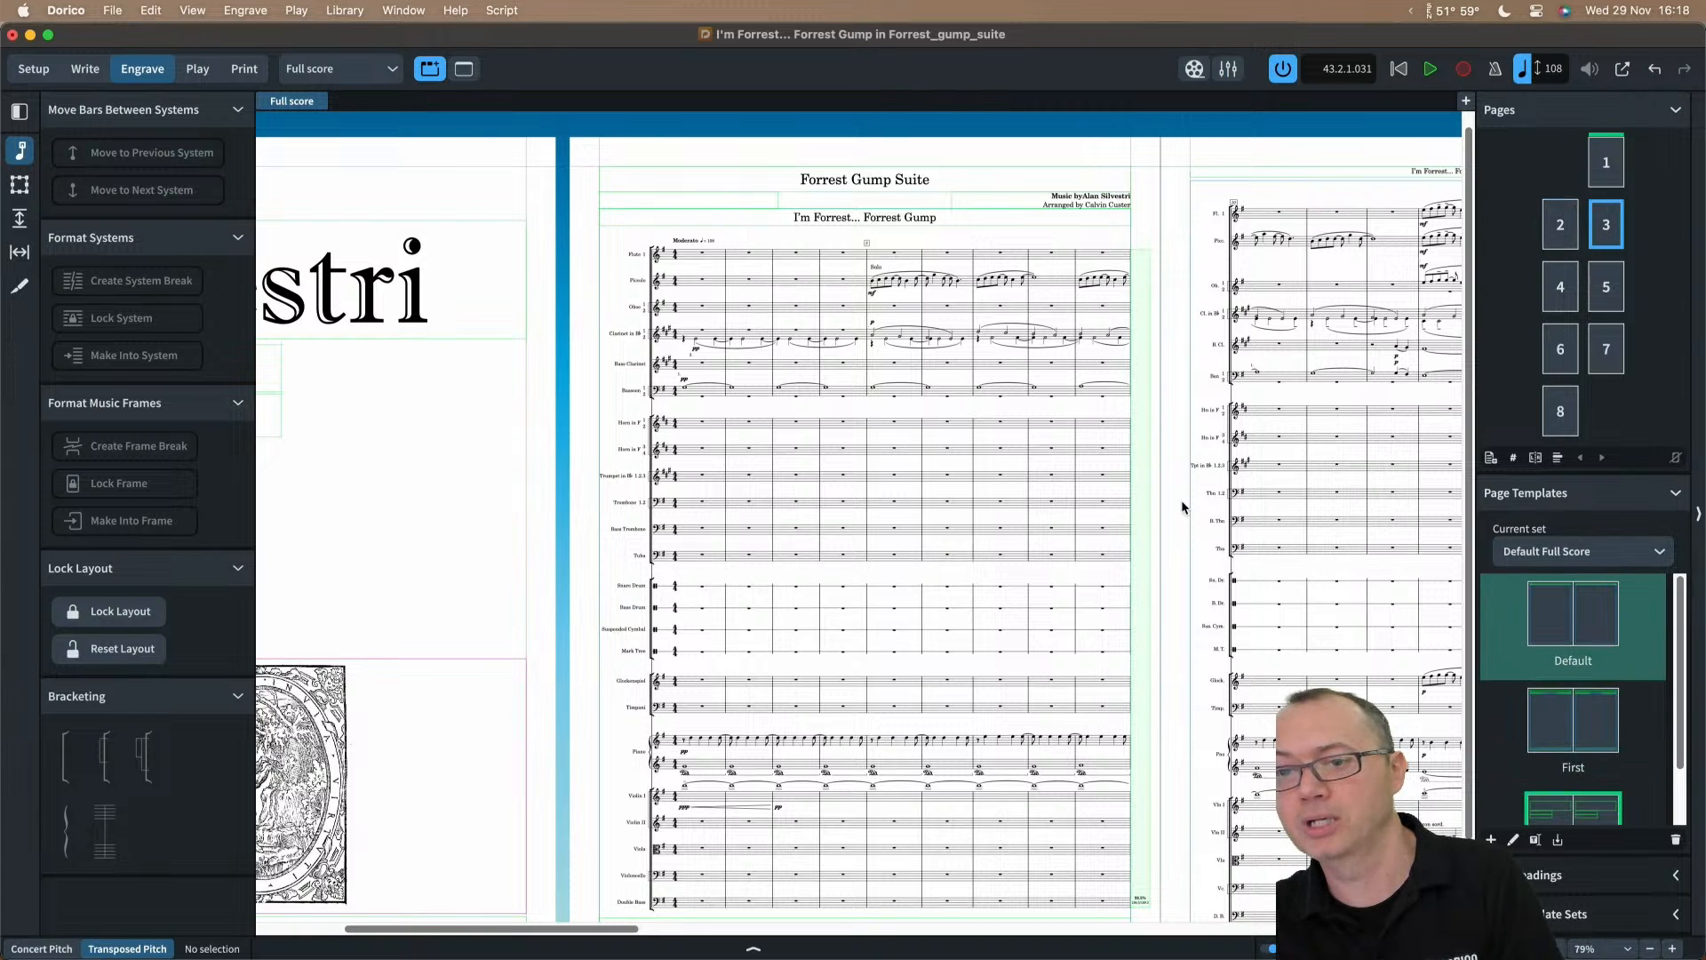
scroll(1181, 499, right, 10)
scroll(1182, 499, left, 10)
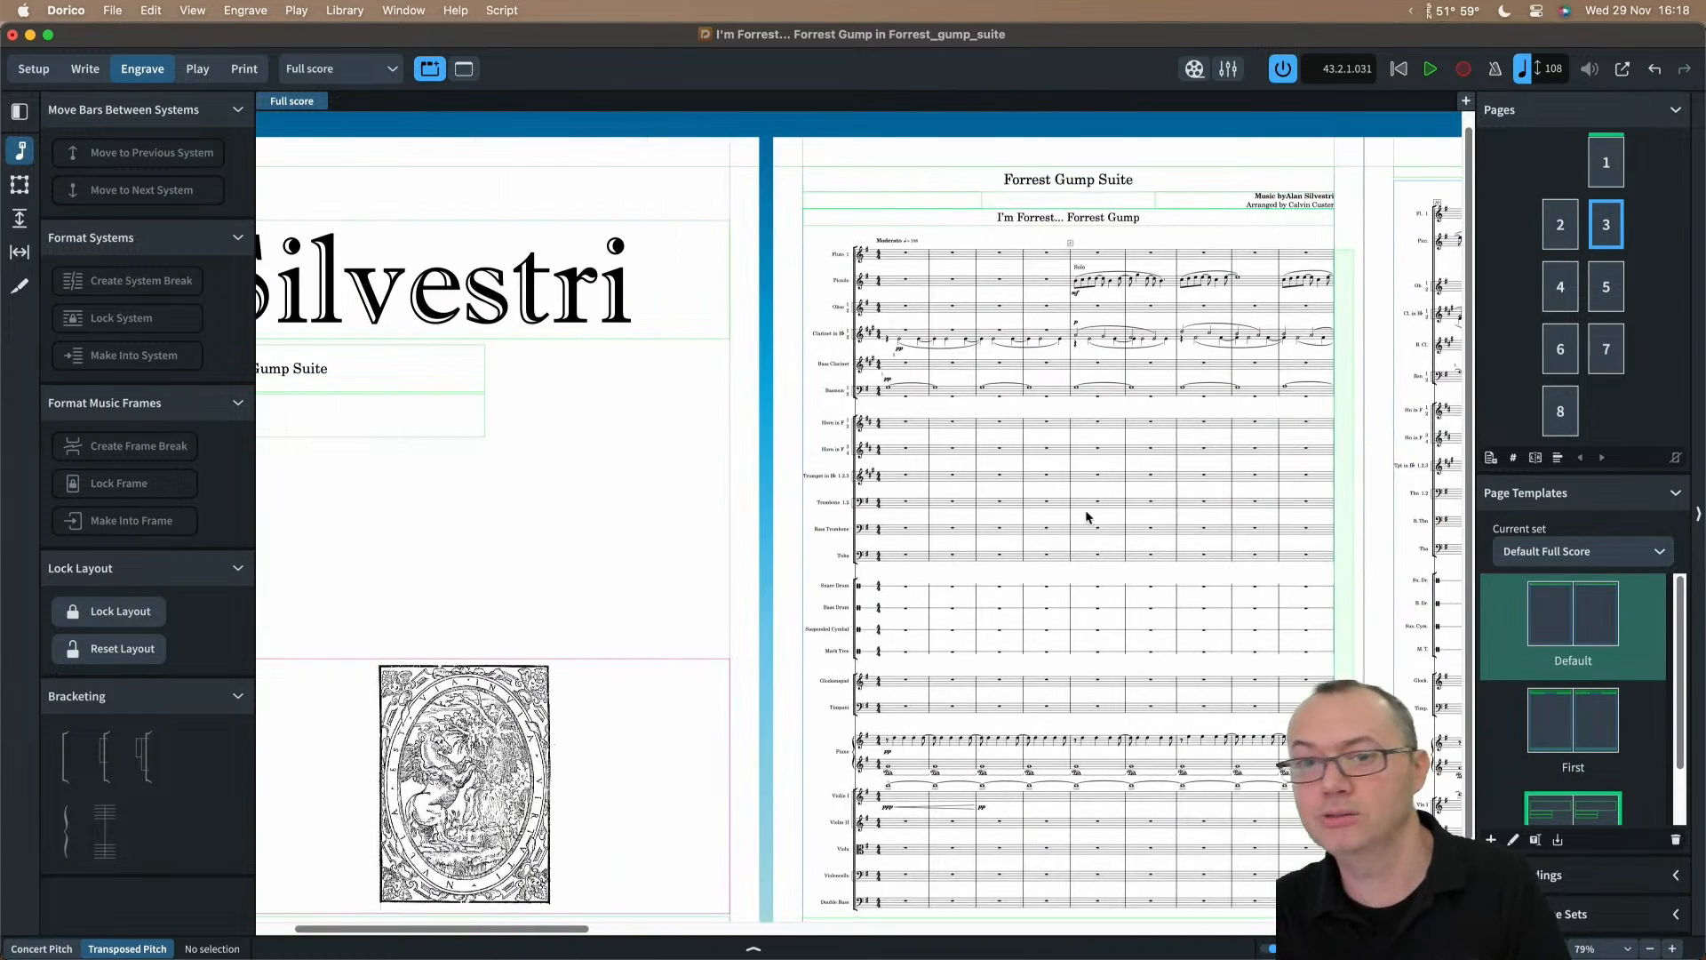
scroll(604, 449, left, 3)
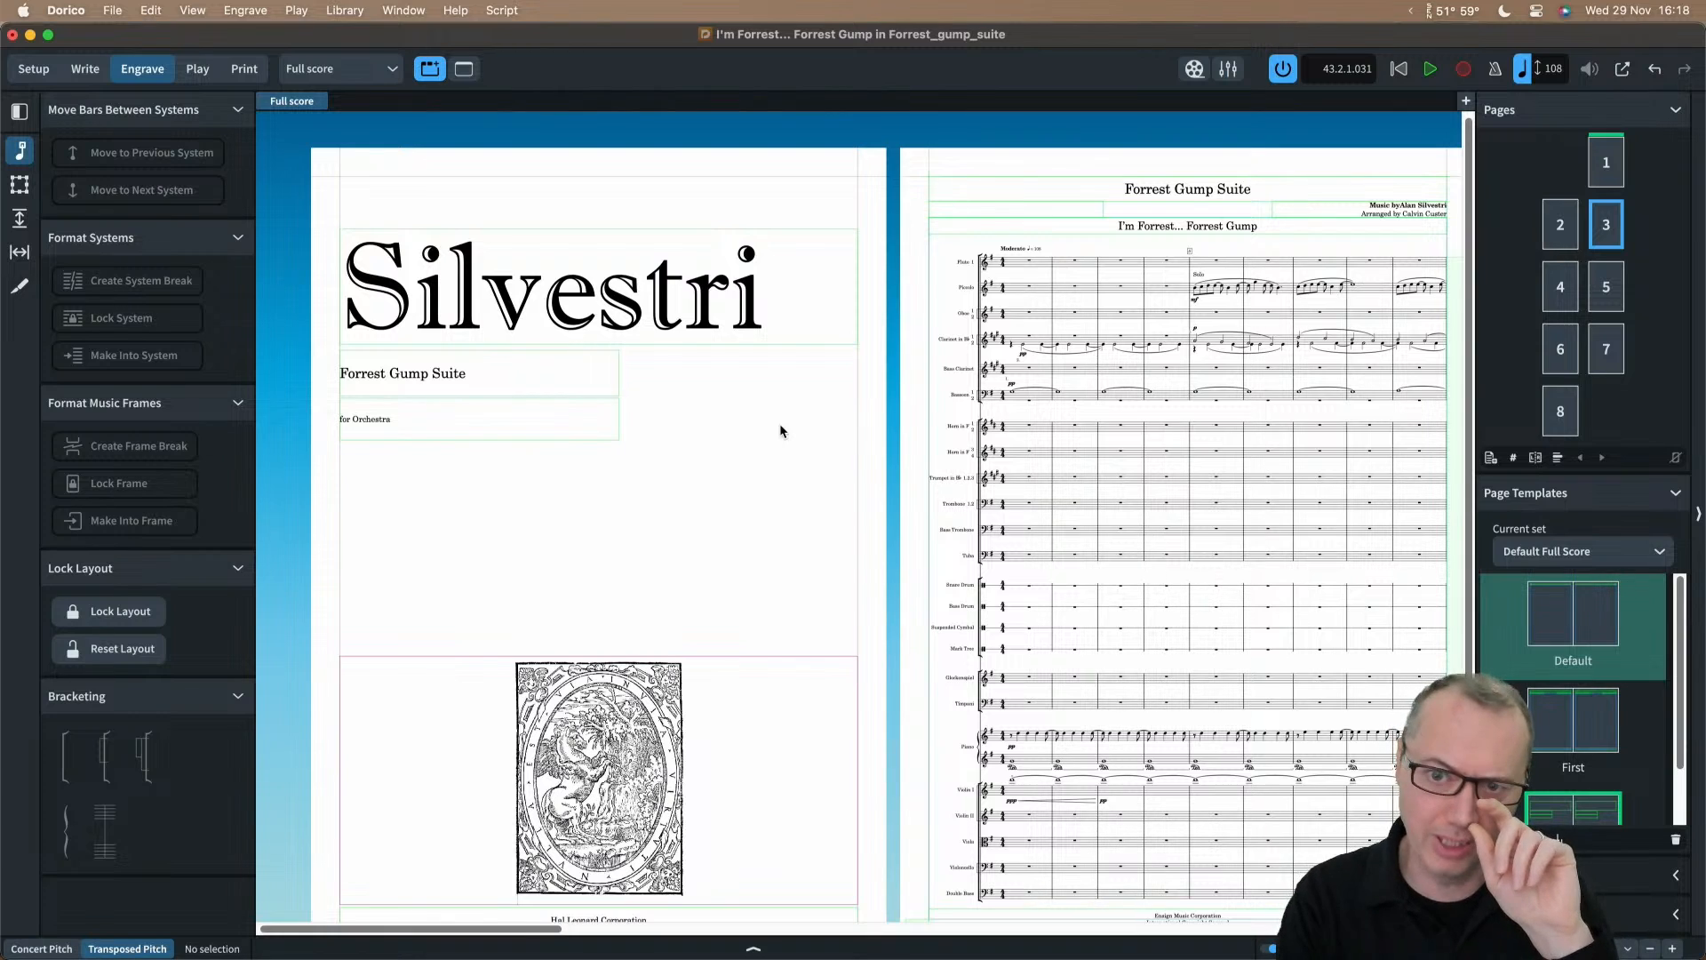
scroll(780, 425, down, 1)
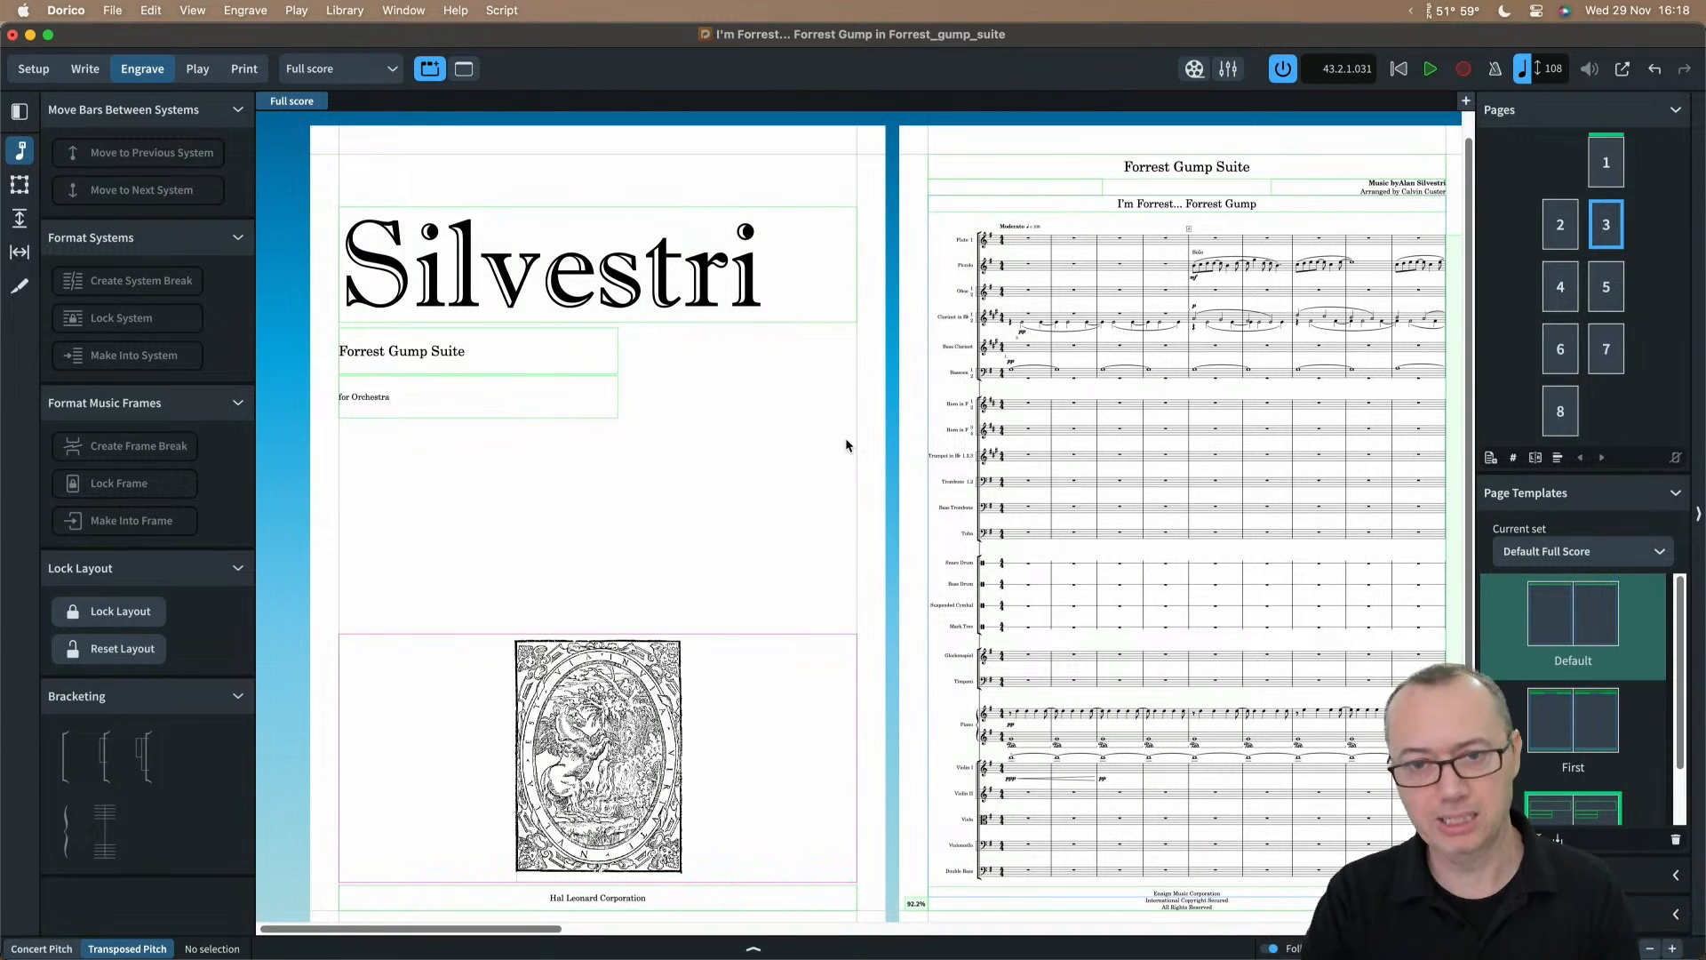
scroll(845, 437, right, 2)
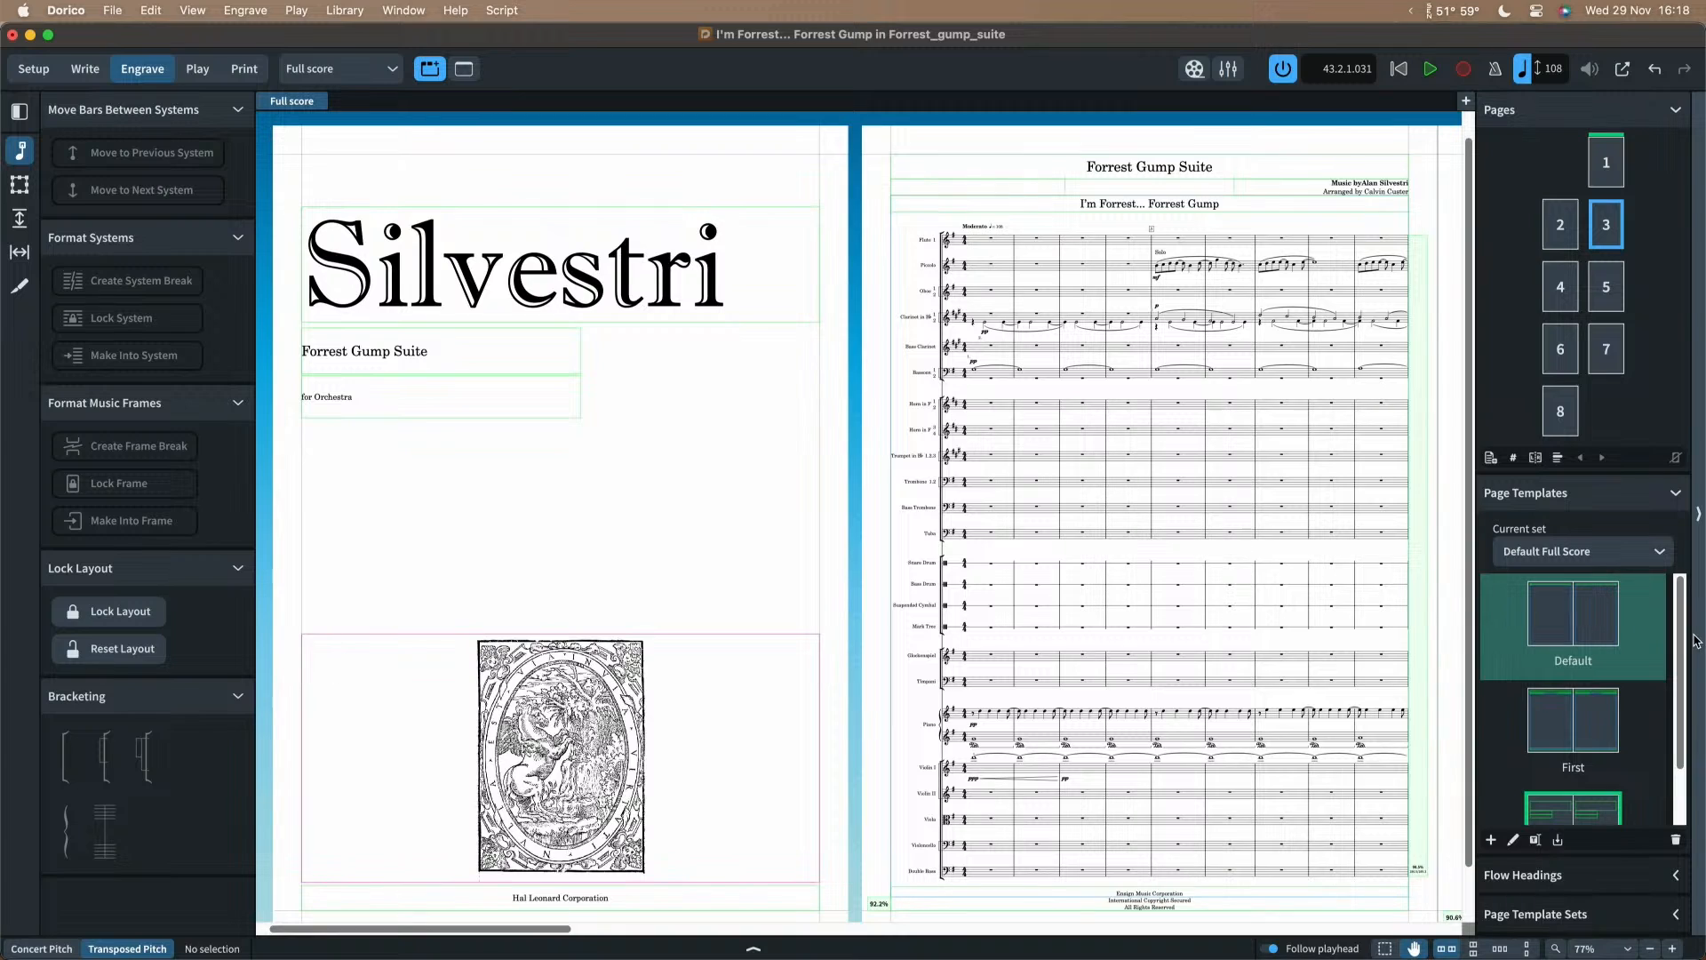
Step: Create a custom page template named Blank that is not based on any existing template
click(1491, 840)
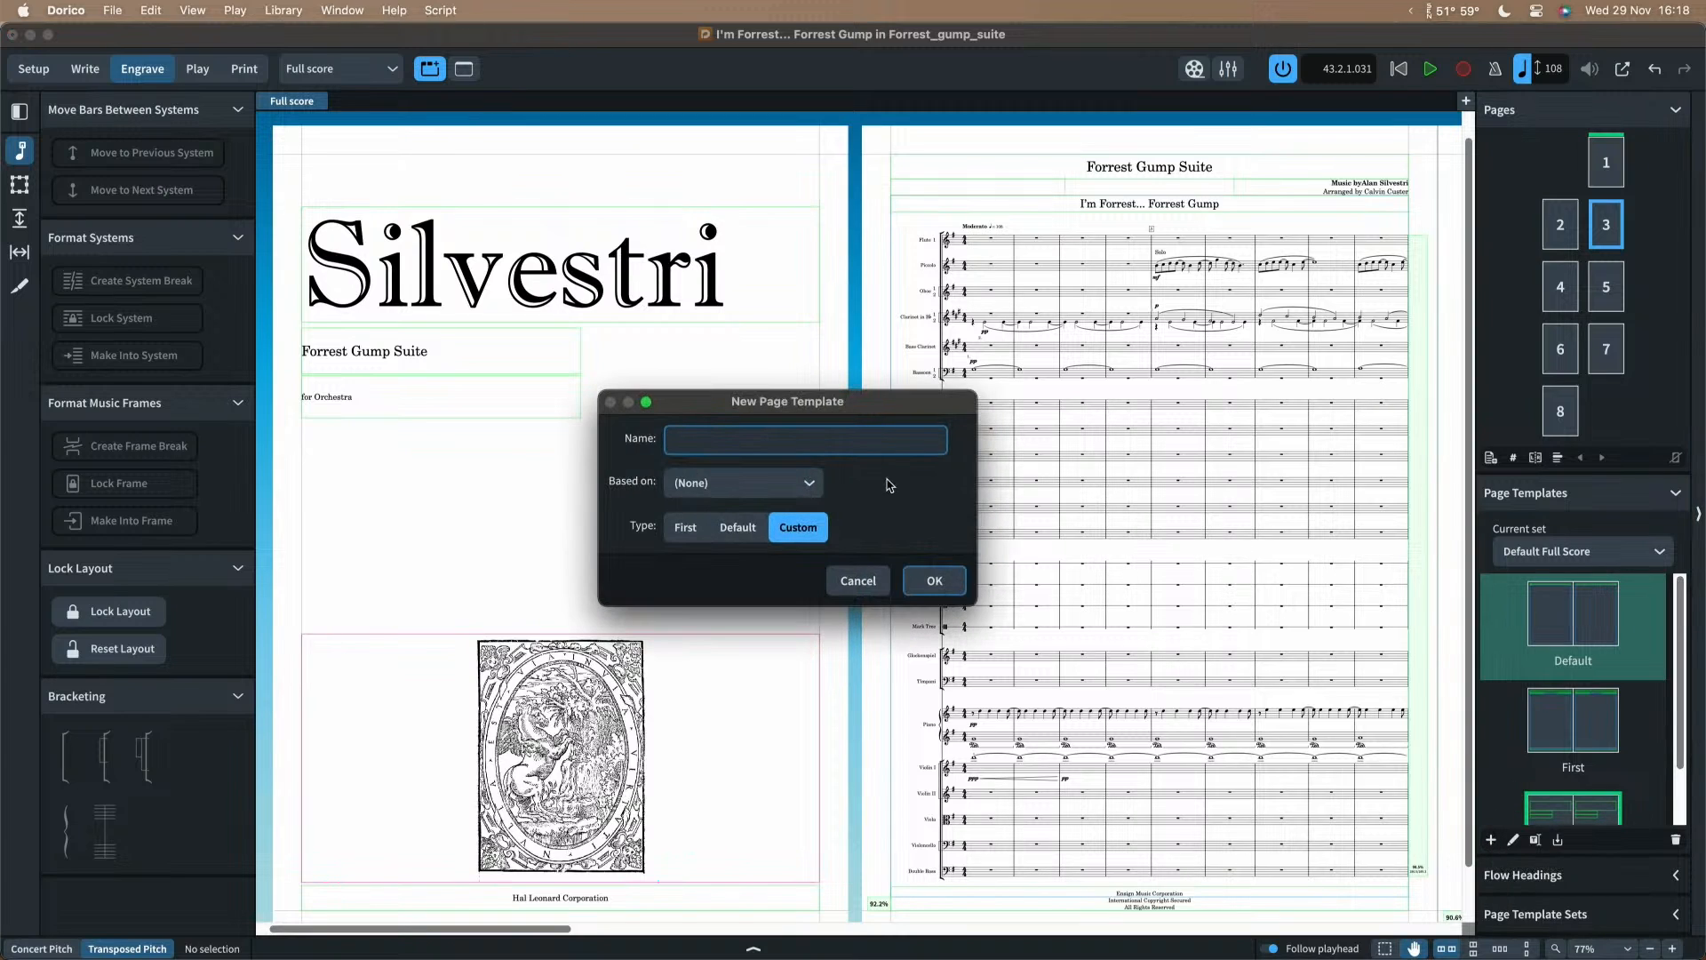
text(Blank)
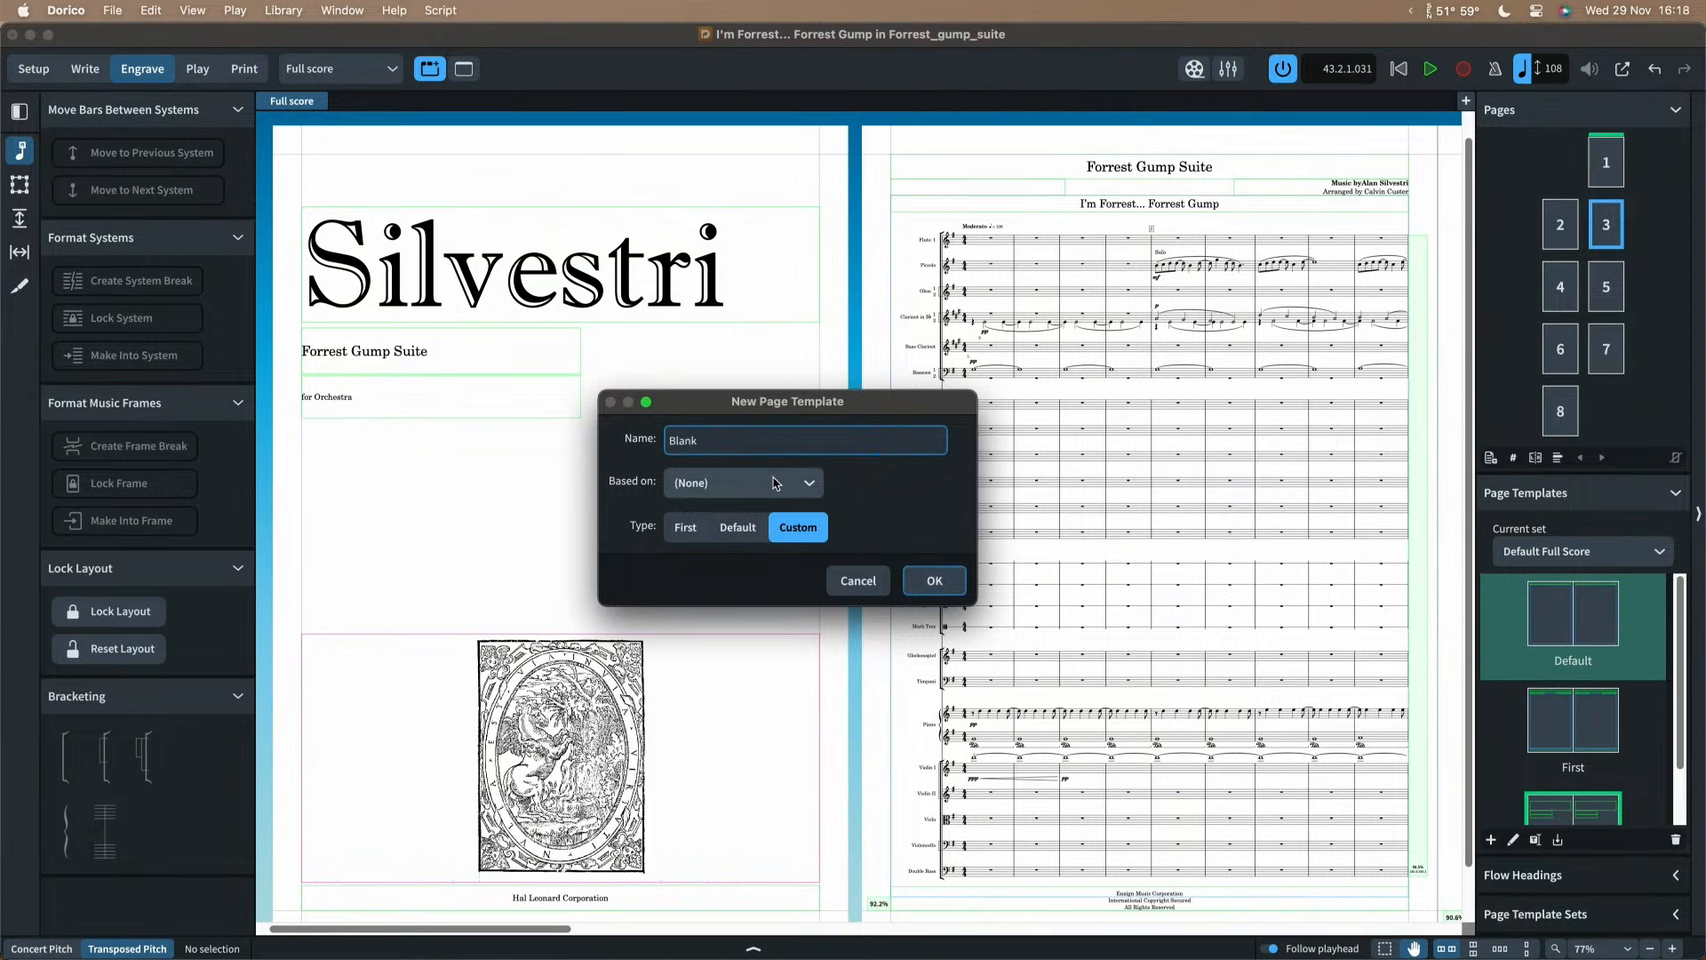
click(935, 580)
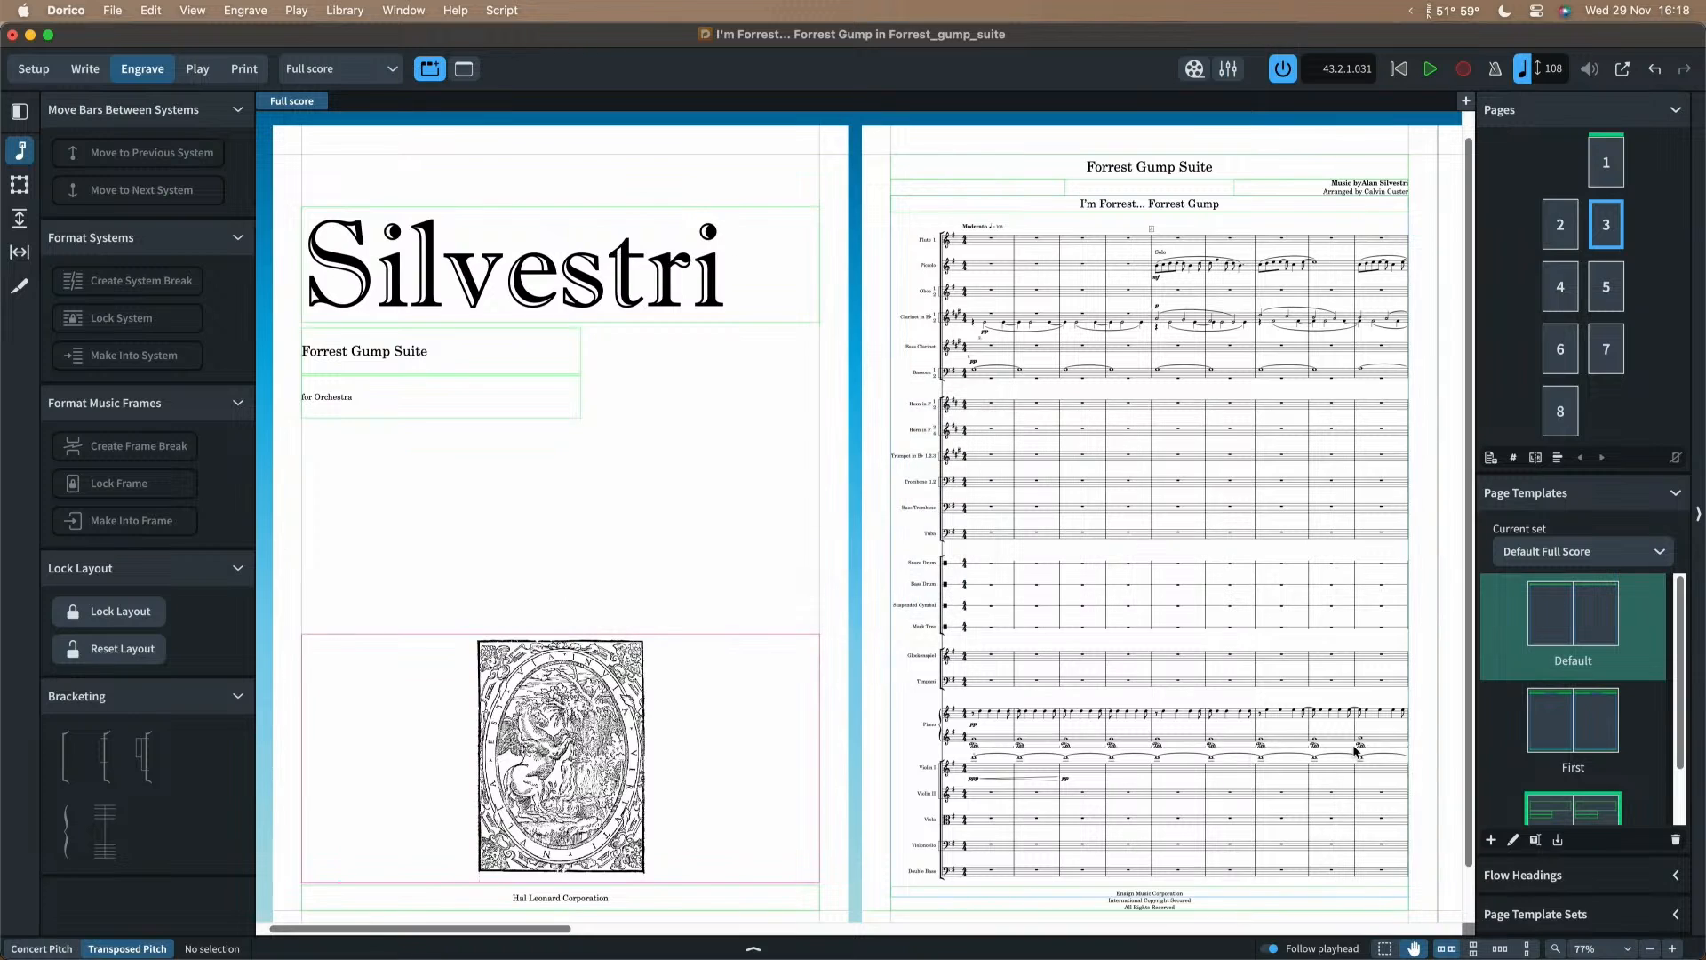
click(1579, 629)
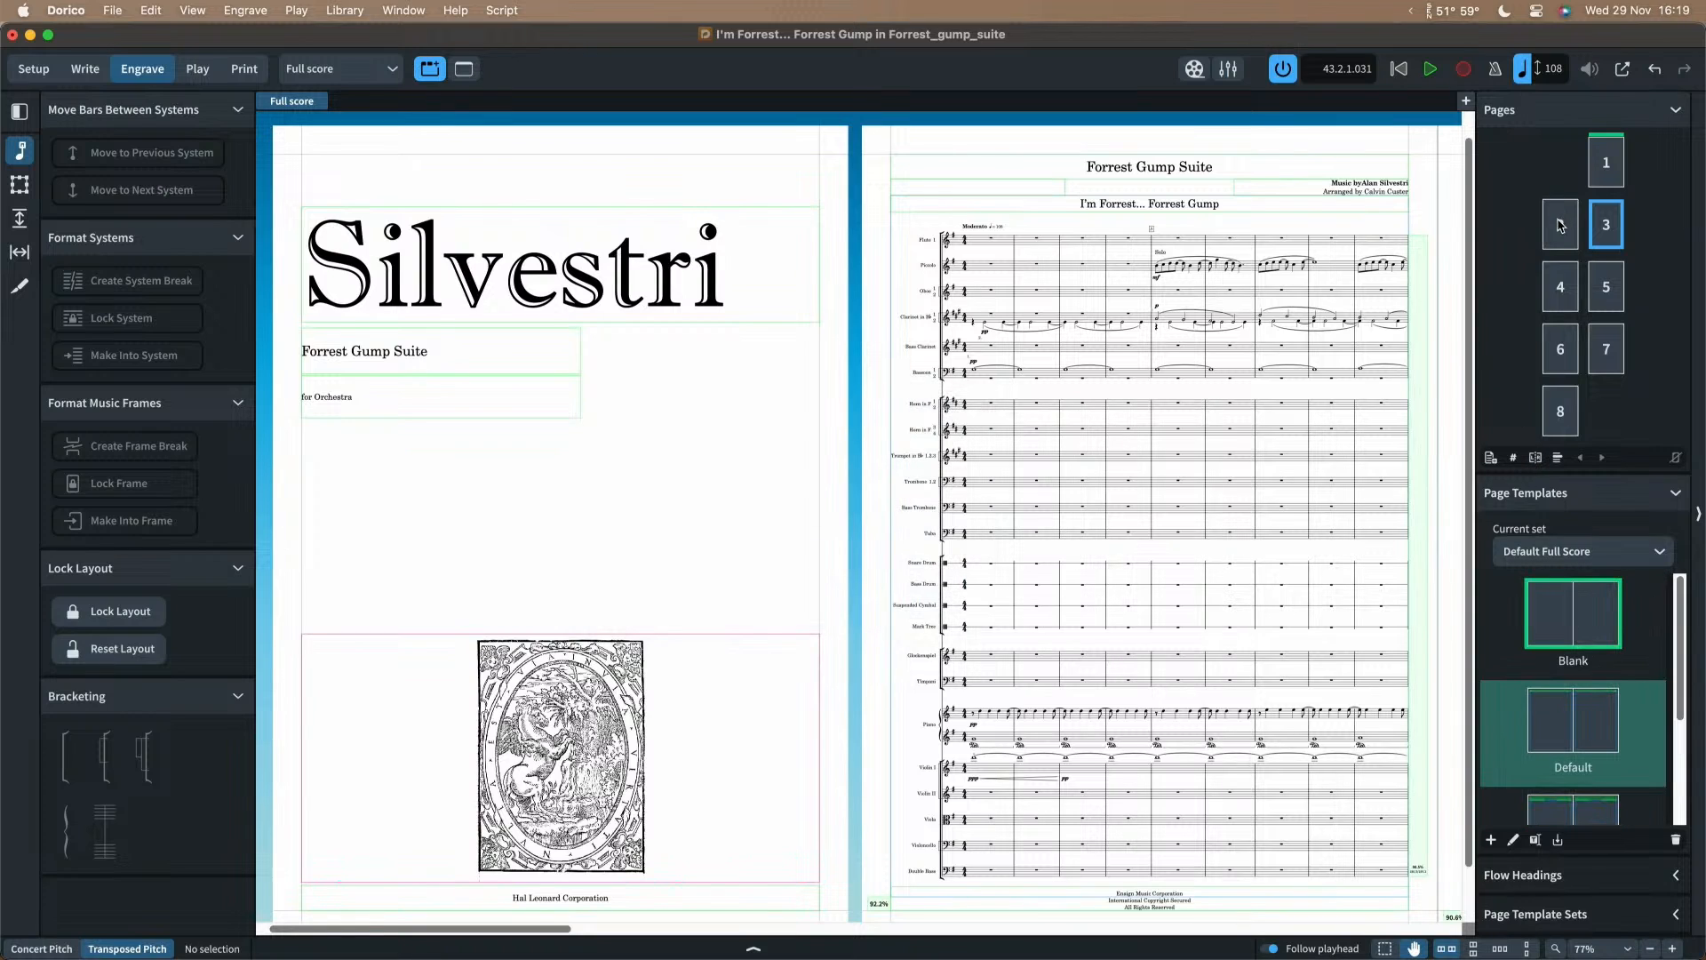
Step: Insert a page template change on page 2 using the Blank template for the current page only
click(1561, 225)
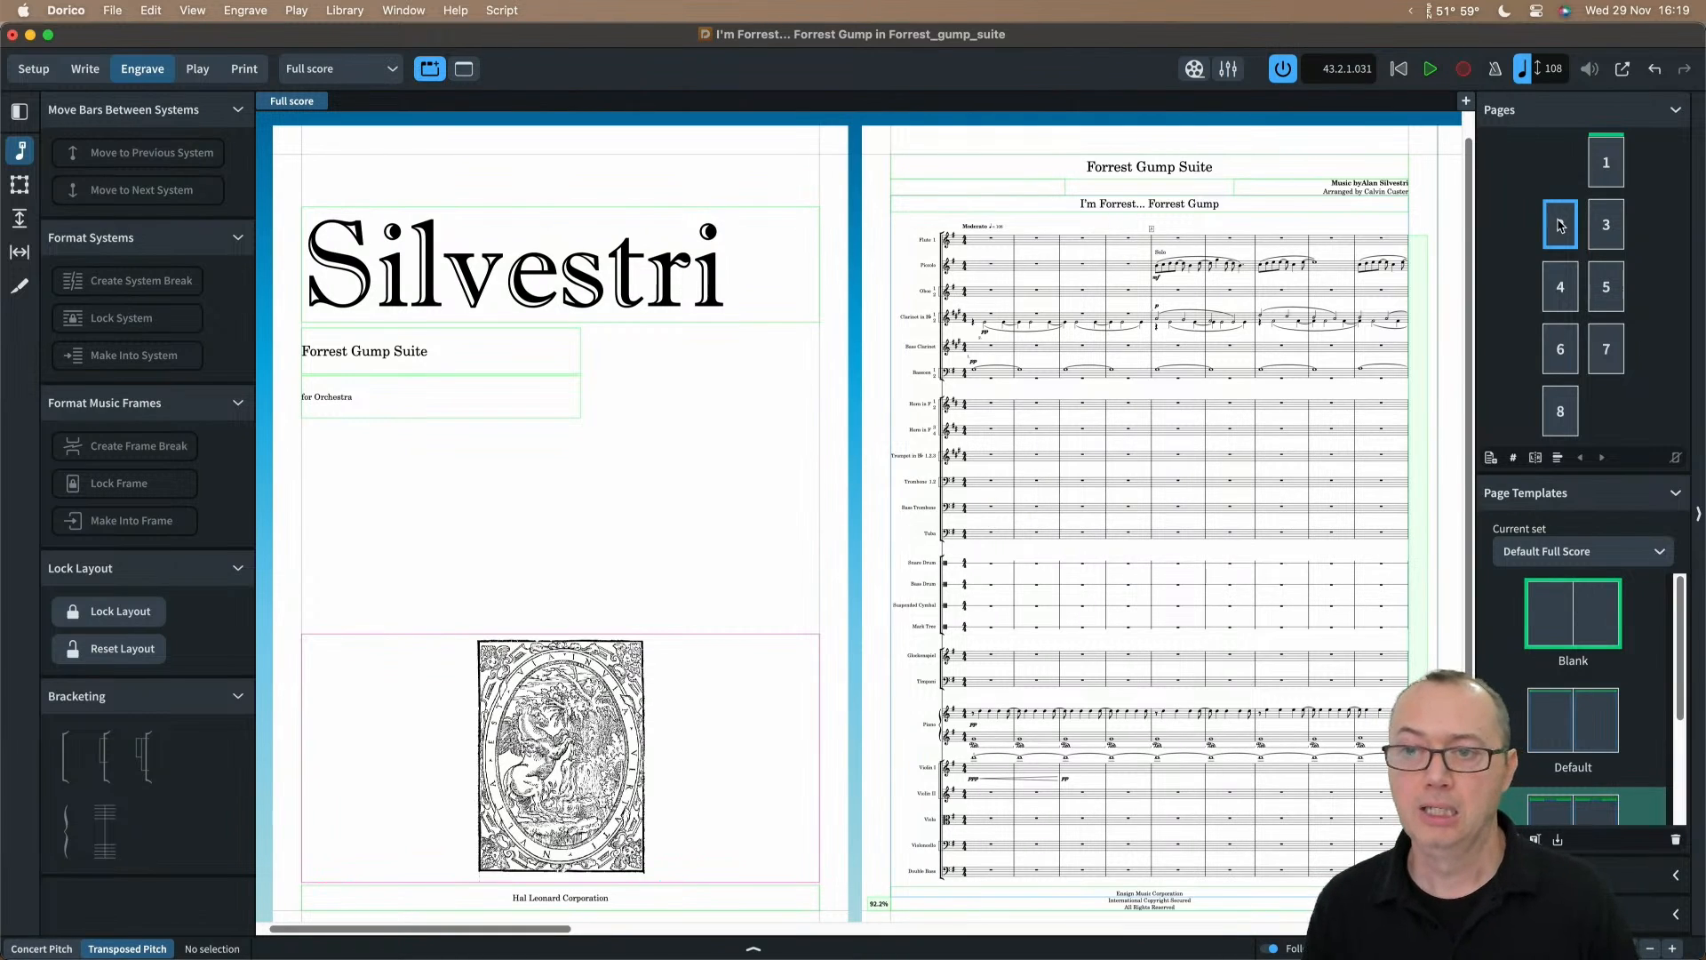
right_click(1558, 237)
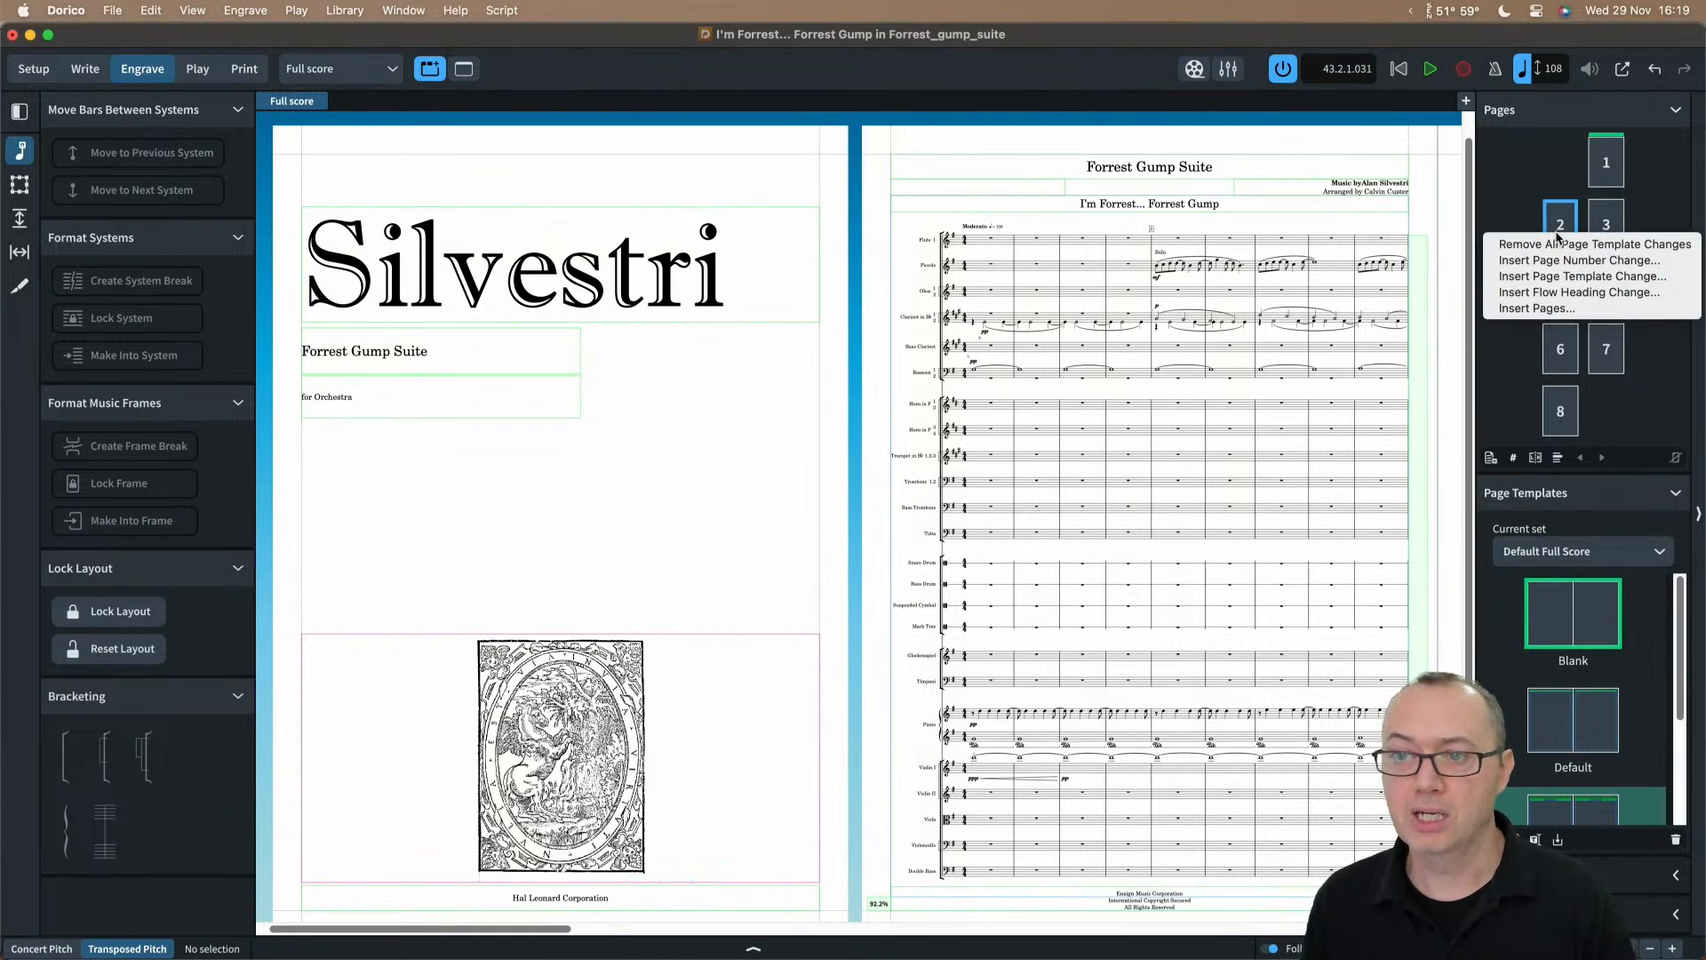
click(1534, 216)
right_click(1556, 225)
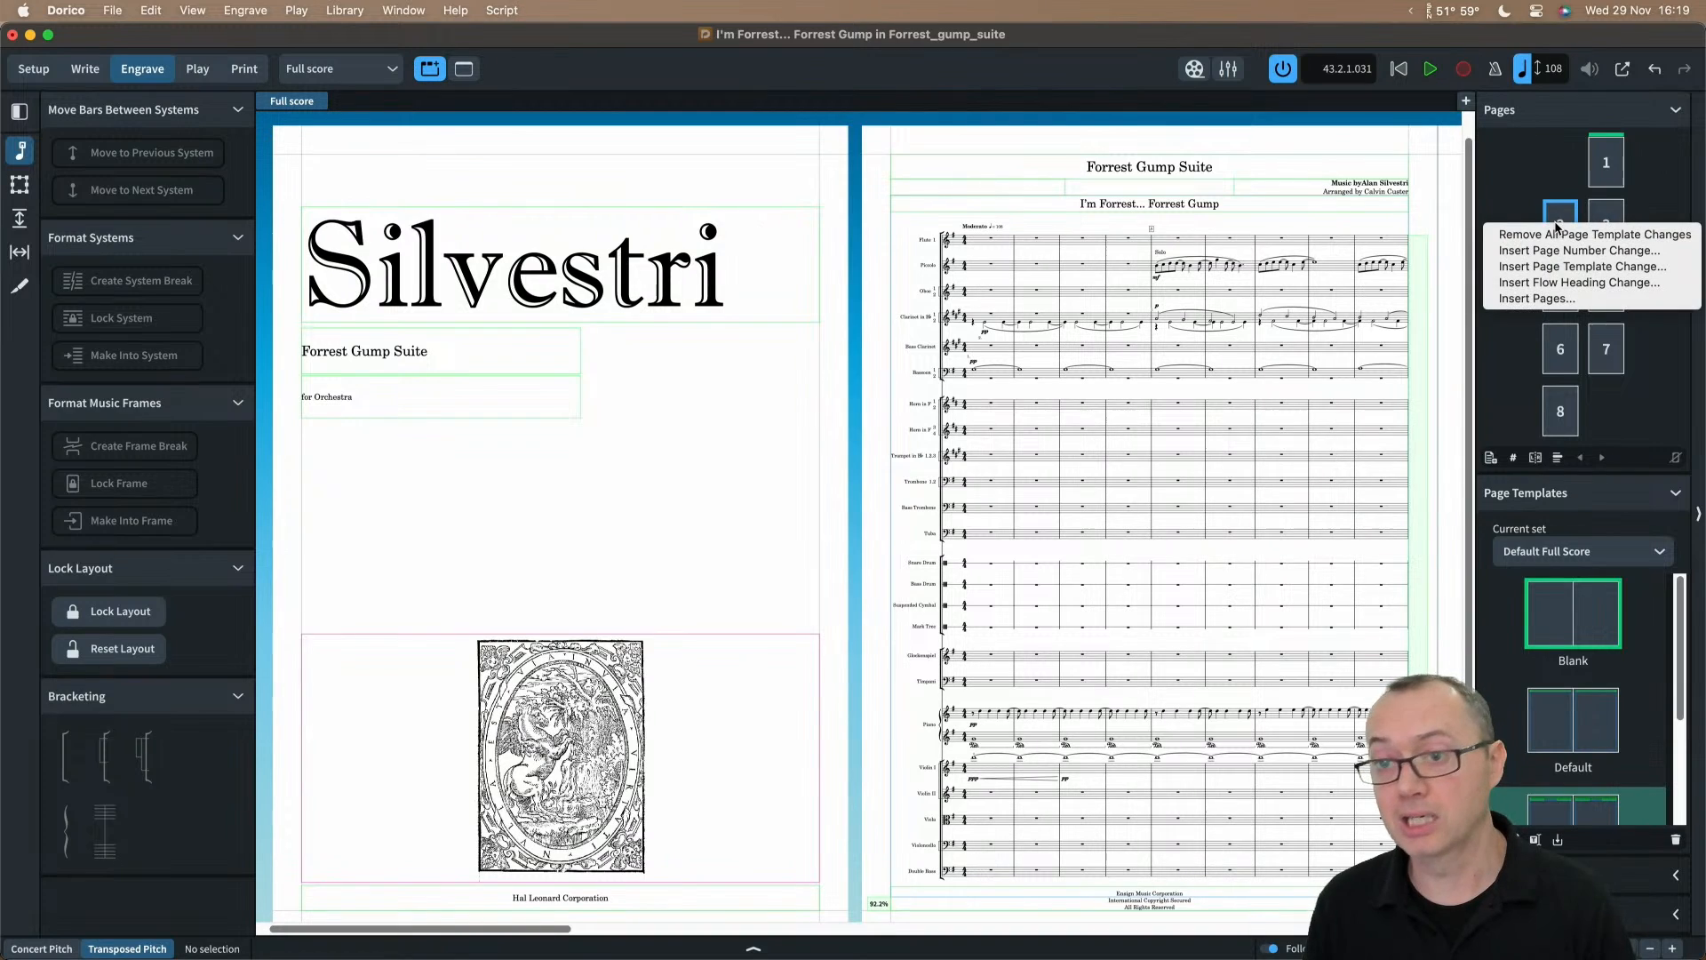
click(1534, 222)
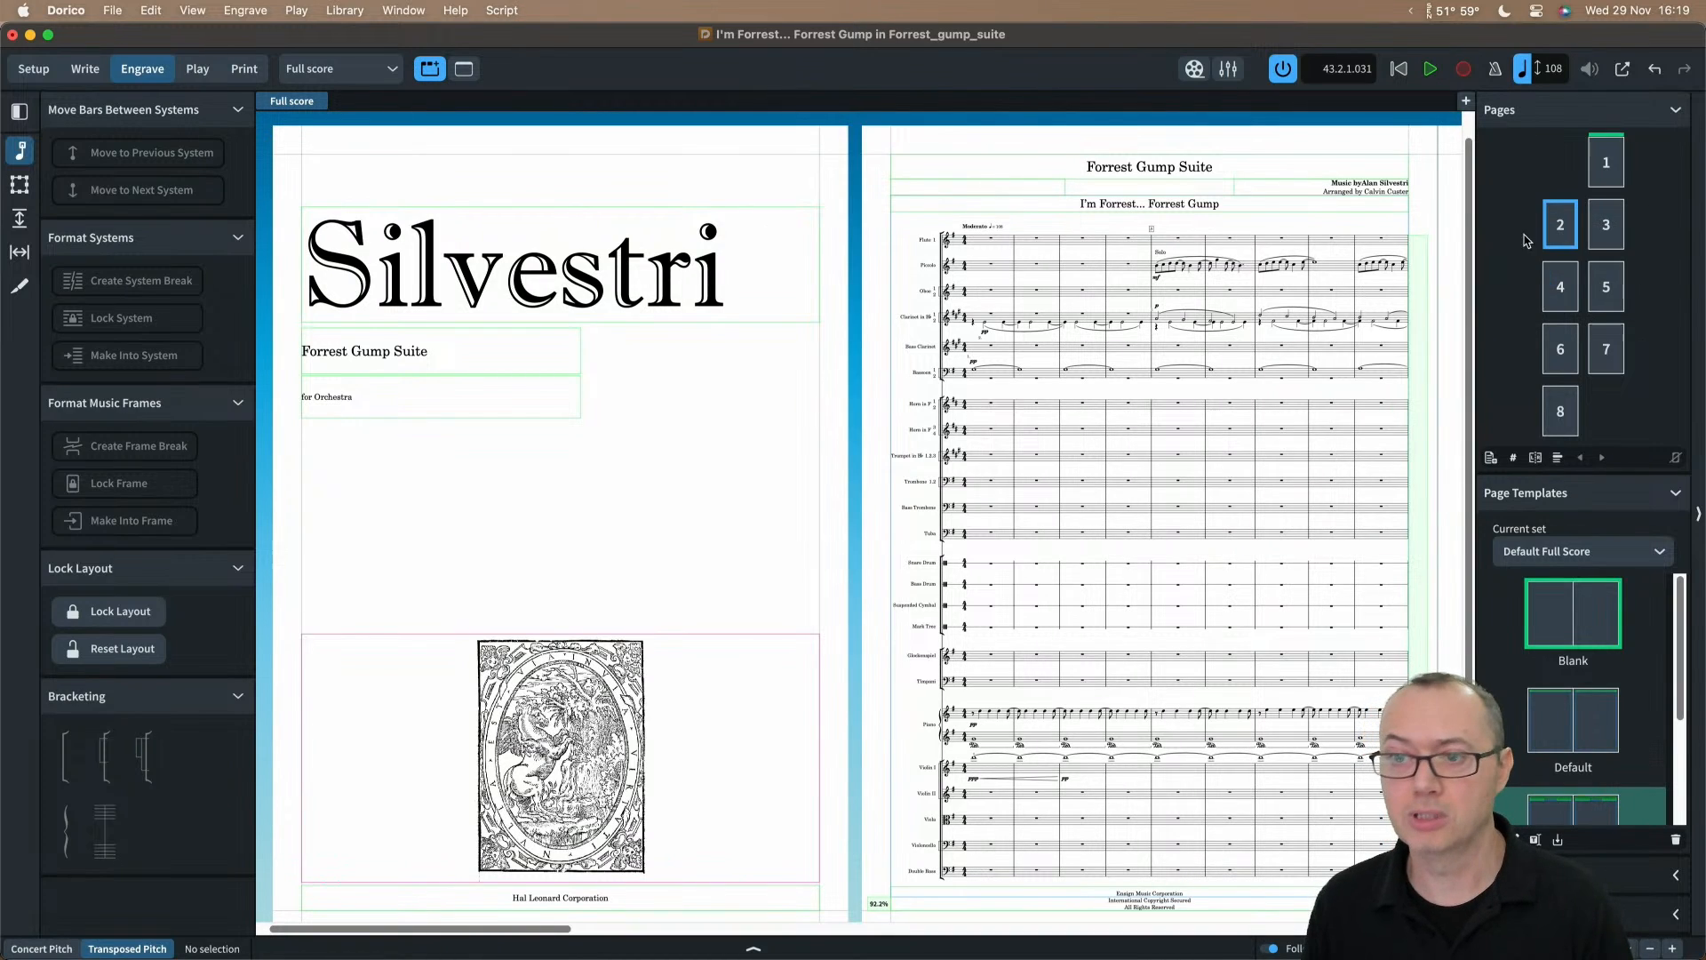
click(1535, 458)
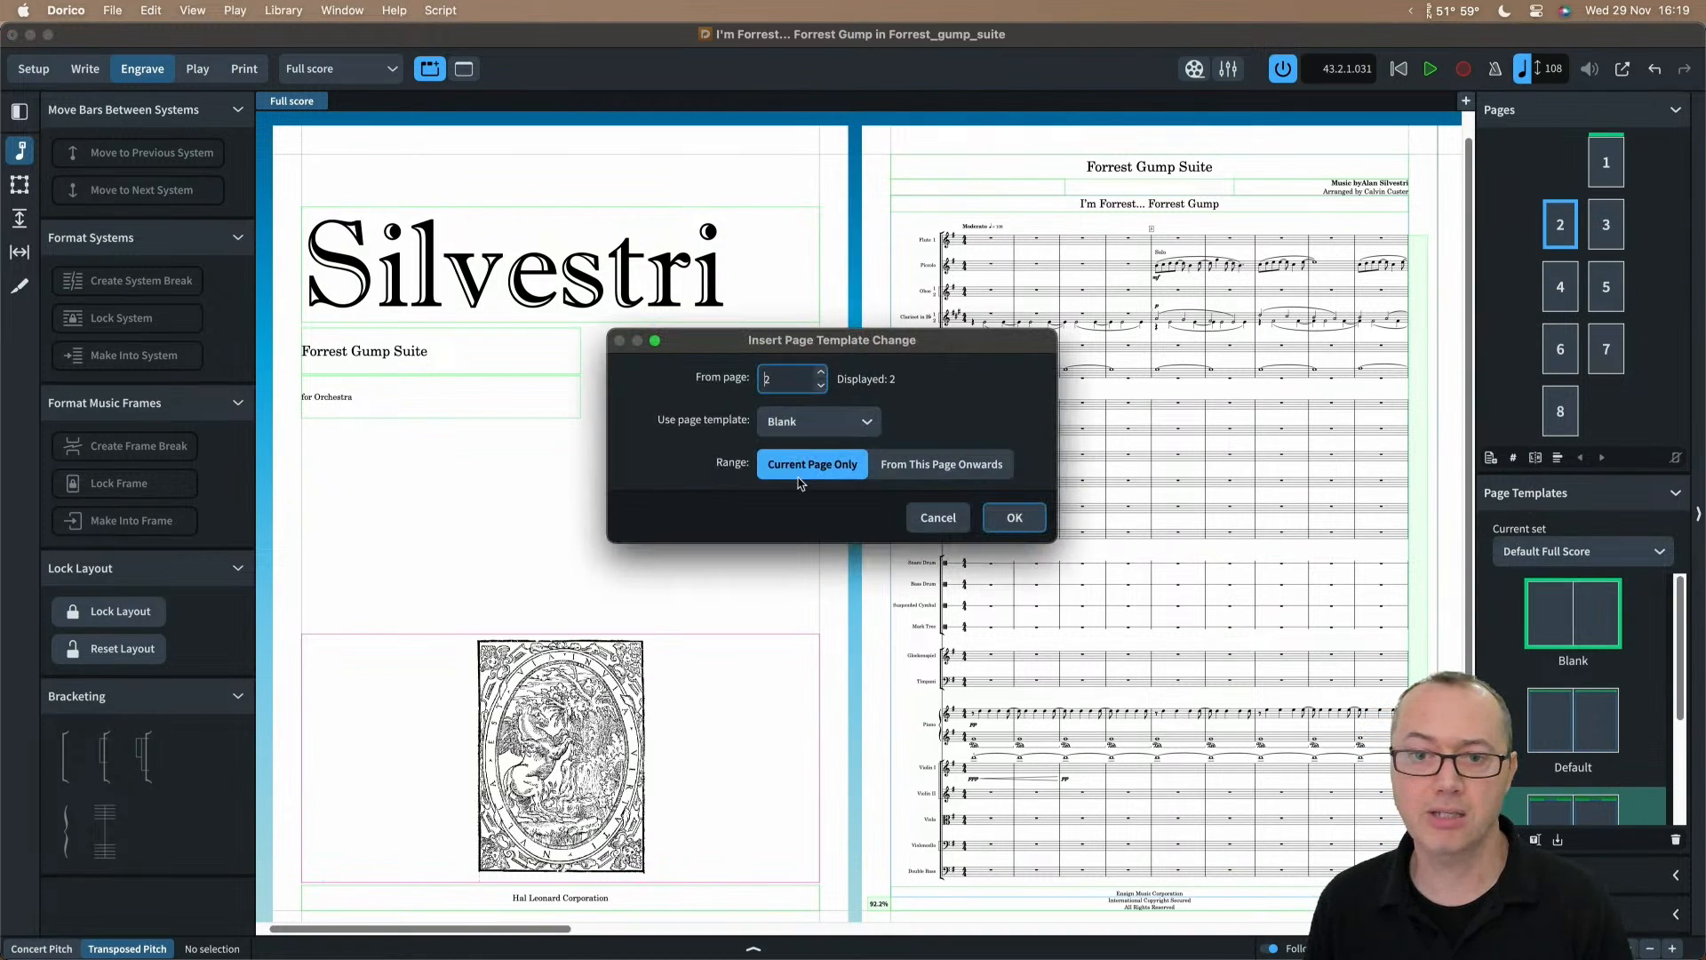
click(1016, 523)
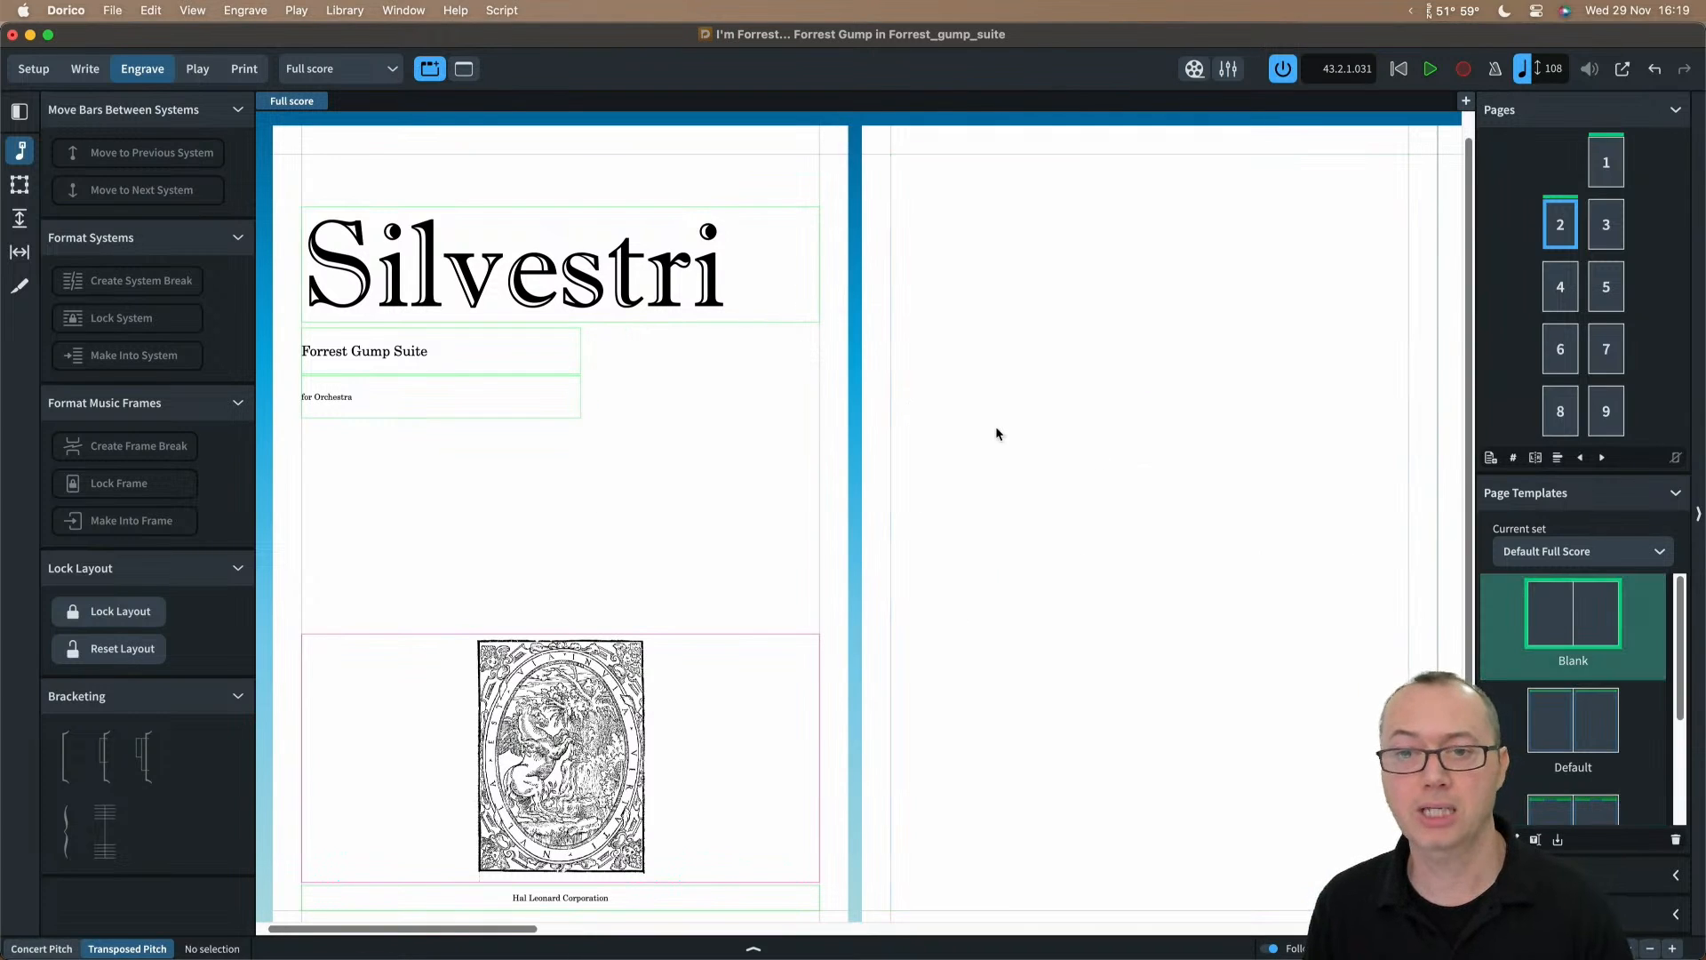
Step: Insert a page template change on page 3 using the Blank template for the current page only
scroll(989, 425, right, 4)
scroll(1113, 354, left, 3)
scroll(898, 368, right, 3)
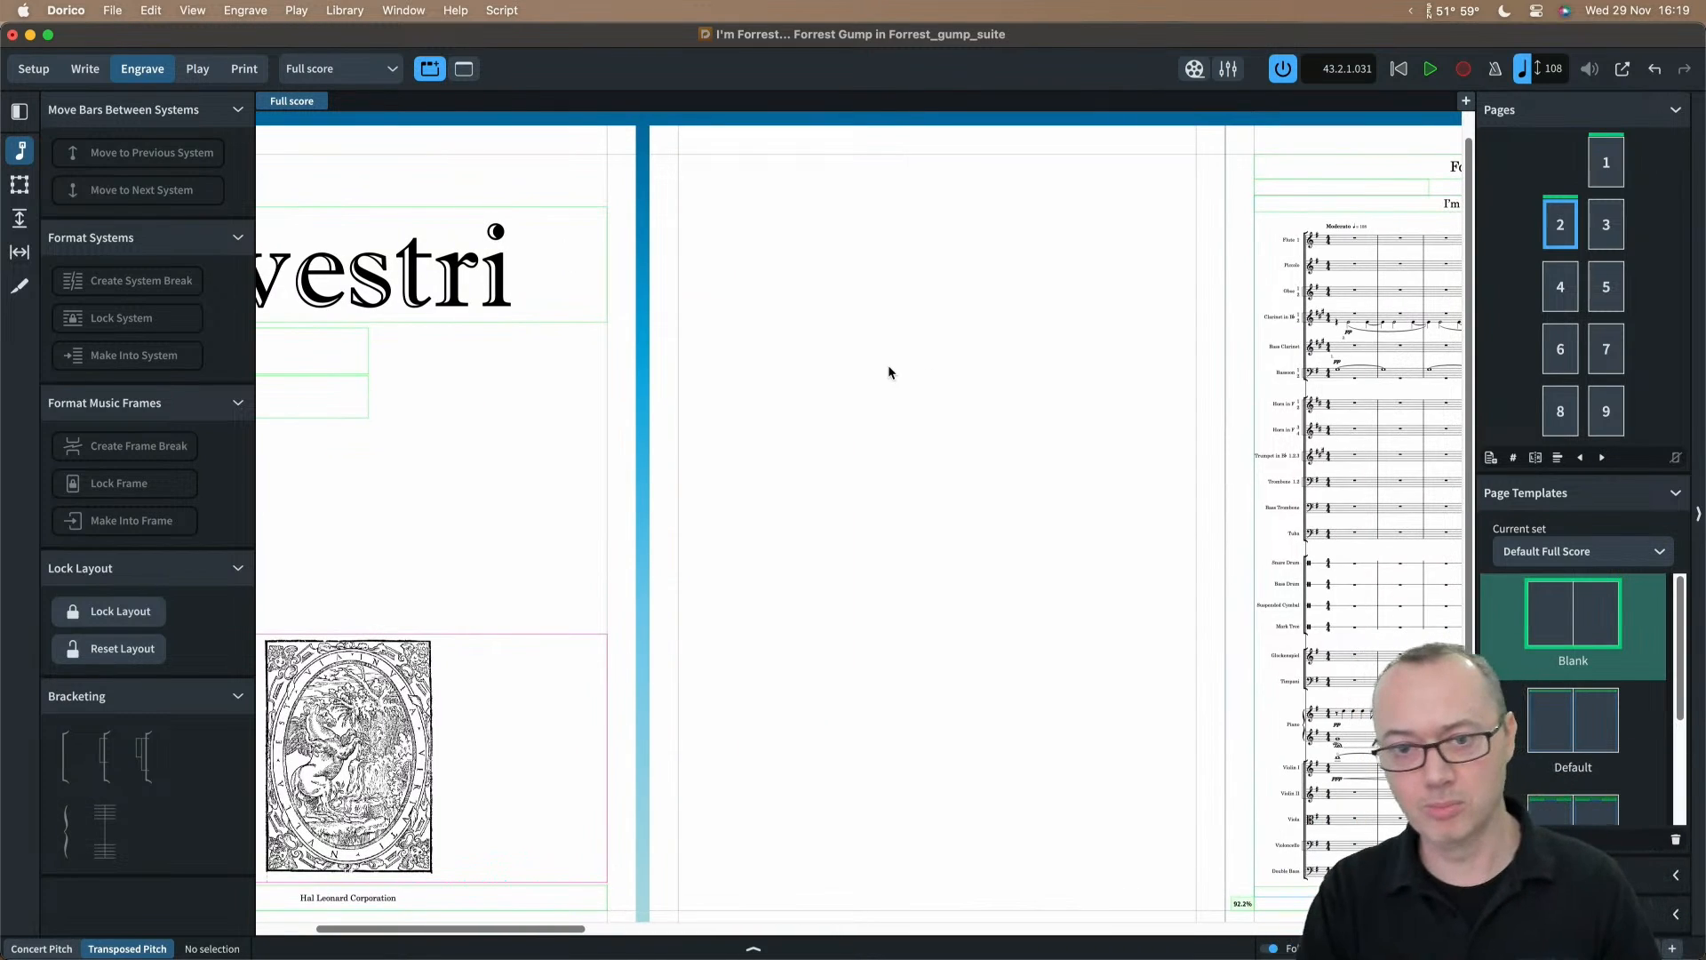
scroll(889, 372, right, 3)
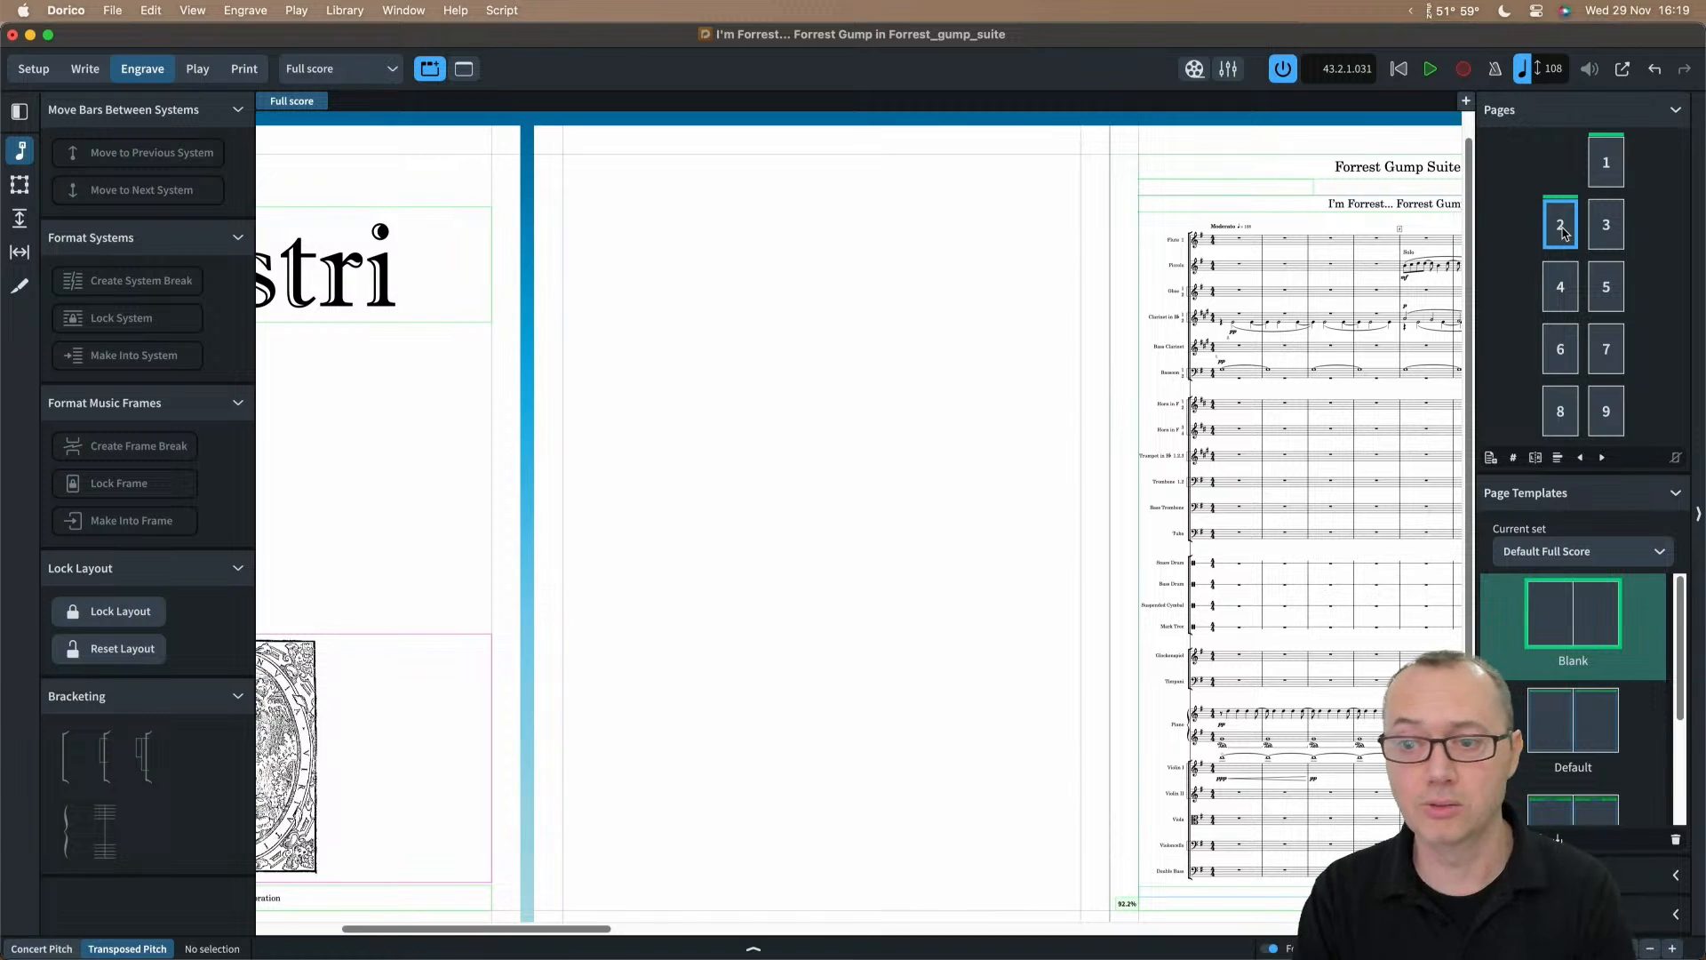
click(1617, 228)
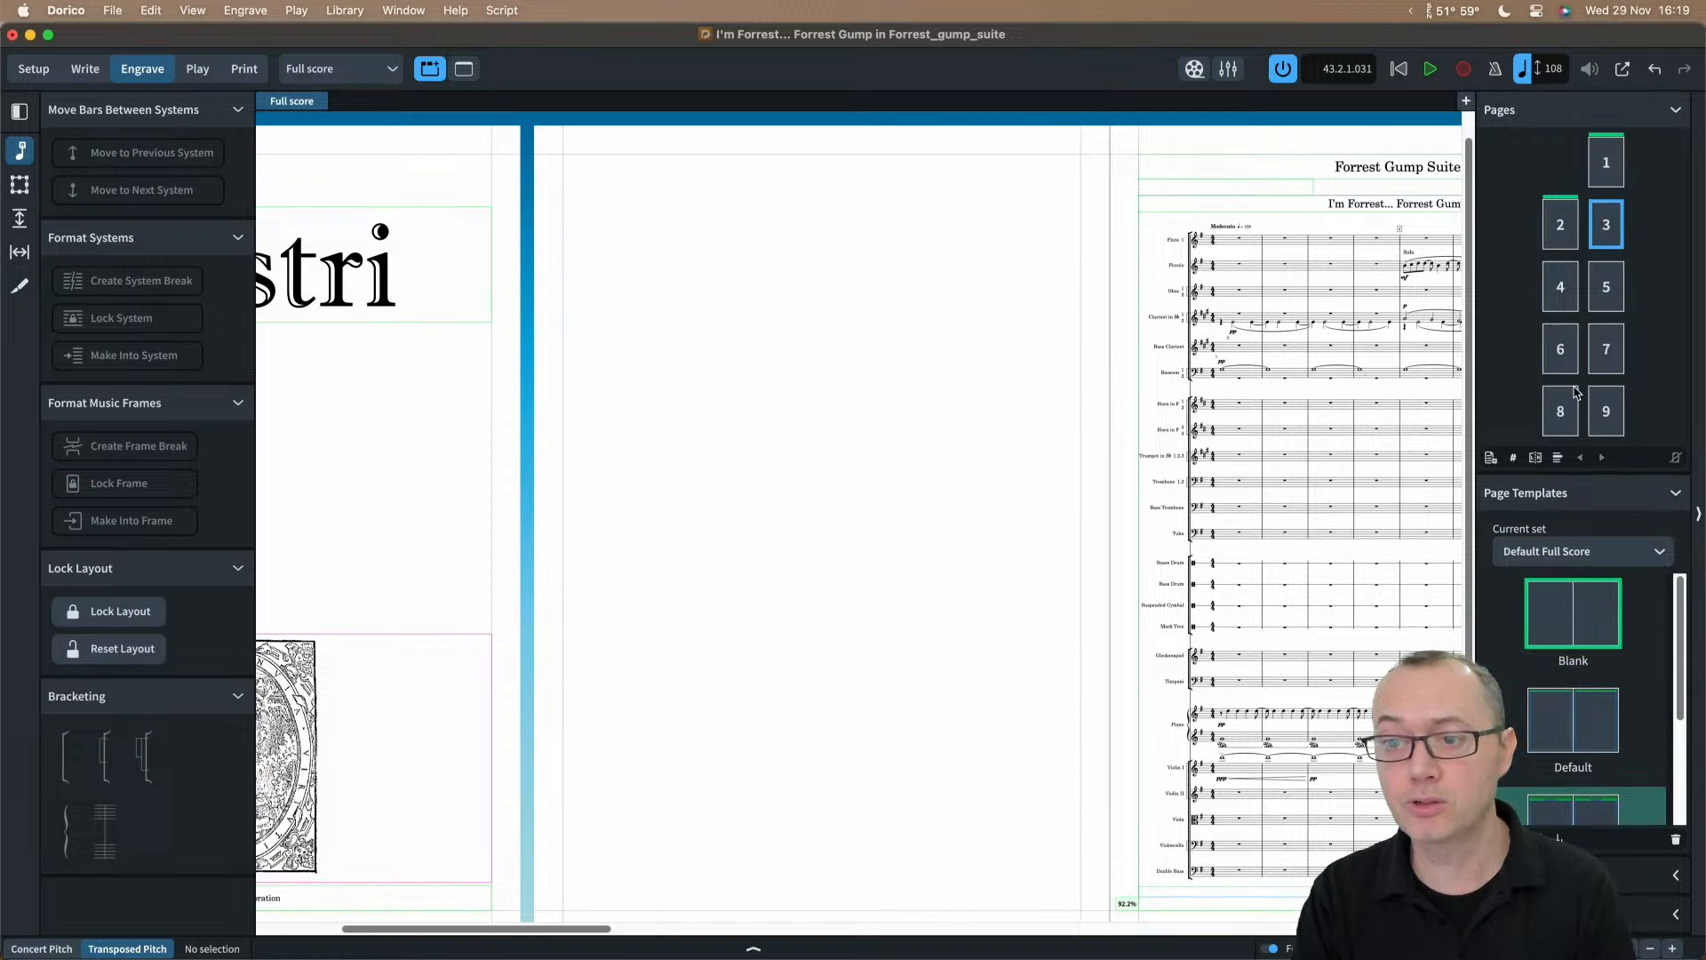
click(1537, 459)
click(1011, 515)
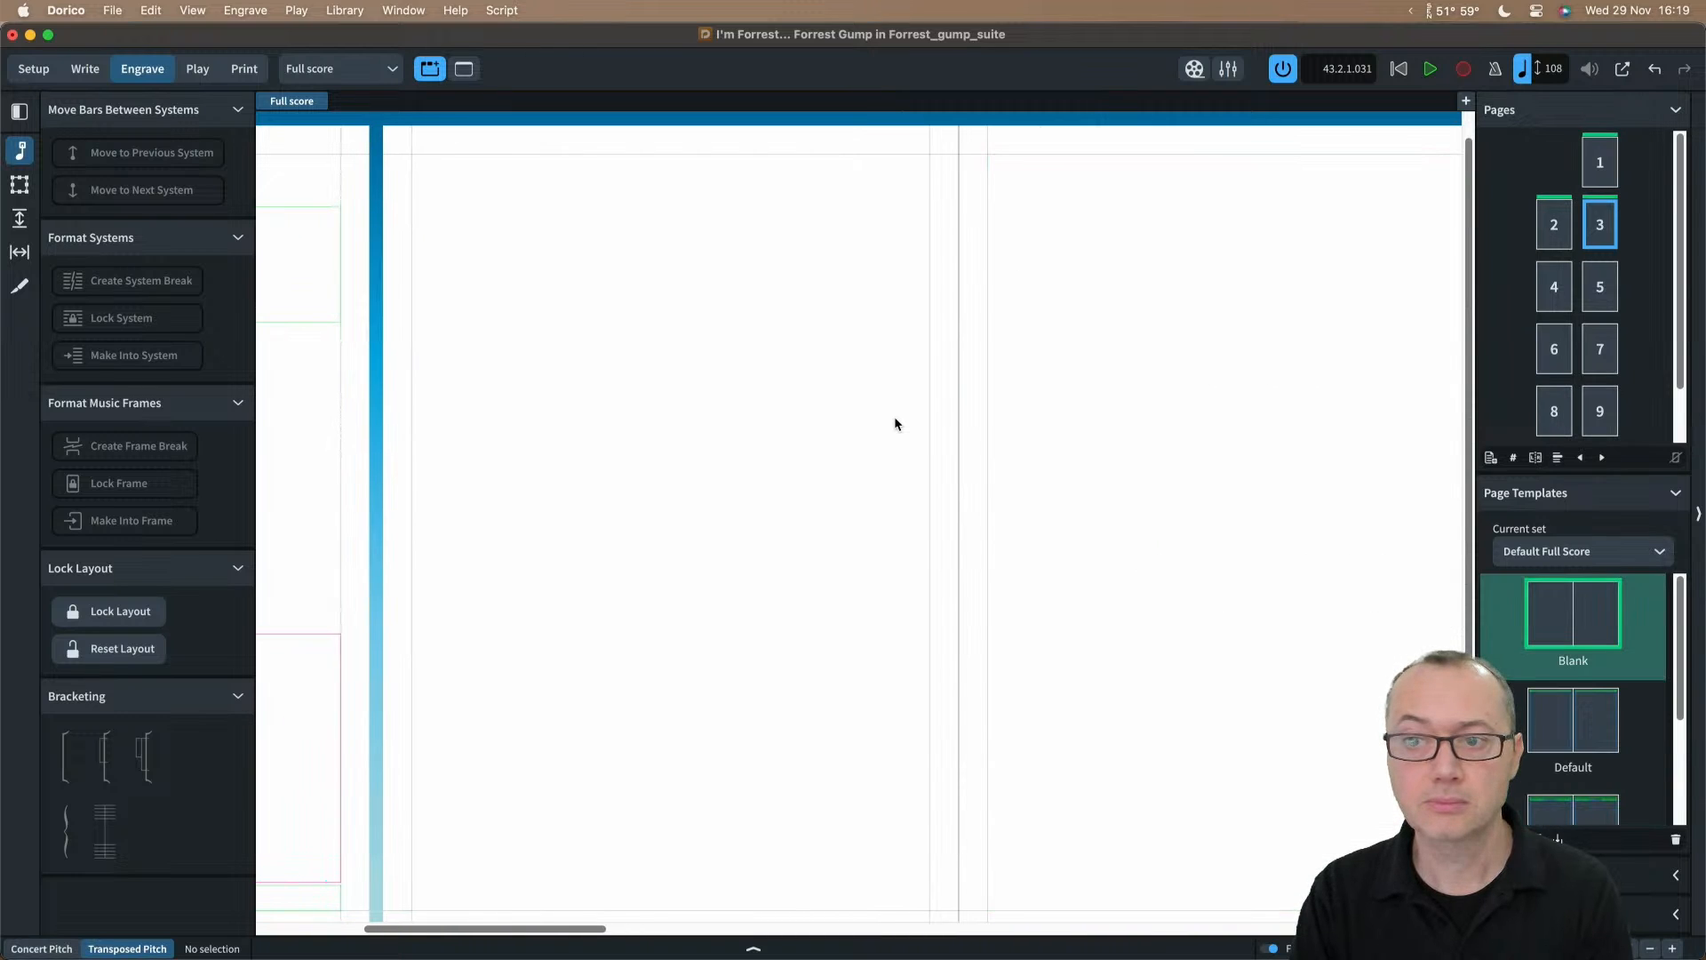
Step: Examine the sequence of title page, blank pages and first music page in the full score
scroll(895, 419, right, 8)
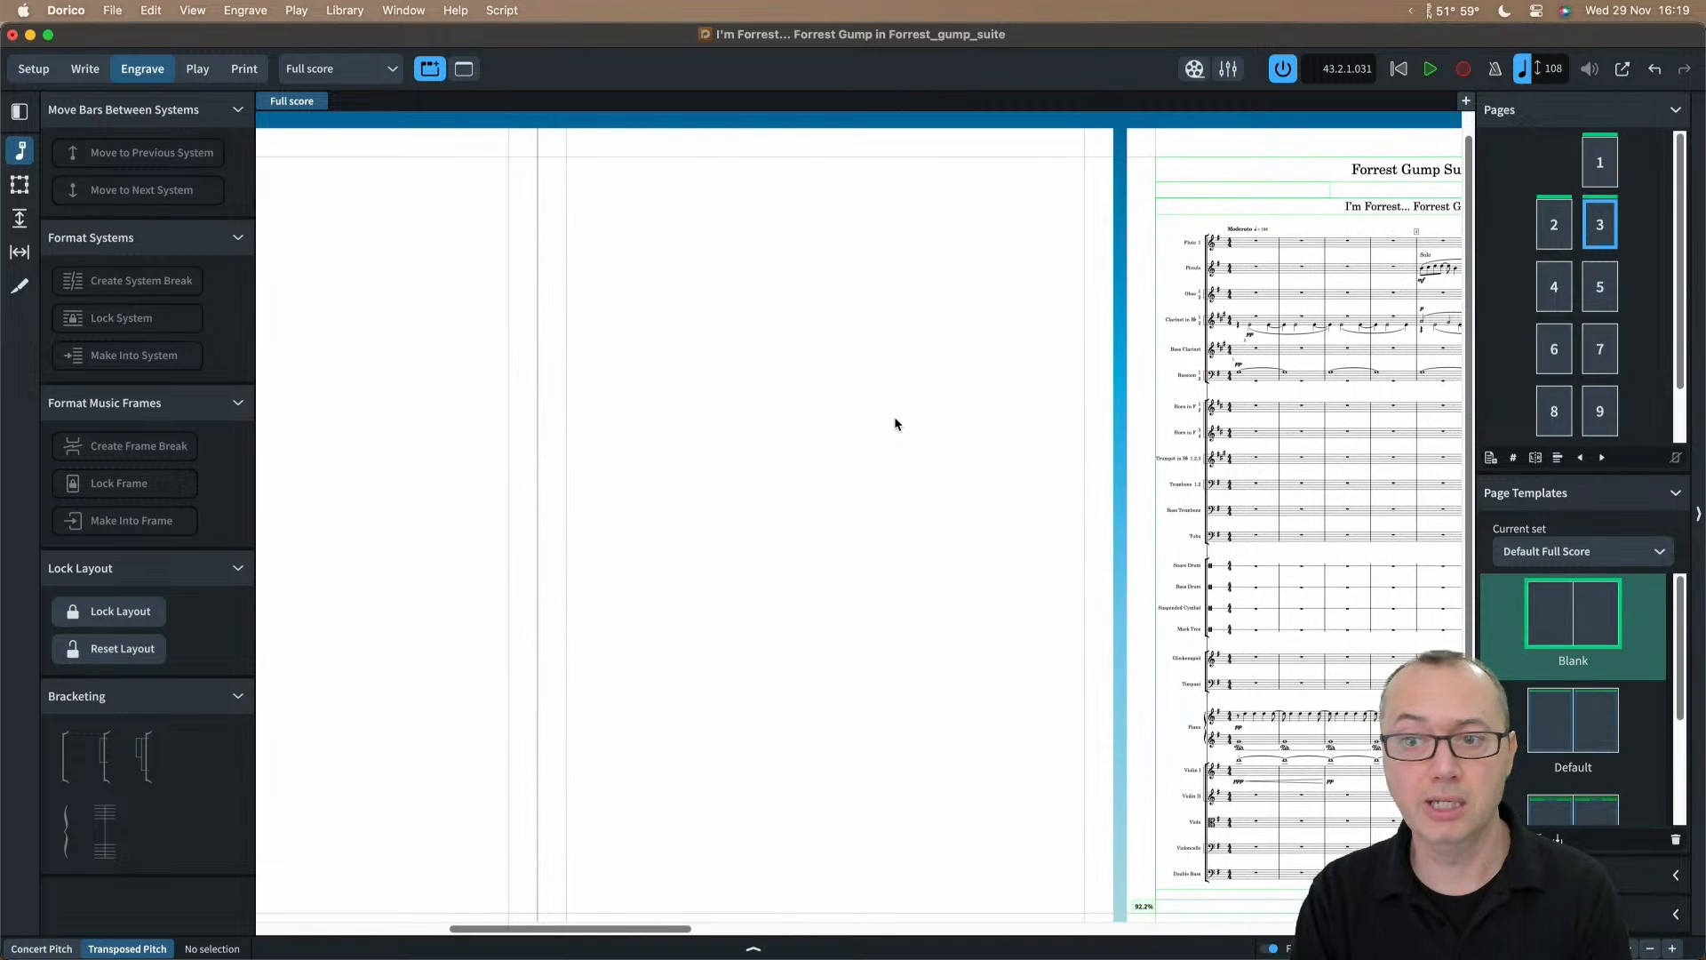
scroll(964, 366, right, 2)
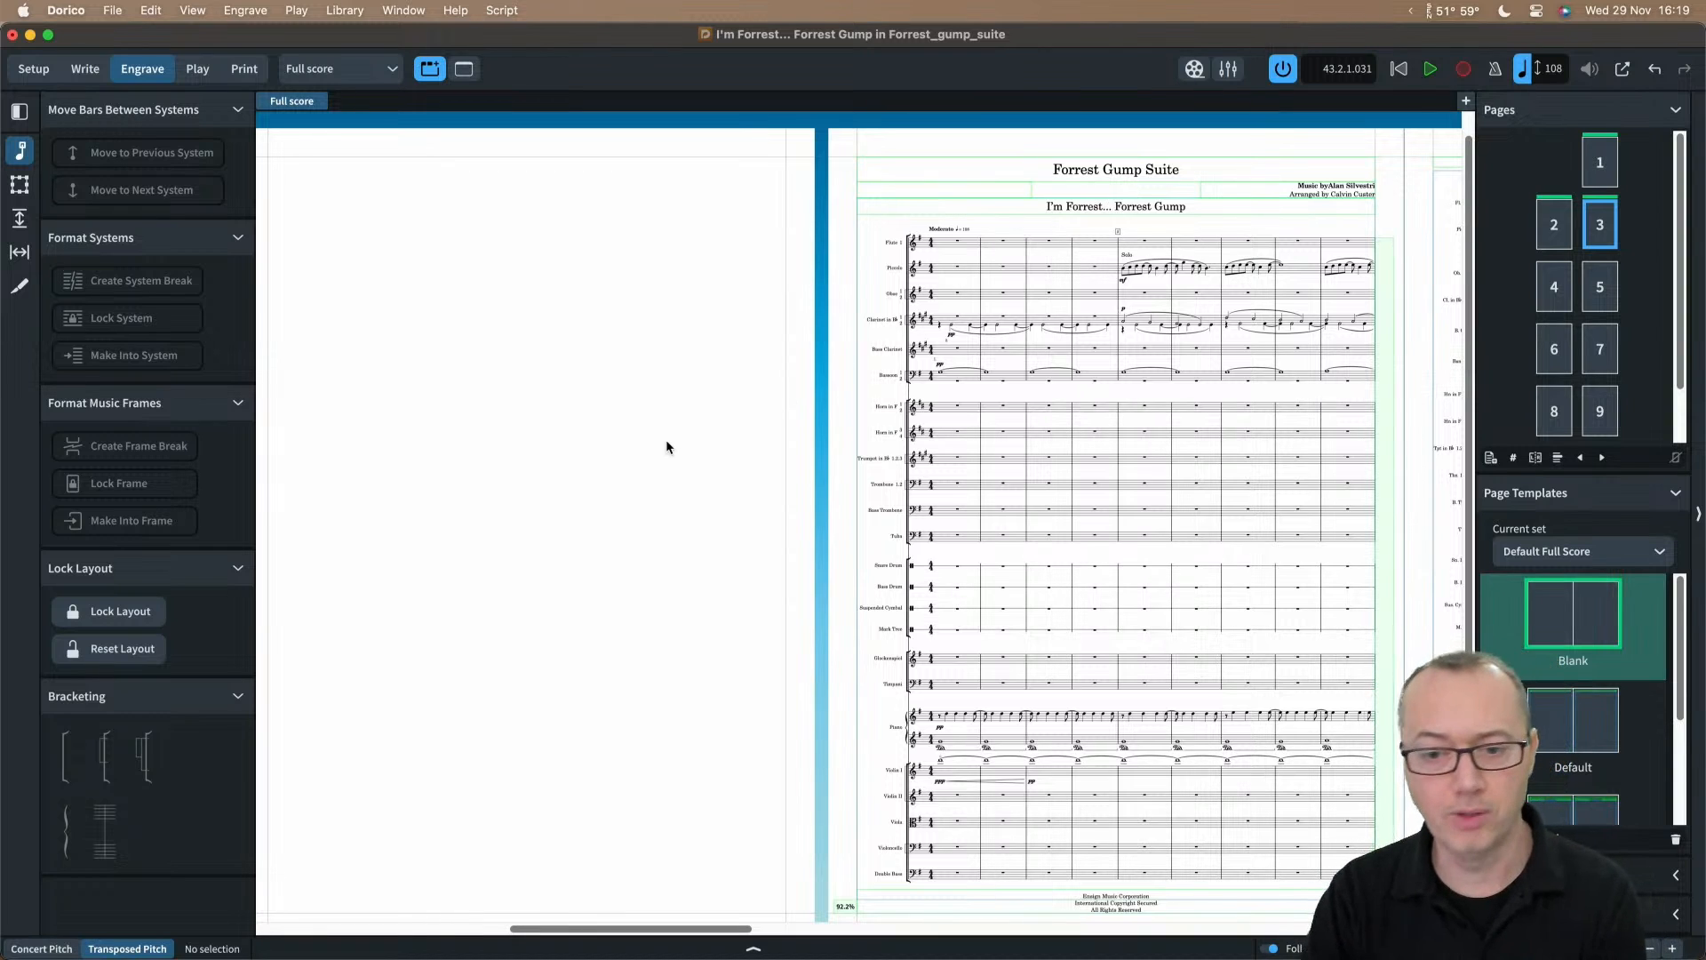
scroll(668, 447, left, 10)
scroll(667, 446, left, 20)
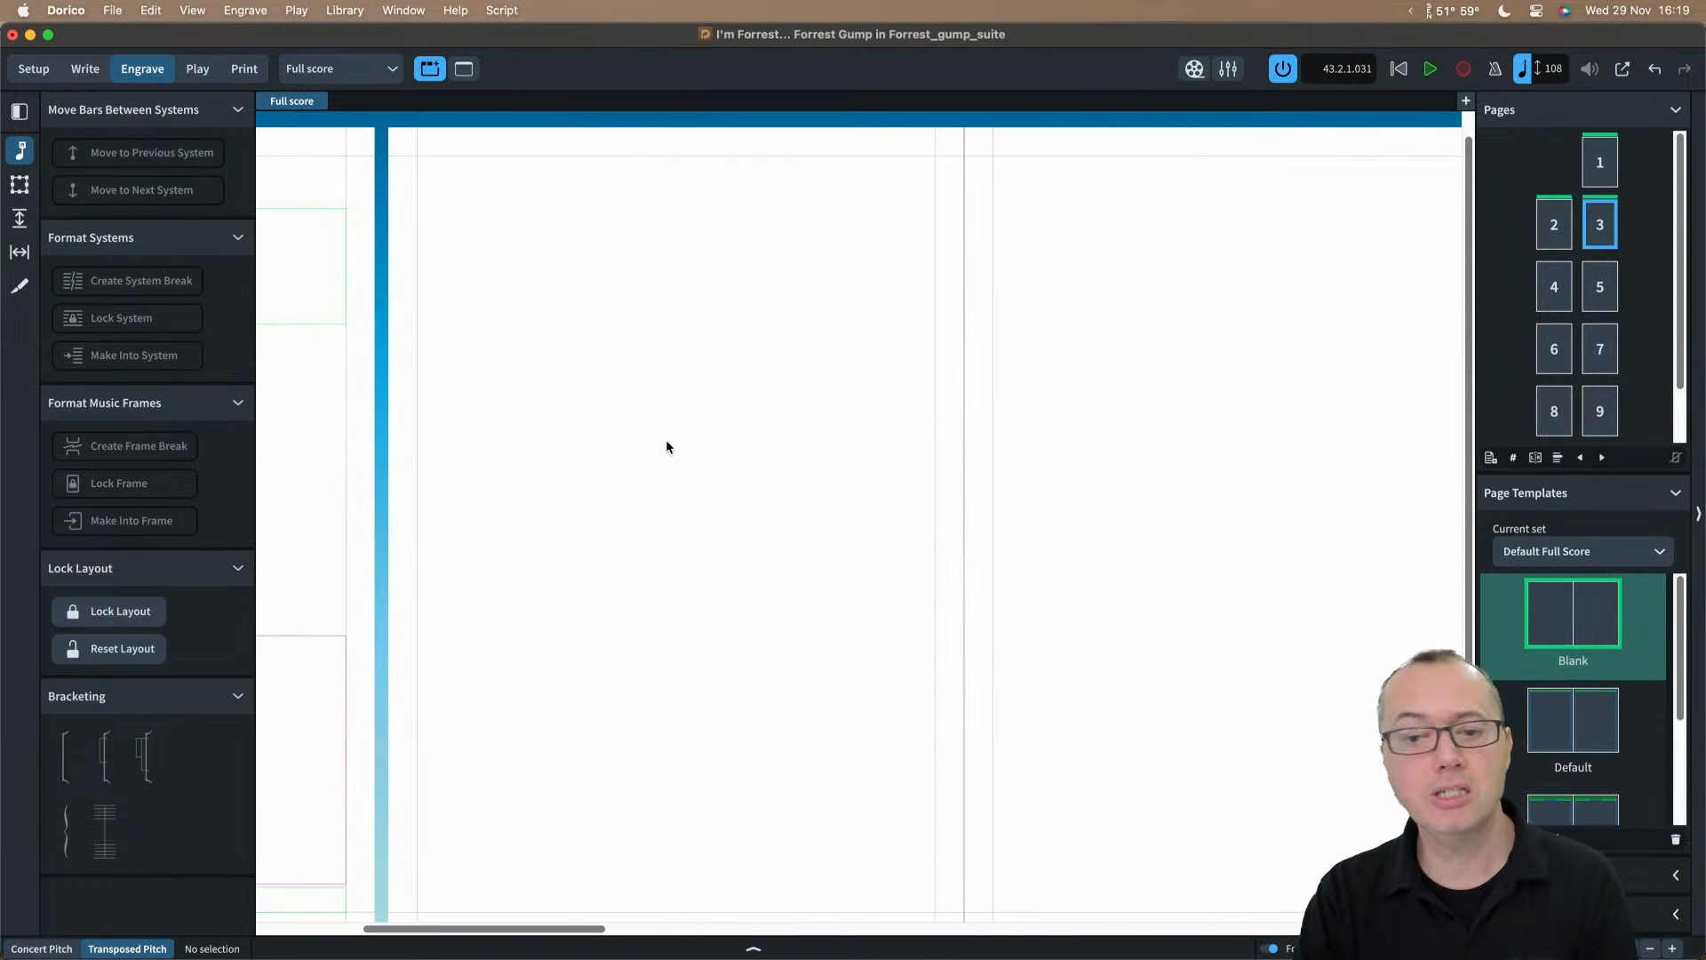
scroll(665, 441, down, 1)
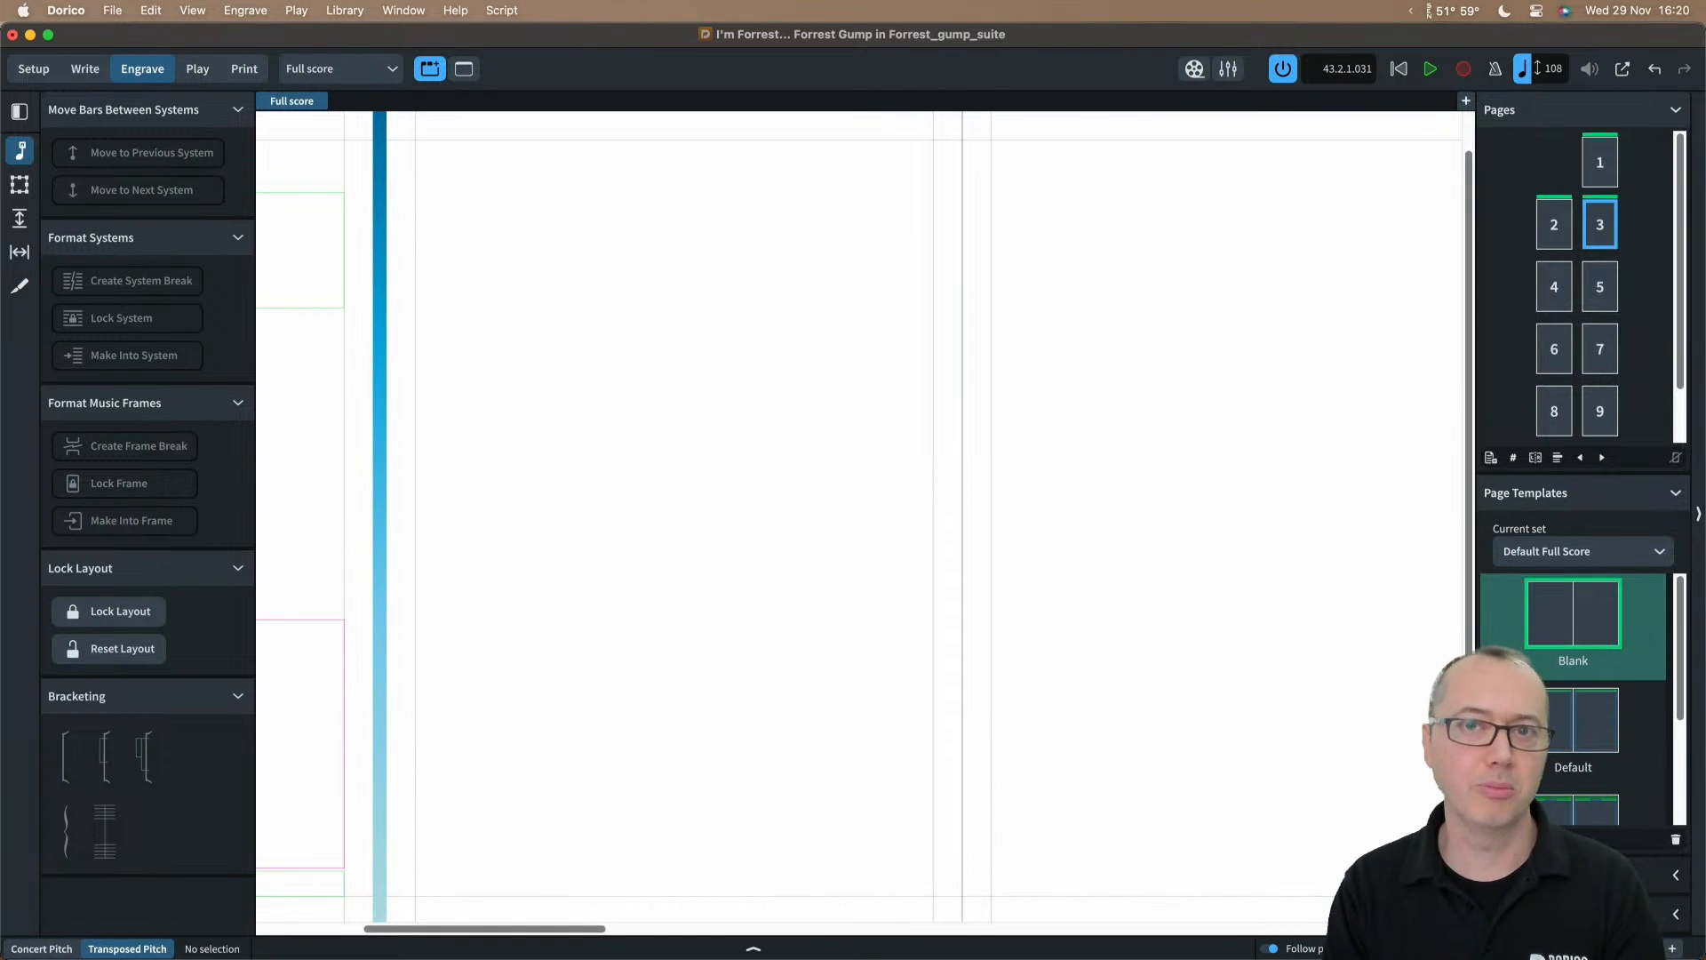
scroll(1042, 527, left, 6)
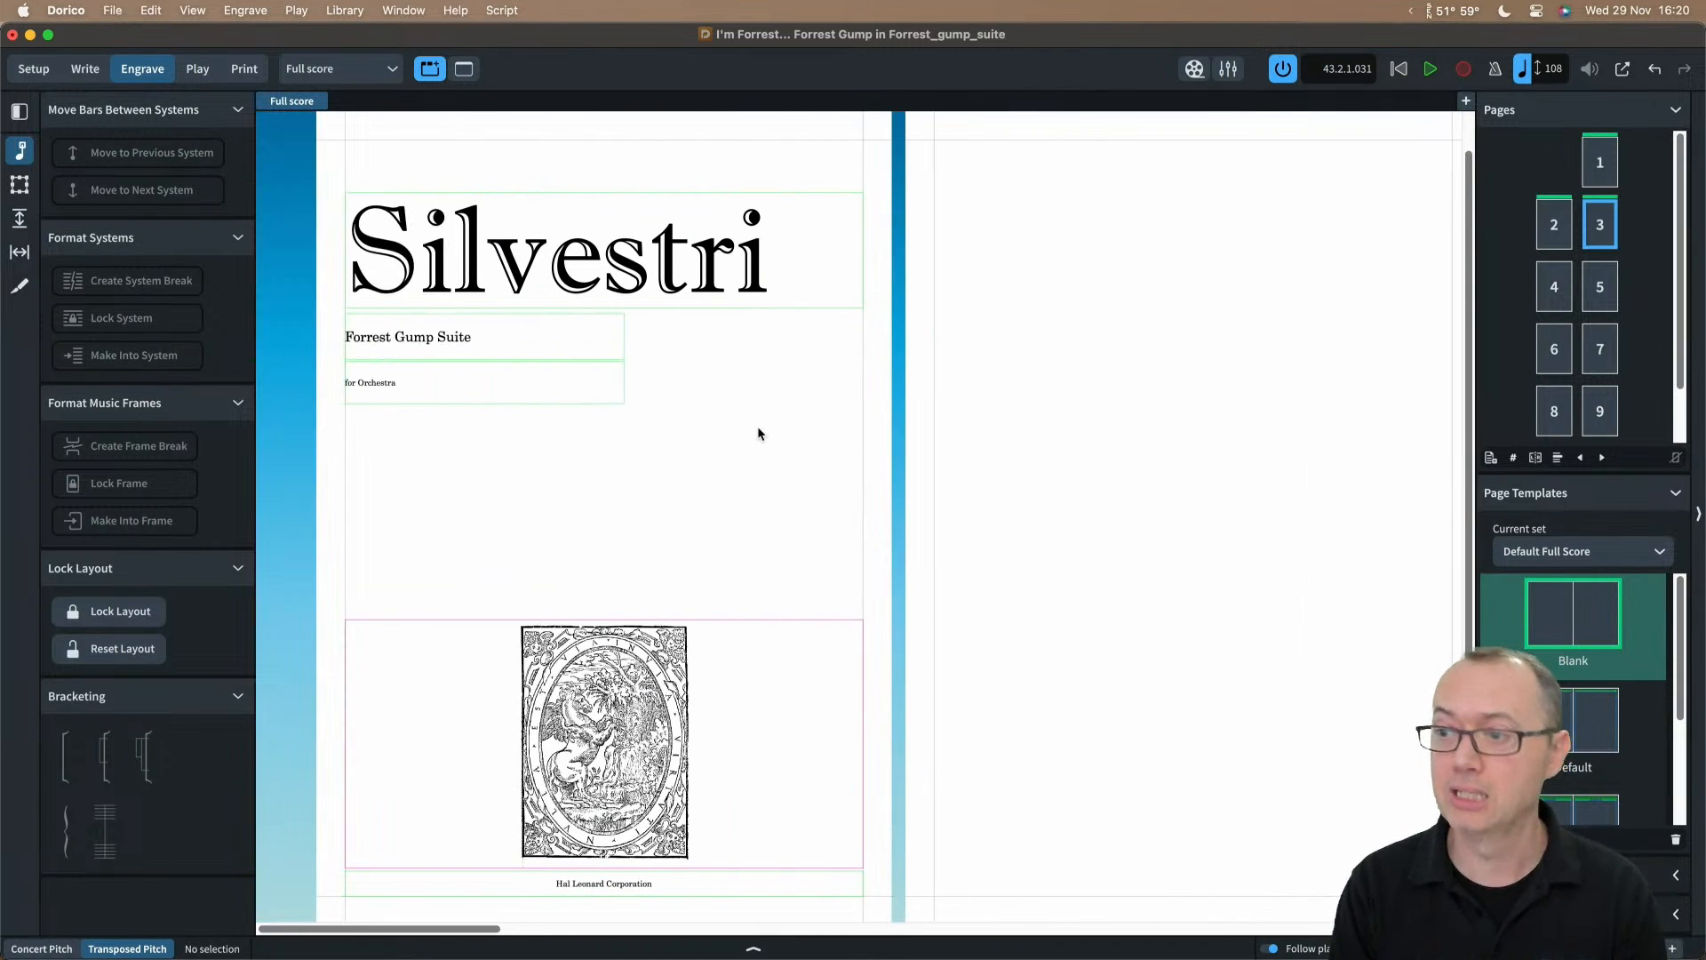
scroll(759, 434, right, 4)
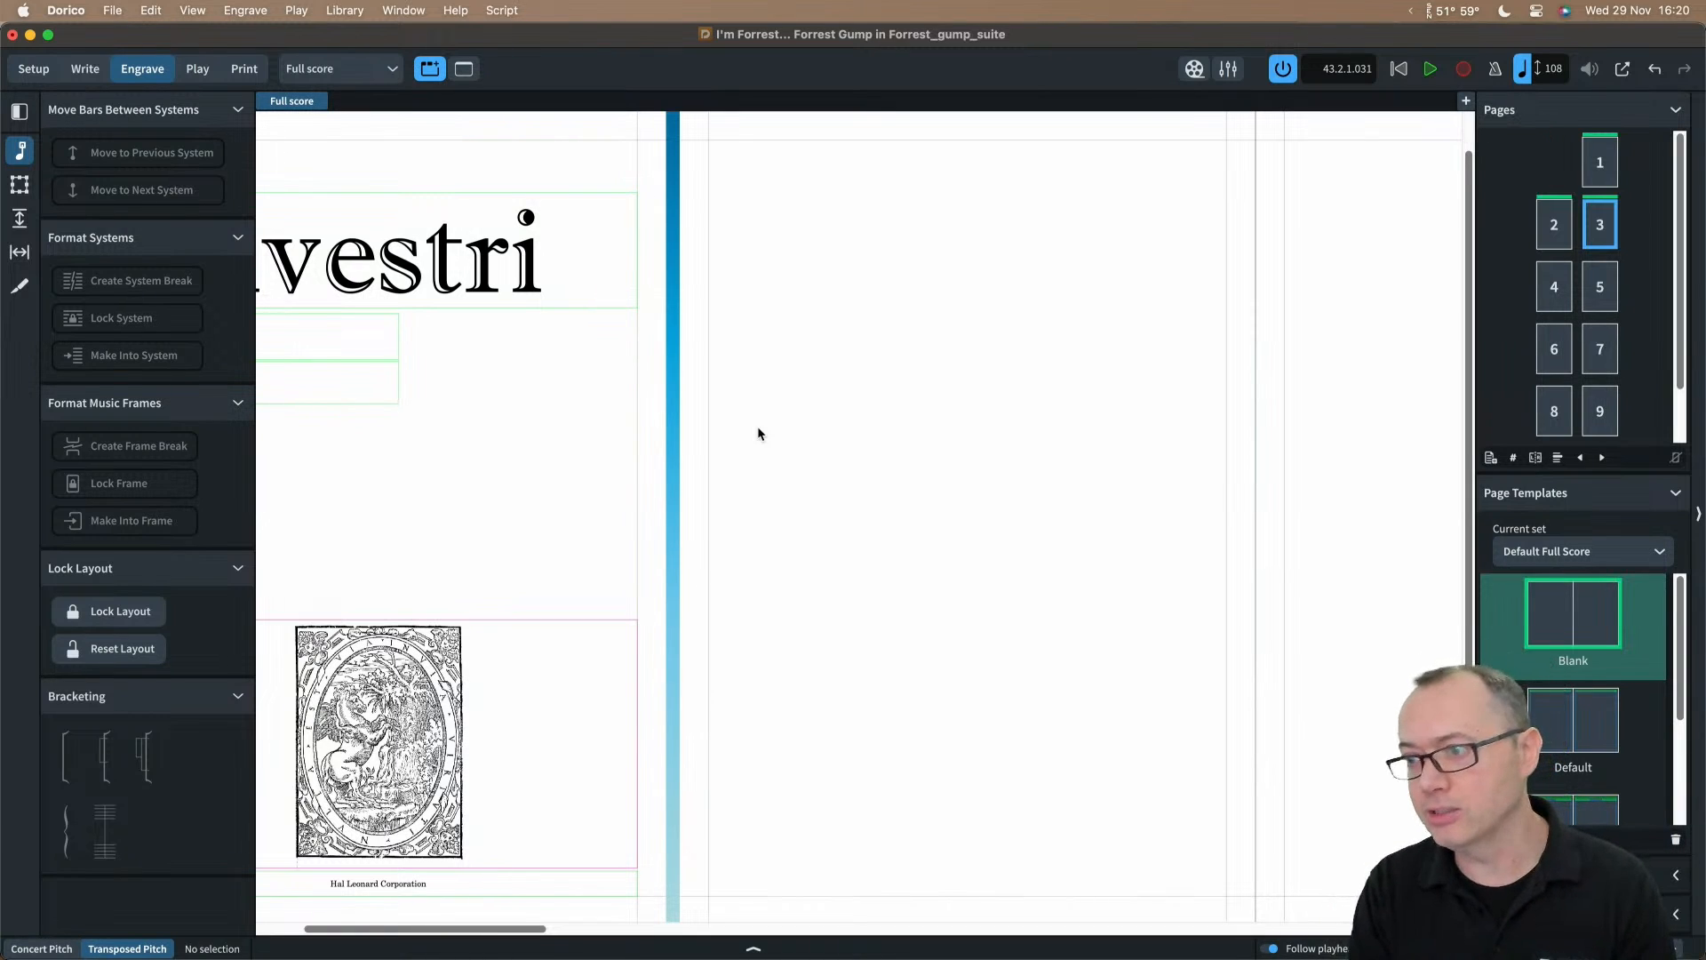
scroll(758, 434, right, 3)
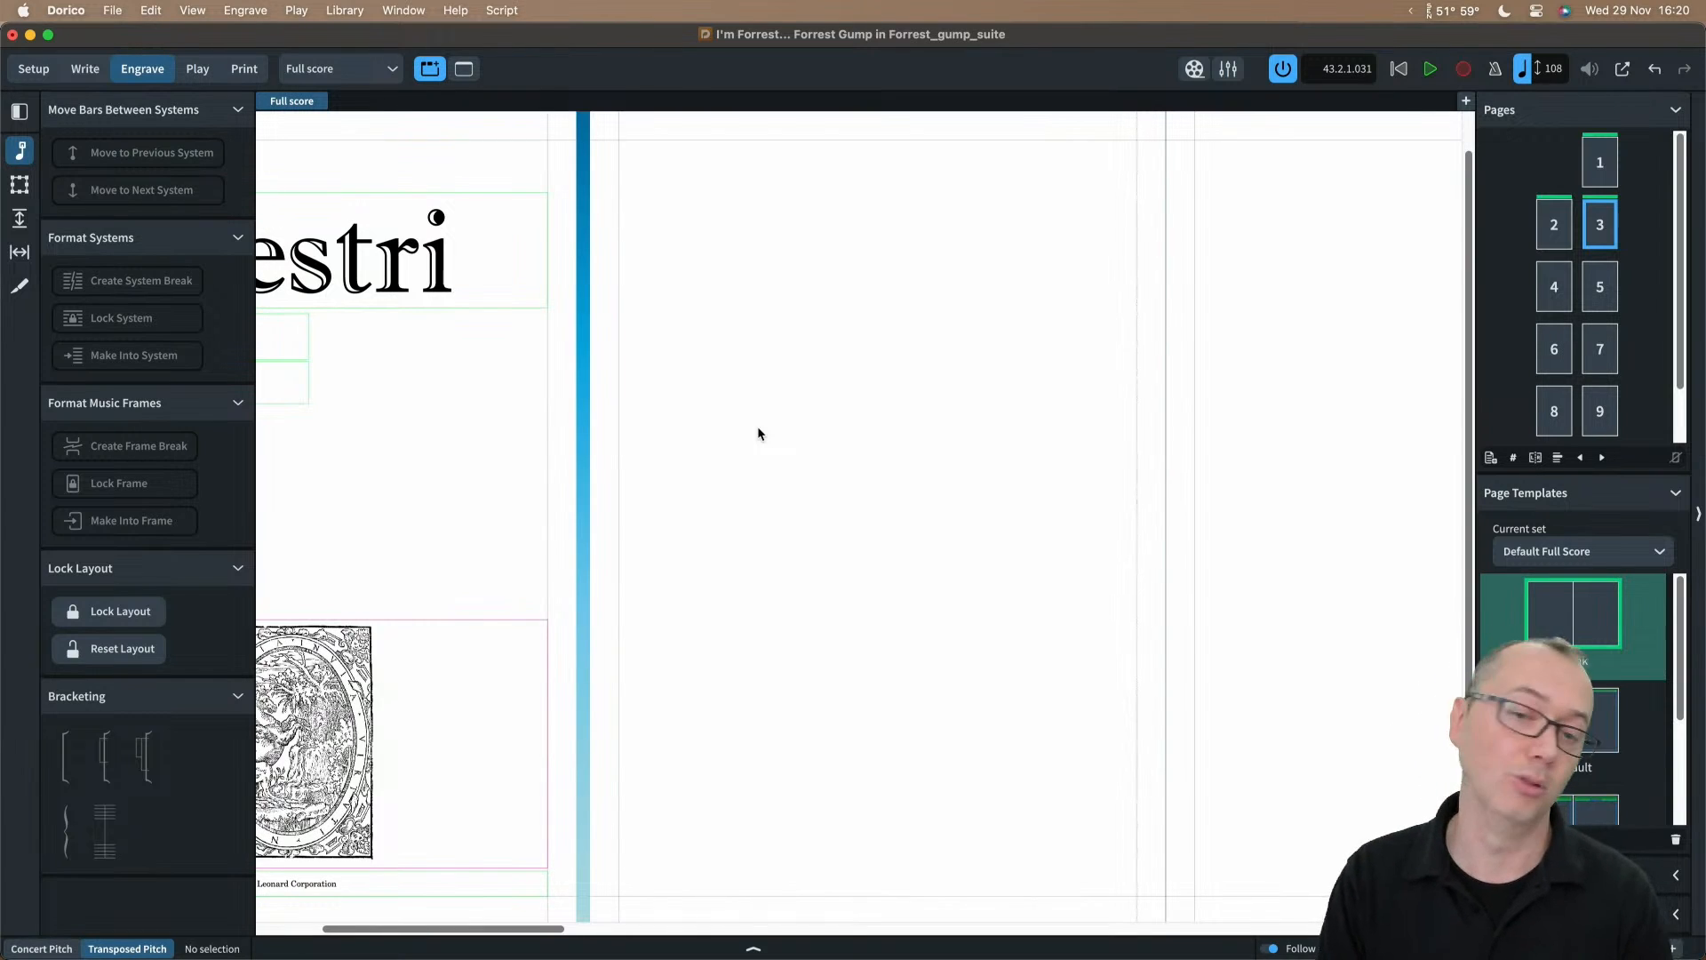
Step: Fit the blank page 2 and 3 spread in view and switch to frame editing
scroll(758, 434, right, 5)
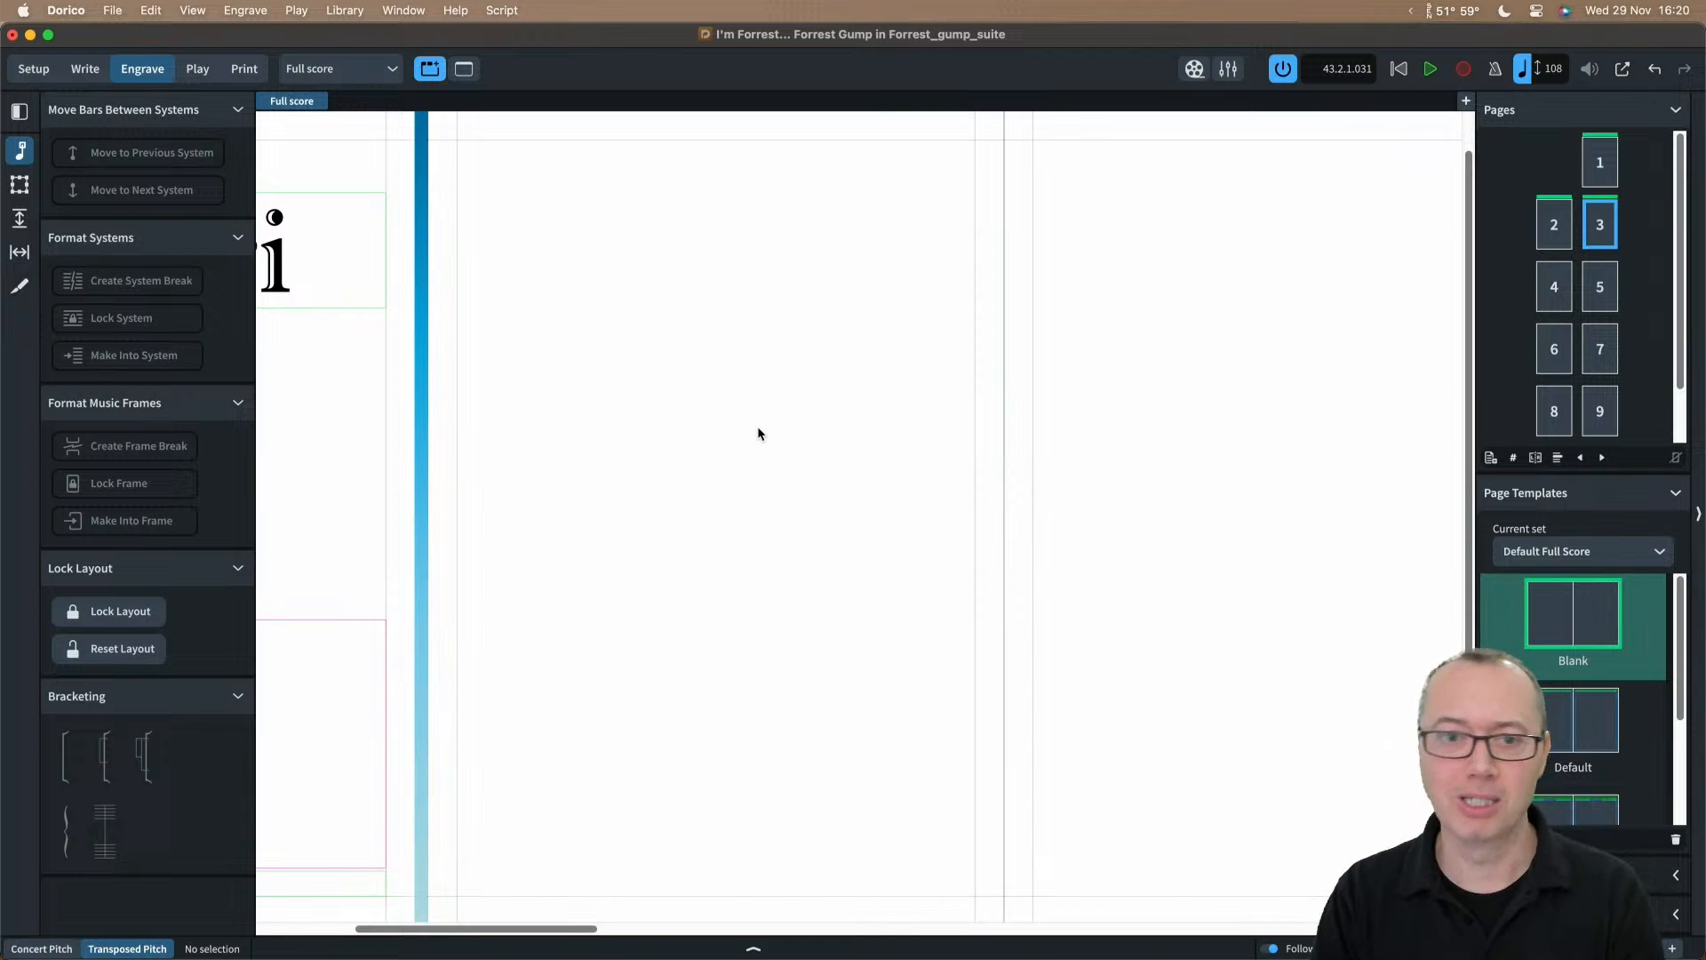
key(x)
scroll(756, 436, right, 2)
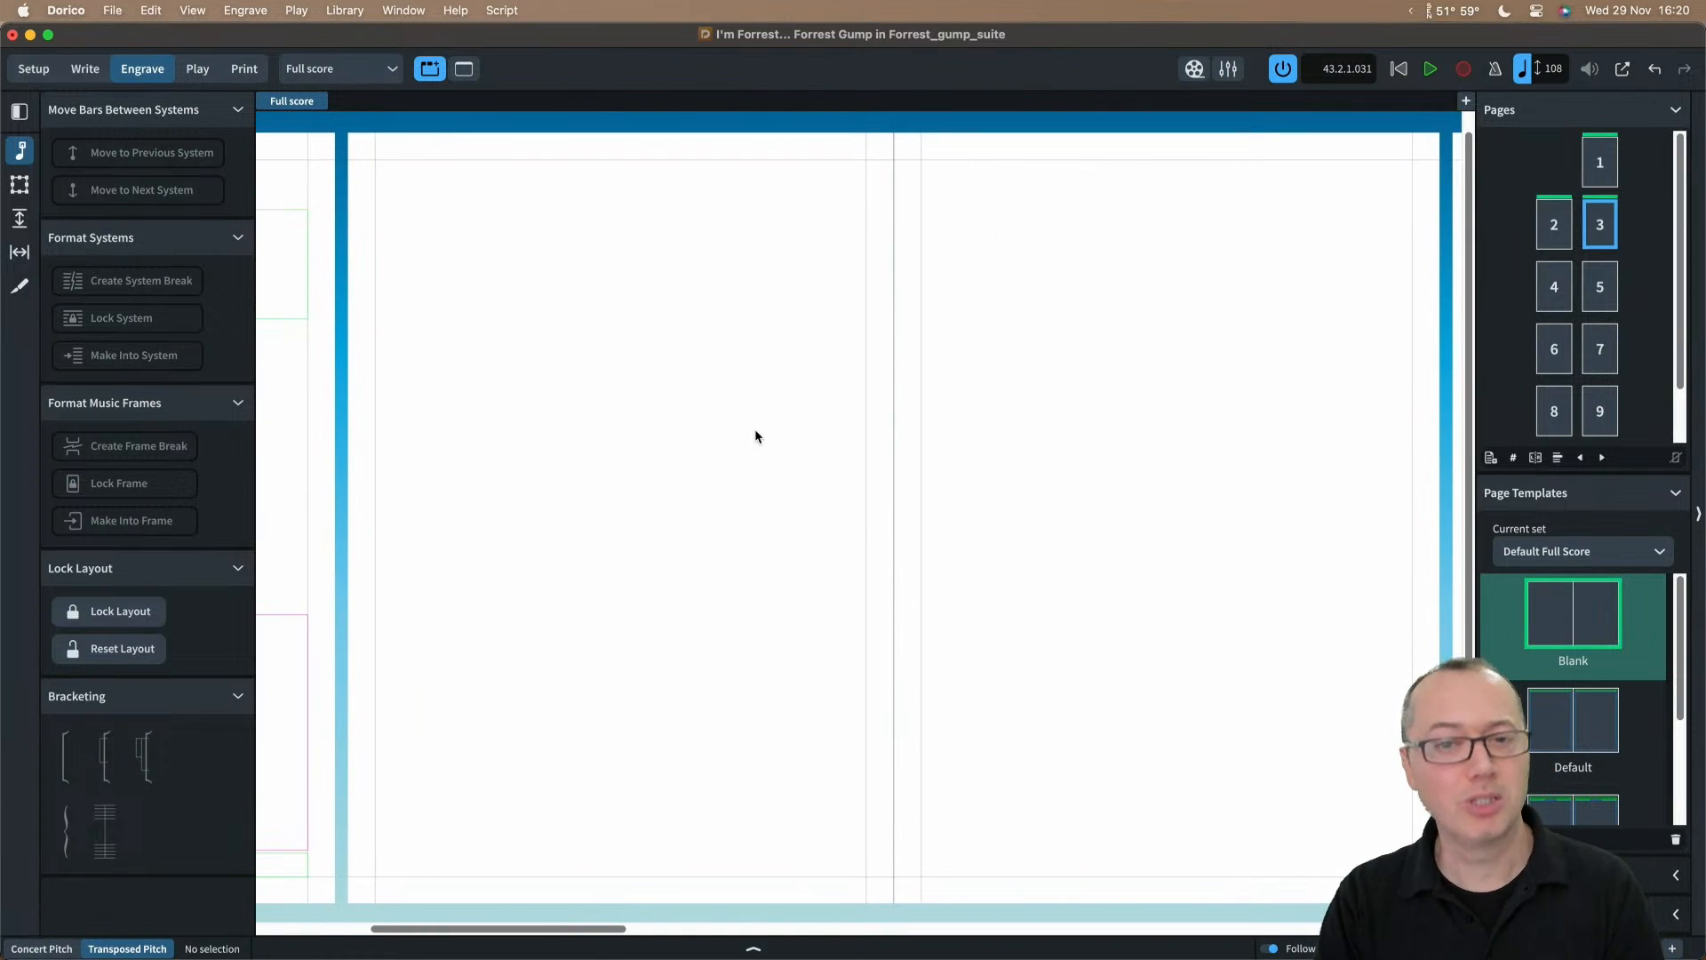
scroll(755, 430, down, 1)
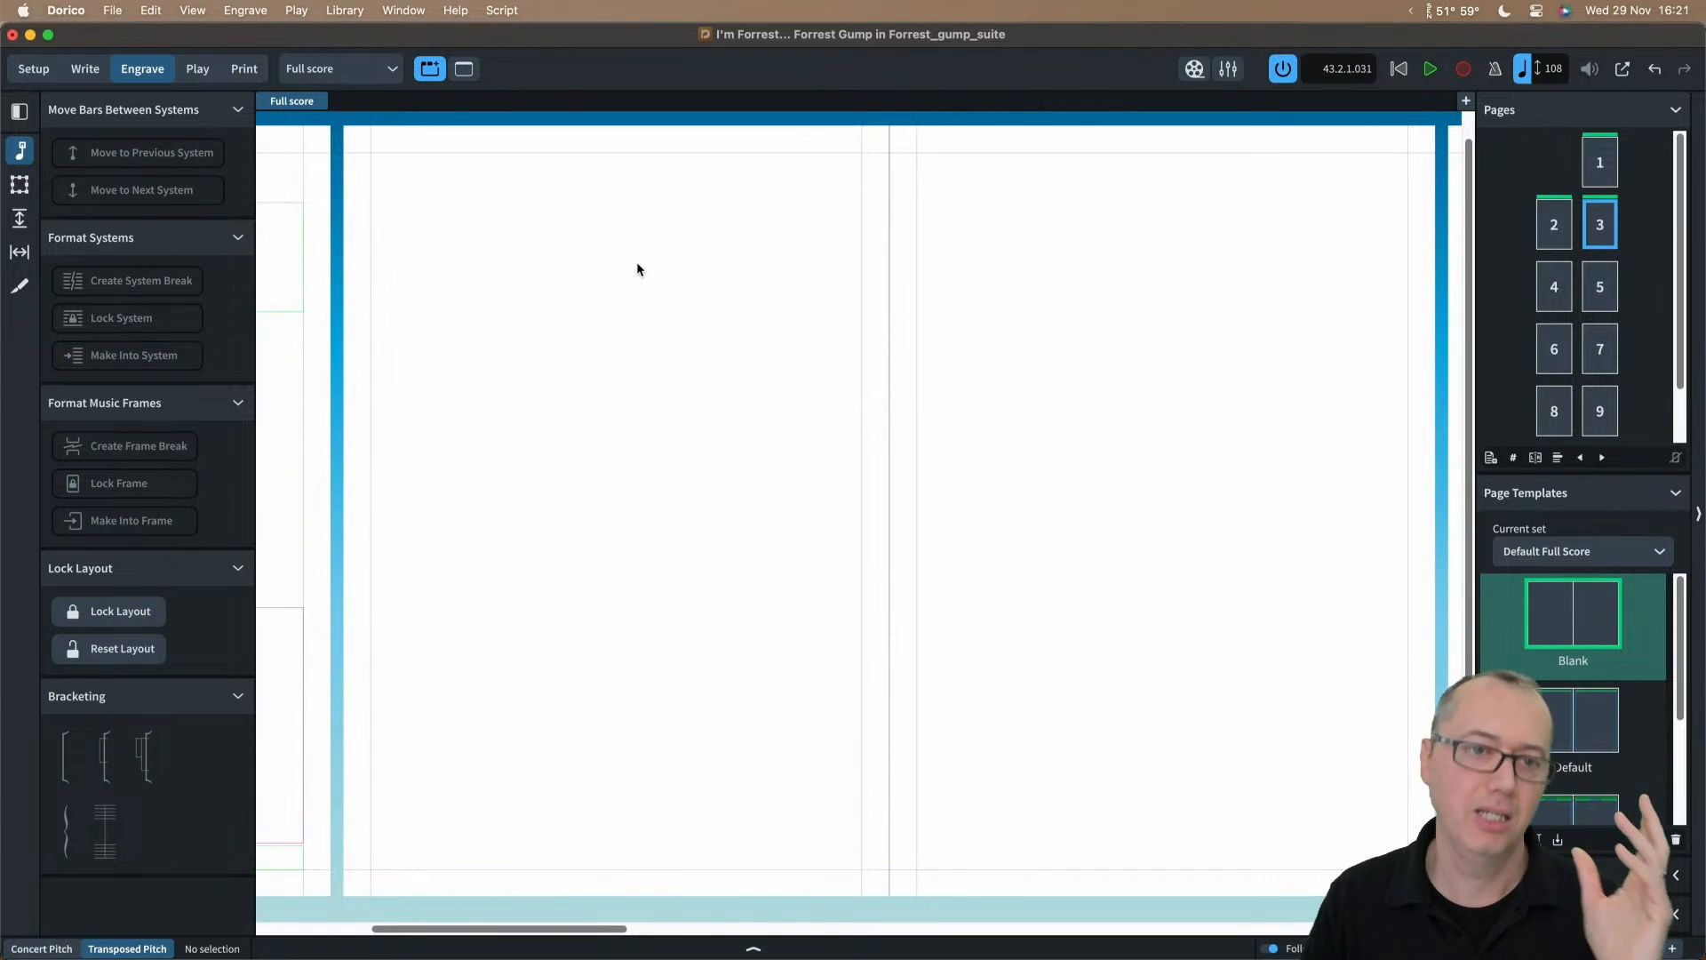
click(20, 184)
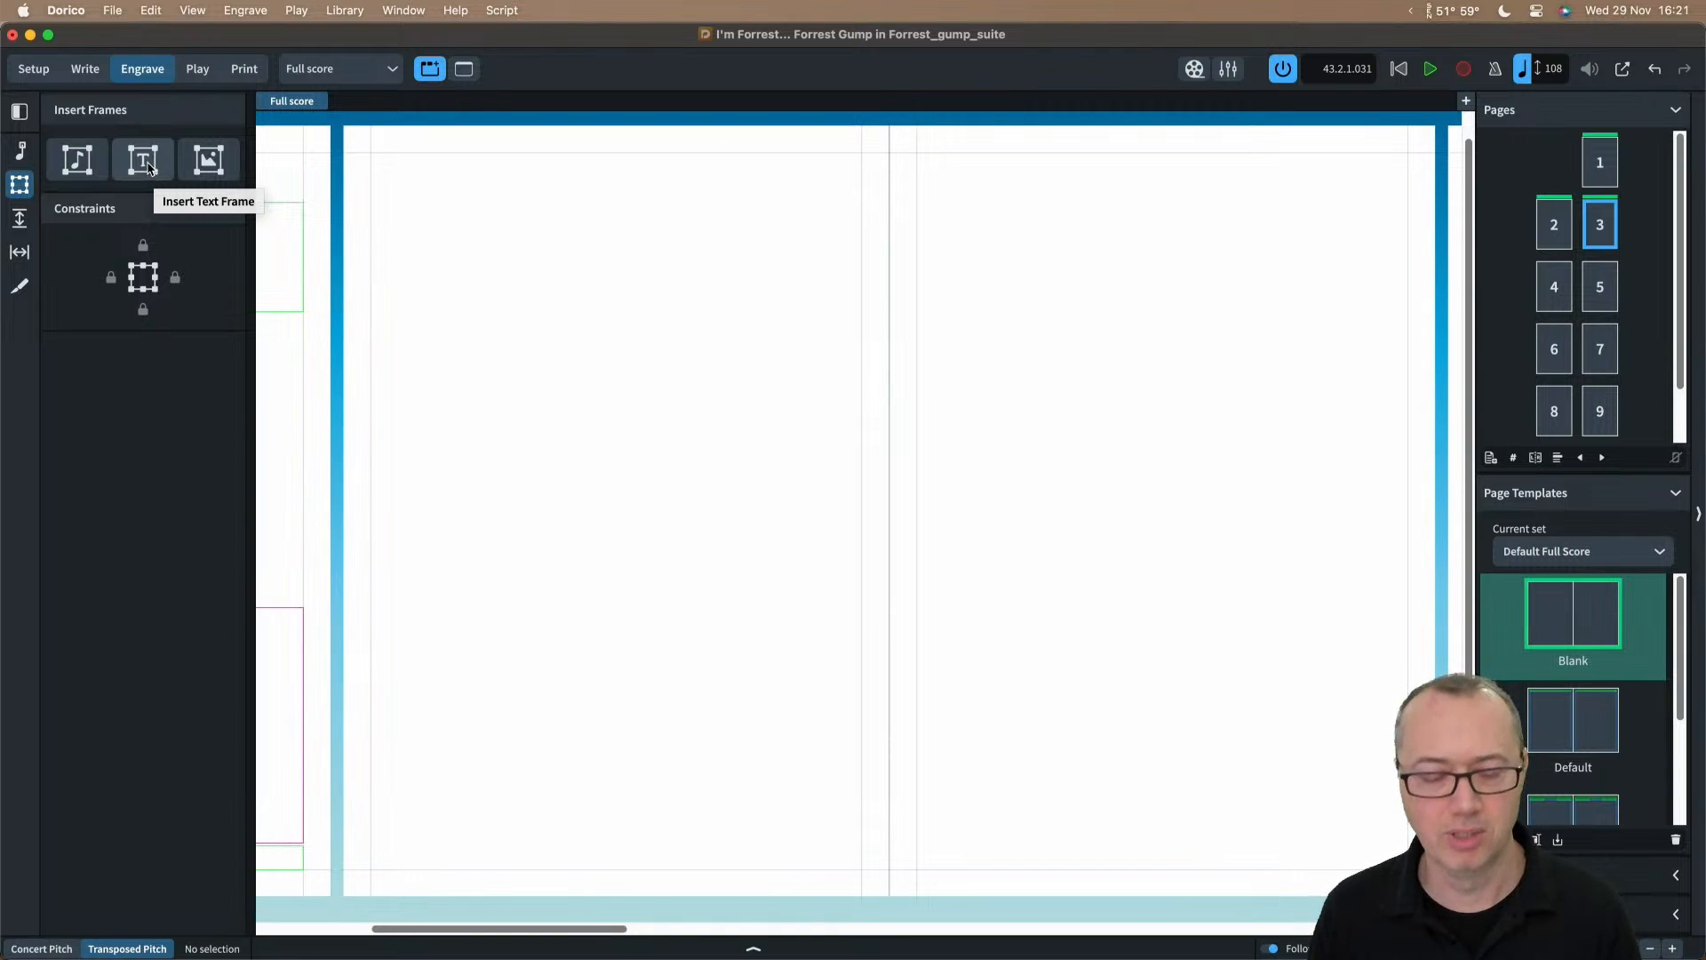
click(17, 155)
click(19, 187)
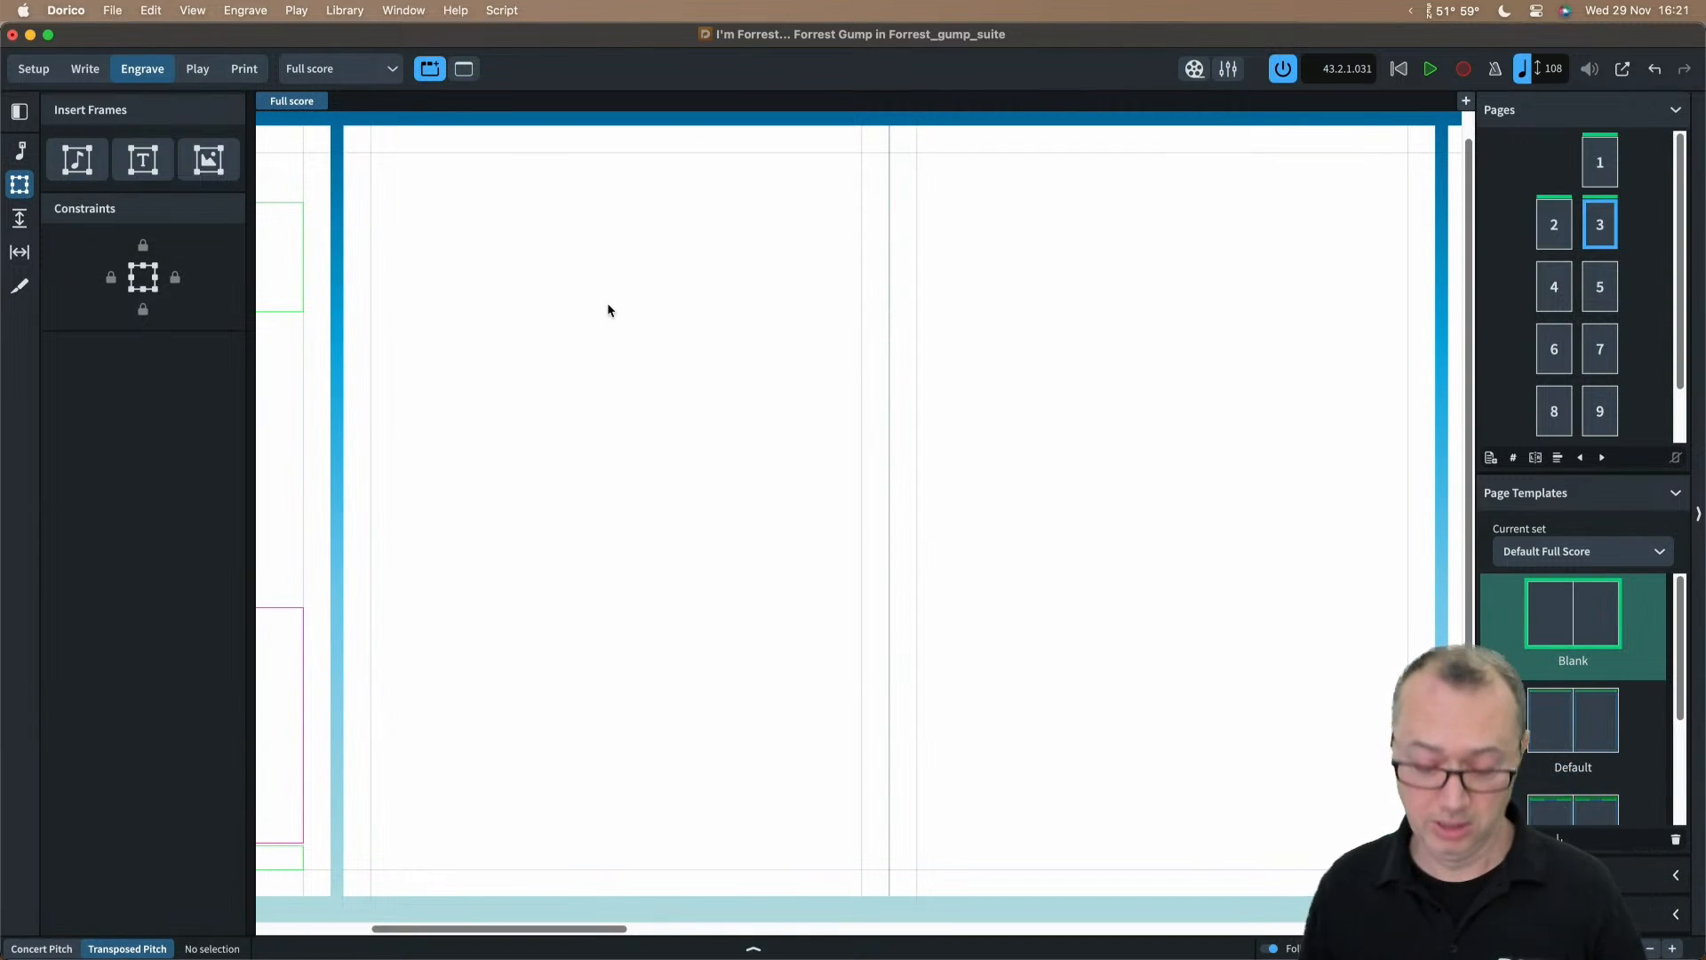
Step: Examine the Edit category's key commands in Preferences, including Edit Frames, Edit Graphic Slices, Edit Graphically, Edit Note Spacing and Edit Staff Spacing
key(super+comma)
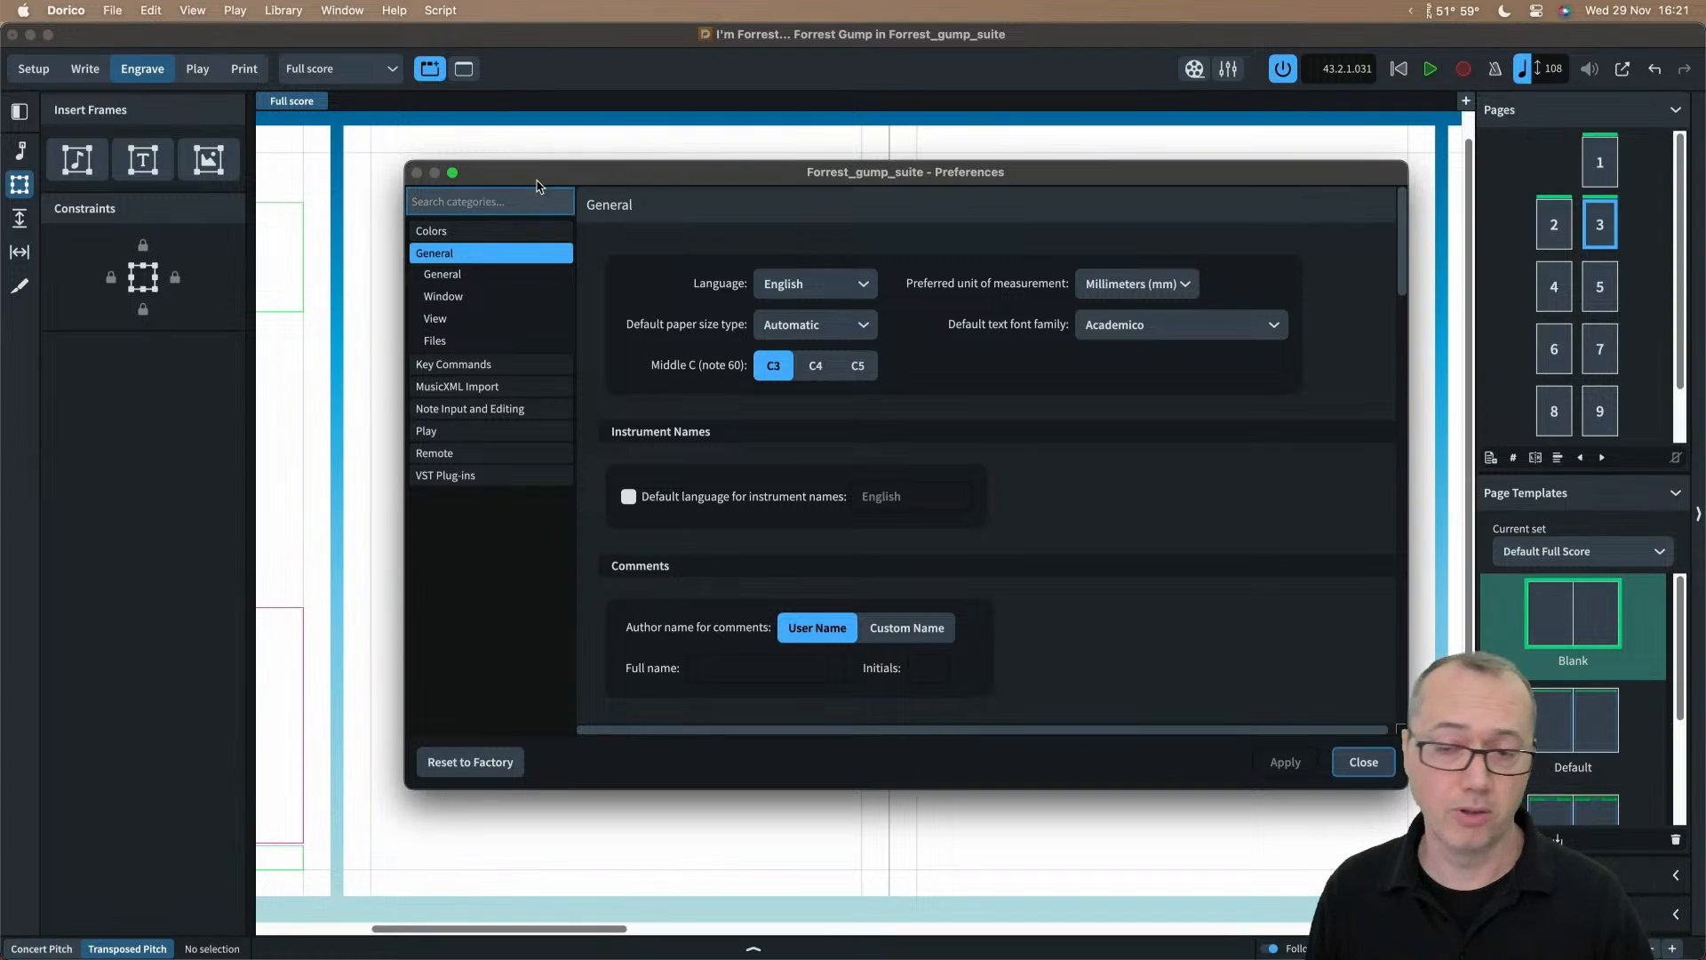
click(474, 366)
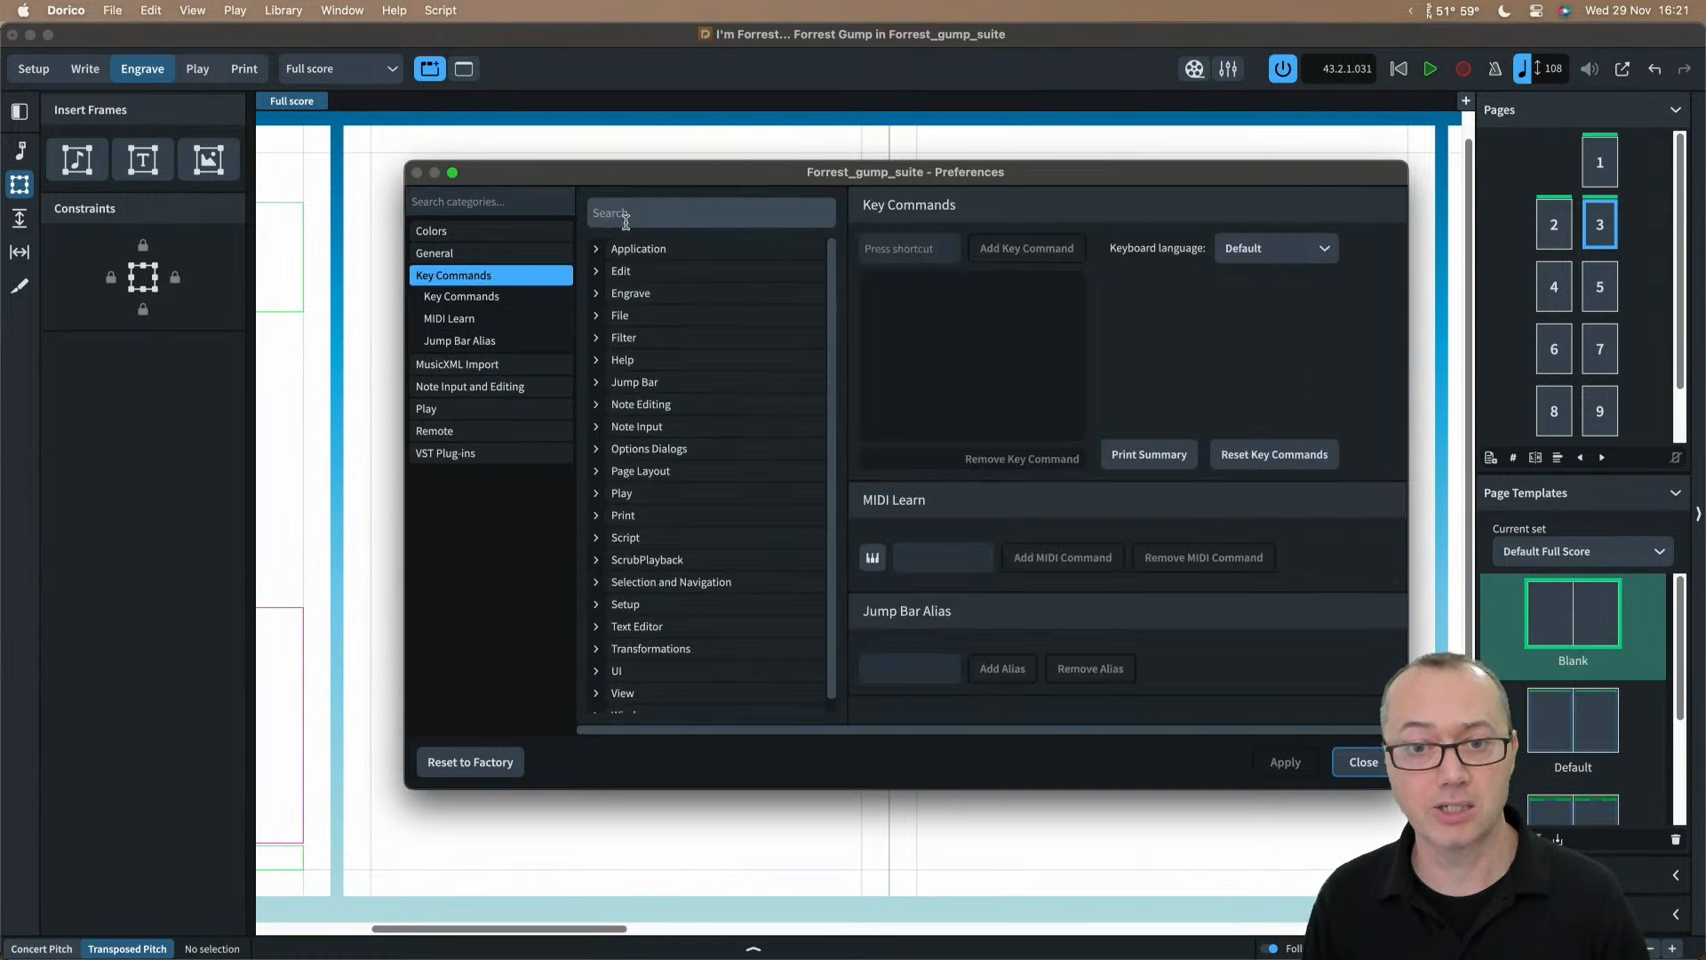
click(594, 273)
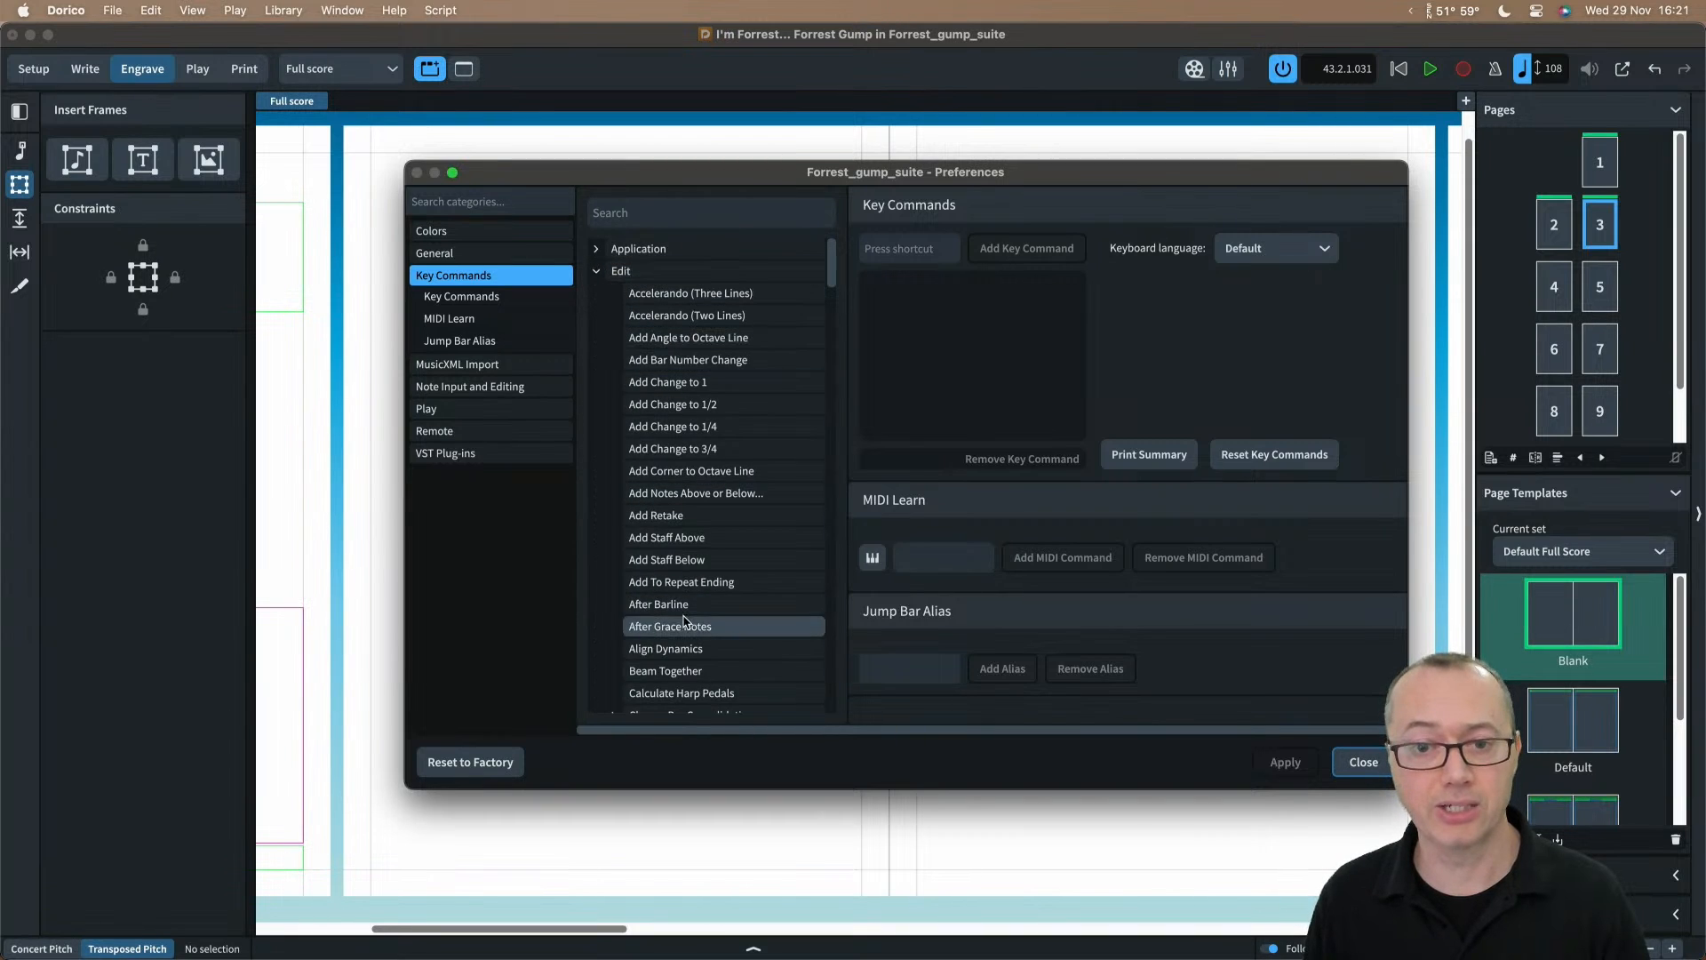
scroll(685, 622, down, 20)
scroll(685, 622, down, 5)
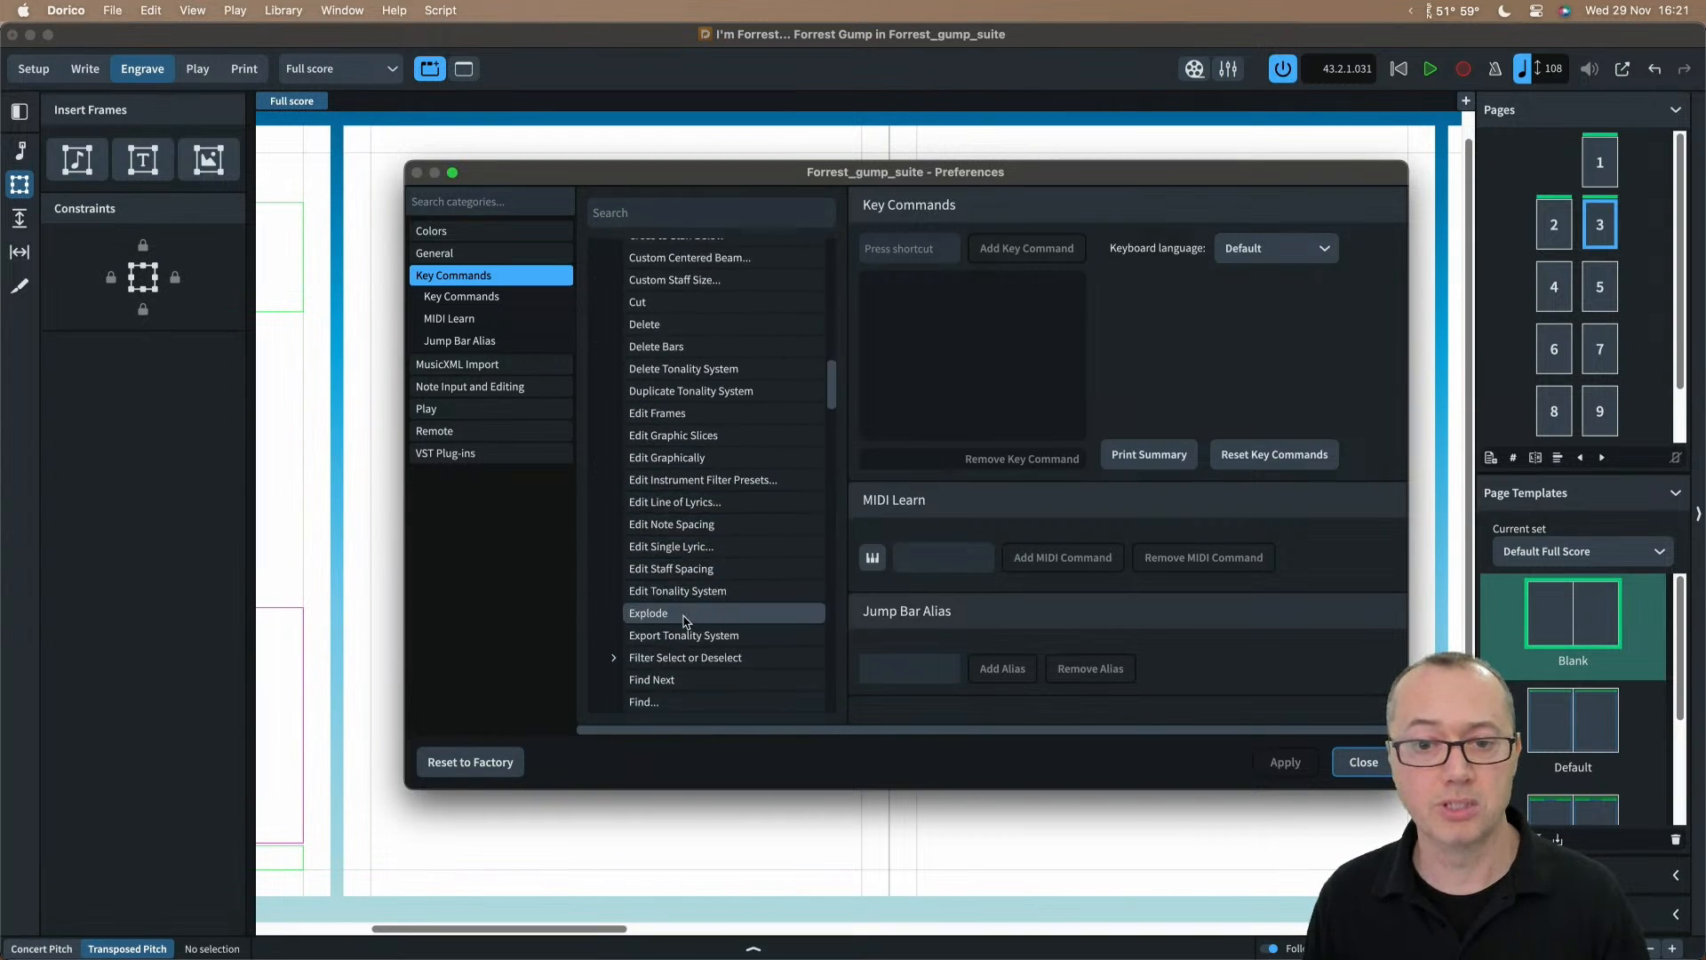
click(682, 344)
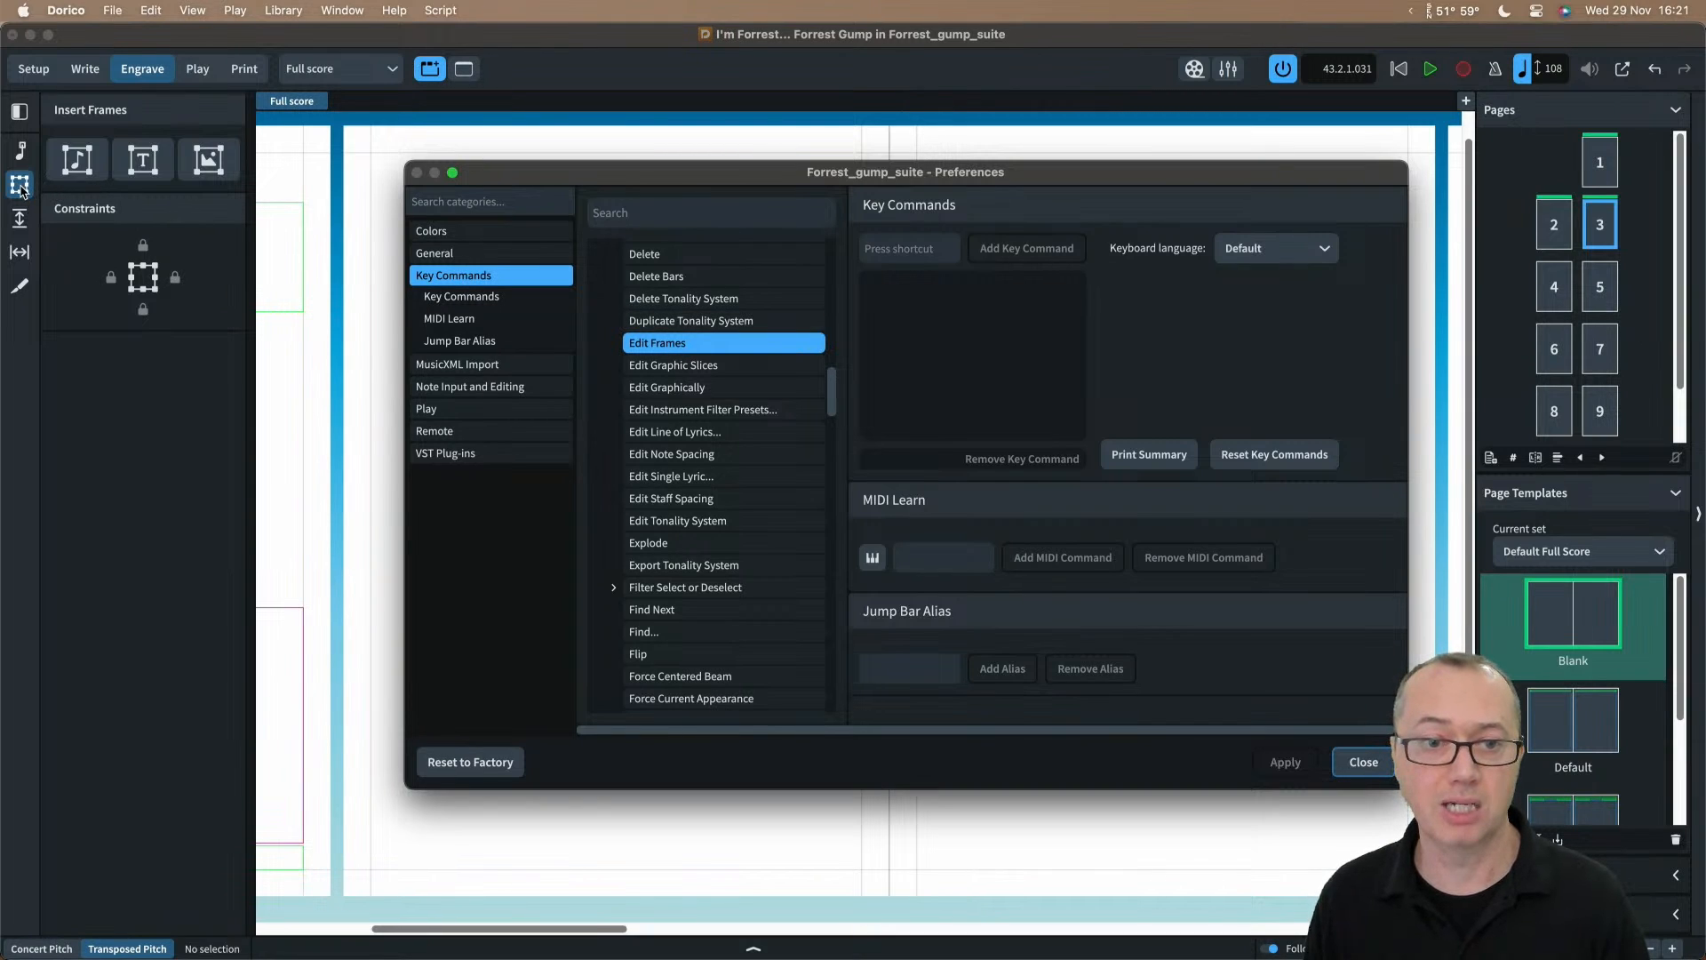
click(668, 370)
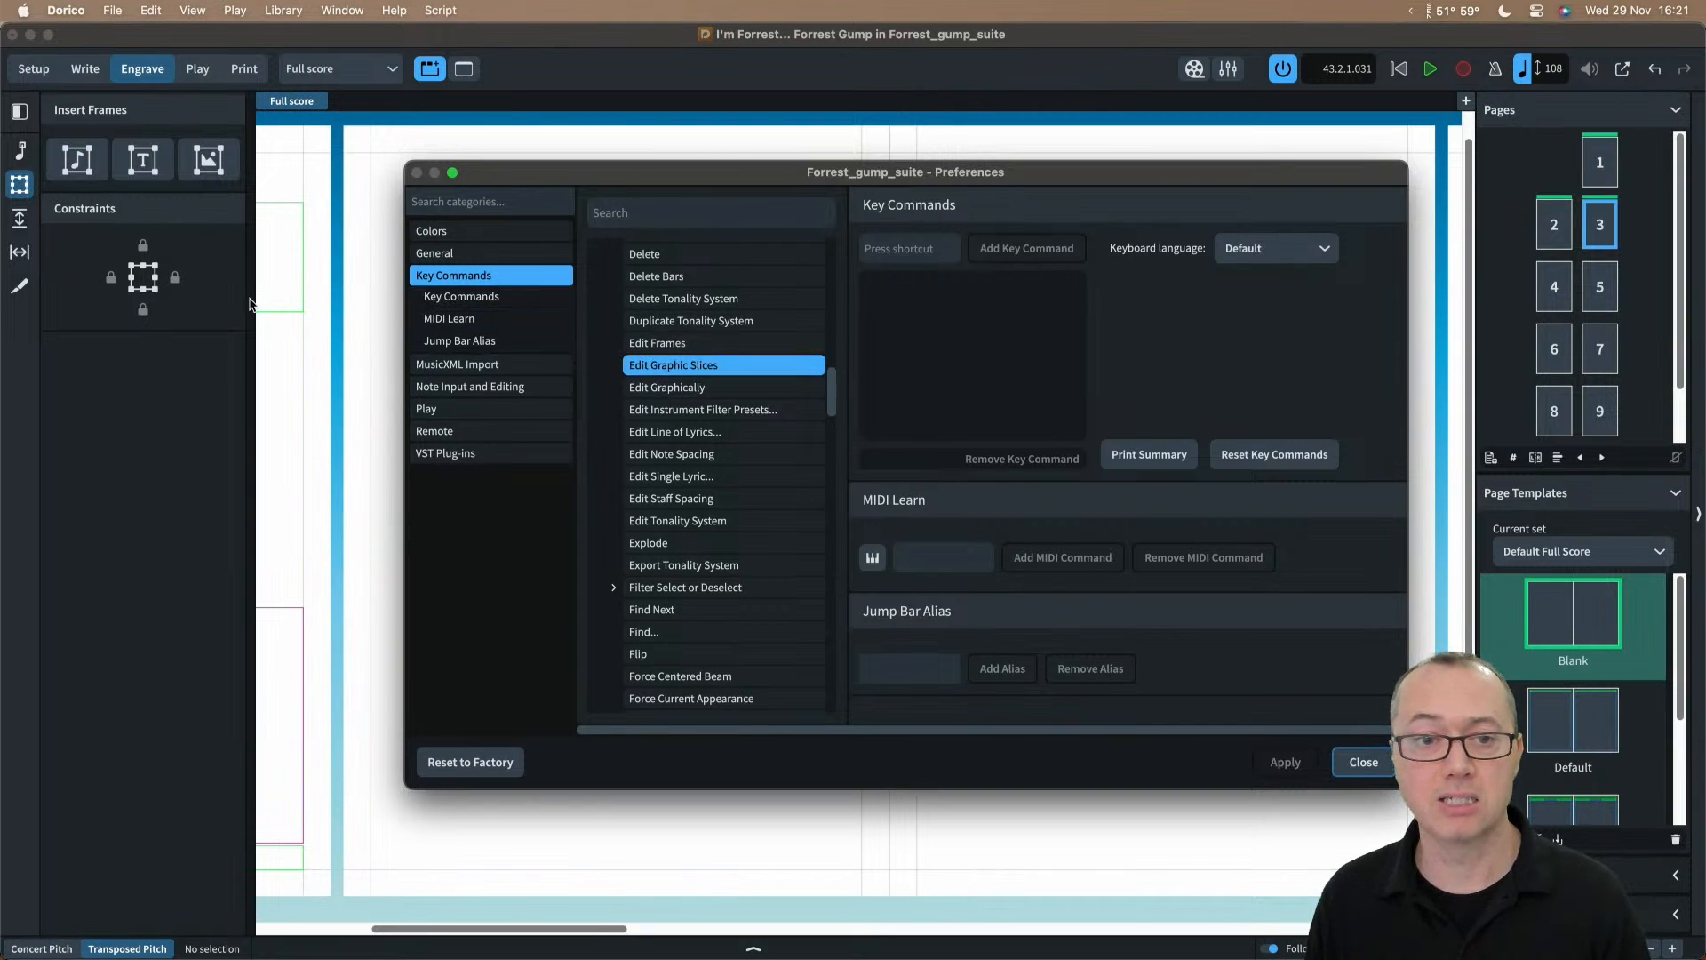
click(681, 389)
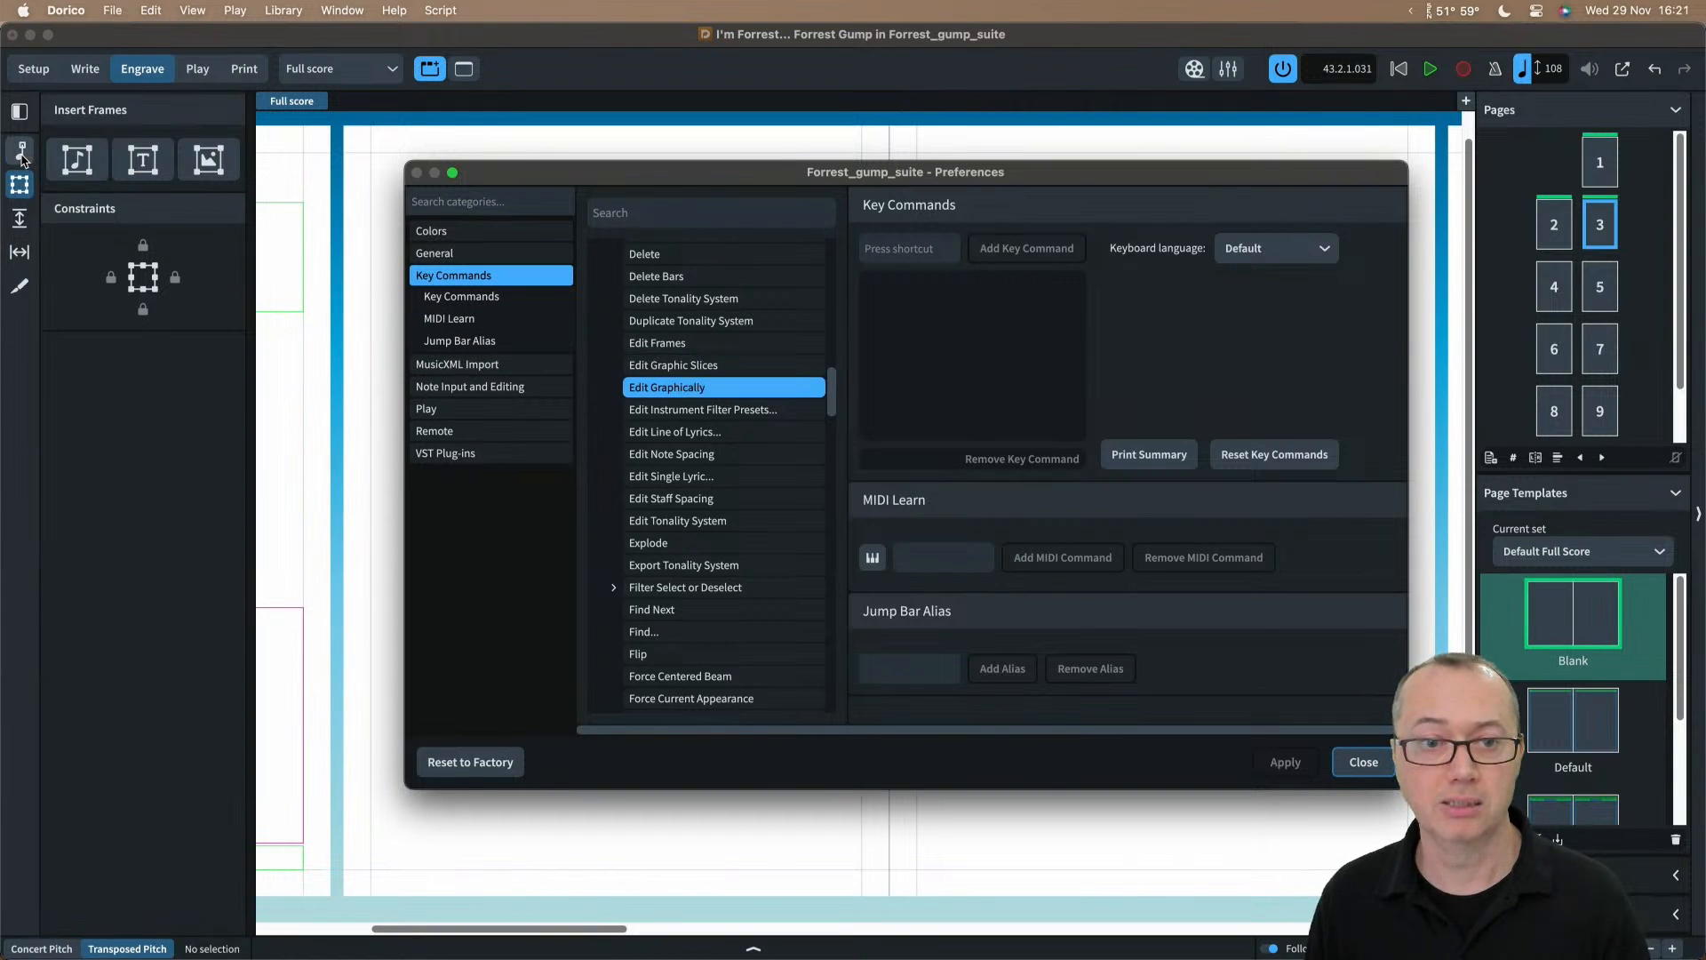
click(698, 455)
click(693, 501)
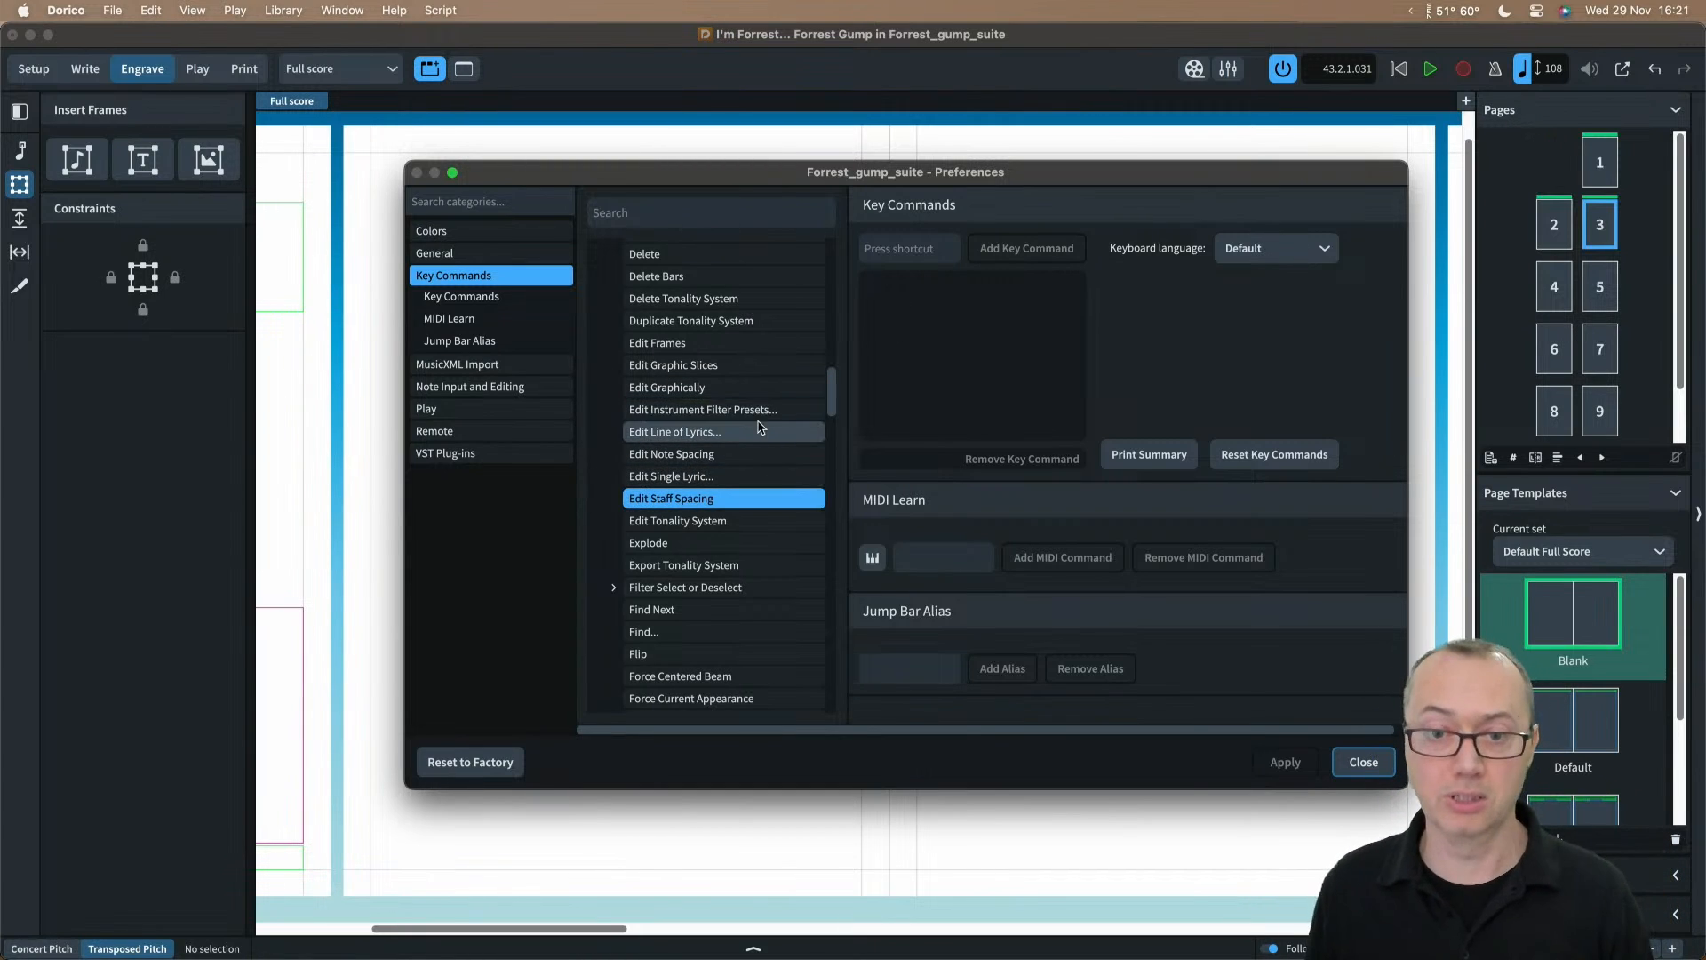
Step: Assign the key command ⌥⌘F to the Edit Frames command
click(693, 344)
click(920, 252)
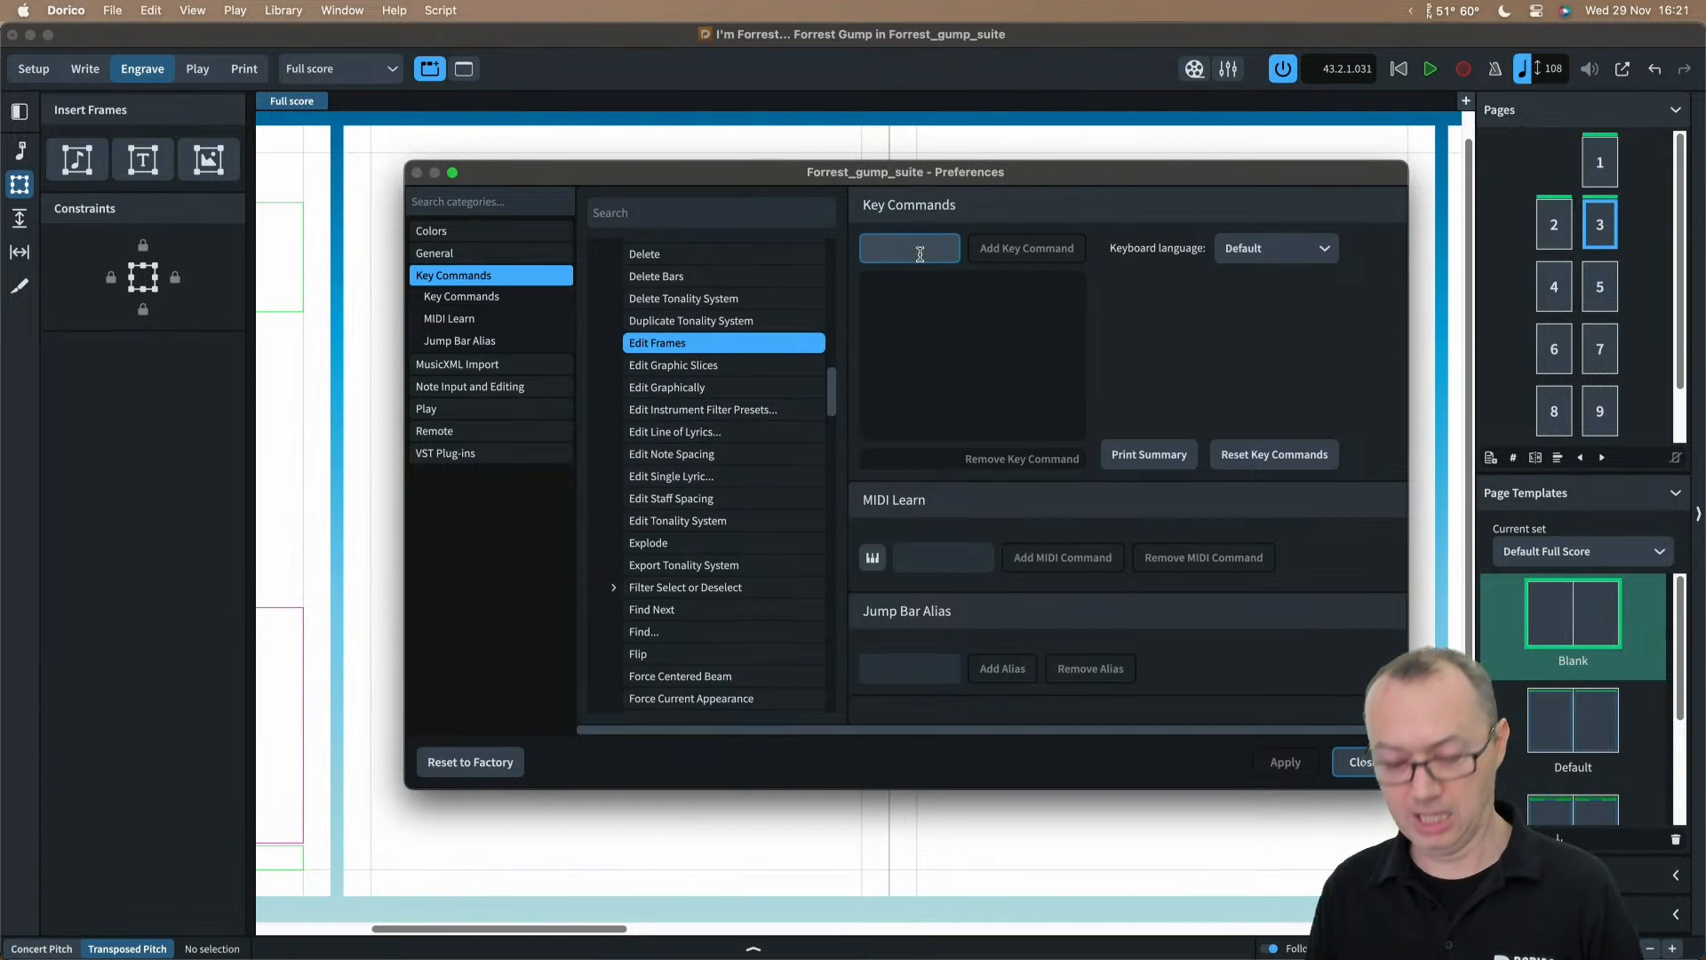
key(alt+super+f)
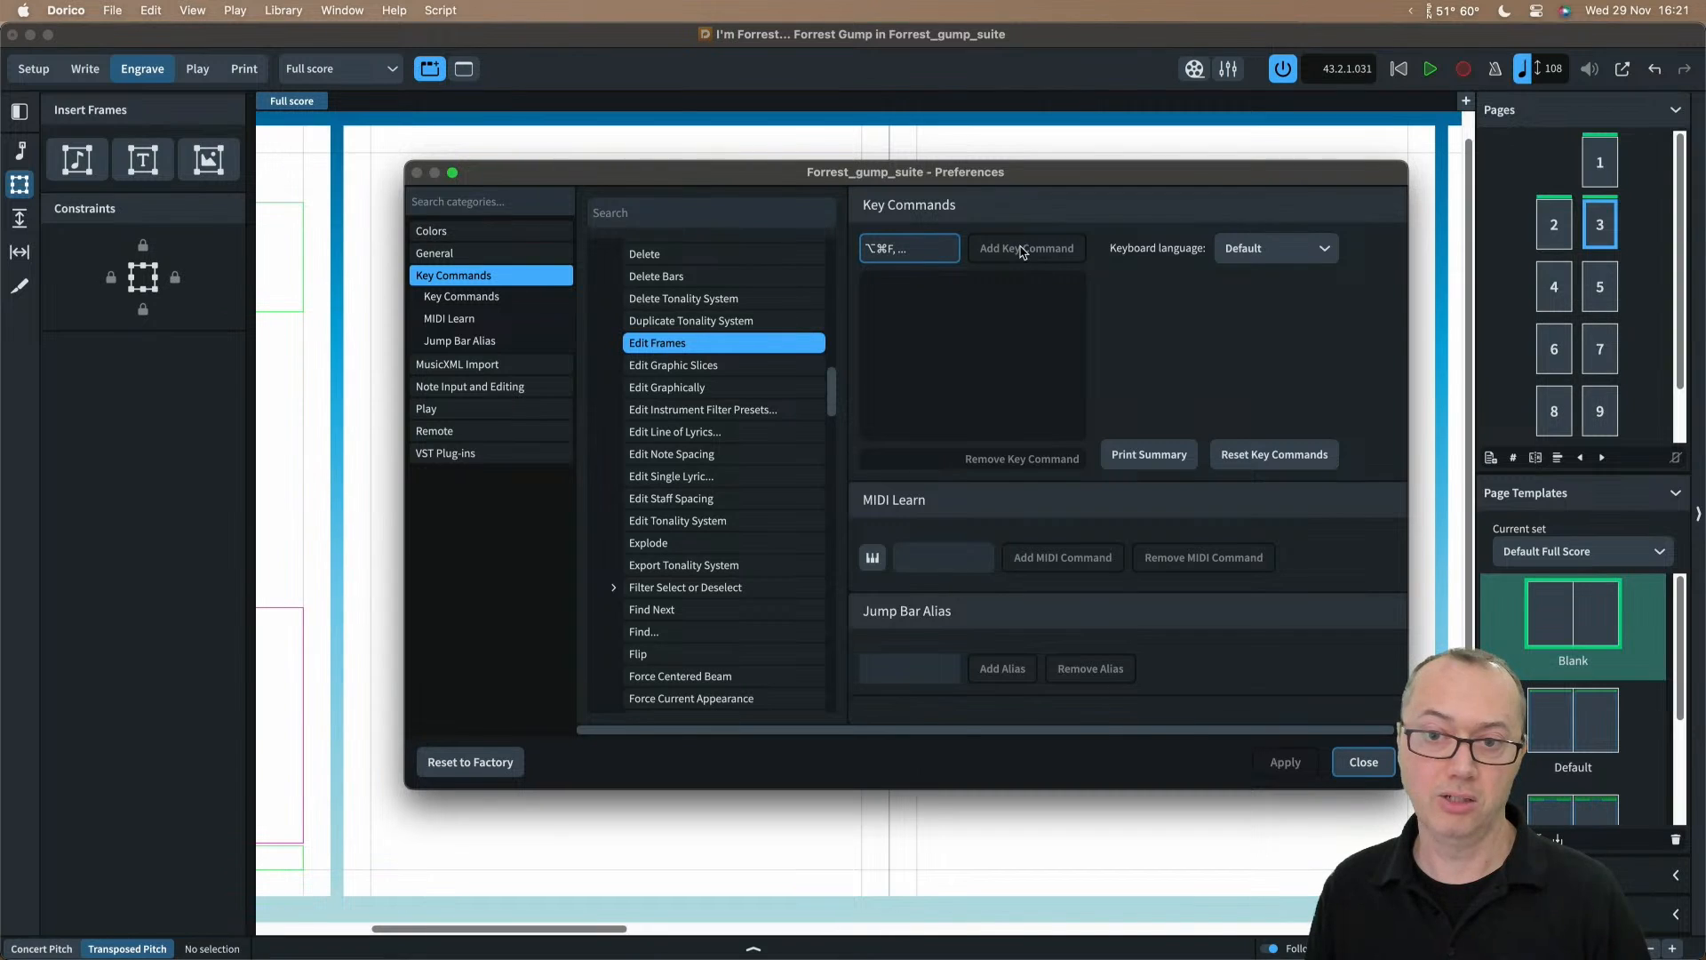
click(1008, 256)
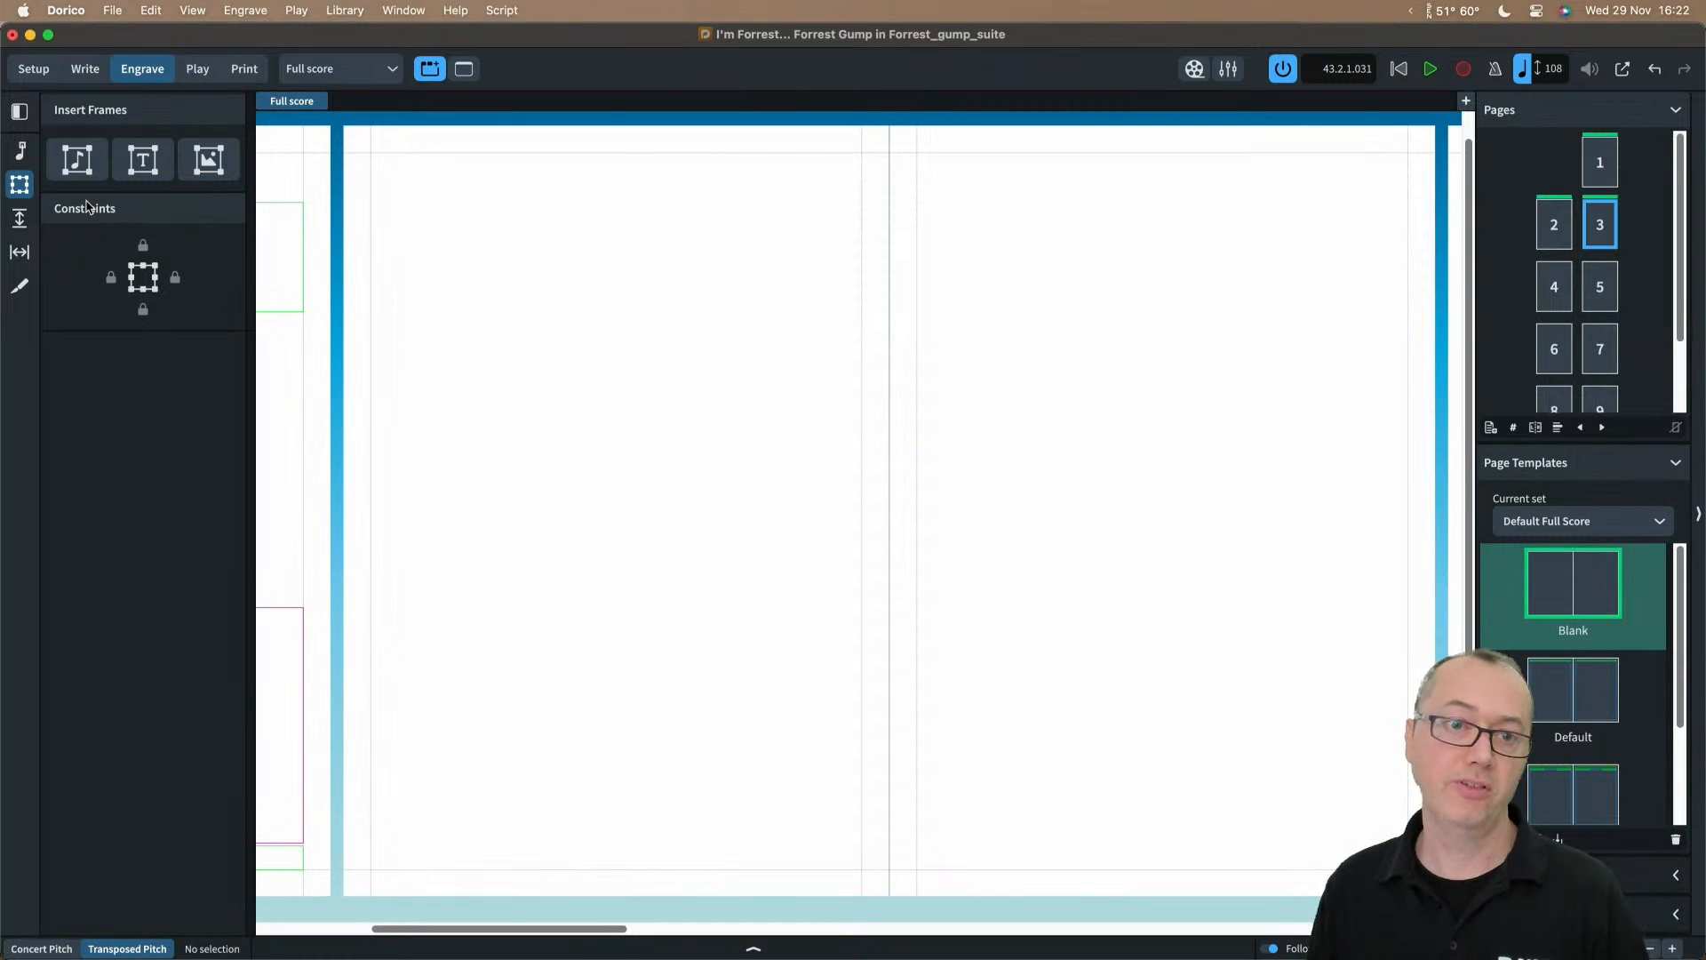
Step: Insert a text frame on page 2 spanning the full width between the side margins, slightly above mid-page
click(26, 155)
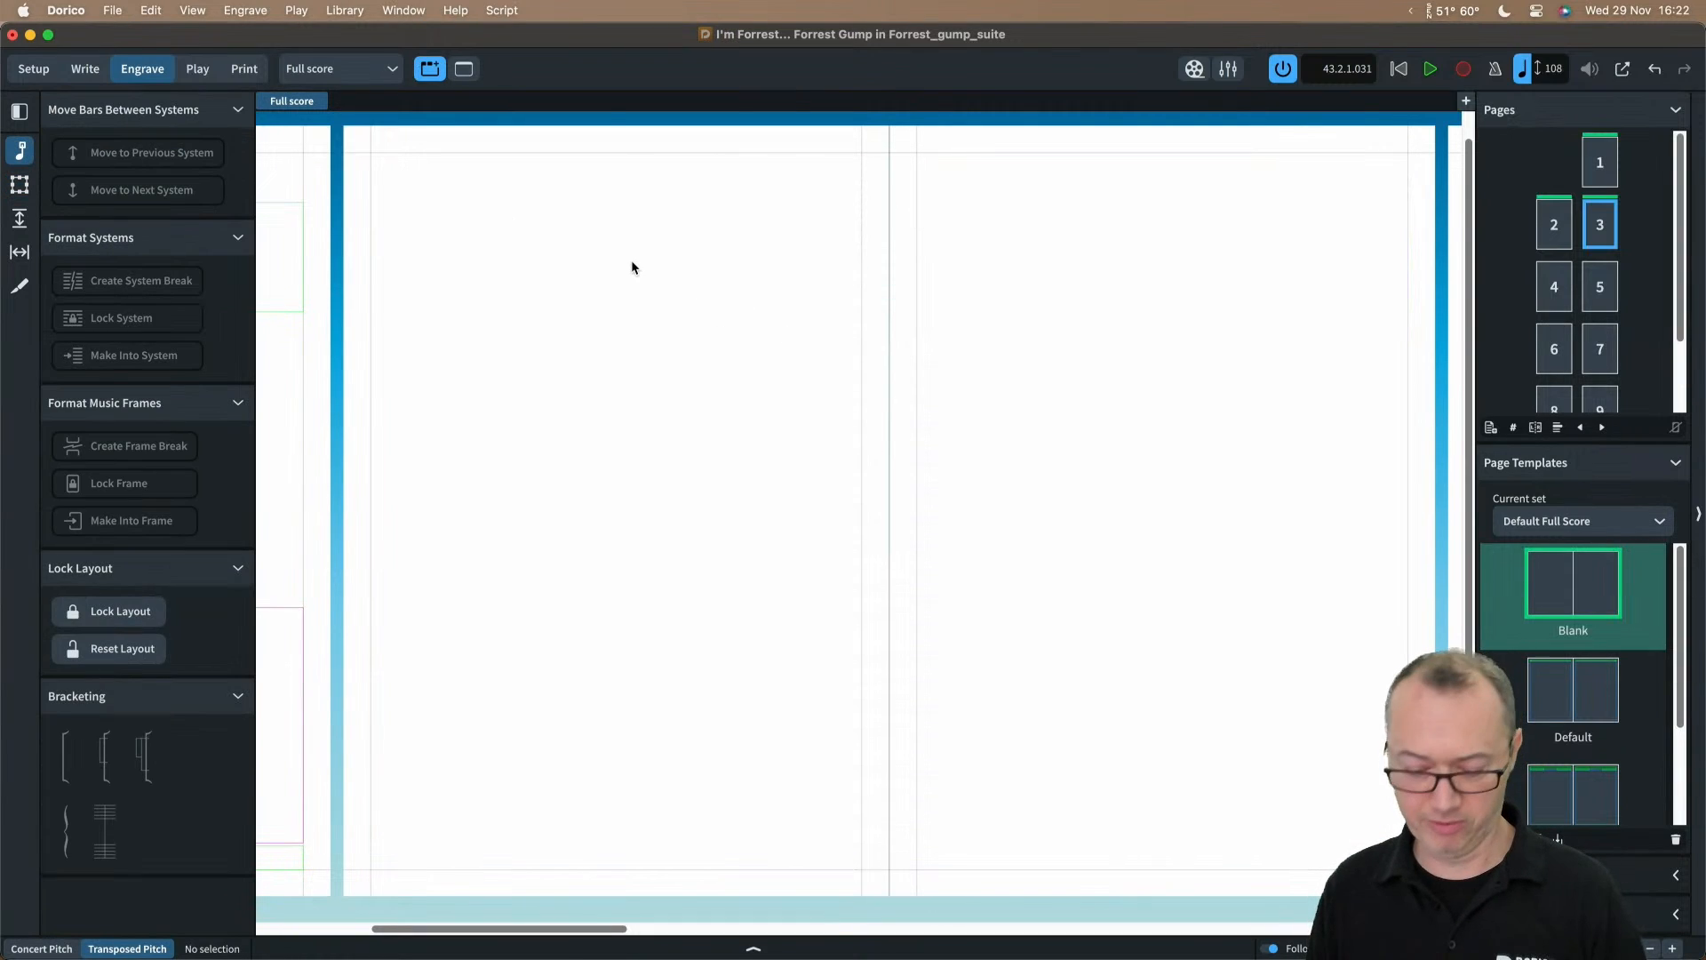
key(f)
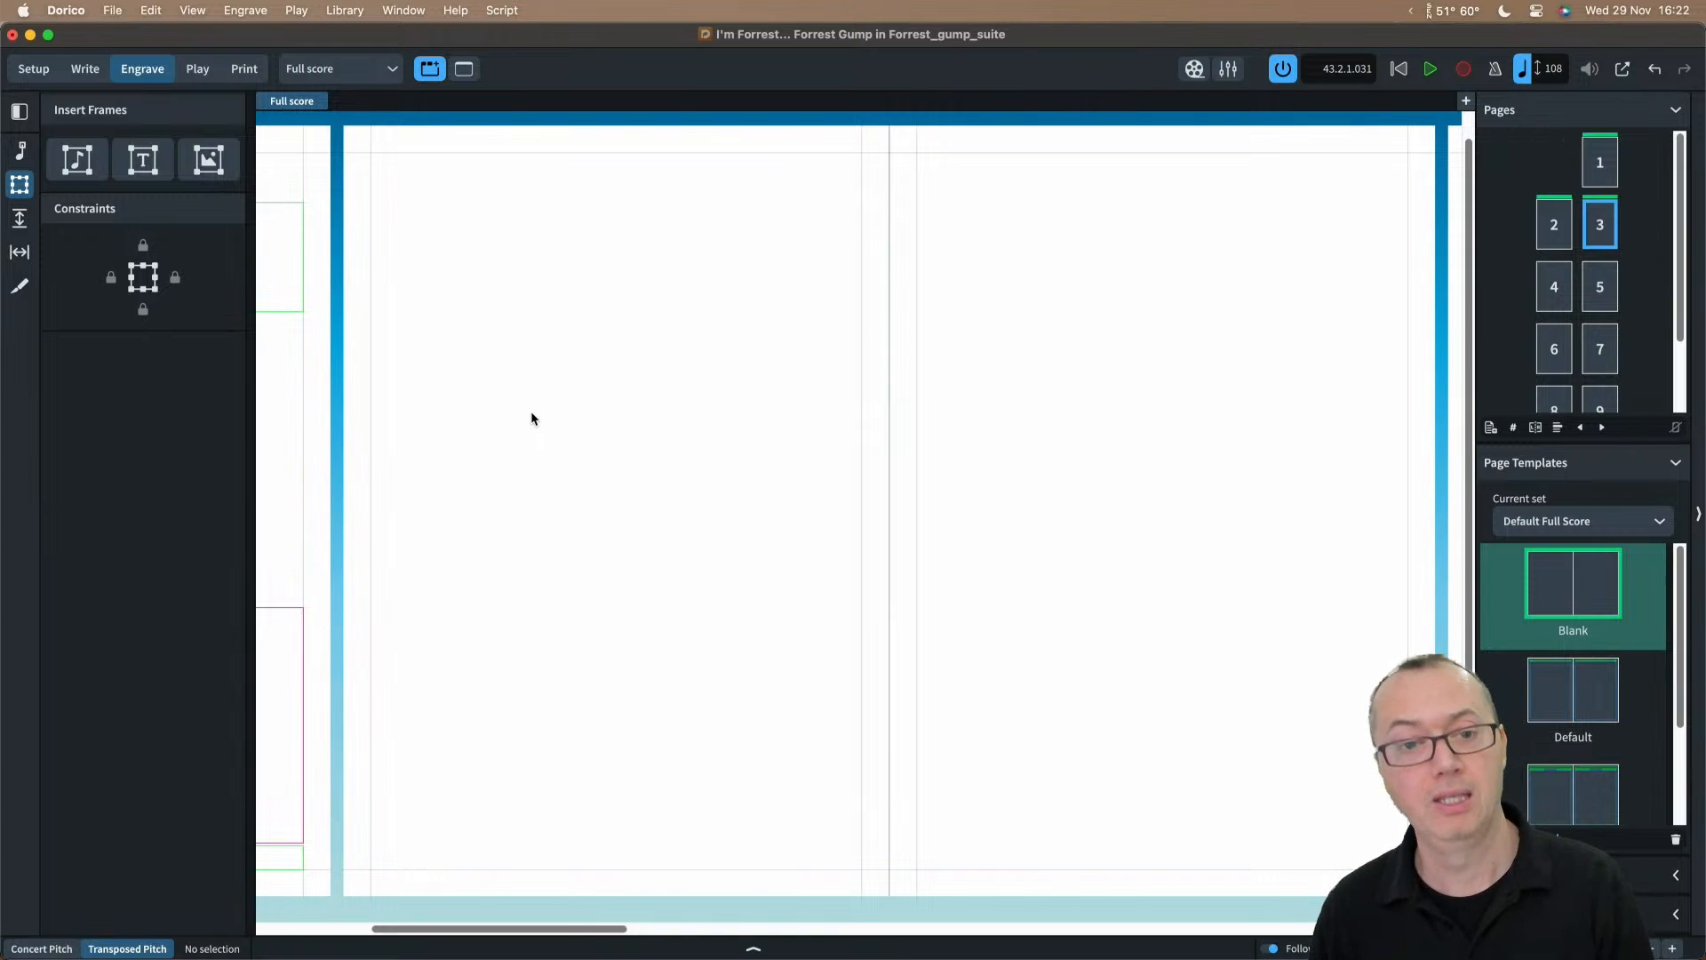
click(133, 163)
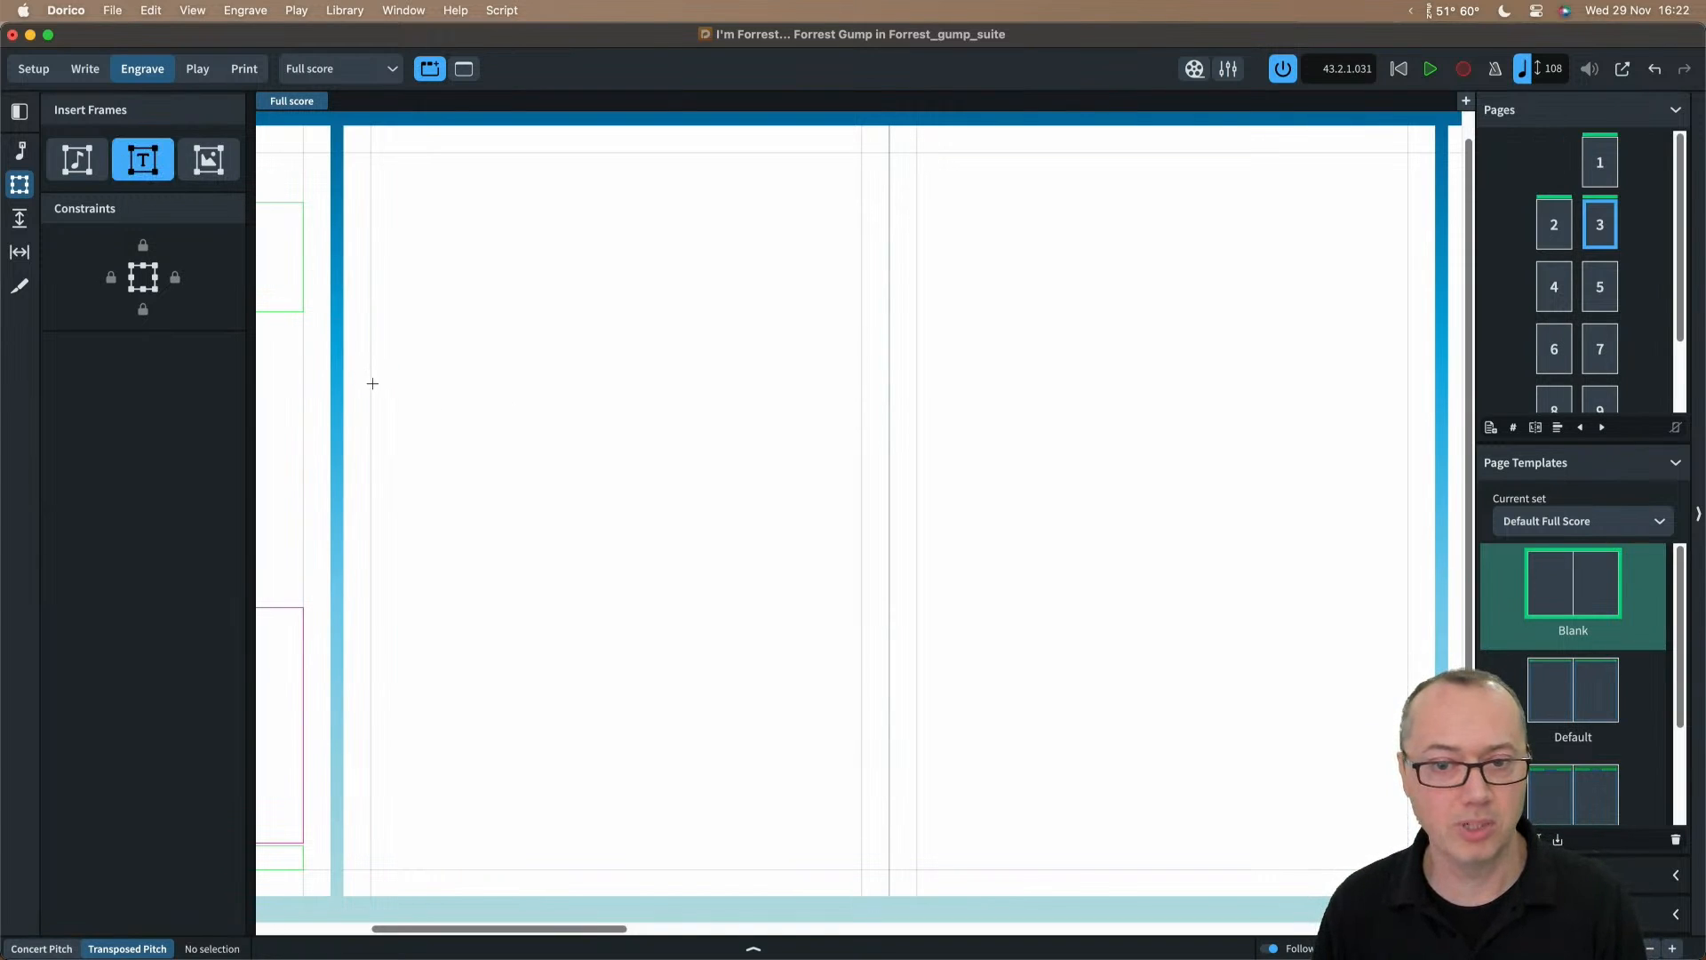
drag(372, 384, 862, 558)
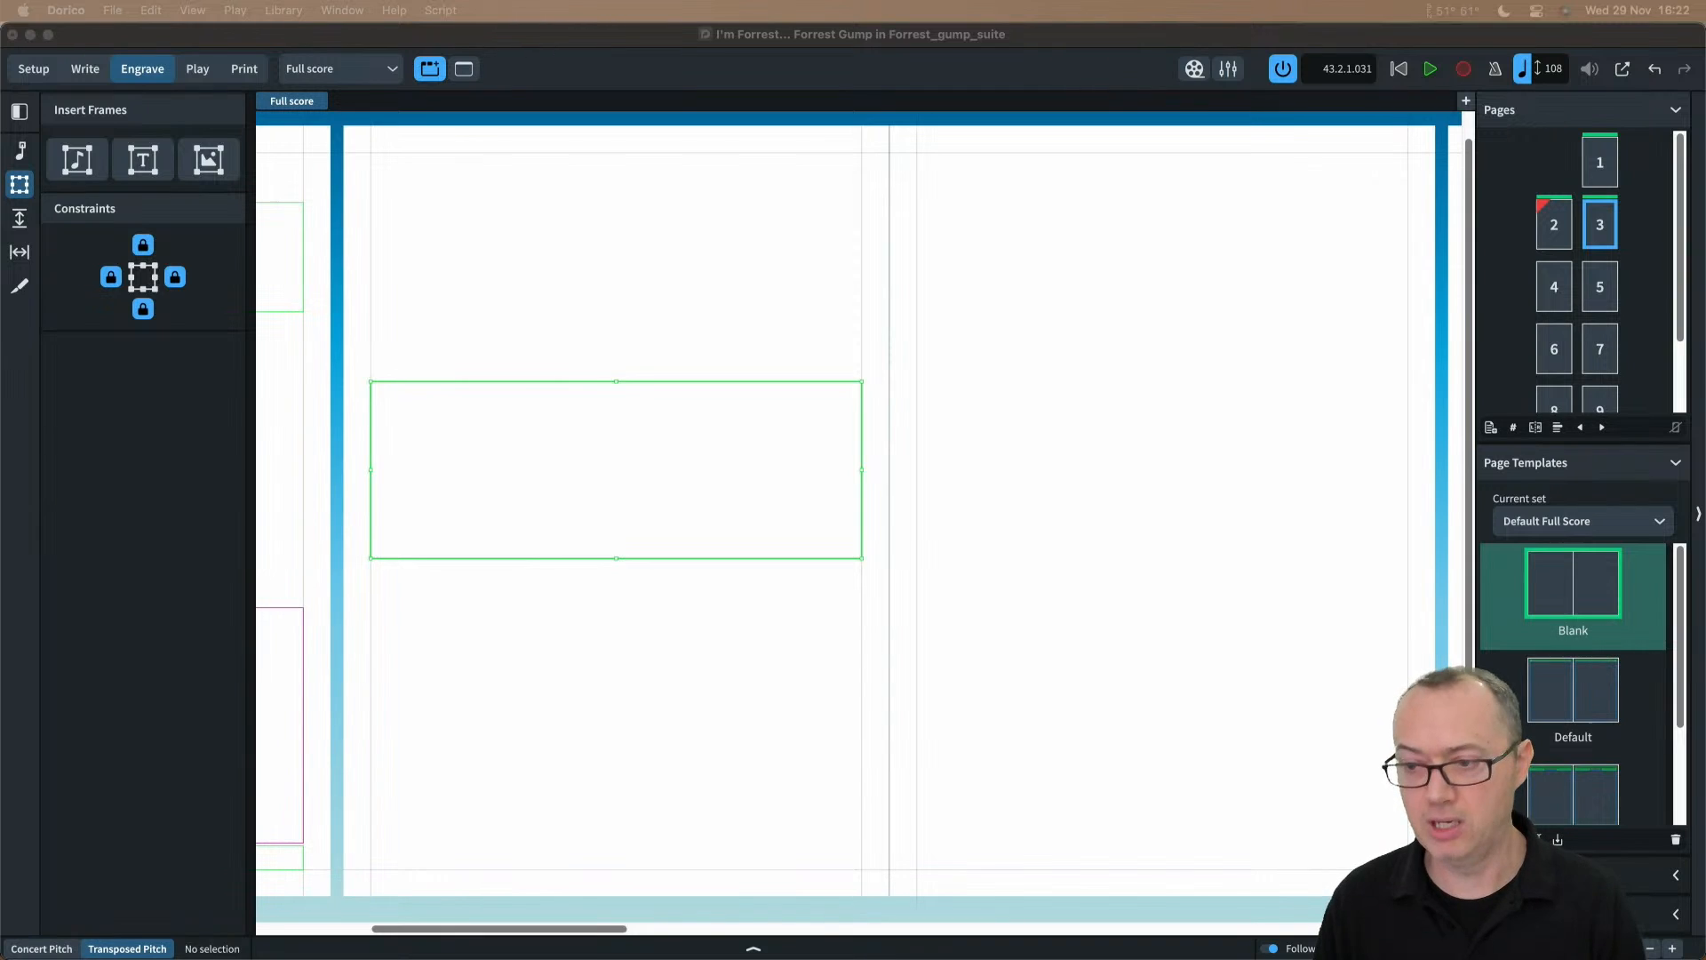
Step: Paste Bubba Blue's quote beginning "You know why we're a good partnership, Forrest?" into the page 2 text frame
click(678, 495)
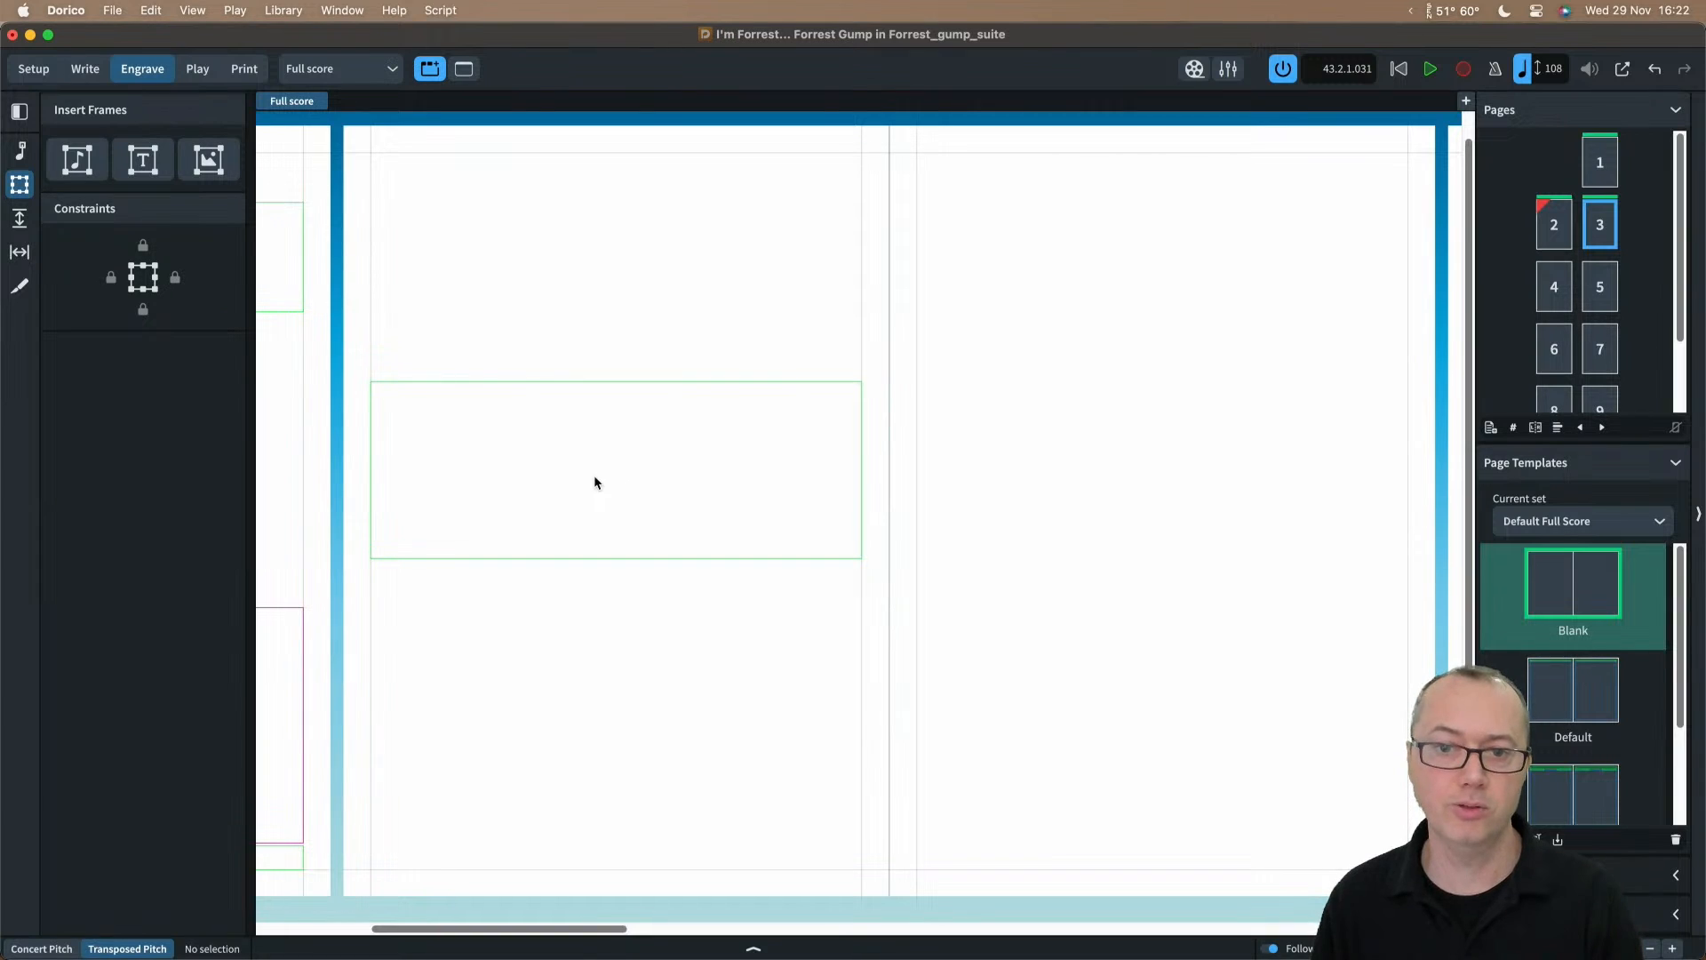
double_click(594, 475)
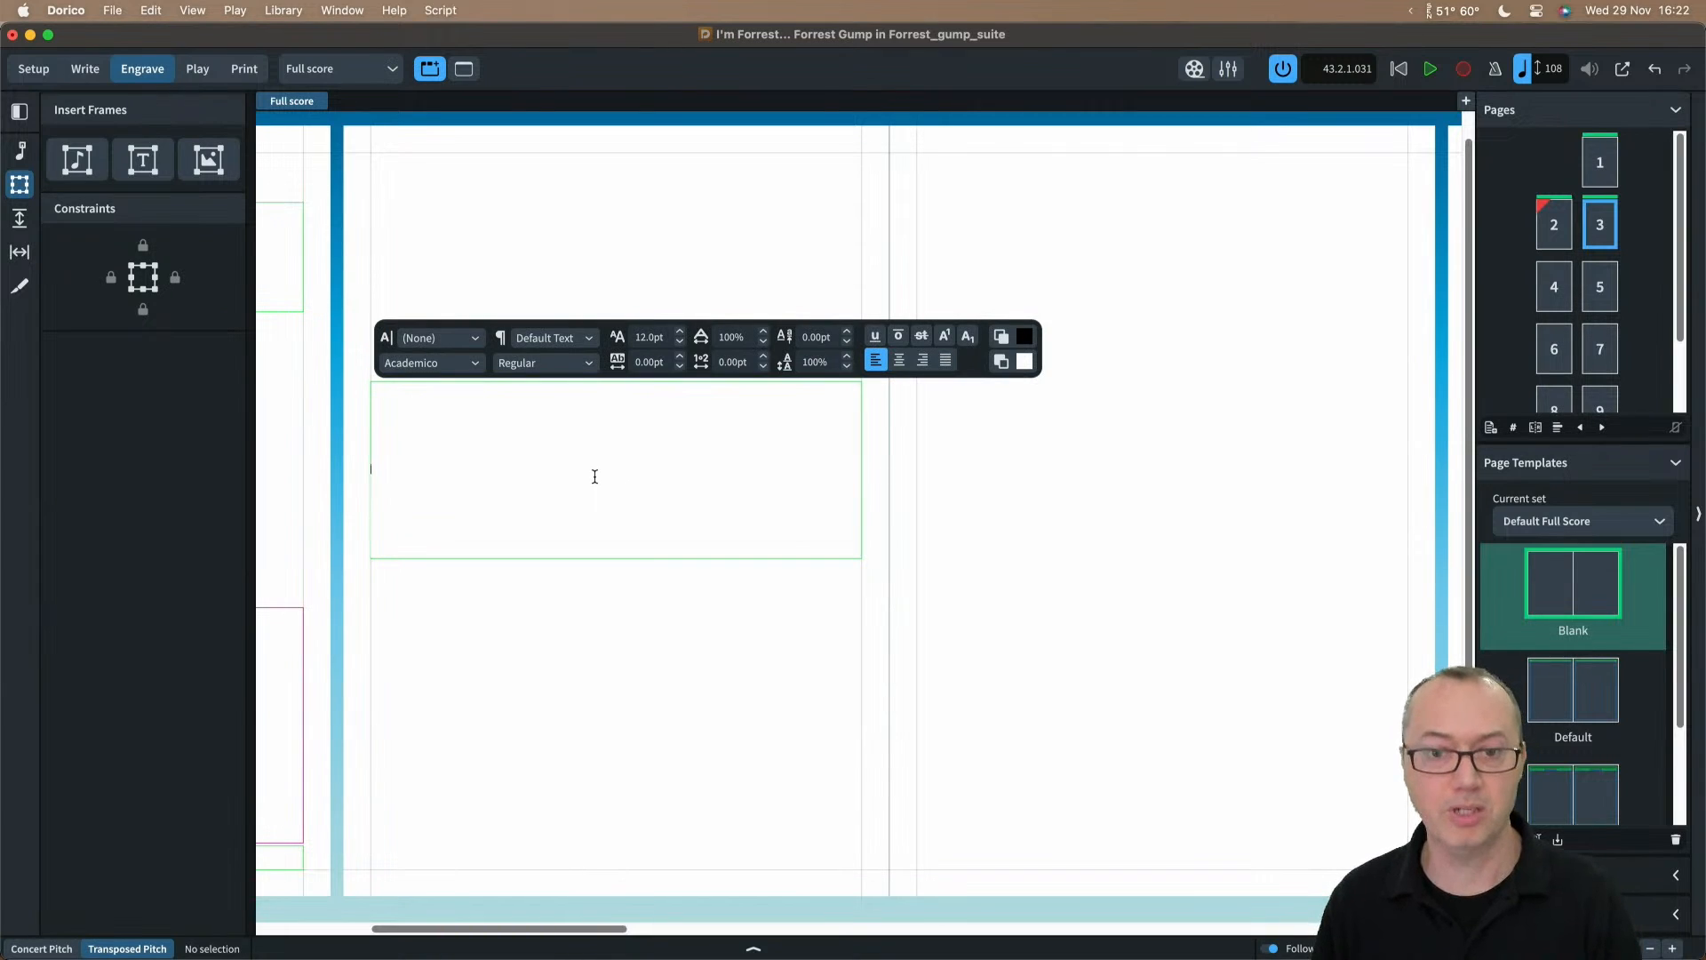
key(super+v)
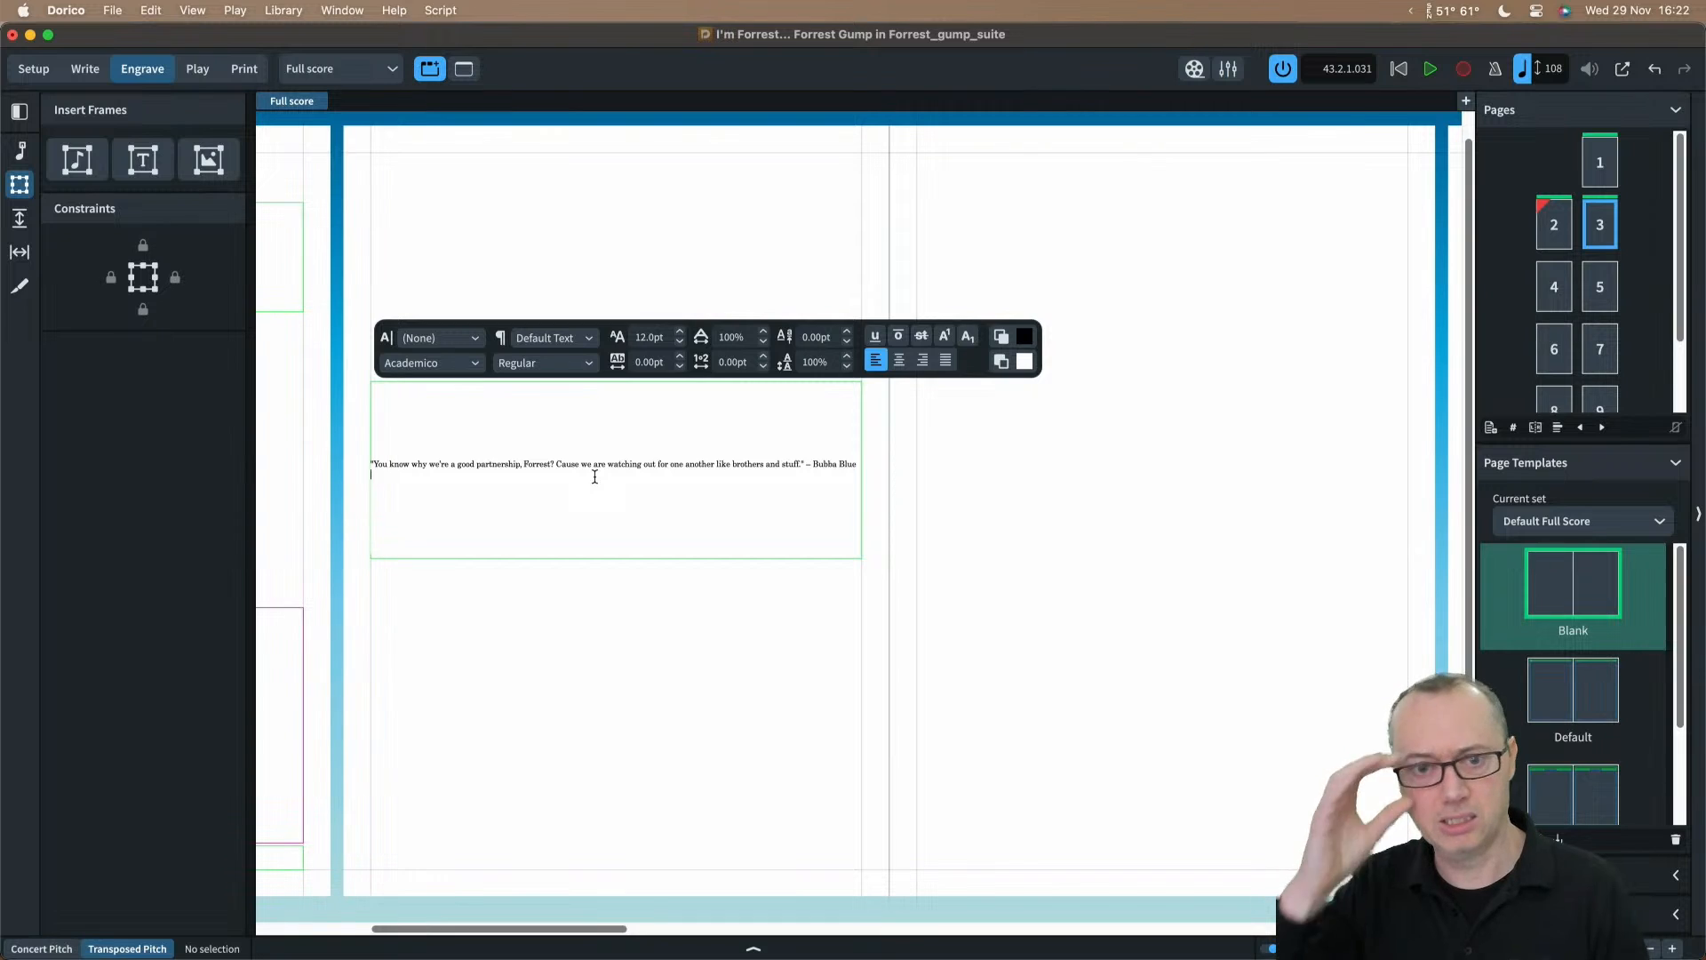
Step: Apply the Title paragraph style to the whole quote in the page 2 text frame and finish text editing
key(super+a)
click(570, 338)
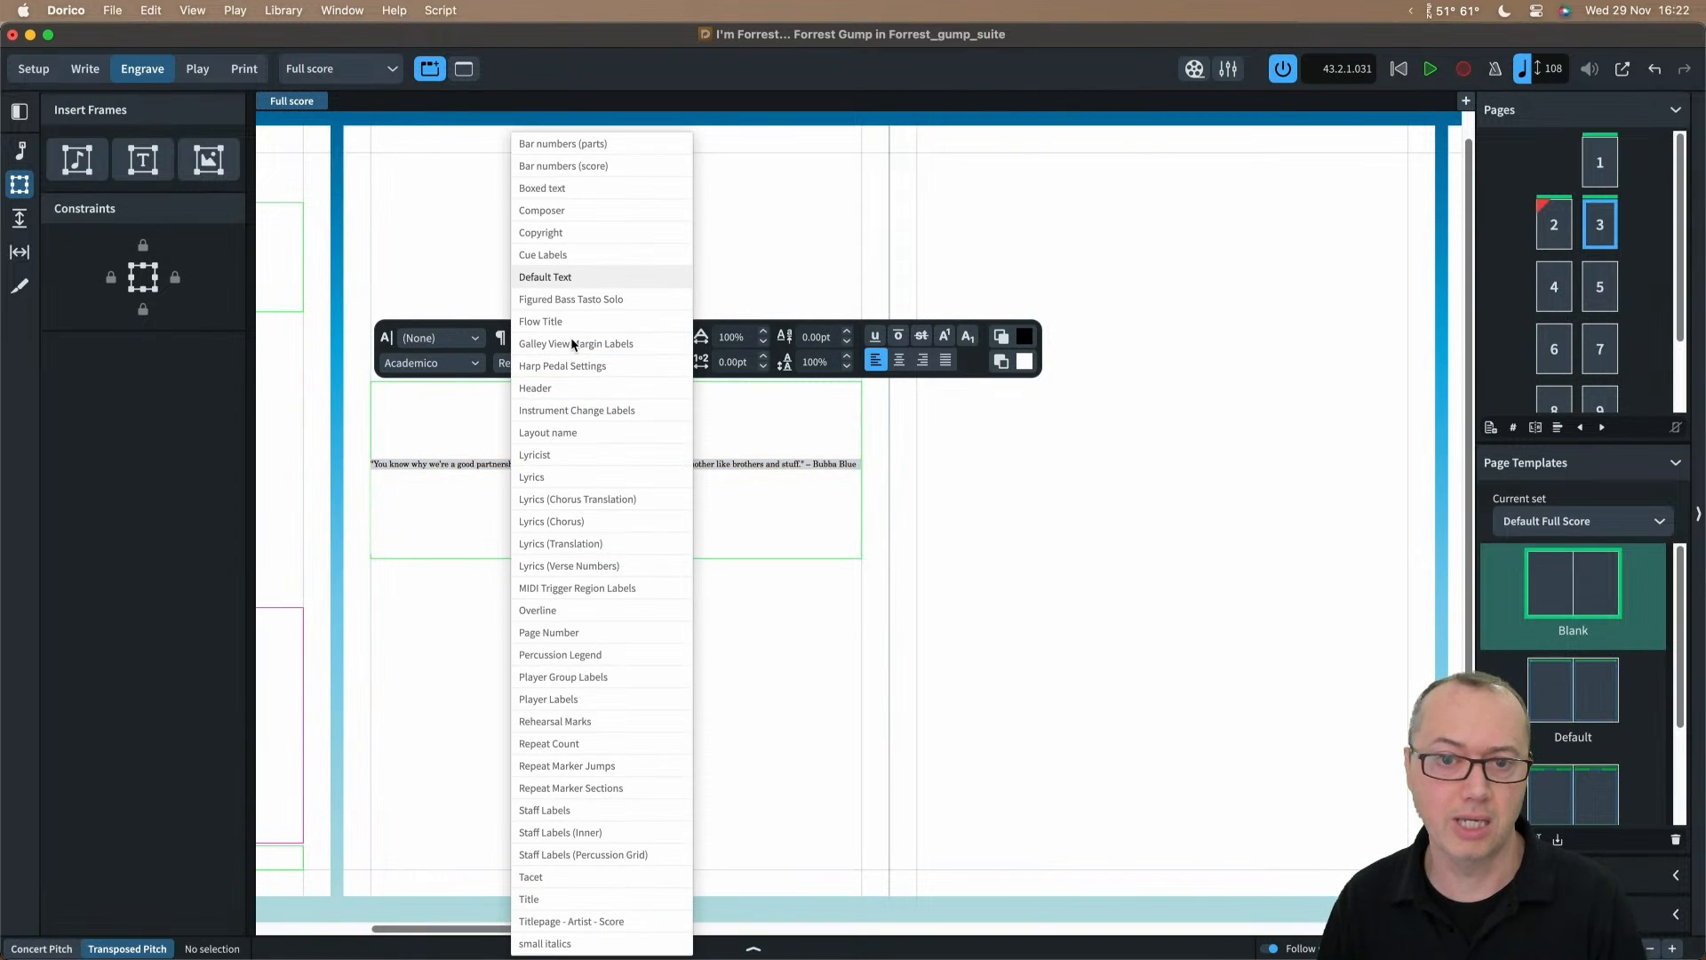
click(579, 893)
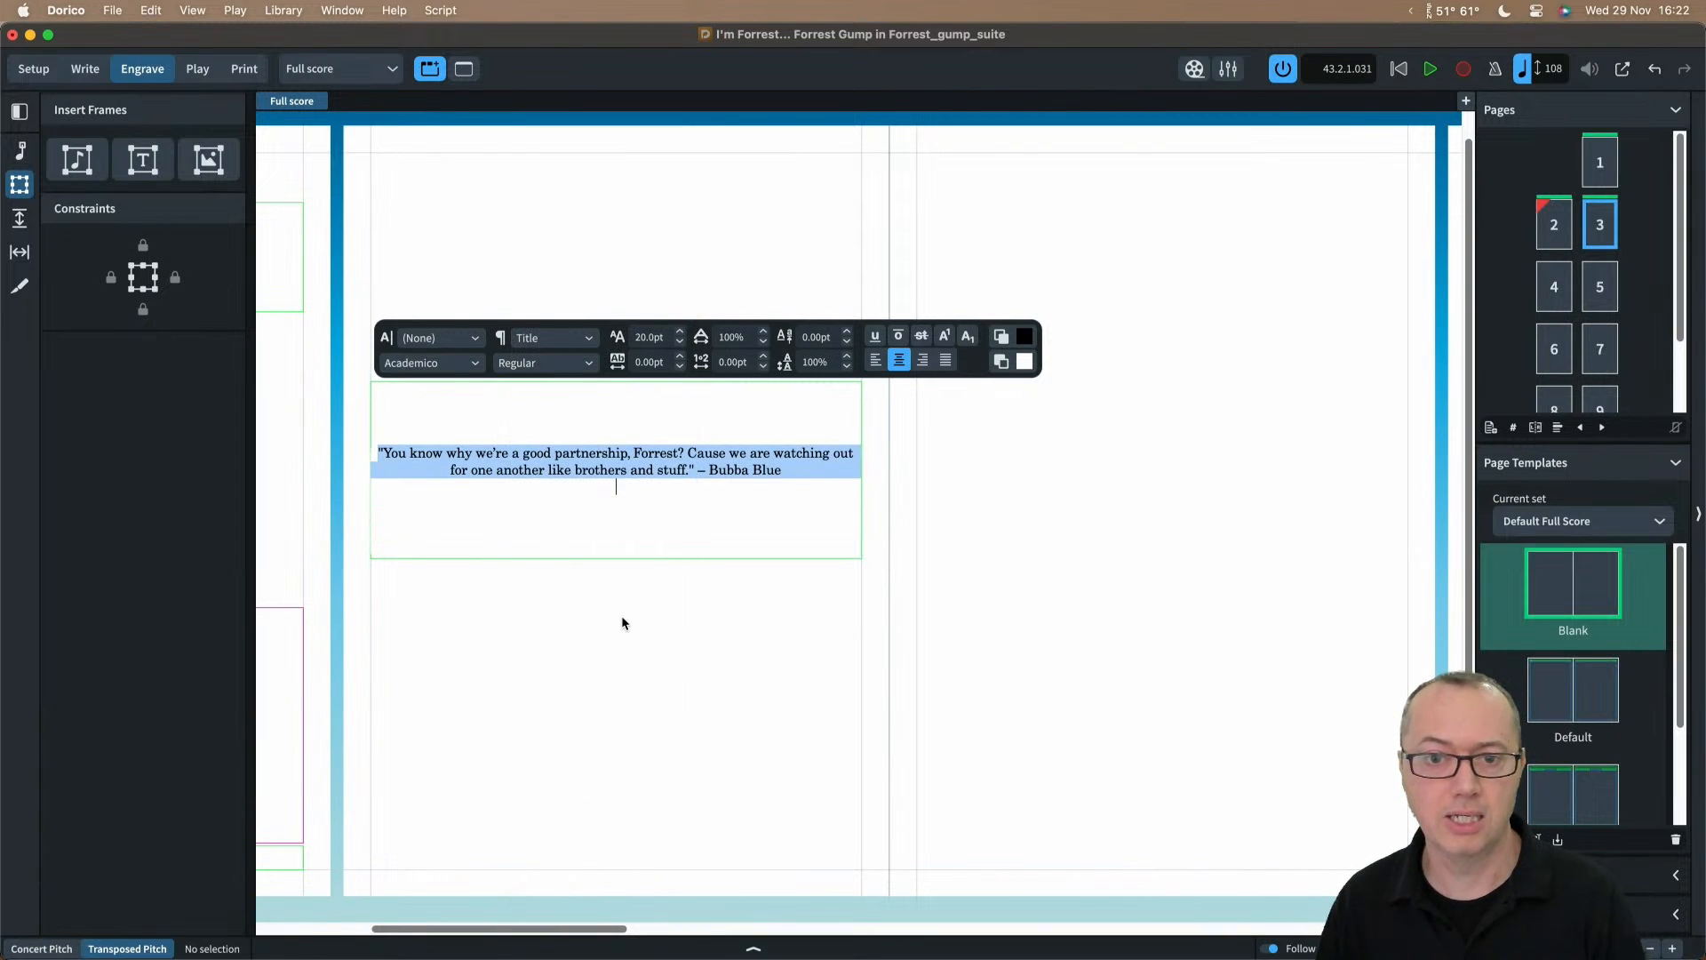
key(Escape)
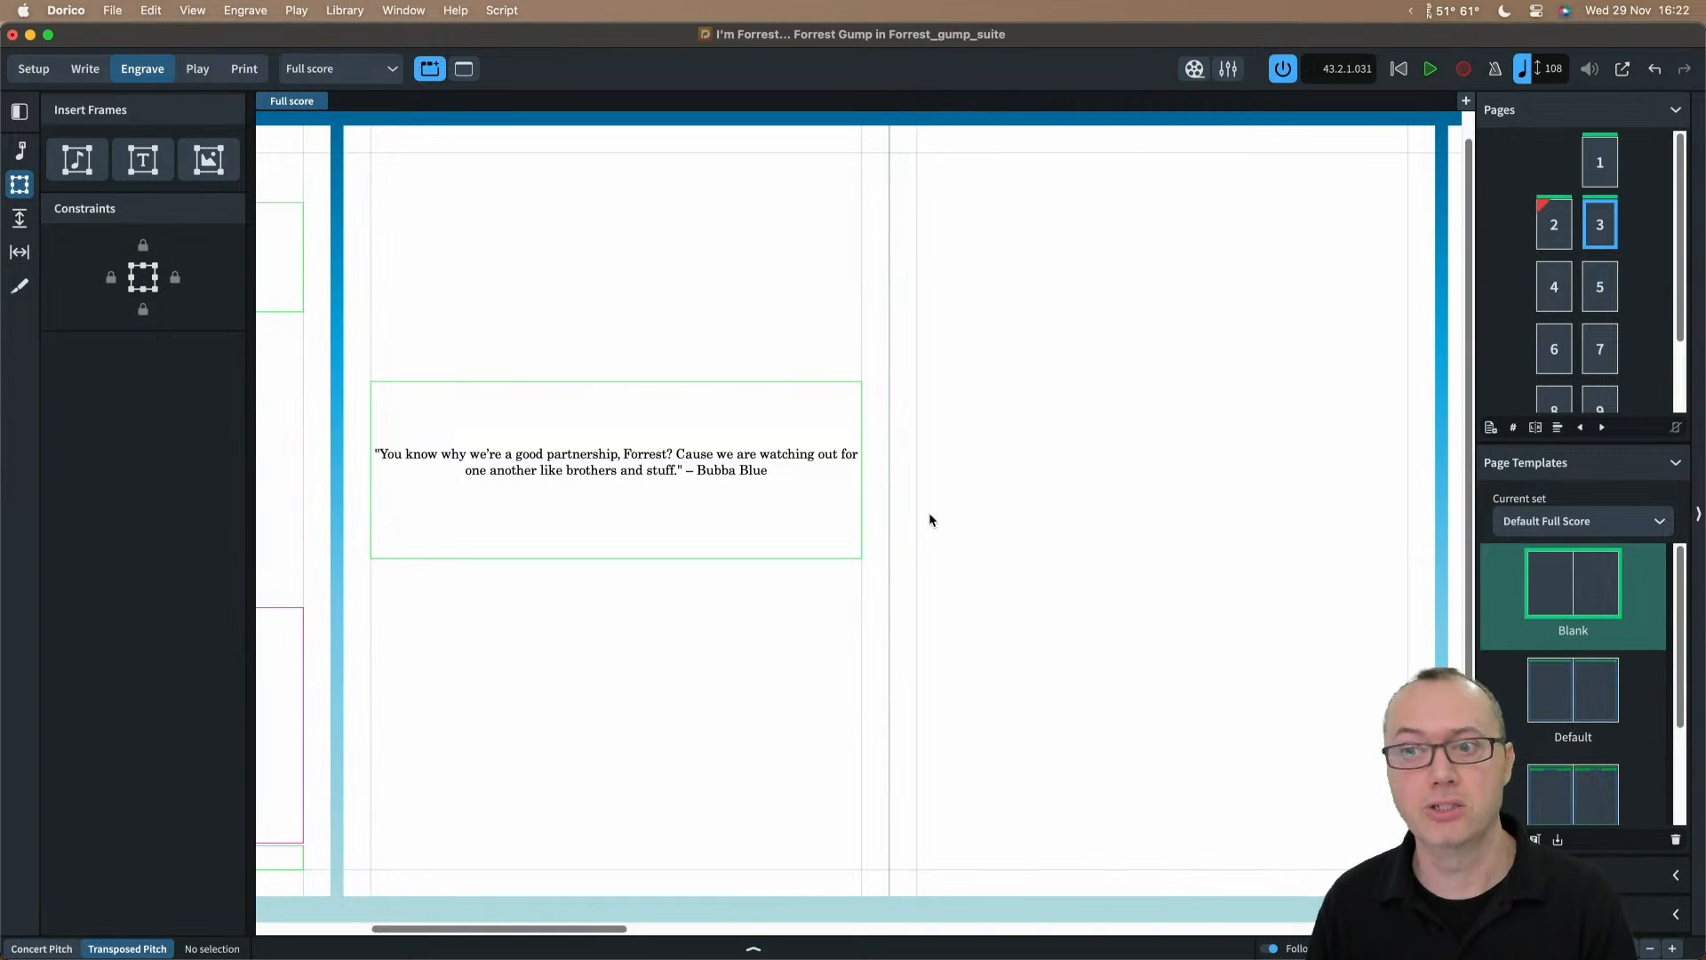
Step: Show the Players and Layouts lists in Setup mode and add a new flow after "I'm Forrest... Forrest Gump"
scroll(971, 476, up, 1)
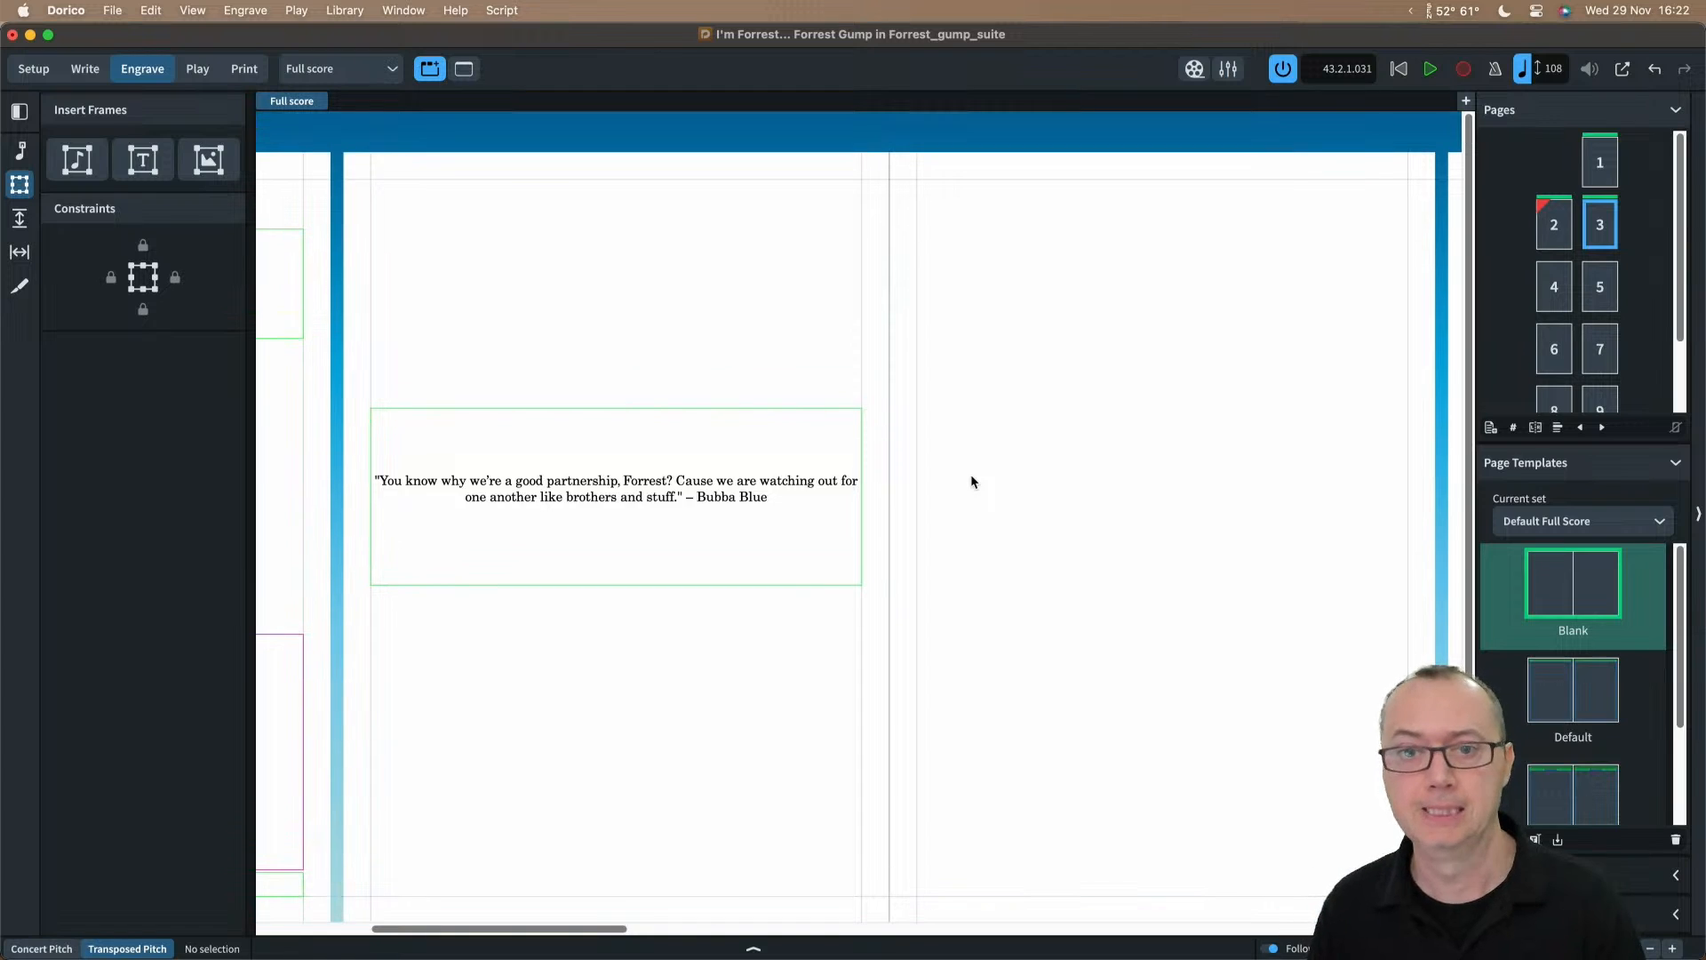
scroll(970, 476, right, 2)
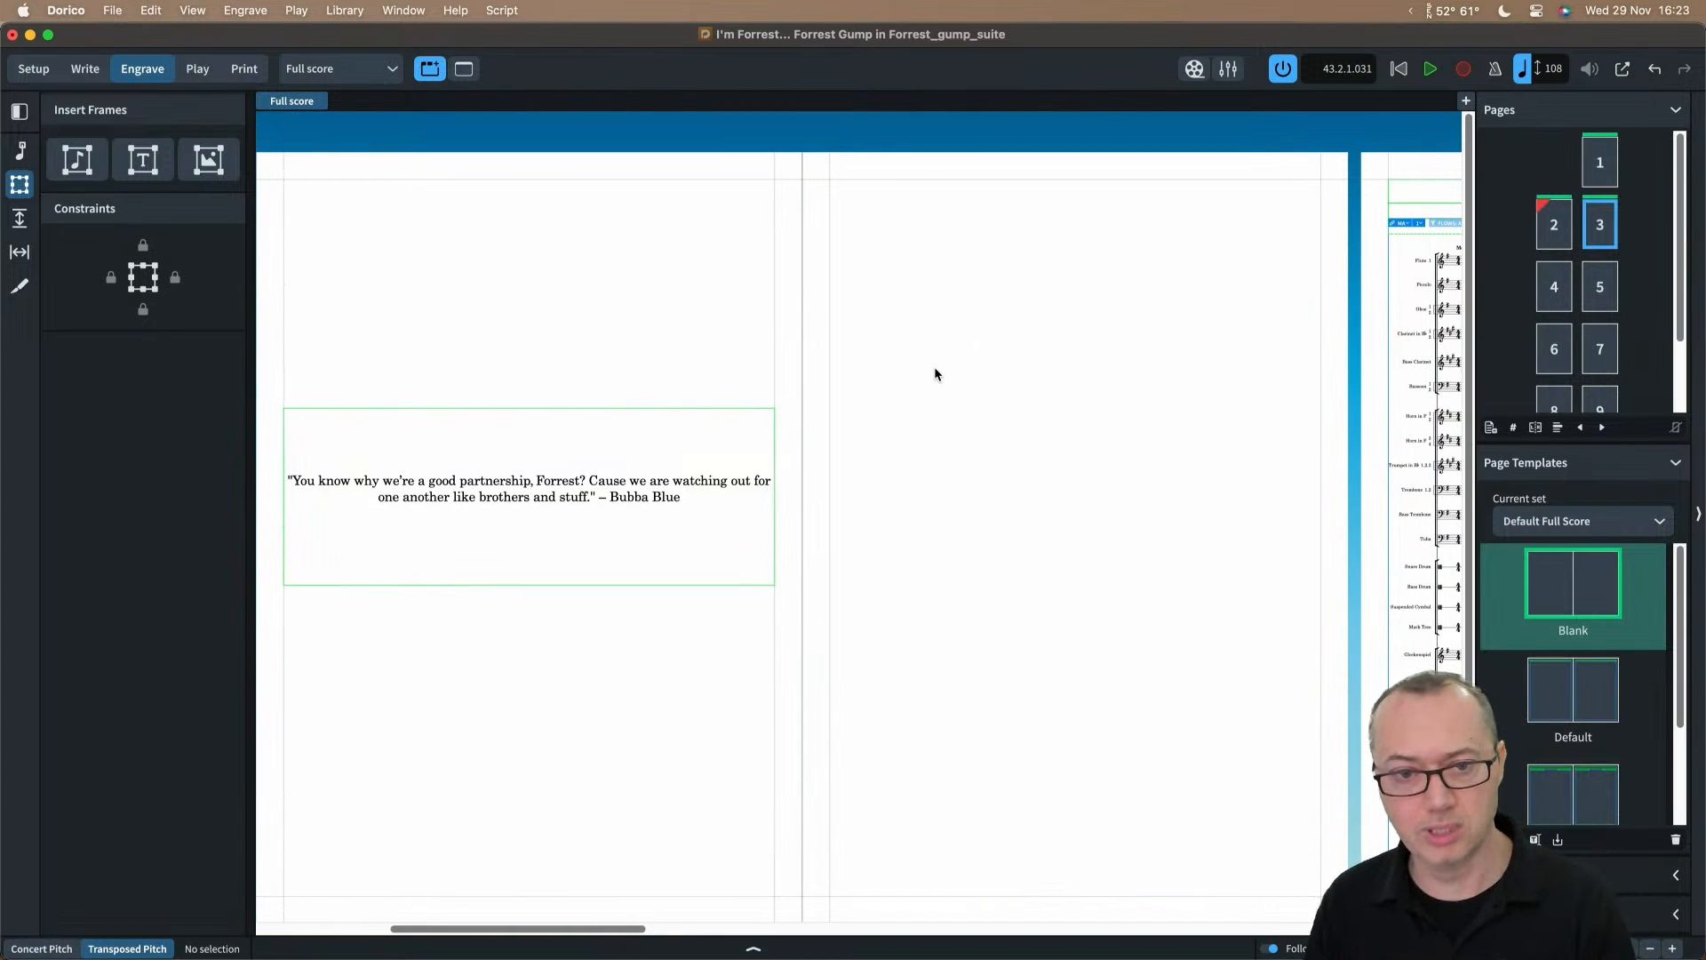
scroll(961, 373, right, 1)
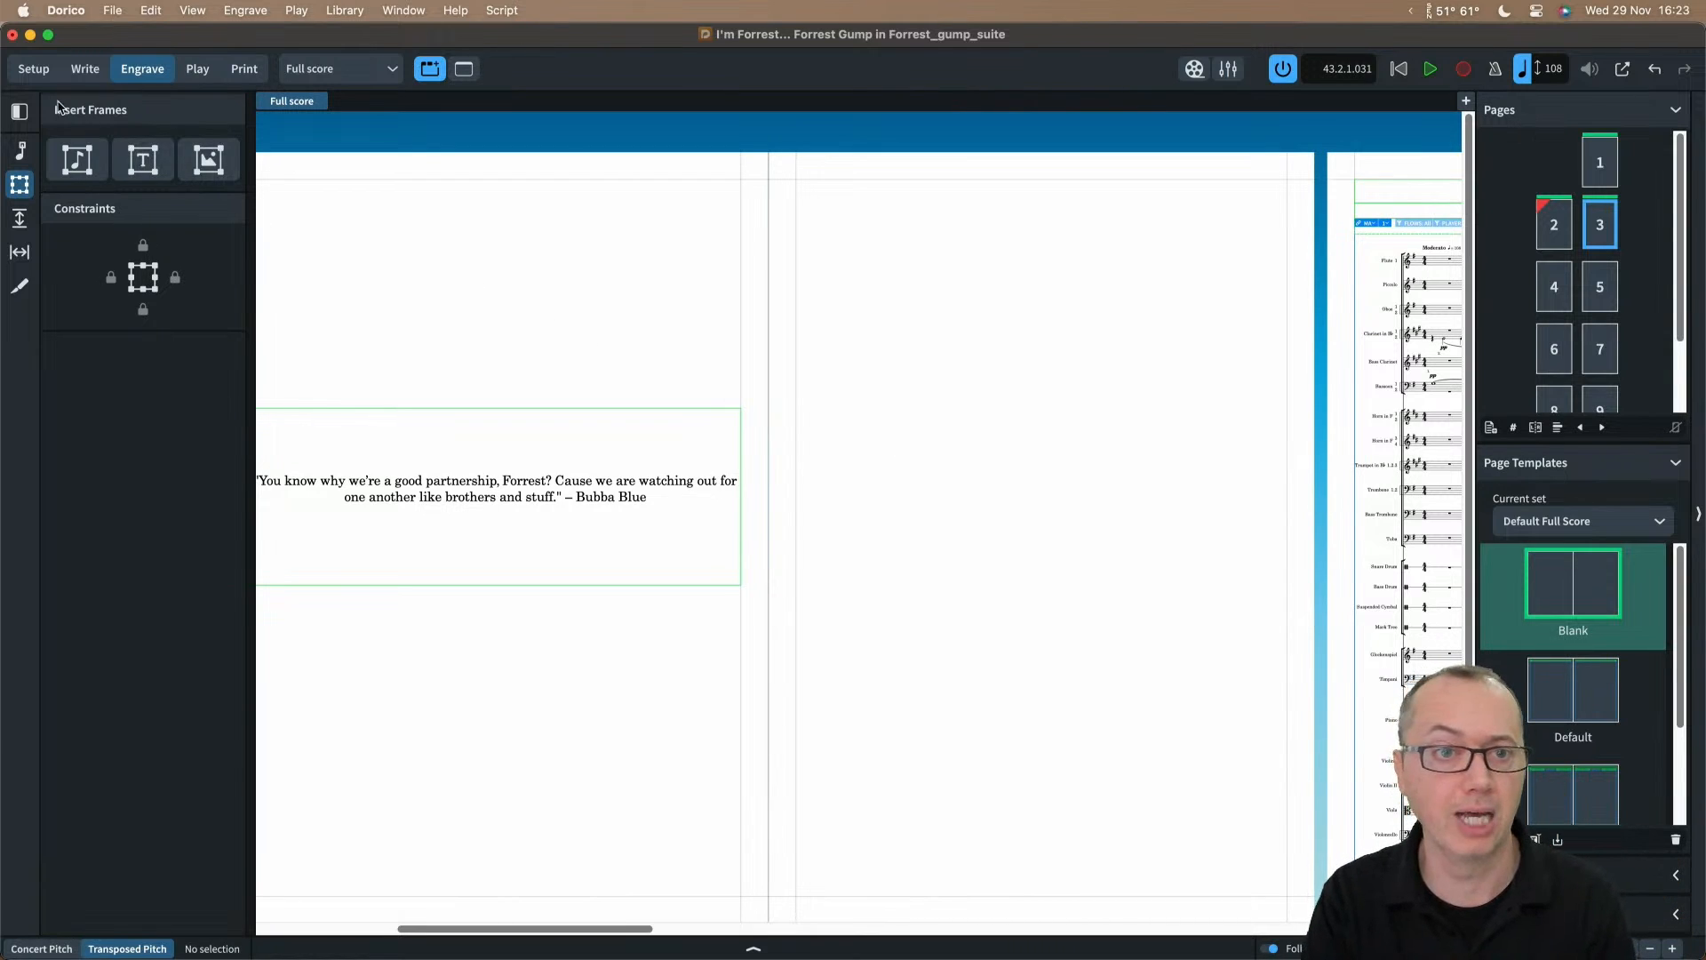
click(32, 68)
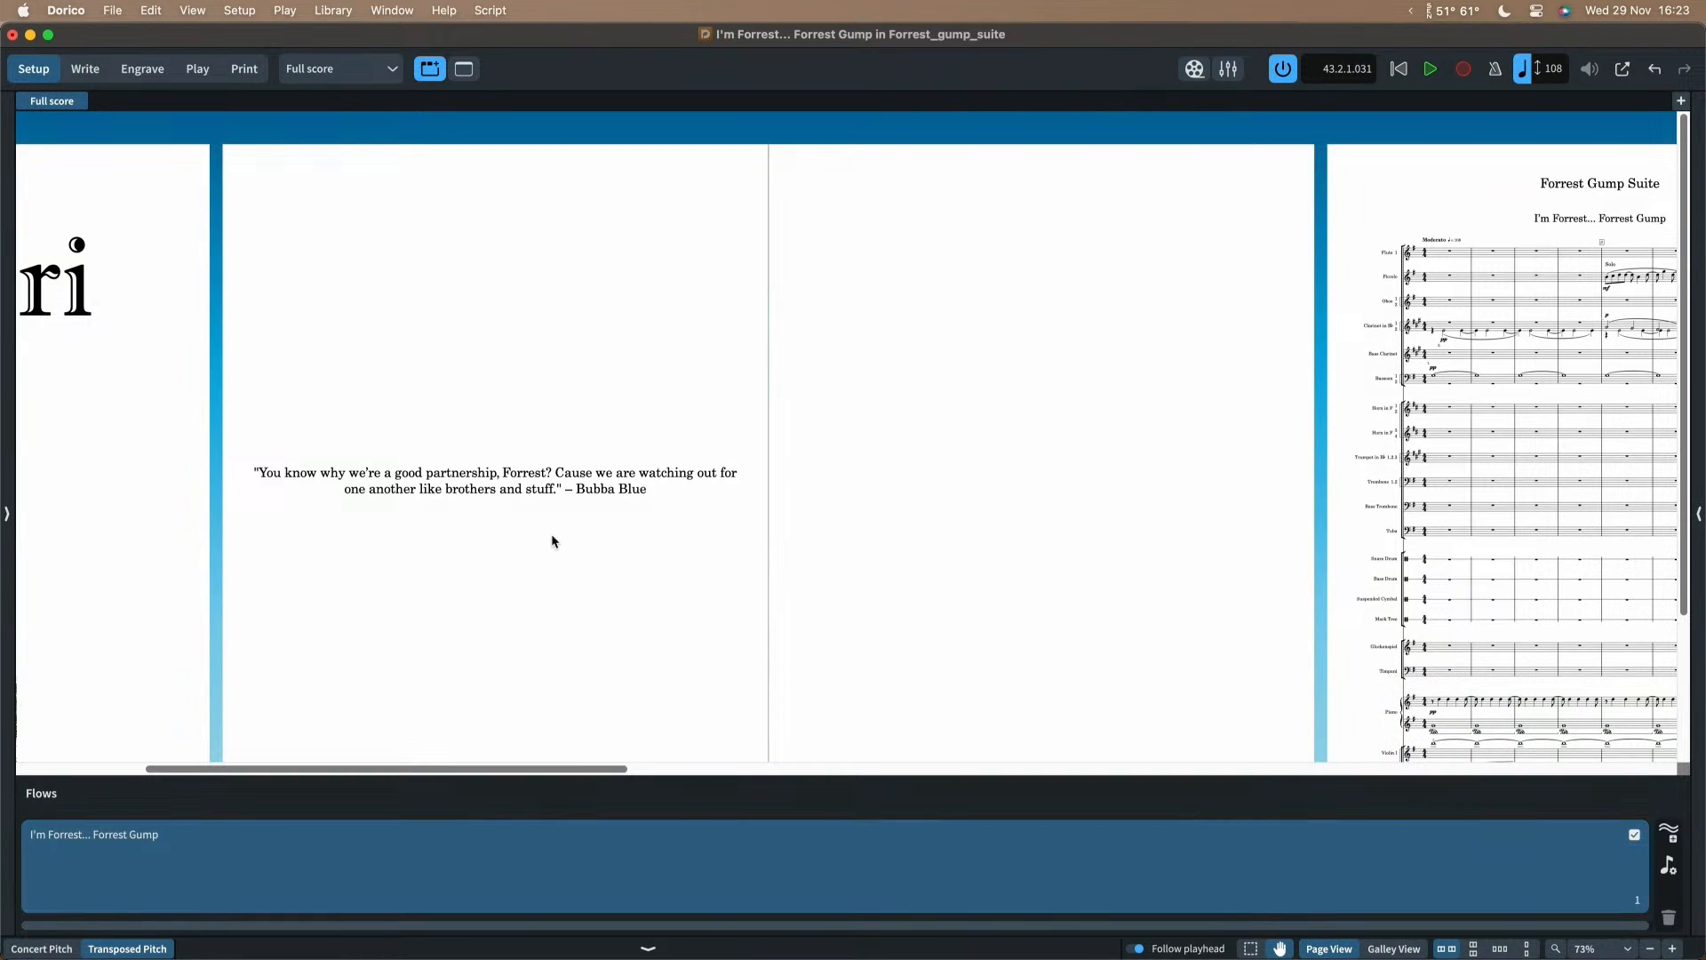
key(super+7)
key(super+9)
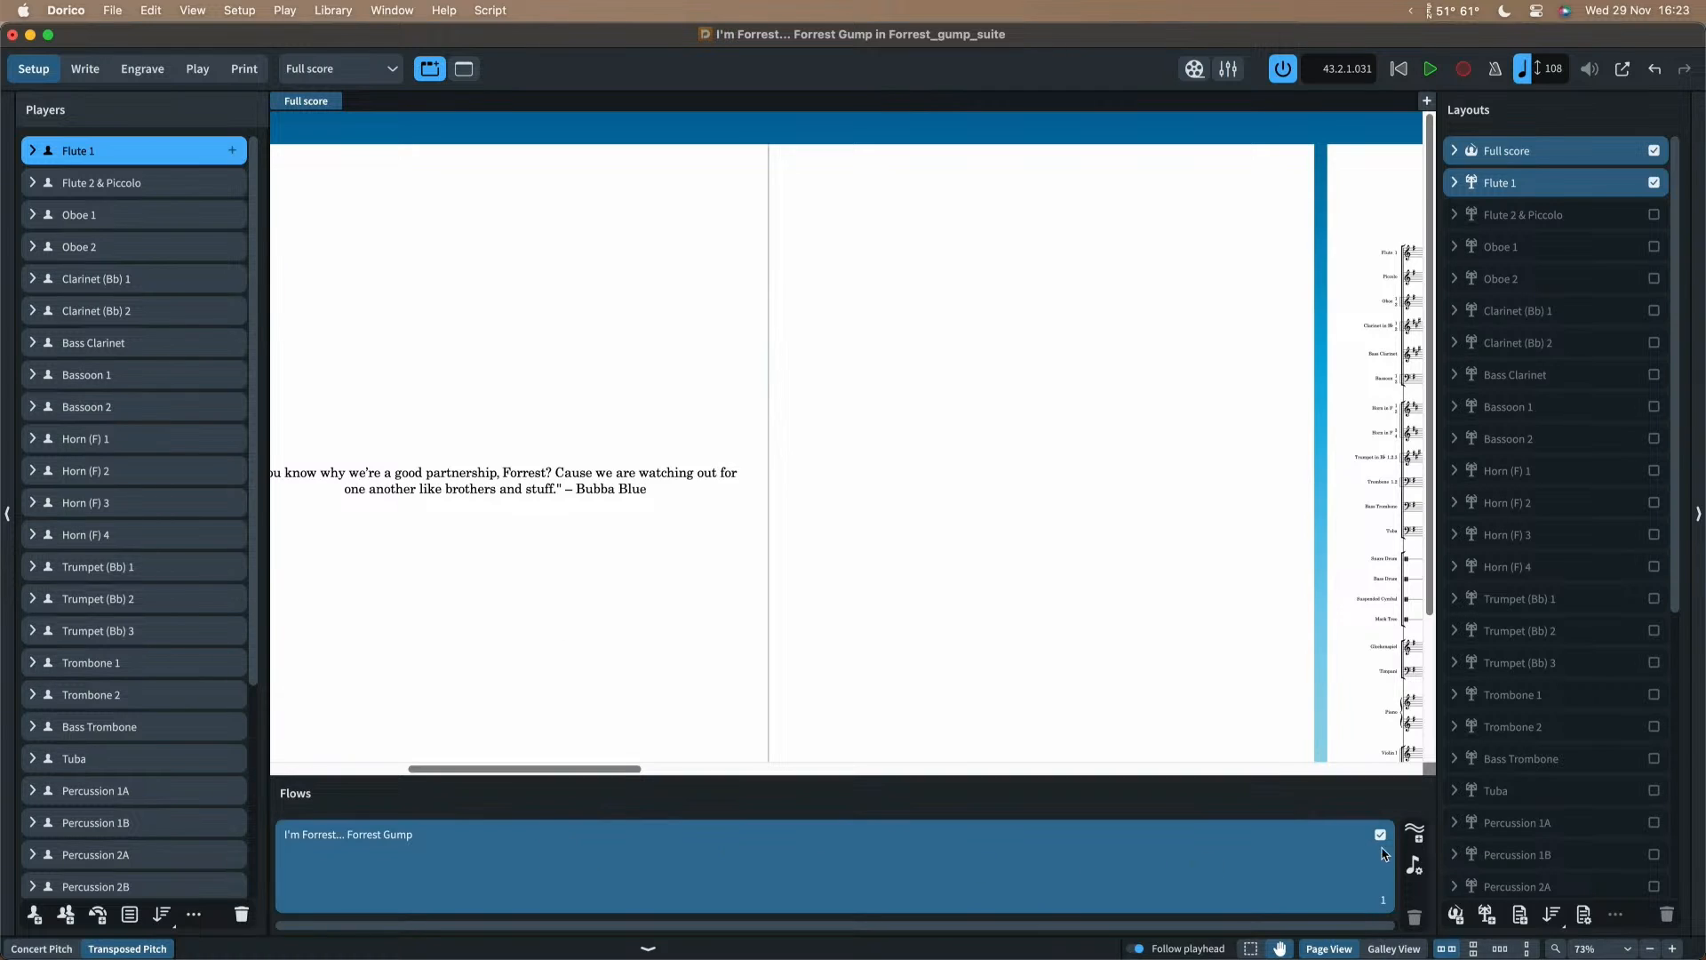
click(1416, 834)
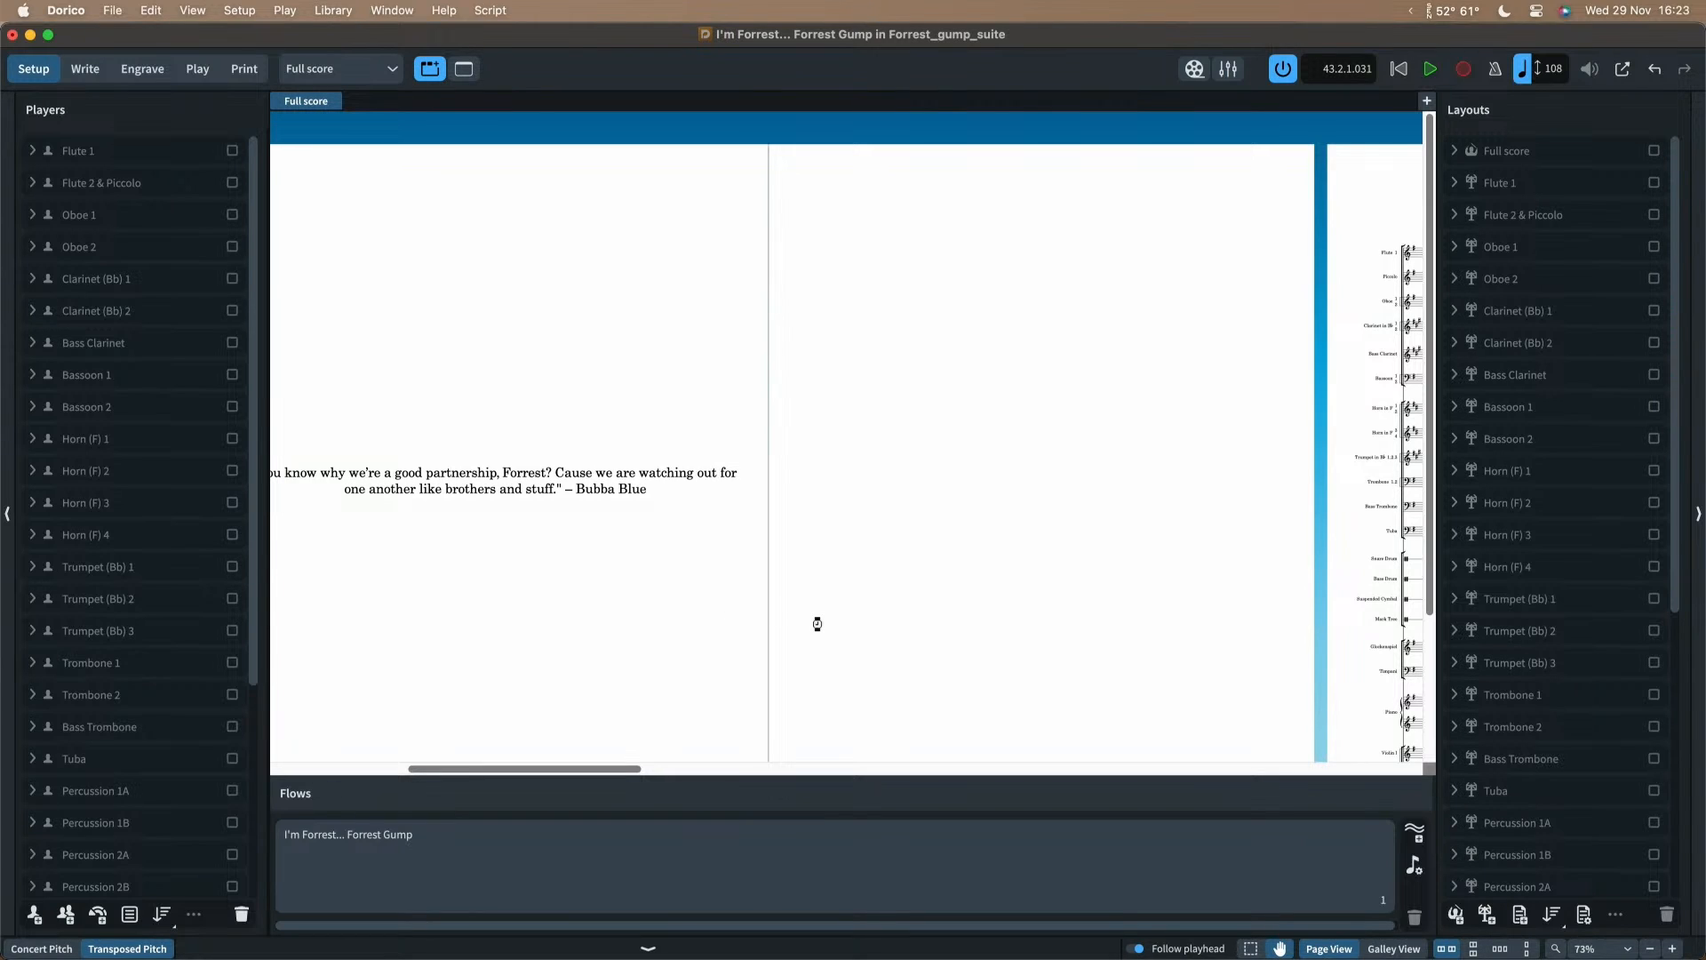
key(shift+alt+f)
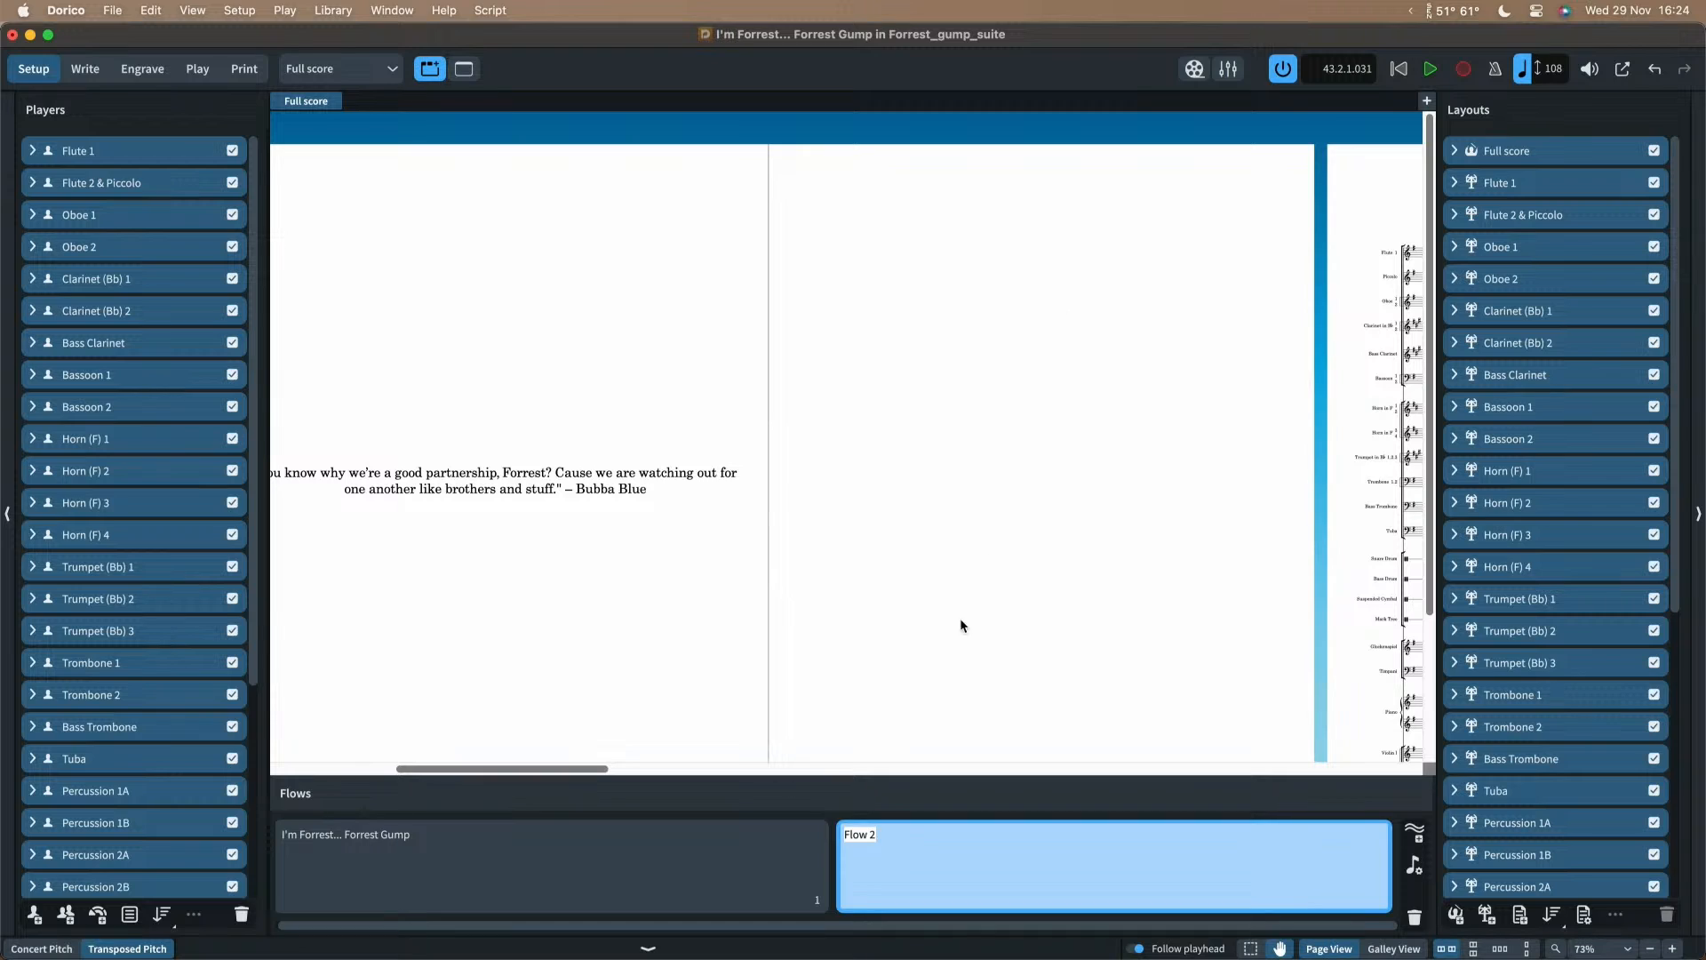
click(899, 849)
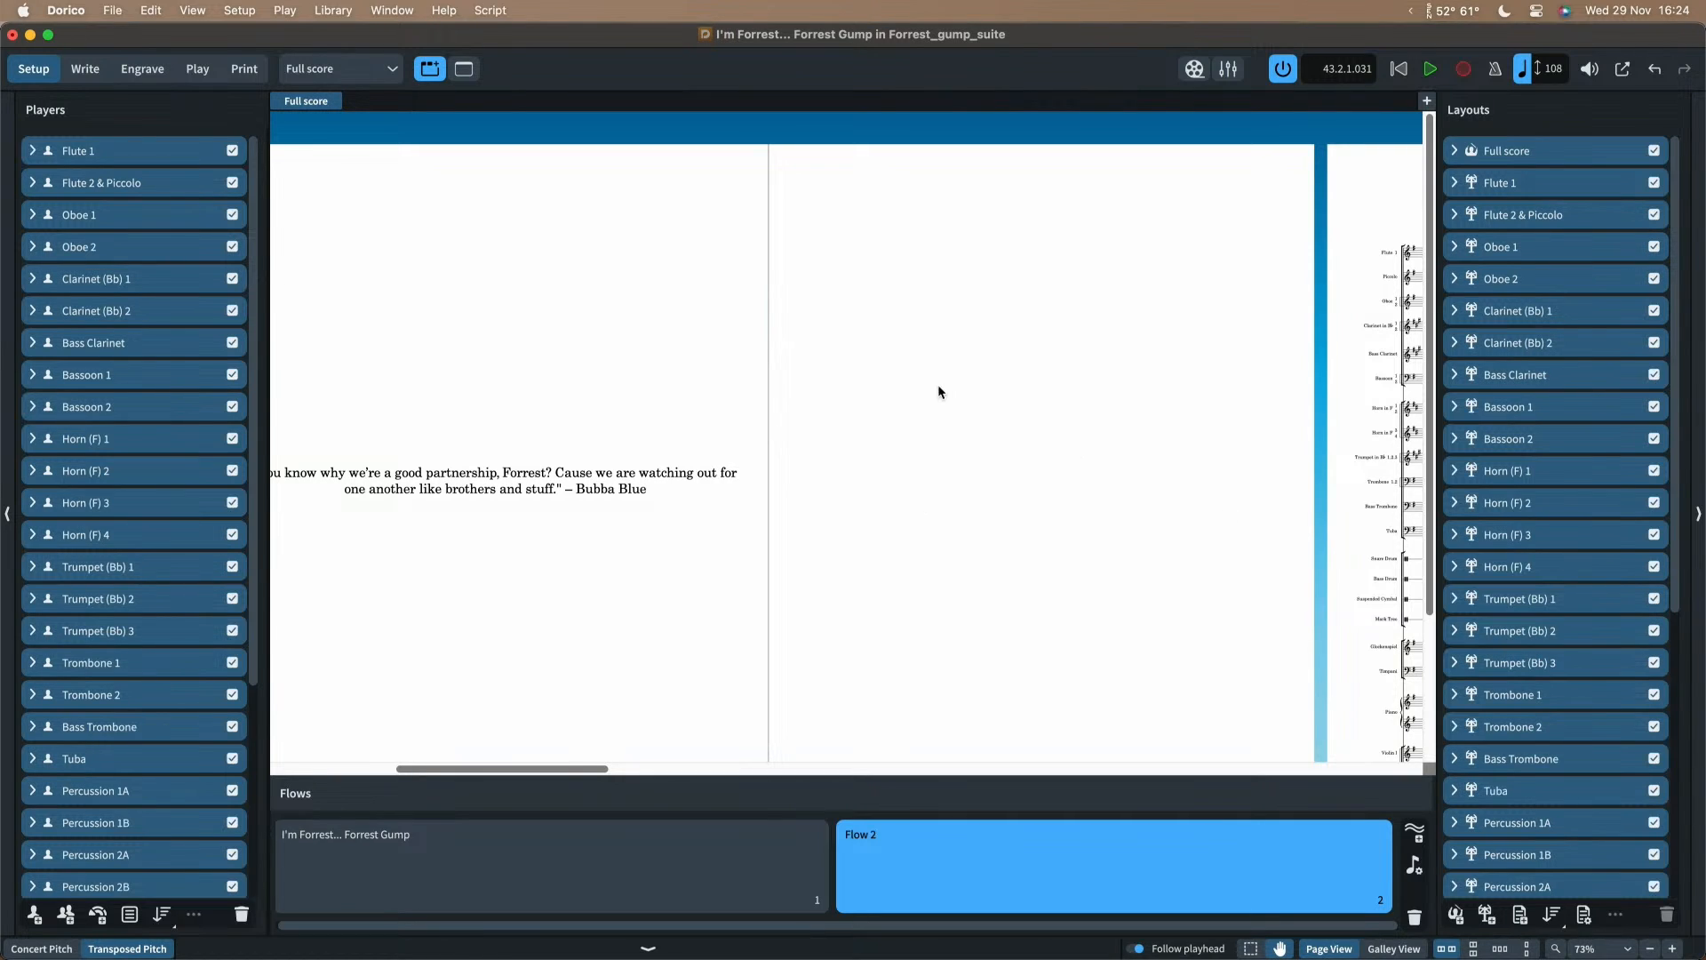
Step: Open the Blank page template from Engrave mode and insert a shallow text frame spanning the margins at the foot of the left page
key(super+3)
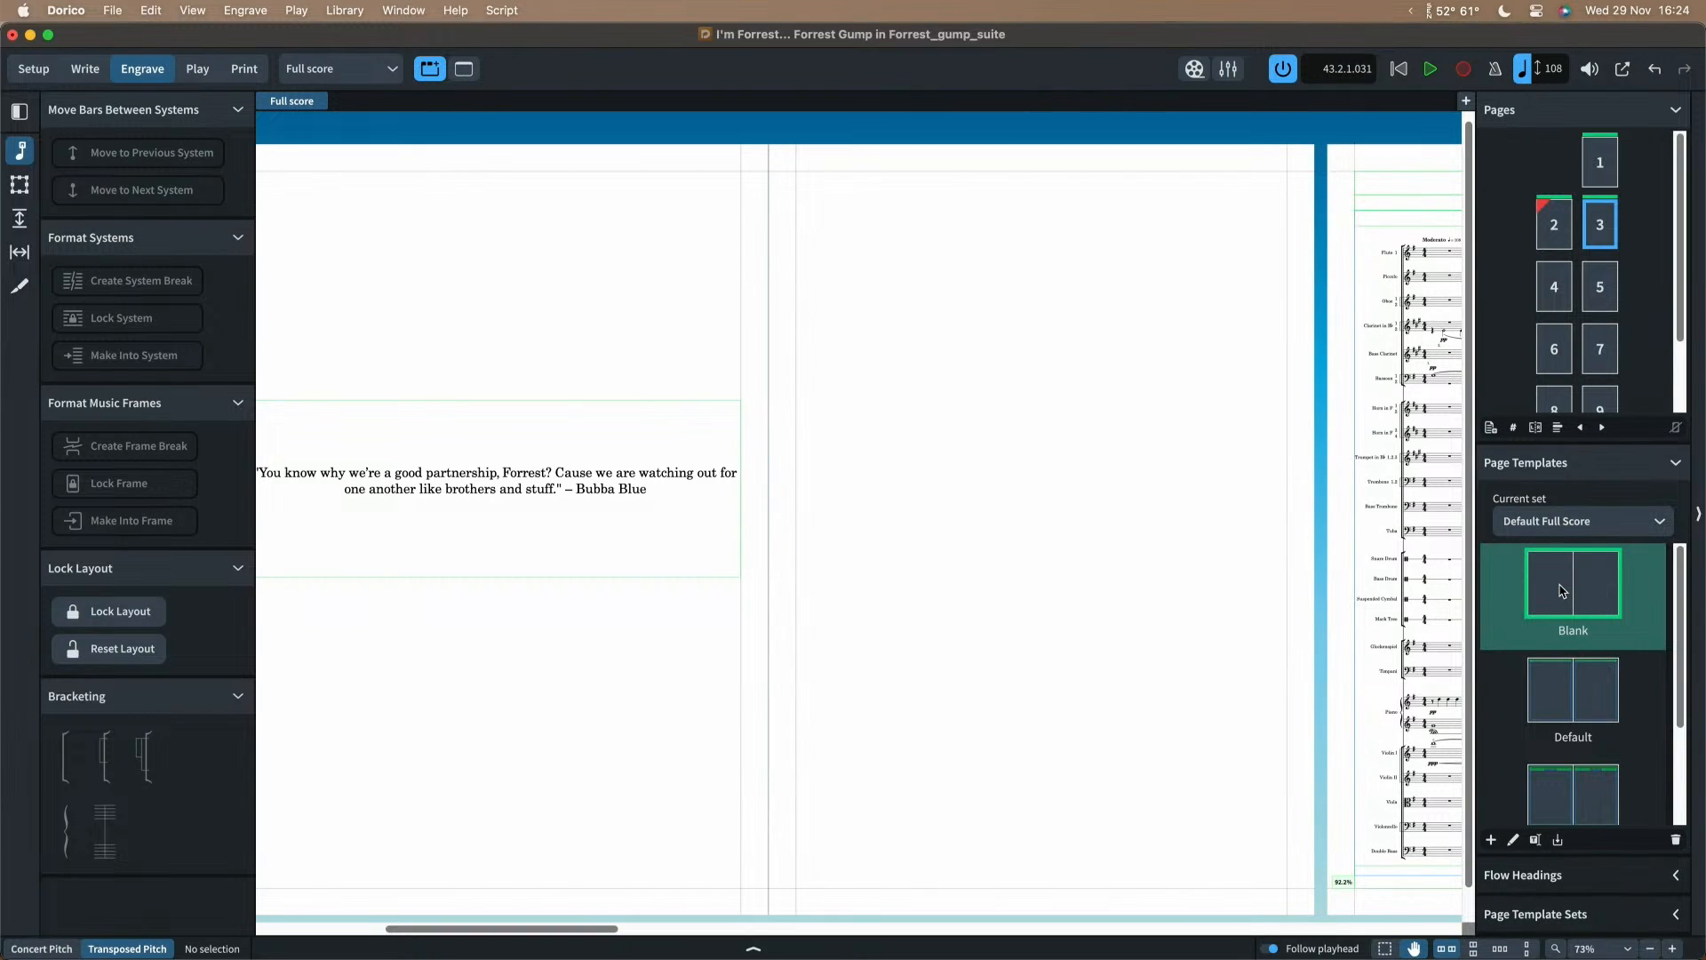
double_click(1561, 585)
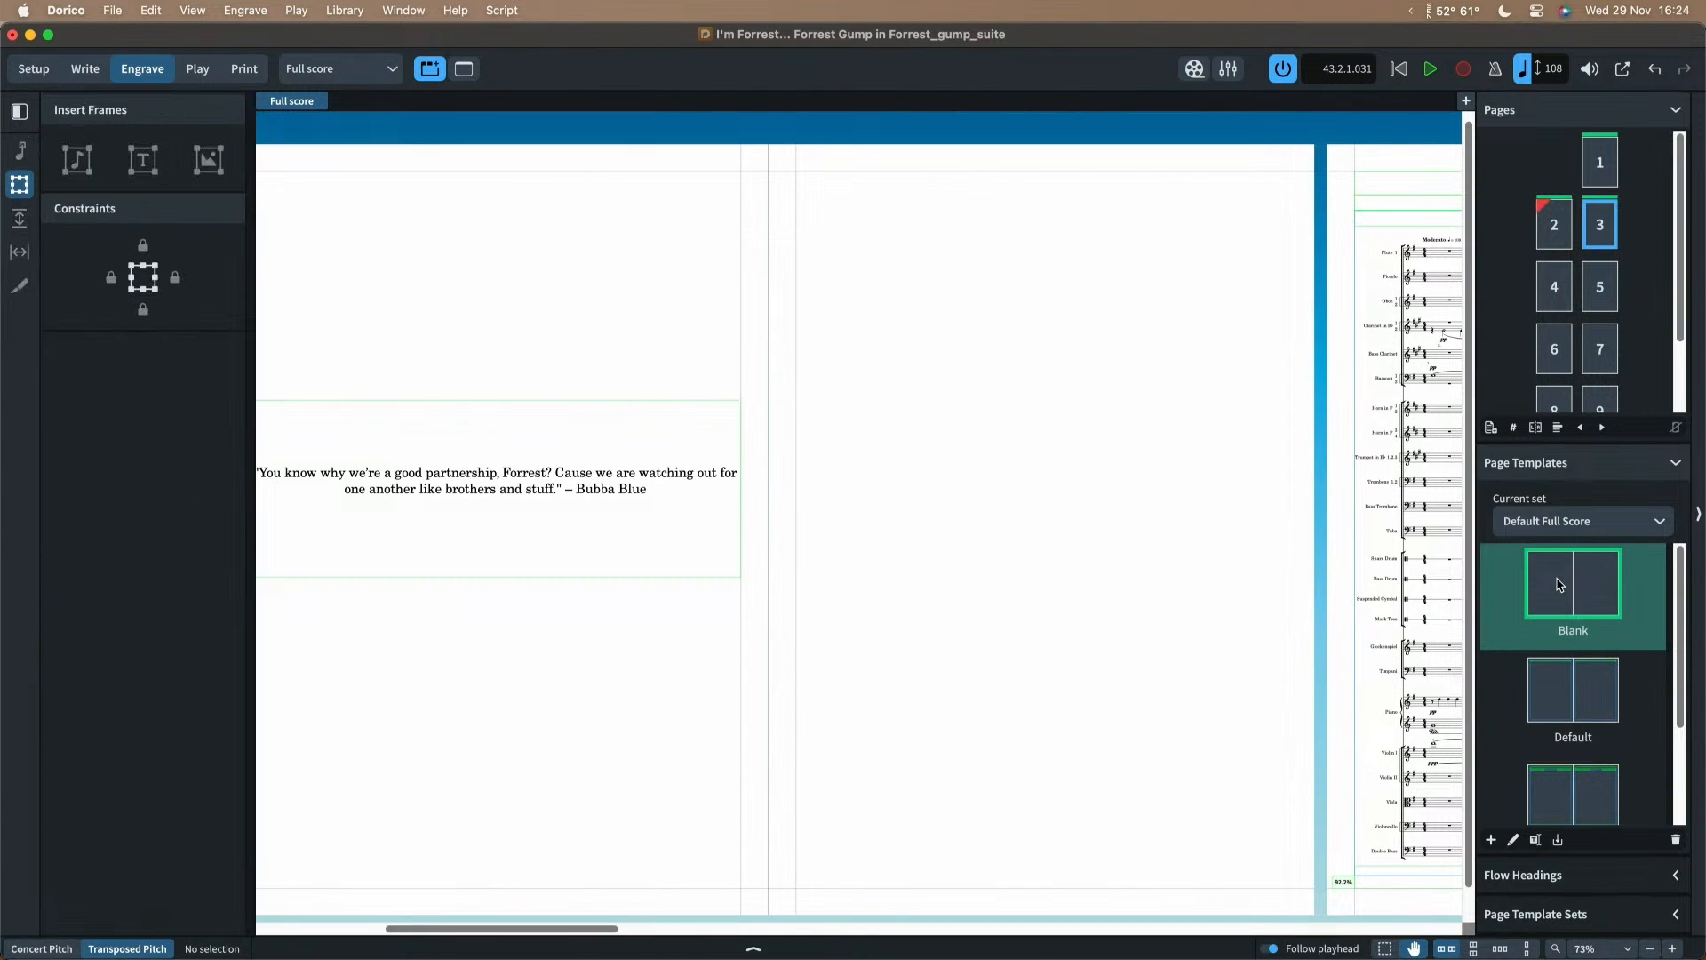
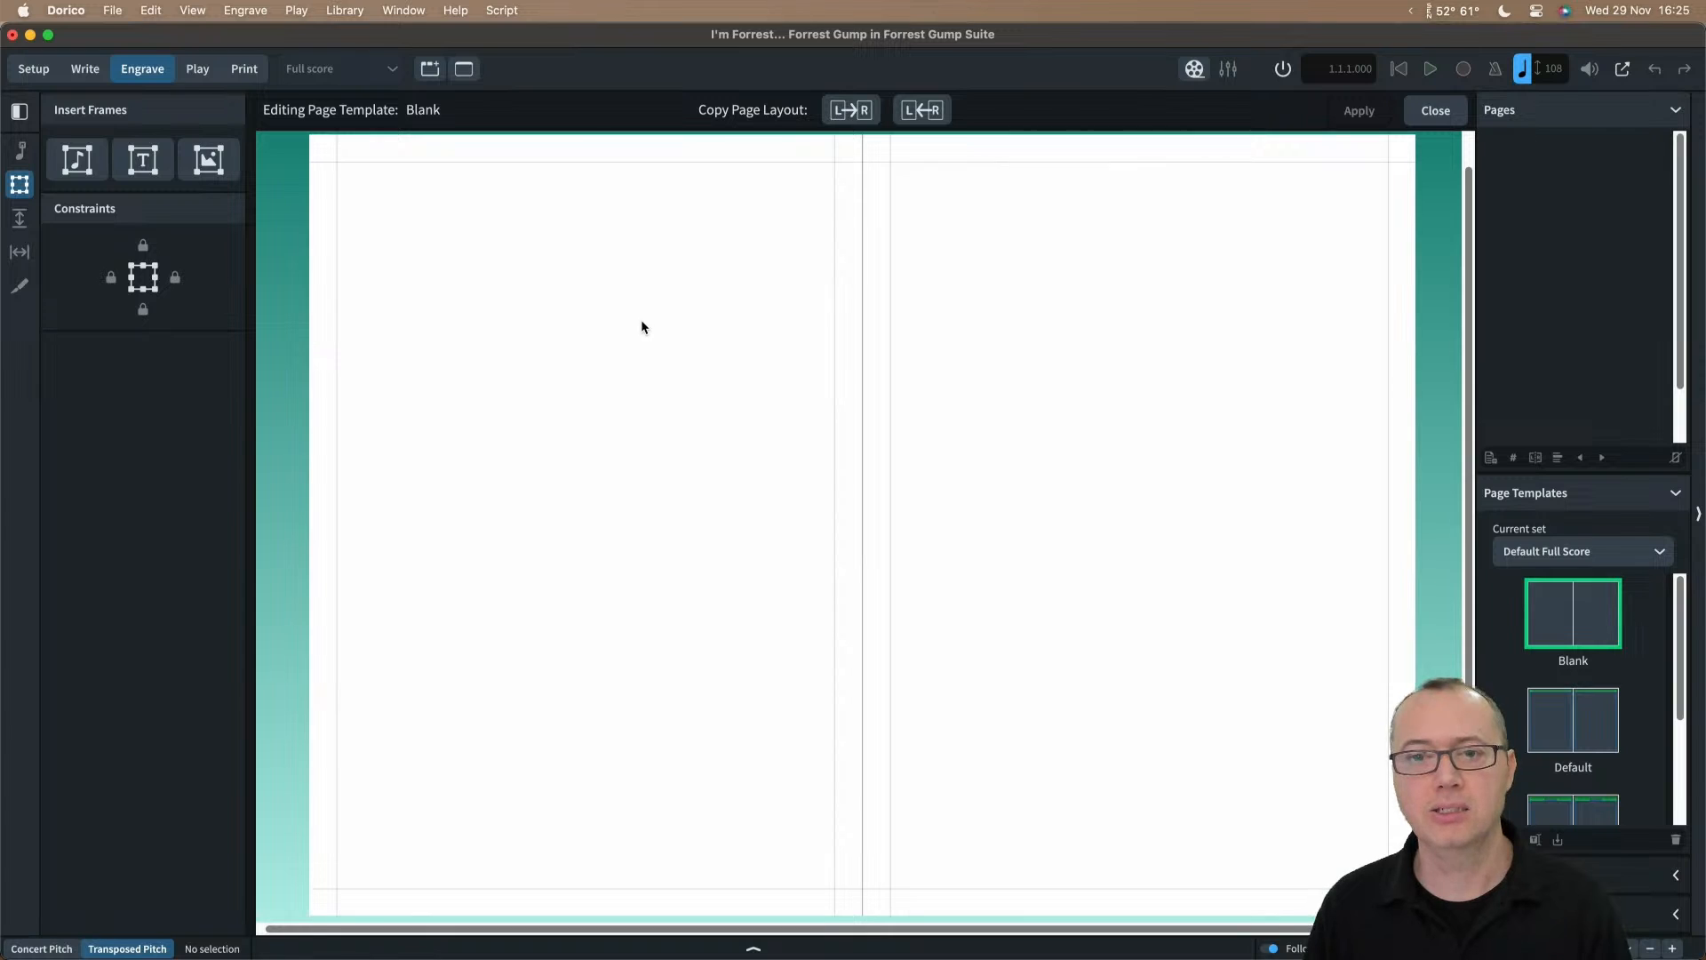
click(143, 159)
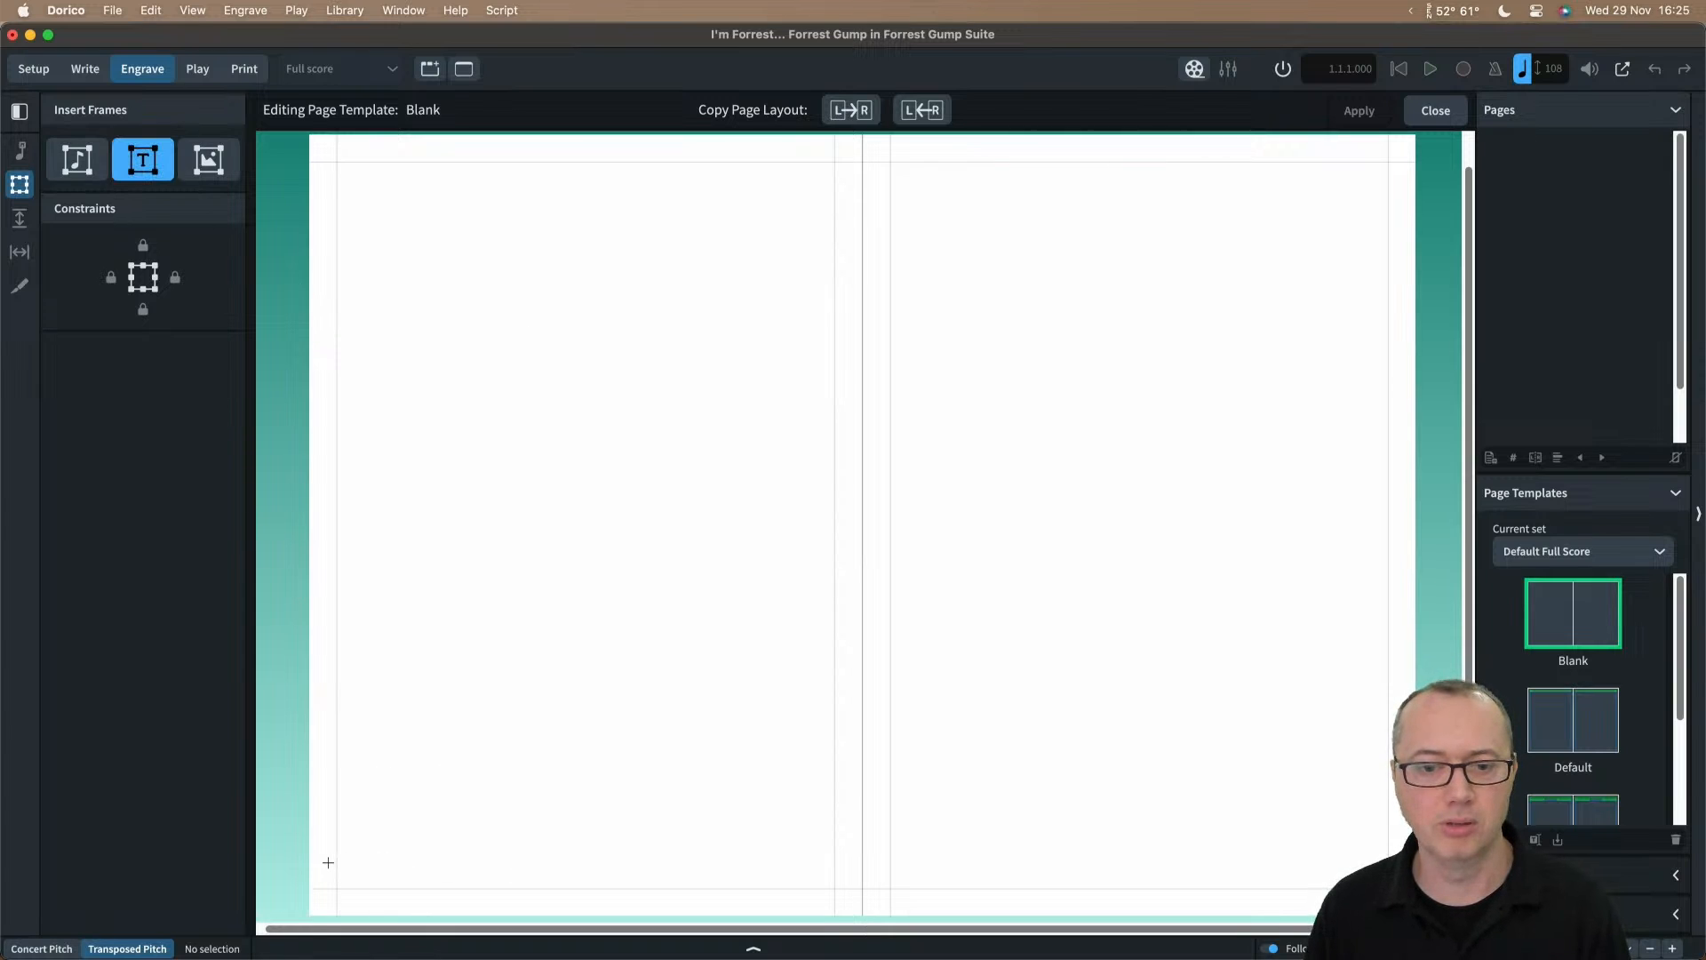
drag(337, 871, 850, 891)
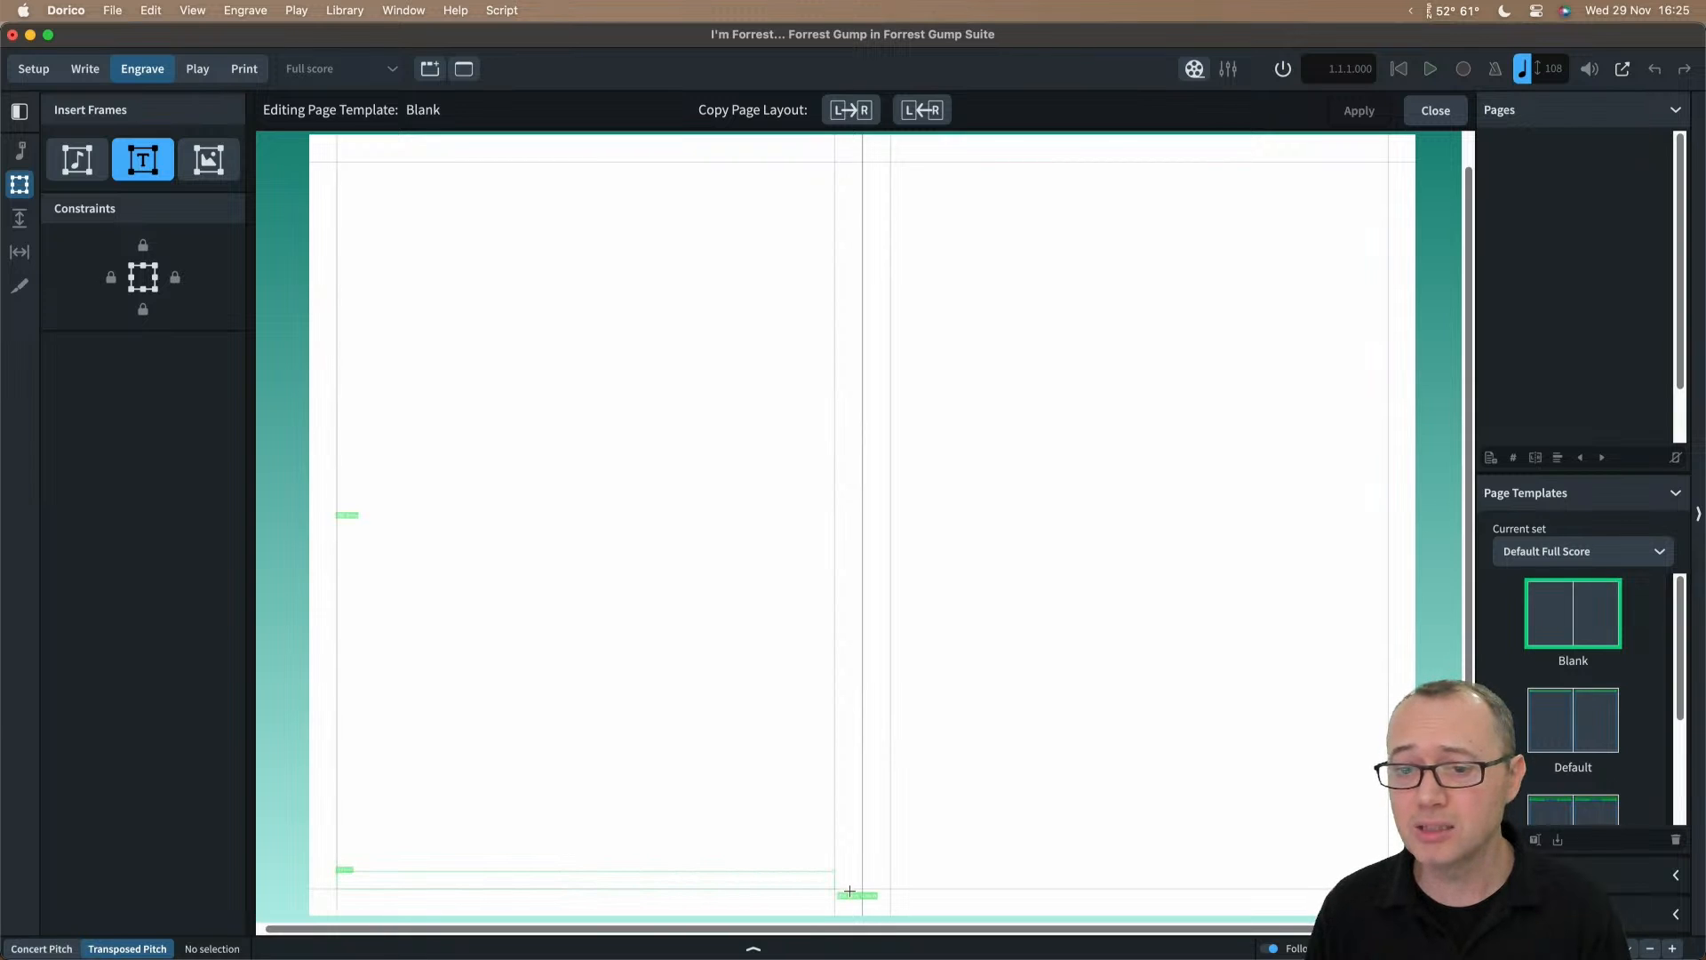
drag(662, 898, 582, 884)
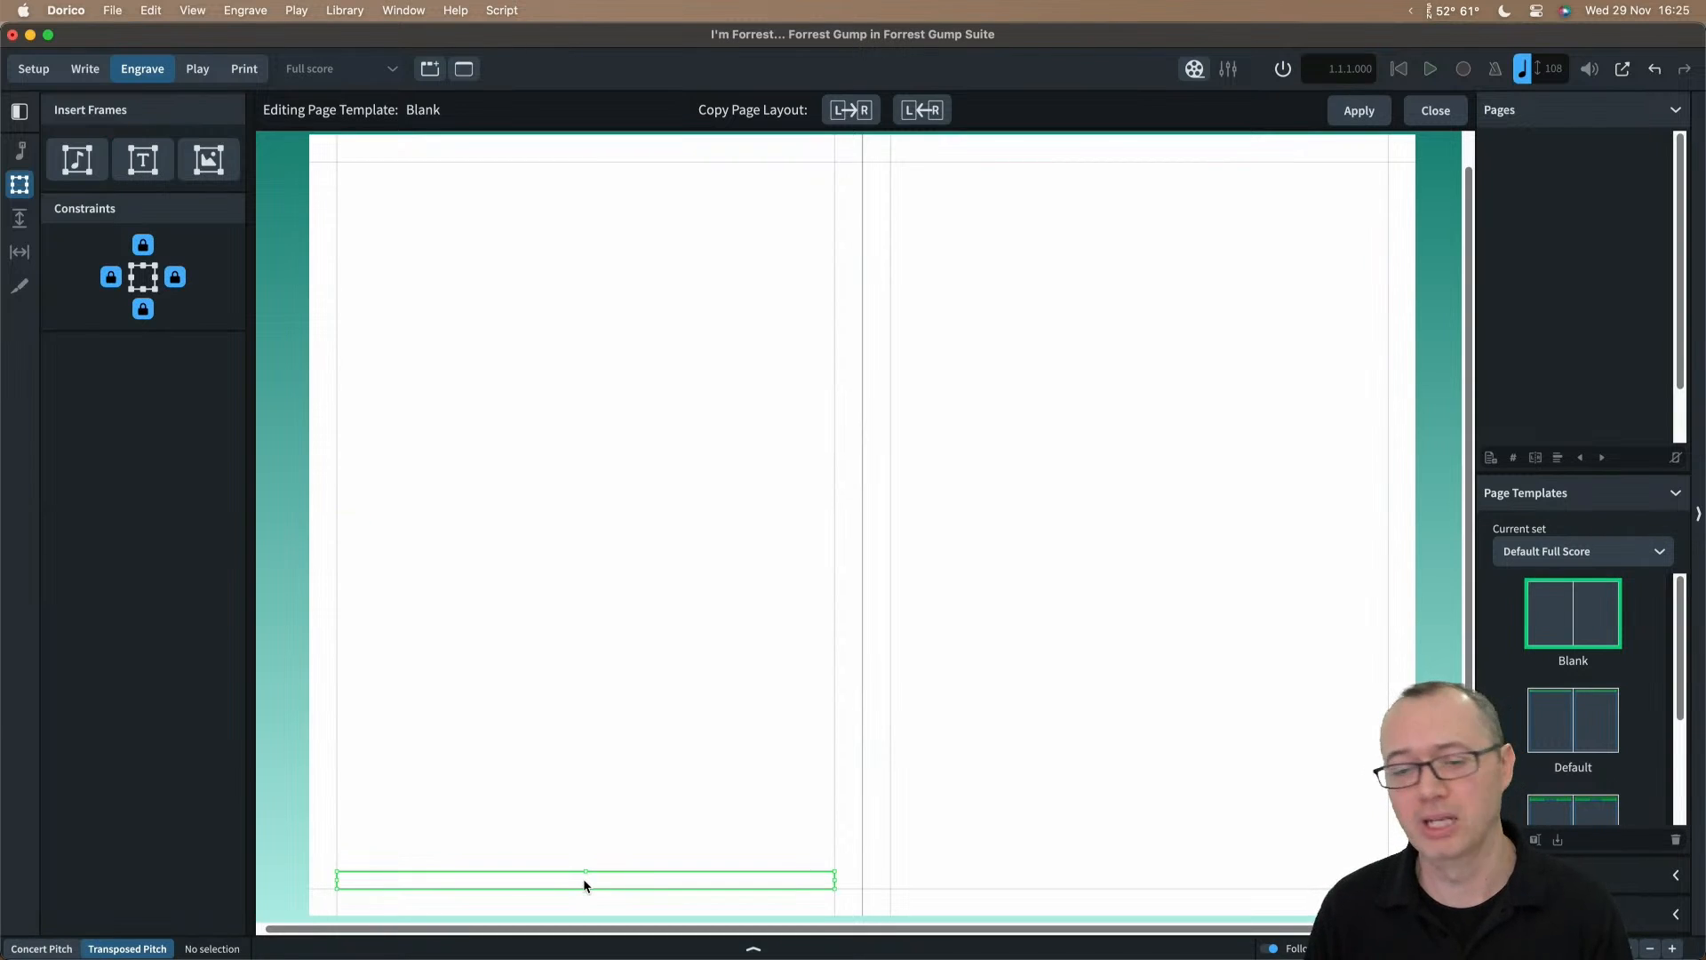
Step: Insert the Page Number token into the footer text frame of the Blank template and centre-align it
double_click(584, 884)
right_click(584, 885)
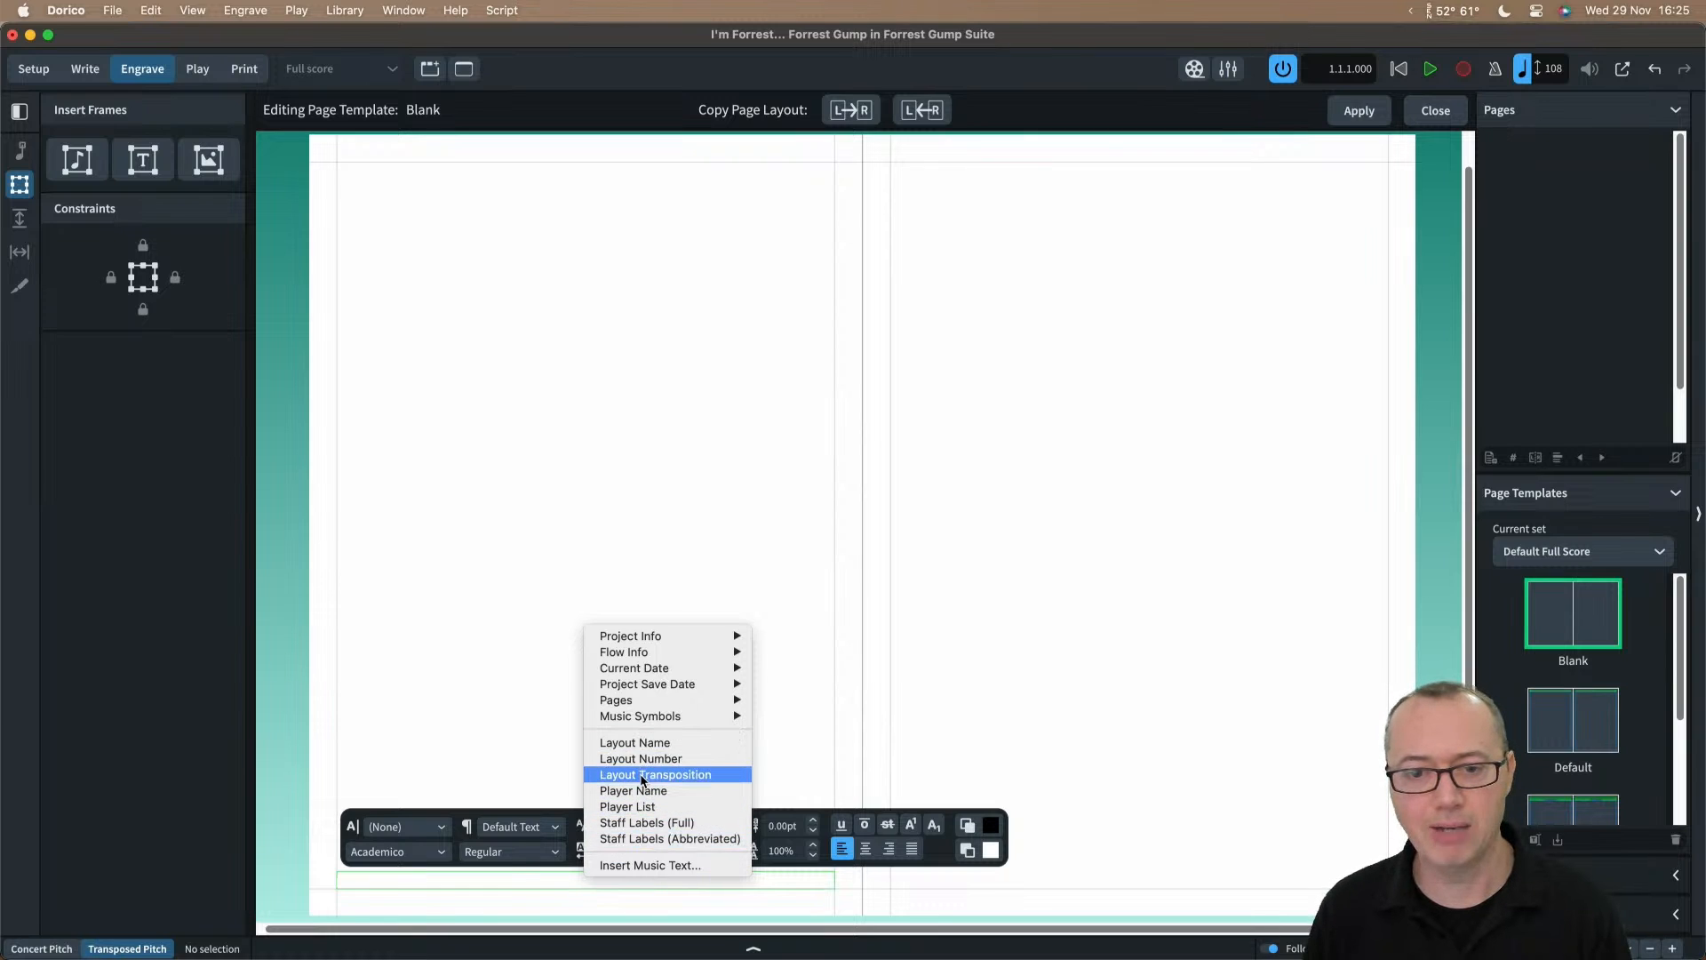
mouse_move(647, 702)
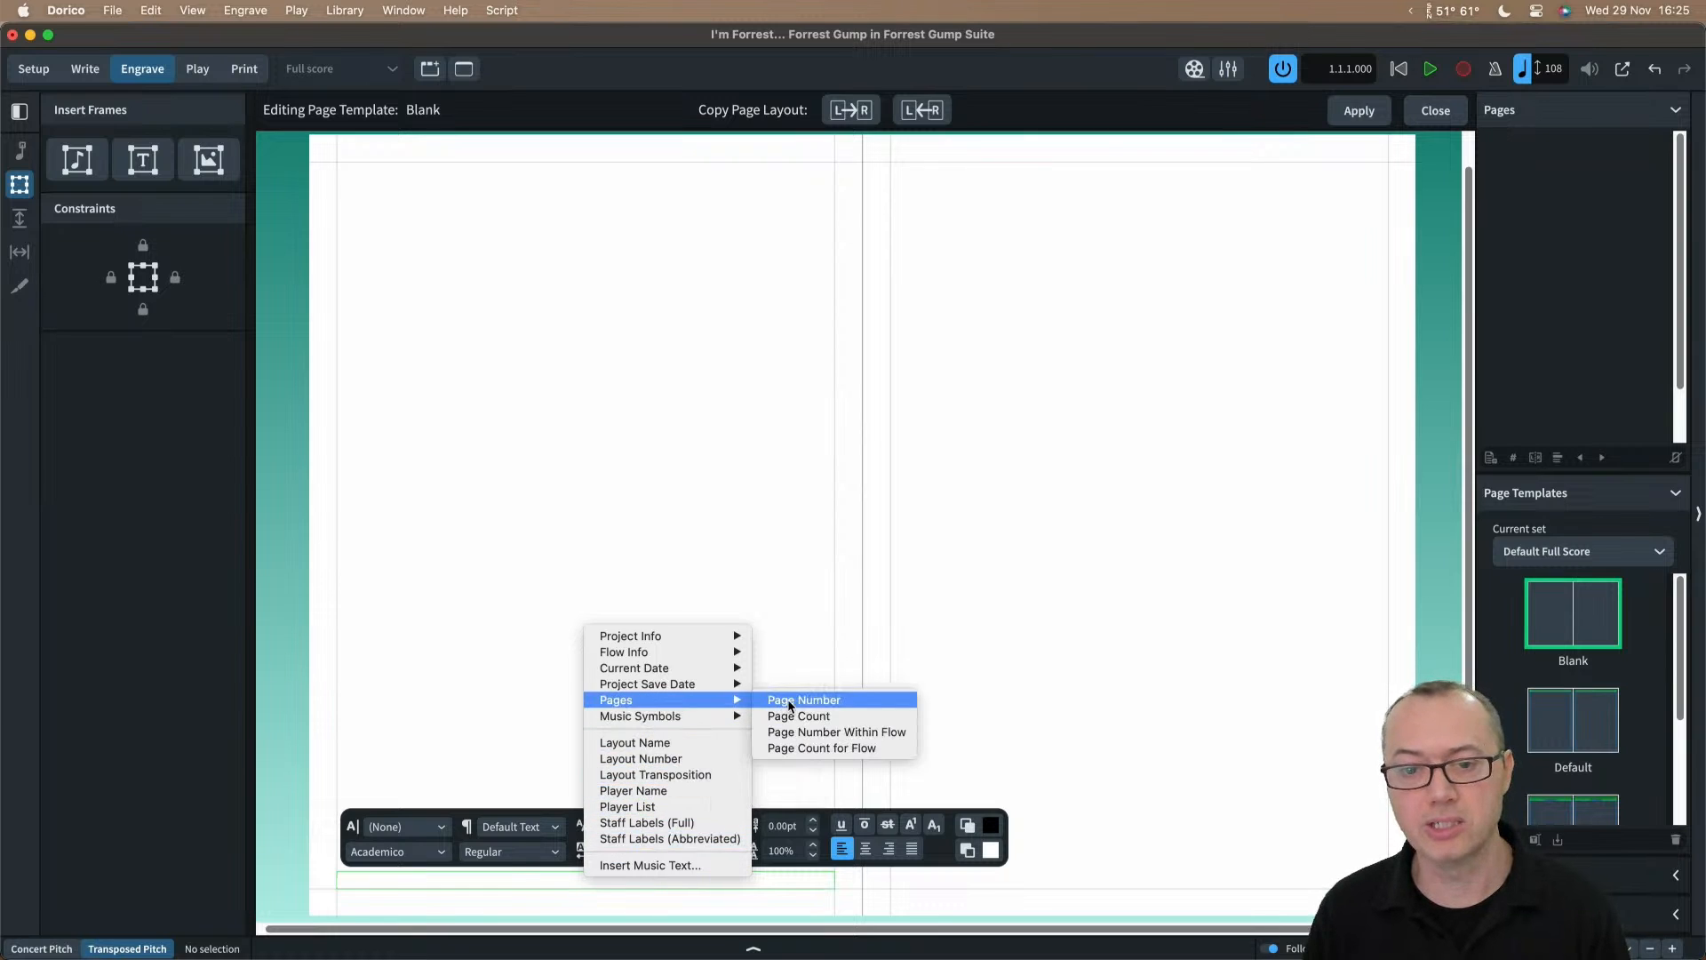
click(791, 702)
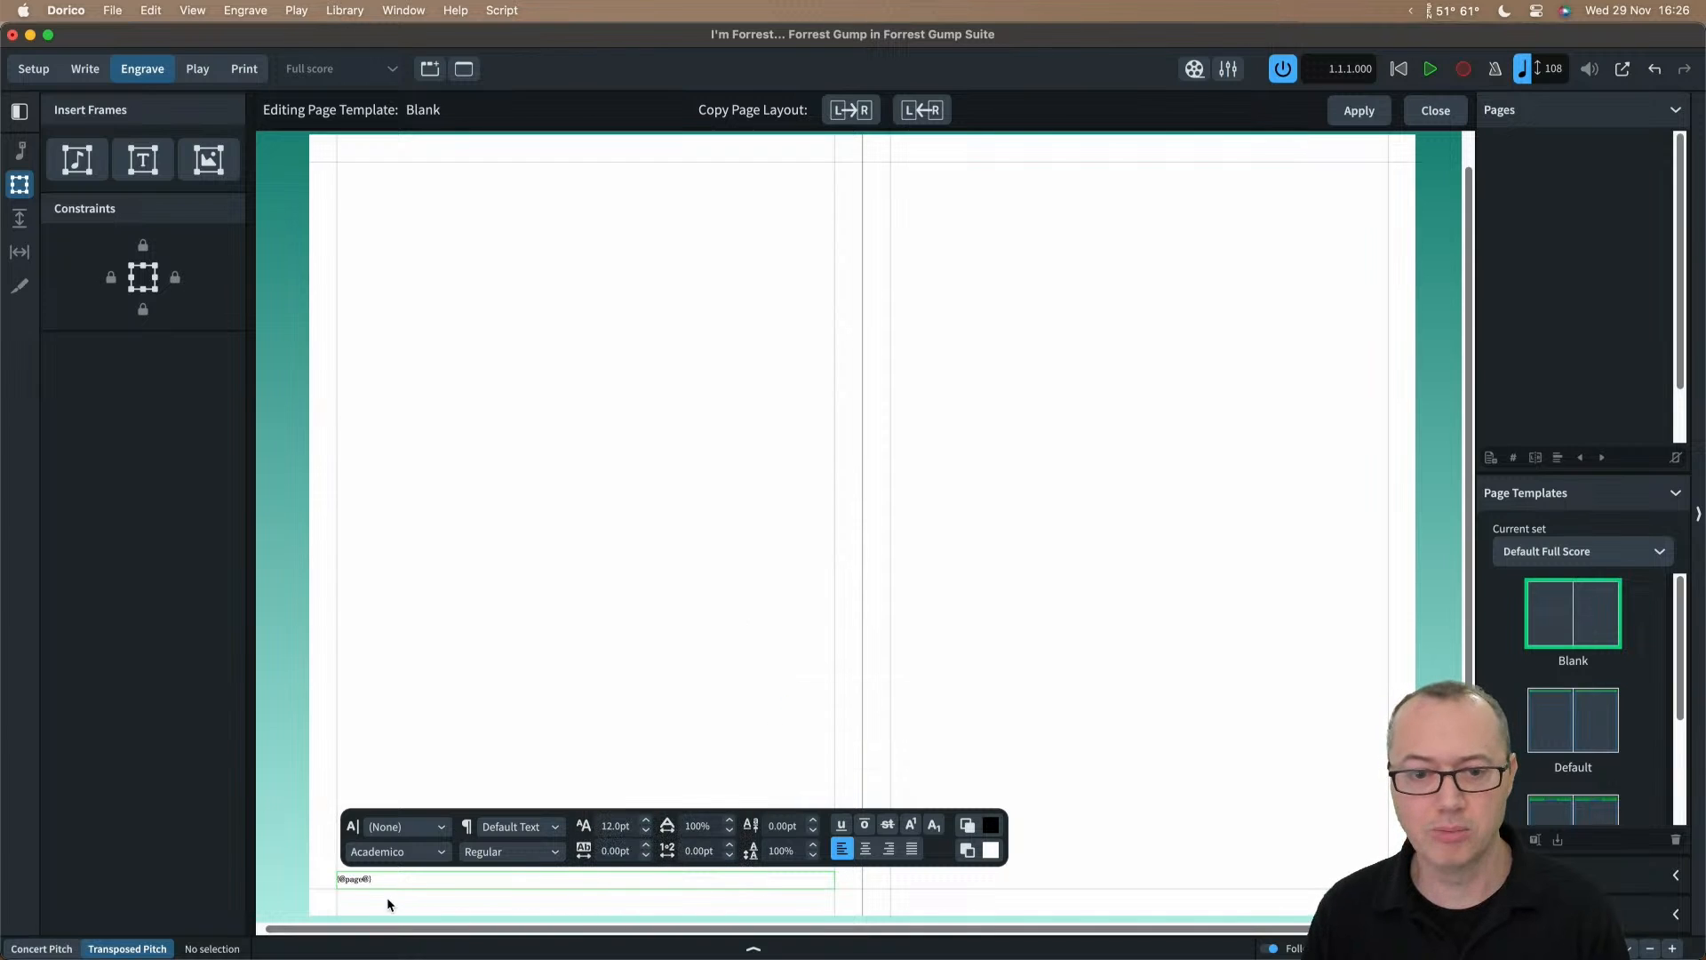
click(889, 848)
click(865, 849)
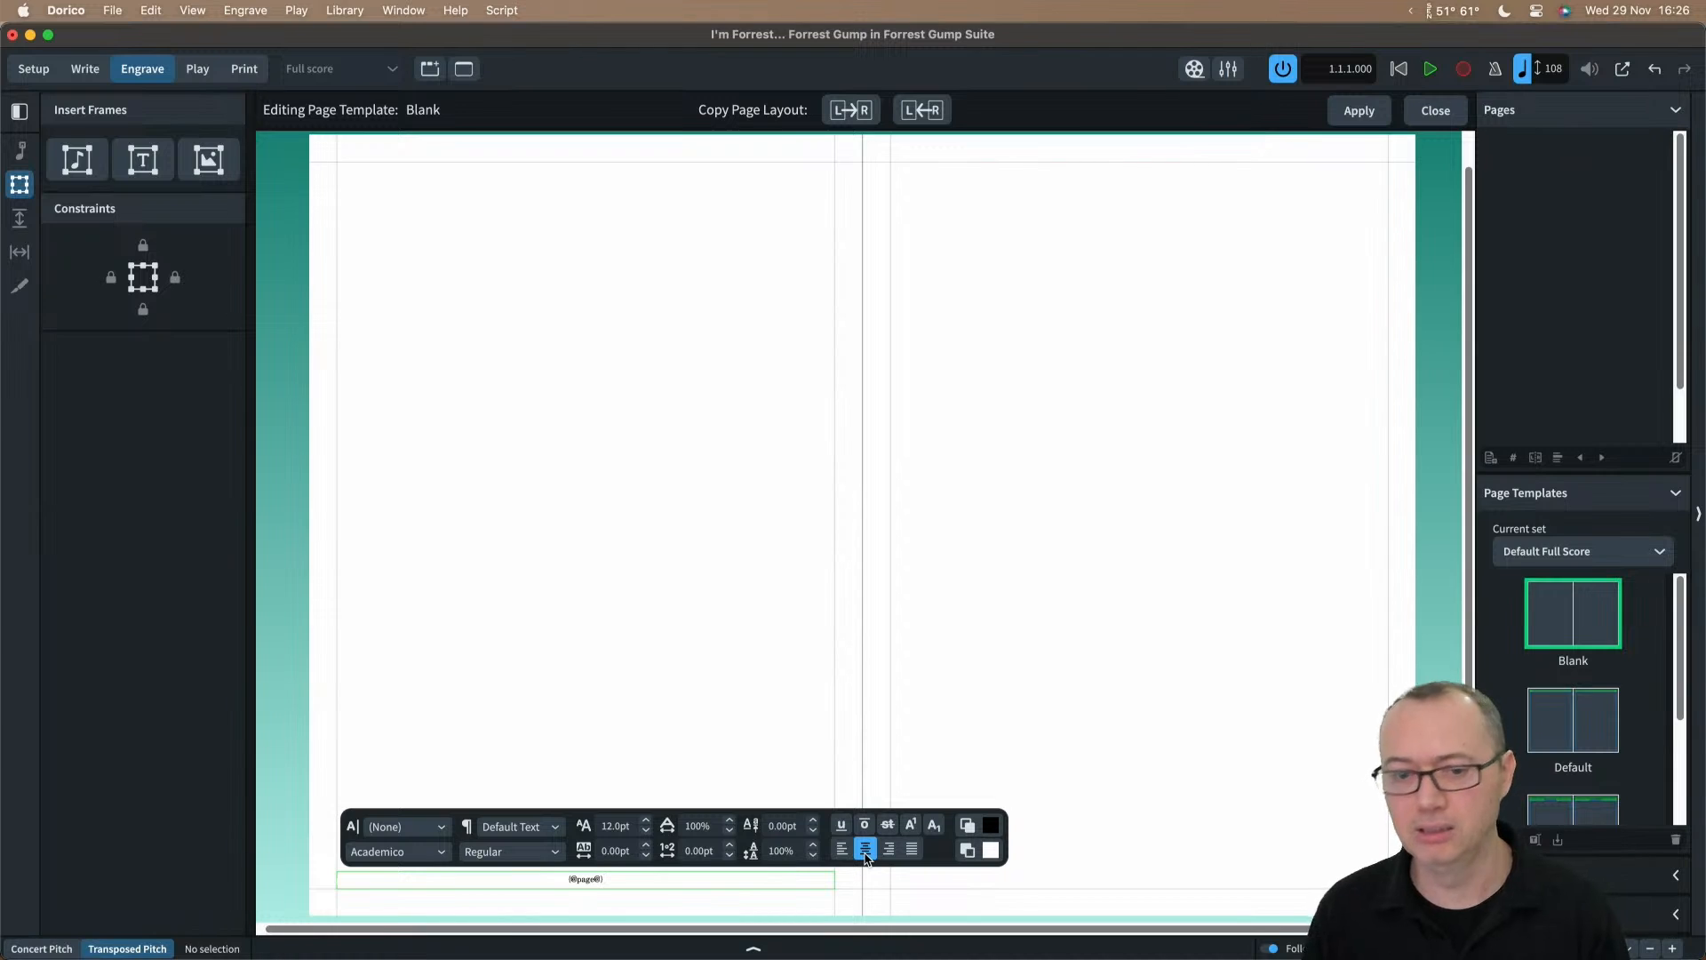
Step: Copy the Blank template's left page layout to its right page, apply the changes and close the template
key(Escape)
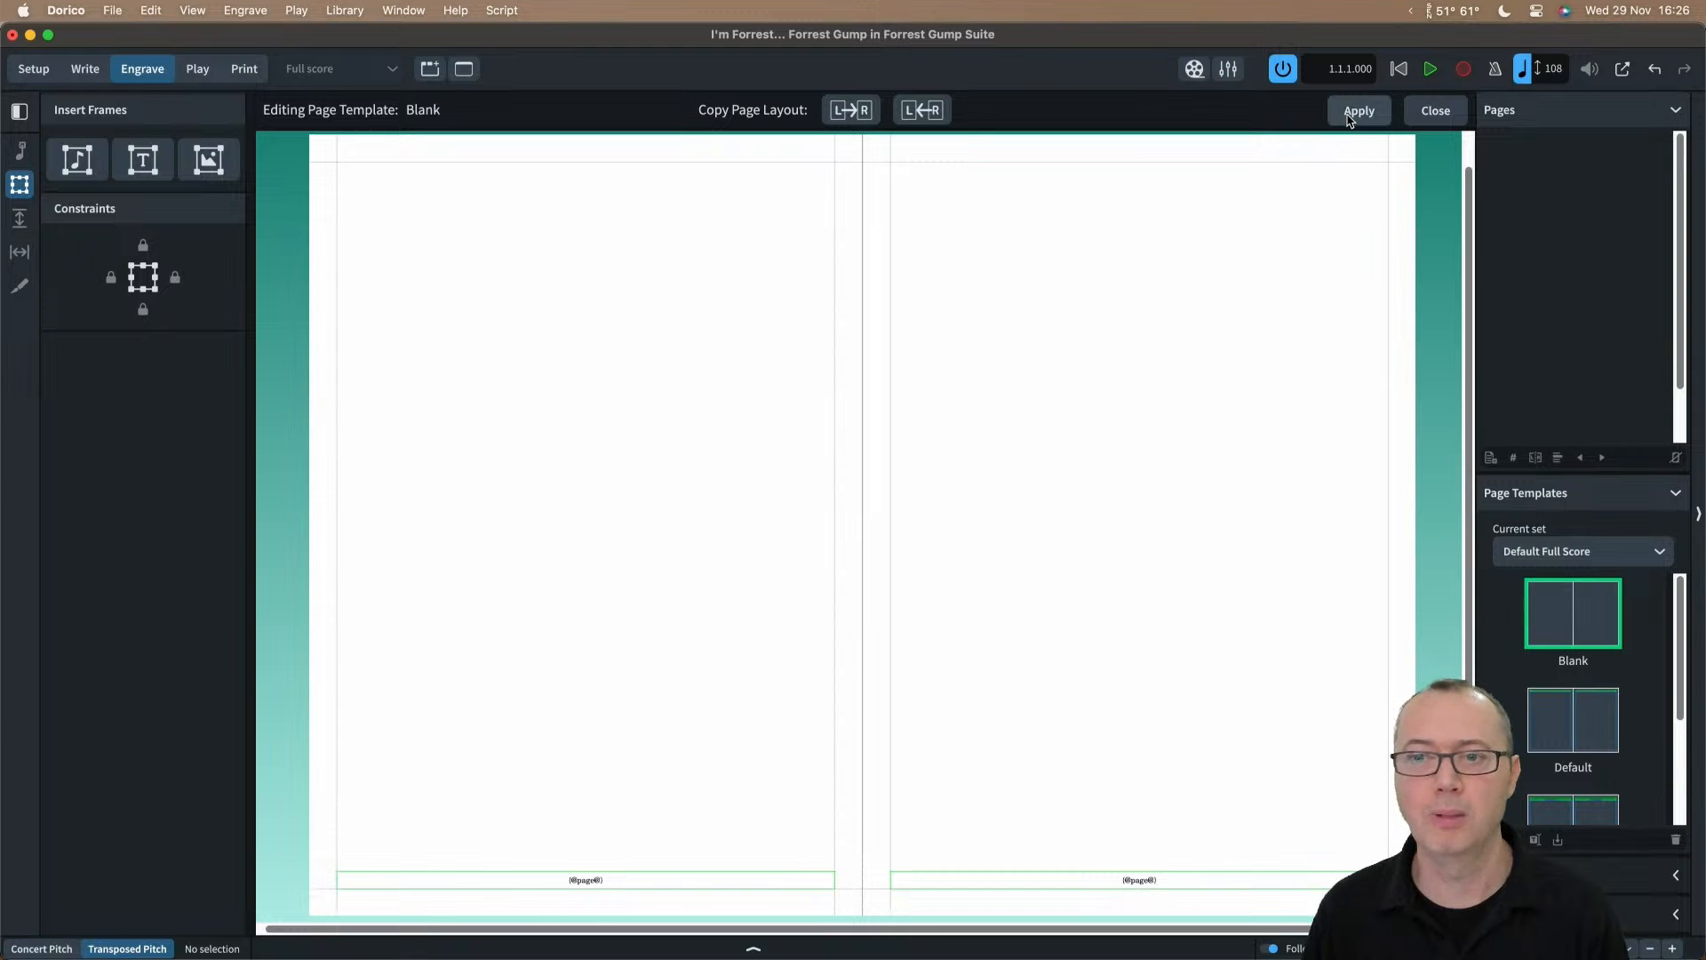
click(1430, 113)
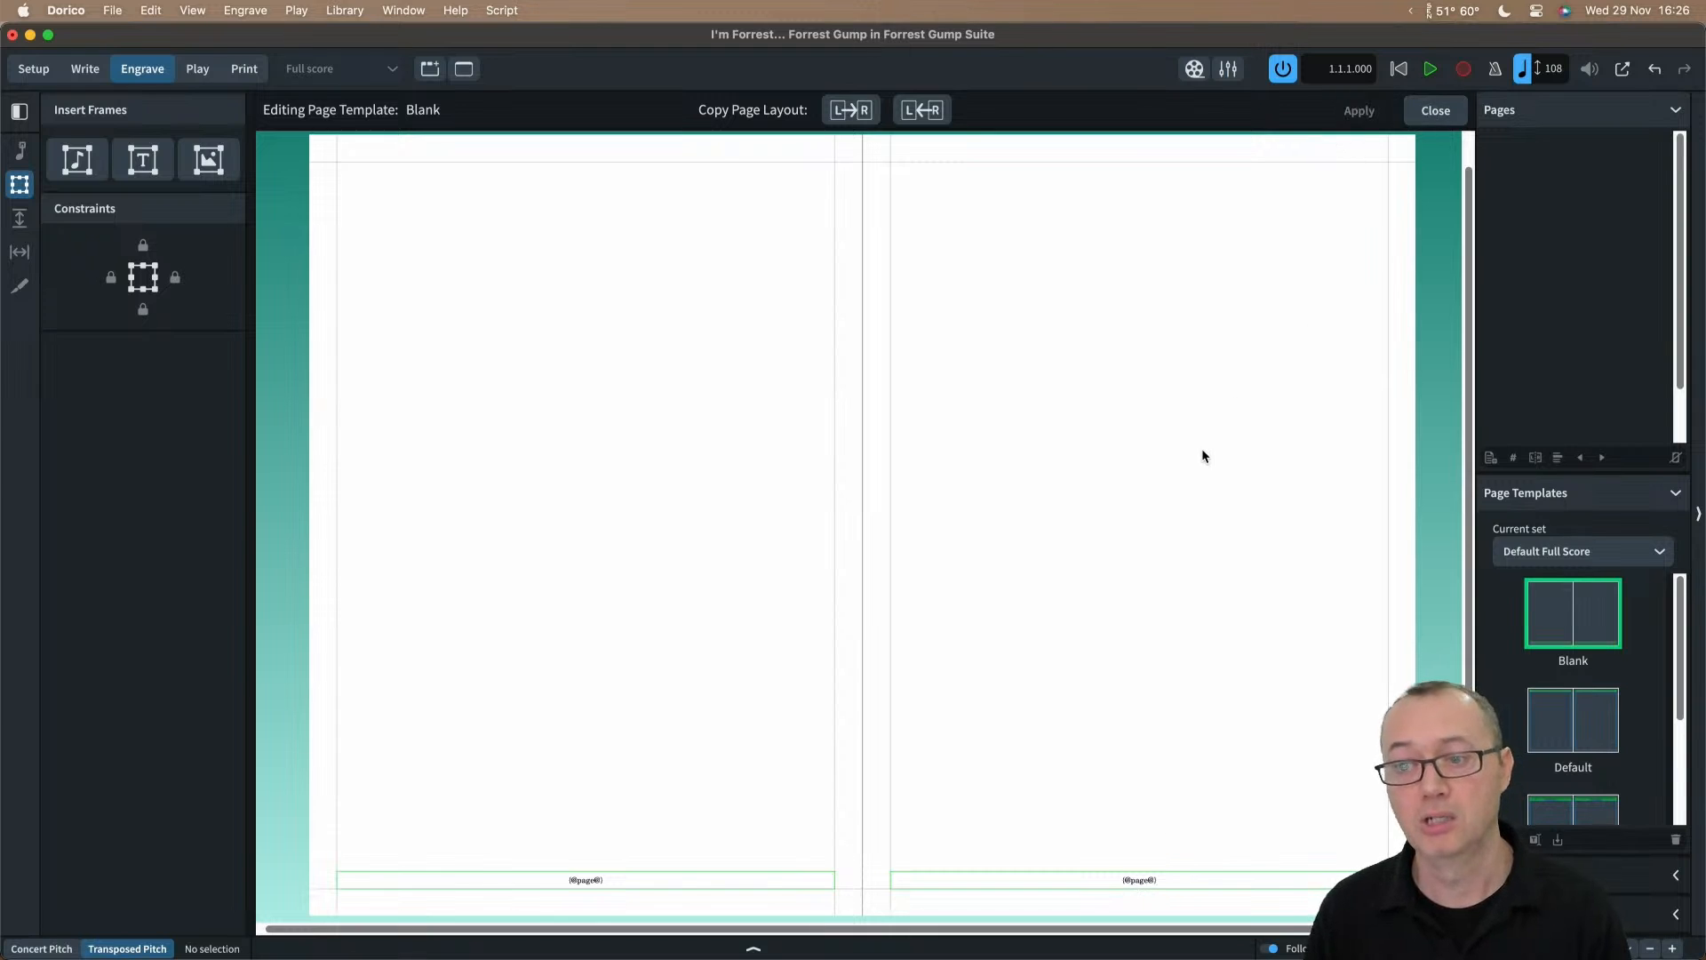
Step: Insert a text frame on page 2 spanning the full width between the side margins, around mid-page
key(x)
key(x)
key(x)
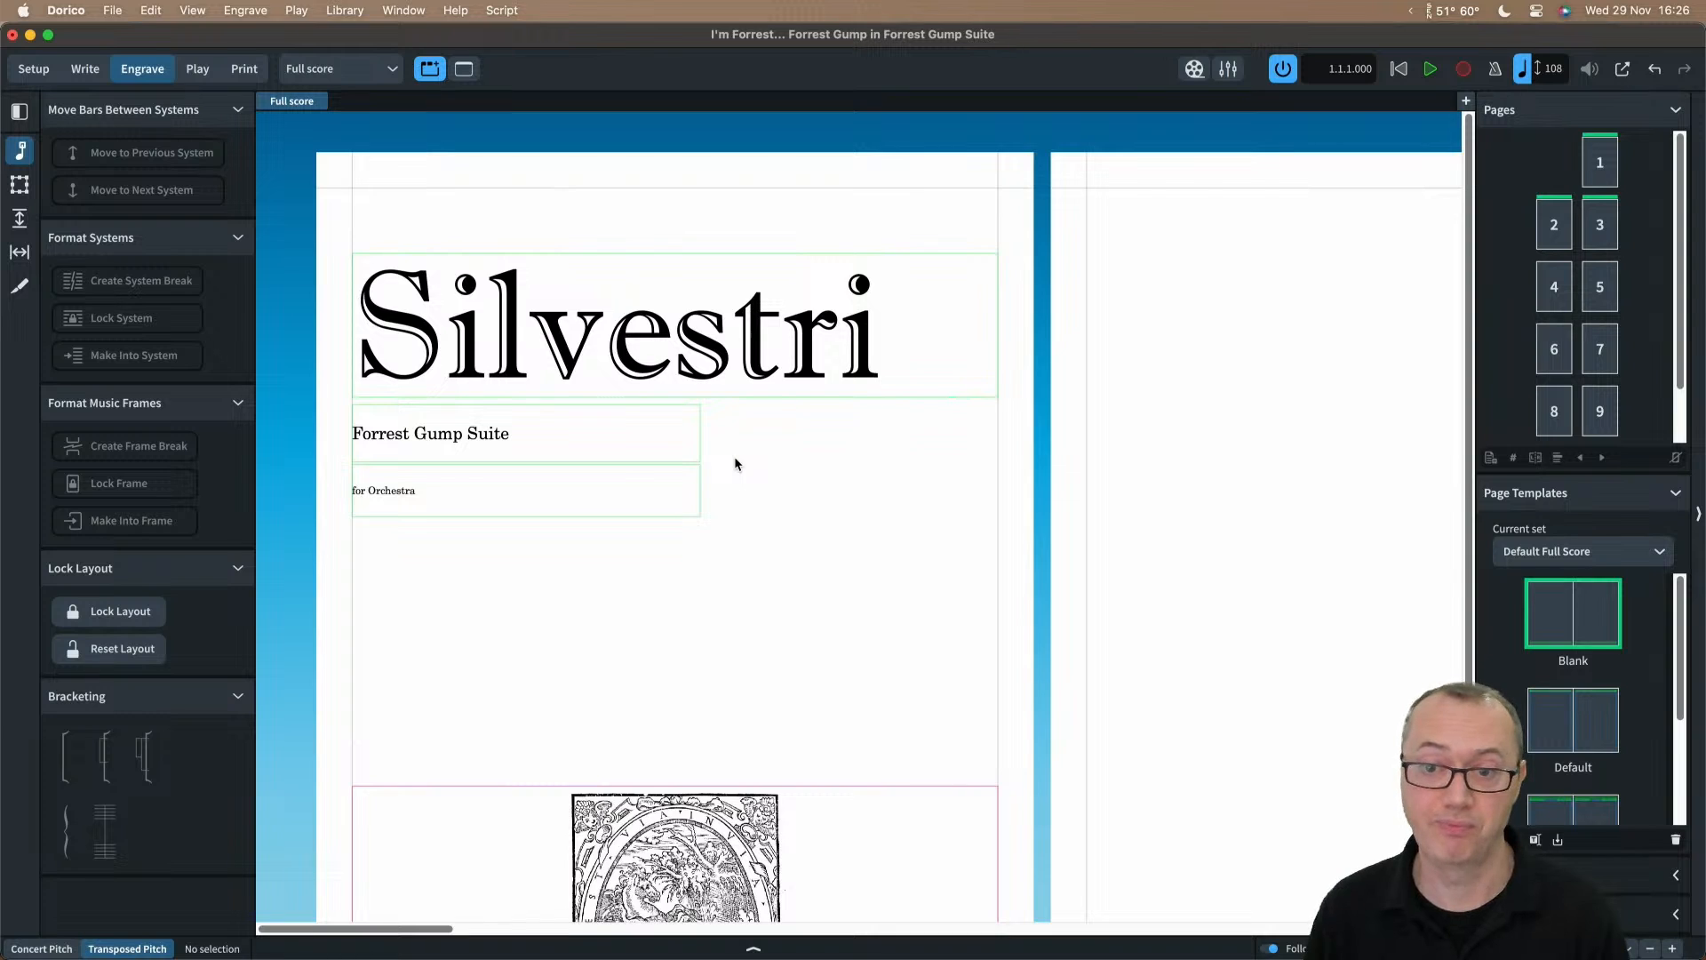
scroll(735, 458, right, 6)
scroll(734, 458, down, 5)
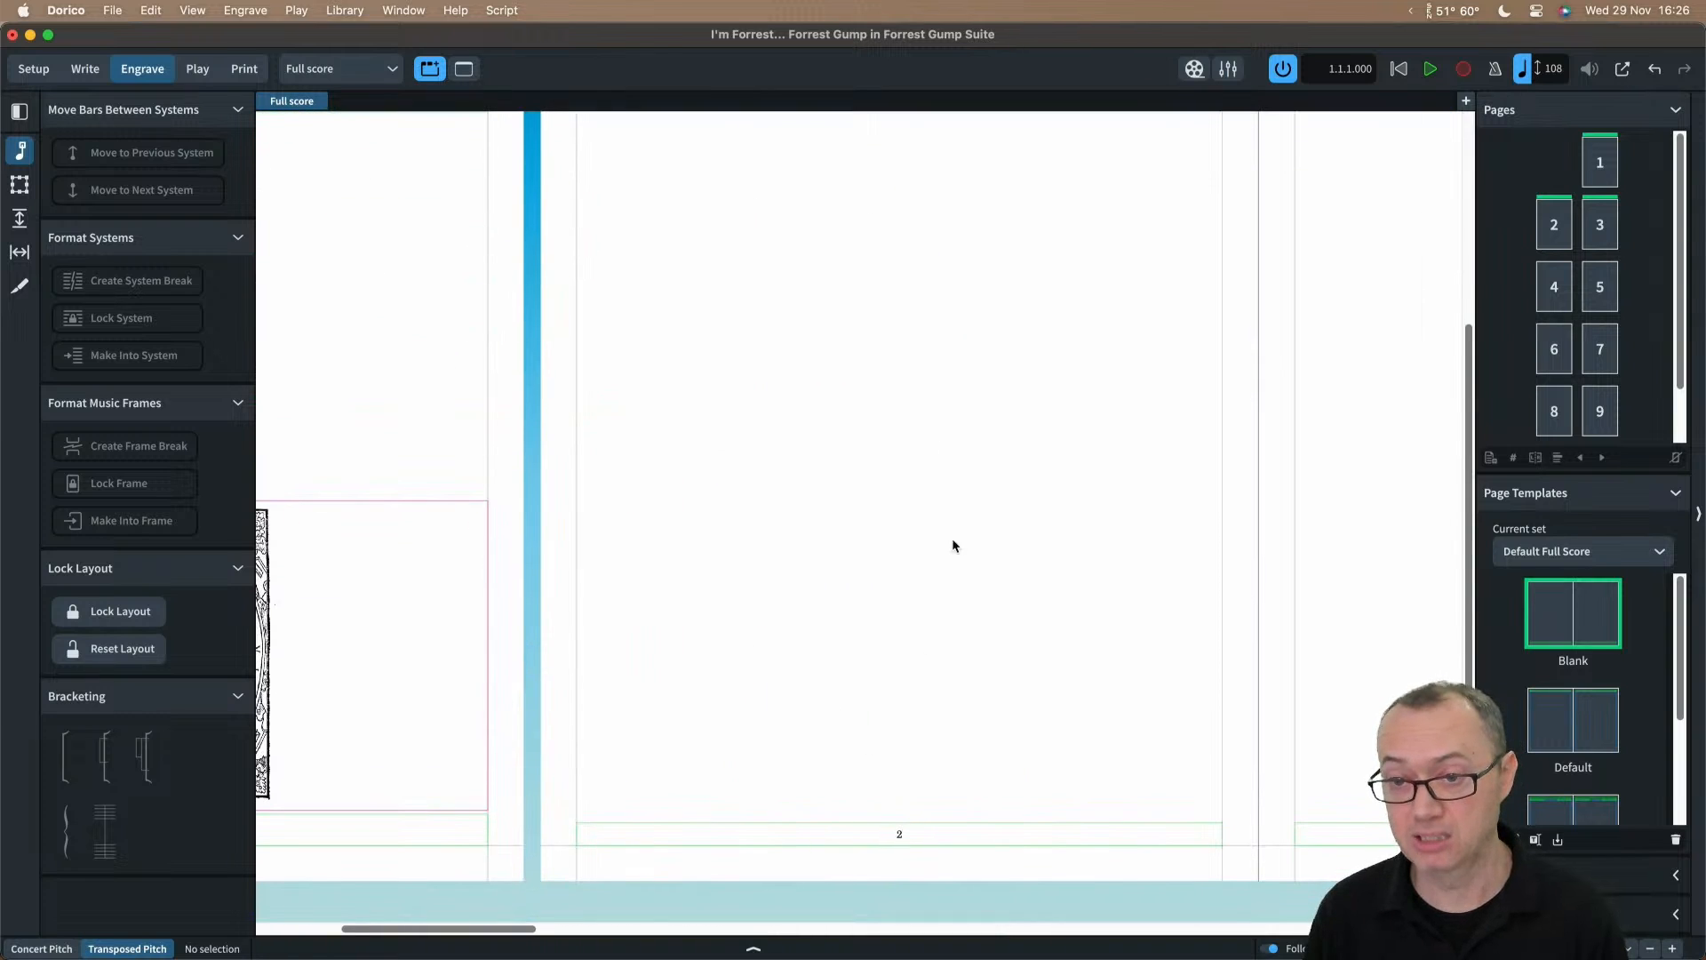
scroll(965, 497, right, 4)
scroll(967, 492, up, 6)
scroll(905, 503, left, 2)
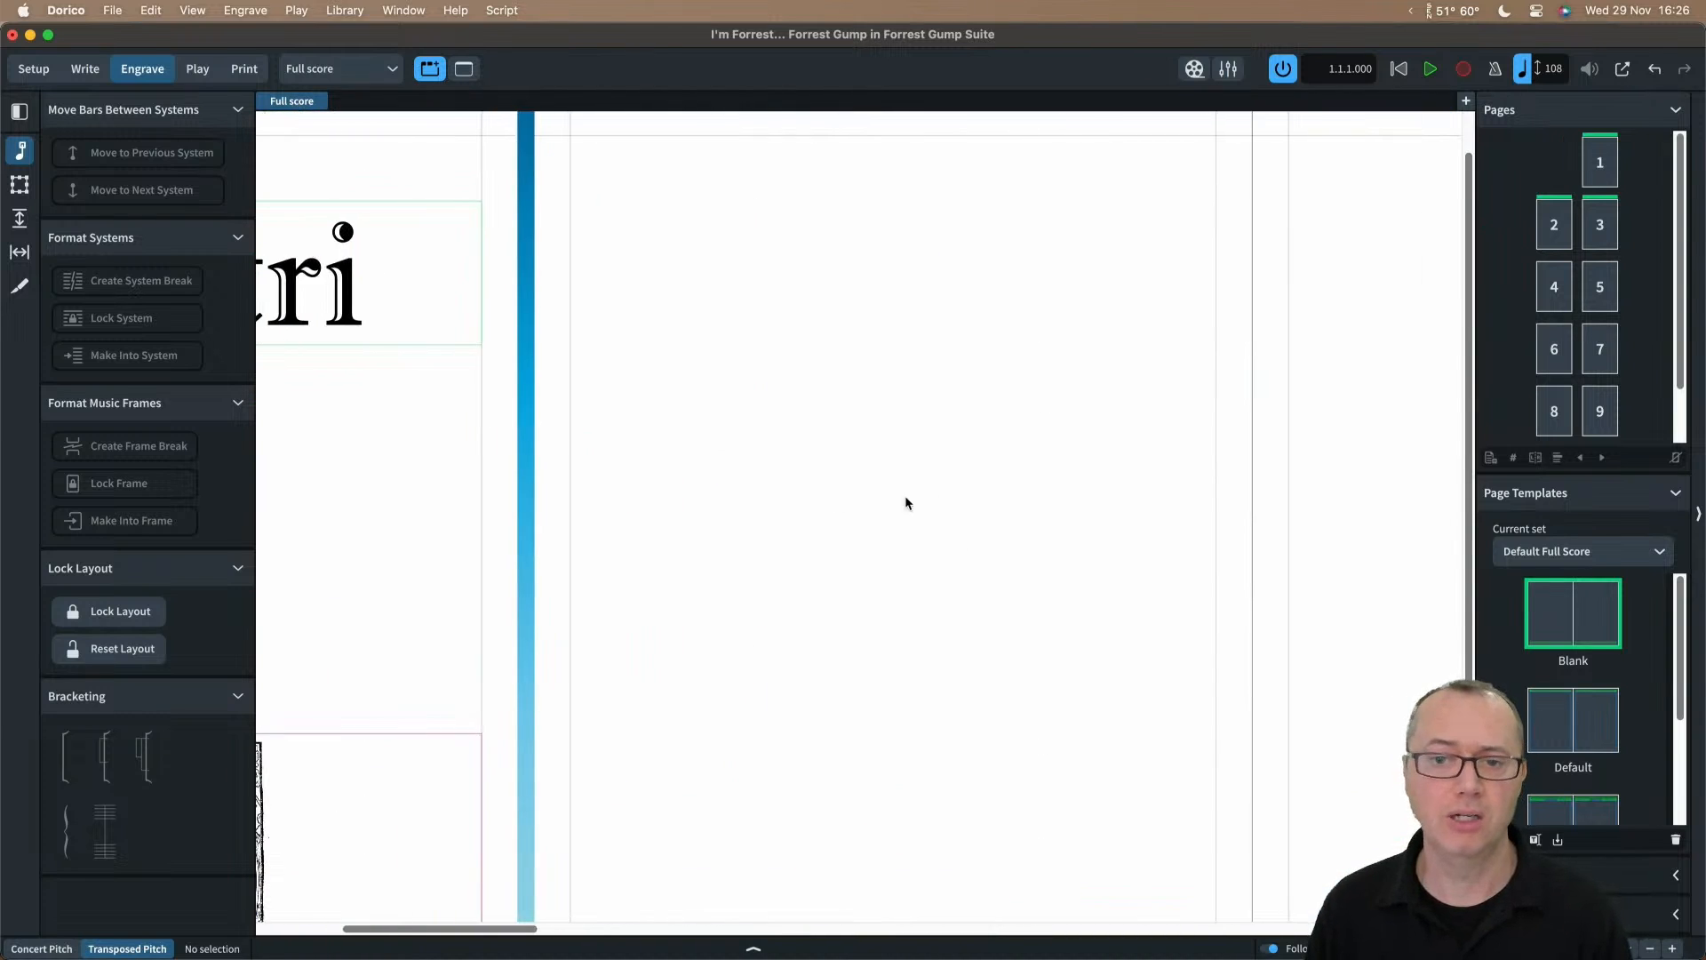
click(20, 184)
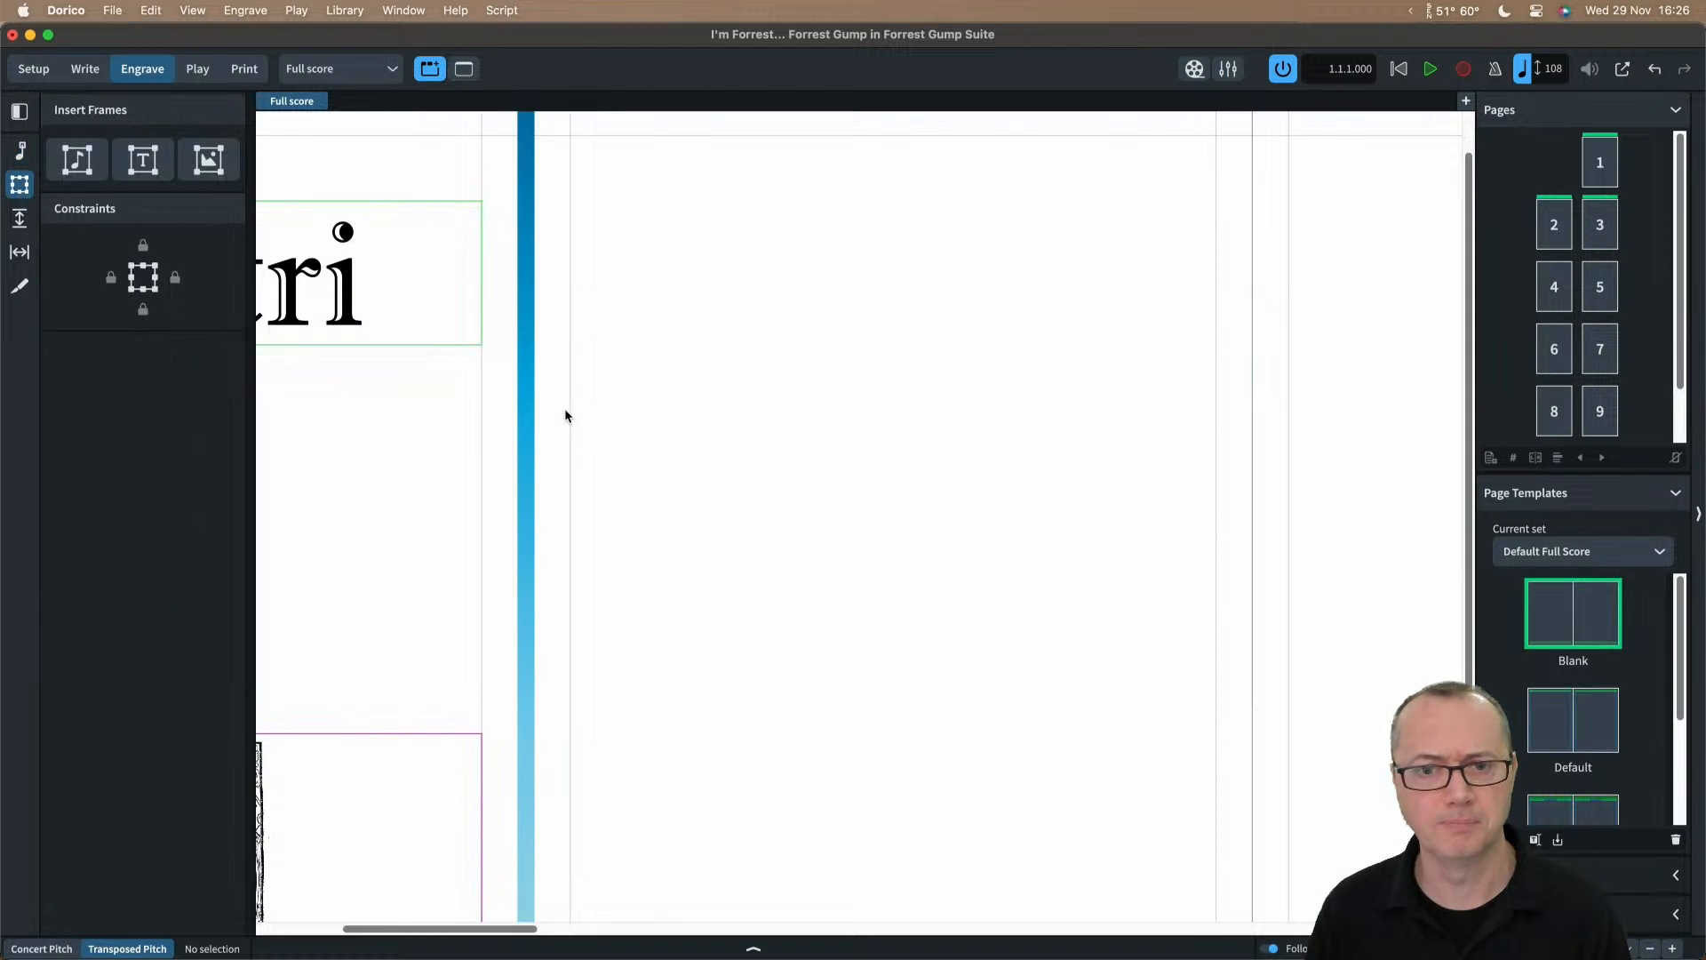
click(146, 161)
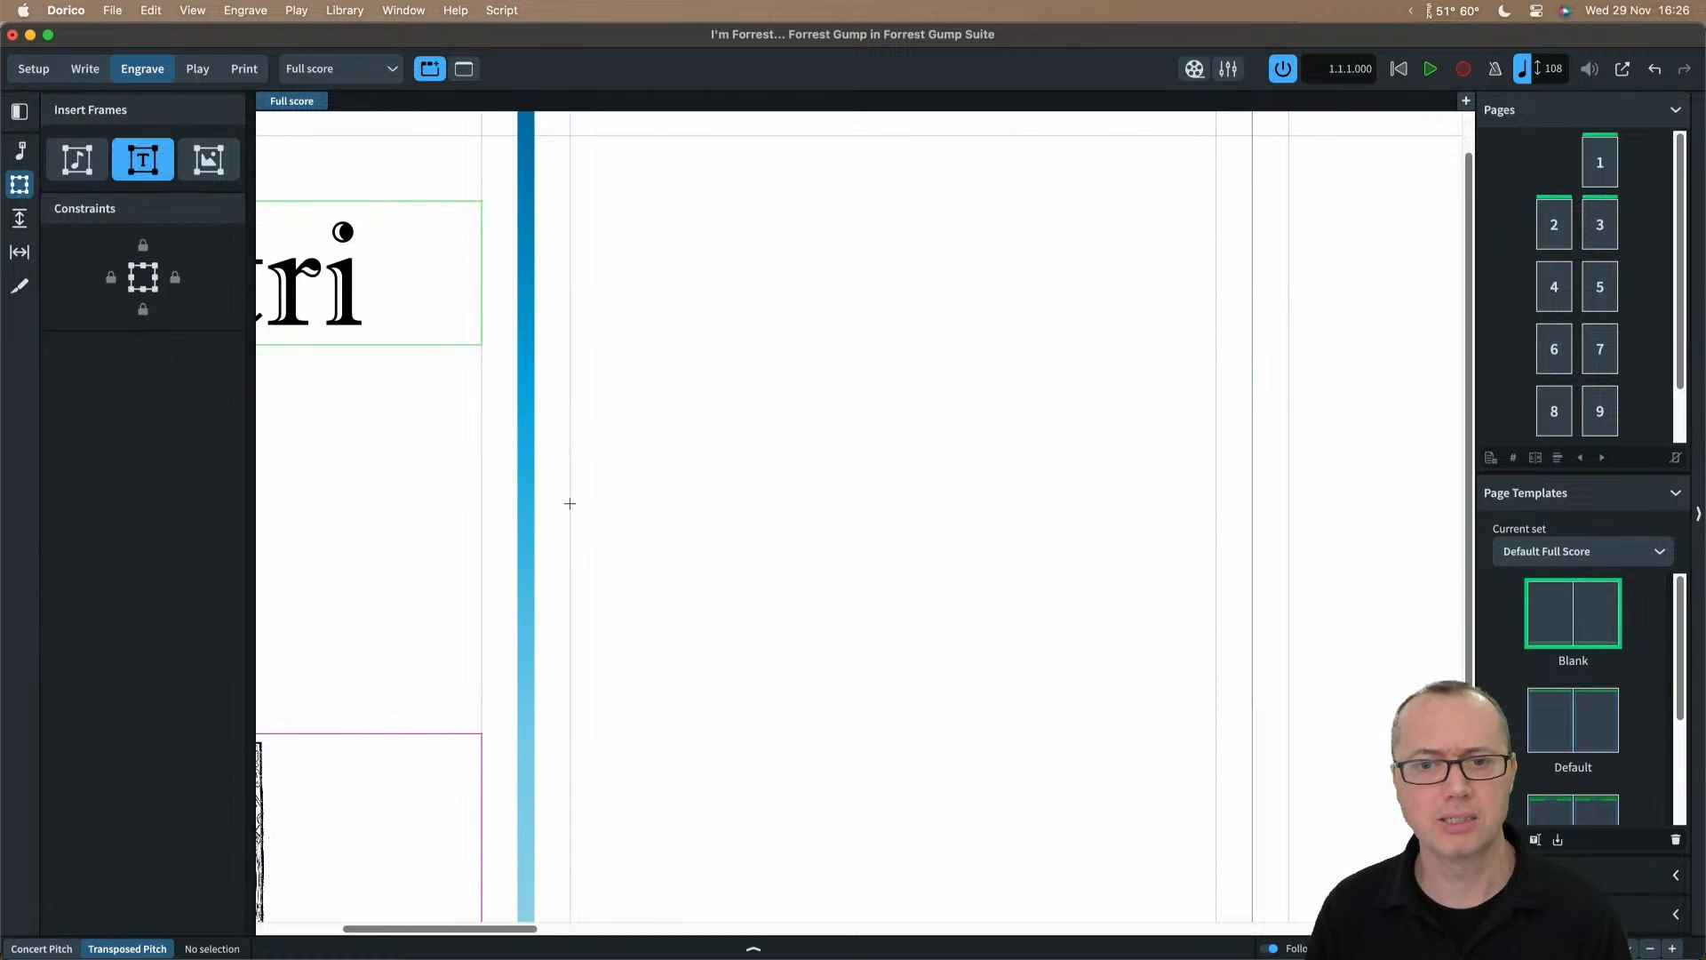
drag(571, 482, 1215, 667)
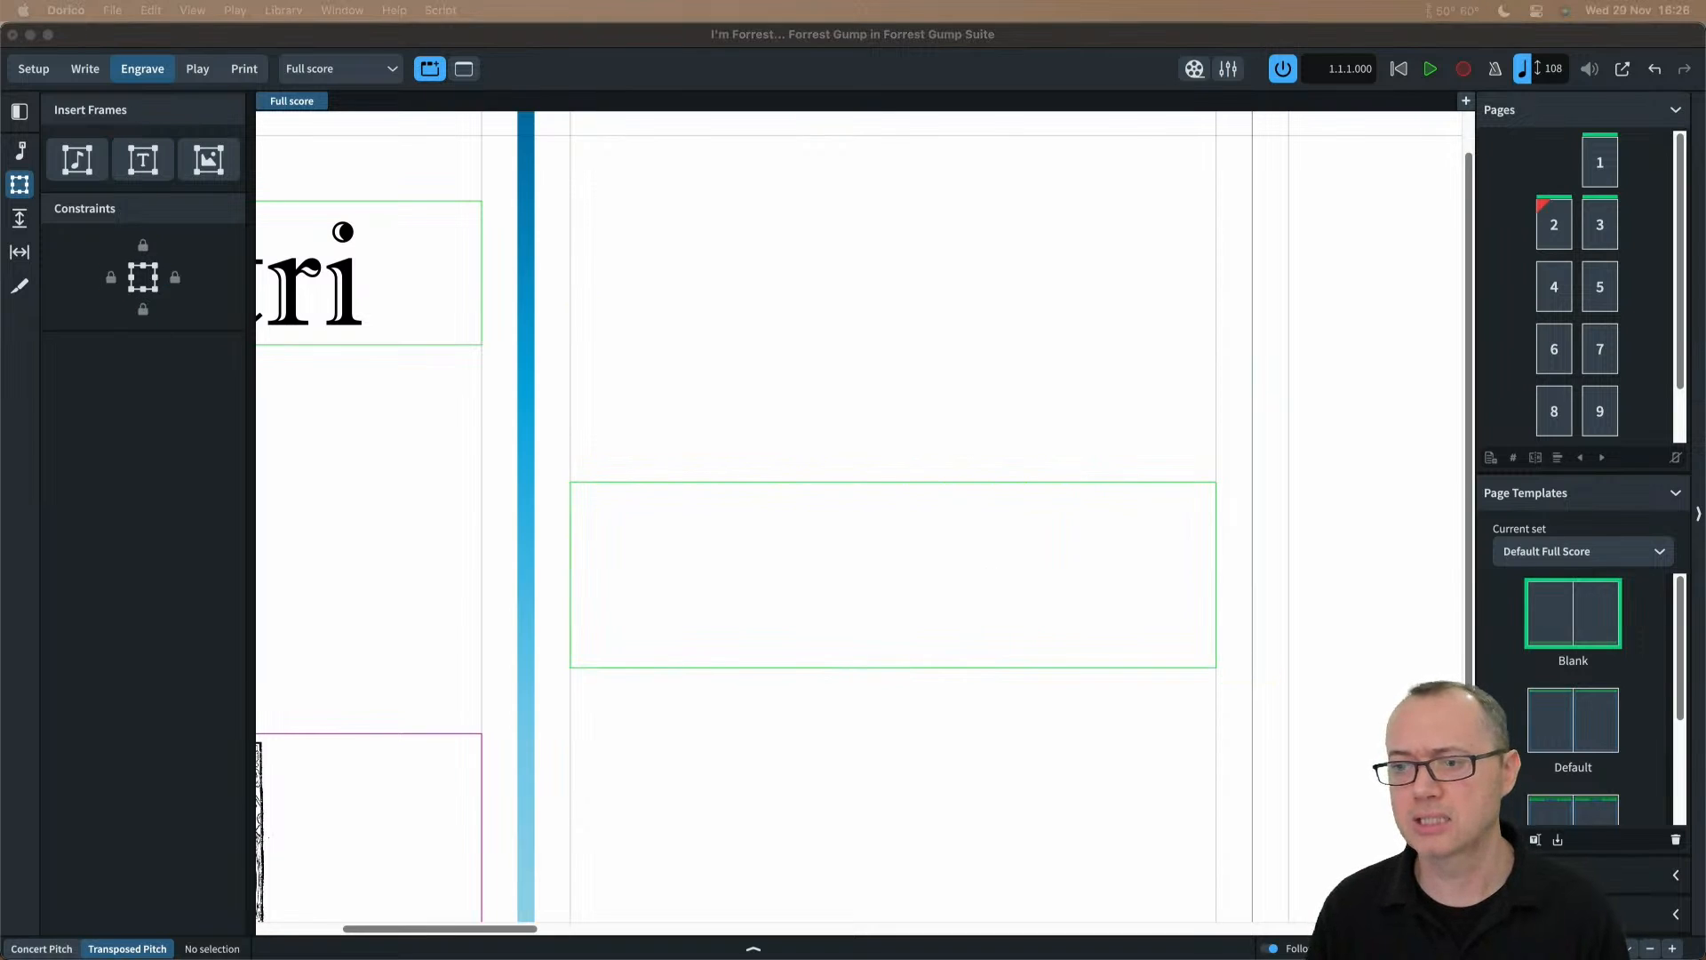
Step: Paste Bubba Blue's partnership quote into the page 2 text frame and apply the Title paragraph style to it
double_click(913, 571)
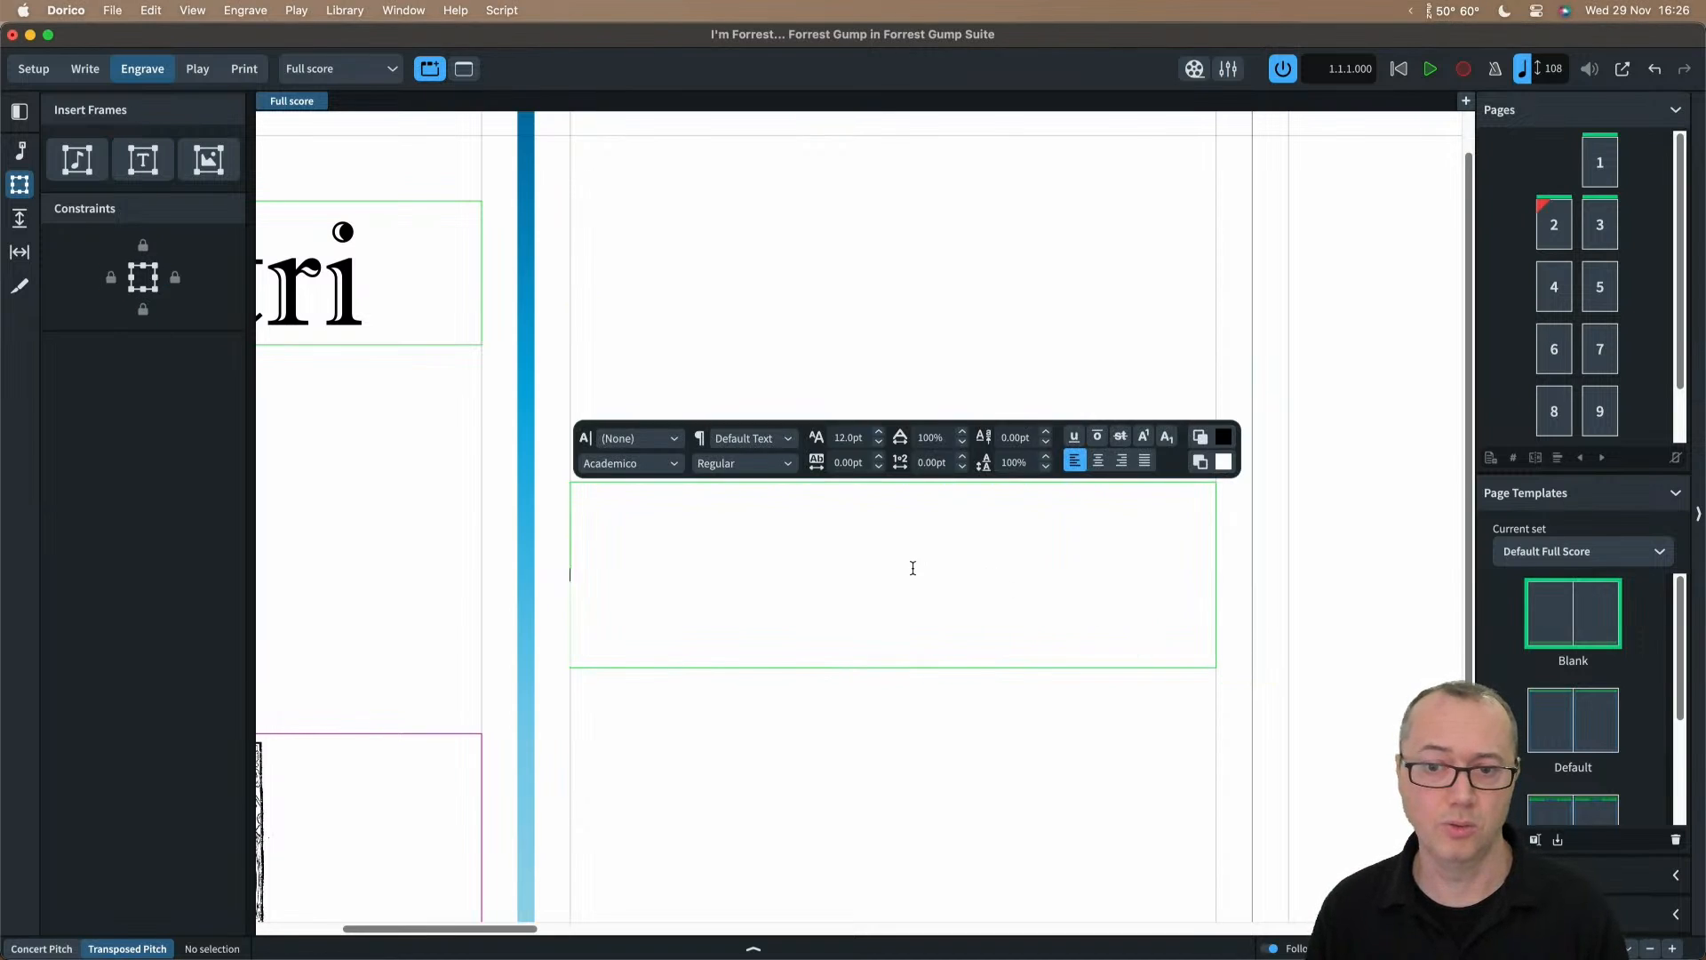
key(super+v)
key(super+a)
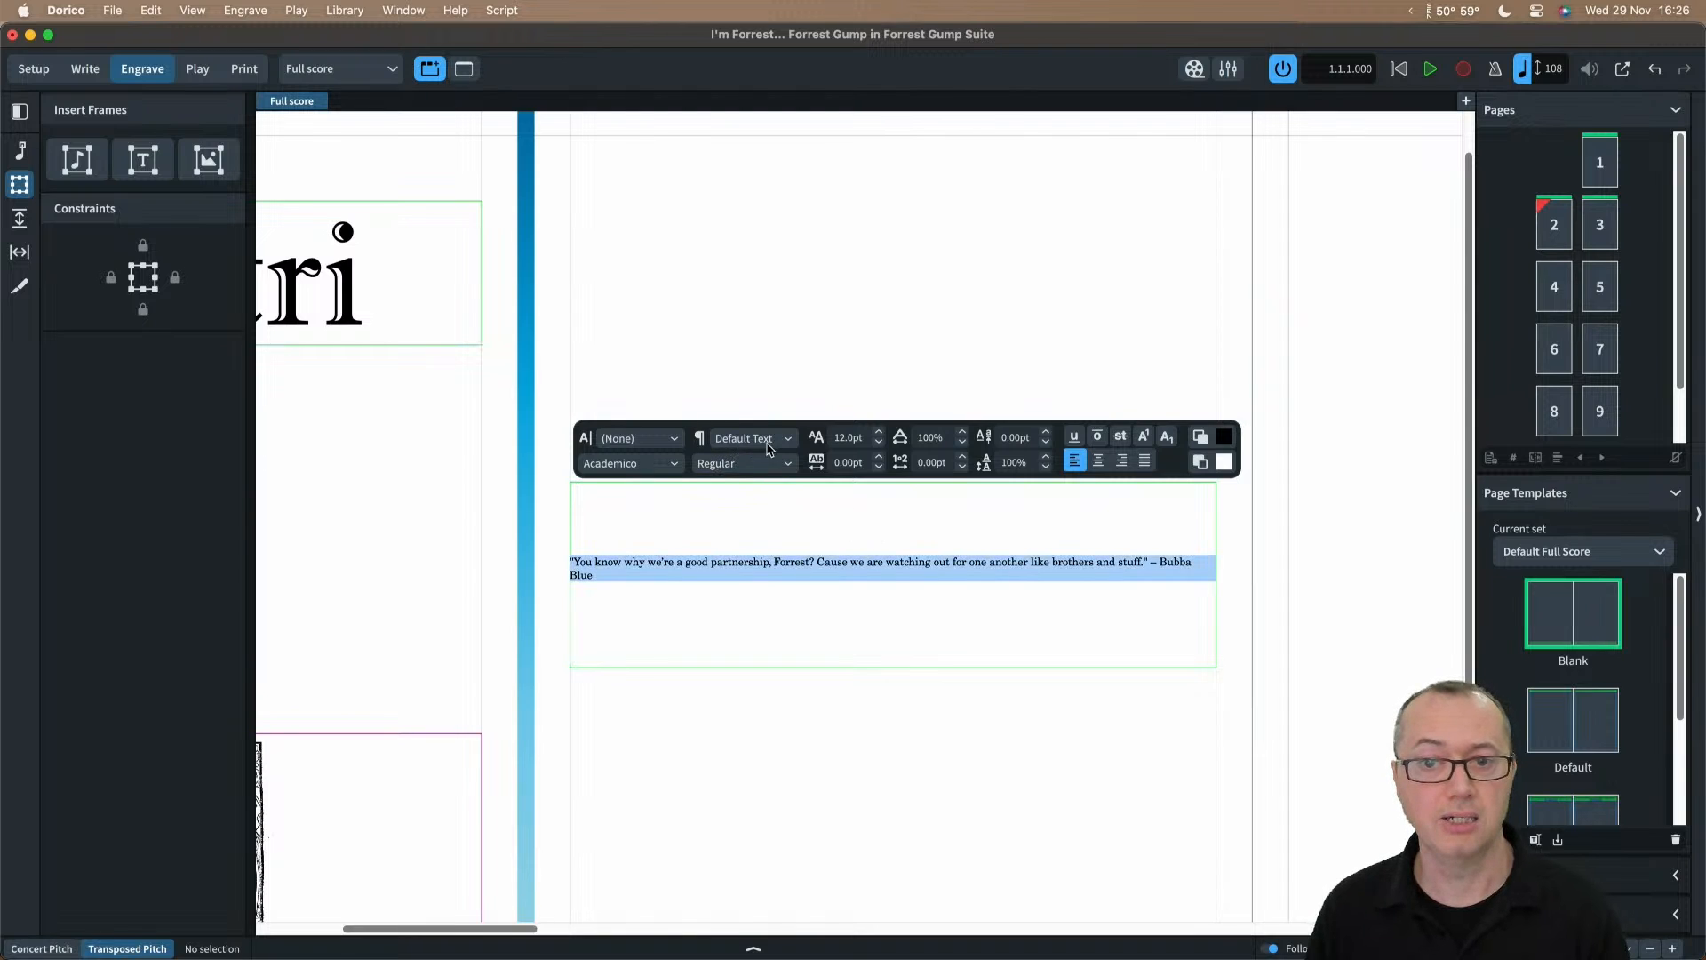
click(788, 438)
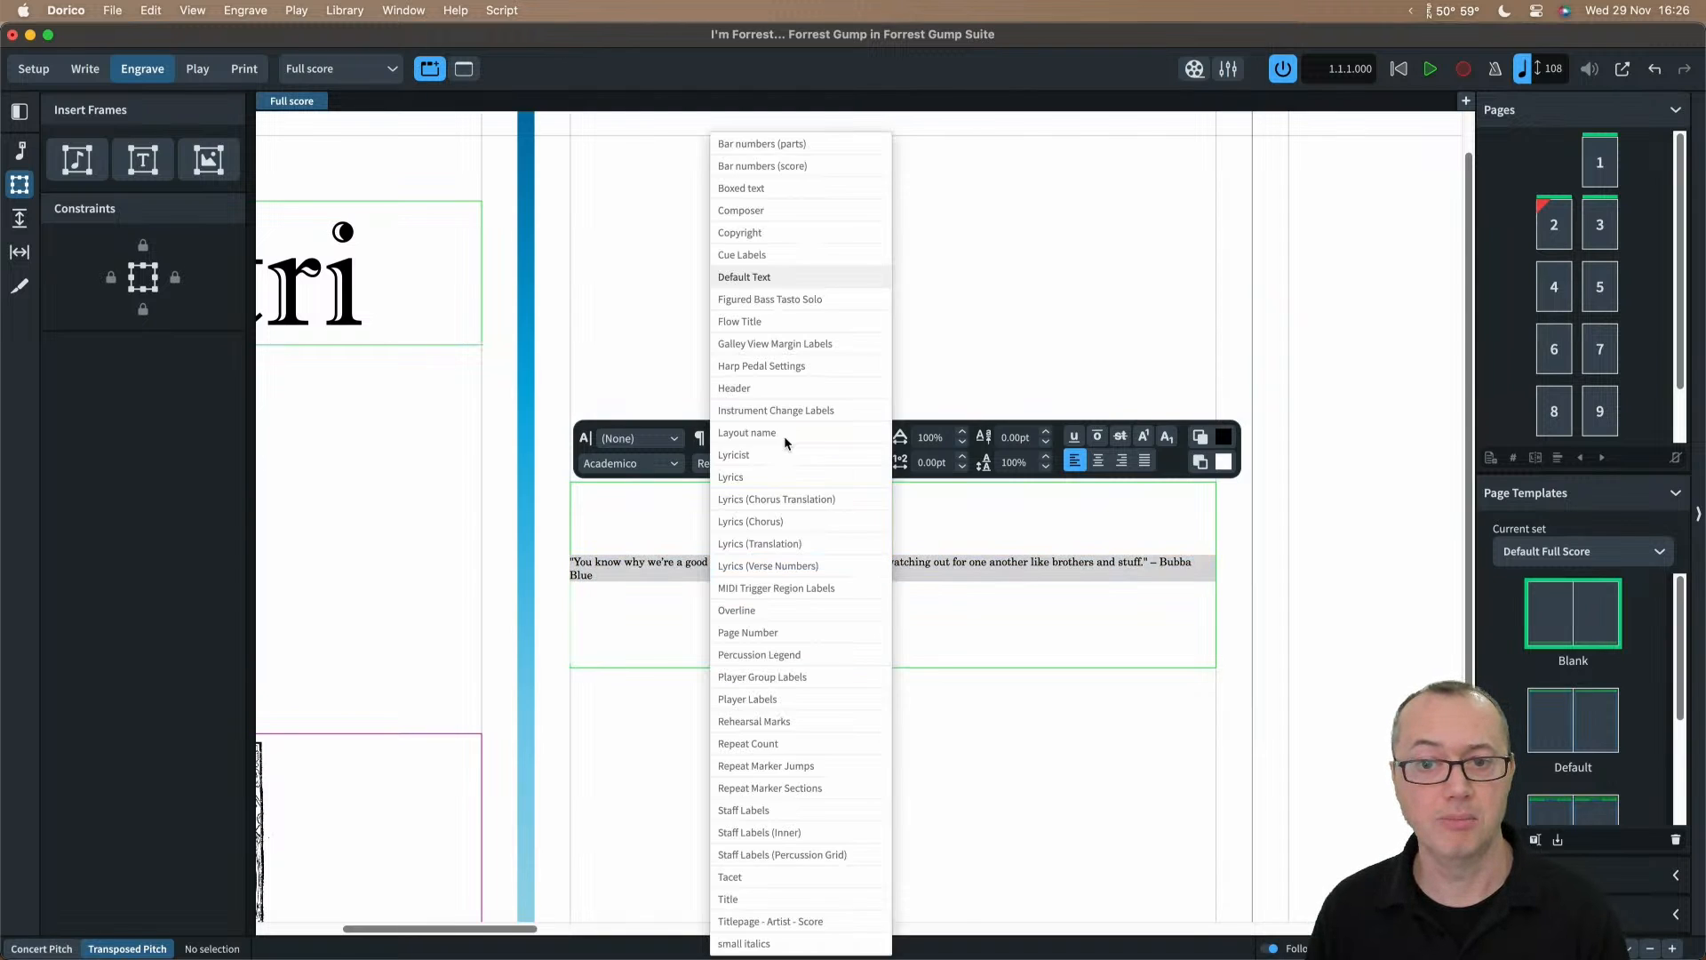
click(780, 909)
click(976, 782)
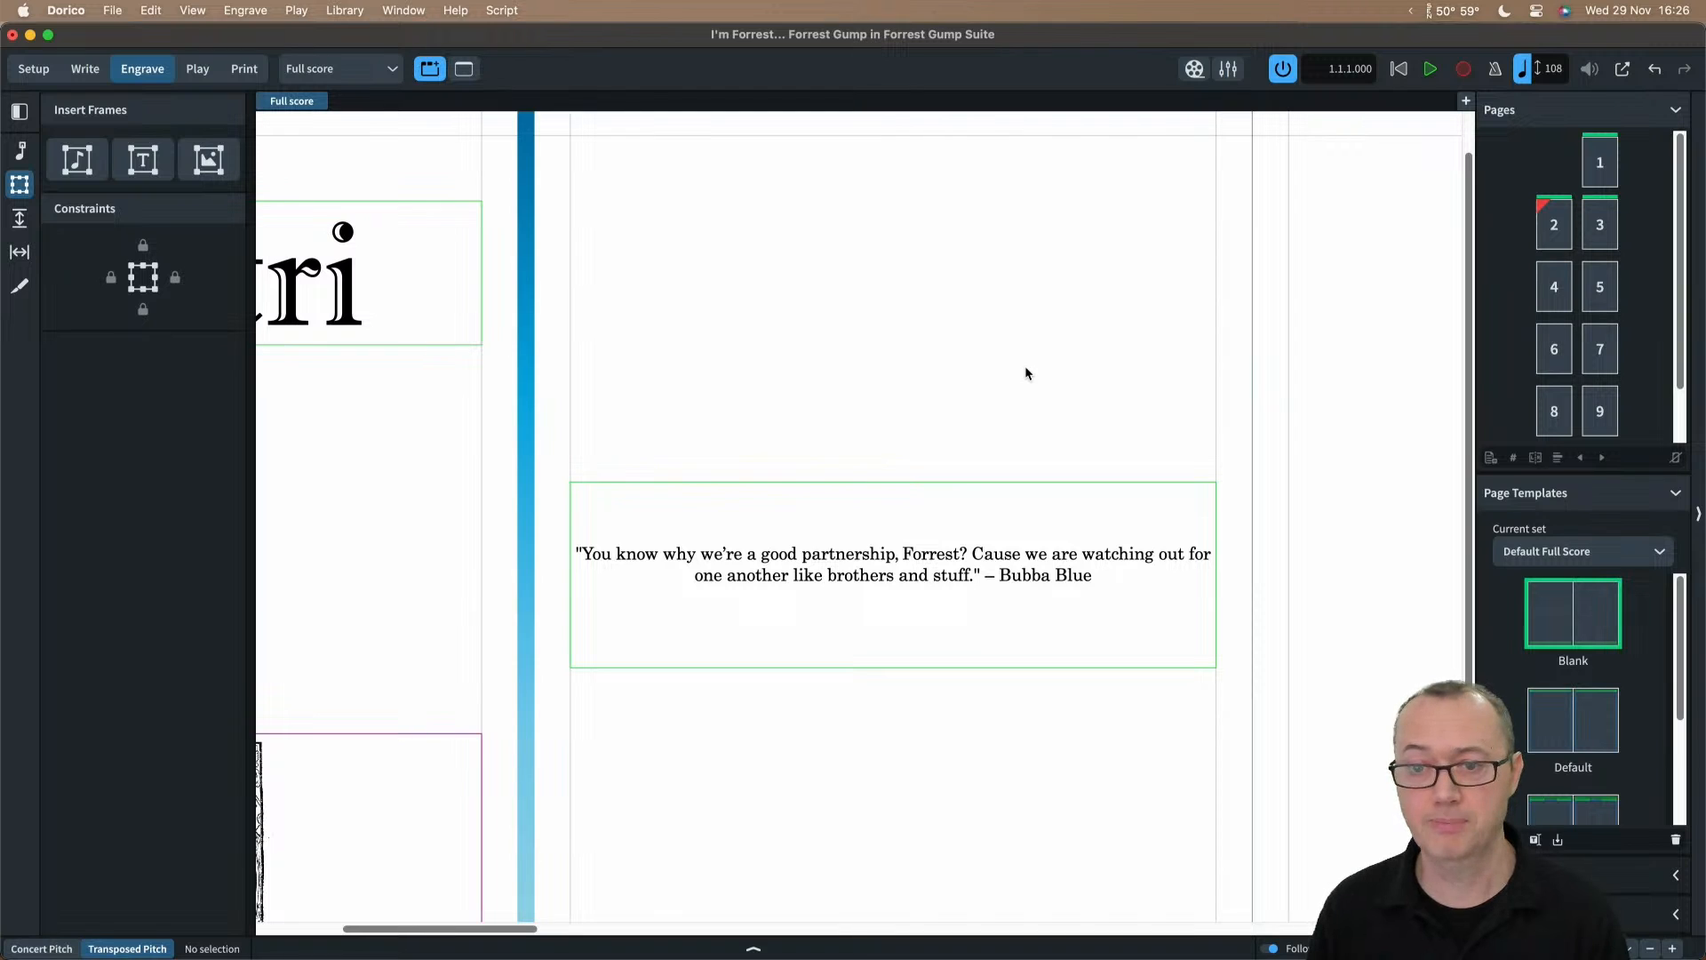
Step: Add a new flow after "I'm Forrest... Forrest Gump" in Setup mode, keeping its default name
scroll(1025, 365, right, 5)
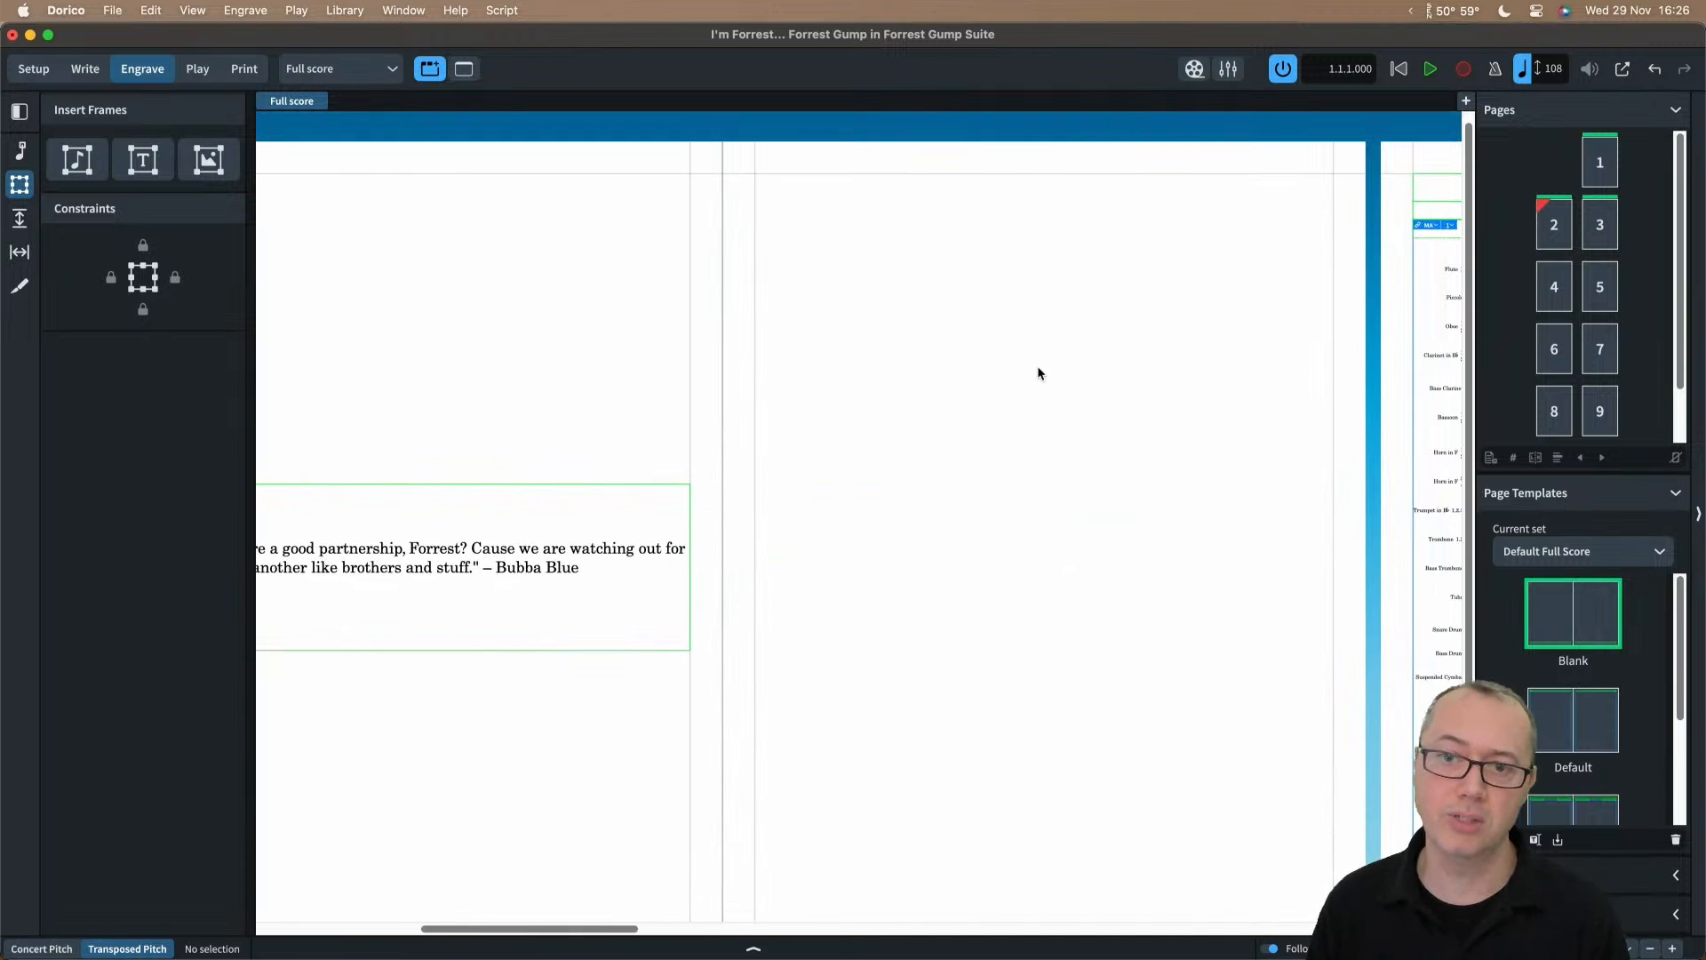
key(super+1)
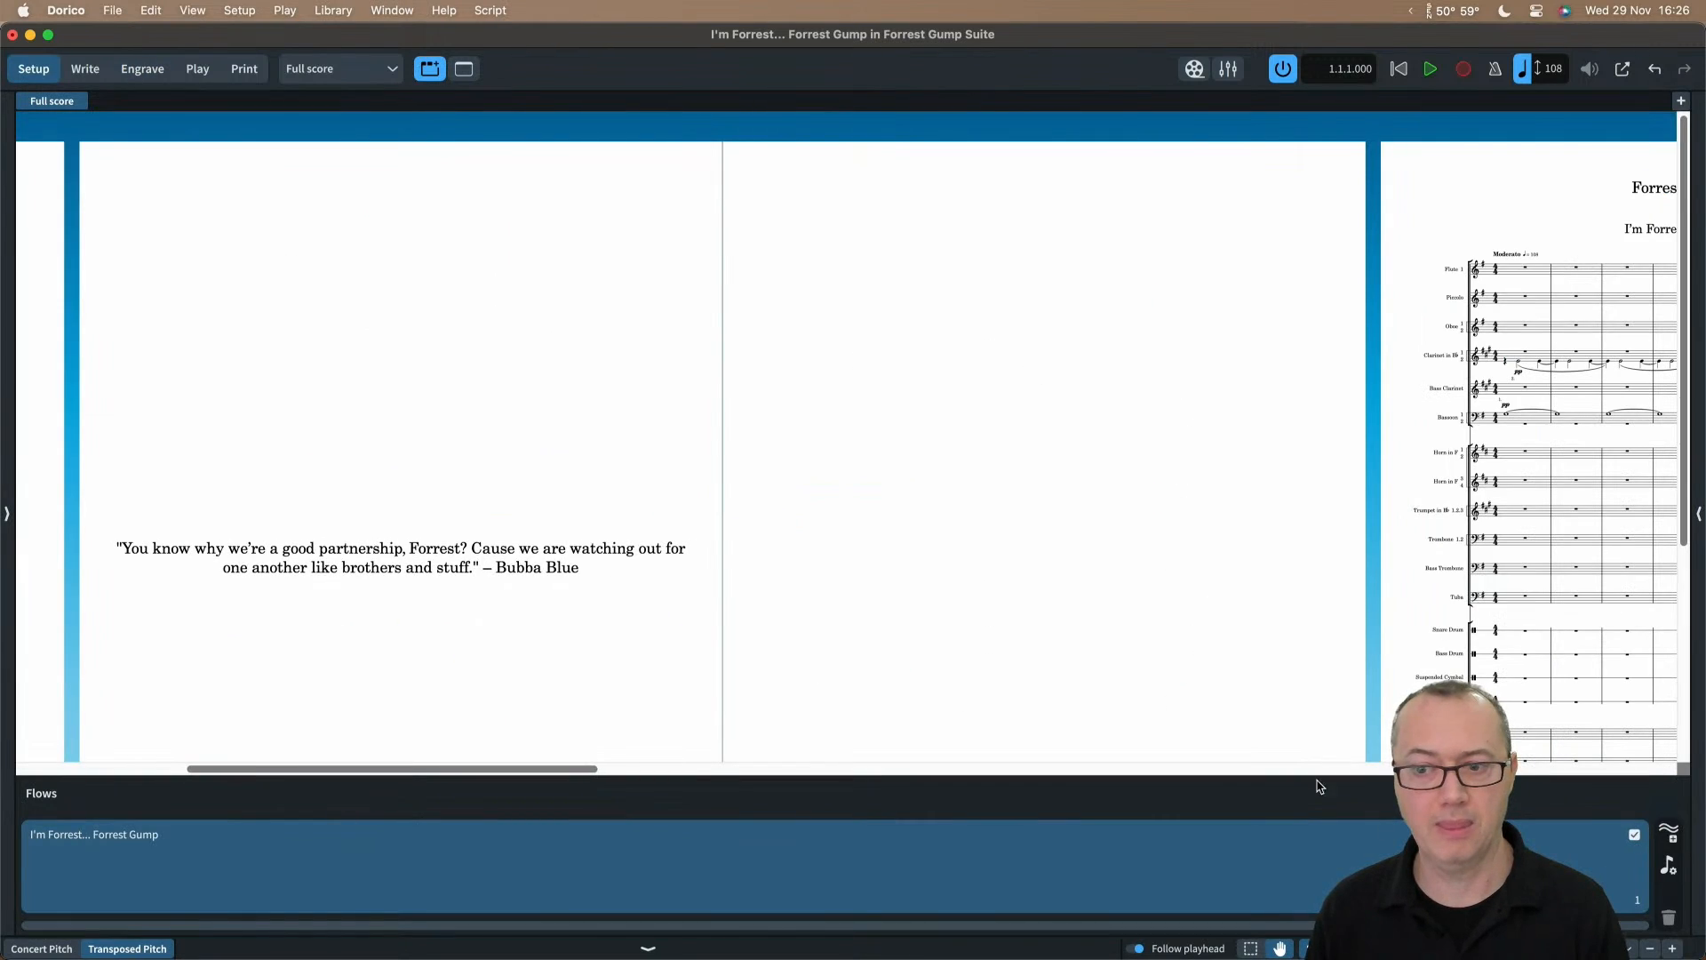
click(1669, 835)
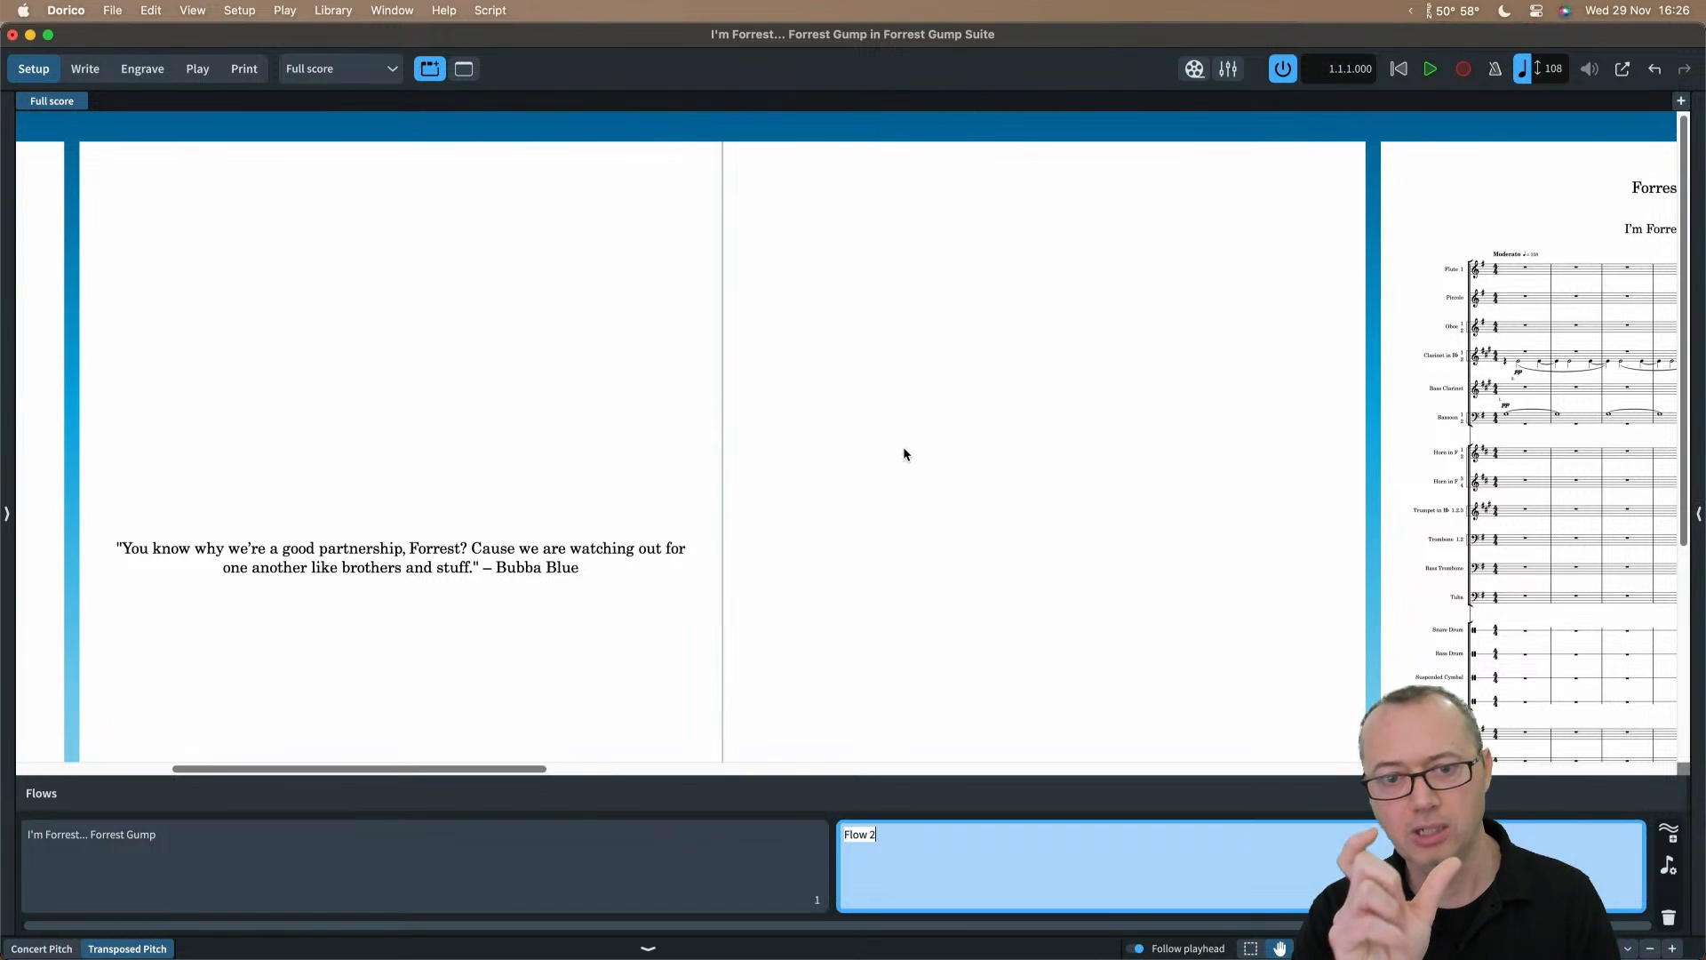
key(Return)
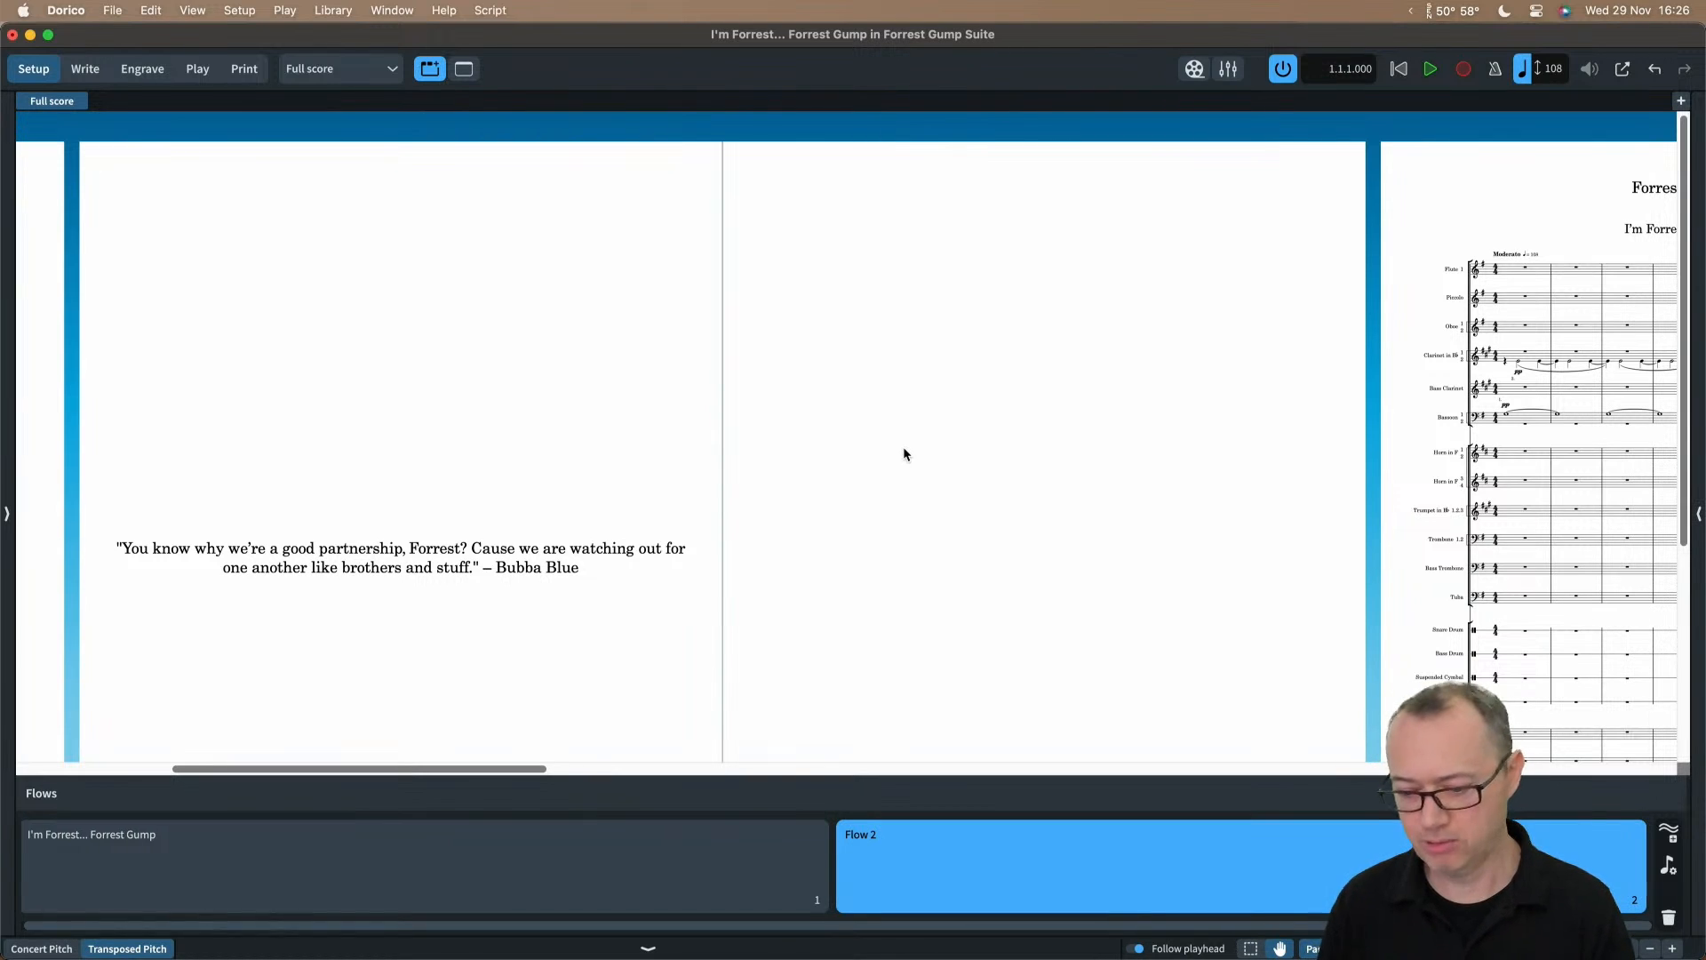
Step: Show the Players and Layouts lists together with the Flows list in Setup mode
key(super+0)
key(super+7)
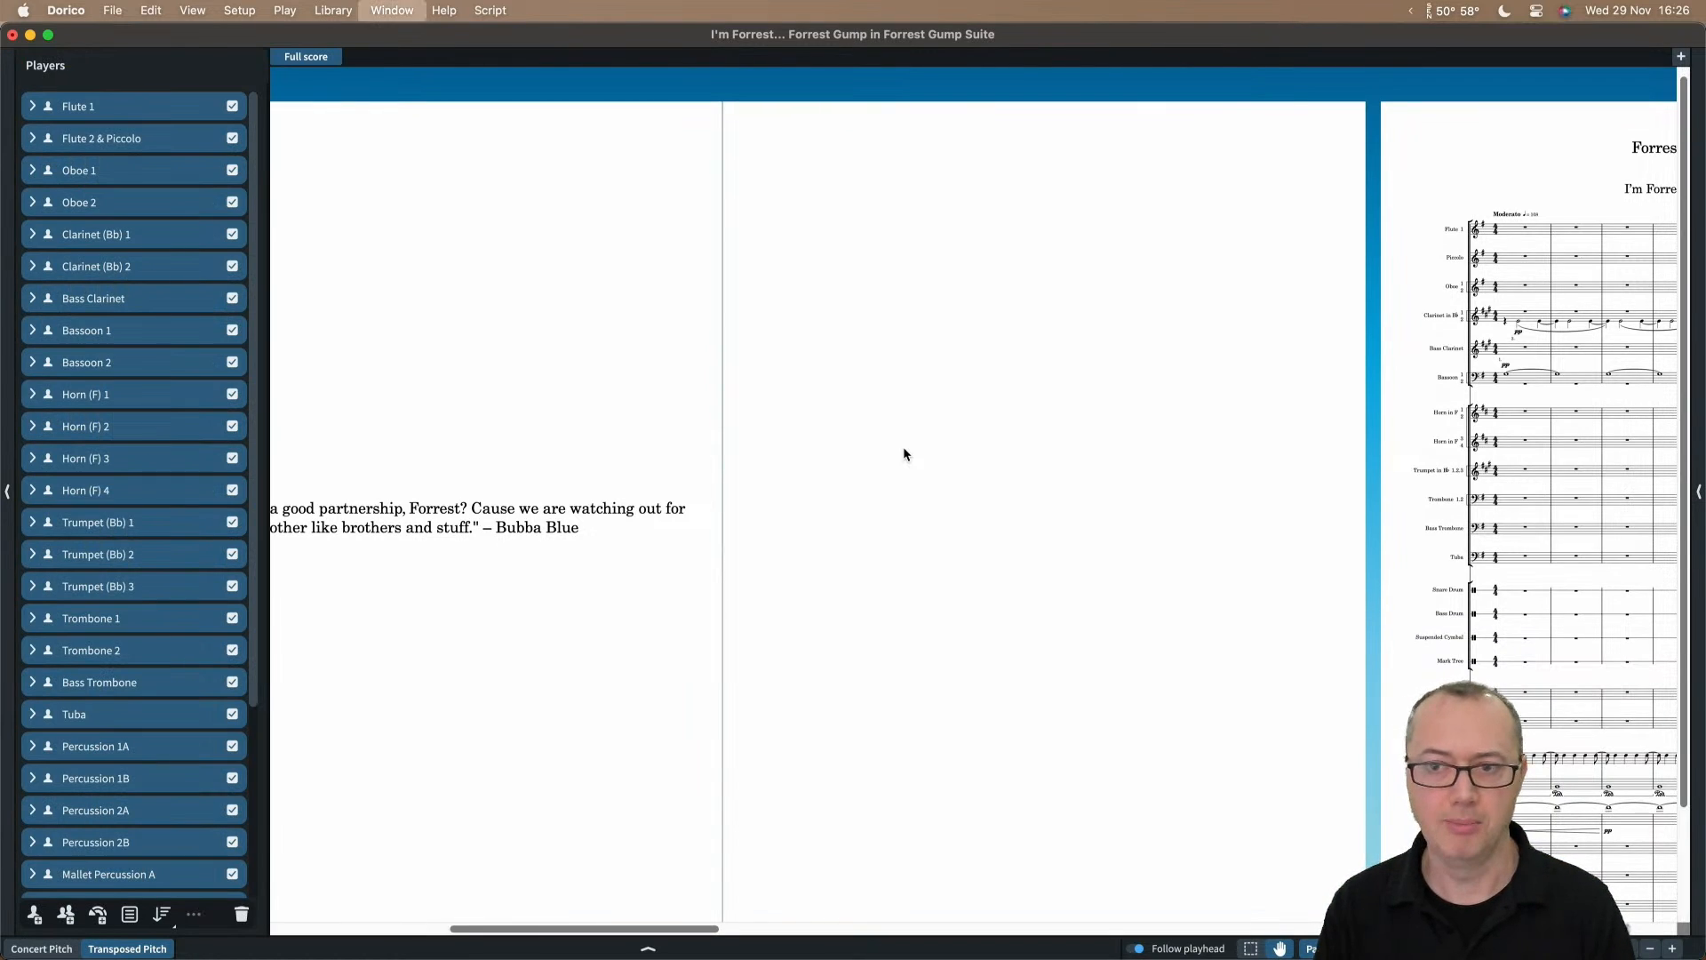
key(super+9)
key(super+7)
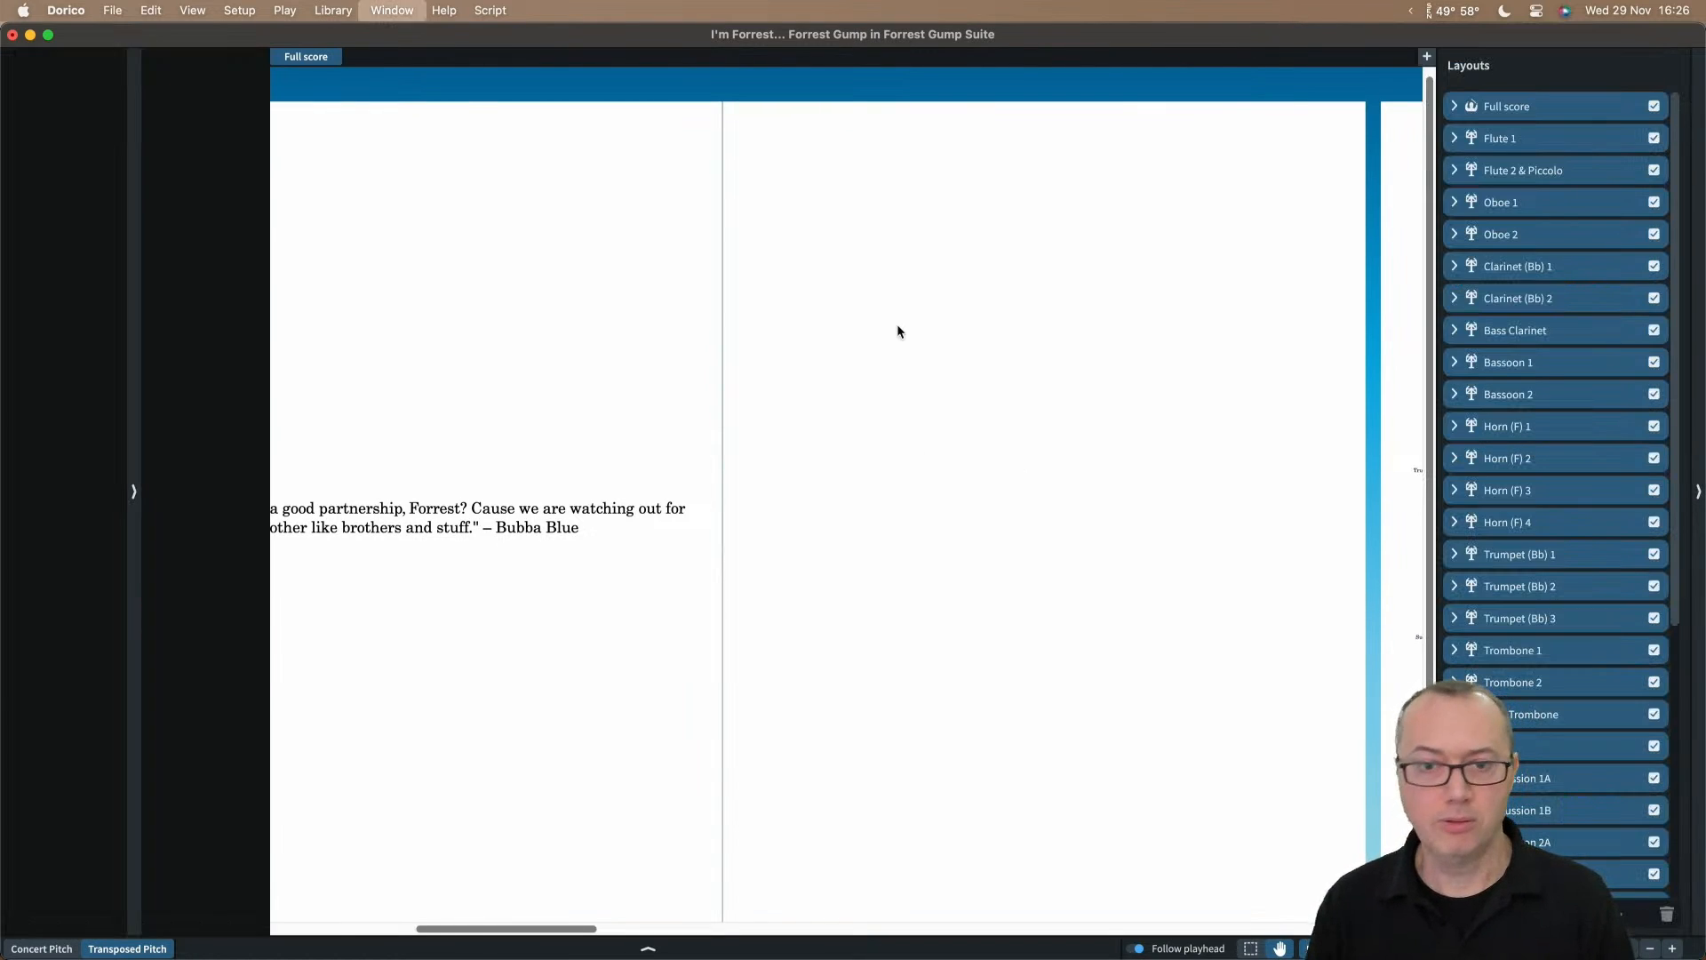
key(super+7)
key(super+6)
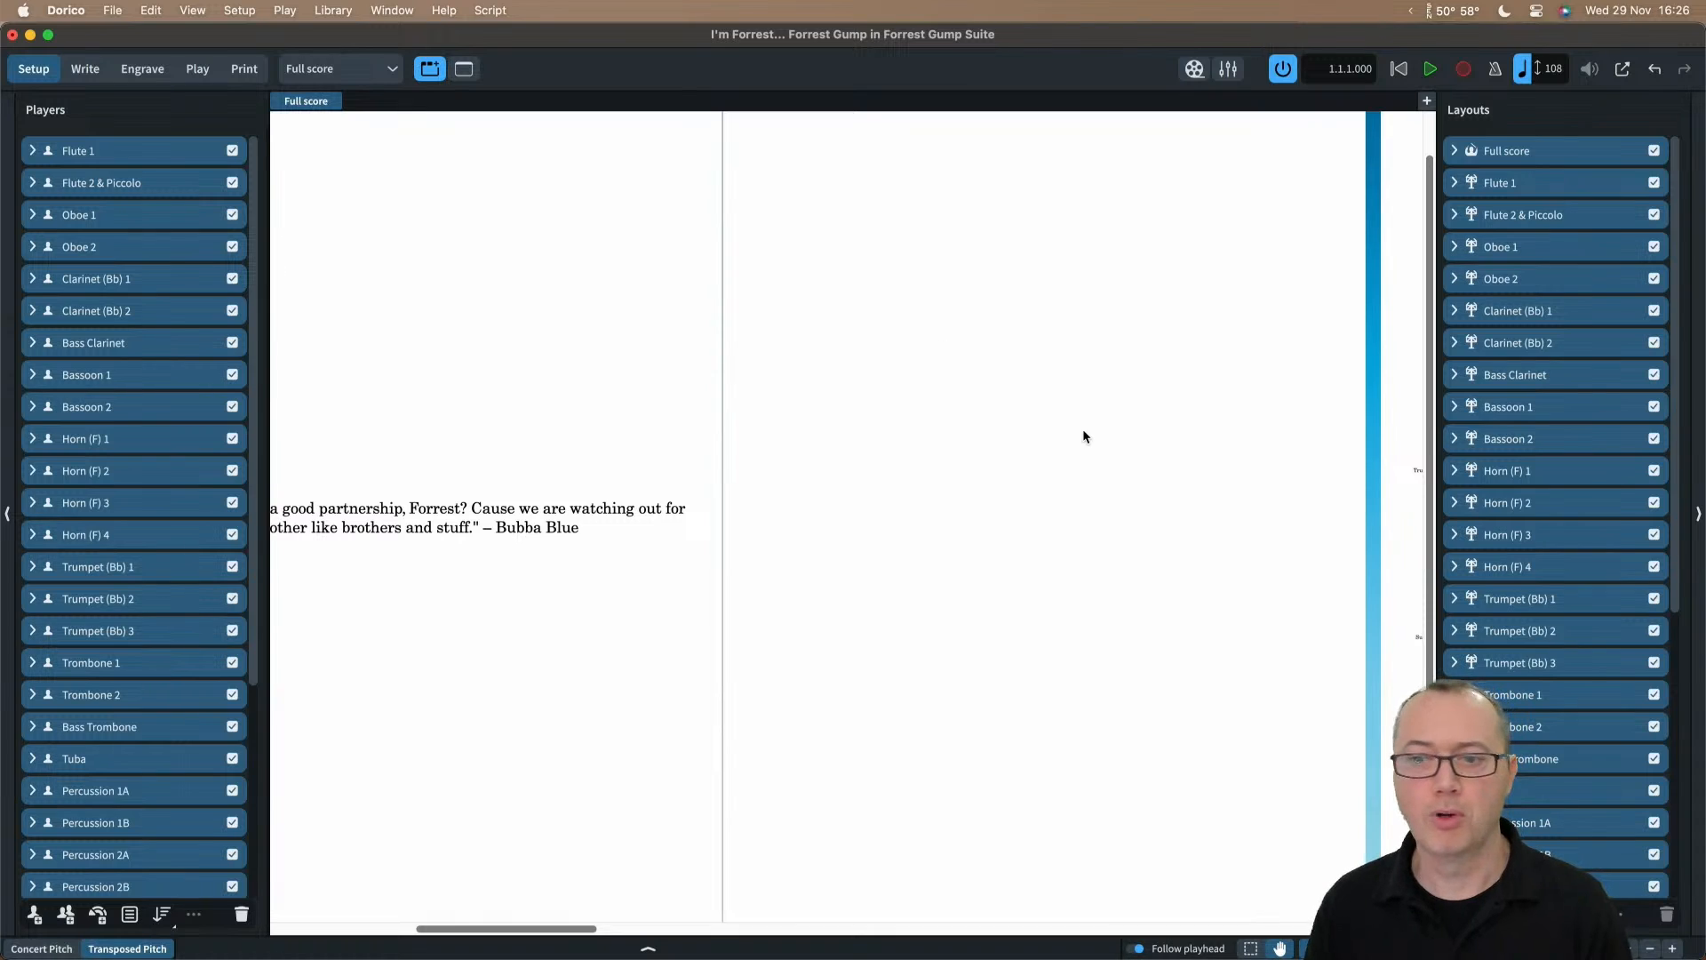
scroll(1021, 544, down, 3)
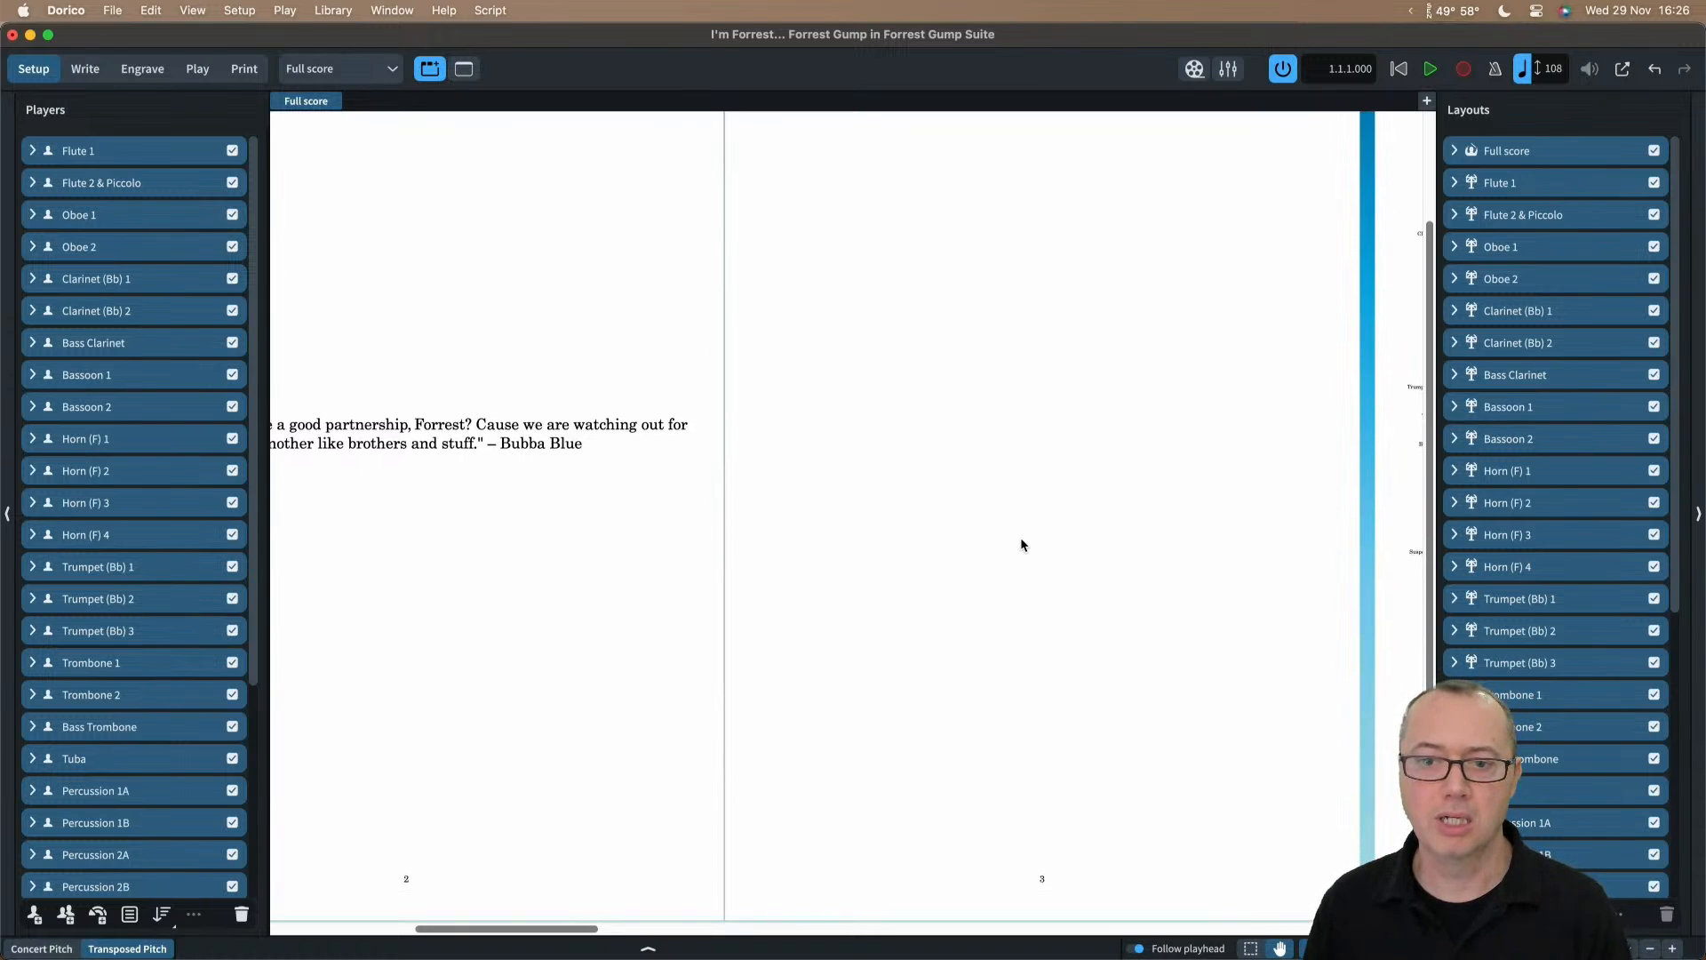
scroll(1021, 544, up, 4)
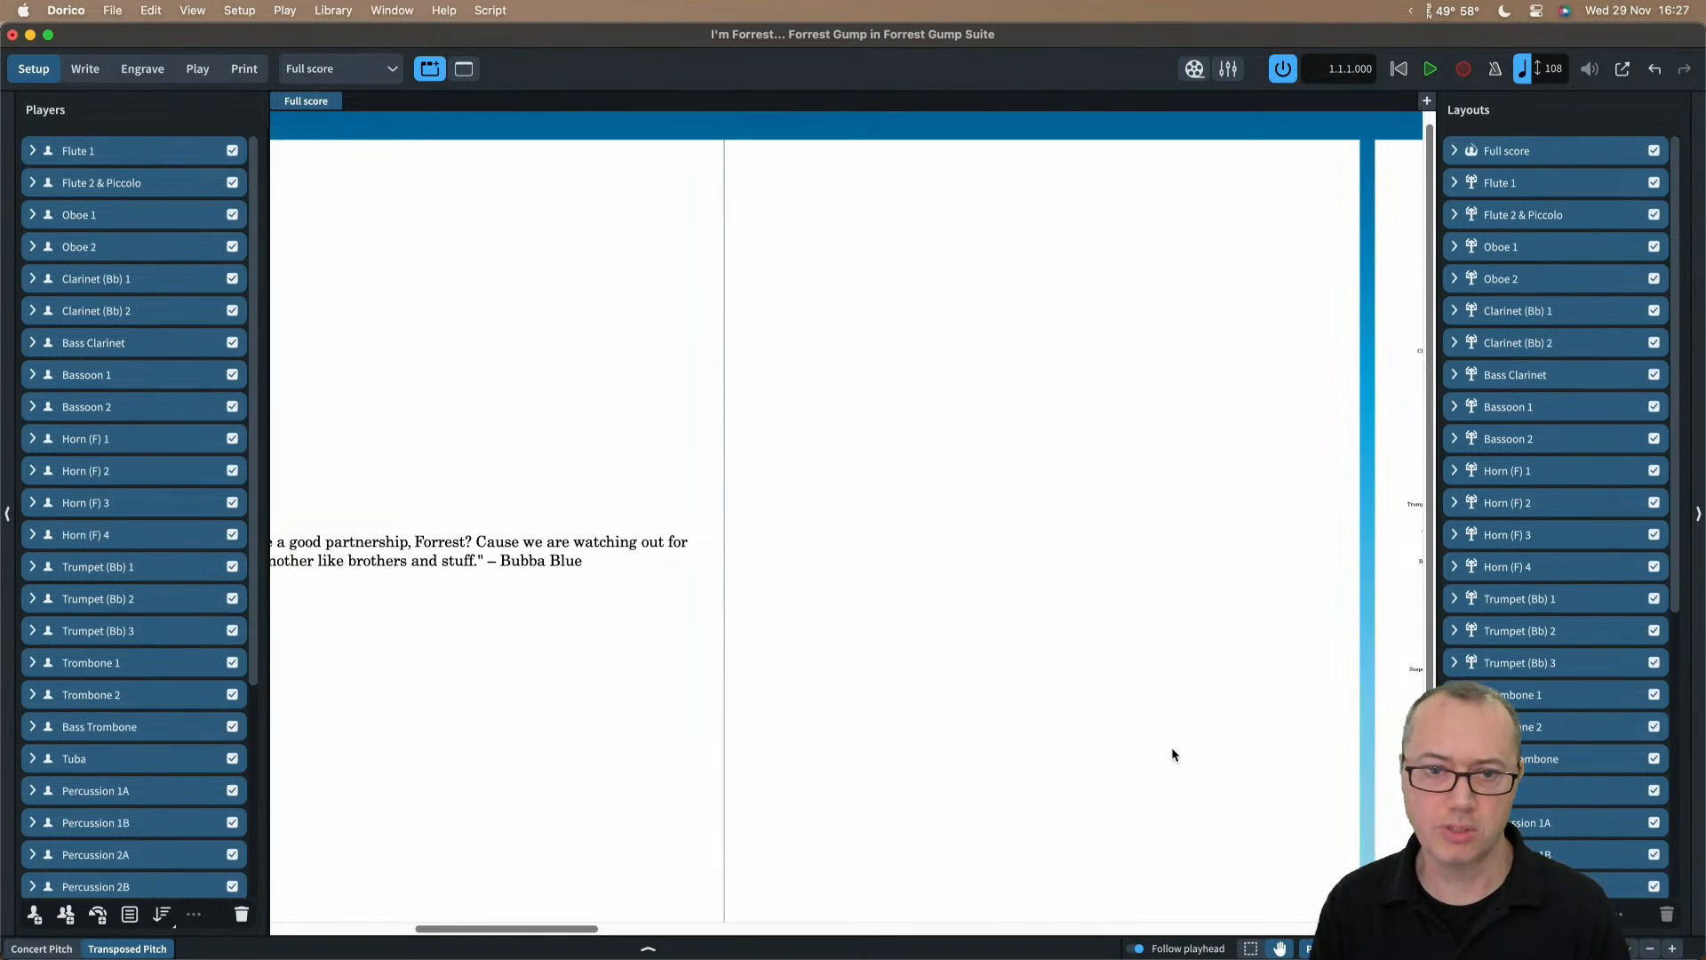
key(super+8)
Step: View the start of the "I'm Forrest... Forrest Gump" flow and the page of Flow 2 in the full score
click(679, 860)
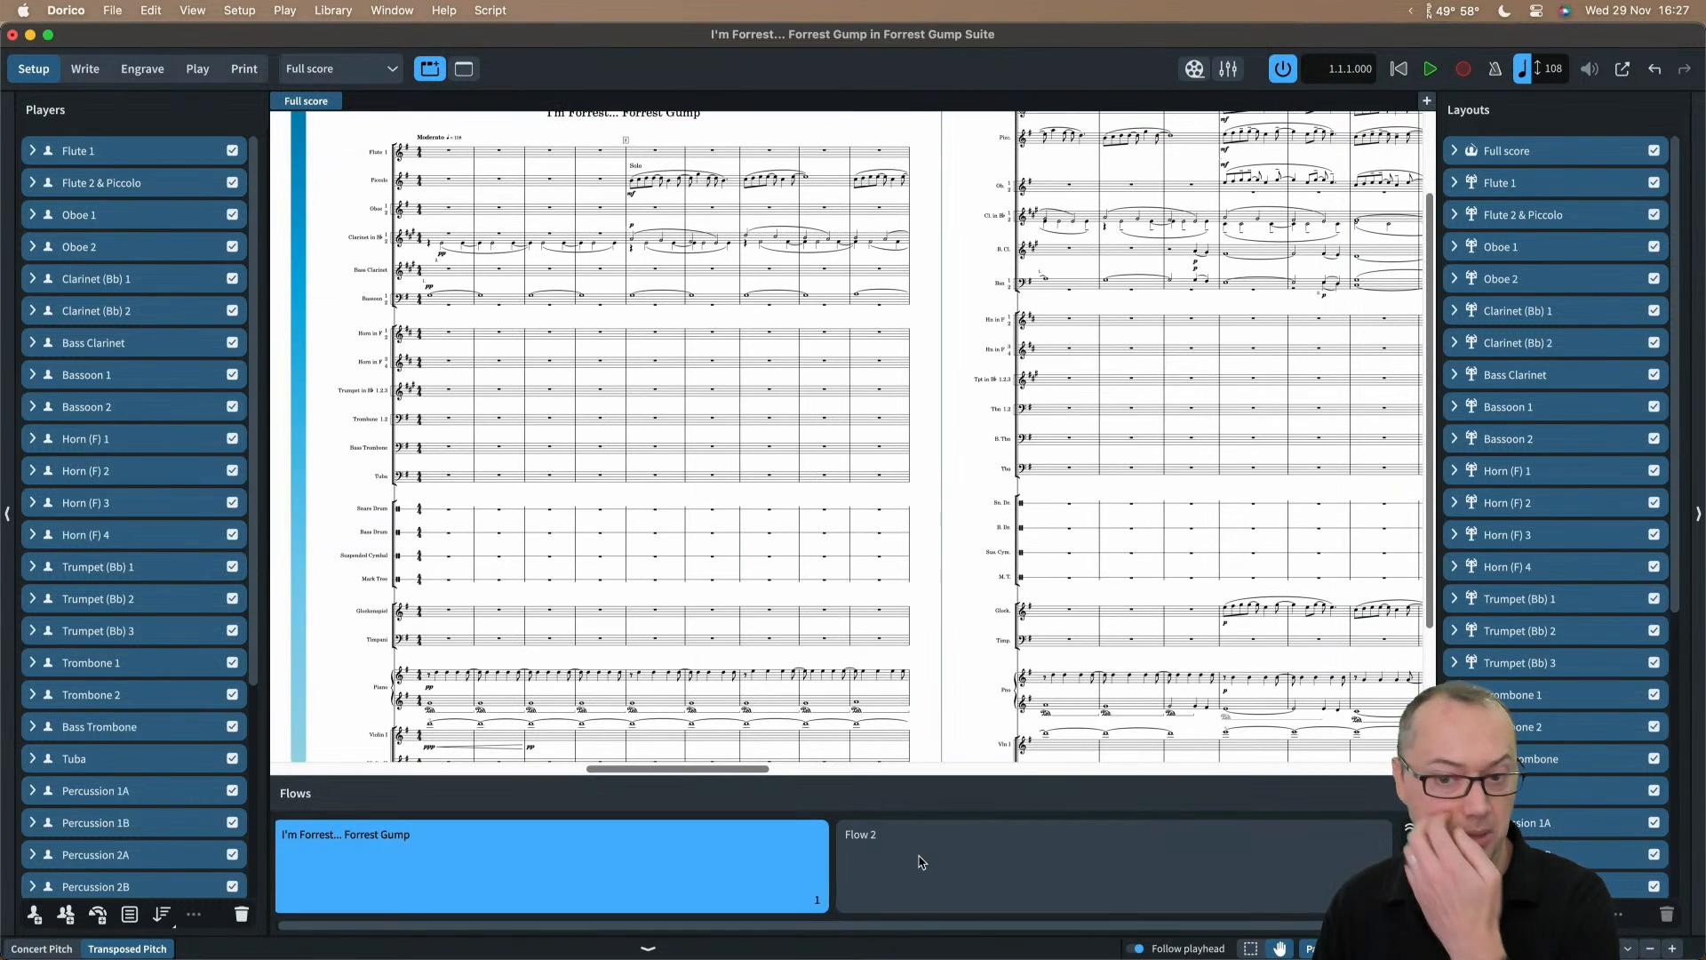
click(921, 860)
scroll(875, 312, up, 3)
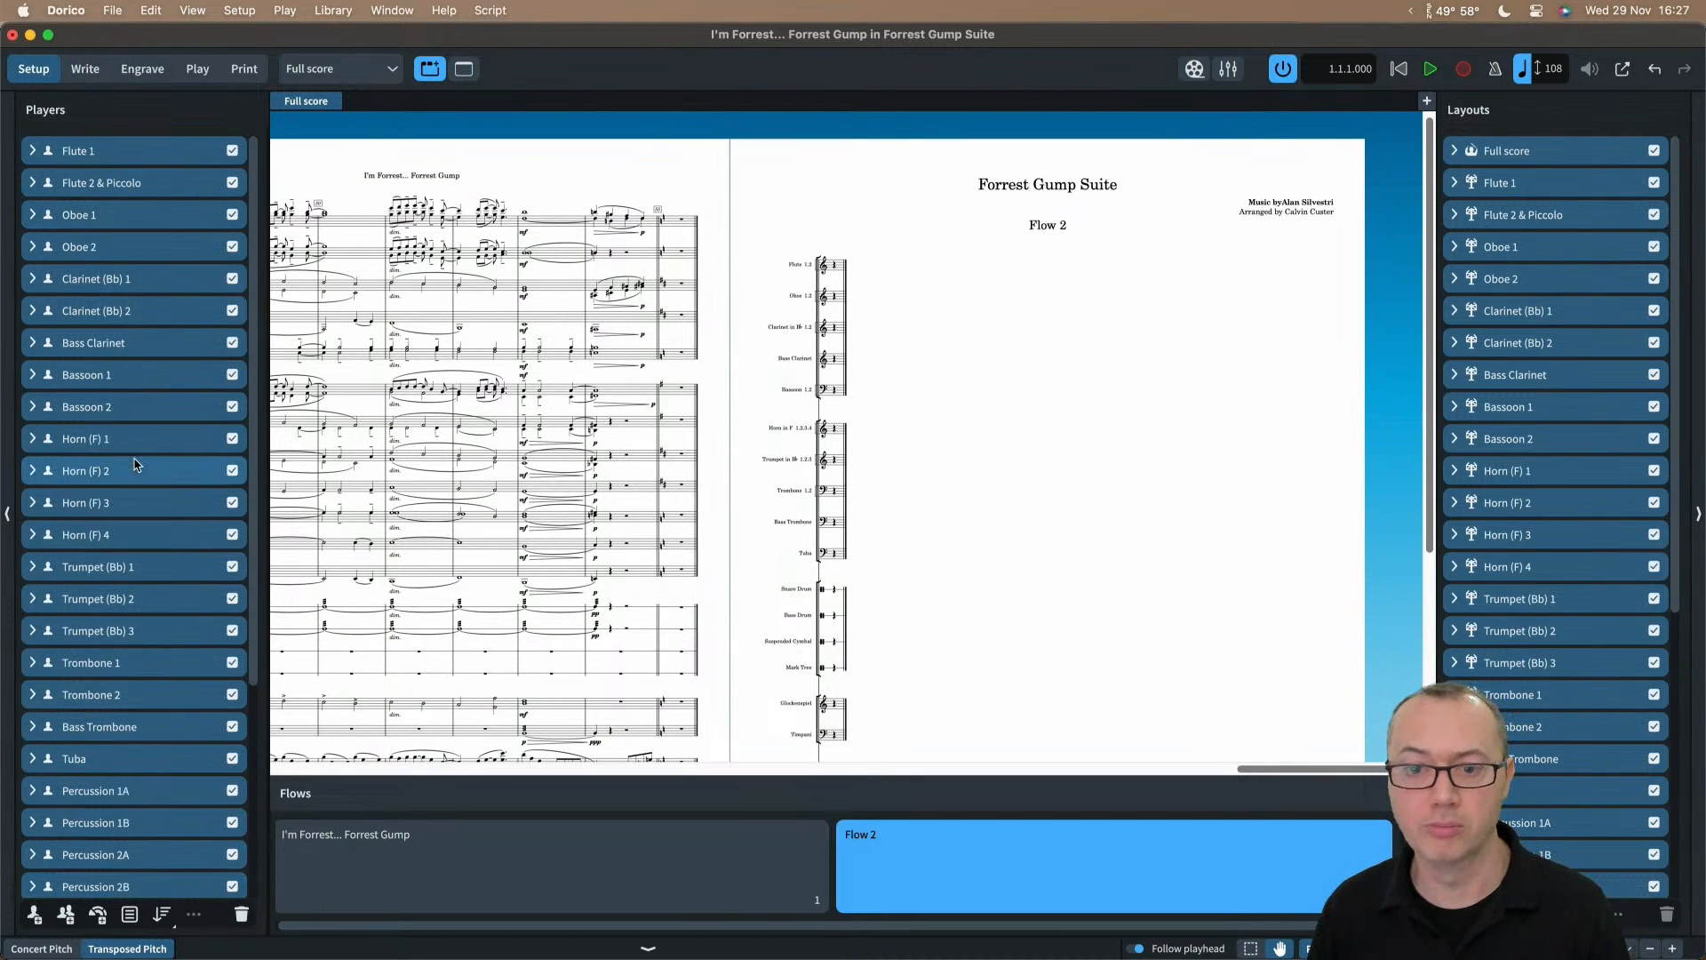
Step: Remove every player except Flute 1 from Flow 2, from Flute 2 & Piccolo through Double Bass
click(174, 187)
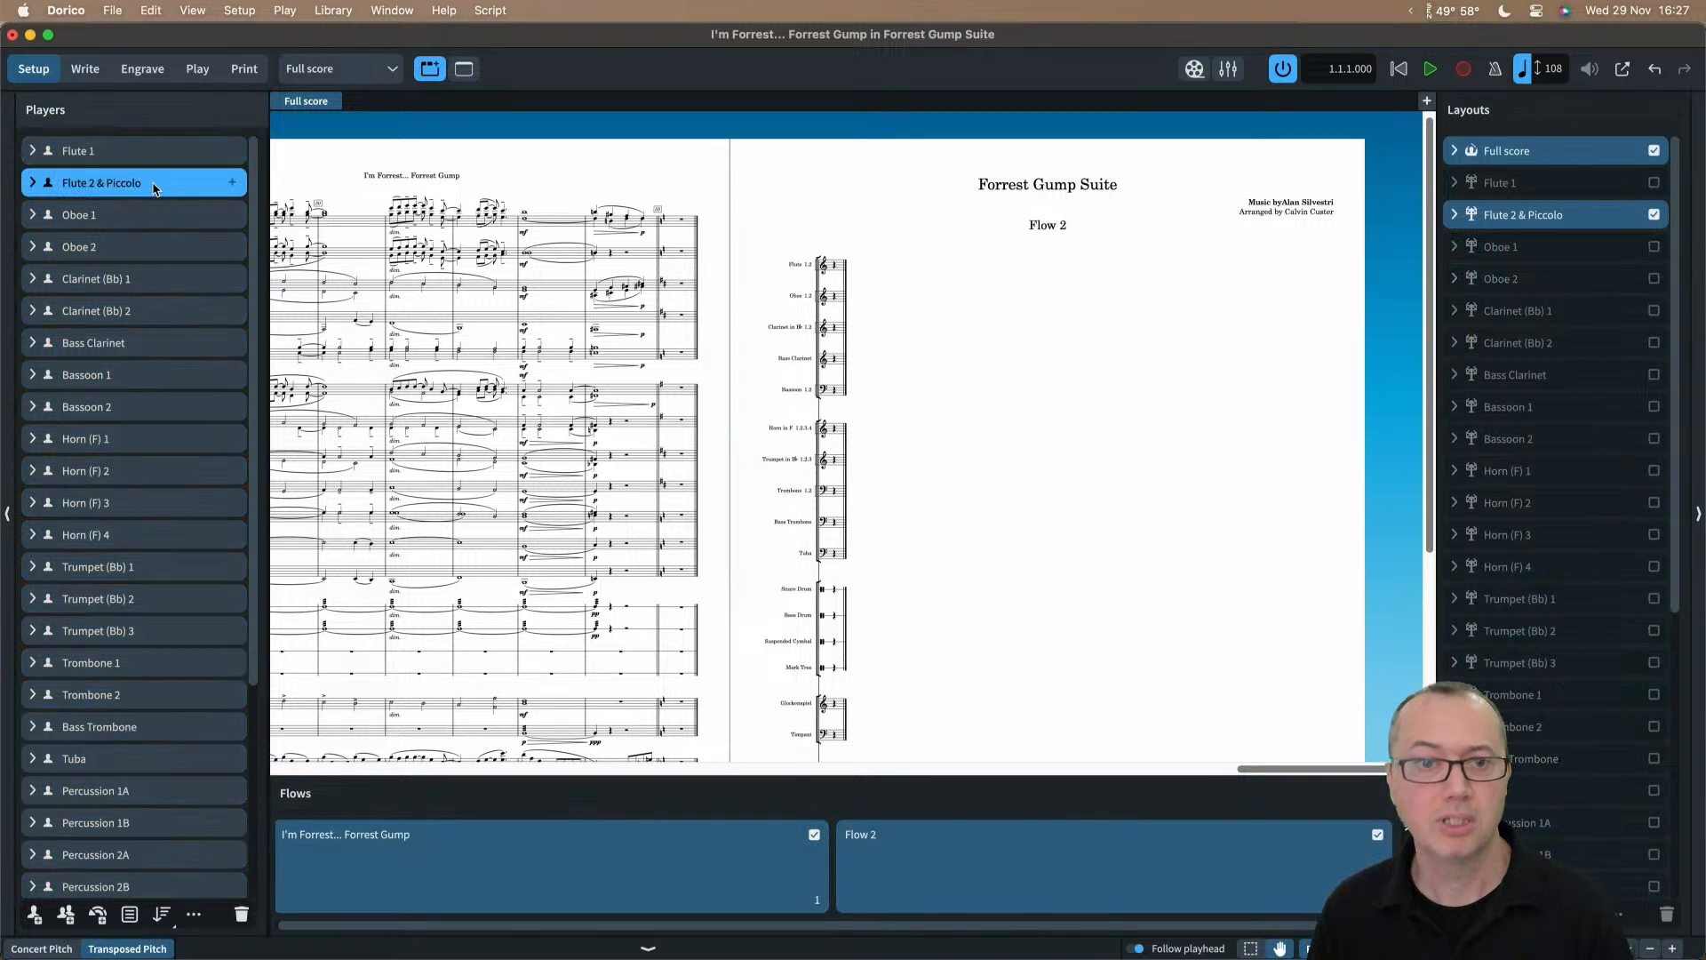
scroll(138, 675, down, 5)
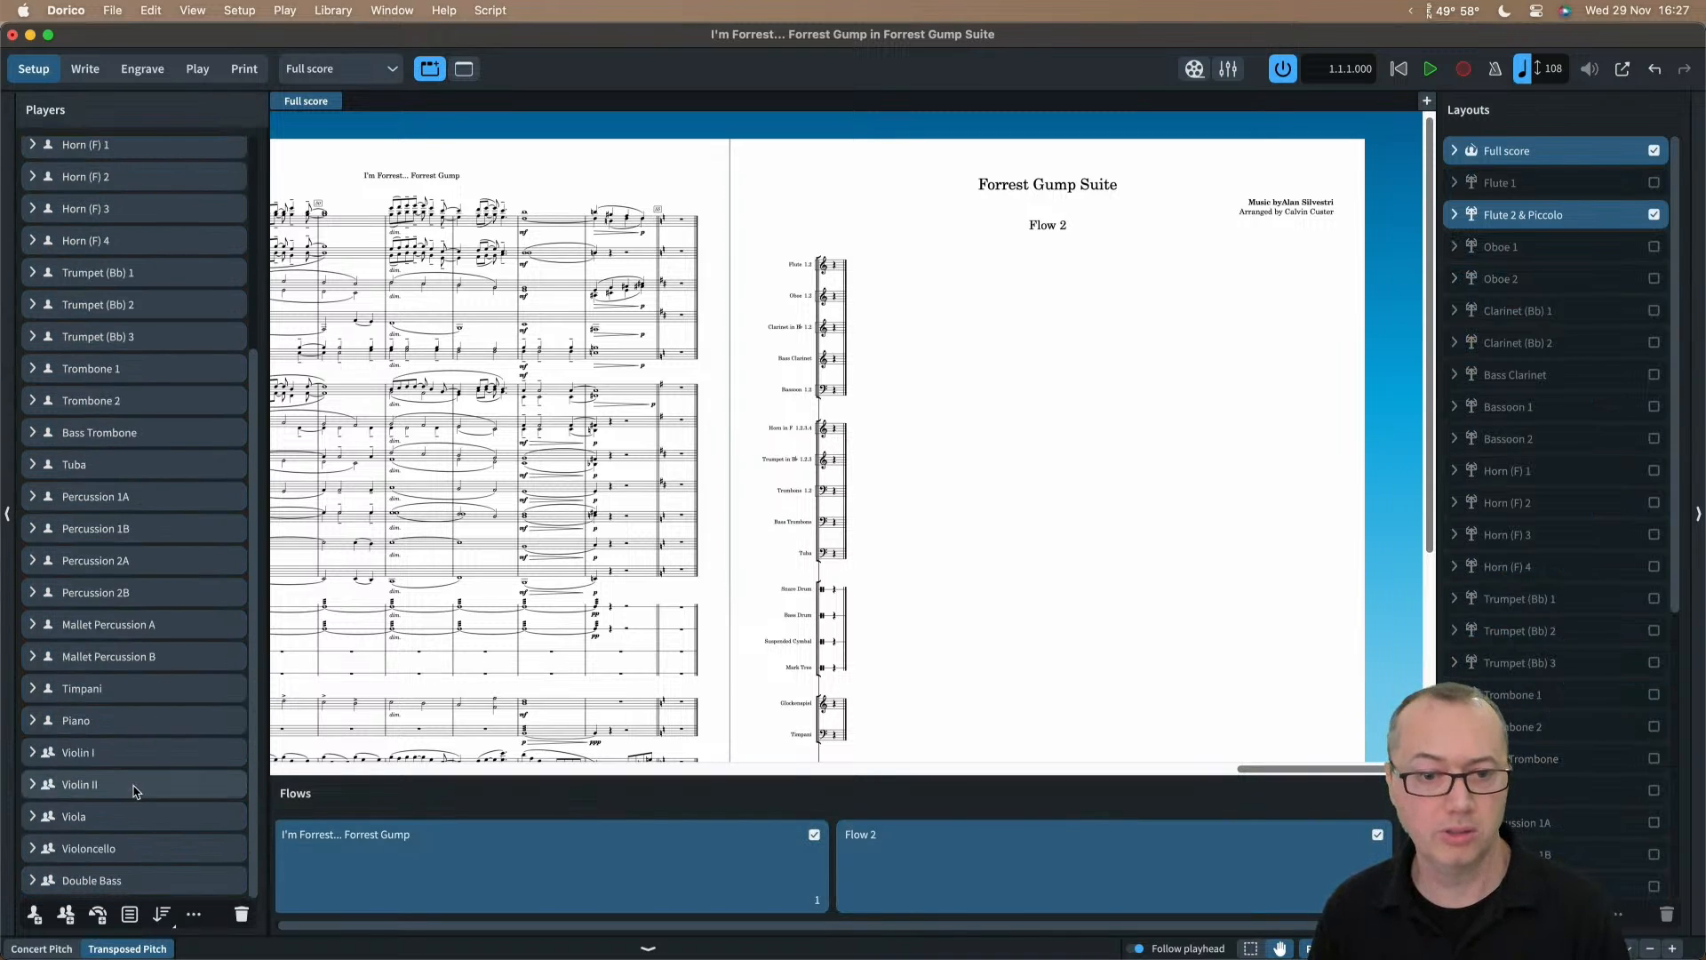
shift+click(136, 883)
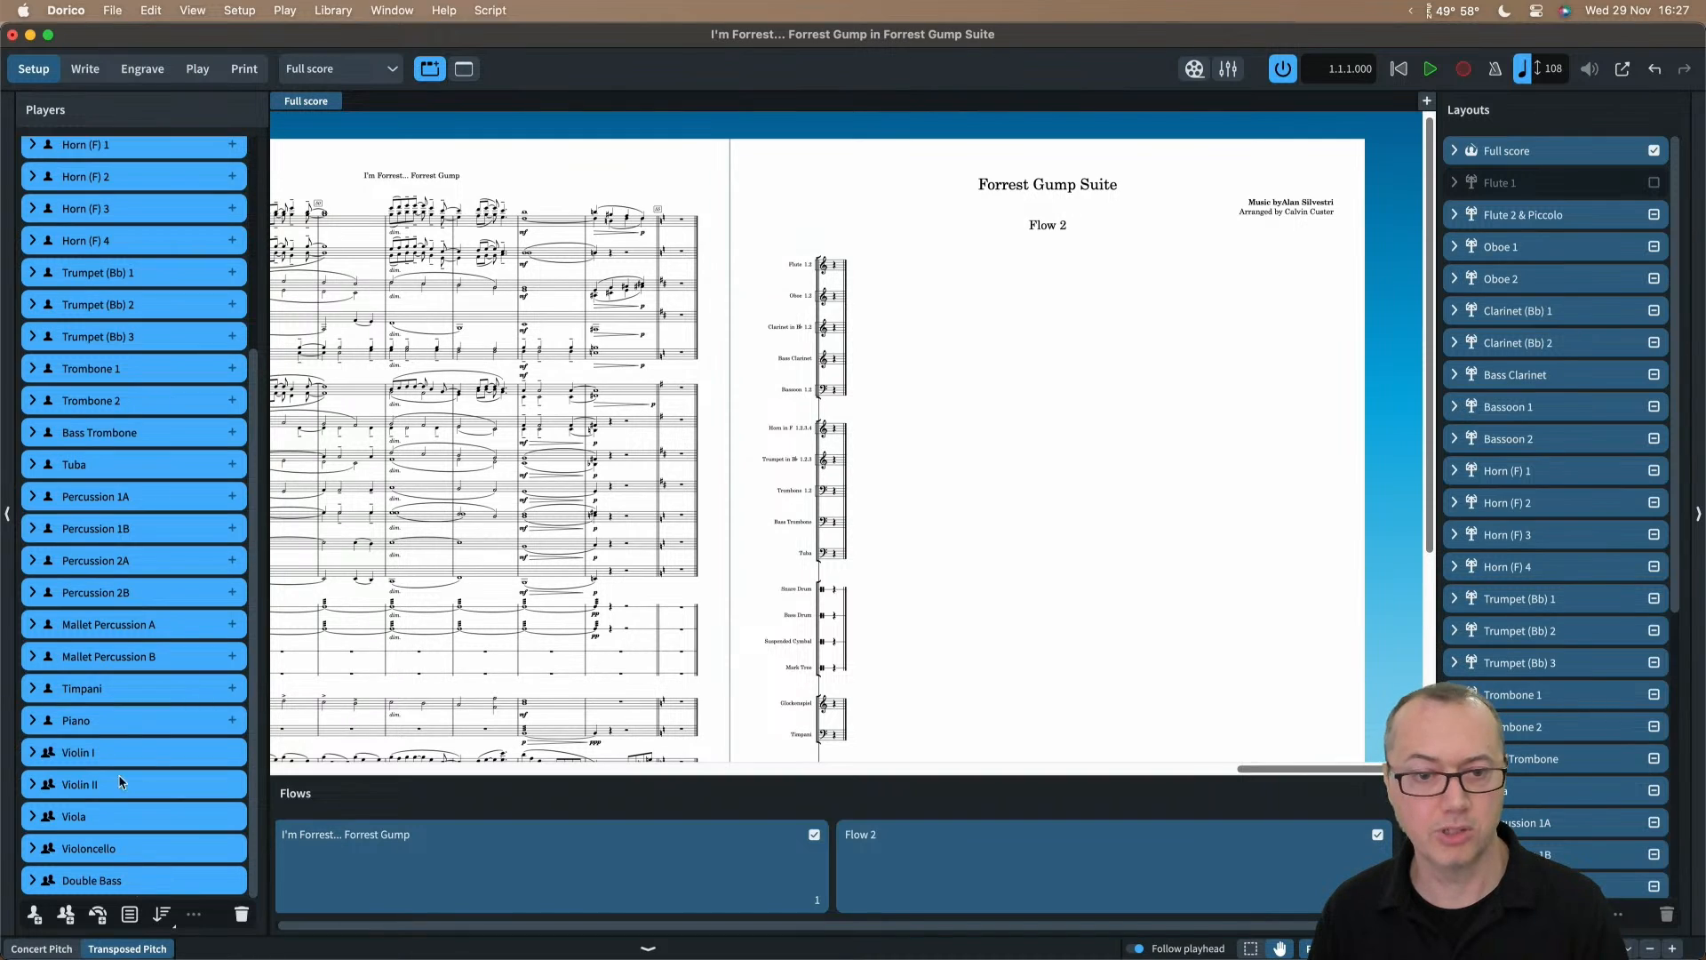
scroll(111, 530, up, 5)
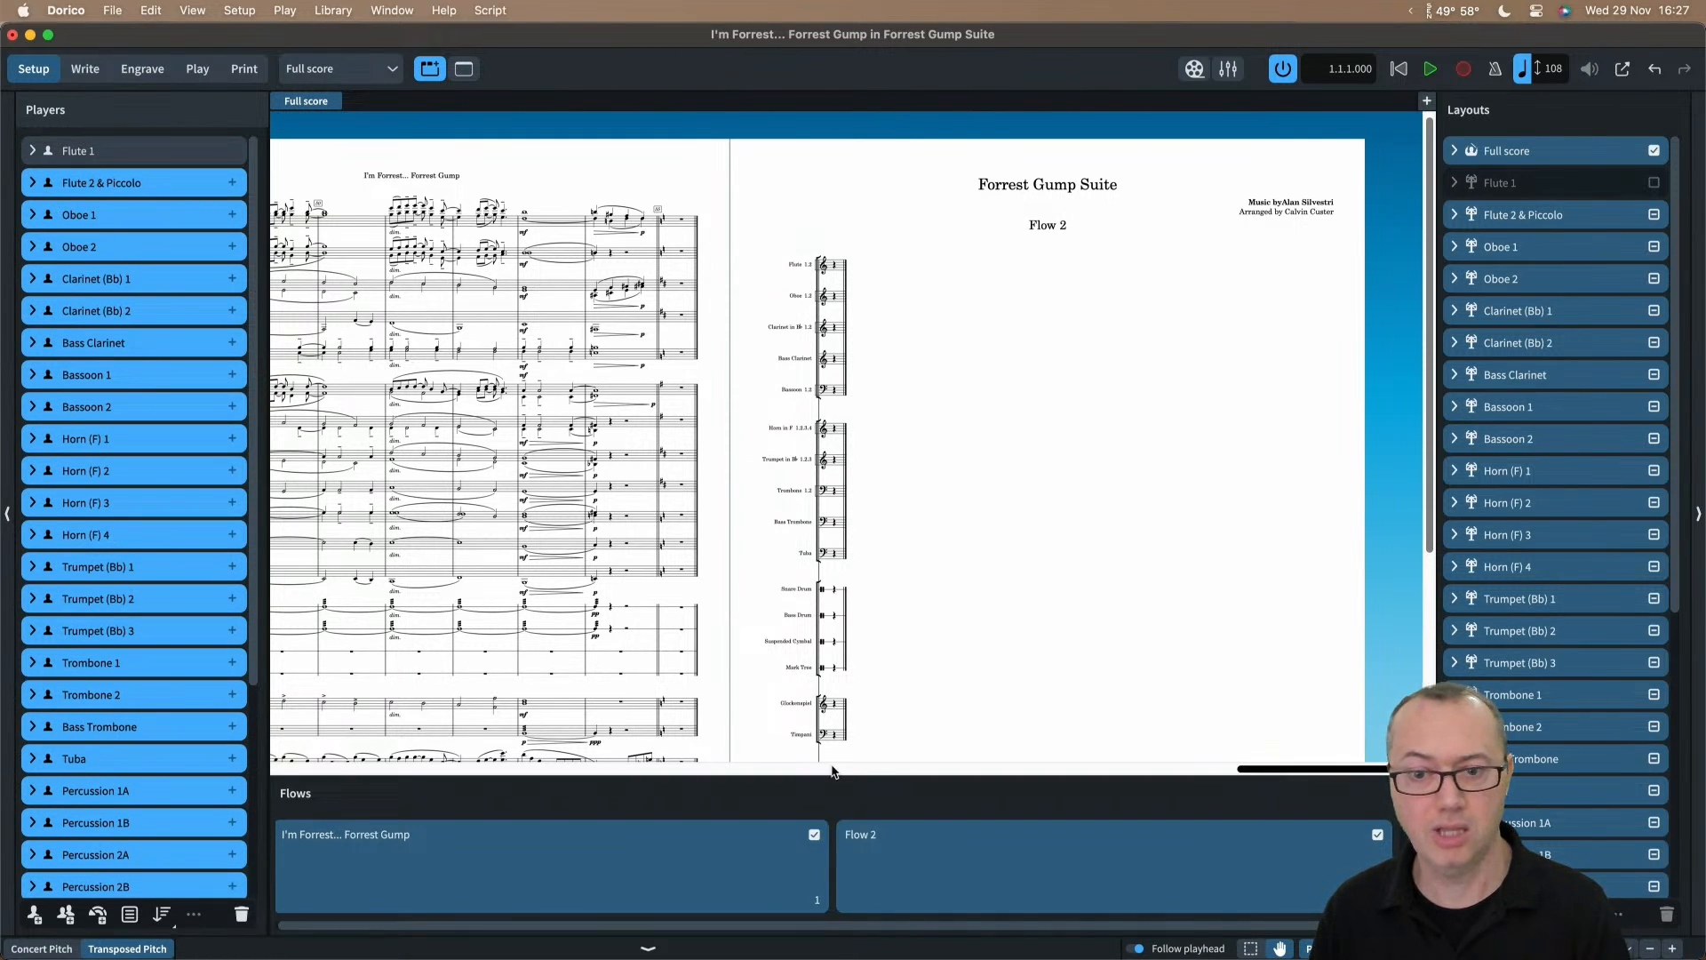
click(1377, 837)
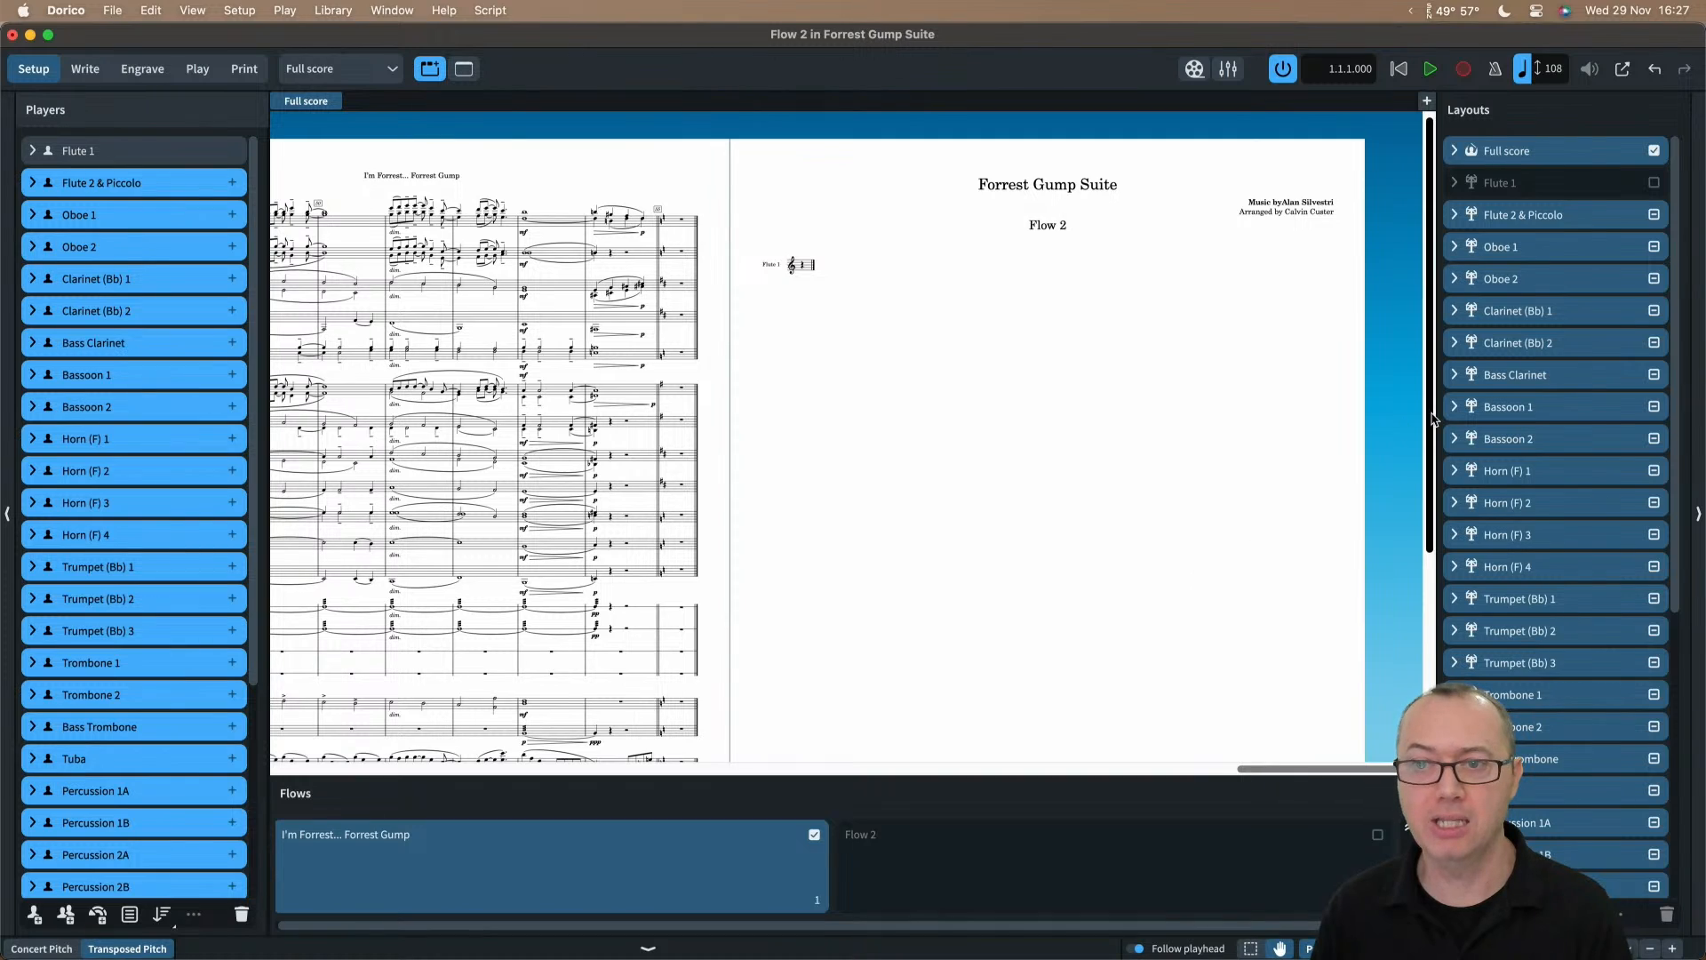
Step: Exclude Flow 2 from all layouts below the full score, starting with Flute 1
click(1563, 219)
click(1538, 187)
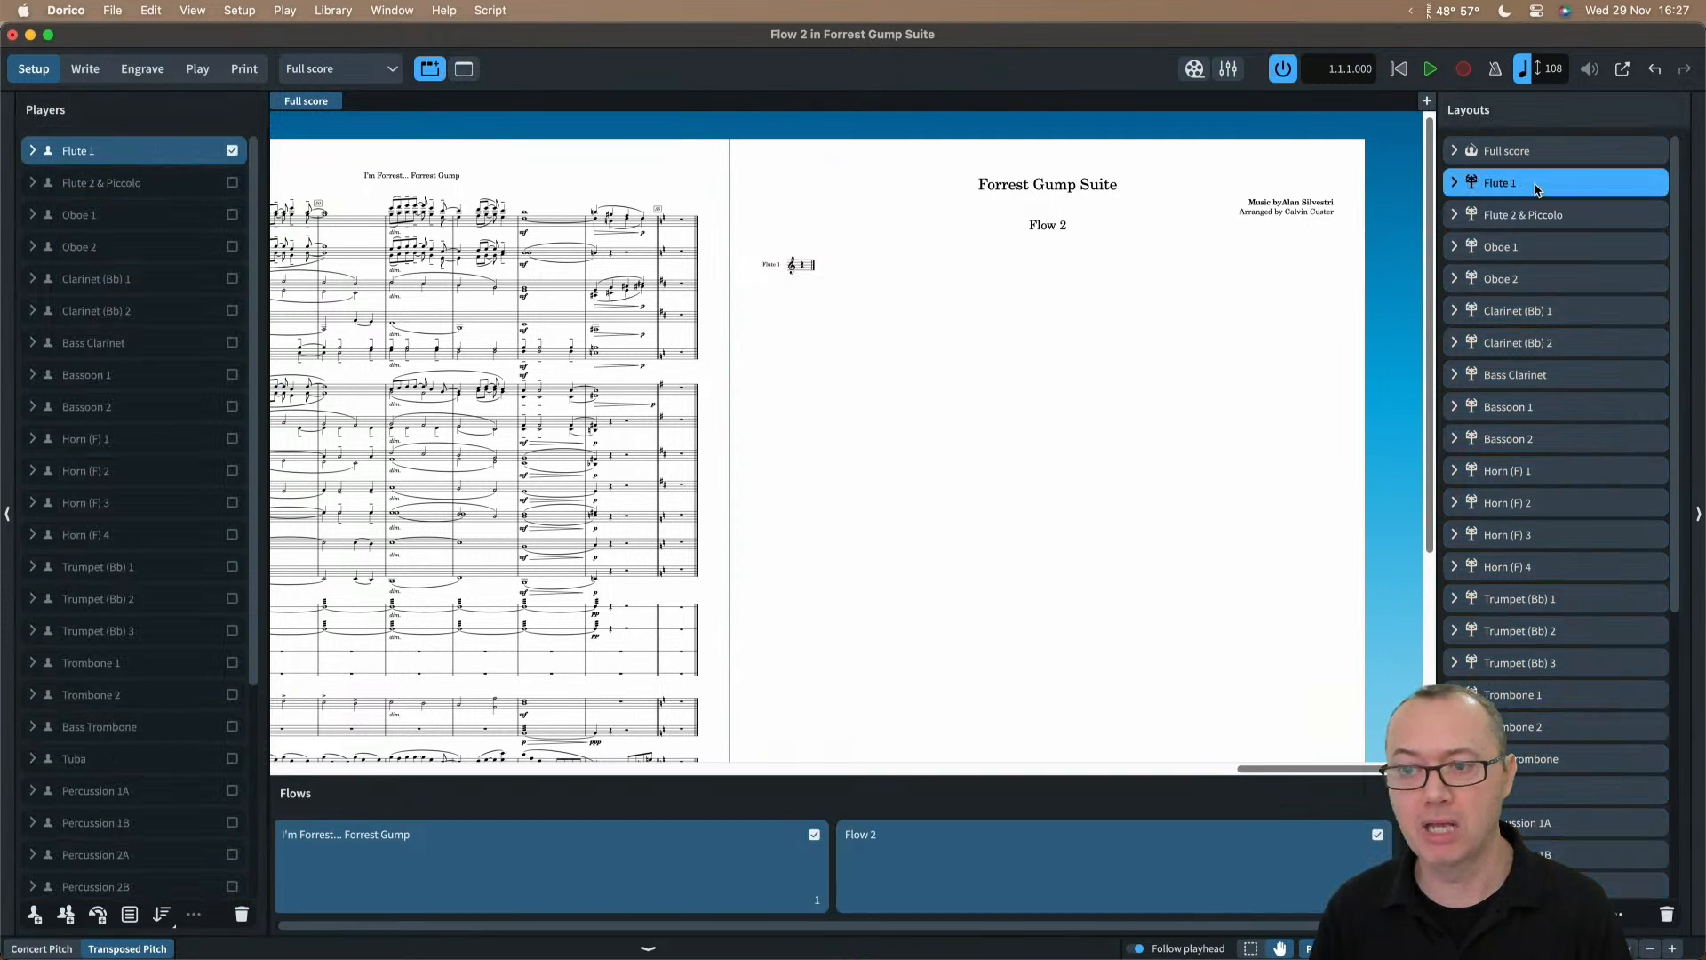
scroll(1542, 470, down, 5)
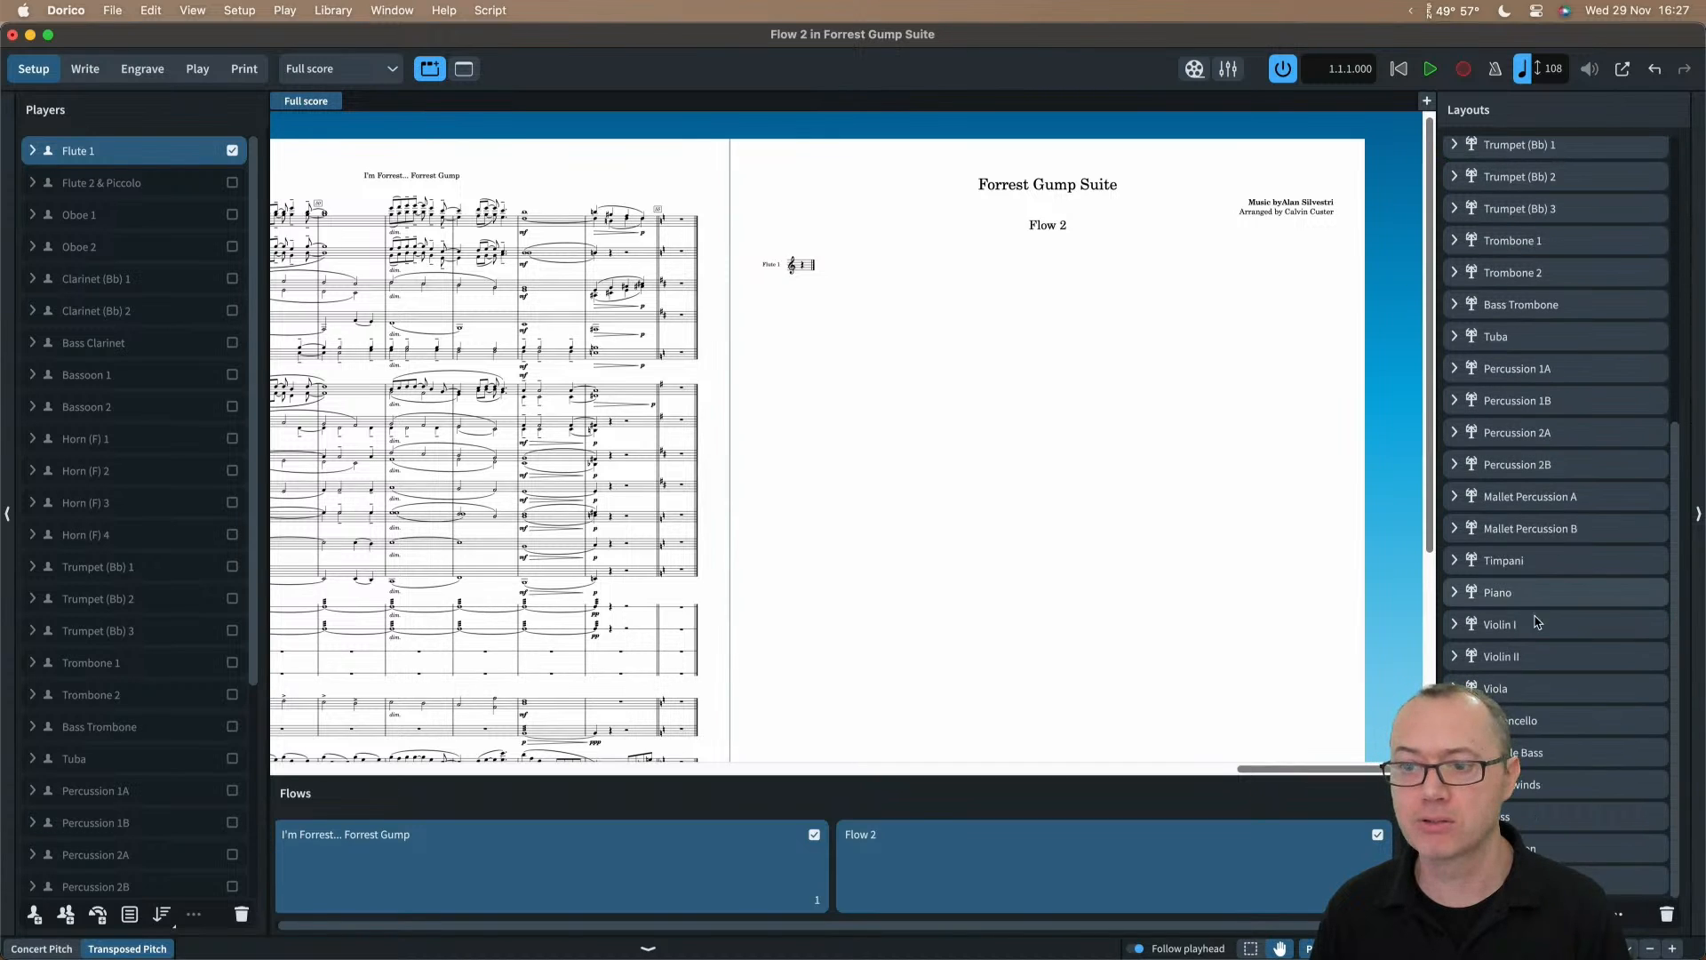
shift+click(1545, 880)
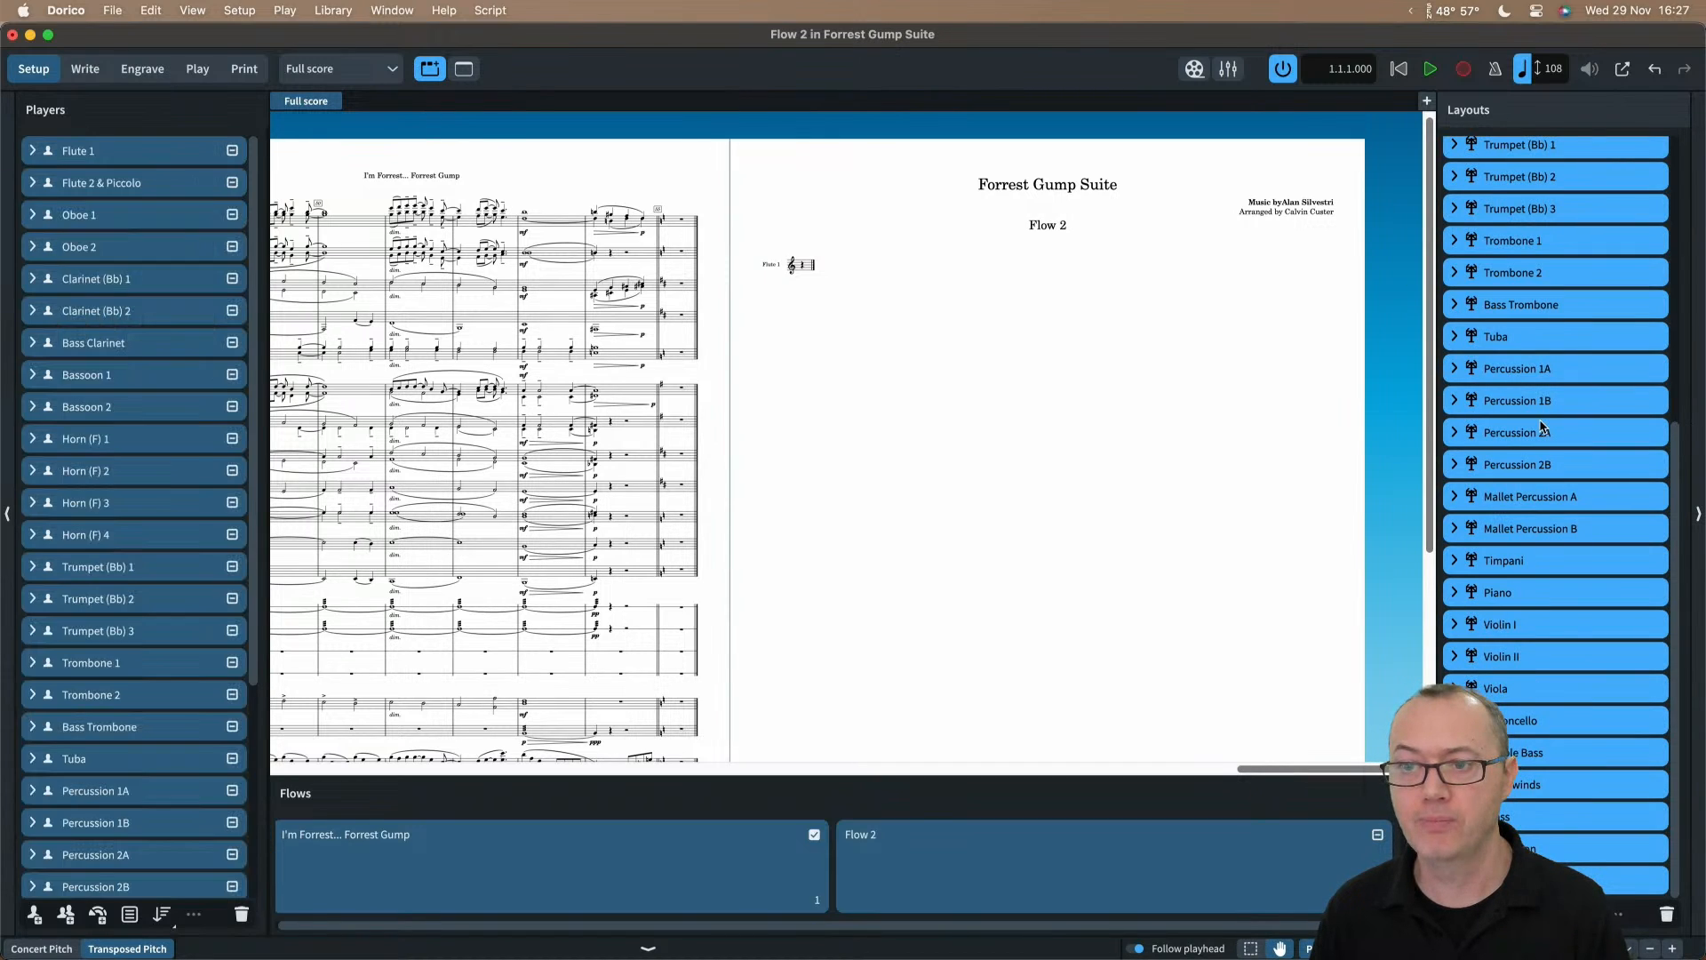
scroll(1542, 424, up, 5)
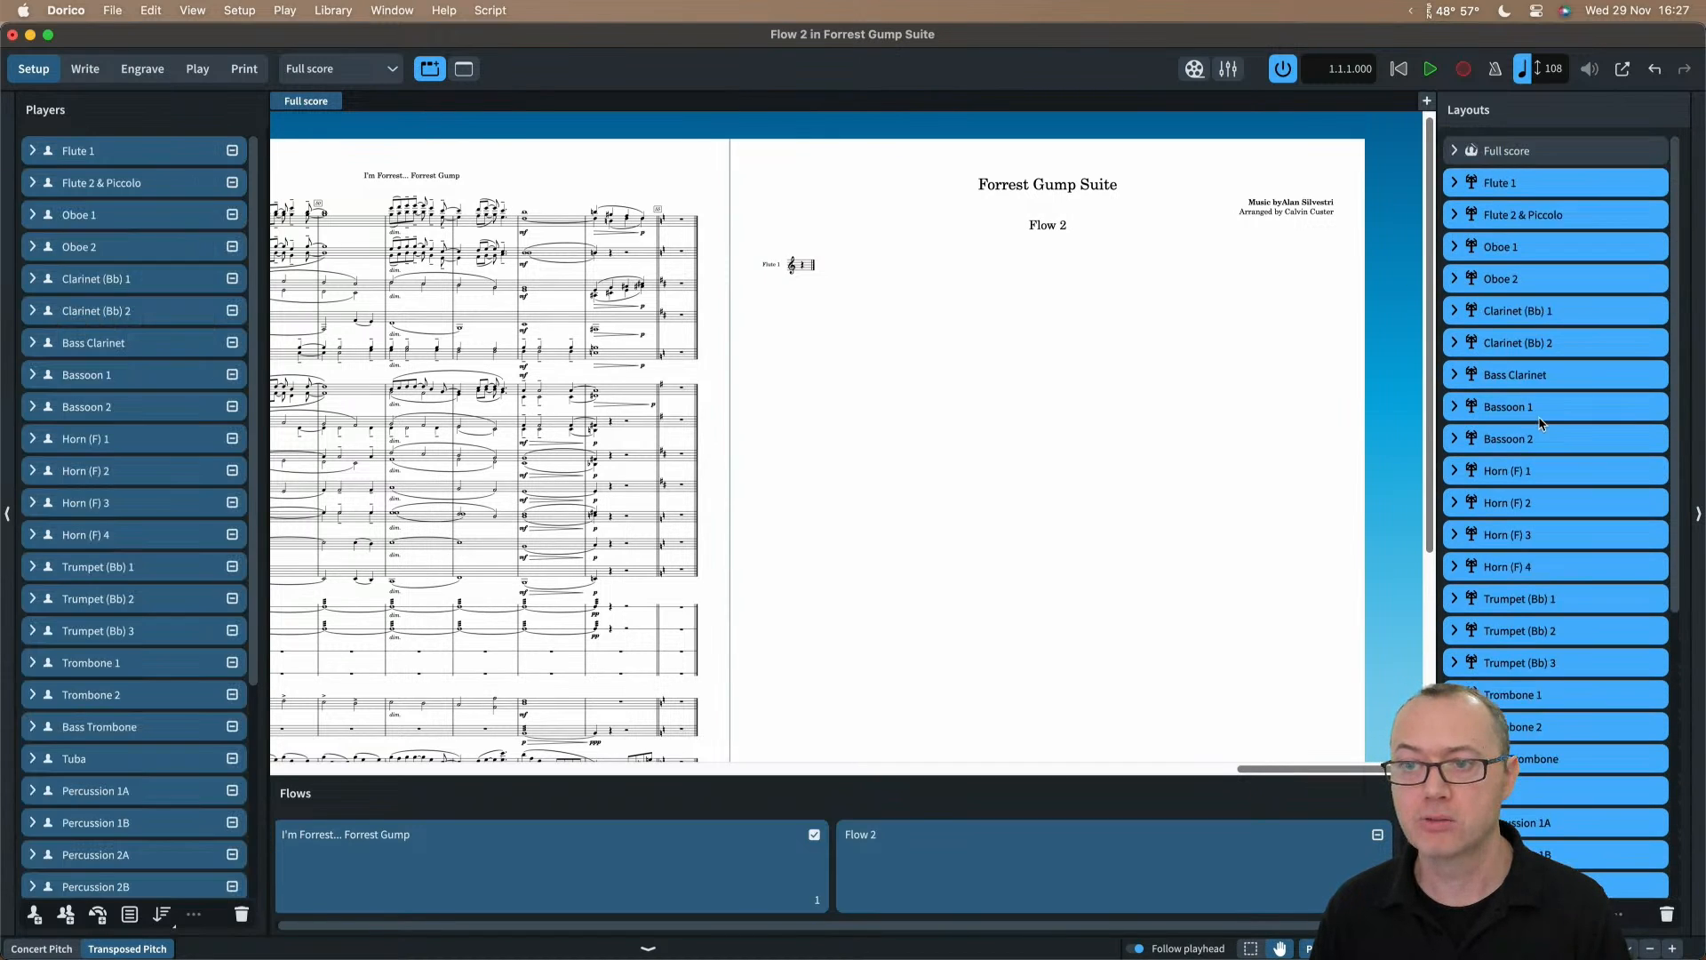
click(1379, 838)
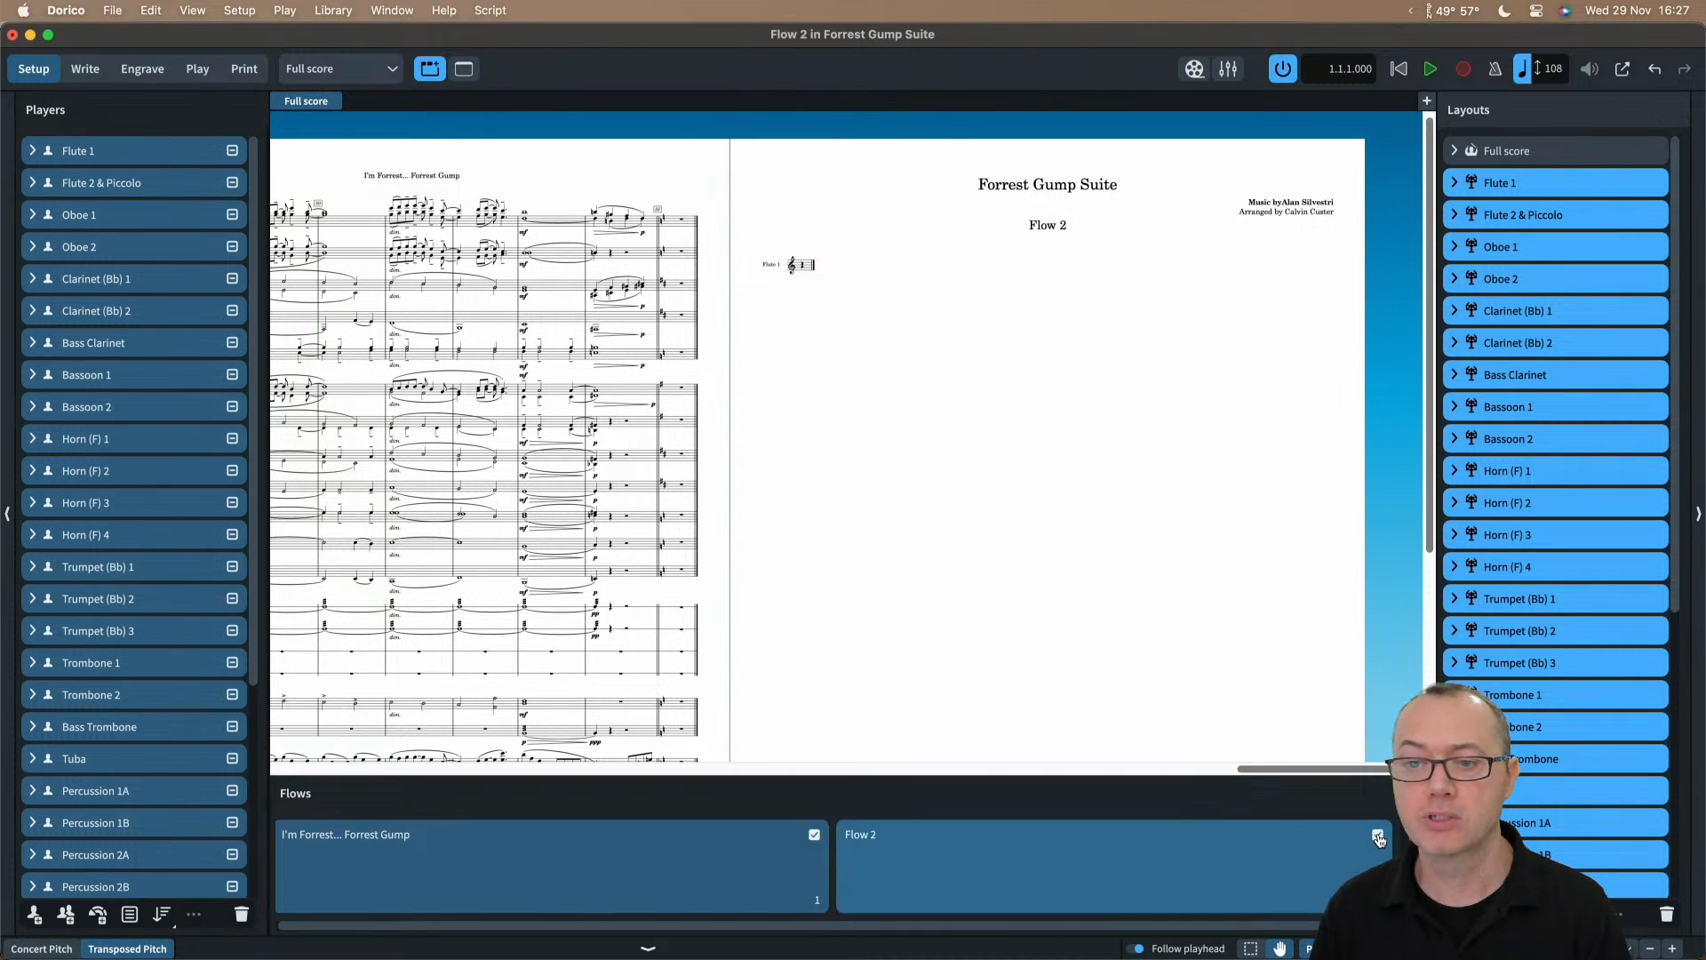
click(1378, 837)
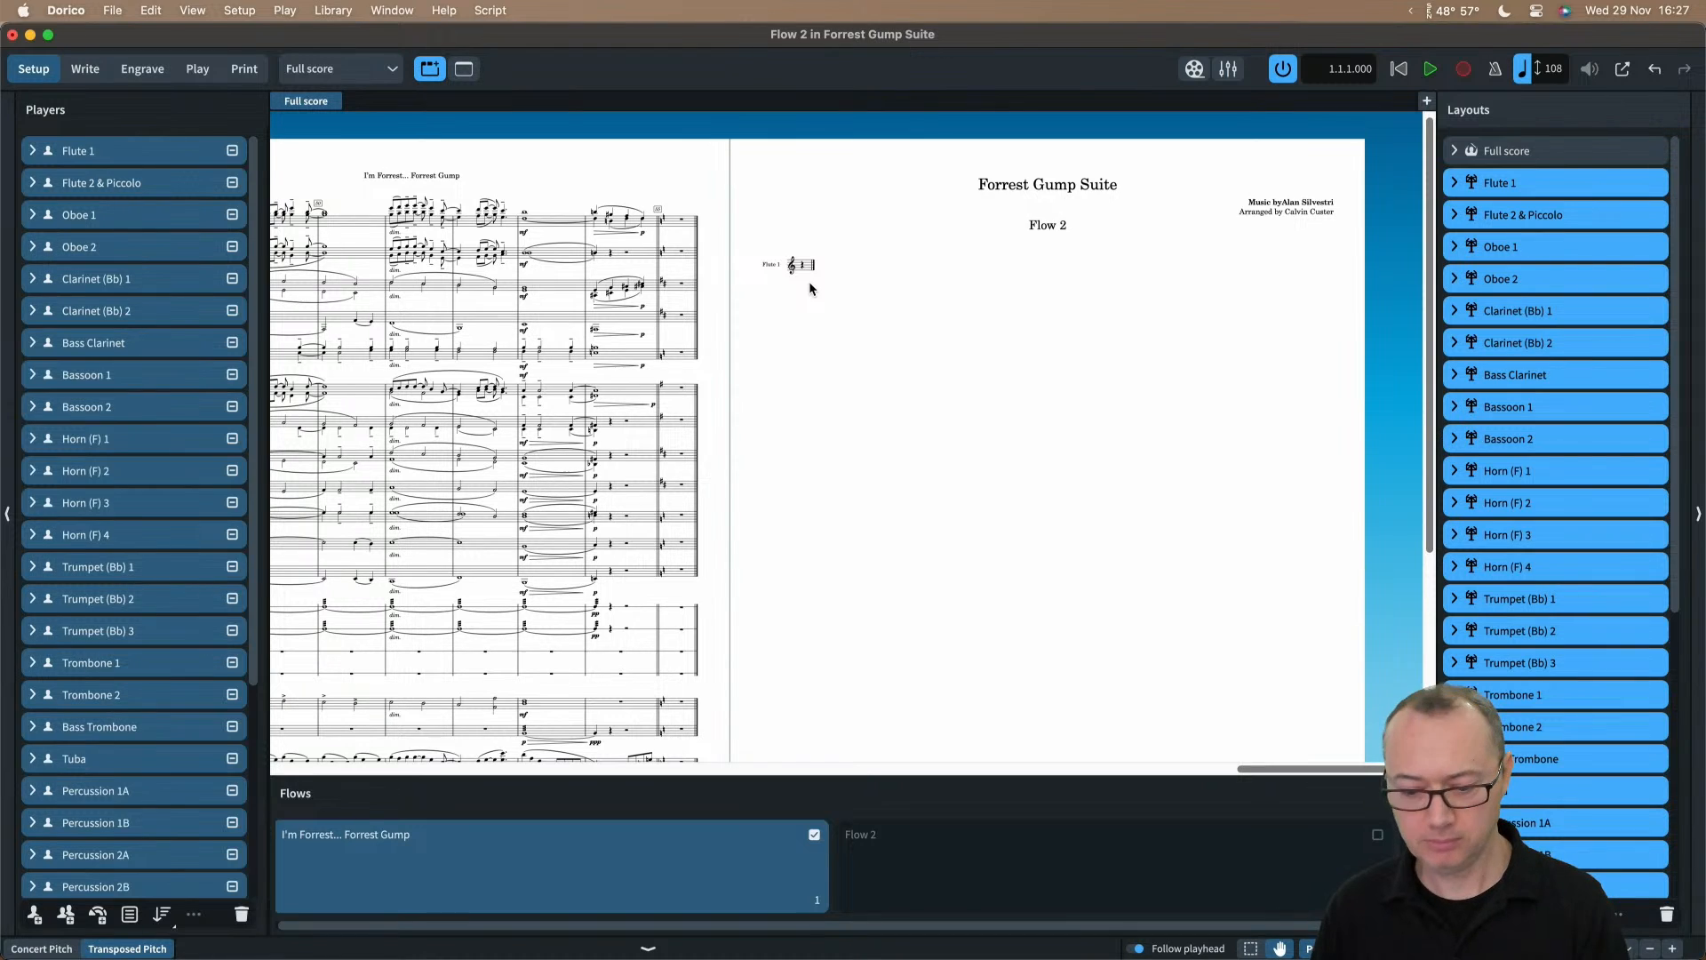
Step: Examine Flow 2's single-staff page beside the end of the first flow in Write mode
key(super+2)
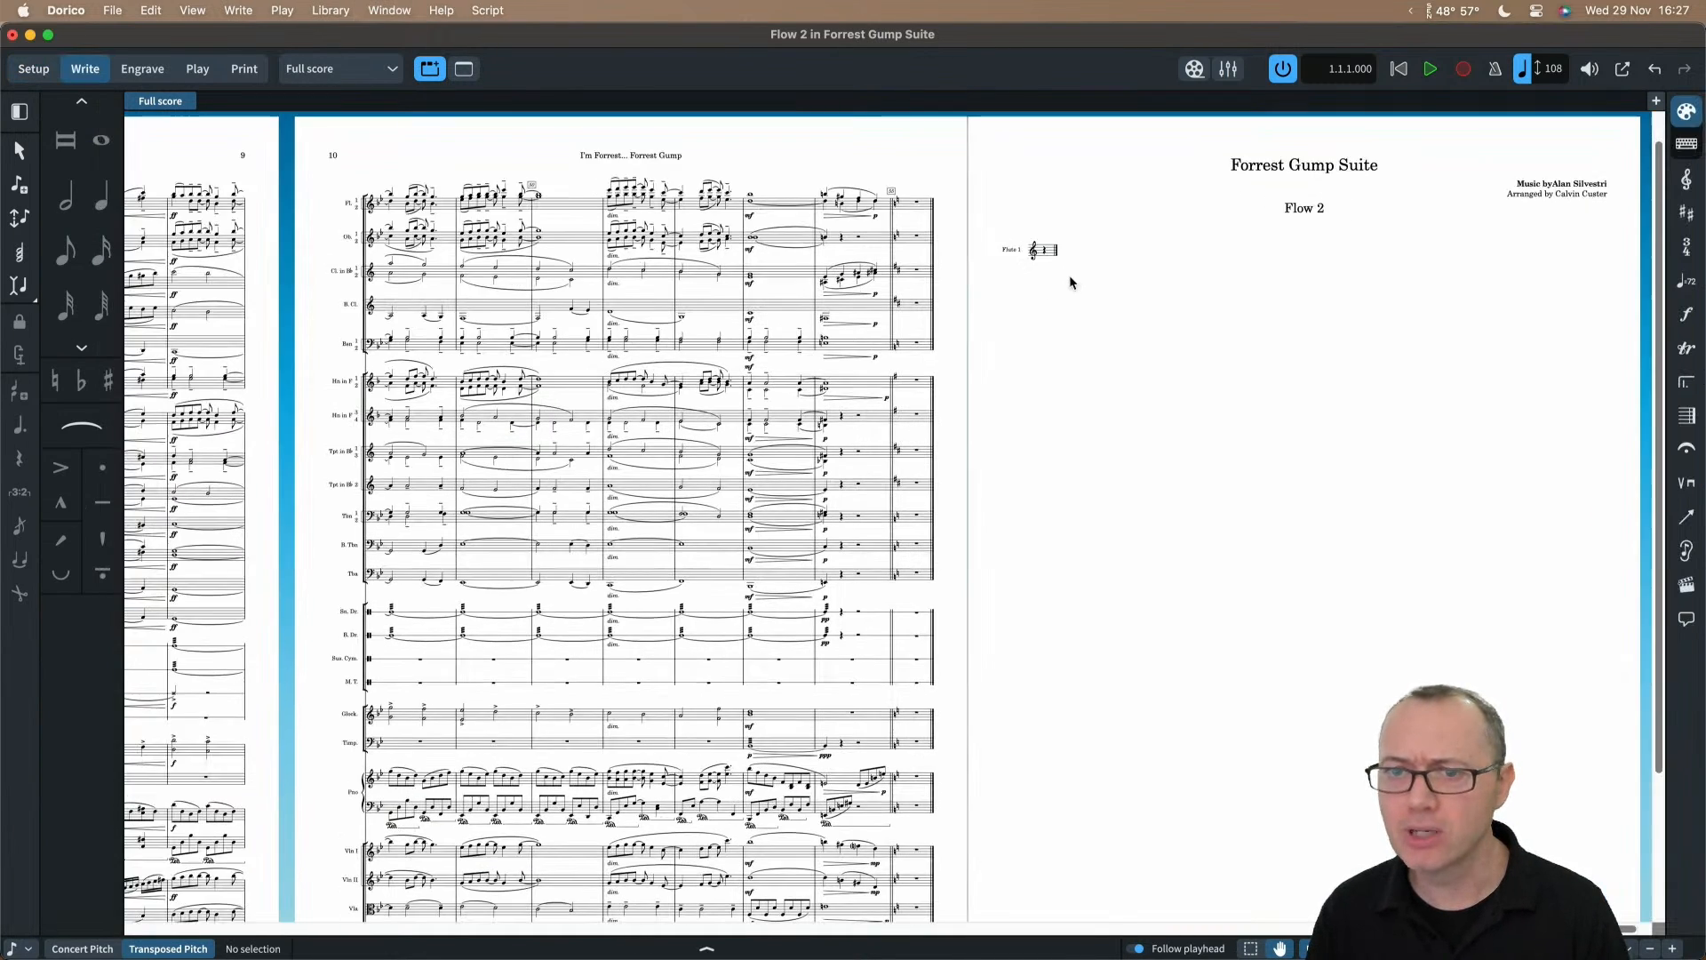
key(z)
key(z)
scroll(1102, 283, up, 3)
scroll(1159, 297, right, 3)
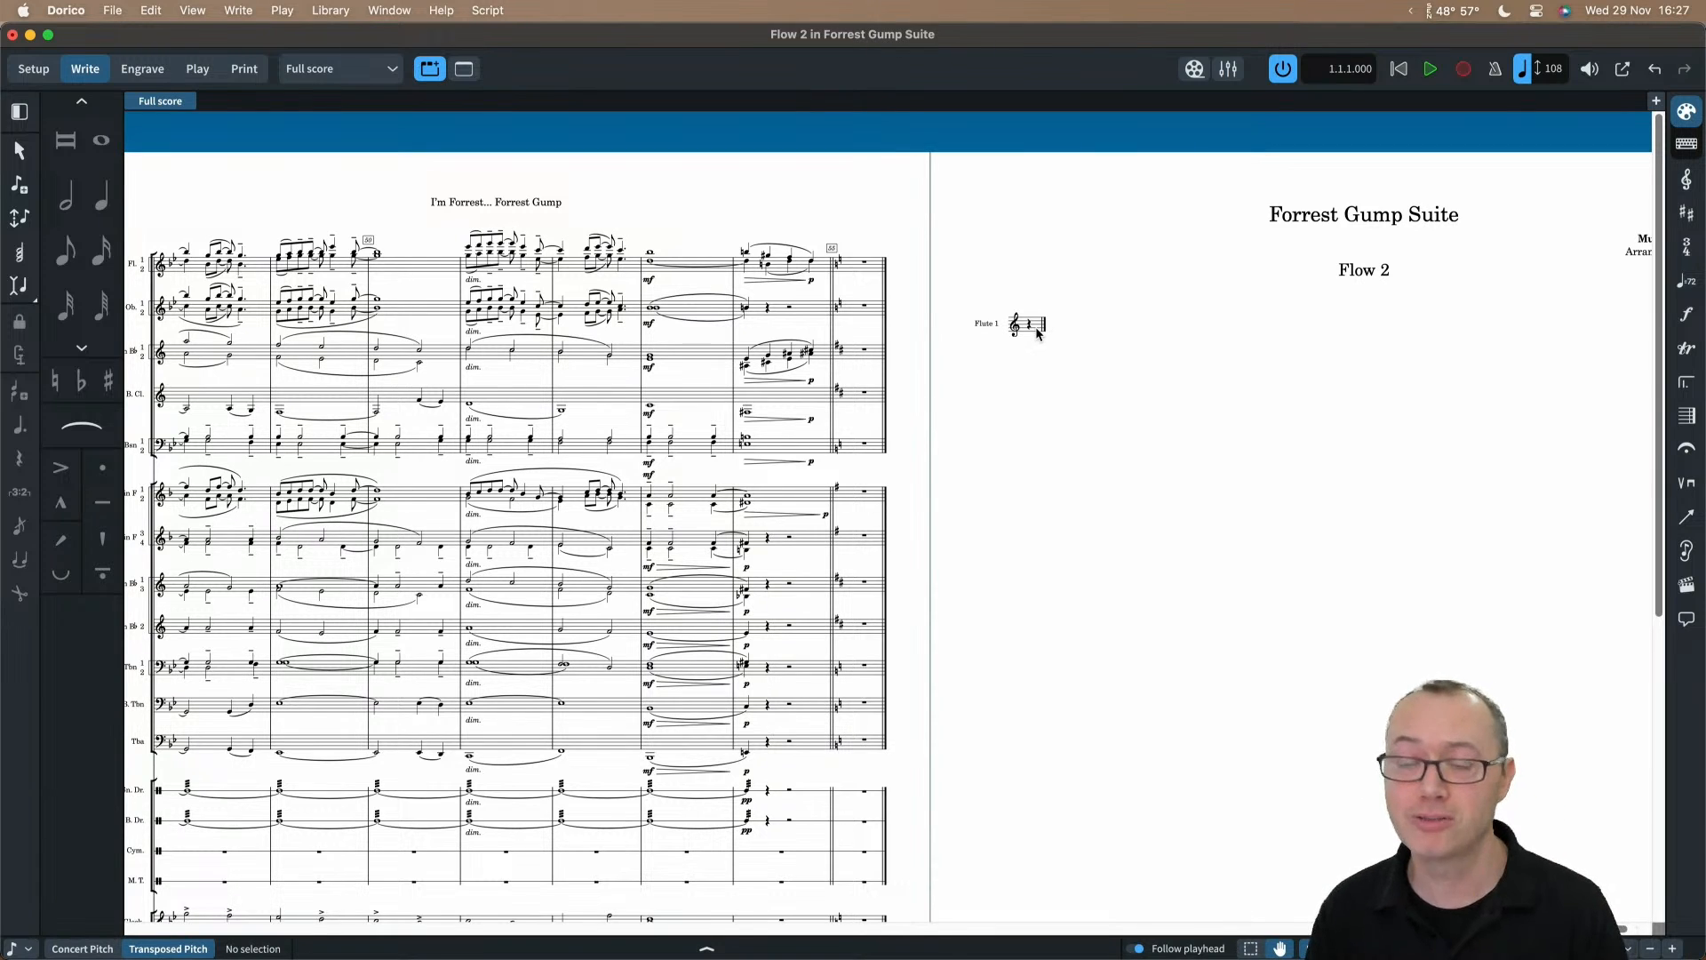
key(z)
key(z)
key(z)
scroll(1037, 333, up, 2)
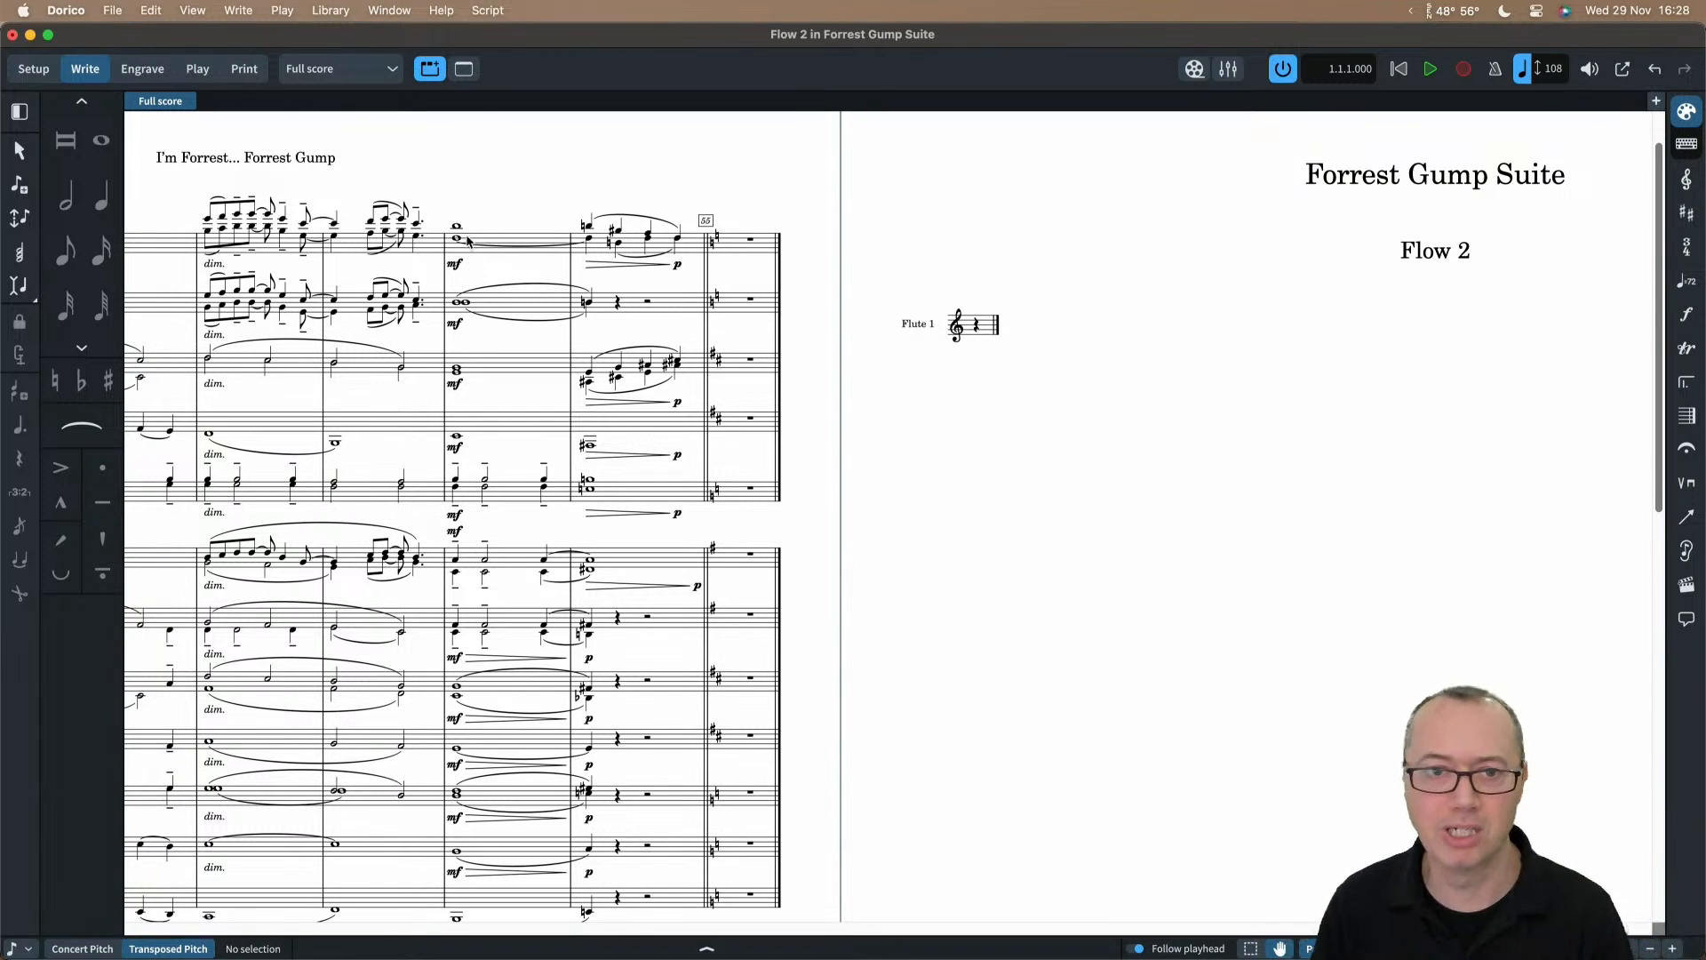
Step: Open the Default page template of the Default Full Score set for editing in Engrave mode
click(141, 71)
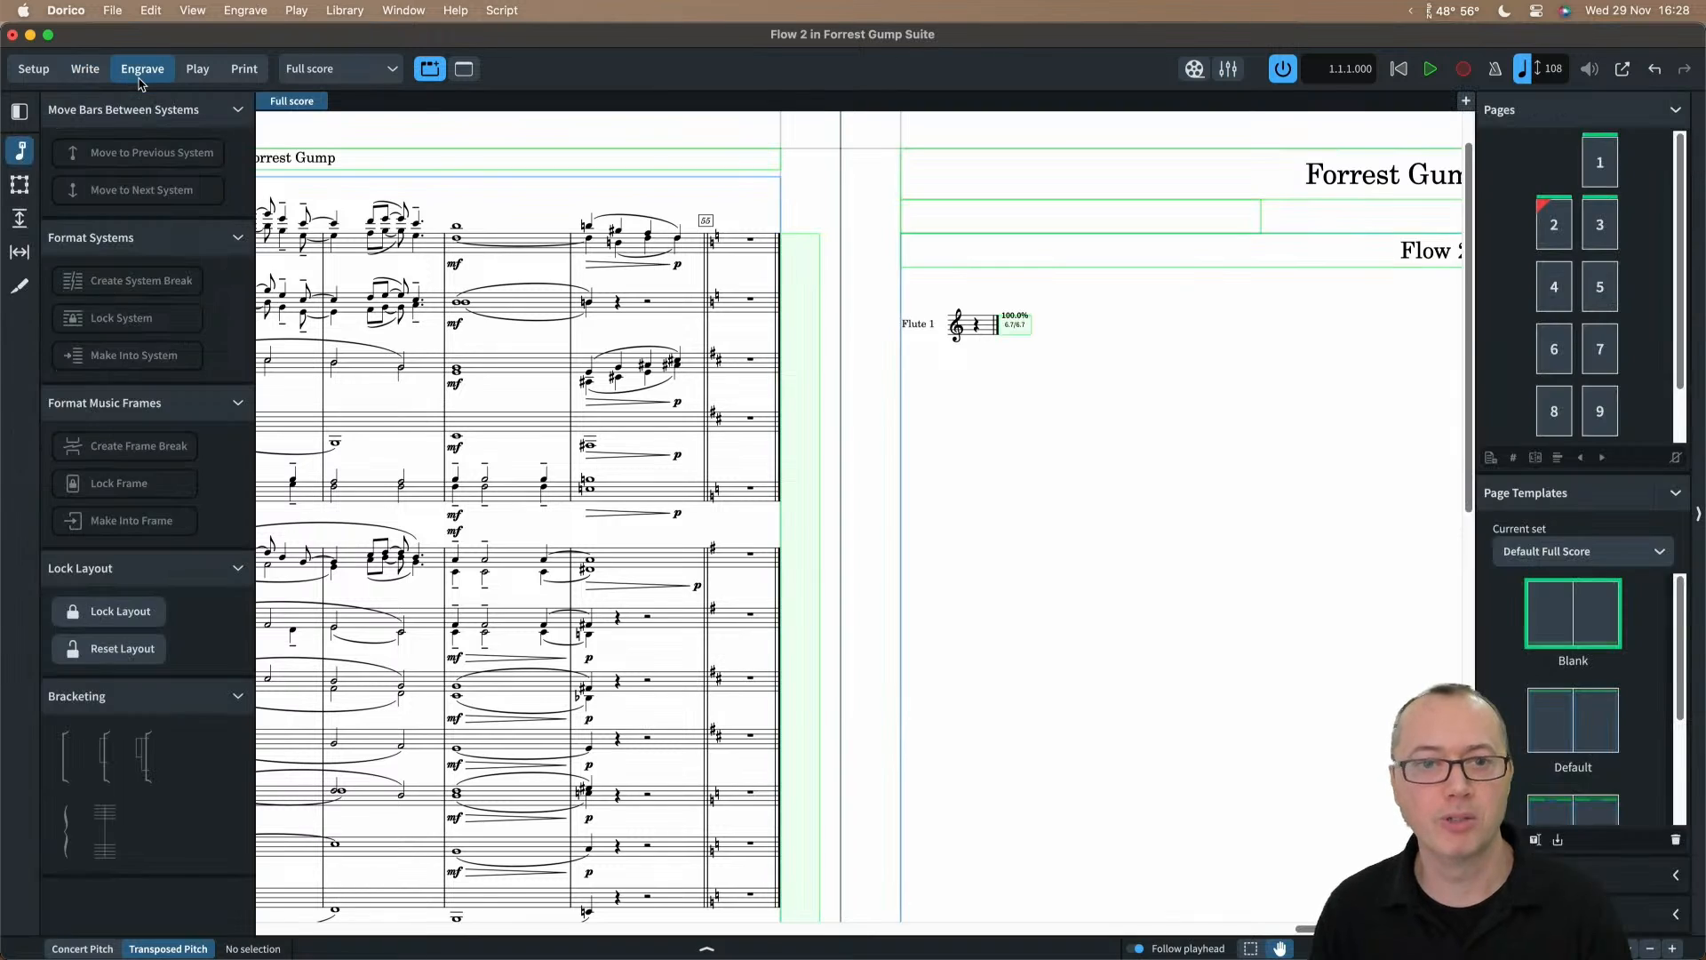
key(x)
key(x)
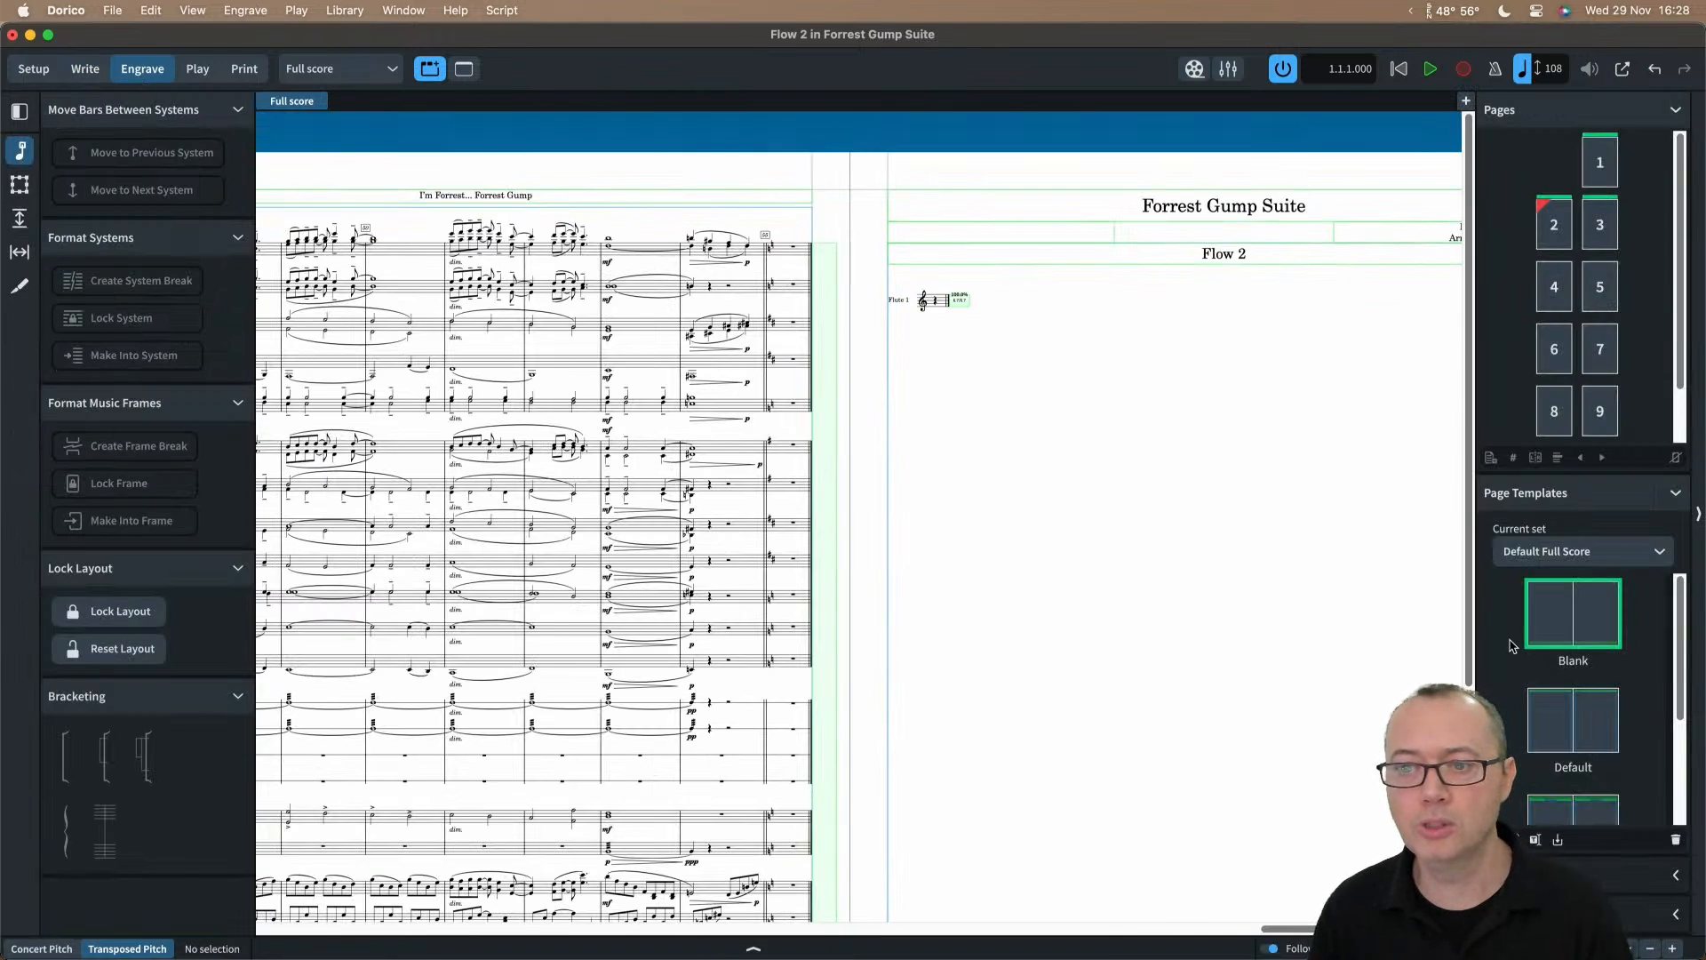
click(1567, 727)
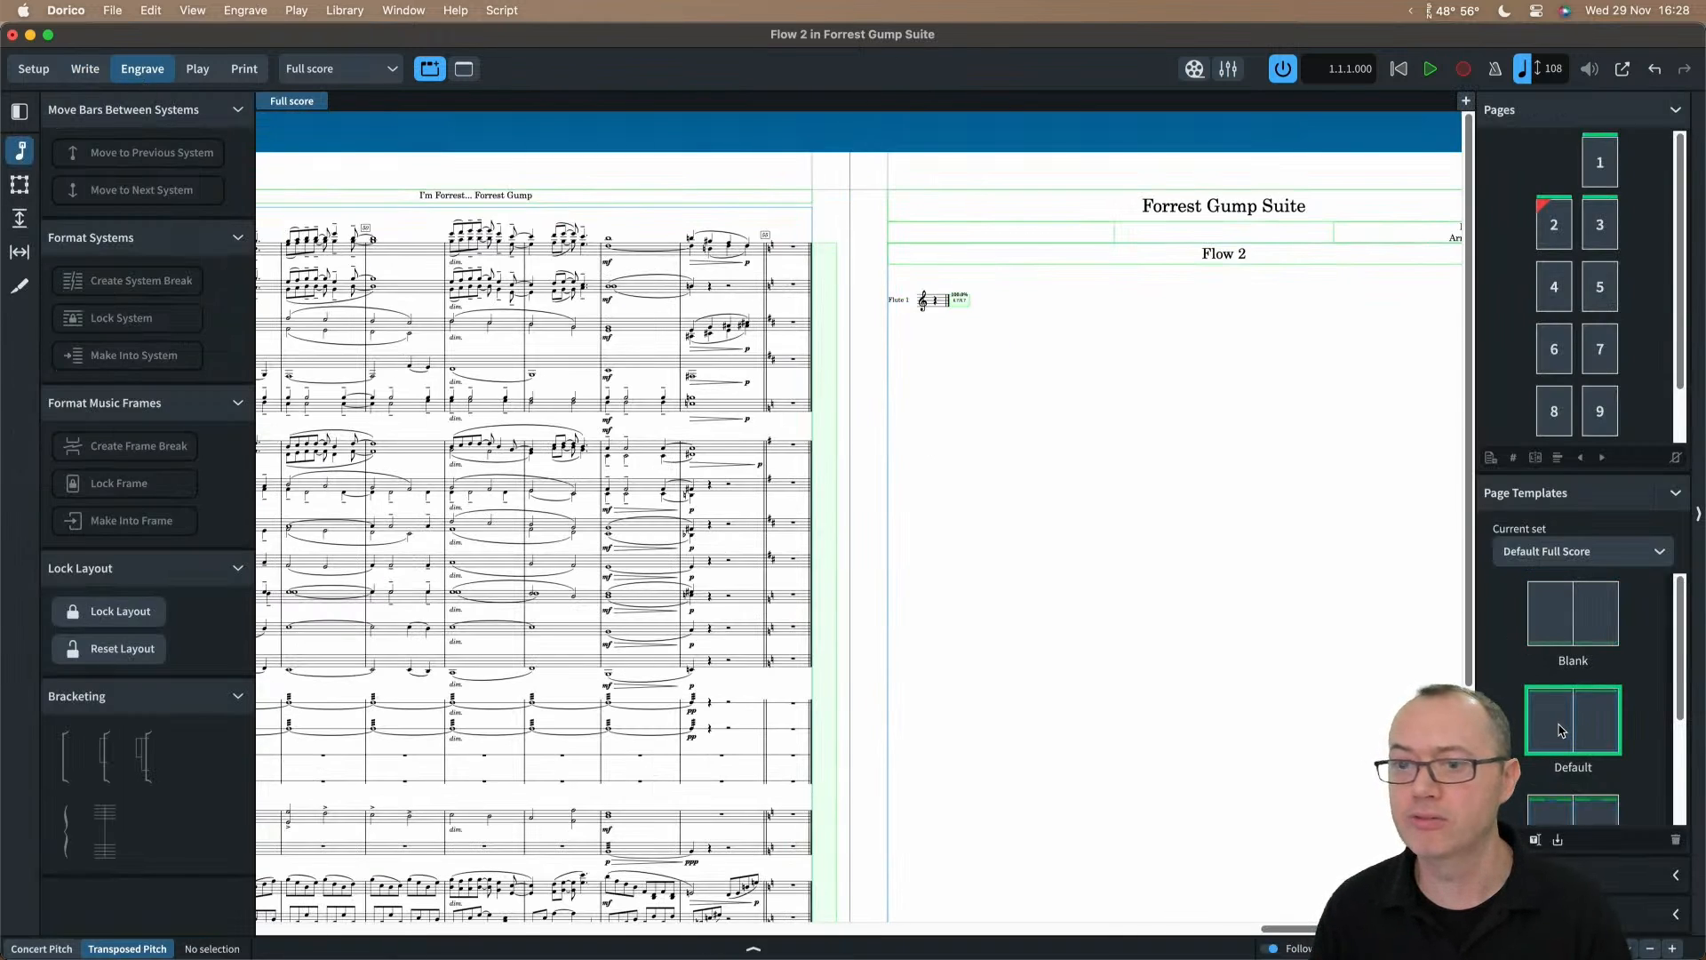
double_click(1561, 731)
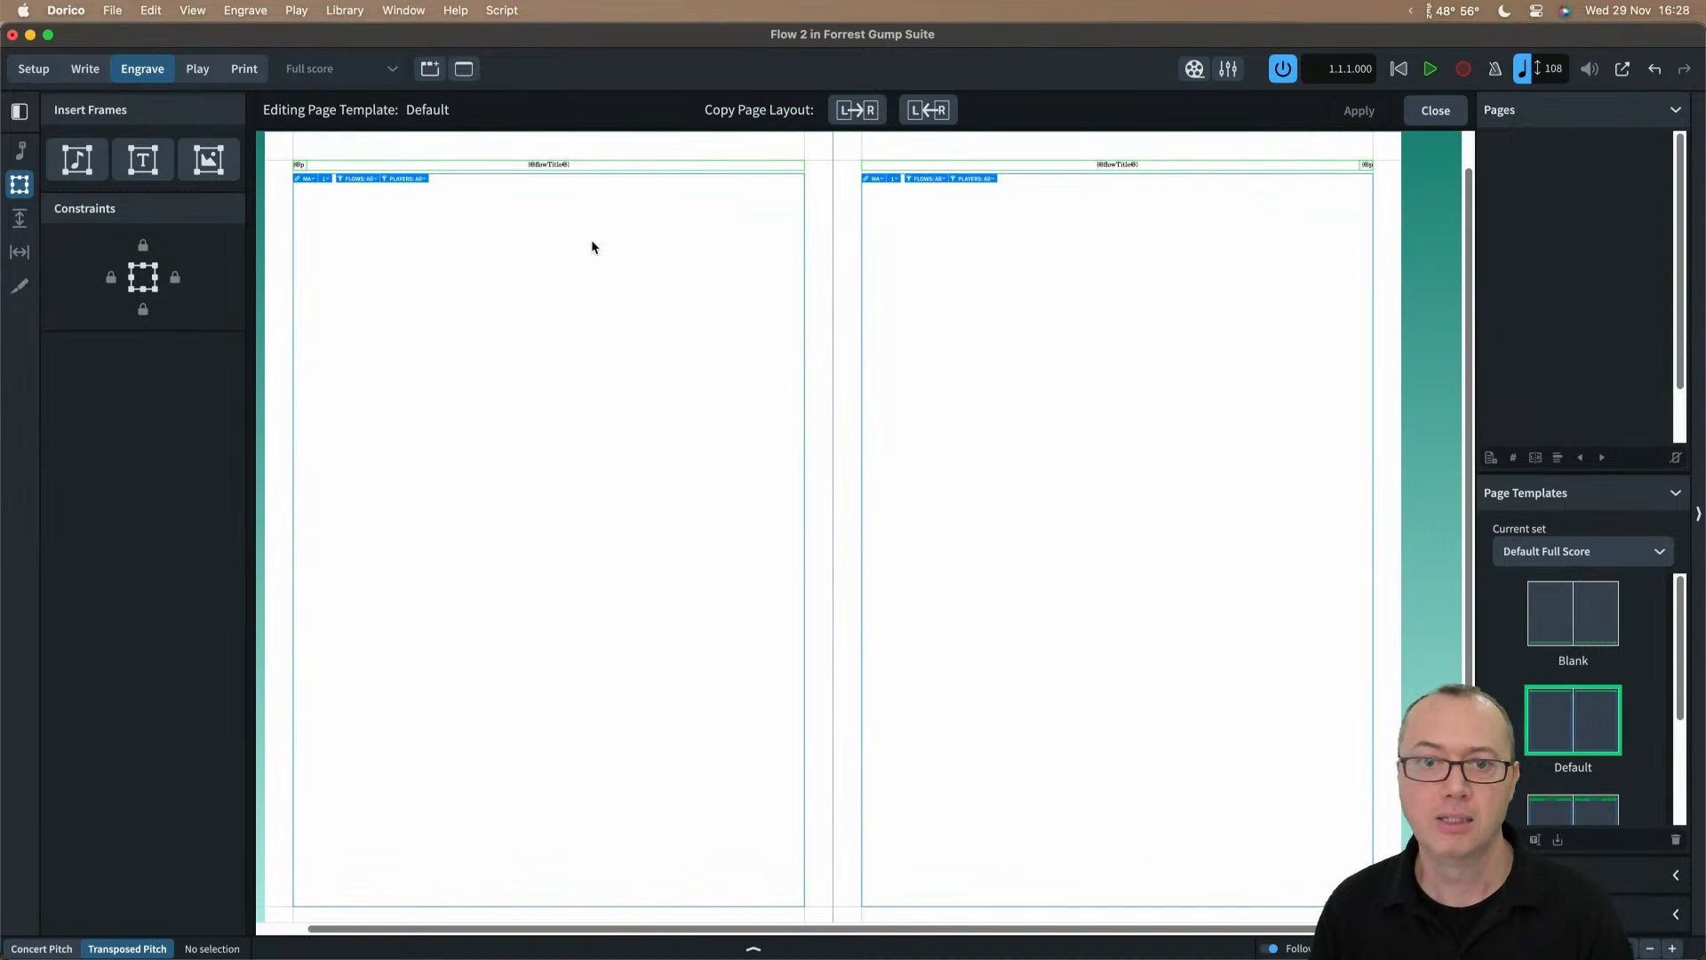
Step: Restrict the Default template's MA music frames to the "I'm Forrest... Forrest Gump" flow, check both pages, apply the change and close the template
scroll(323, 142, up, 5)
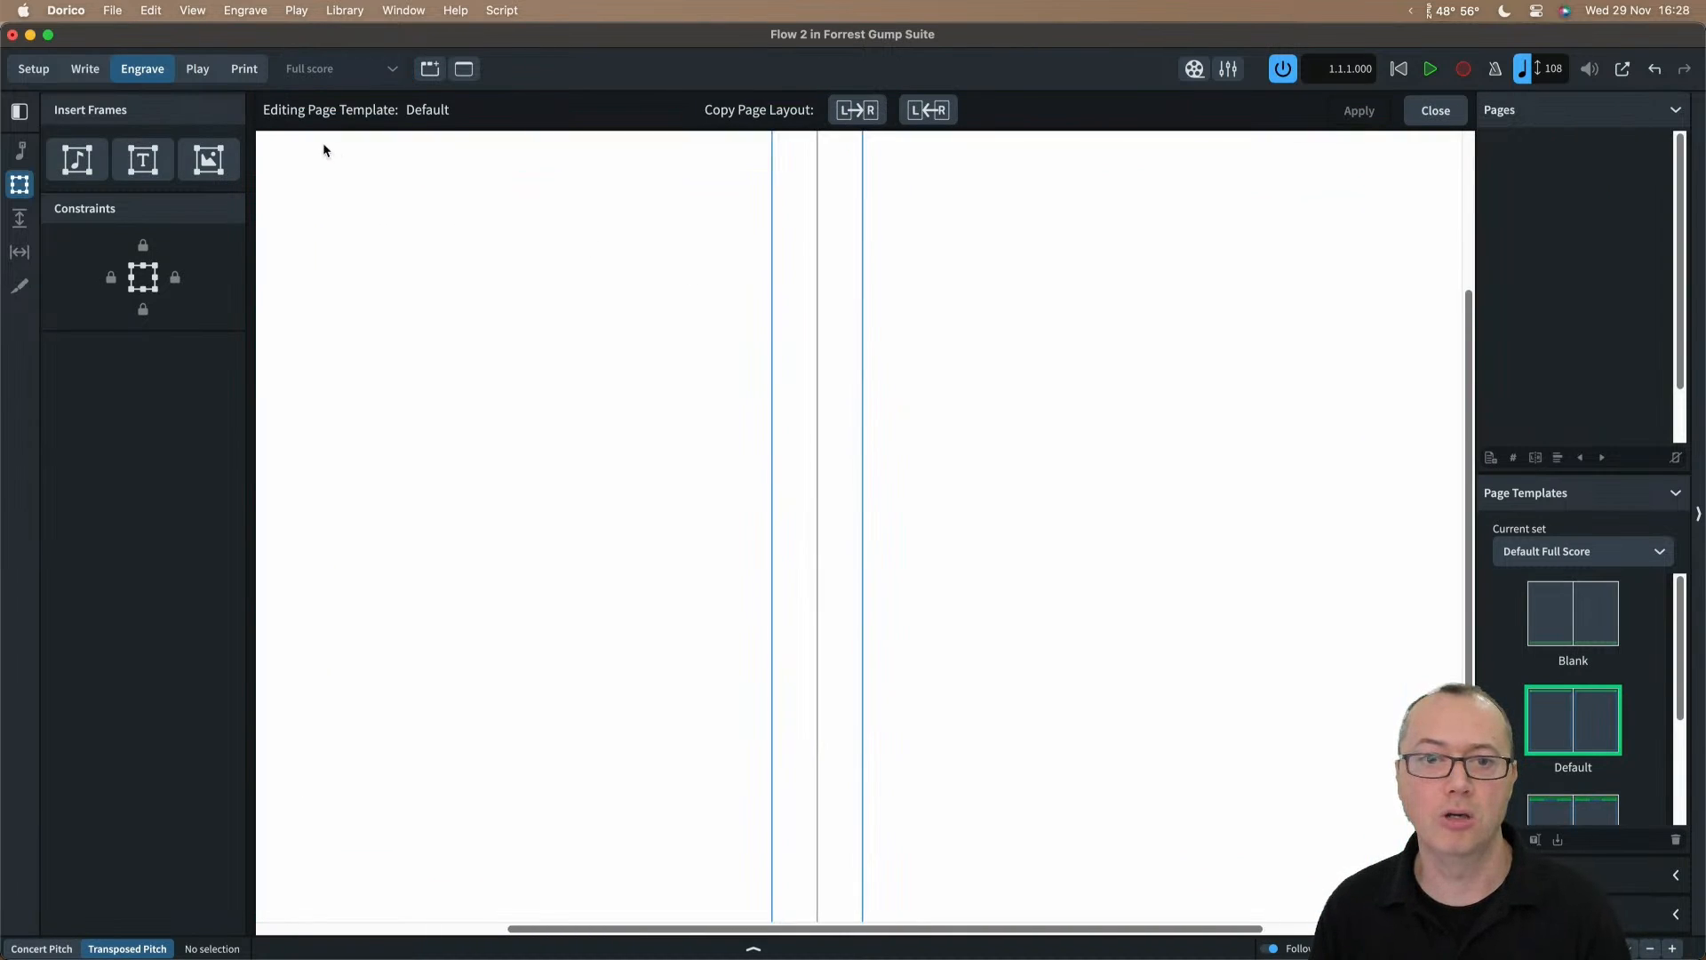
scroll(485, 254, down, 3)
scroll(483, 251, up, 6)
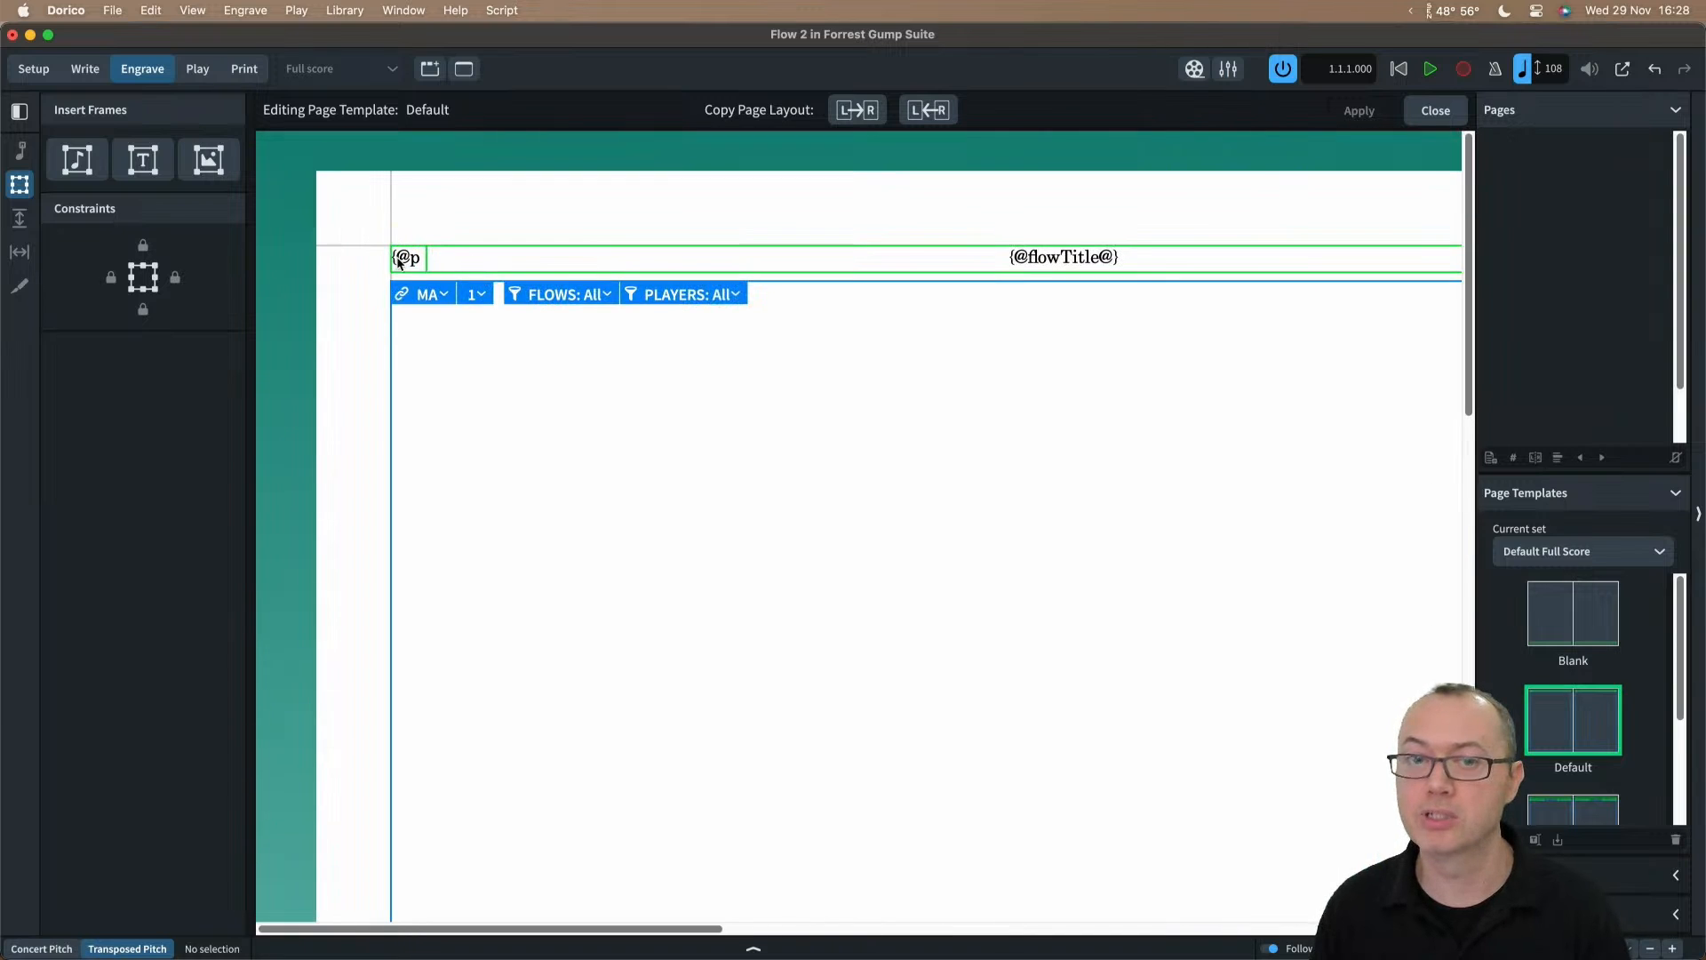
click(579, 296)
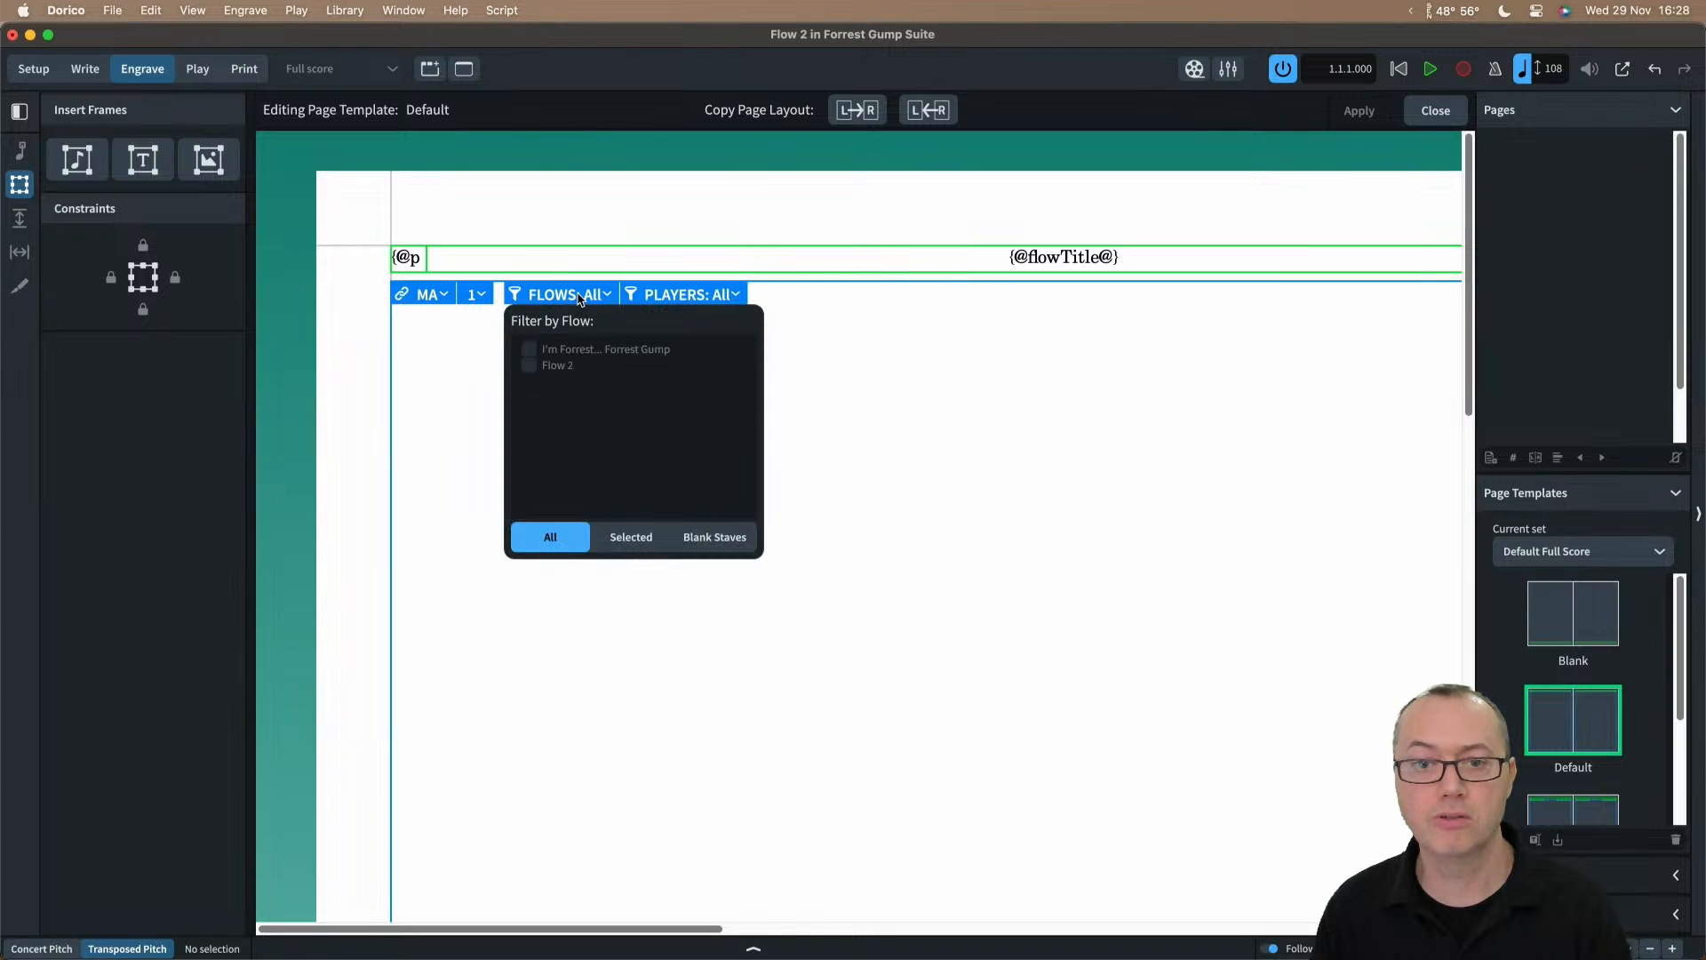
click(624, 535)
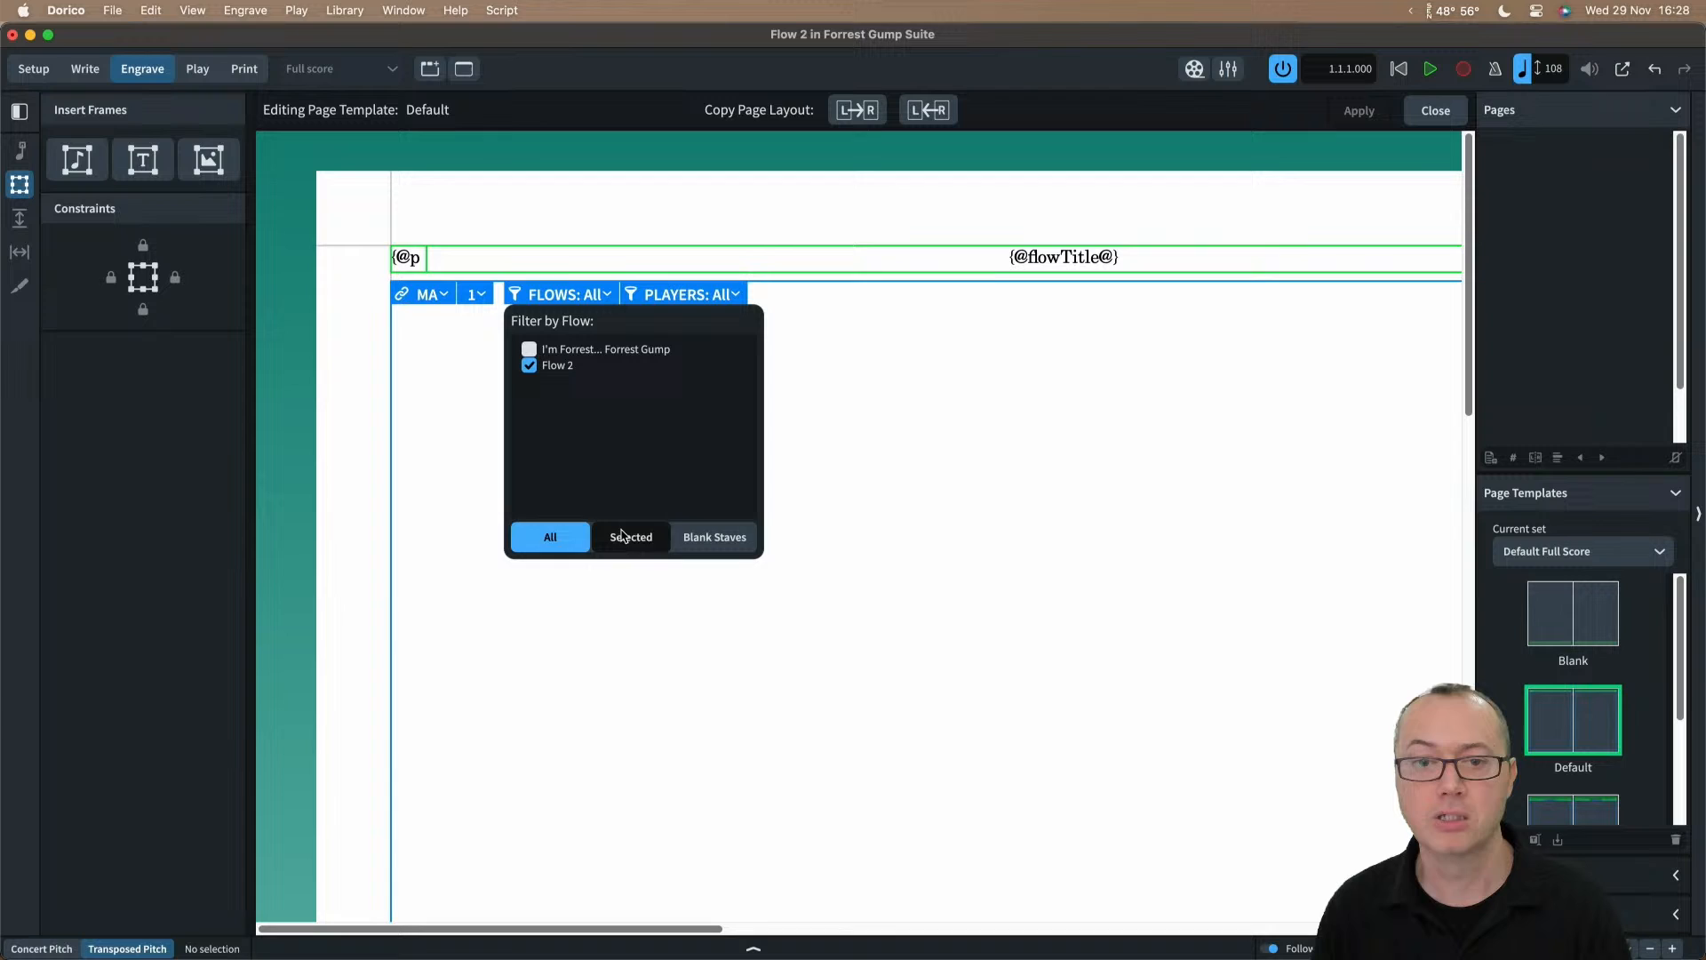
click(529, 351)
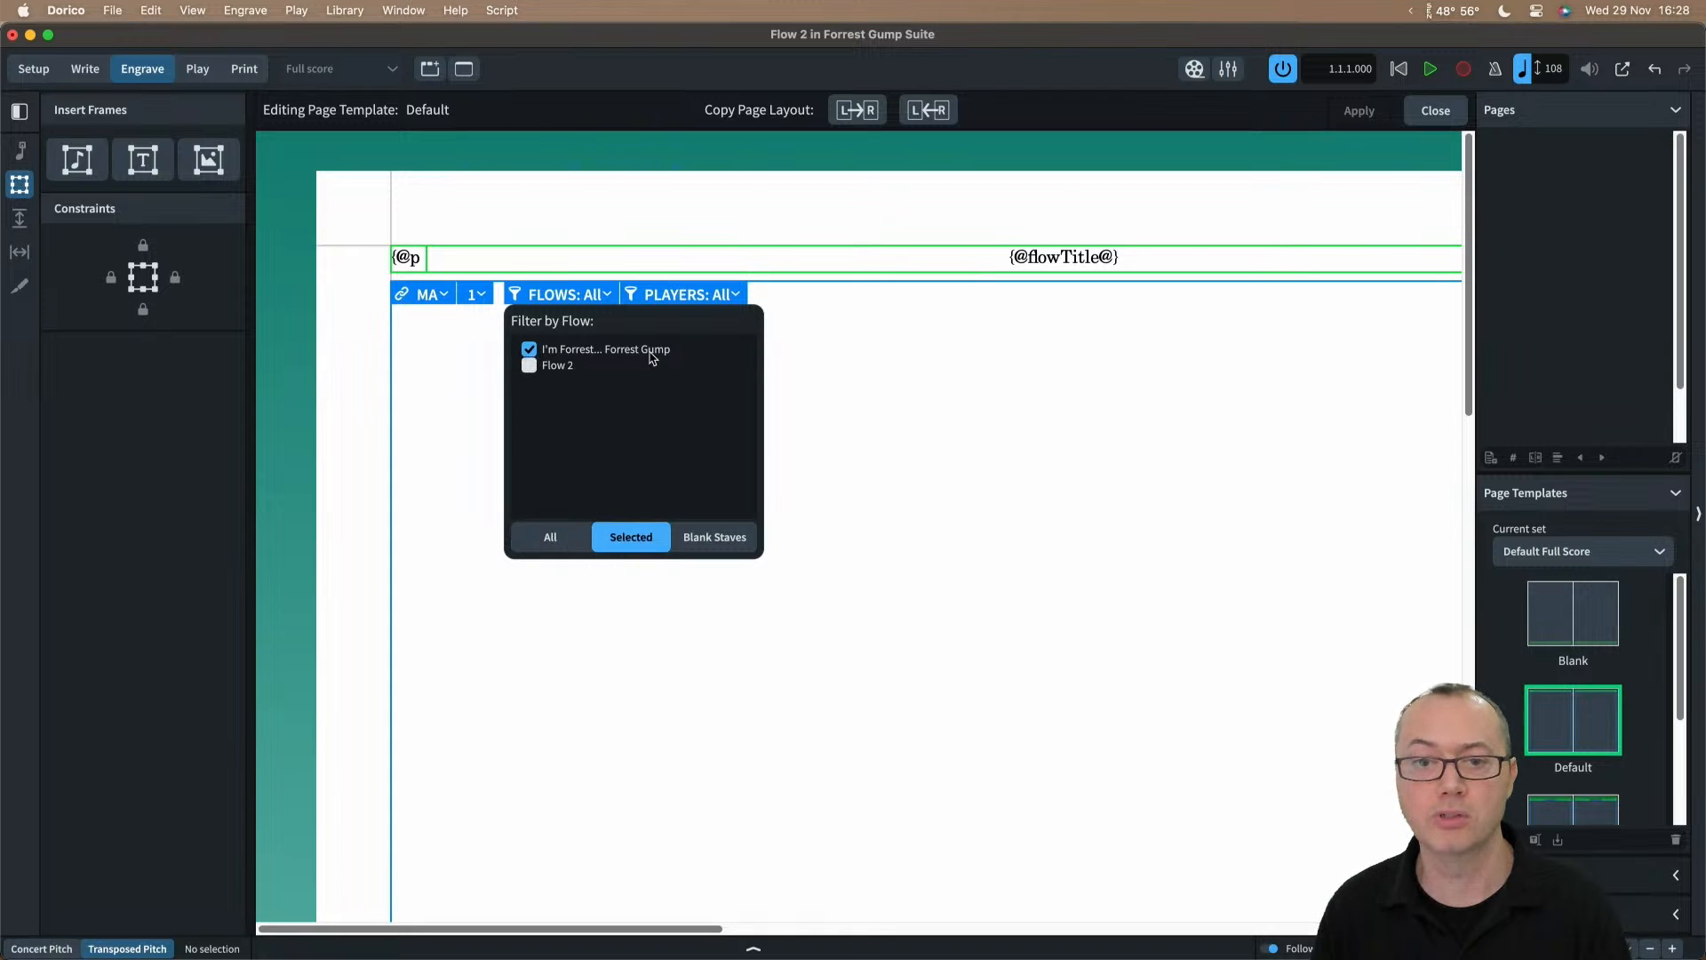
click(826, 351)
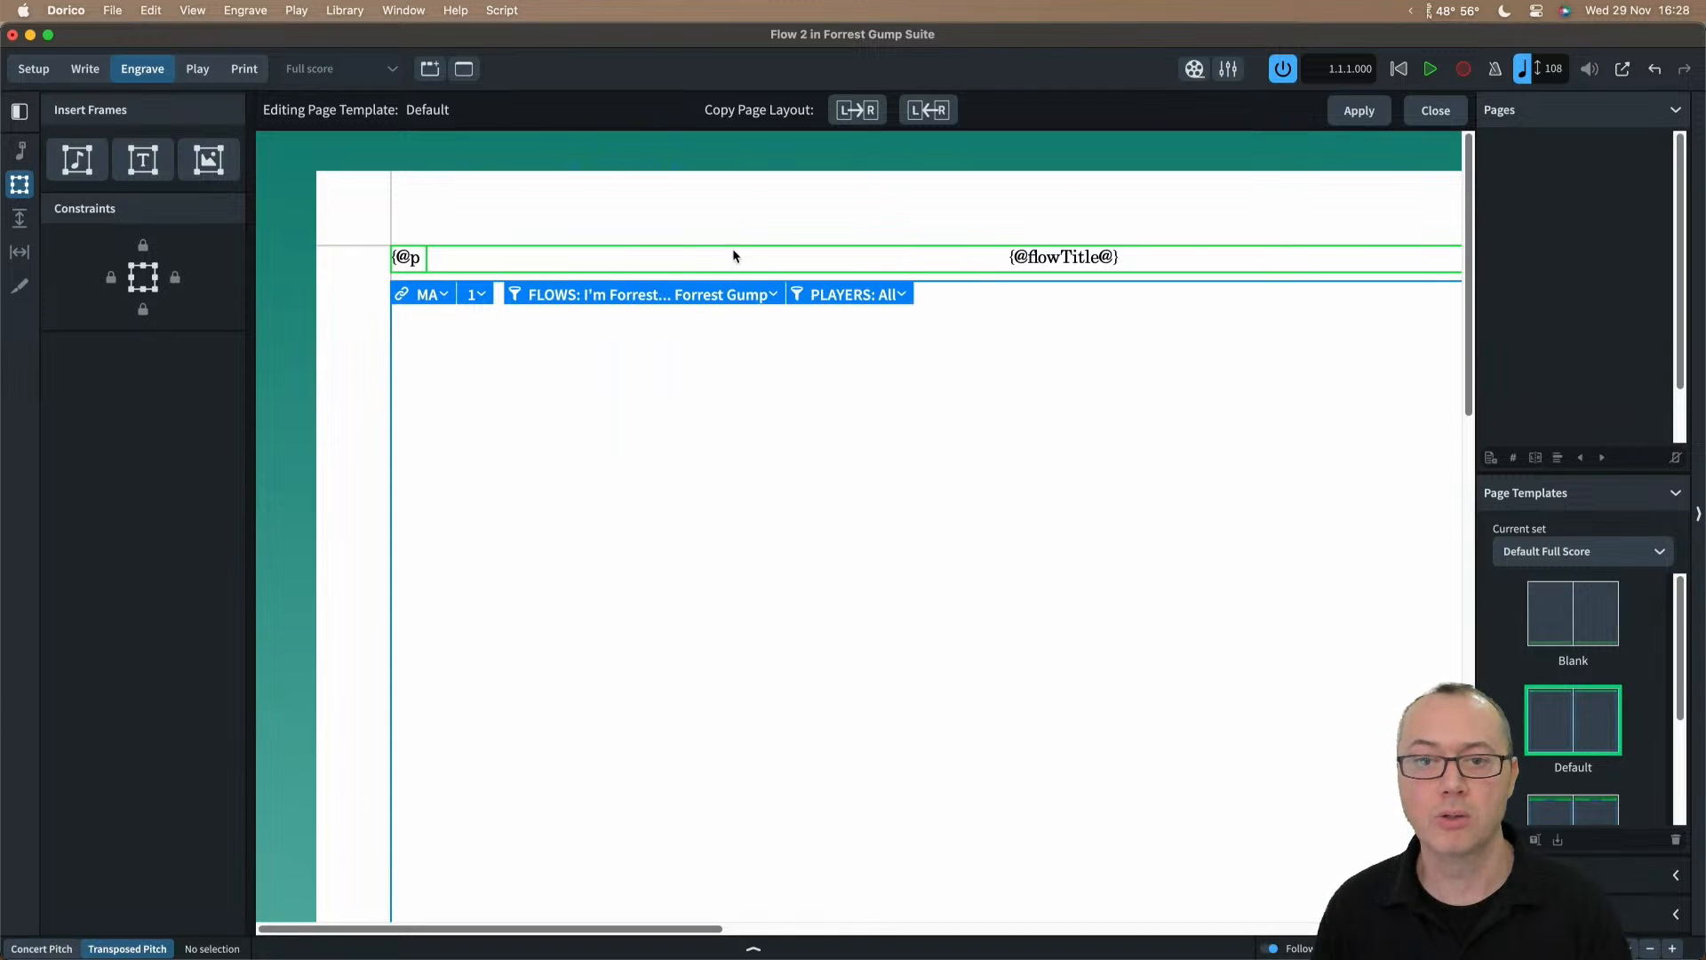
scroll(835, 201, down, 3)
scroll(834, 201, right, 10)
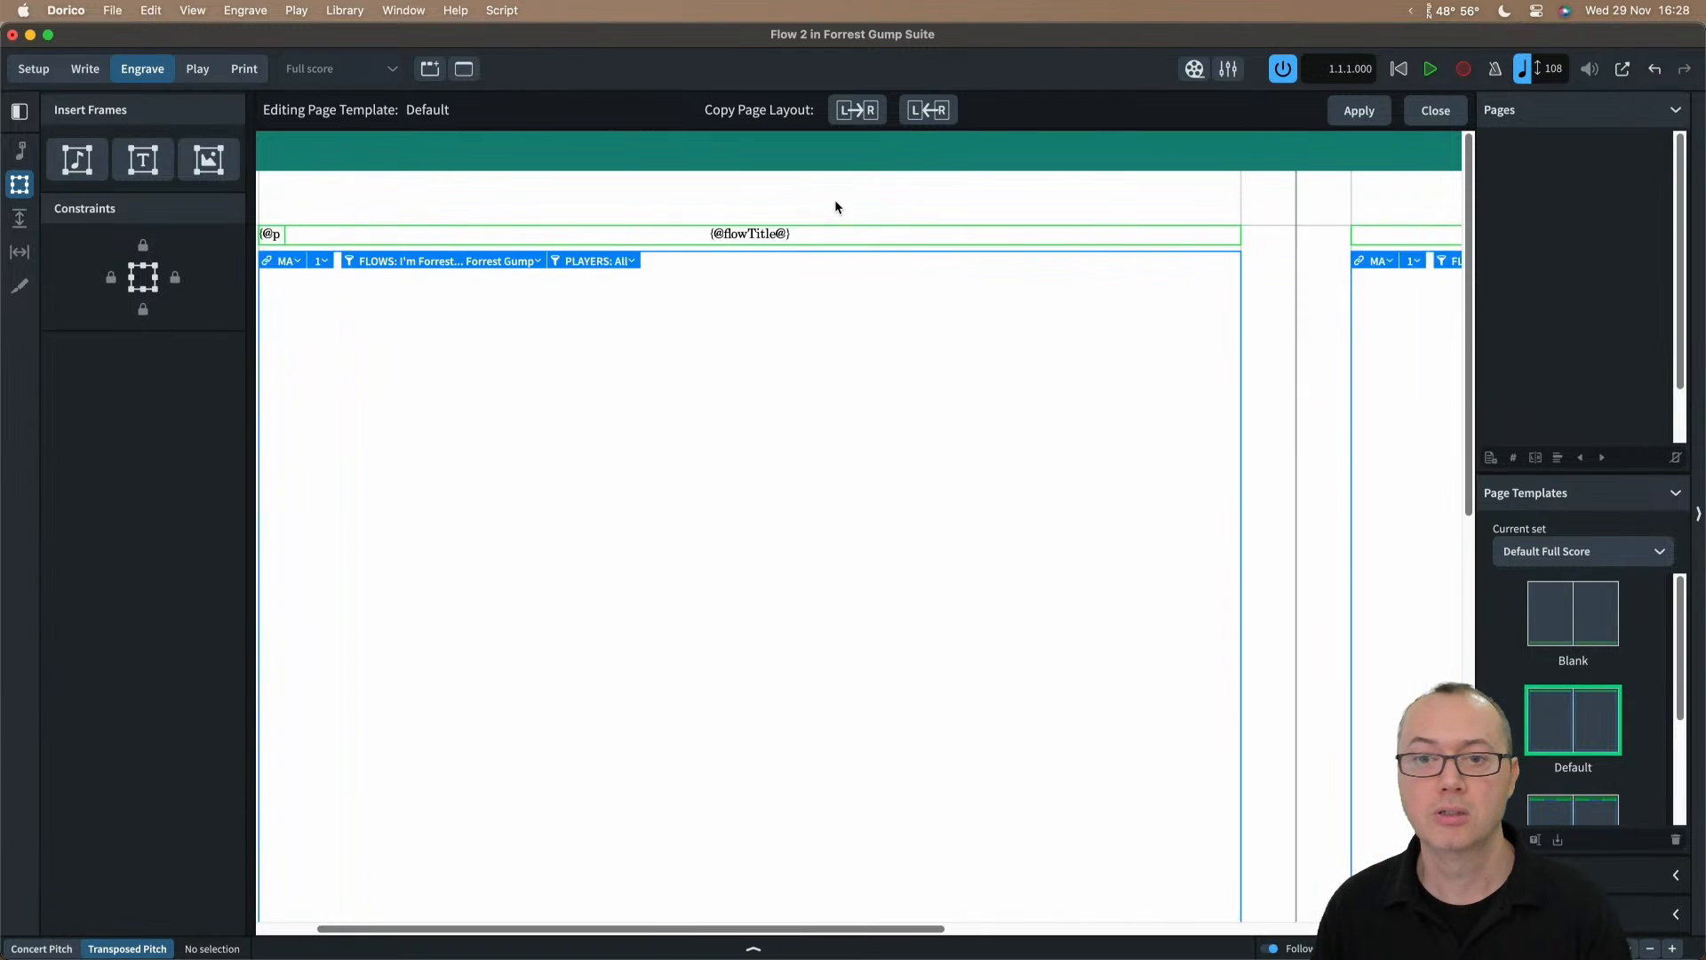
scroll(836, 206, right, 3)
scroll(836, 207, left, 3)
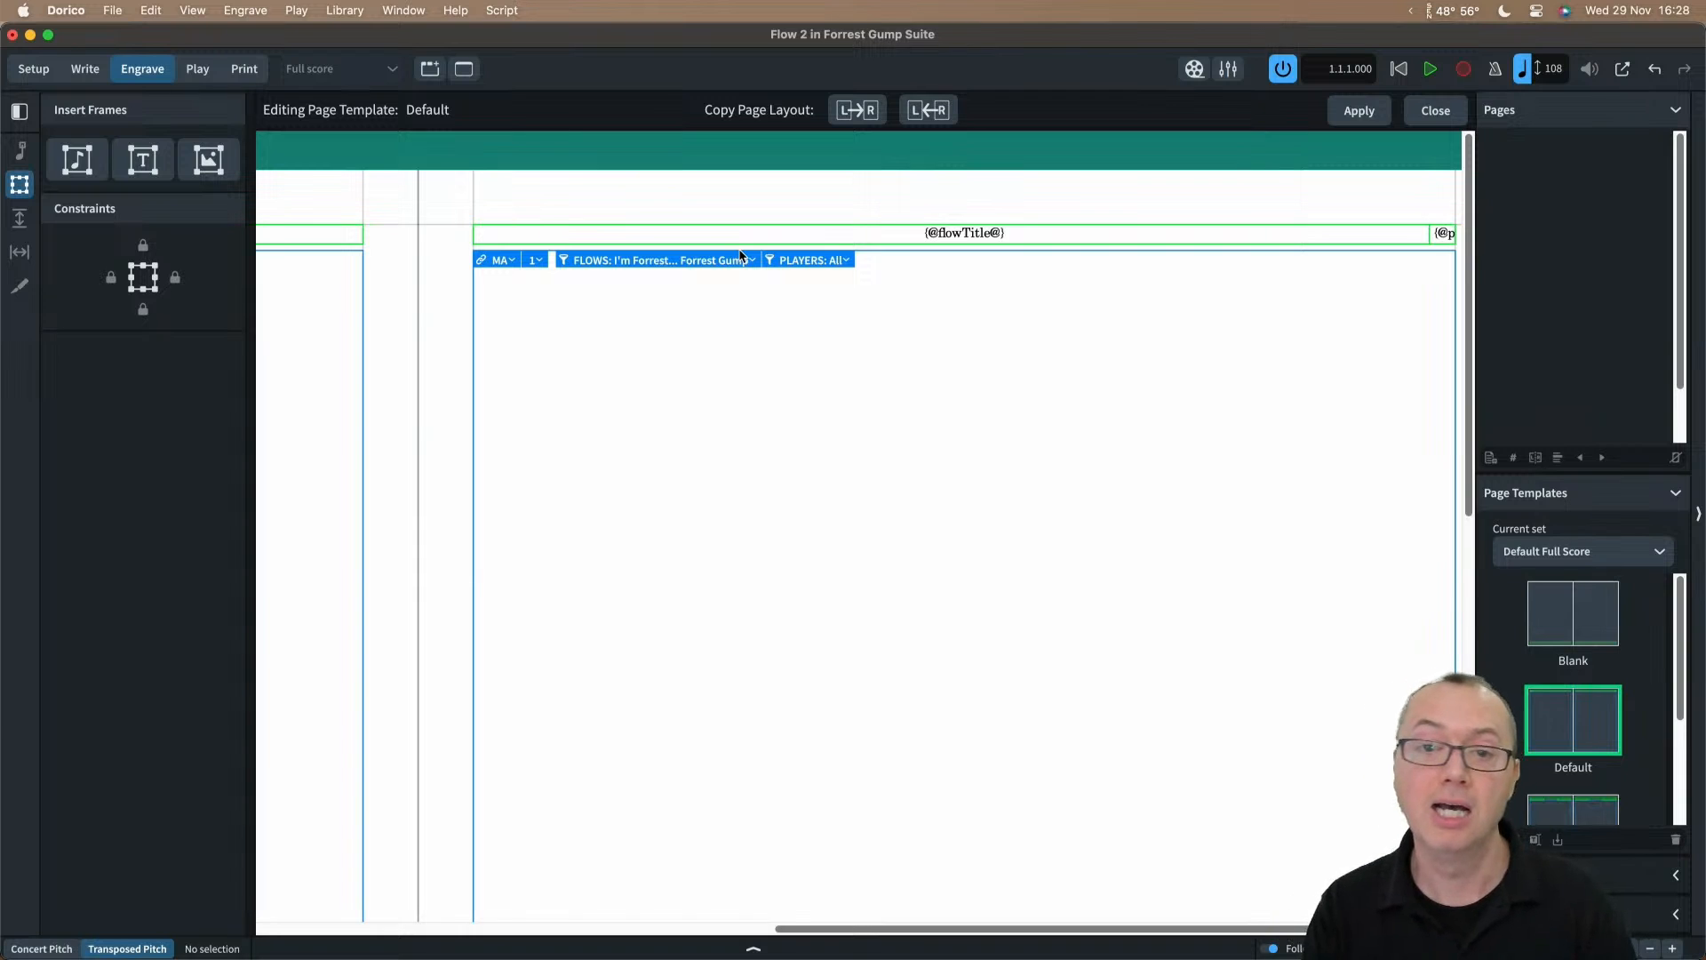
scroll(644, 348, left, 10)
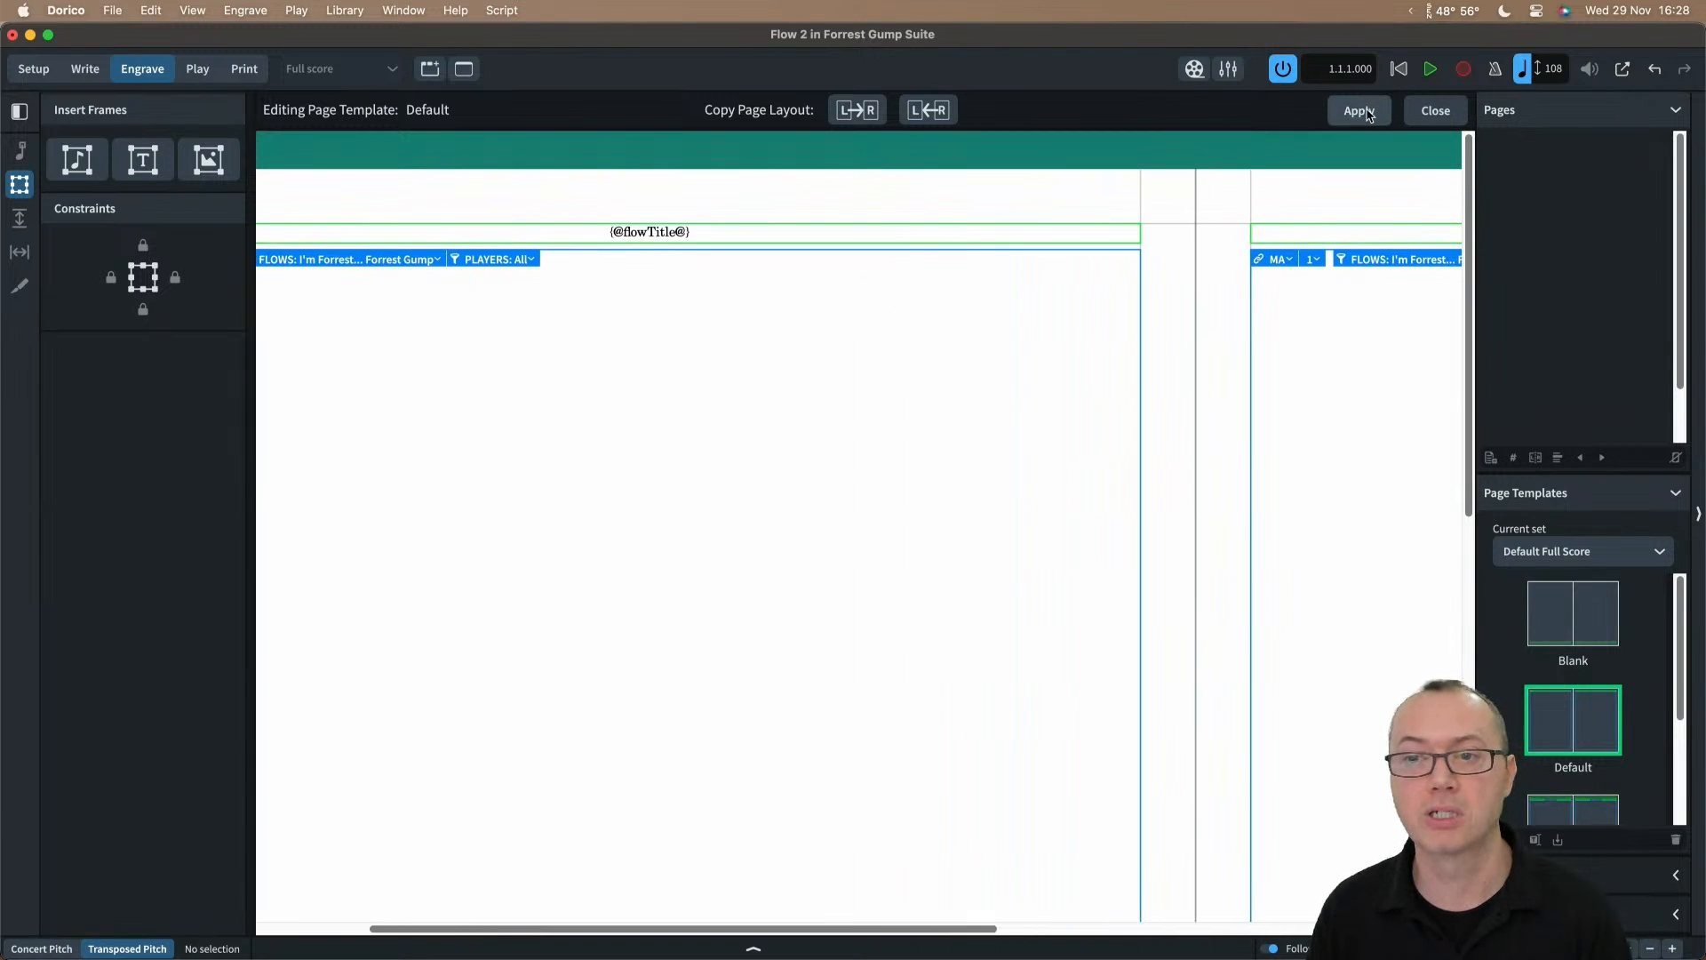
click(1426, 114)
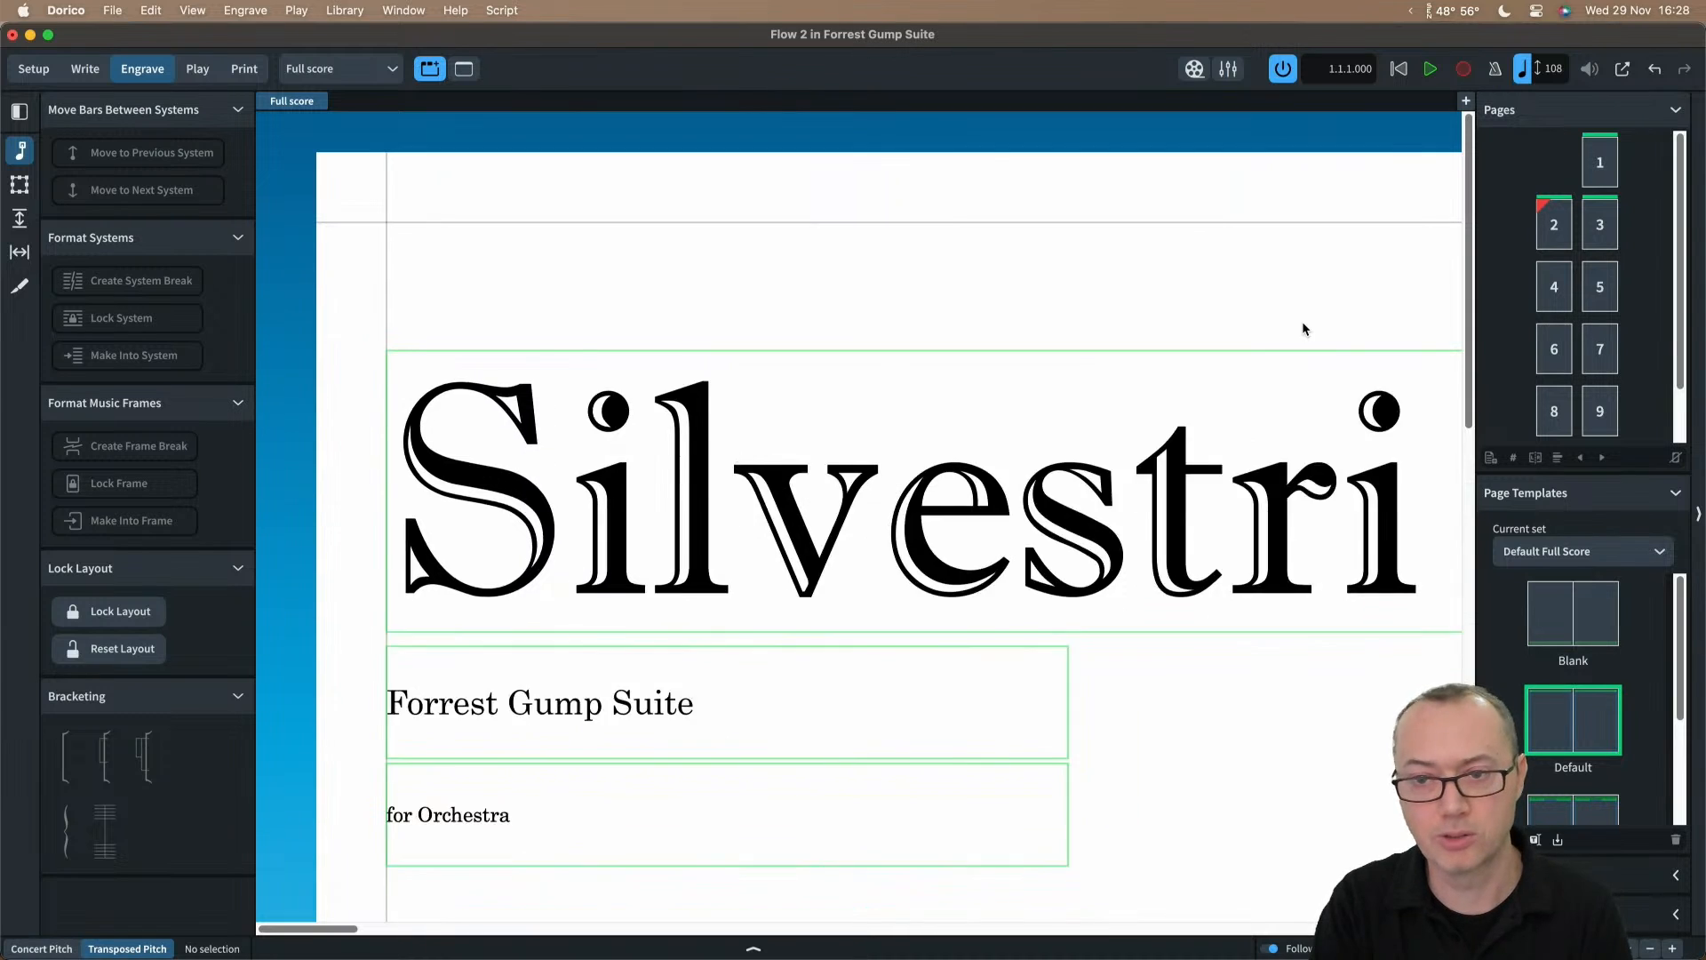
Step: Review the full score from the title page to the last page of "I'm Forrest... Forrest Gump", checking which flows have pages
key(x)
key(x)
key(x)
drag(1303, 323, 1167, 337)
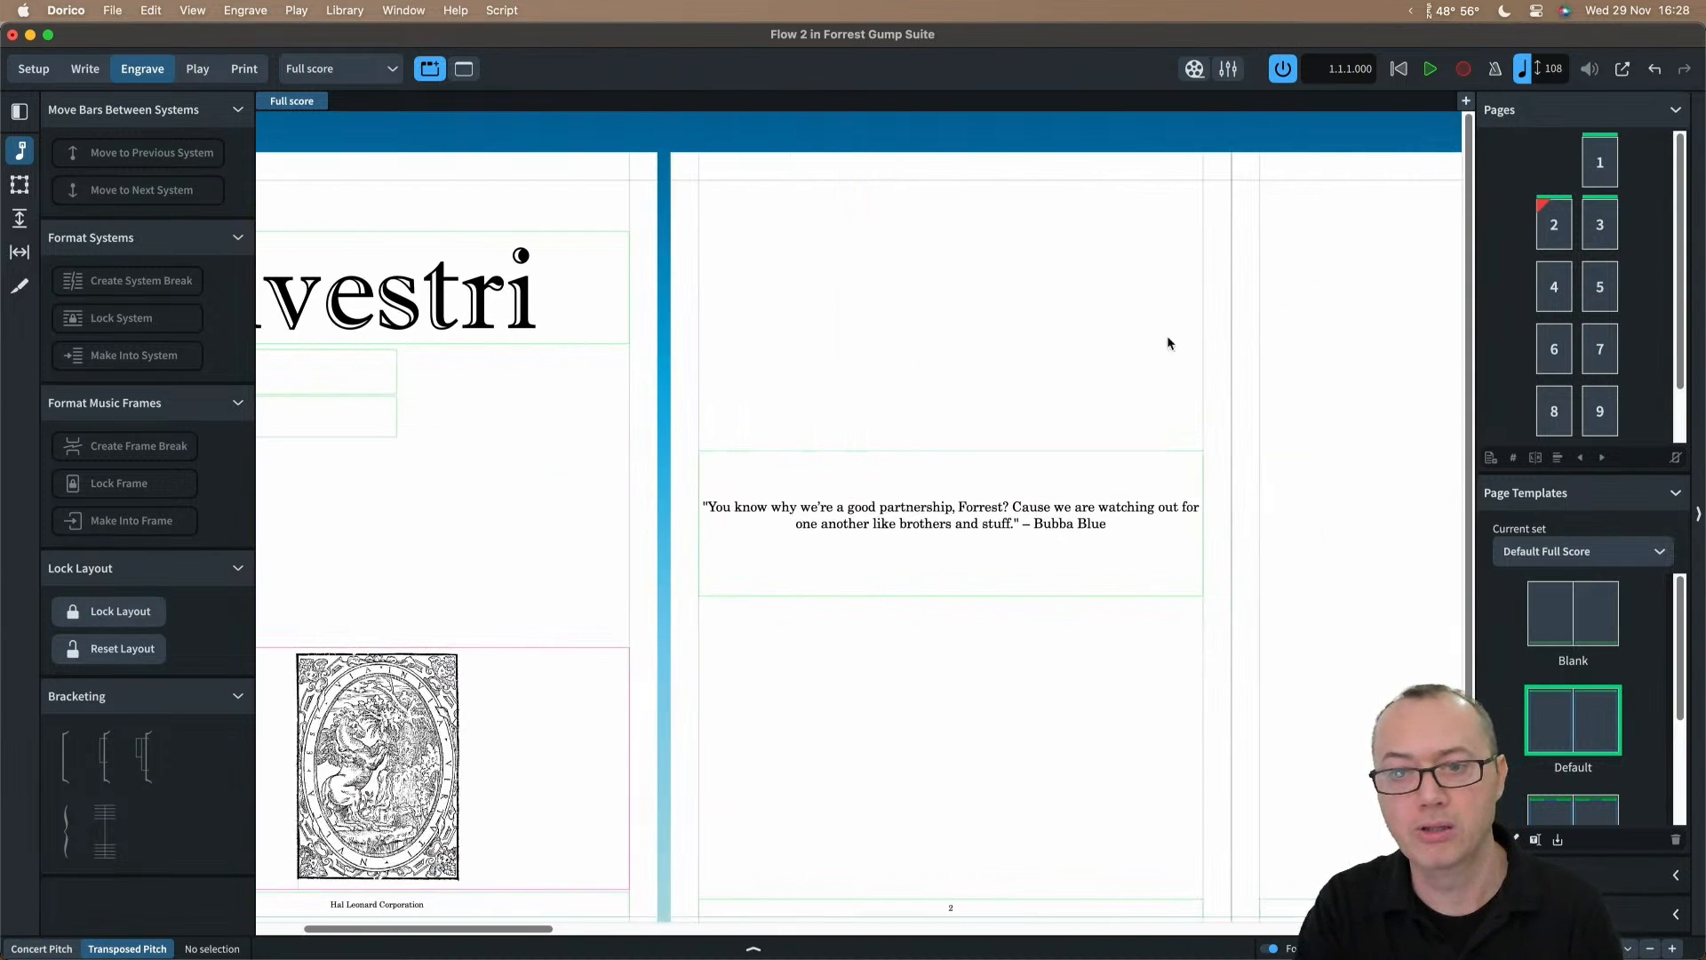
scroll(1167, 338, right, 2)
scroll(878, 392, right, 10)
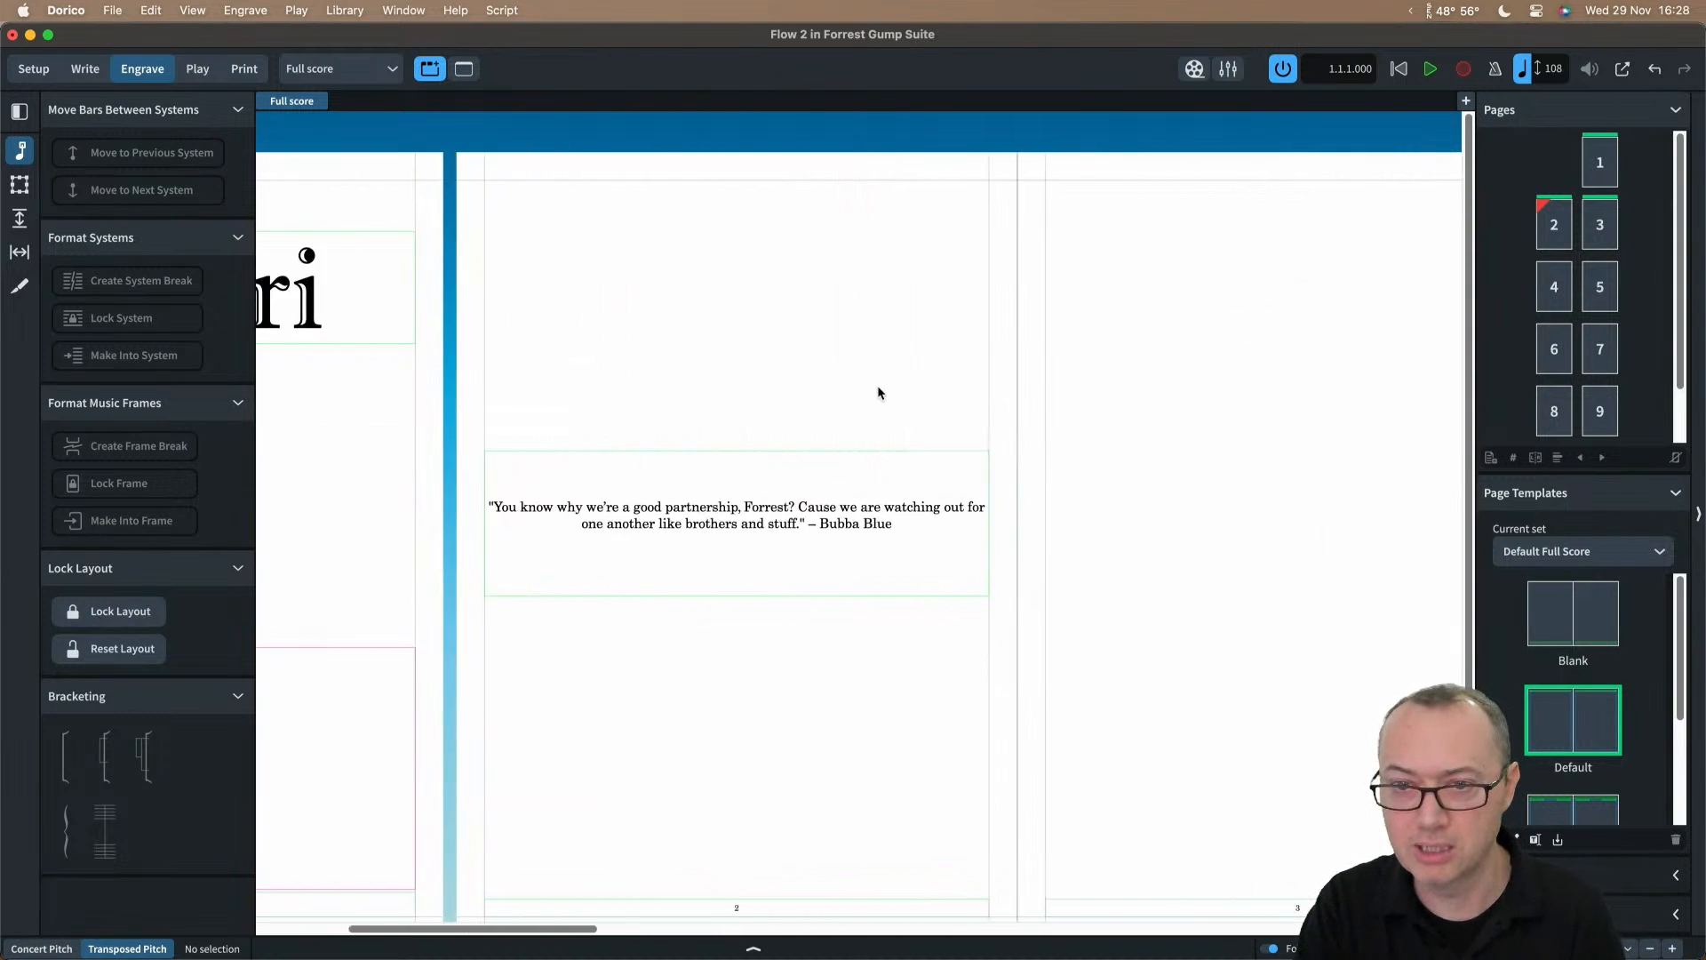
scroll(878, 392, right, 2)
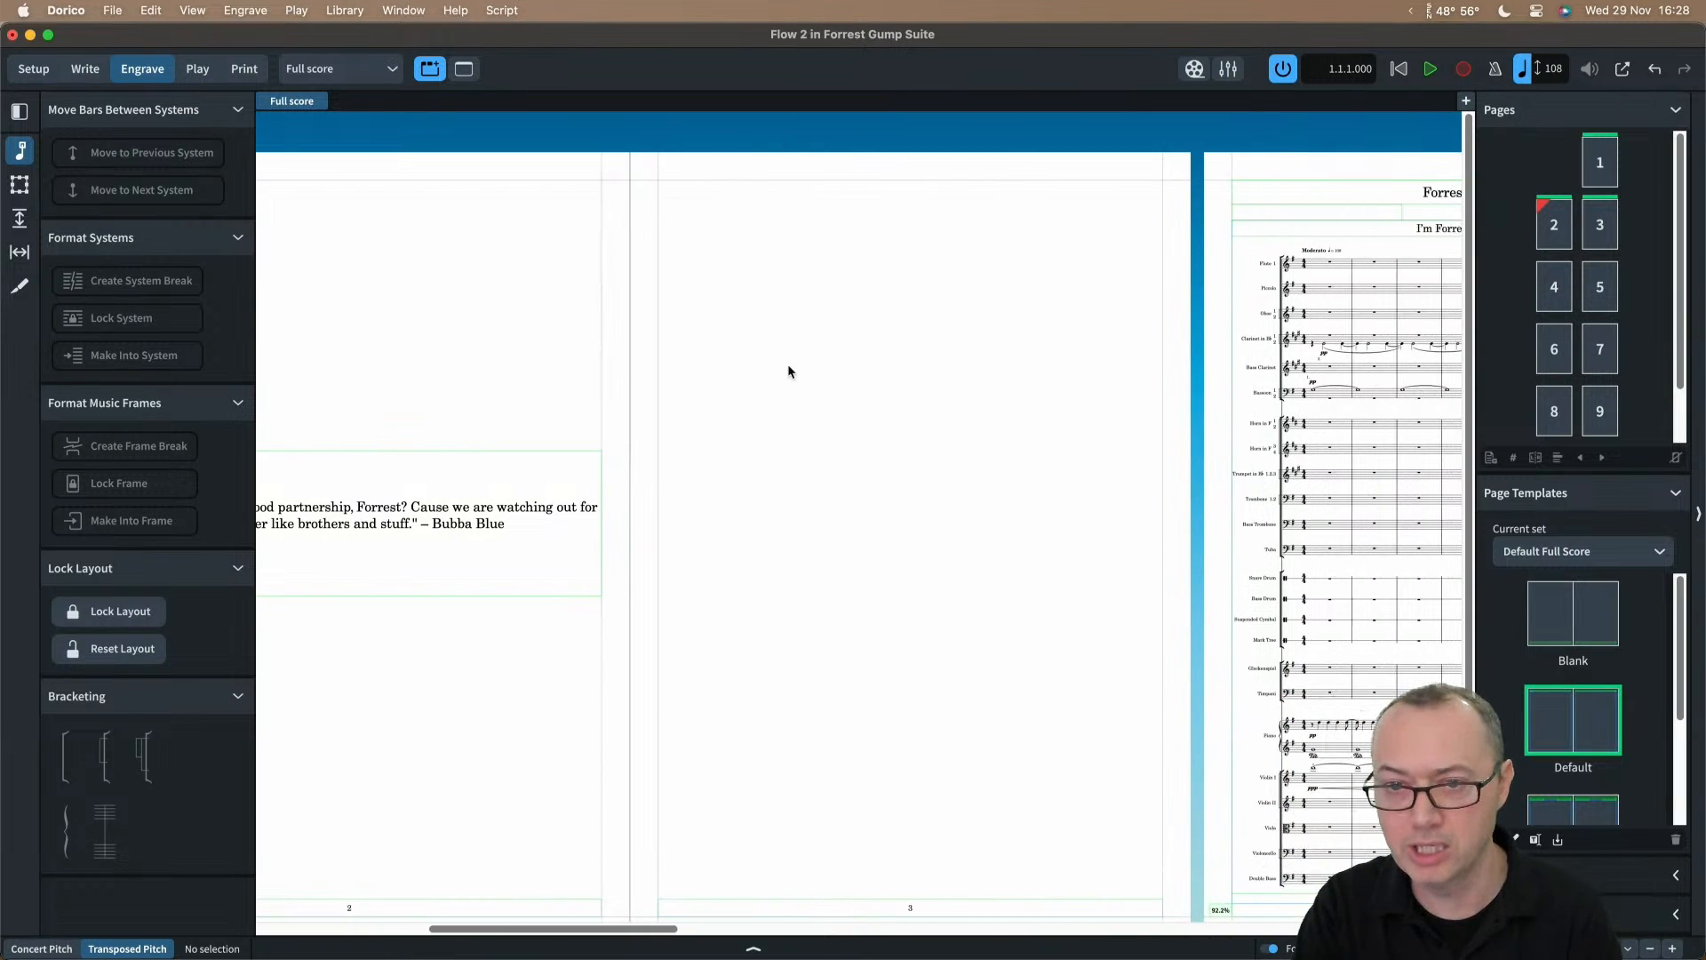
scroll(787, 366, right, 9)
scroll(787, 370, right, 2)
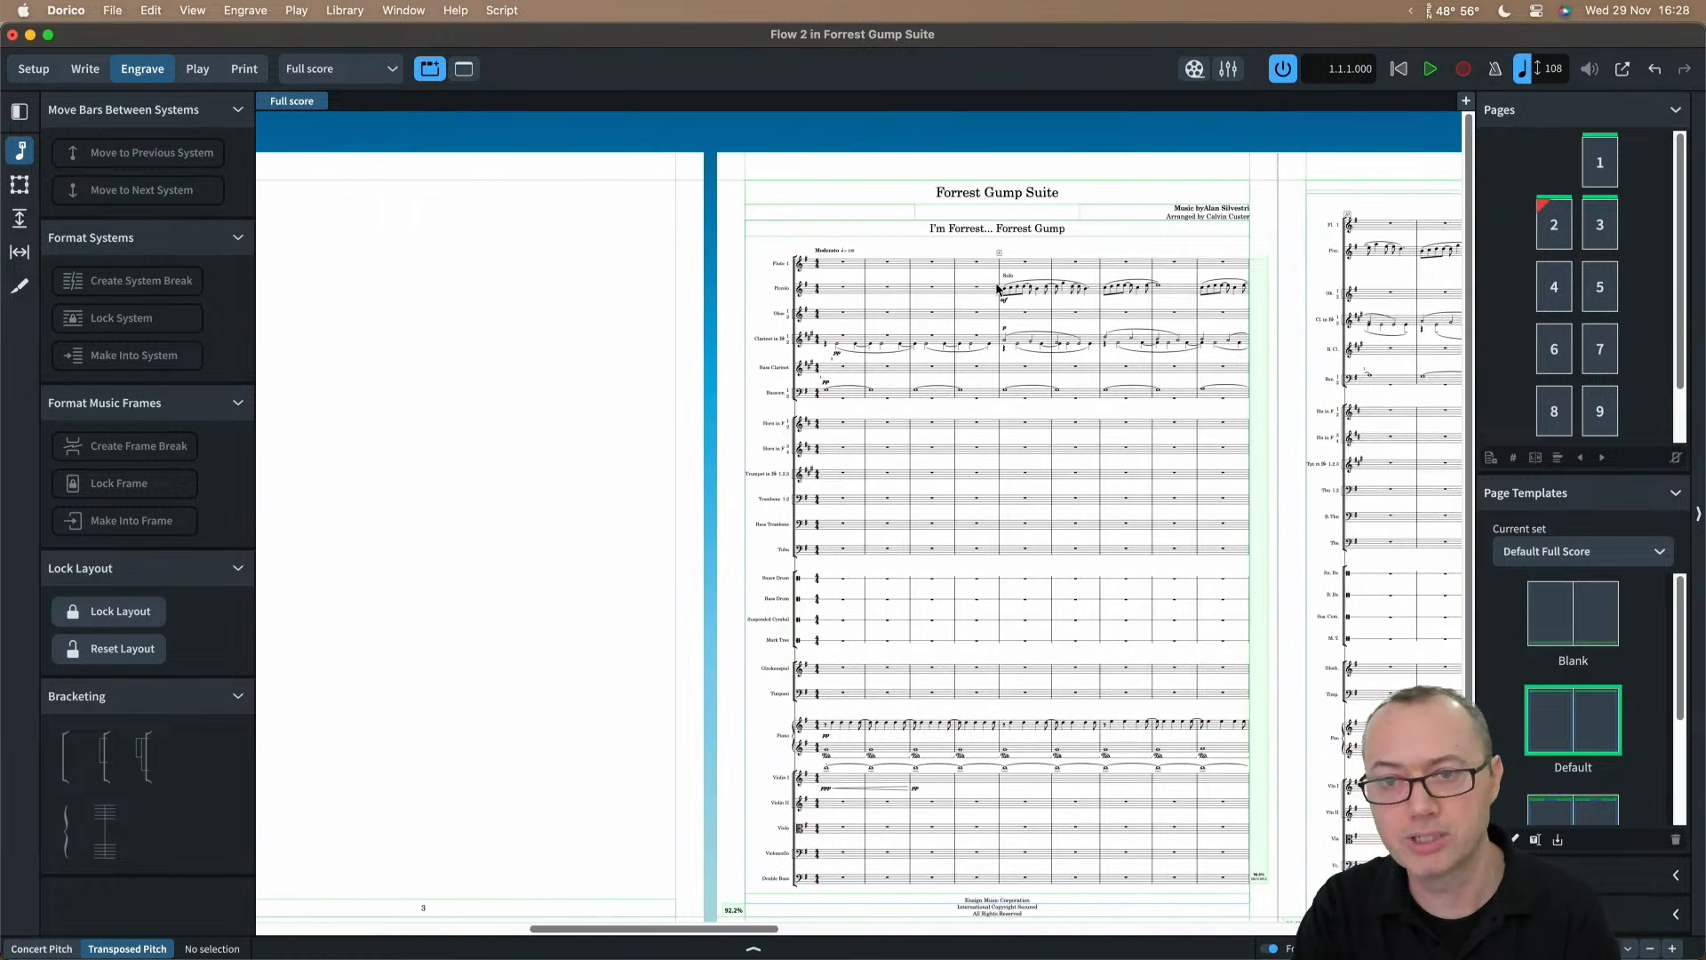
scroll(989, 250, right, 20)
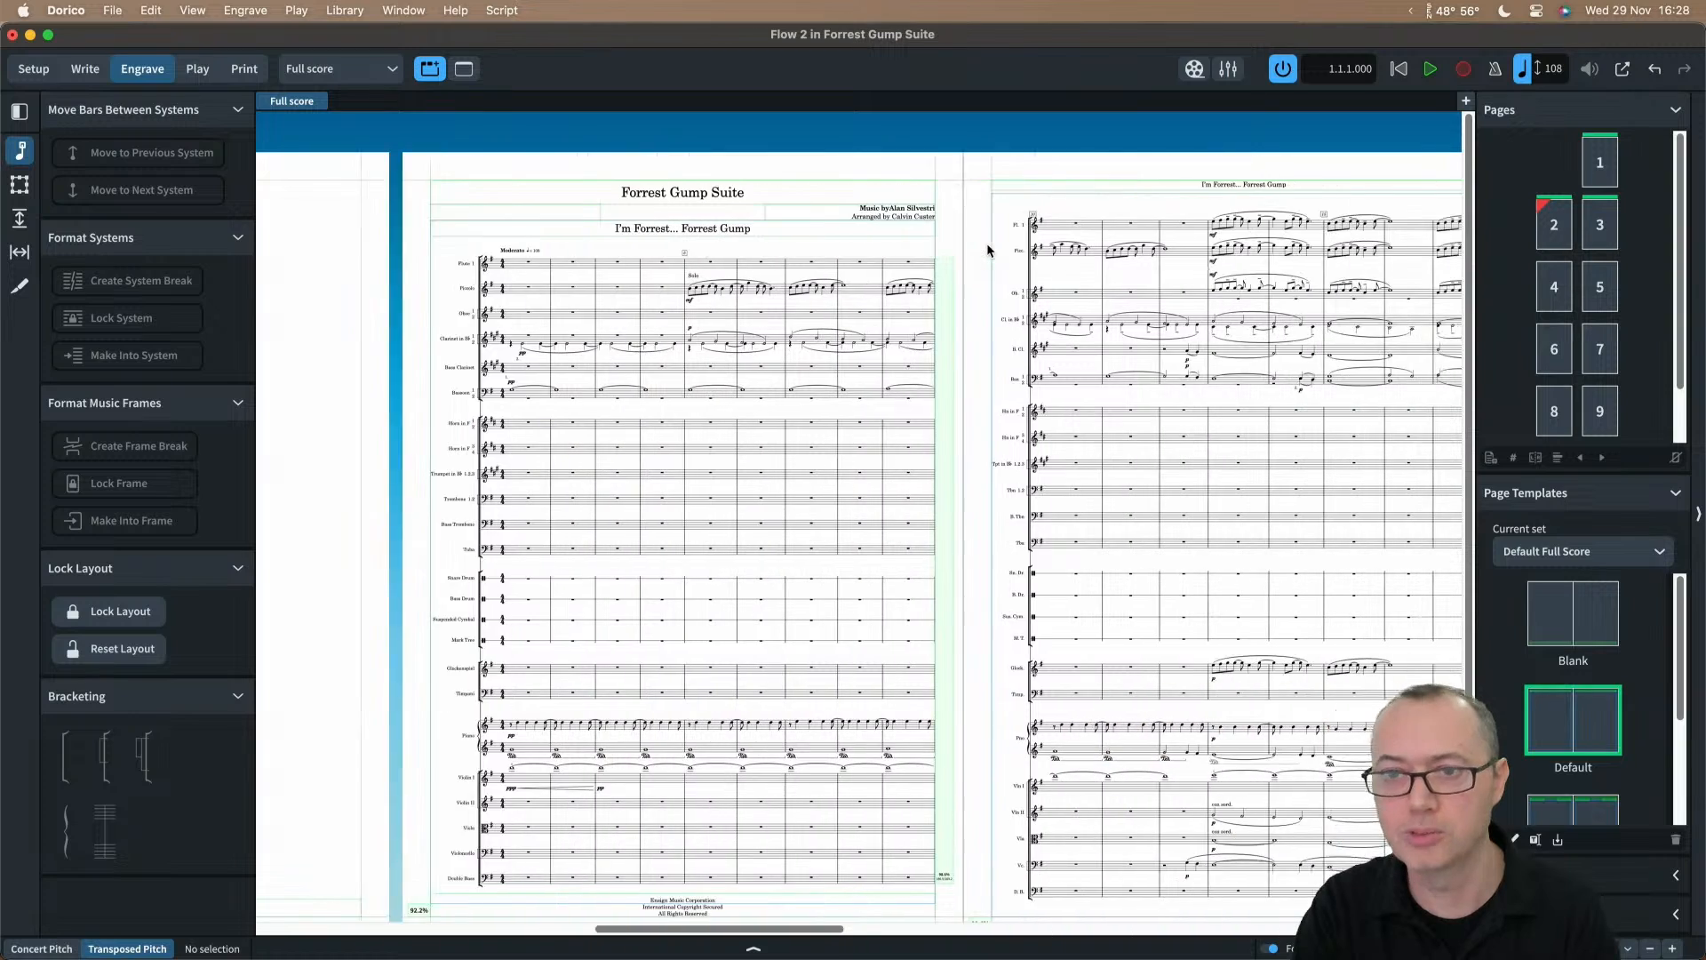
scroll(989, 250, right, 20)
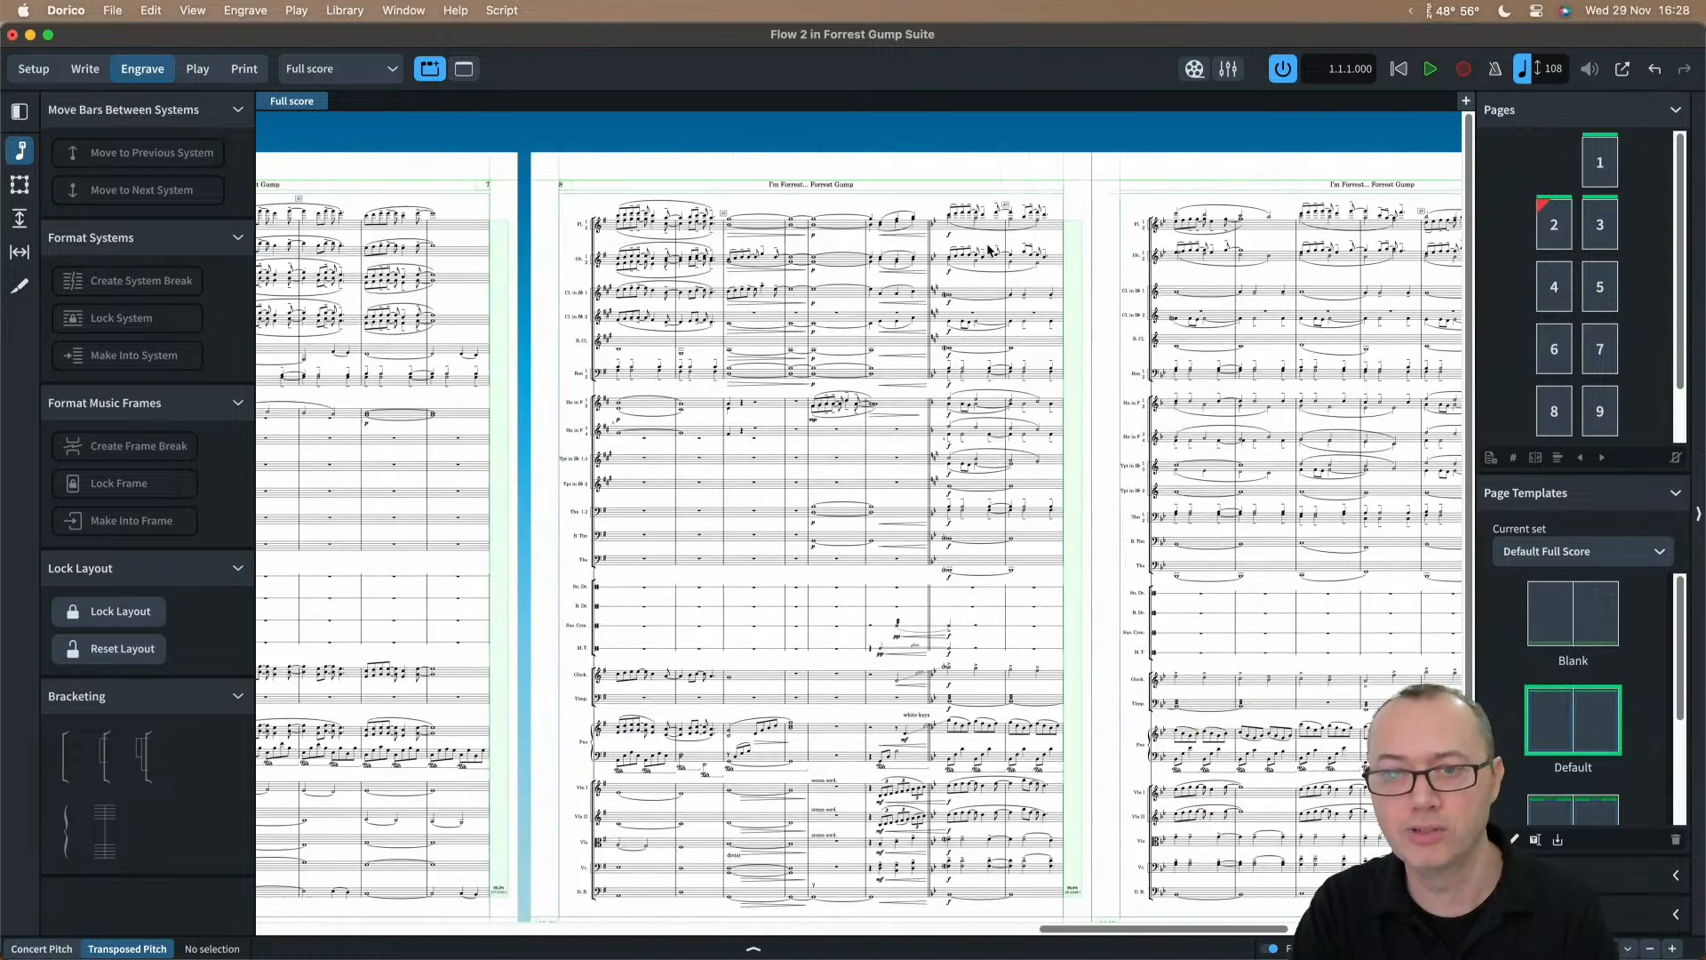
scroll(989, 250, right, 6)
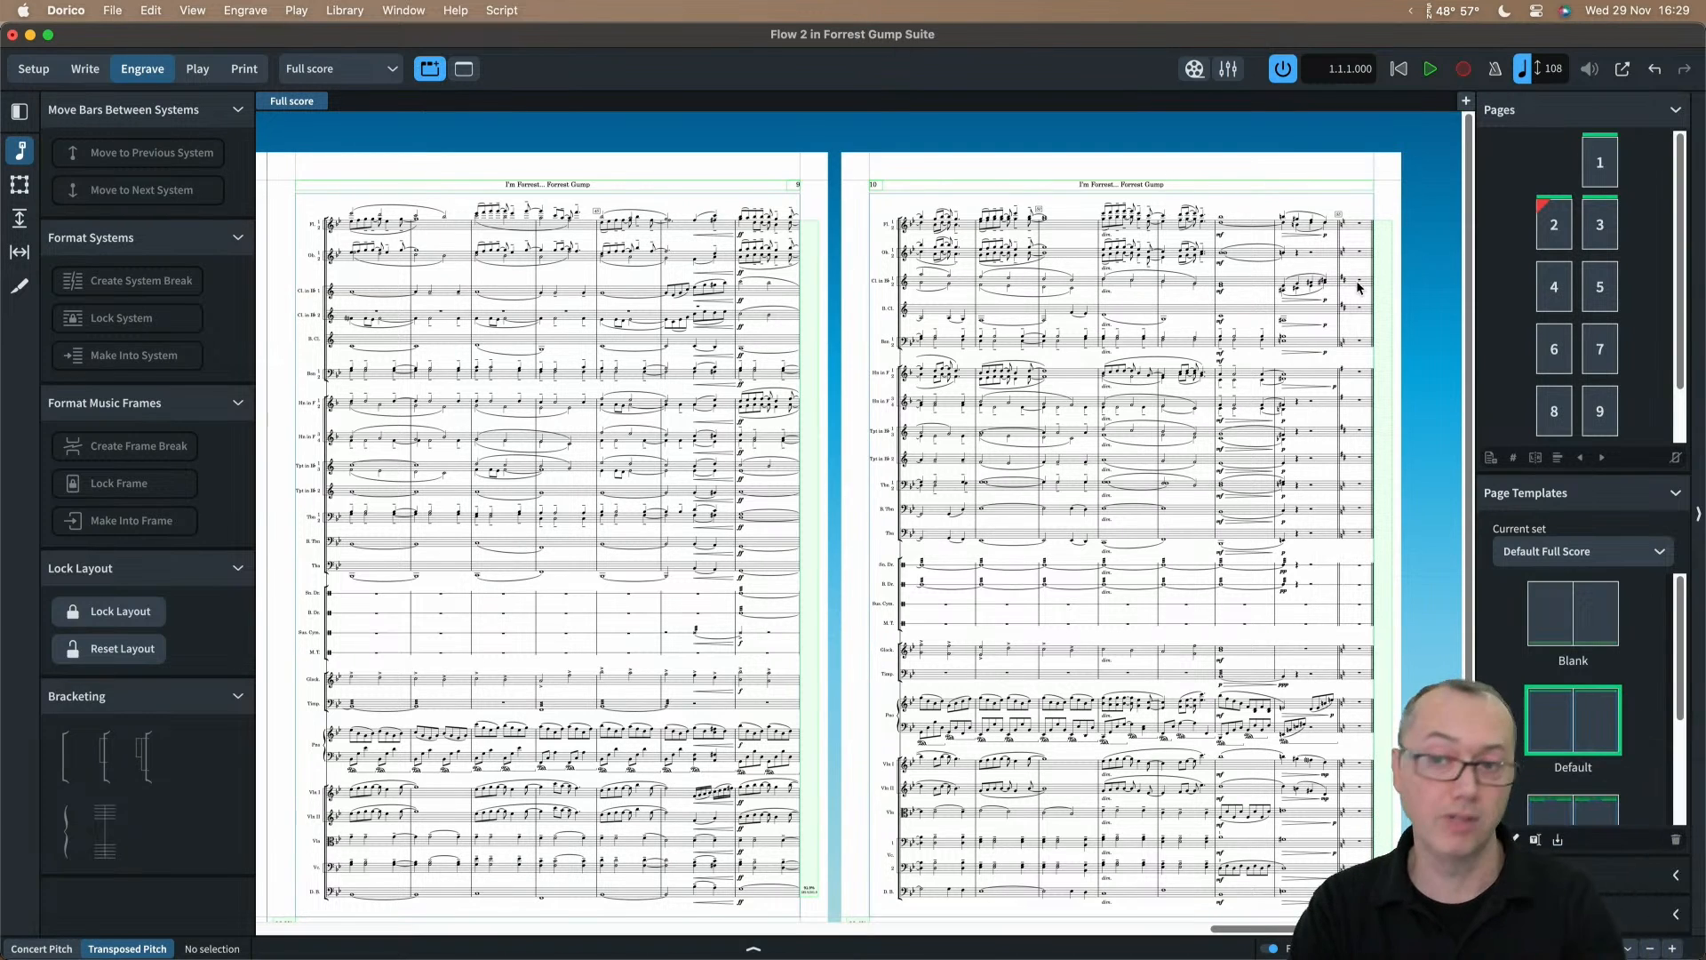
Step: Insert a music frame from the inner margin across the upper part of blank page 3 and check its flow filter
key(Home)
scroll(1139, 336, right, 10)
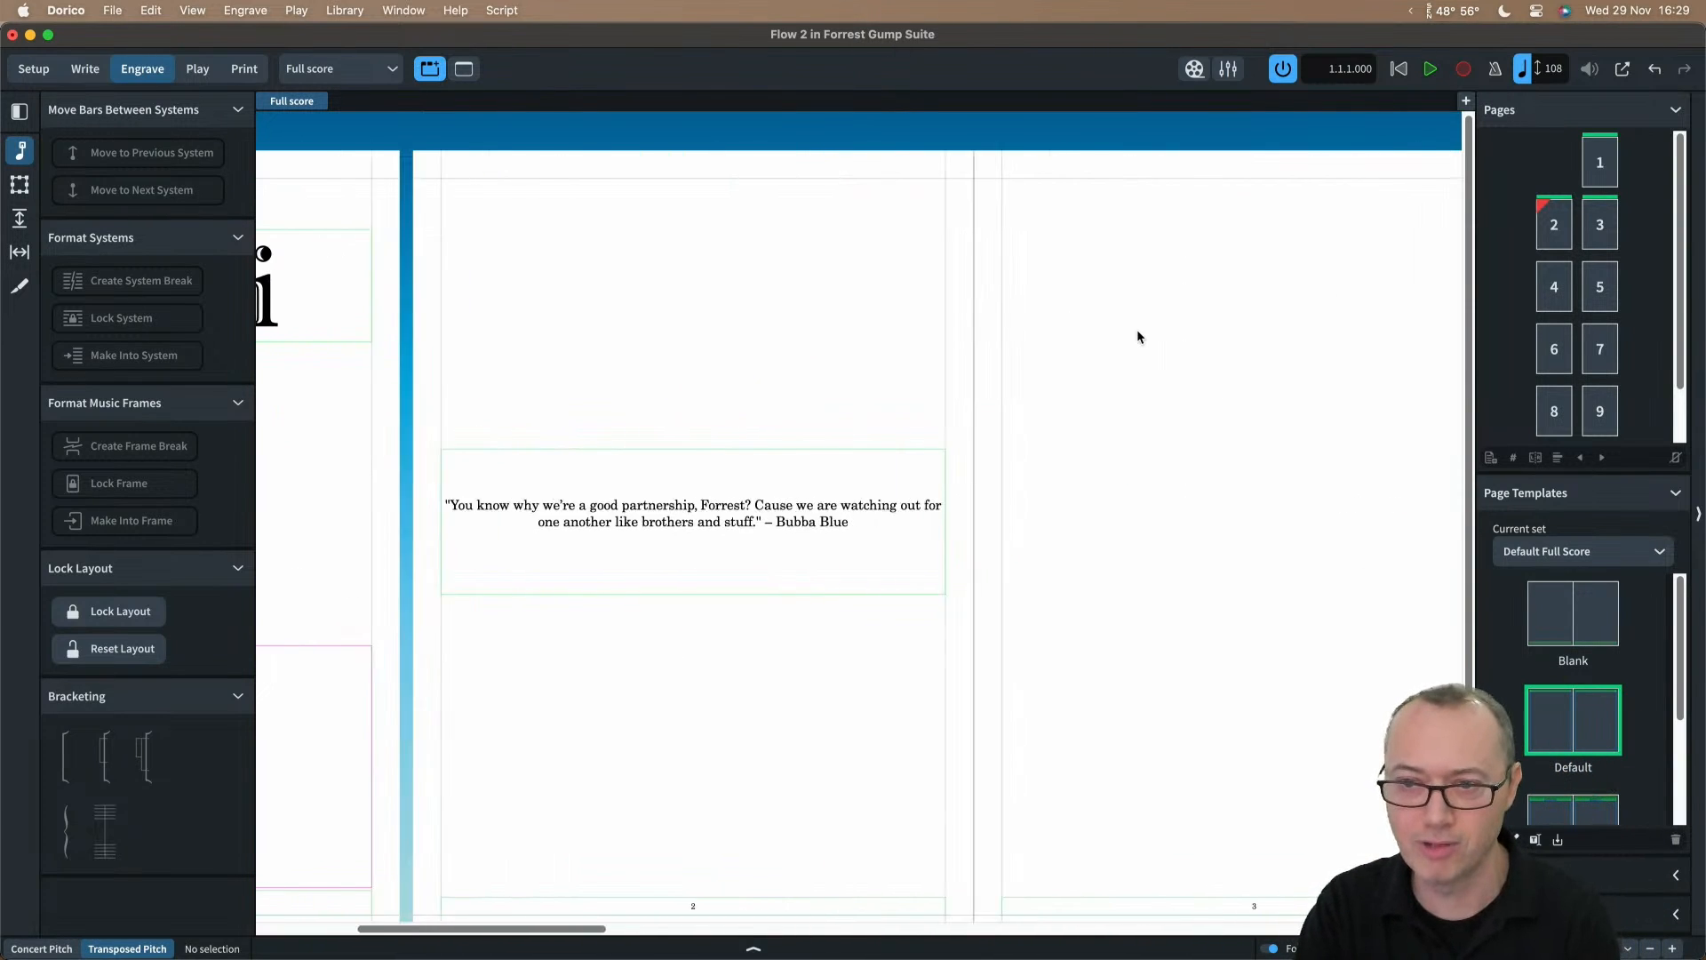
scroll(1138, 330, up, 2)
scroll(1137, 331, right, 6)
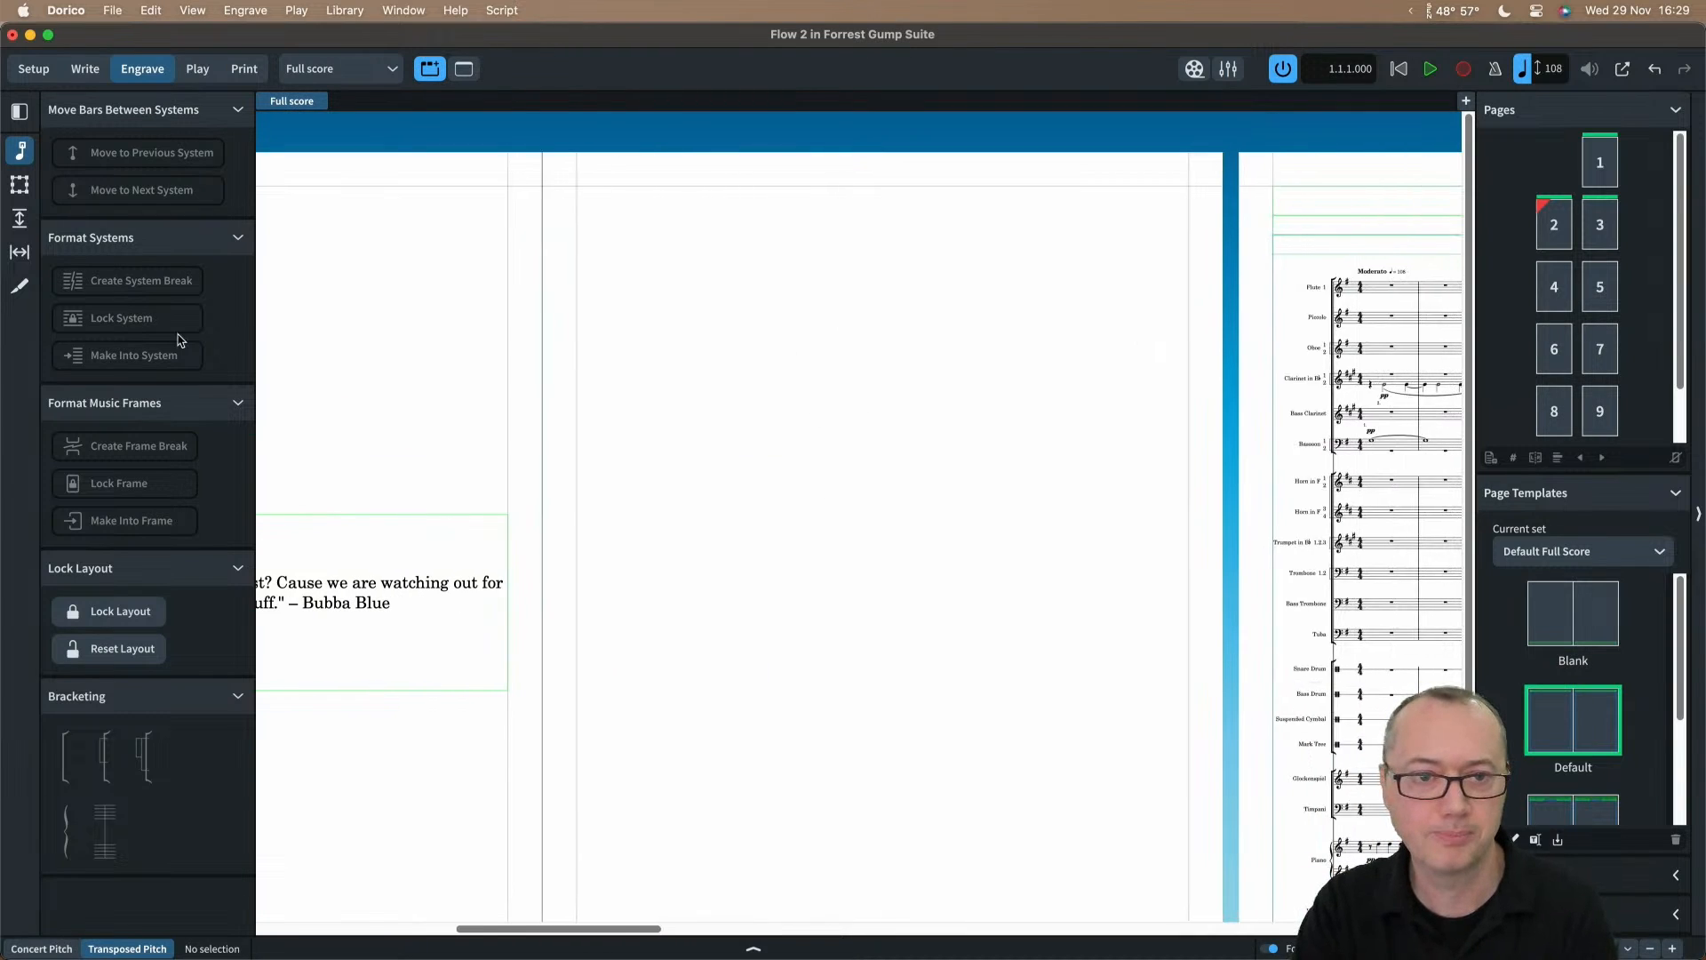
click(19, 187)
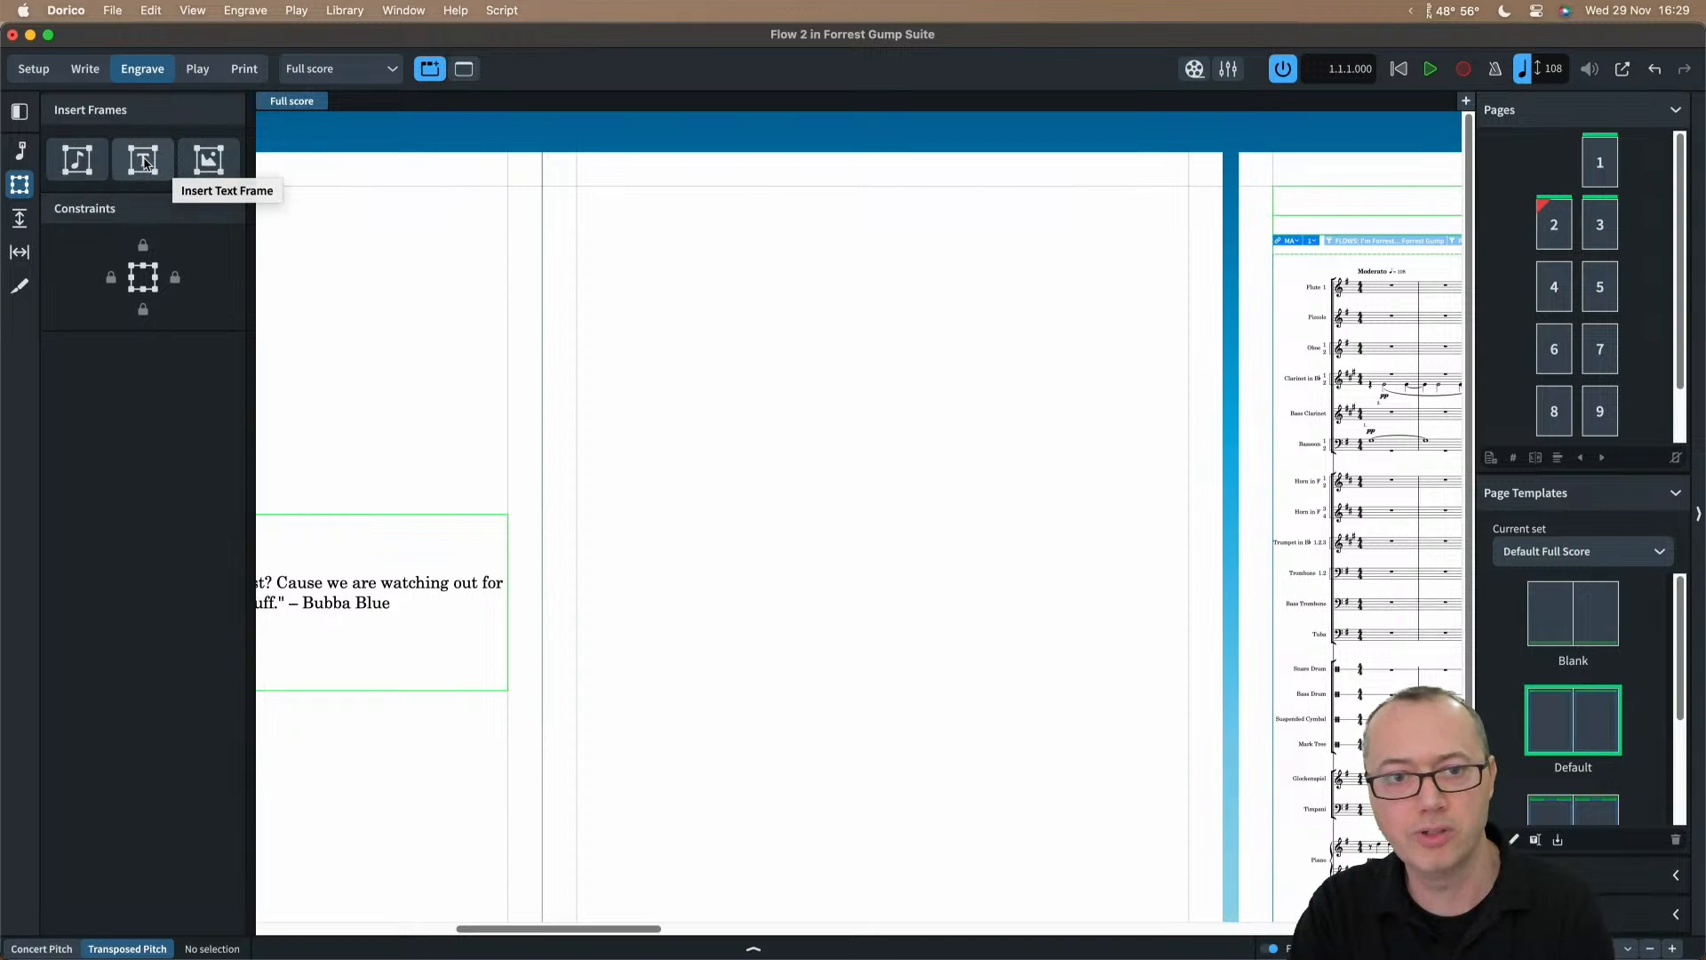
click(87, 166)
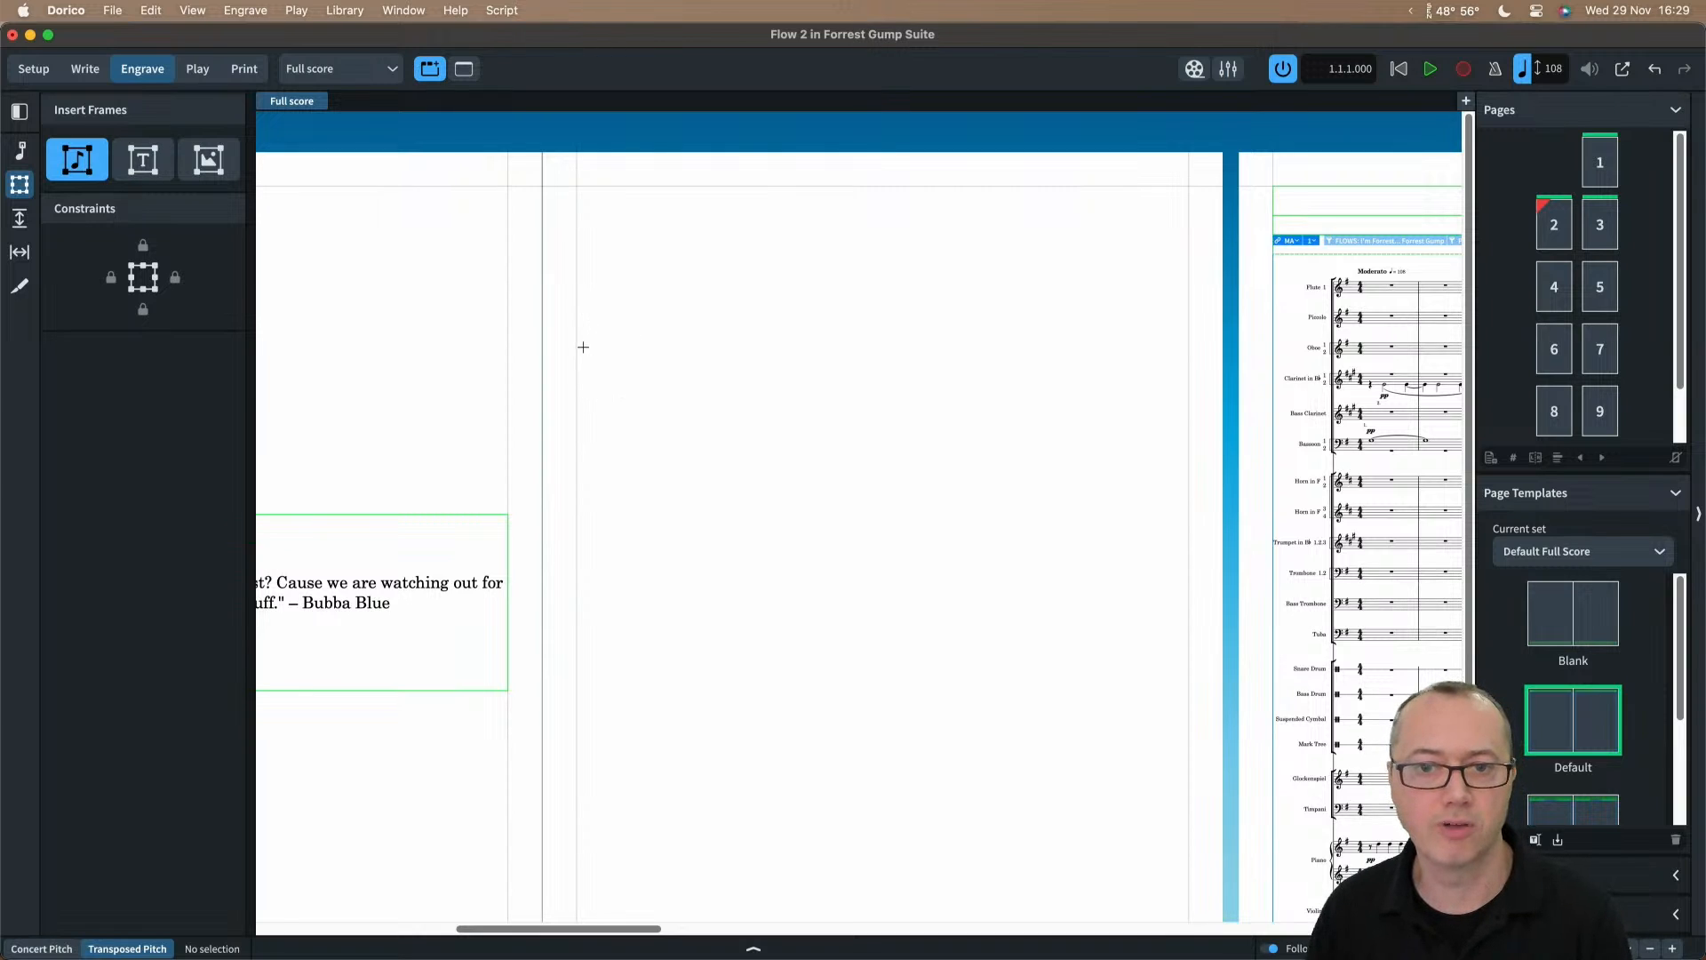
drag(578, 348, 1024, 465)
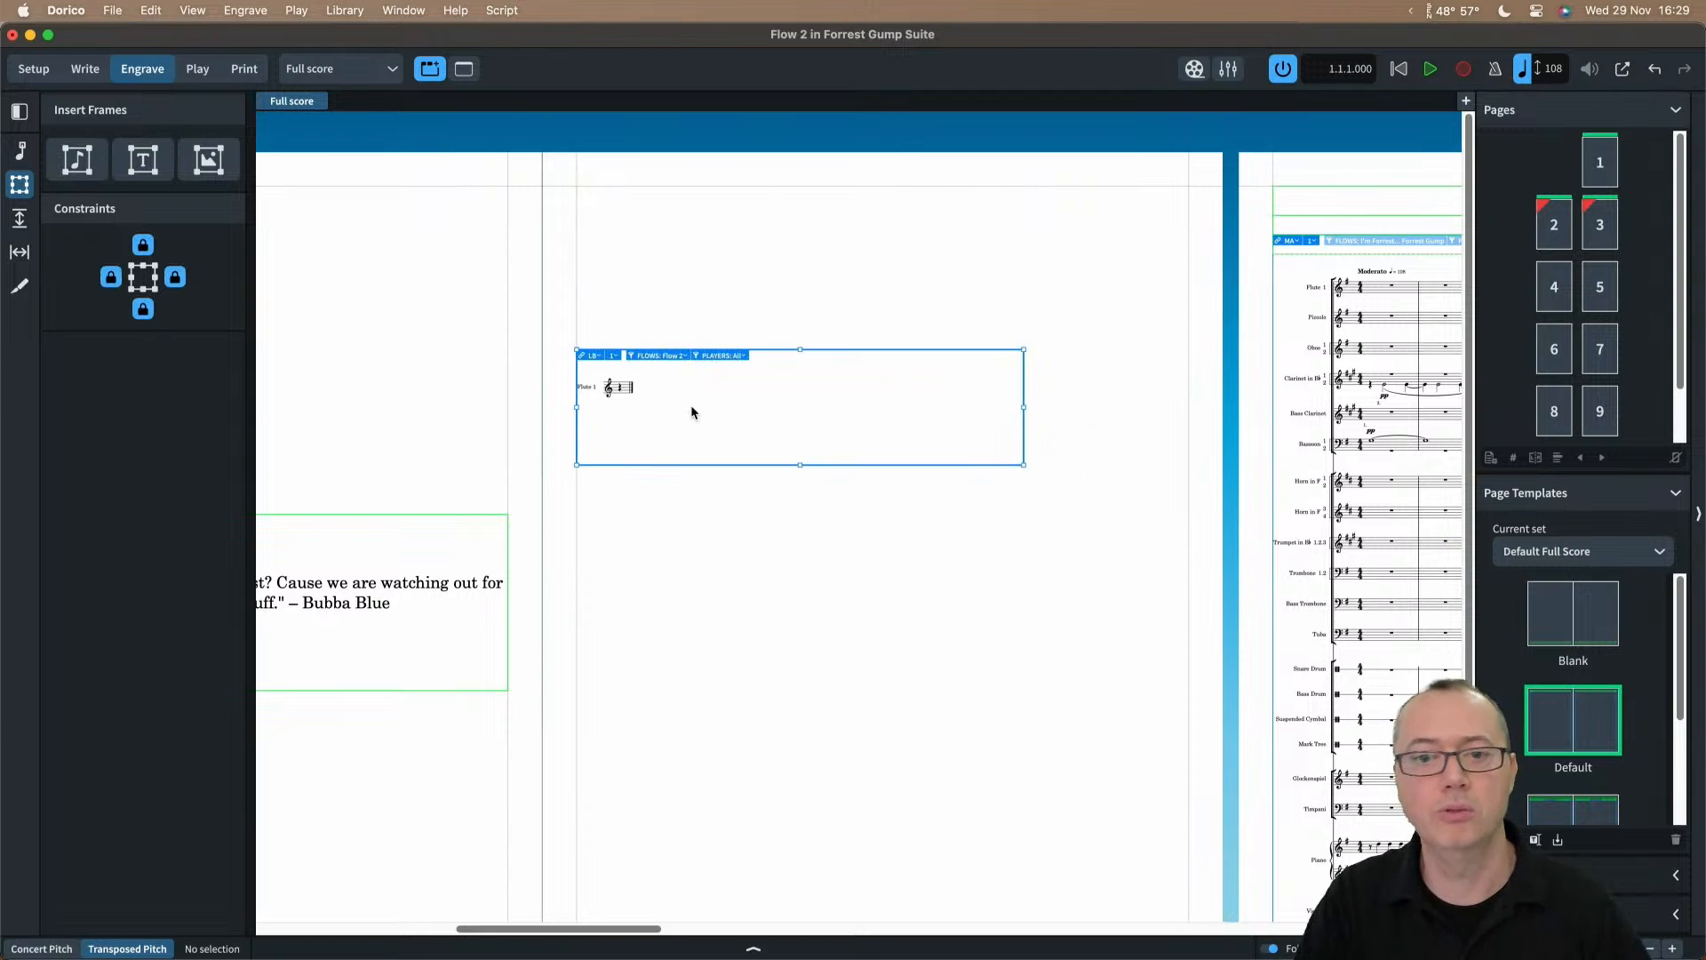
key(super+equal)
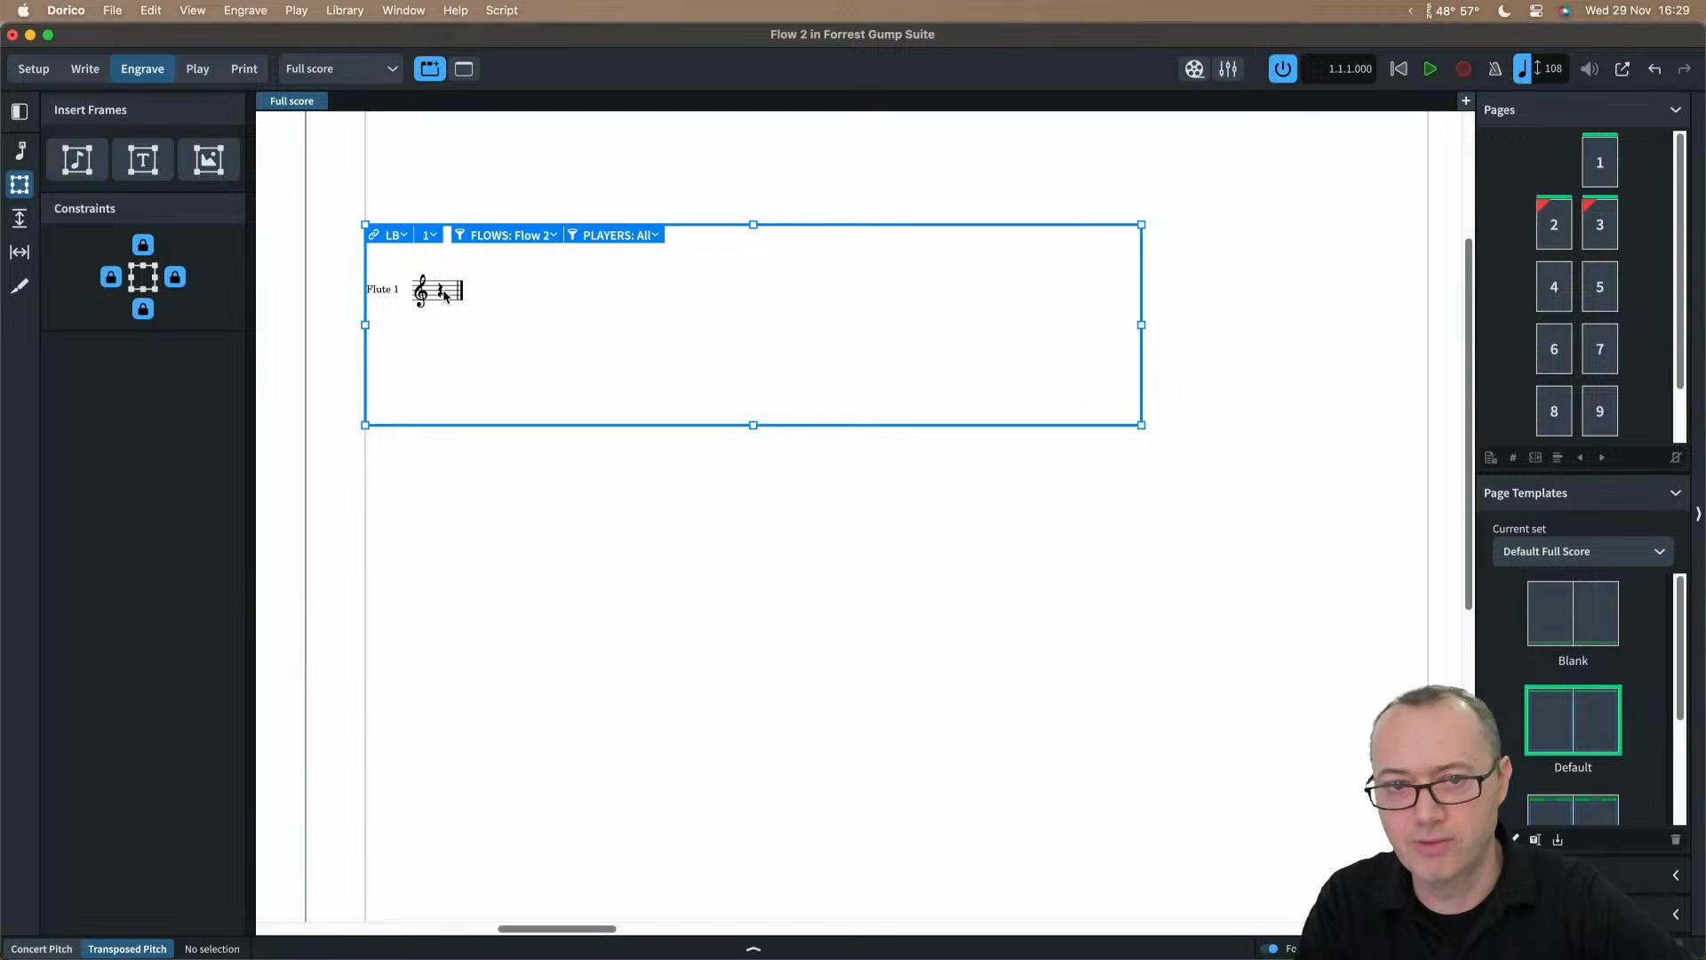
click(532, 238)
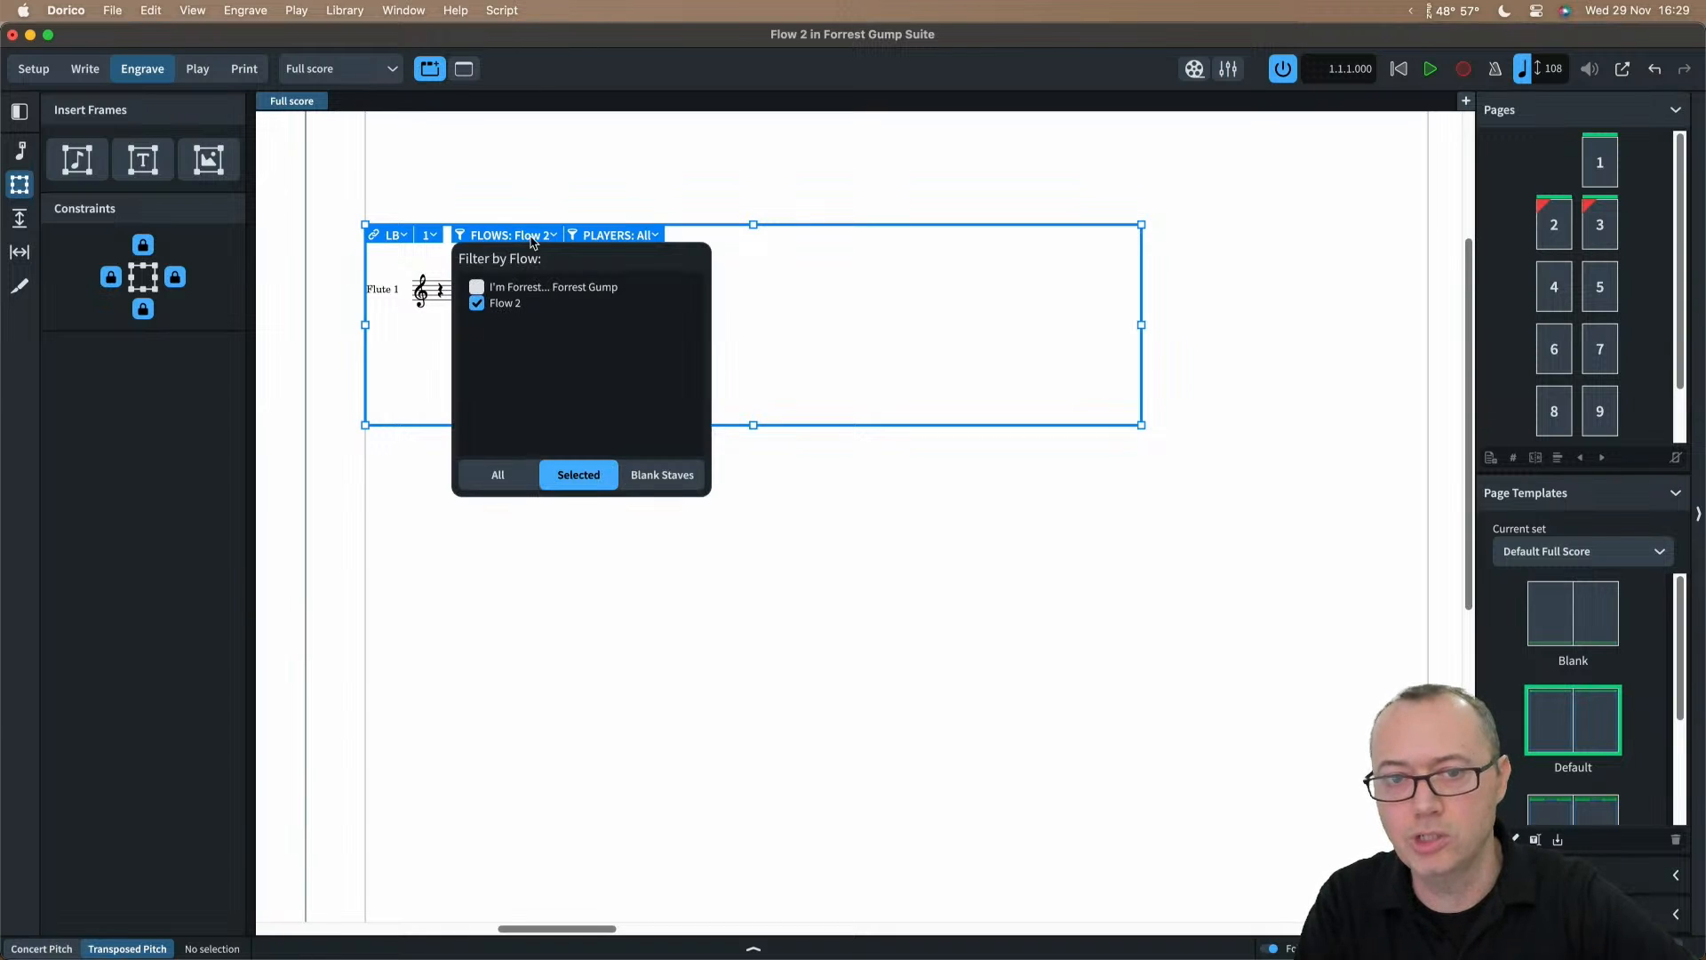
click(529, 185)
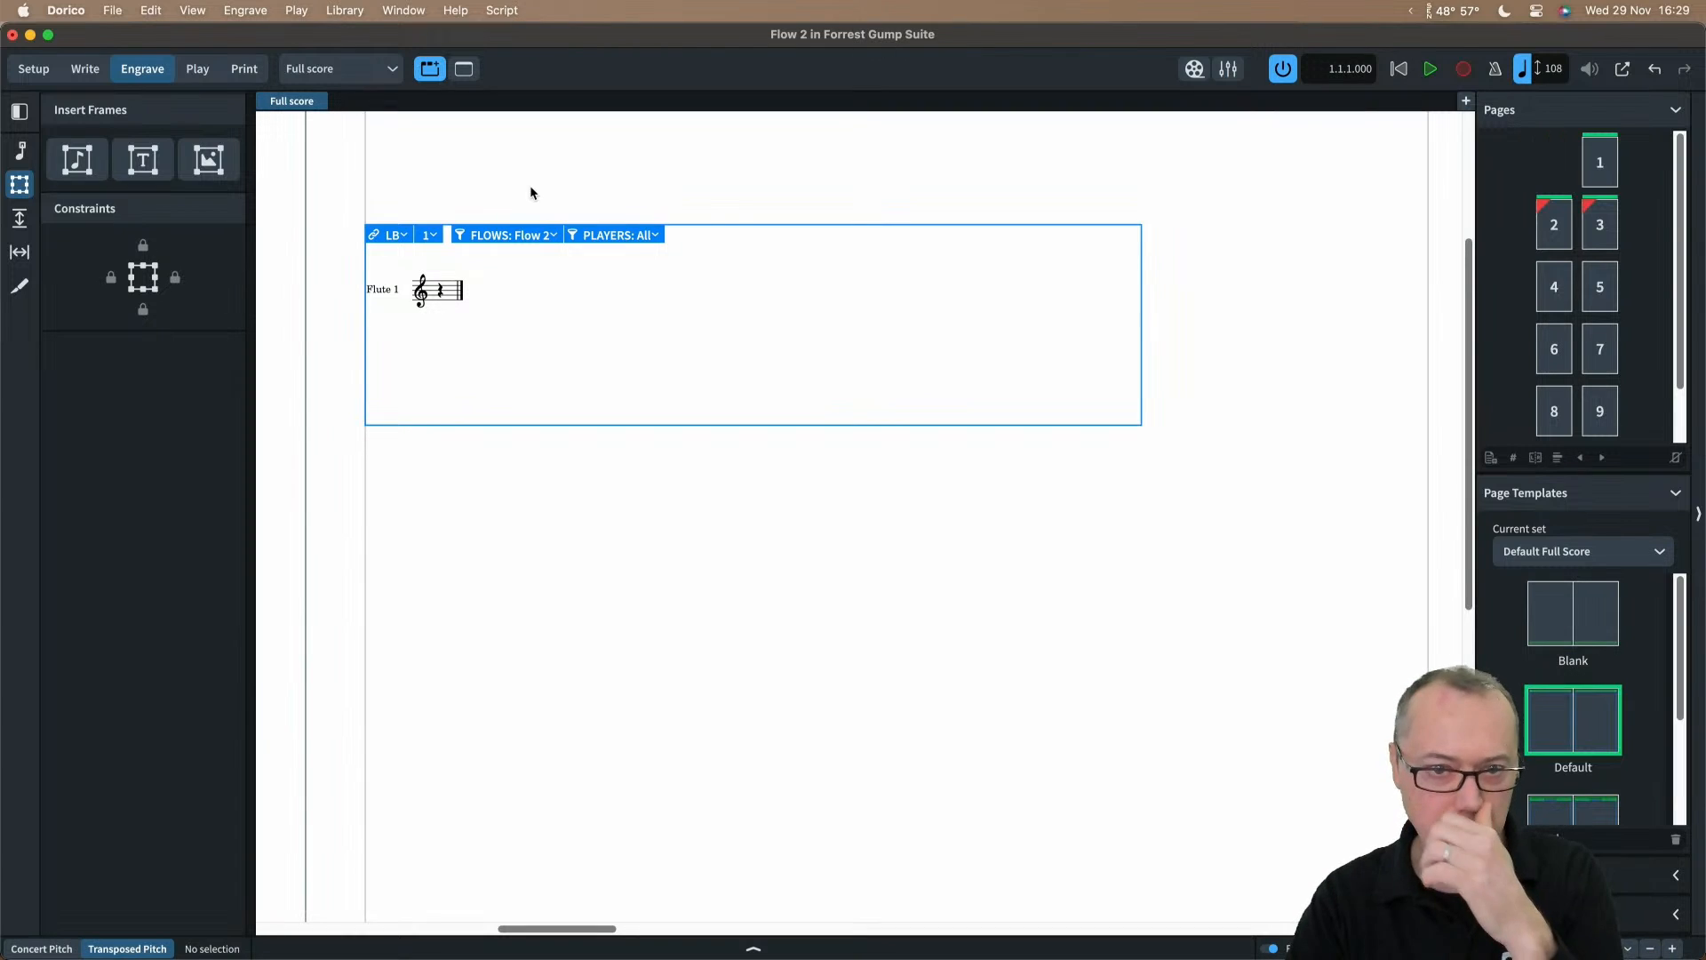
Step: Copy the Piccolo solo starting at bar 5 of "I'm Forrest... Forrest Gump", covering both slurred phrases through bar 8, in Write mode
key(x)
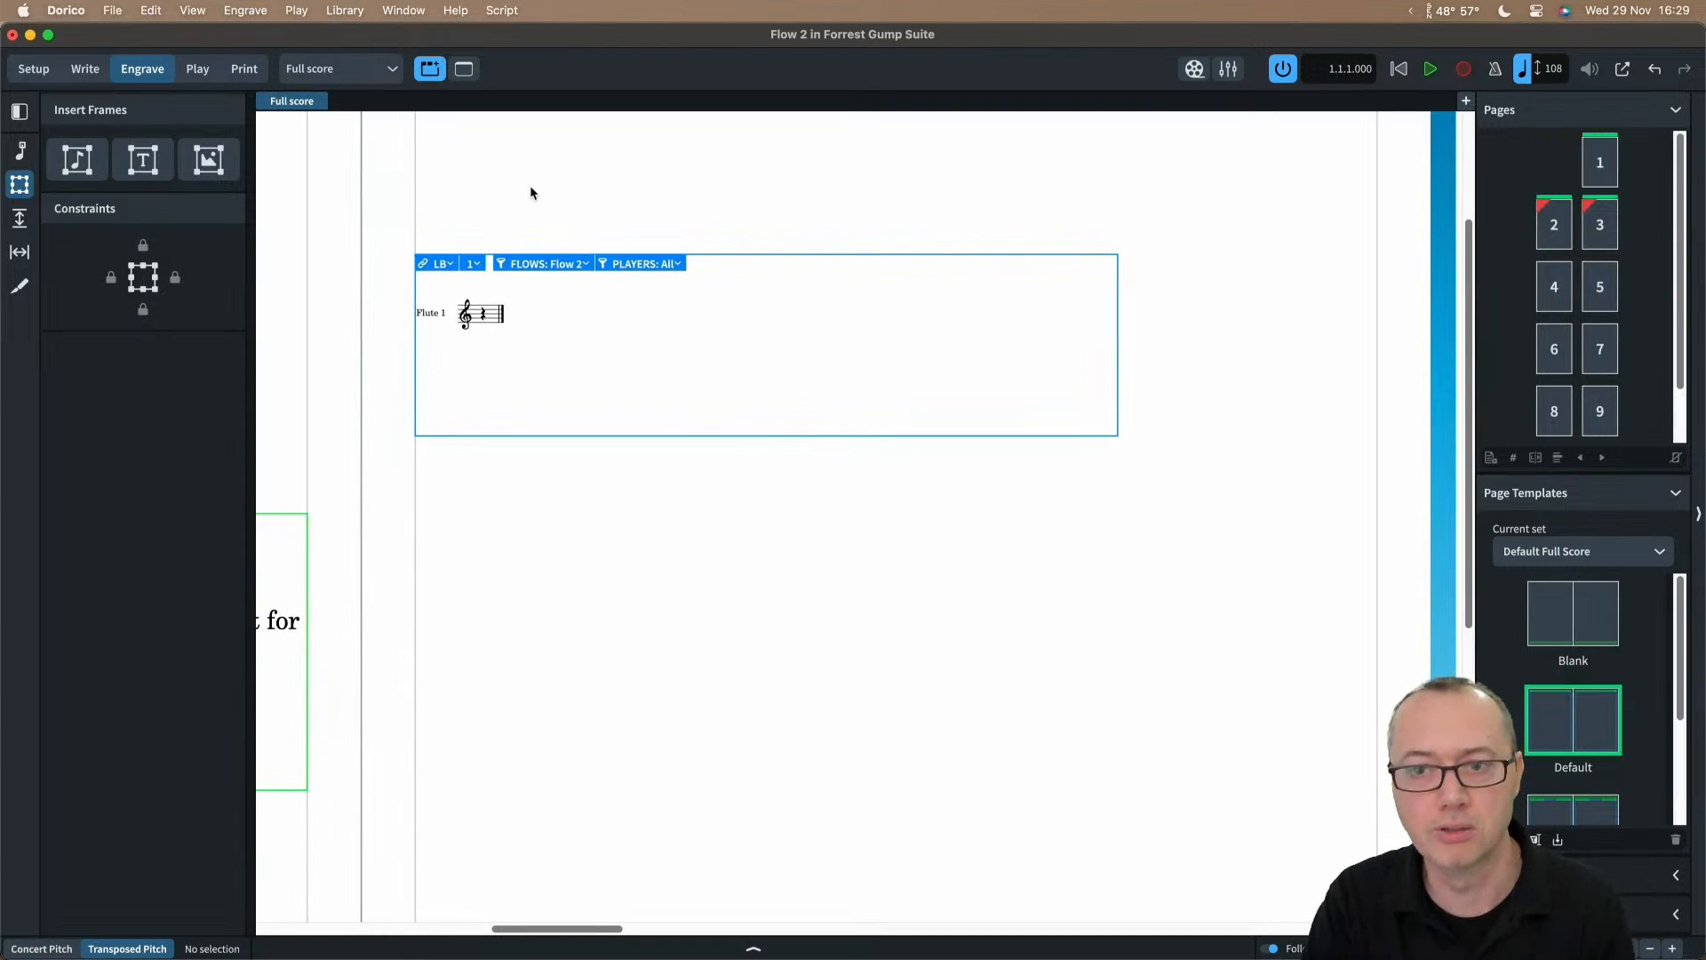
scroll(1097, 234, right, 10)
scroll(1096, 231, right, 5)
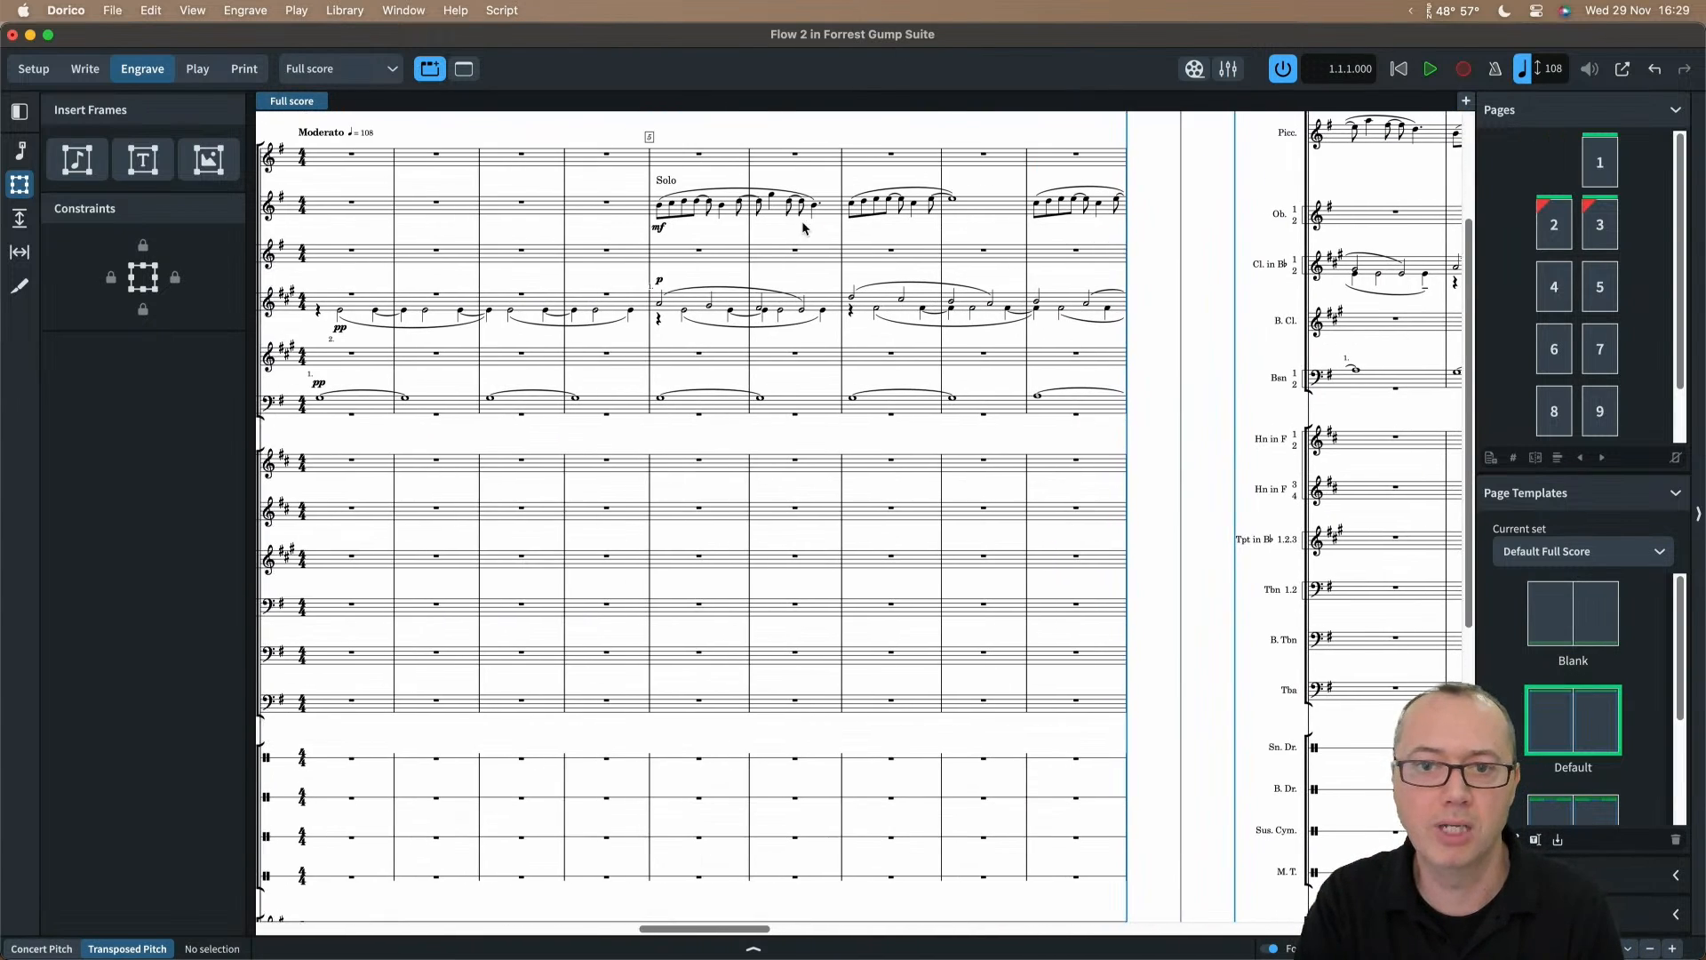
key(super+2)
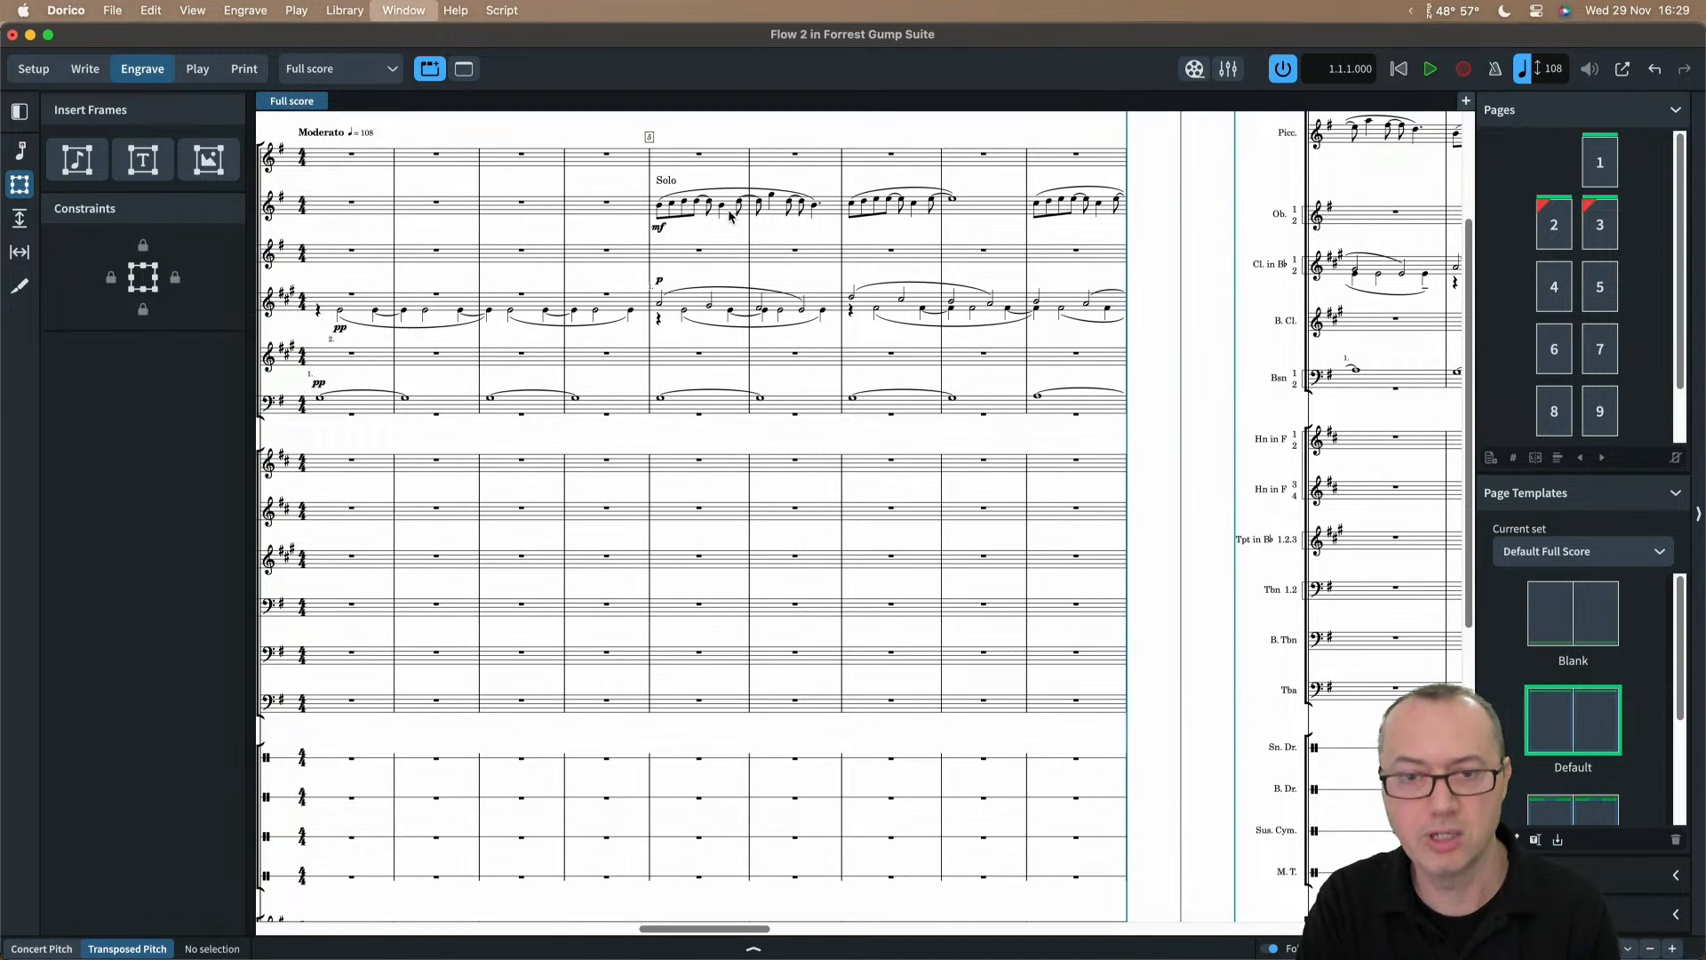
click(729, 212)
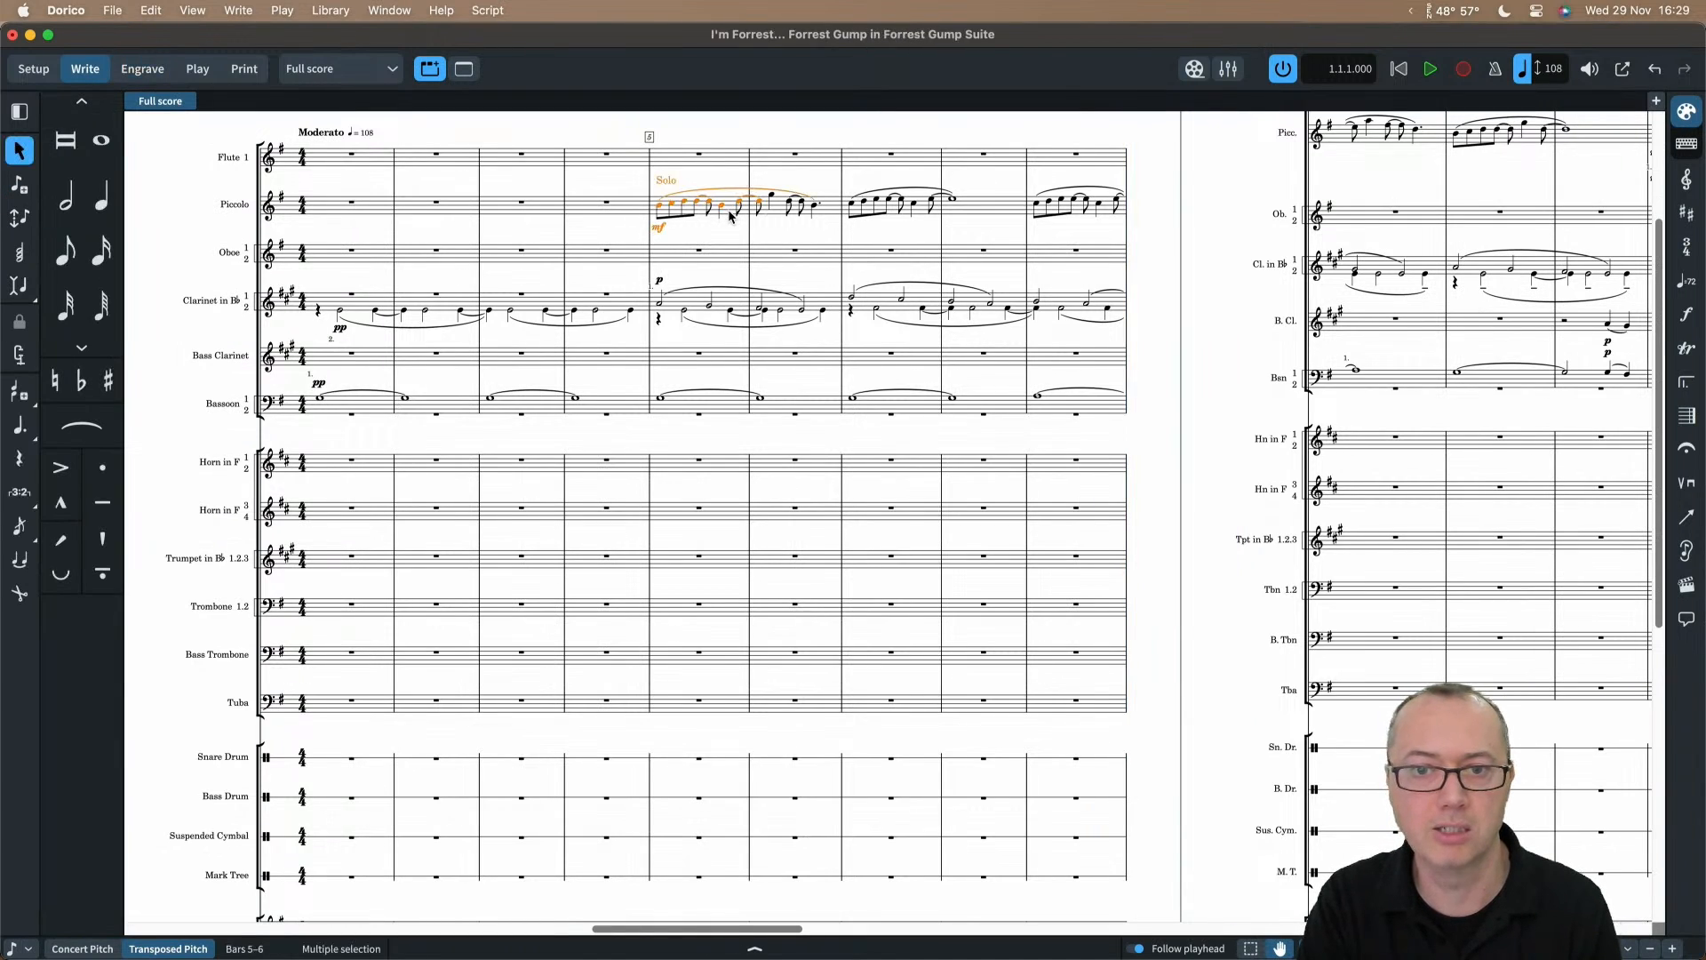
shift+click(925, 213)
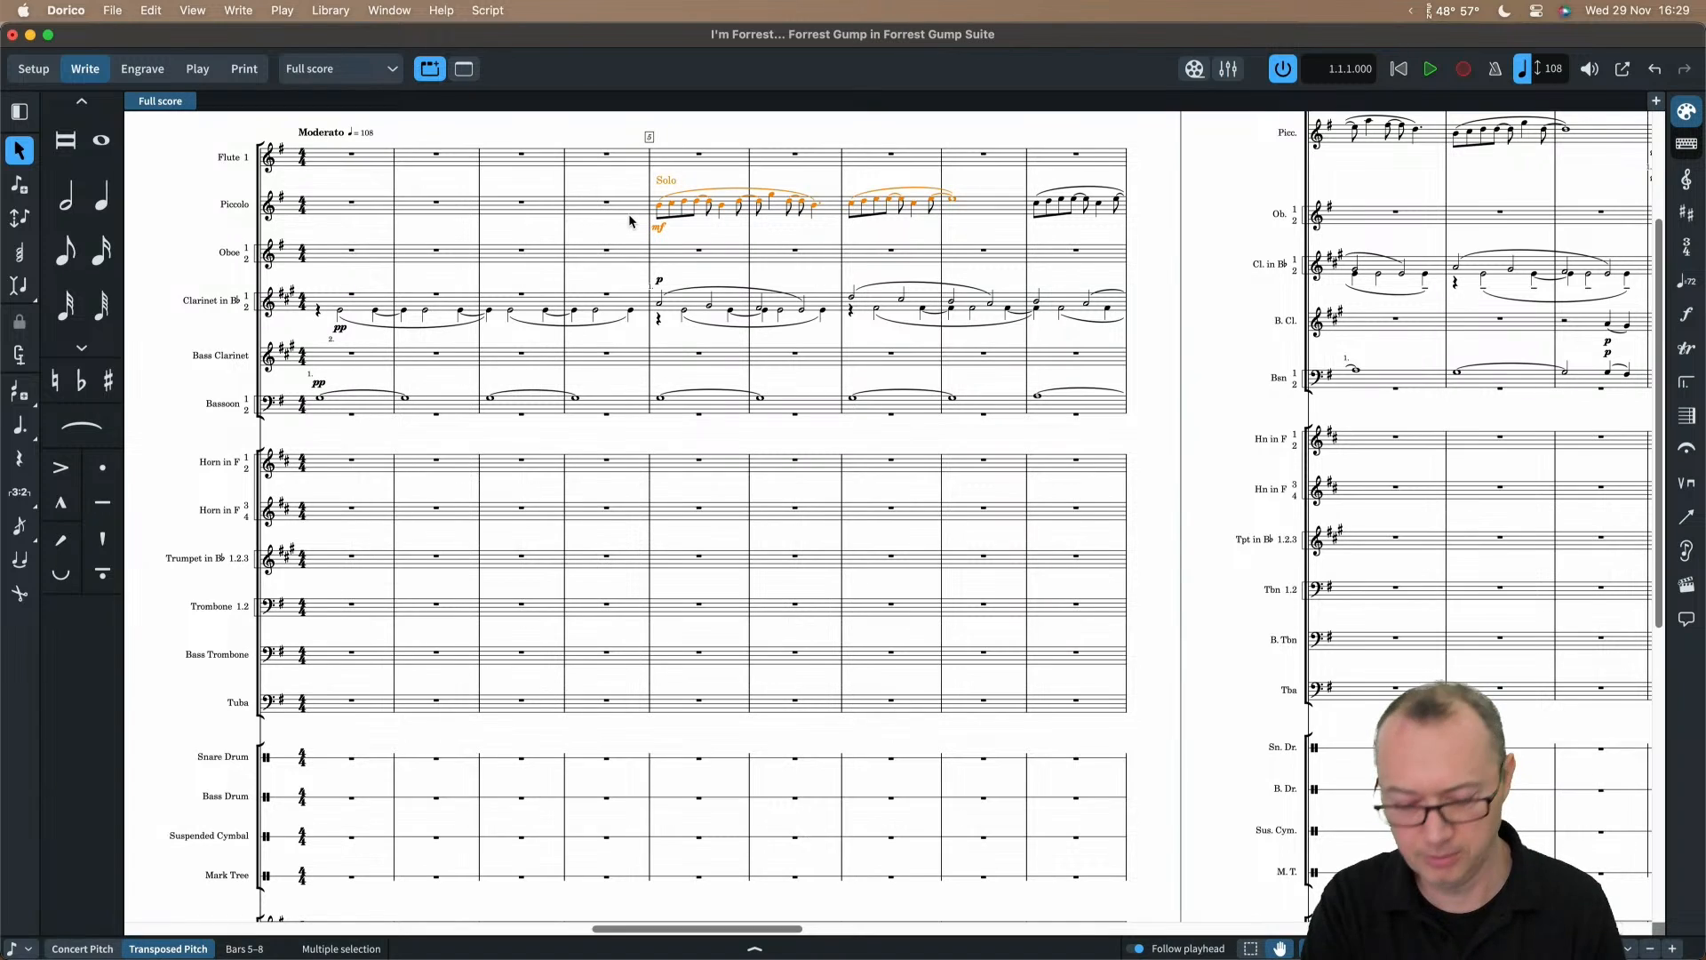
Step: Paste the copied solo at the start of Flow 2's Flute 1 staff and transpose it down an octave
scroll(627, 213, left, 15)
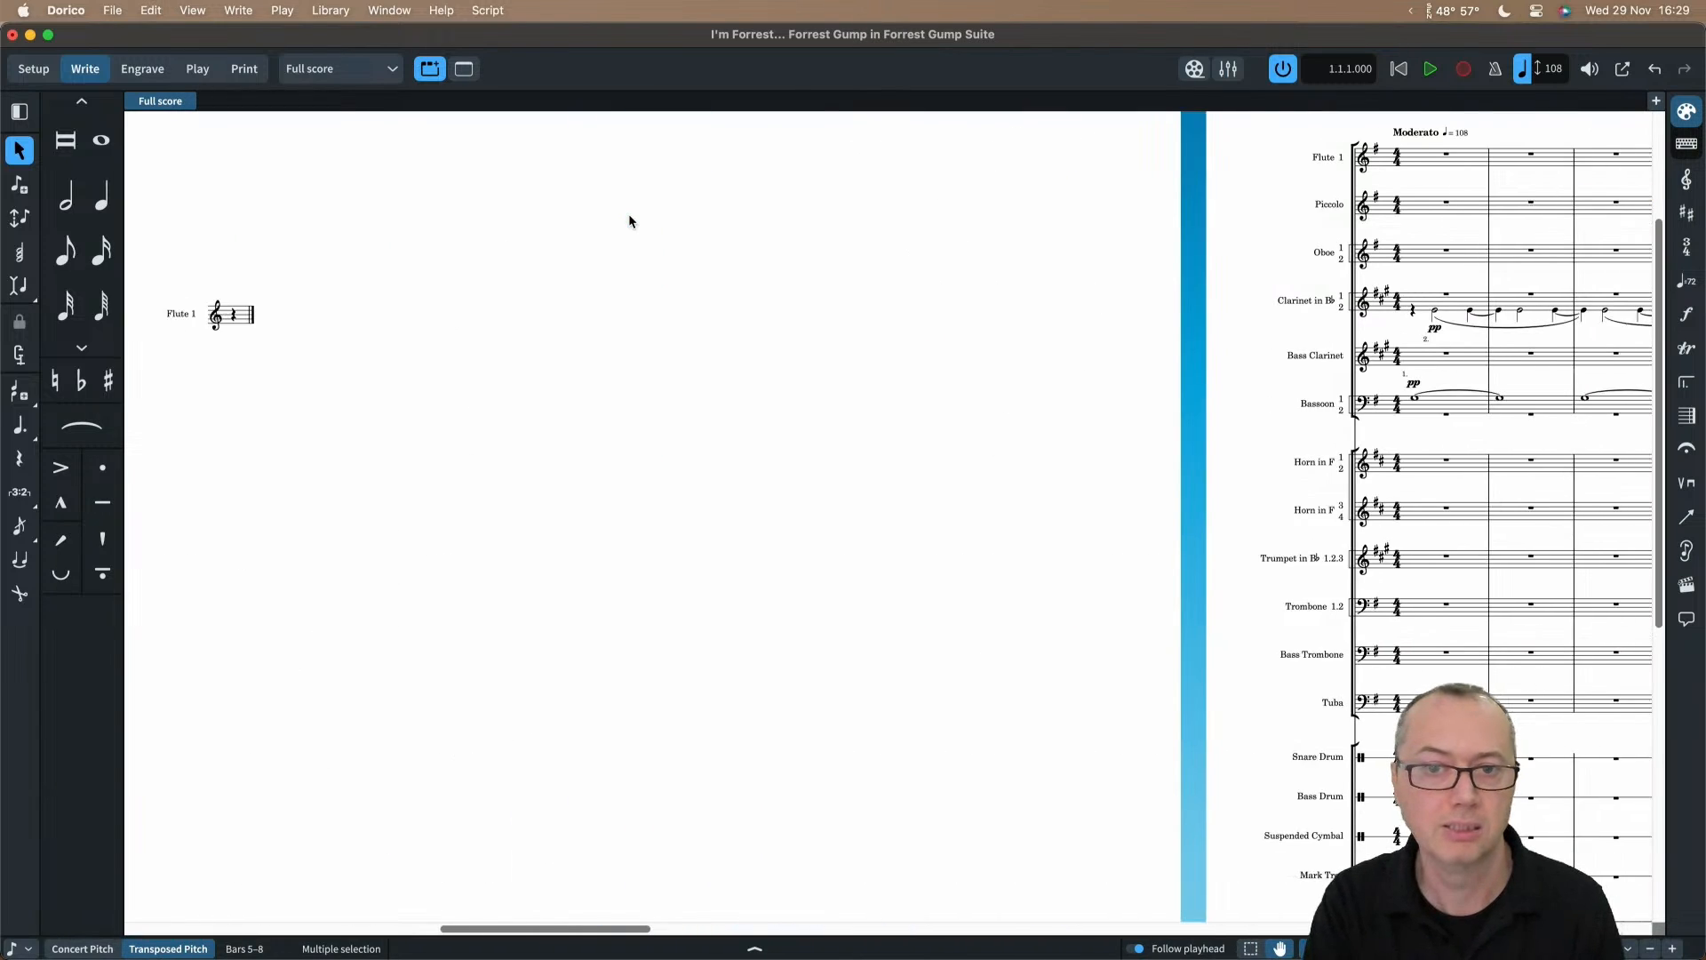
click(410, 323)
scroll(407, 322, up, 2)
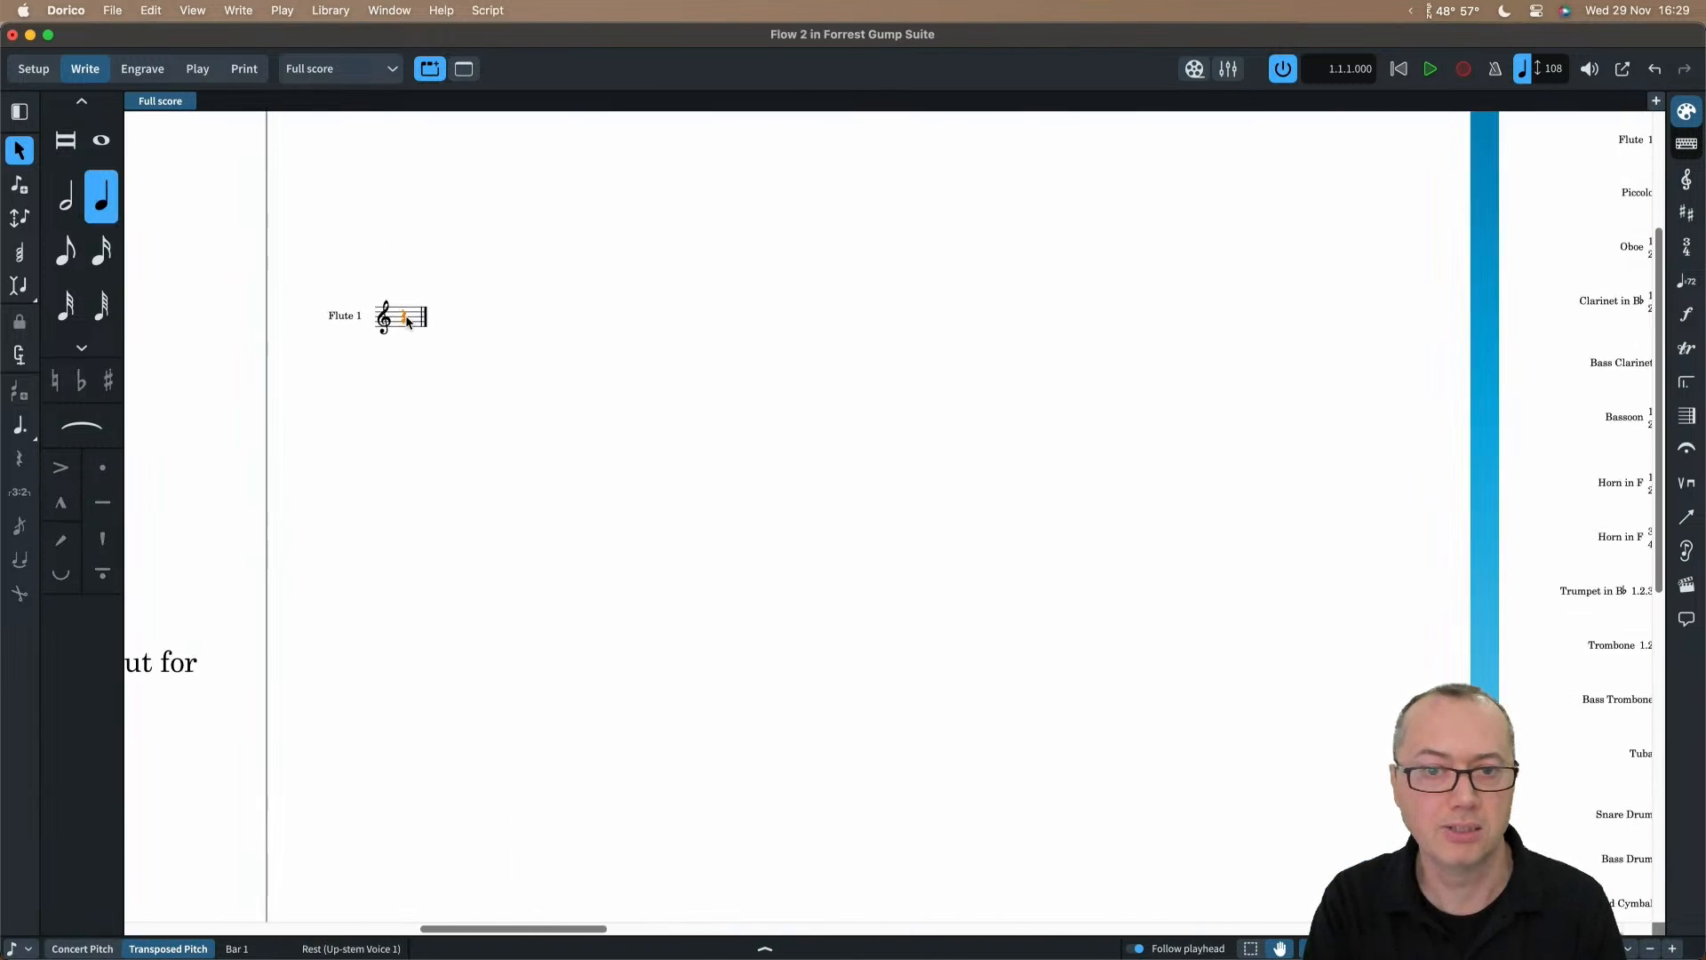
key(shift+n)
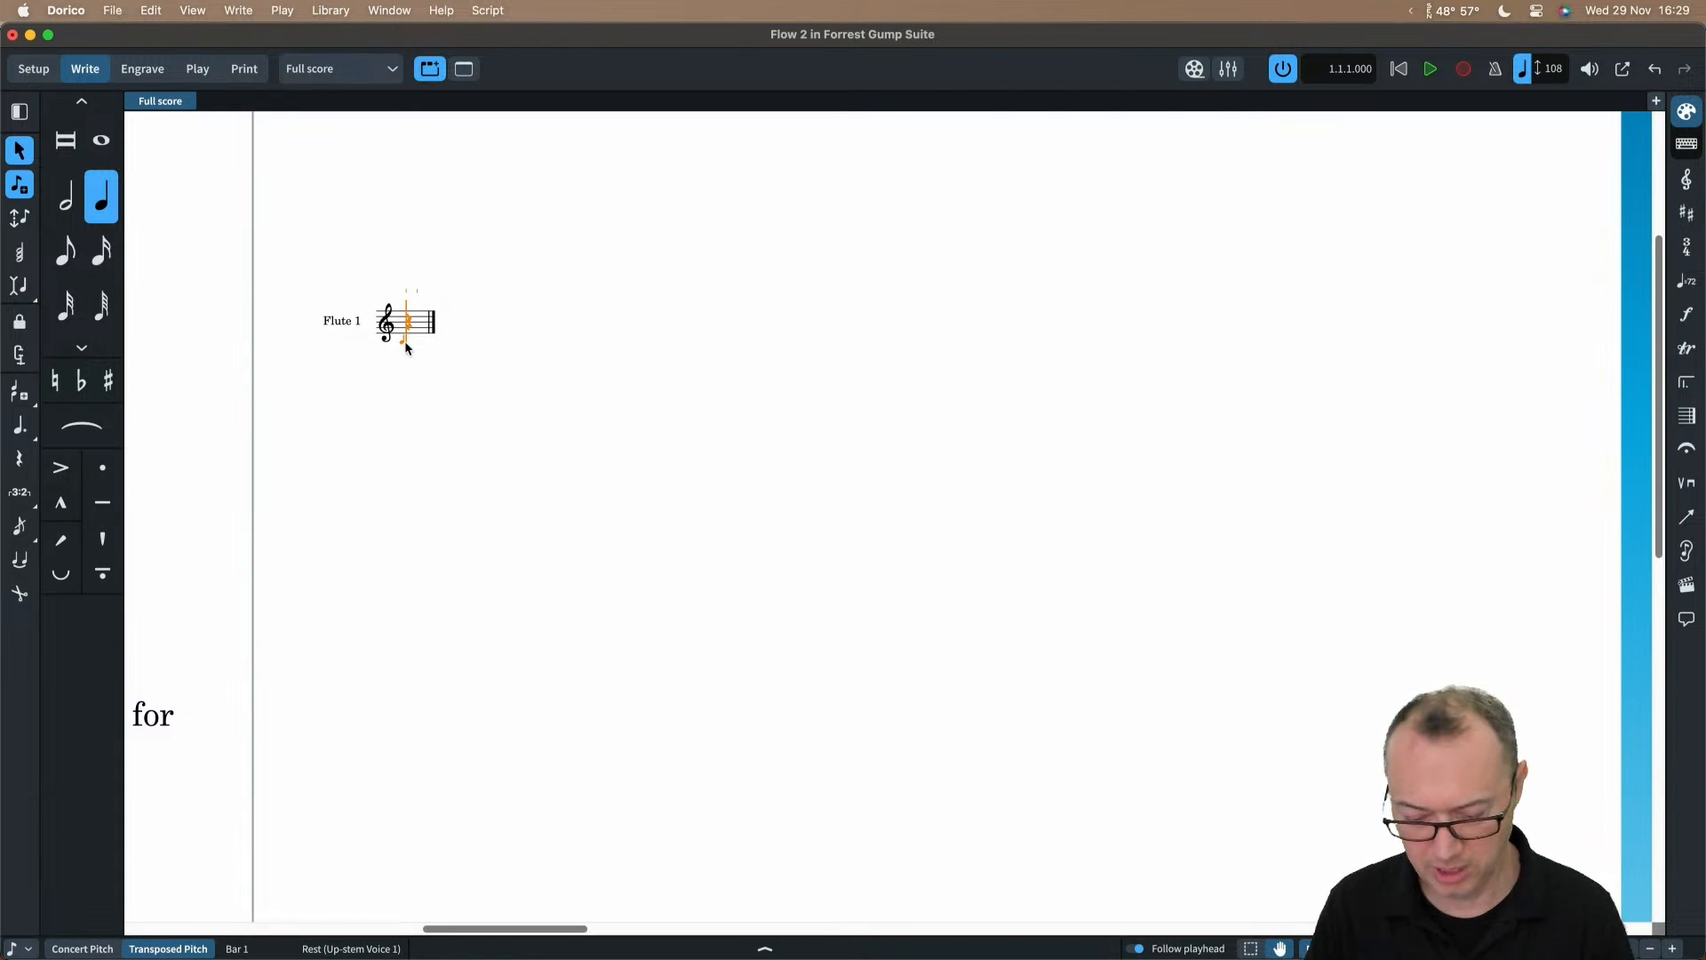
key(super+v)
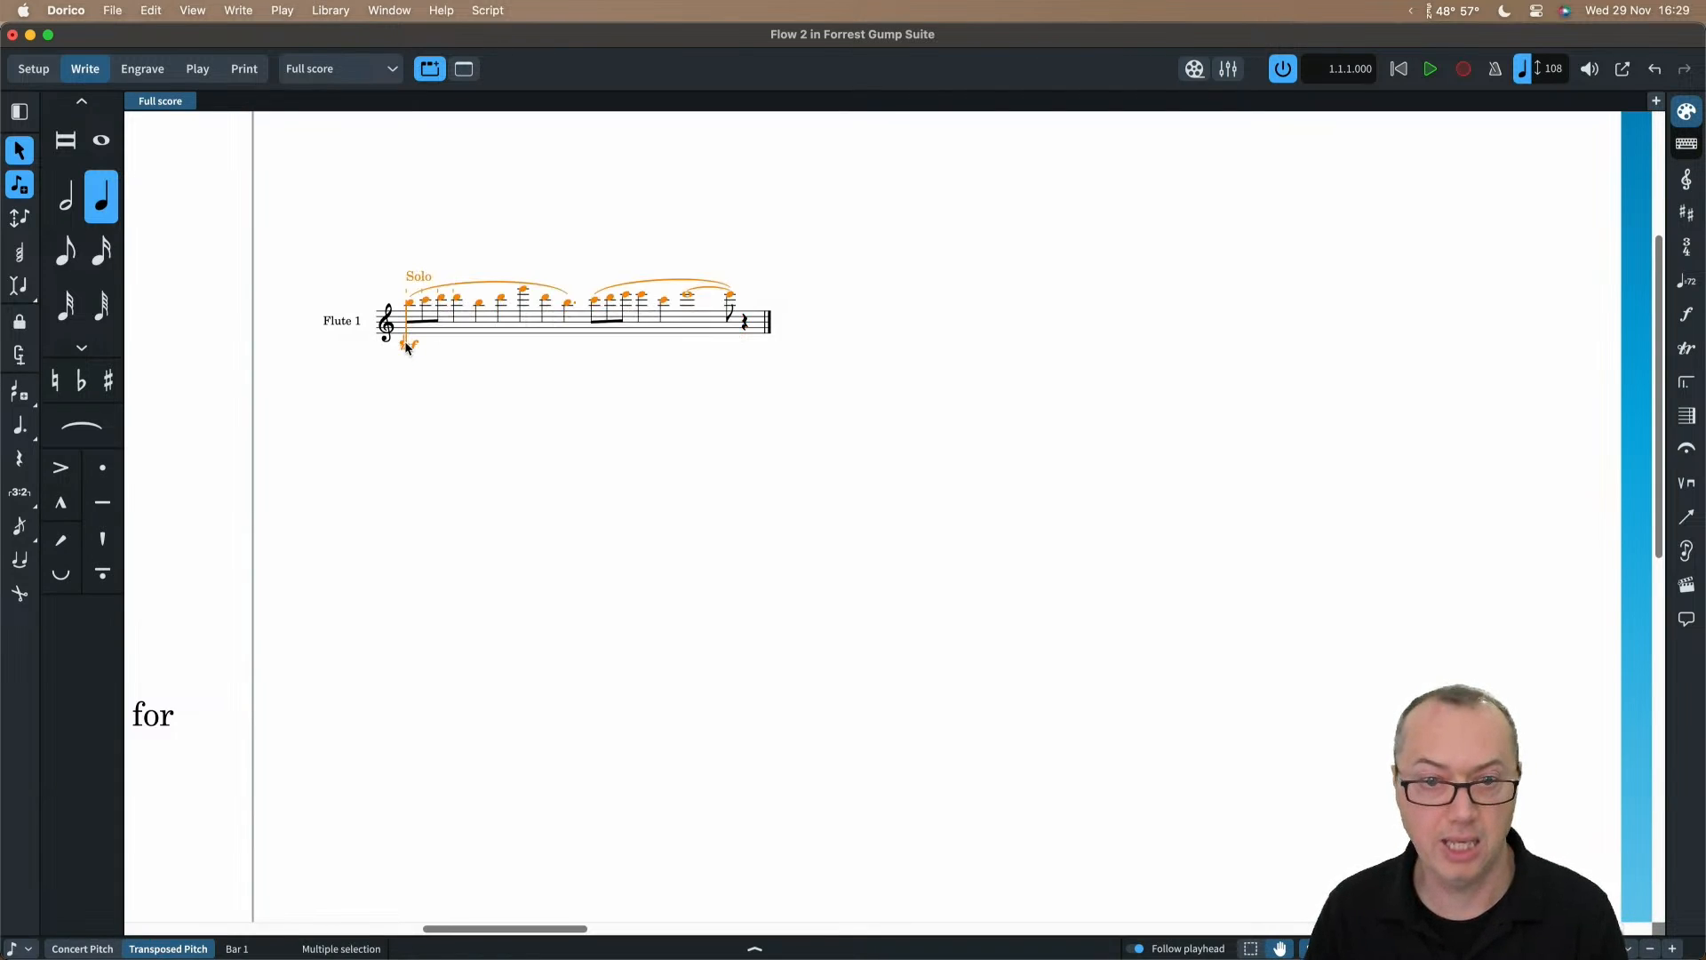
key(Escape)
key(alt+super+Down)
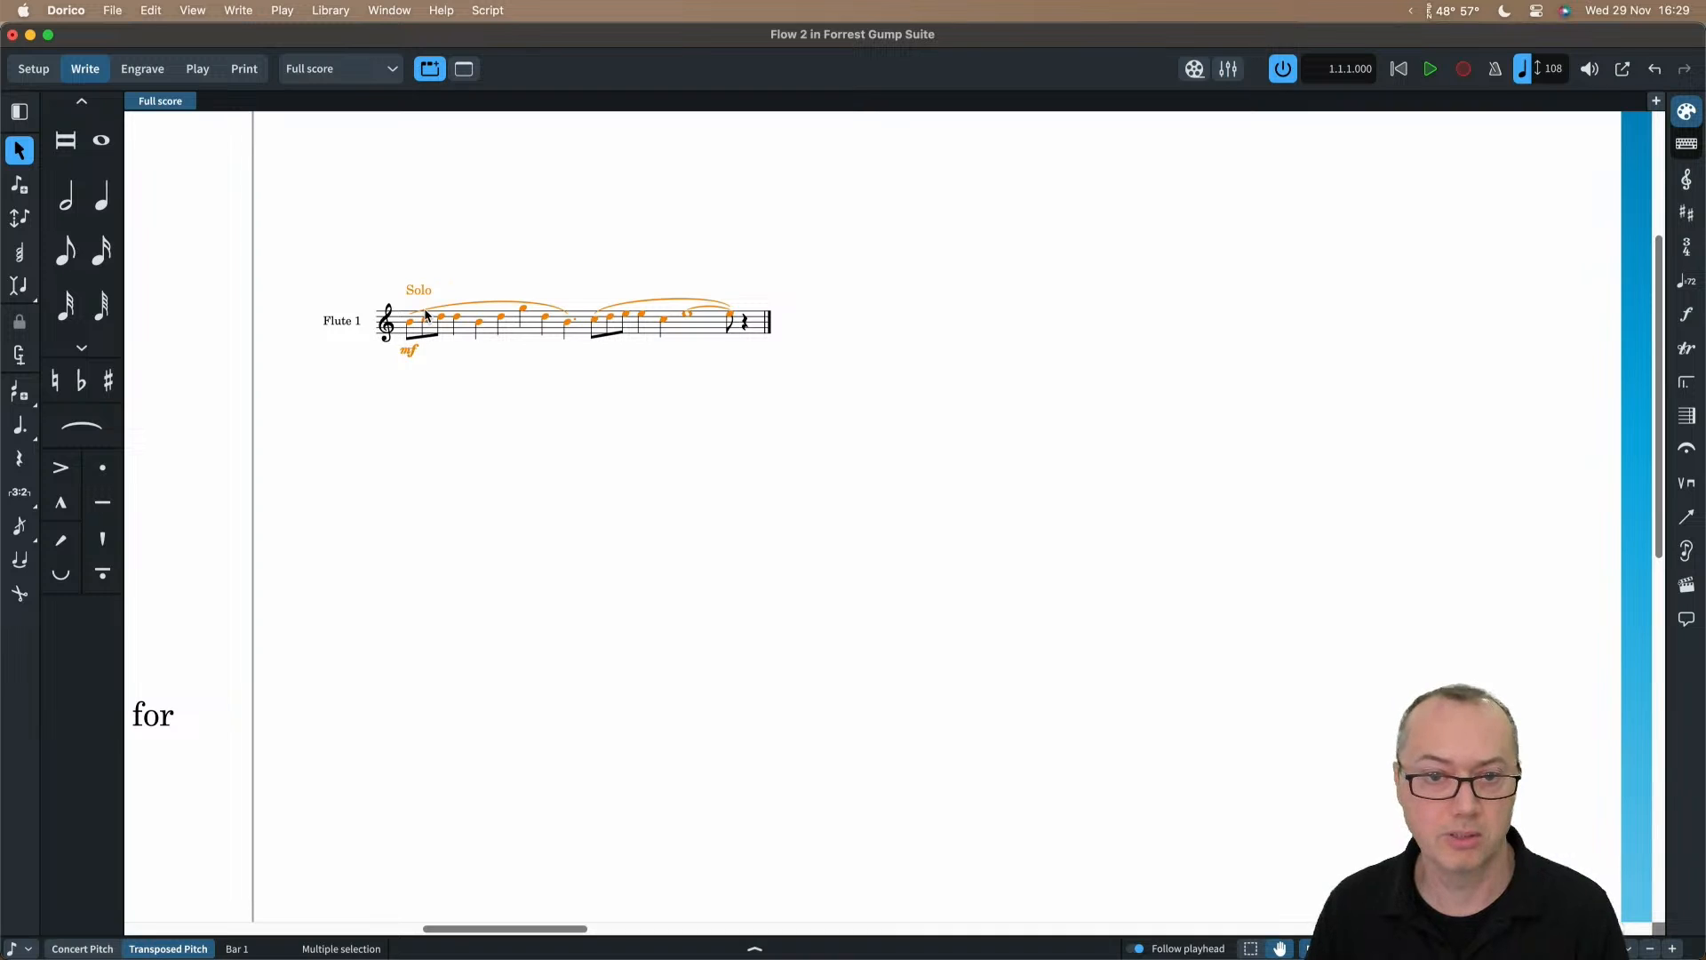
Step: Add a 4/4 time signature and a G major key signature at the start of Flow 2
click(415, 329)
key(shift+m)
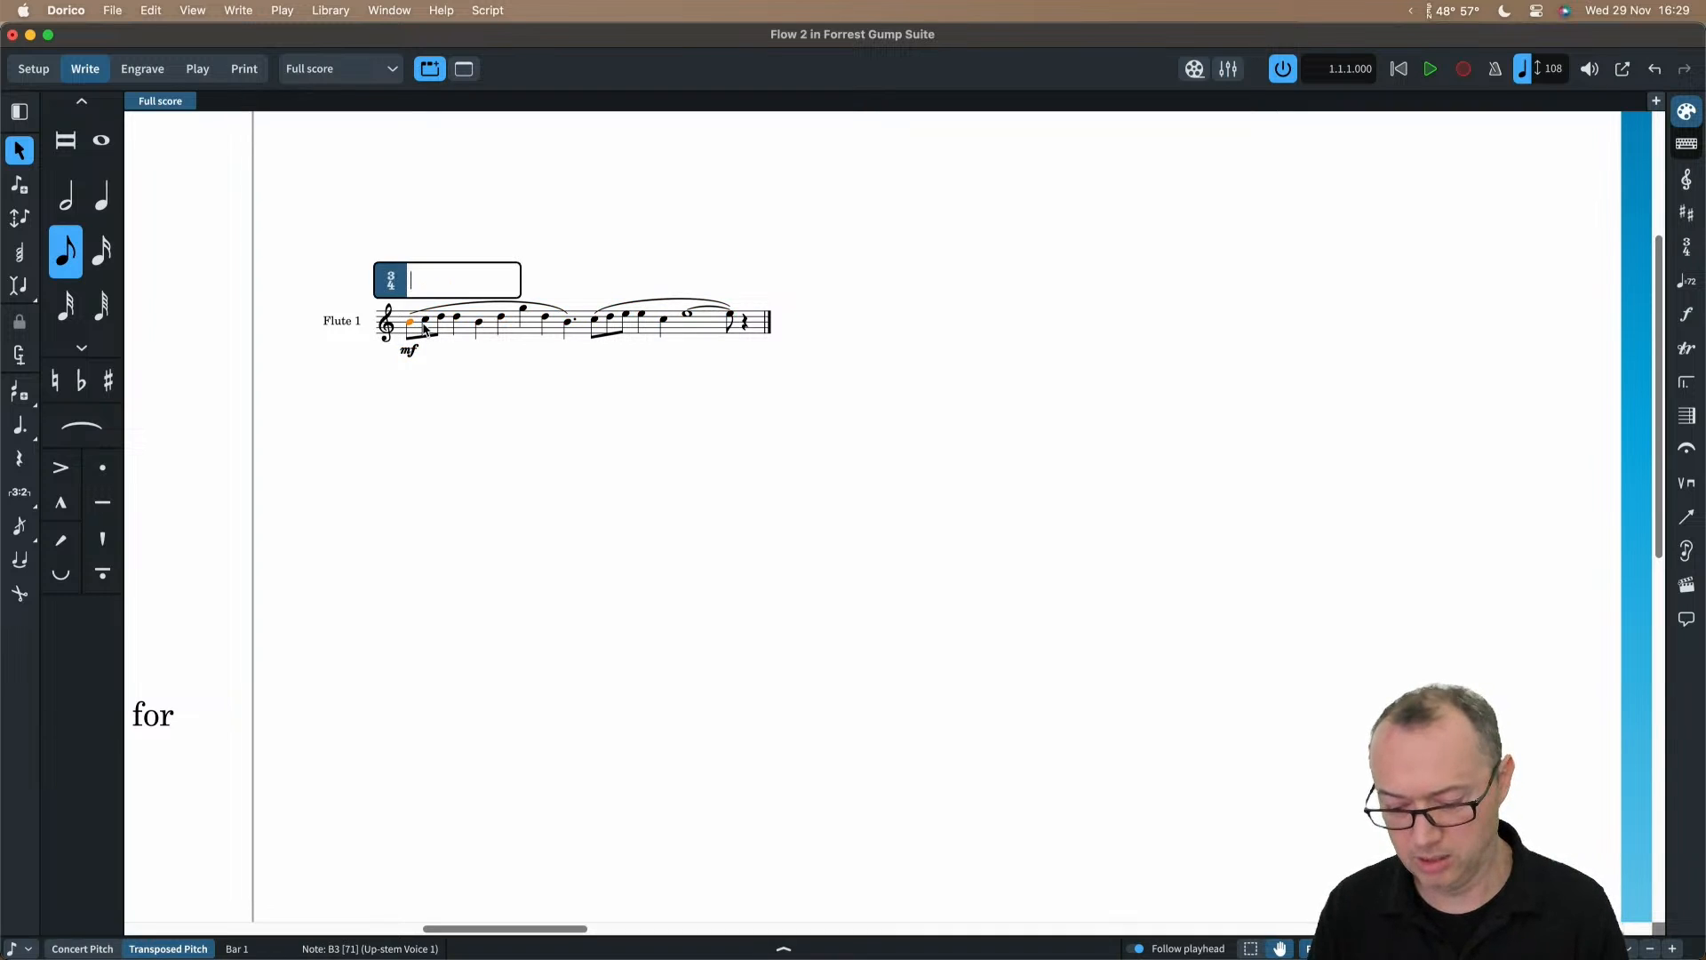
text(4/4)
key(Return)
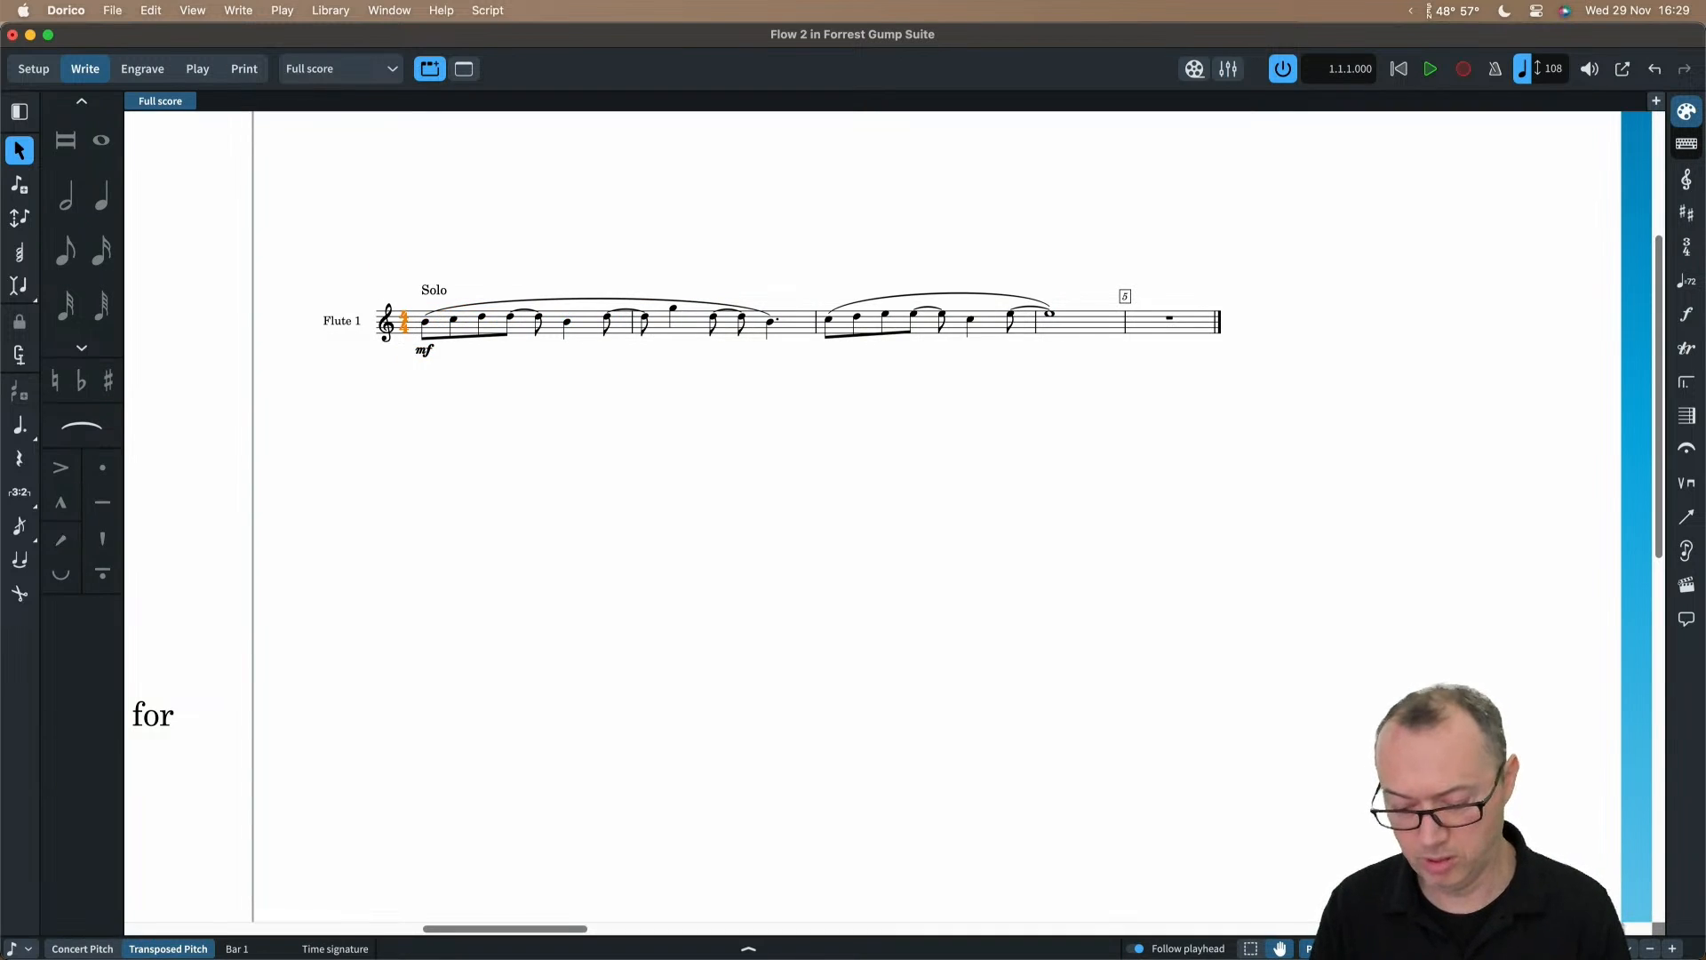
key(shift+k)
text(G)
key(Return)
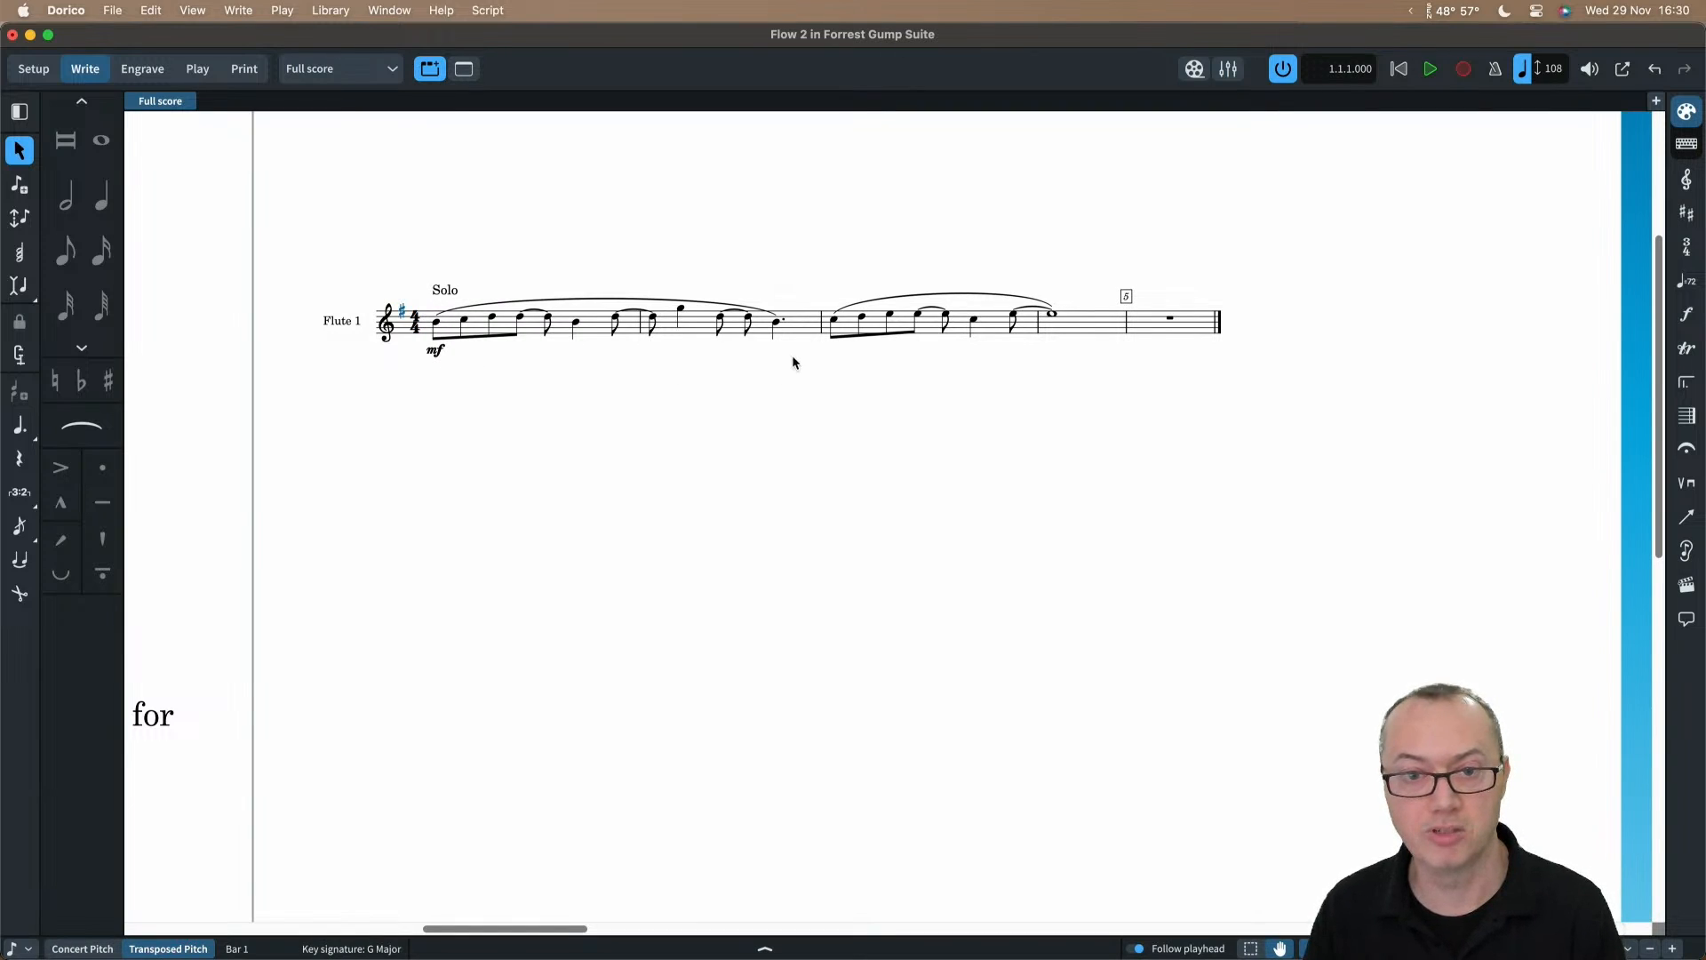
Step: Try to trim the empty bar 5 from the end of Flow 2
click(1179, 309)
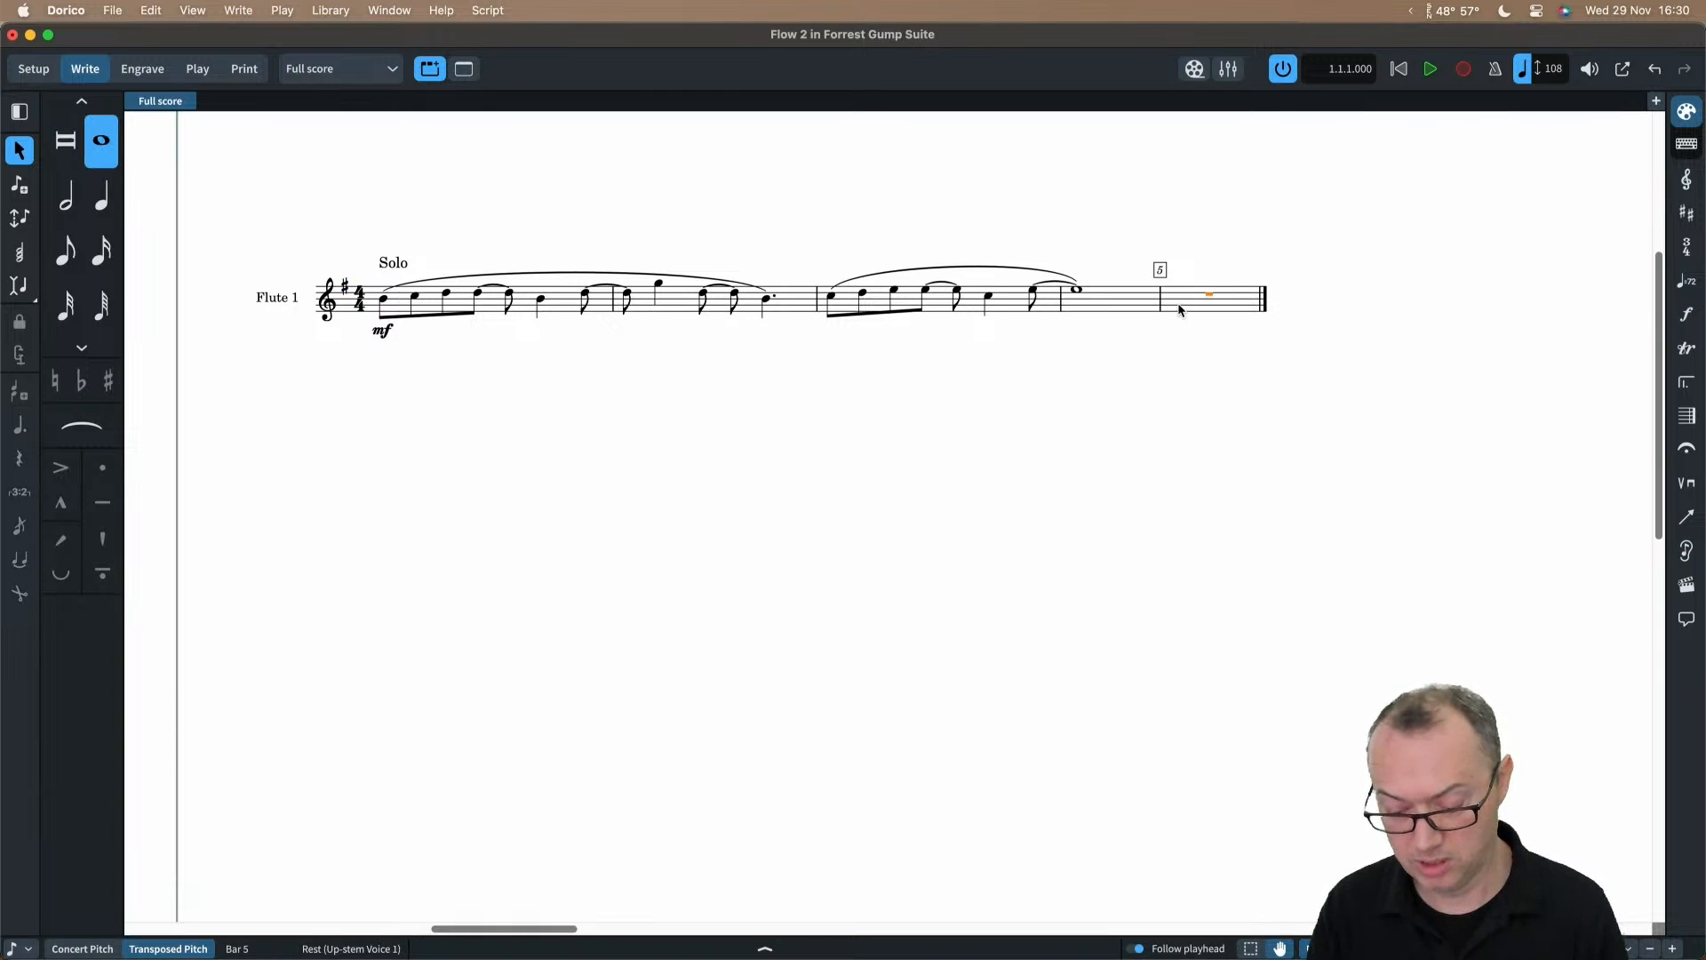
key(shift+b)
text(trim)
key(Return)
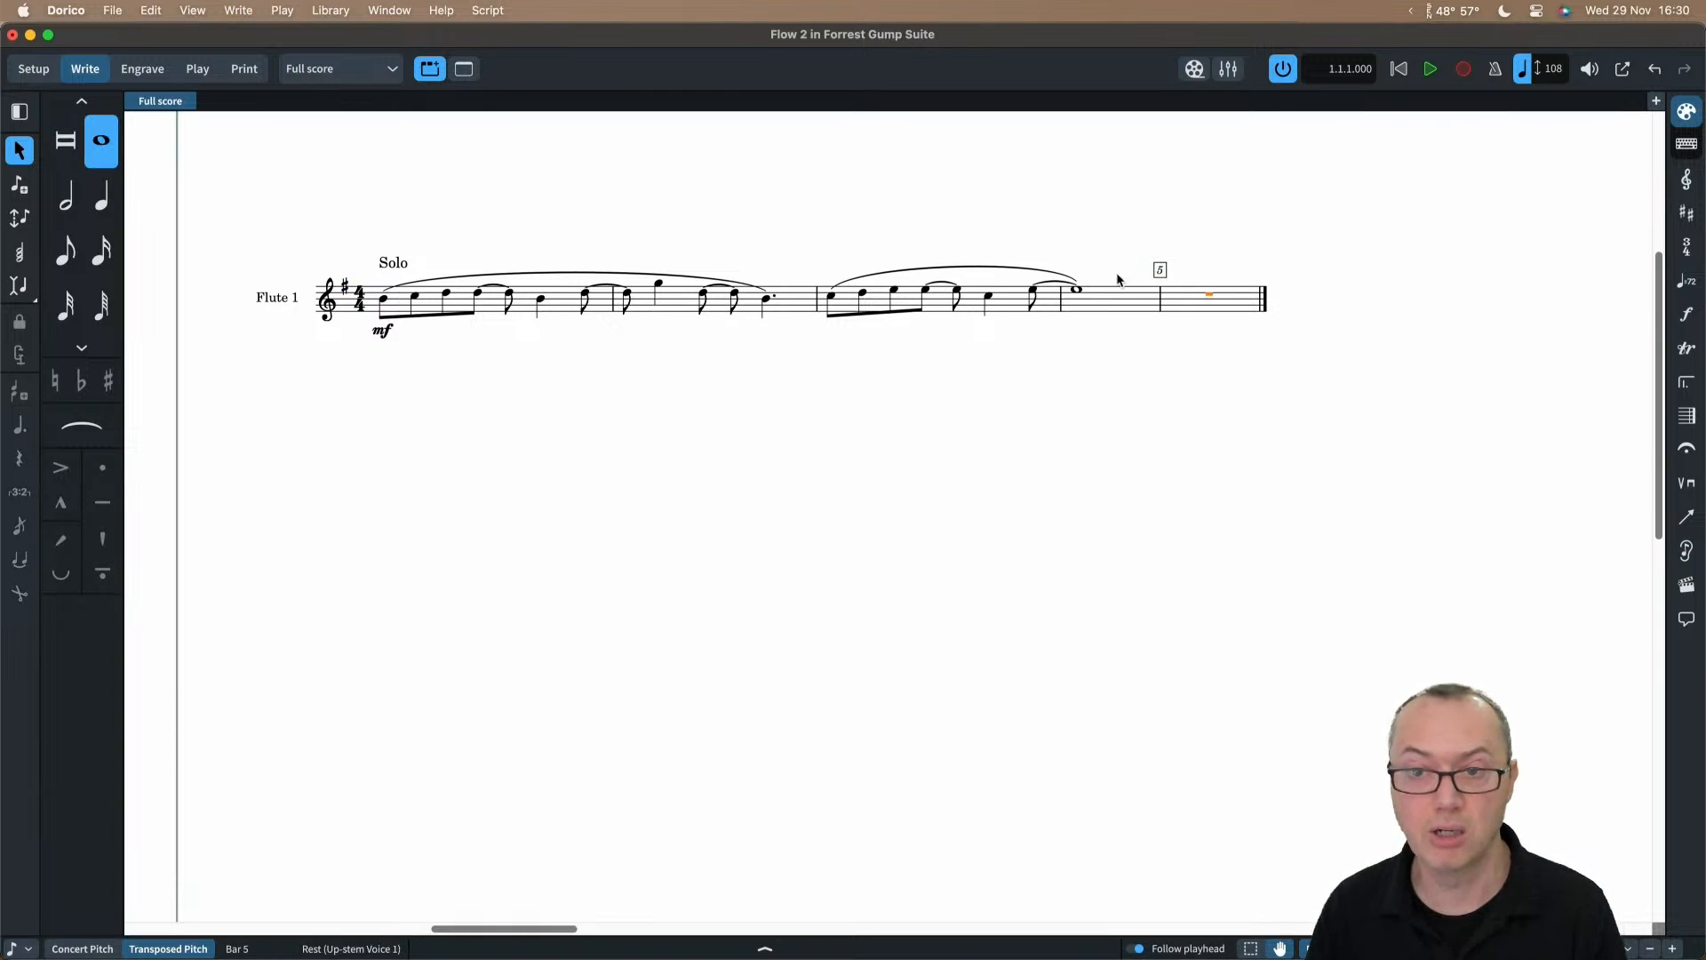
click(1160, 273)
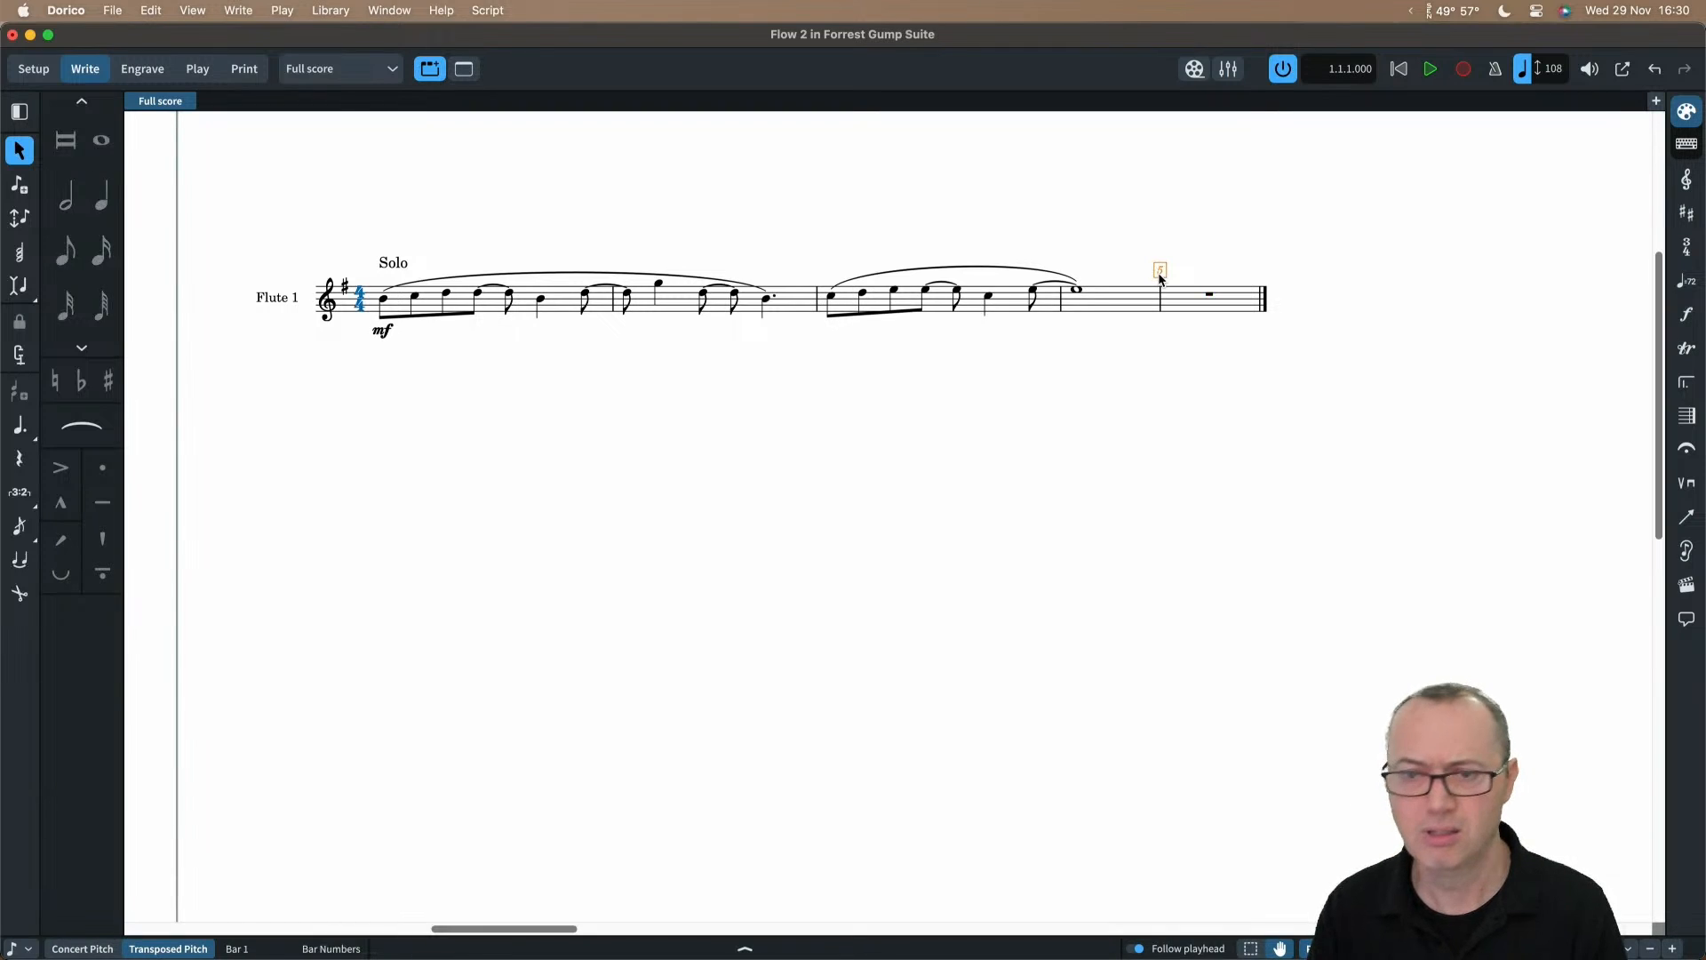
key(Escape)
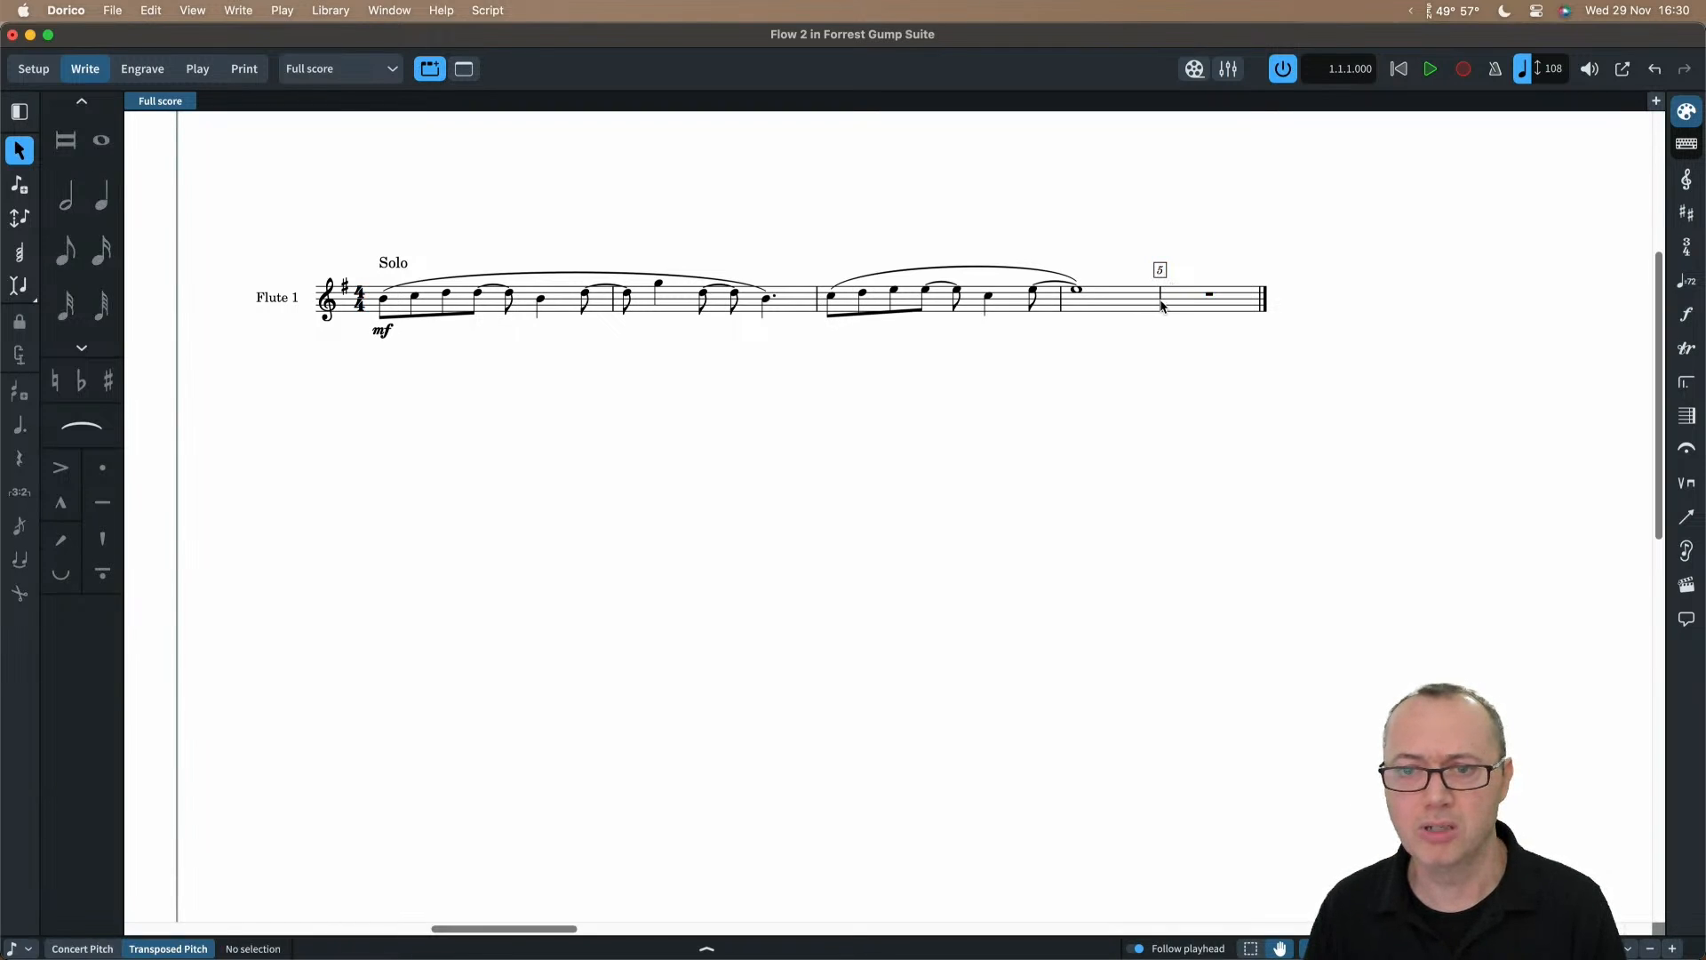
Step: Delete one bar from the barline before the empty bar 5 at the end of Flow 2
click(1161, 304)
key(shift+b)
text(-1)
key(Return)
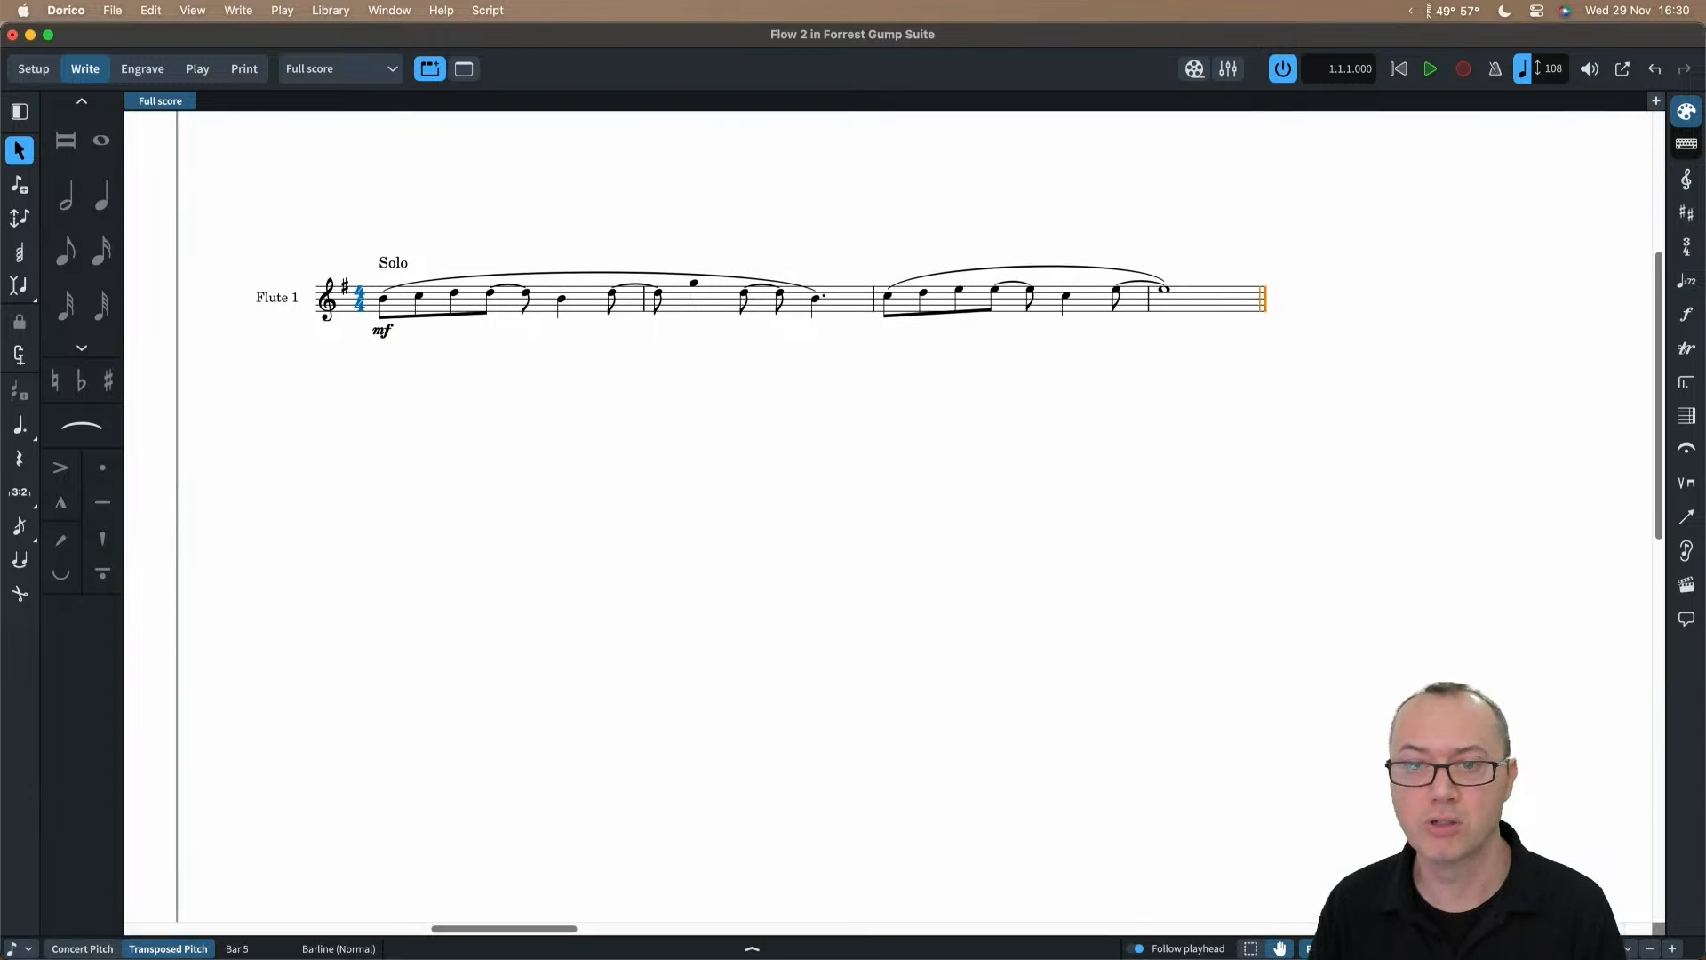
Step: Enlarge Flow 2's Flute 1 staff by applying a custom staff size with a larger scale factor
key(x)
key(x)
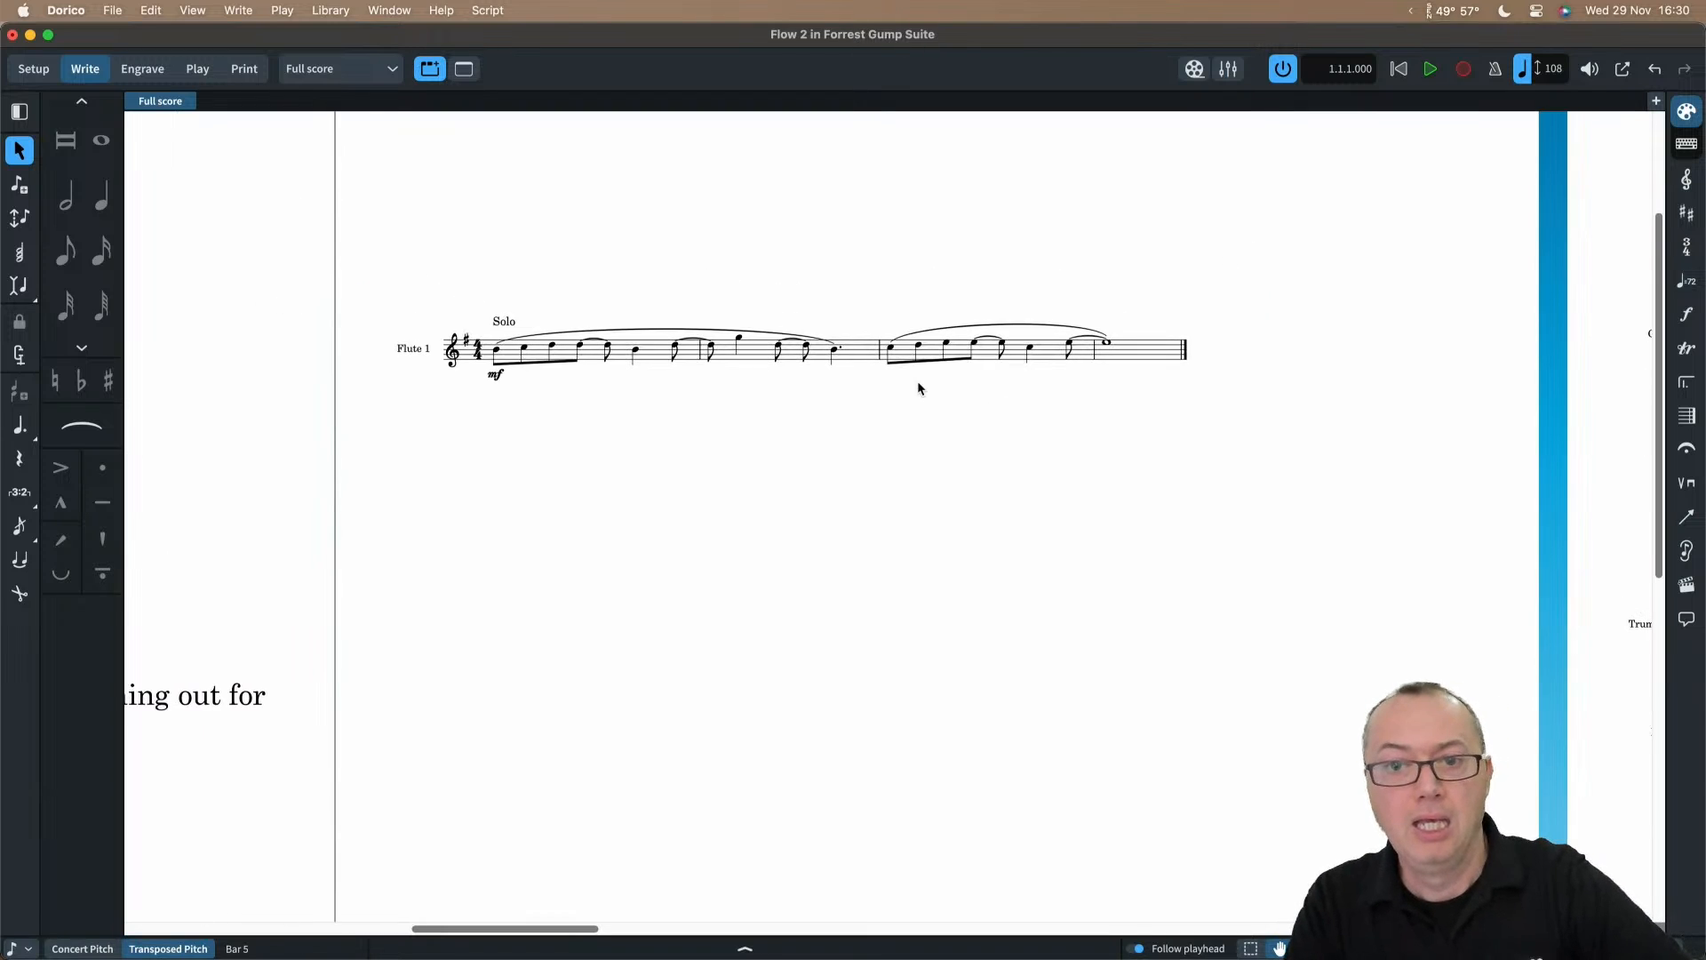
scroll(857, 389, up, 2)
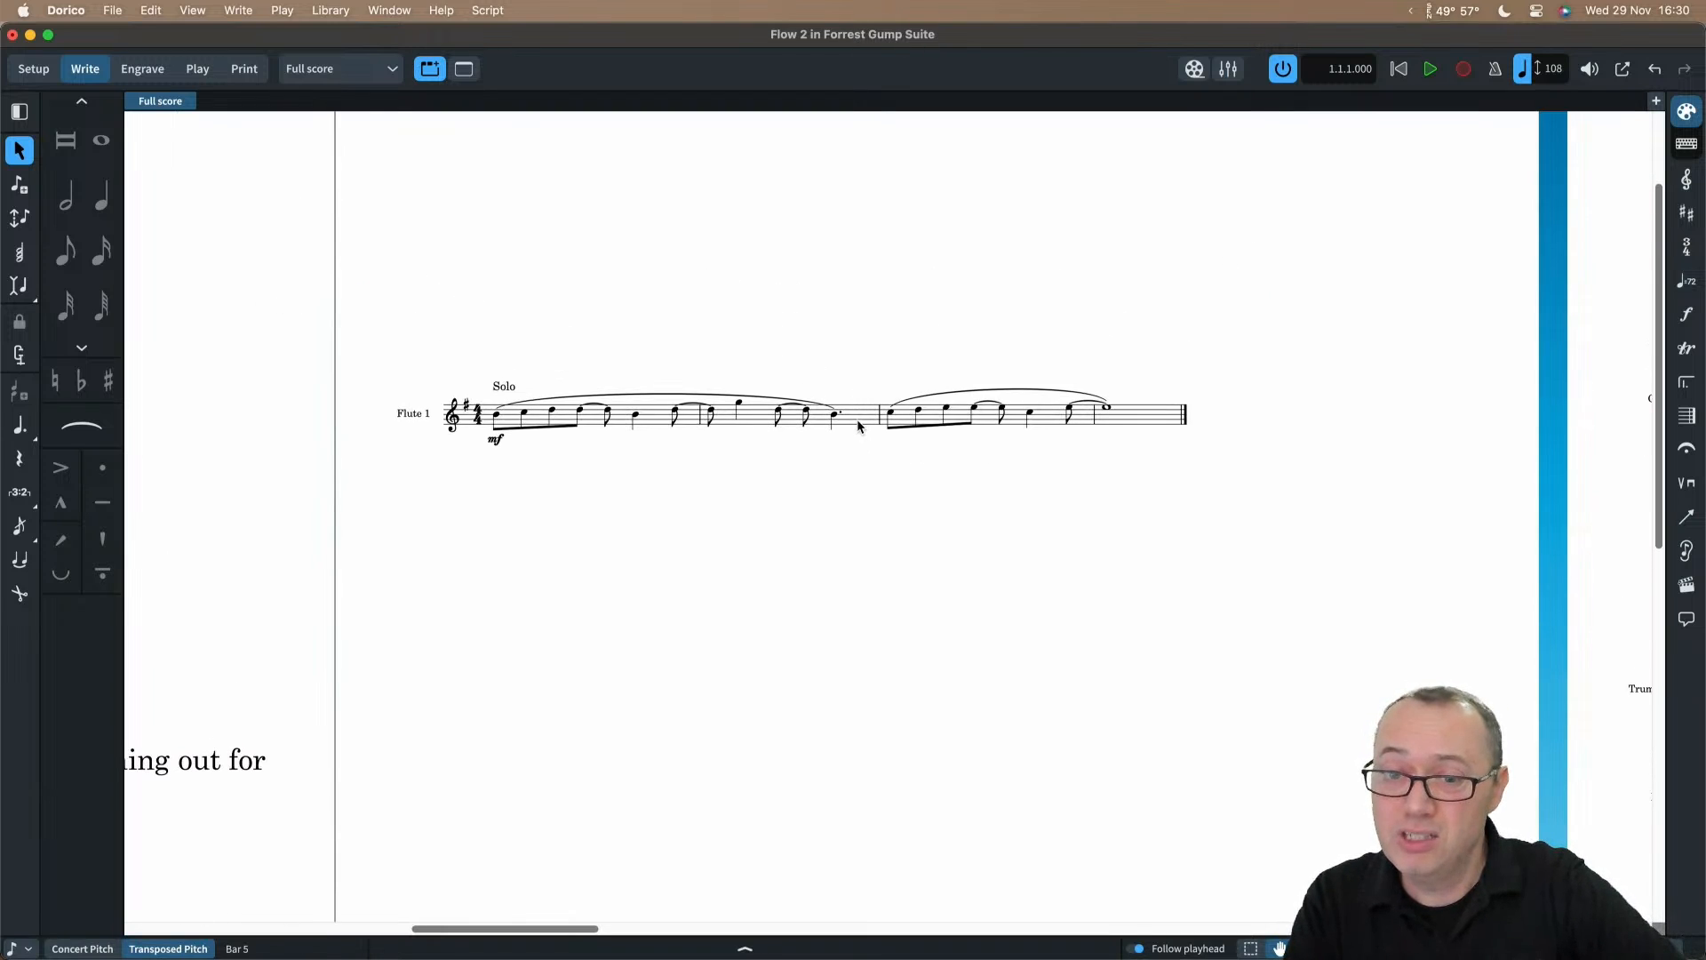
click(857, 420)
right_click(862, 421)
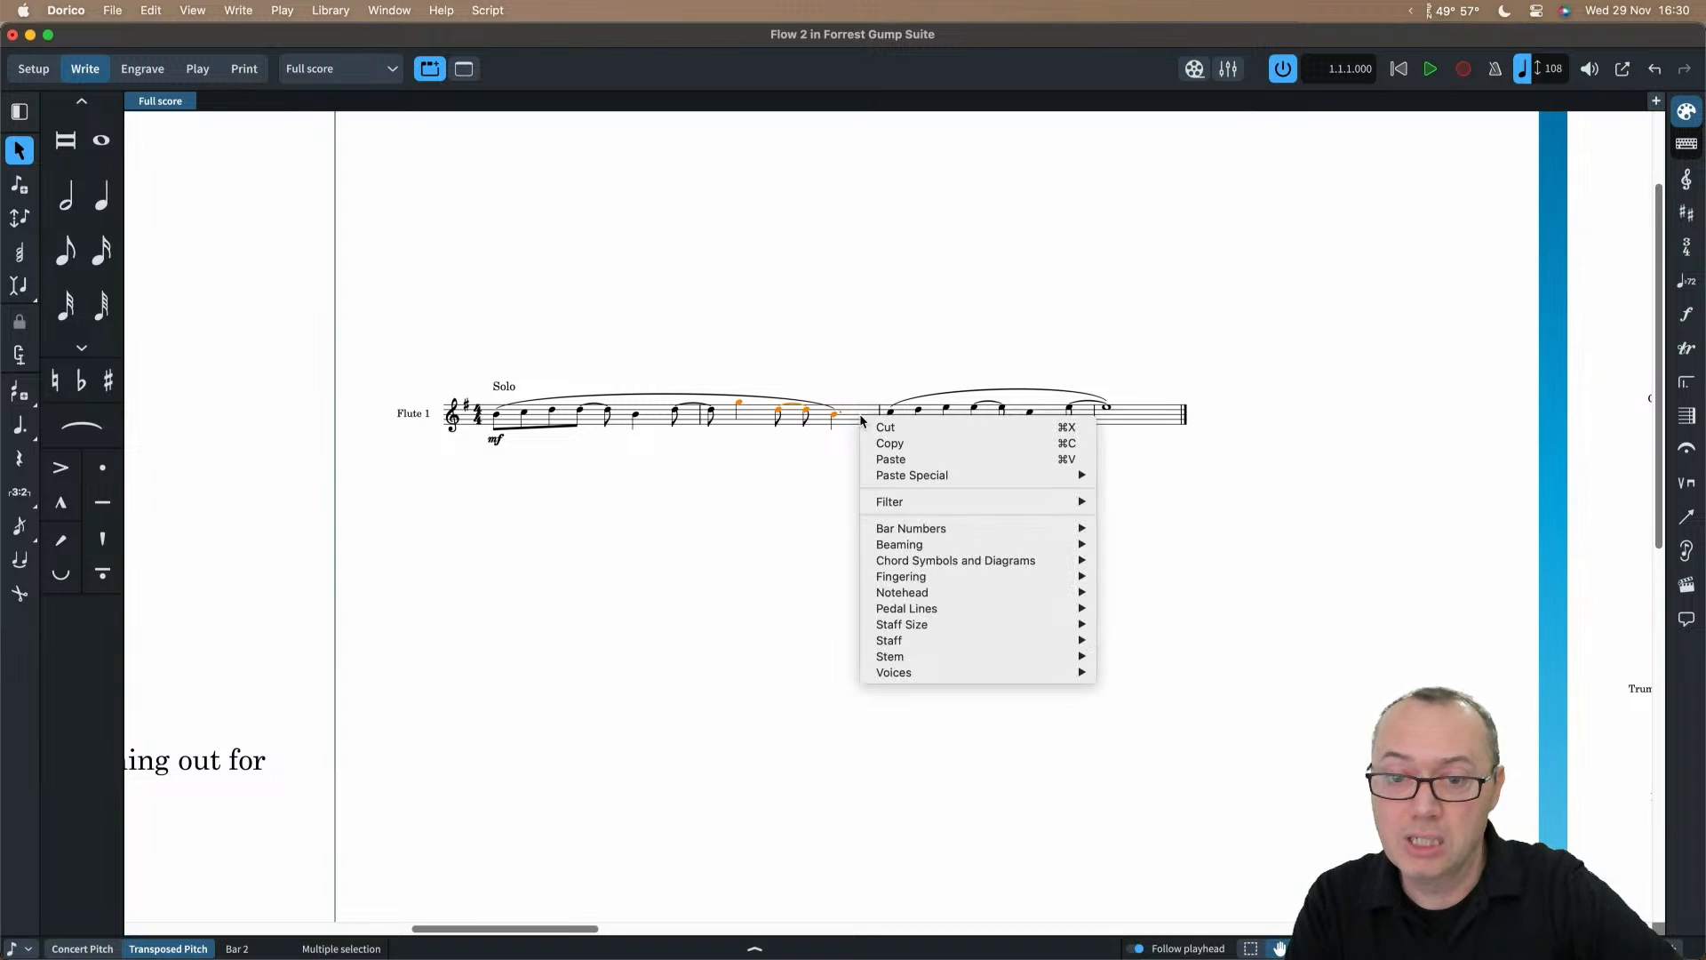
mouse_move(924, 624)
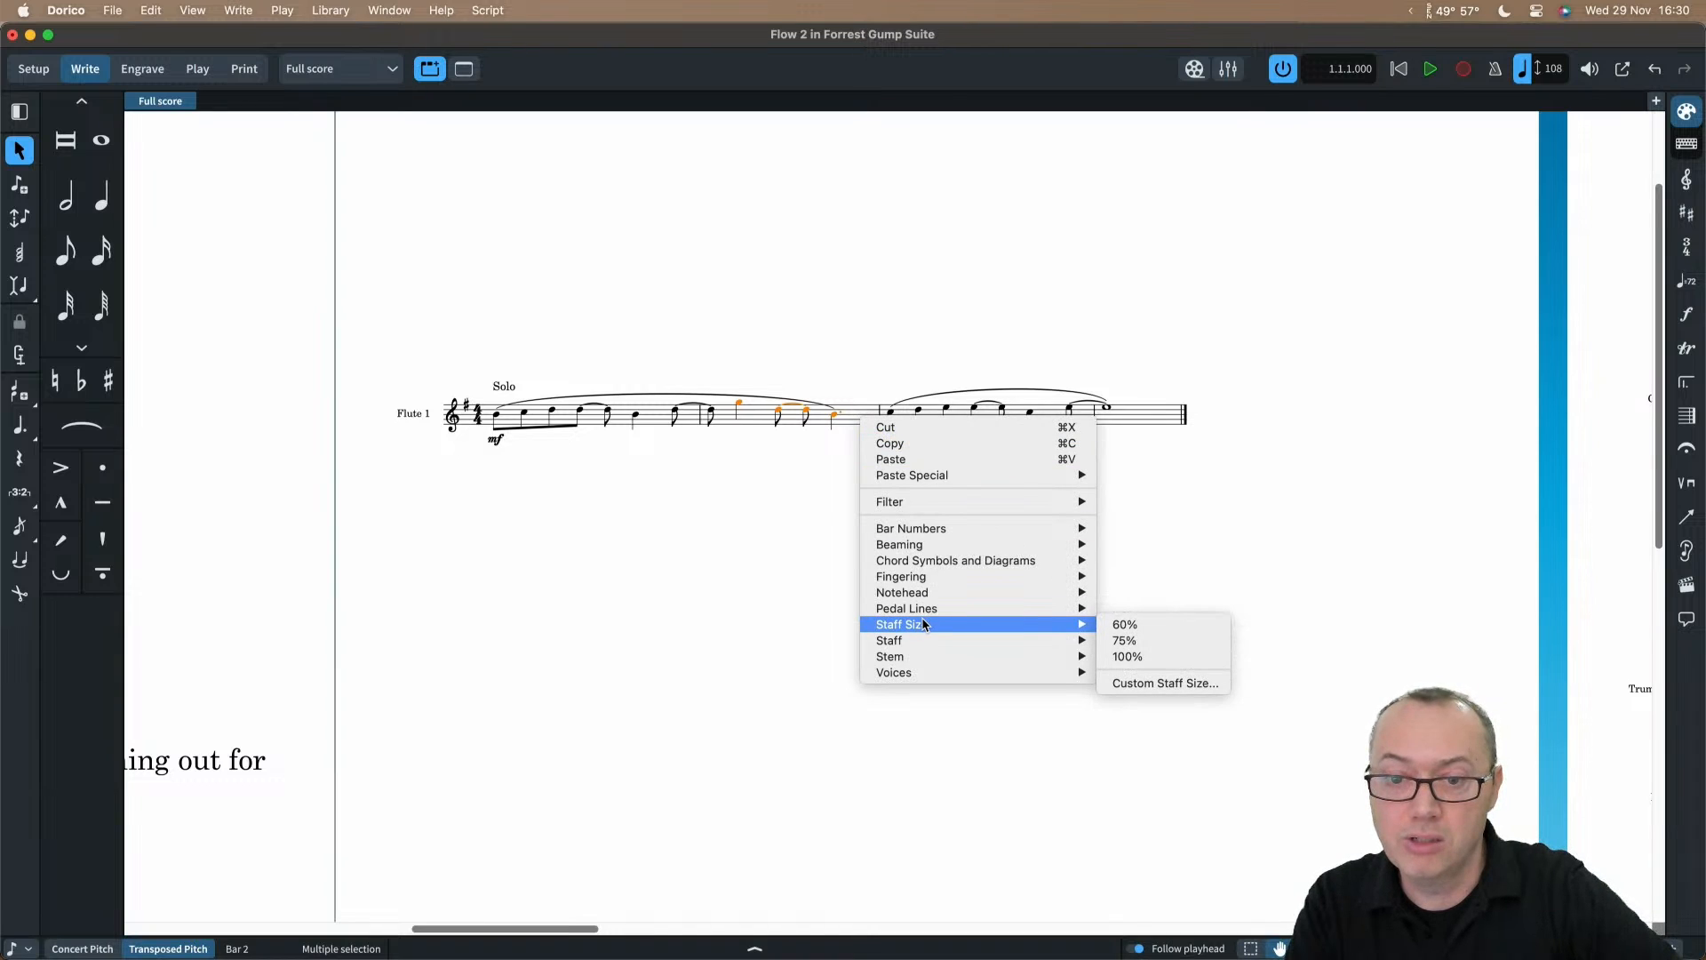
click(1134, 683)
click(864, 471)
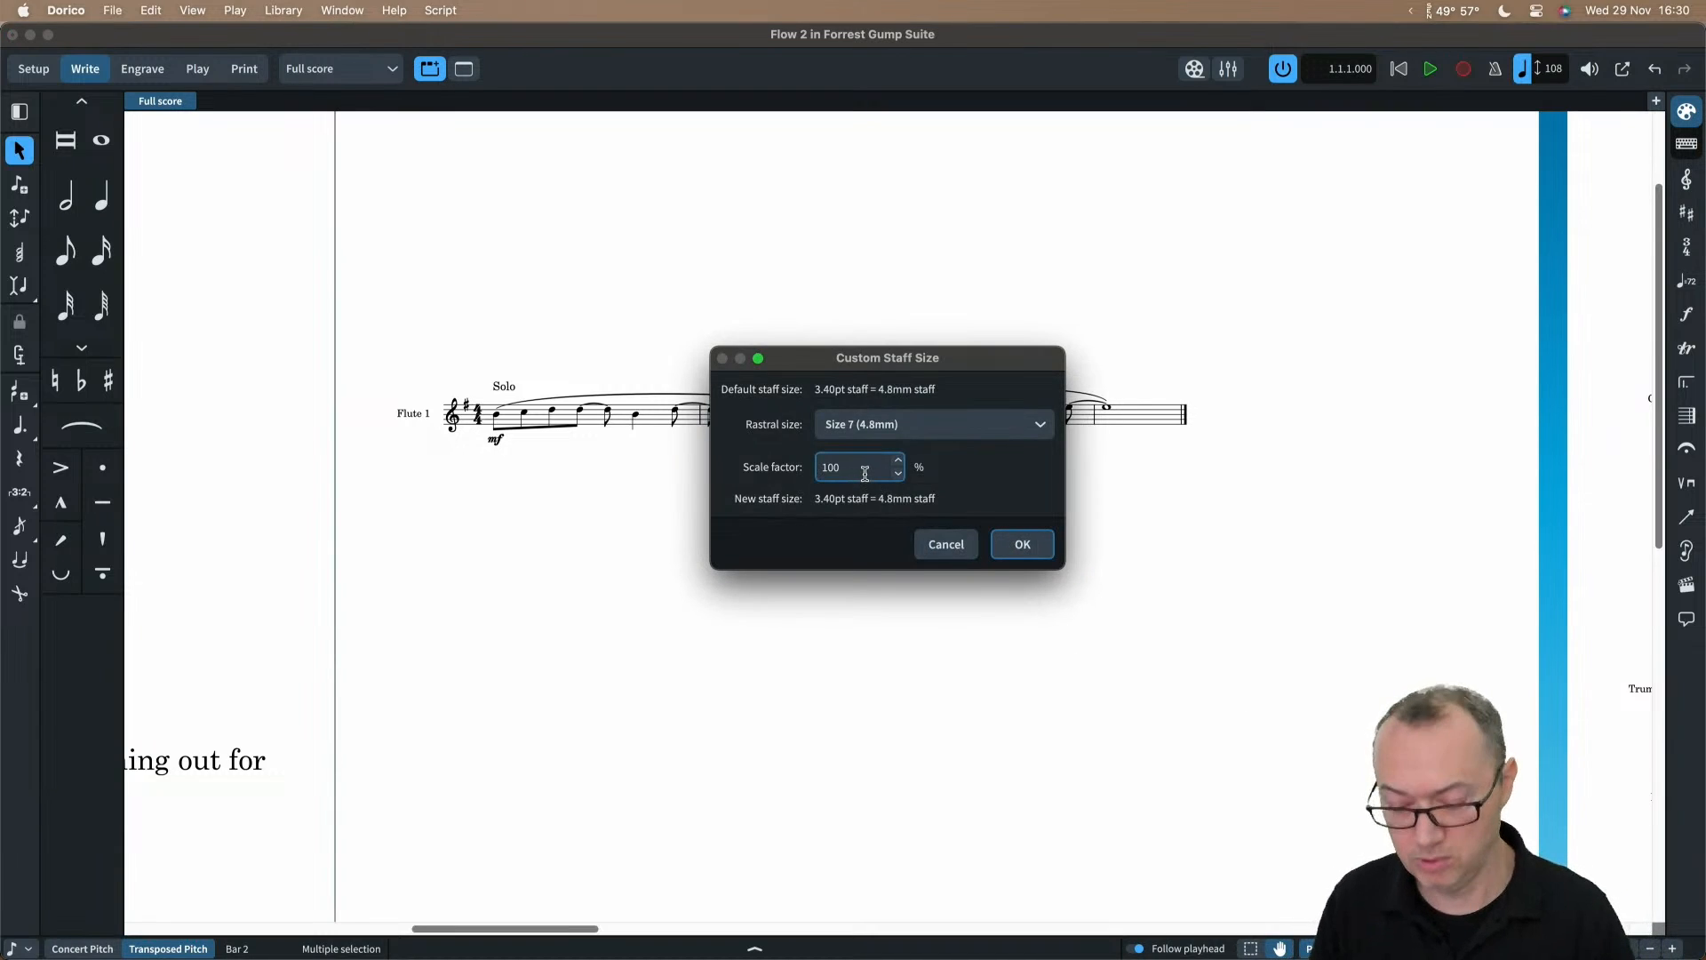
click(1022, 544)
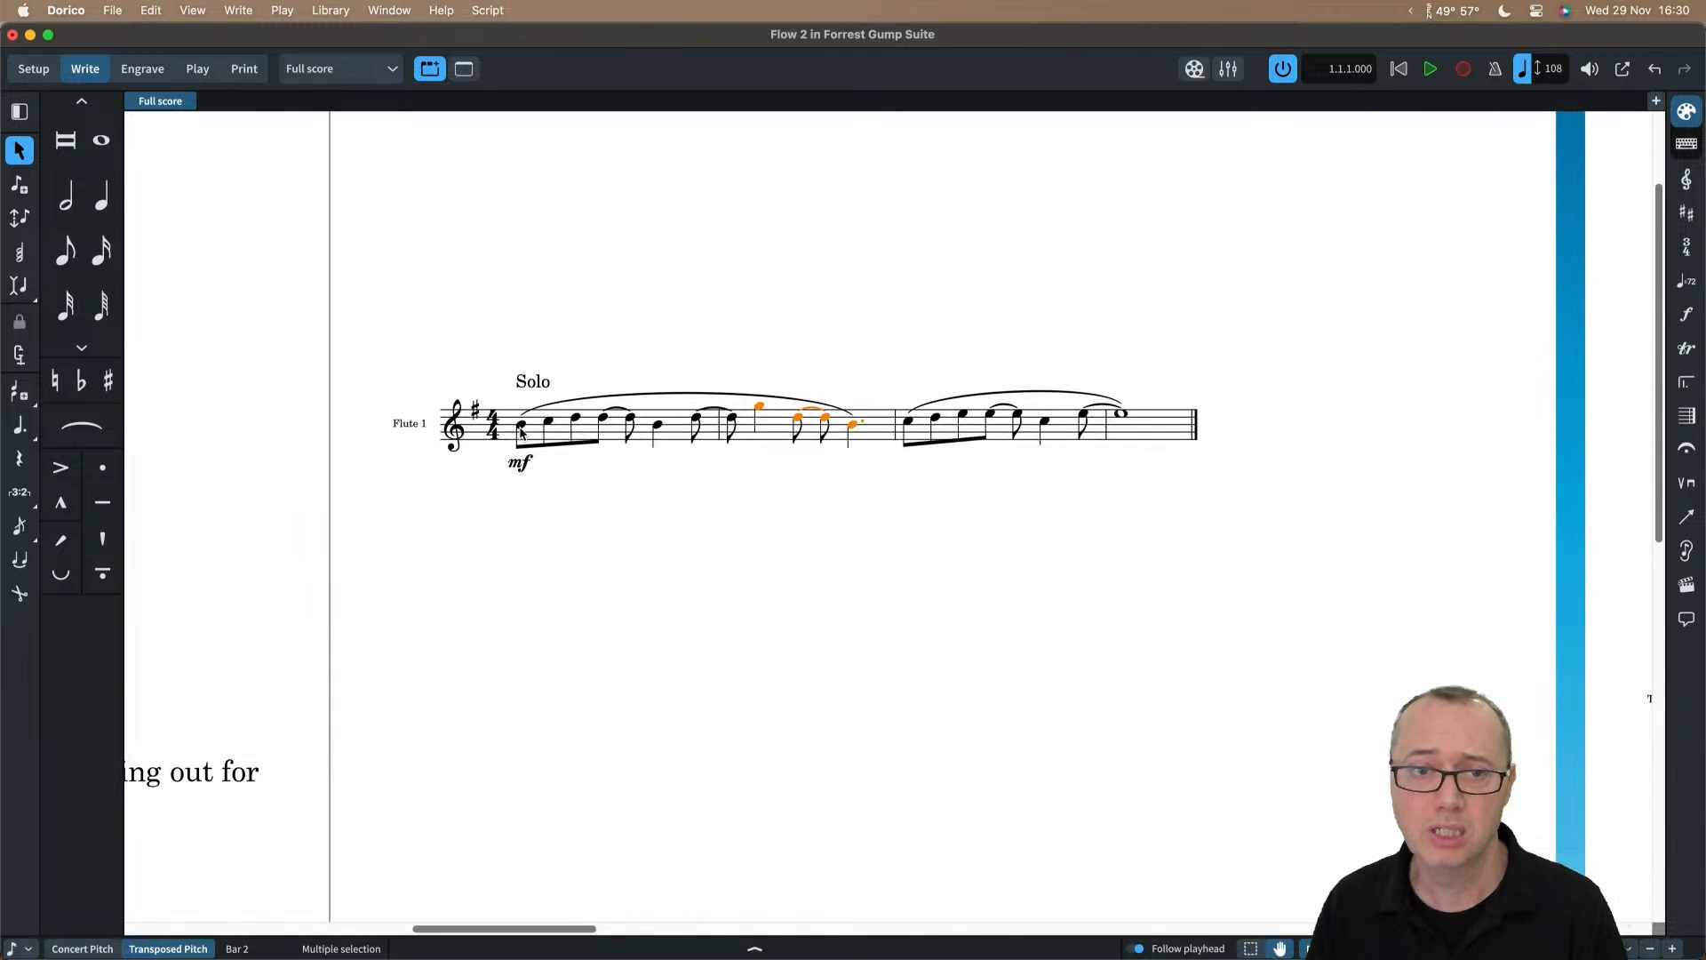
Step: Insert a system break at Flow 2's first note in Engrave mode and display its signpost and properties
click(143, 68)
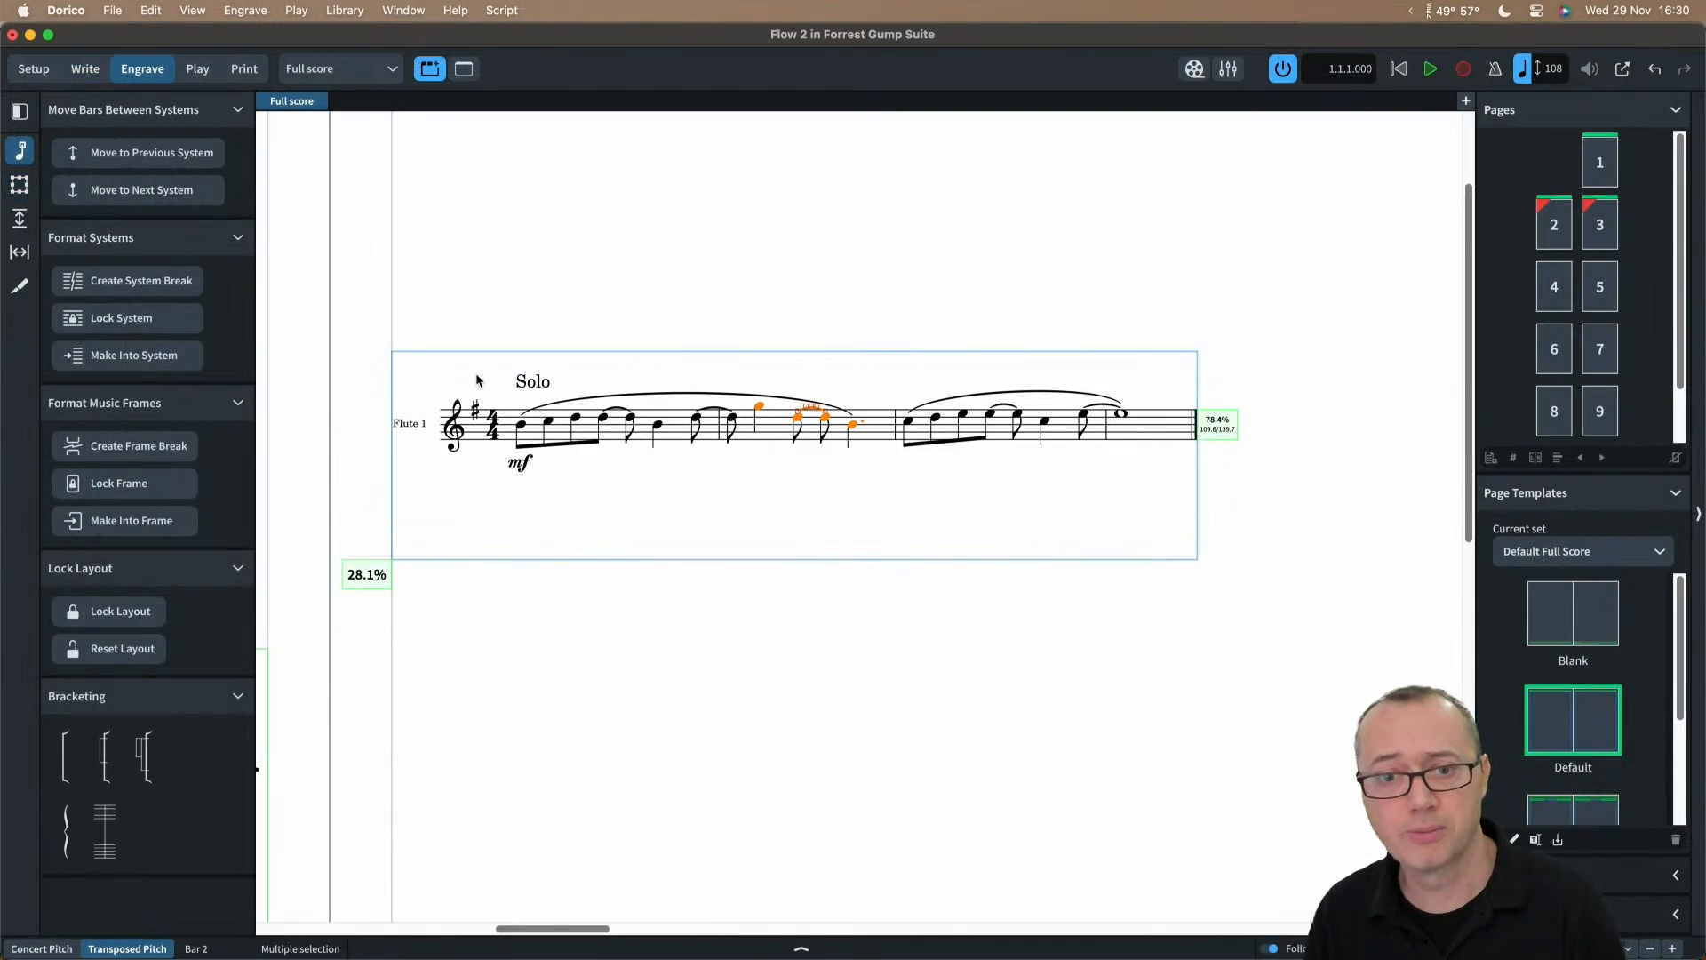
click(522, 426)
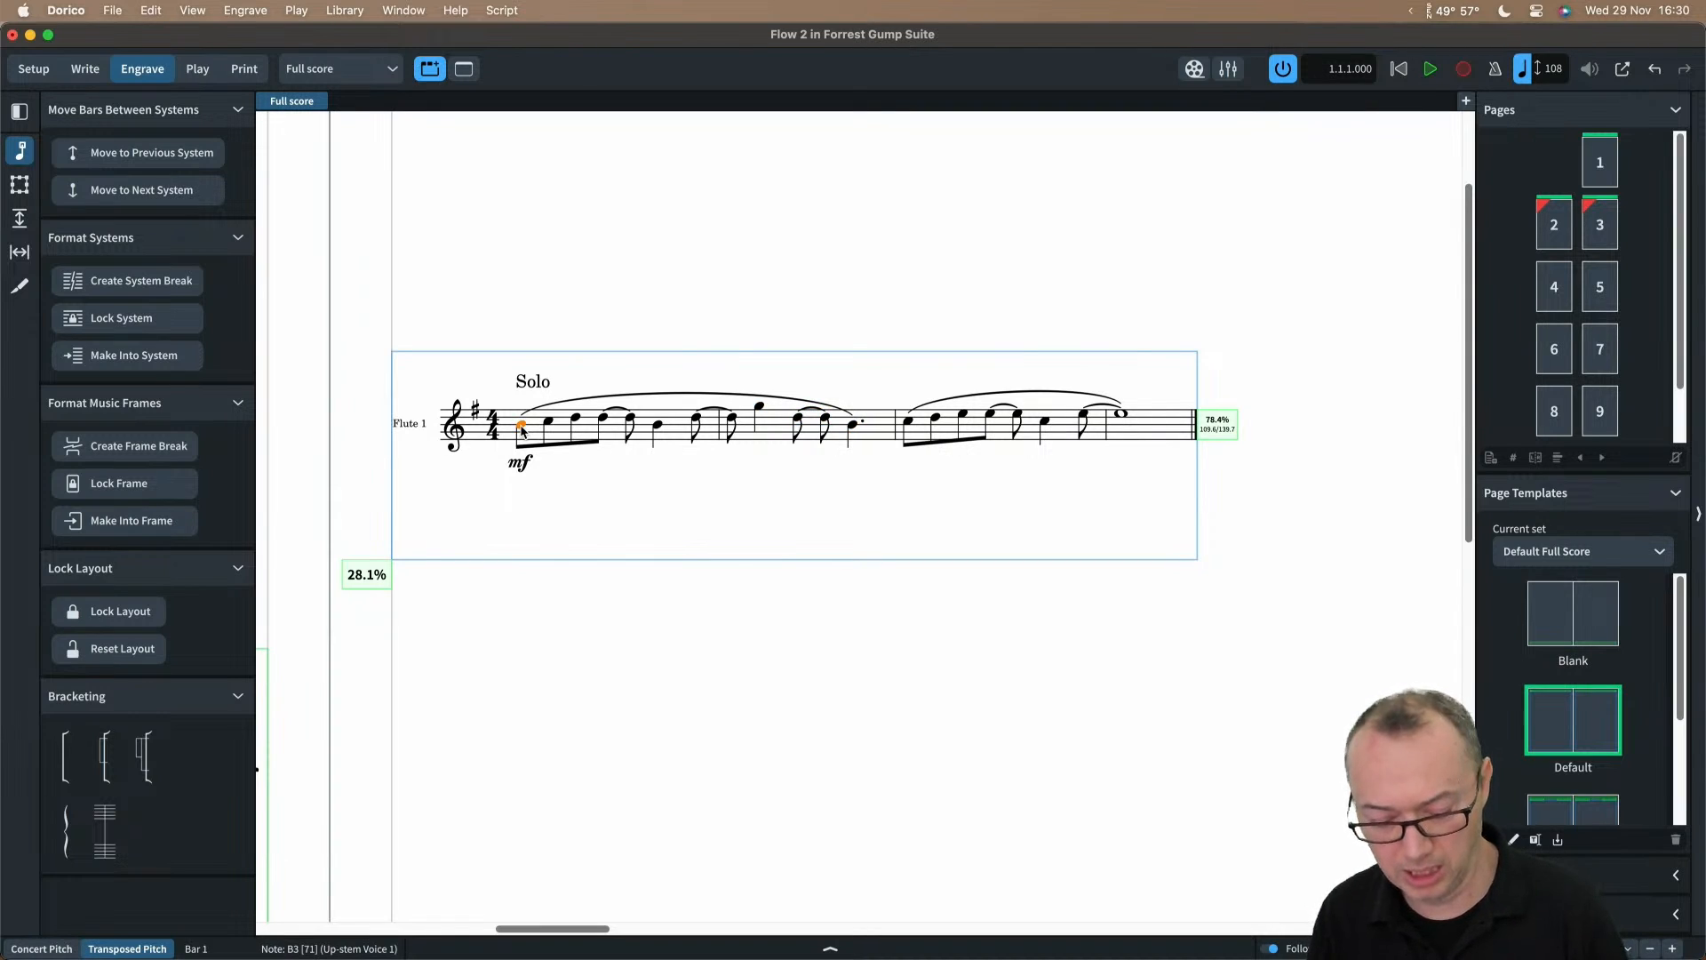
click(194, 281)
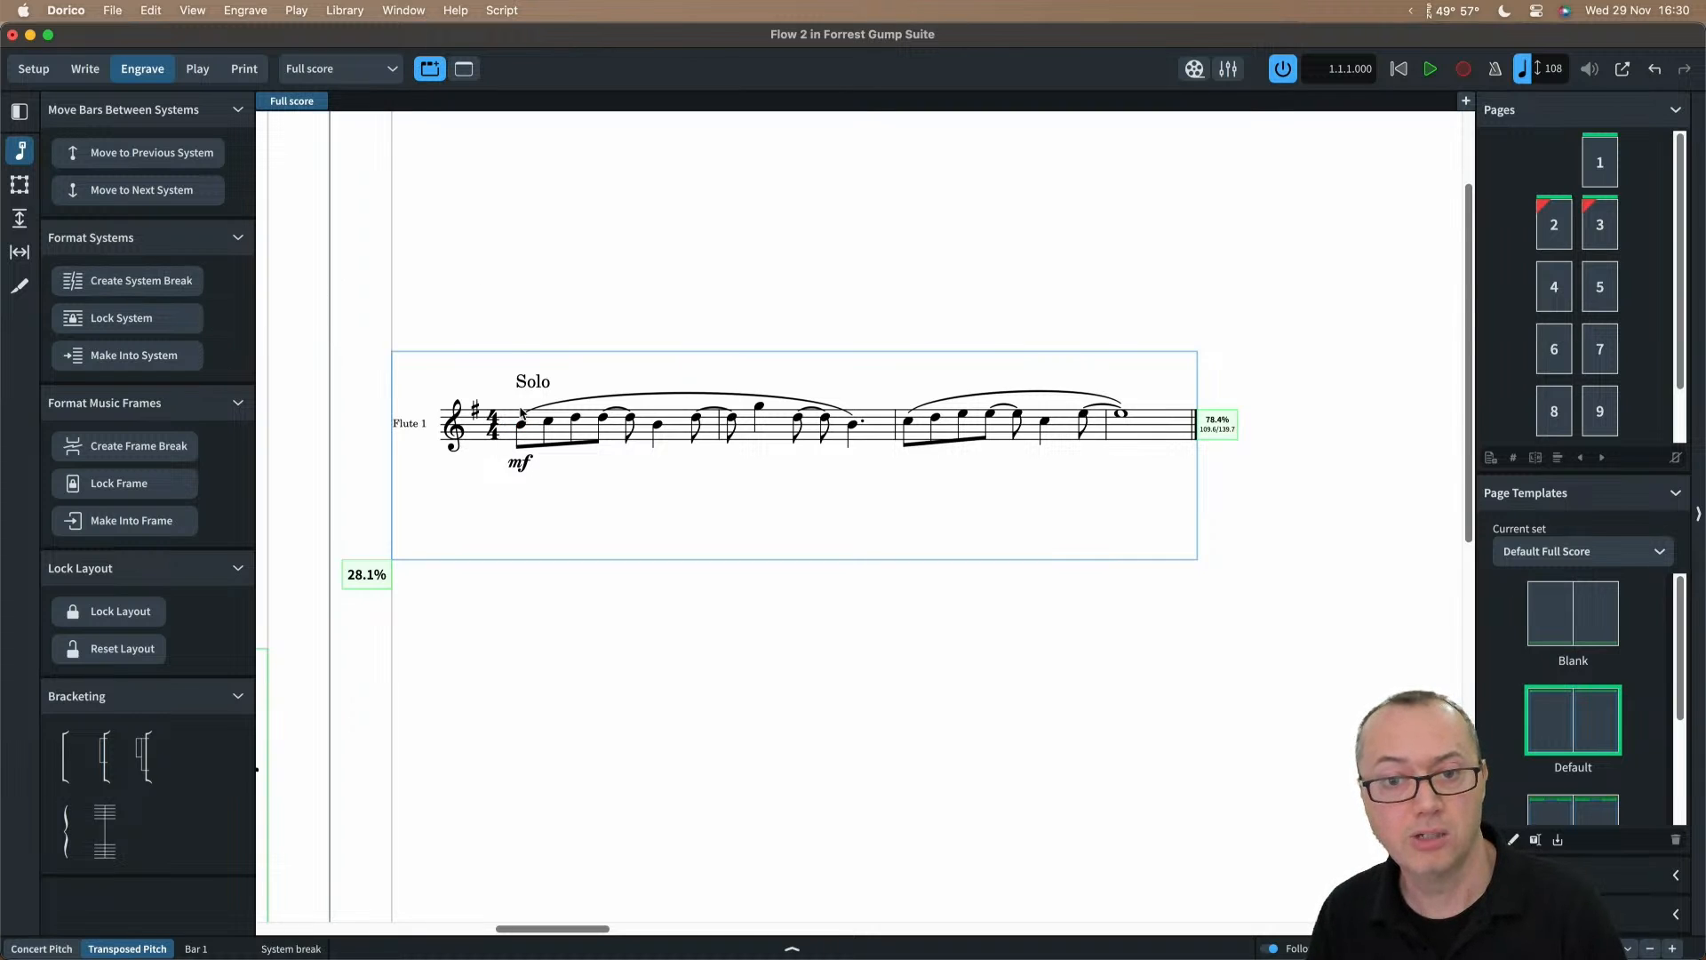
key(super+alt+s)
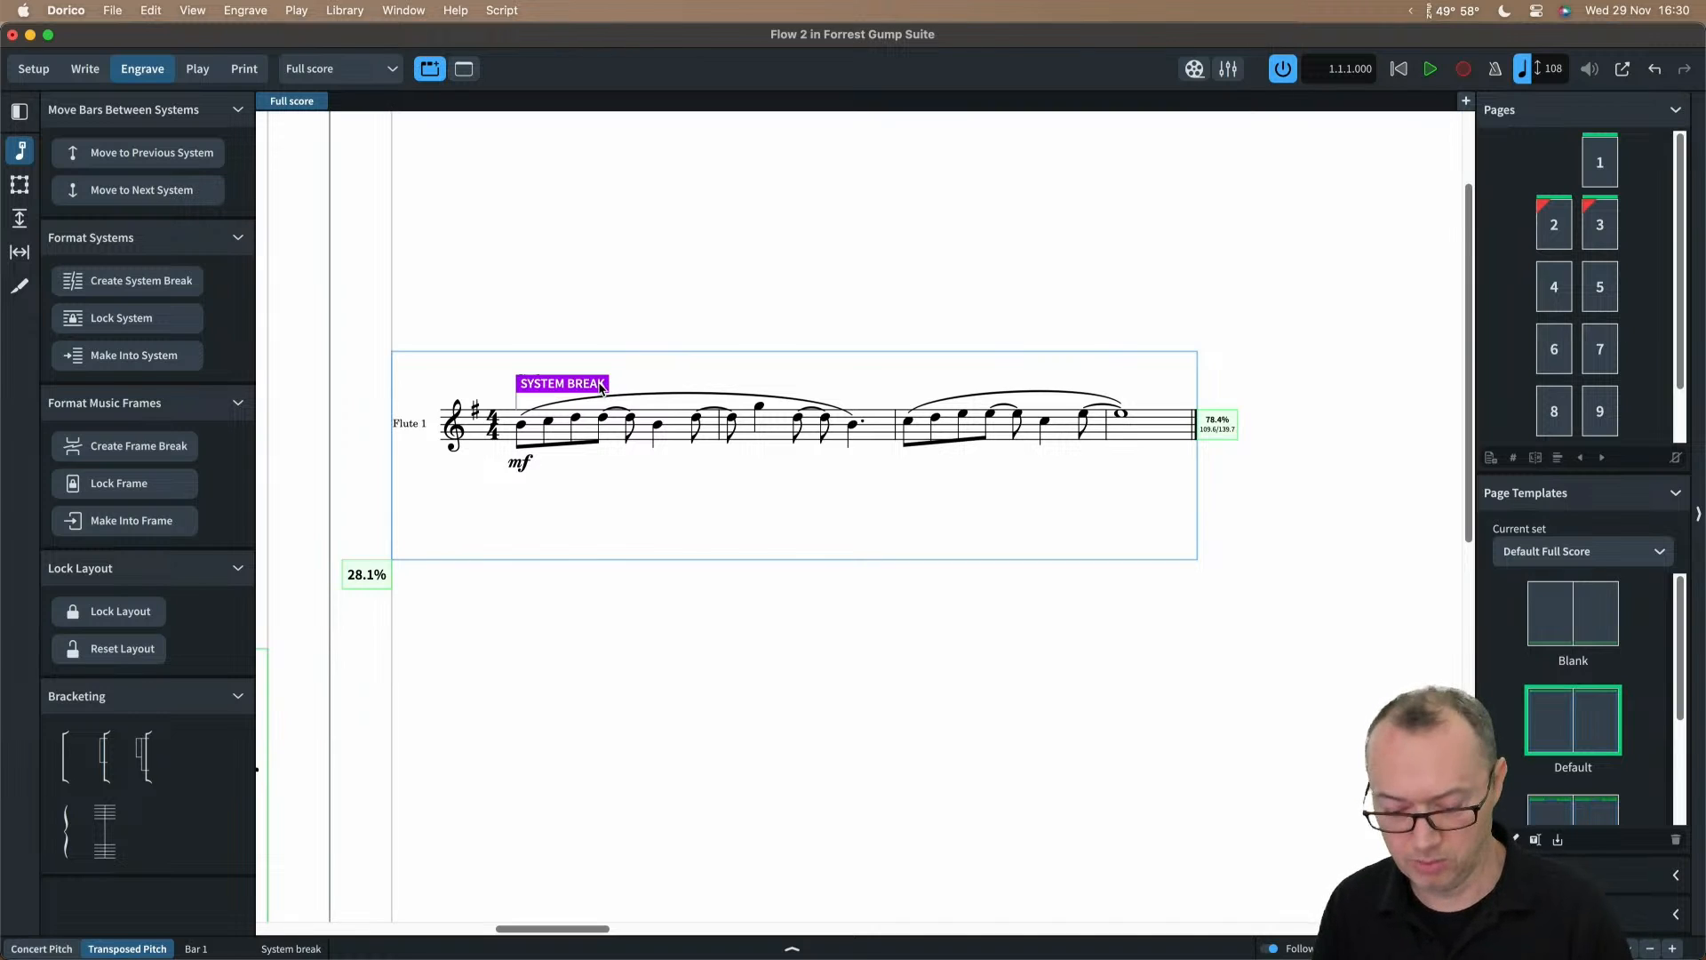
key(super+0)
key(super+8)
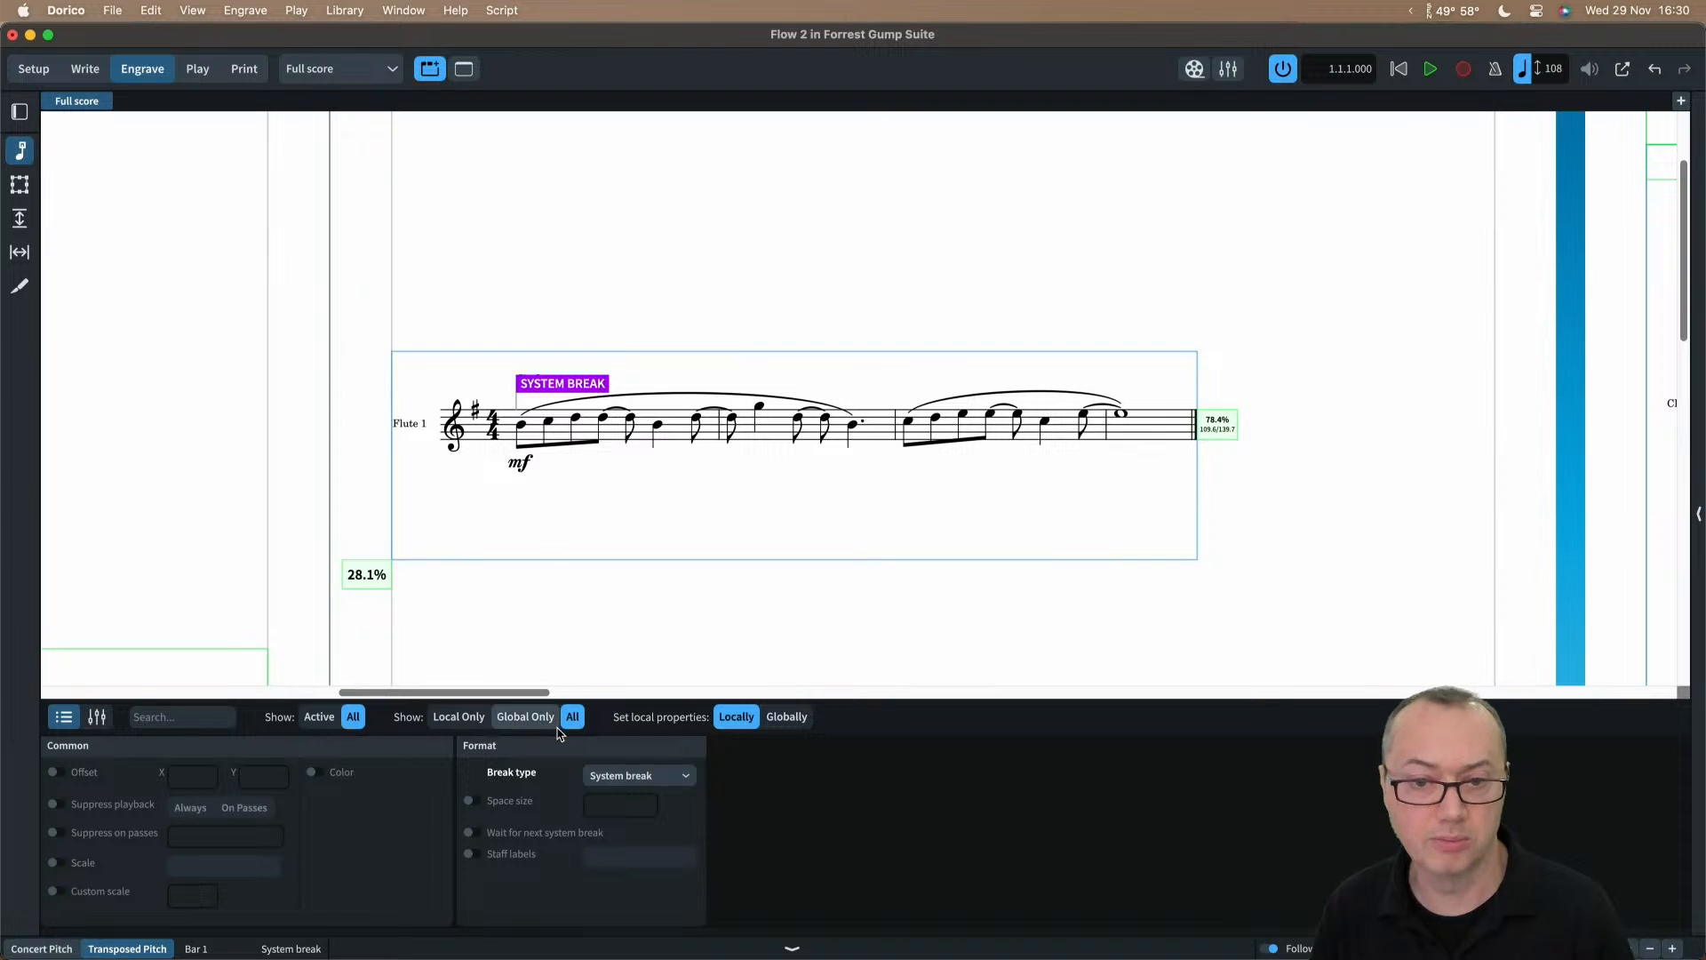
Step: Override the staff labels at the Flute 1 excerpt's system break and set them to None
click(468, 853)
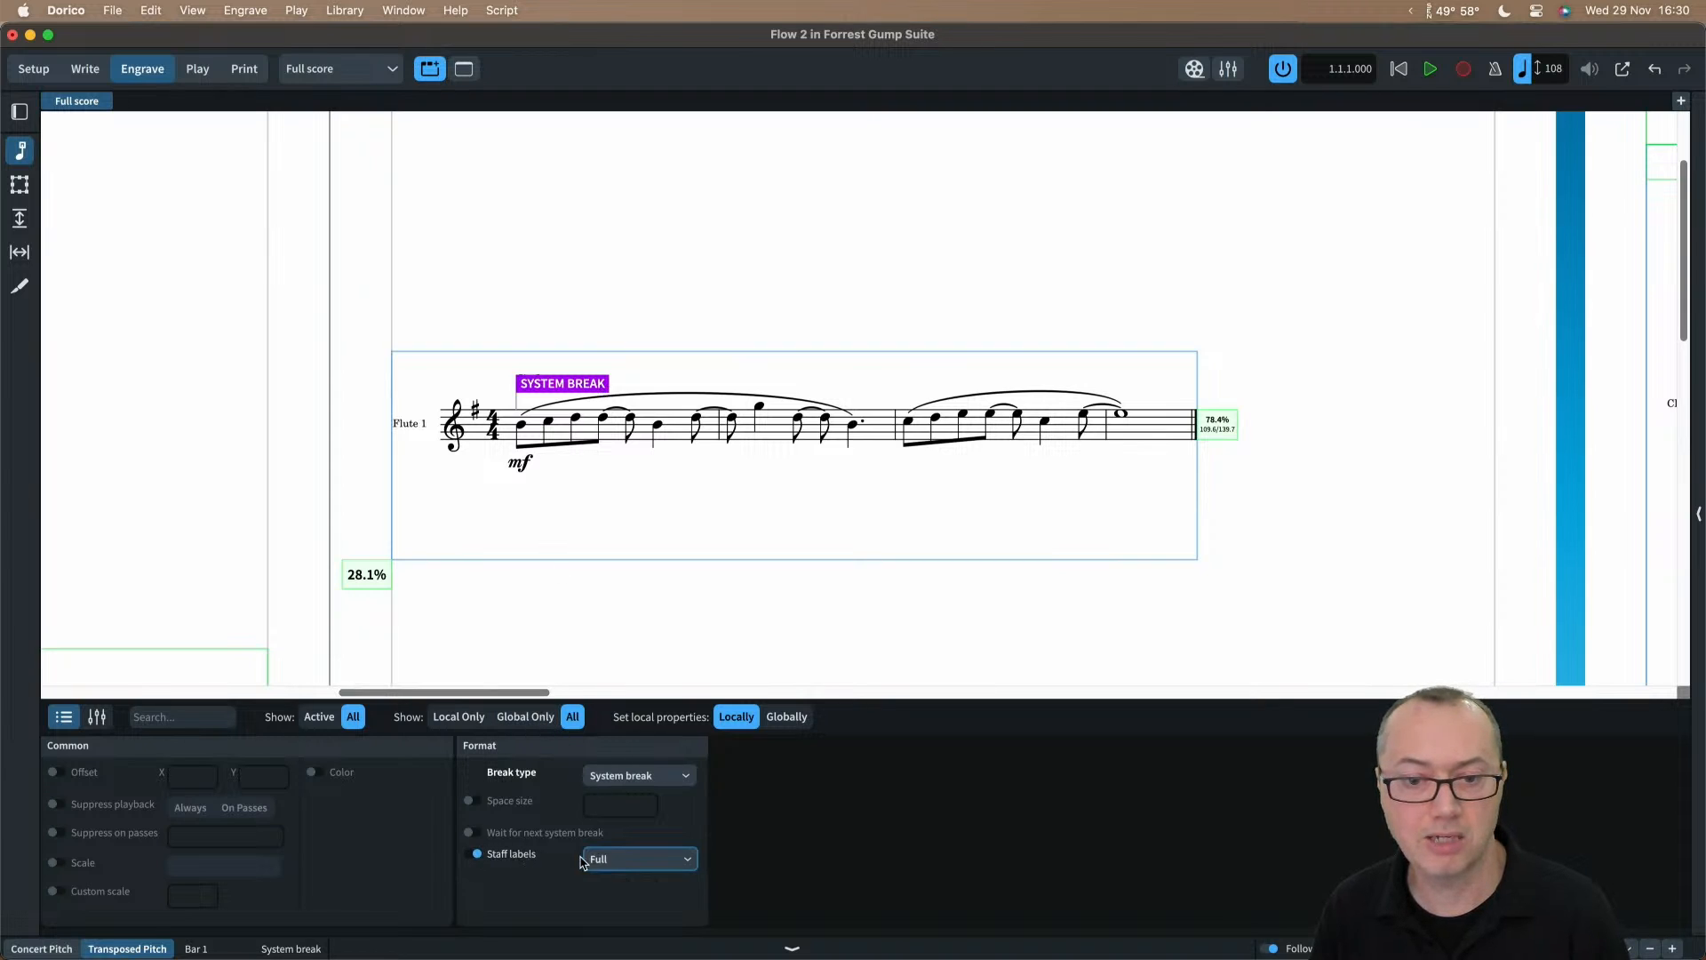
click(613, 860)
click(612, 913)
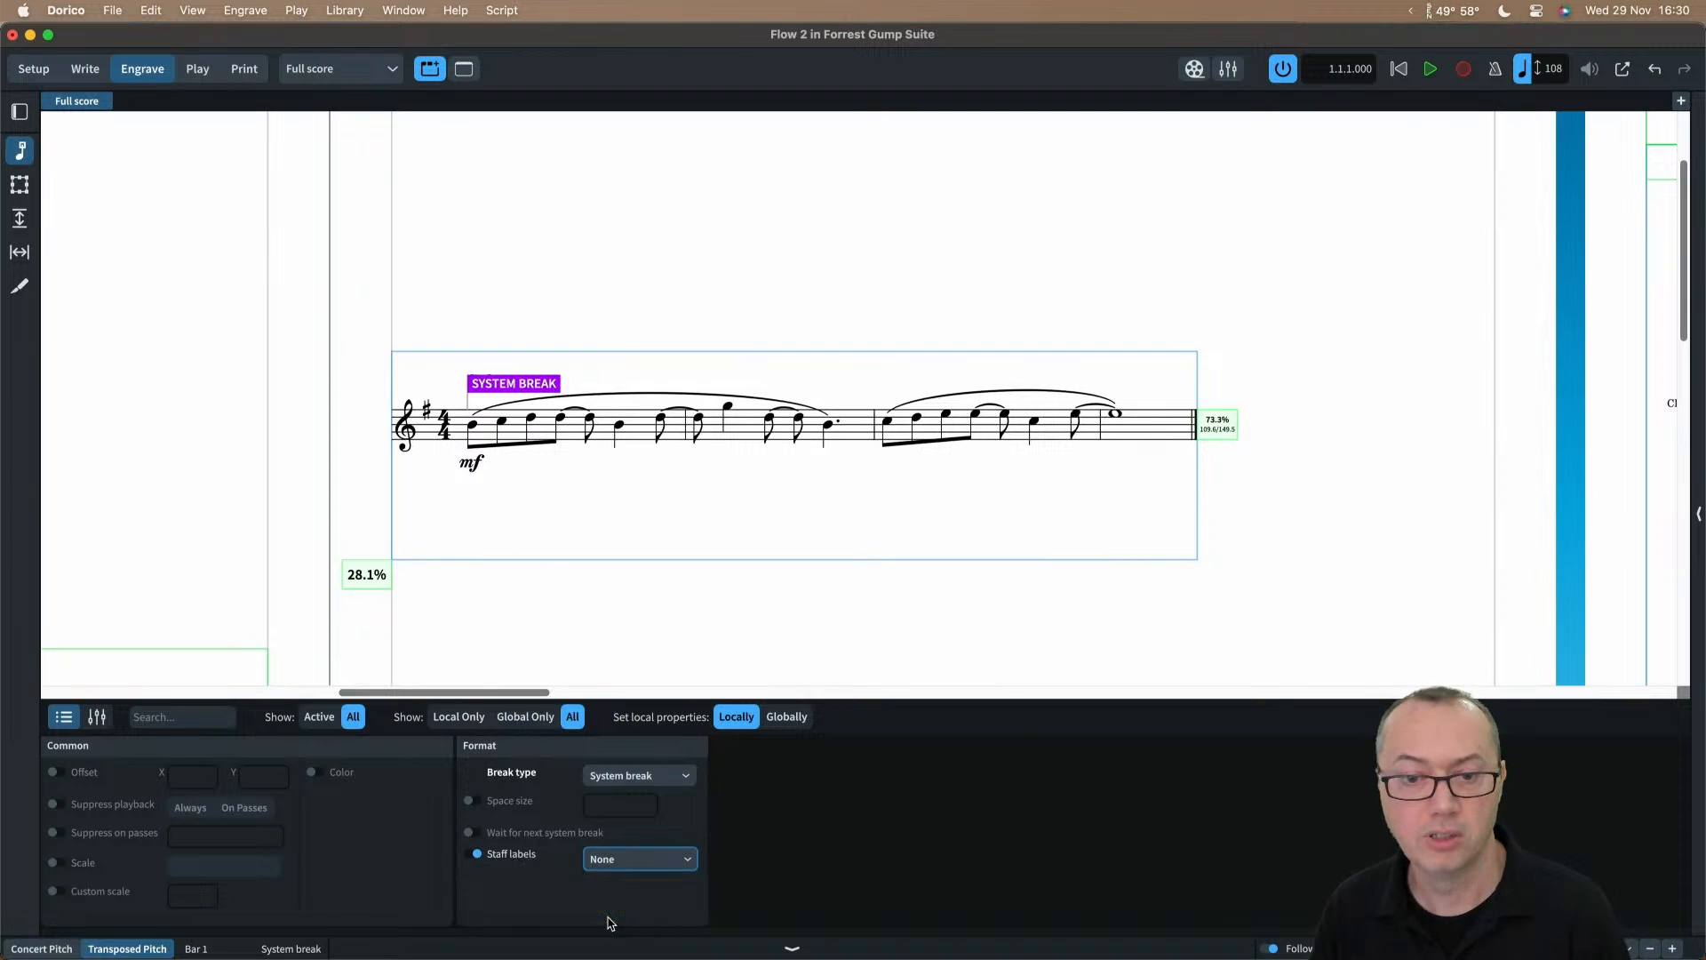
key(Escape)
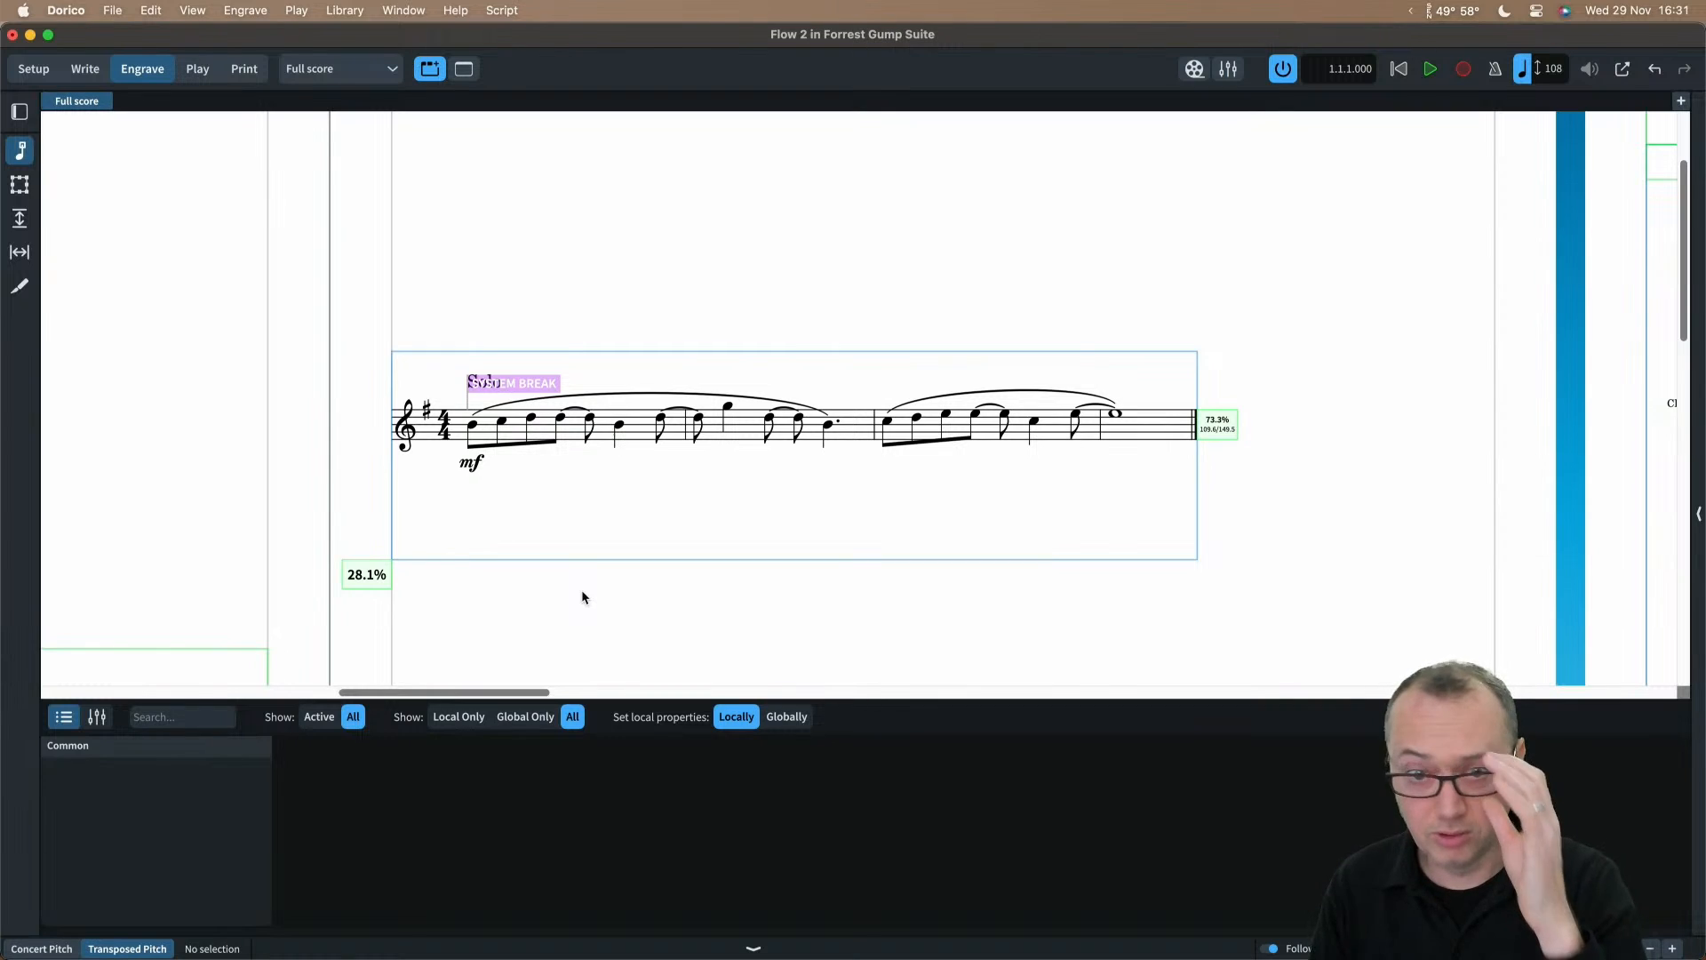
Step: Hide the item properties and the system break signpost over the flute excerpt
key(super+8)
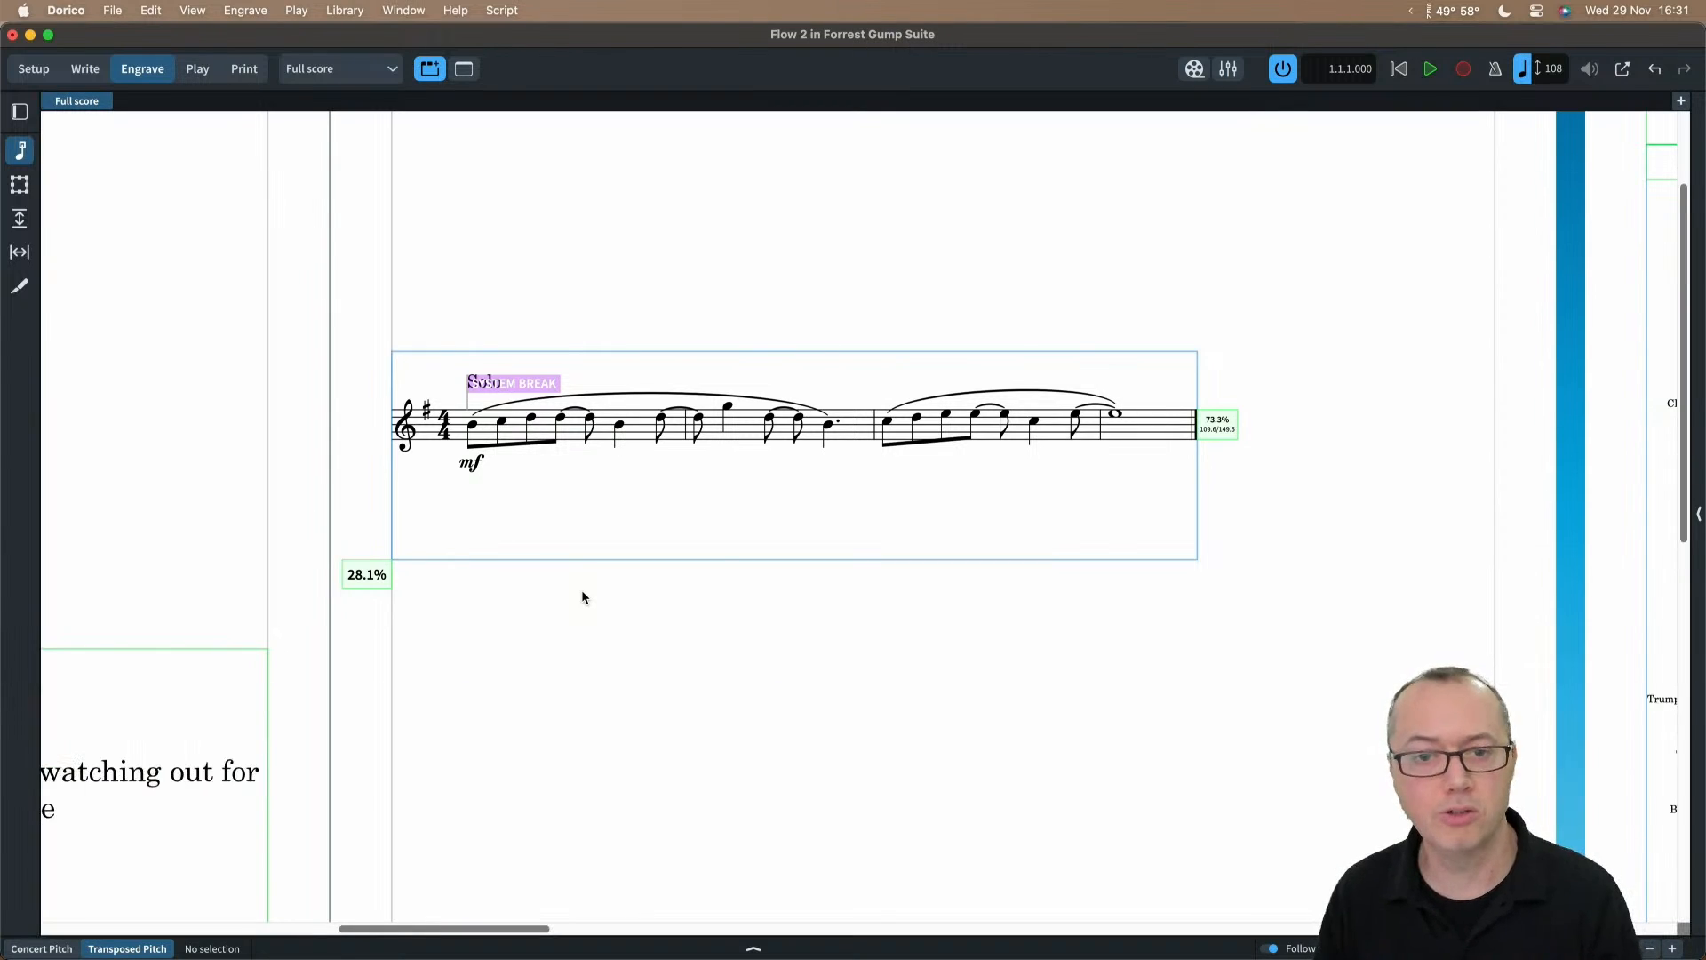
key(alt+shift+s)
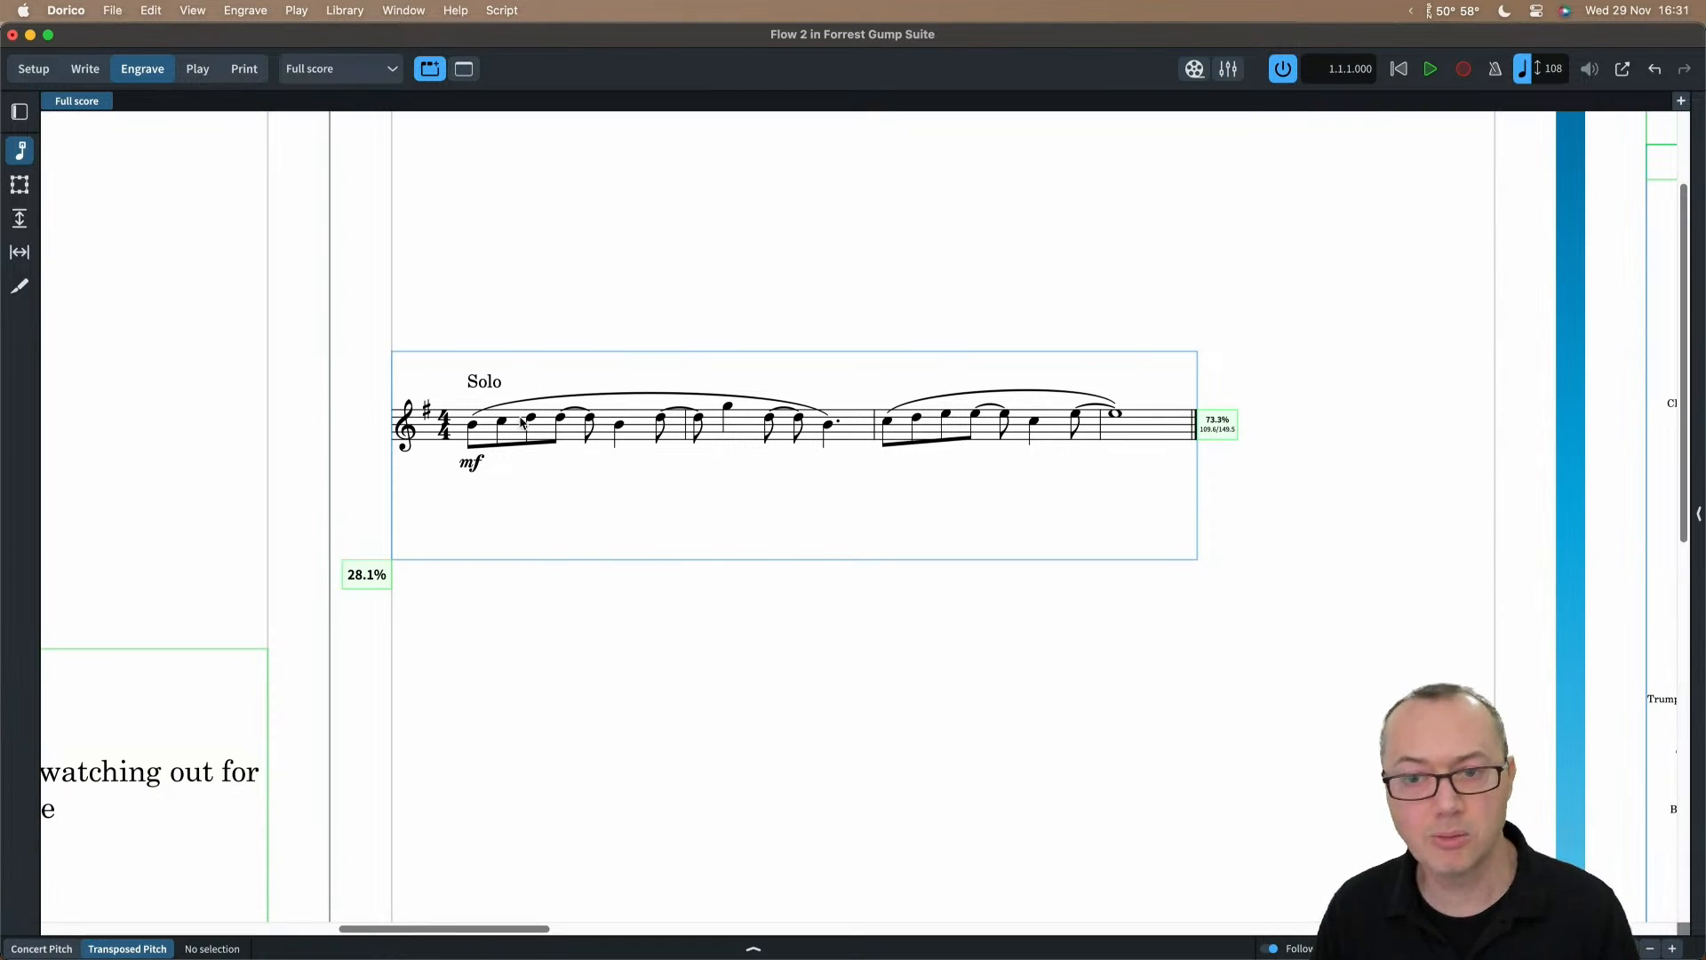
scroll(522, 421, down, 5)
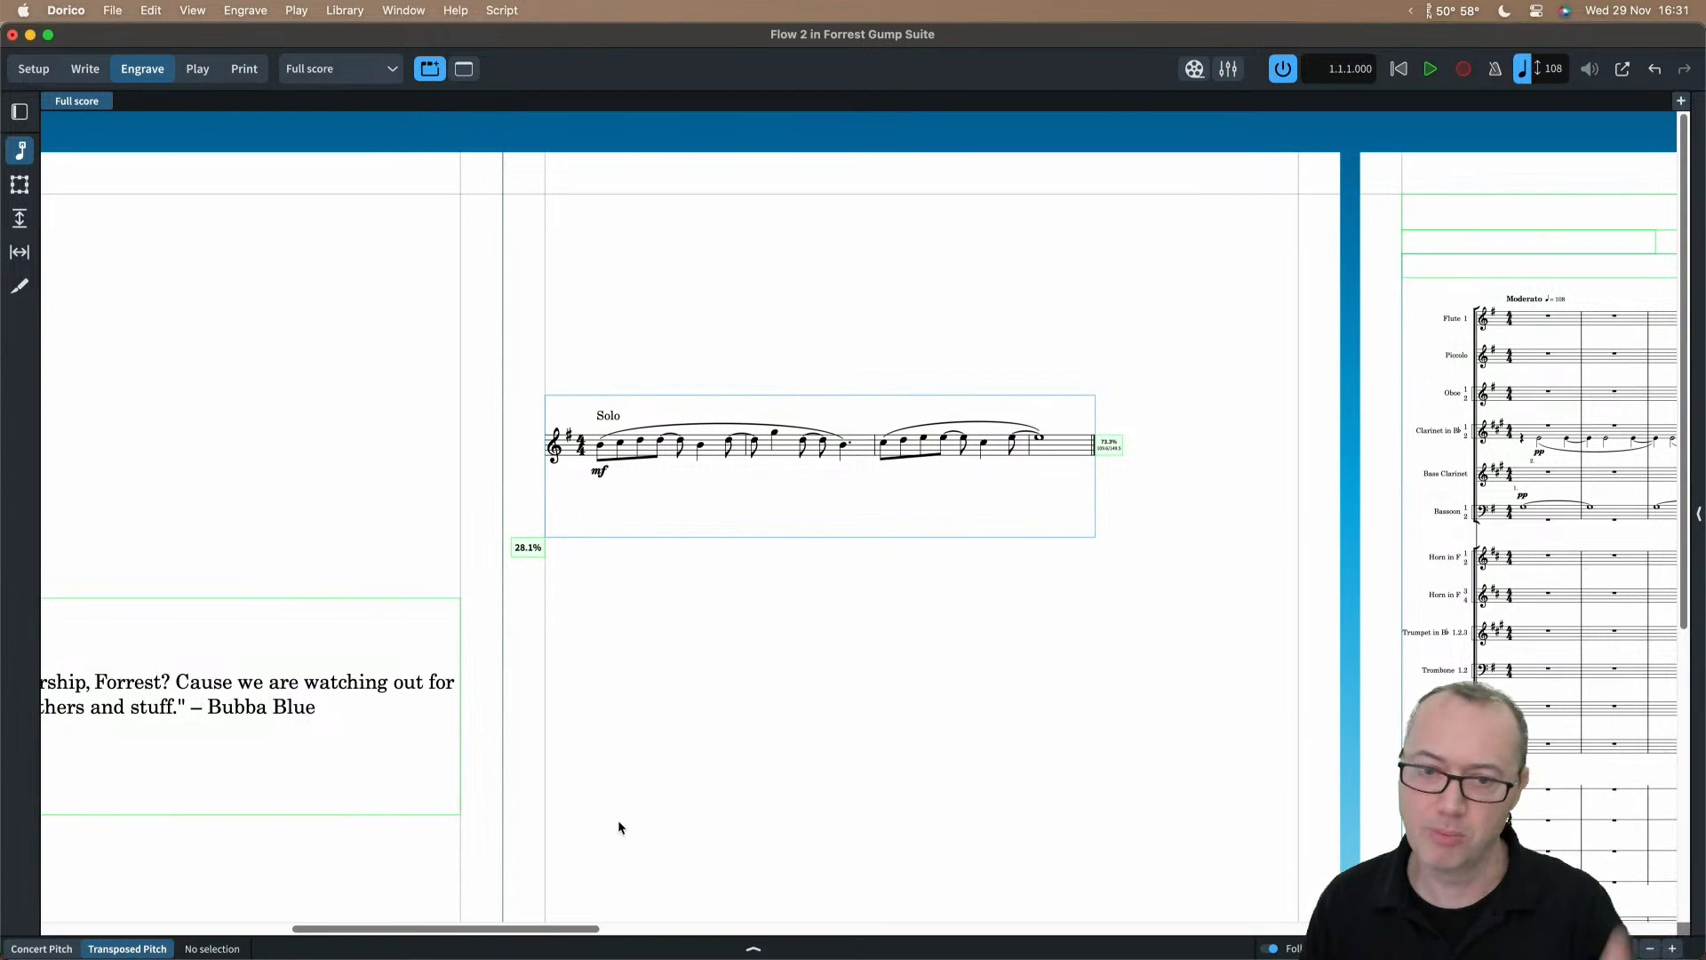
Step: Insert a text frame spanning the full margin width directly above the music frame with the flute excerpt
click(22, 184)
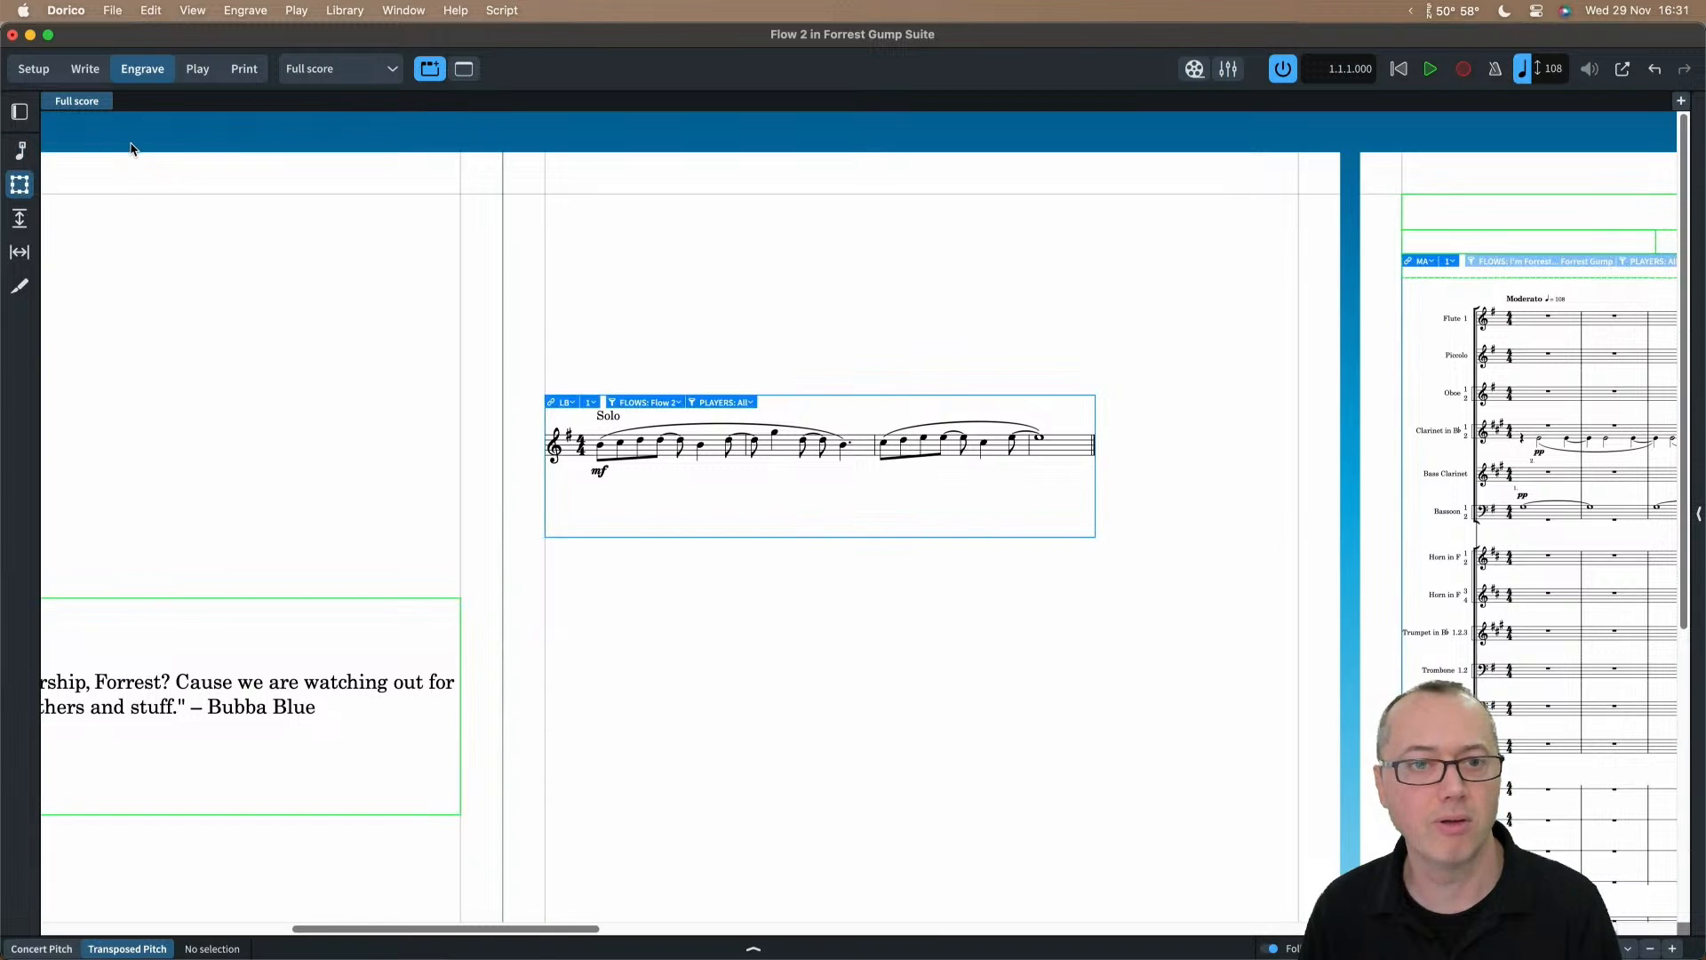
key(super+7)
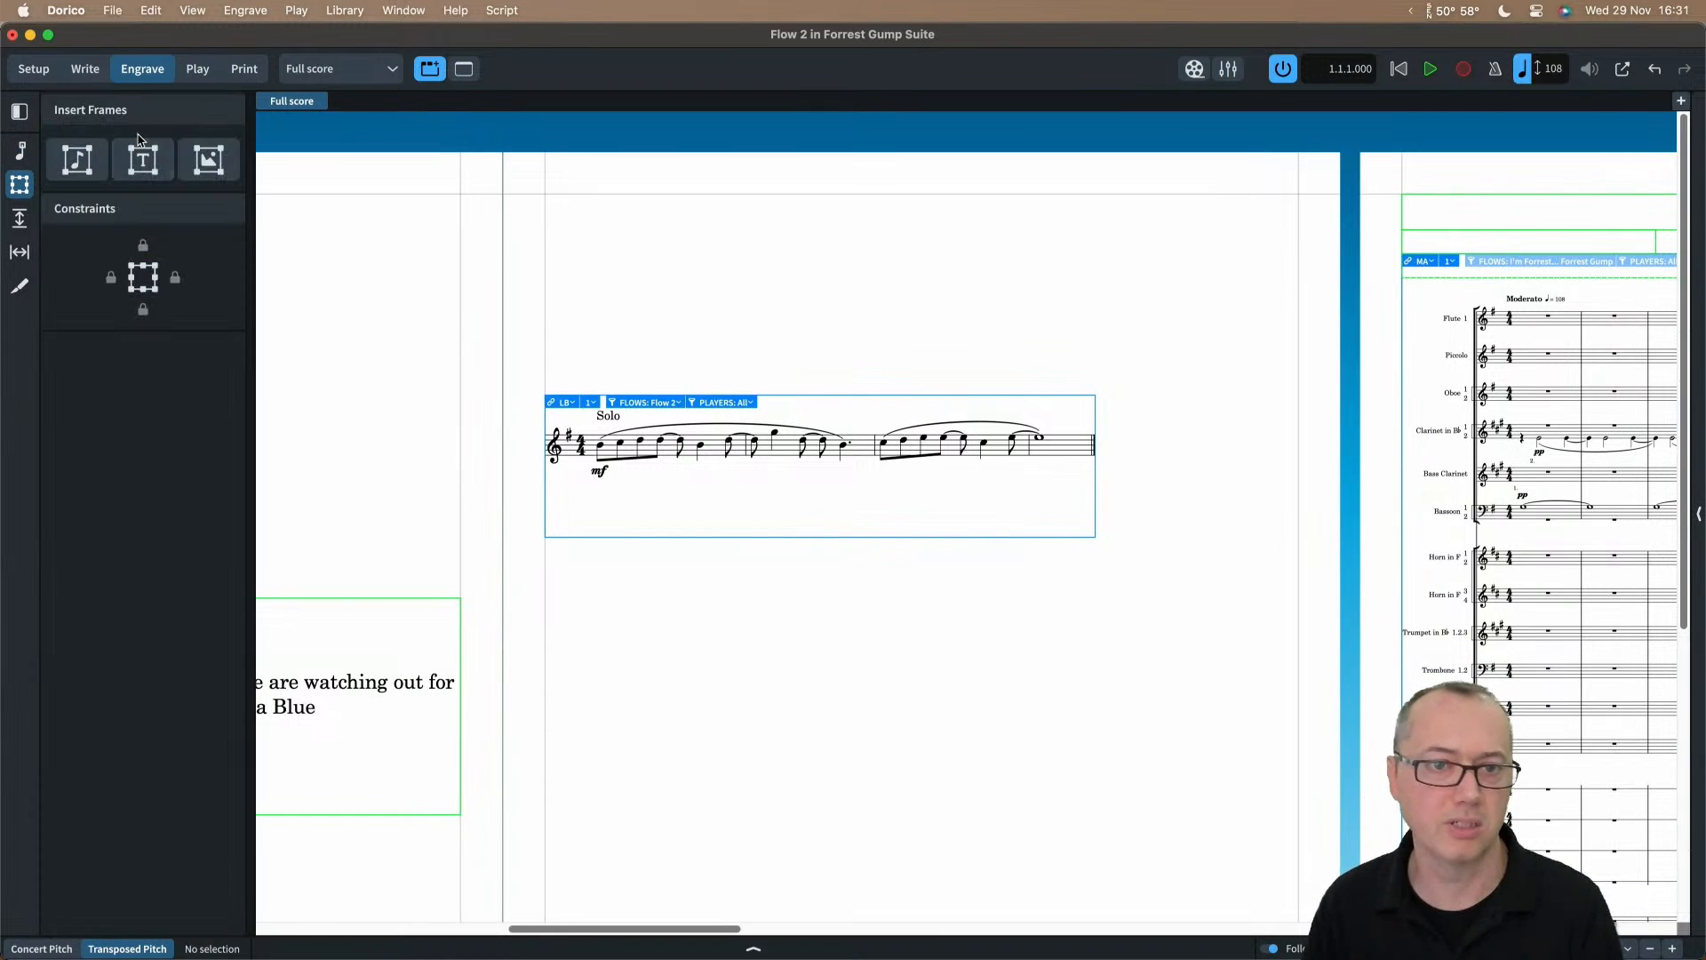
click(127, 163)
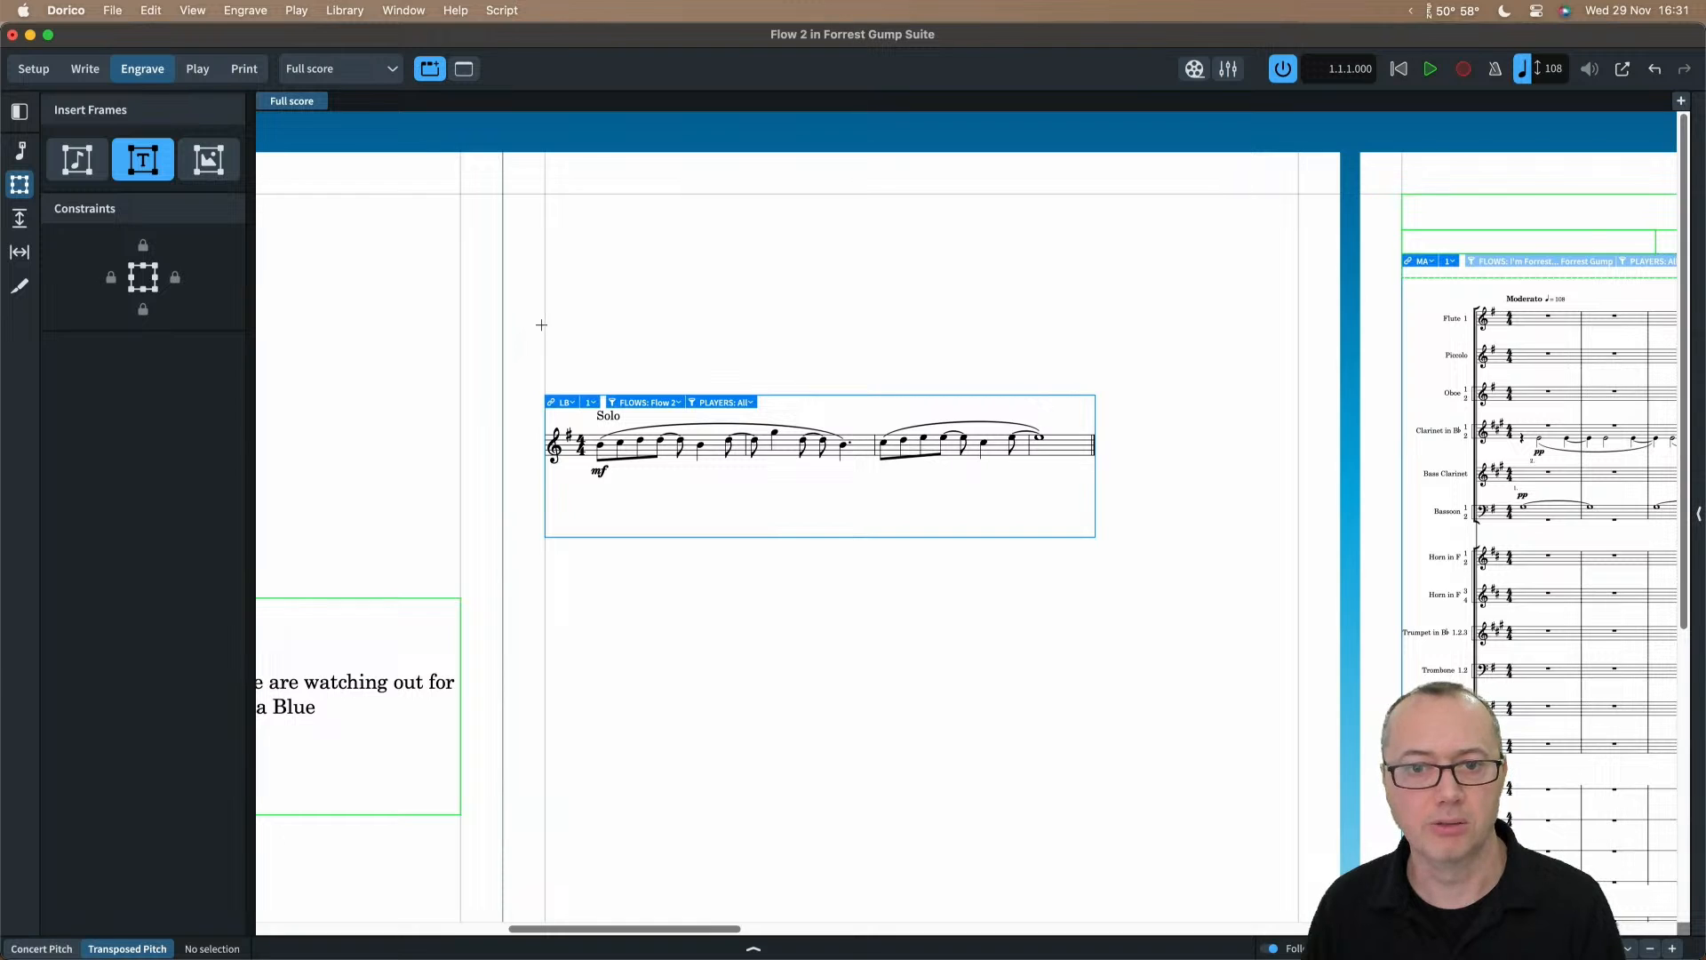
drag(544, 323, 1299, 391)
Step: Enter "Some details about where the main theme is used and how often." in the new text frame
double_click(669, 352)
text(S)
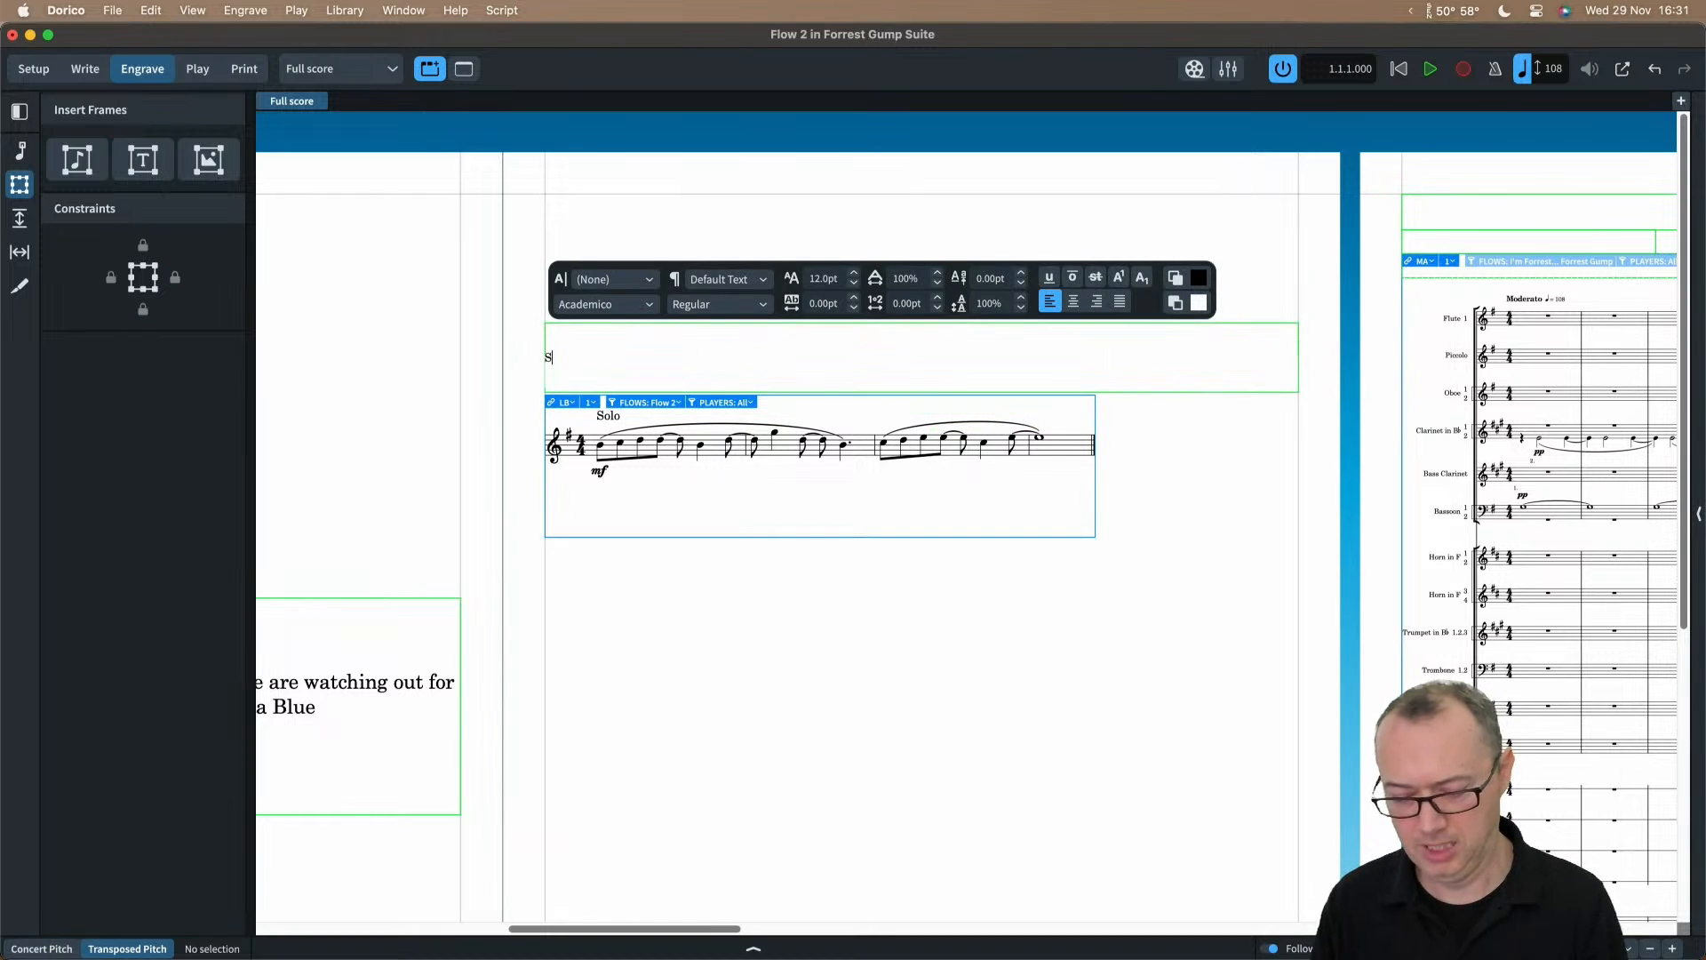
text(ome details about where)
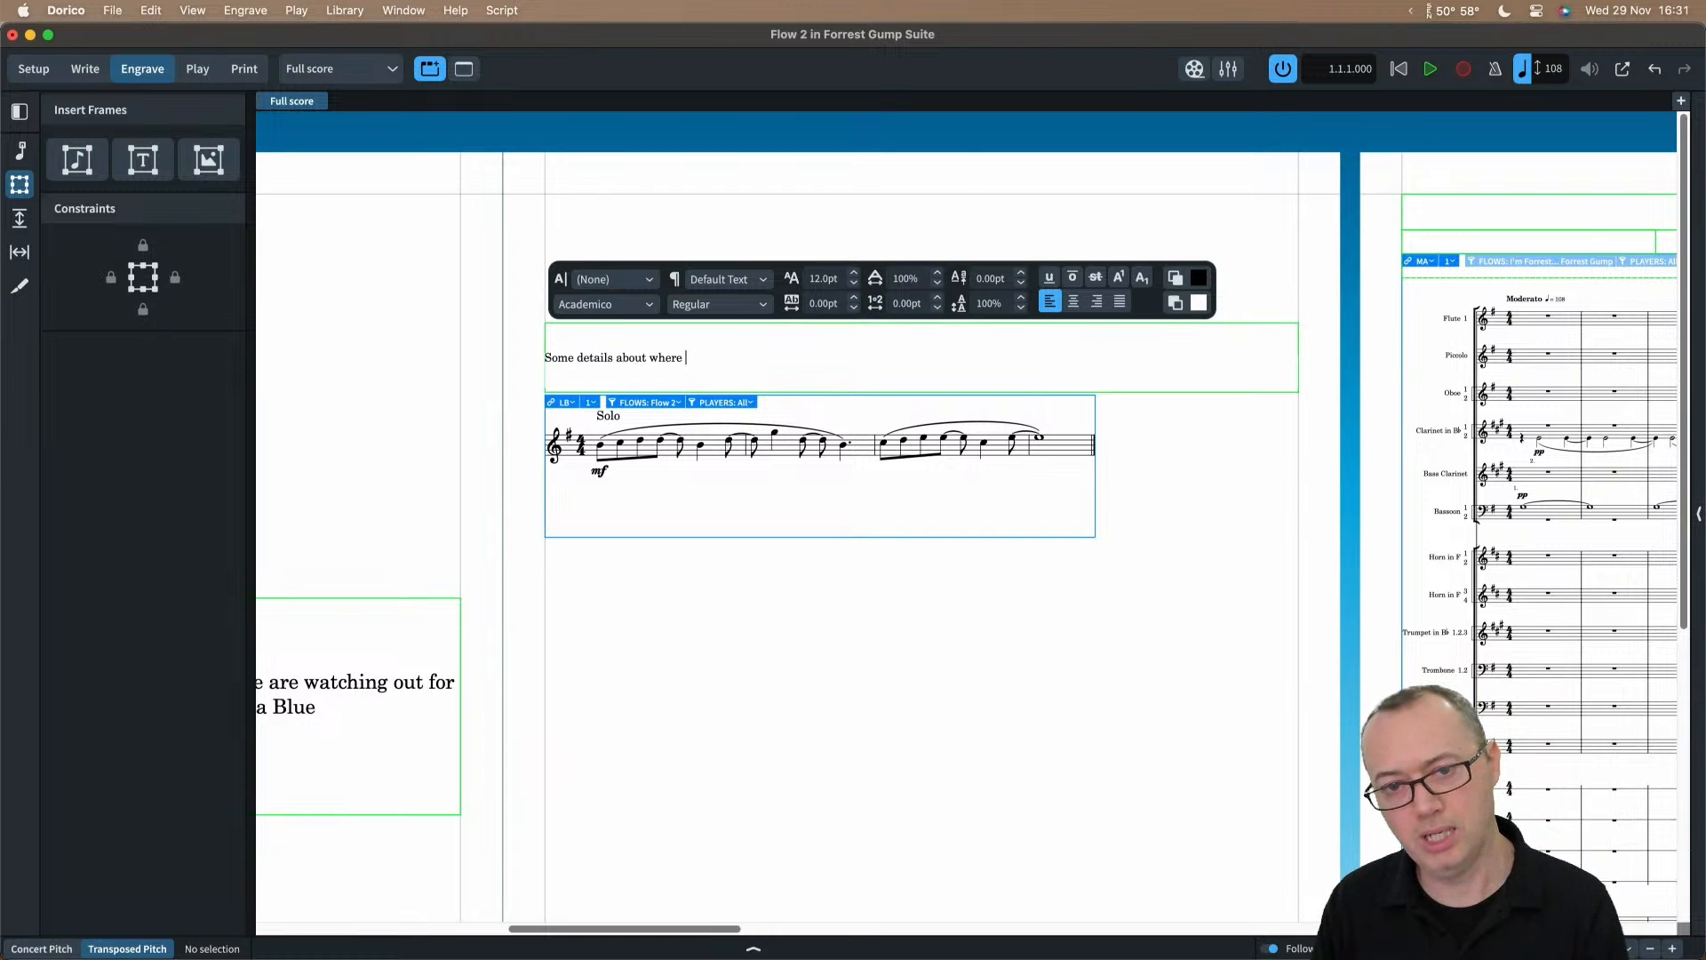
text( the main them)
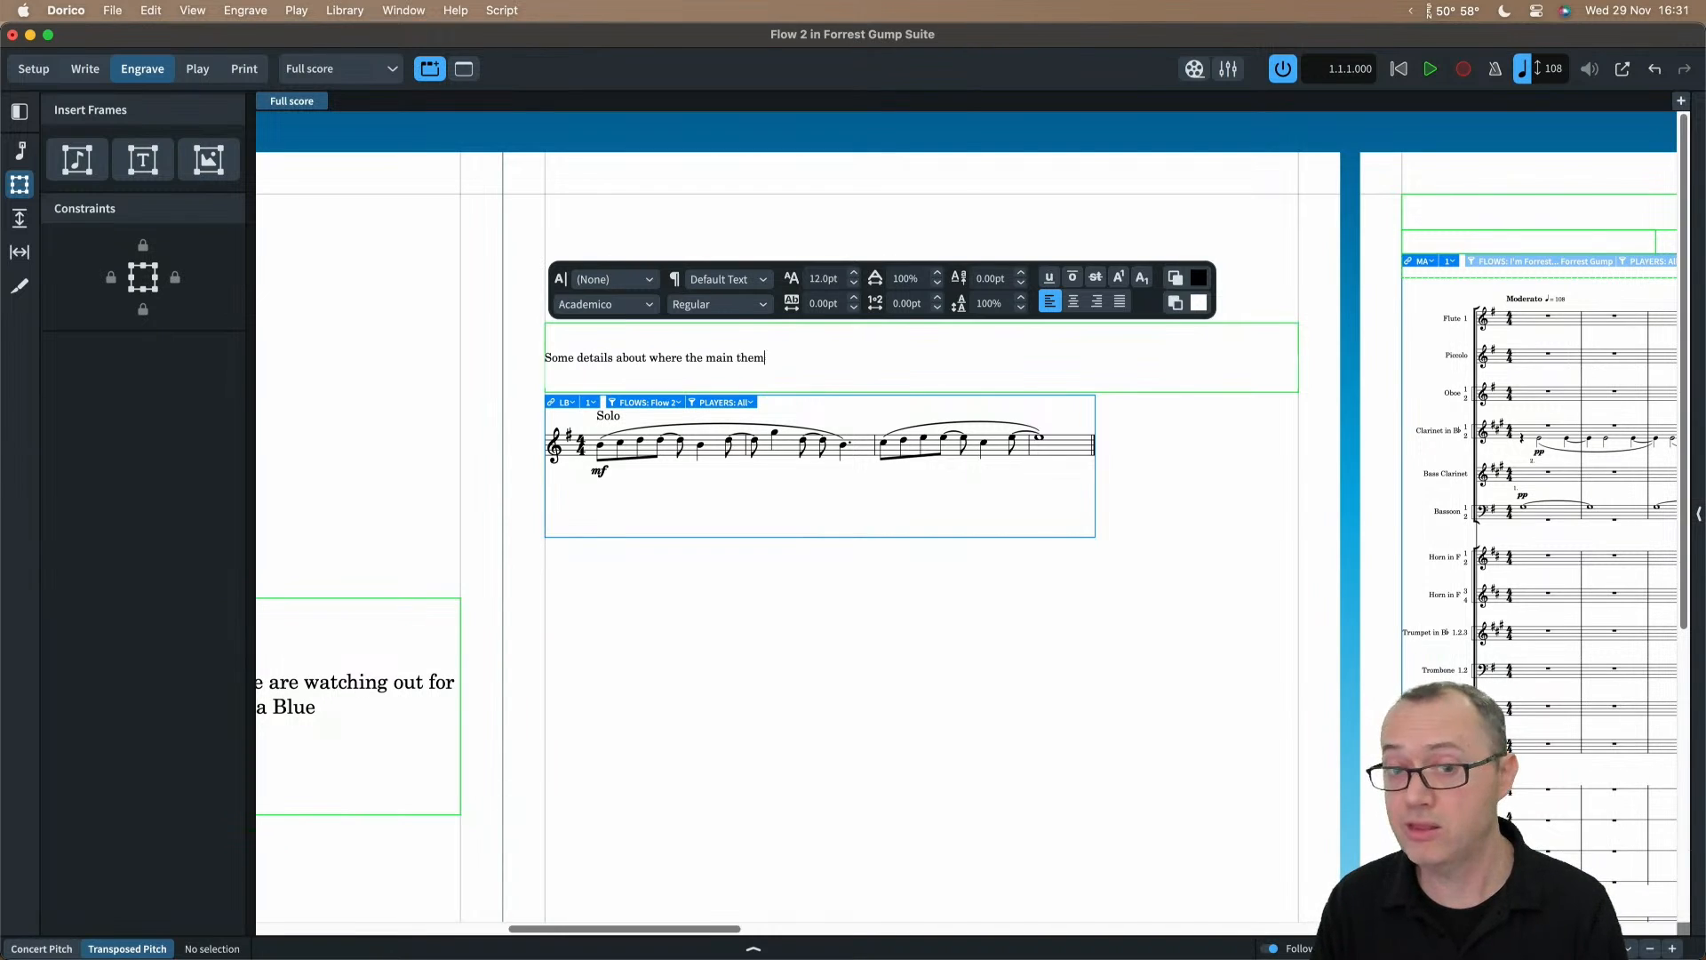
text(e is used and )
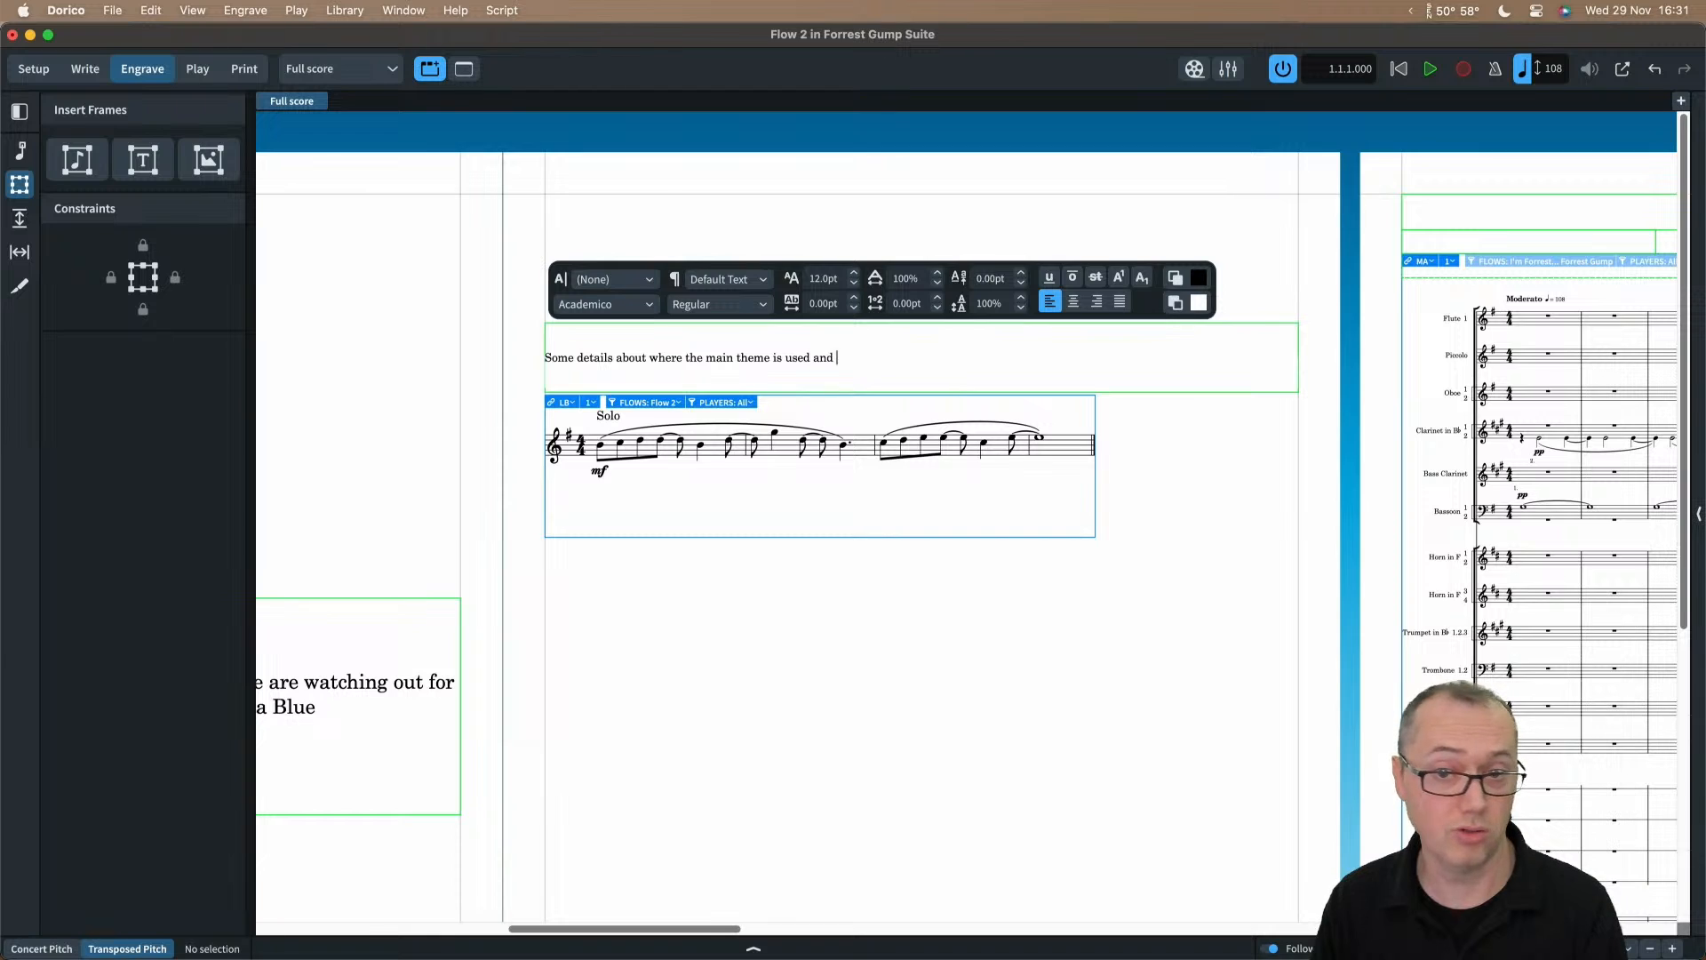
text(how often.)
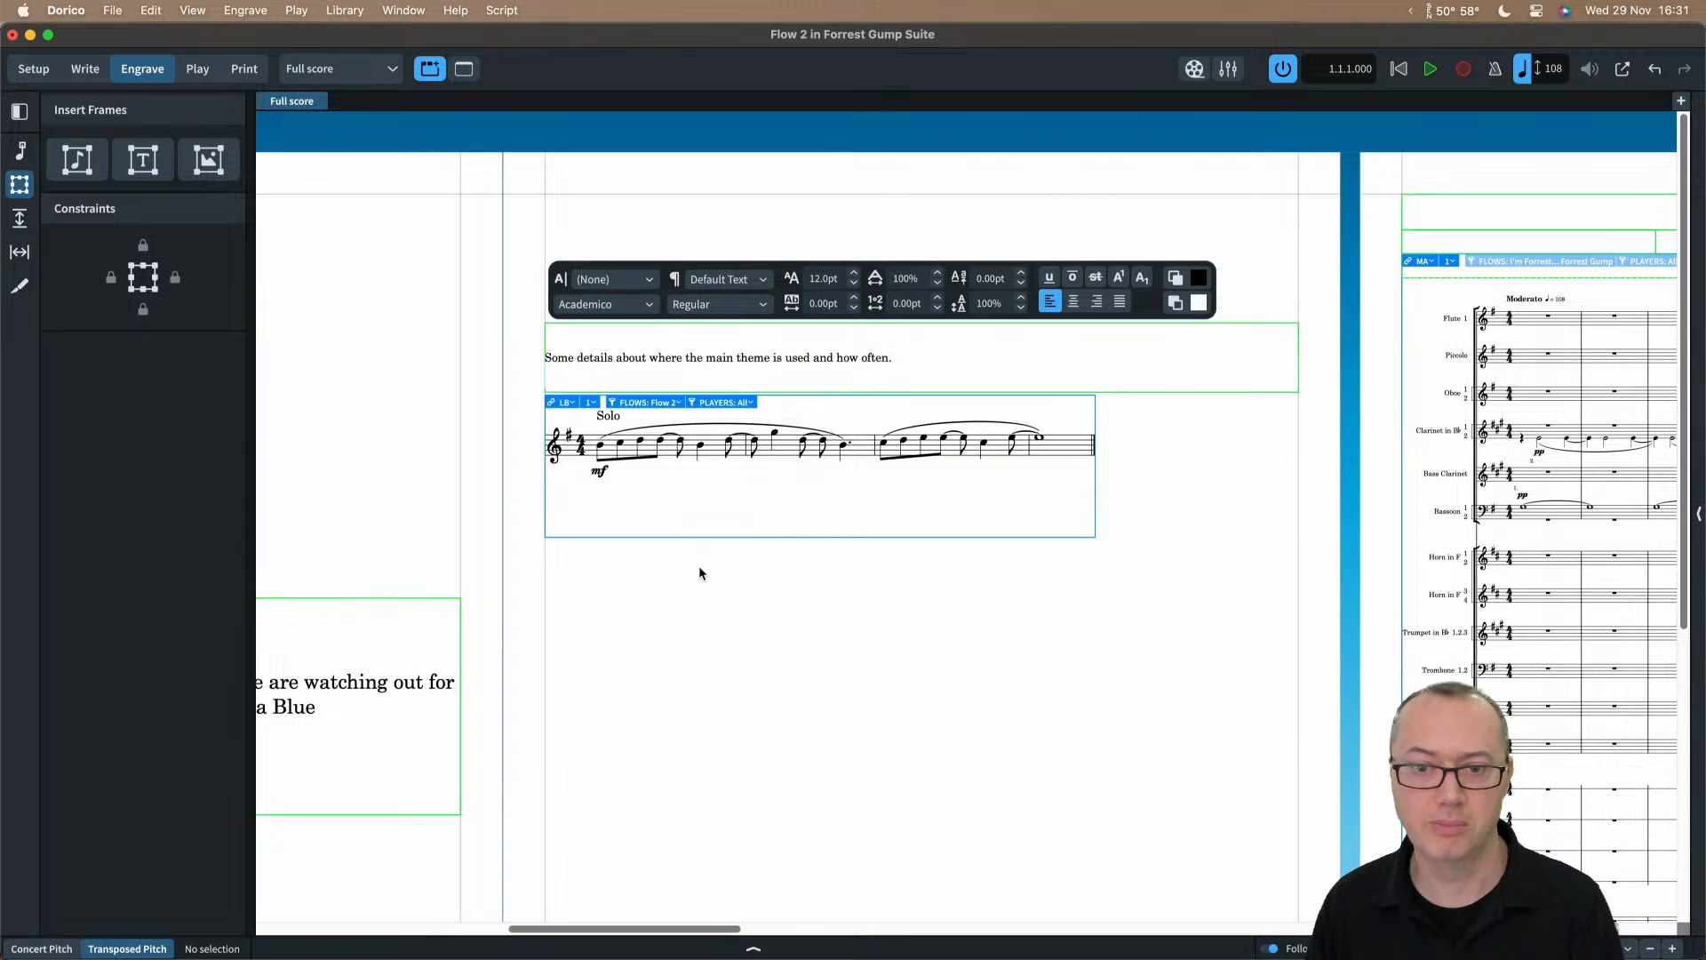
key(Escape)
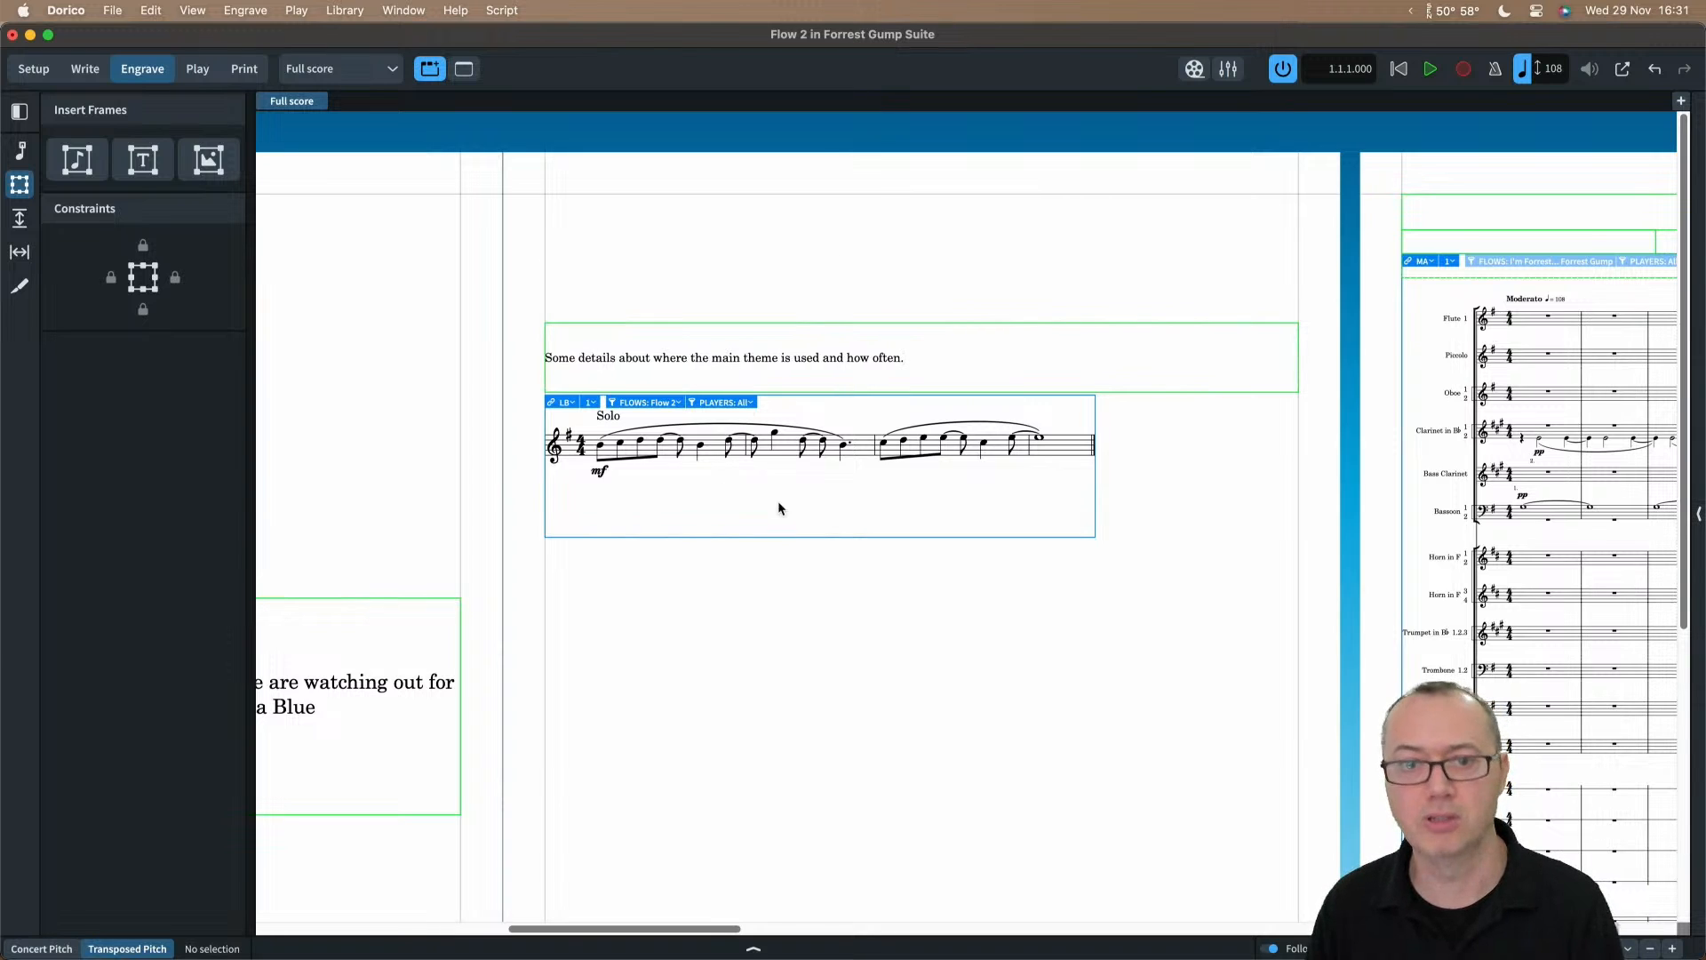
Step: Display the page and page template overview and examine the title page, the quotation page and the theme excerpt page
key(super+minus)
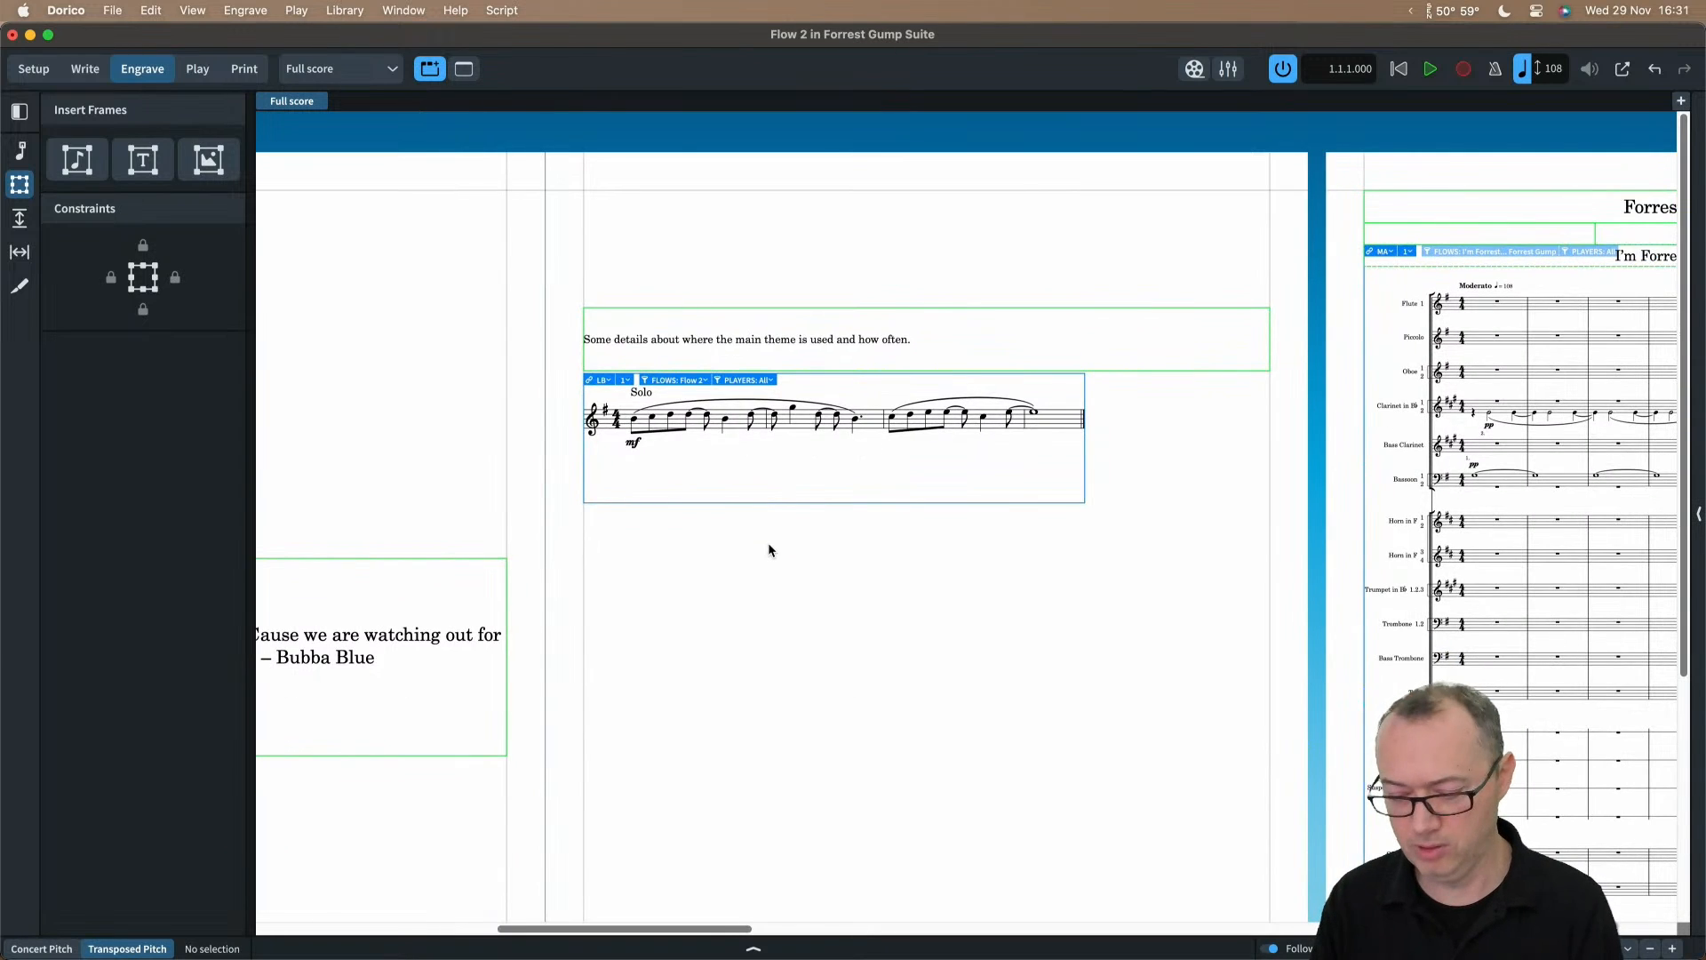
key(super+9)
scroll(590, 560, left, 10)
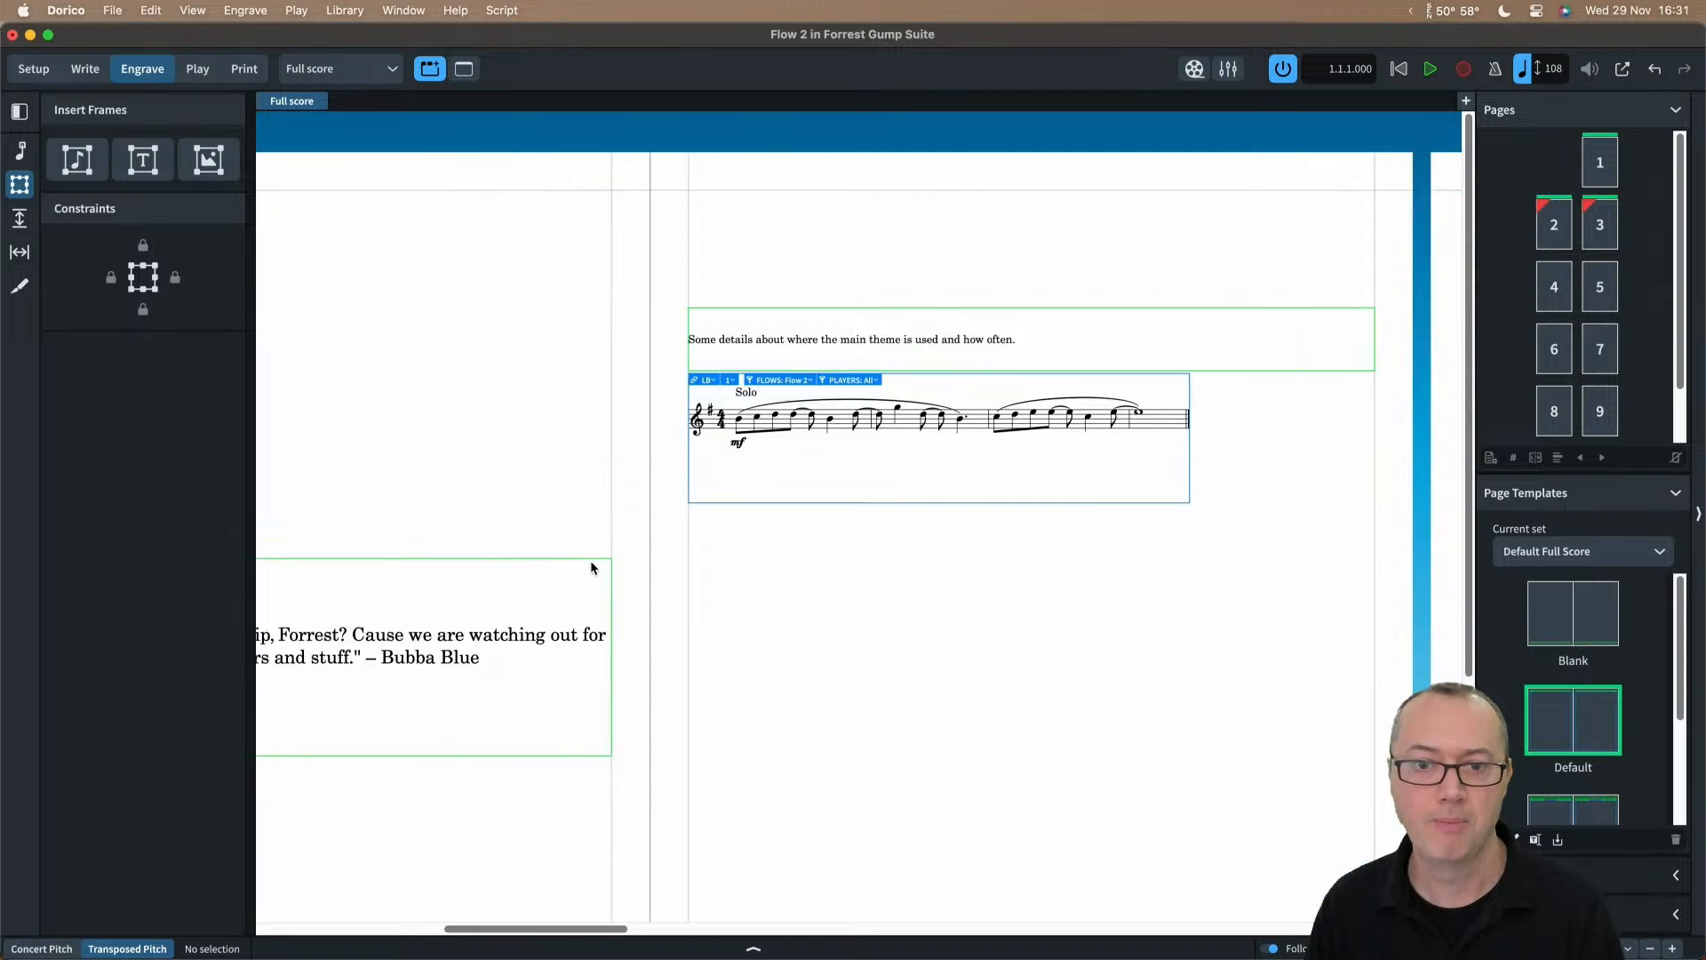
scroll(590, 564, left, 8)
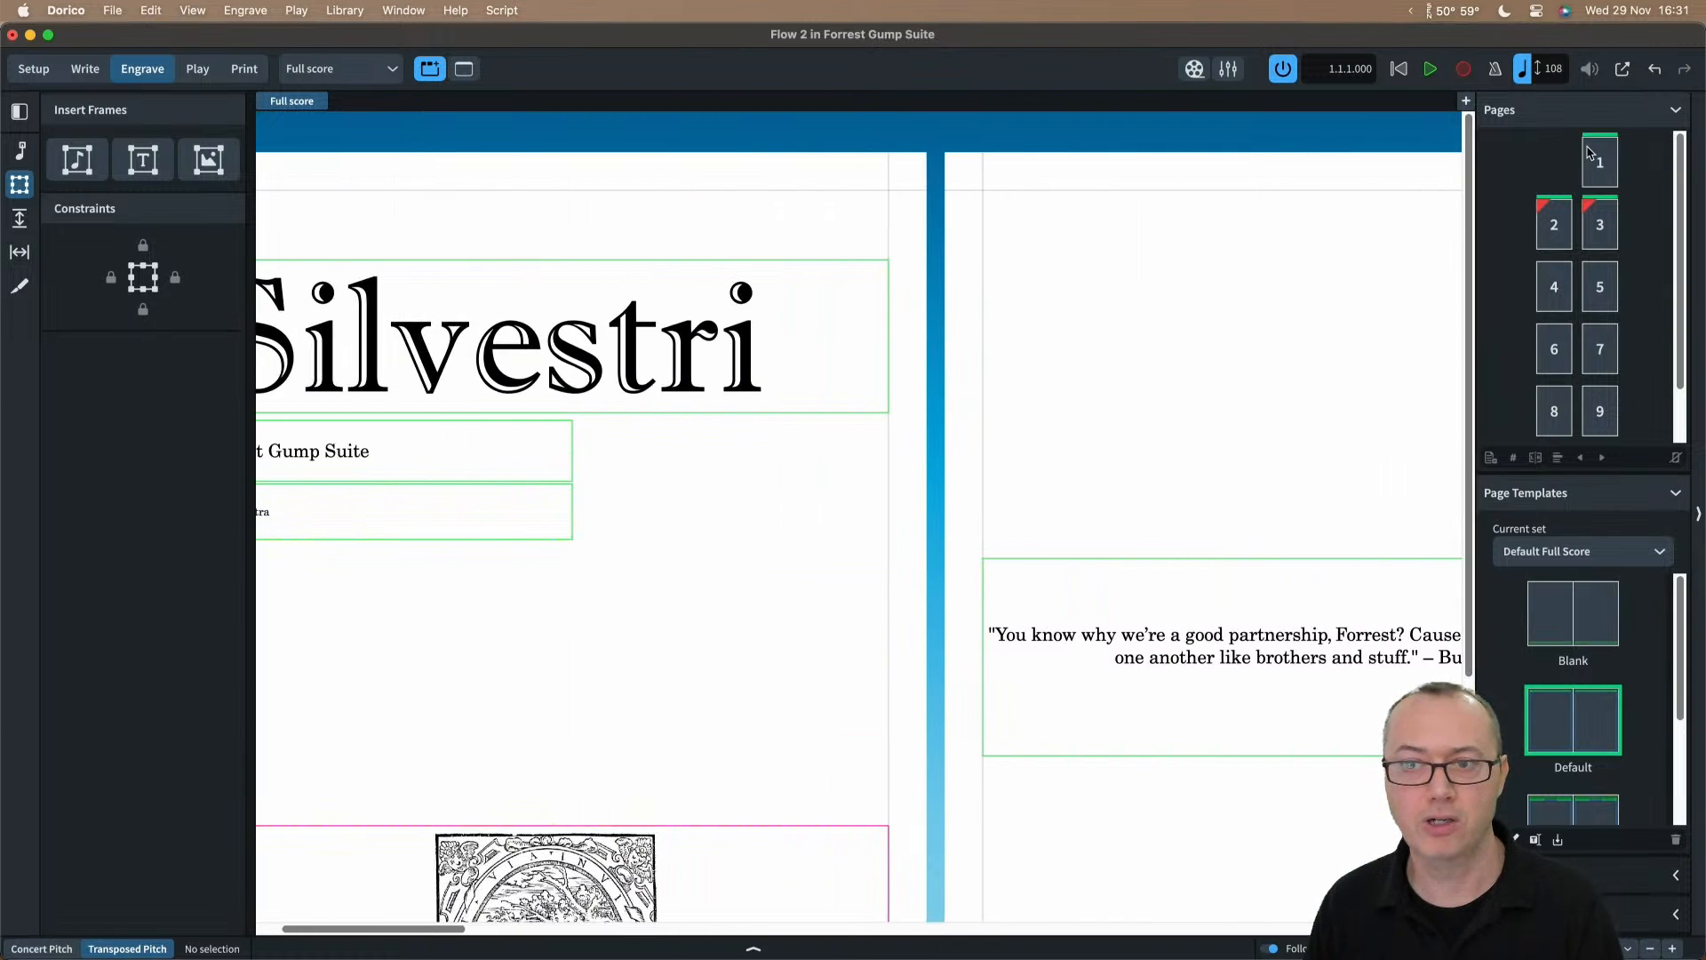
scroll(941, 484, right, 13)
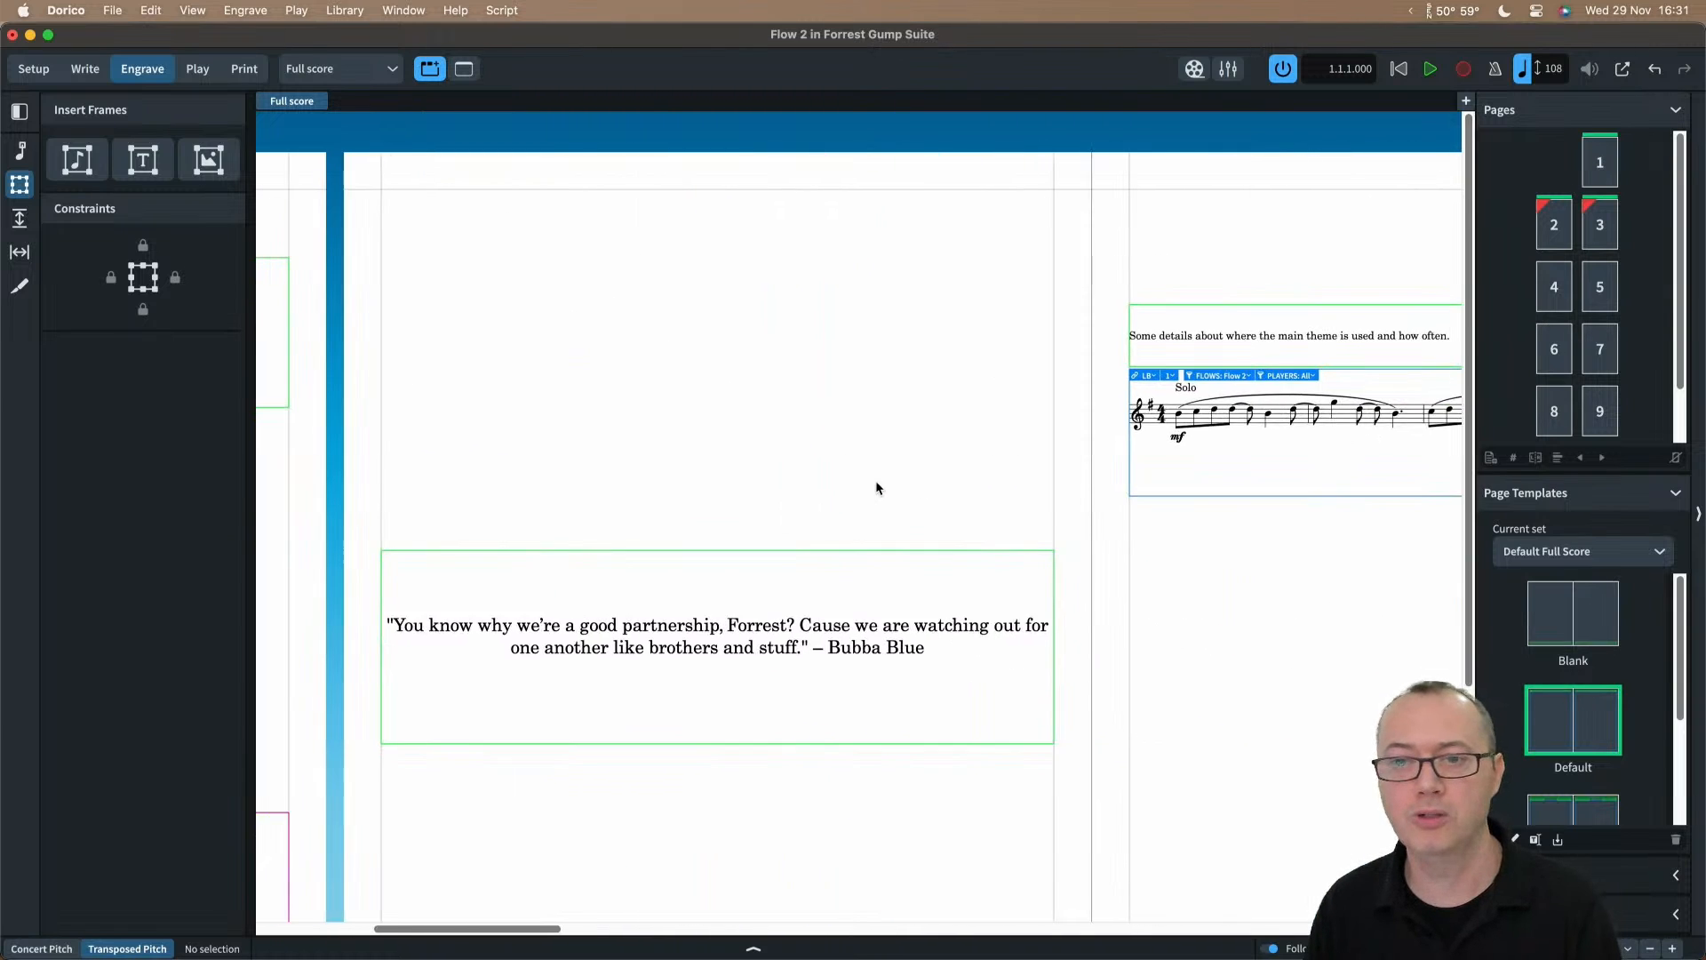
scroll(956, 537, right, 7)
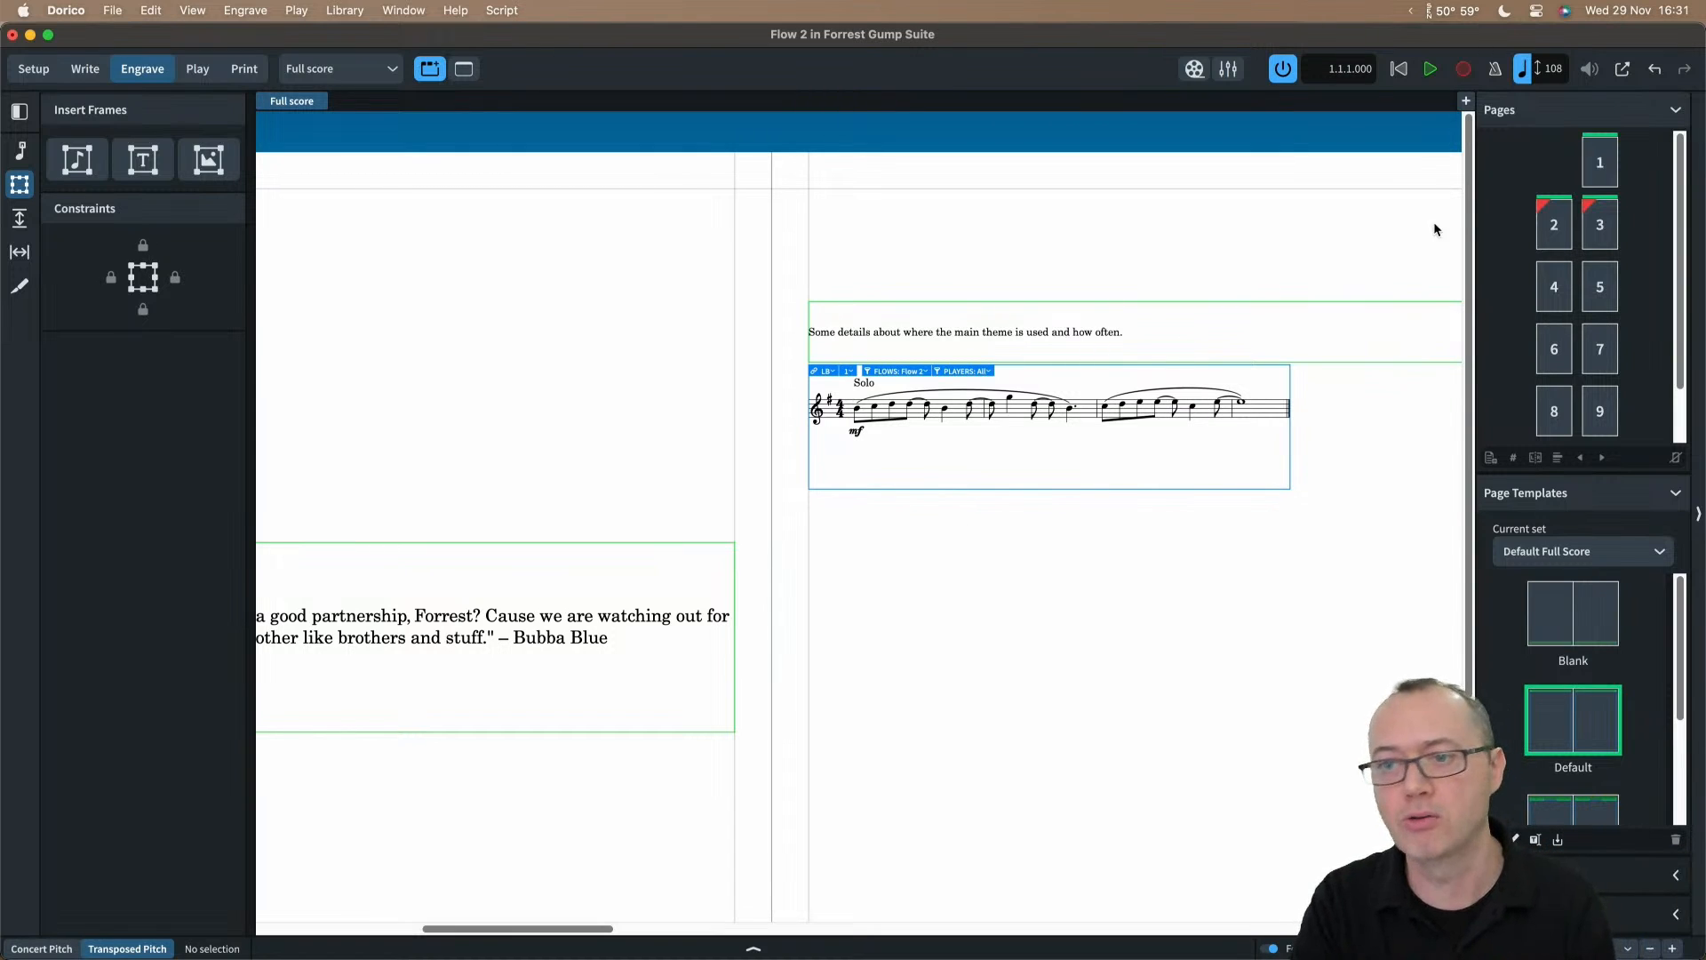
key(super+minus)
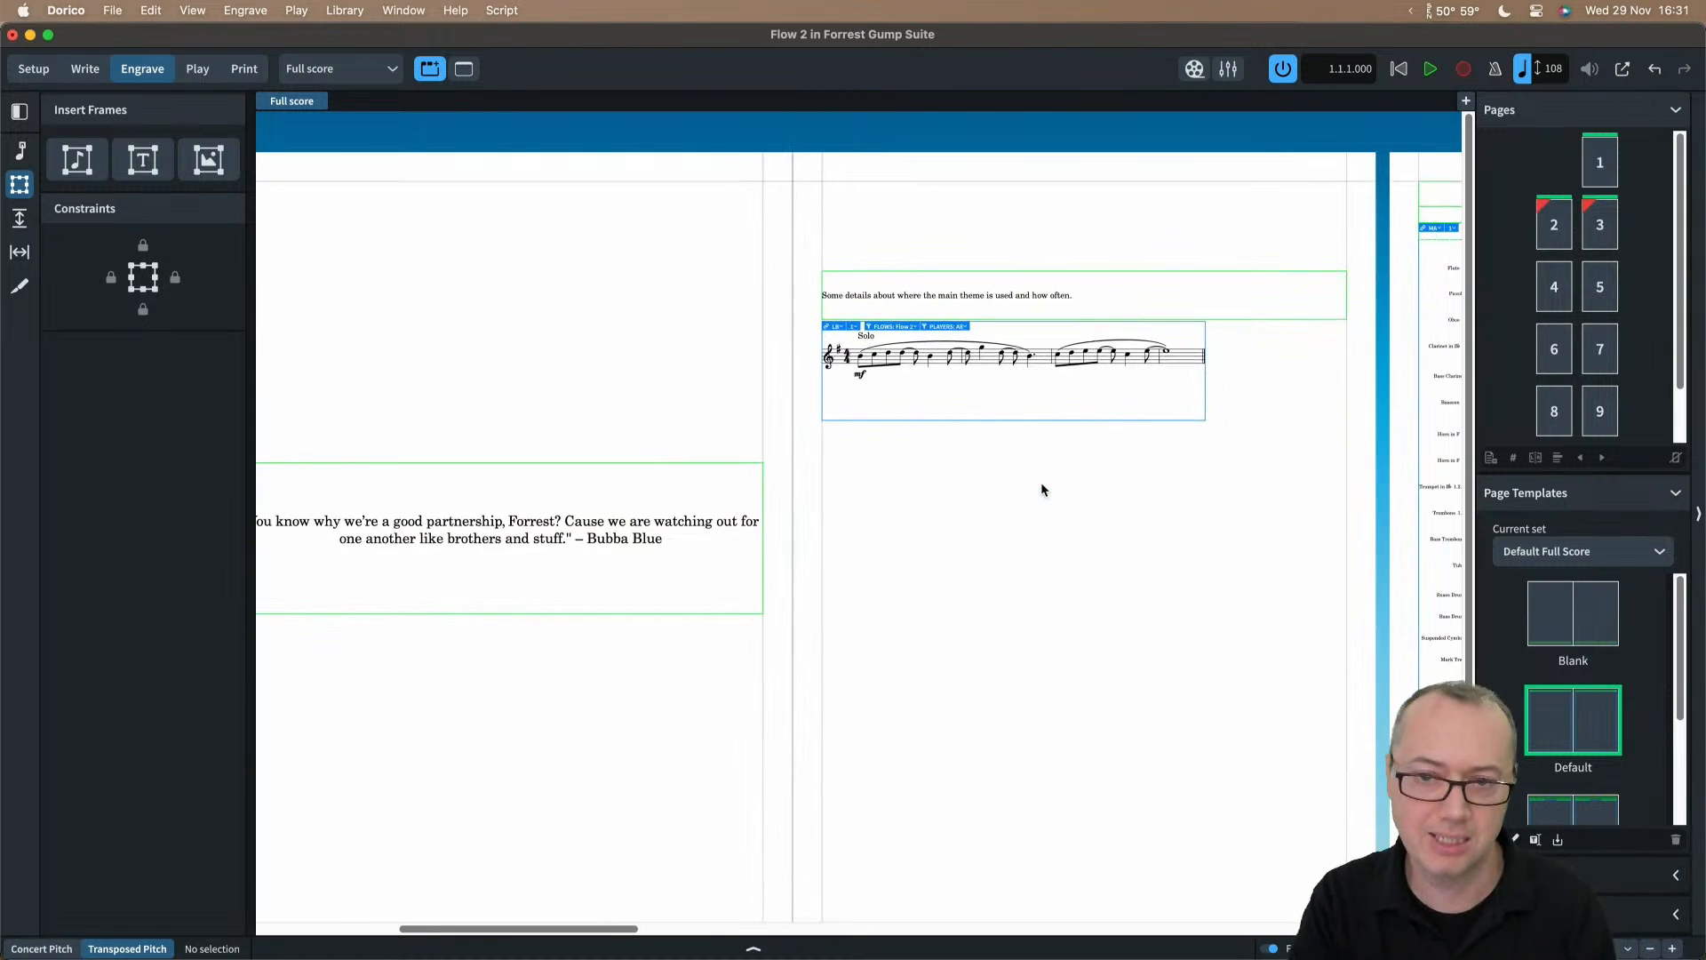
scroll(1042, 482, right, 4)
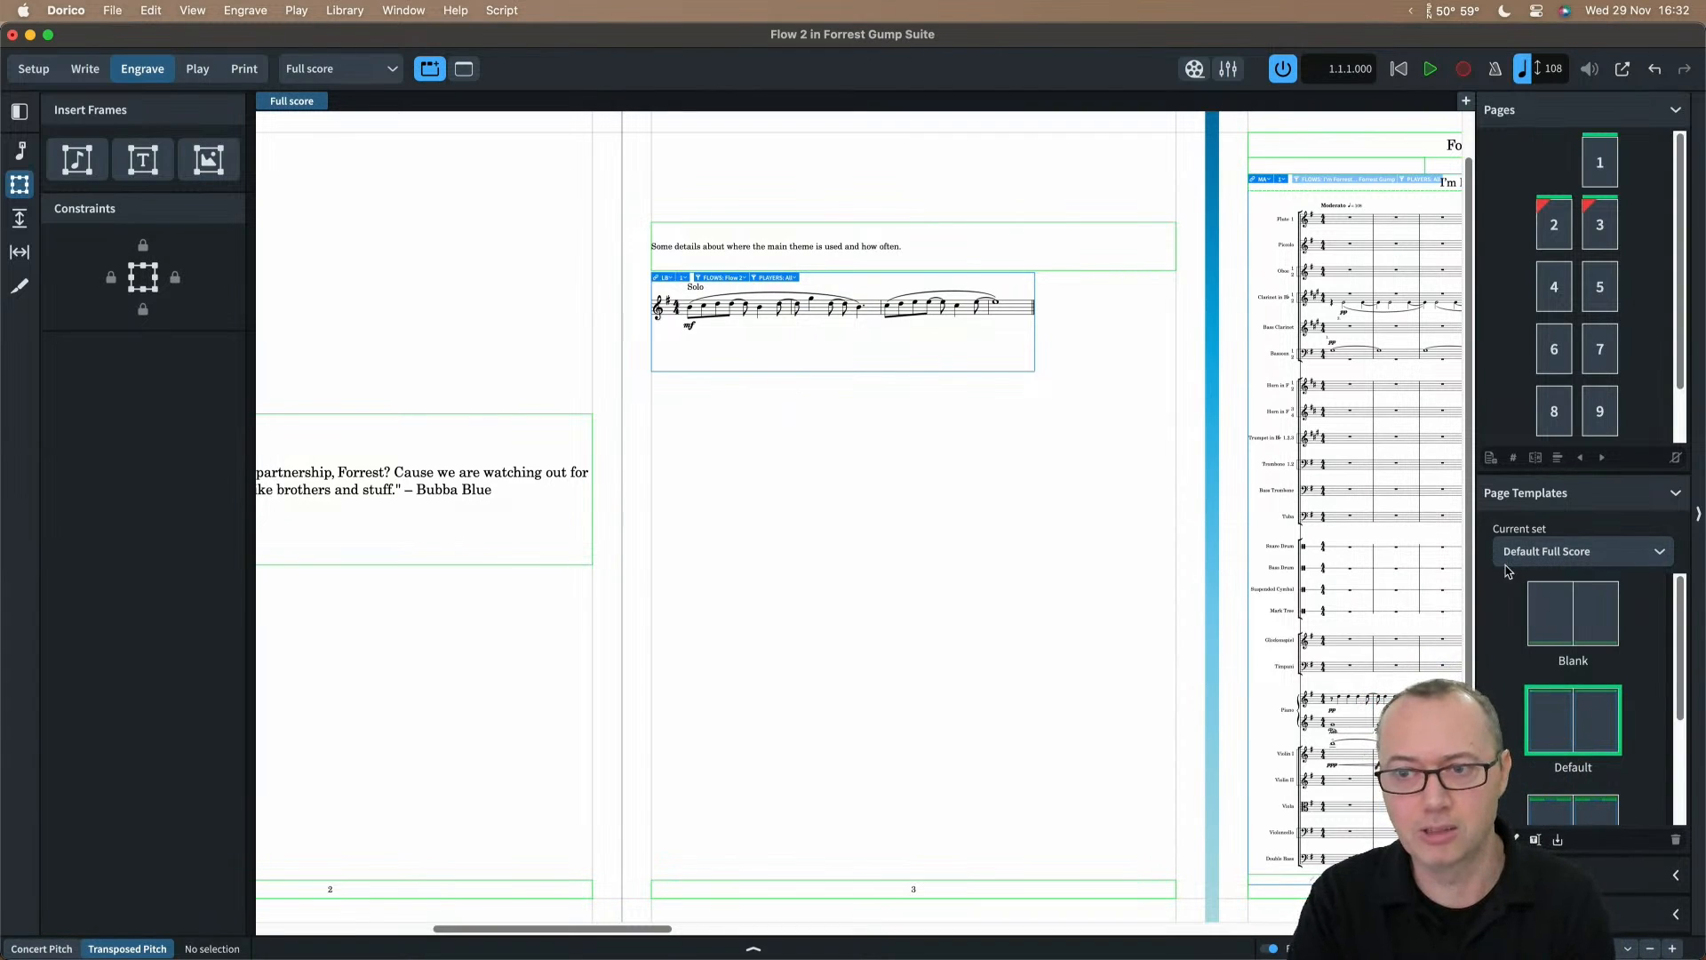
click(1601, 222)
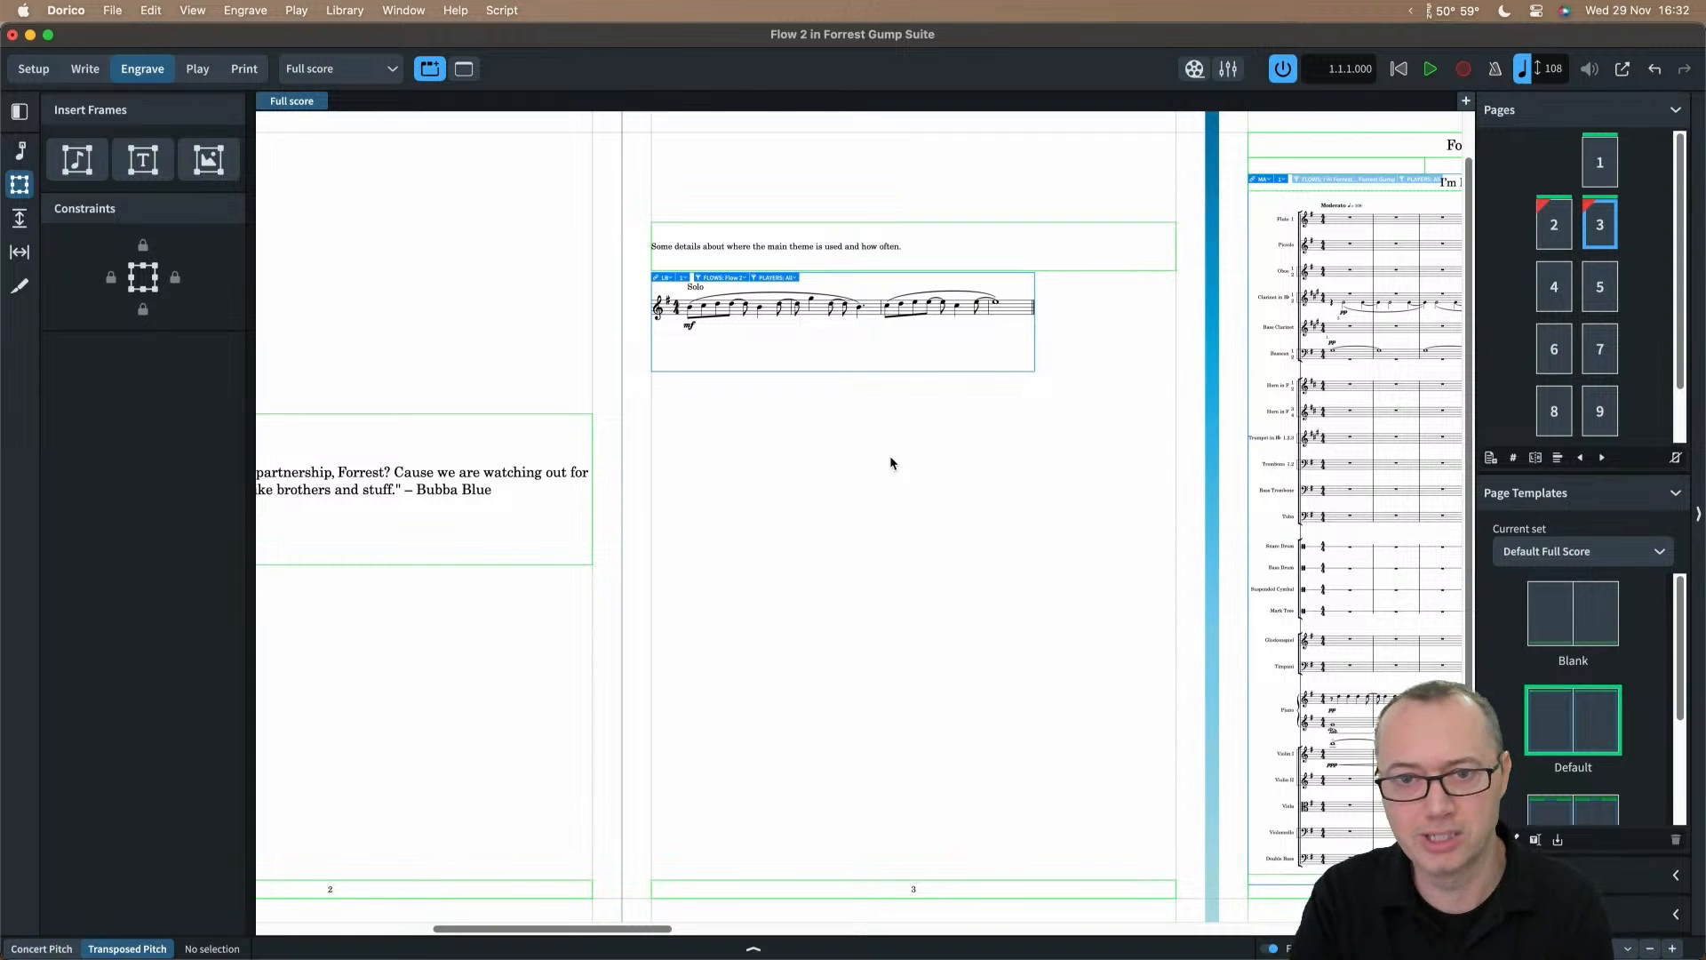
scroll(891, 461, left, 3)
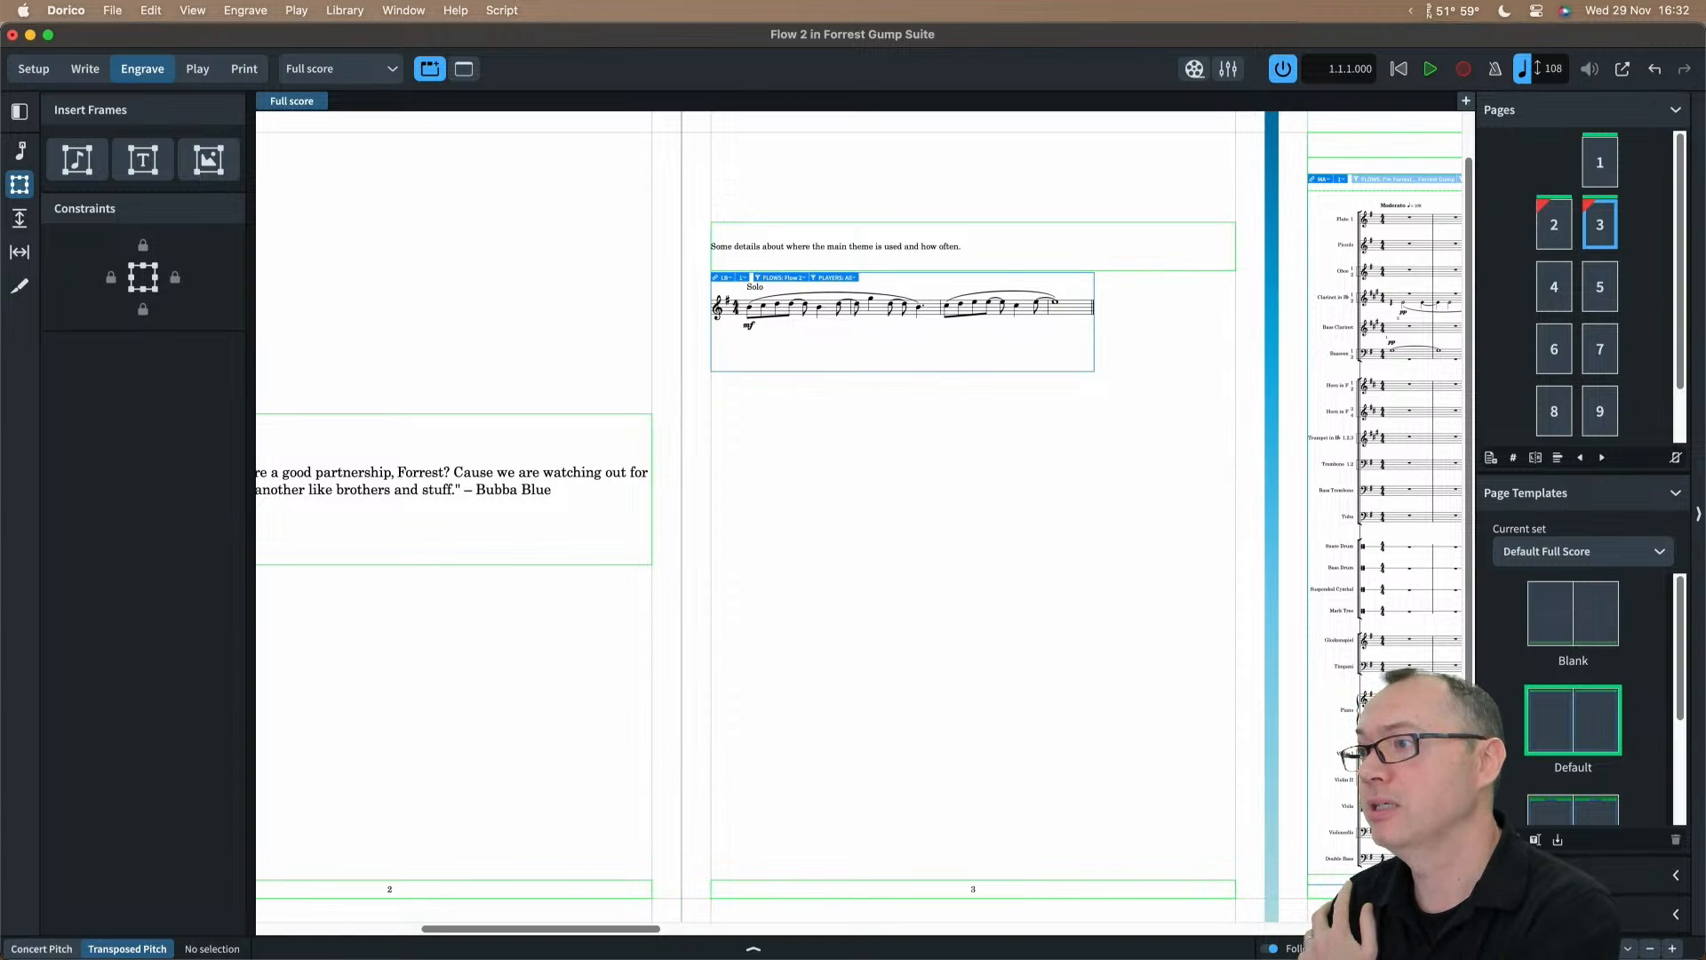
key(super+Tab)
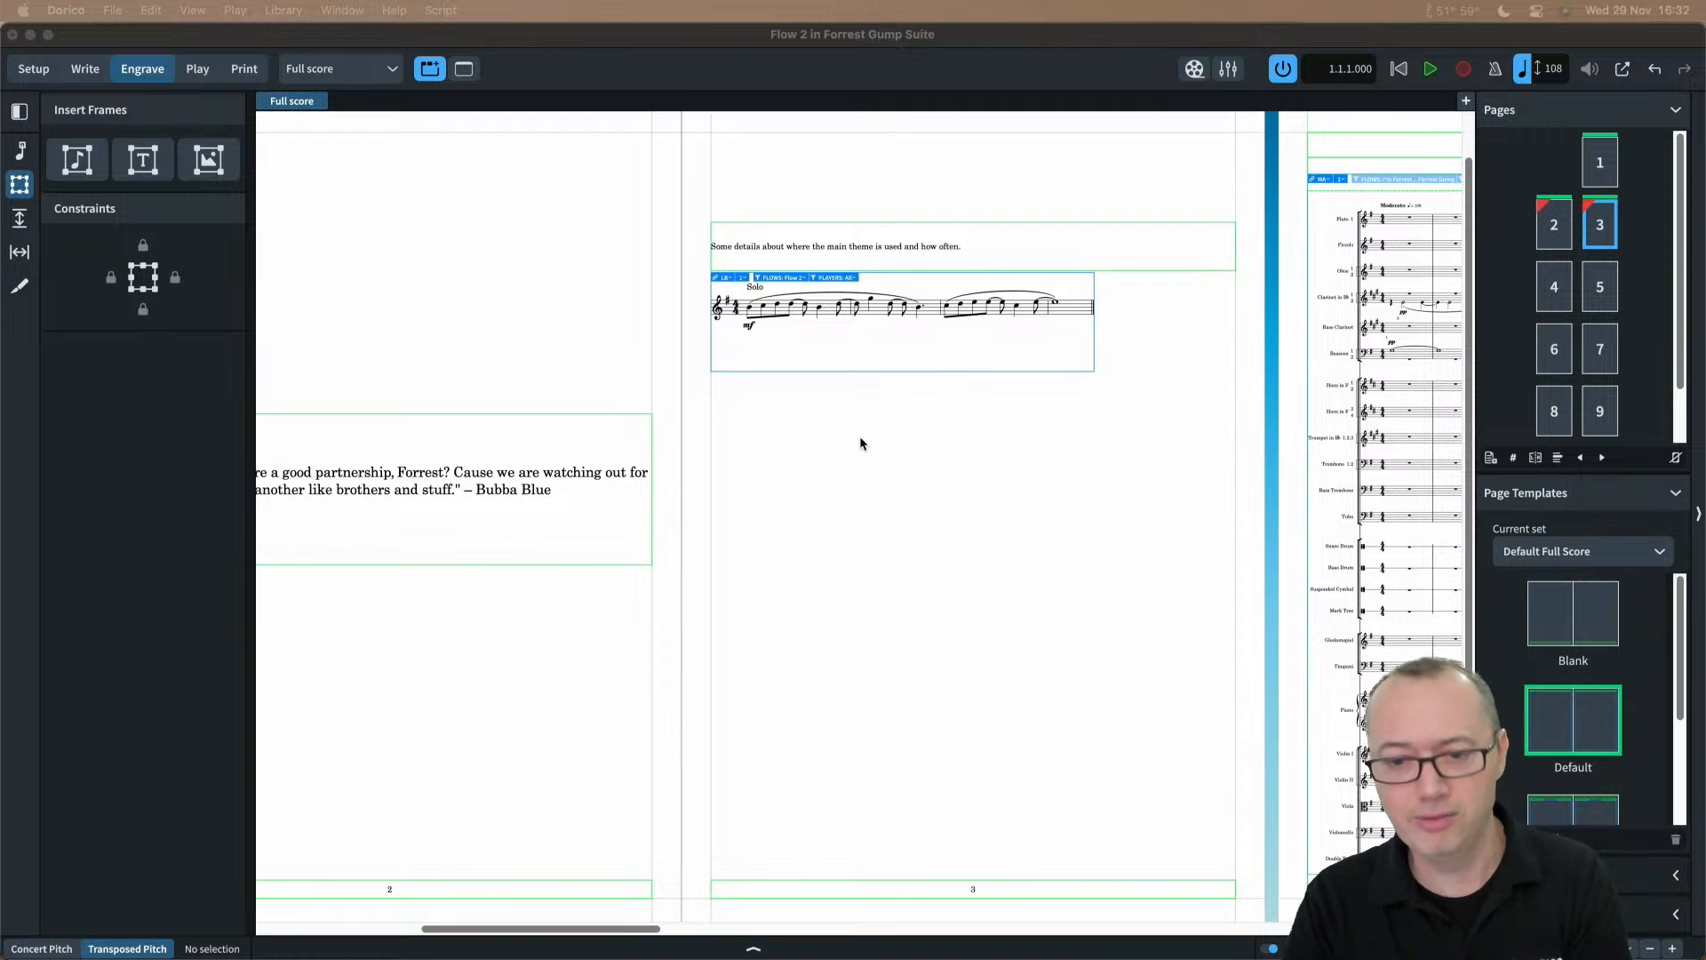
scroll(861, 436, right, 3)
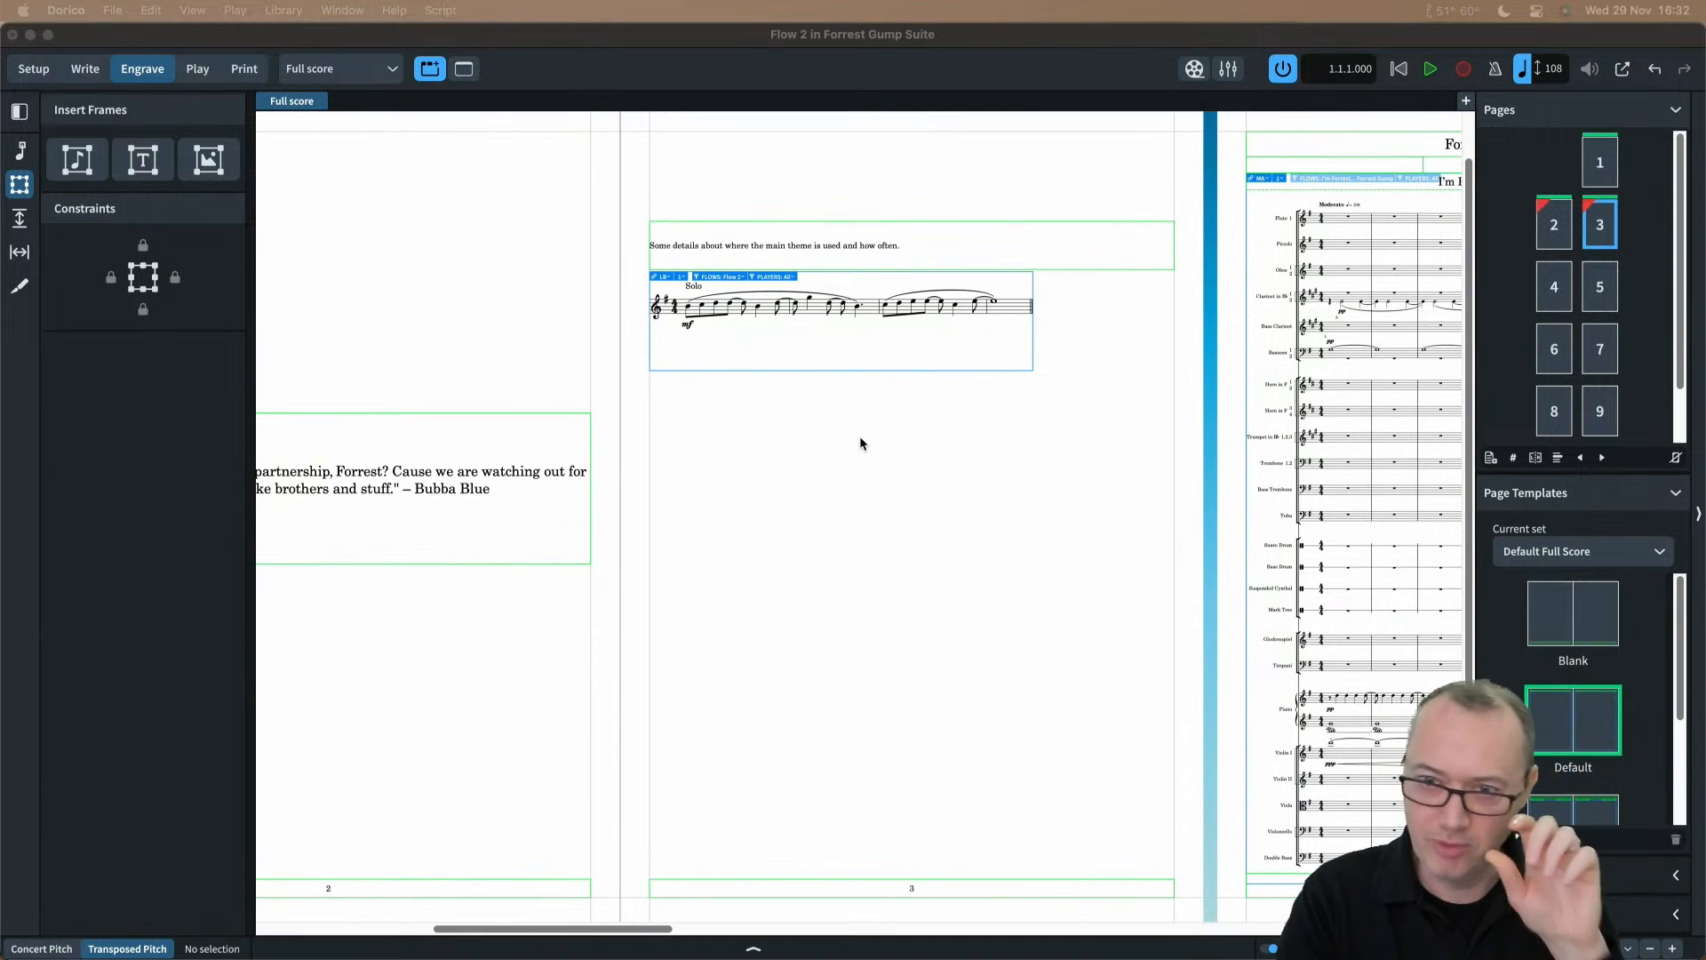
scroll(860, 435, left, 10)
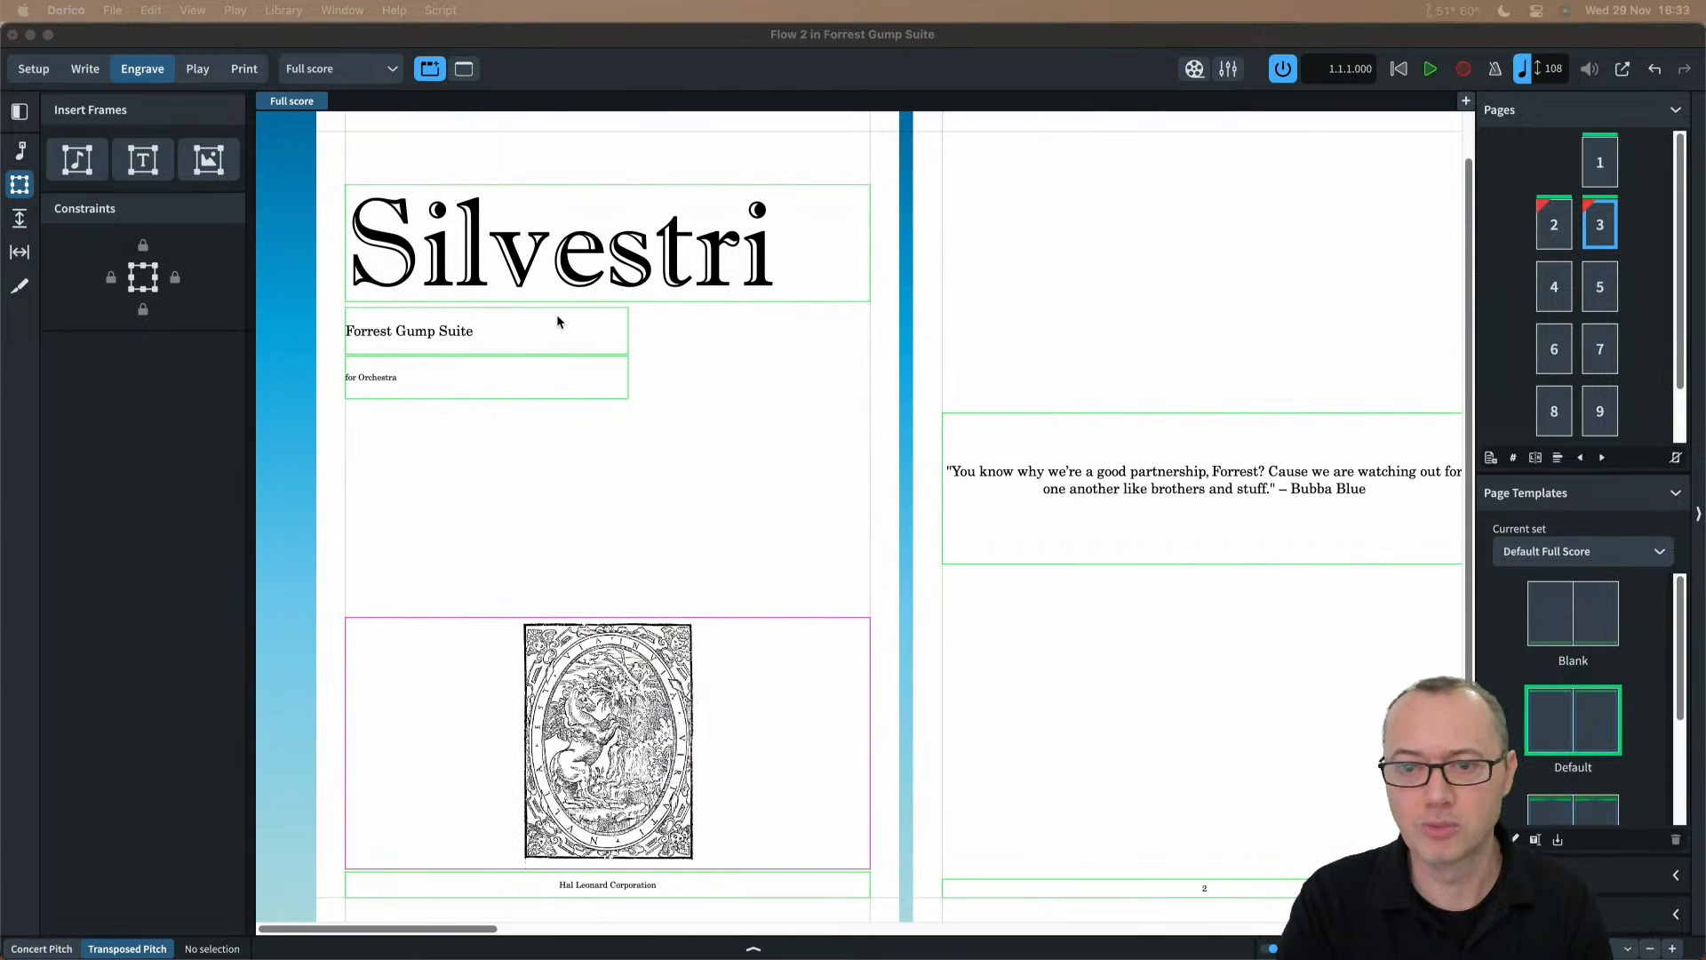
Step: Switch from the full score to the Trombone 1 part layout and look over its first page
click(360, 71)
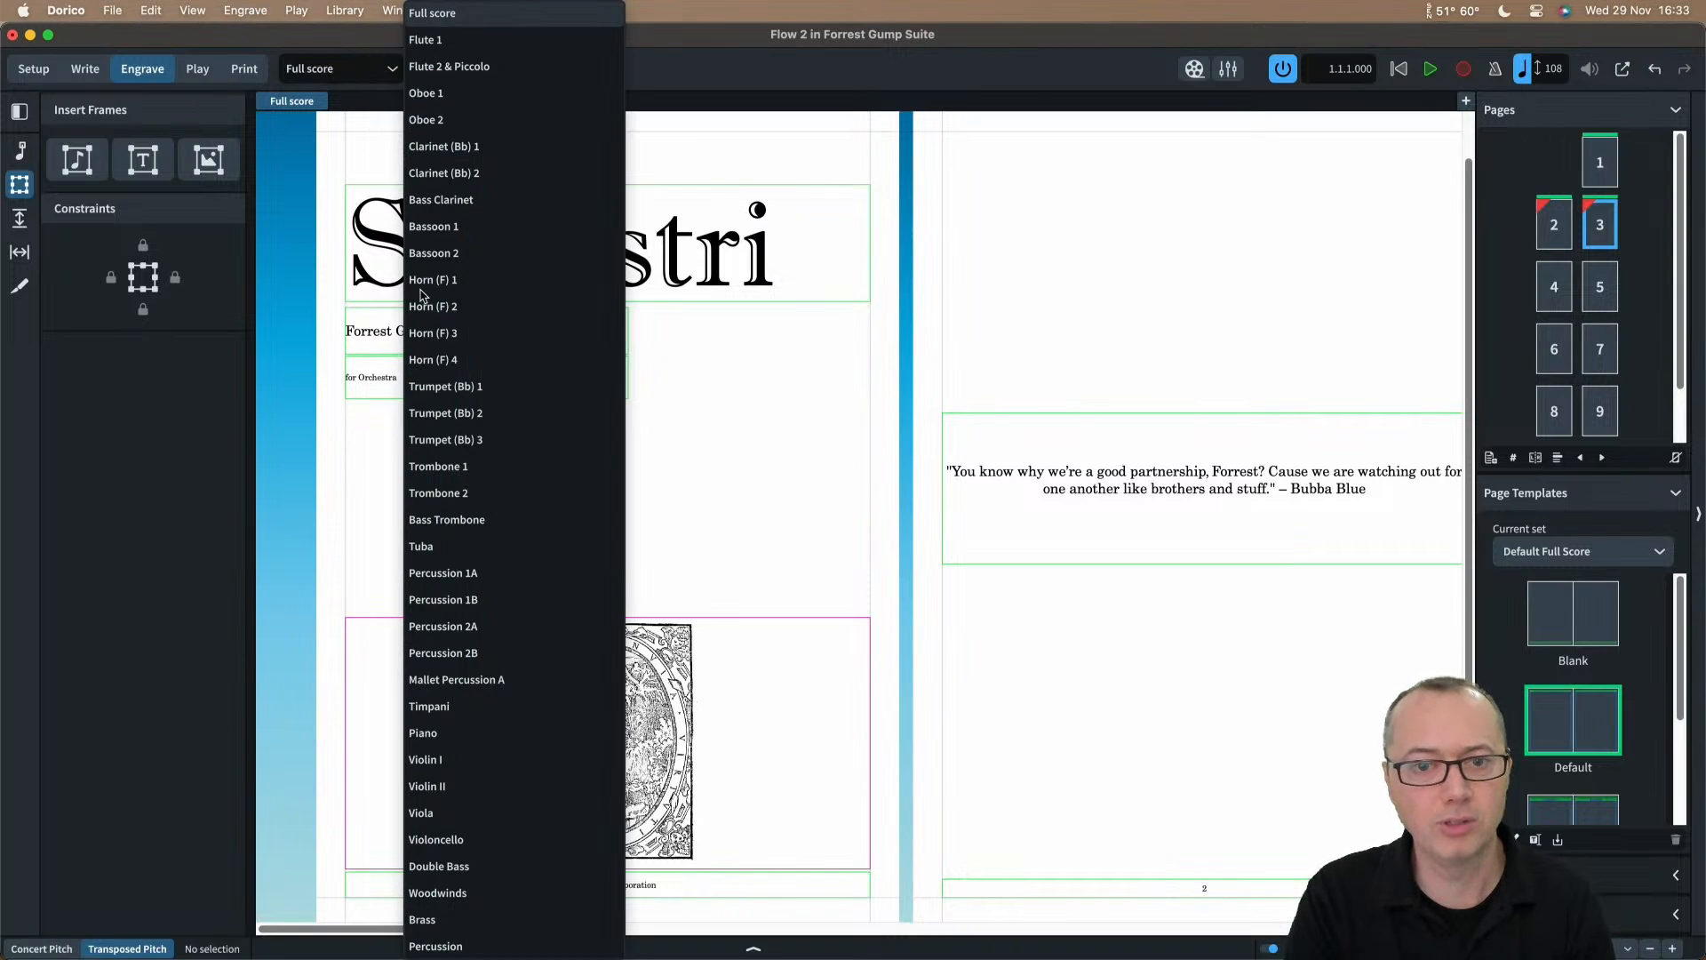
click(511, 480)
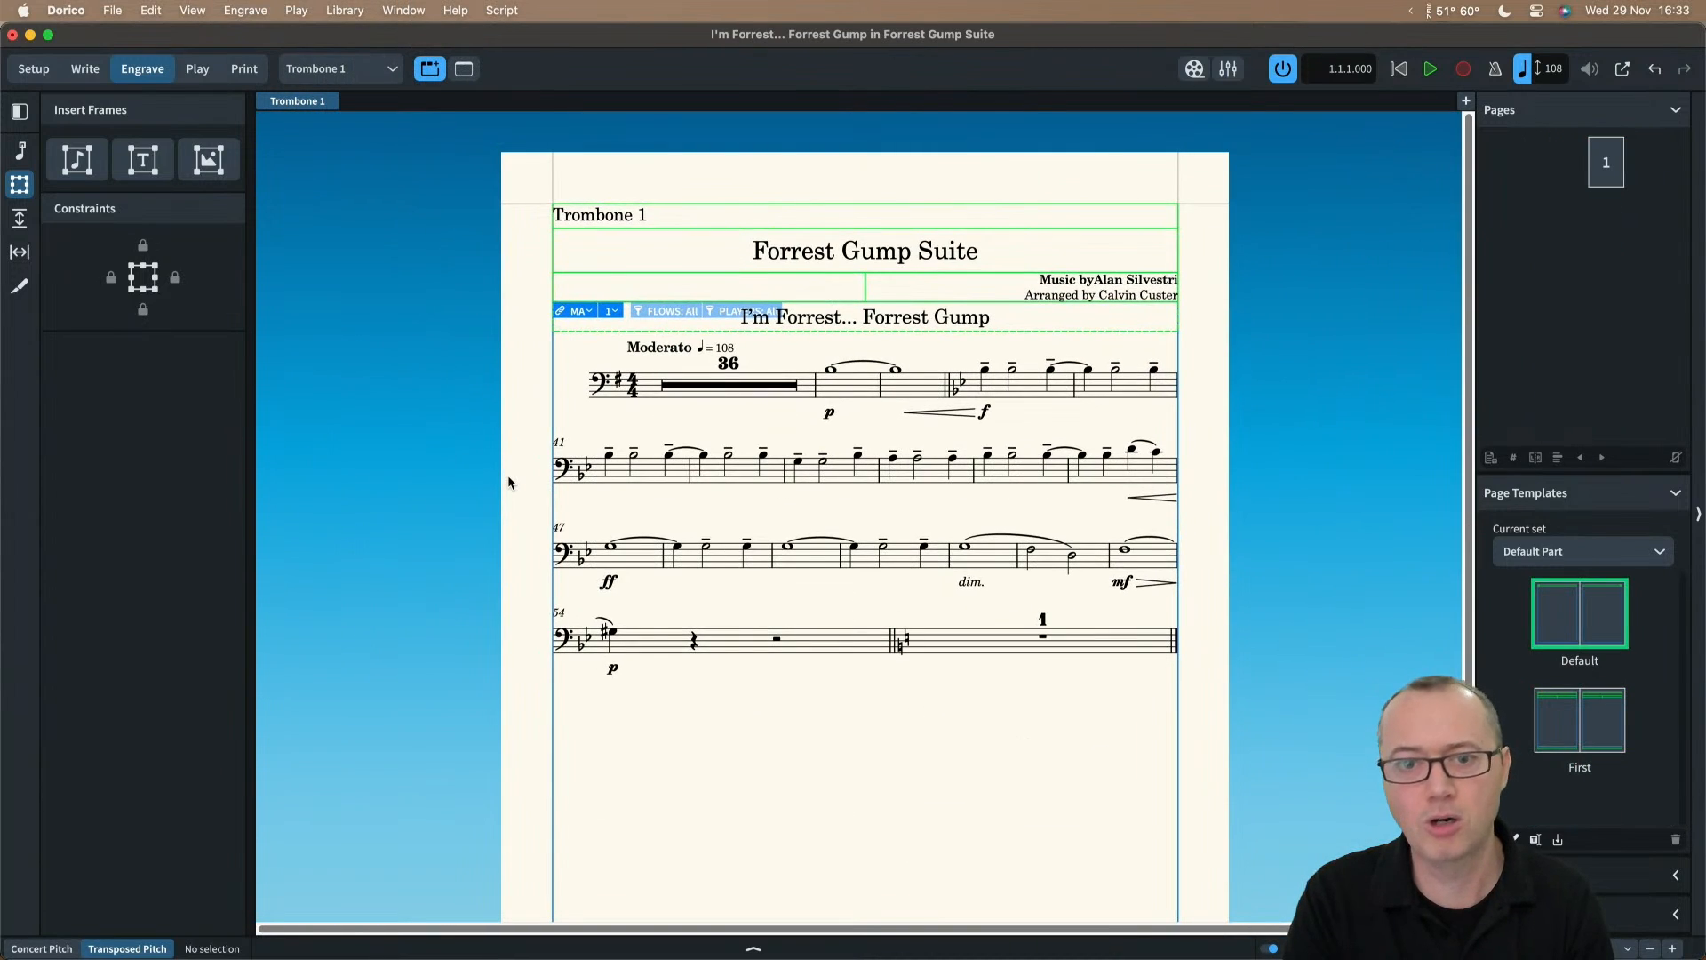
scroll(508, 476, down, 2)
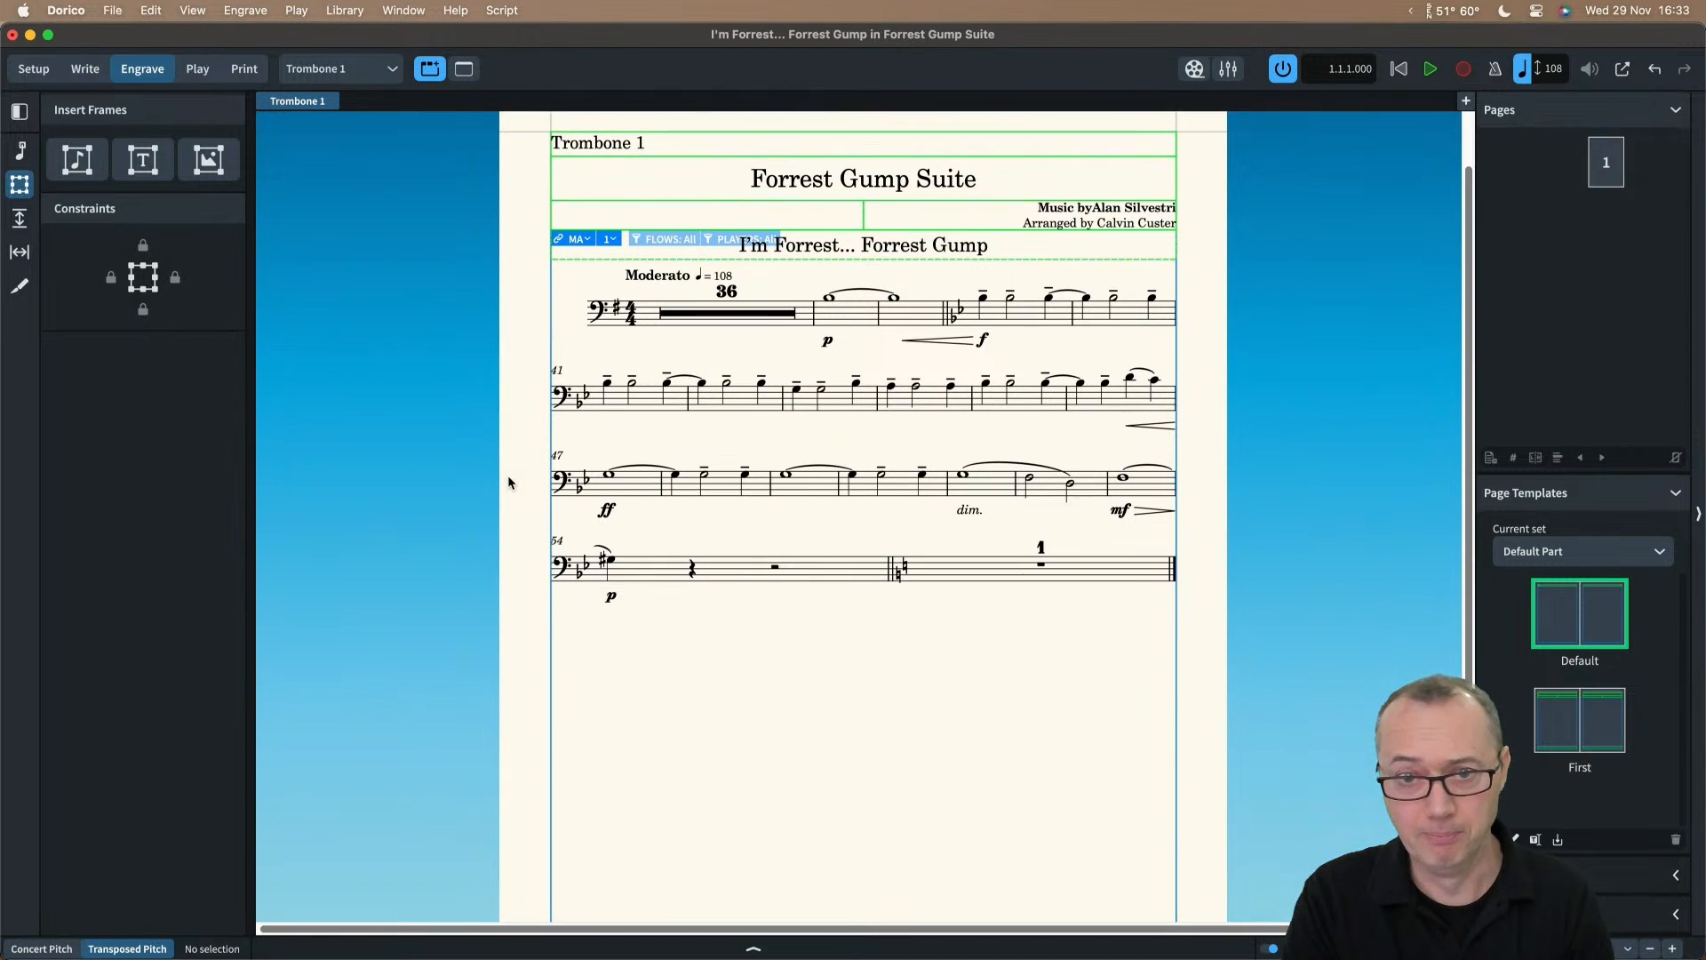
scroll(508, 476, up, 1)
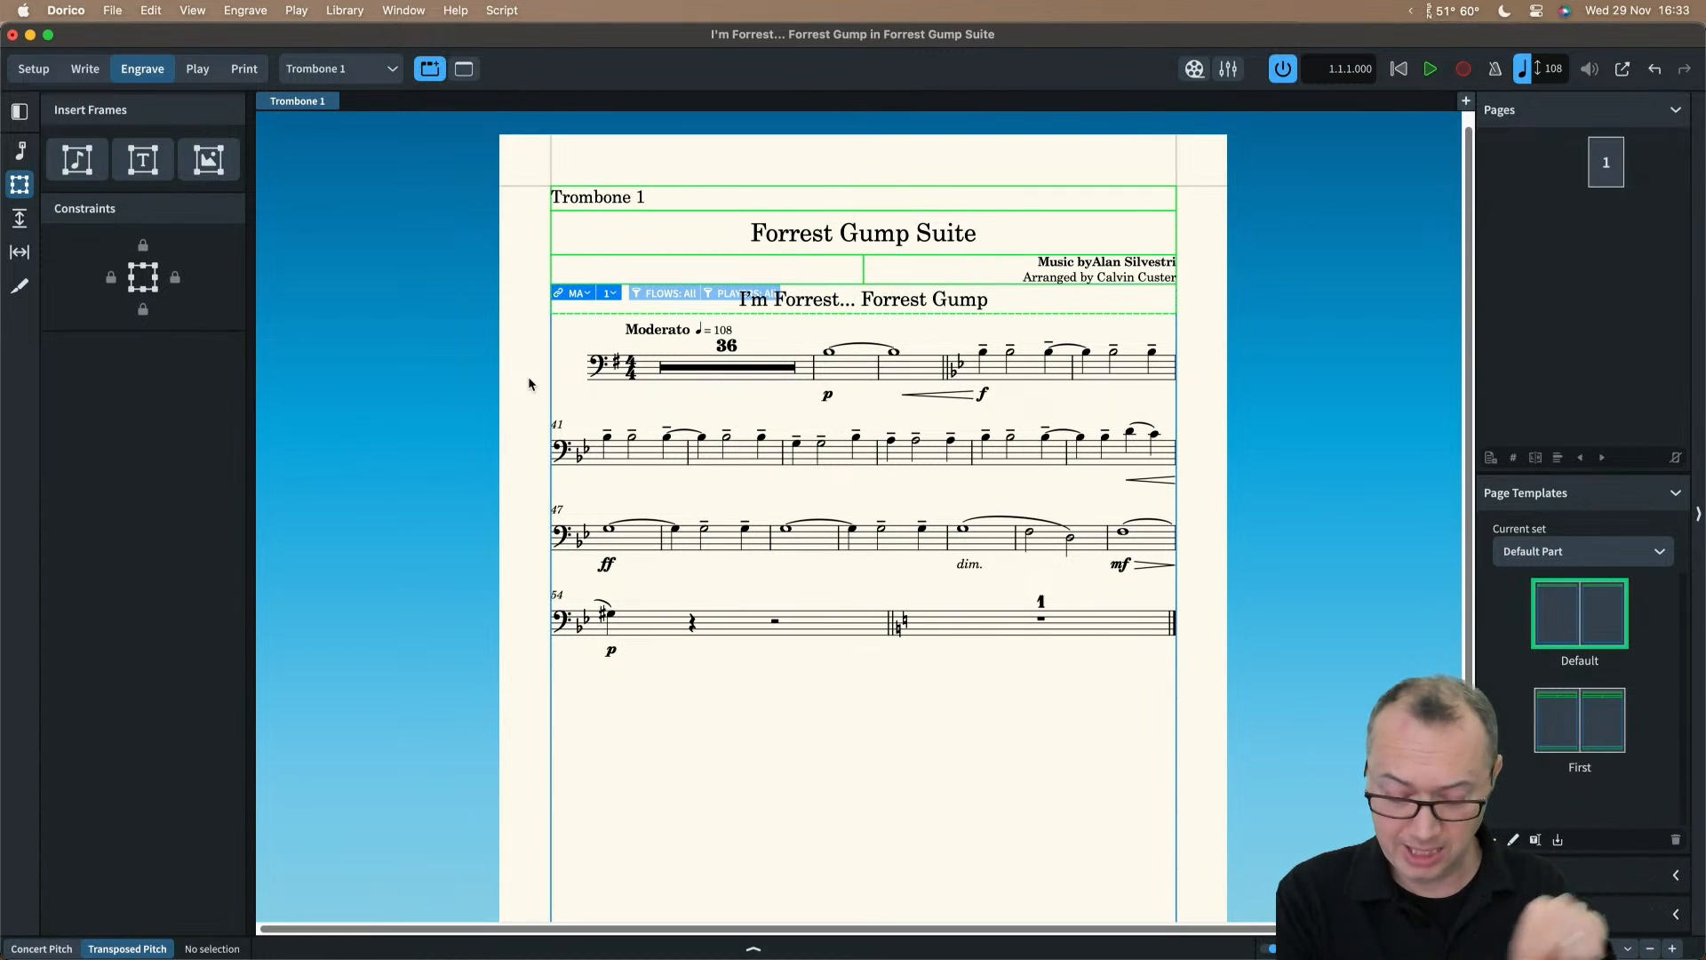
Step: Hide the frame outlines and margin guides on the Trombone 1 page and examine it down to the copyright notice
key(backslash)
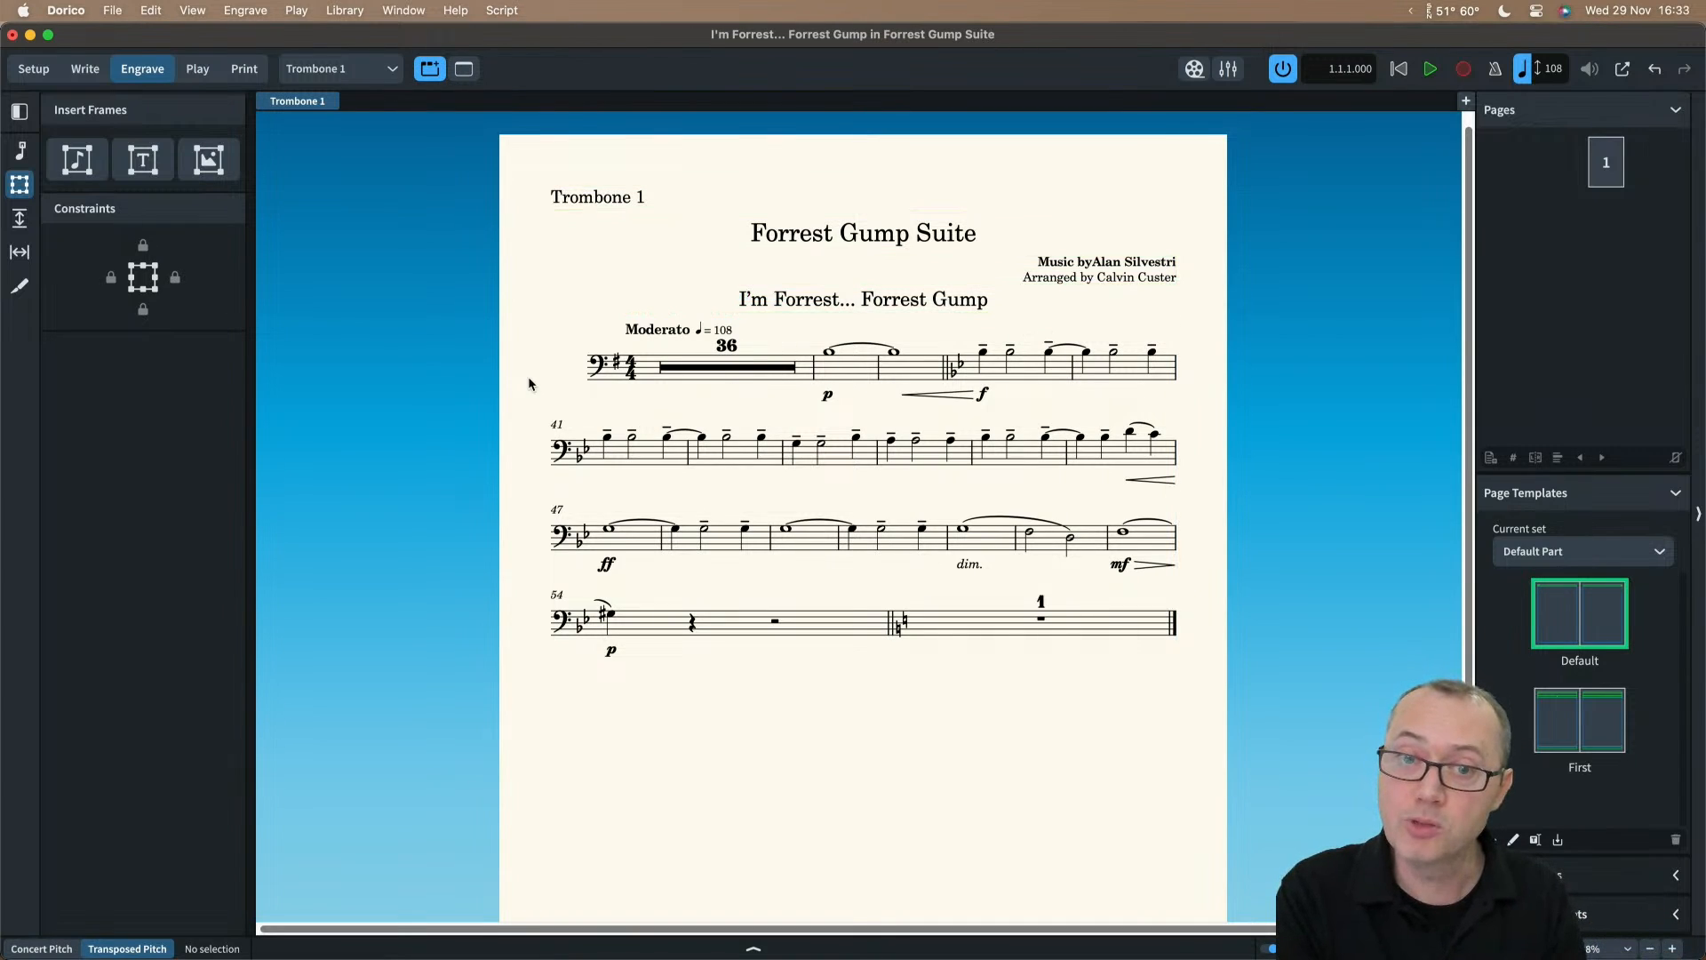
key(backslash)
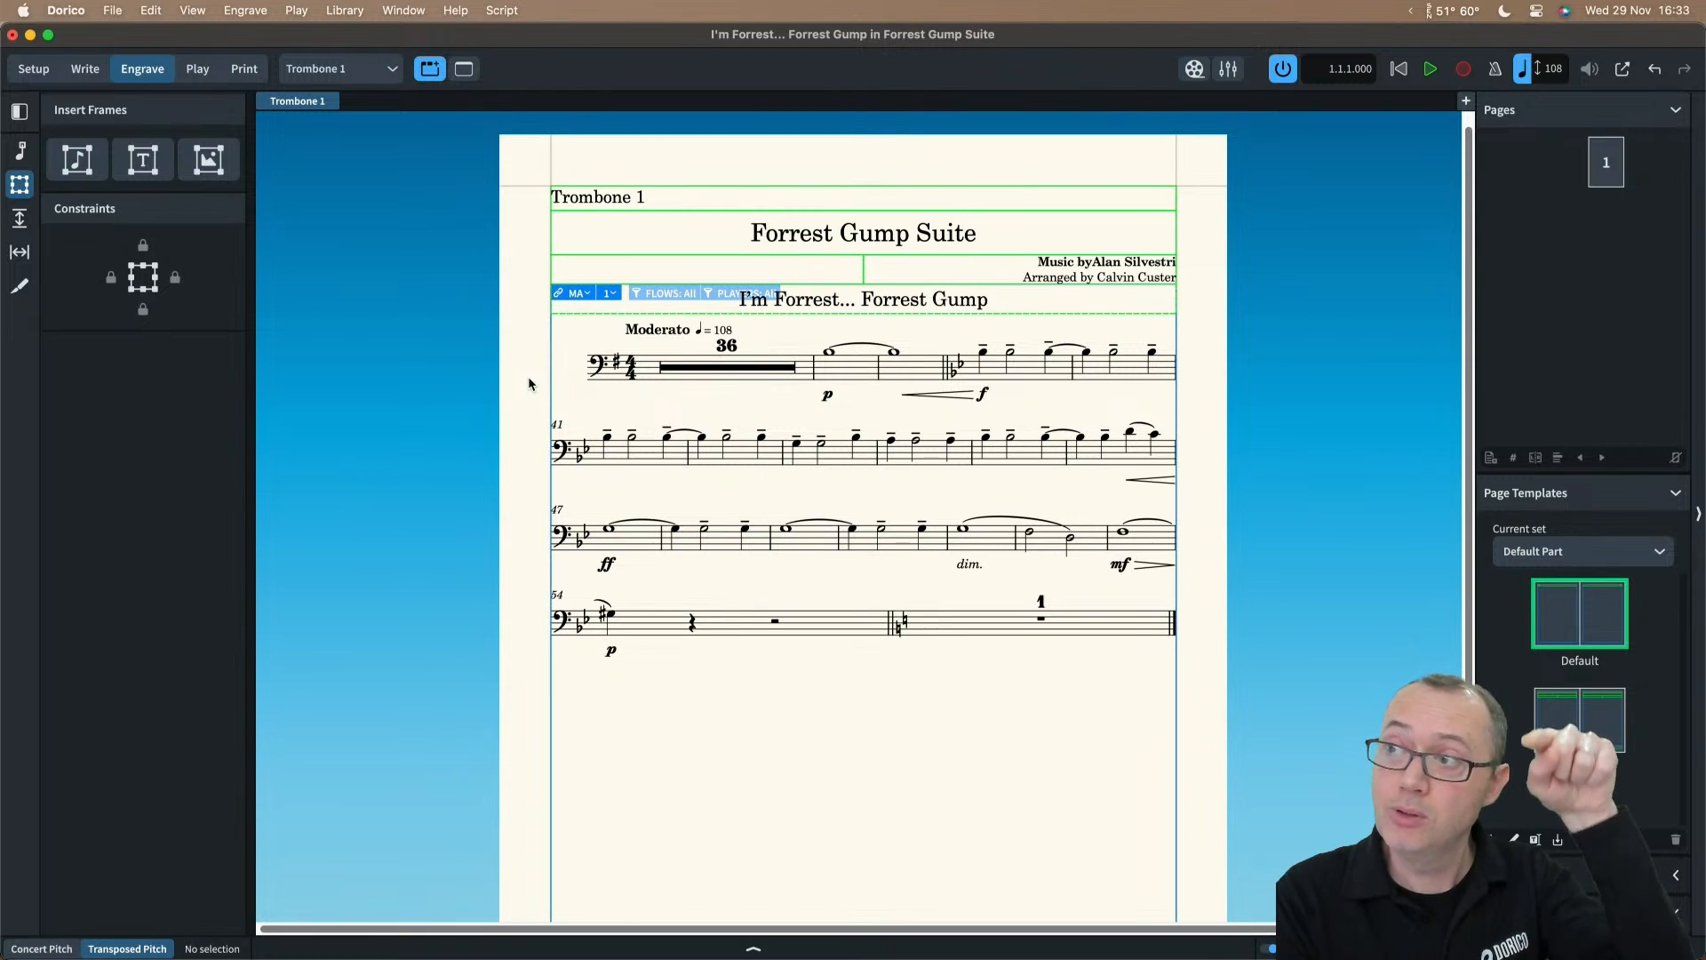
key(backslash)
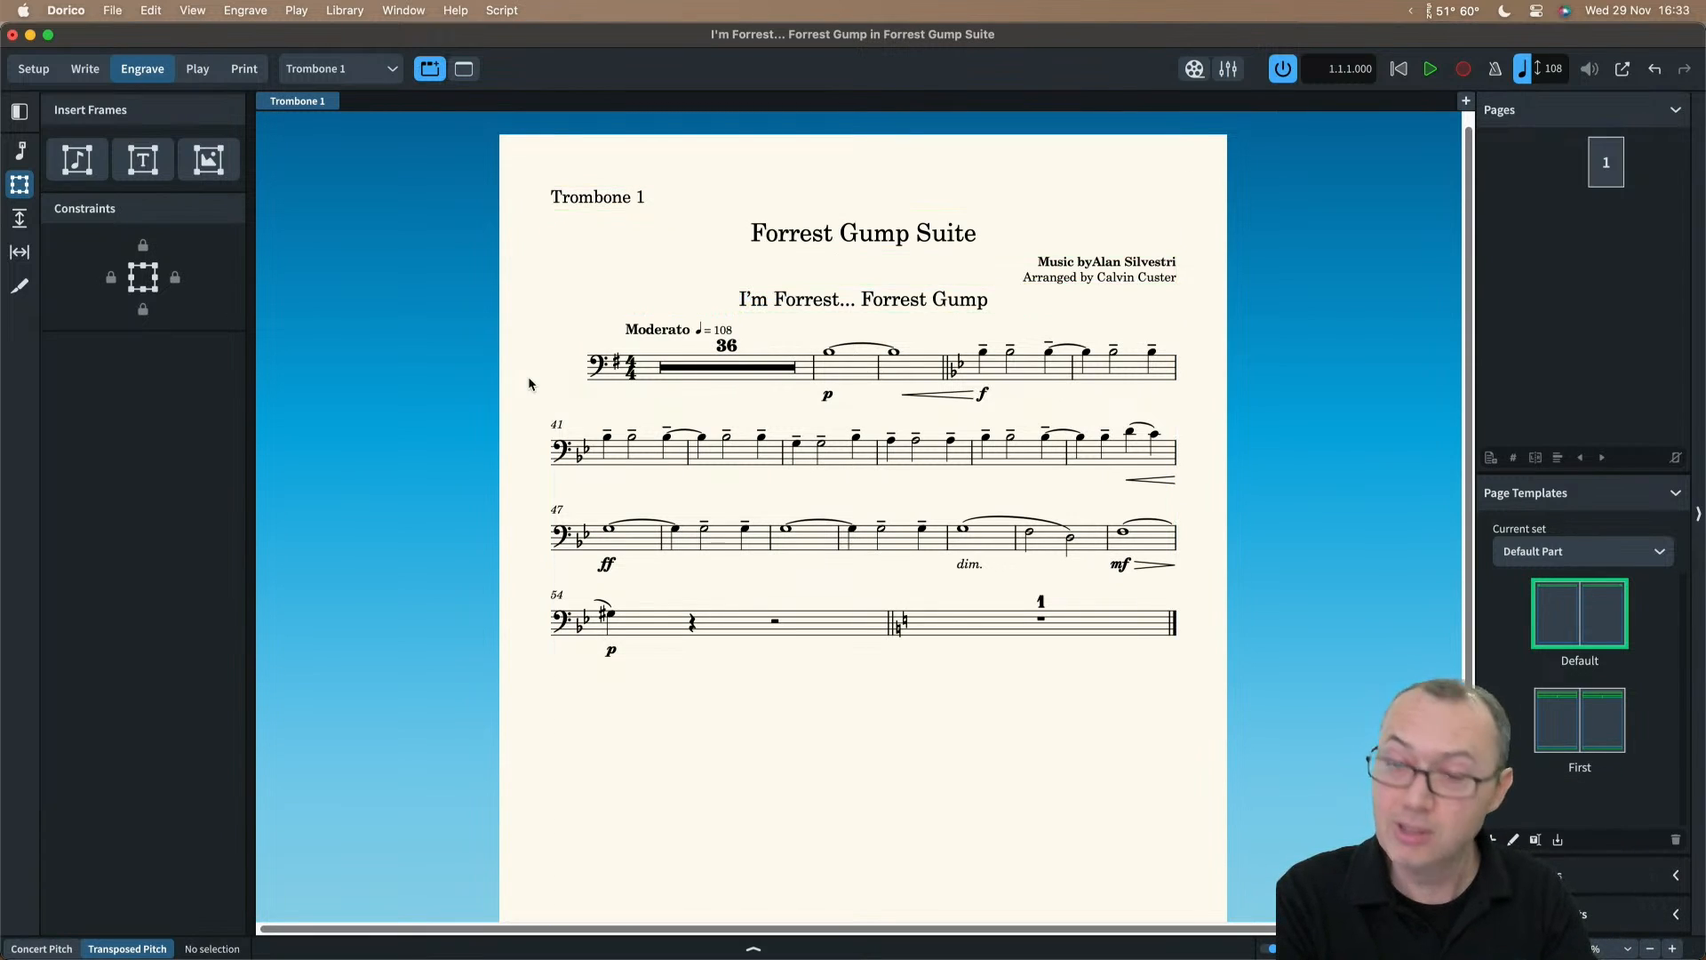
scroll(528, 376, down, 10)
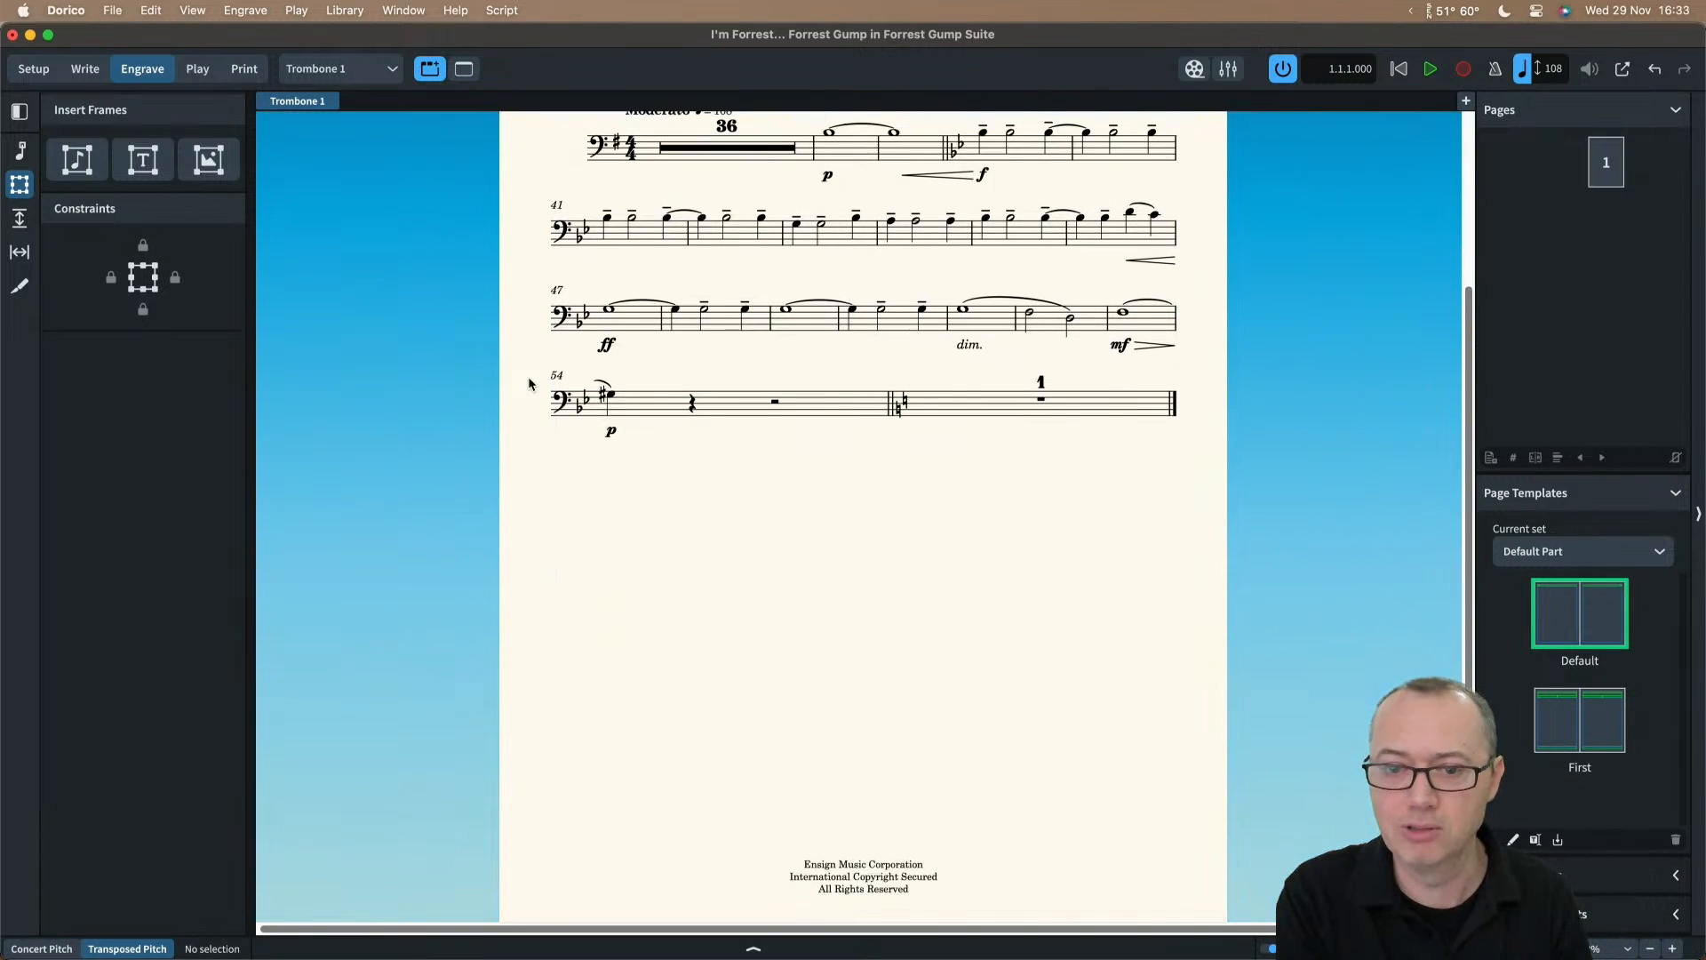
Step: Show the frame outlines and margin guides on the Trombone 1 page again and look over its heading and music
scroll(528, 376, up, 8)
key(backslash)
key(x)
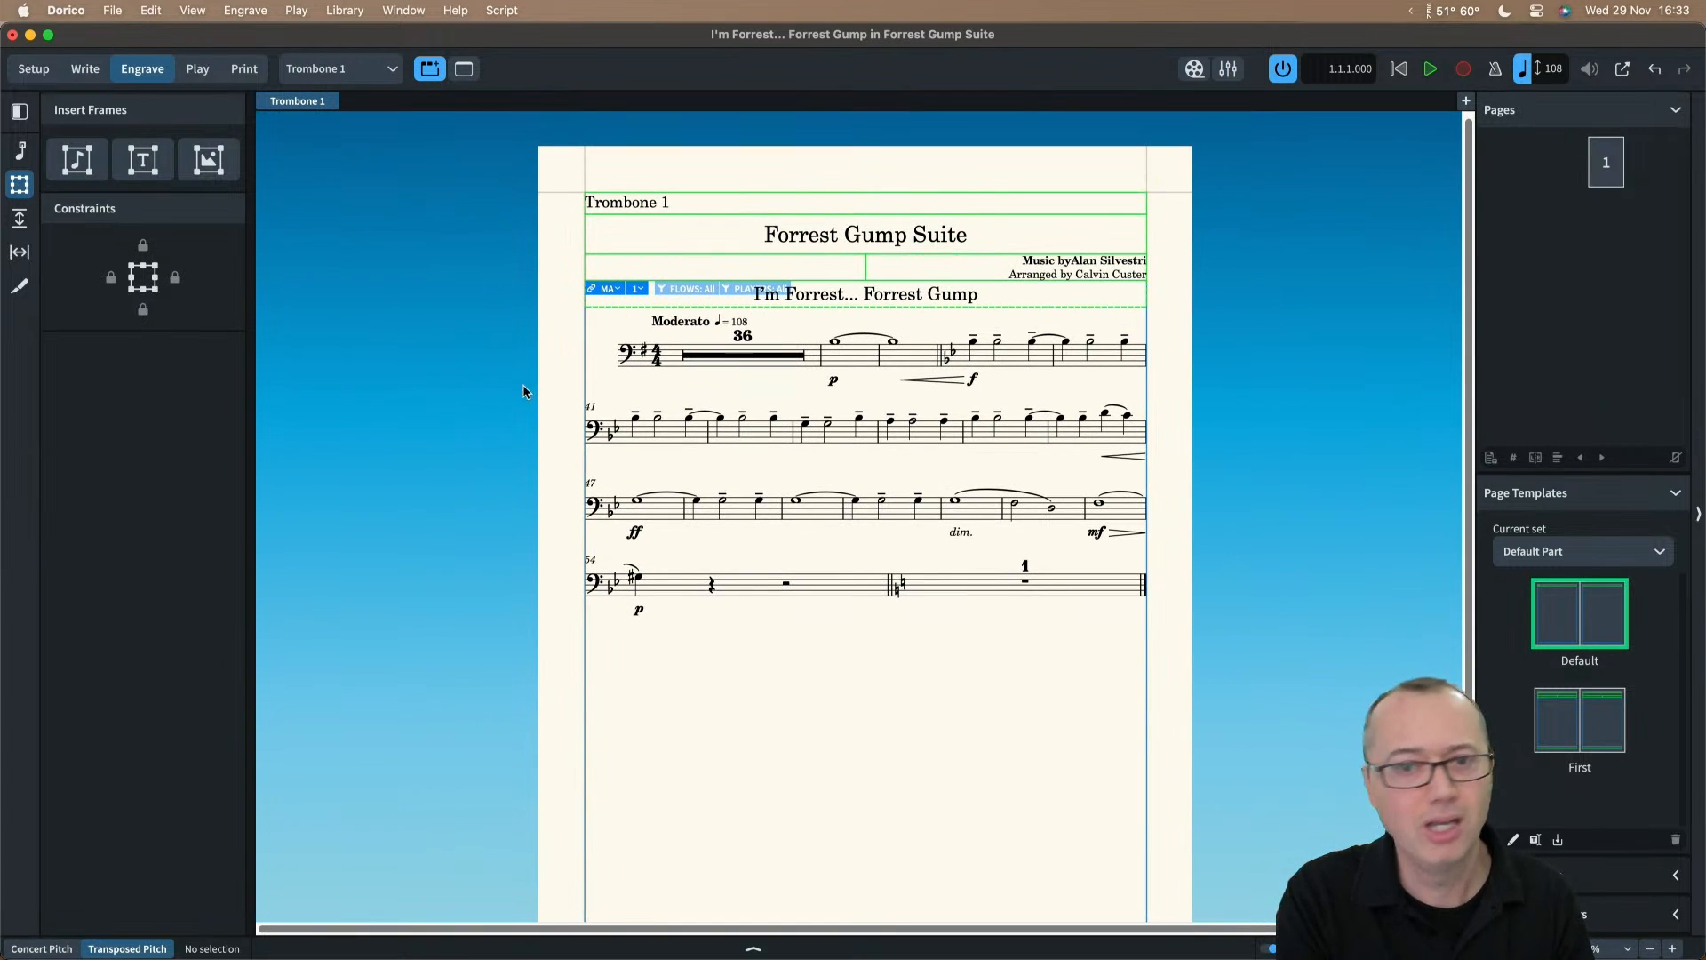
scroll(524, 386, down, 4)
scroll(523, 391, up, 3)
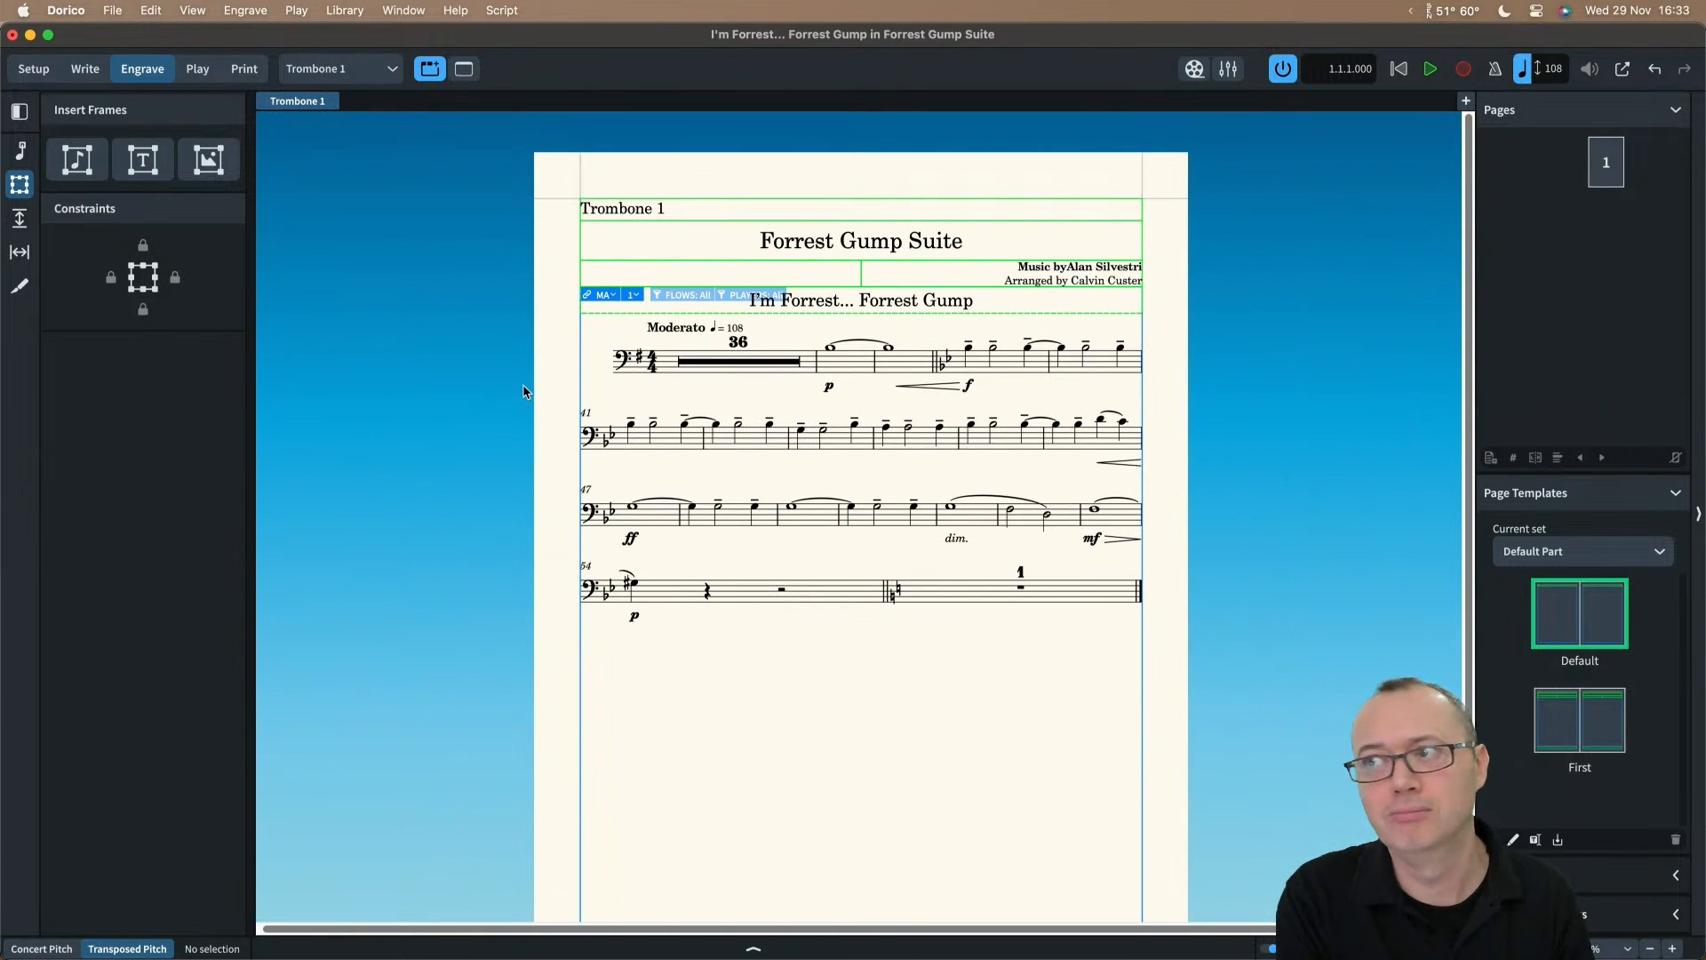
Step: Examine the Violin I part layout, and look over the Flute 1 part layout from its heading down to the copyright notice
click(329, 68)
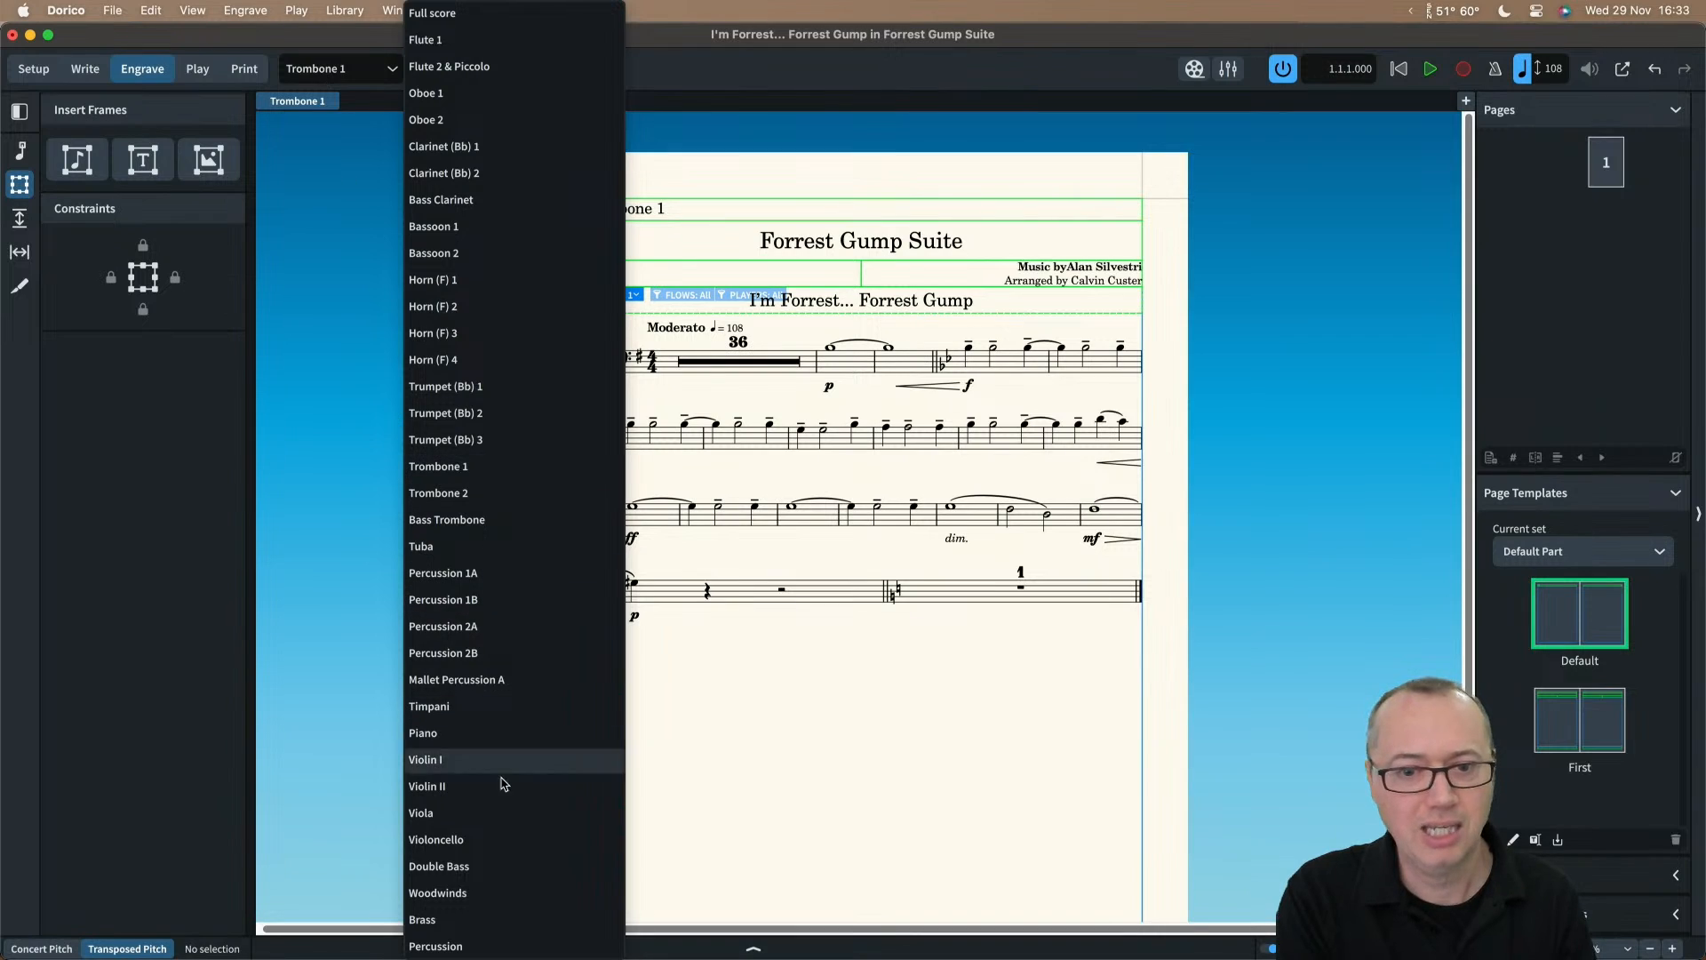
click(500, 761)
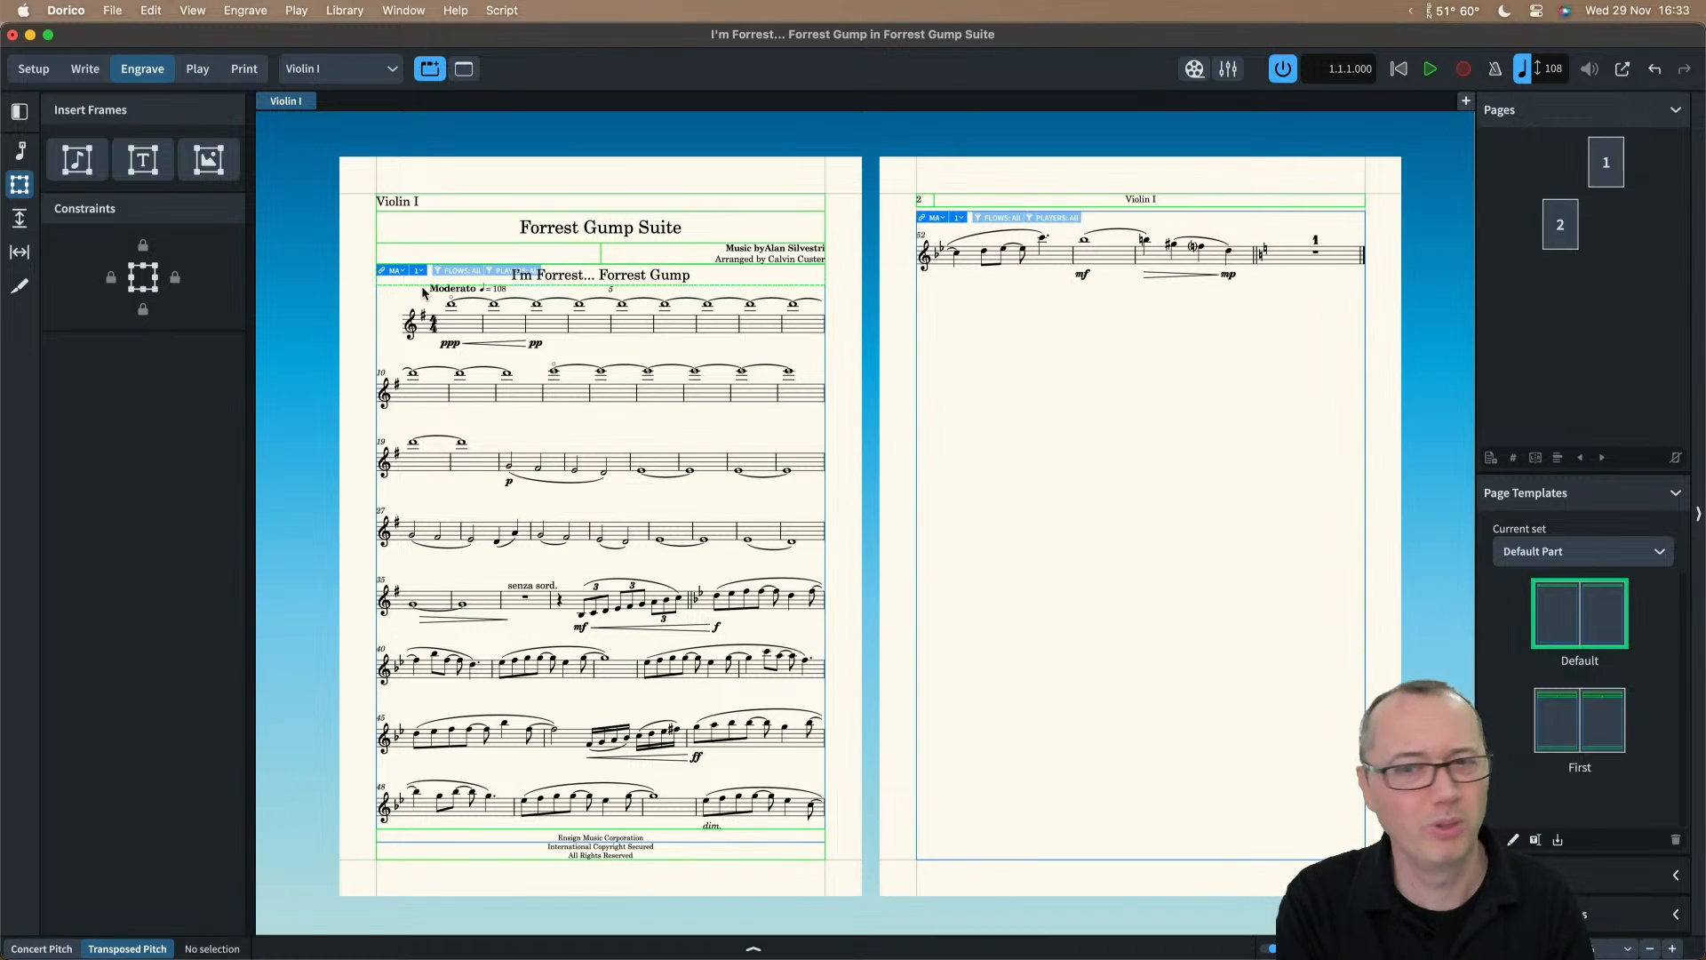
click(359, 71)
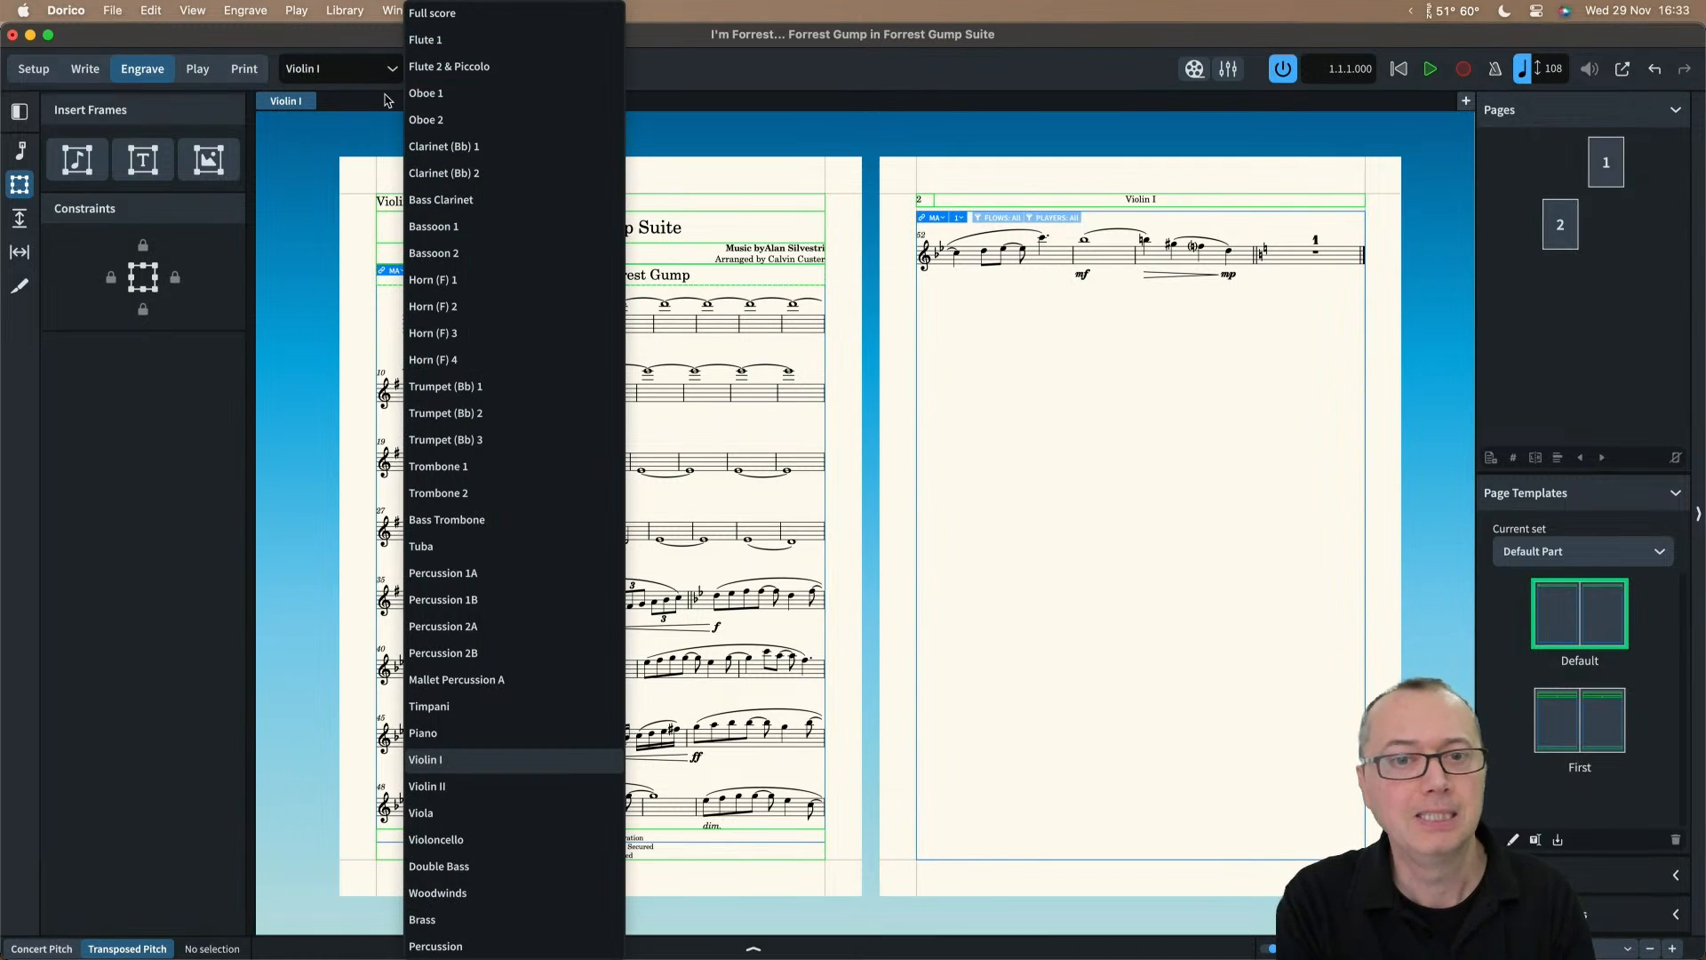
click(455, 43)
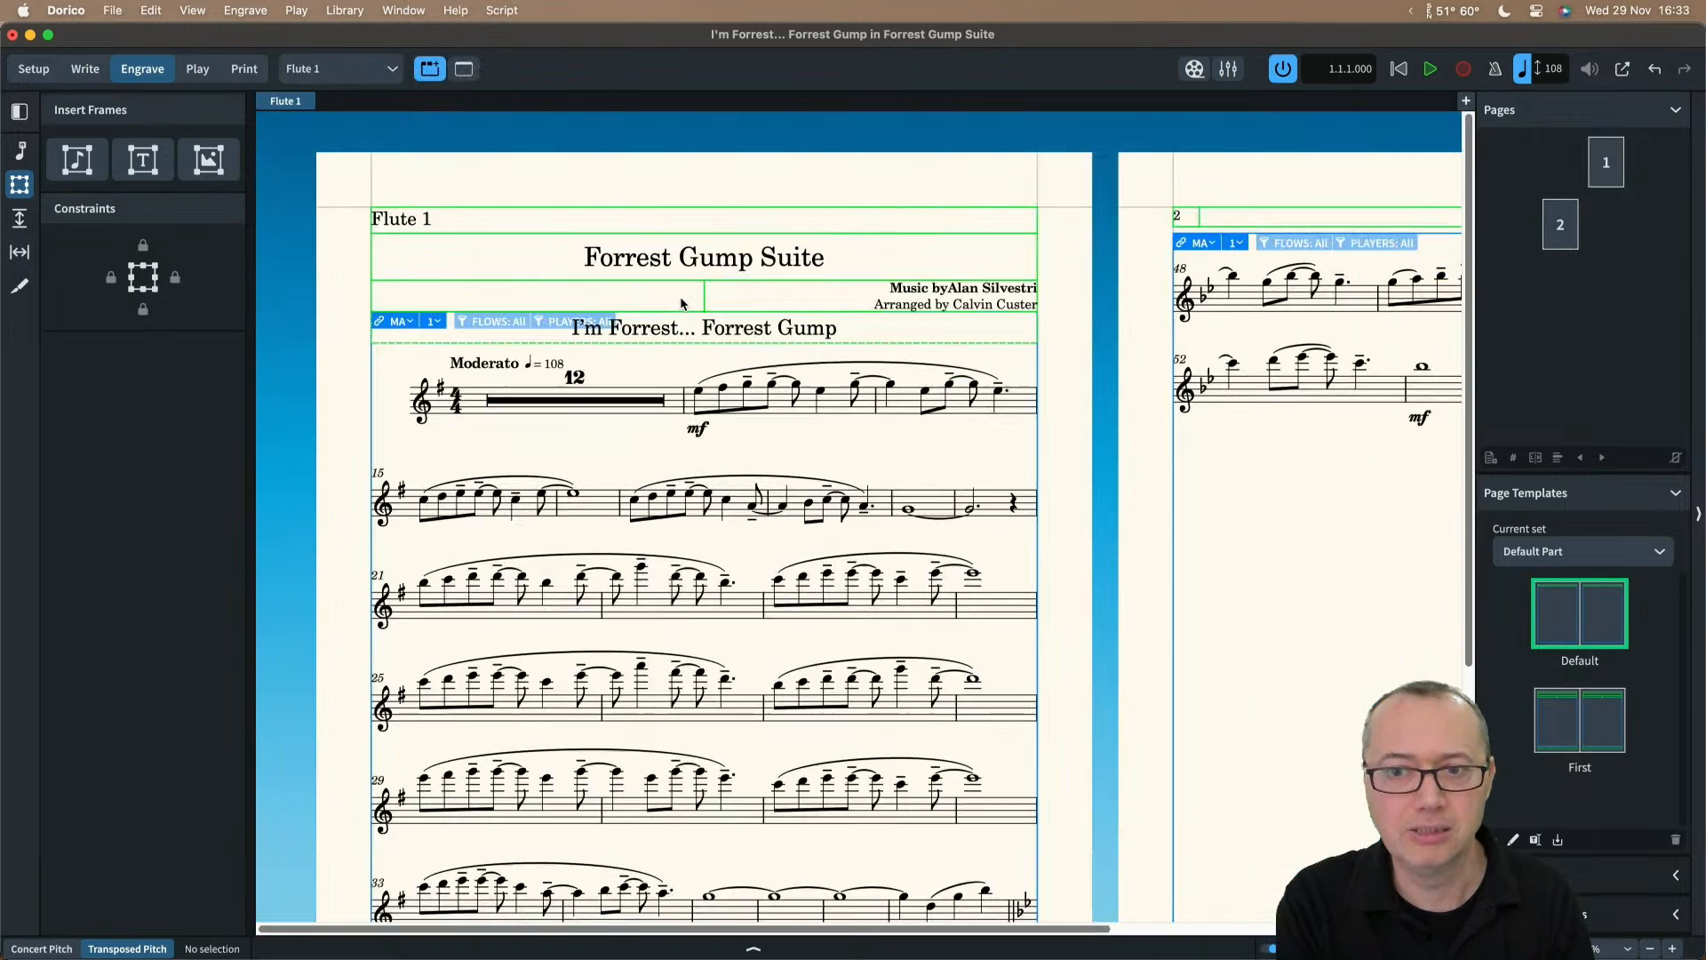
key(x)
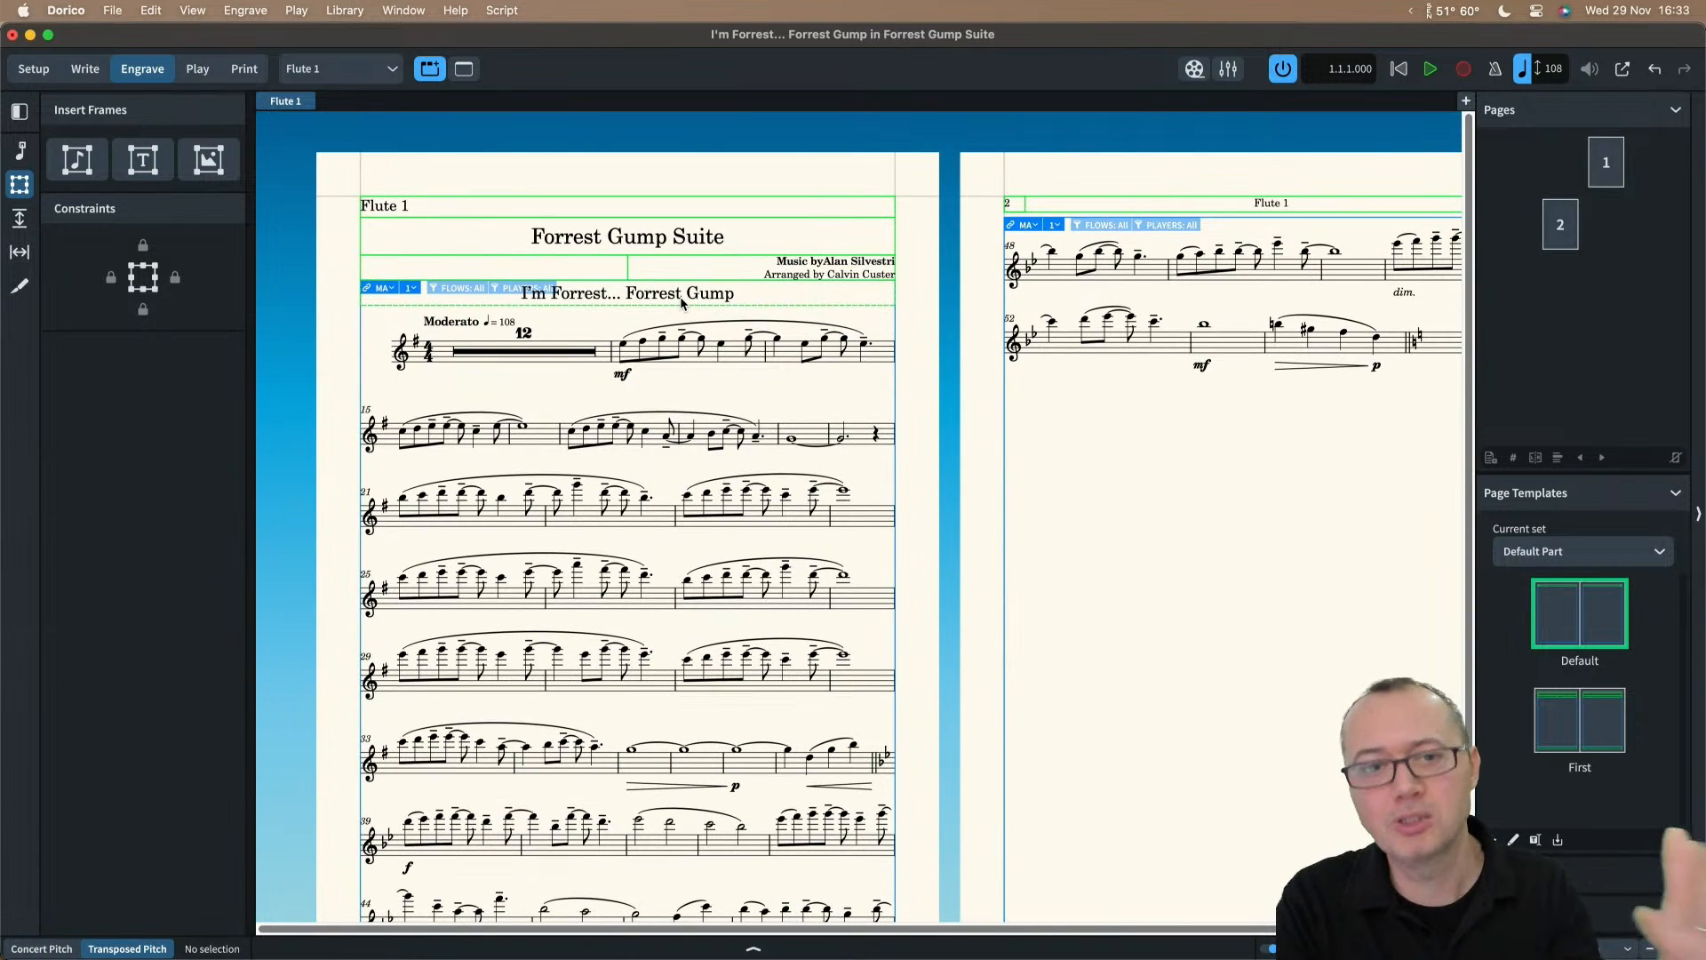
scroll(681, 303, right, 2)
scroll(681, 303, left, 2)
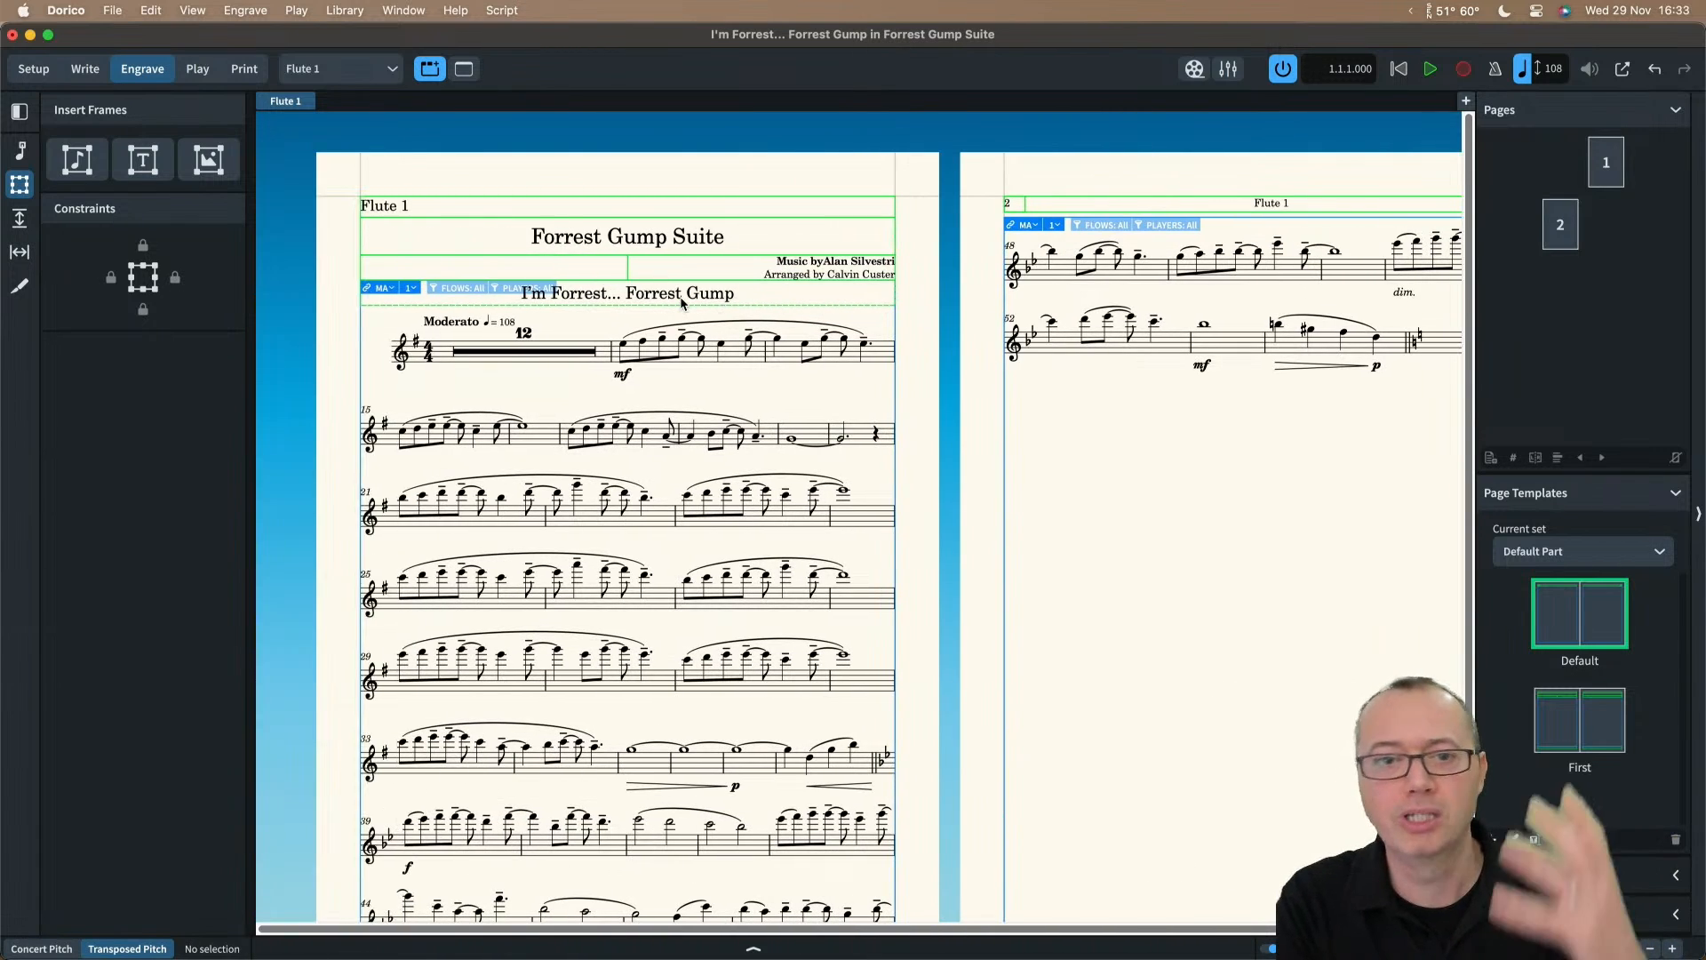
scroll(681, 303, down, 2)
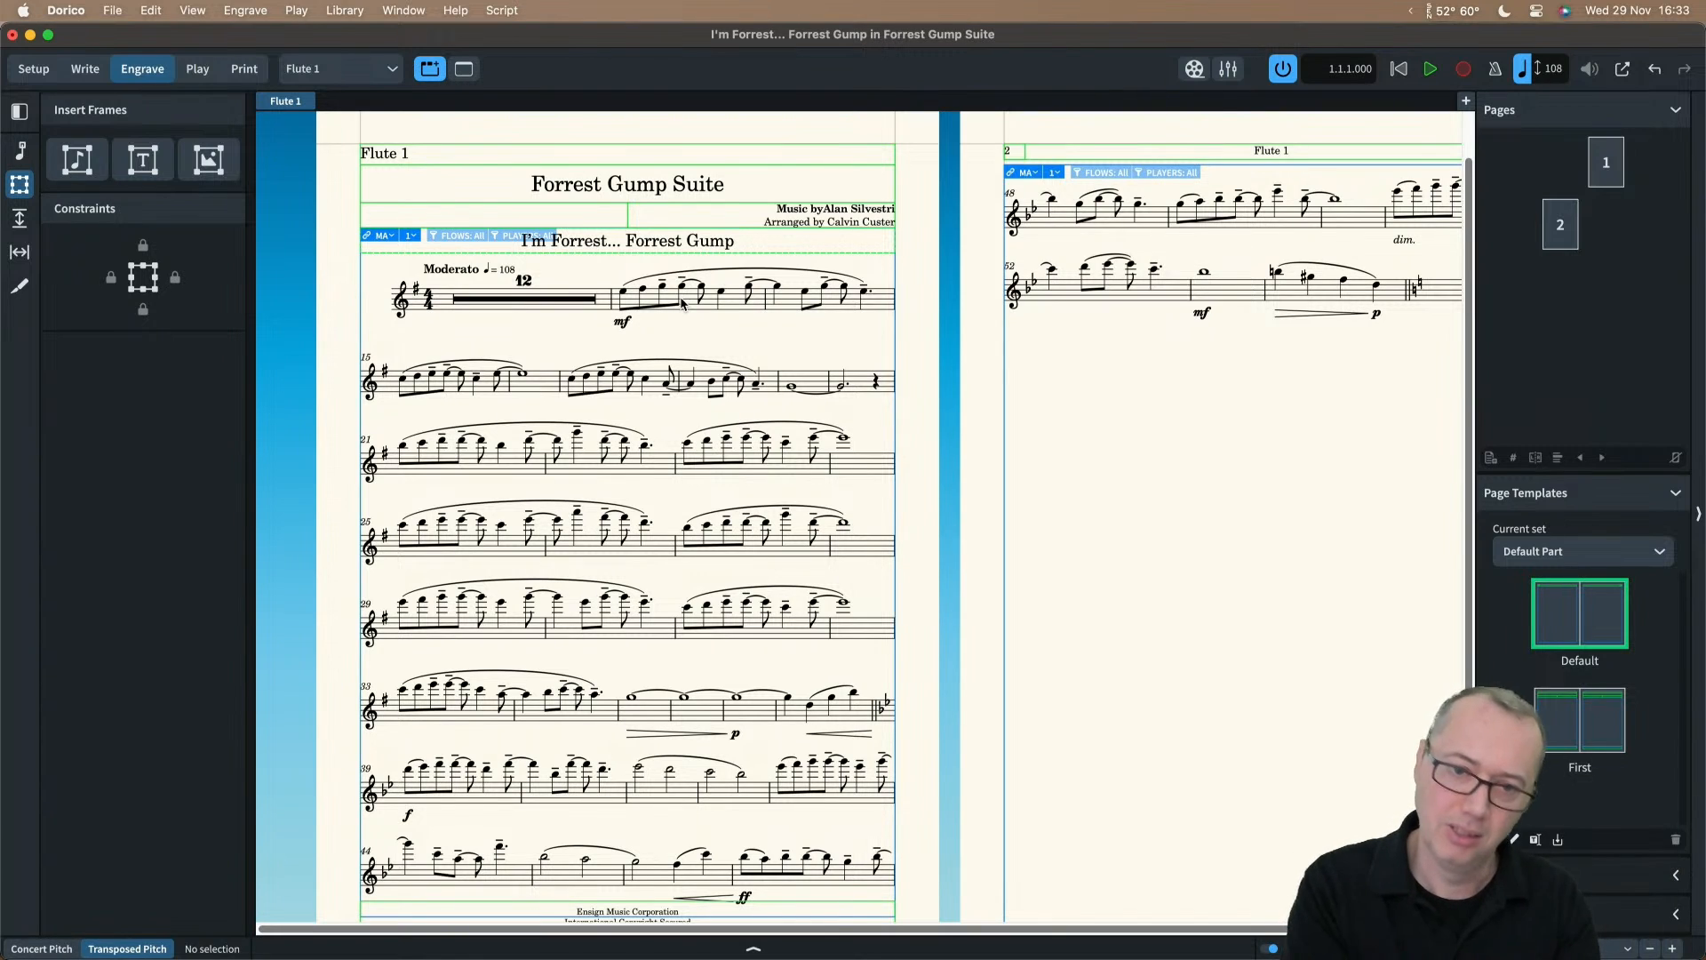
scroll(681, 304, down, 2)
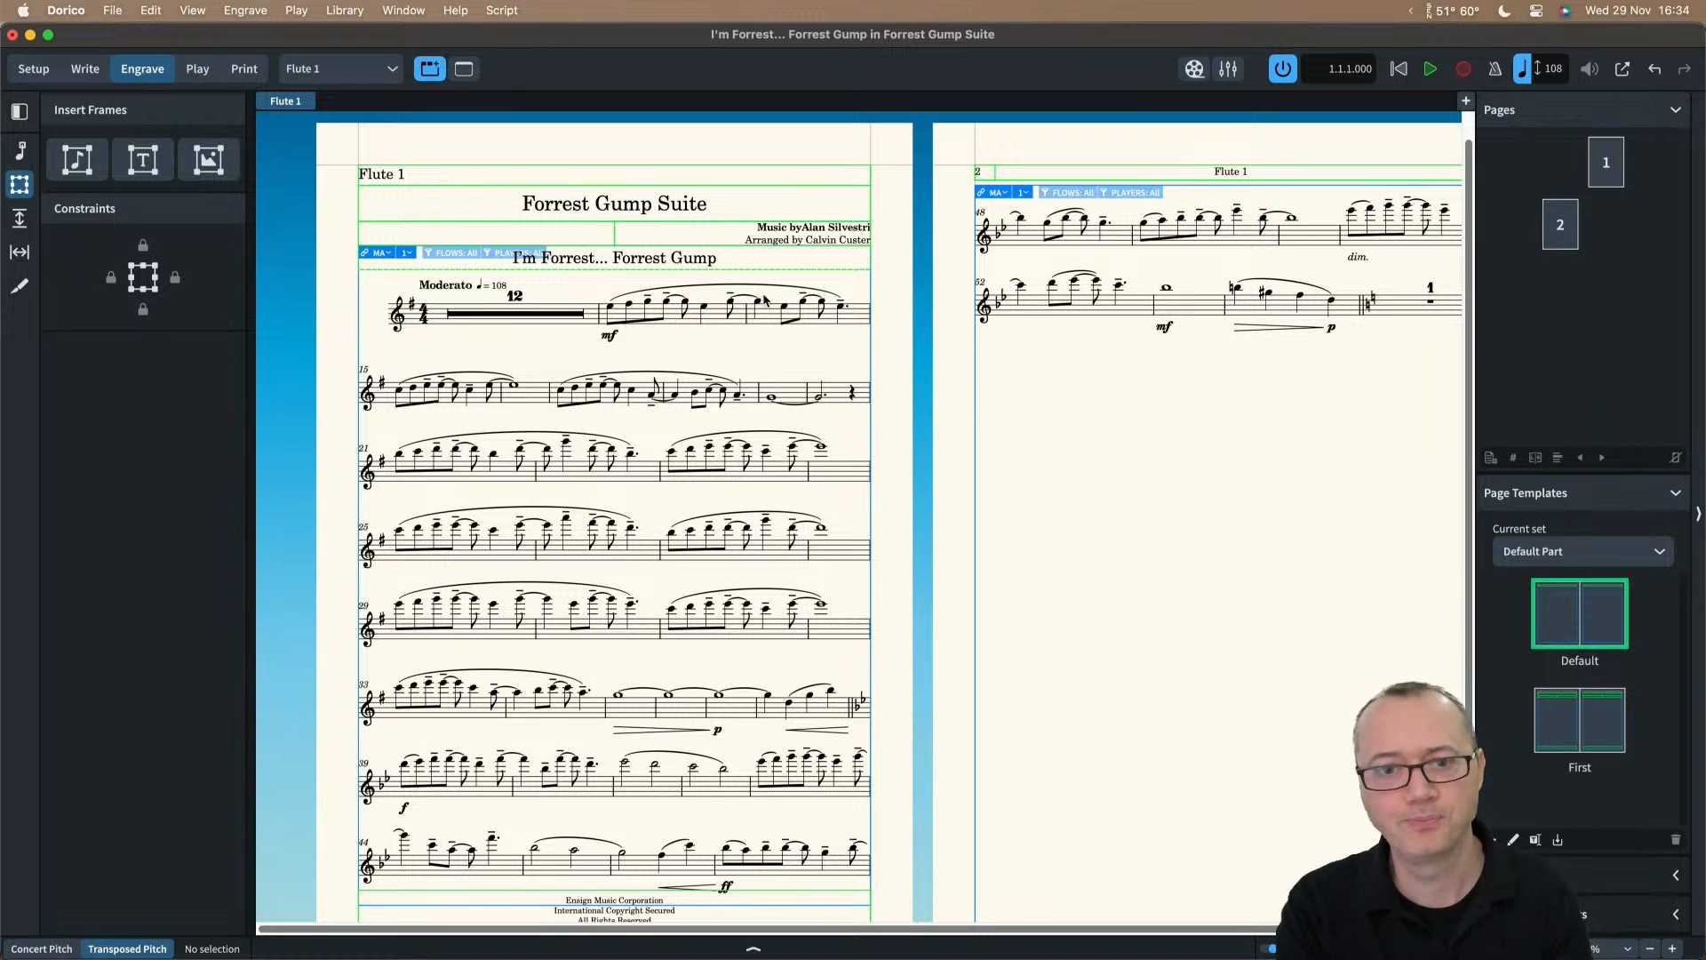
Step: Check which page templates can be chosen for a template change on page 1 of the Flute 1 part, without inserting one
click(1623, 155)
click(1535, 458)
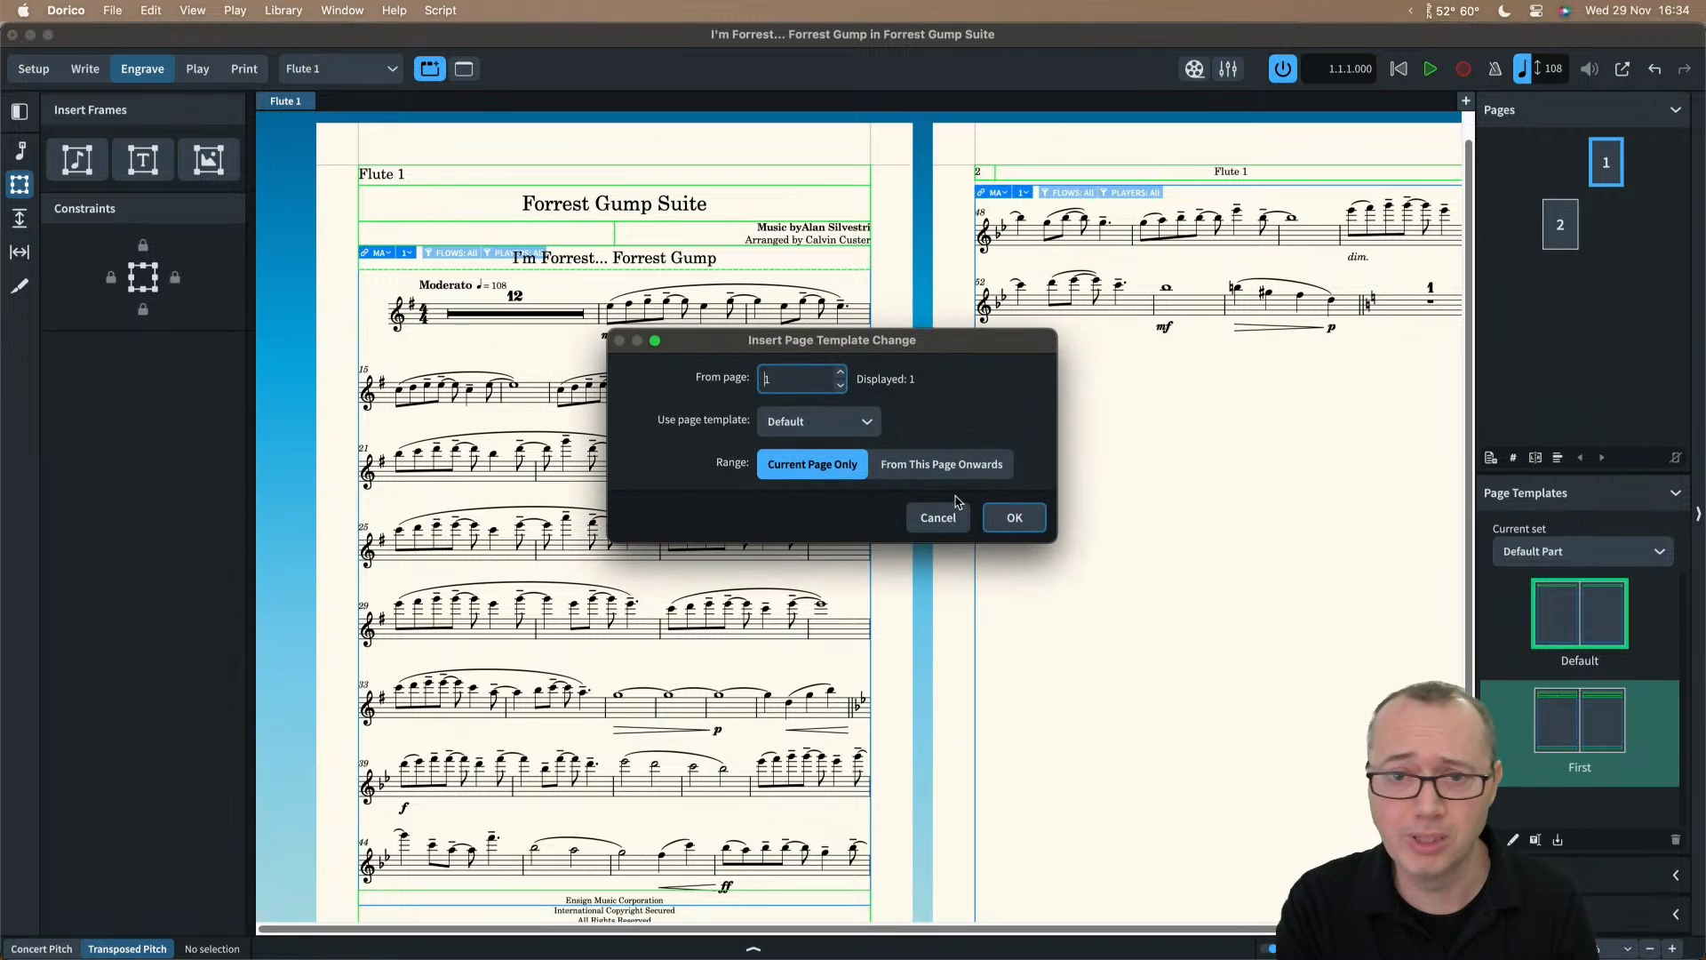
click(836, 423)
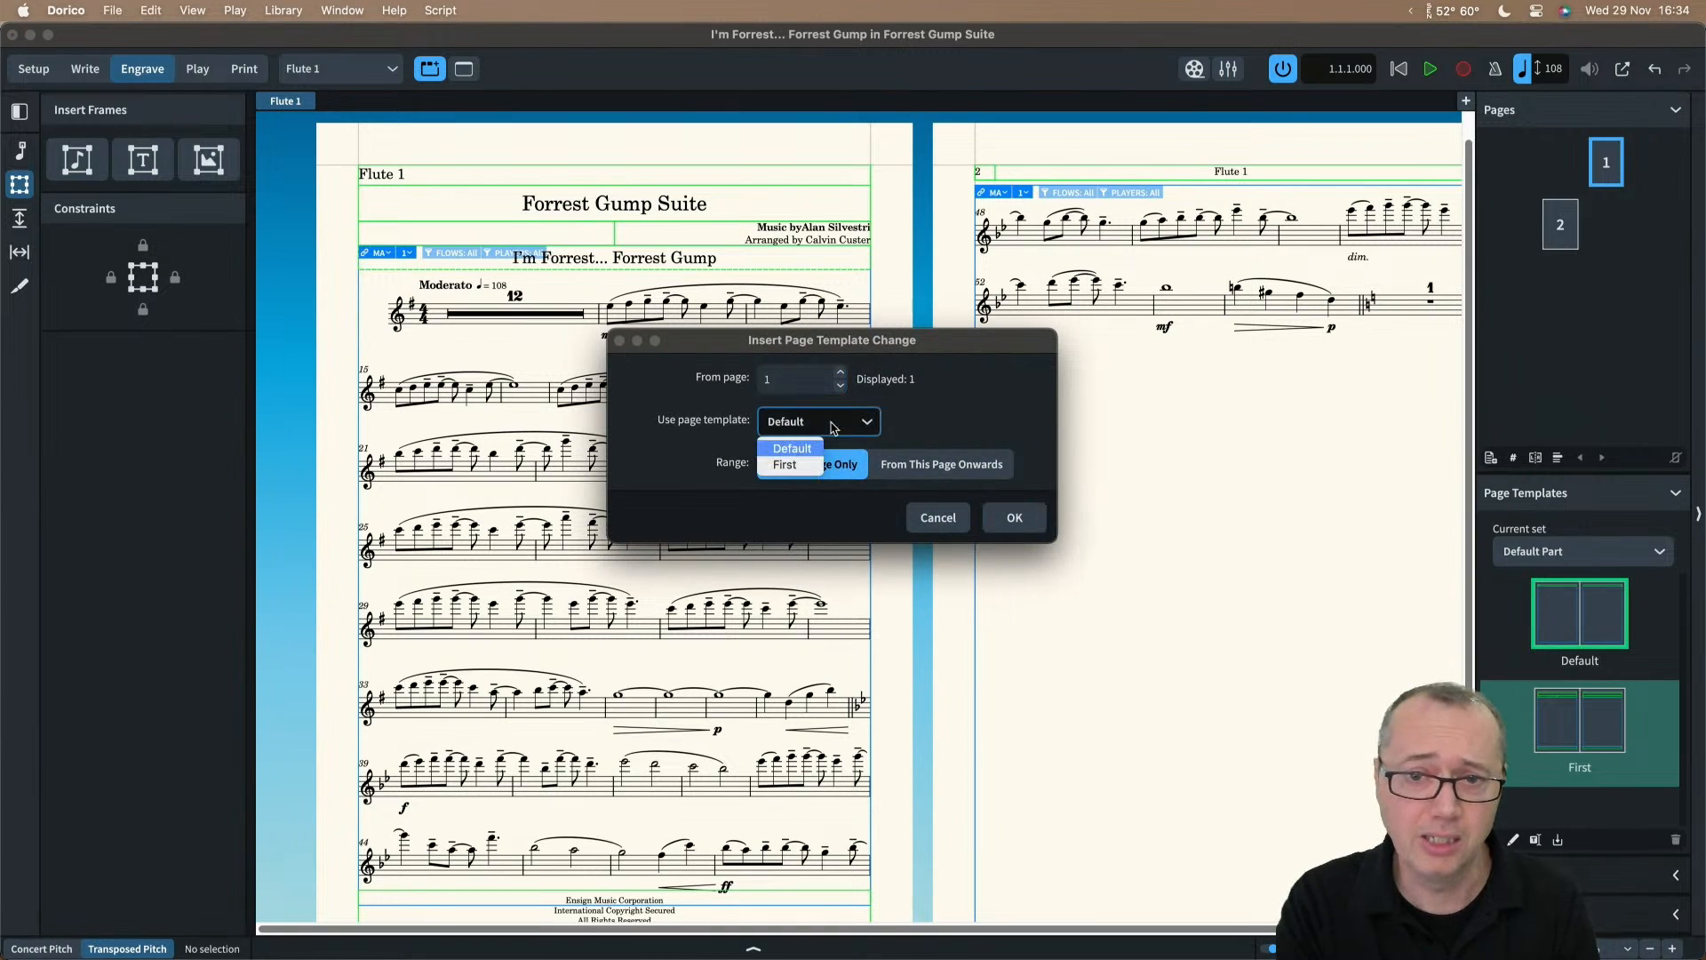
click(916, 415)
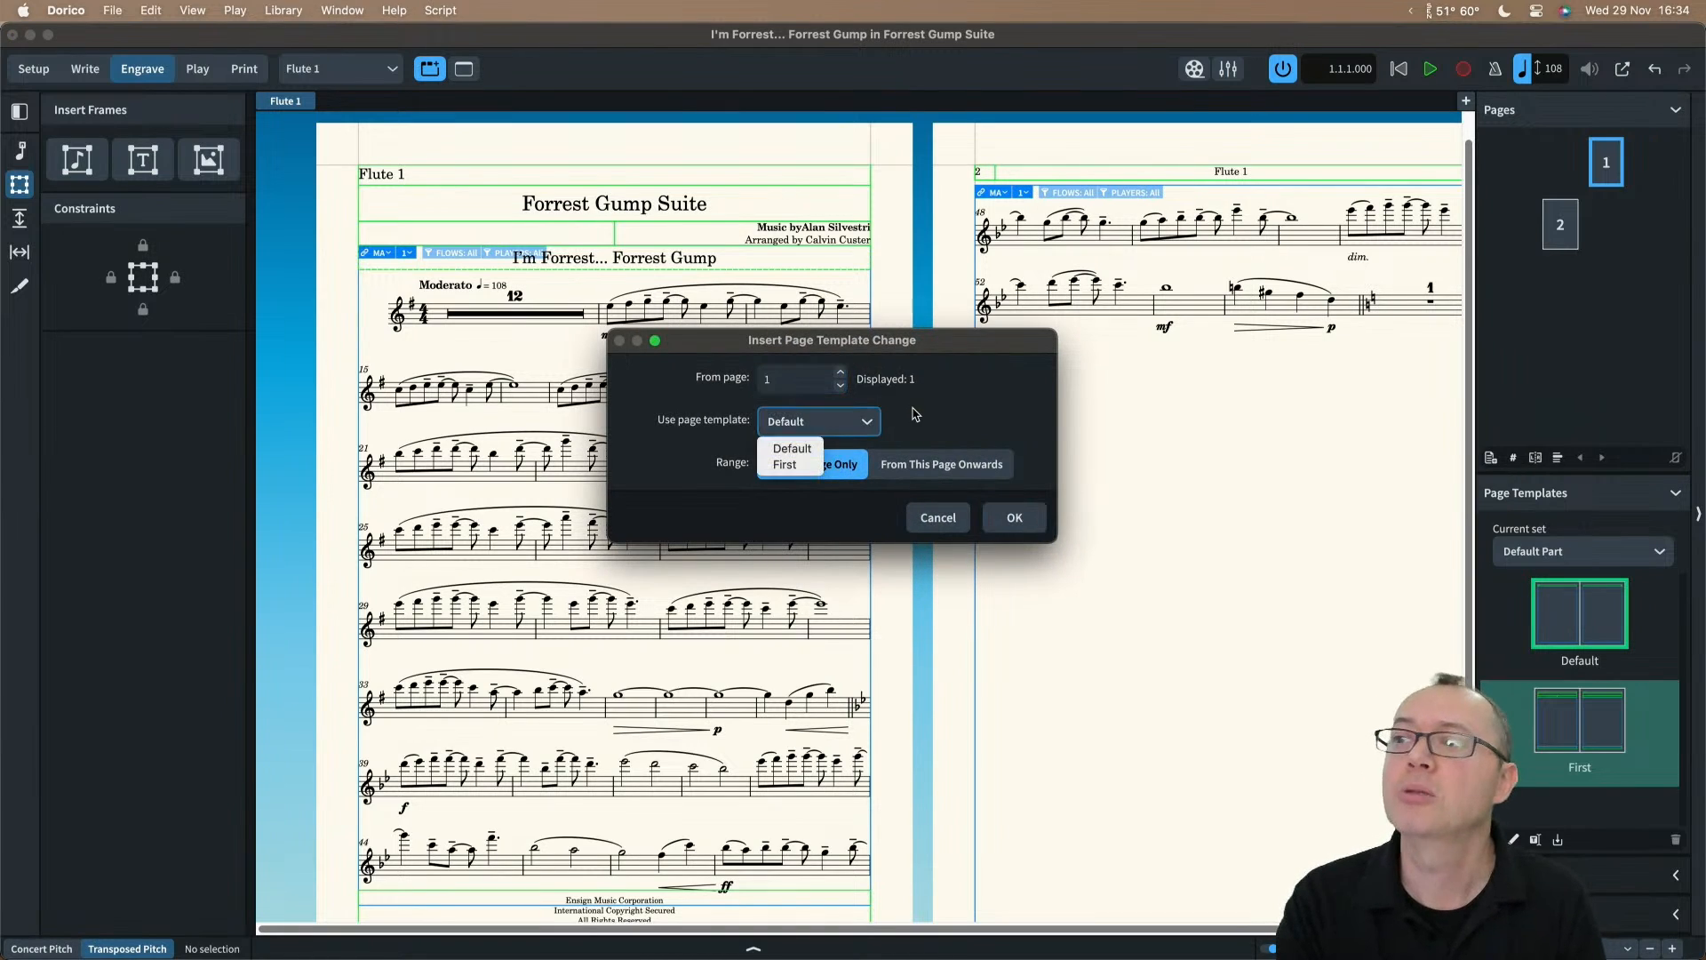
click(938, 521)
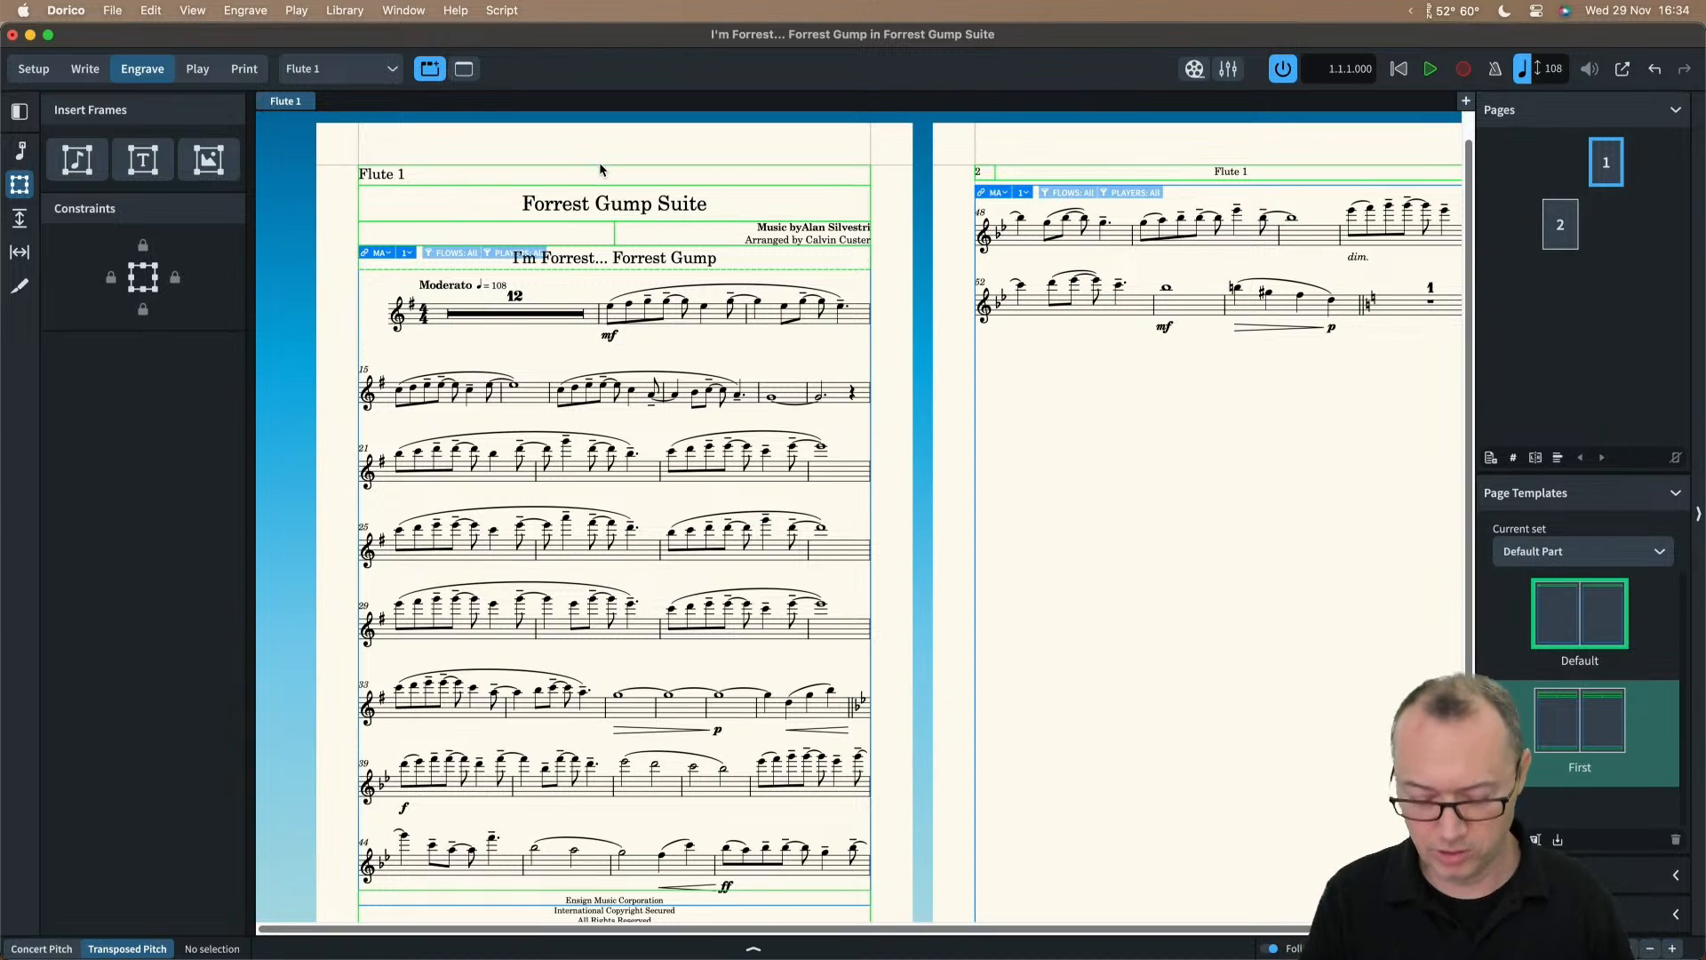
Step: Look through the page templates in the full score's Default Full Score set, and return to the Flute 1 part
key(w)
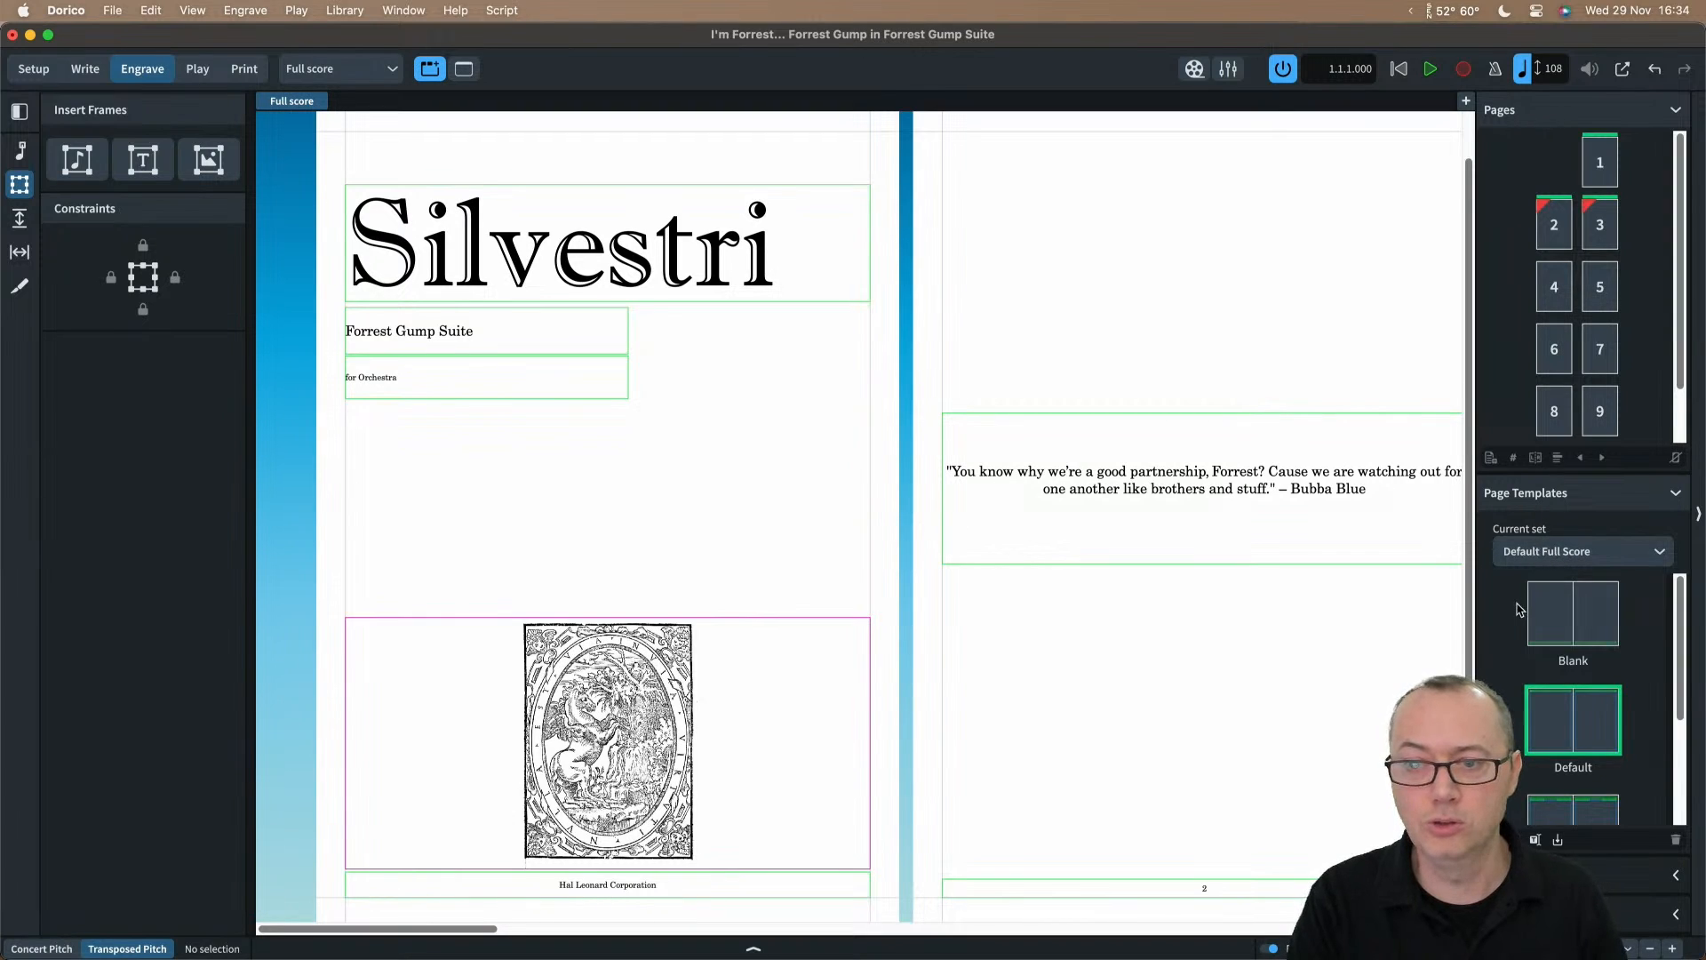
scroll(1514, 613, down, 3)
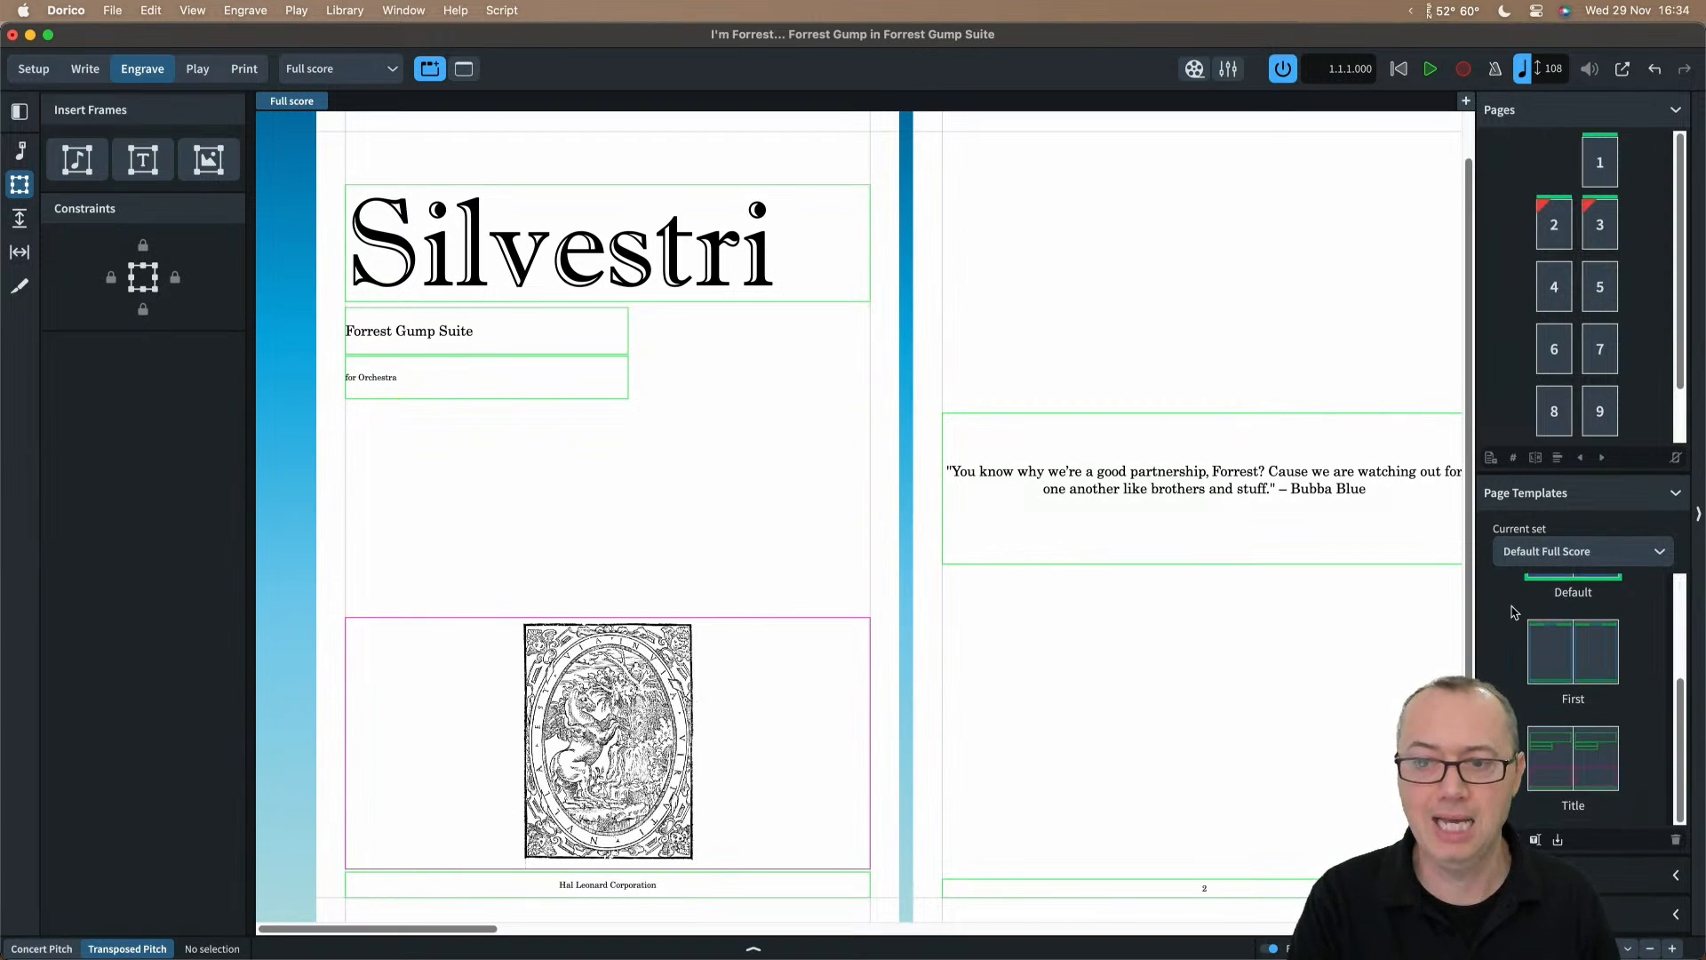
scroll(1514, 613, up, 2)
scroll(1514, 612, up, 1)
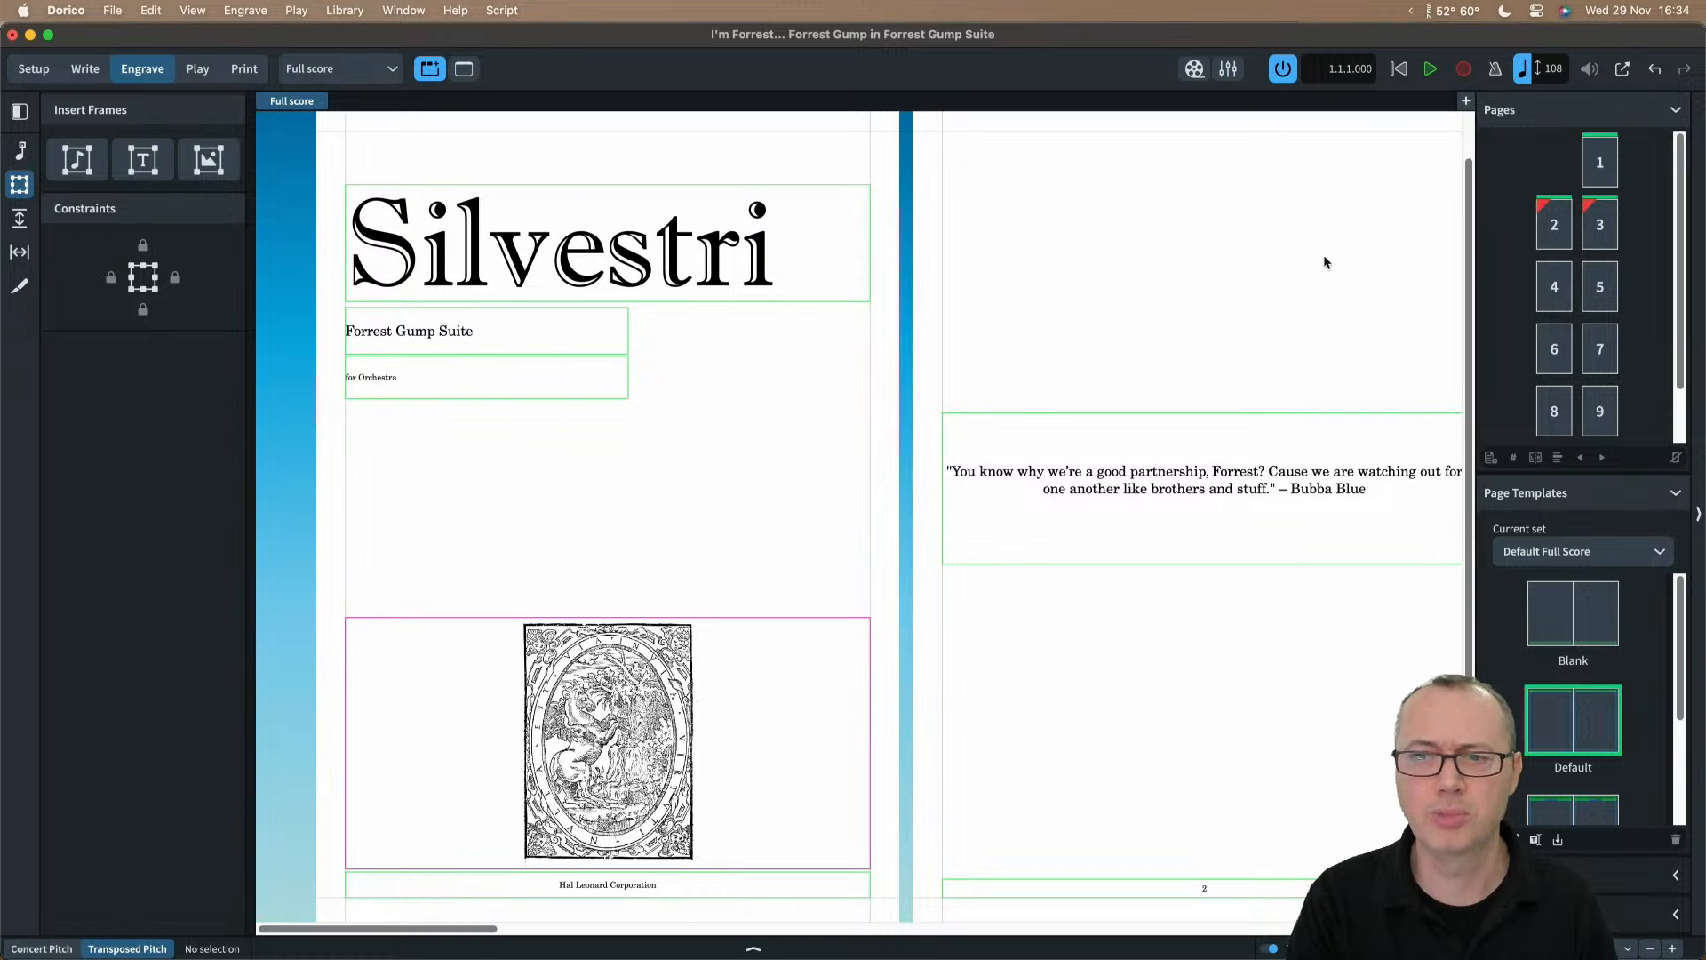
key(w)
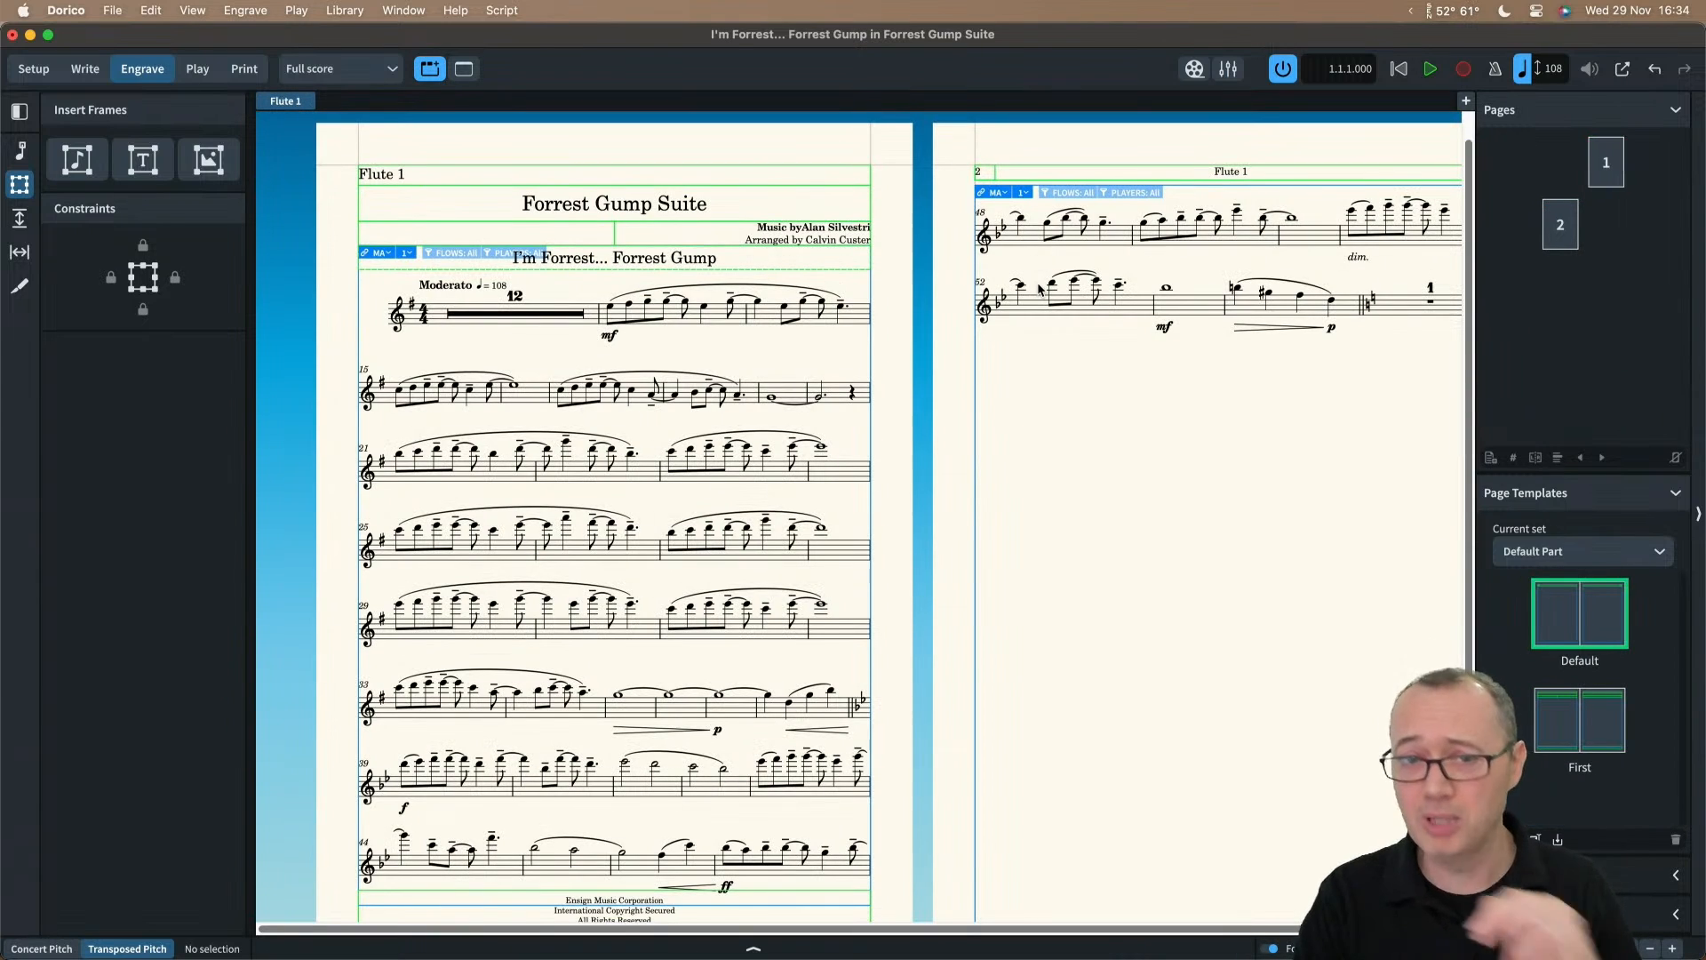
Step: Compare the page setup of the full score and Flute 1 layouts in Layout Options, and close the options
key(super+shift+l)
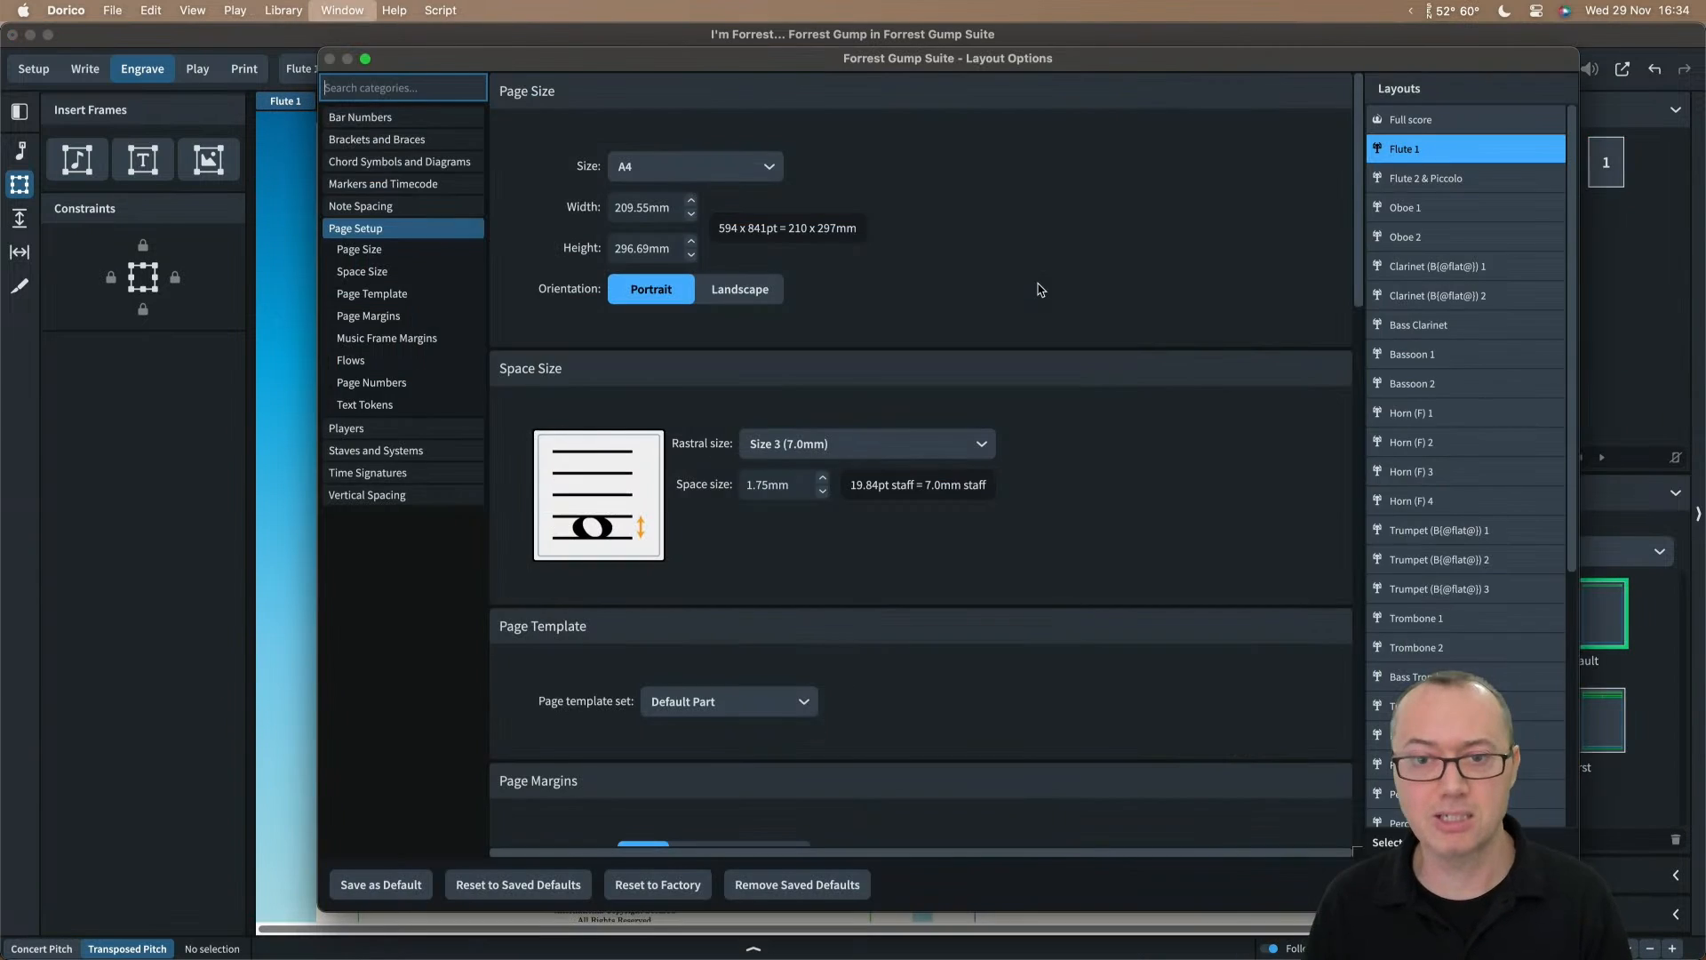
click(1464, 120)
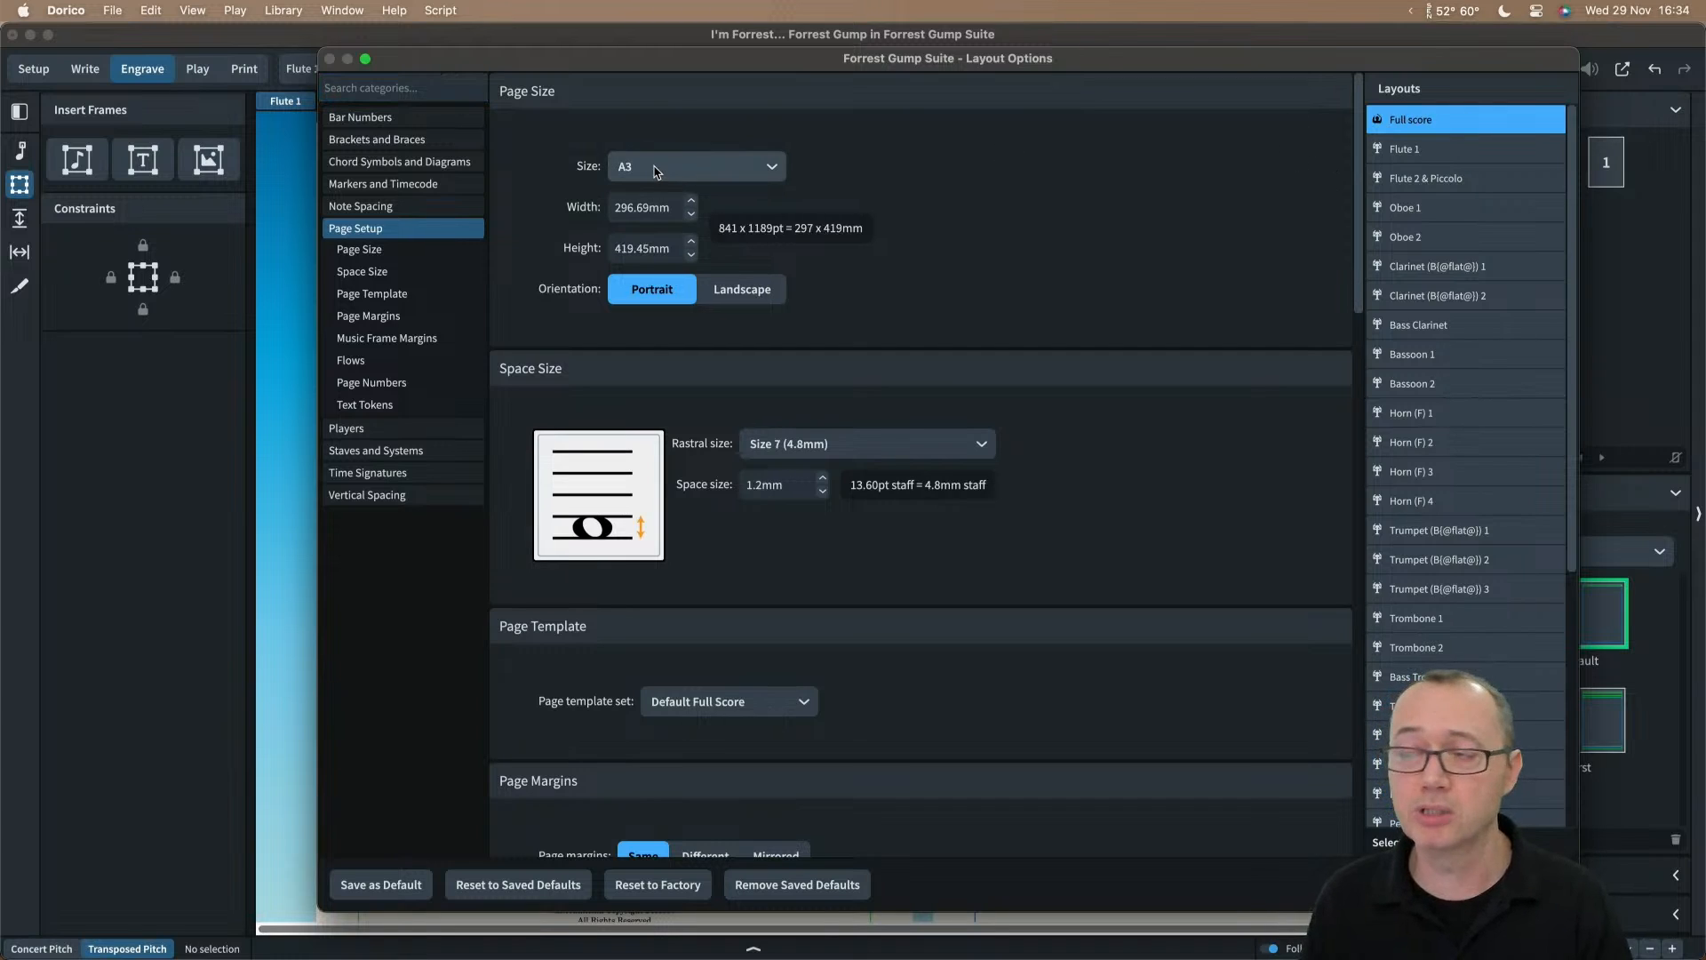
click(1428, 156)
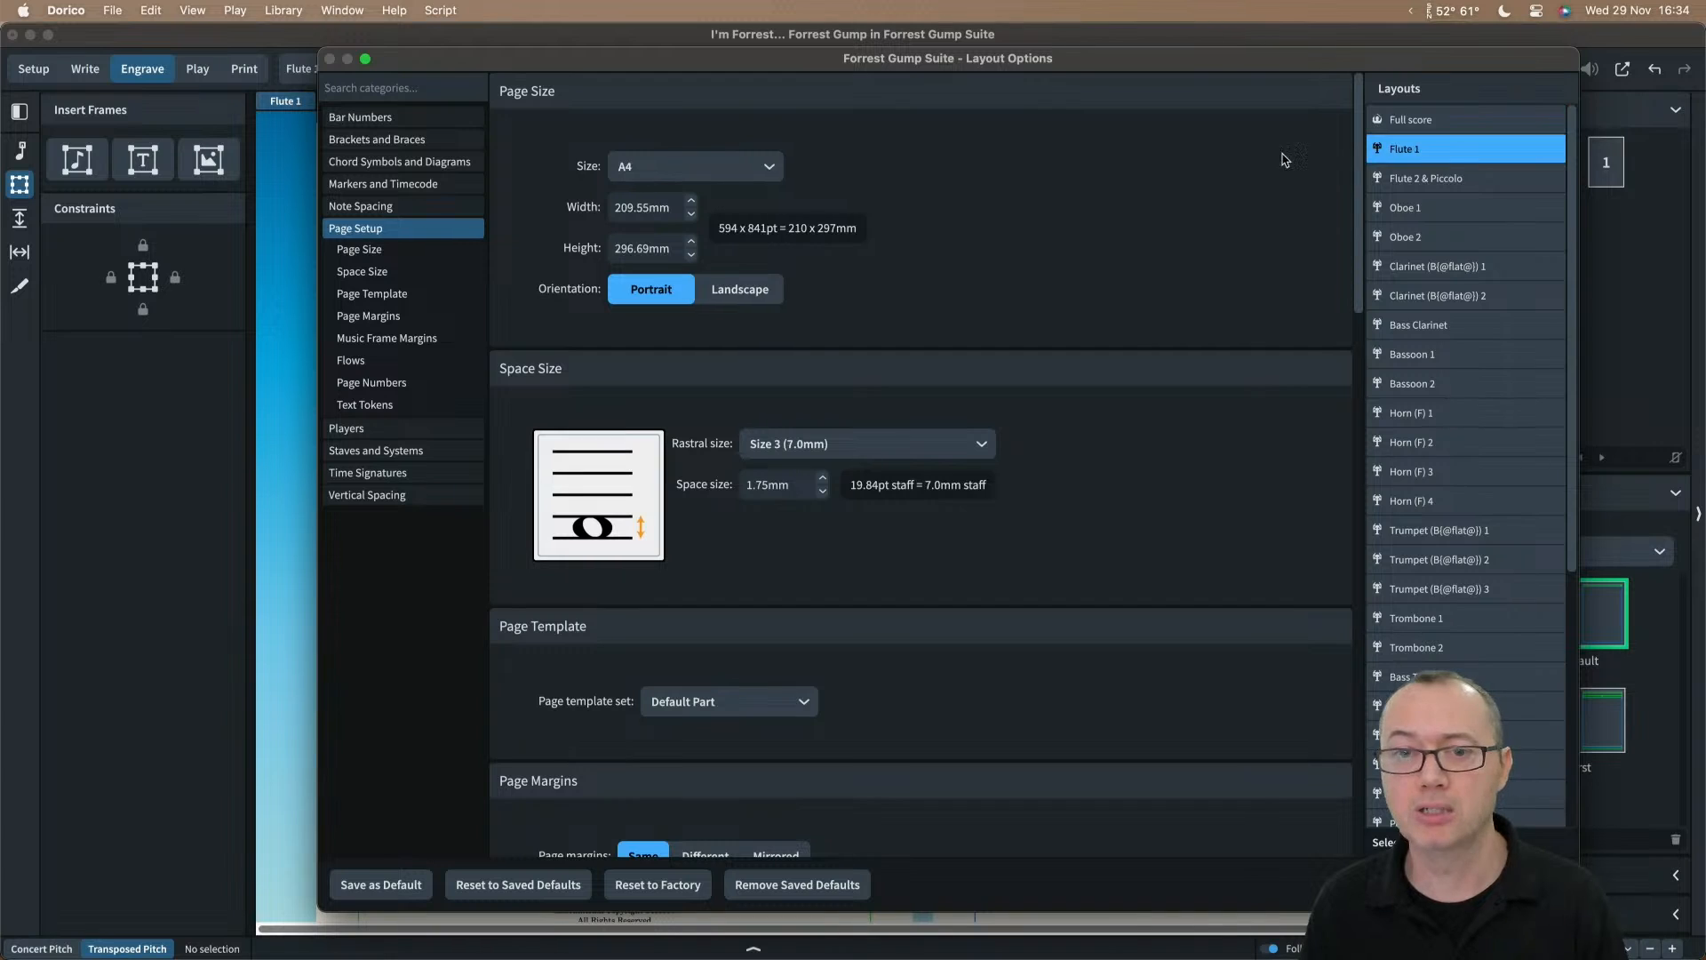
click(1536, 885)
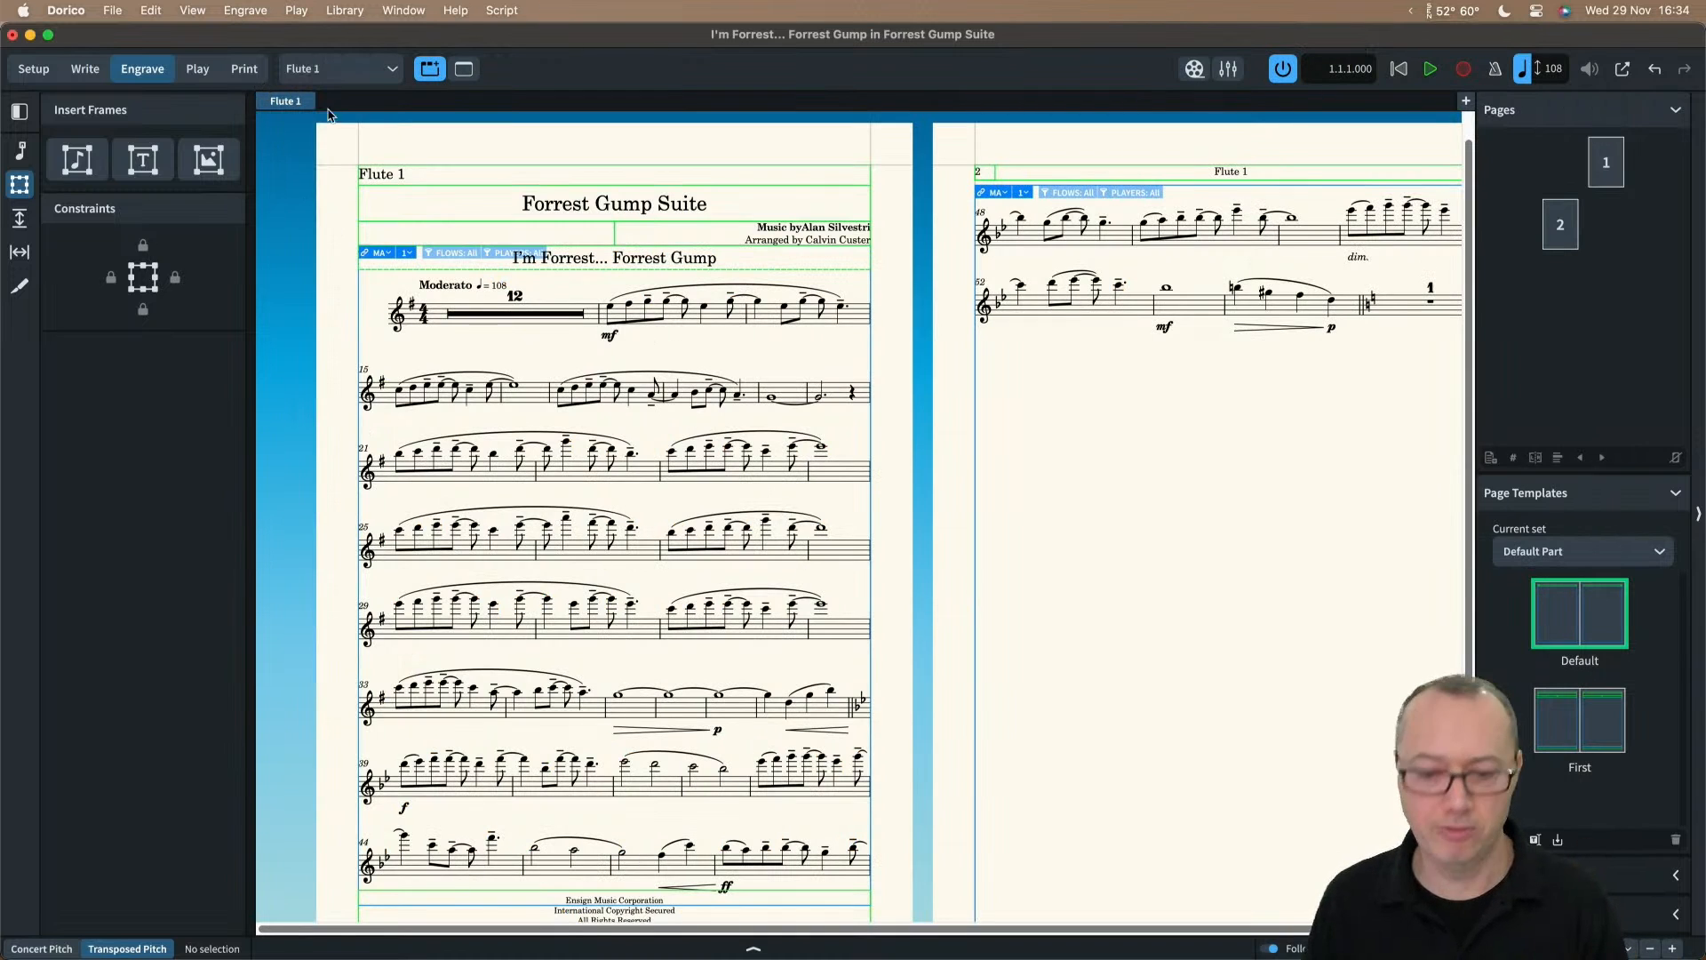
Step: Switch to the full score layout and open its Title page template for editing
key(w)
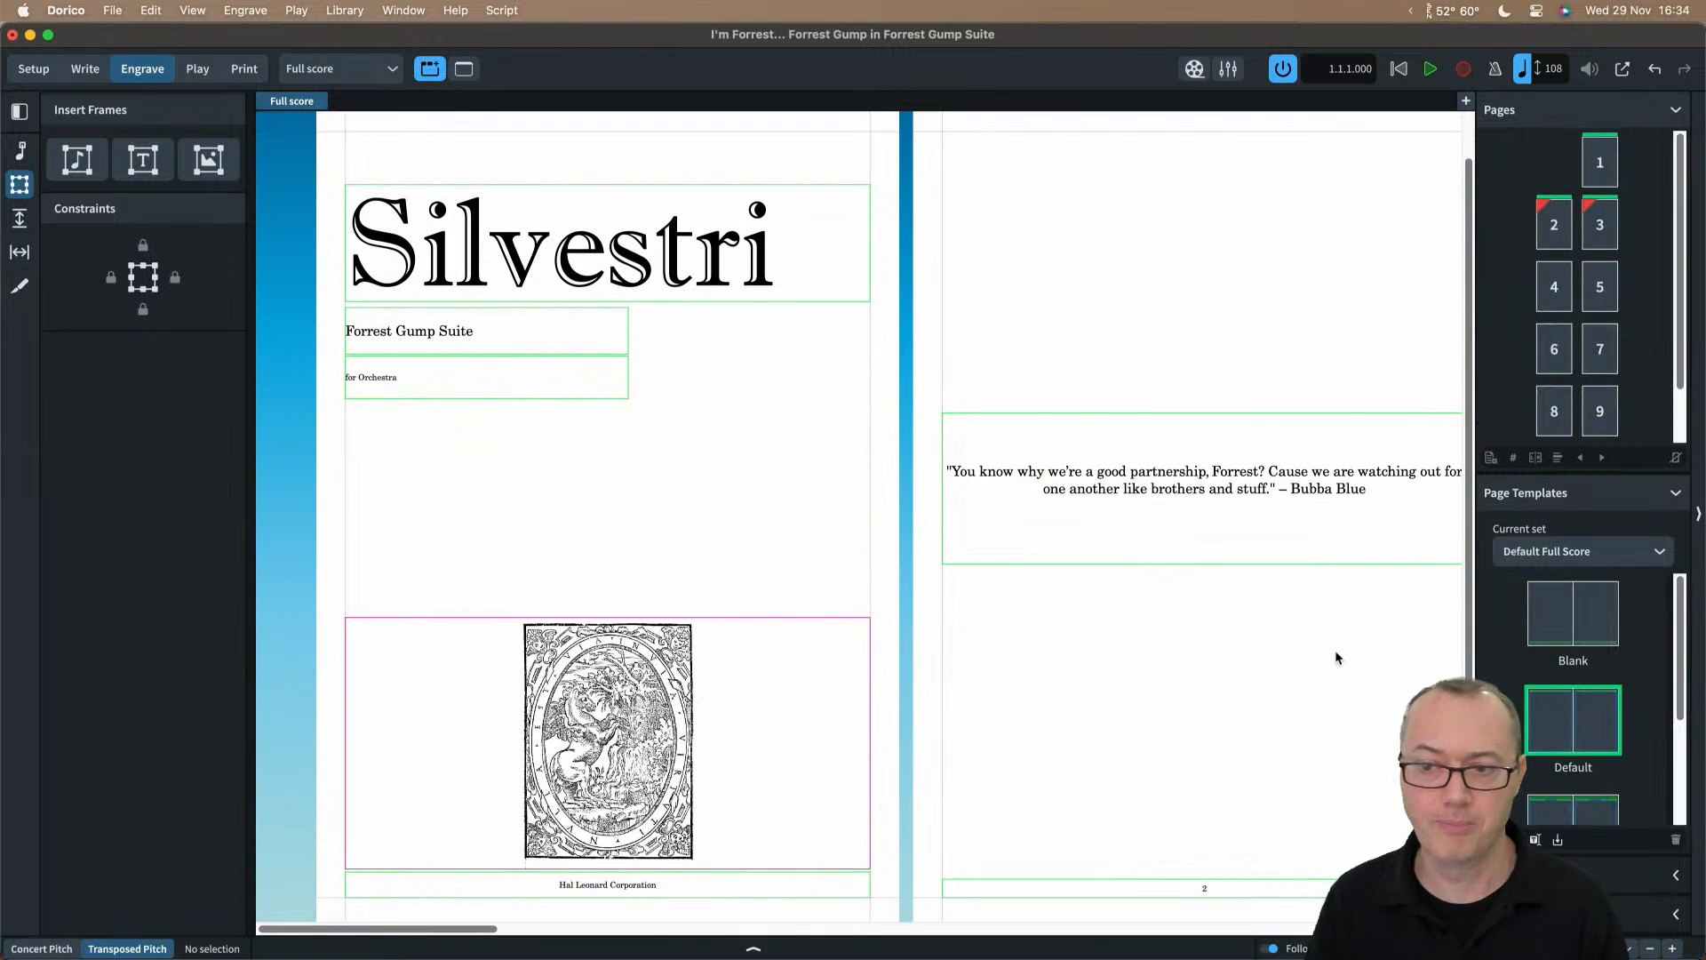
scroll(1571, 725, down, 4)
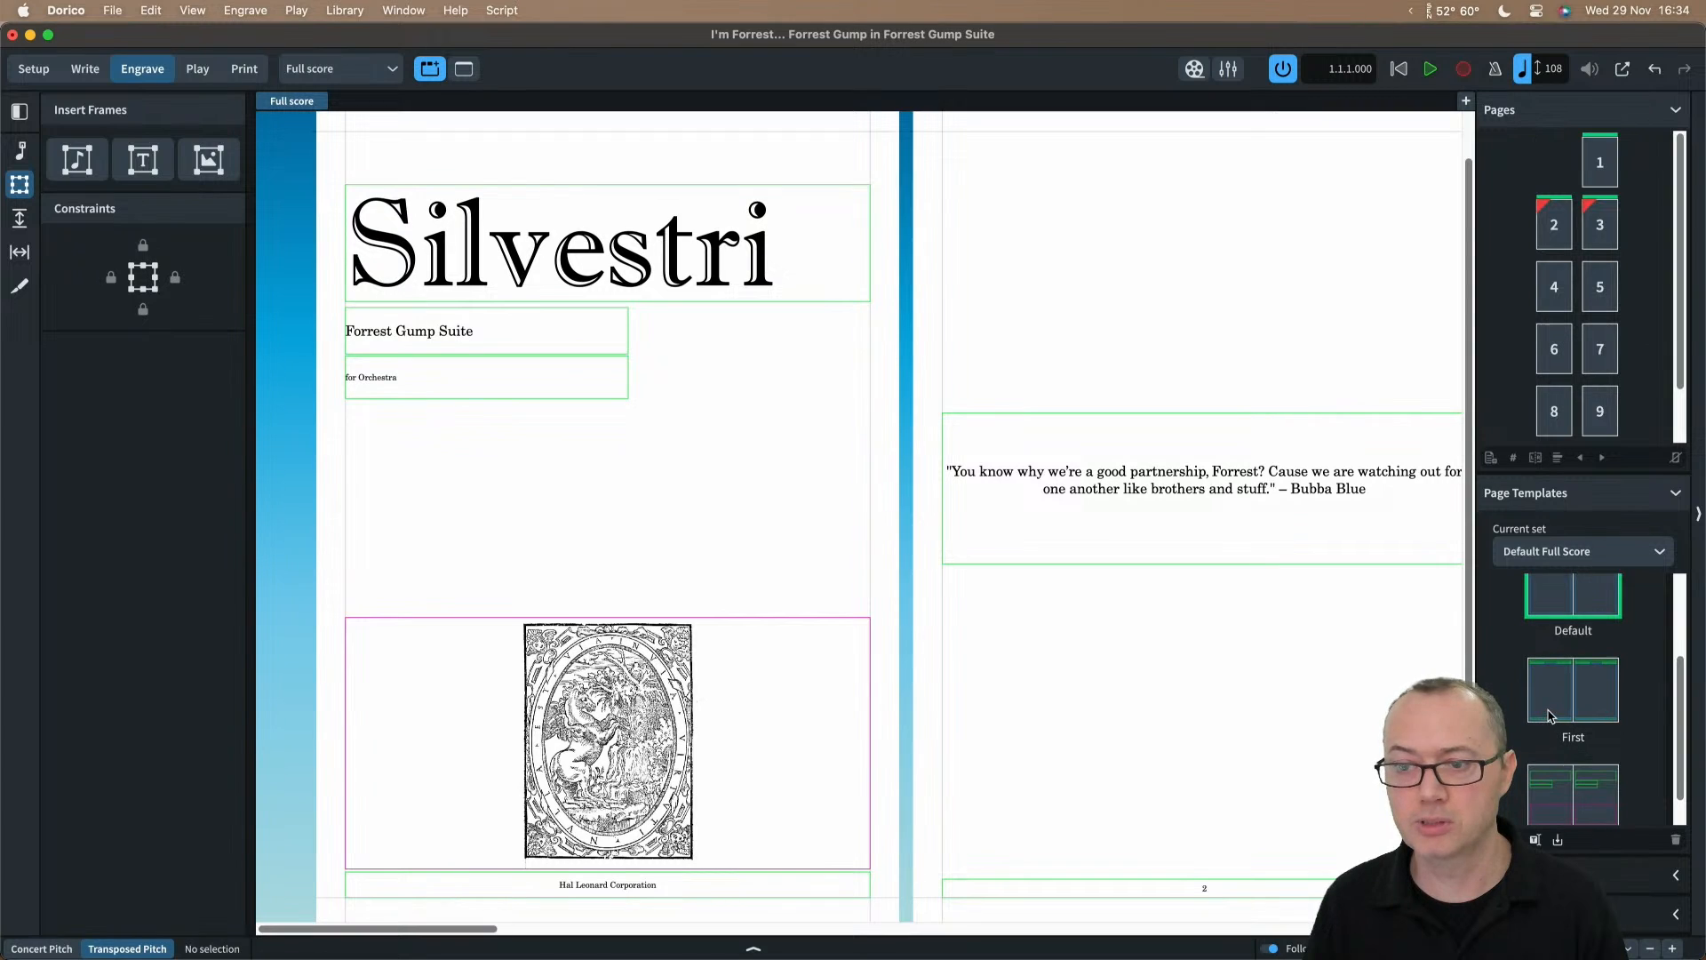
double_click(1558, 746)
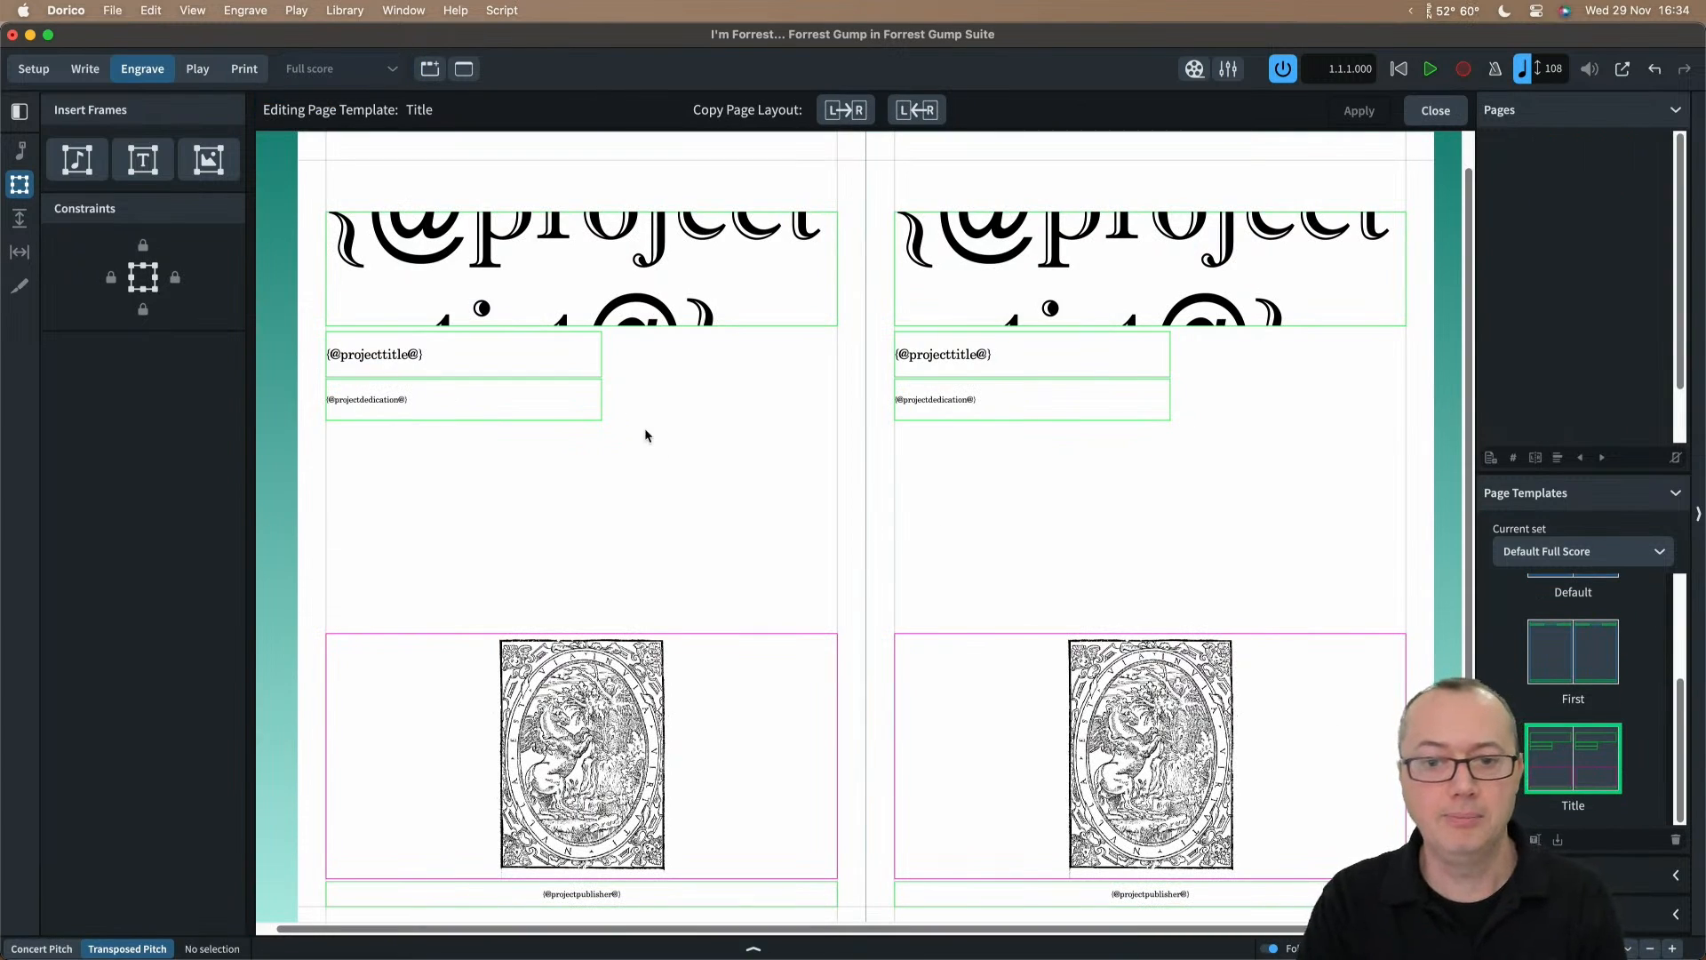
Step: Inspect the constraints and frame properties of the large uppermost text frame on the template's left page
click(412, 216)
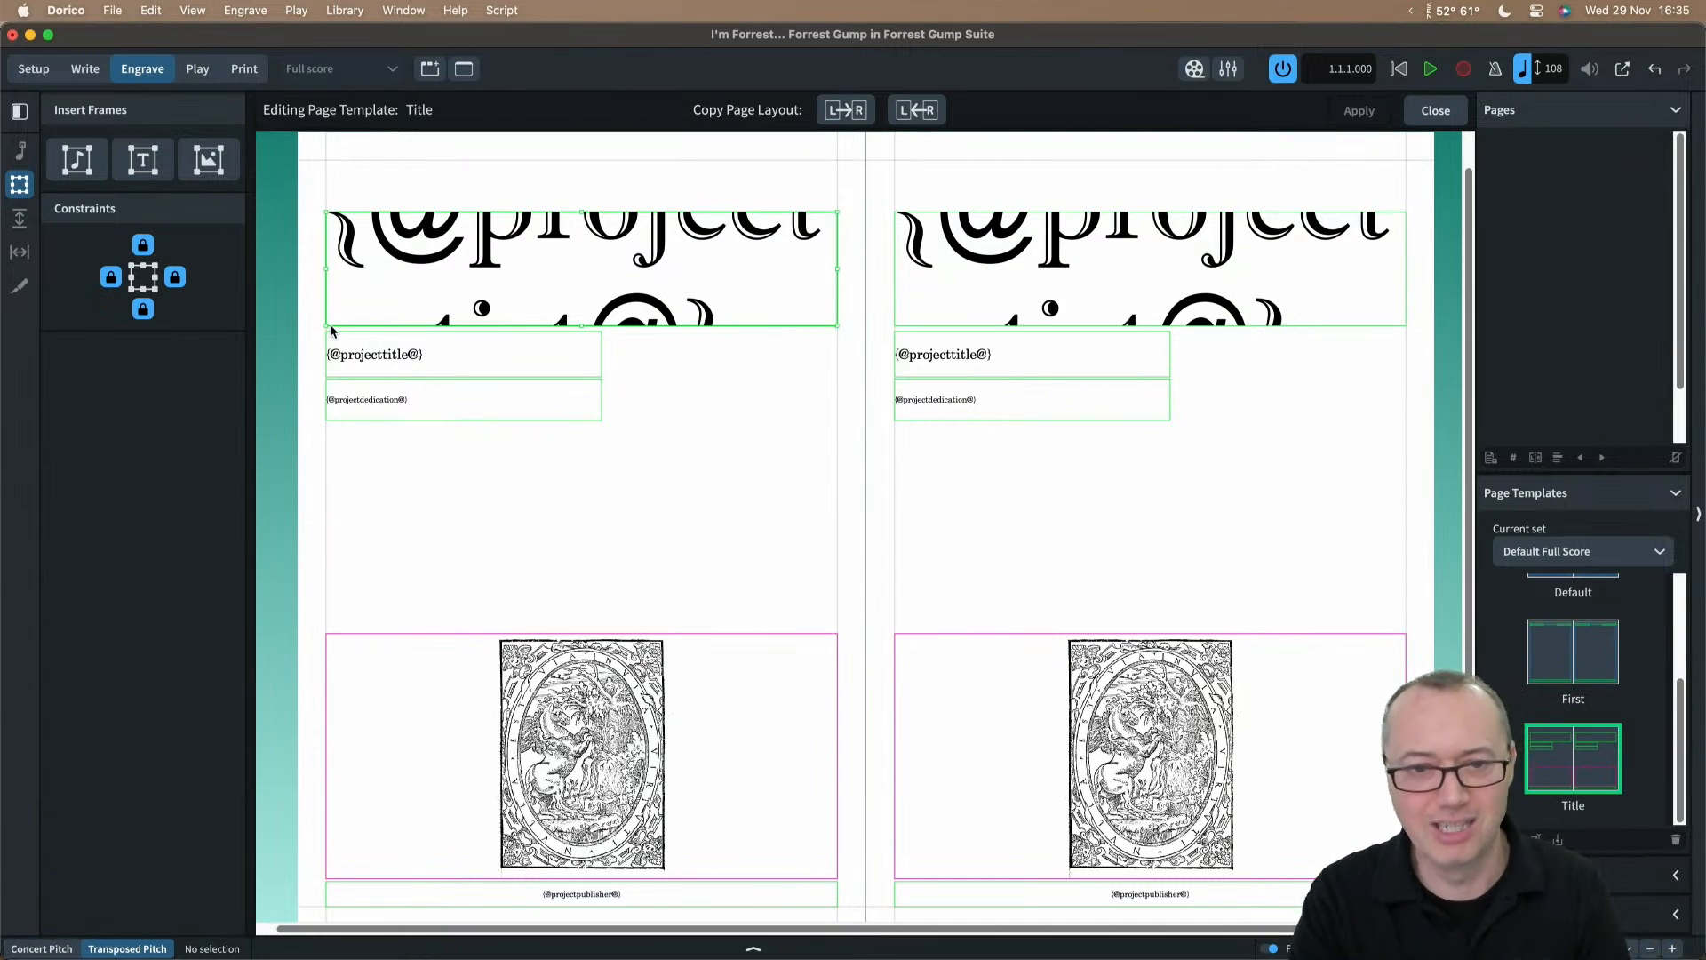
mouse_move(740, 951)
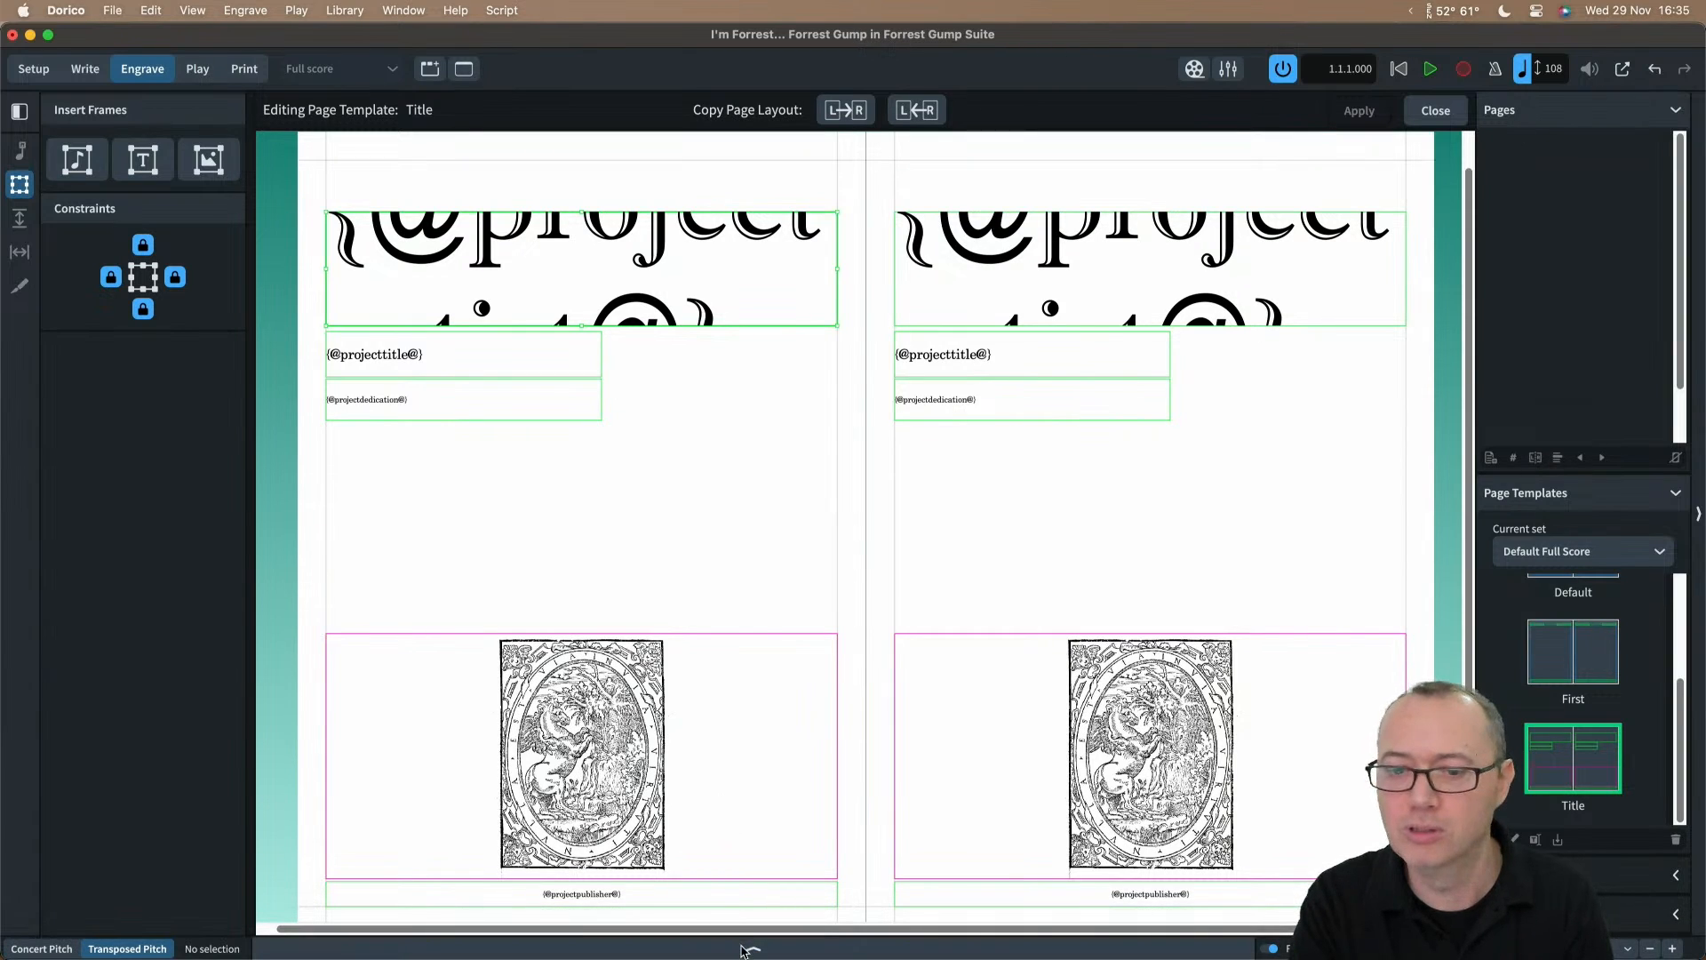
click(748, 950)
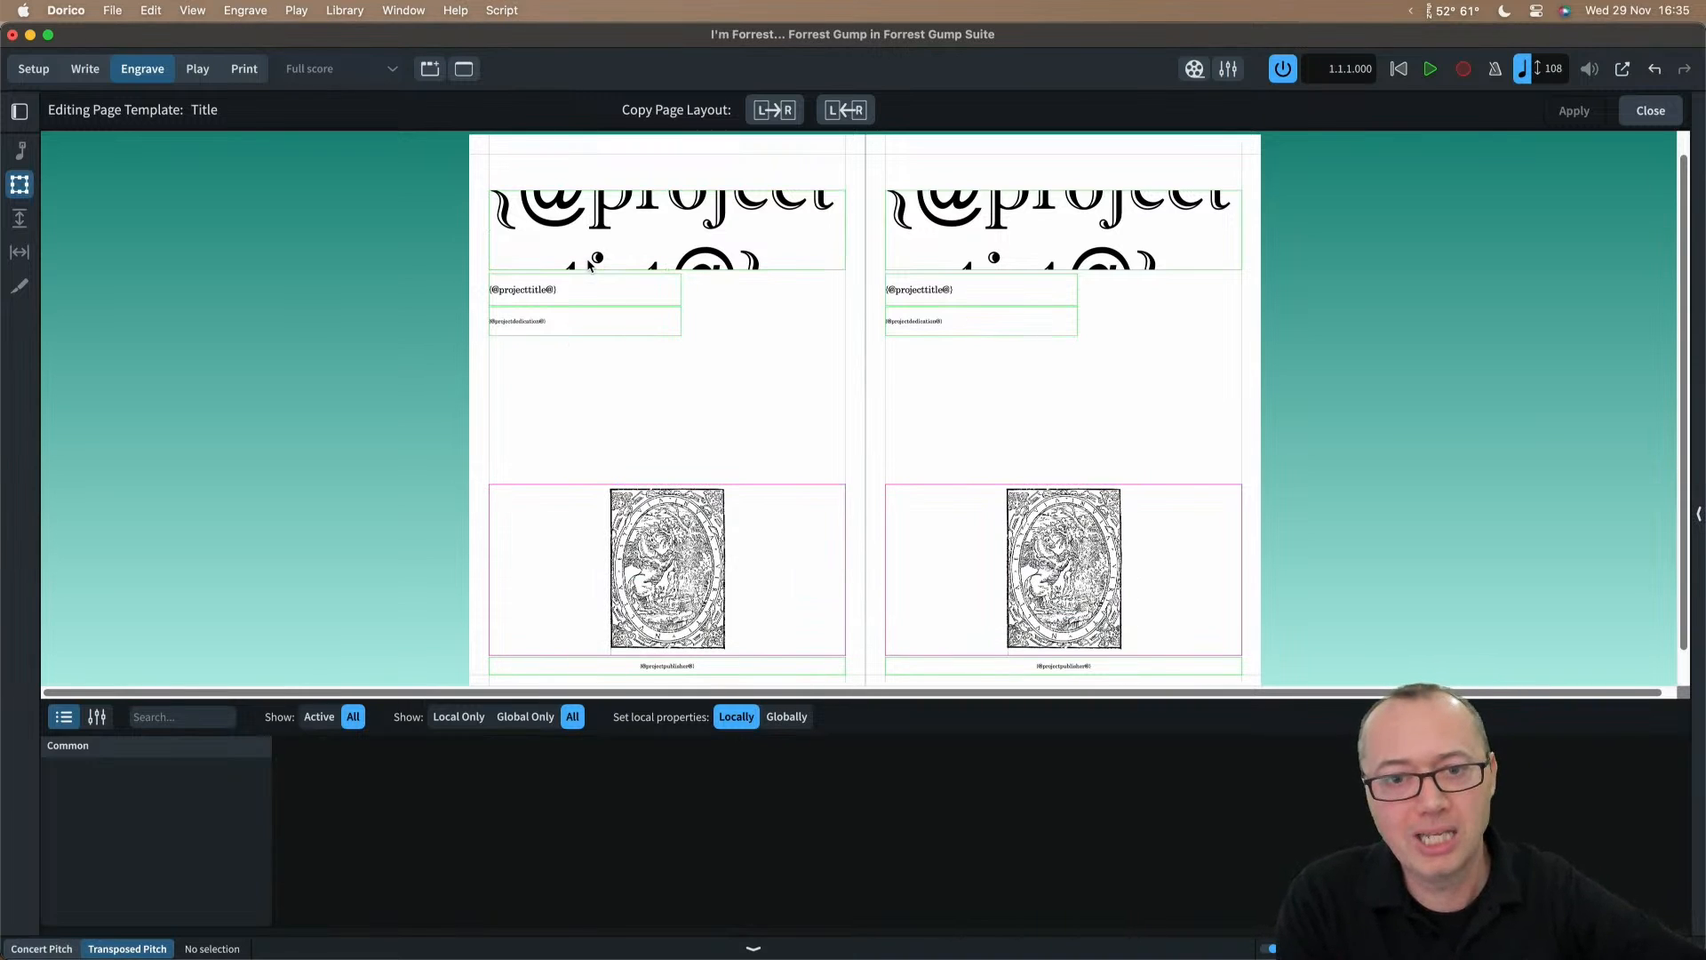
click(702, 269)
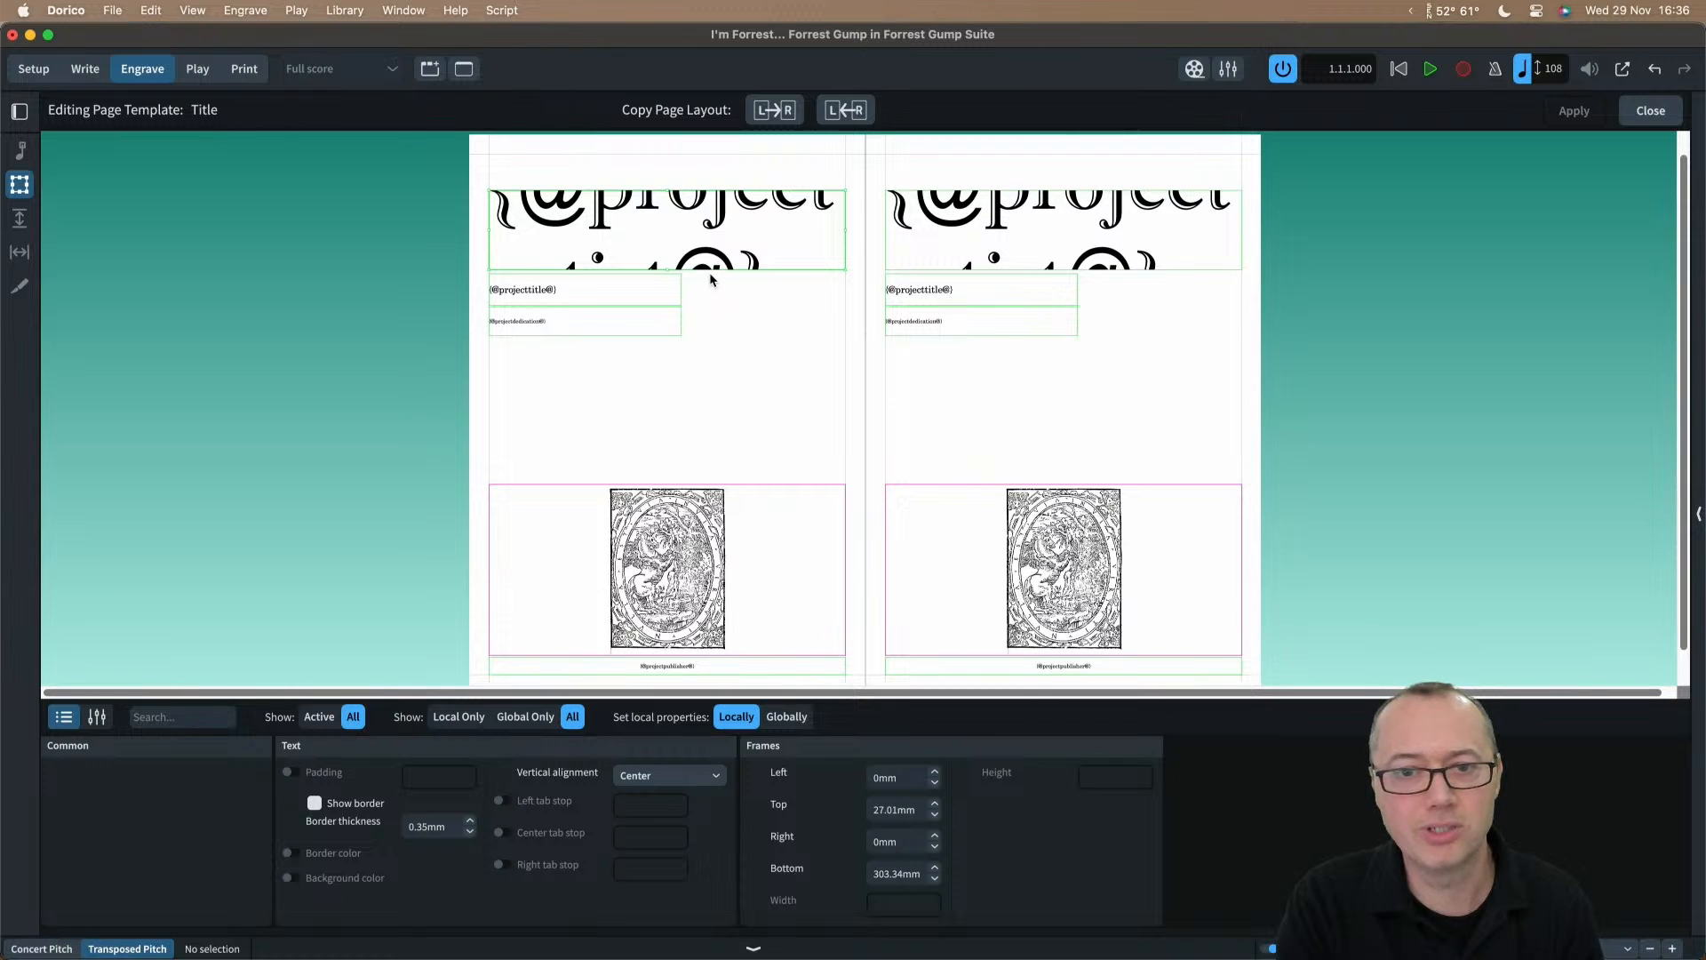
key(super+8)
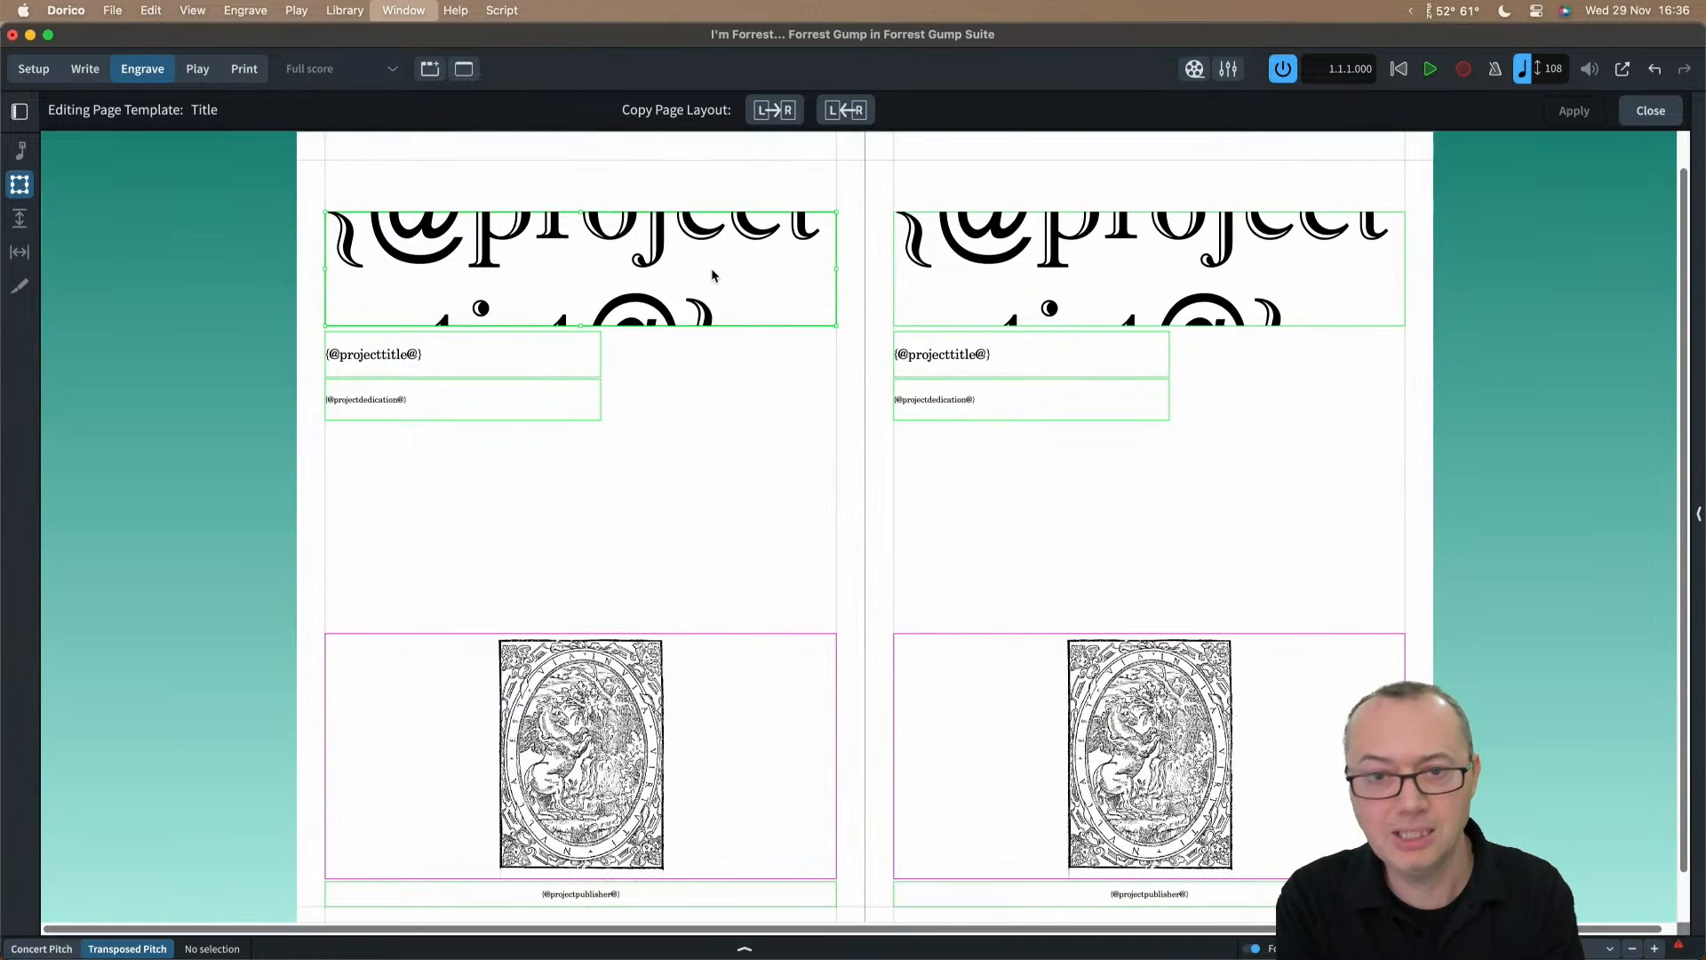
key(super+7)
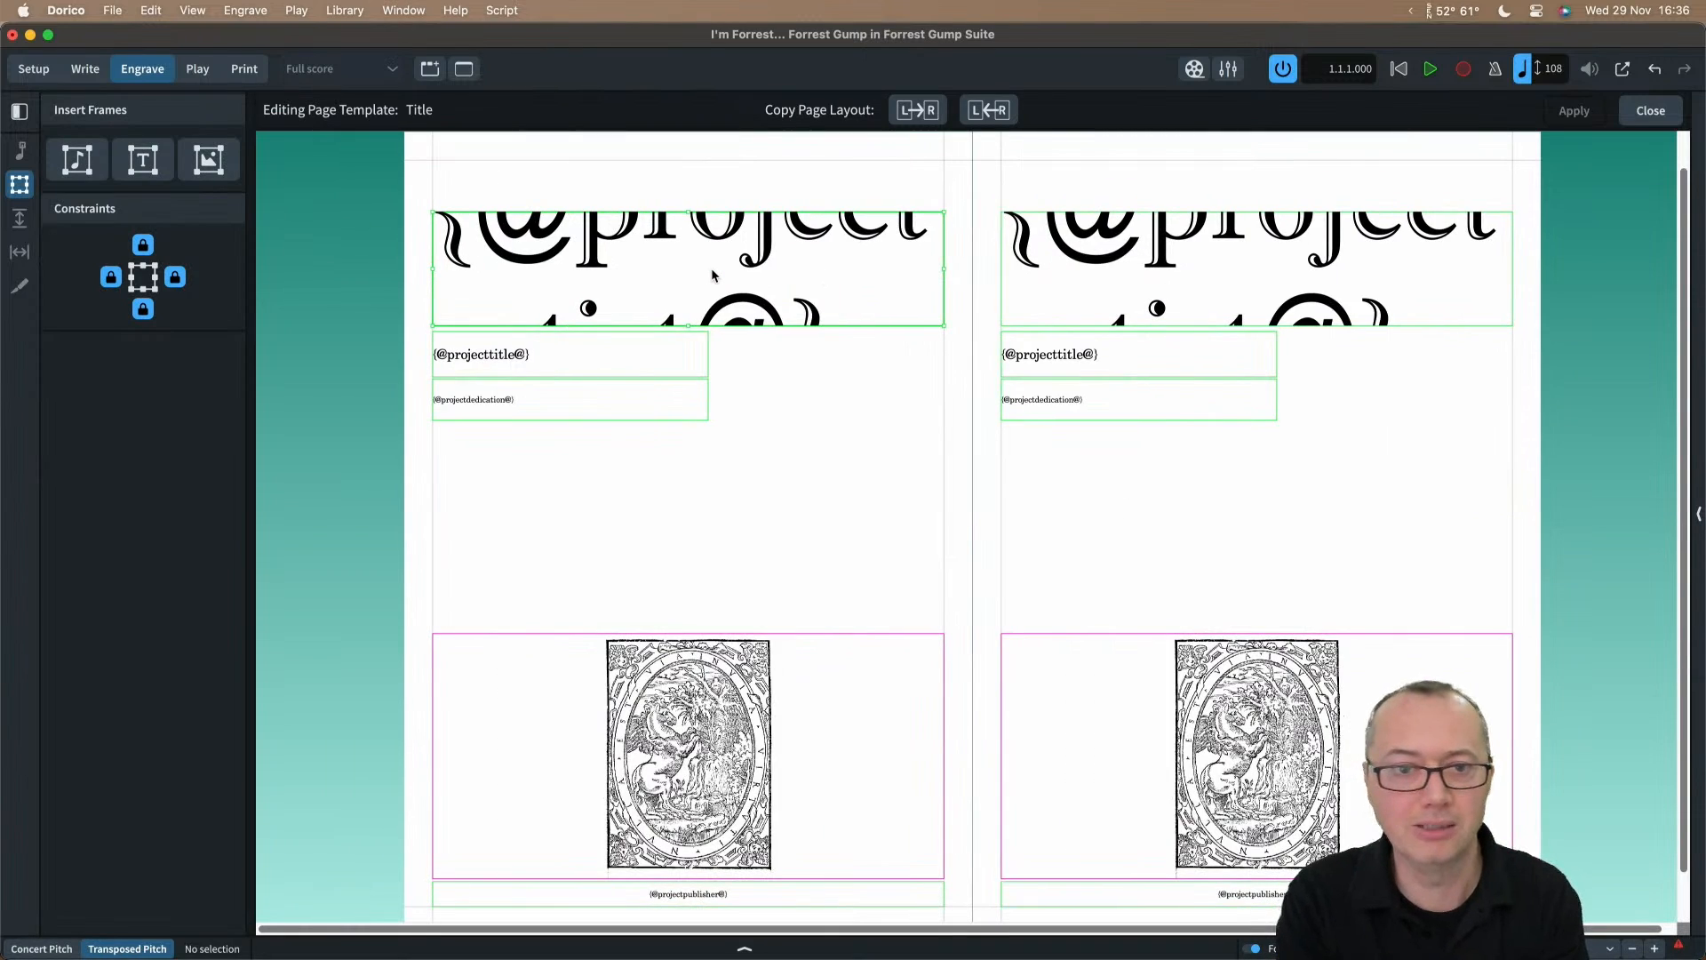
Step: Unlock the bottom constraint of the uppermost text frame, and the right and bottom constraints of the project title frame below it
click(145, 312)
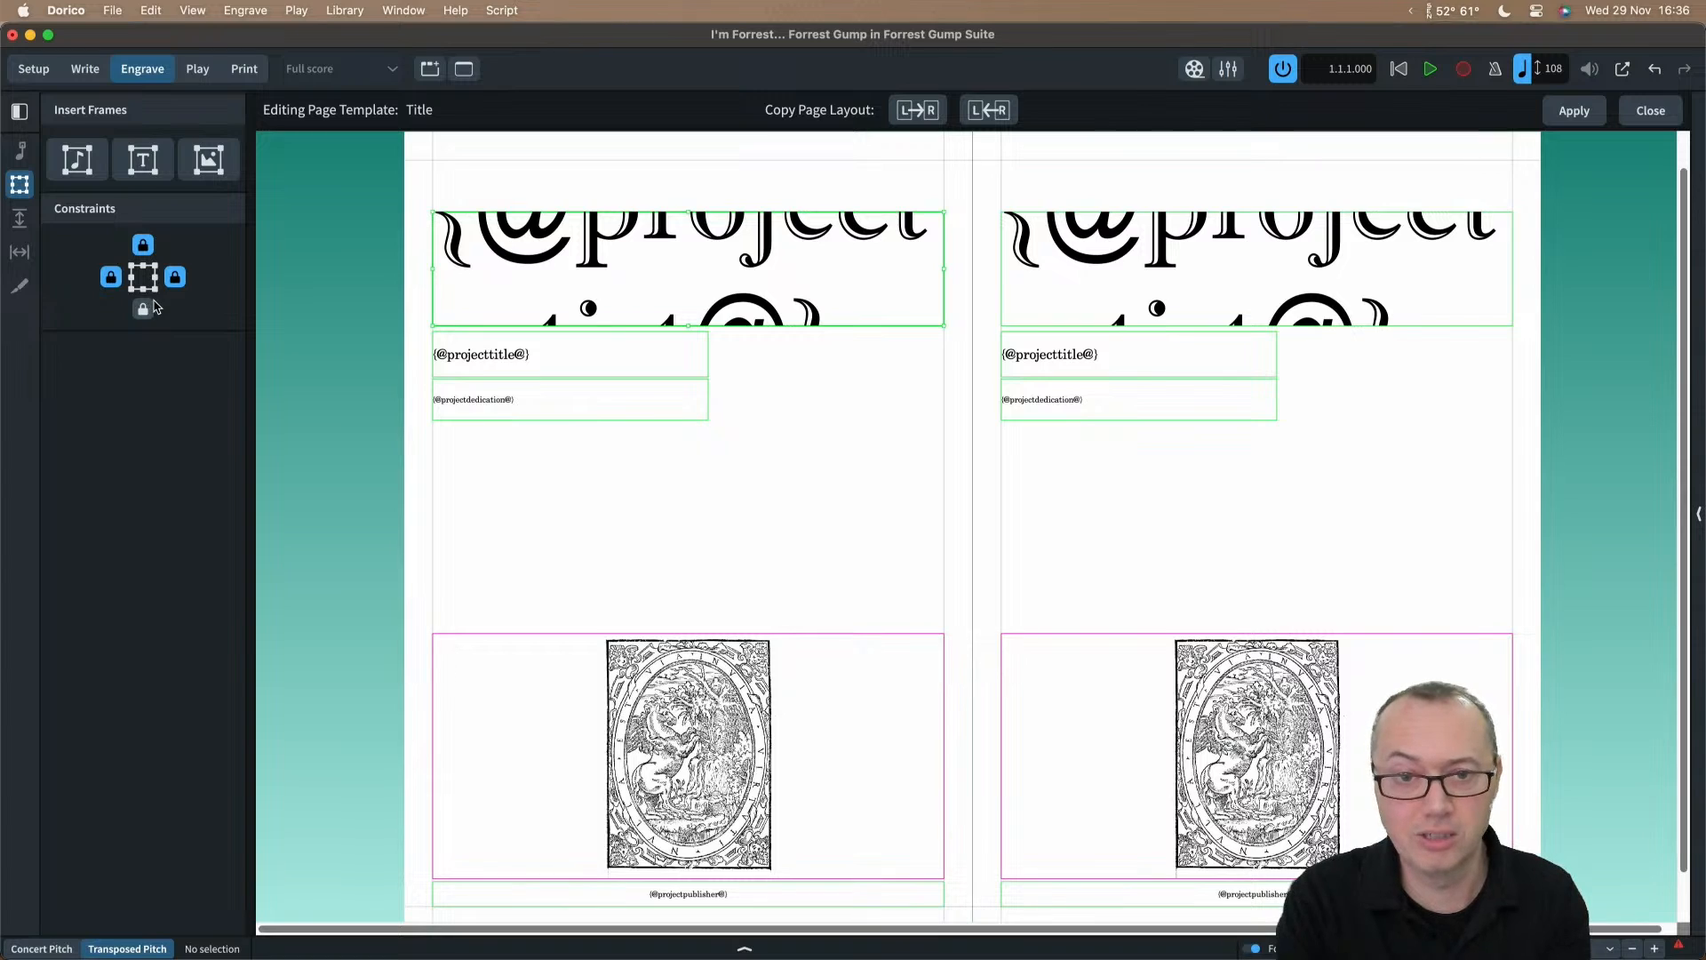
click(633, 333)
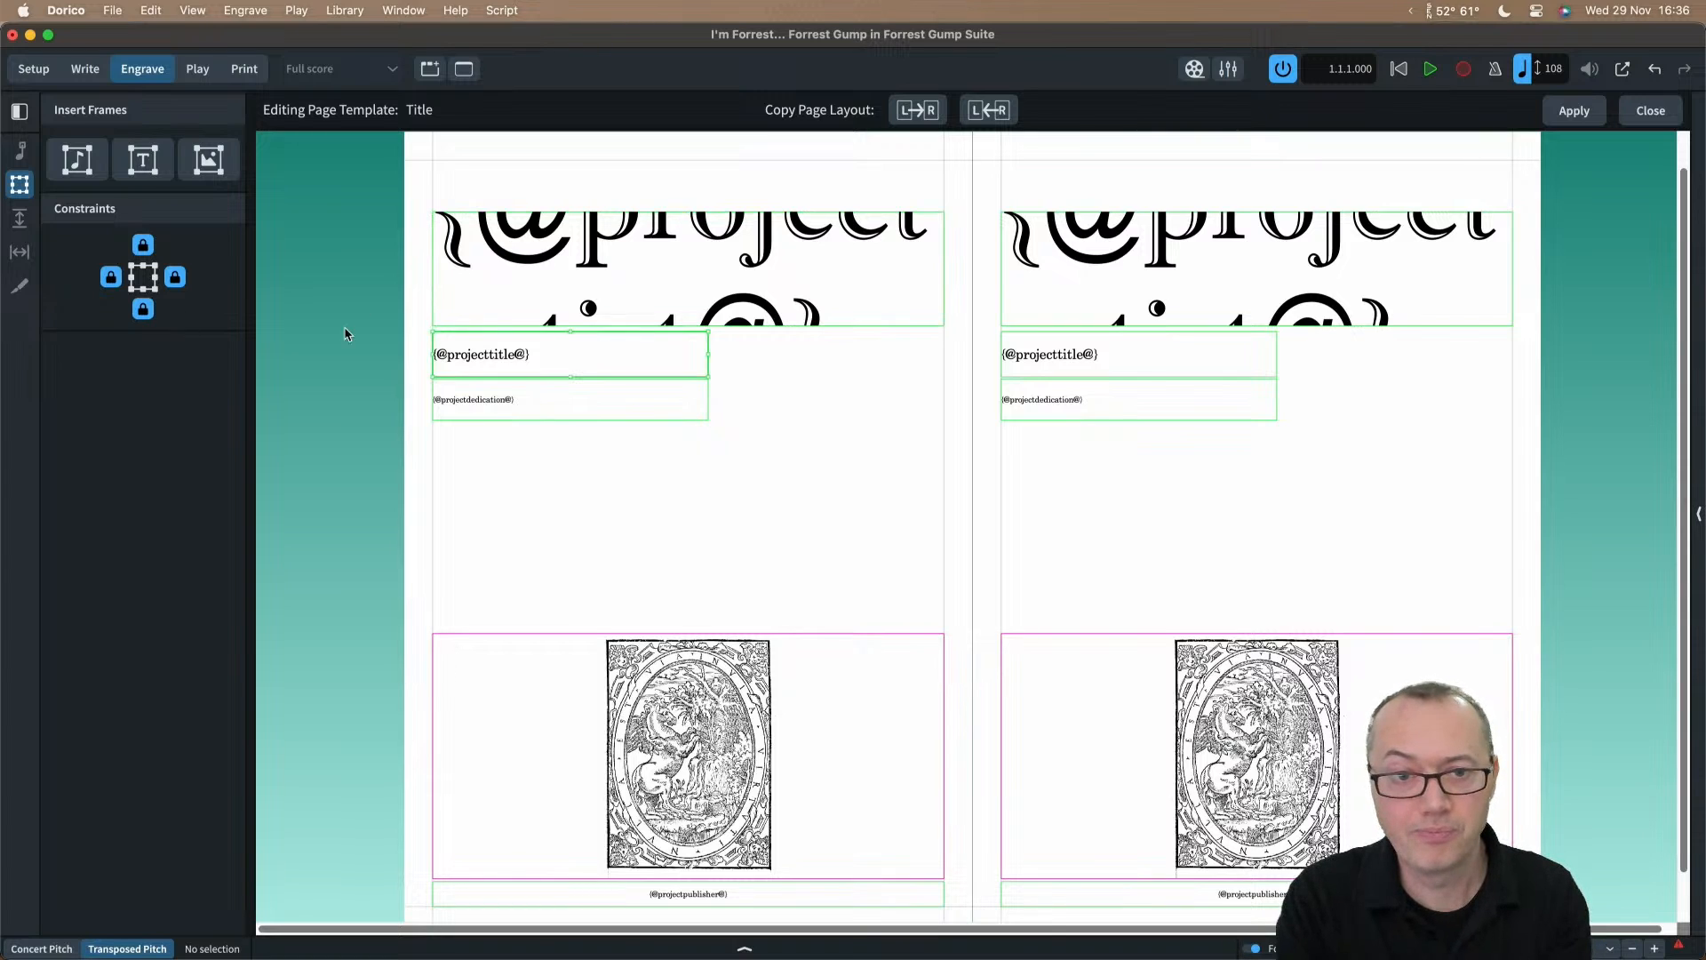
click(175, 276)
click(143, 308)
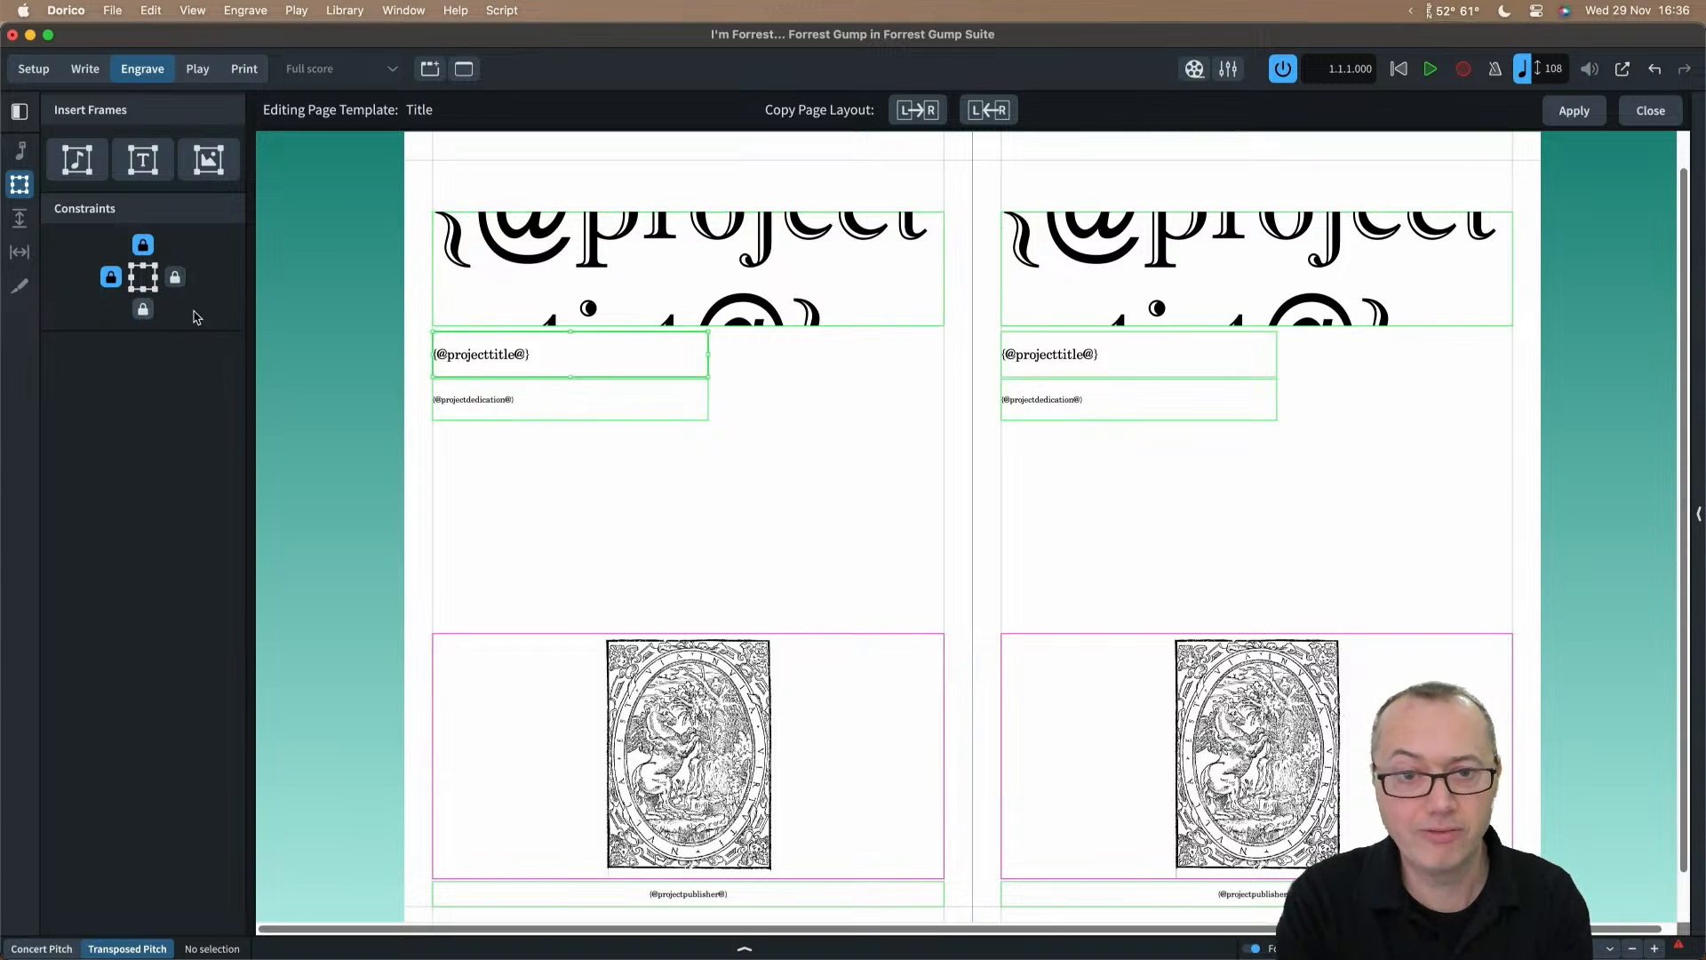
Step: Unlock the right and bottom constraints of the project dedication frame on the template's left page
click(435, 407)
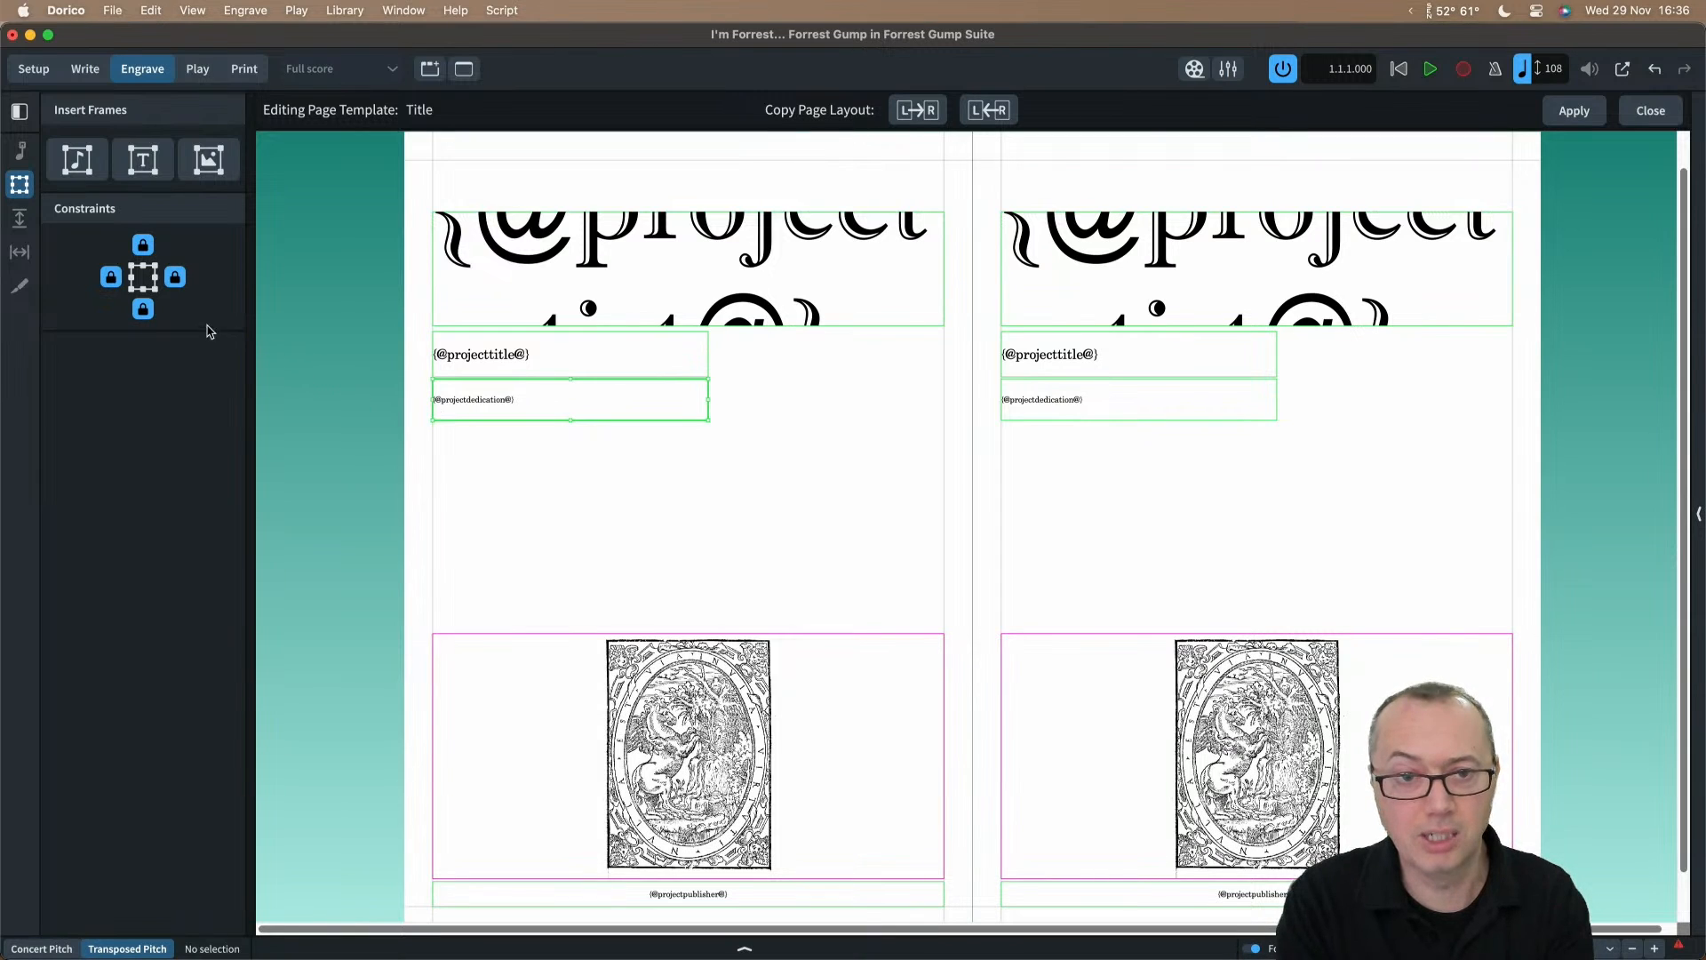
click(143, 308)
click(175, 276)
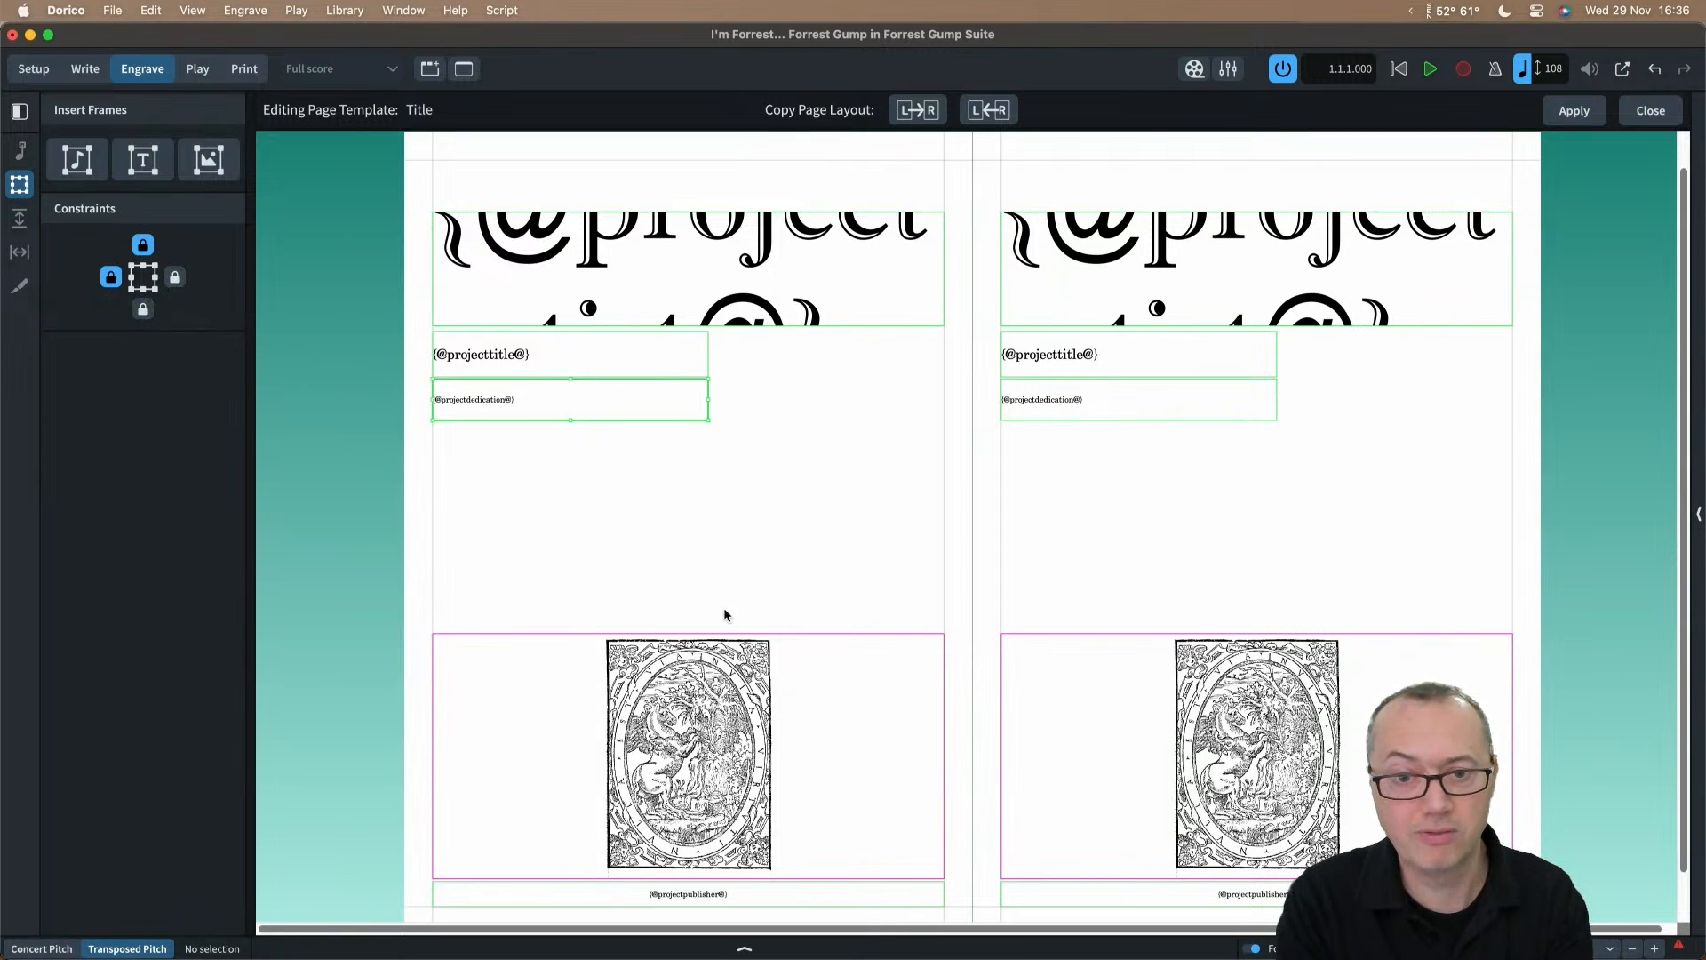
Step: Unlock the top constraint of the left page's image frame and of the project publisher frame beneath it
click(622, 641)
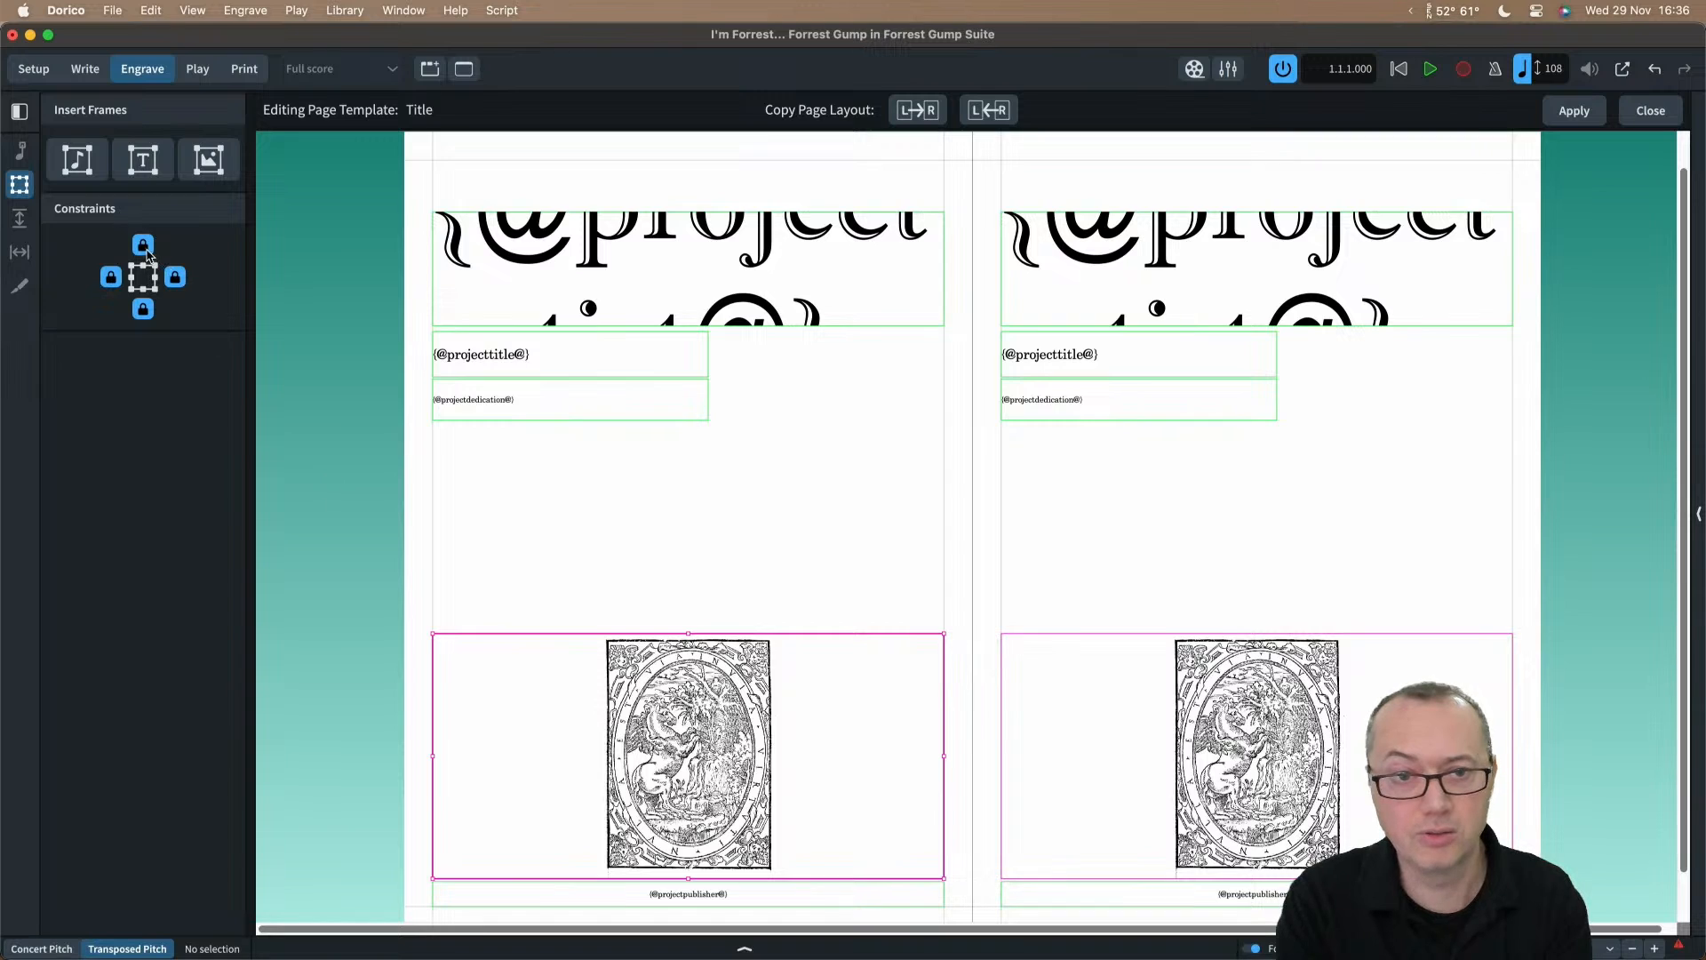
click(145, 250)
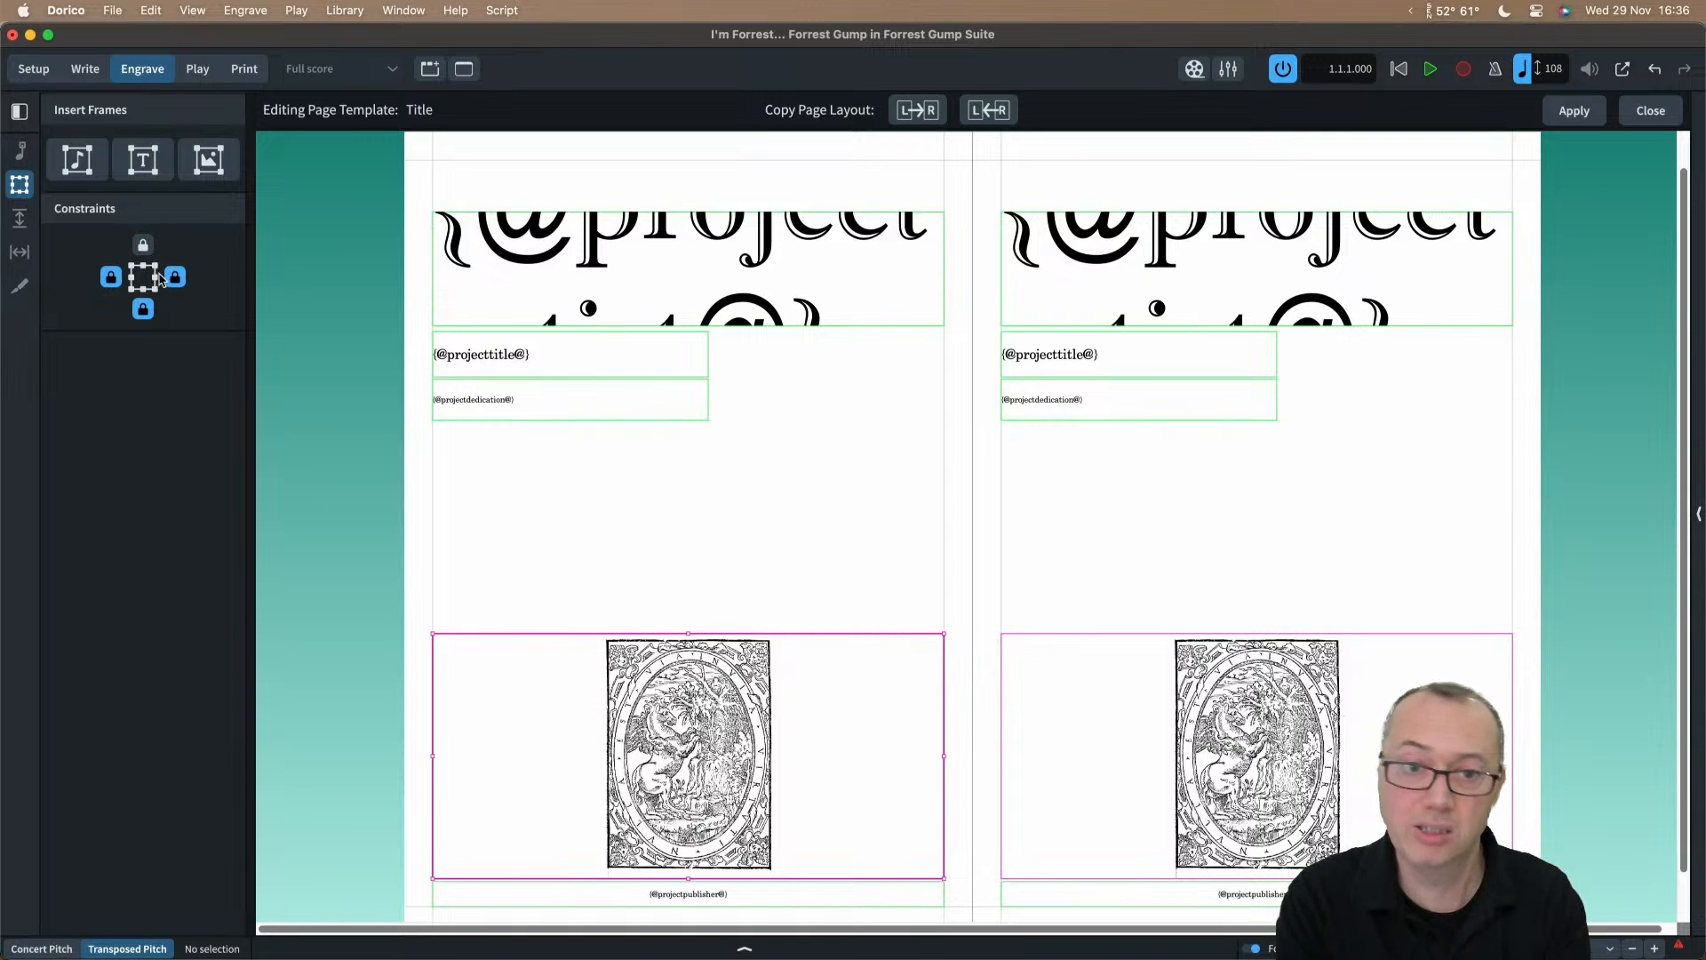
click(433, 899)
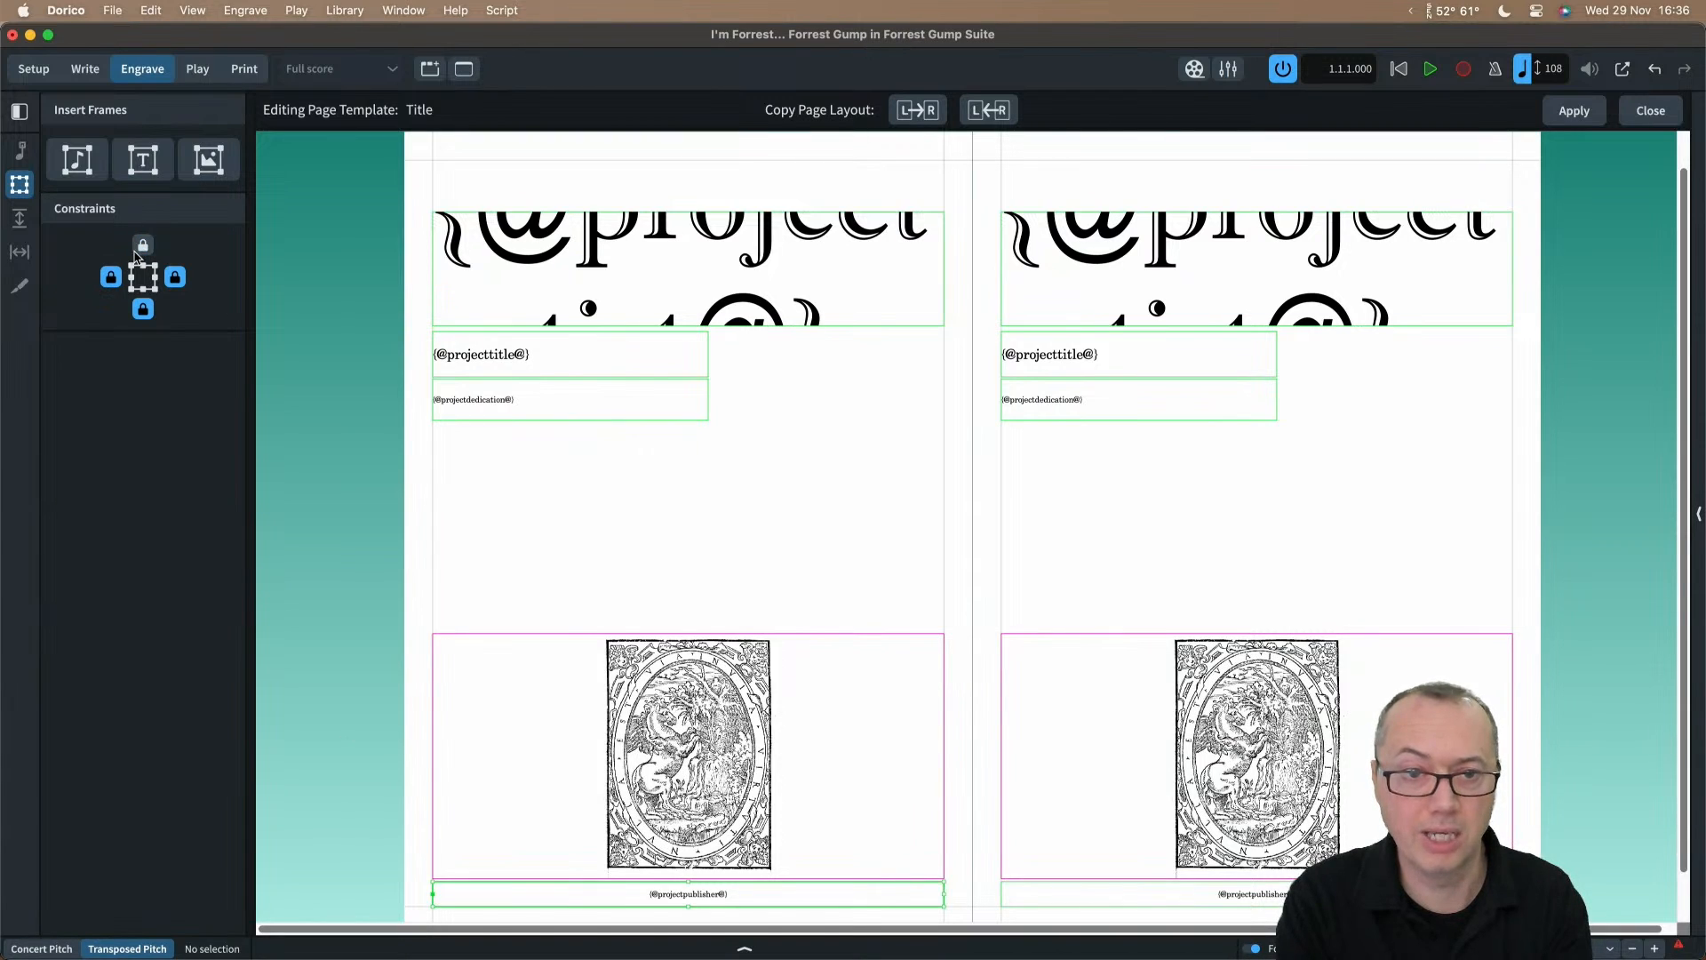
Step: Copy the template's left page layout to the right page, check the project title frame's constraints there, then apply the changes and close the template
click(1164, 331)
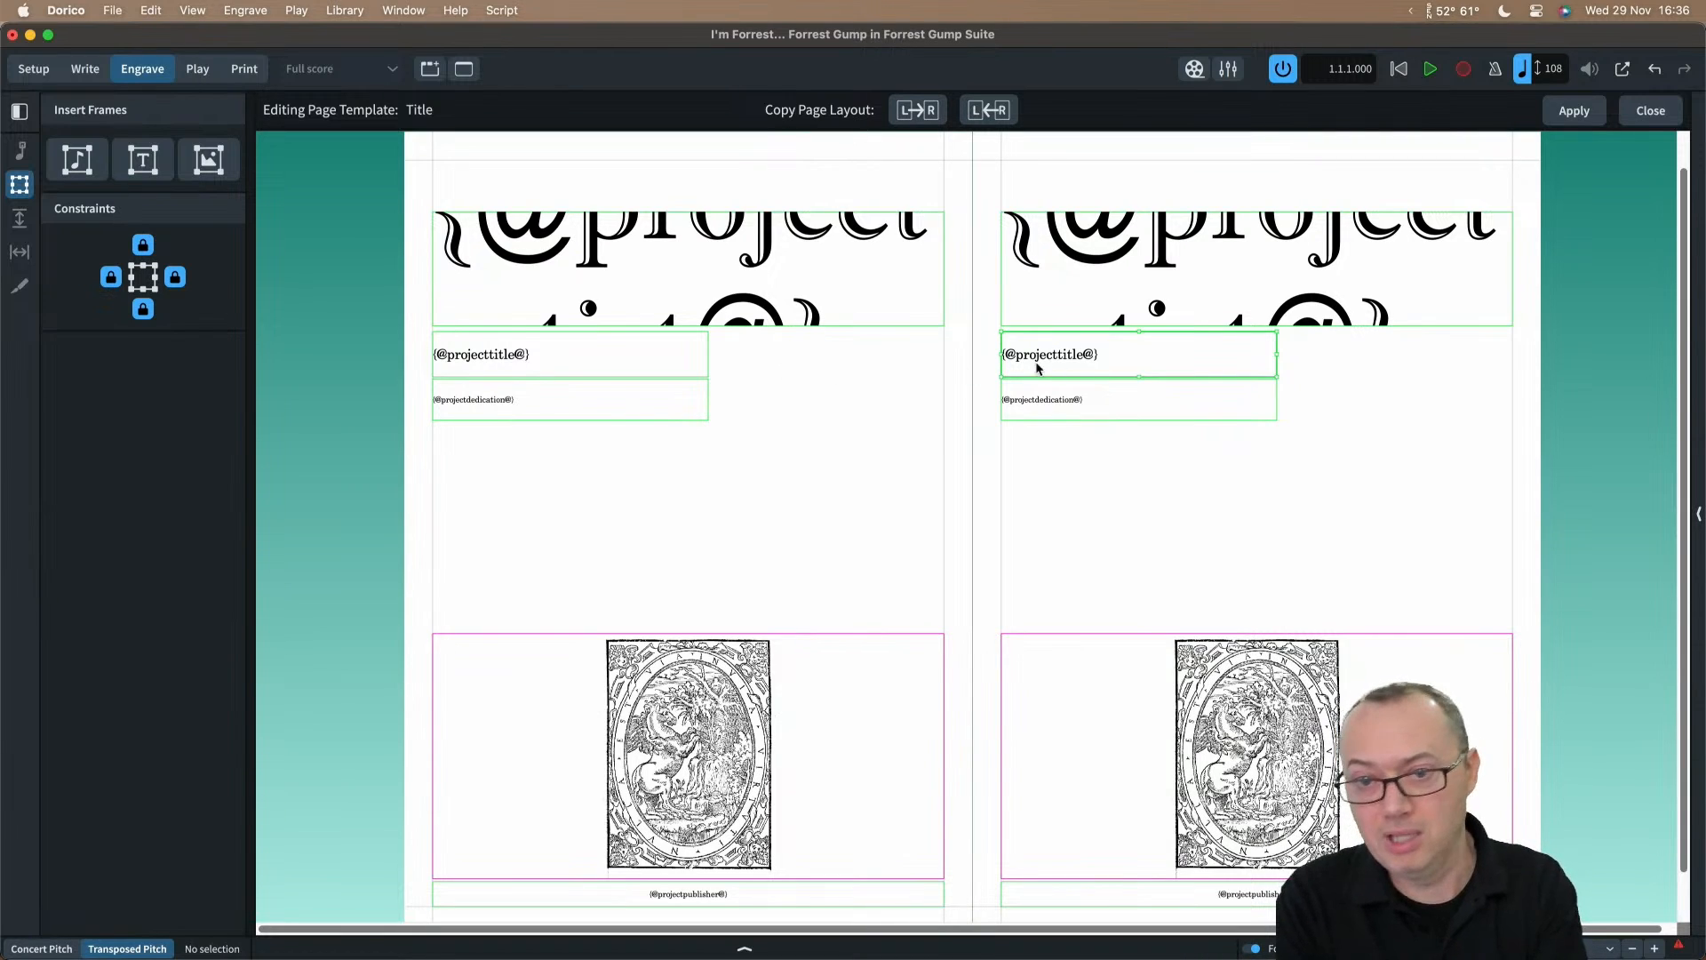
click(544, 327)
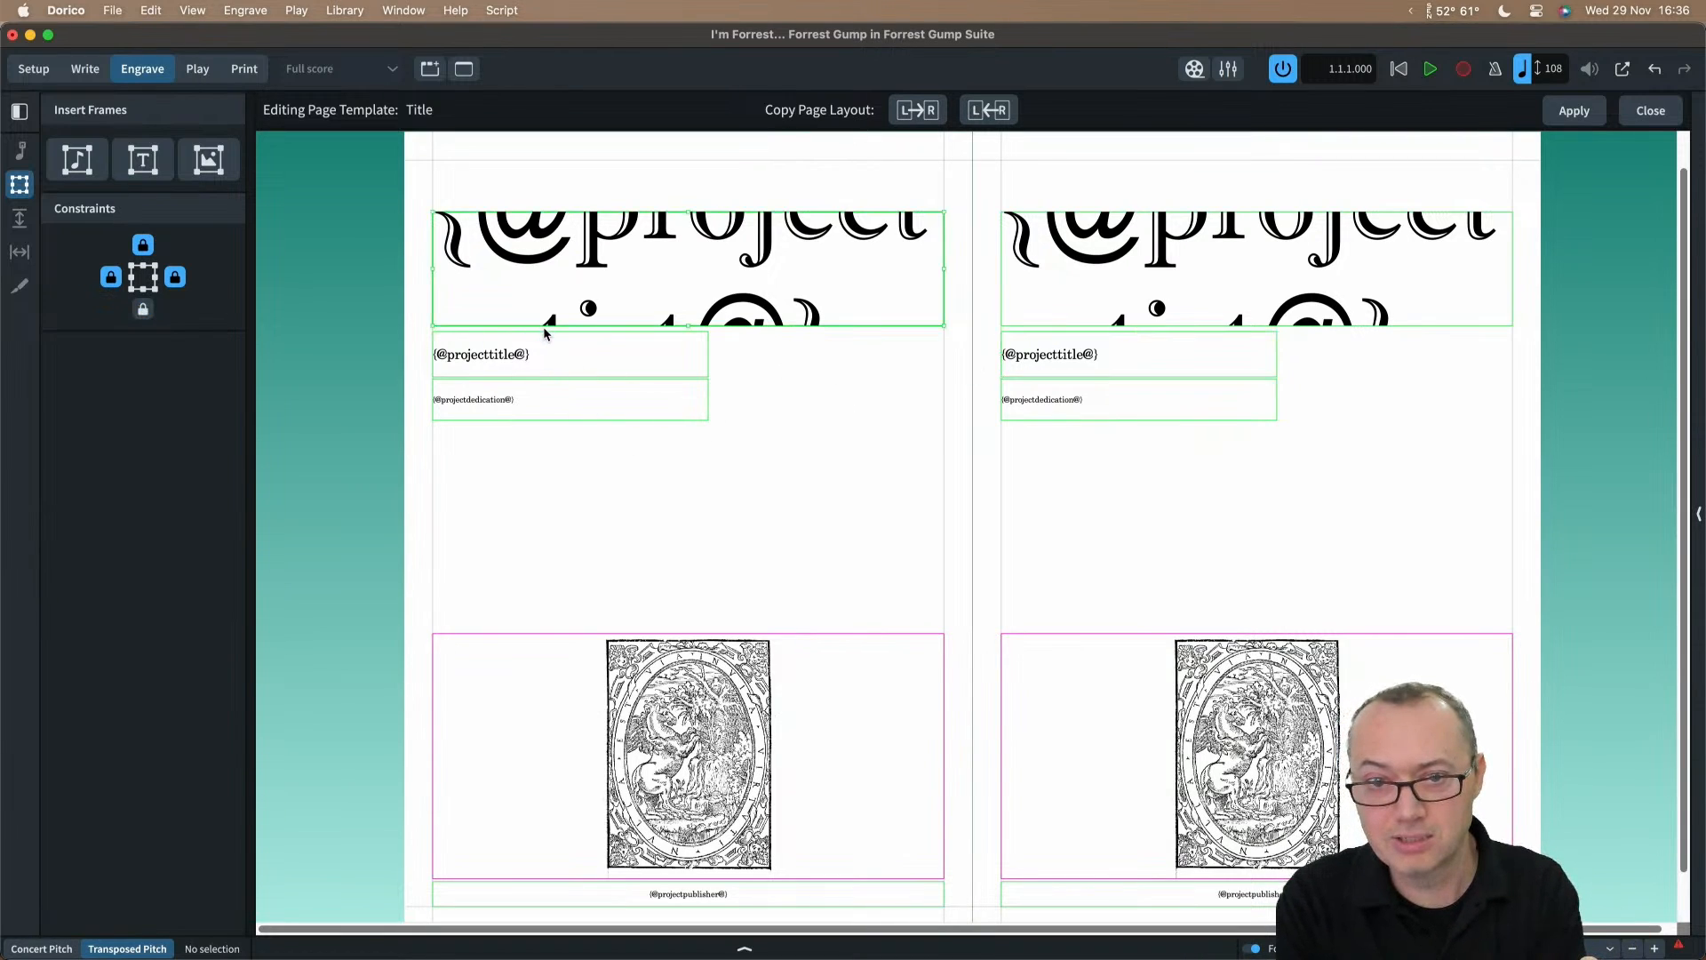
click(900, 114)
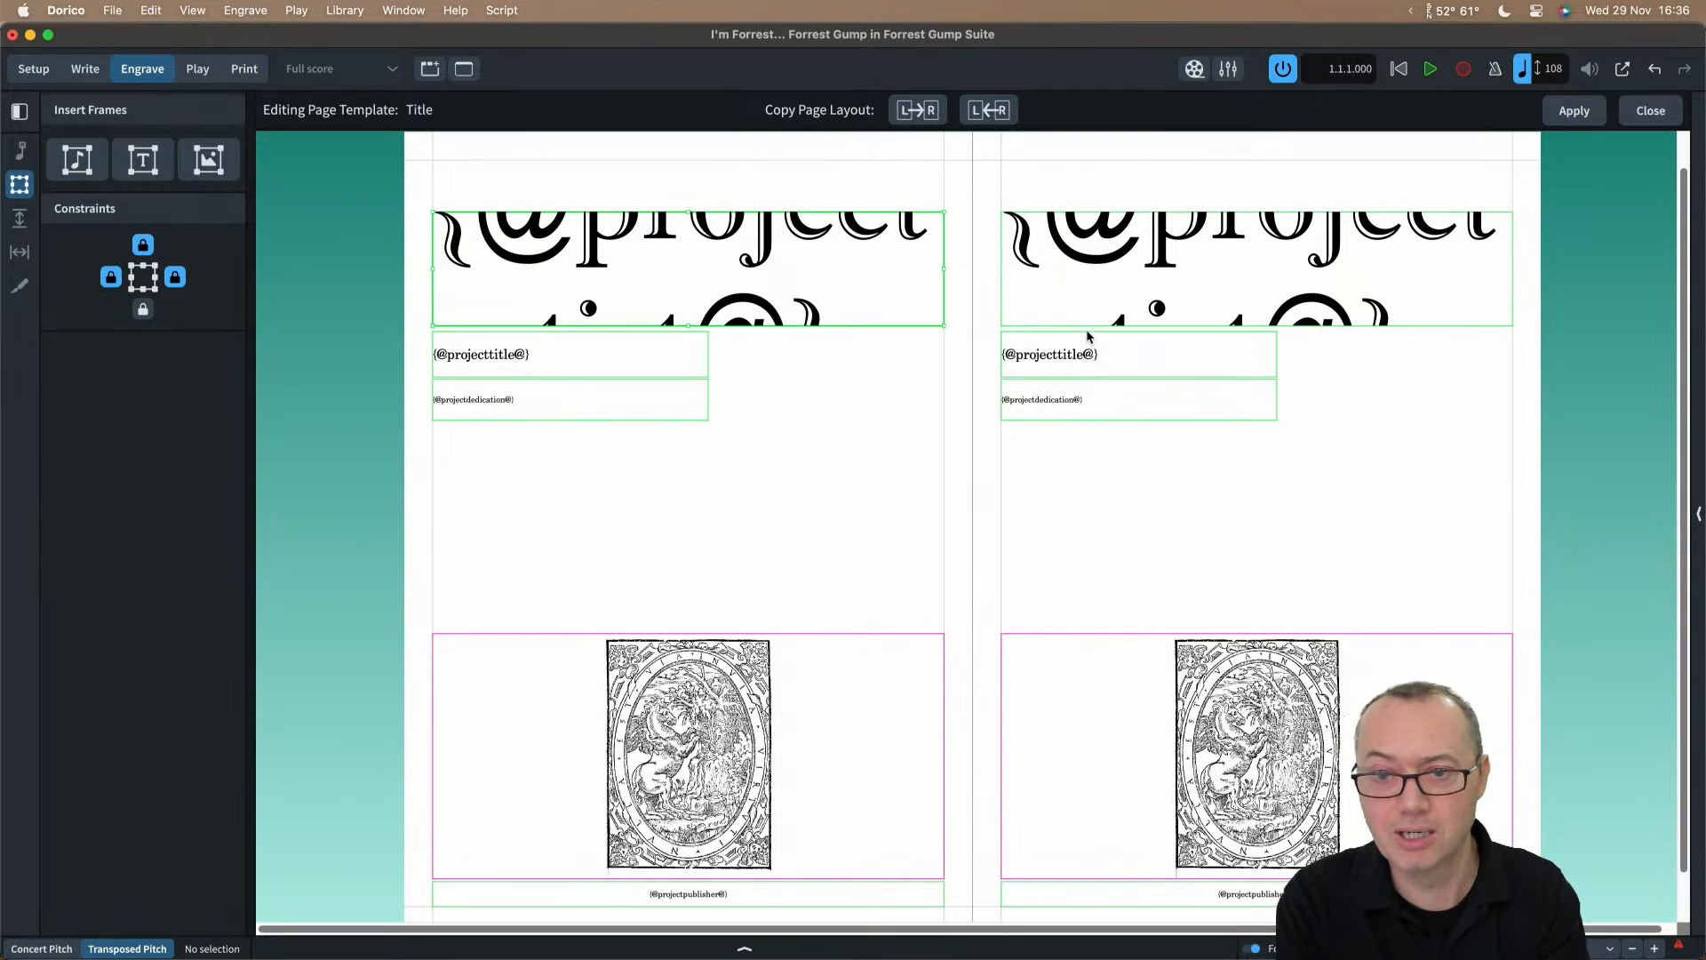
click(1087, 333)
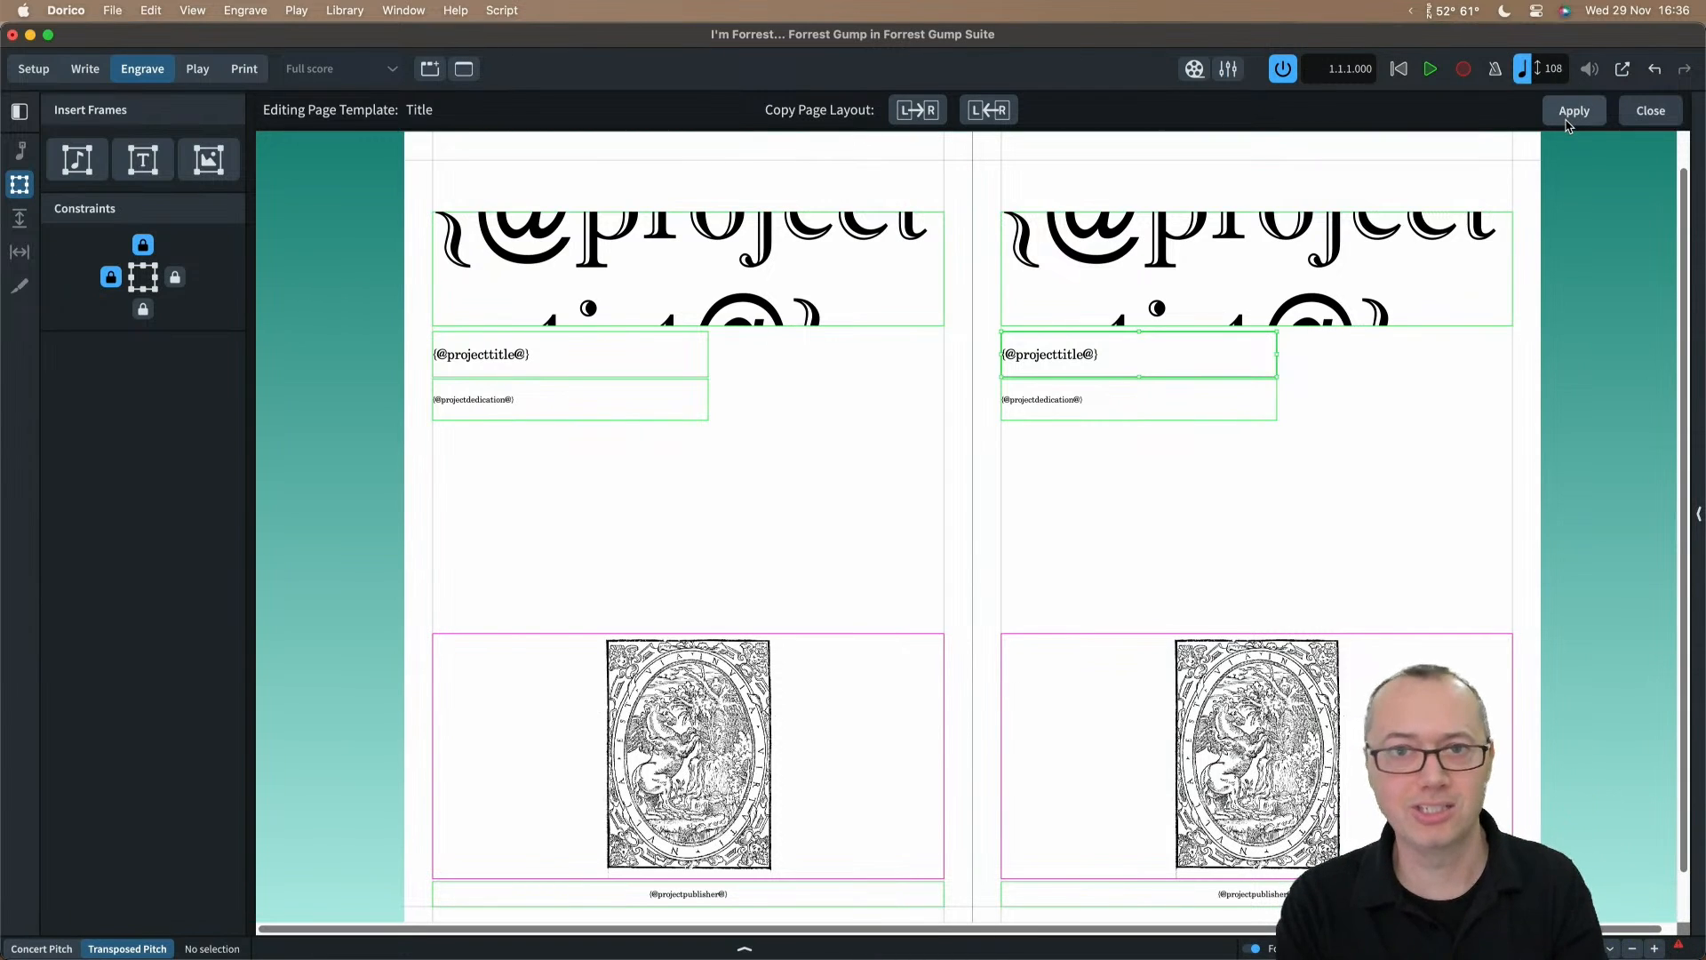
click(1640, 114)
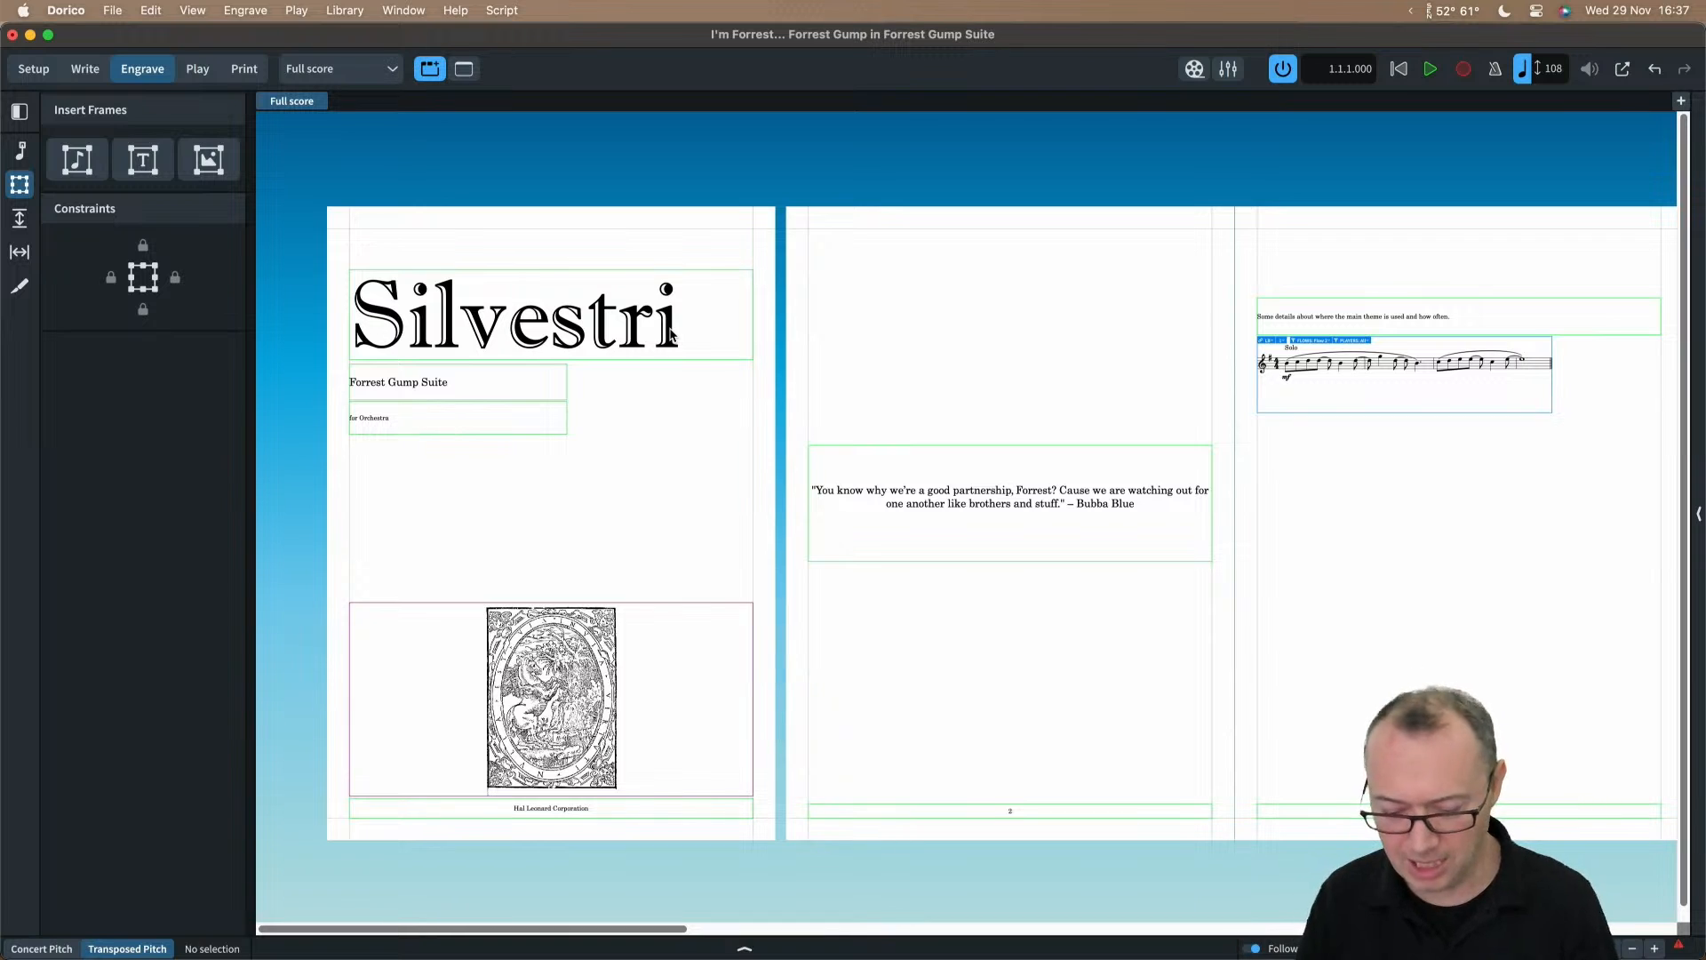
Step: Switch to the Flute 1 layout and import the Title page template from the Default Full Score set into Default Part
key(super+alt+])
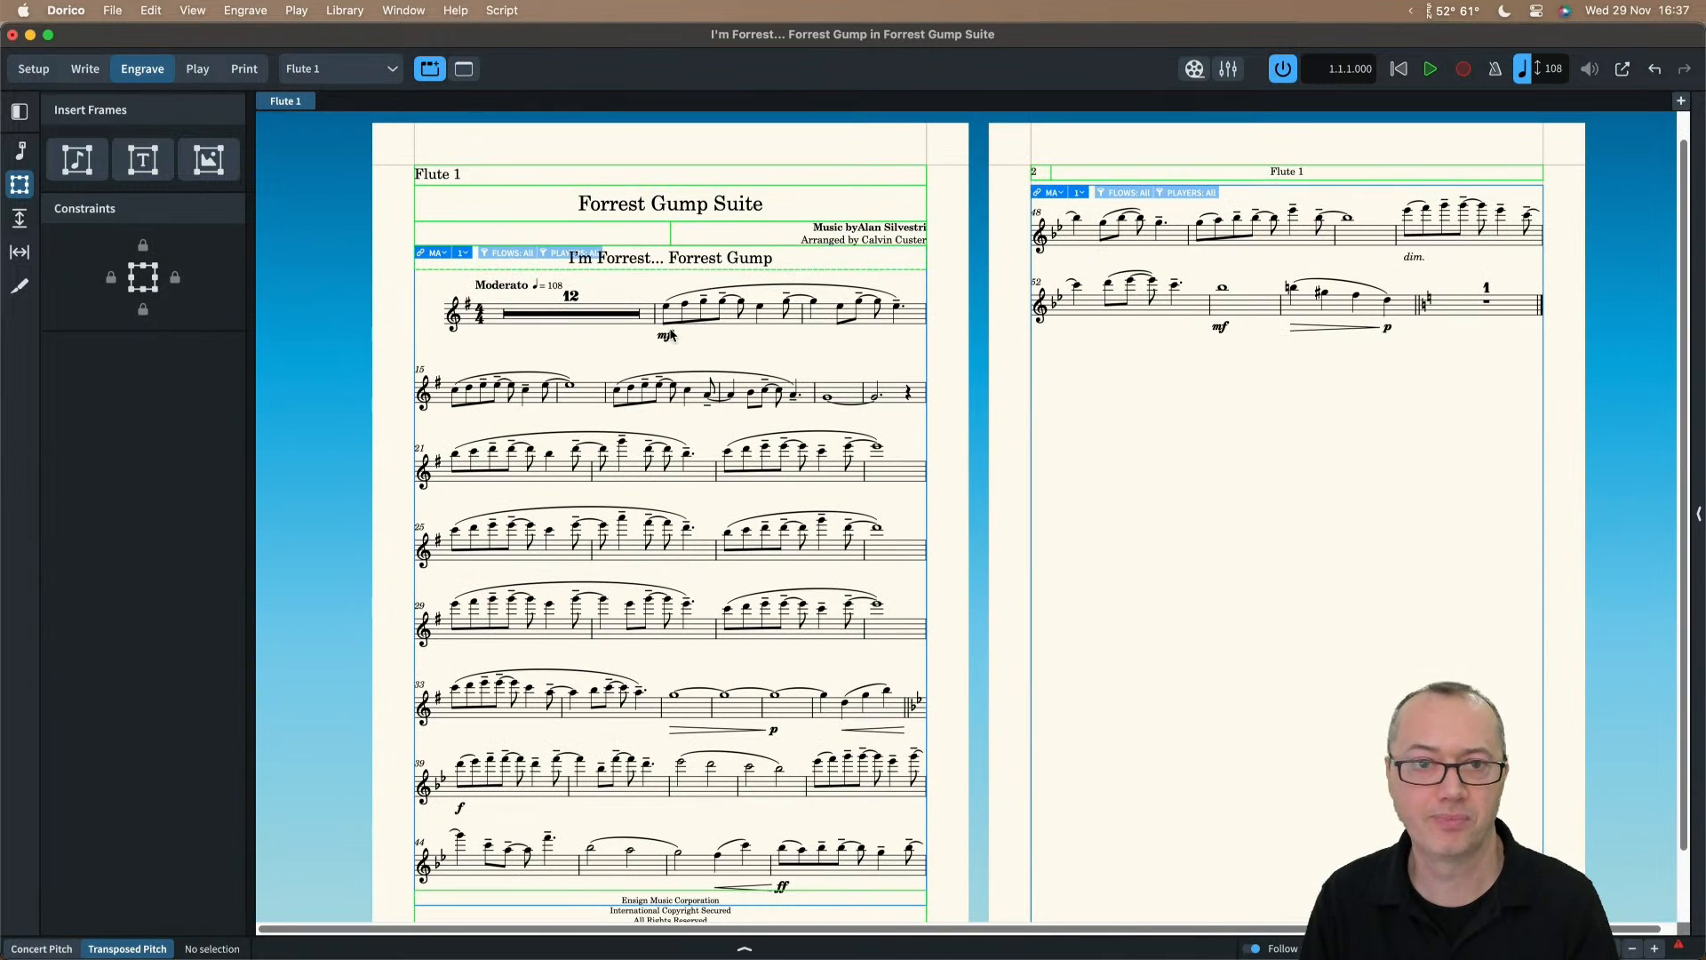
key(super+9)
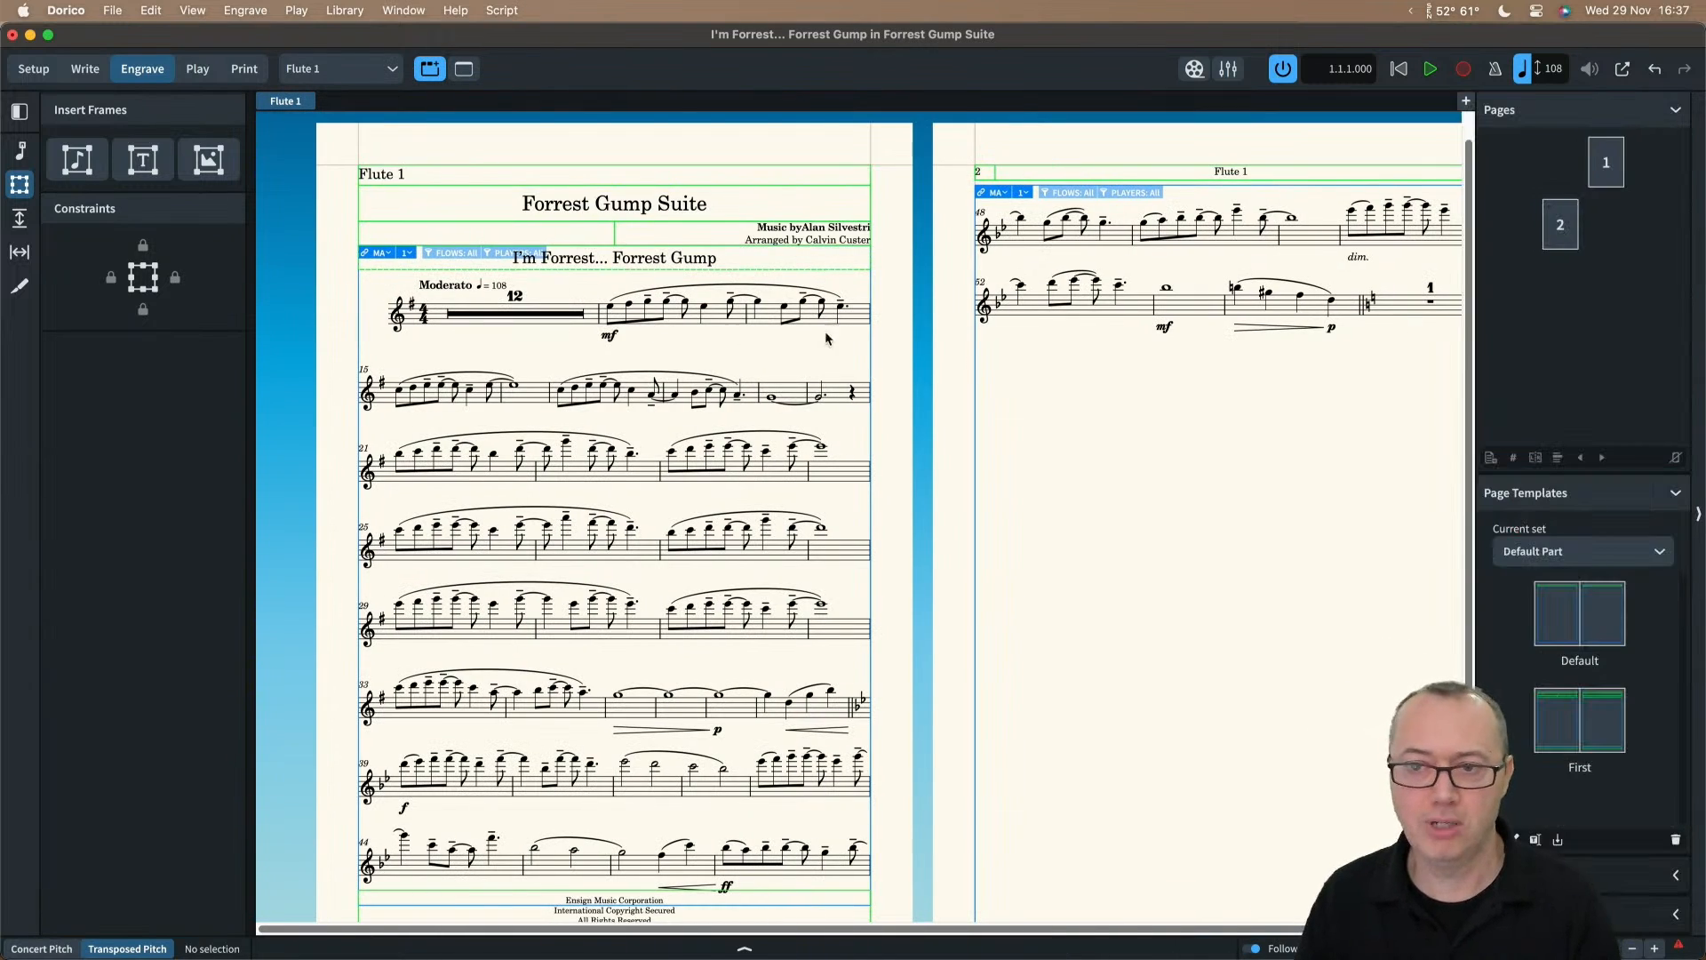
click(1558, 841)
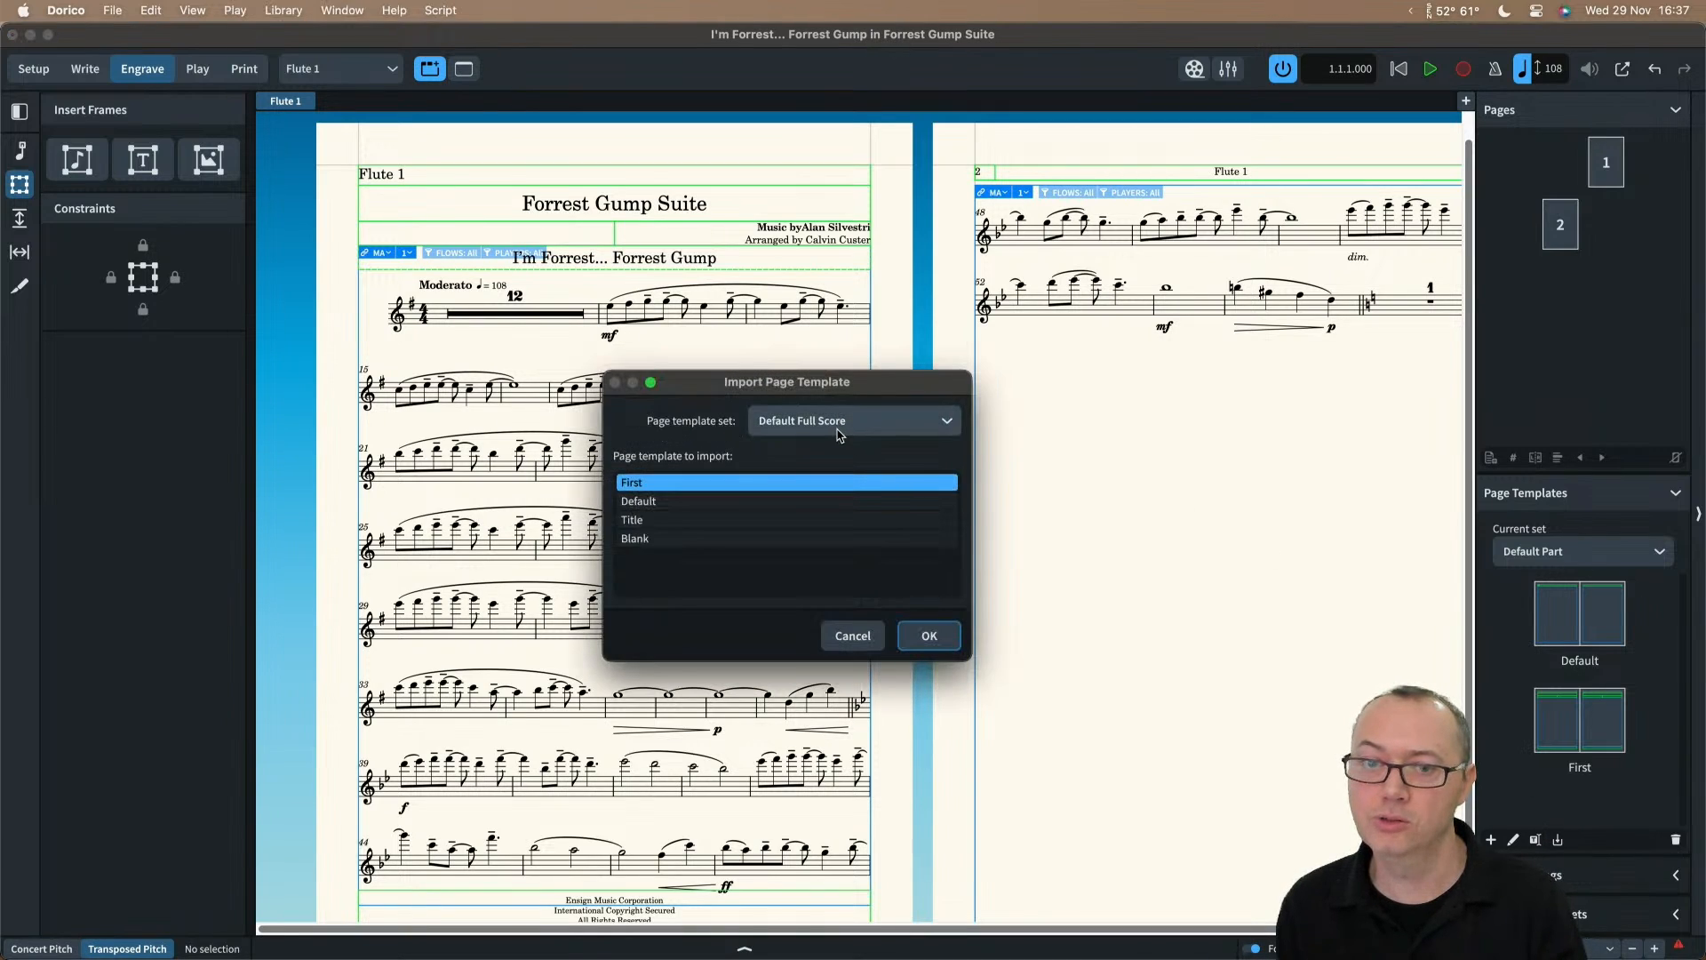
click(682, 523)
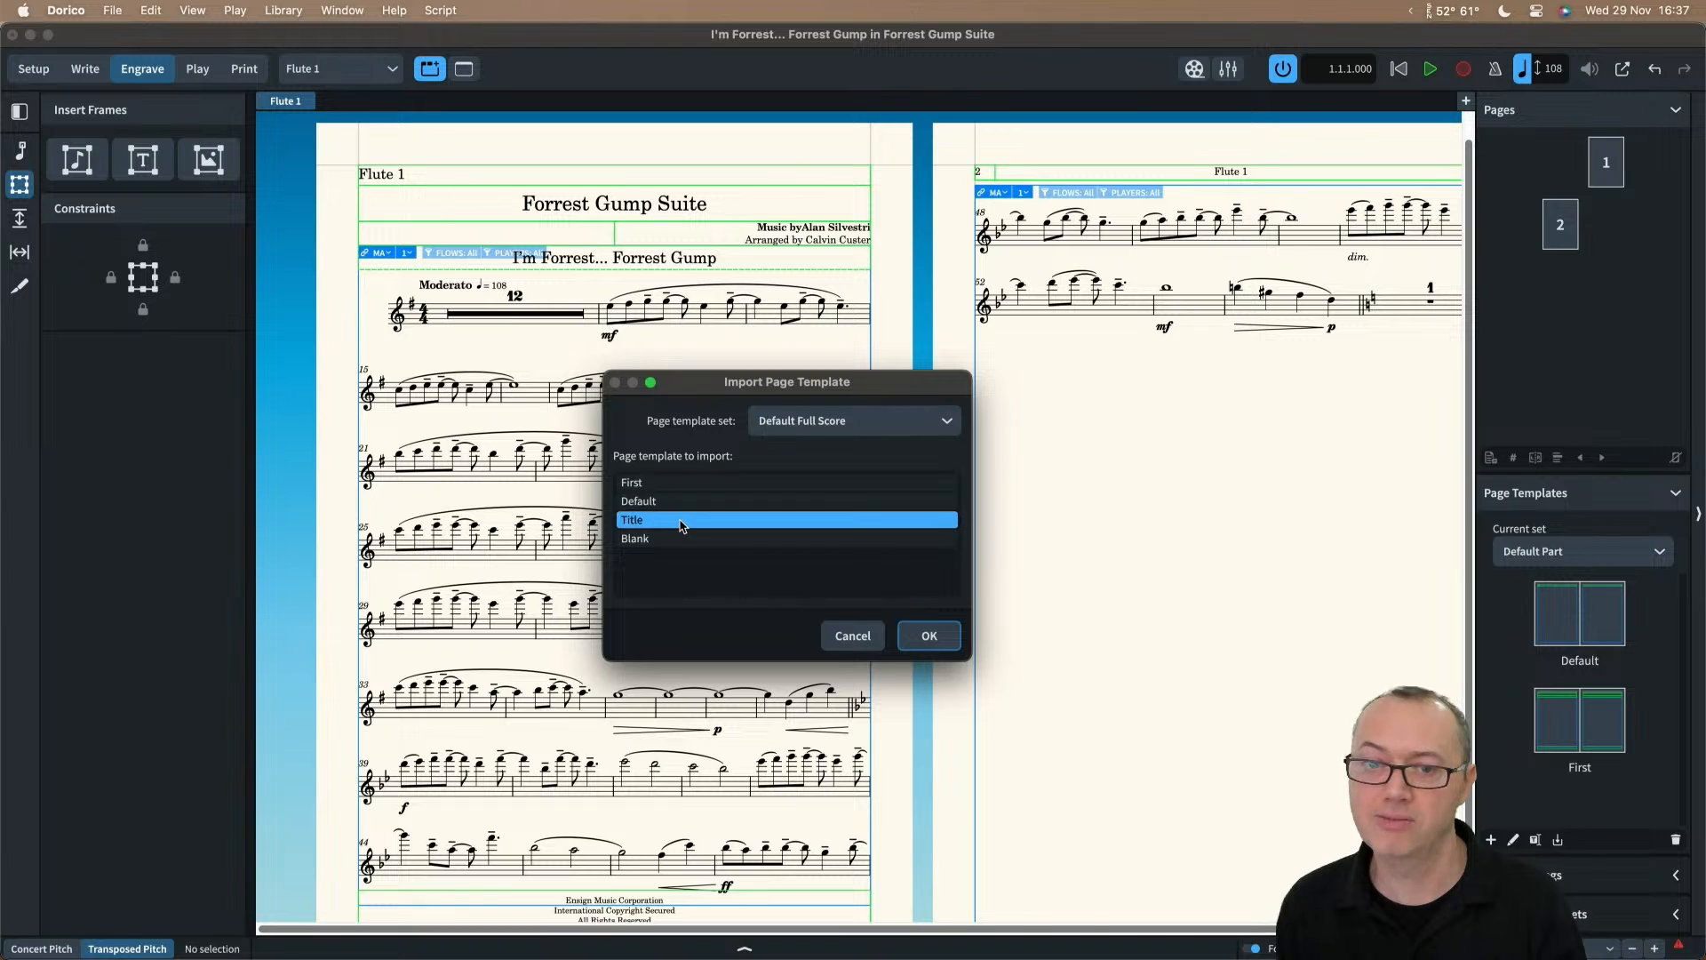
click(925, 636)
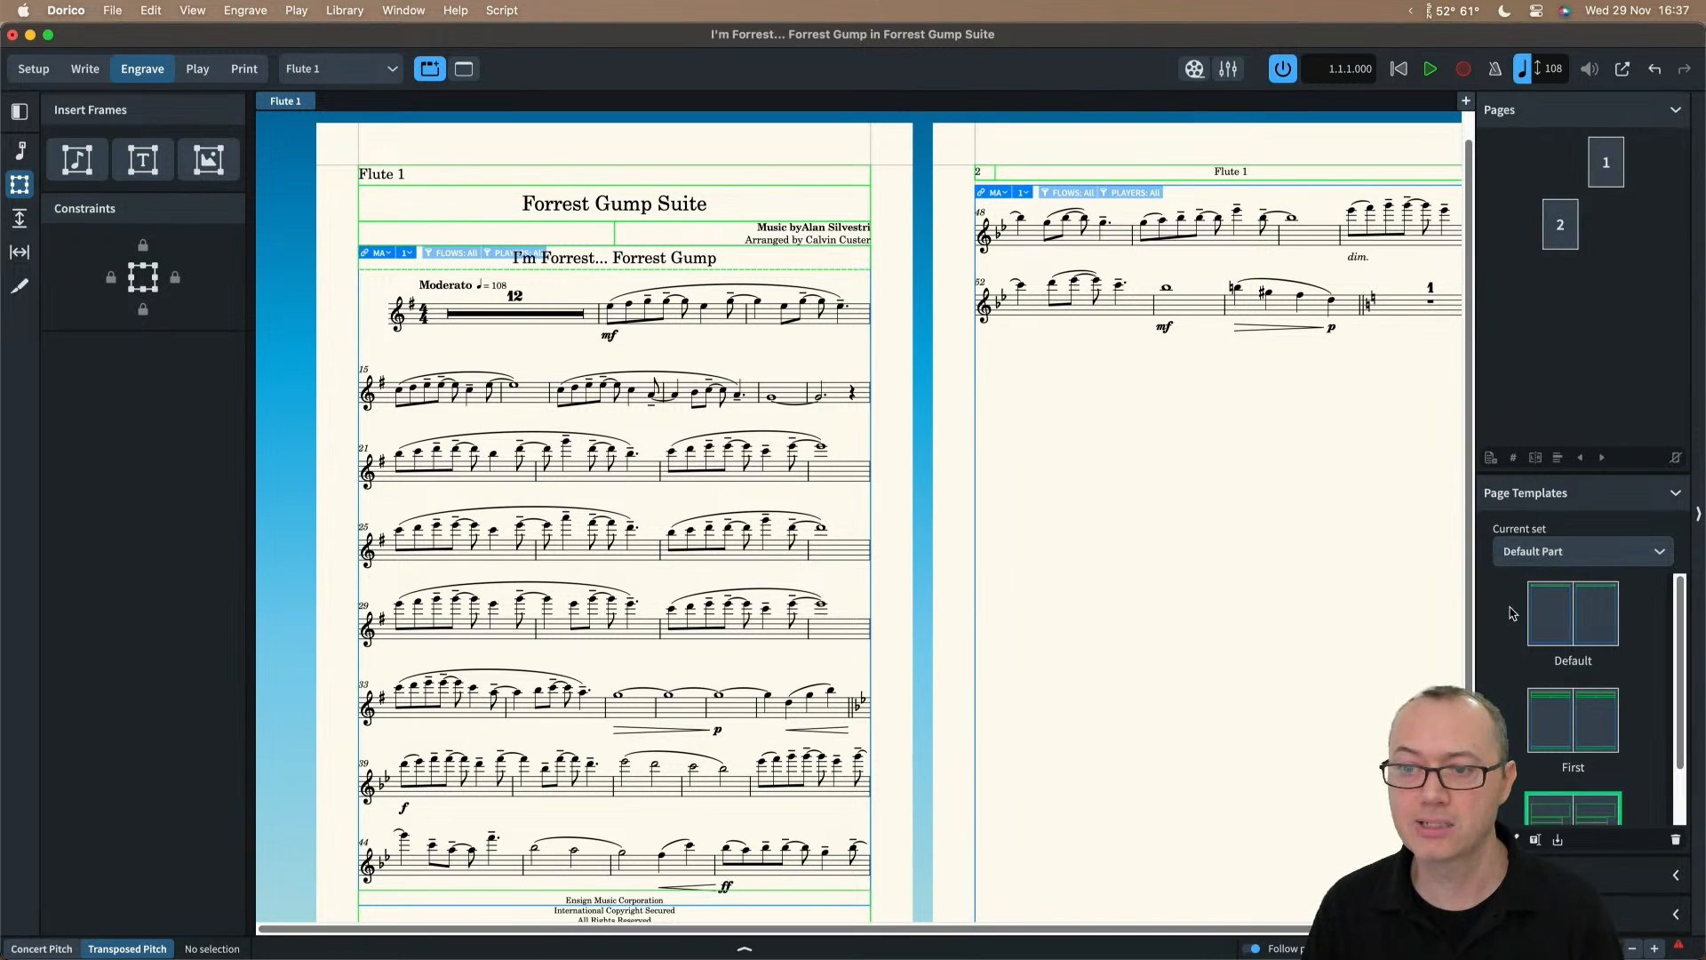
scroll(1511, 613, down, 2)
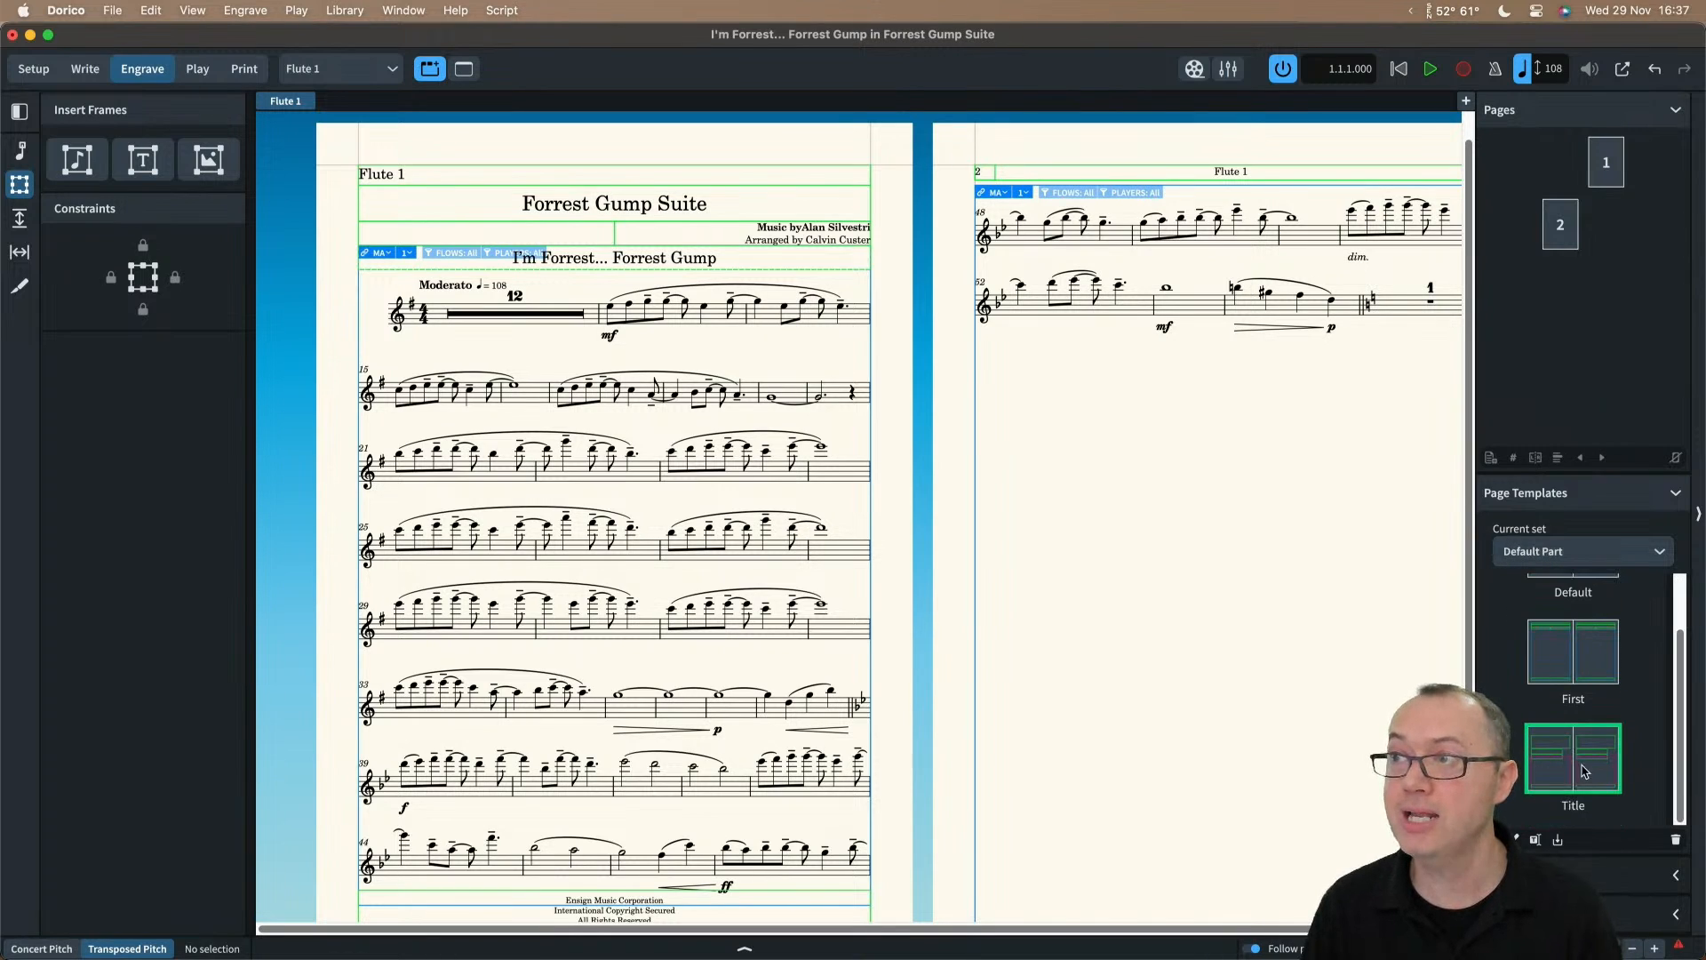
Step: Insert a page template change on page 1 of Flute 1 using the Title template for the current page only
click(1604, 162)
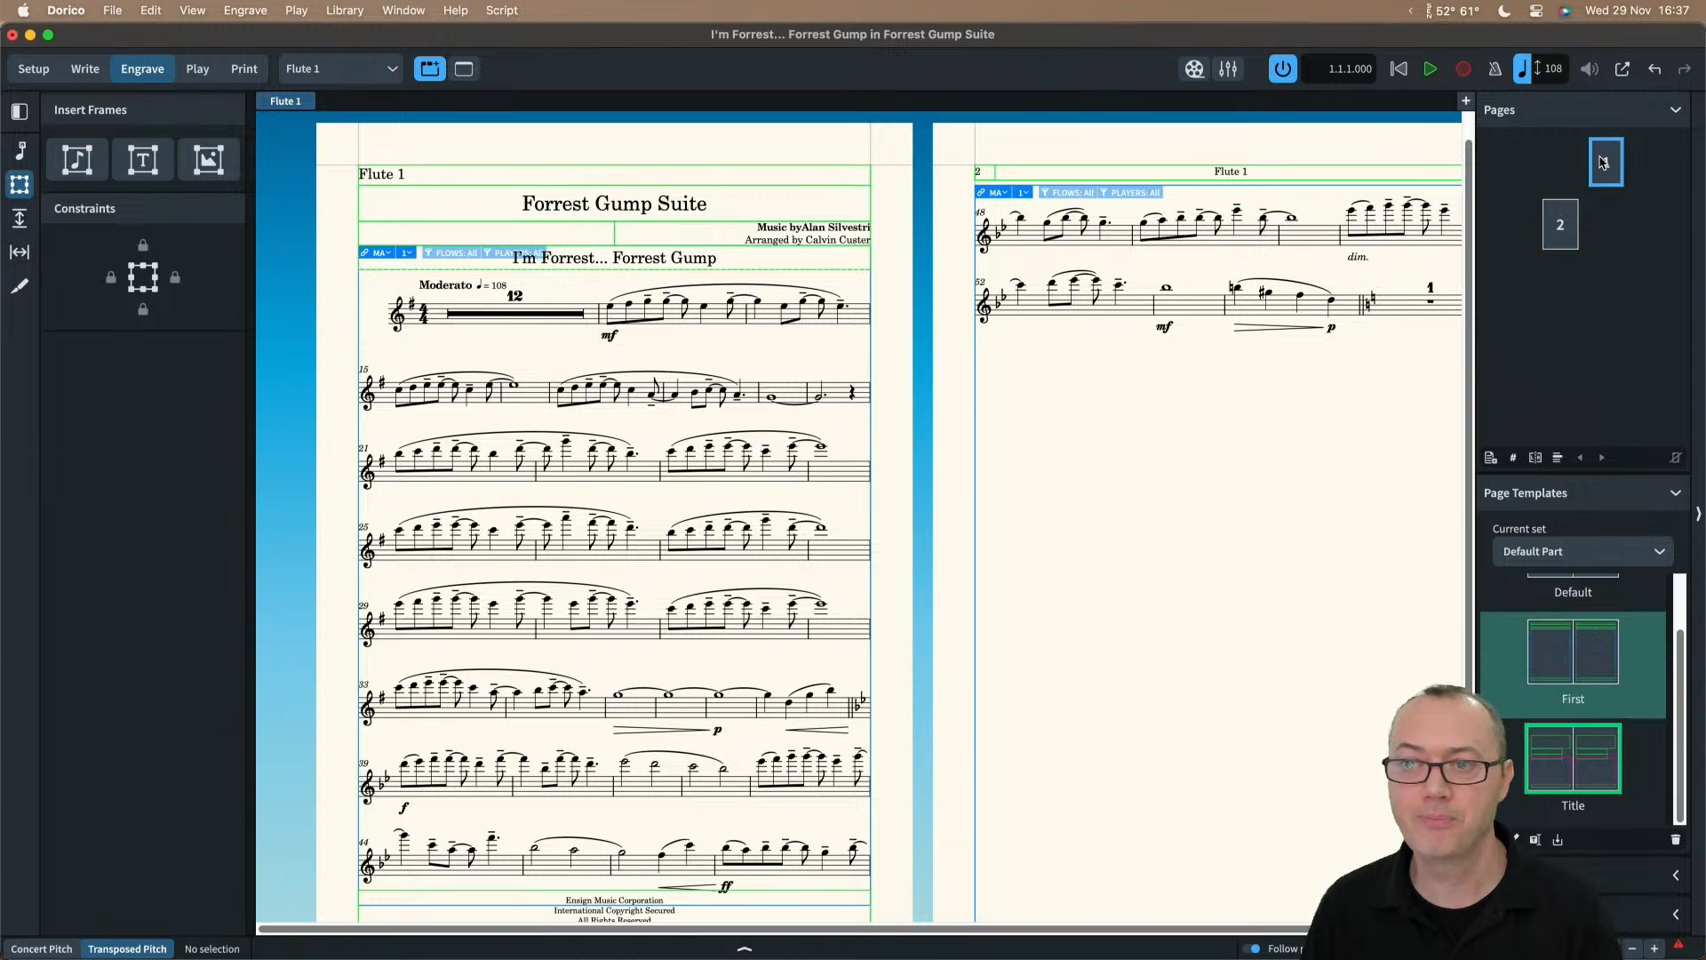
click(1536, 457)
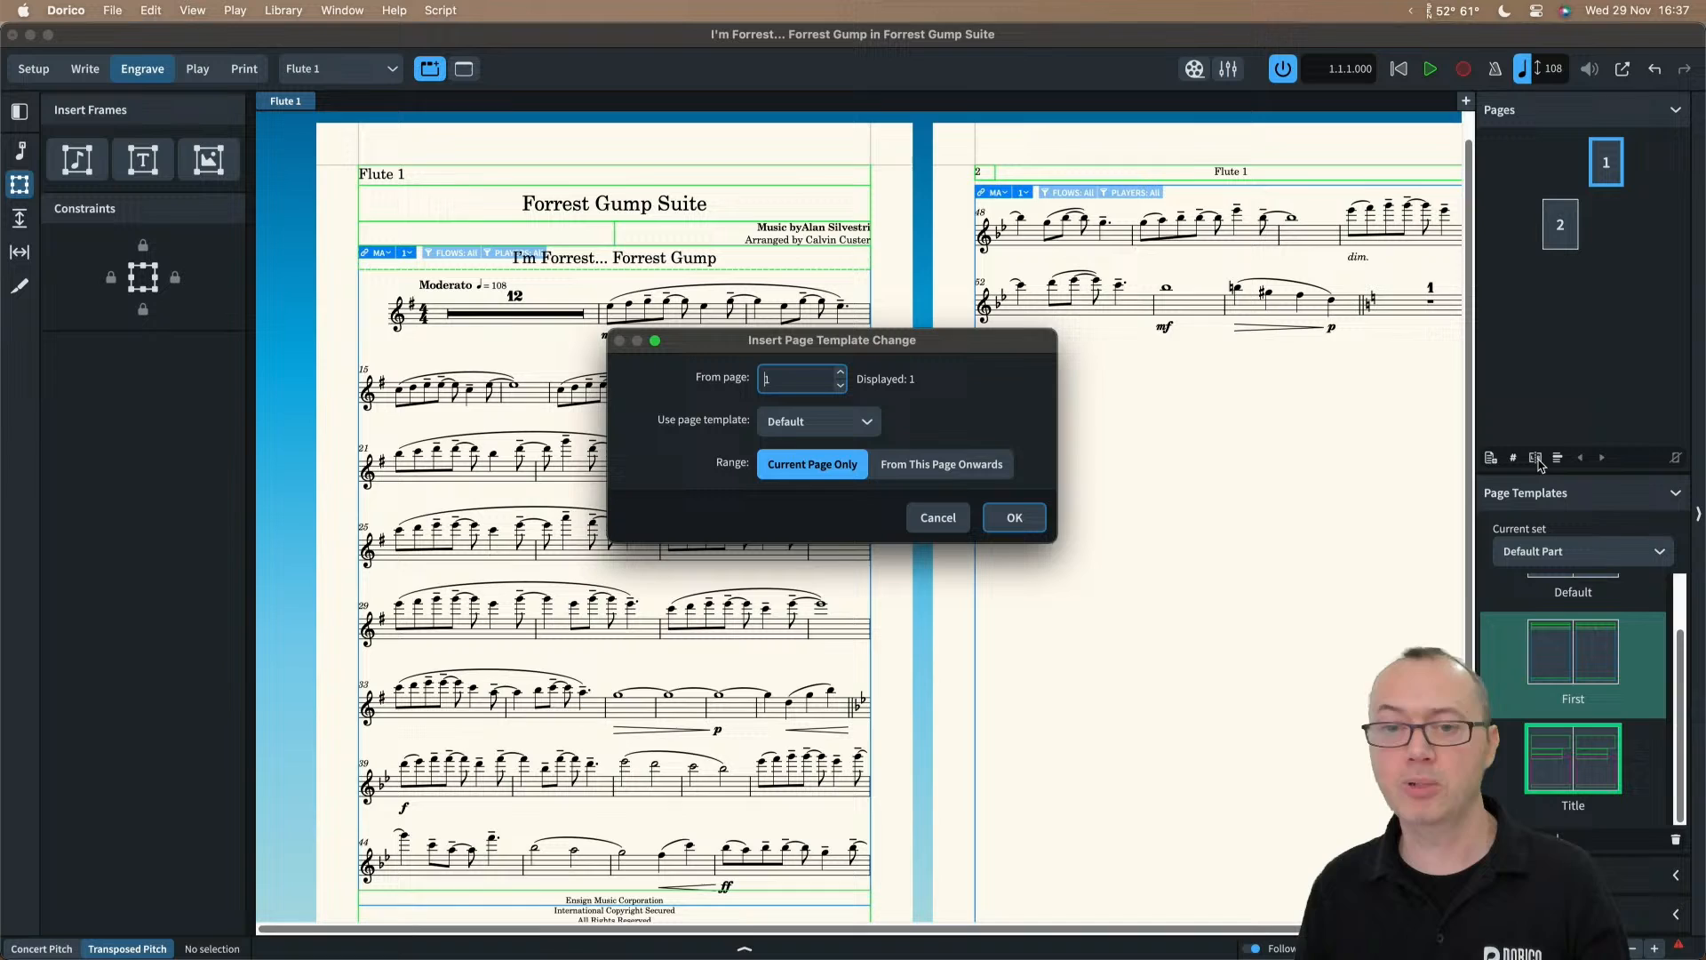
click(831, 423)
click(802, 481)
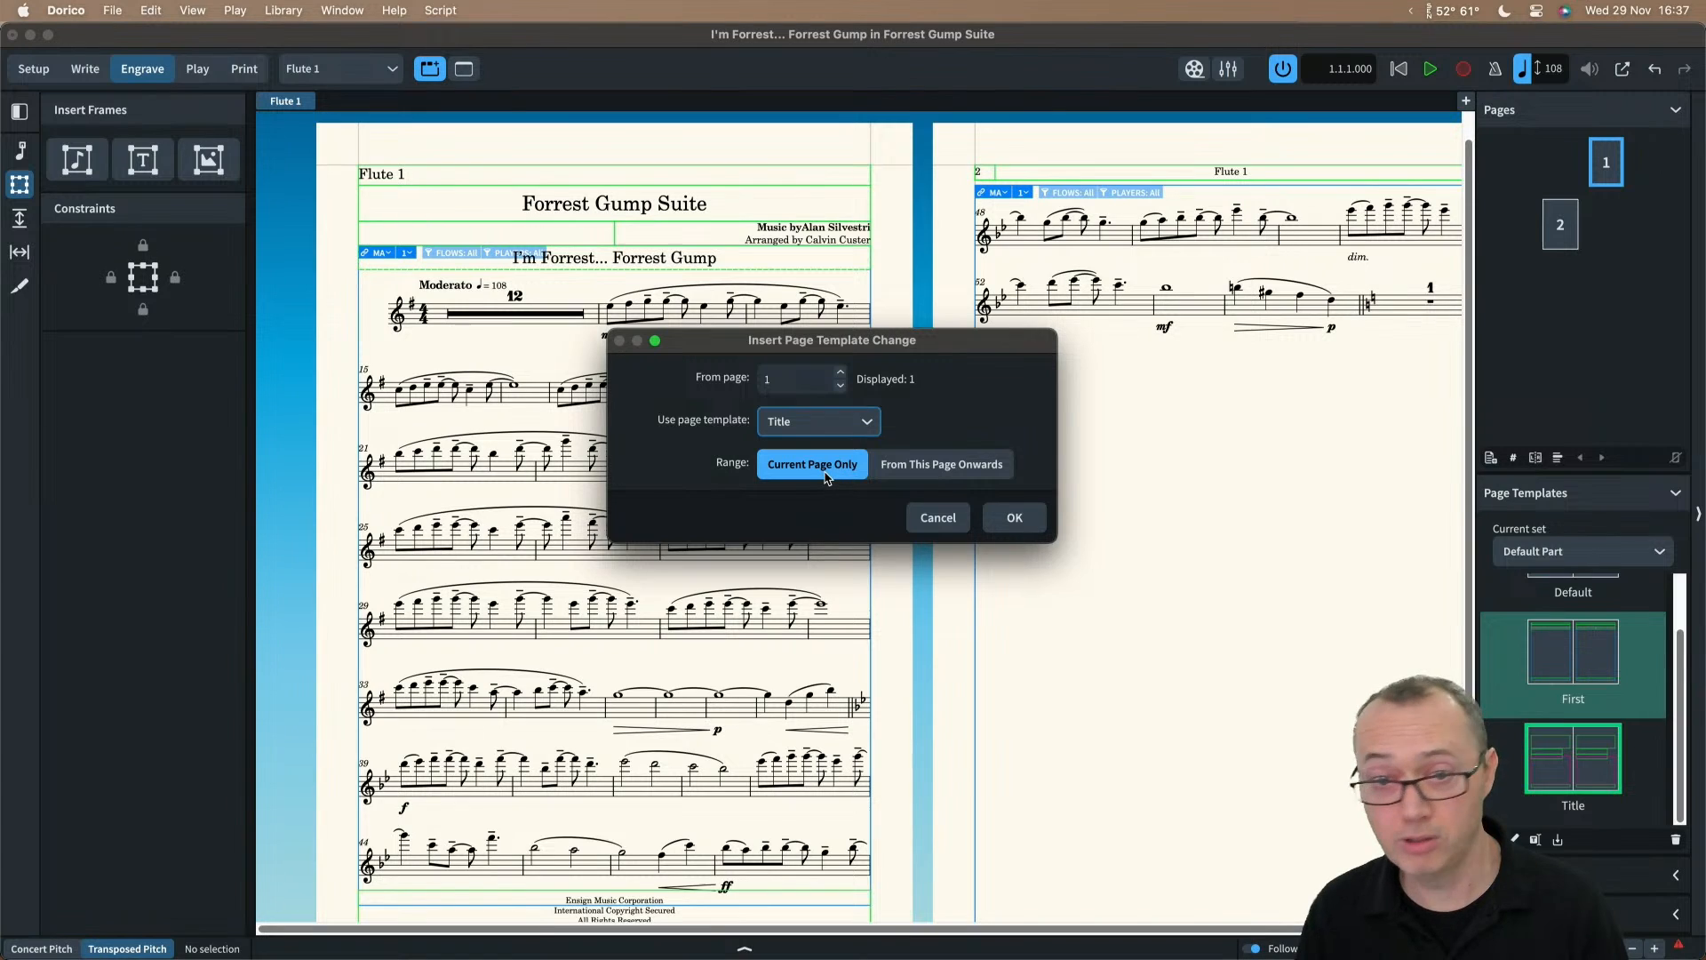
click(1011, 519)
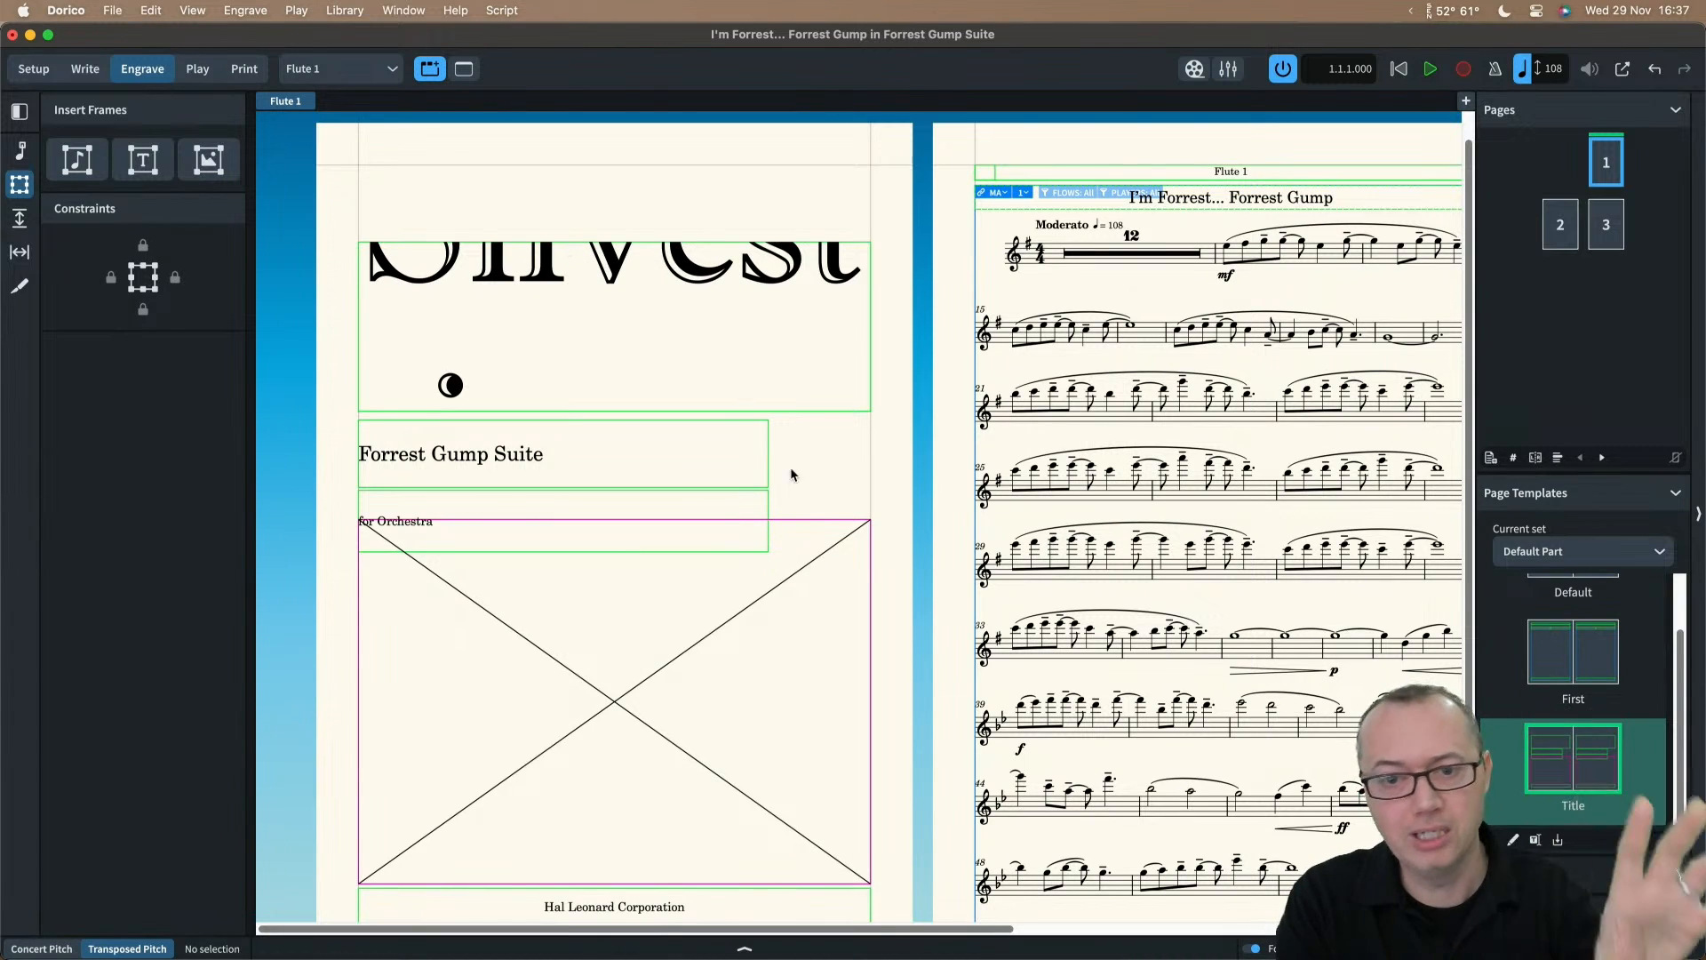
Step: Lower the top edge of the title page's image frame so it clears the "for Orchestra" frame, fine-tuning the gap in small increments
click(712, 531)
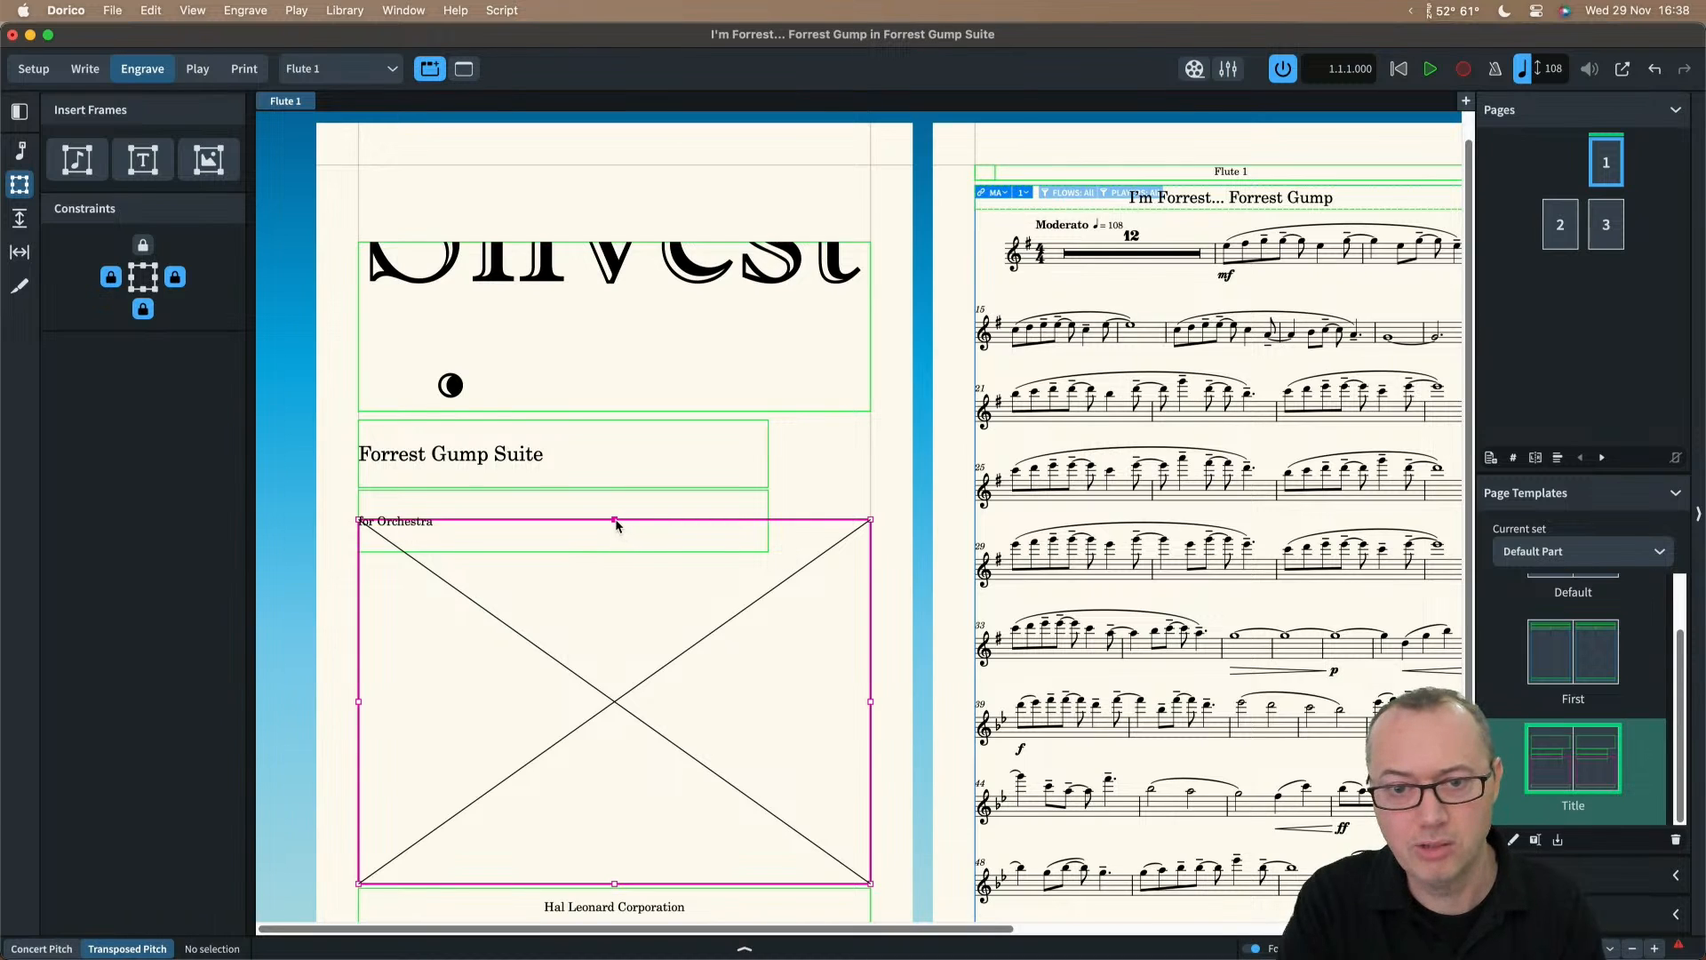
drag(614, 521, 617, 624)
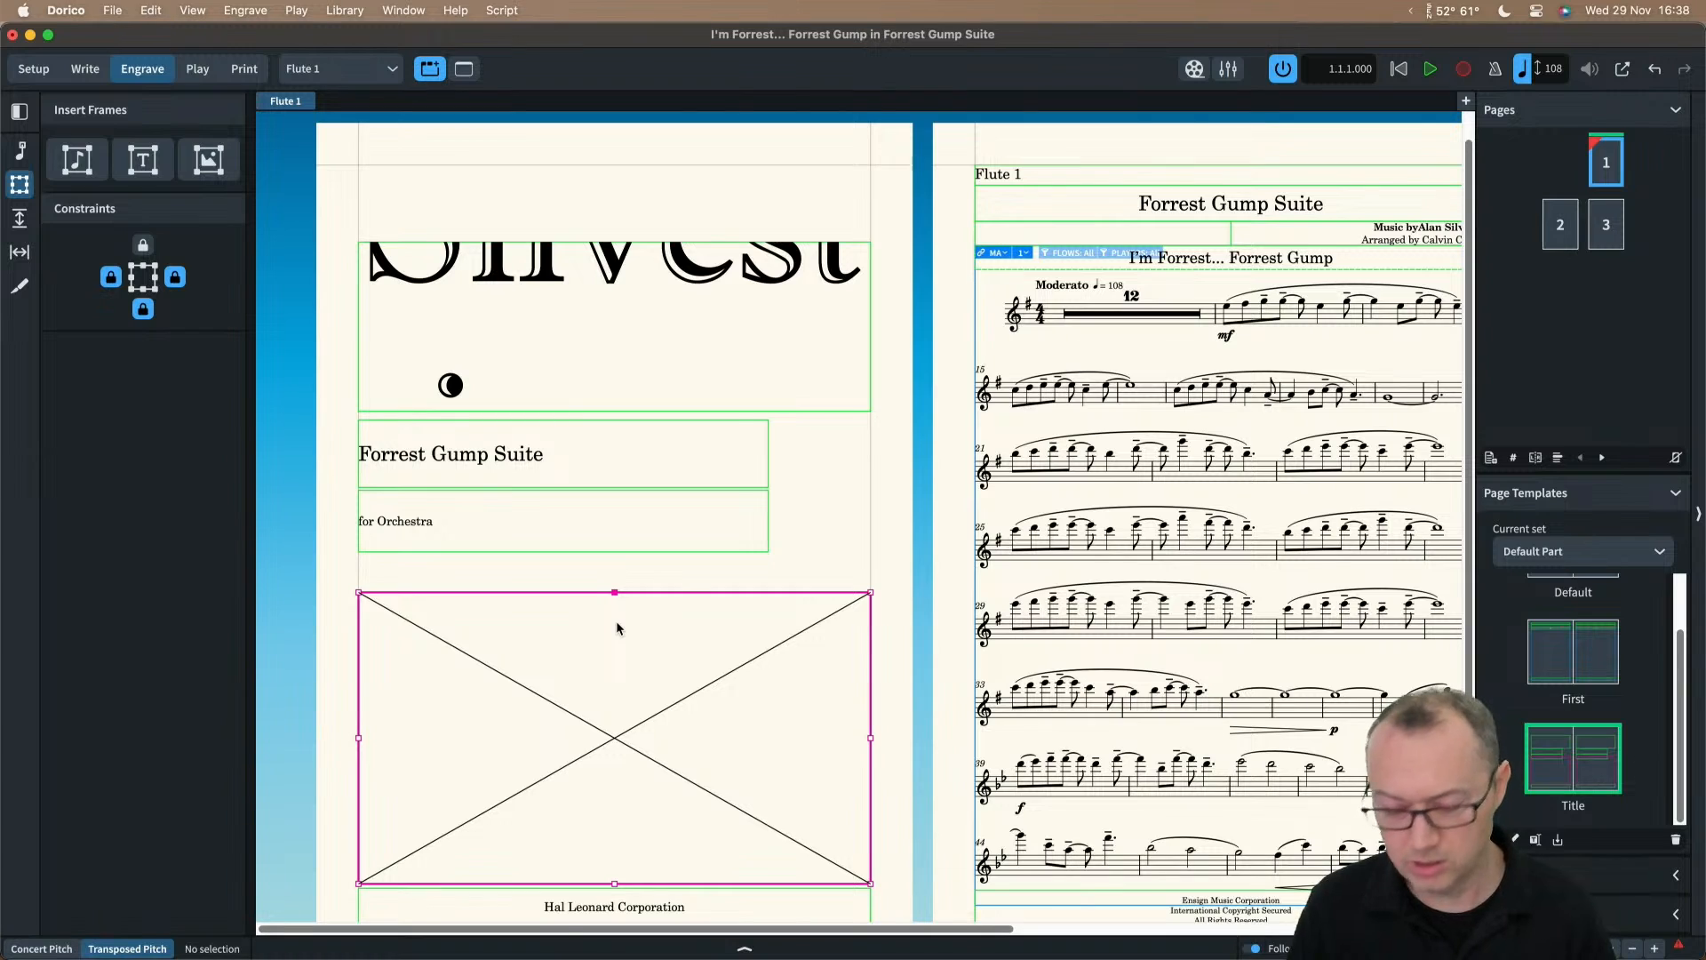
key(alt+Up)
key(alt+Up)
key(alt+Up)
key(alt+Up)
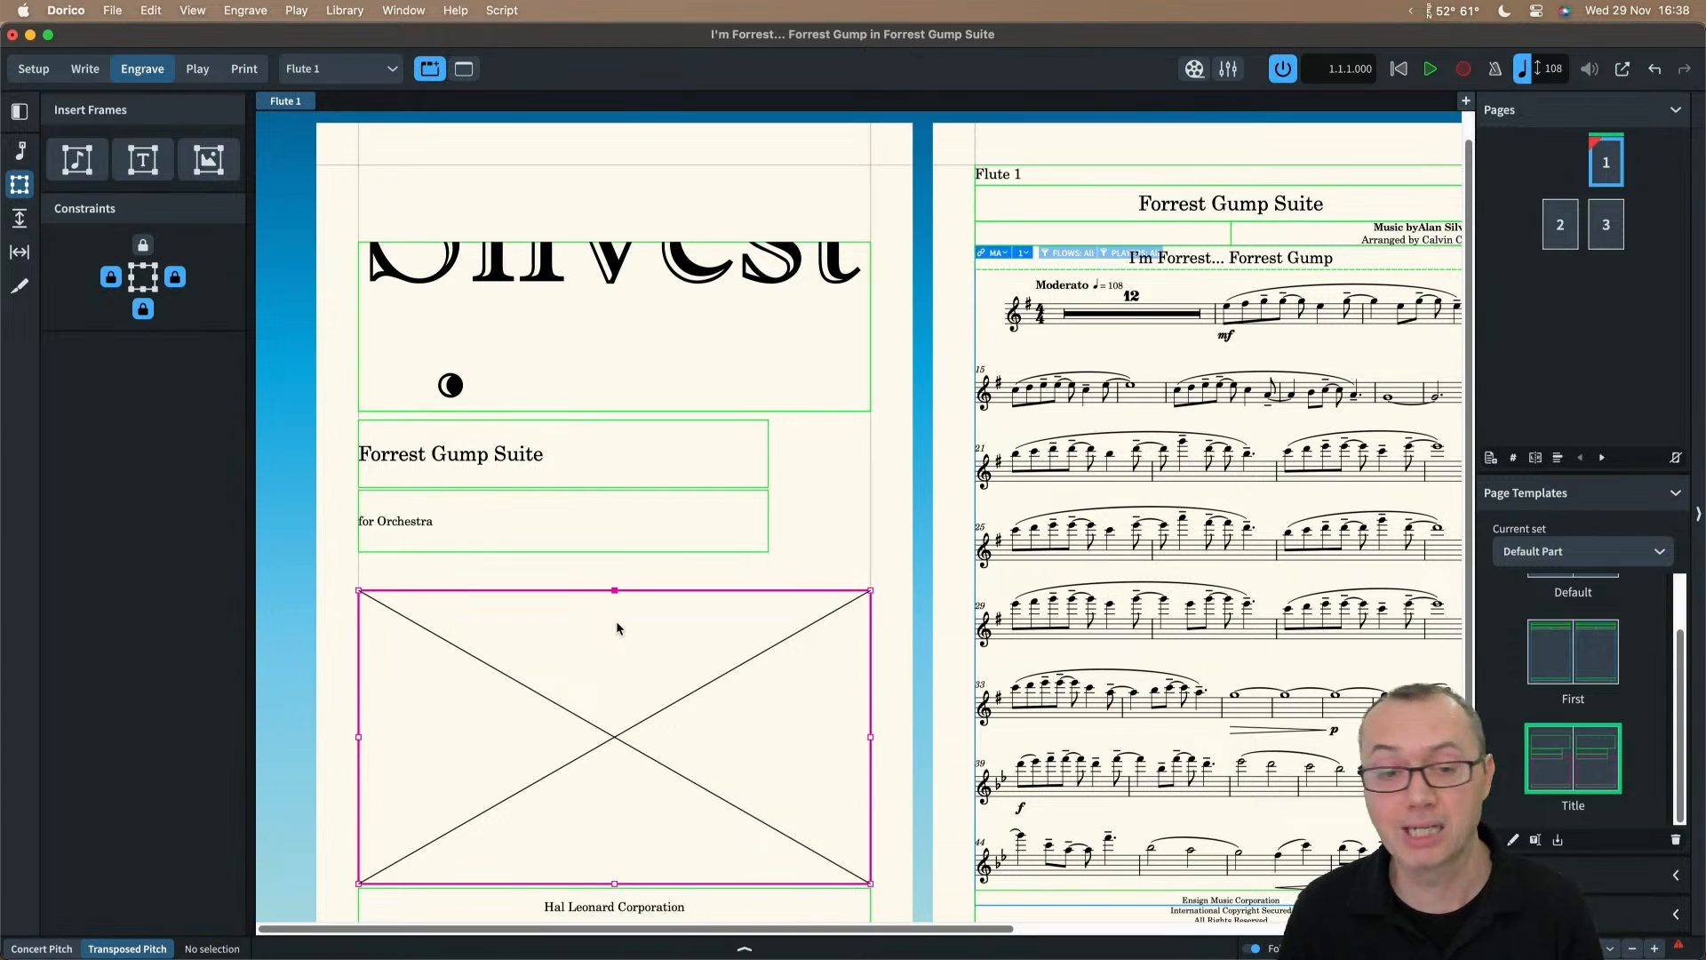
key(alt+super+Down)
key(alt+super+Down)
key(alt+super+Up)
key(alt+super+Up)
key(alt+super+Up)
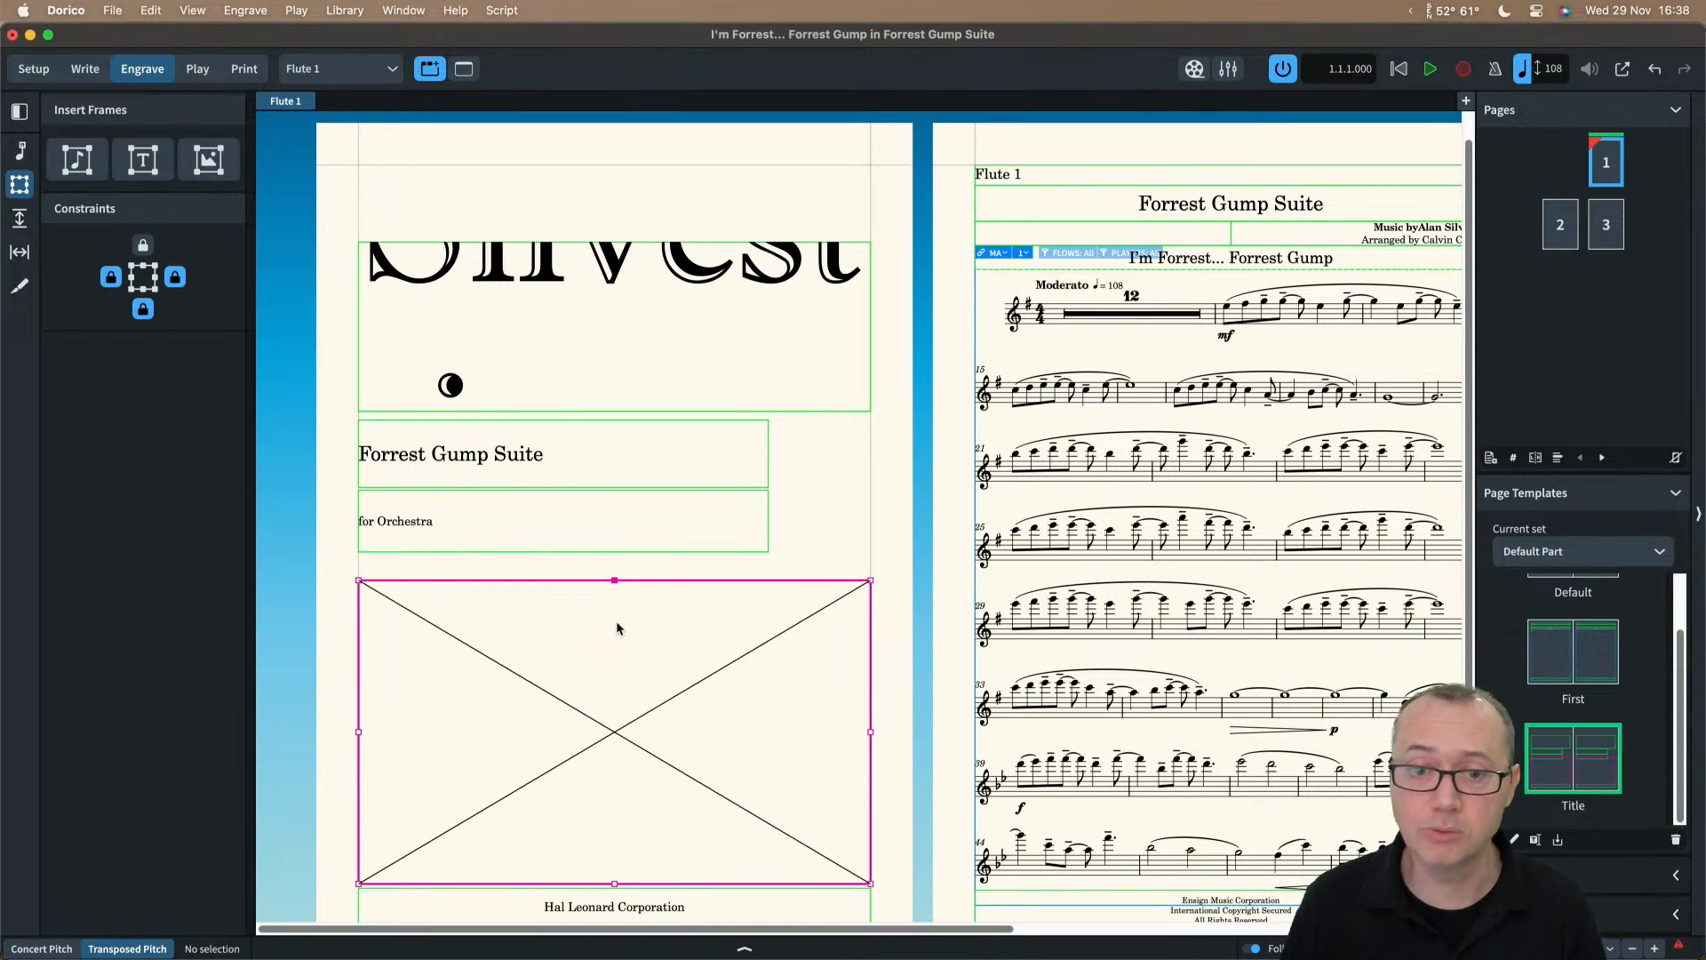
key(alt+super+Down)
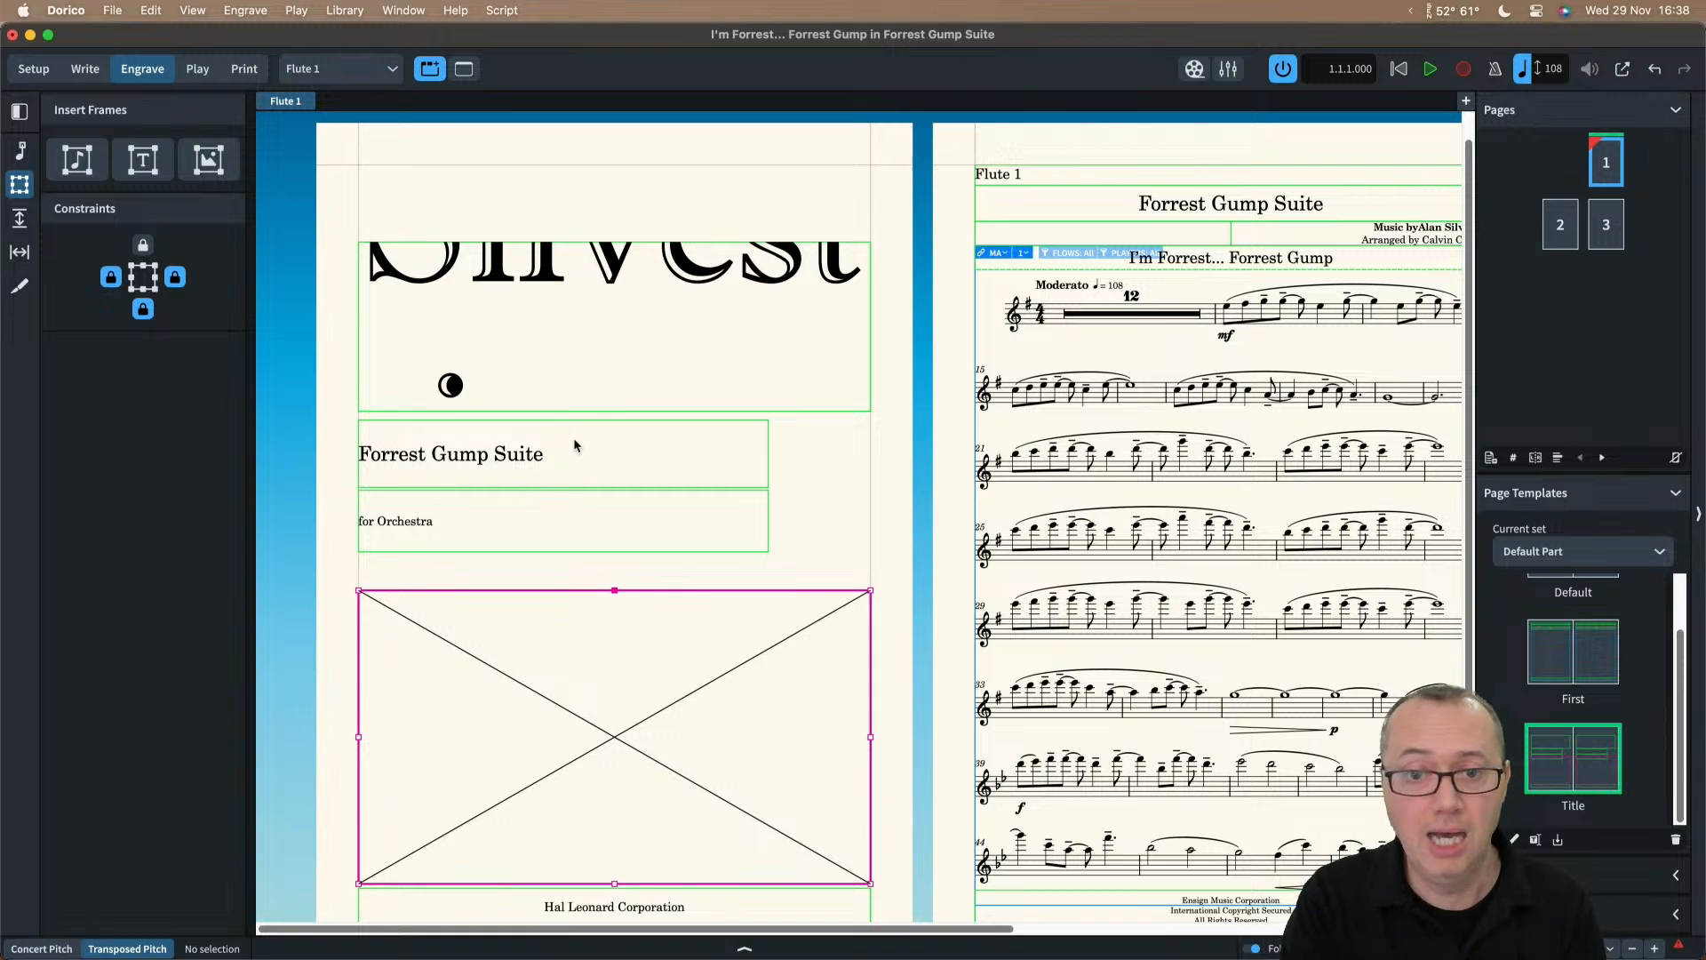
Step: Shorten the uppermost text frame on the Flute 1 title page by raising its bottom edge
click(608, 412)
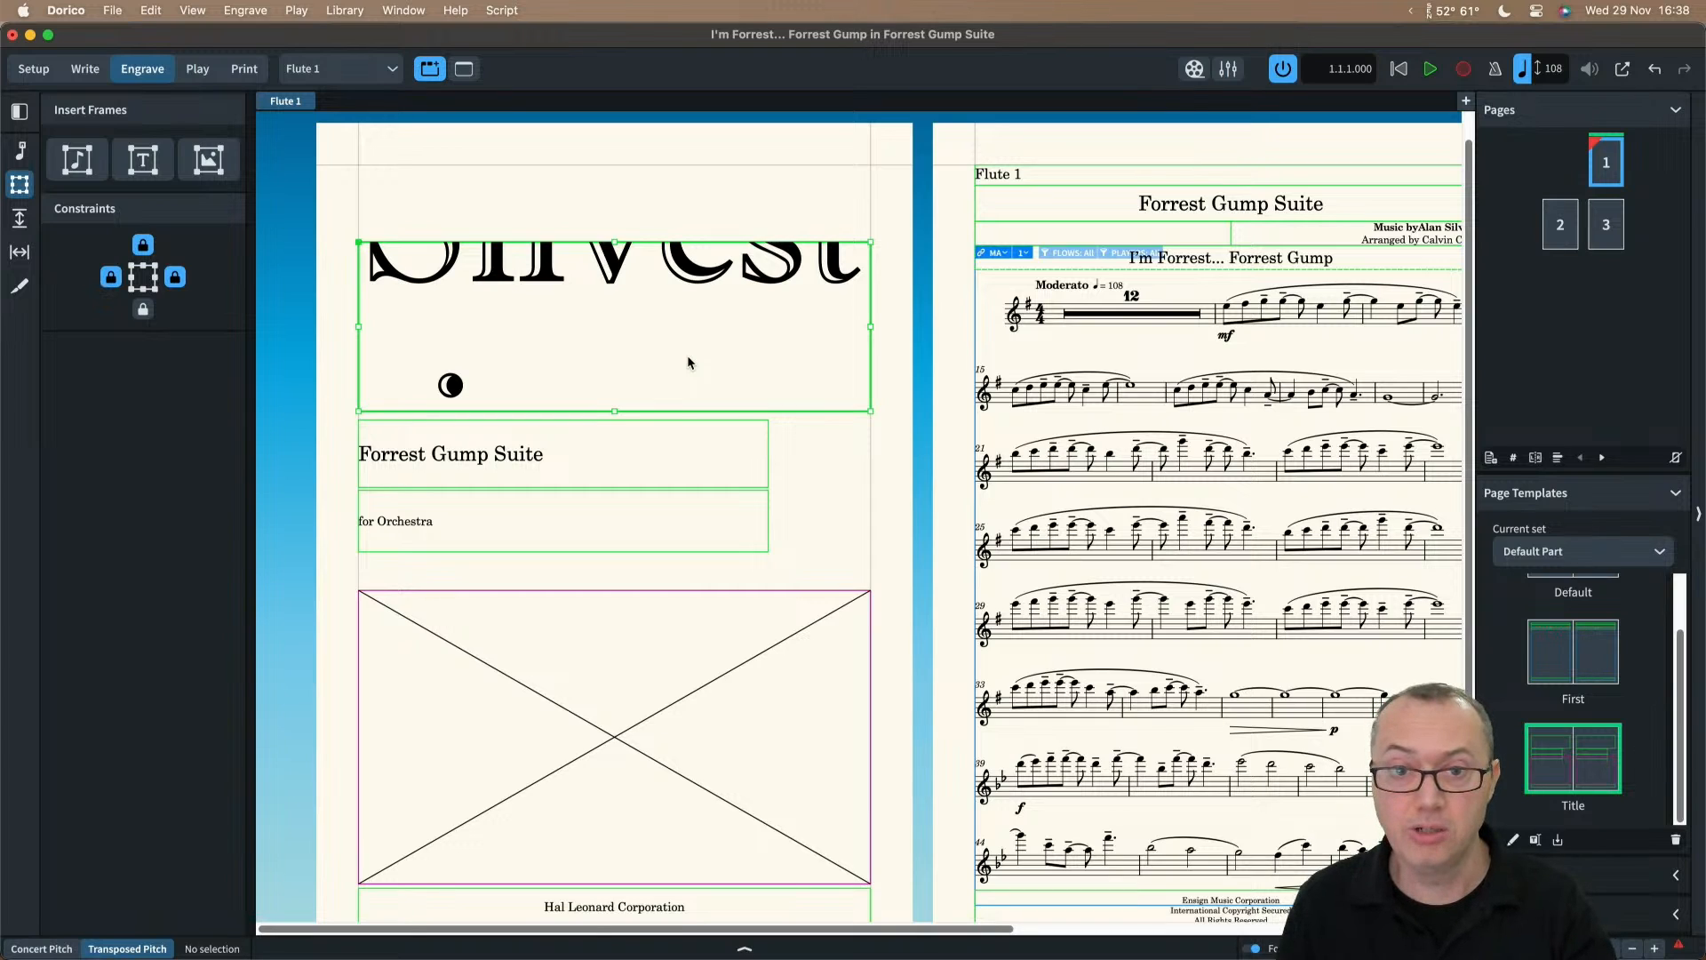
key(Right)
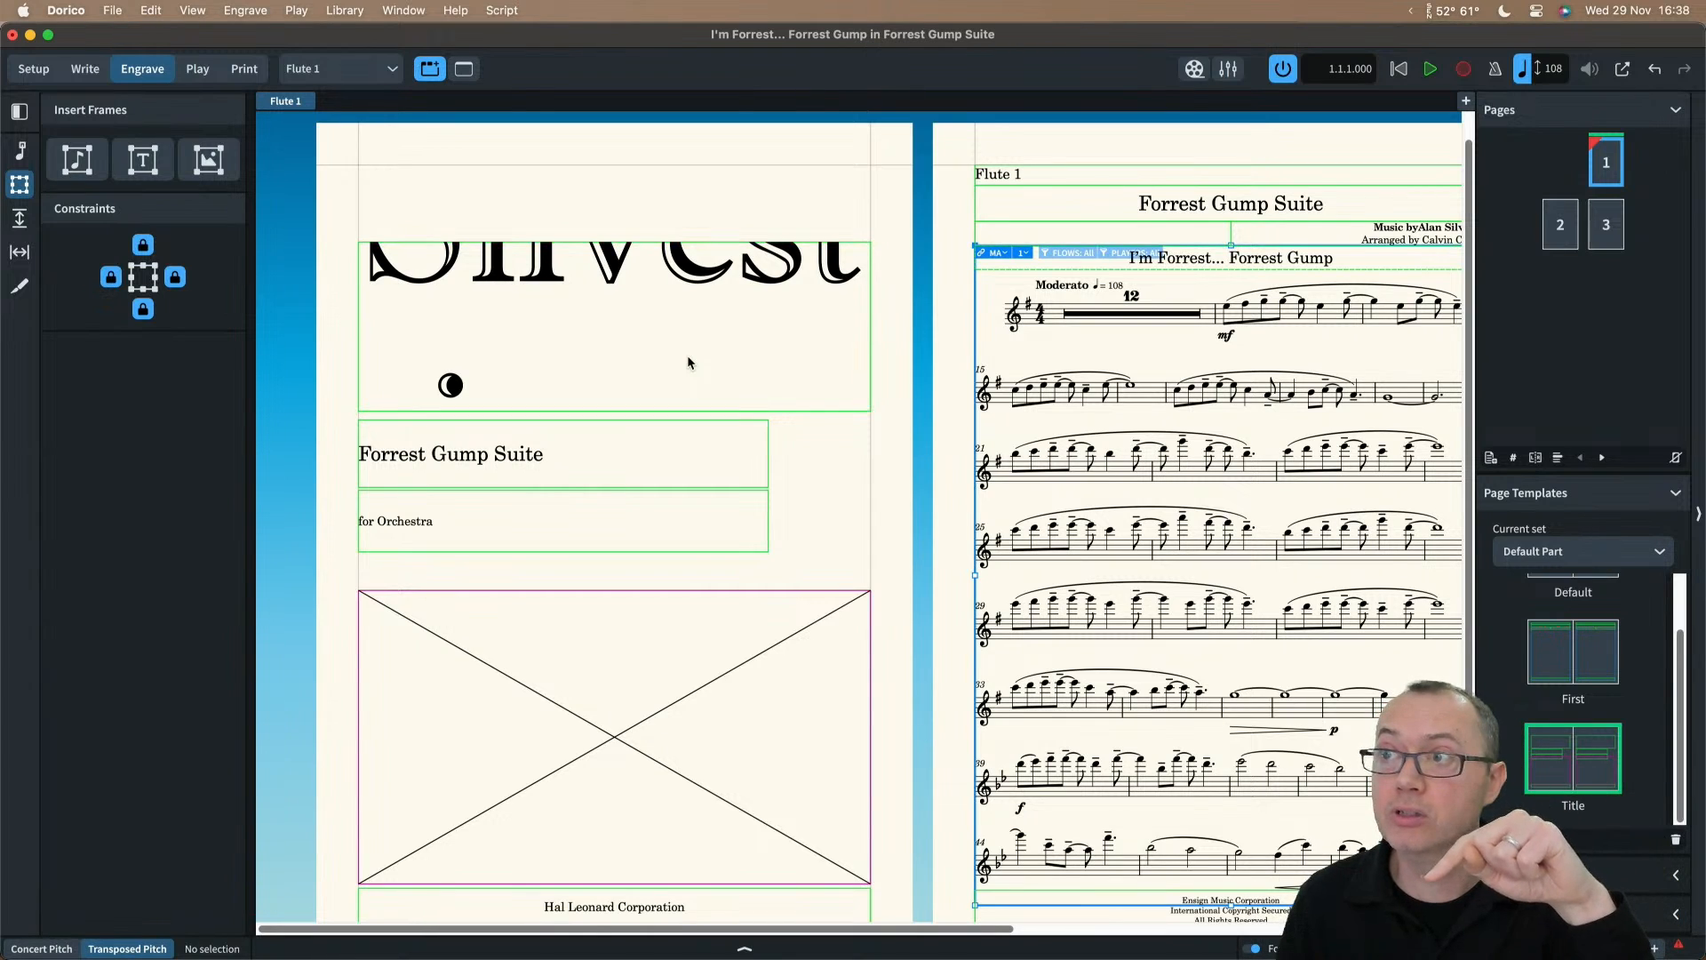
key(Left)
key(Left)
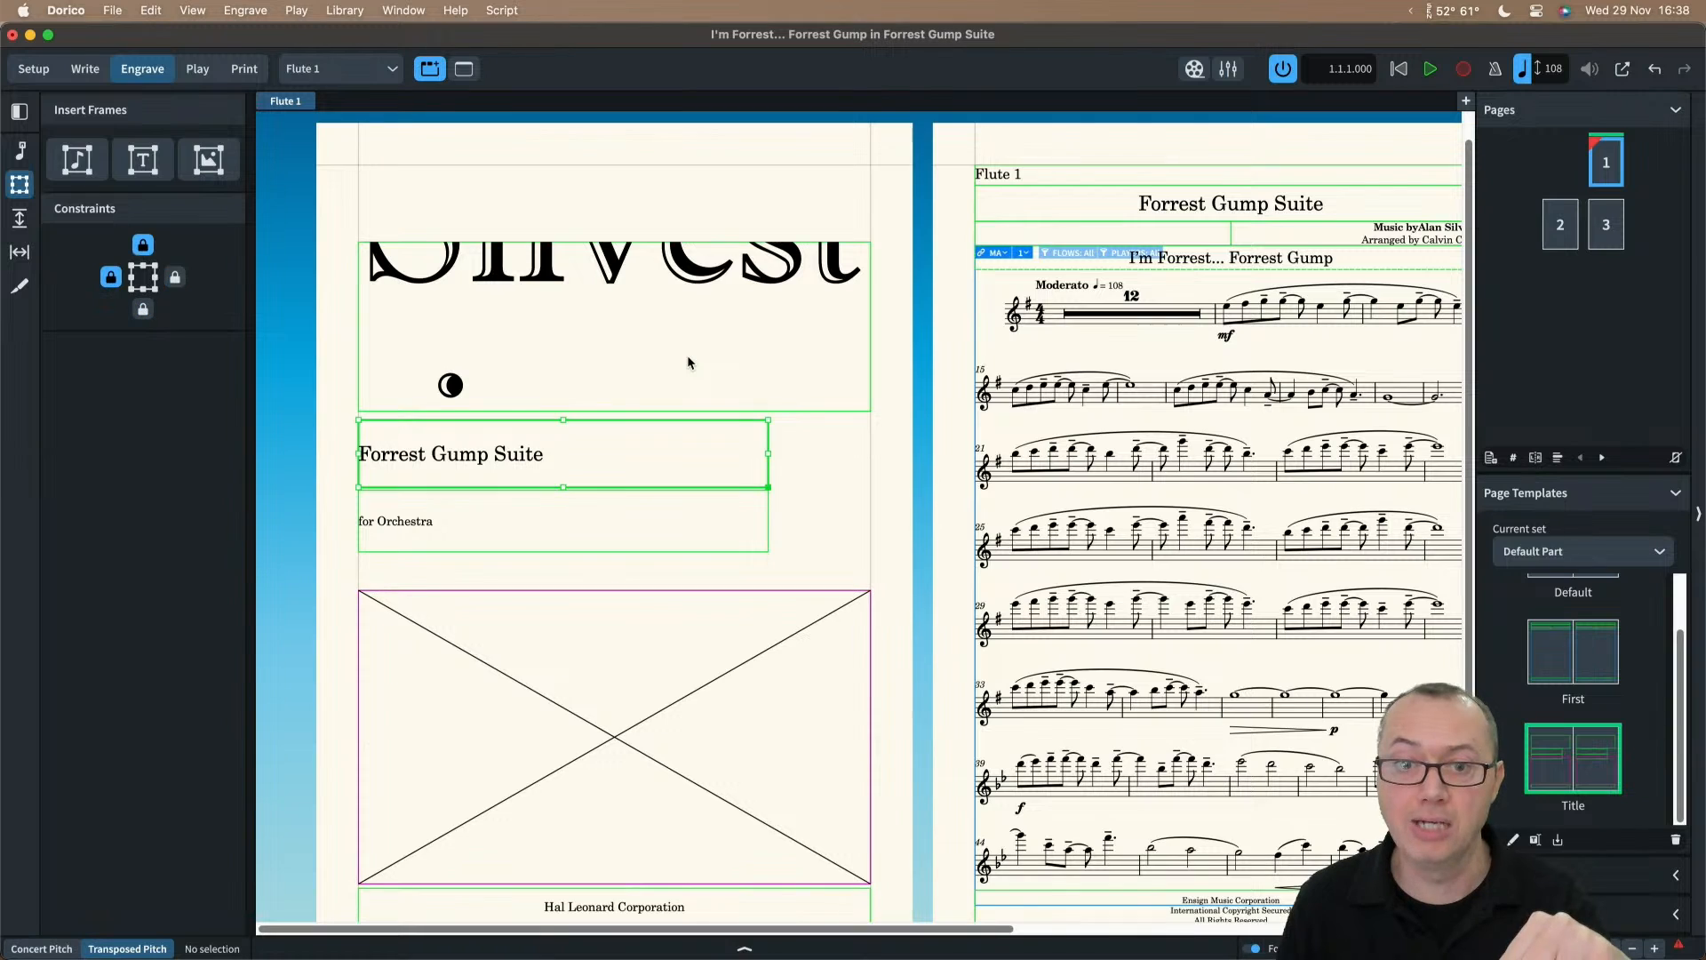
key(Left)
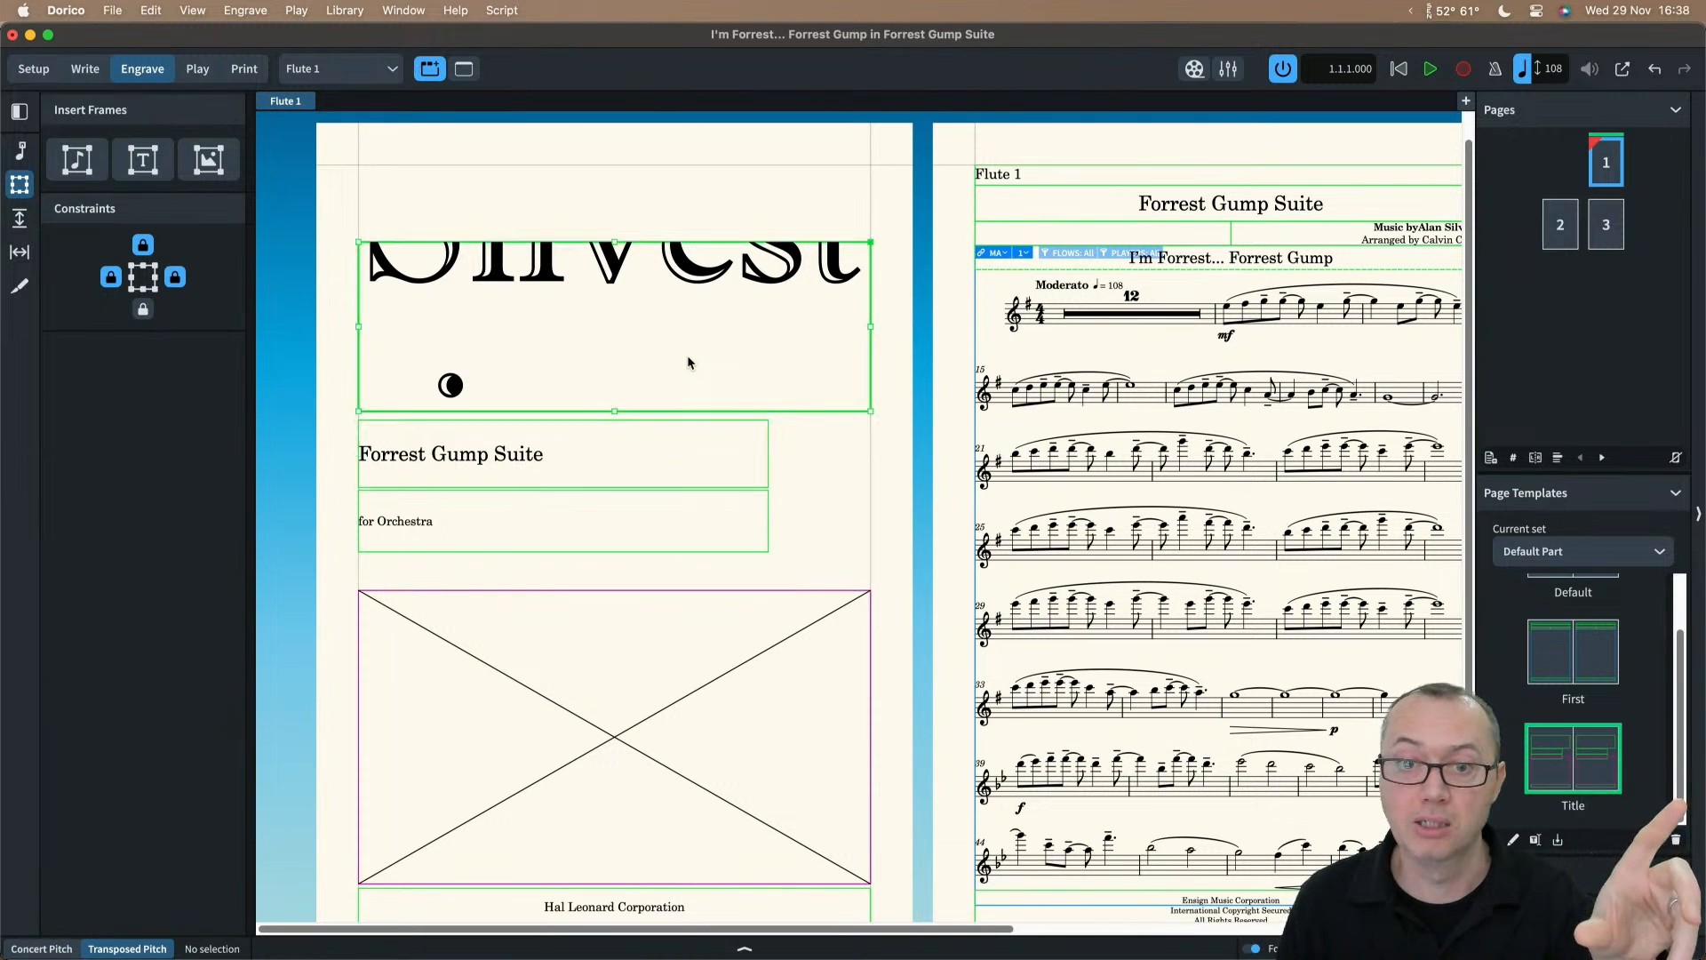
key(Tab)
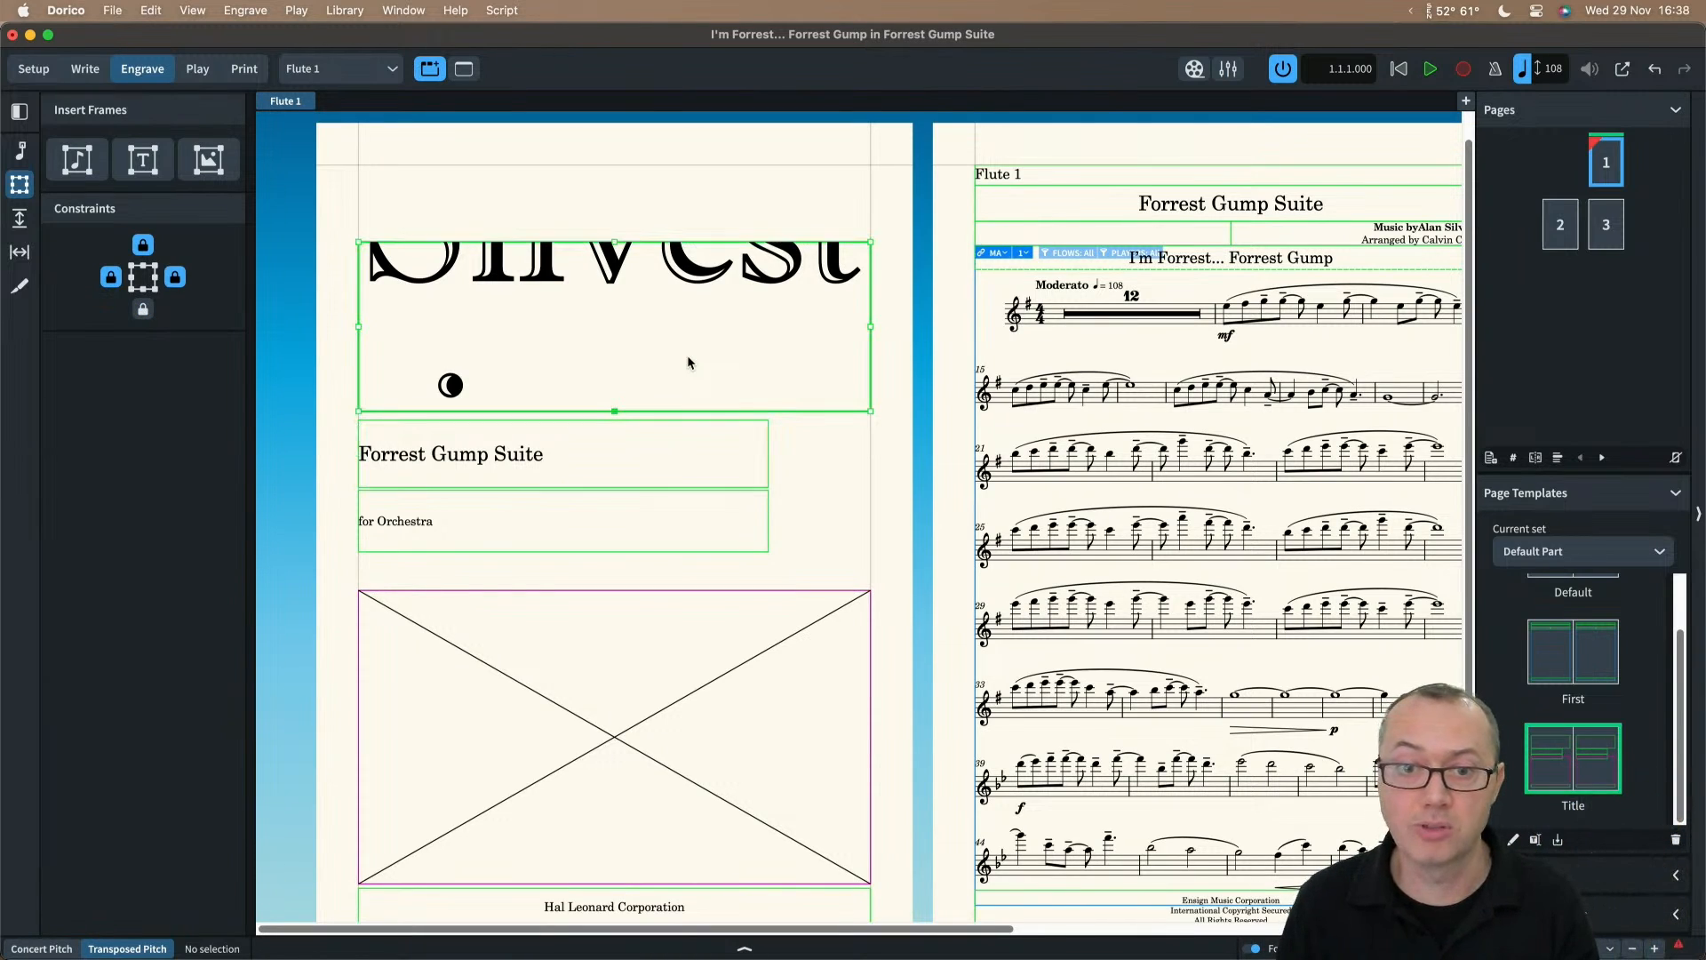
key(alt+Up)
key(alt+Up)
key(alt+Up)
key(alt+Up)
key(alt+Up)
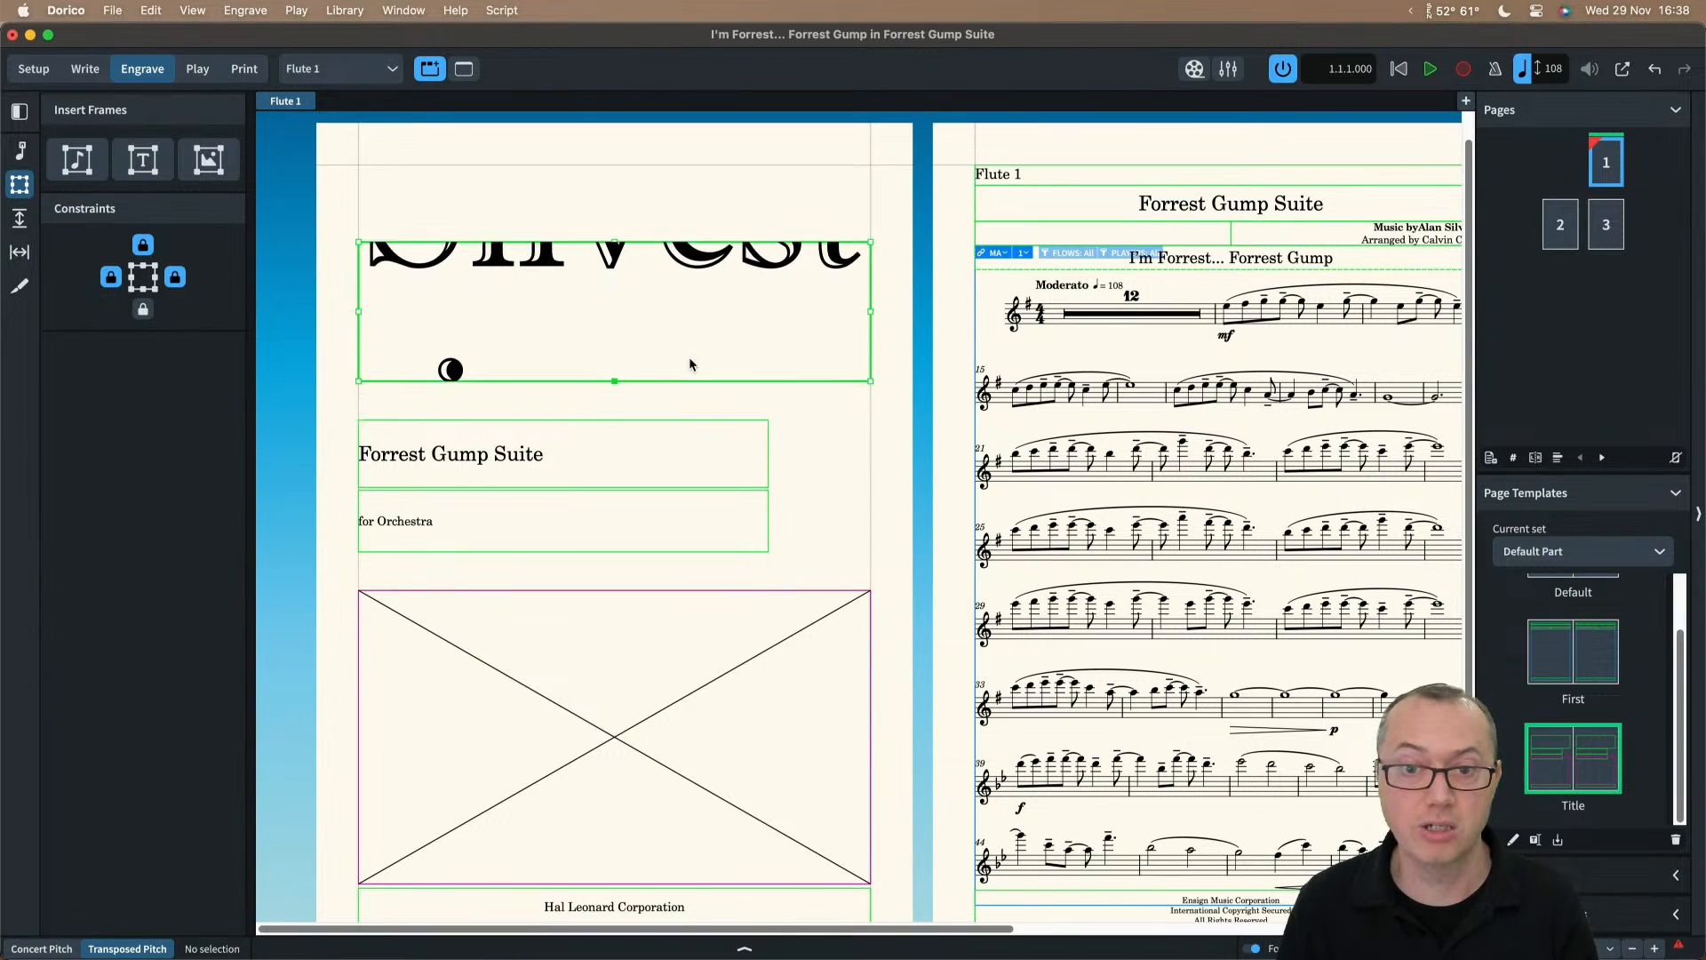
key(alt+Up)
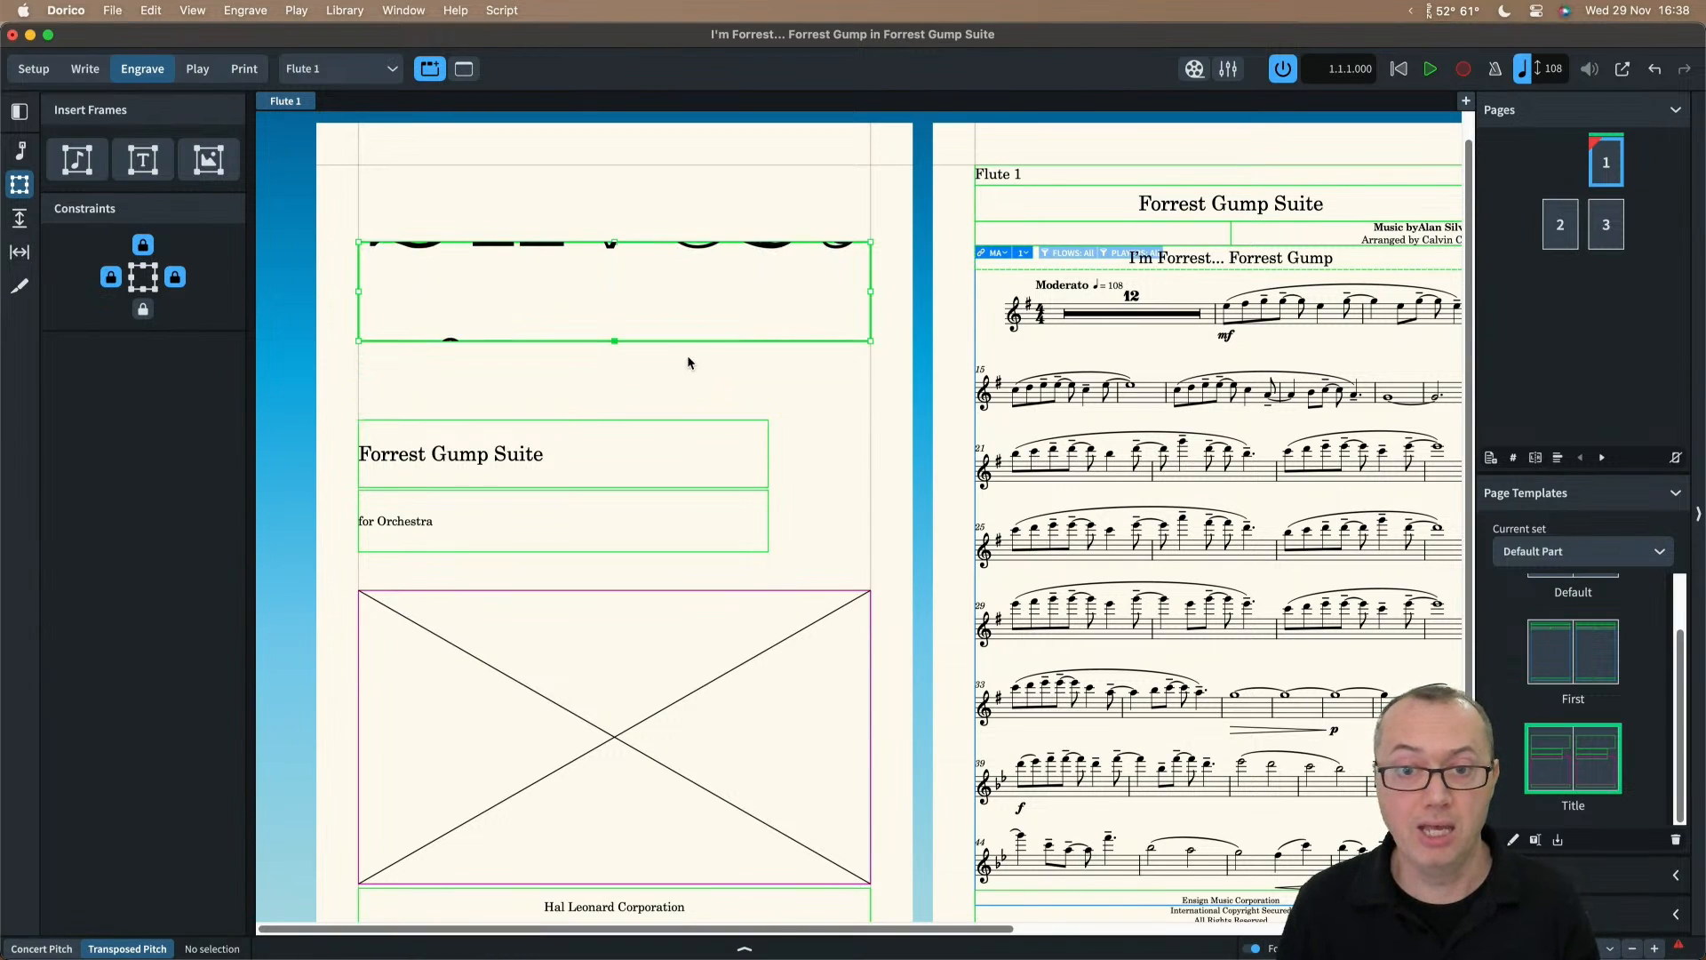
Step: Move the "Forrest Gump Suite" frame up to sit just below the shortened uppermost text frame
key(Right)
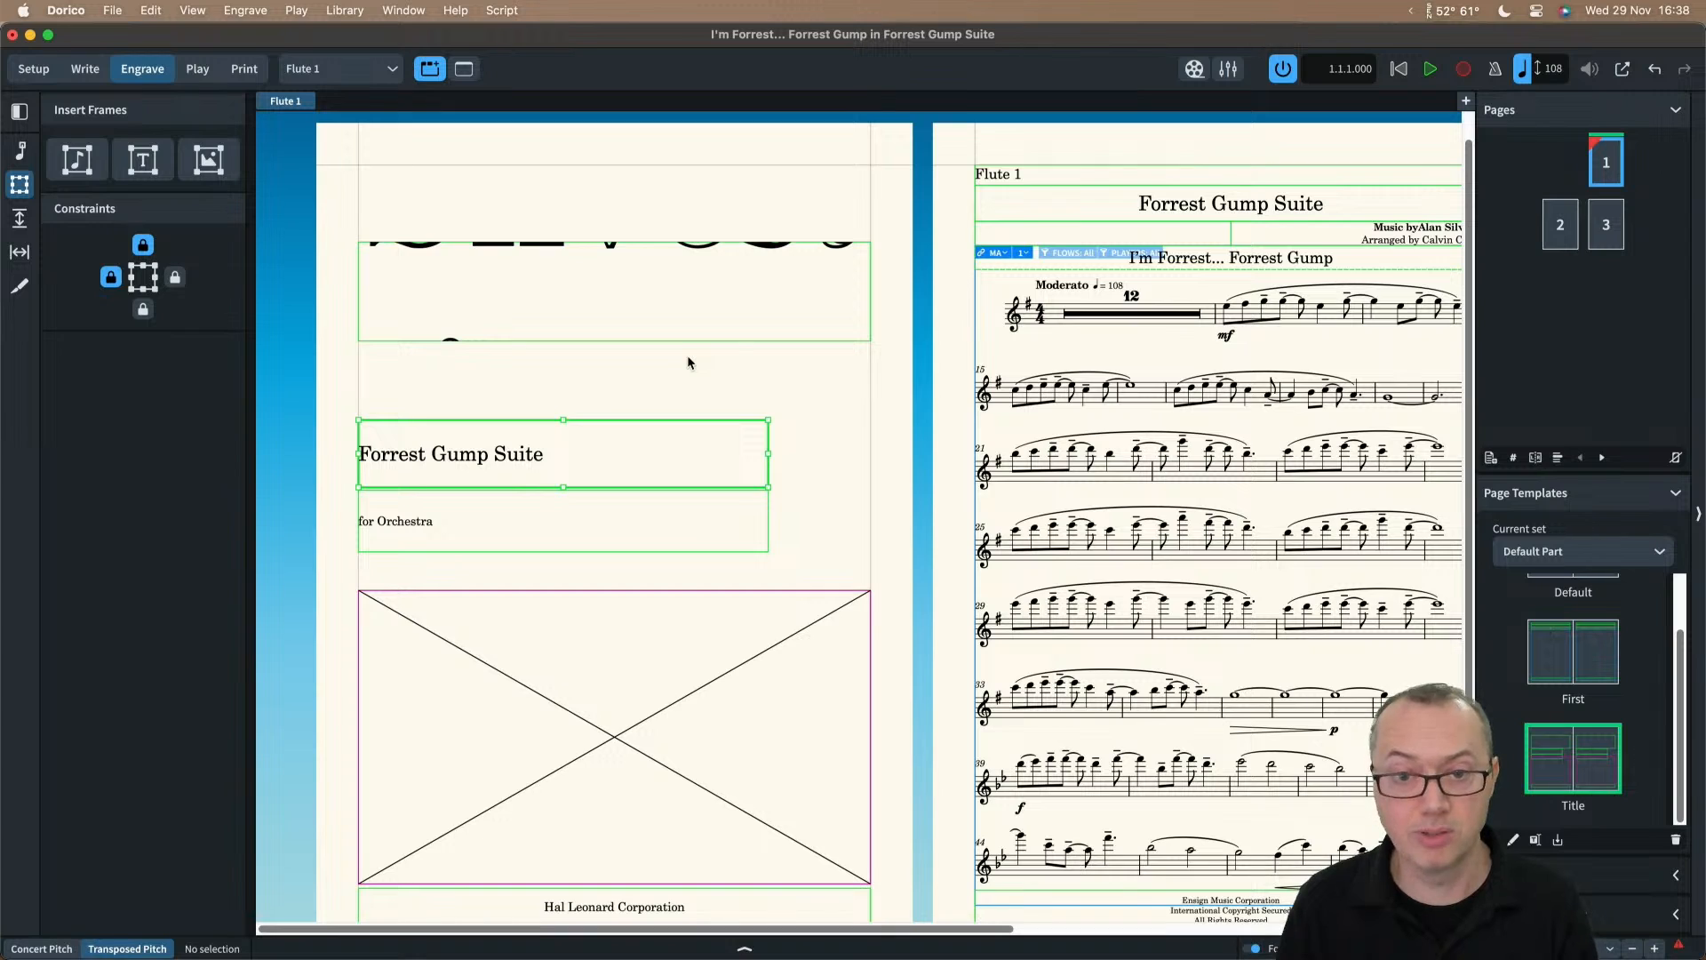
key(alt+Up)
key(alt+Up)
key(alt+Up)
key(alt+Up)
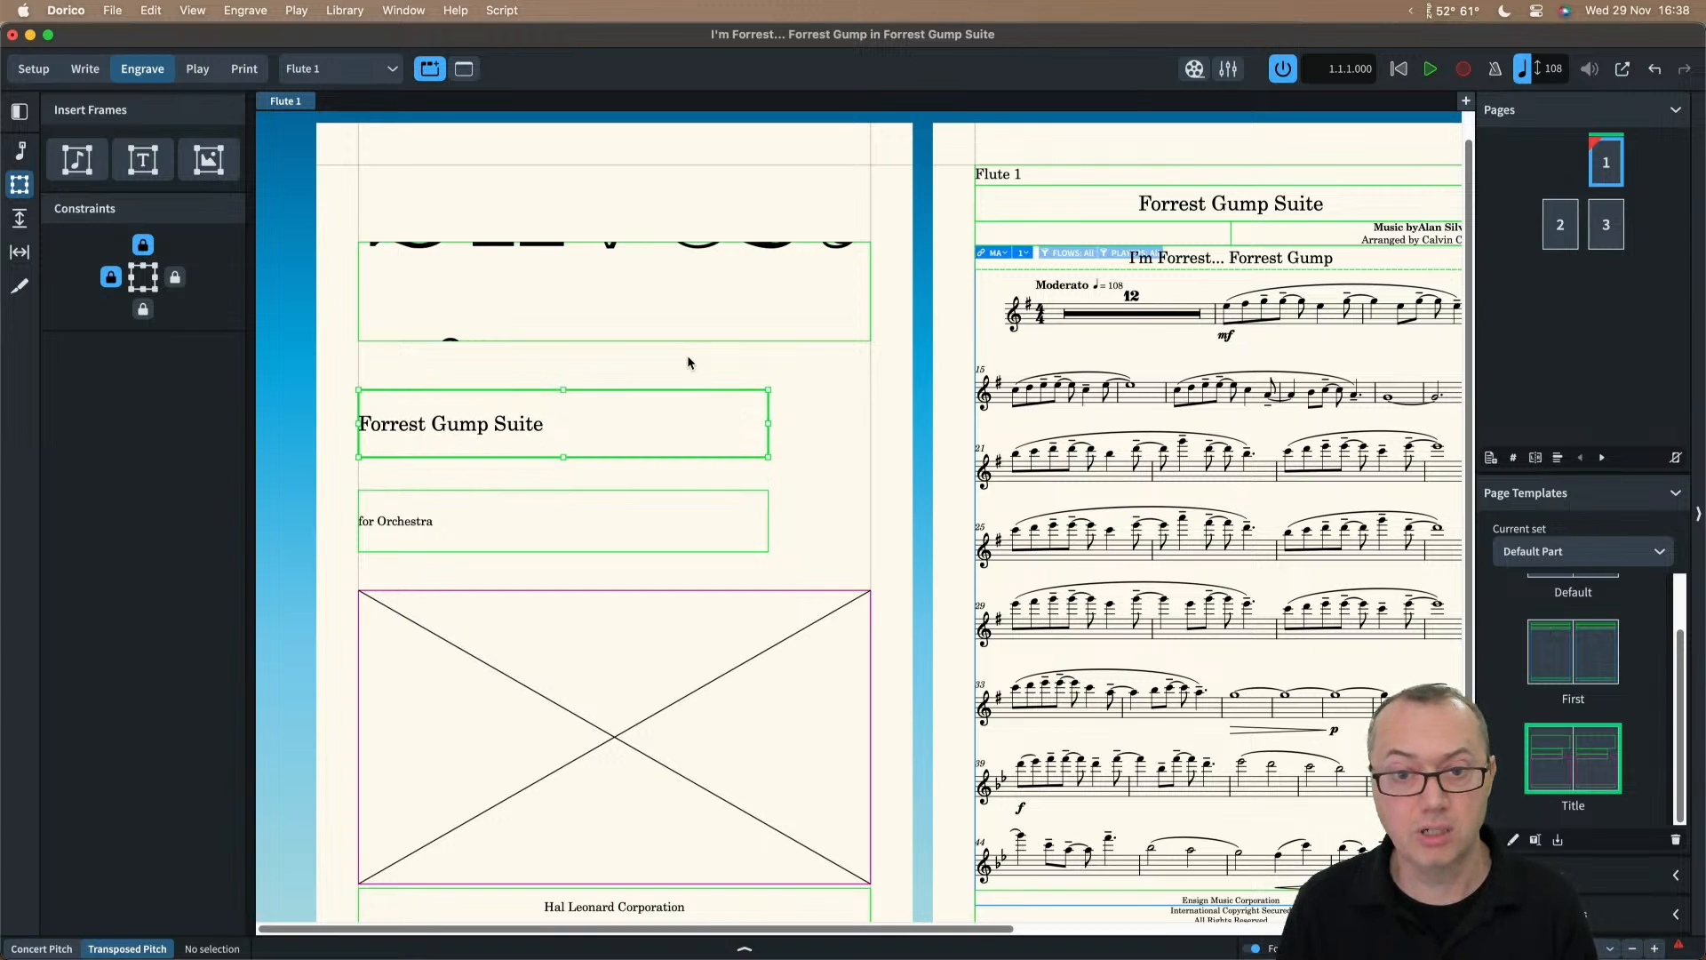
key(alt+Up)
key(alt+Up)
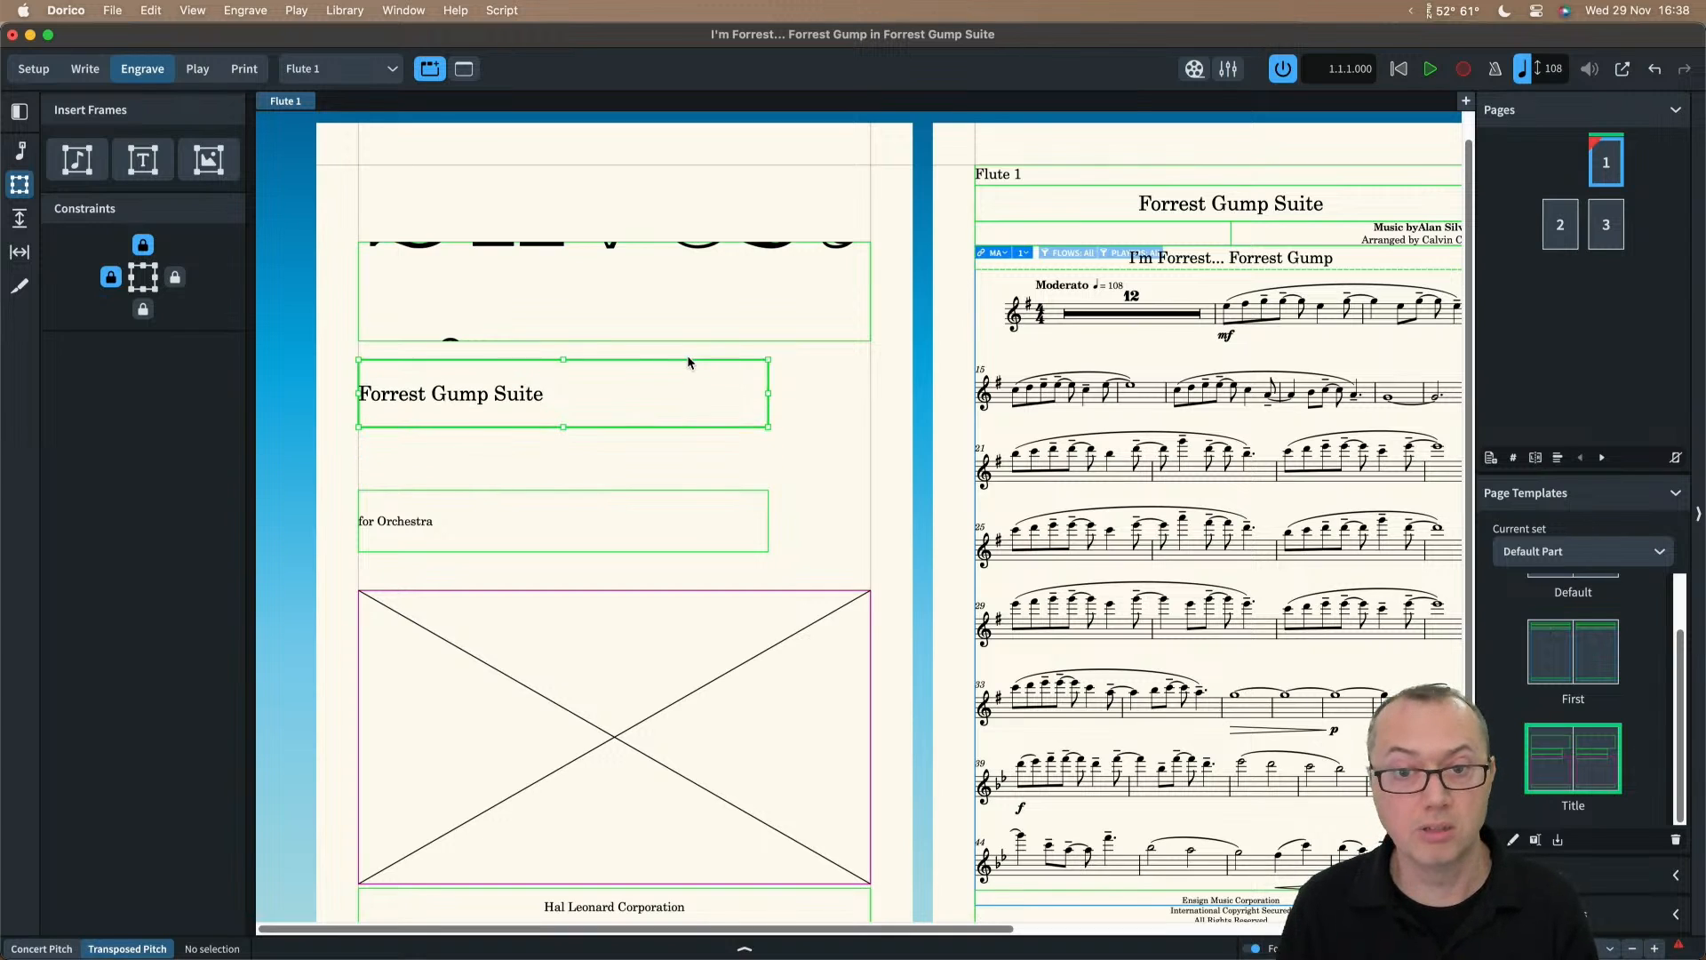
Step: Move the "Forrest Gump Suite" frame up against the uppermost text frame and shorten it by raising its bottom edge
key(alt+Up)
key(alt+Up)
key(Right)
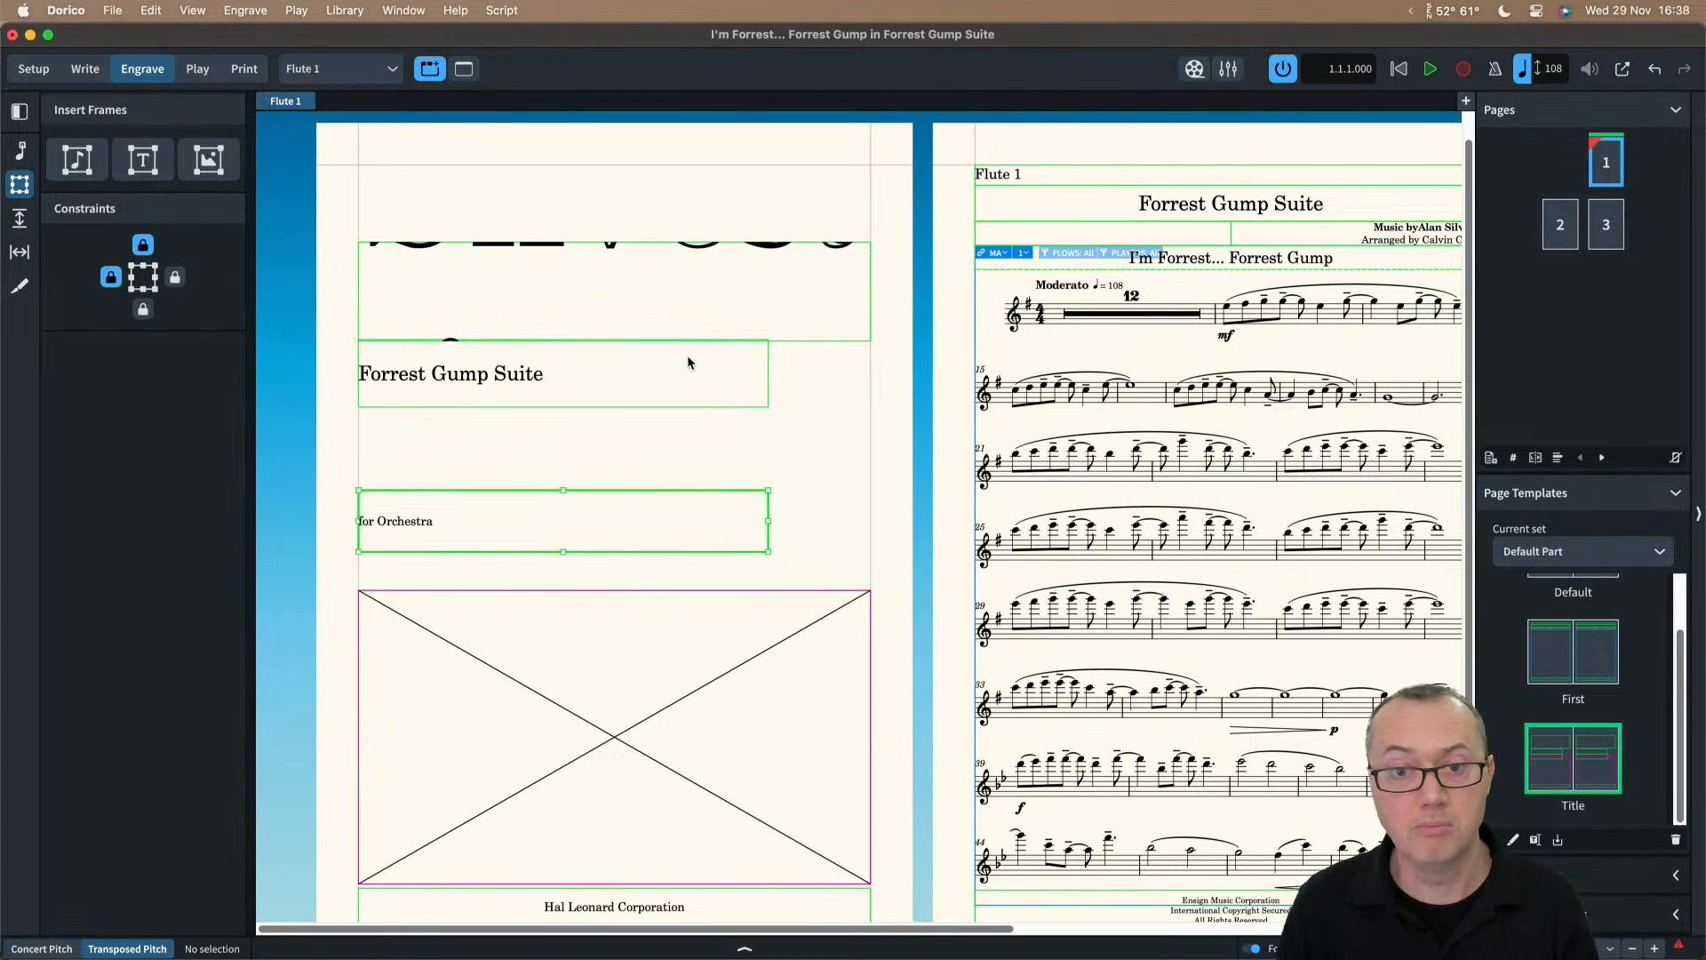
key(Left)
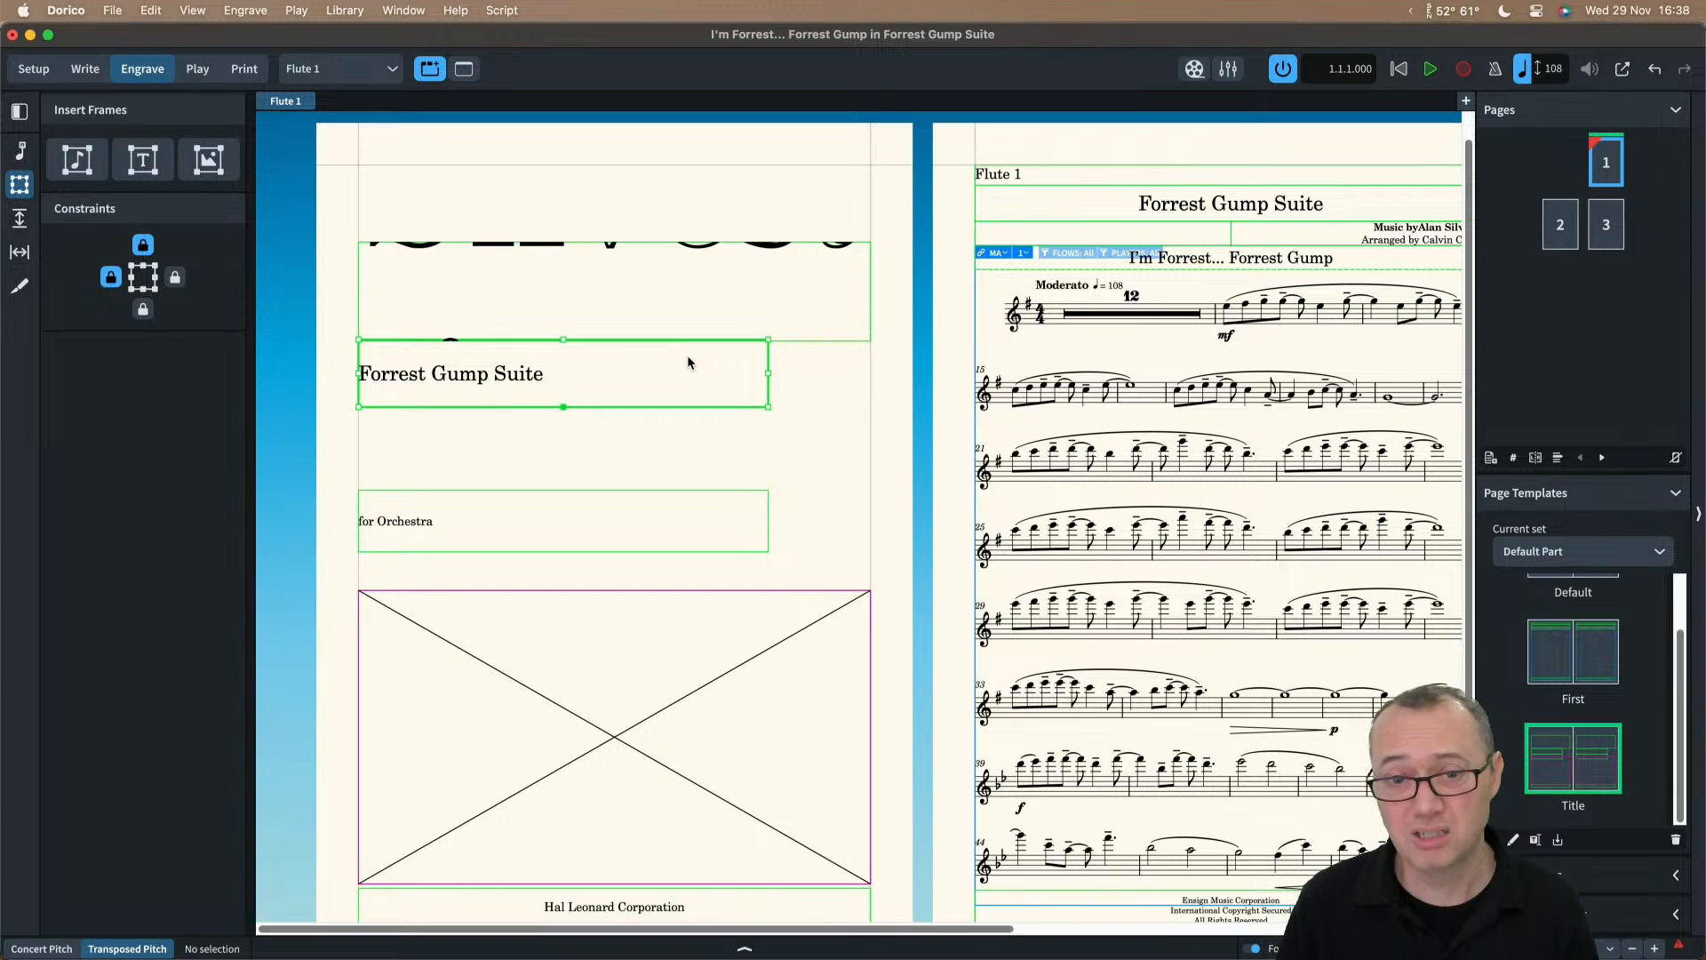
key(alt+Up)
key(alt+Up)
Step: Move the "for Orchestra" frame up to sit directly below the shortened "Forrest Gump Suite" frame
key(Right)
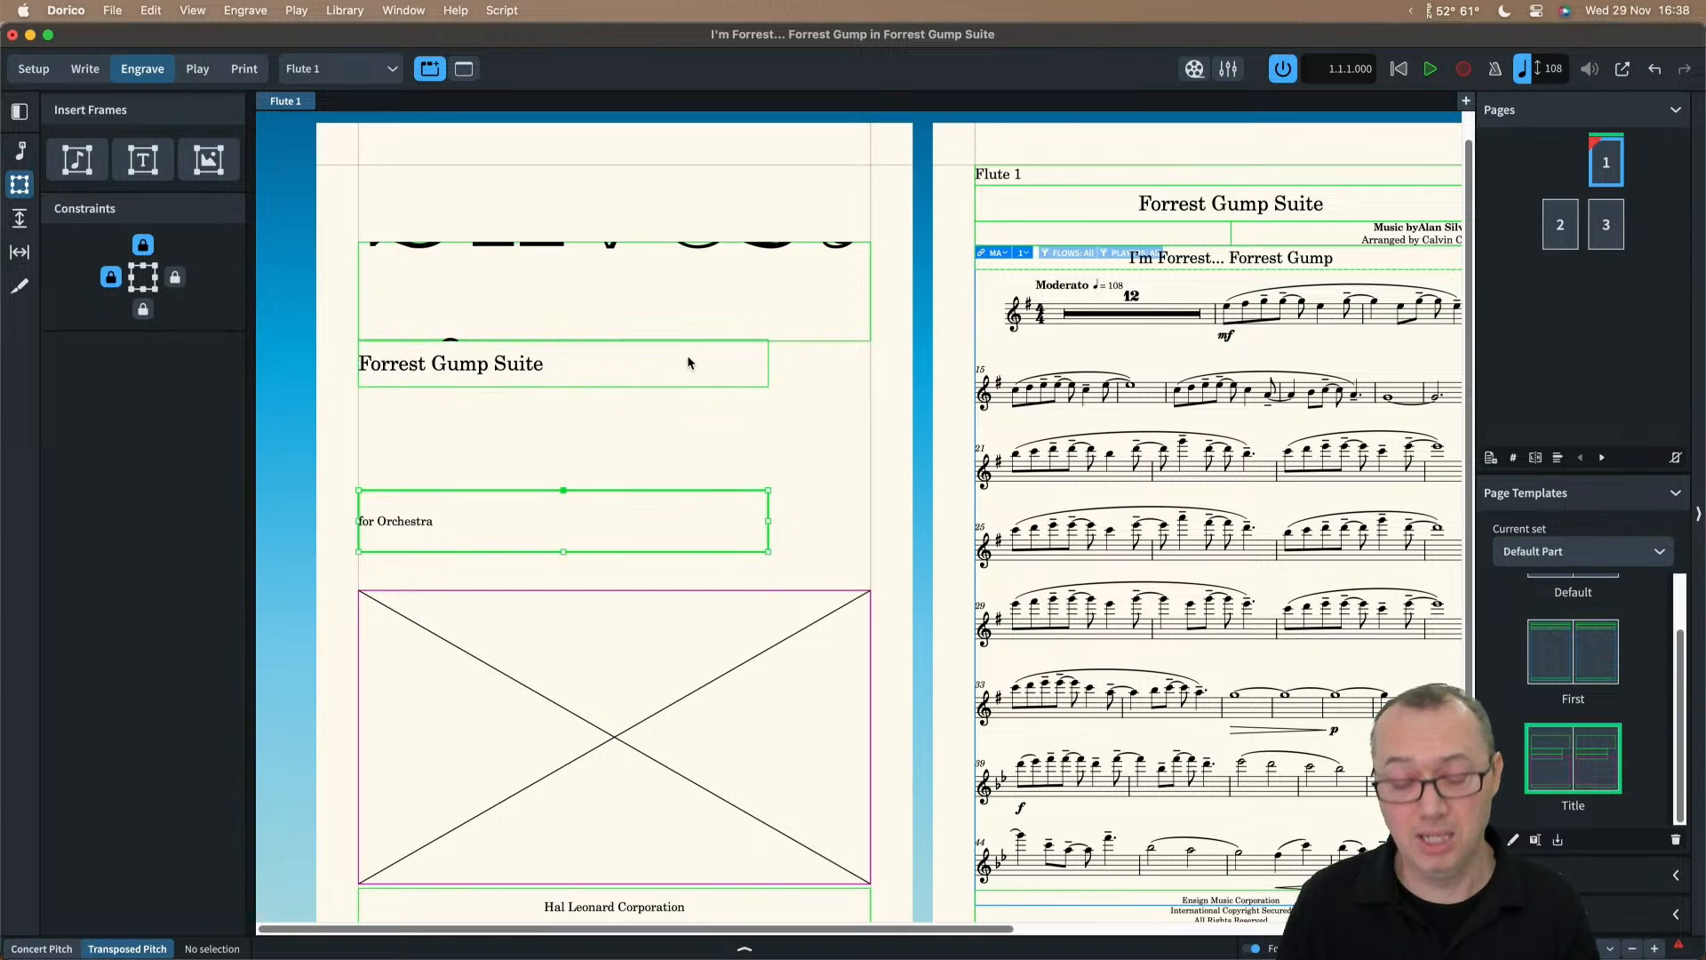
key(alt+Up)
key(alt+Up)
key(alt+Up)
key(alt+Up)
key(alt+Up)
key(alt+Up)
key(alt+Up)
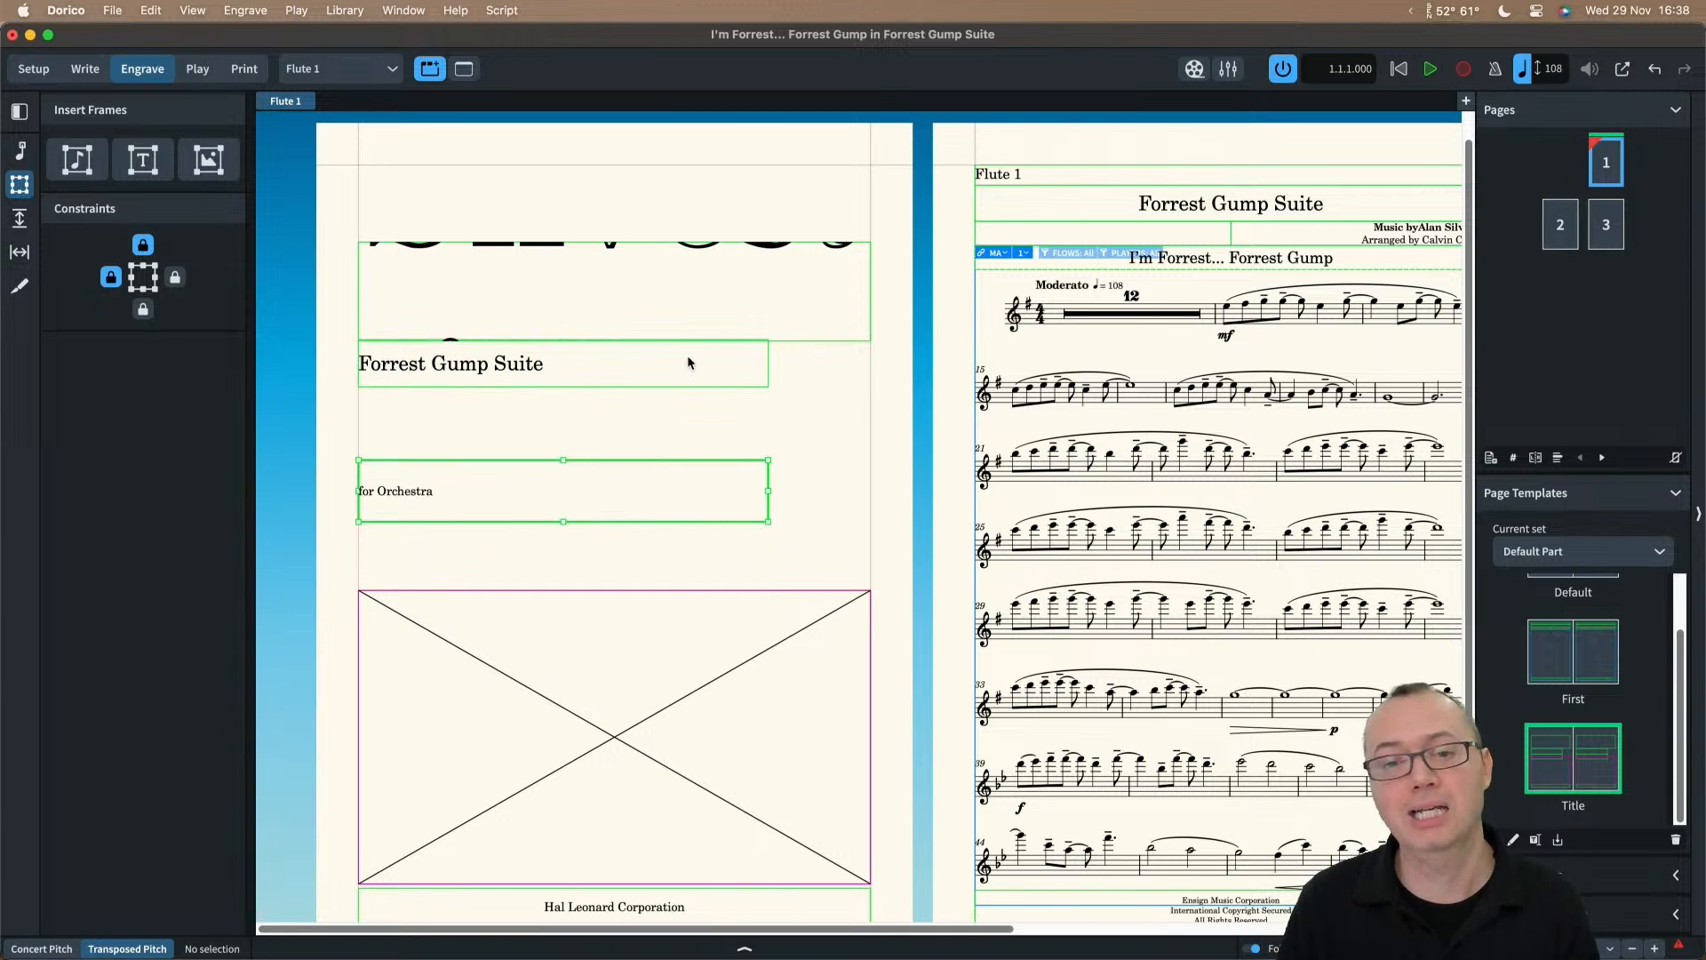
key(alt+Up)
key(alt+Up)
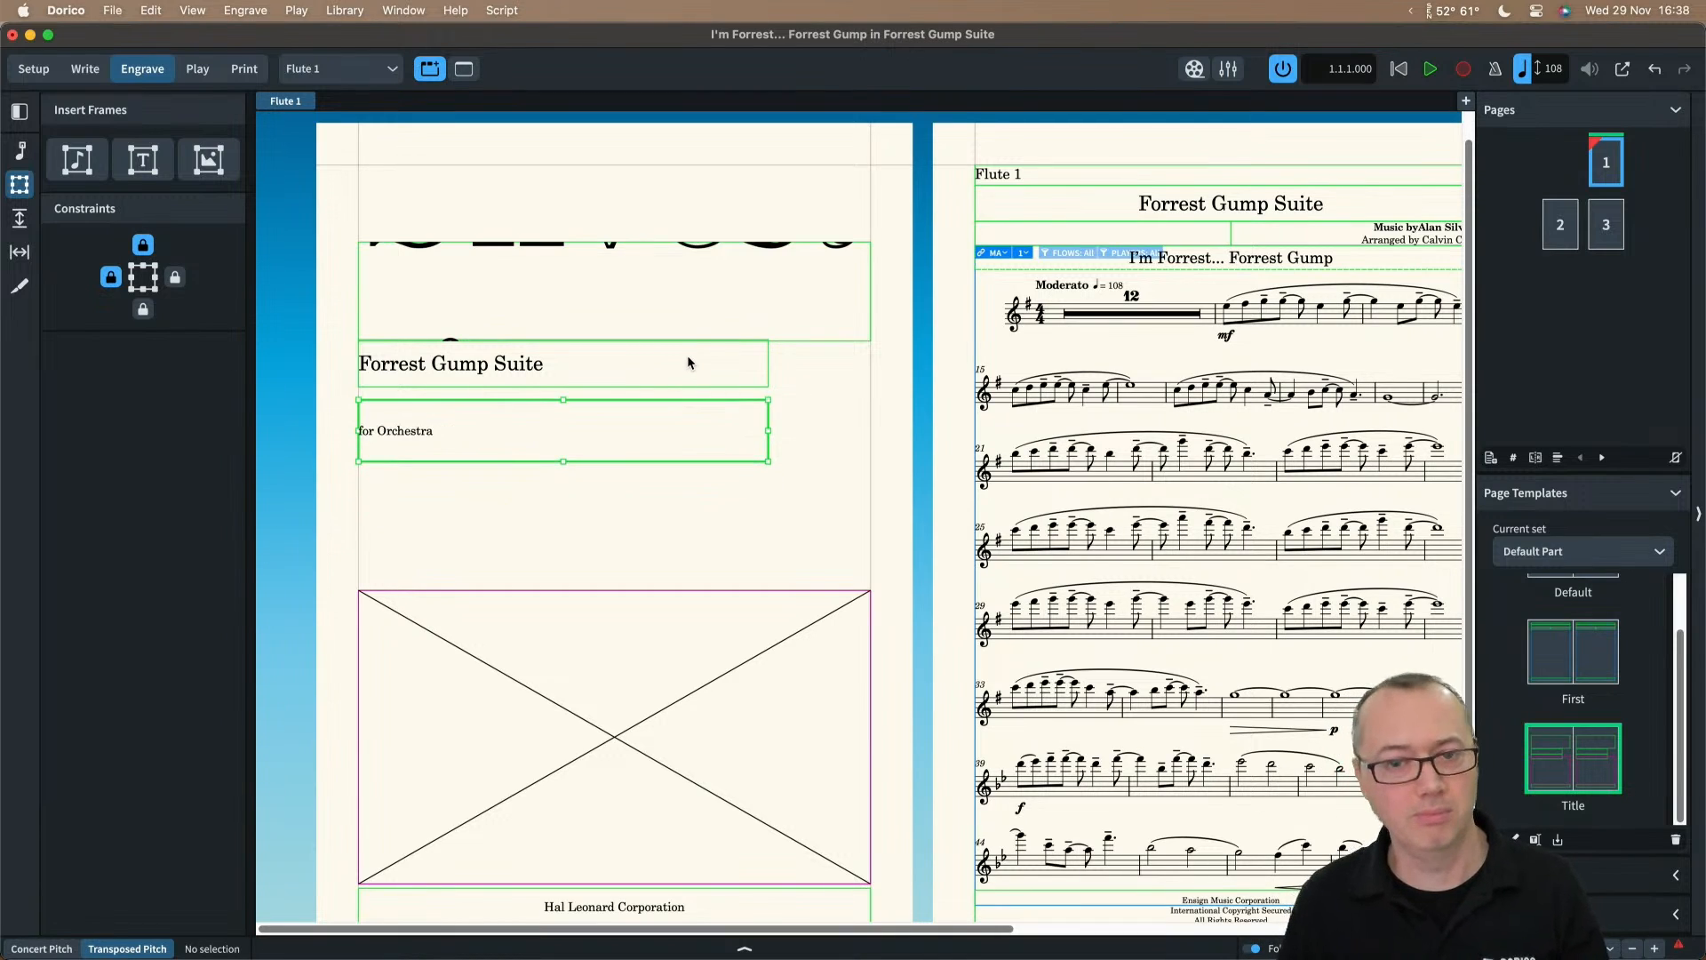
key(alt+Up)
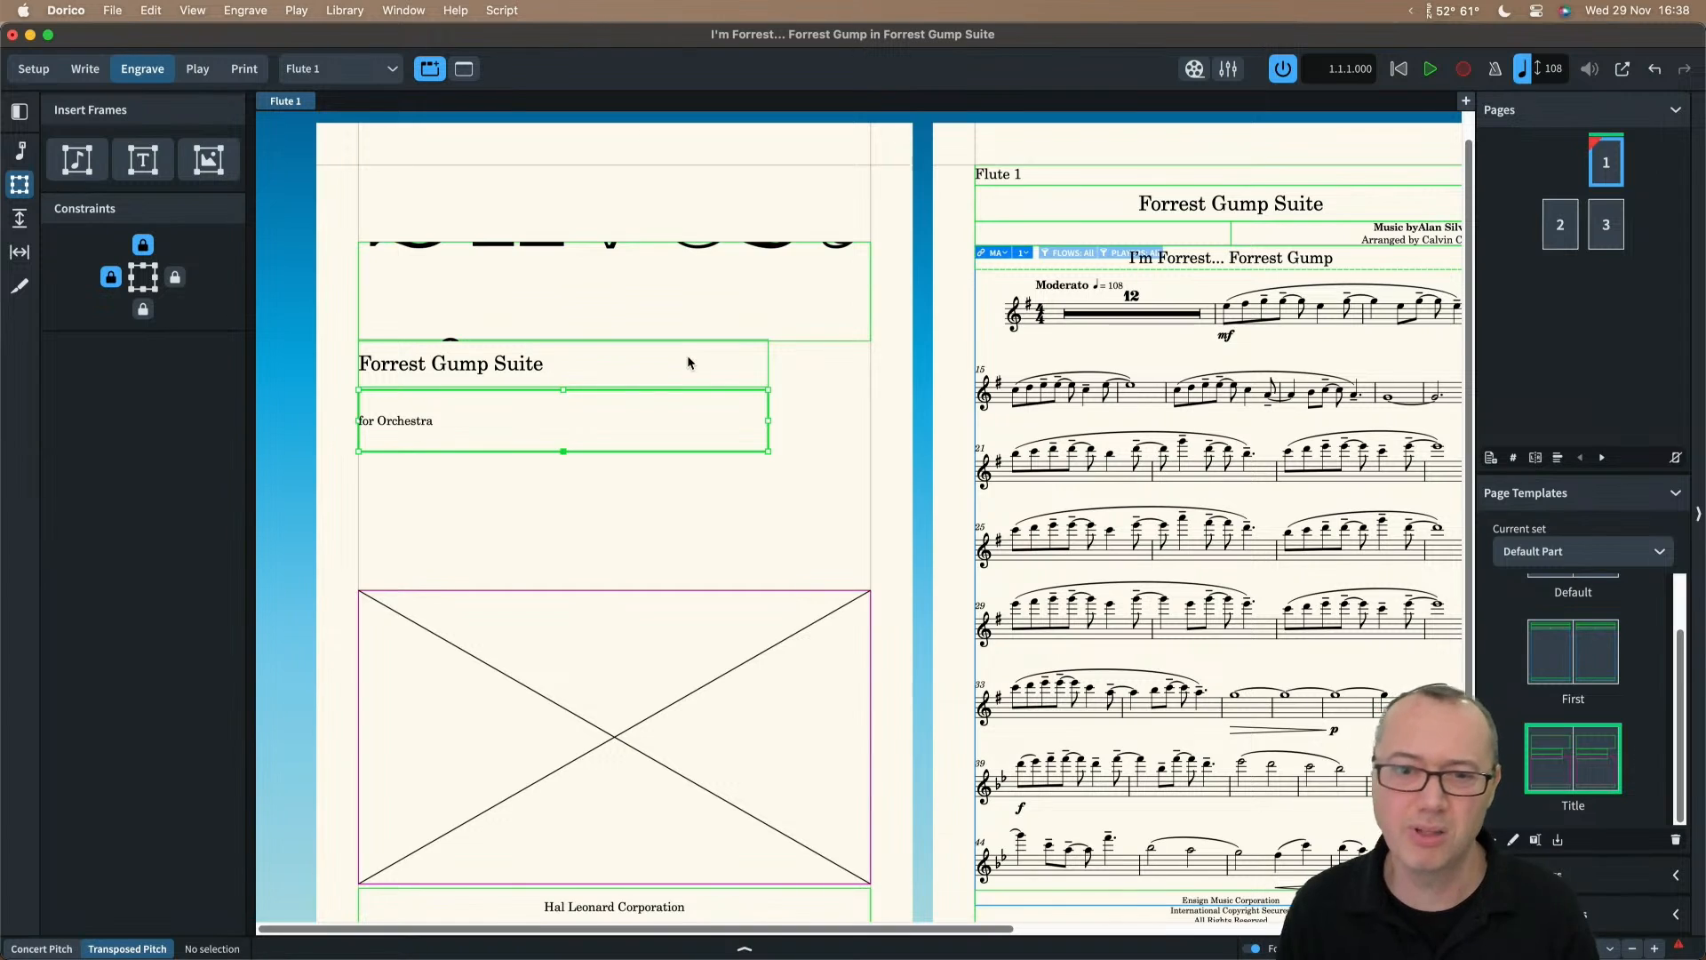
Step: Shorten the "for Orchestra" frame by raising its bottom edge close to the text
key(alt+Up)
key(alt+Up)
key(alt+Up)
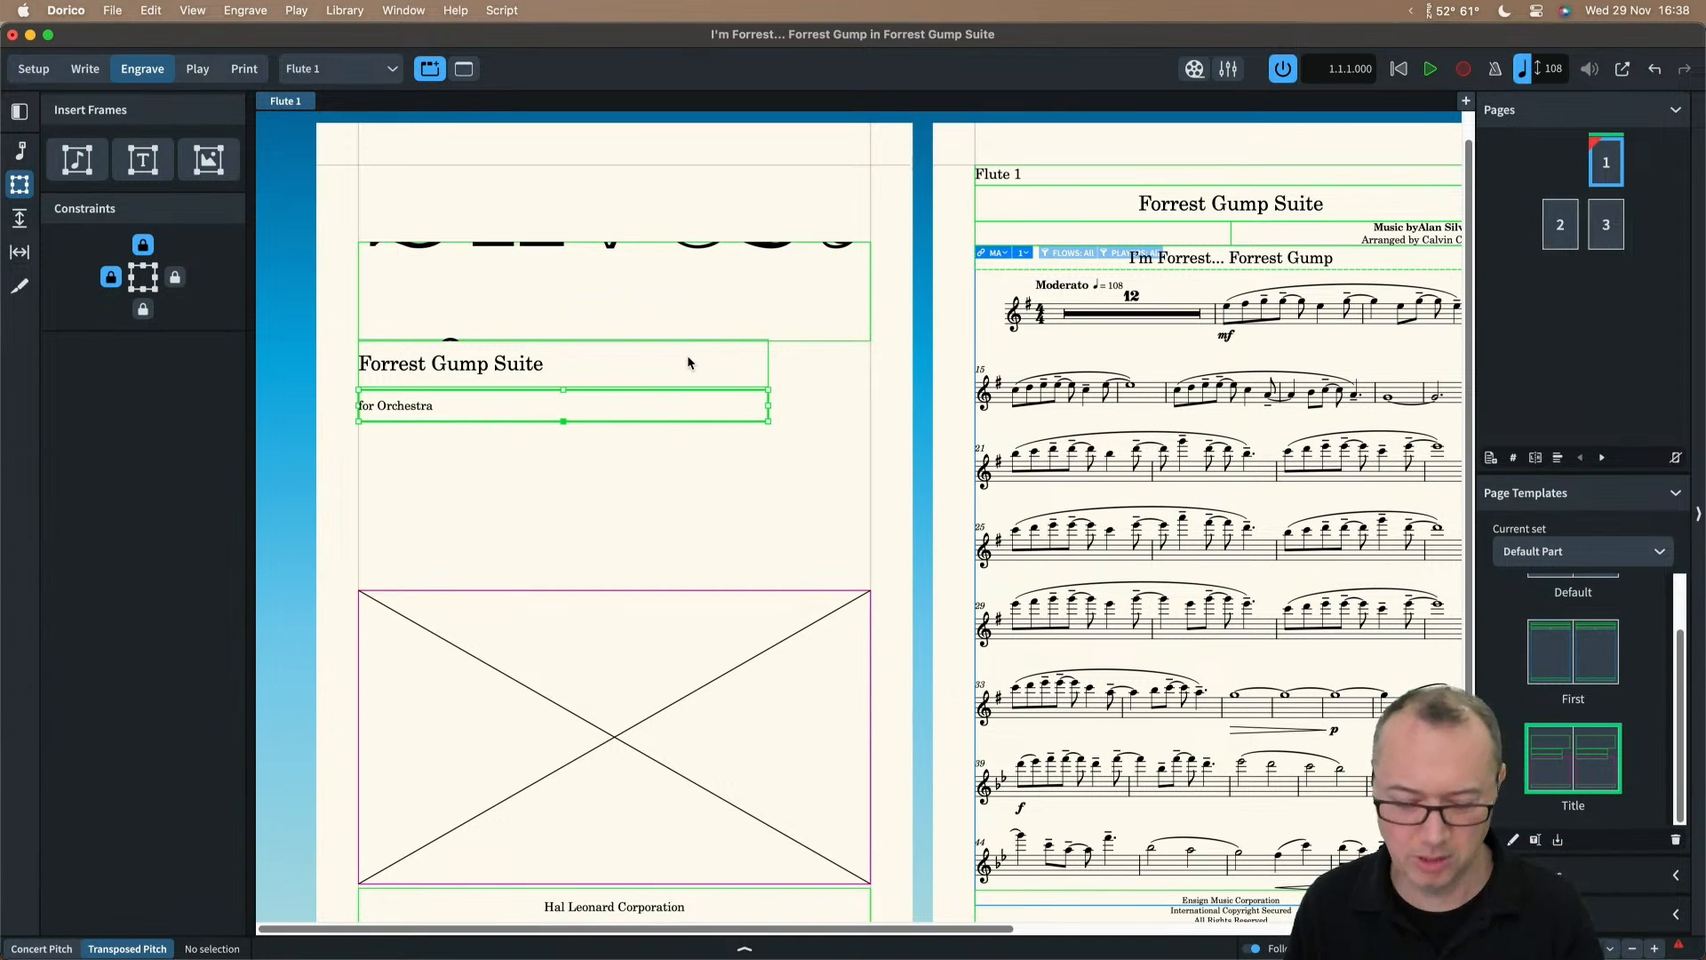
Step: Duplicate the "Titlepage - Artist - Score" paragraph style and name the copy "Titlepage - Artist - Part"
double_click(520, 255)
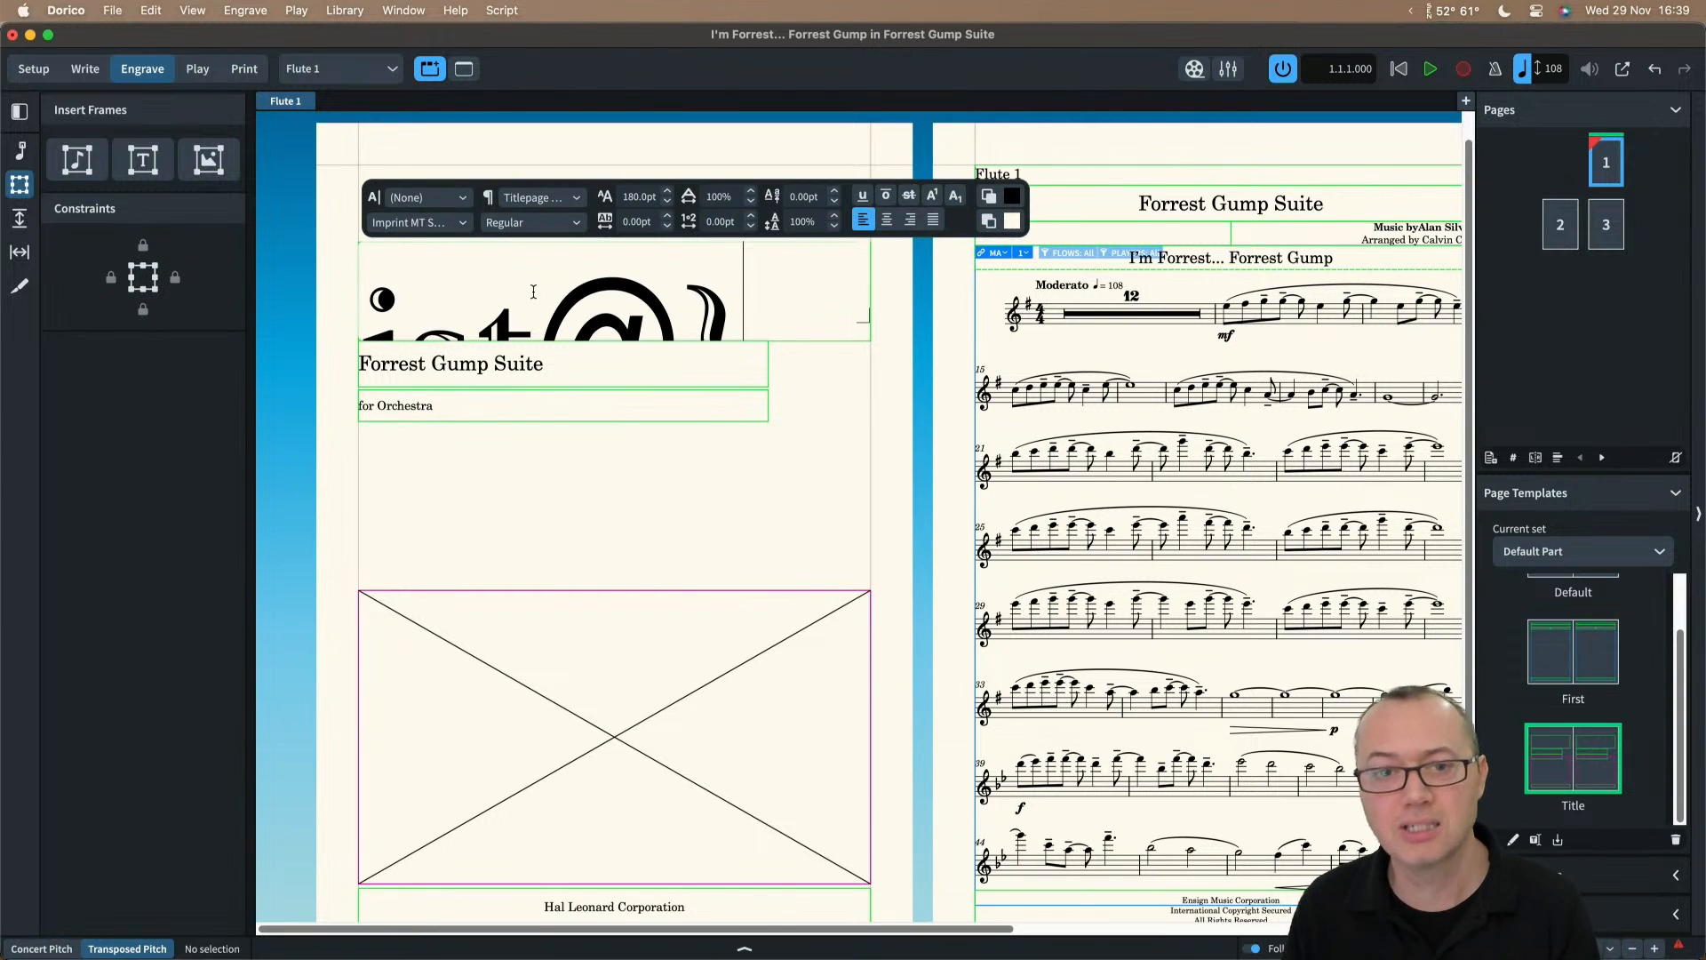
click(839, 418)
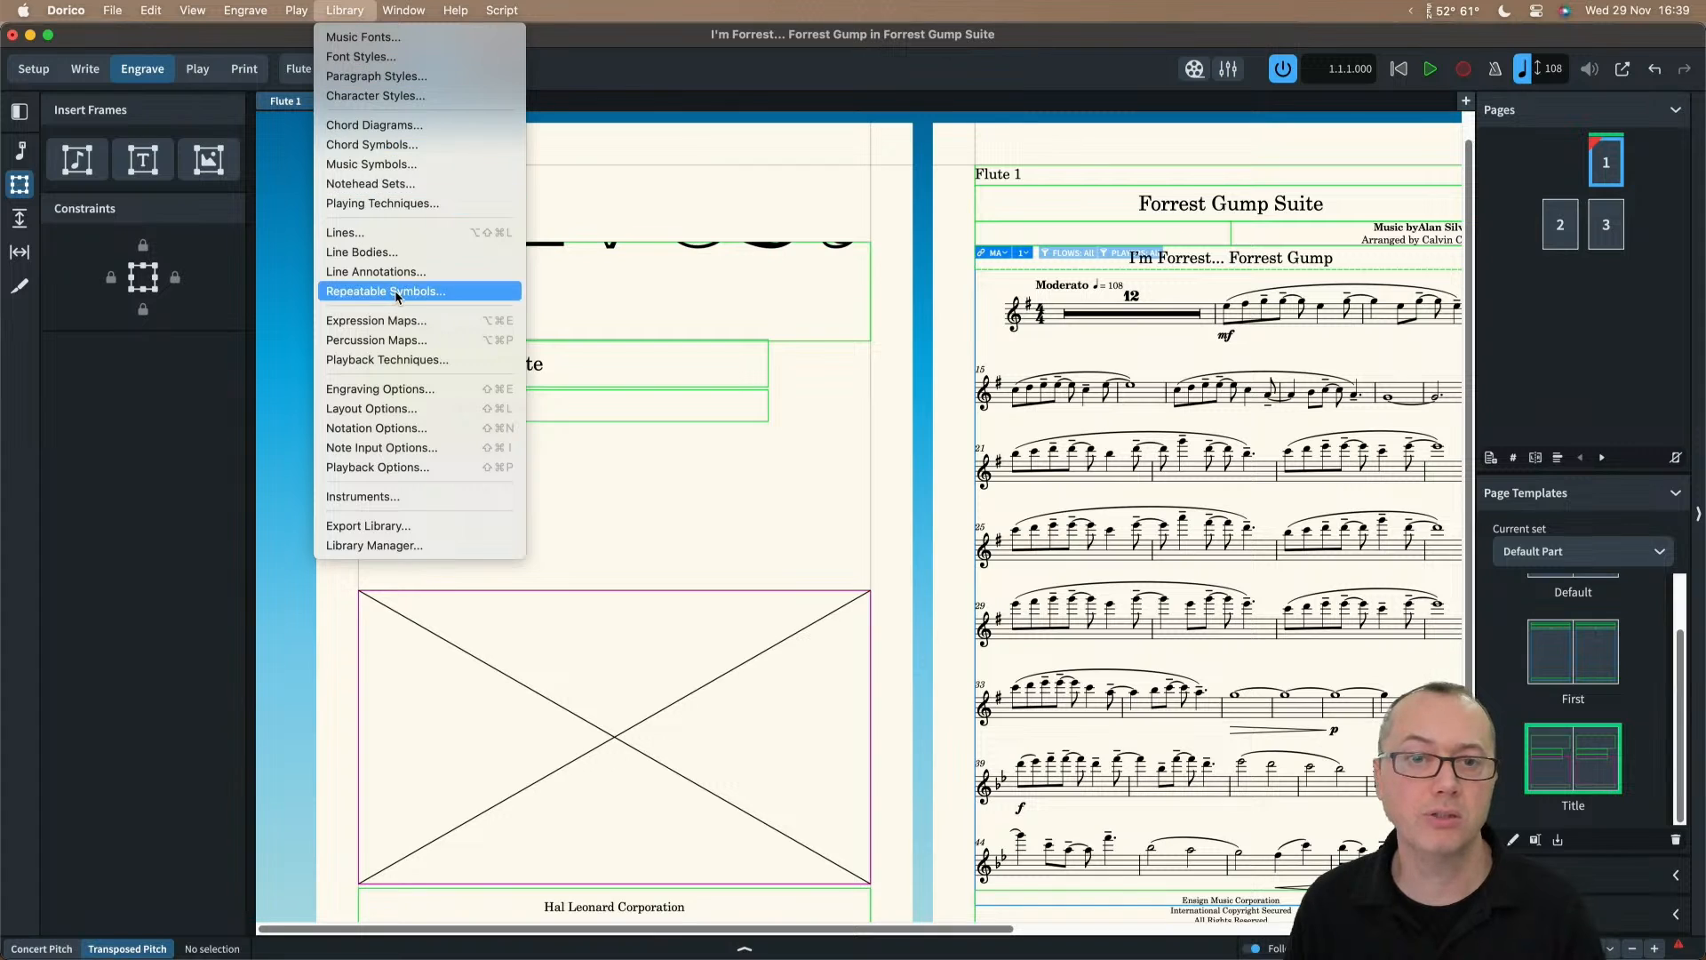
click(378, 77)
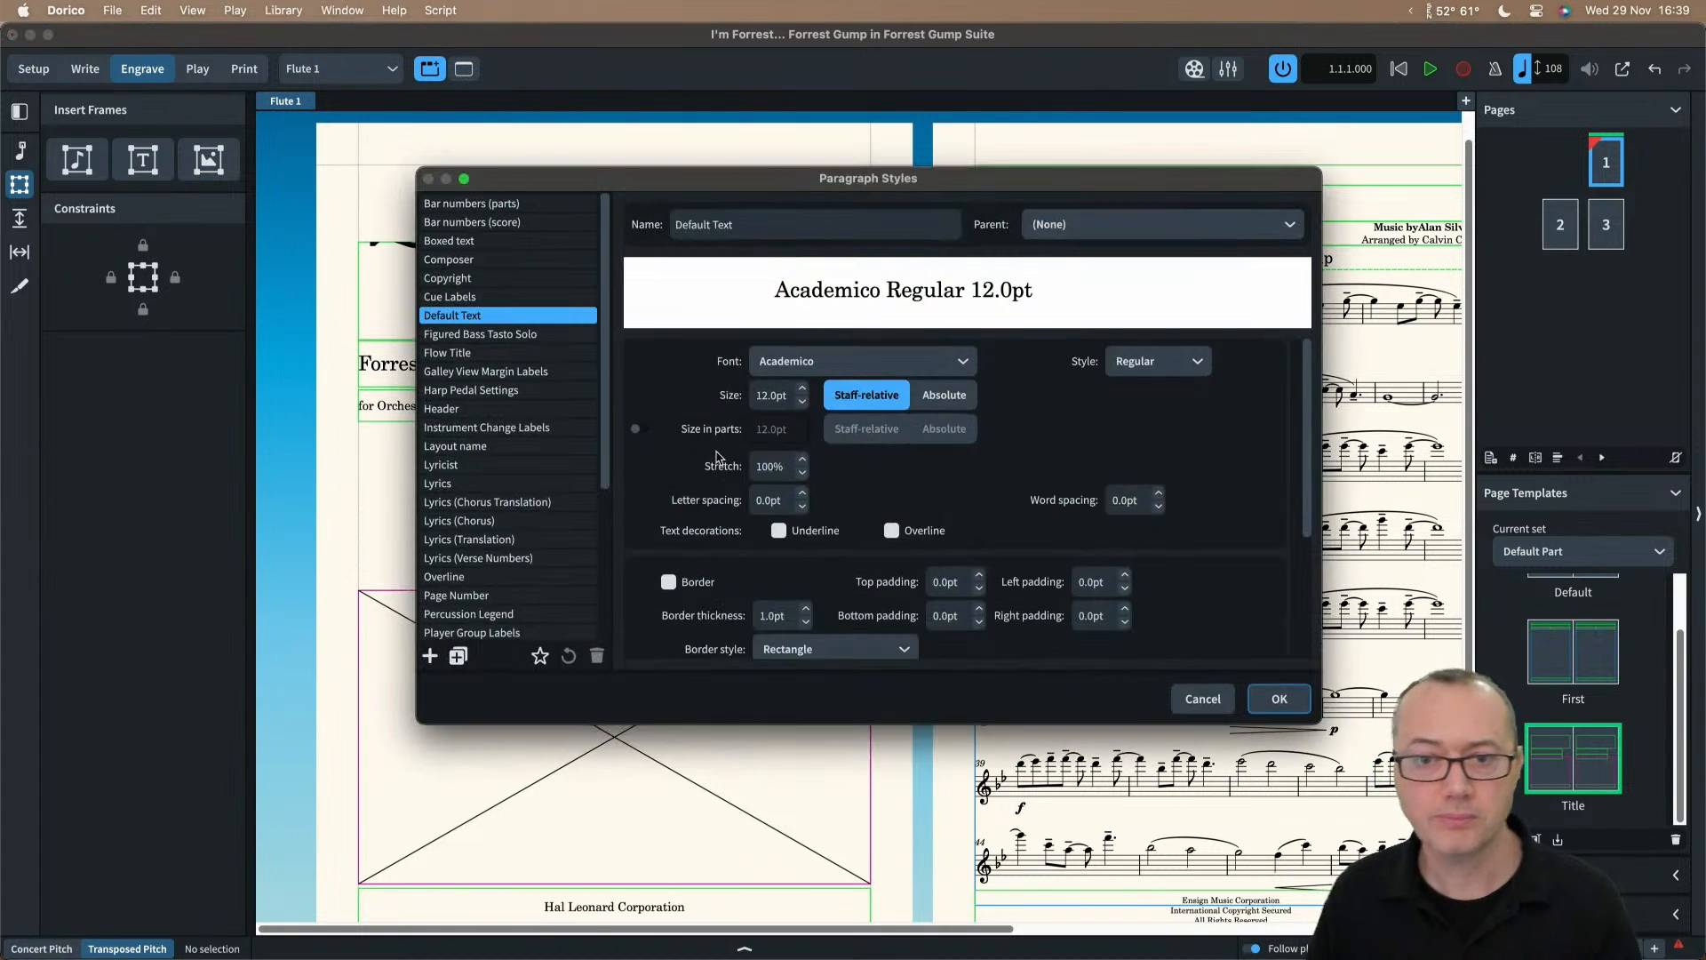
scroll(478, 515, down, 5)
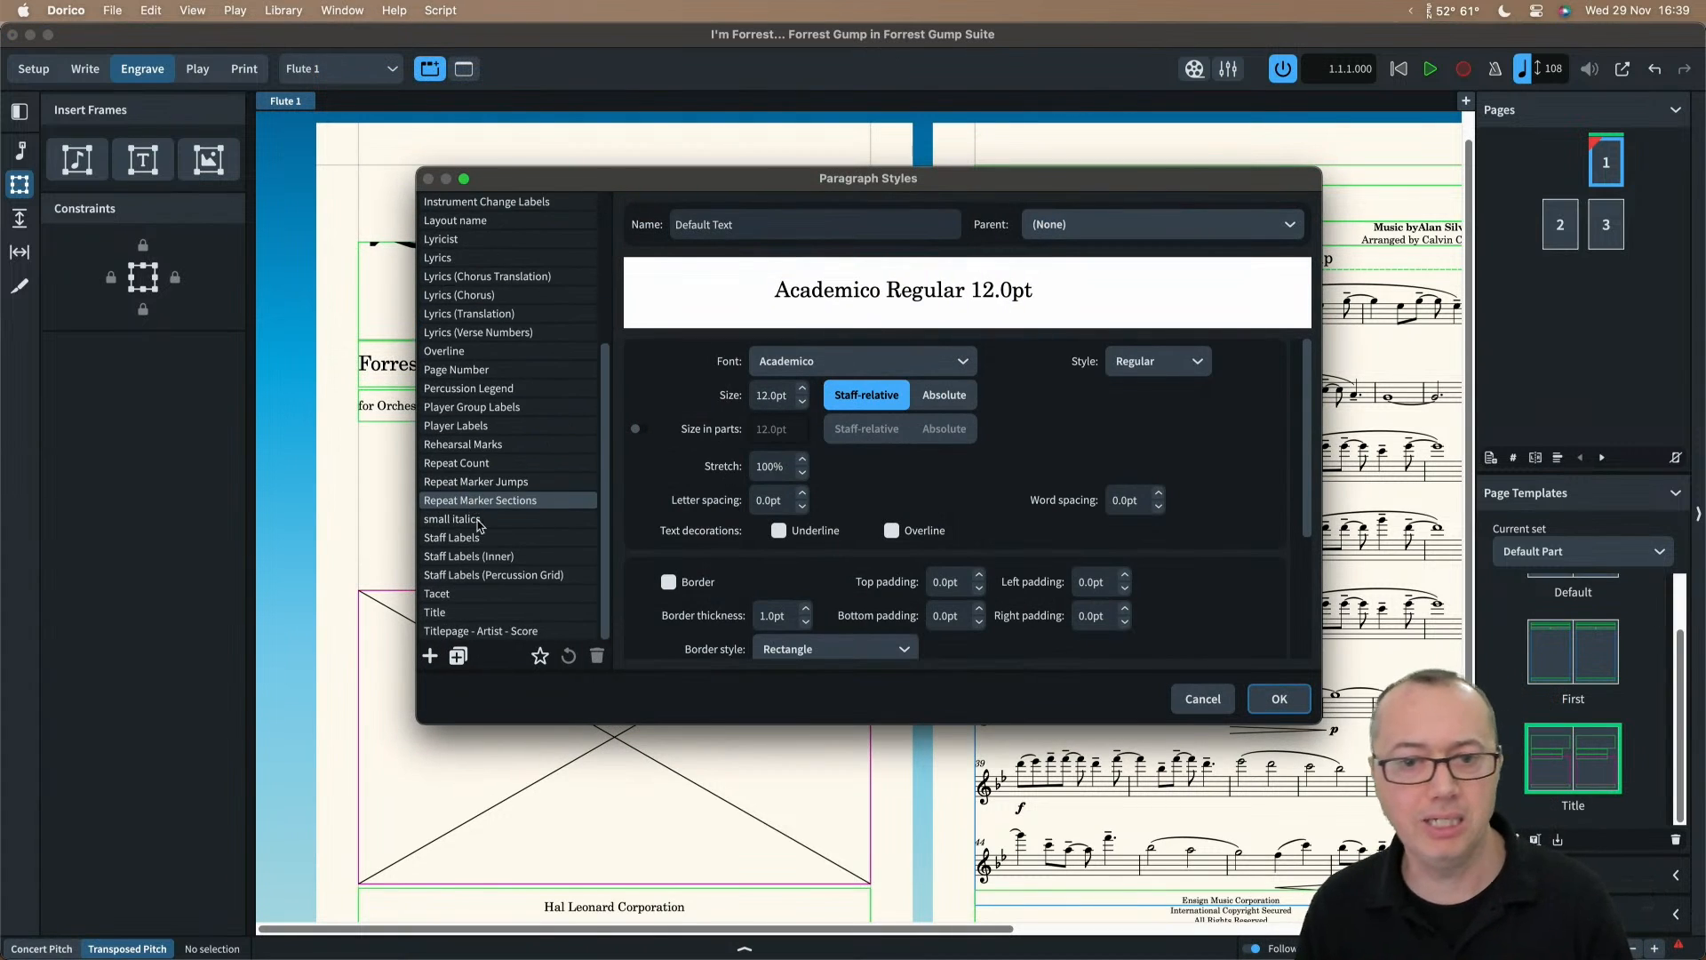
click(485, 632)
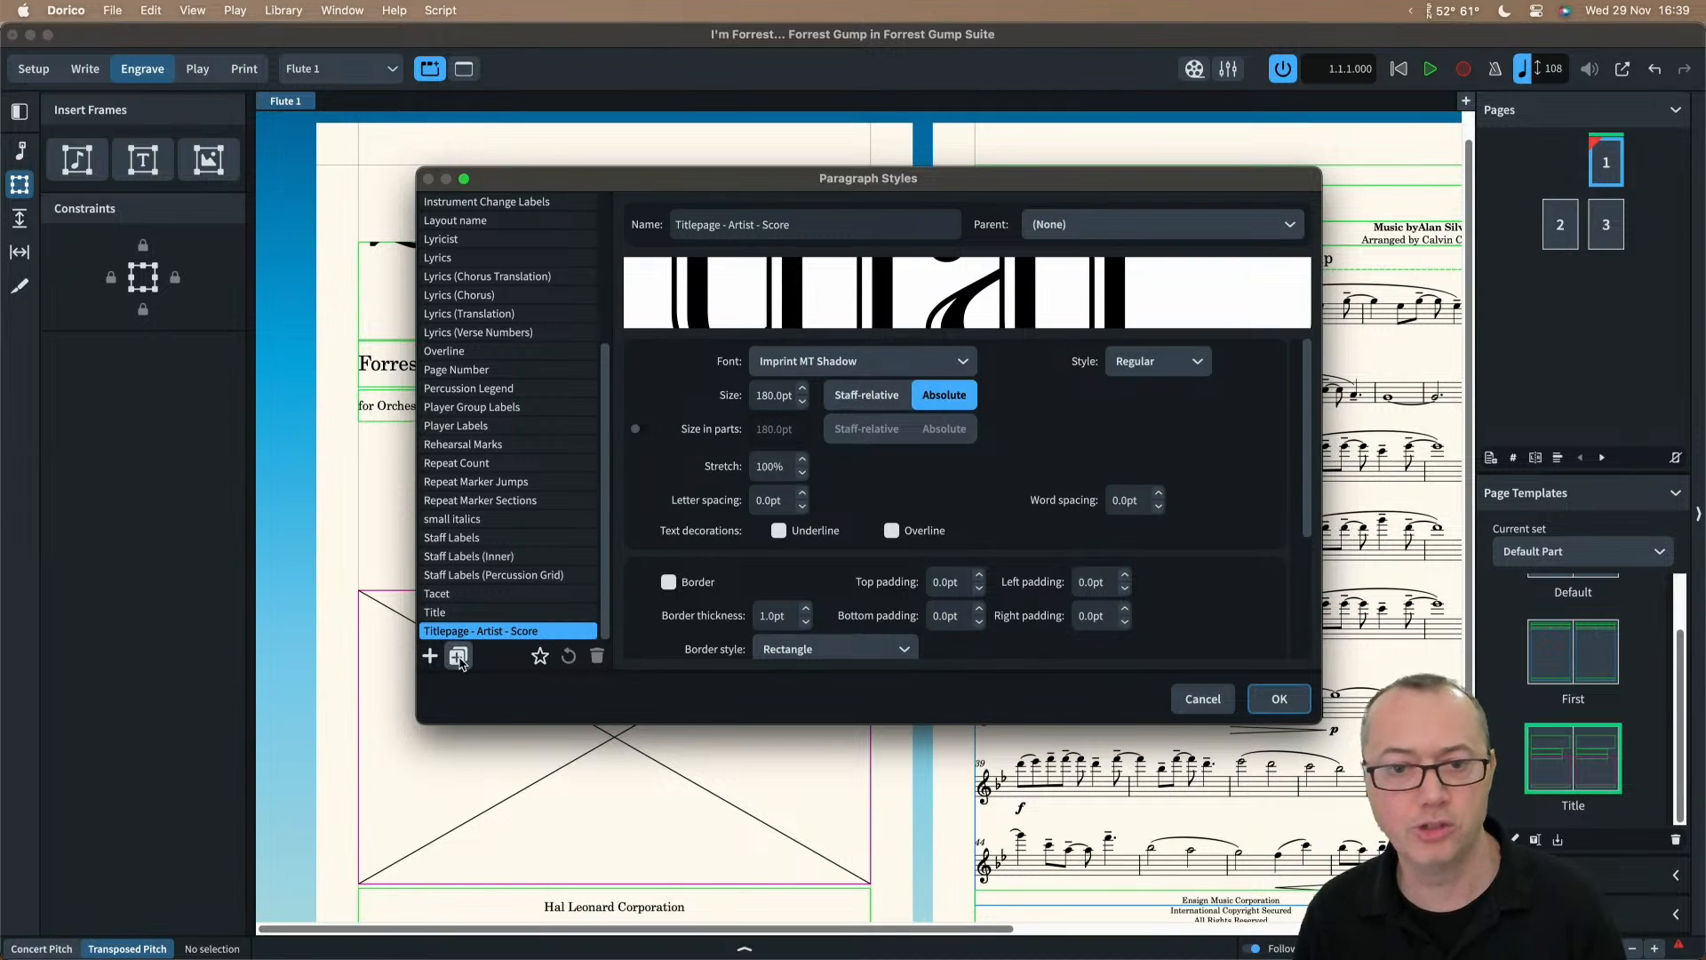
click(459, 657)
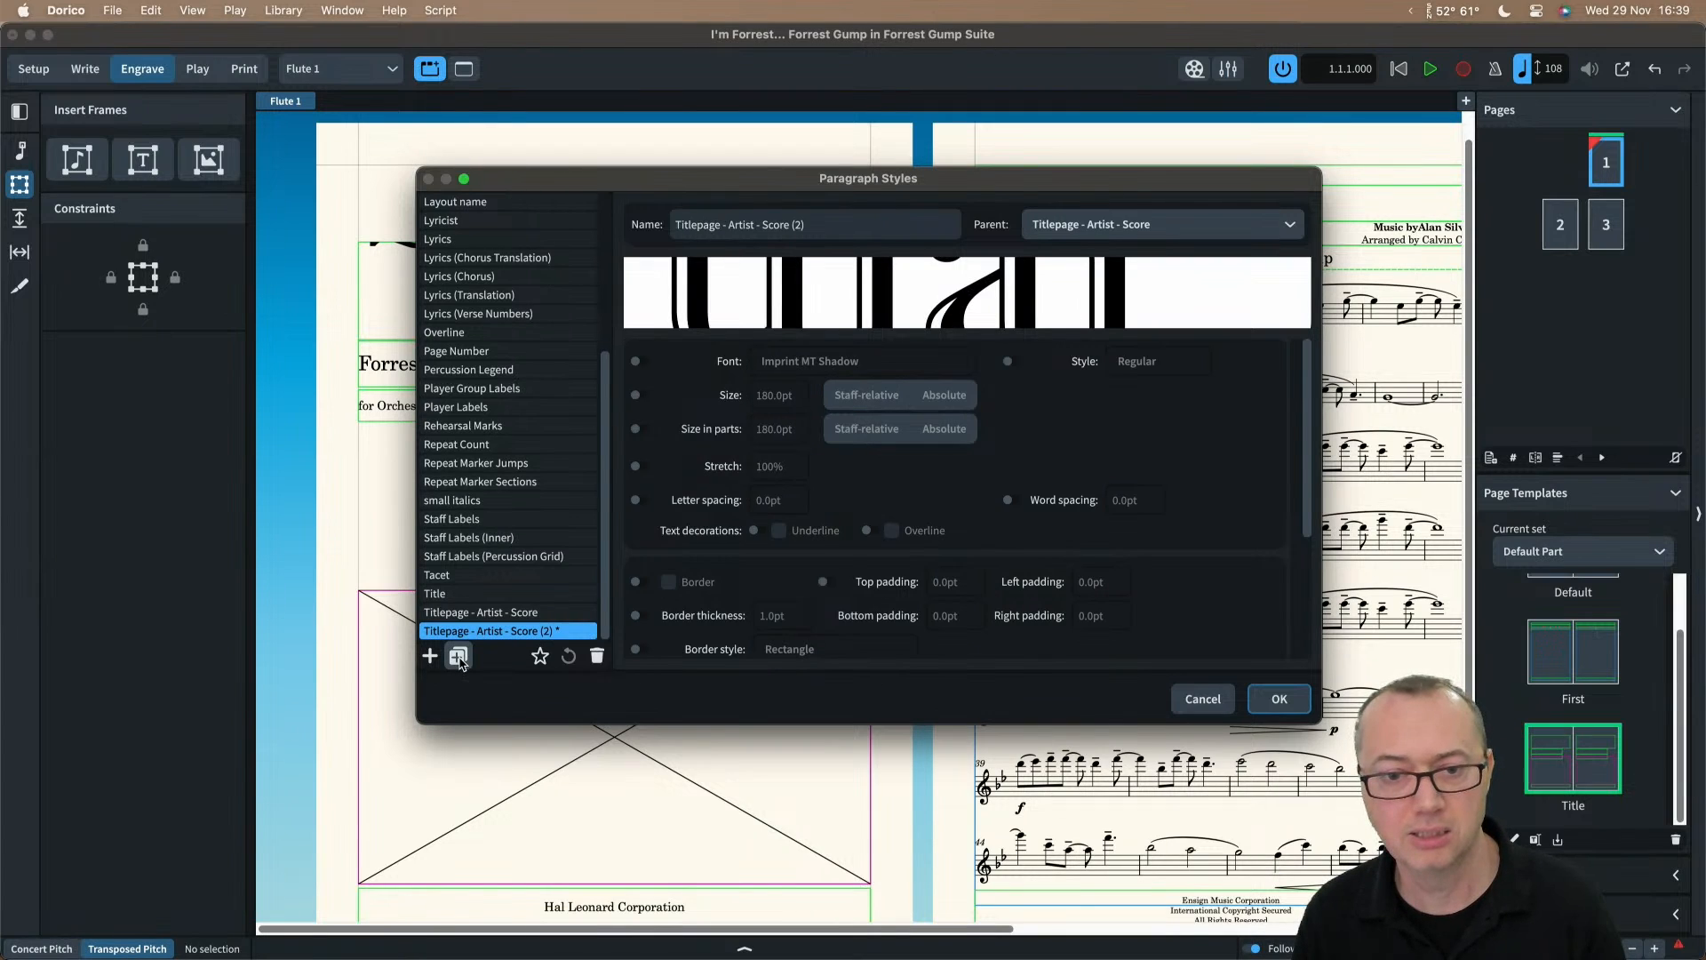
double_click(770, 225)
text(Part)
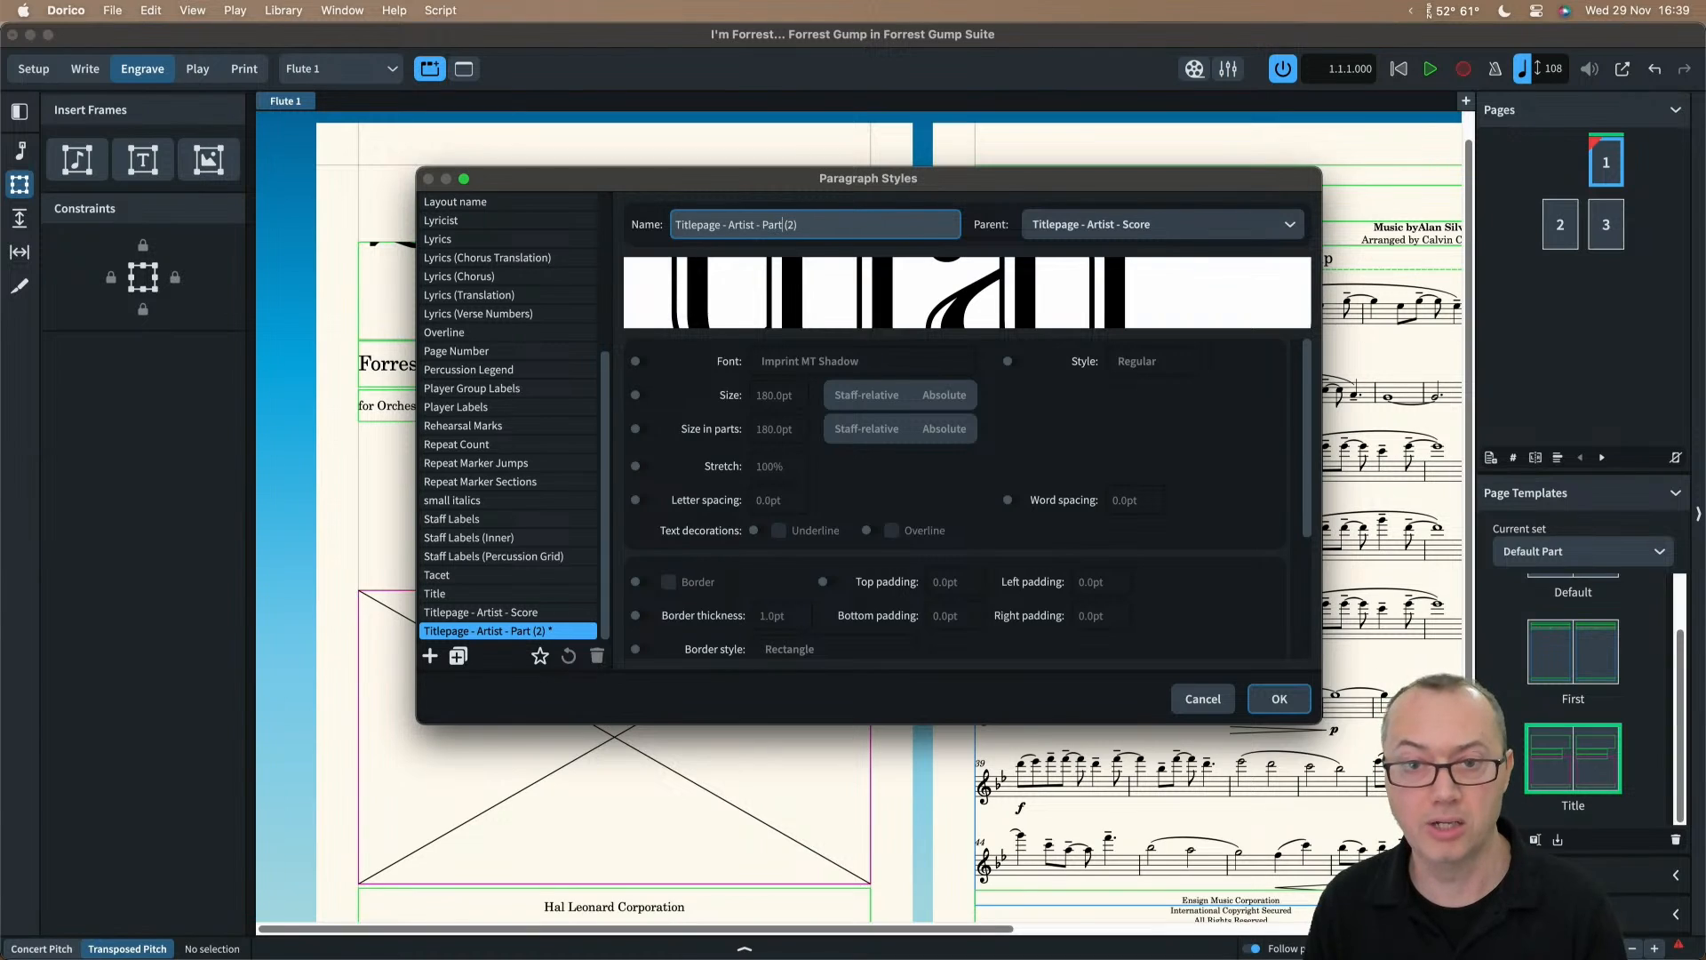
Step: Override the size of the "Titlepage - Artist - Part" style with 80 pt absolute and save the paragraph styles
click(636, 395)
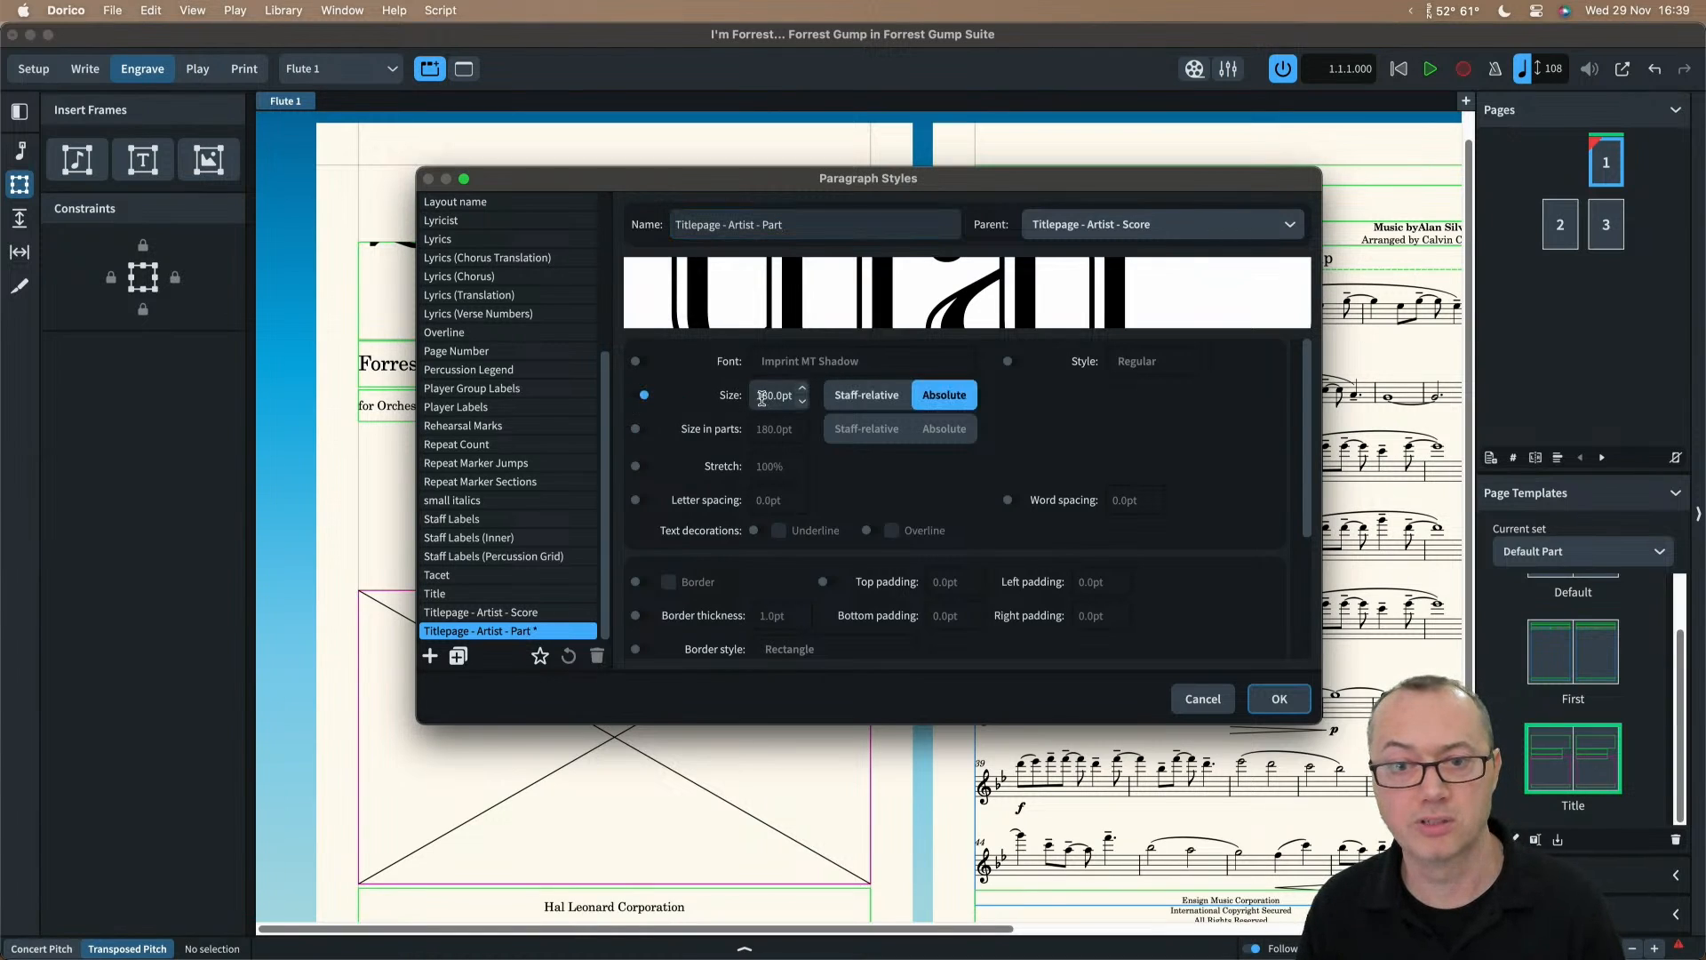
click(761, 397)
key(BackSpace)
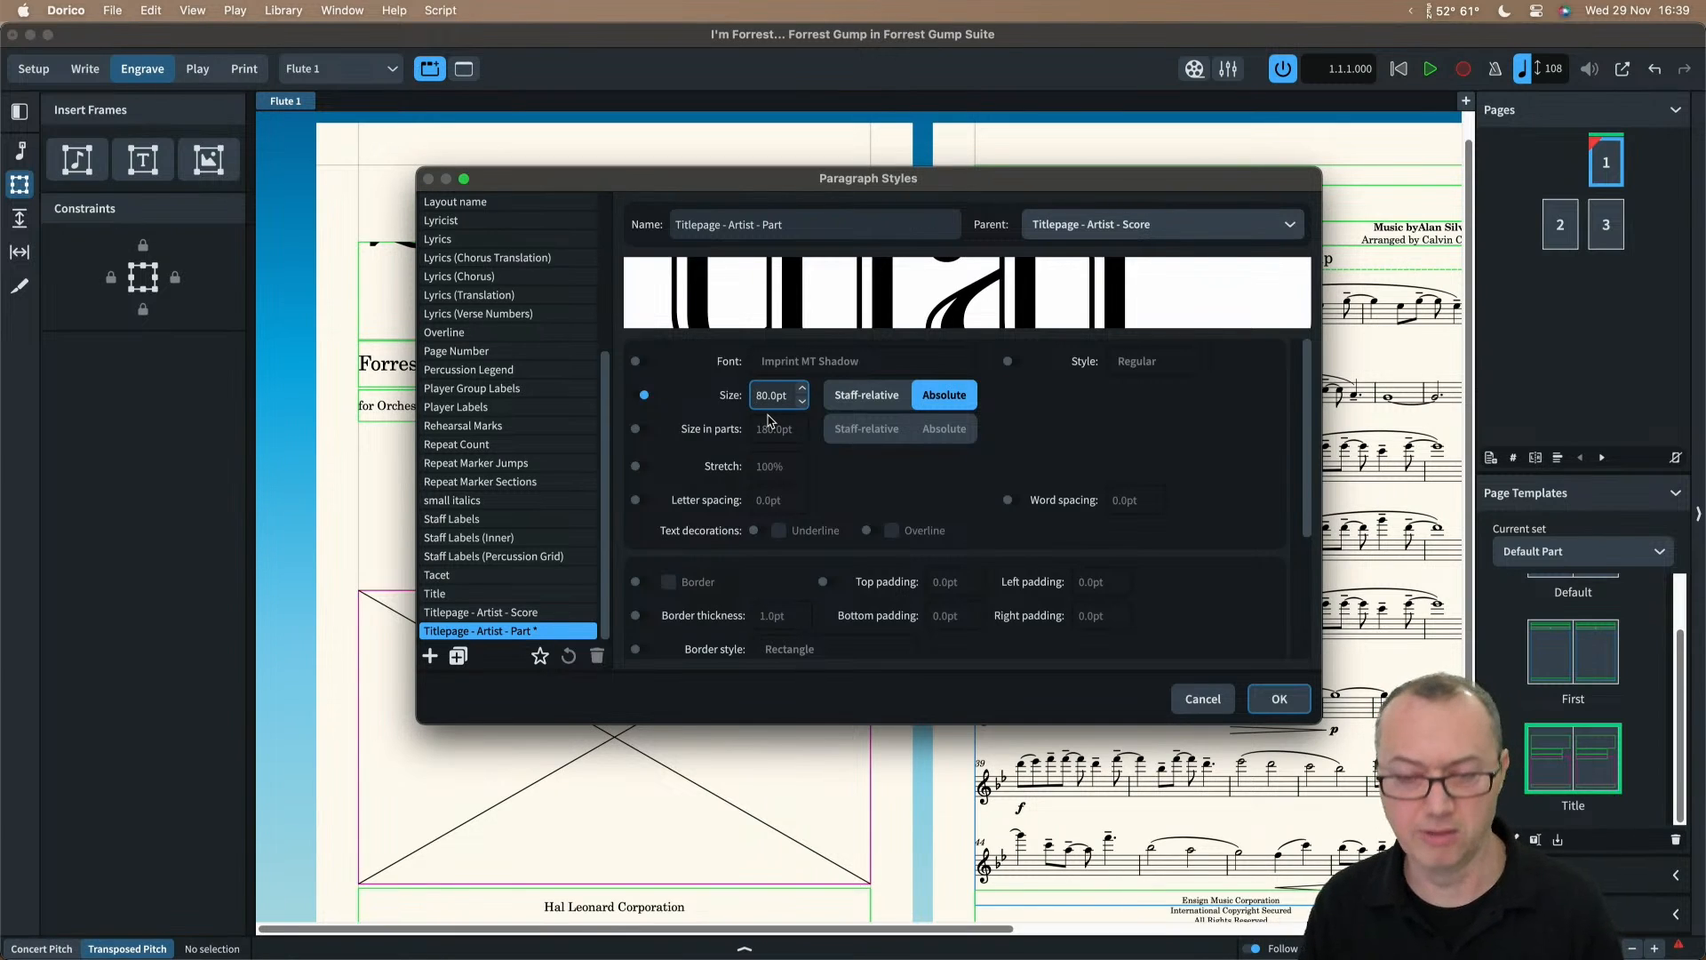
key(Return)
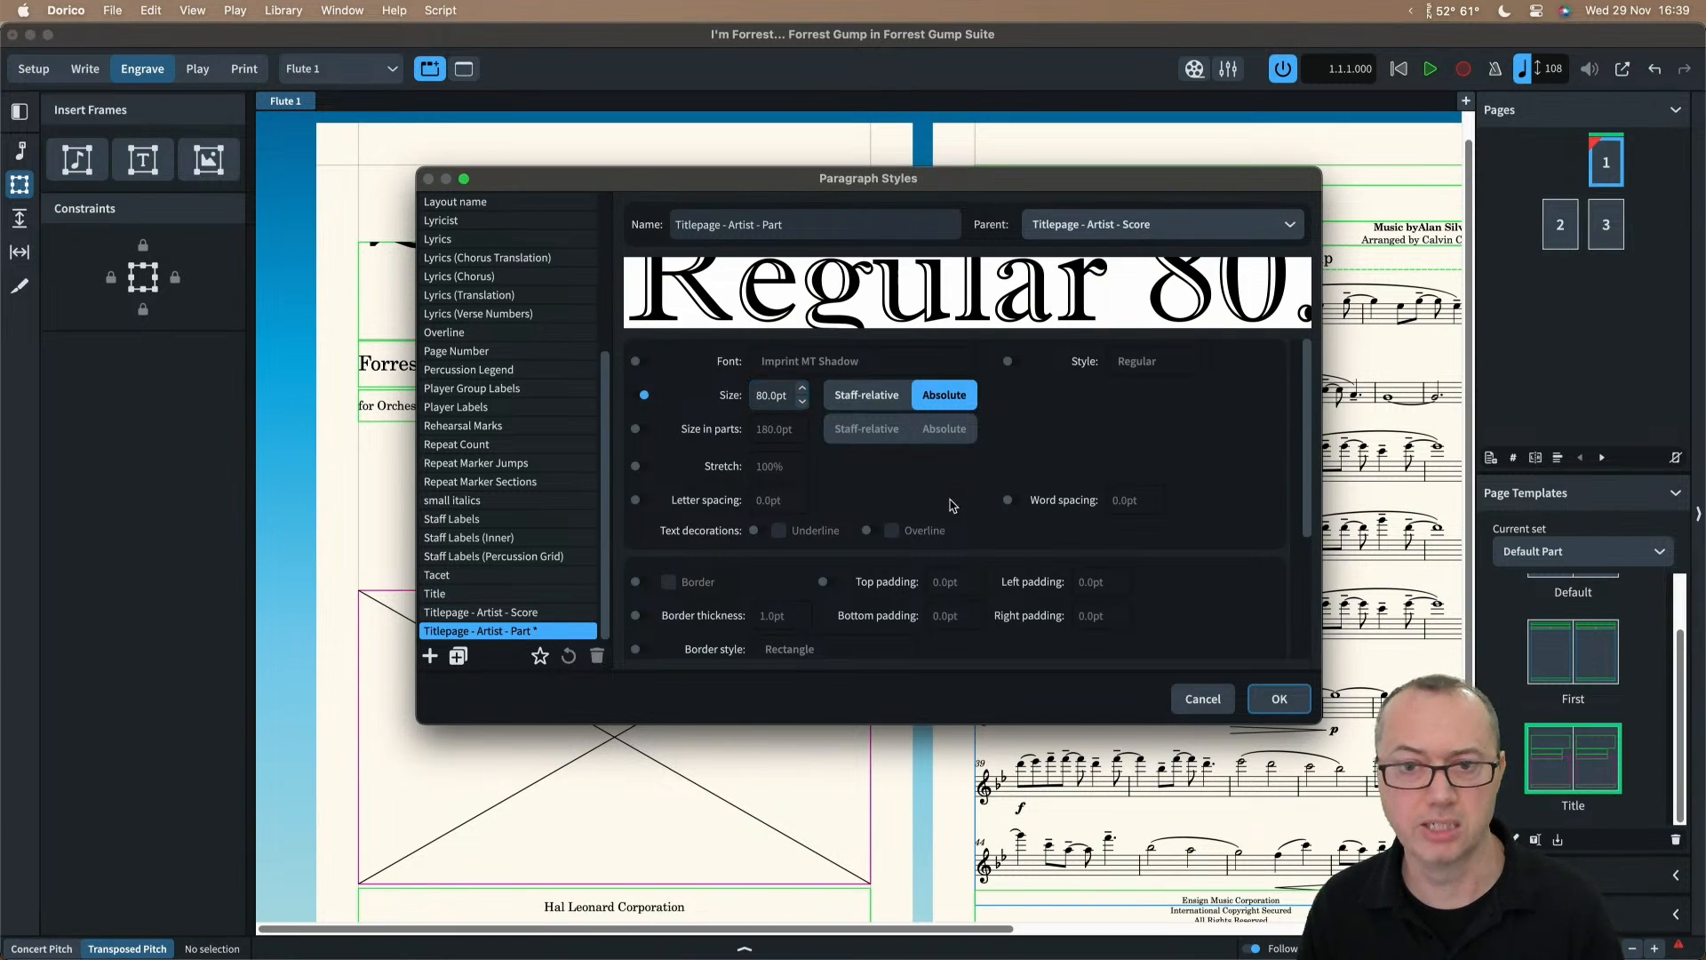
click(1277, 700)
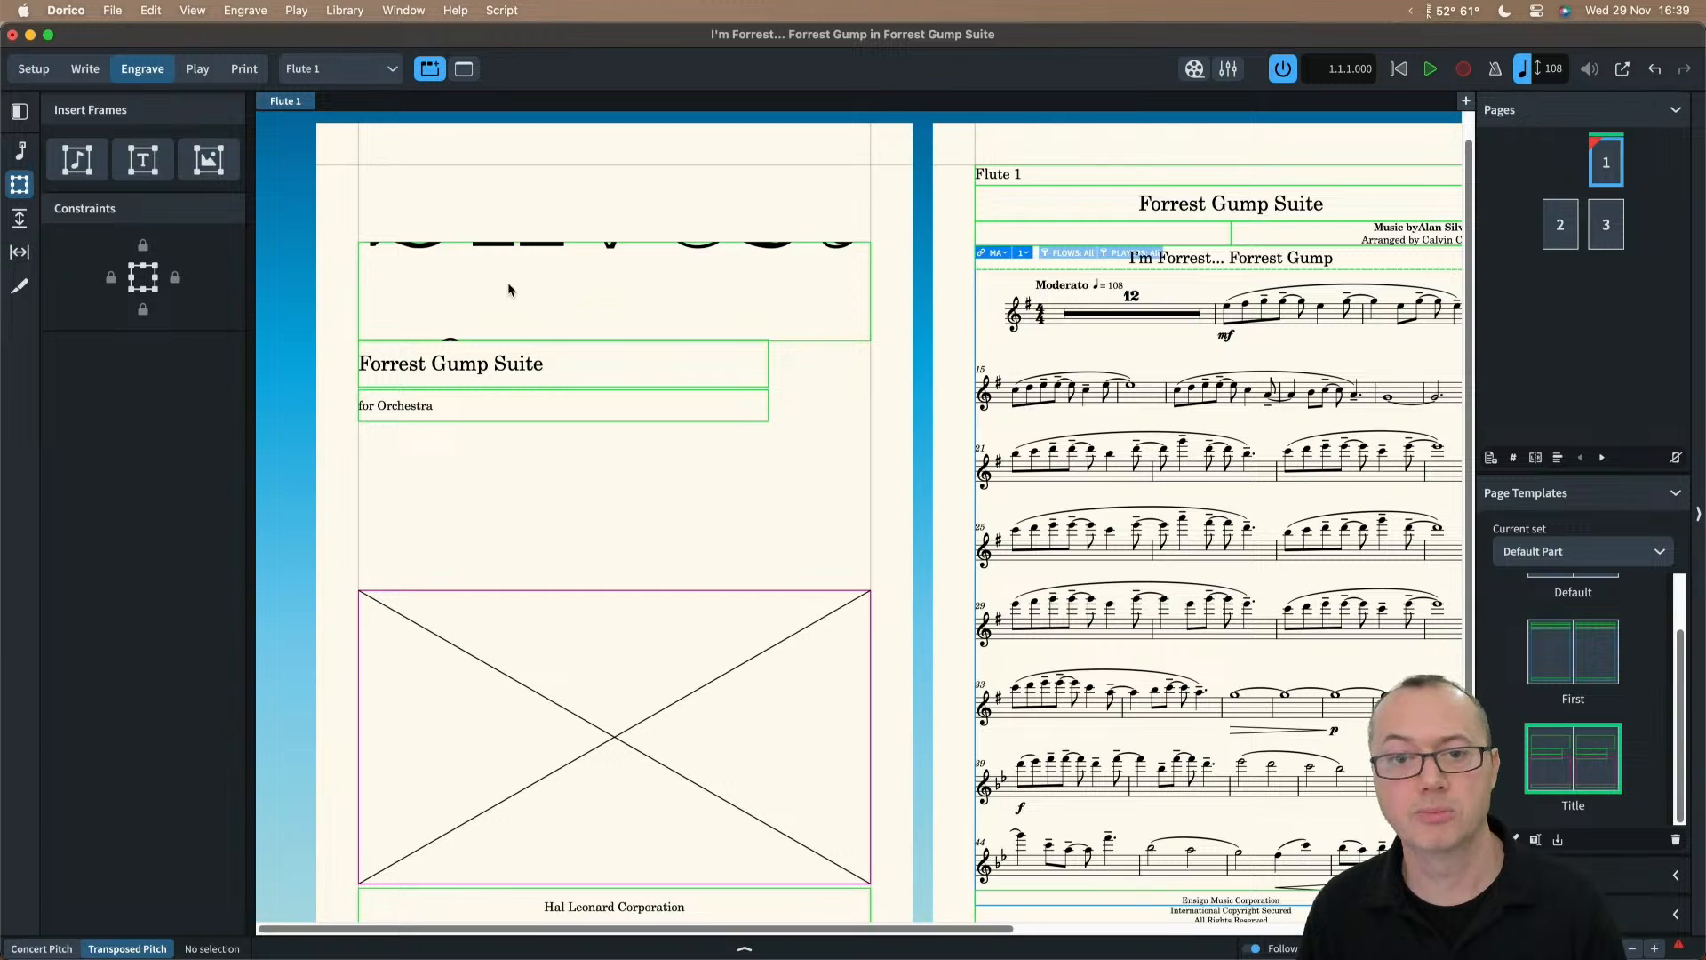
Step: Apply the "Titlepage - Artist - Part" paragraph style to all text in the uppermost frame of the Flute 1 title page
double_click(537, 300)
key(super+a)
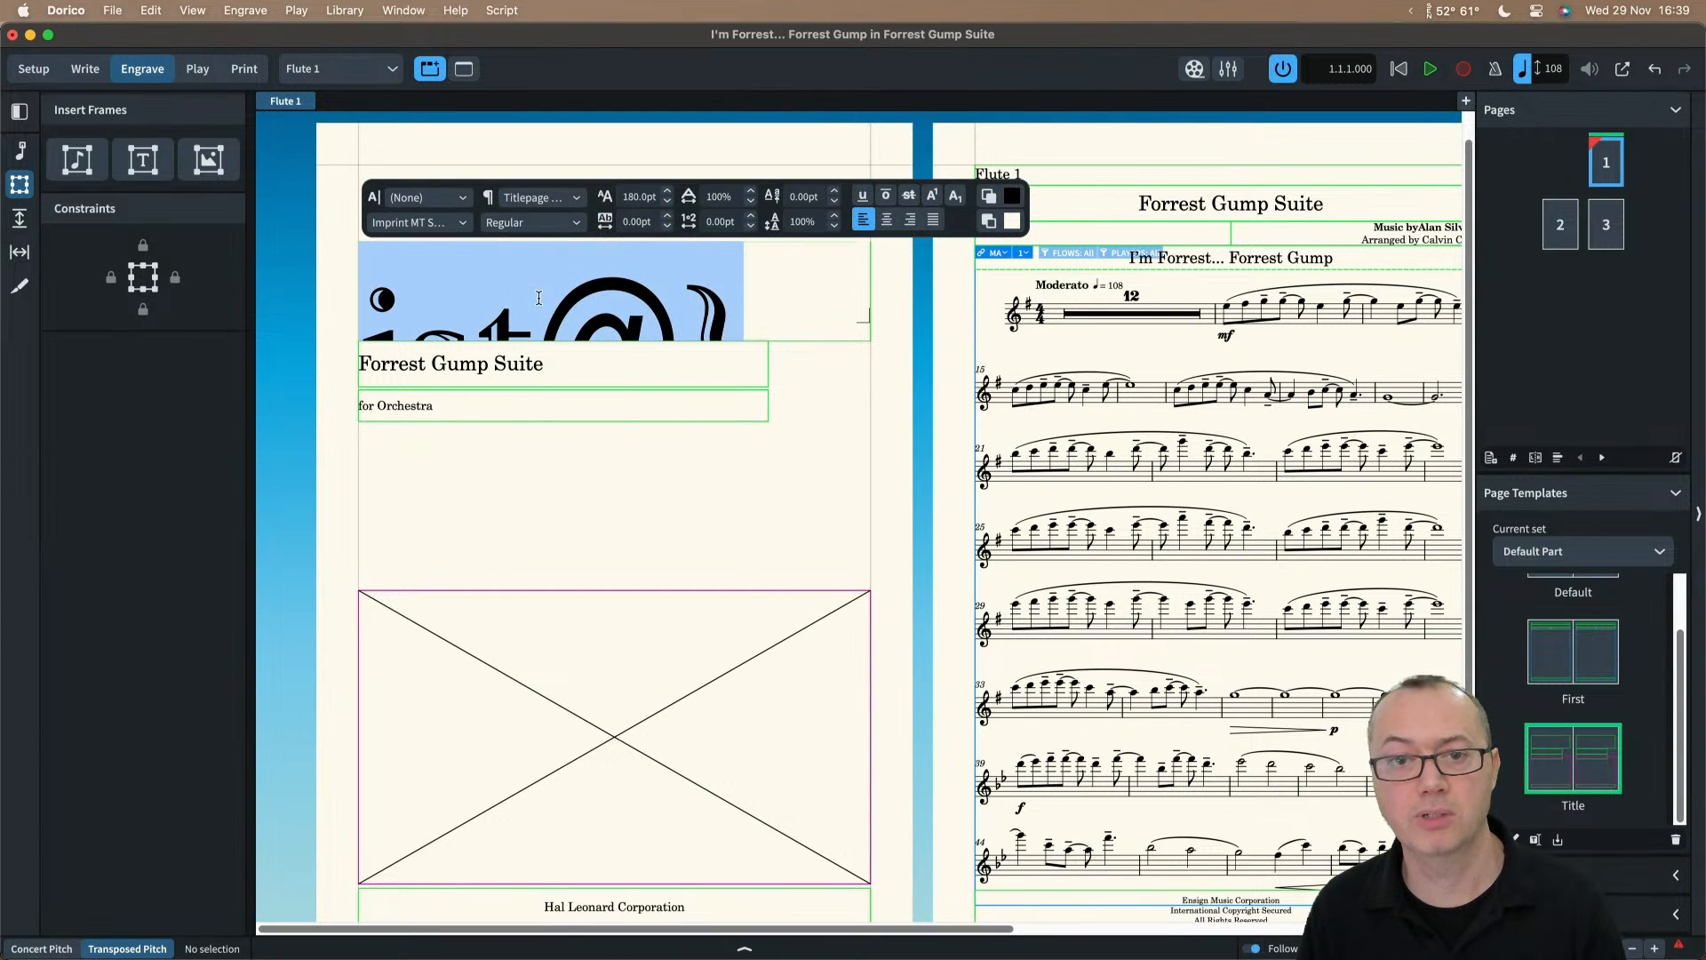
double_click(538, 299)
click(552, 267)
key(super+a)
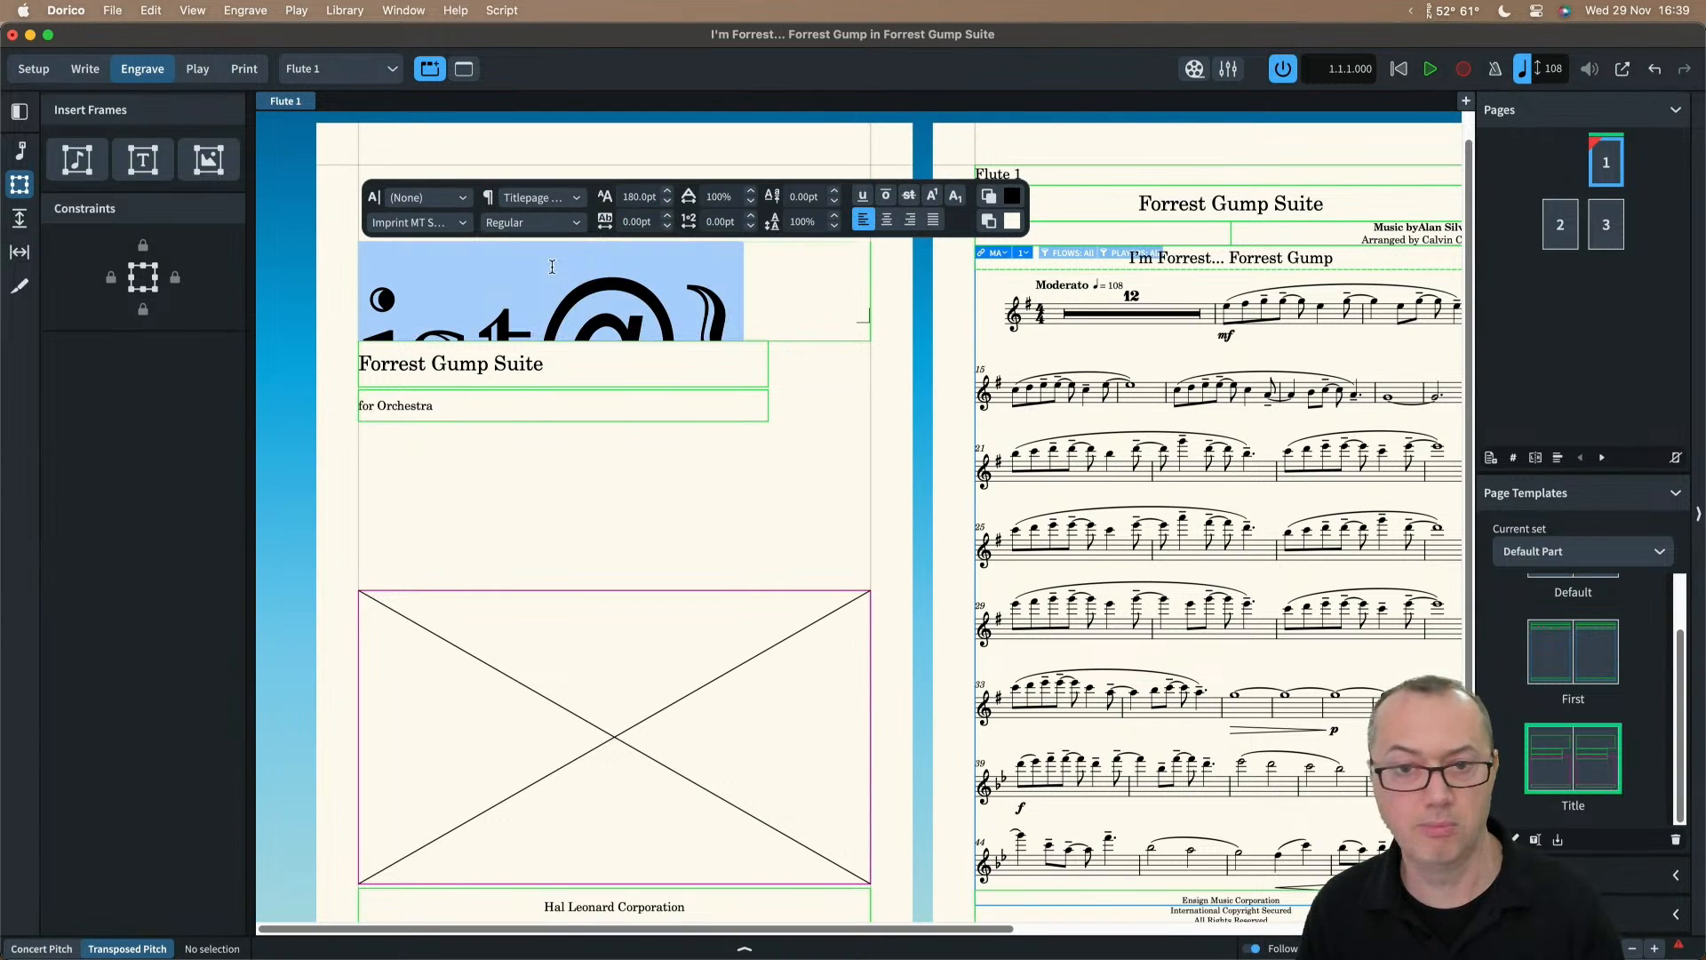
click(572, 199)
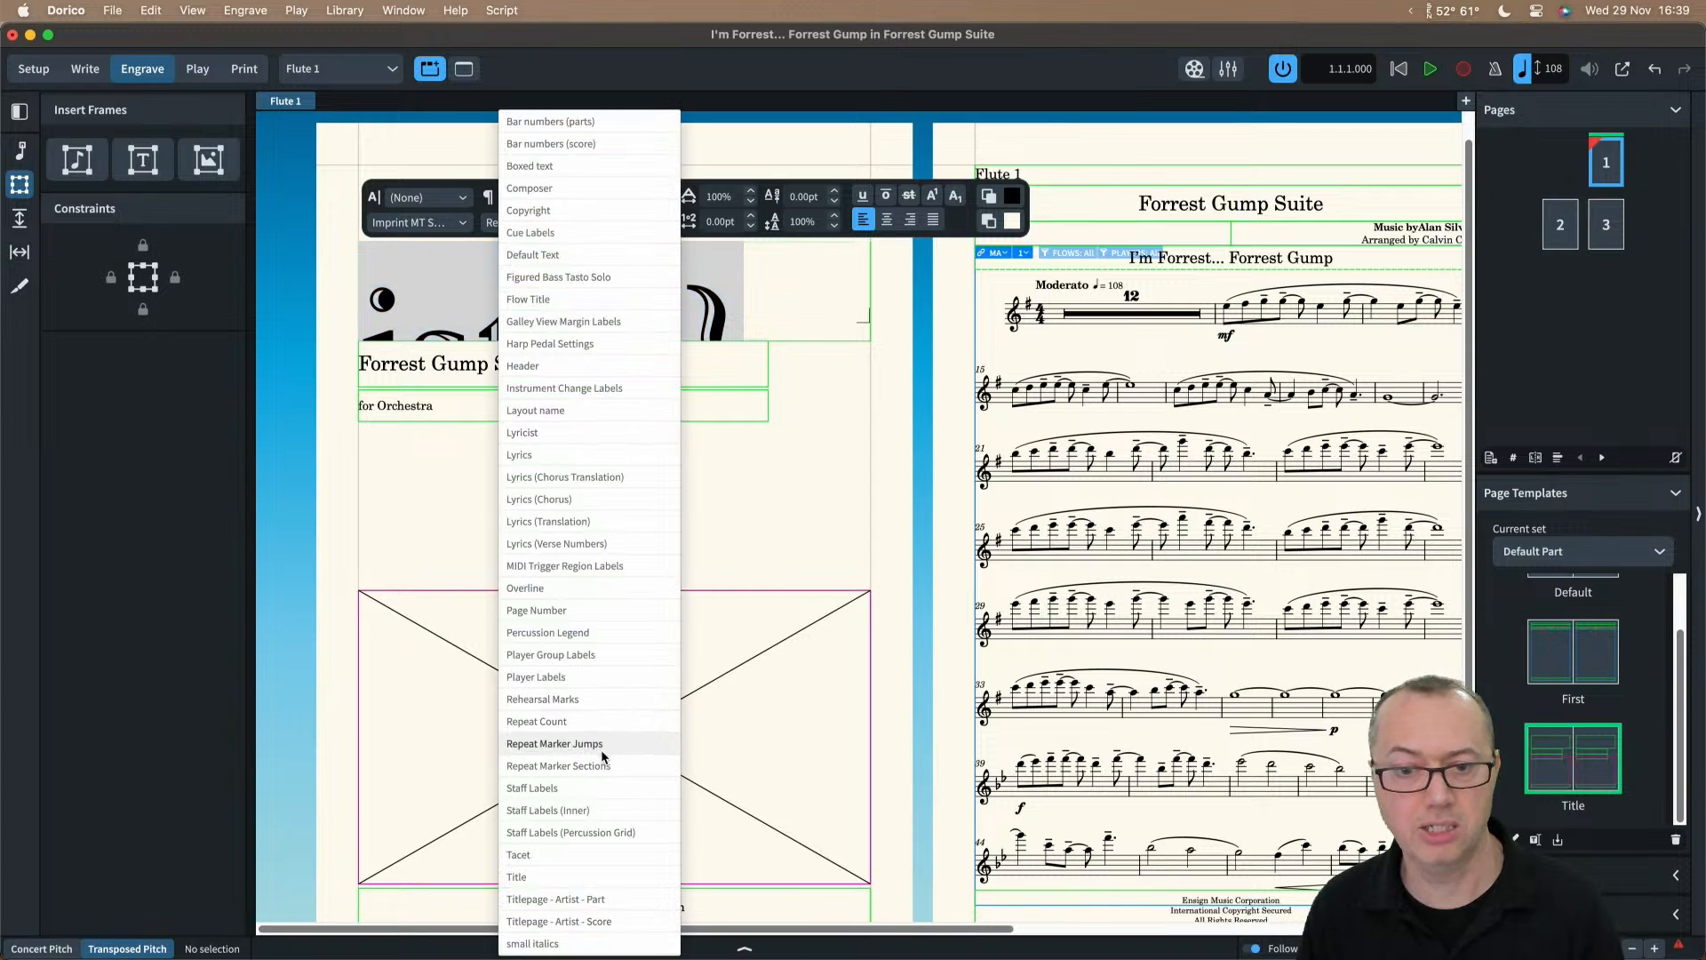
click(599, 902)
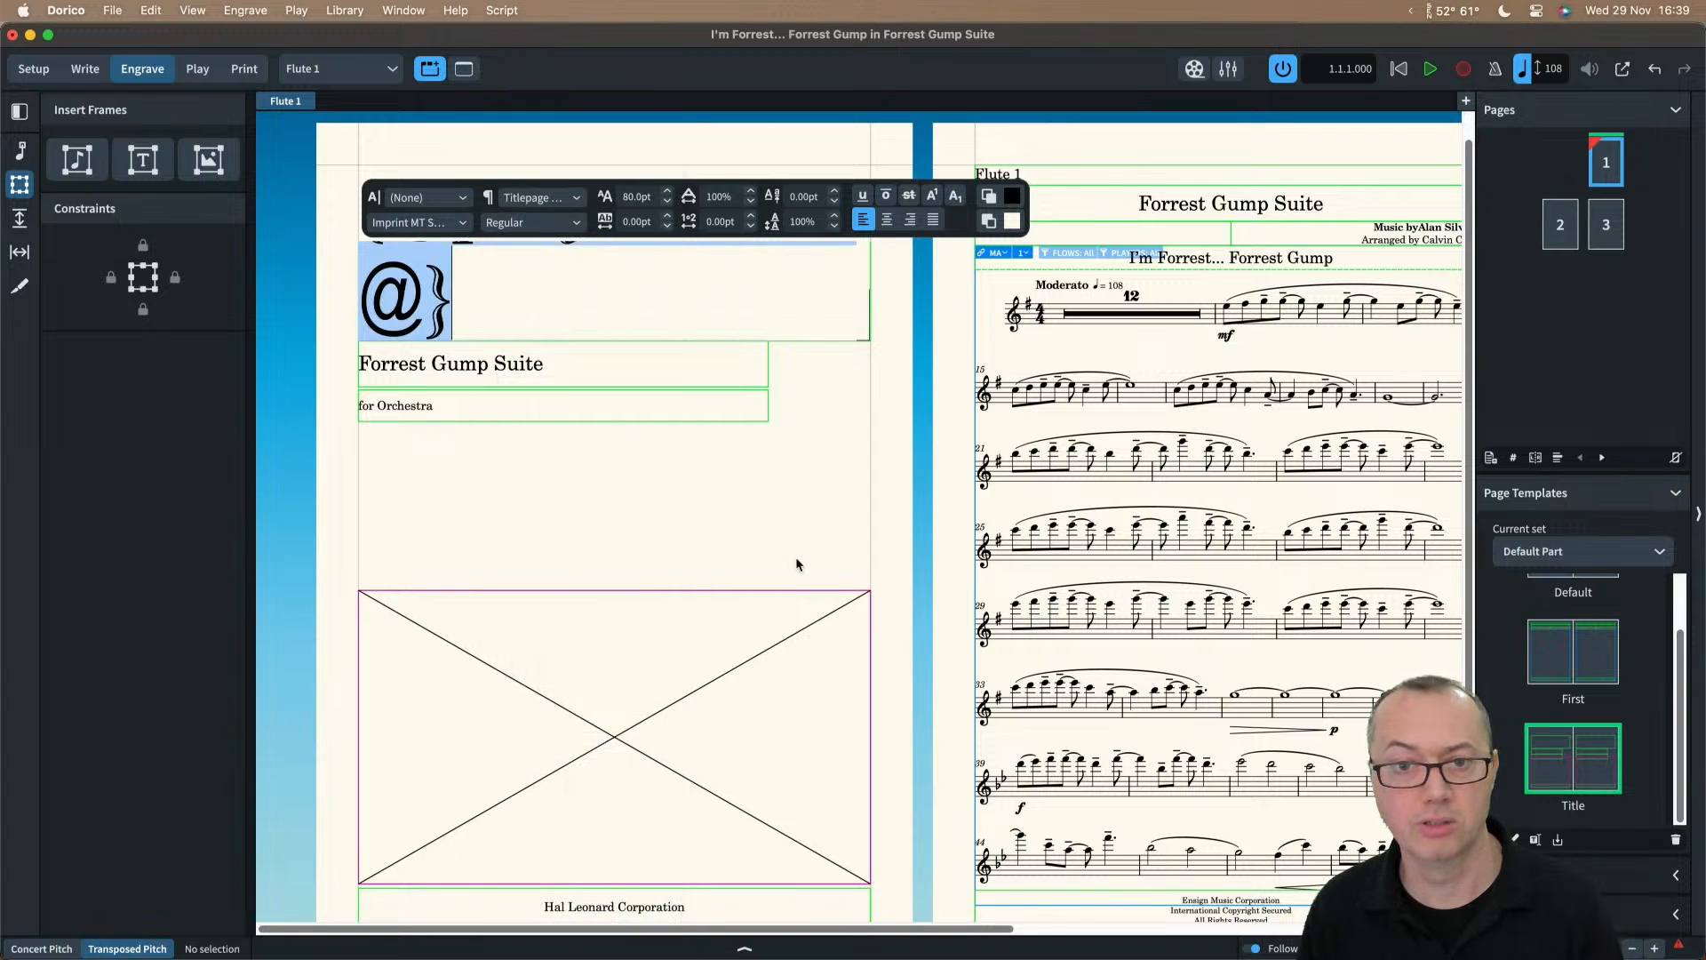
click(785, 490)
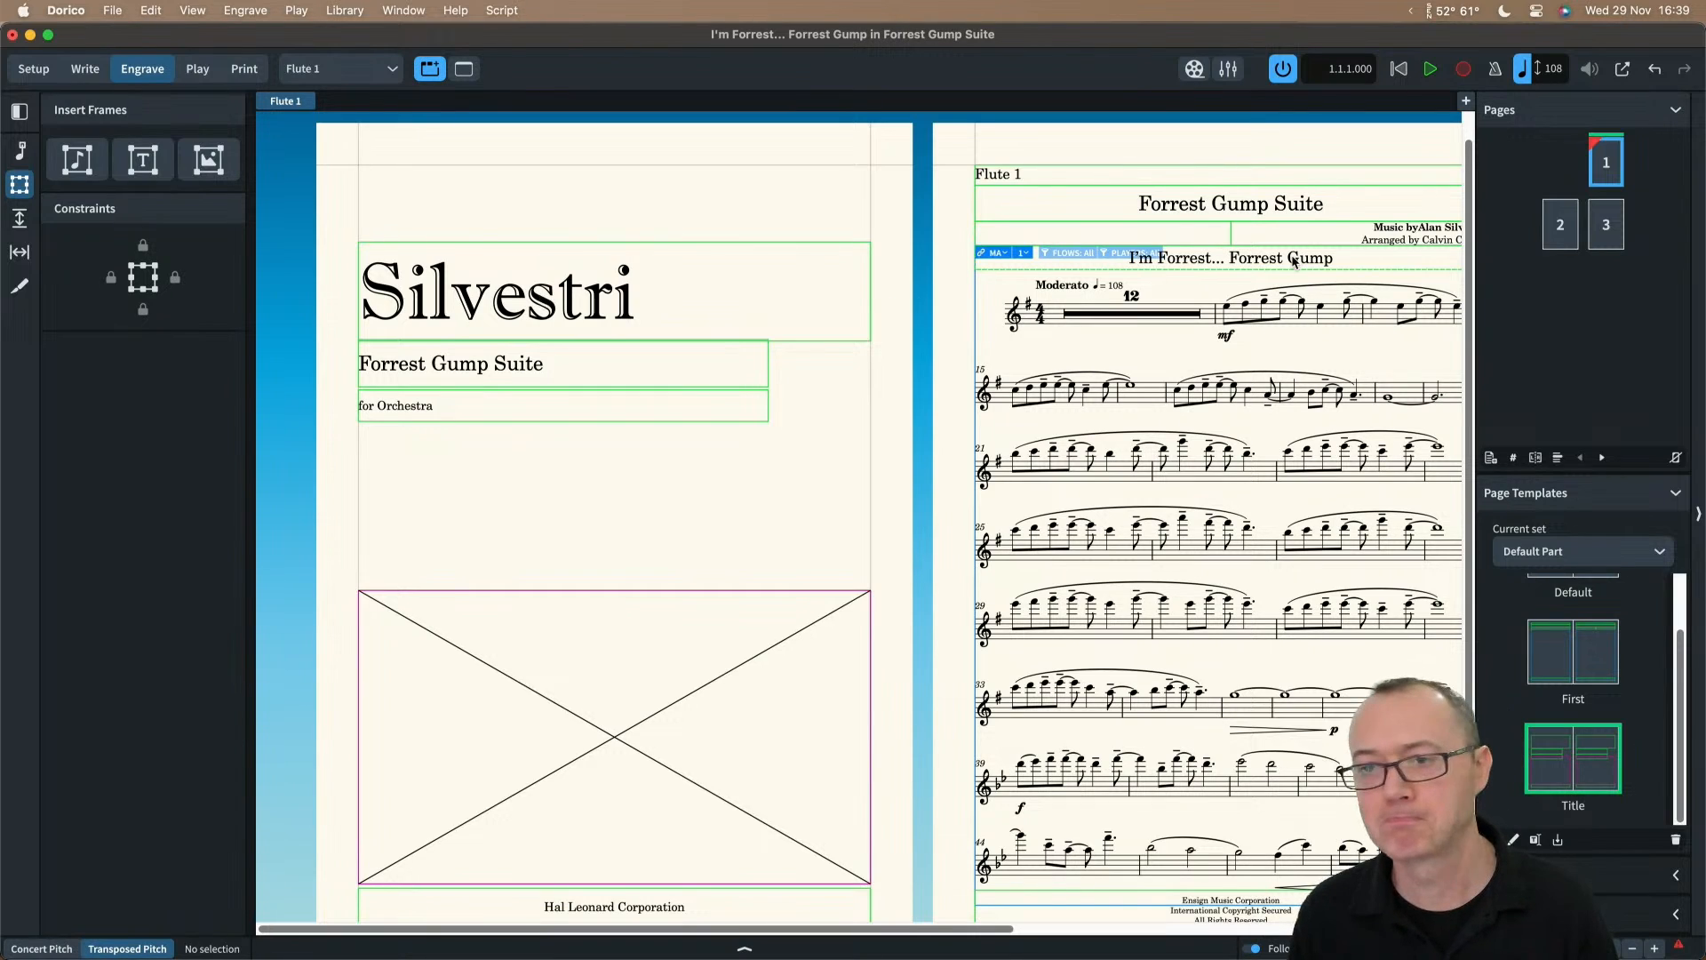
Step: Remove the page overrides from page 1 of Flute 1 and open the Title page template for editing
right_click(1602, 172)
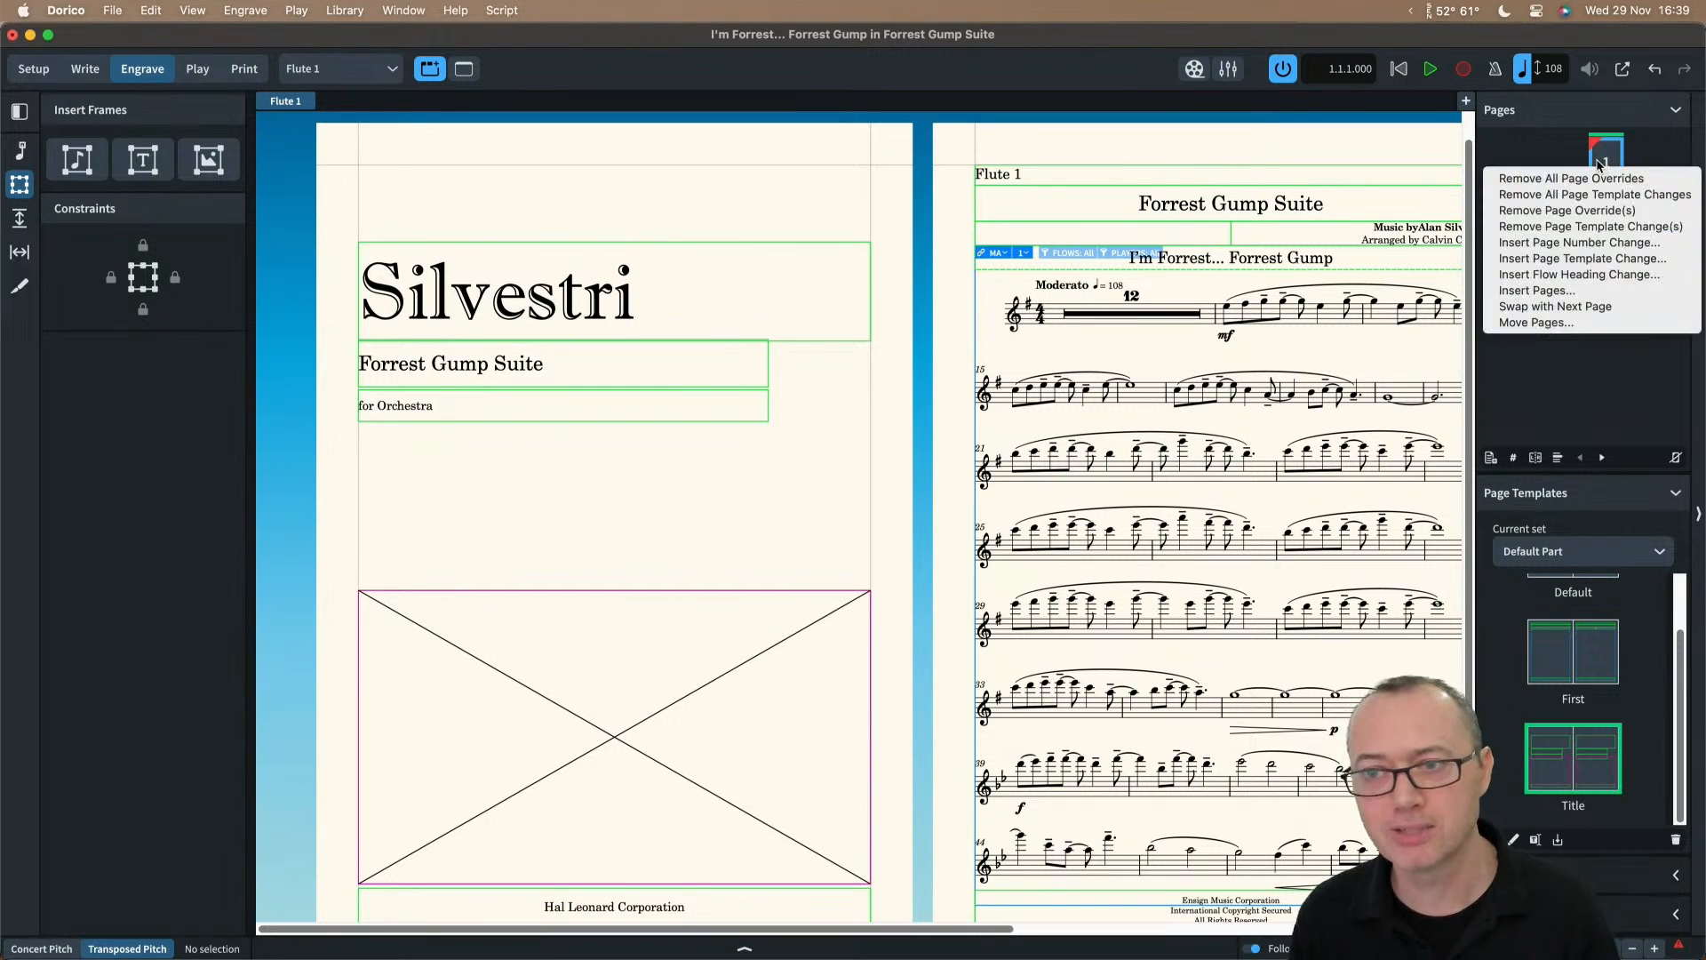
click(1583, 212)
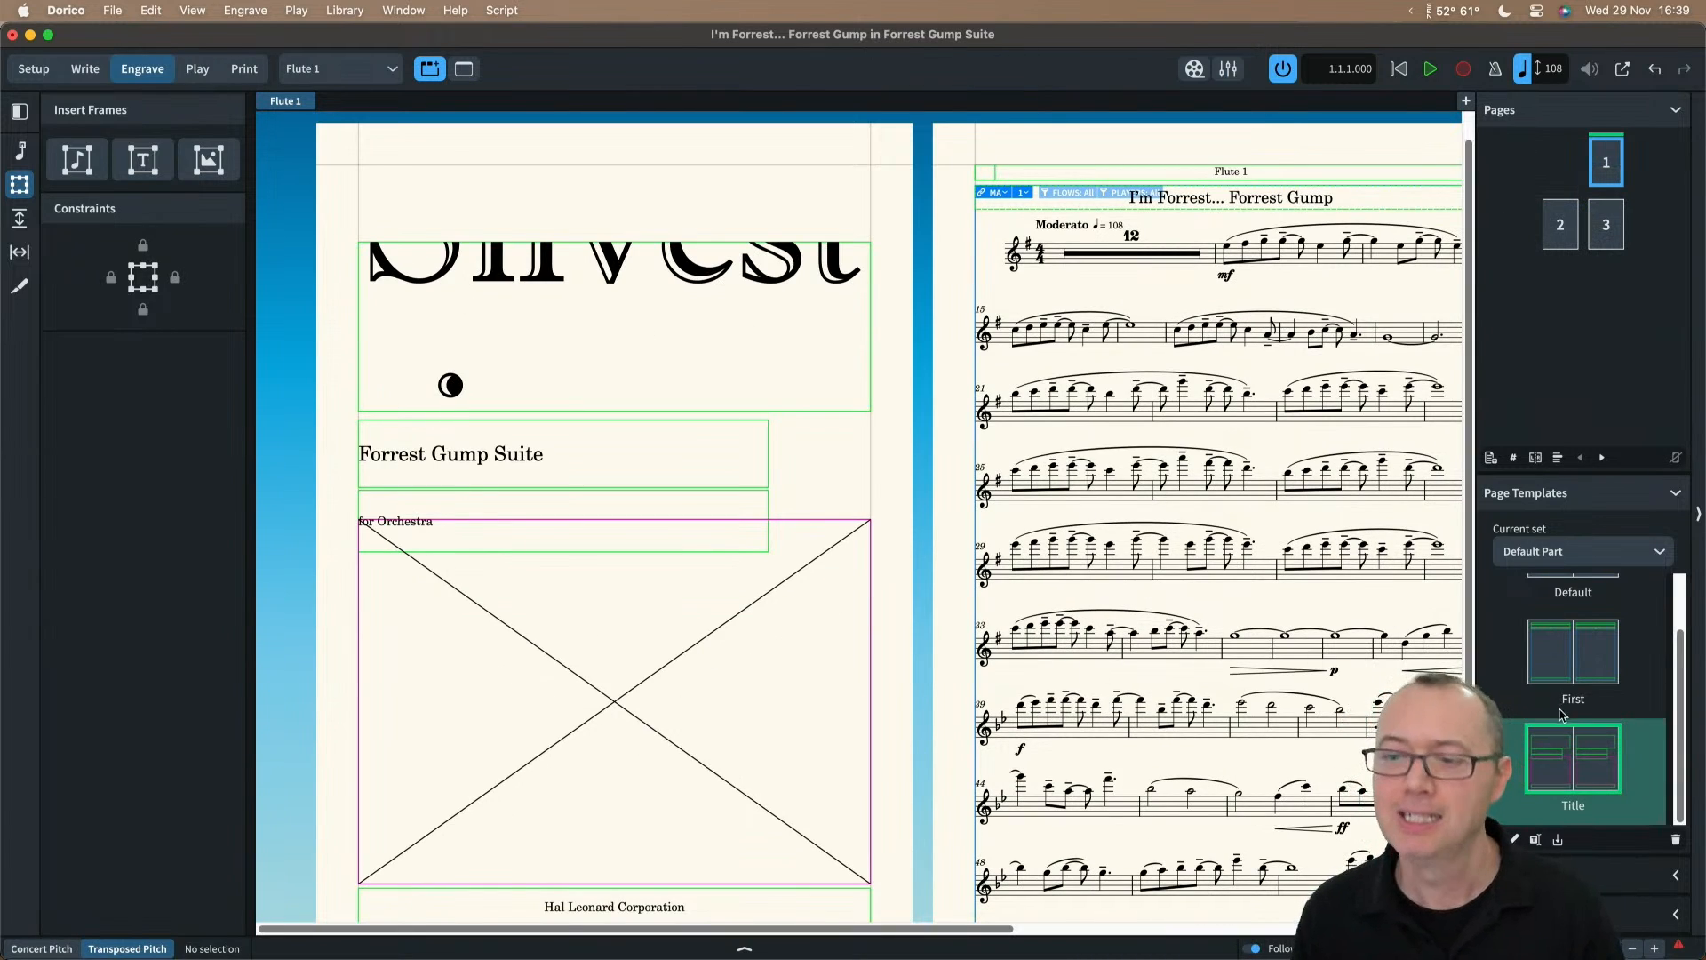
double_click(1552, 755)
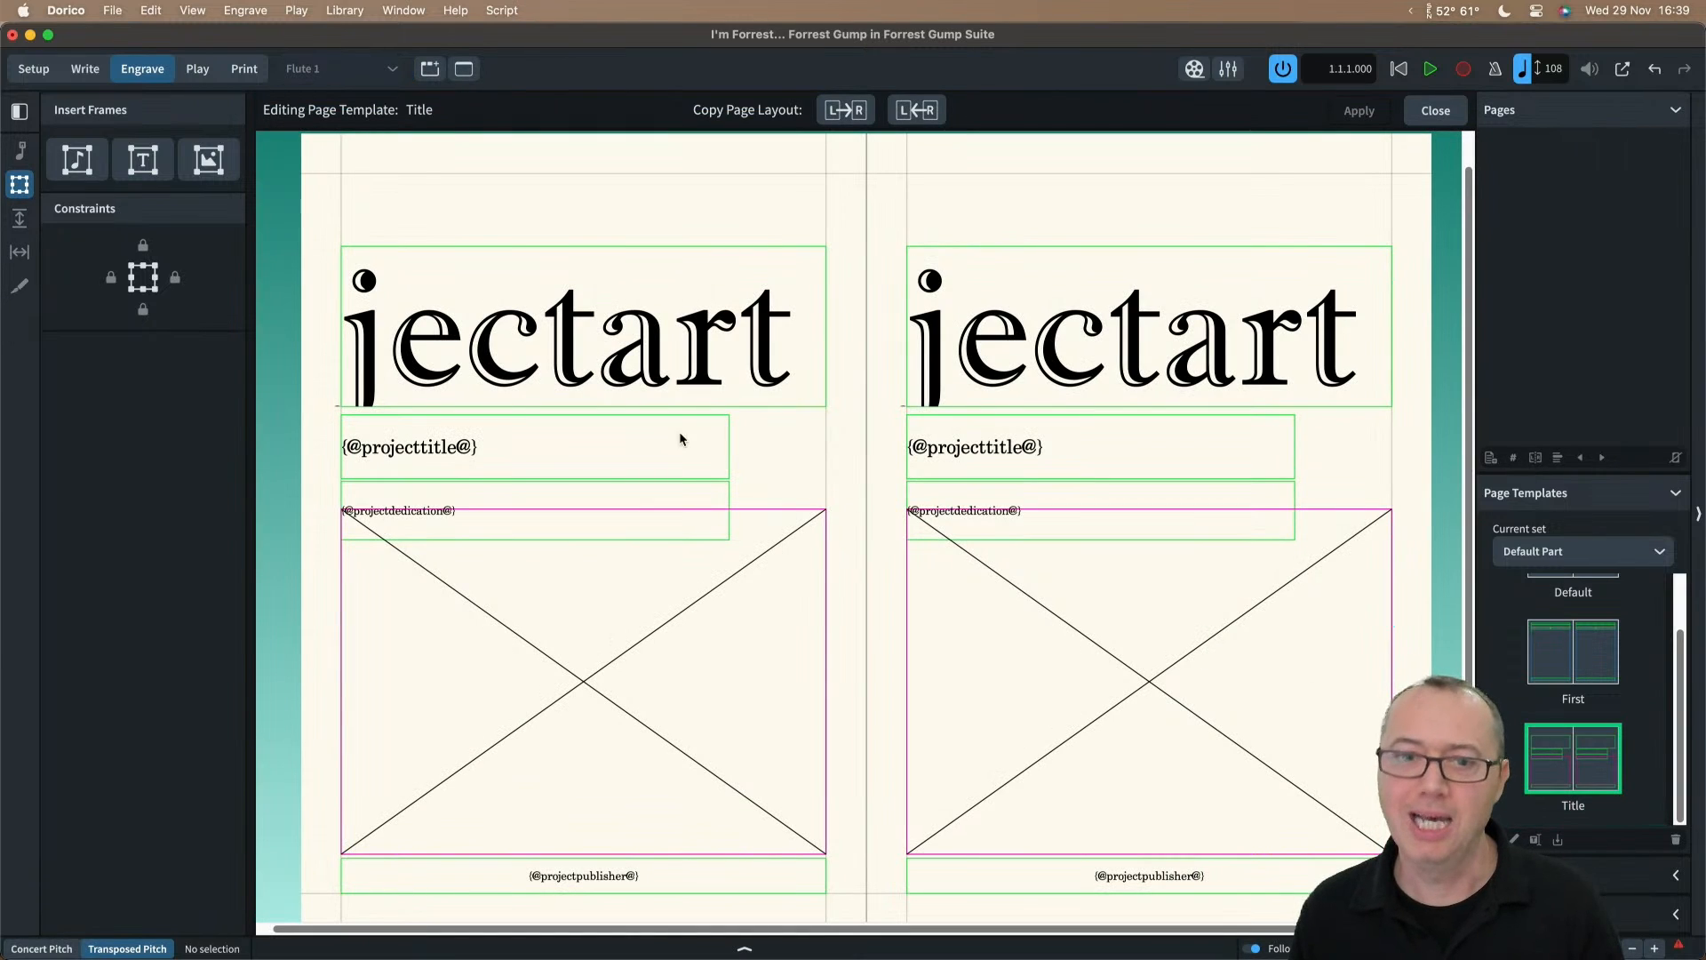
Step: Shorten the artist text frame on the template's left page from its bottom edge and move the frame up slightly
click(642, 403)
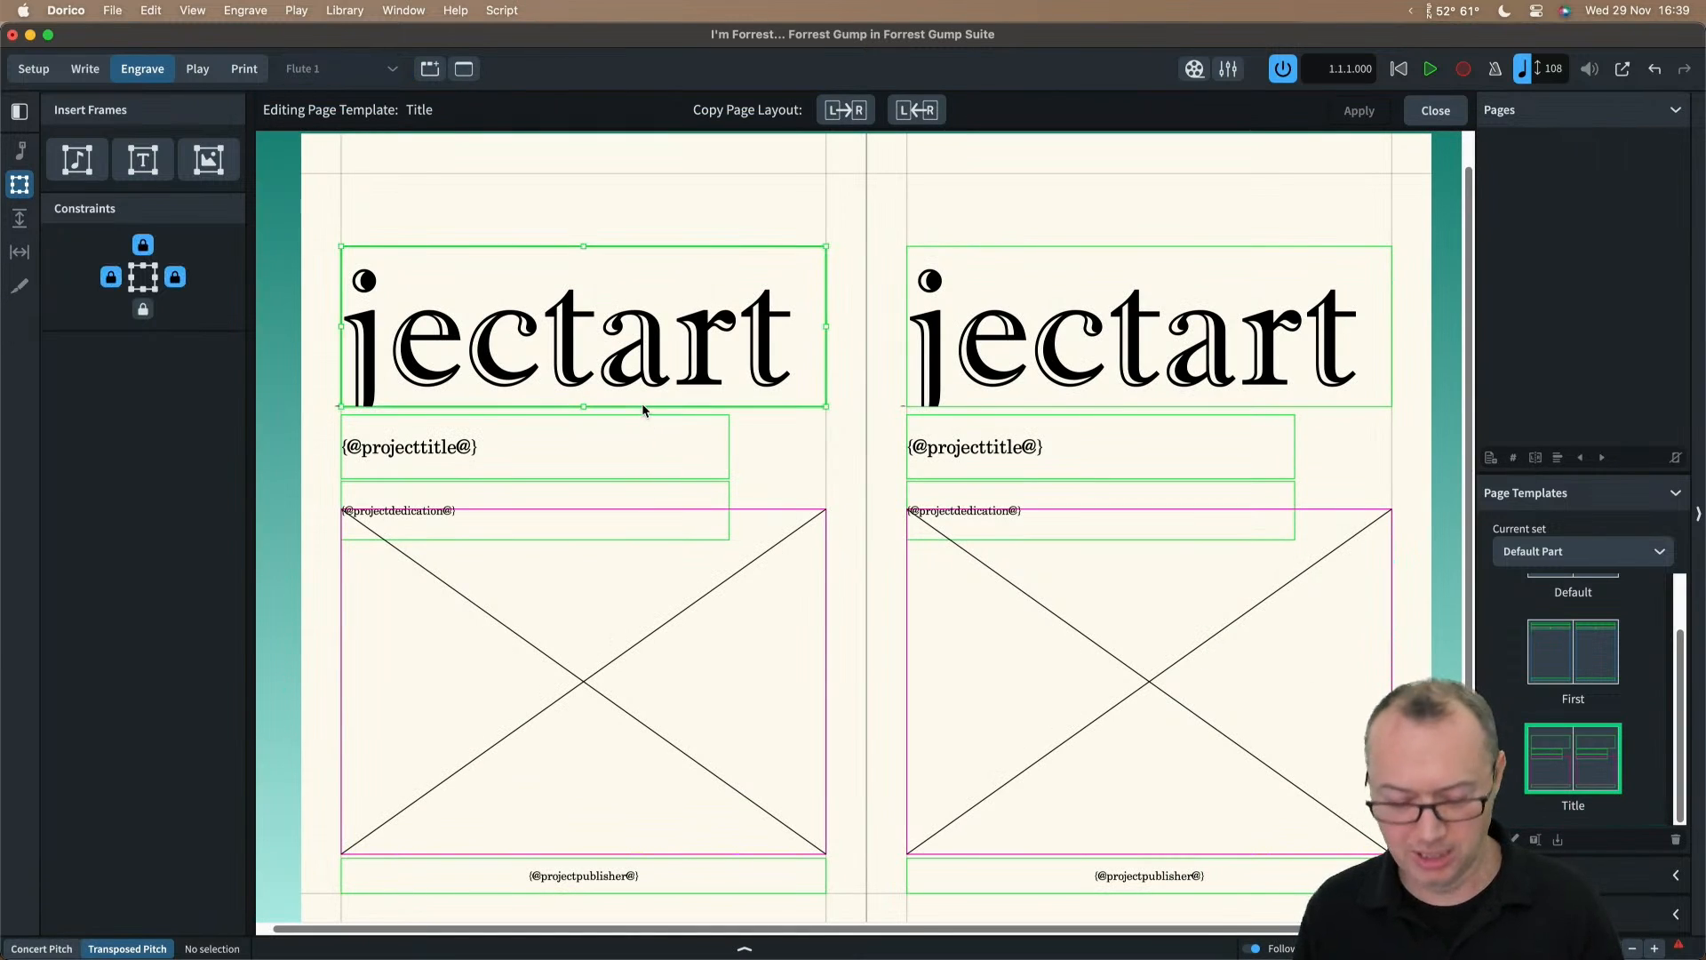
drag(583, 407, 583, 342)
drag(553, 243, 552, 233)
click(557, 468)
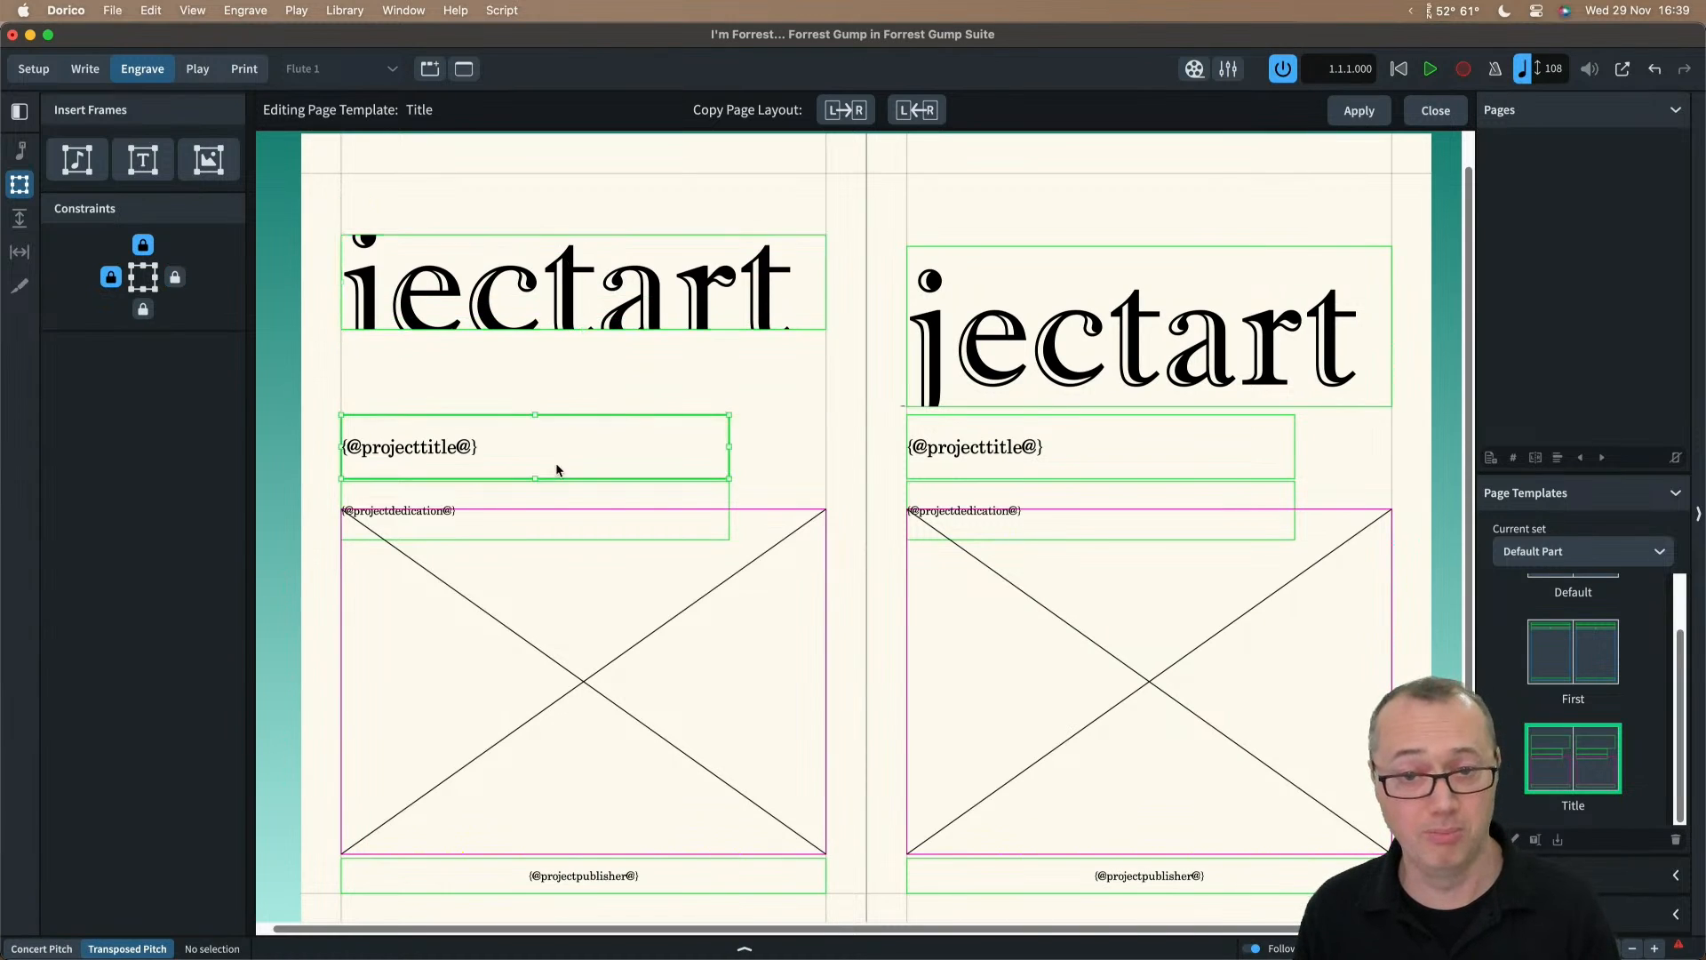
key(Escape)
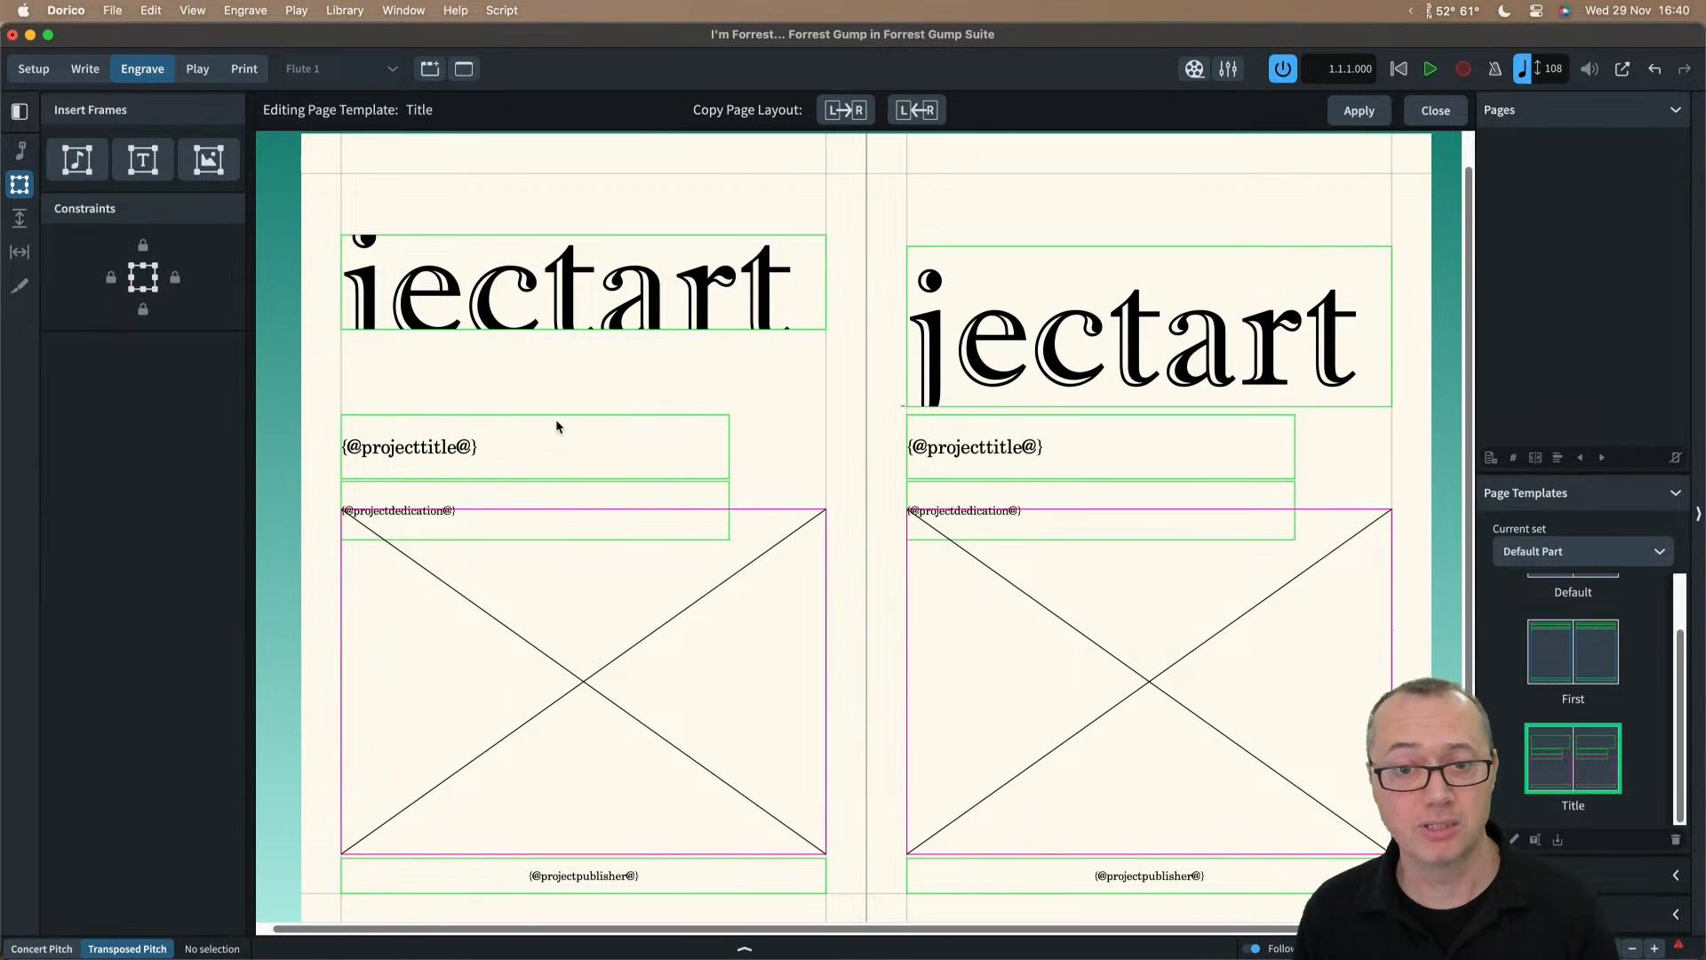
drag(557, 418, 556, 338)
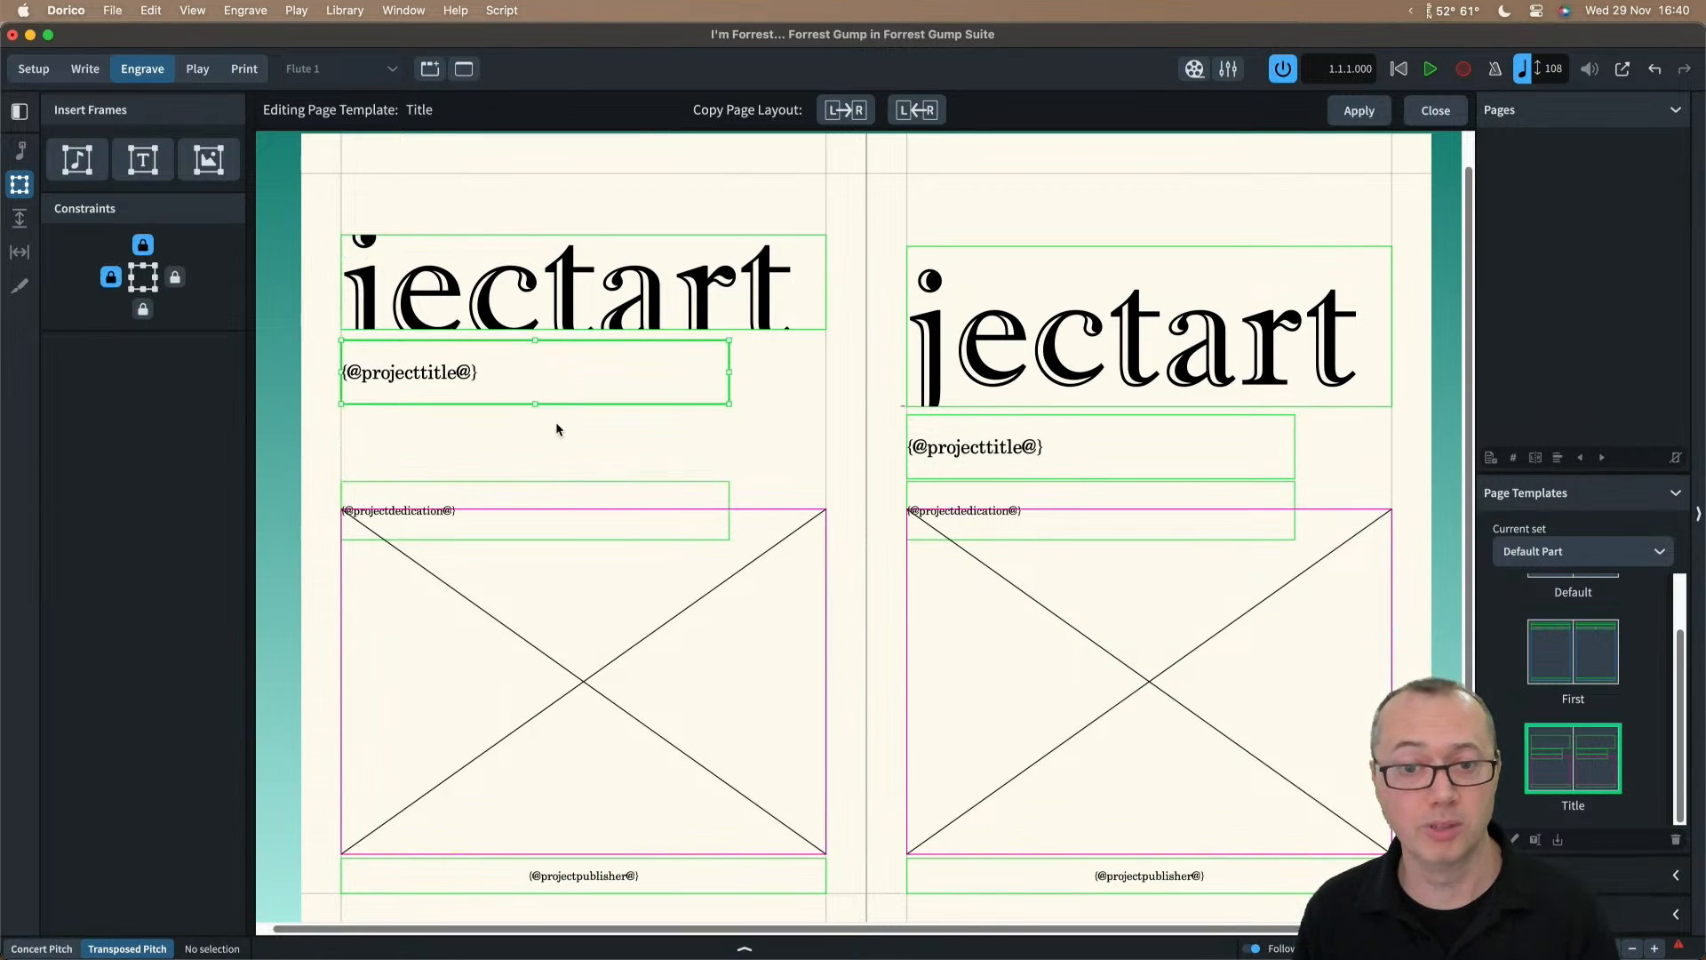
drag(535, 402, 533, 388)
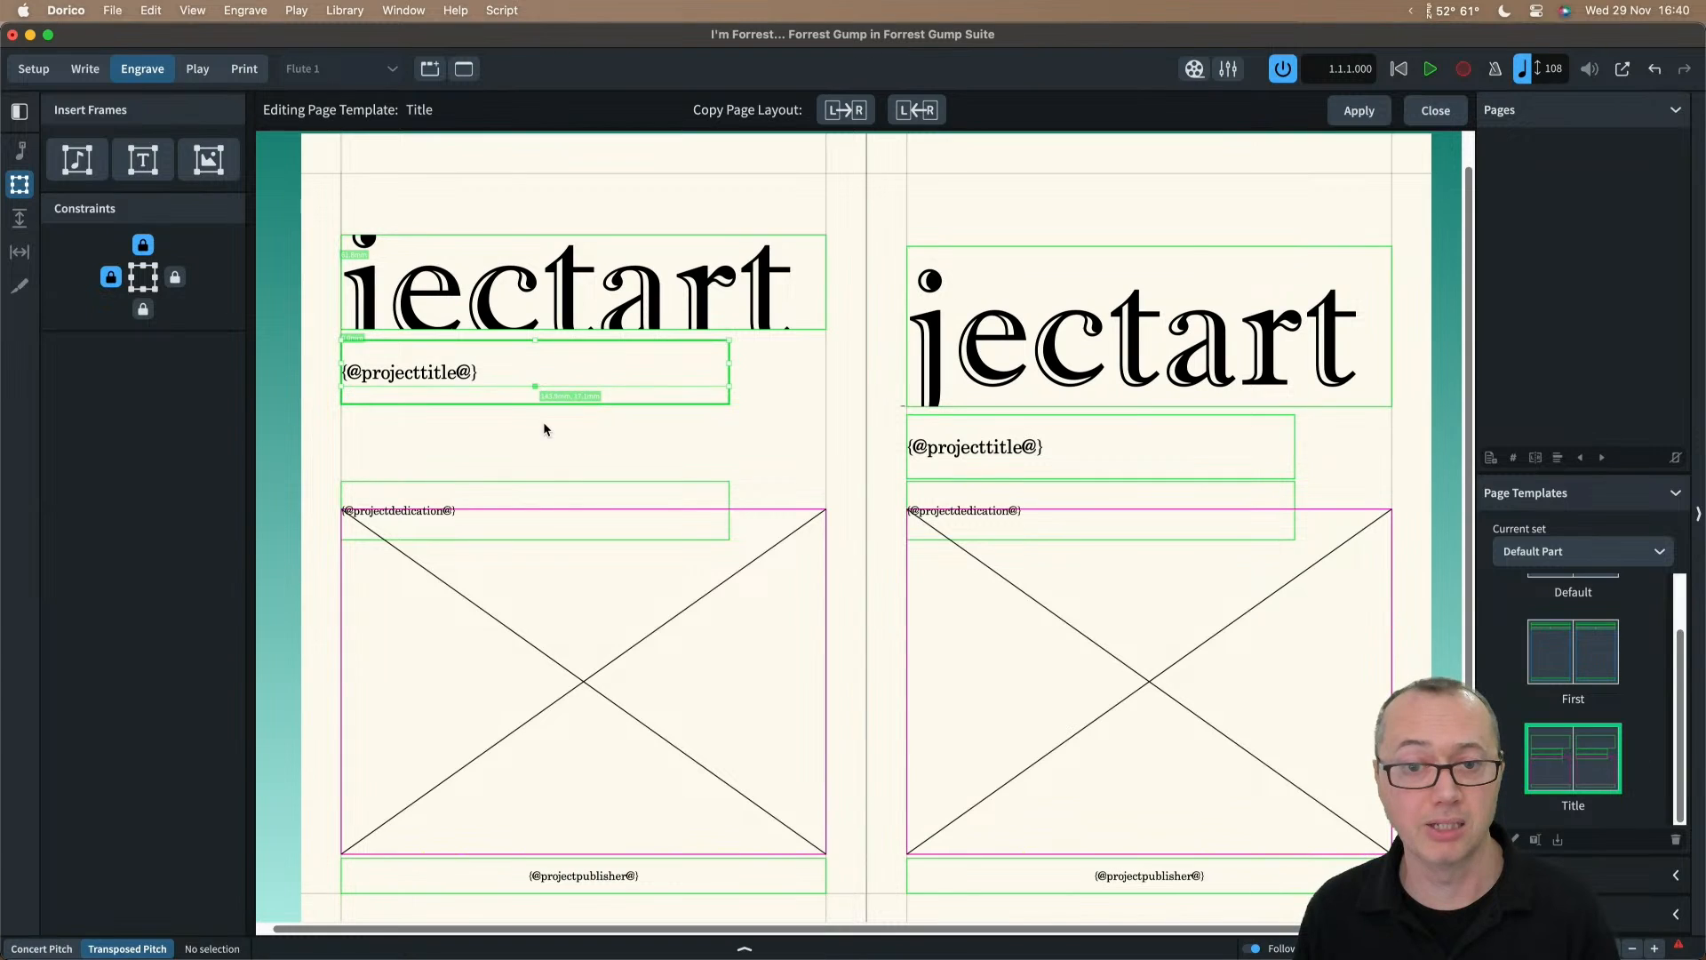
drag(543, 480, 537, 390)
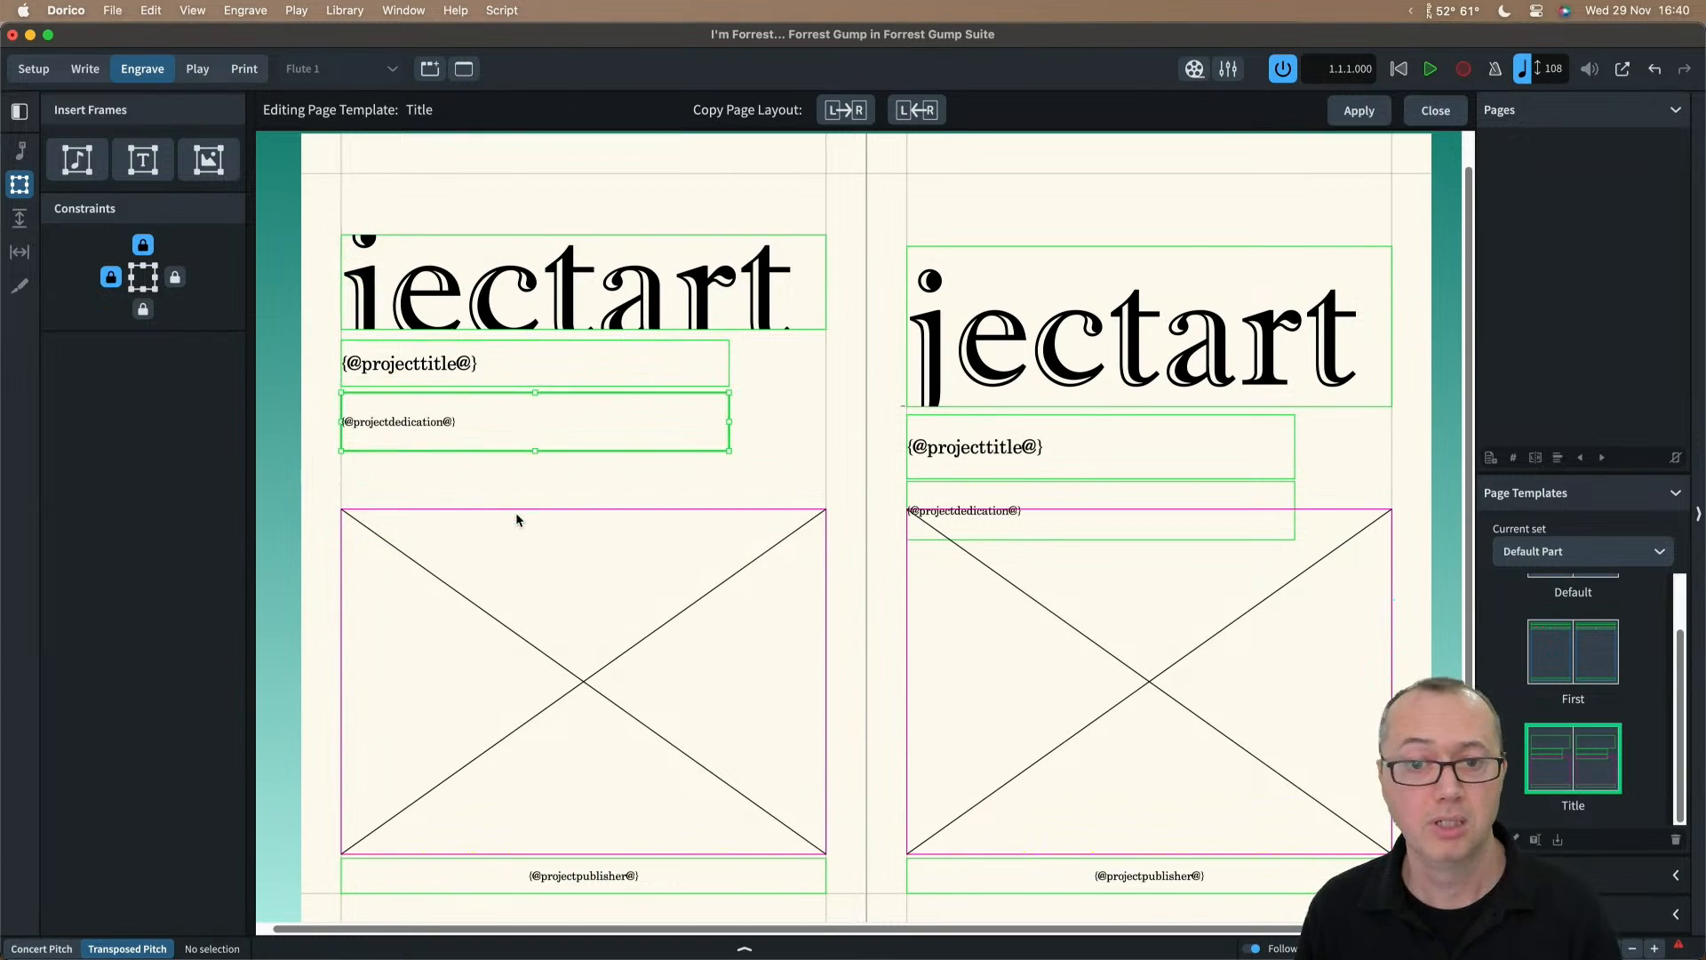
click(553, 514)
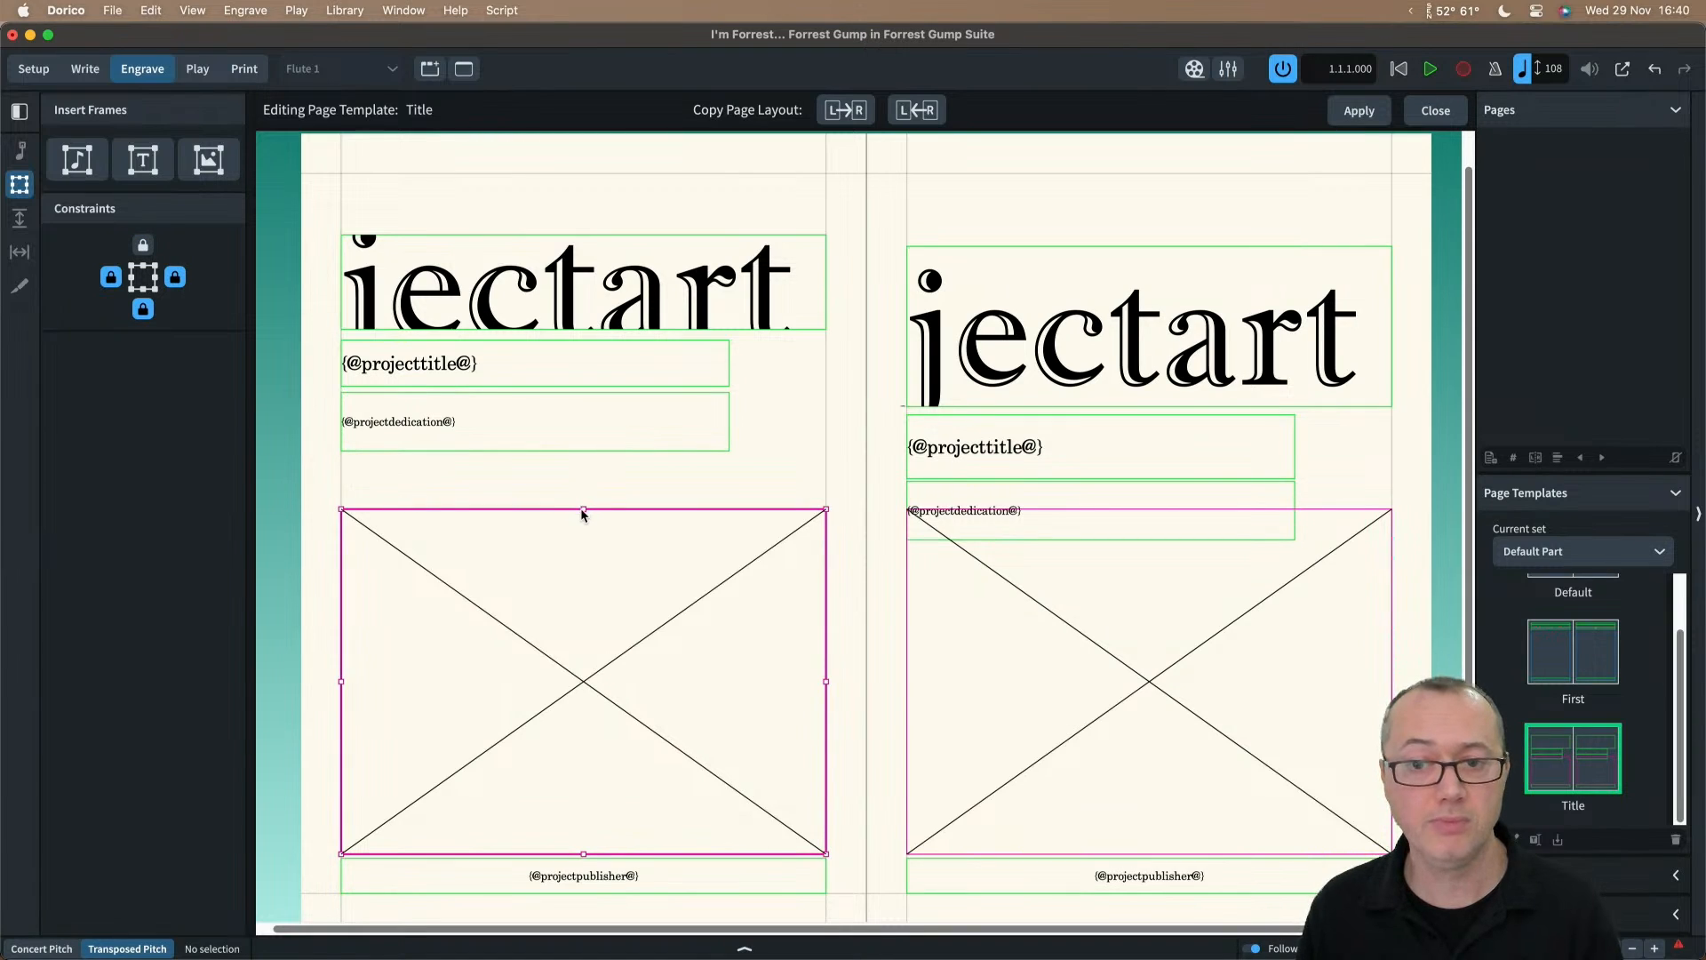
drag(583, 514, 580, 527)
key(Escape)
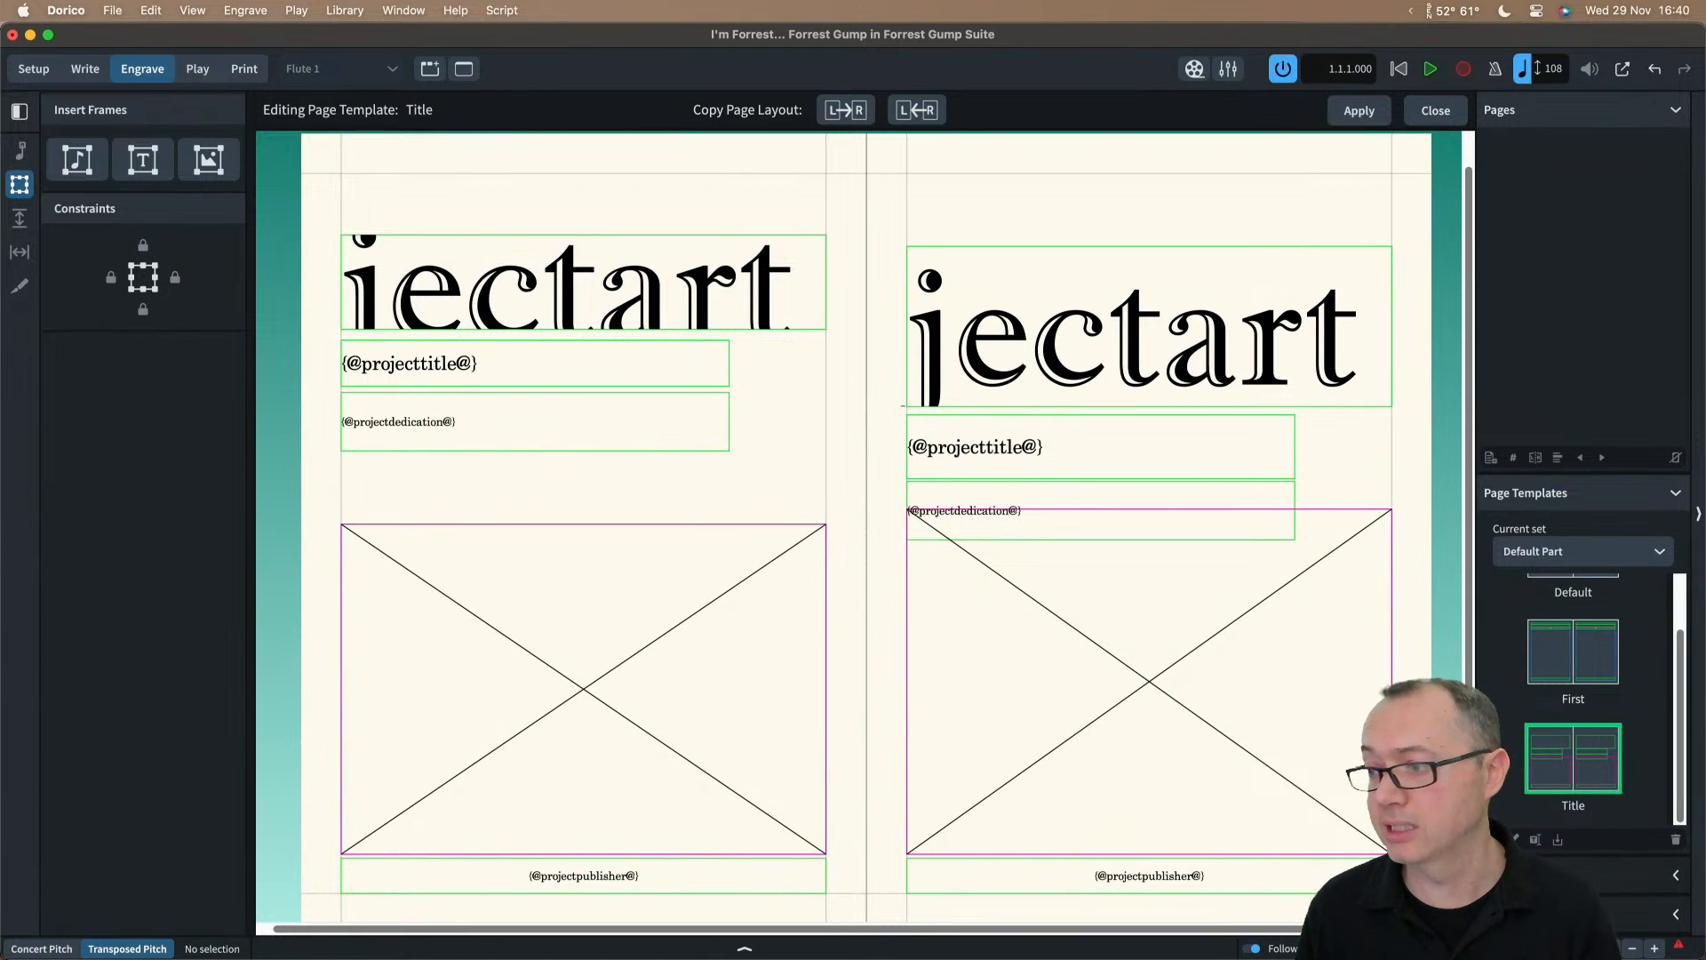
key(super+Tab)
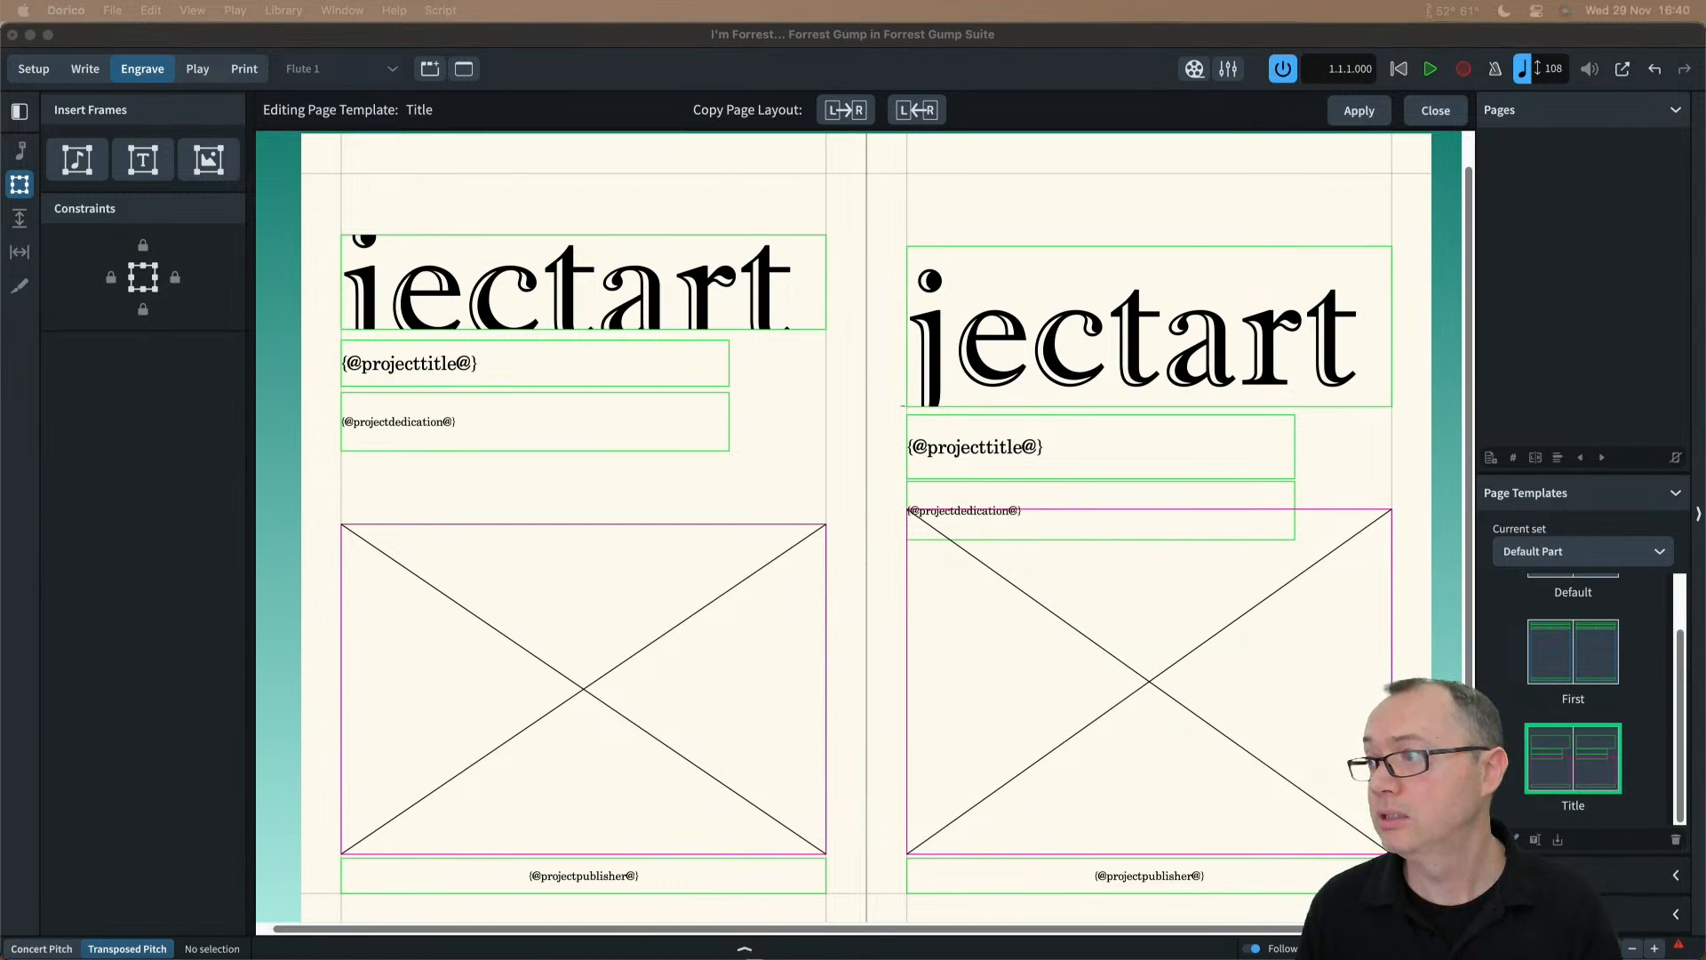
key(super+Tab)
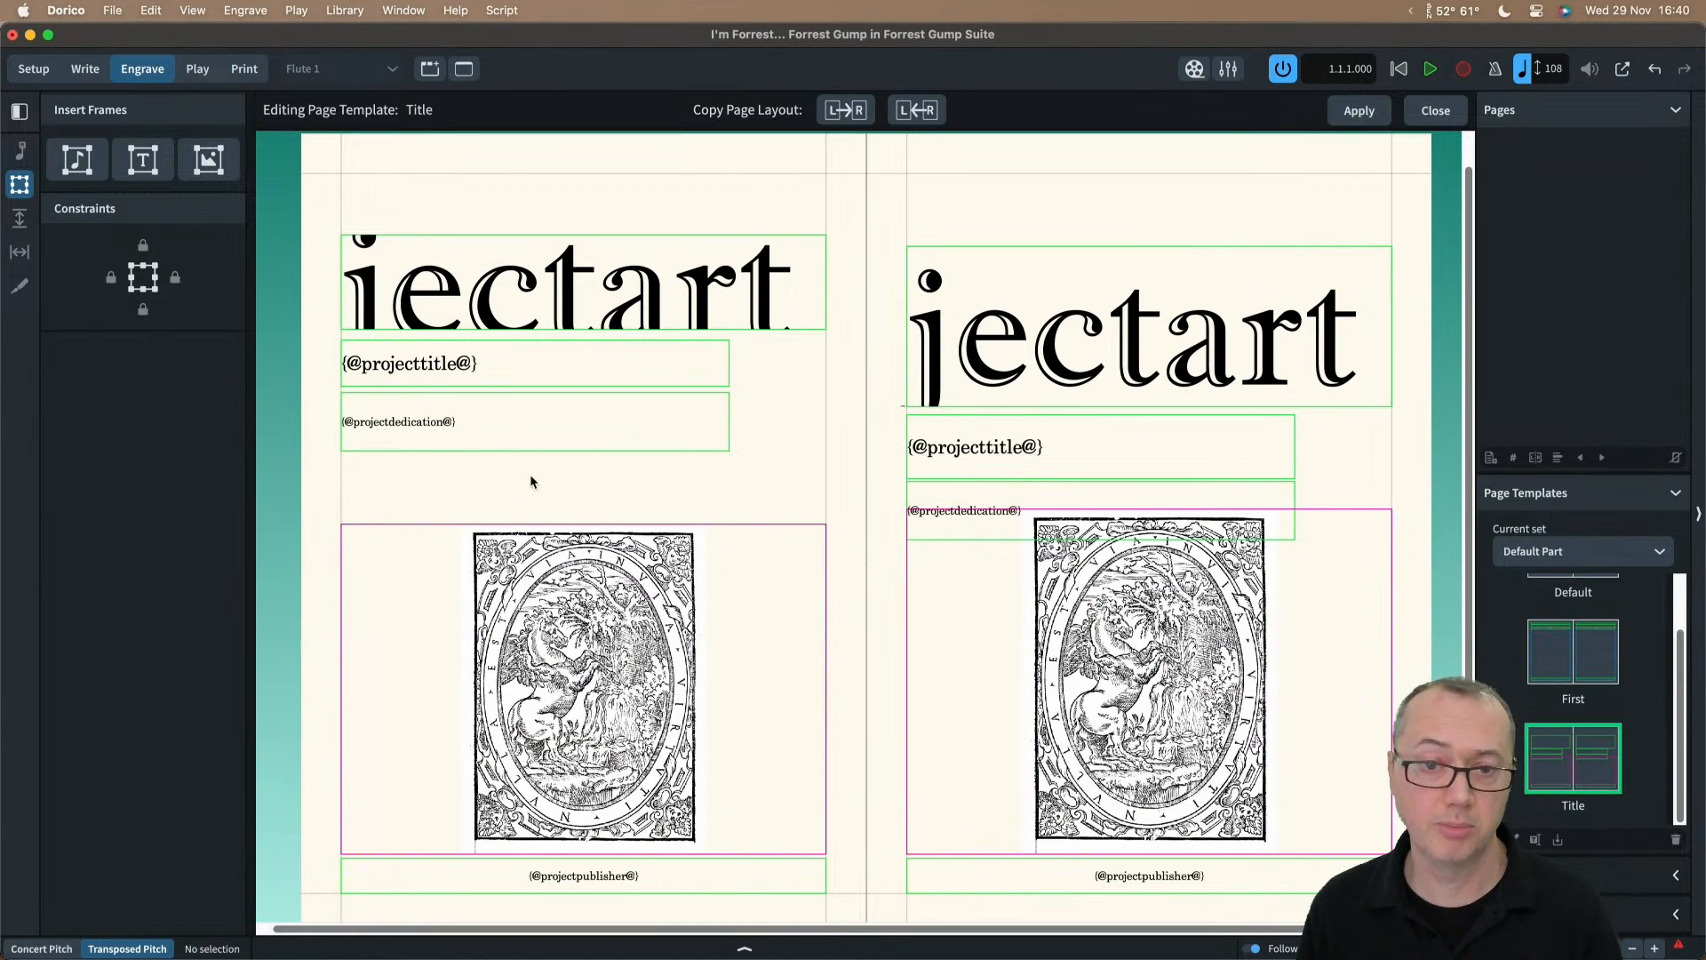
double_click(633, 268)
key(super+a)
click(560, 190)
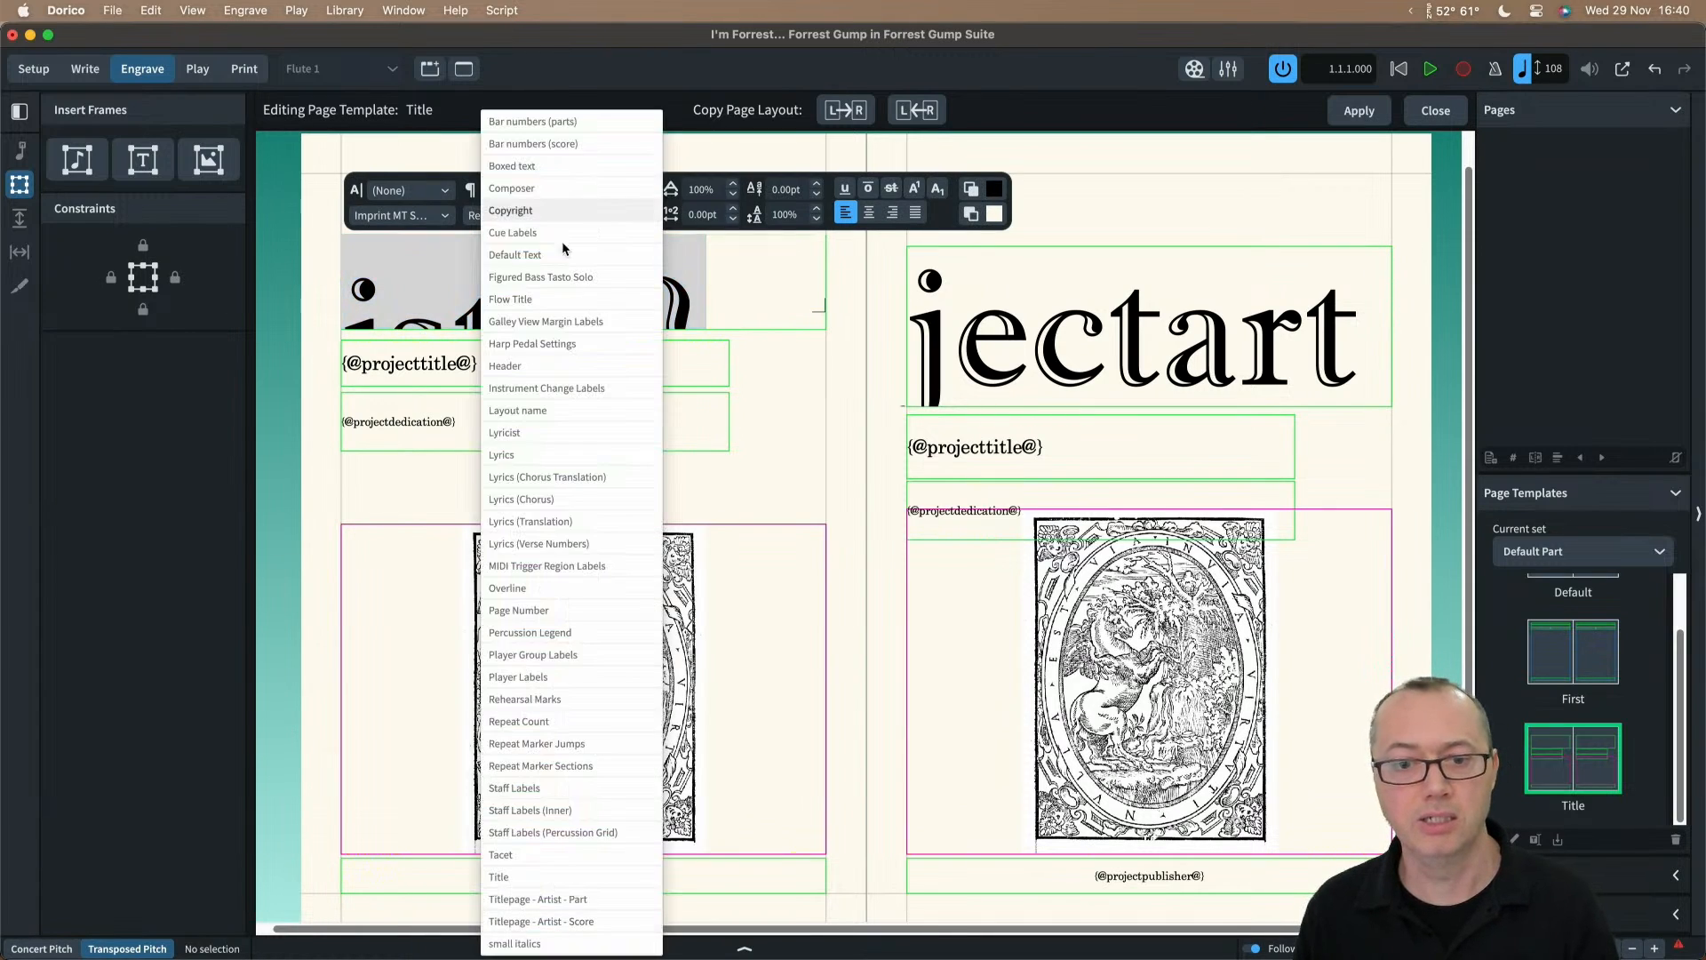
click(538, 899)
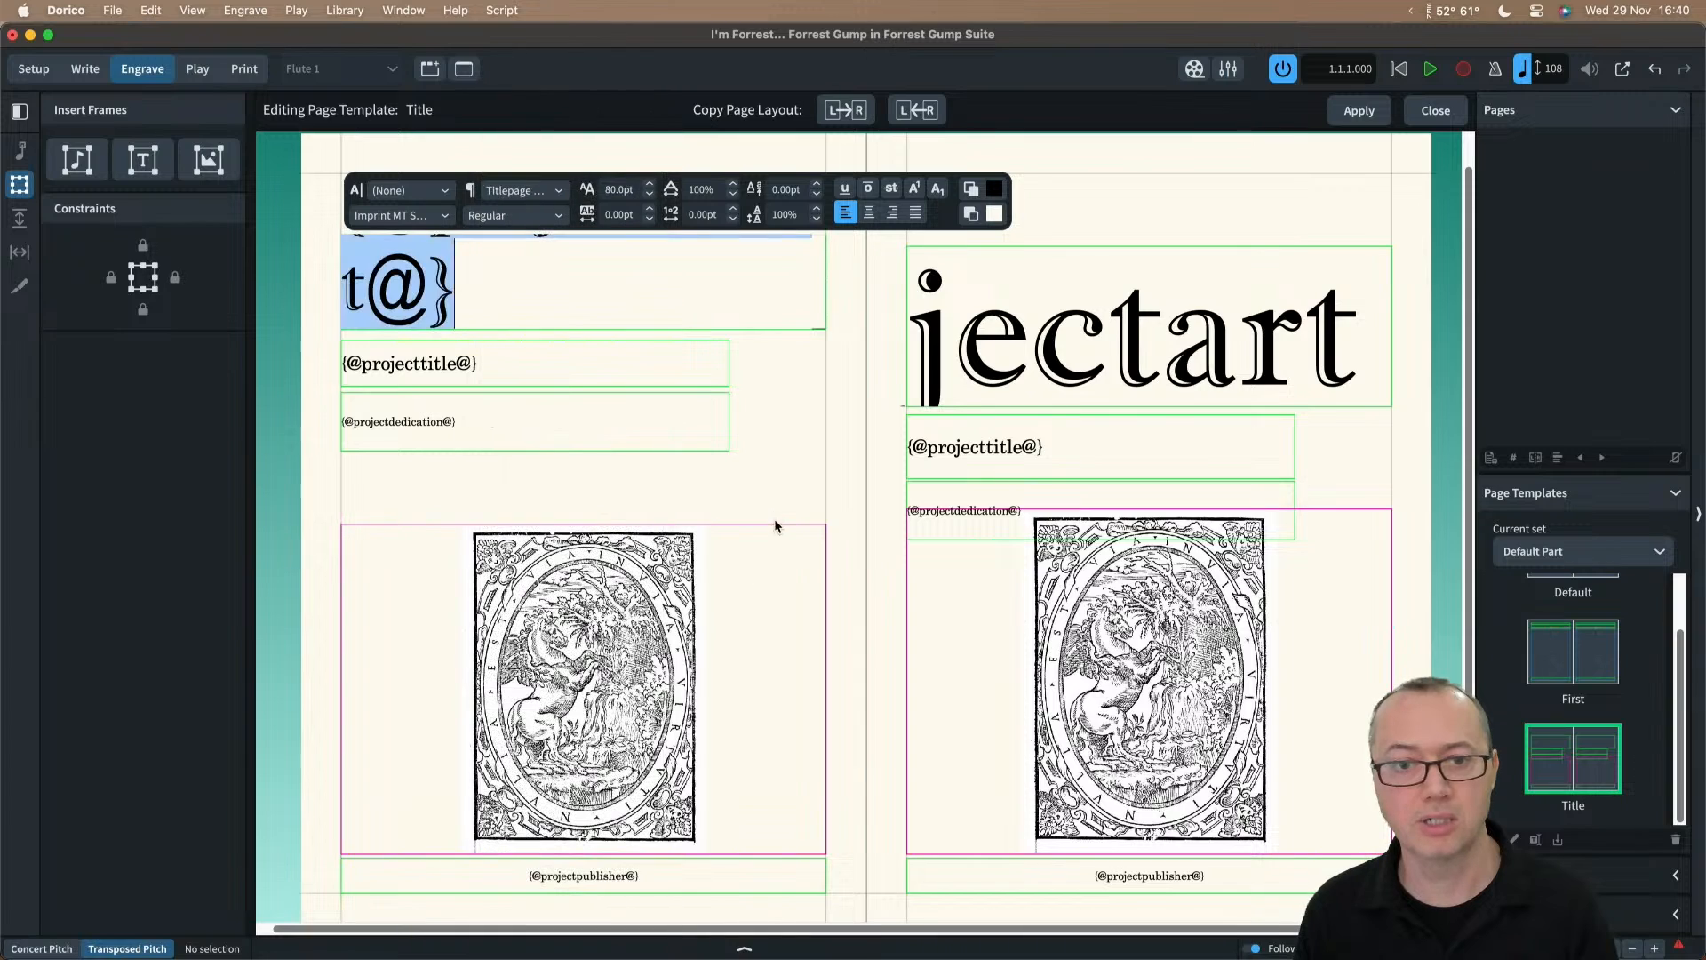
click(772, 473)
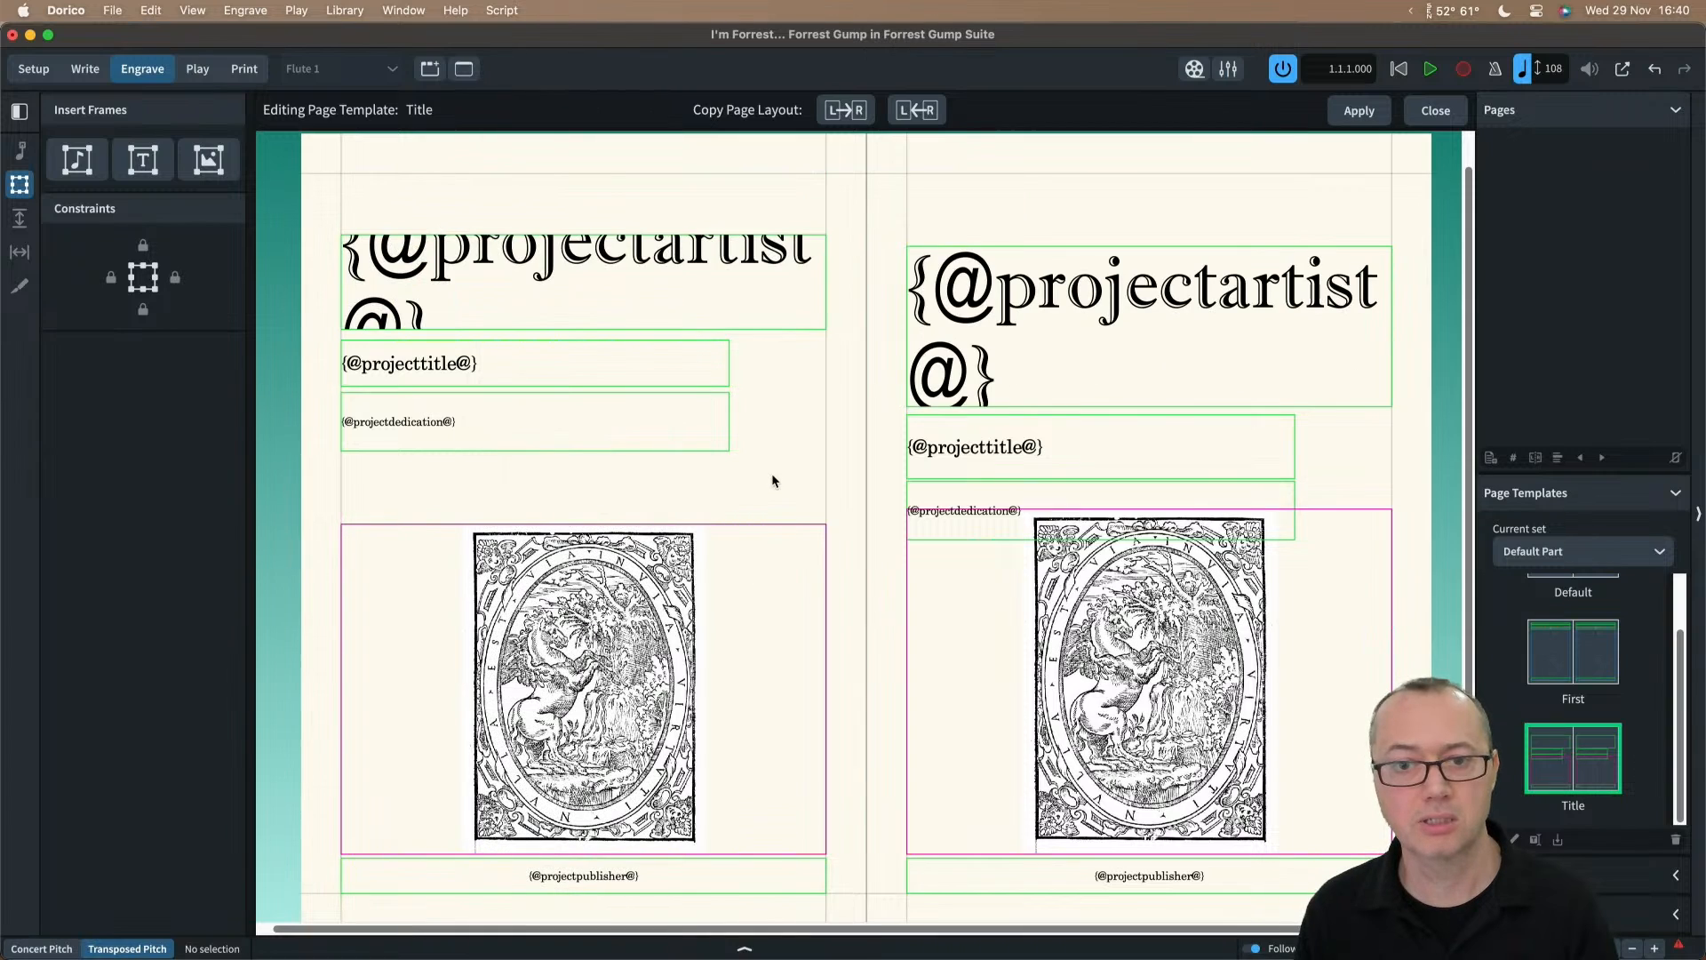
Step: Copy the left page's layout to the right page, close the Title page template, and check the Flute 1 title page
click(855, 114)
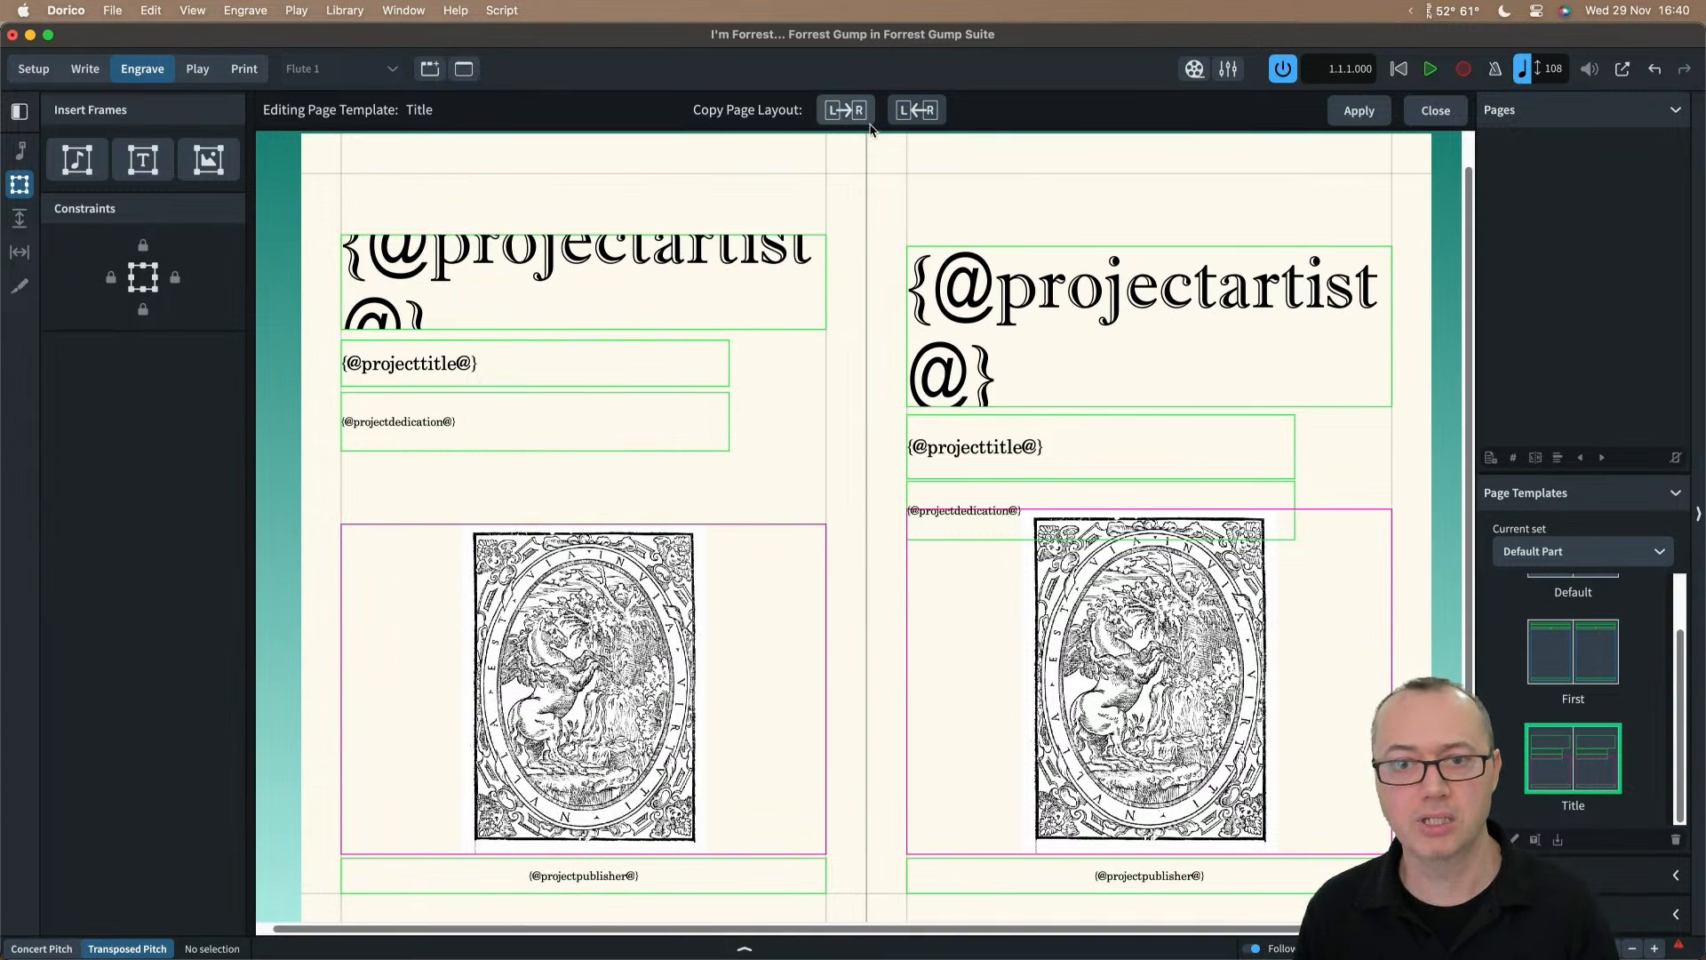
click(1442, 113)
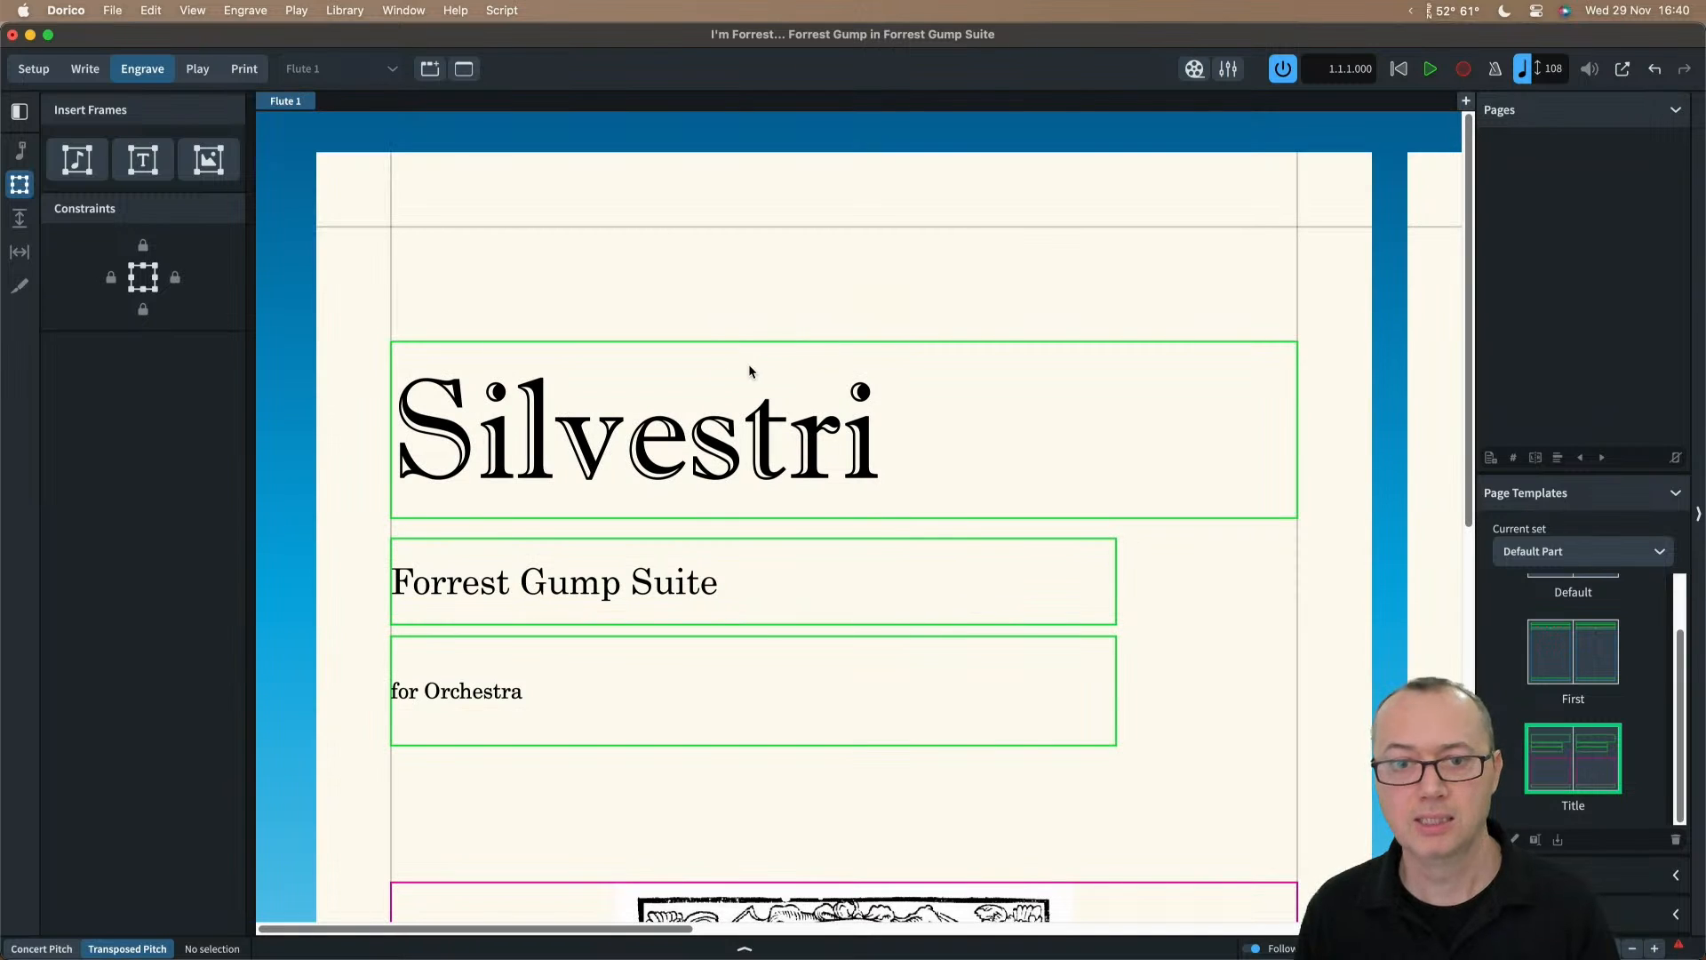
scroll(650, 389, down, 5)
key(x)
key(x)
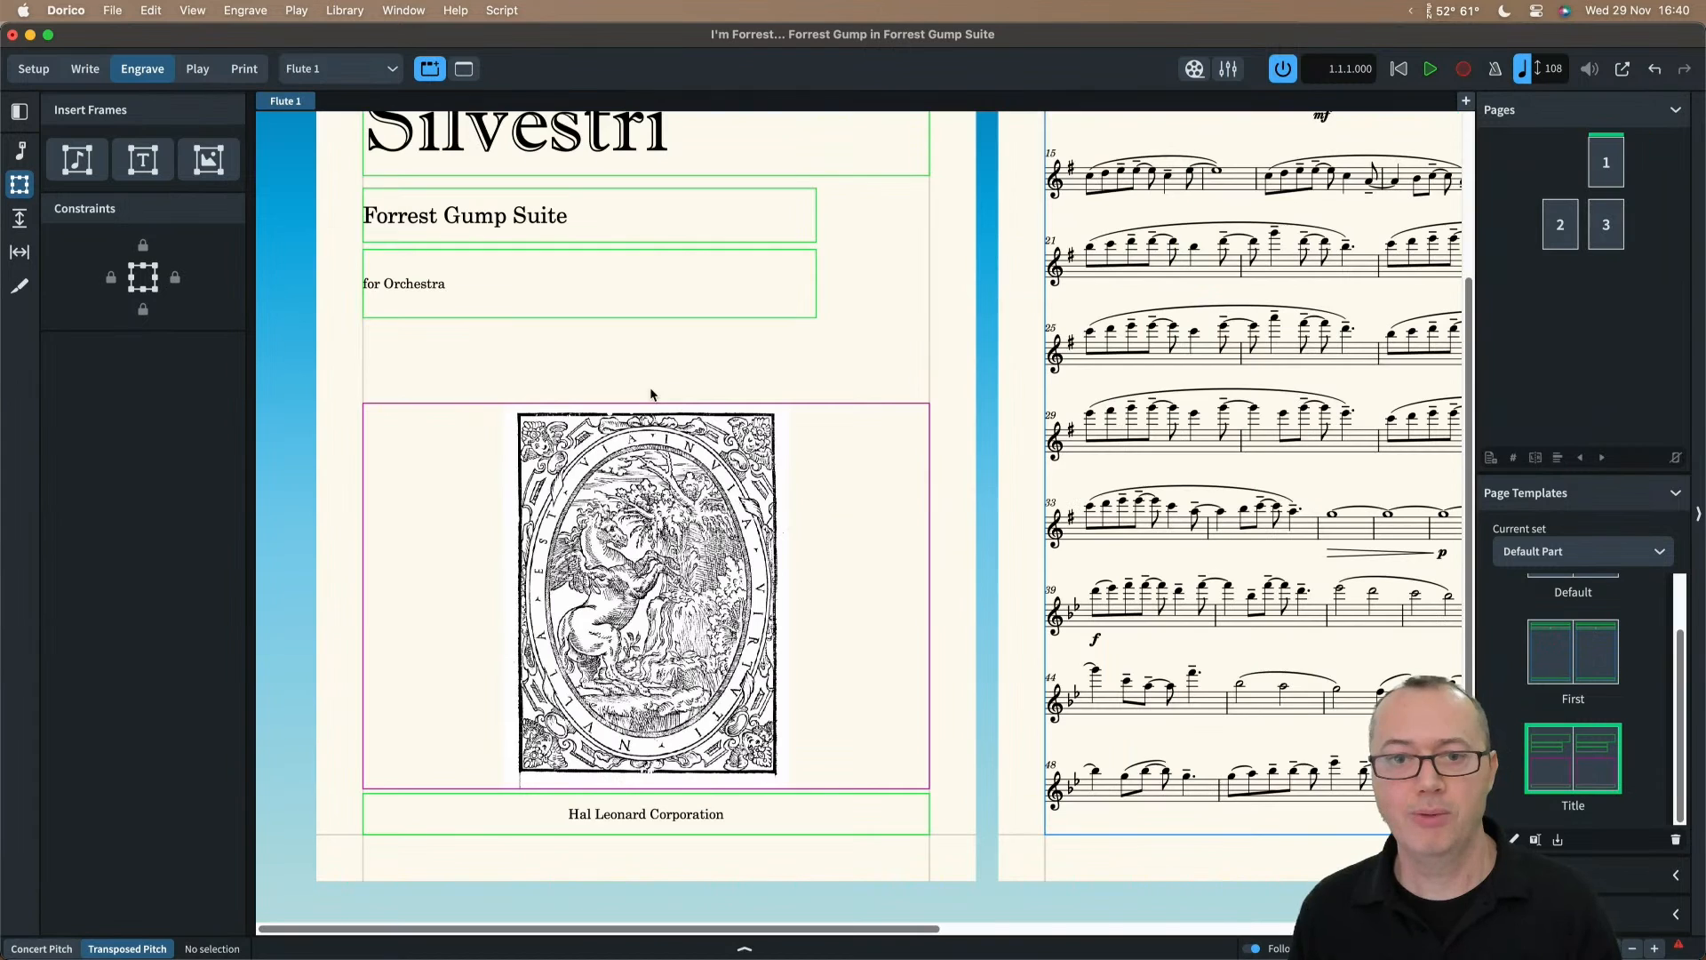
scroll(615, 295, up, 2)
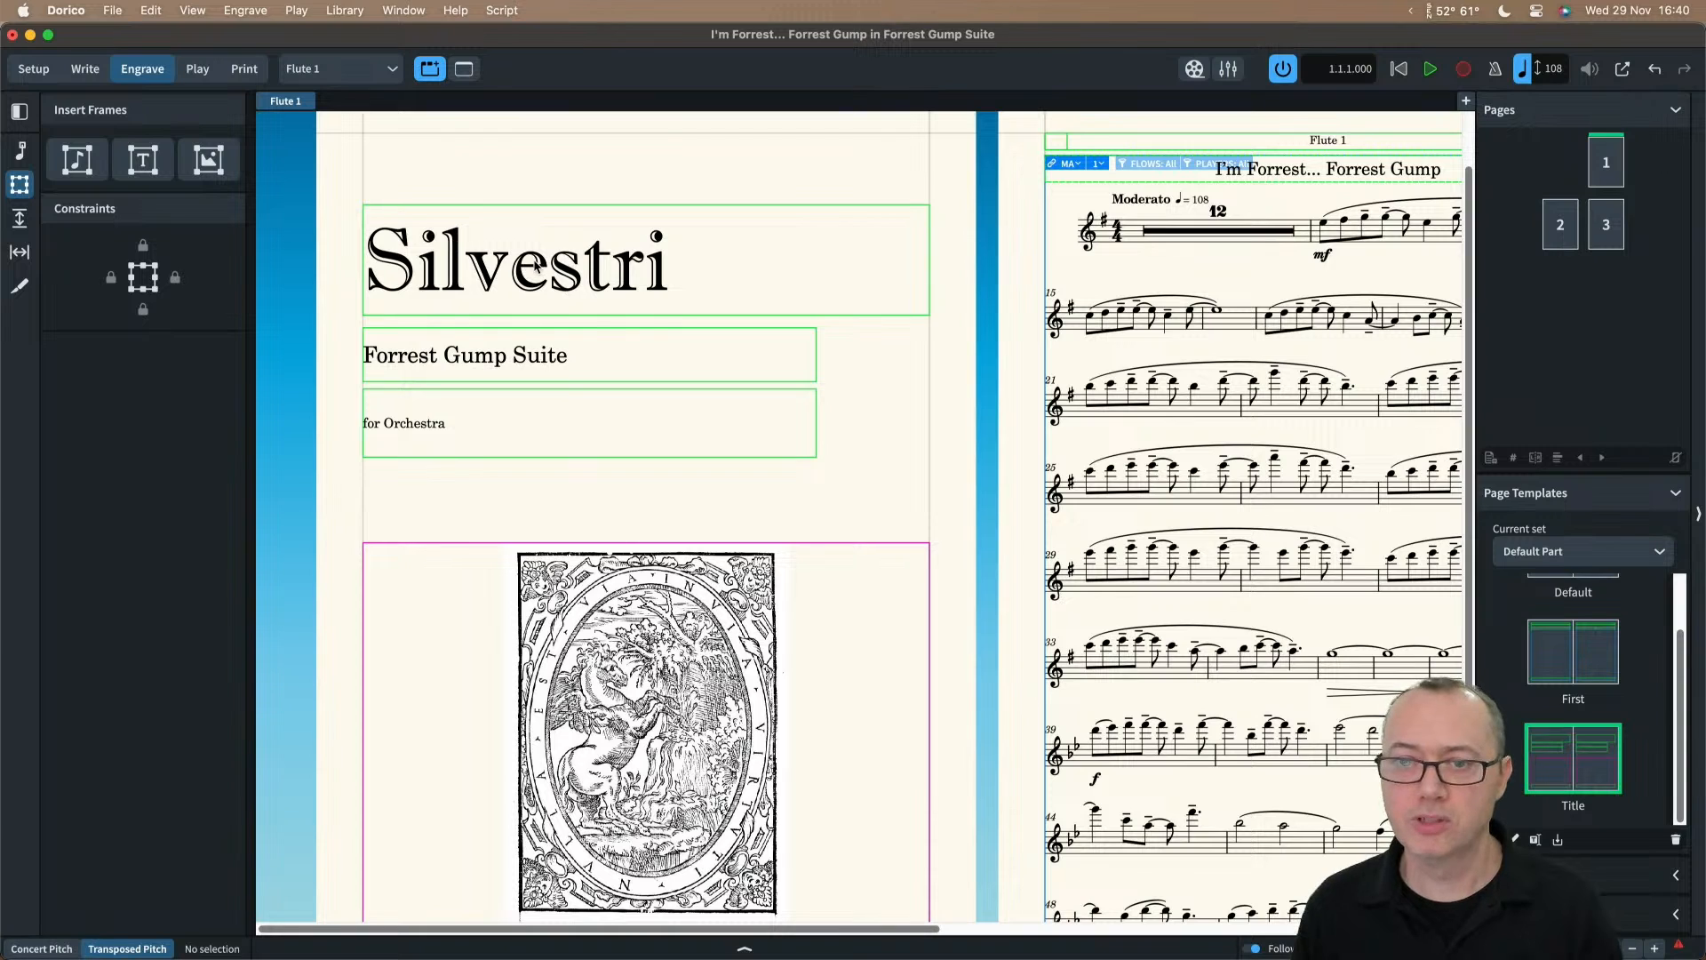
key(x)
key(x)
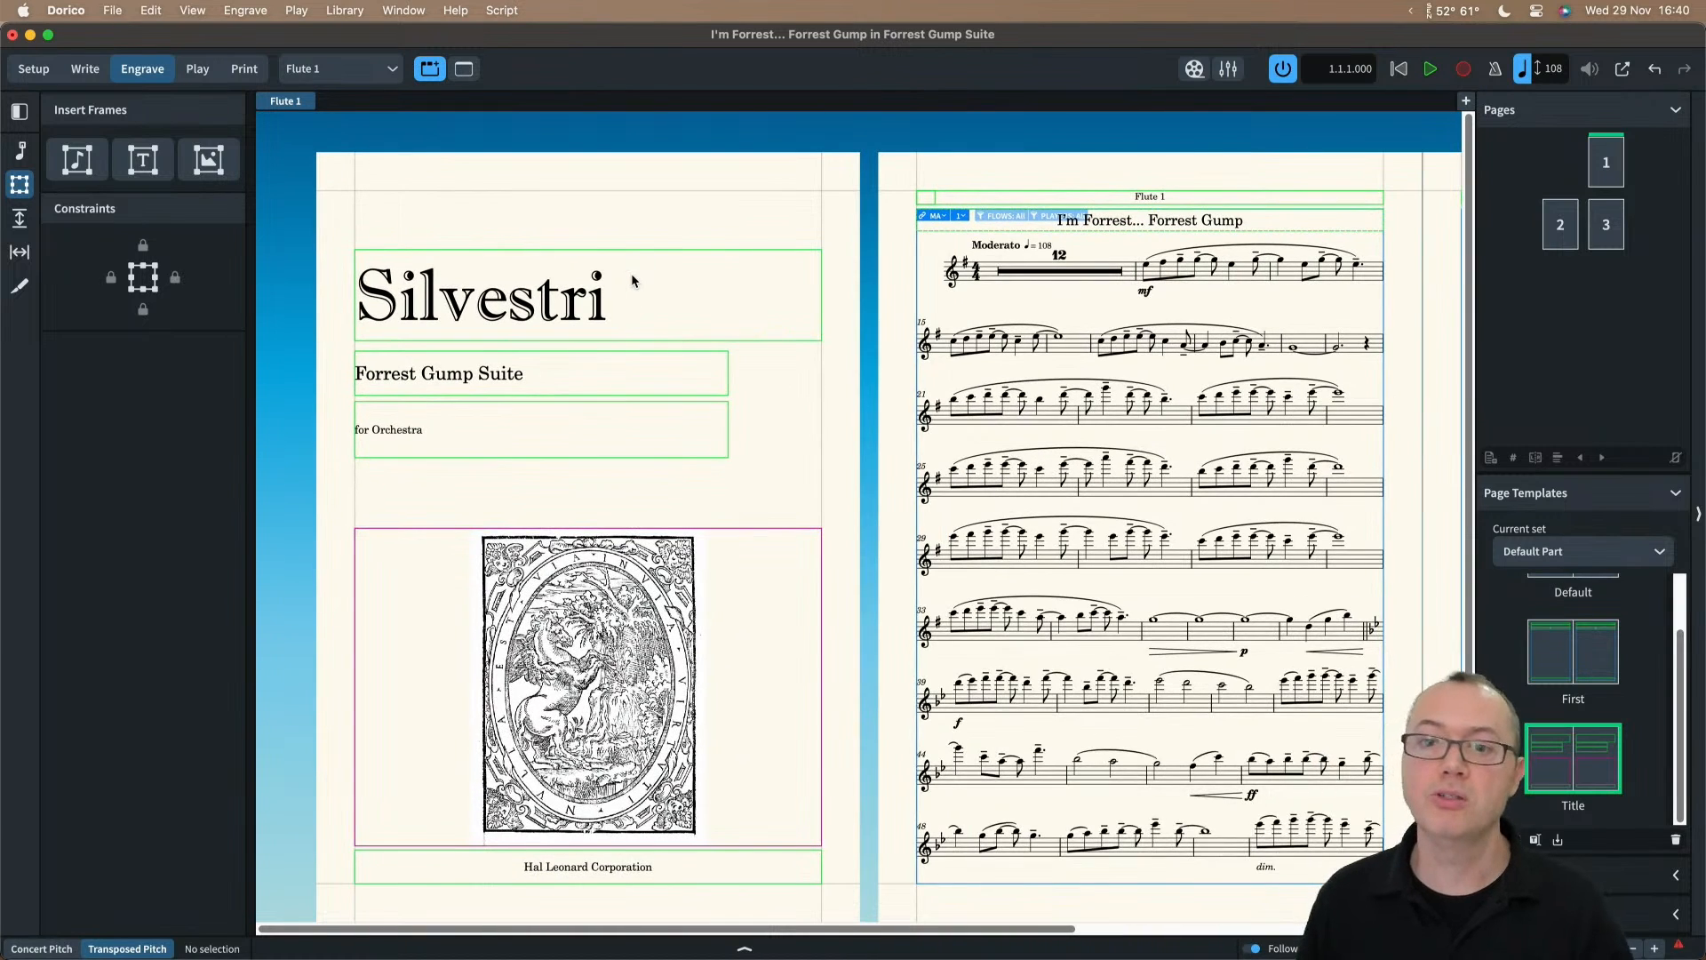
Step: Open the Flute 2 & Piccolo layout and insert a page template change to Title on page 1, for the current page only
key(])
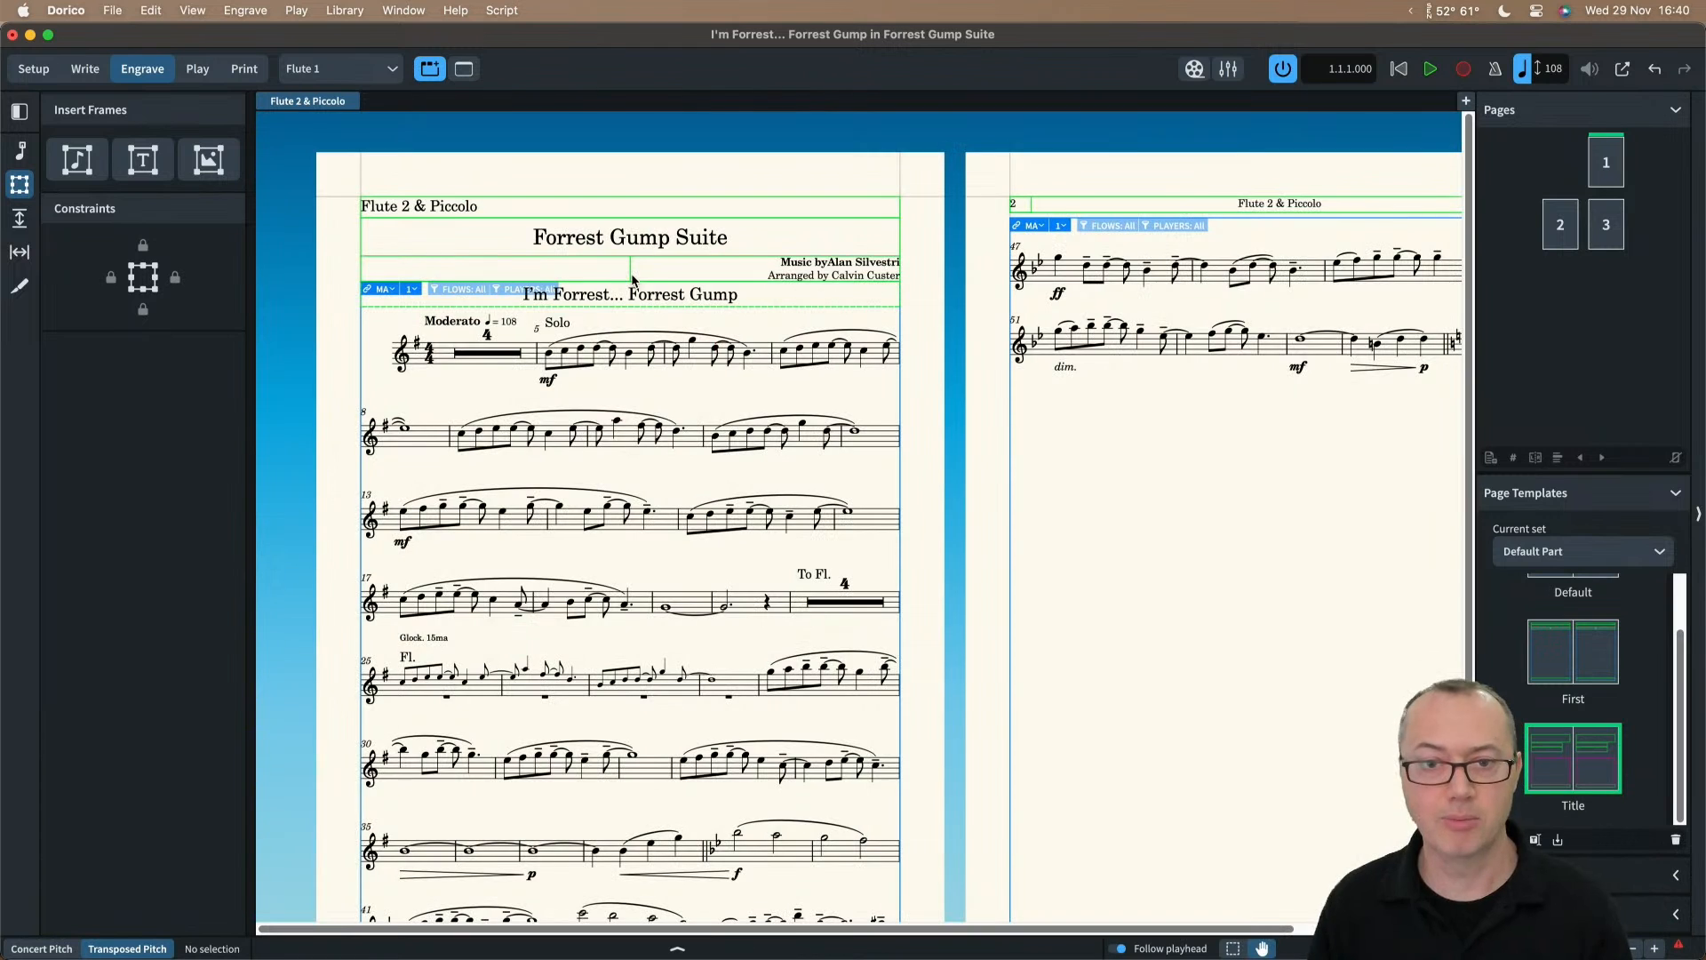
scroll(642, 293, down, 1)
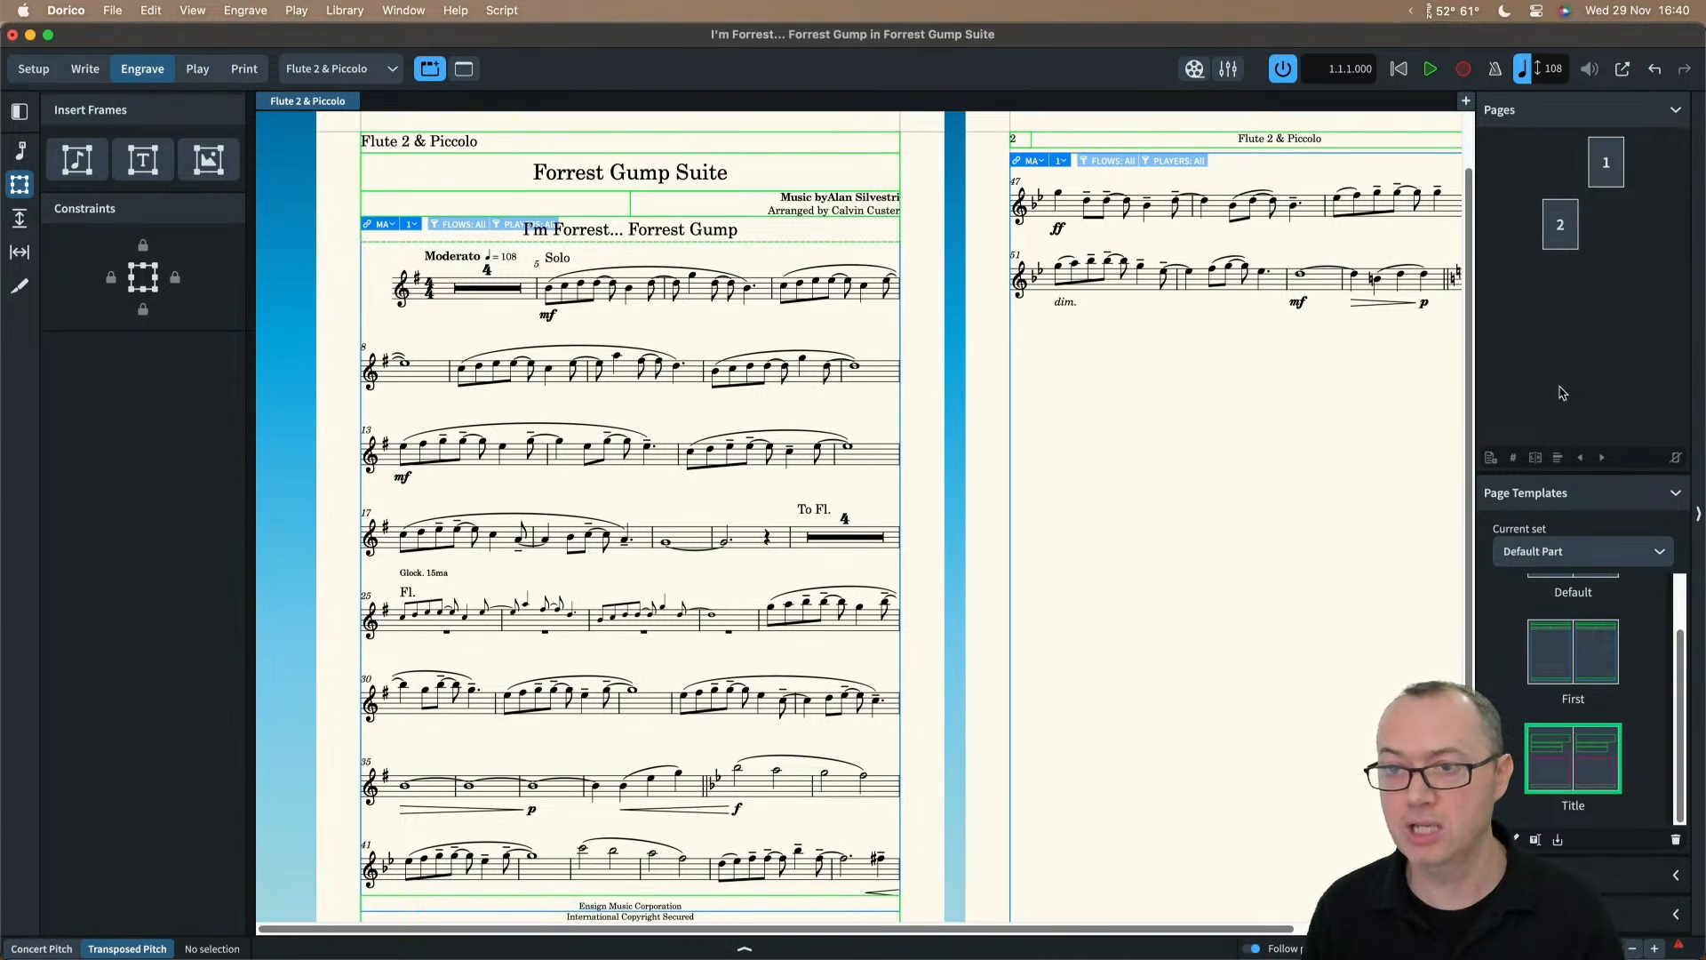
click(1613, 149)
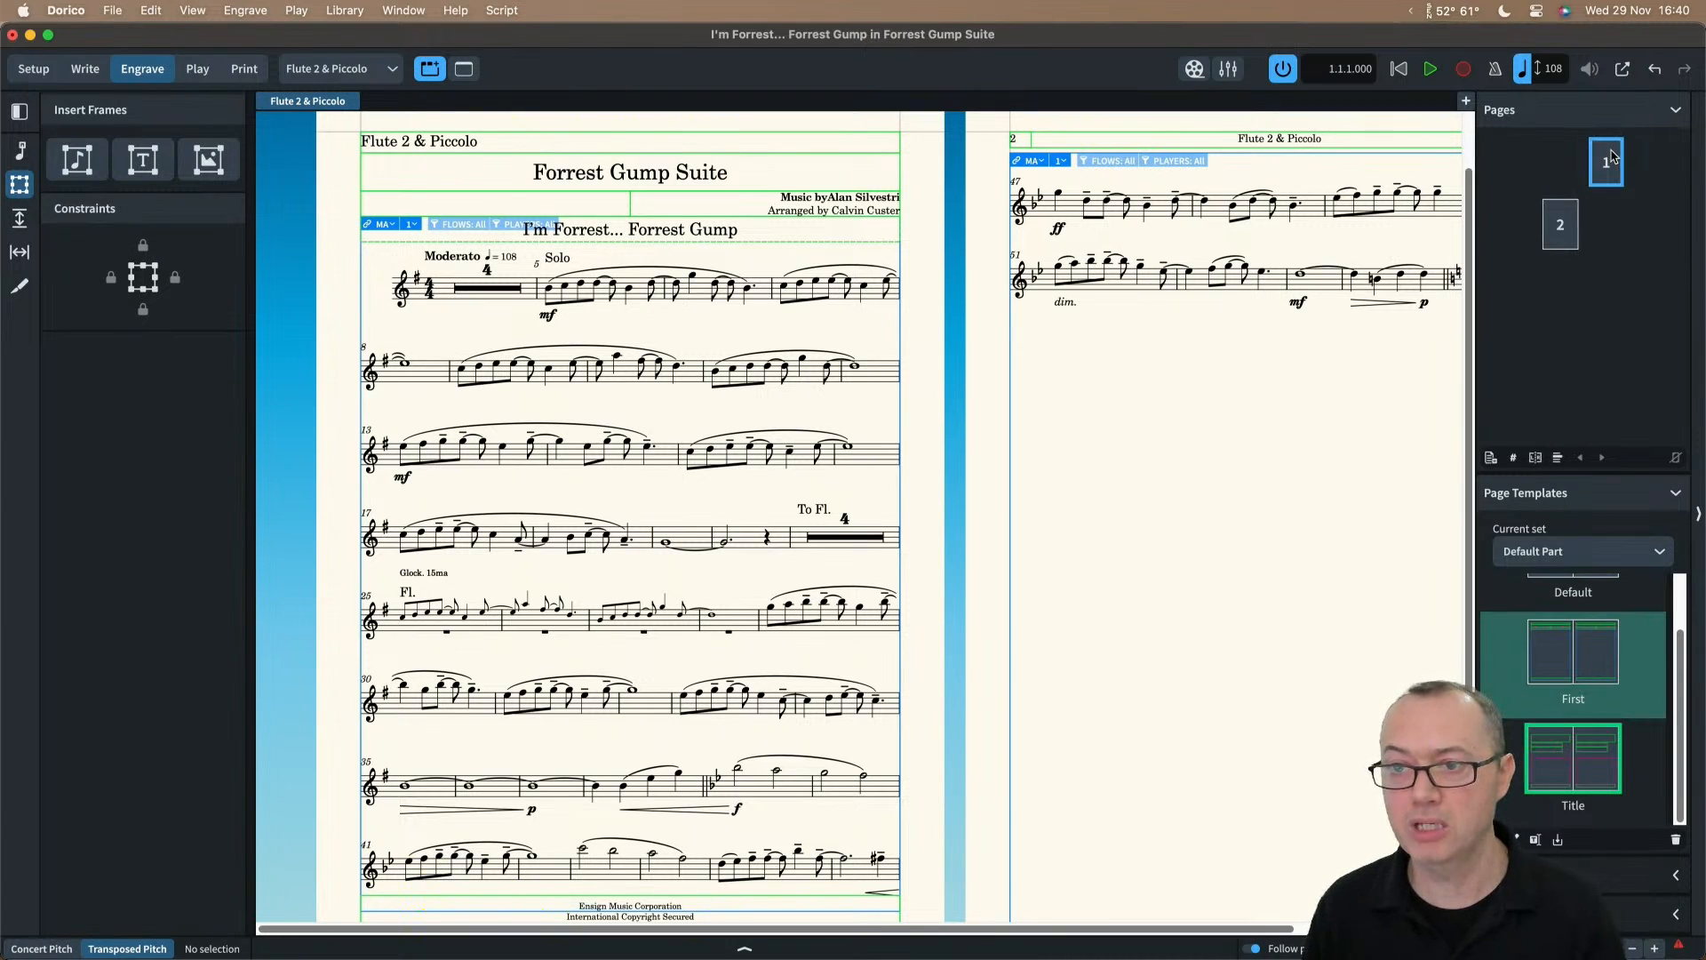
click(1535, 457)
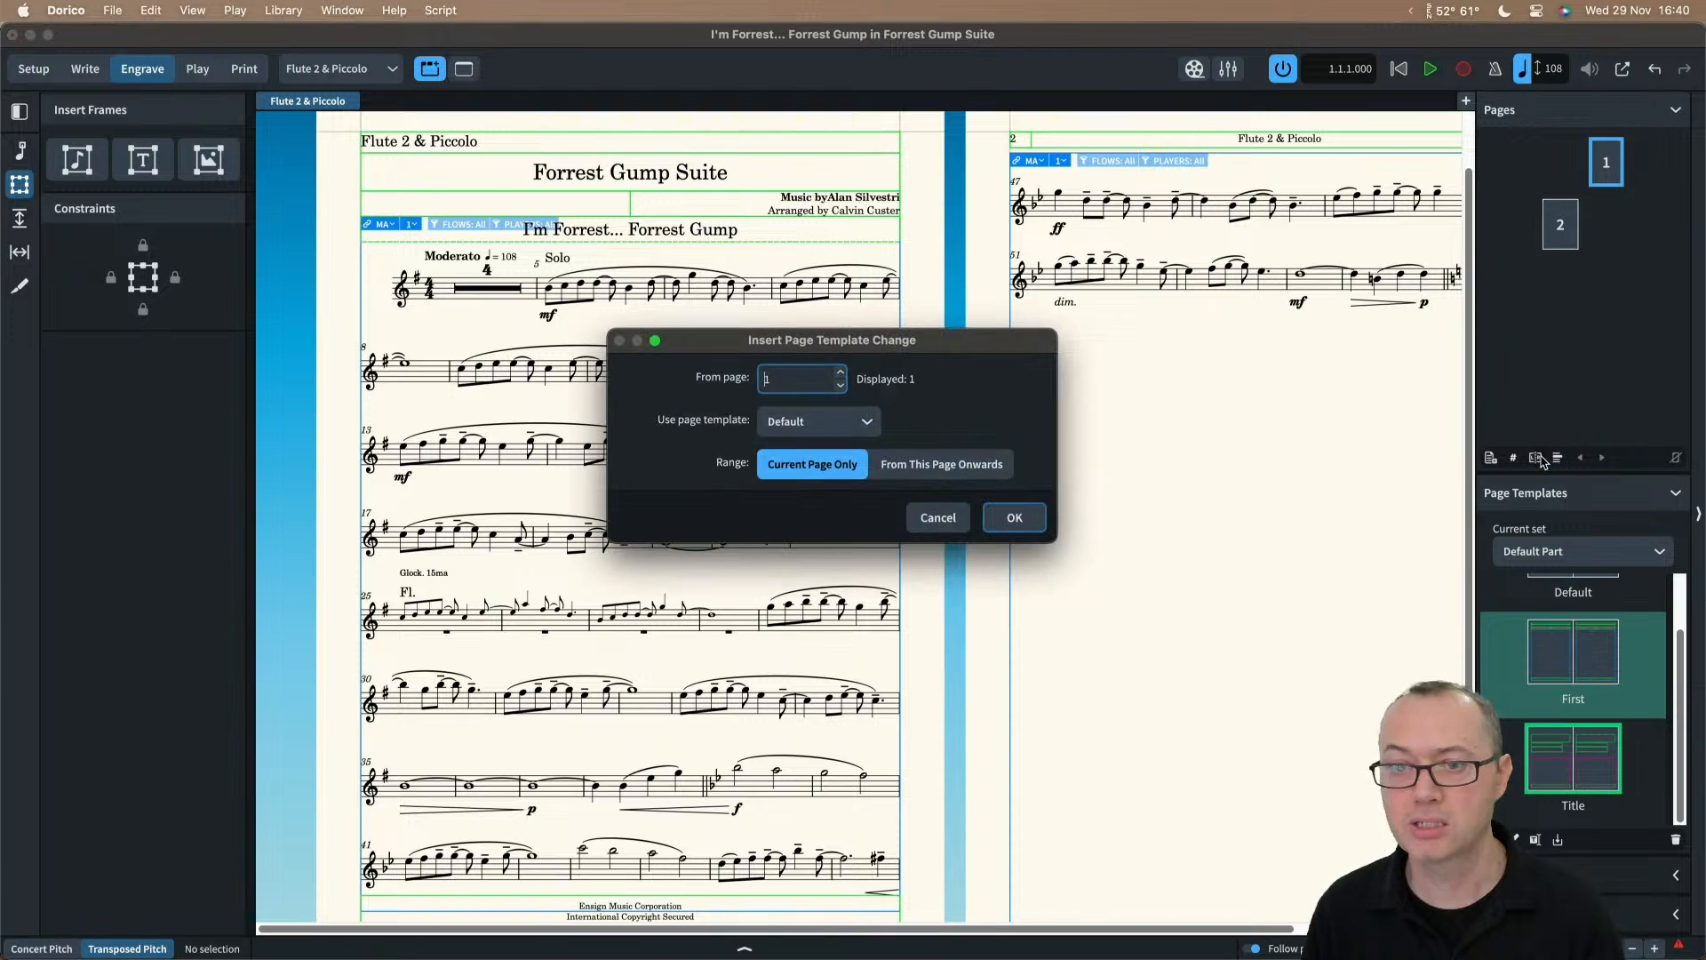
click(818, 421)
click(808, 485)
click(1022, 524)
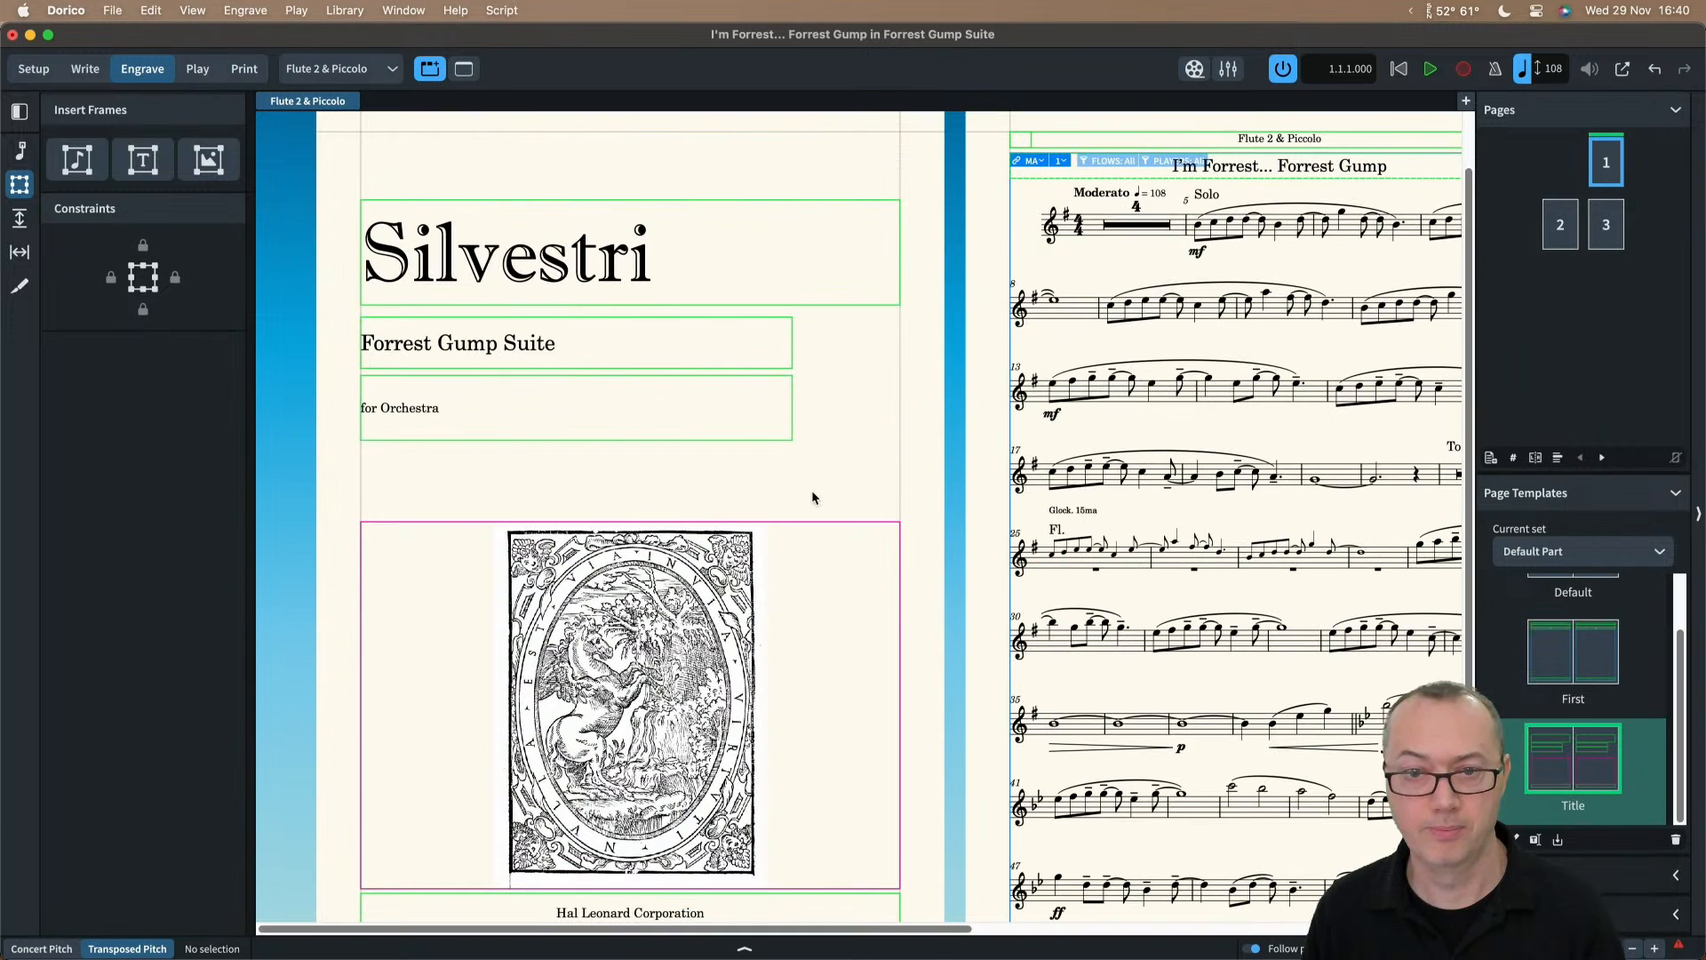
Step: In Layout Options for Flute 1 and Flute 2 & Piccolo, set the 'First' page template to apply to any flow starting at top of page
scroll(812, 491, down, 5)
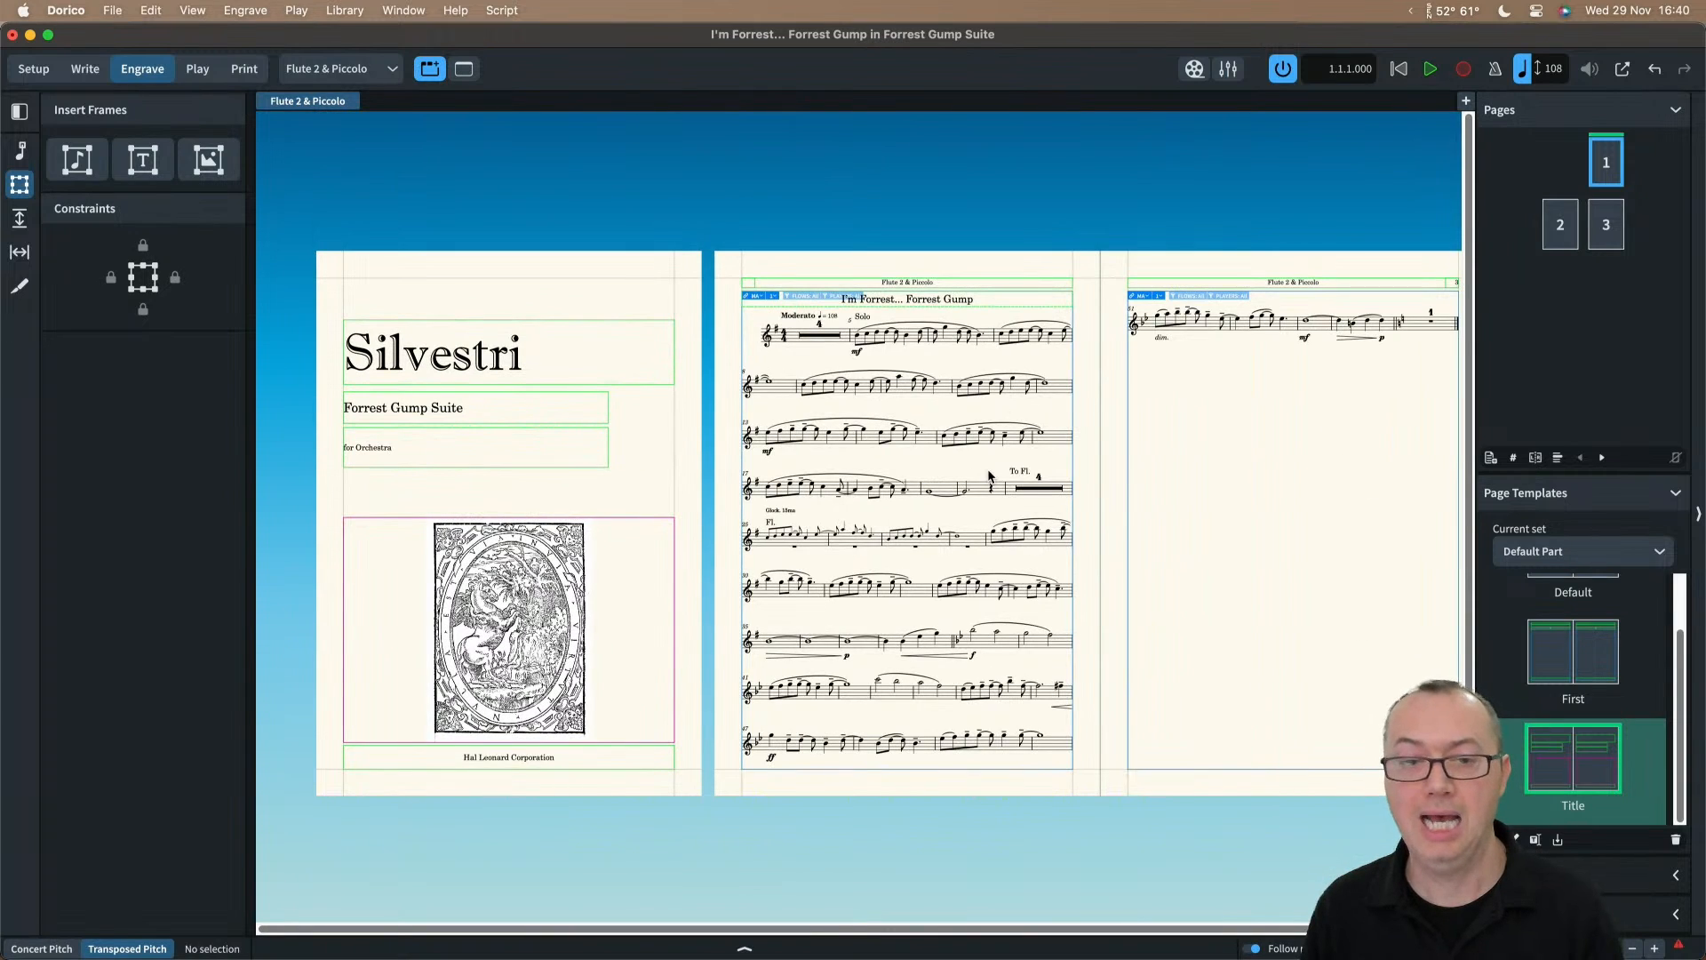
scroll(977, 458, up, 1)
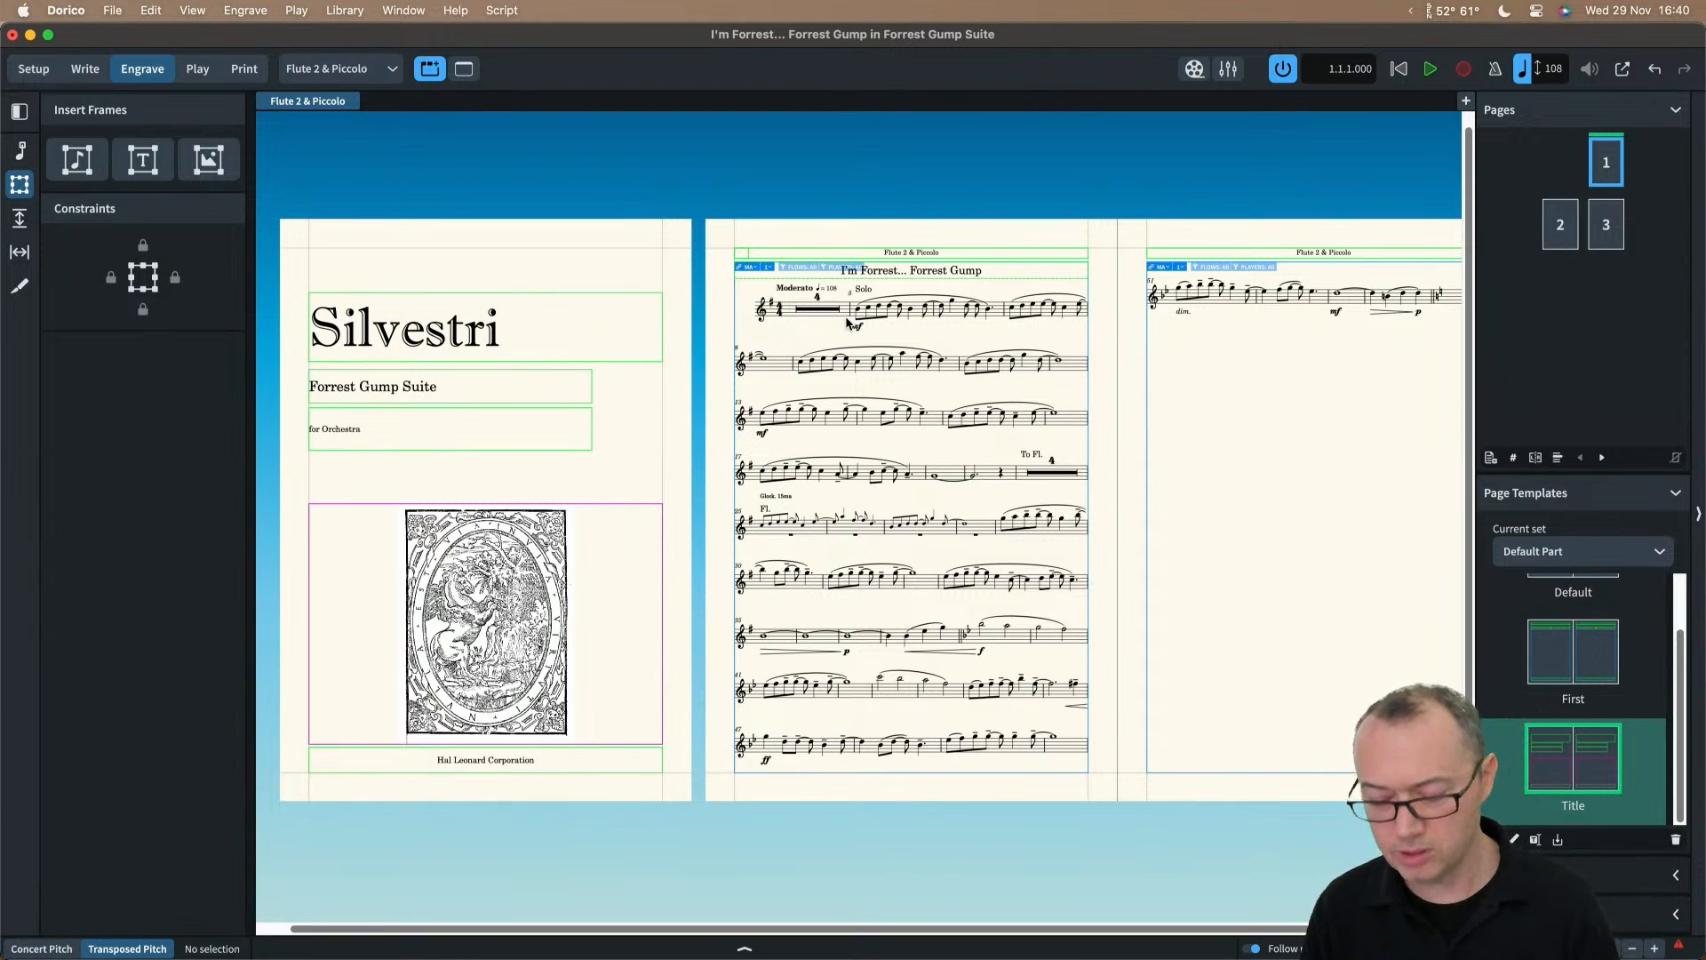
key(super+shift+l)
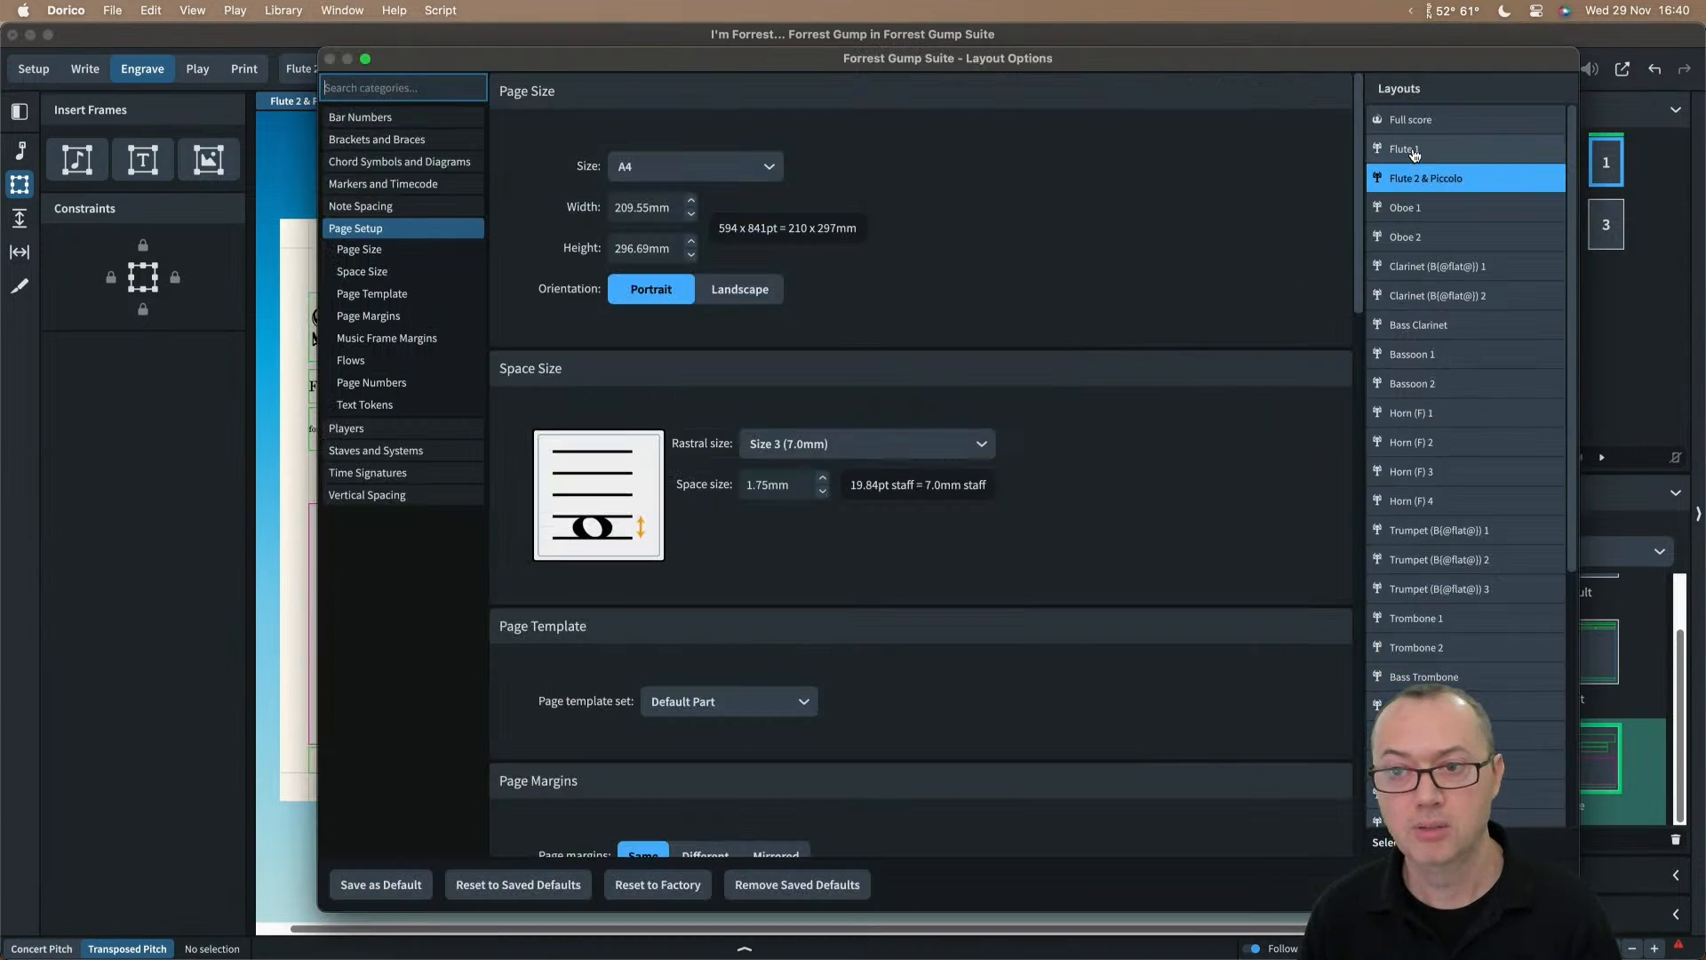
shift+click(1417, 151)
click(1420, 151)
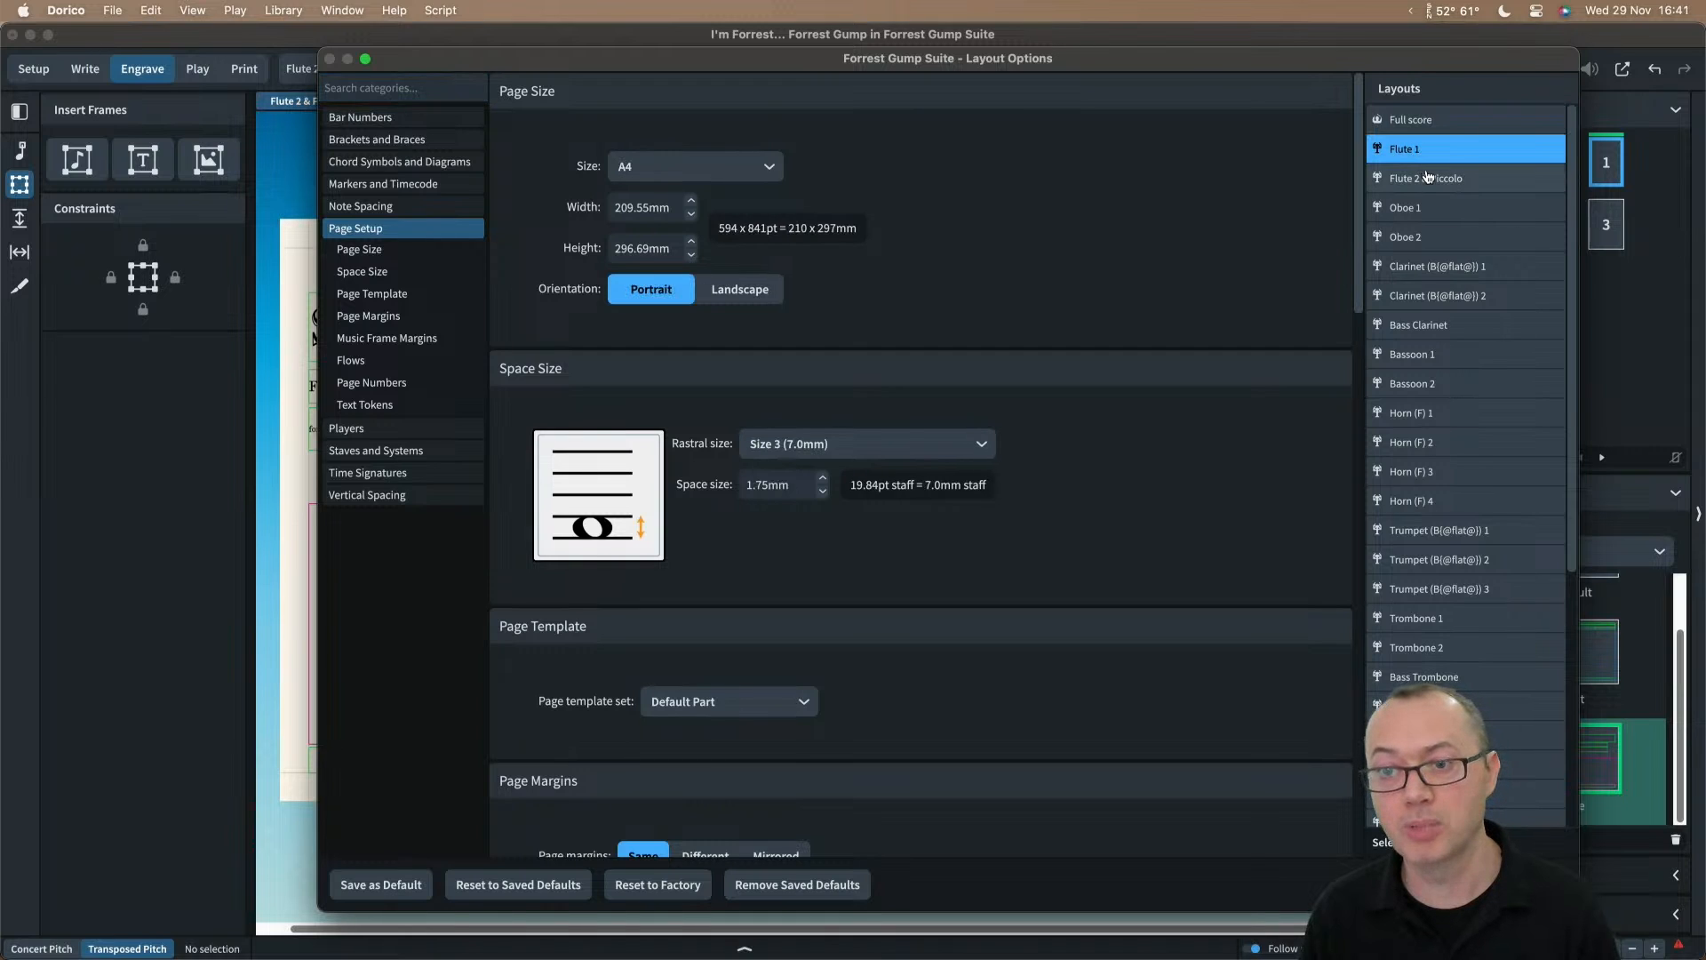
shift+click(1428, 178)
scroll(1159, 505, down, 15)
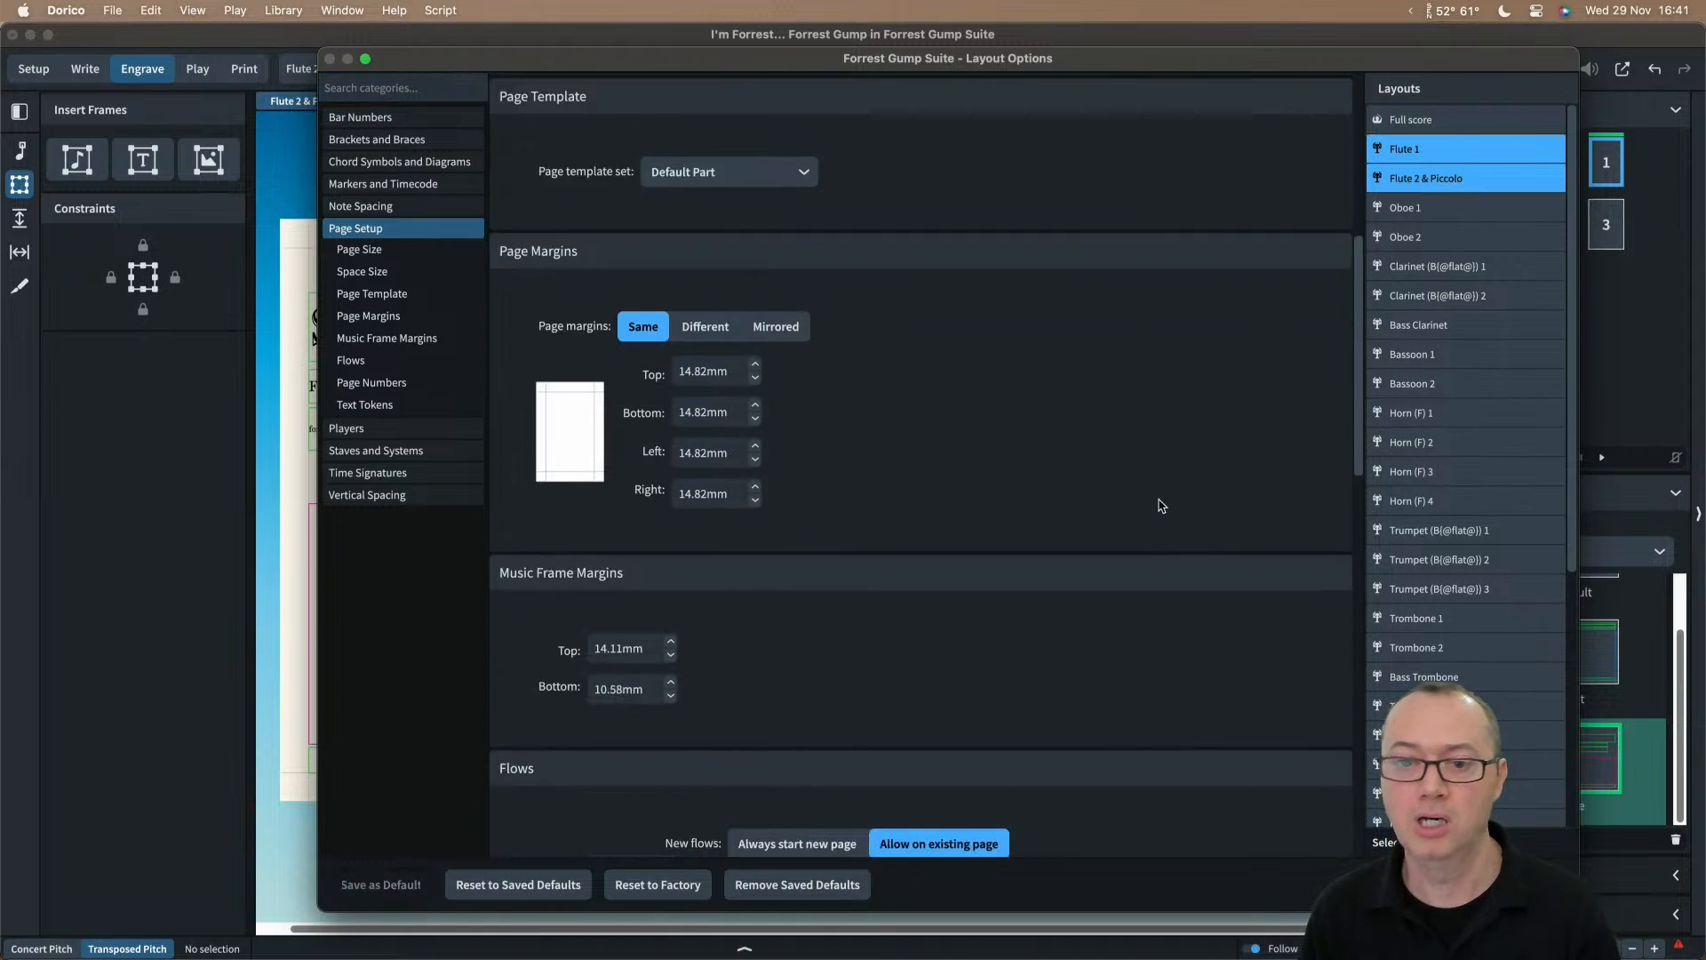
click(930, 425)
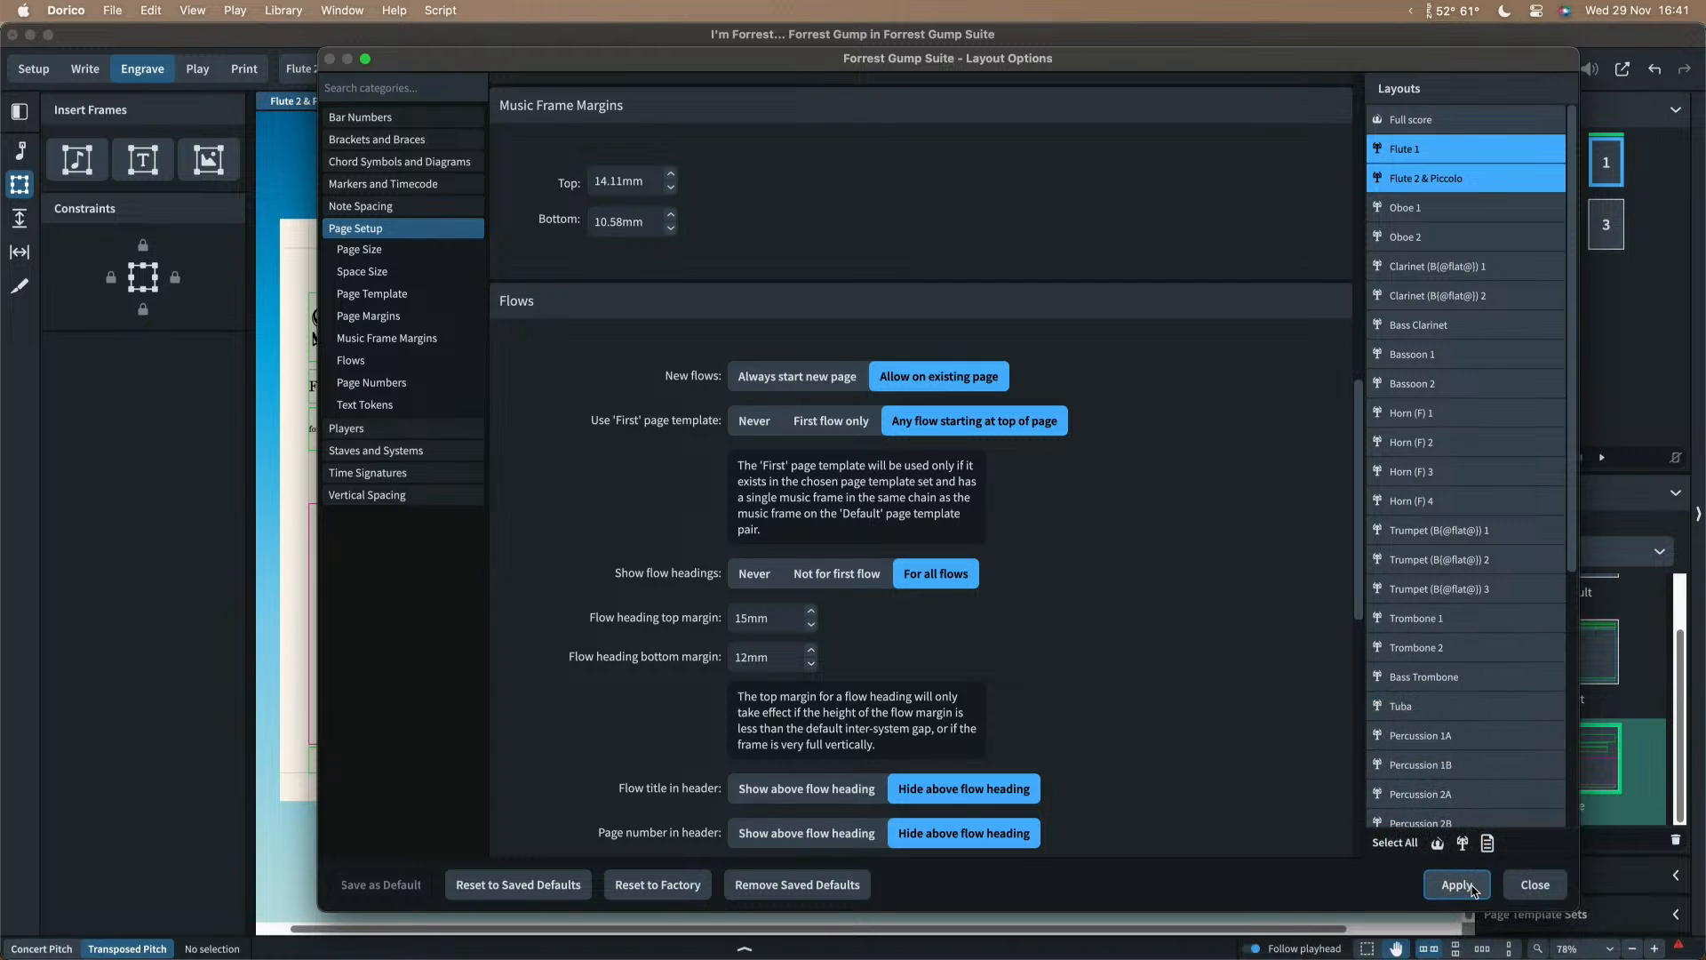
click(1534, 885)
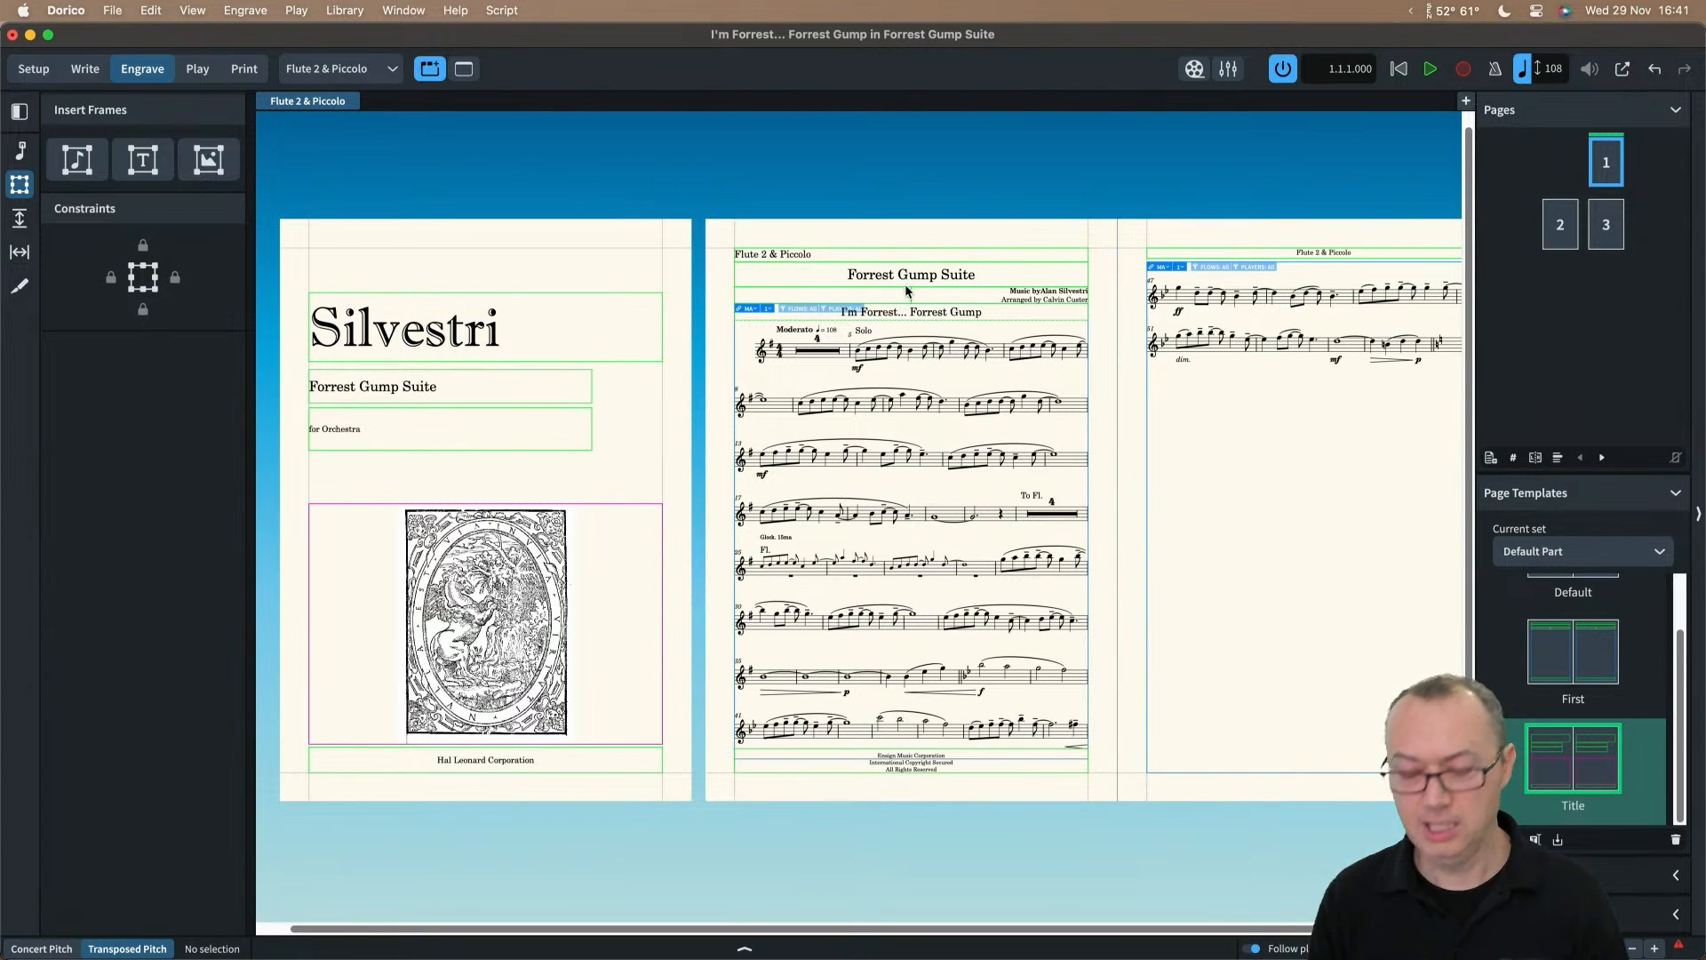
Step: Check the Flute 1 layout, and examine the Full score's pages from the title page through to the first music pages
key(alt+bracketleft)
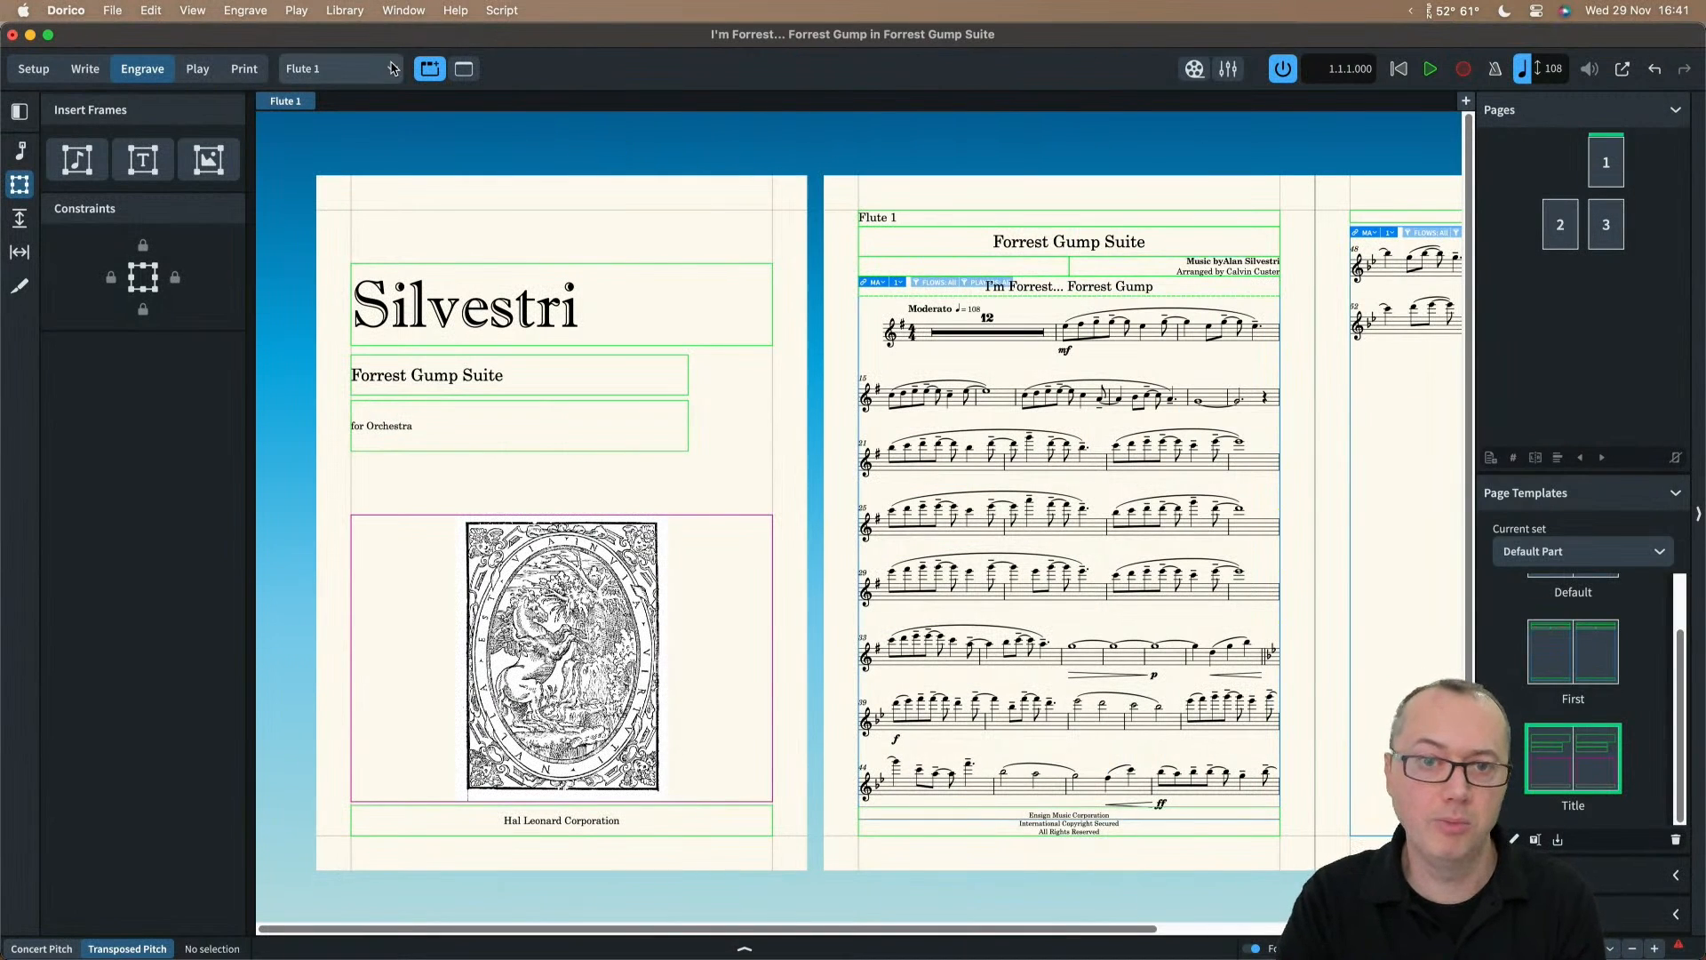
click(391, 68)
click(426, 16)
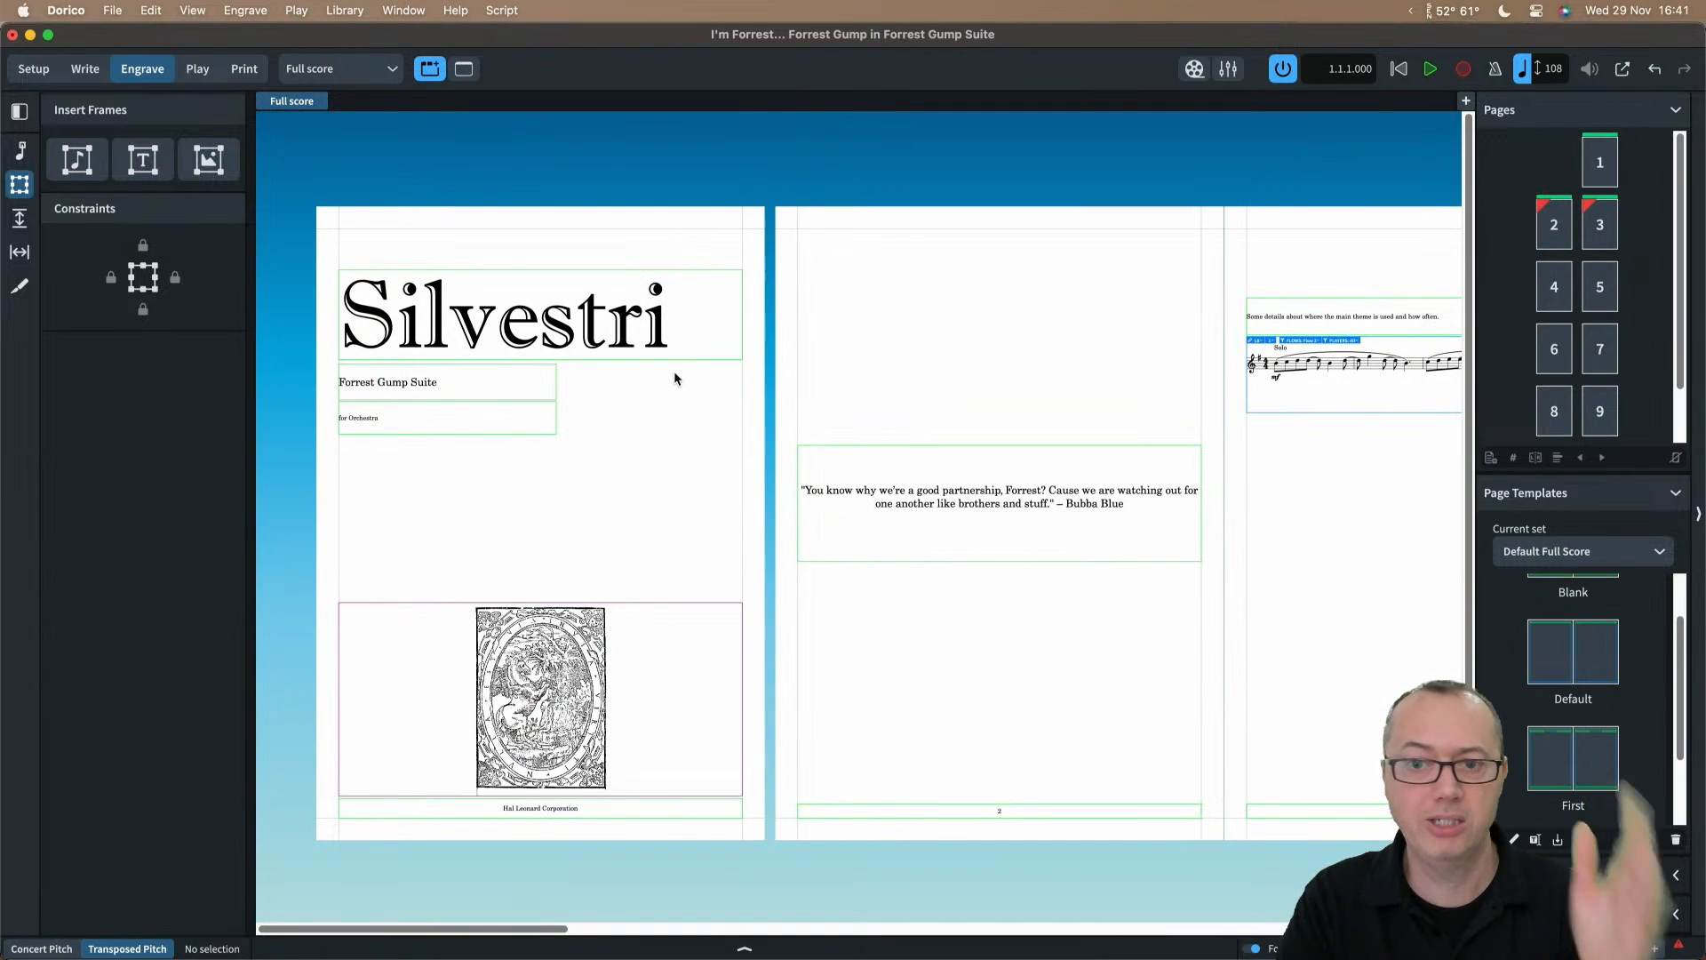
scroll(1050, 345, right, 5)
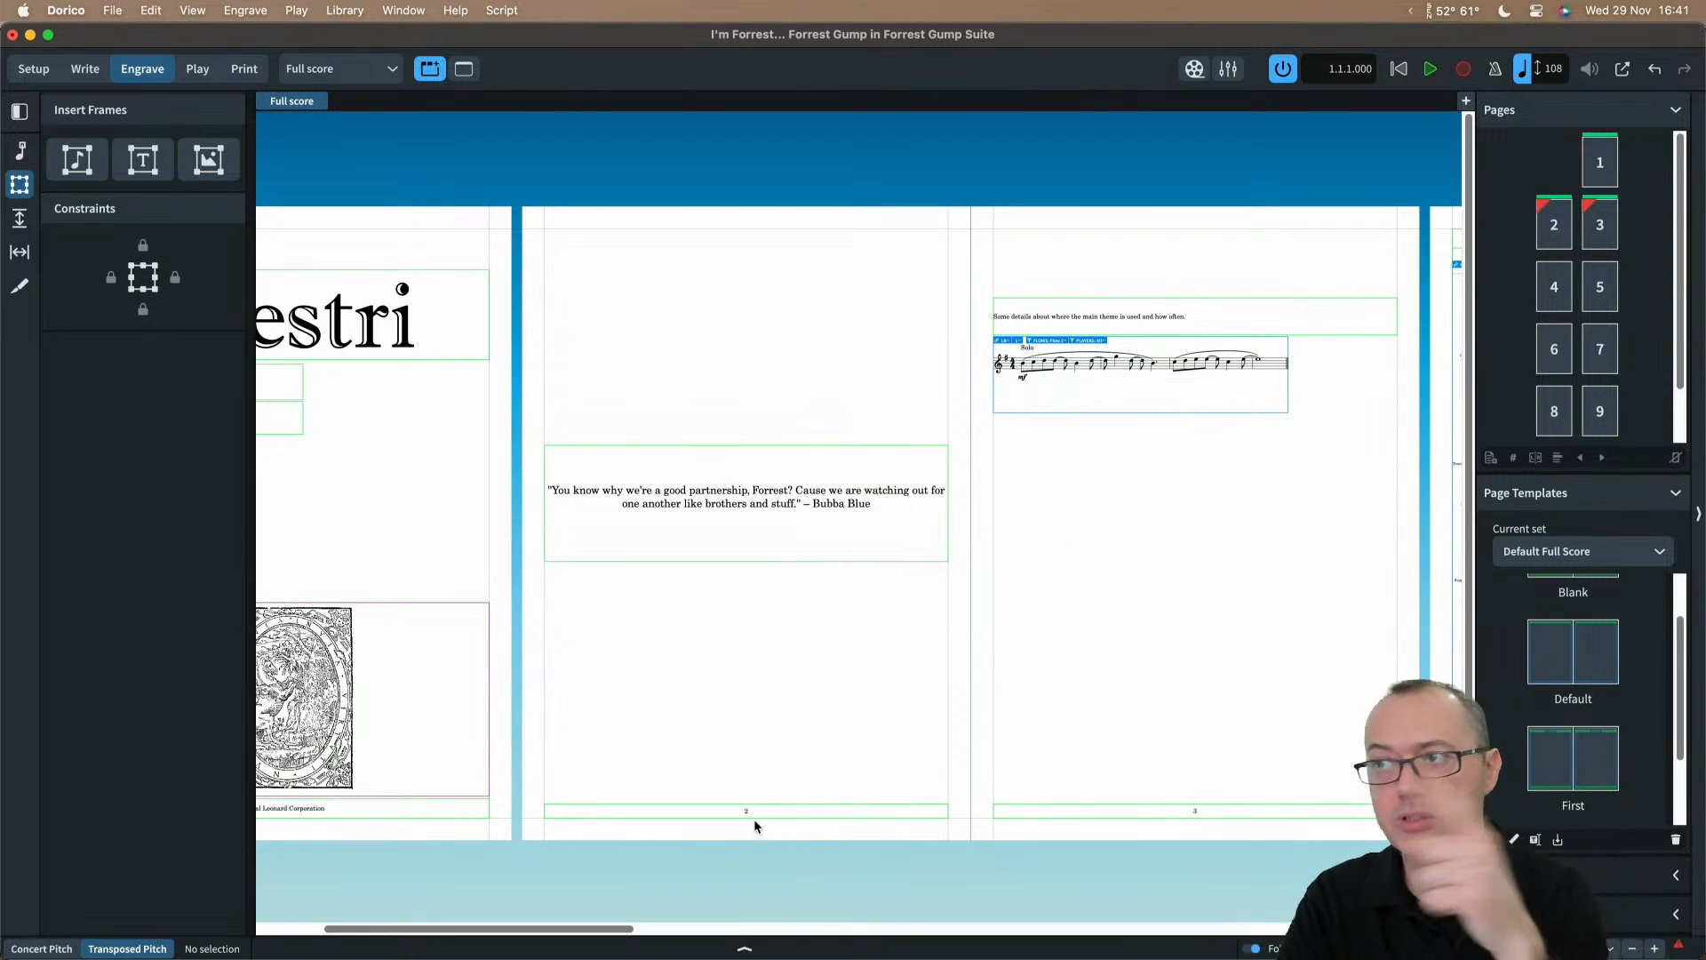
scroll(754, 819, right, 10)
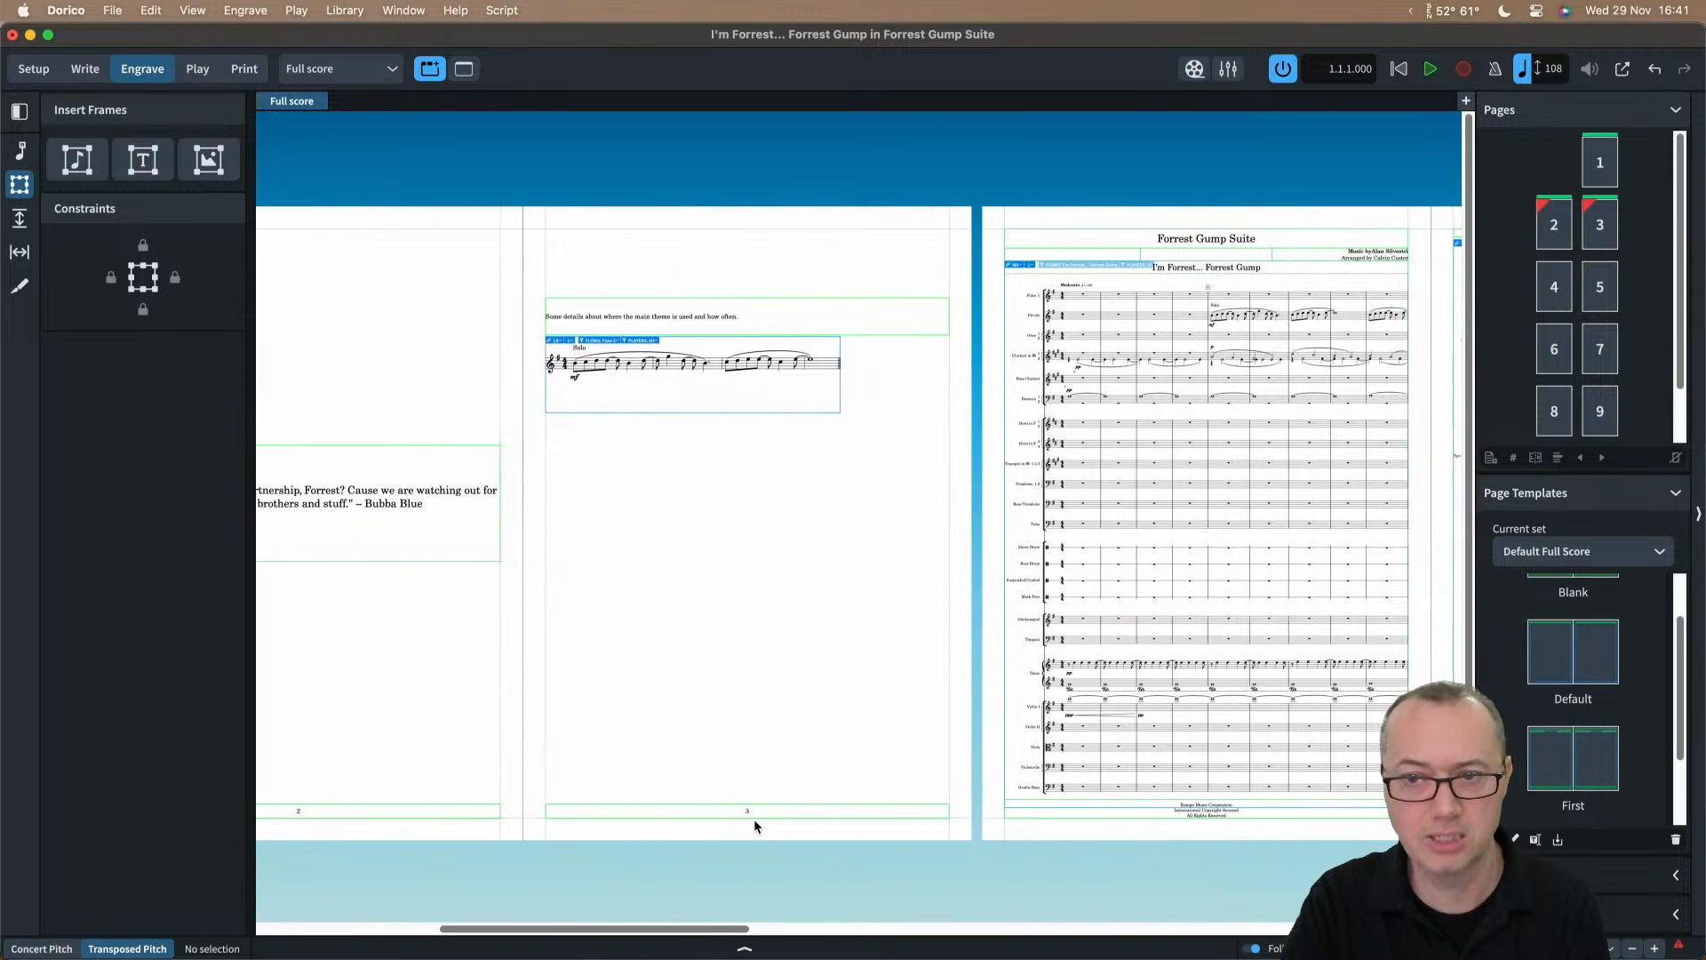
scroll(1090, 345, right, 4)
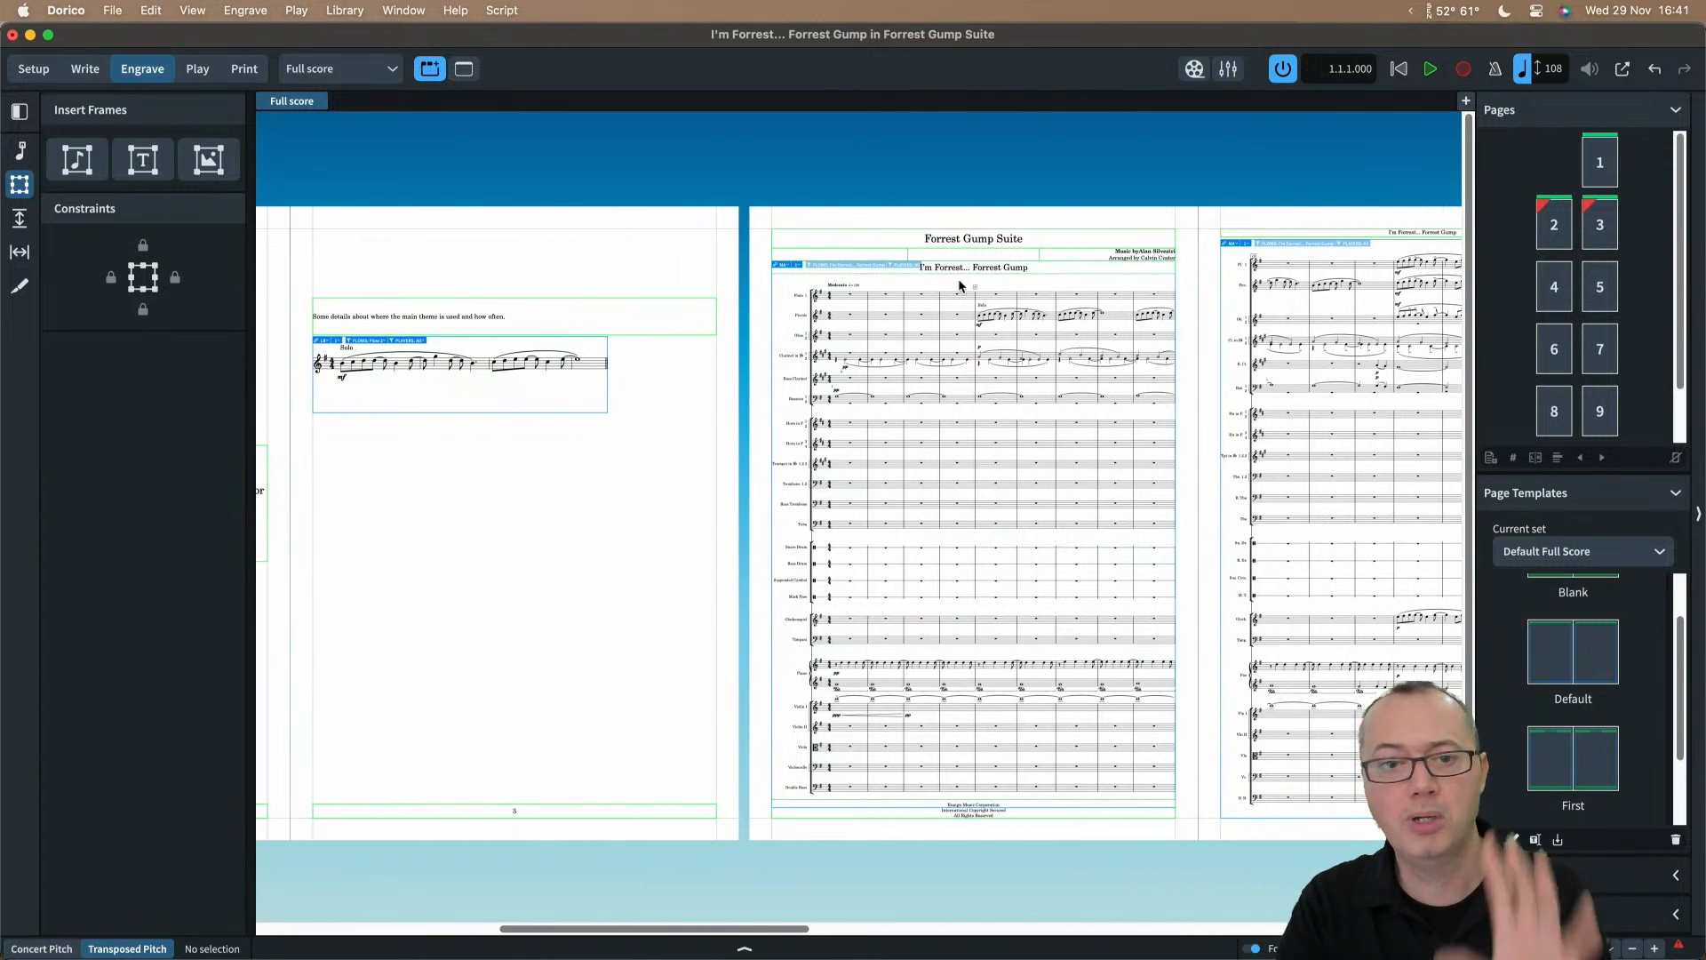
scroll(507, 481, left, 5)
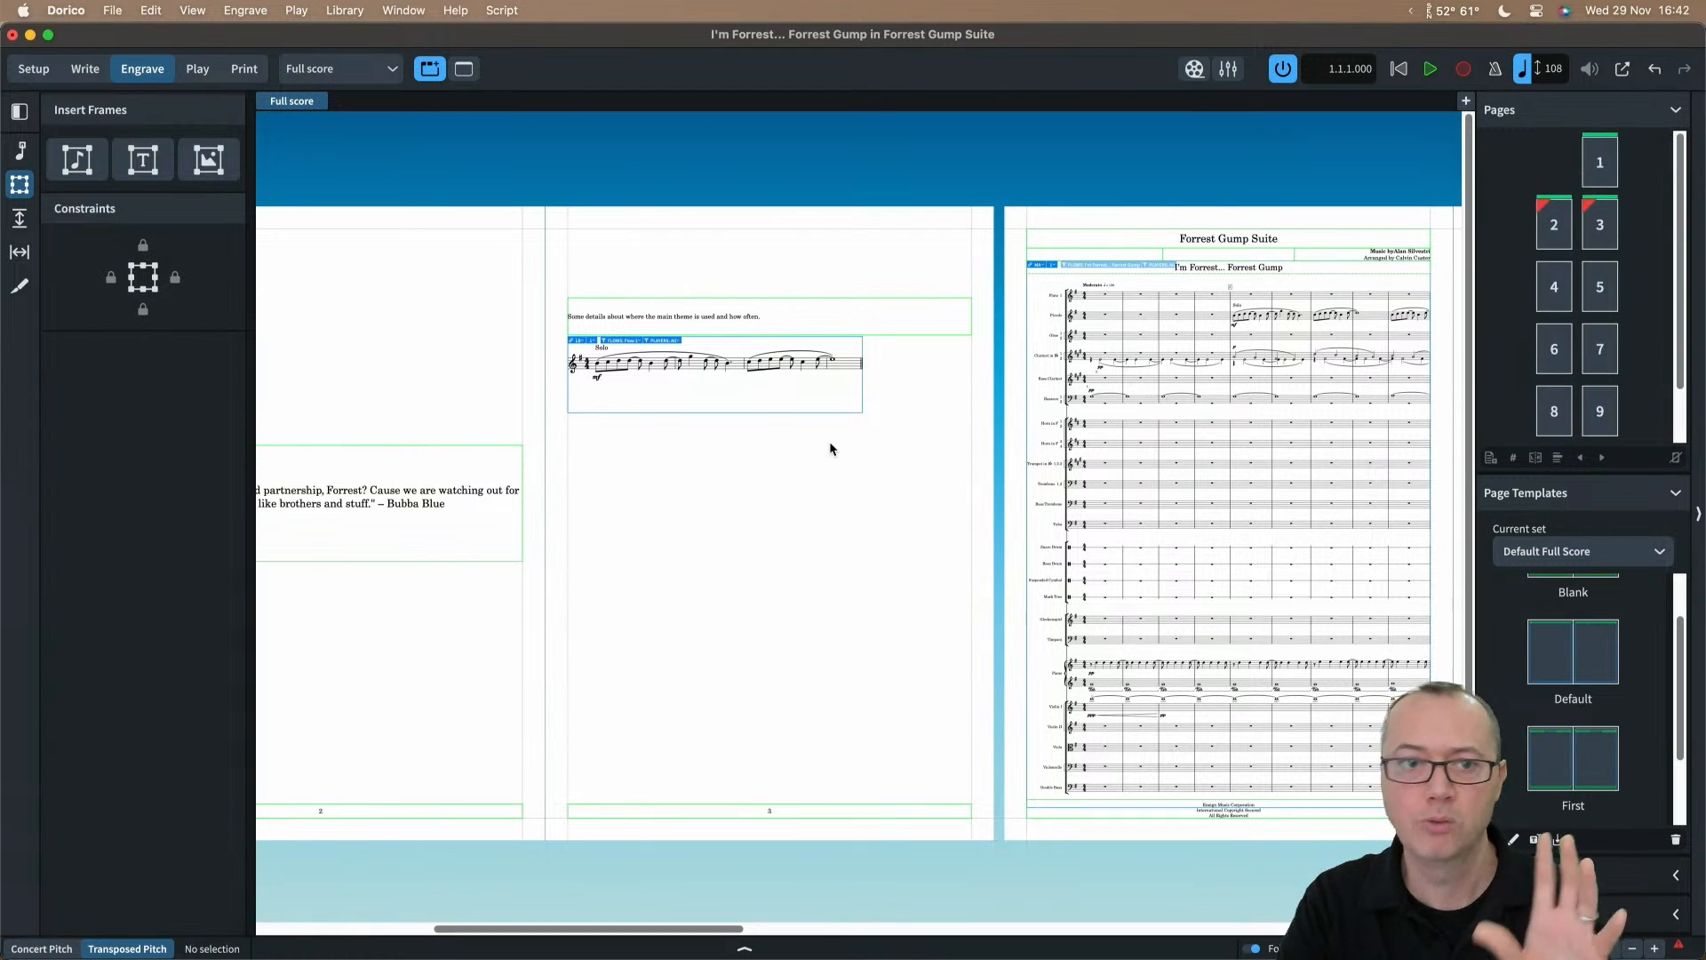
Step: Switch to Write mode by way of Setup mode and review the Full score's front matter without frame outlines
key(super+1)
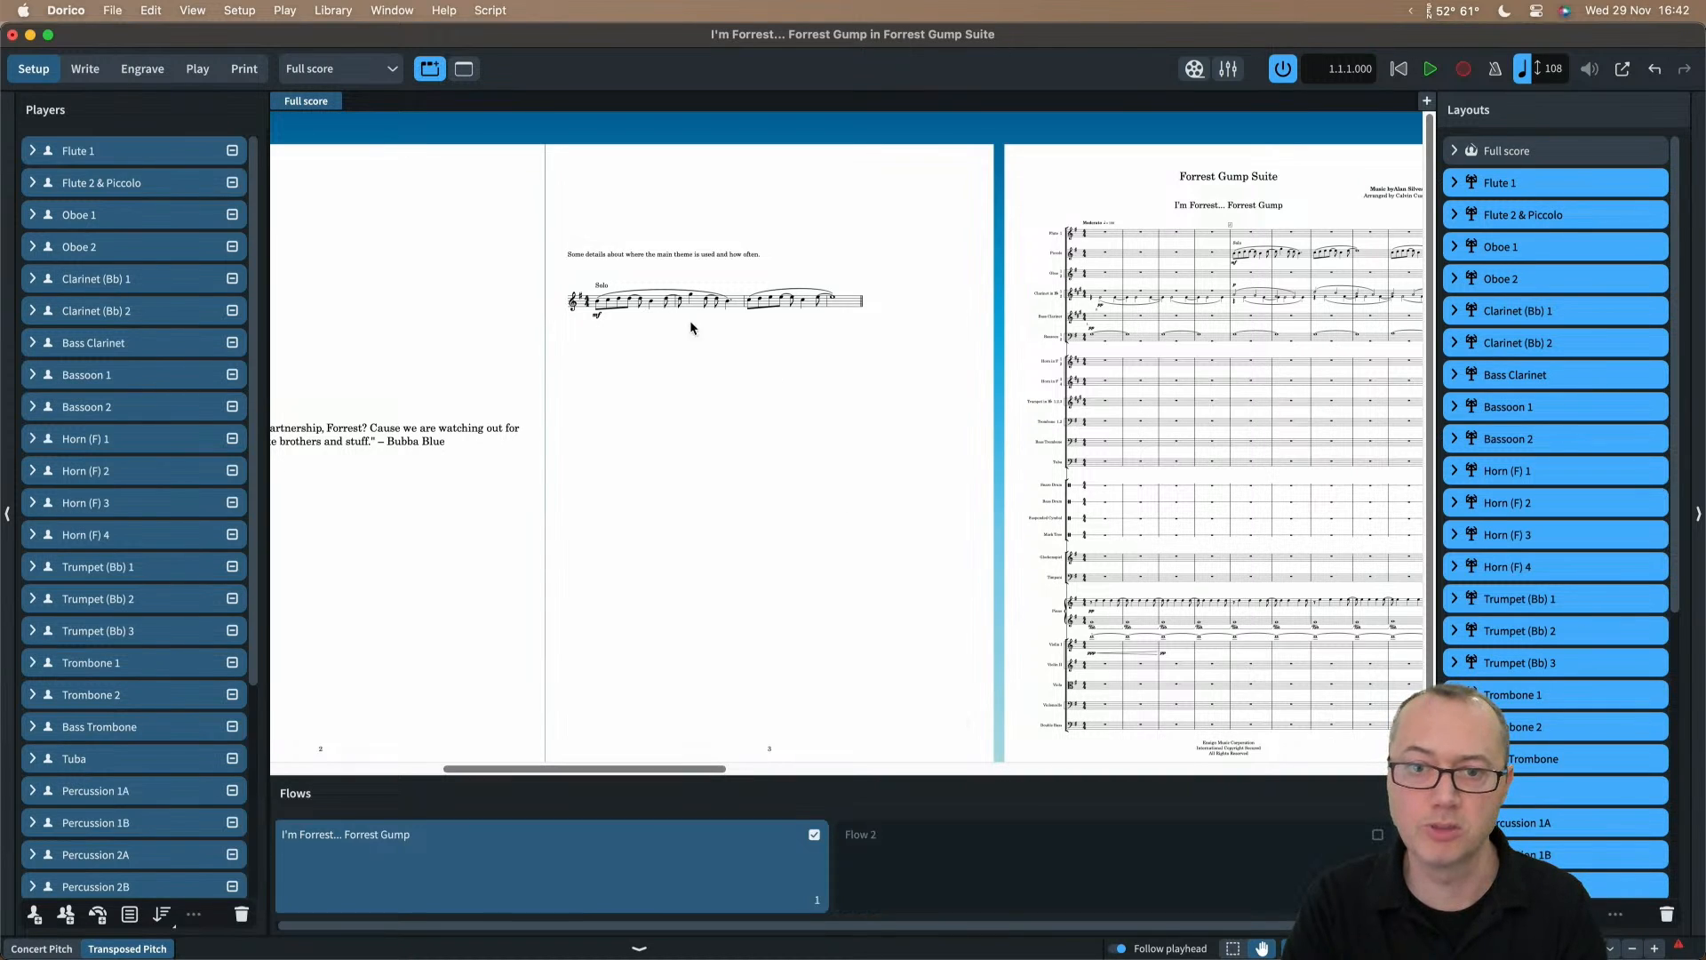
key(super+2)
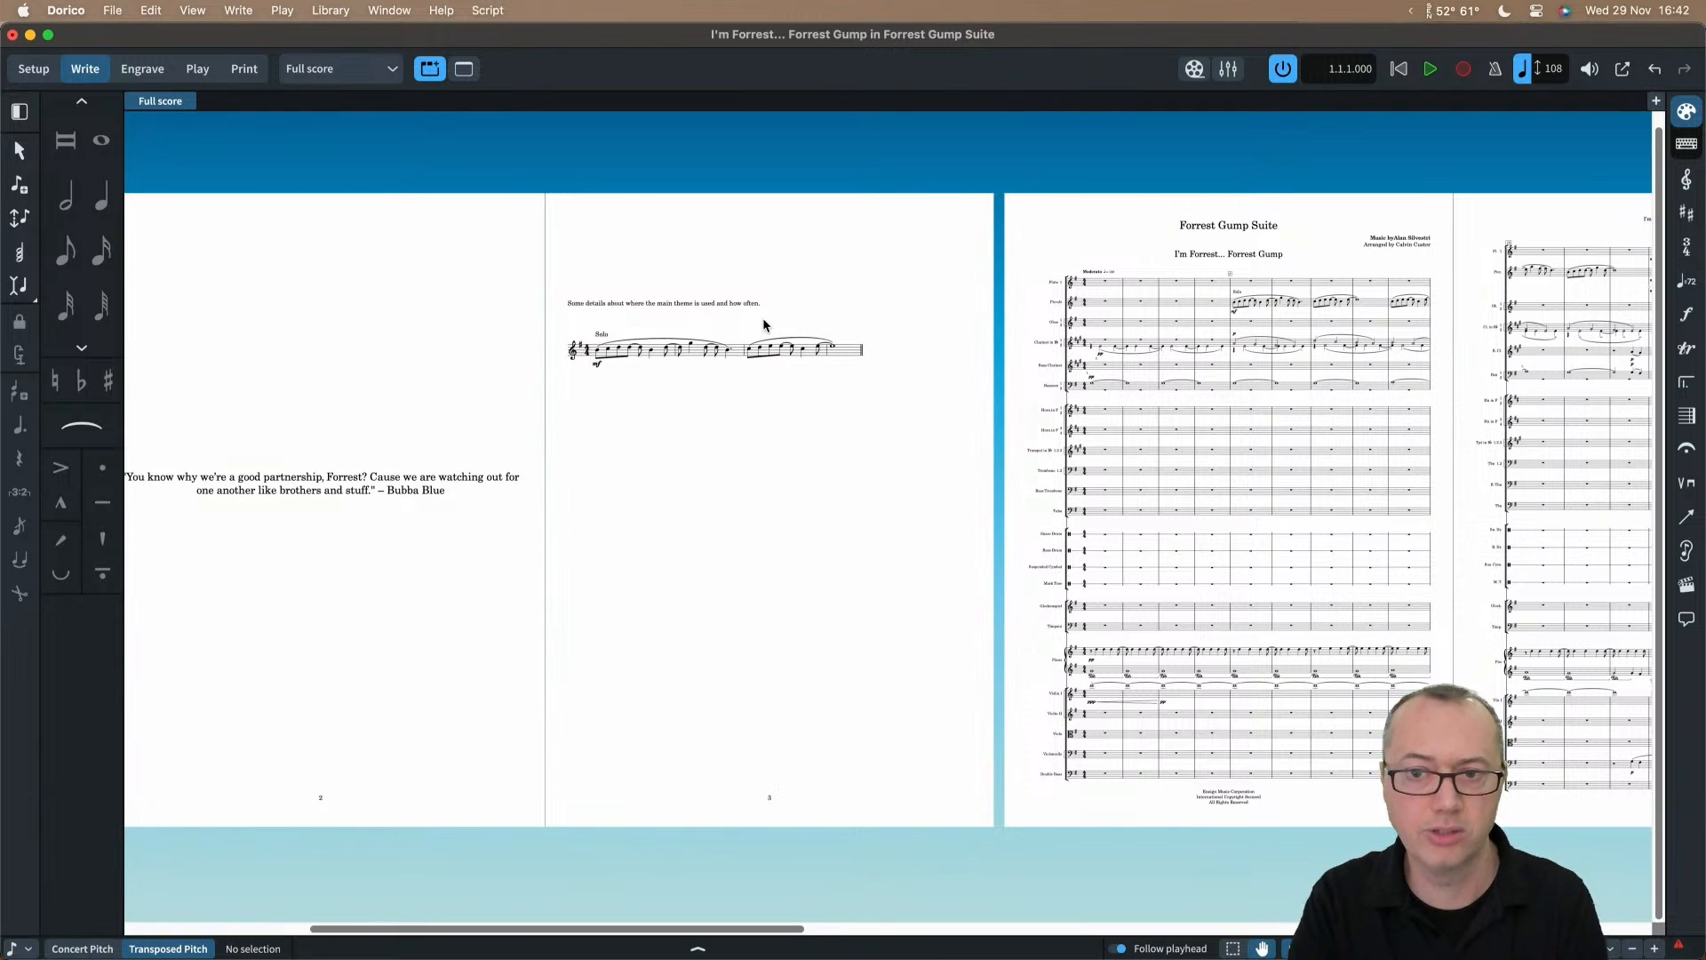
scroll(762, 317, left, 10)
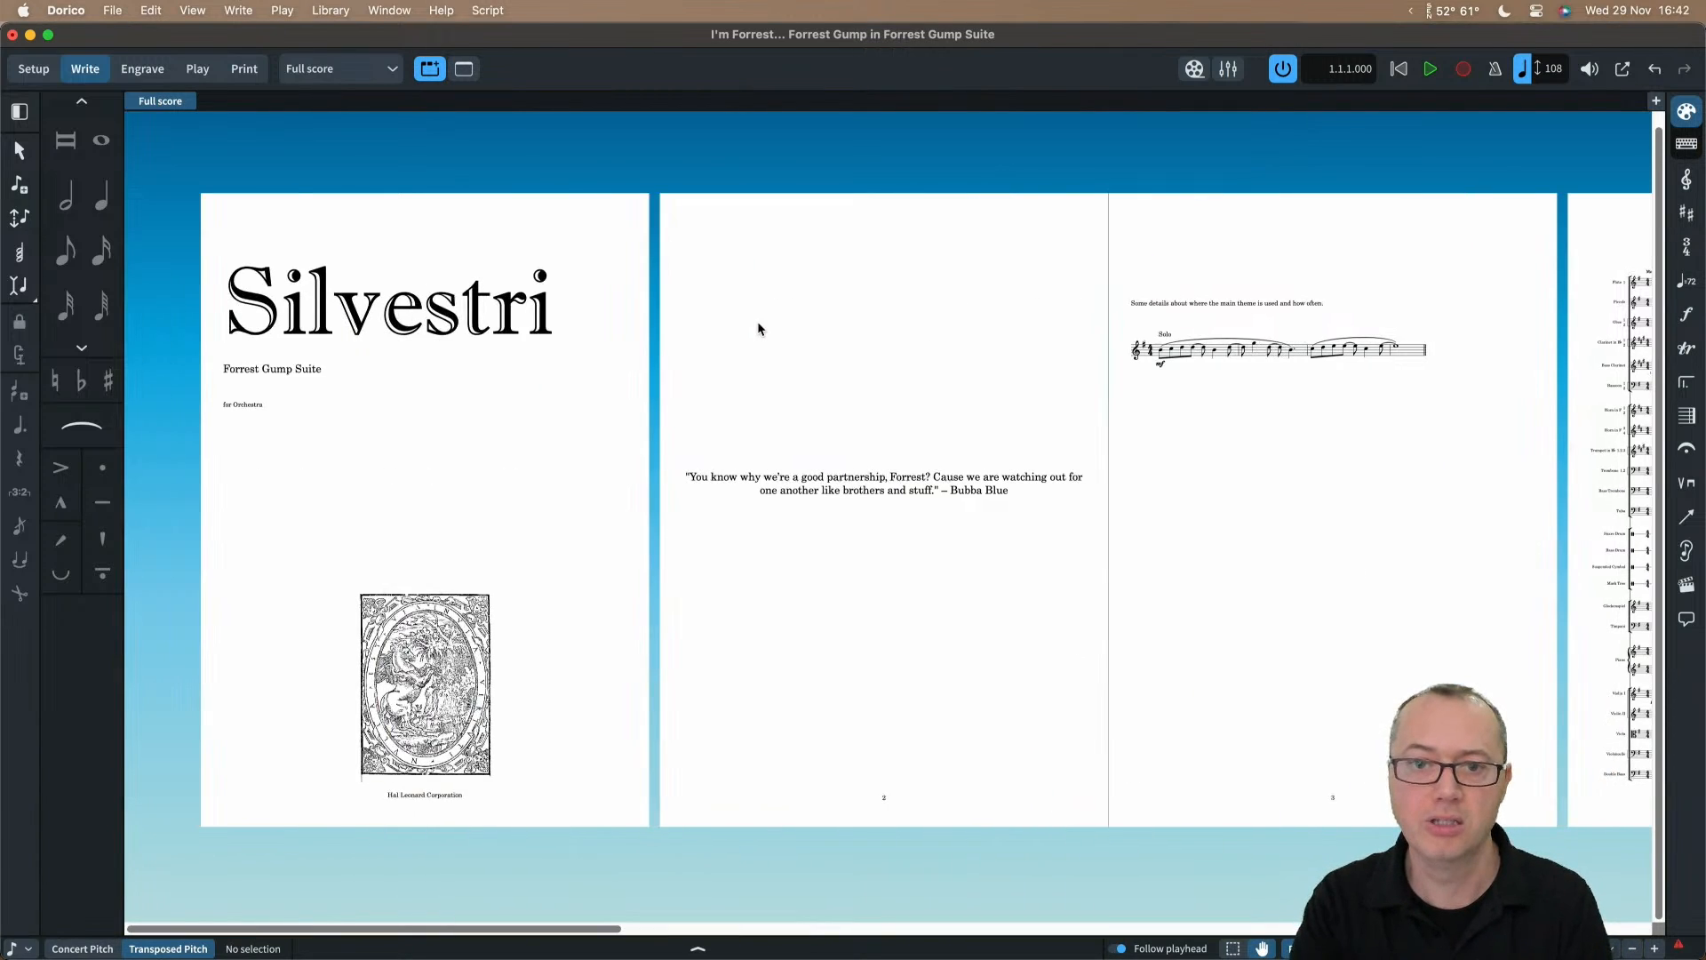
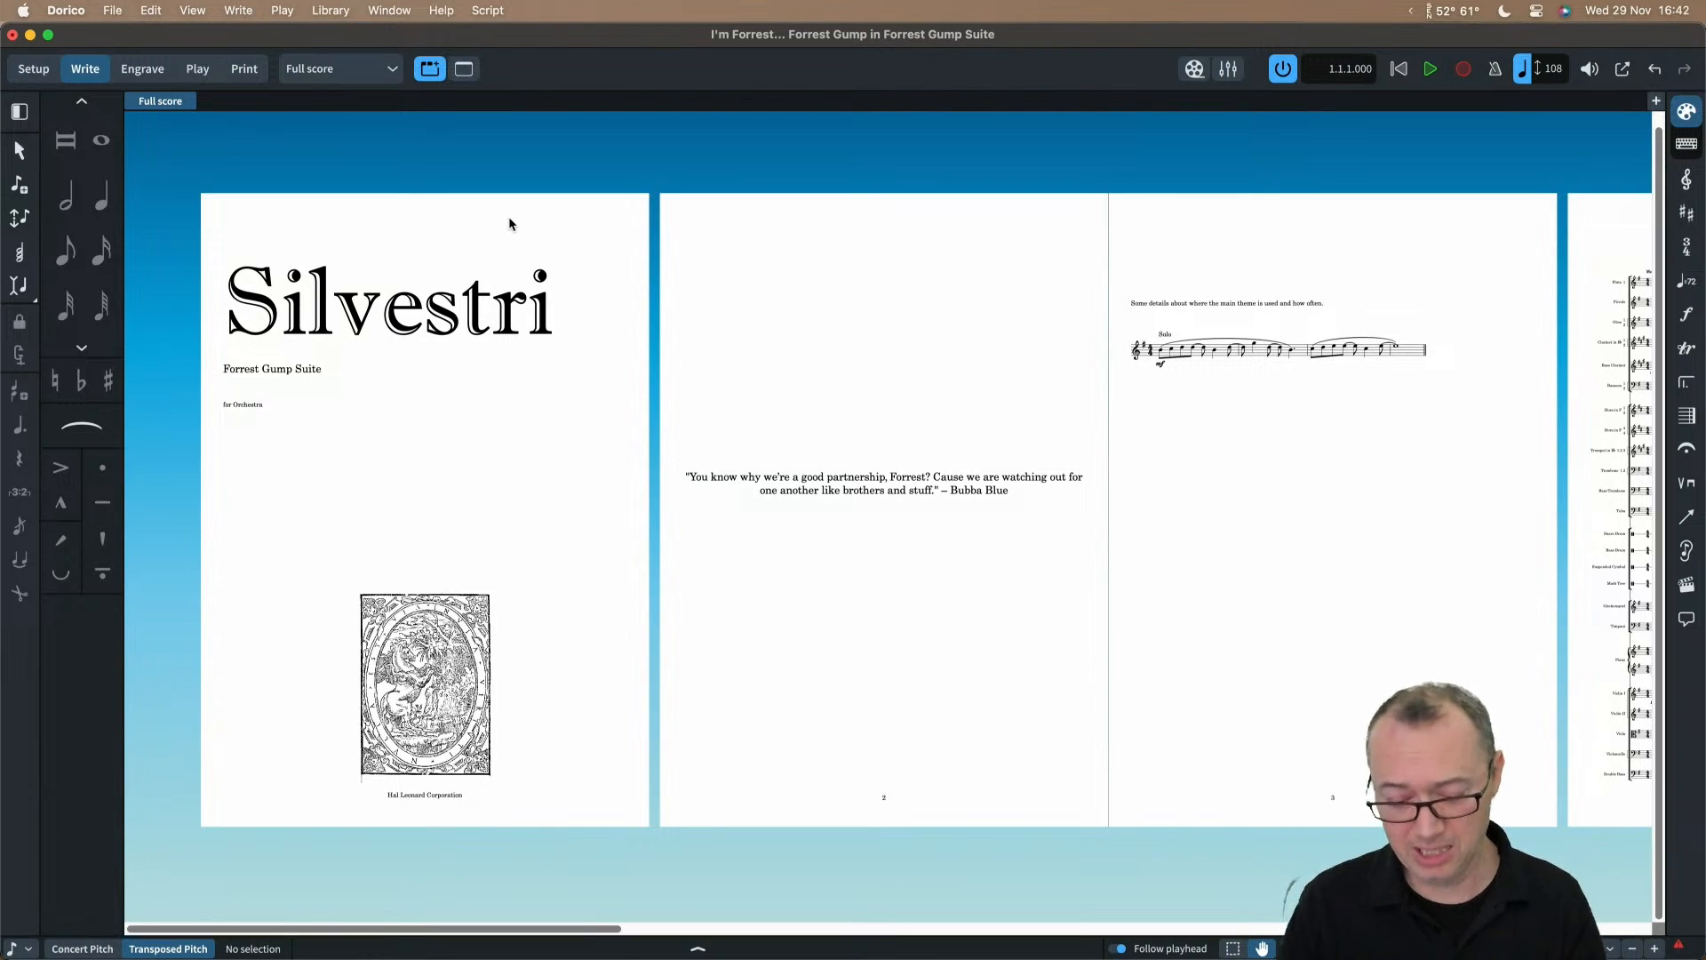
Step: Compare the Flute 1 title page with the Full score title page in Engrave mode
key(w)
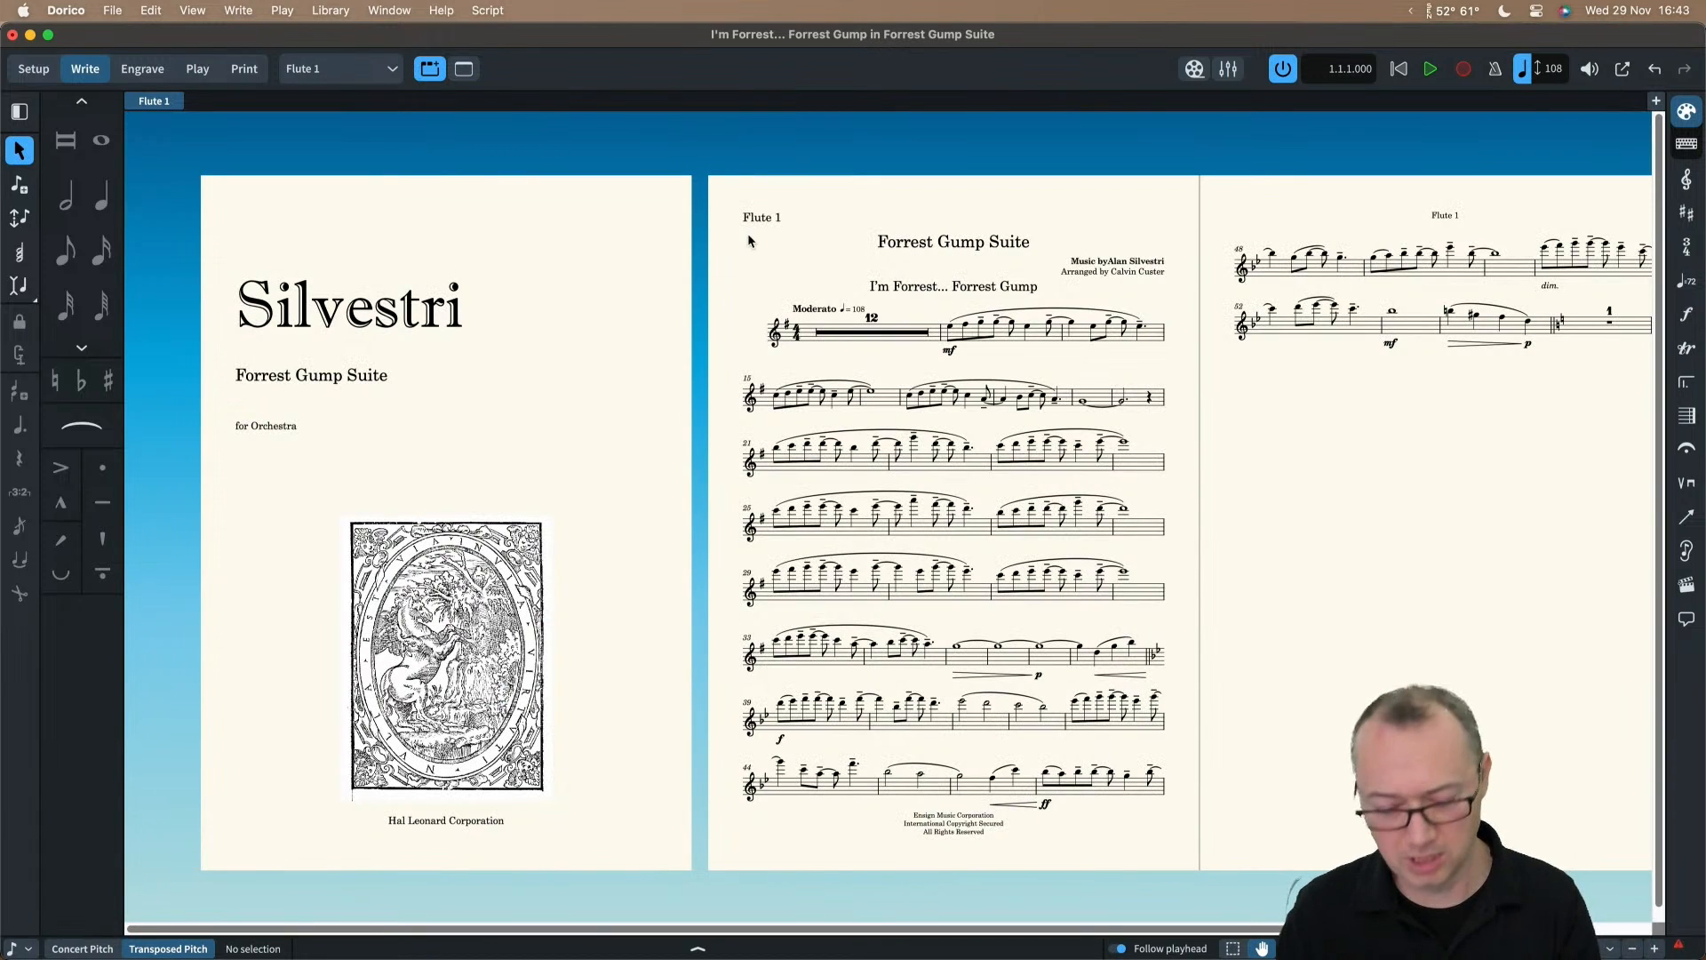
key(super+3)
click(1606, 167)
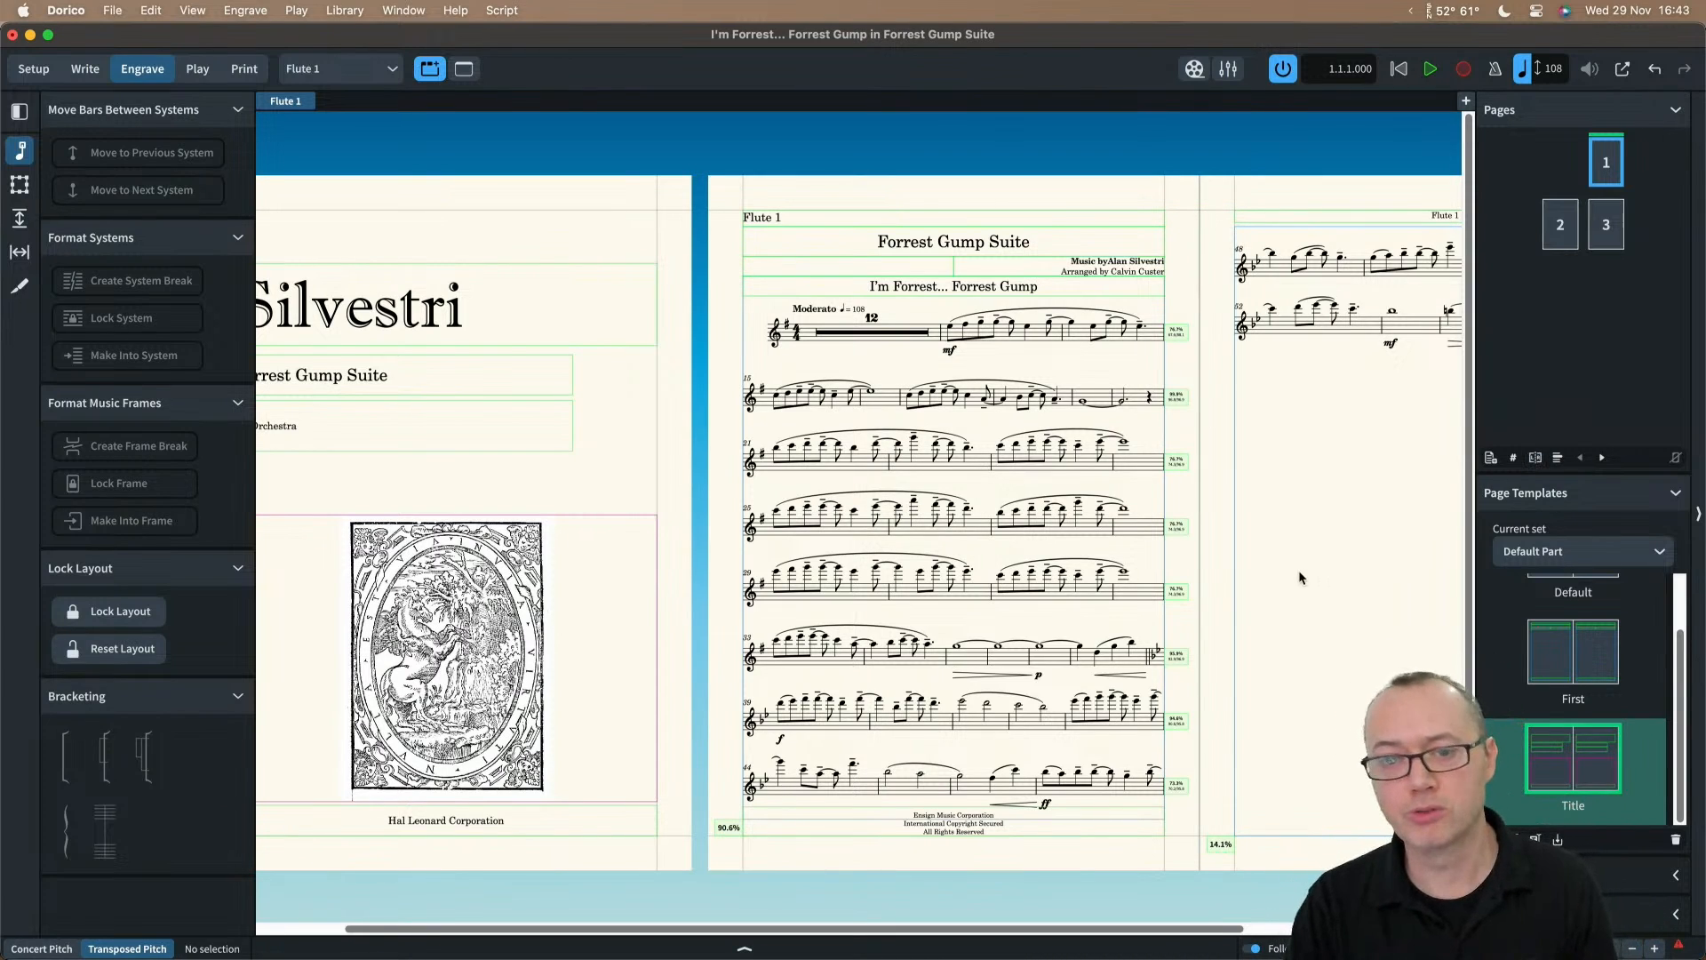
scroll(868, 558, left, 3)
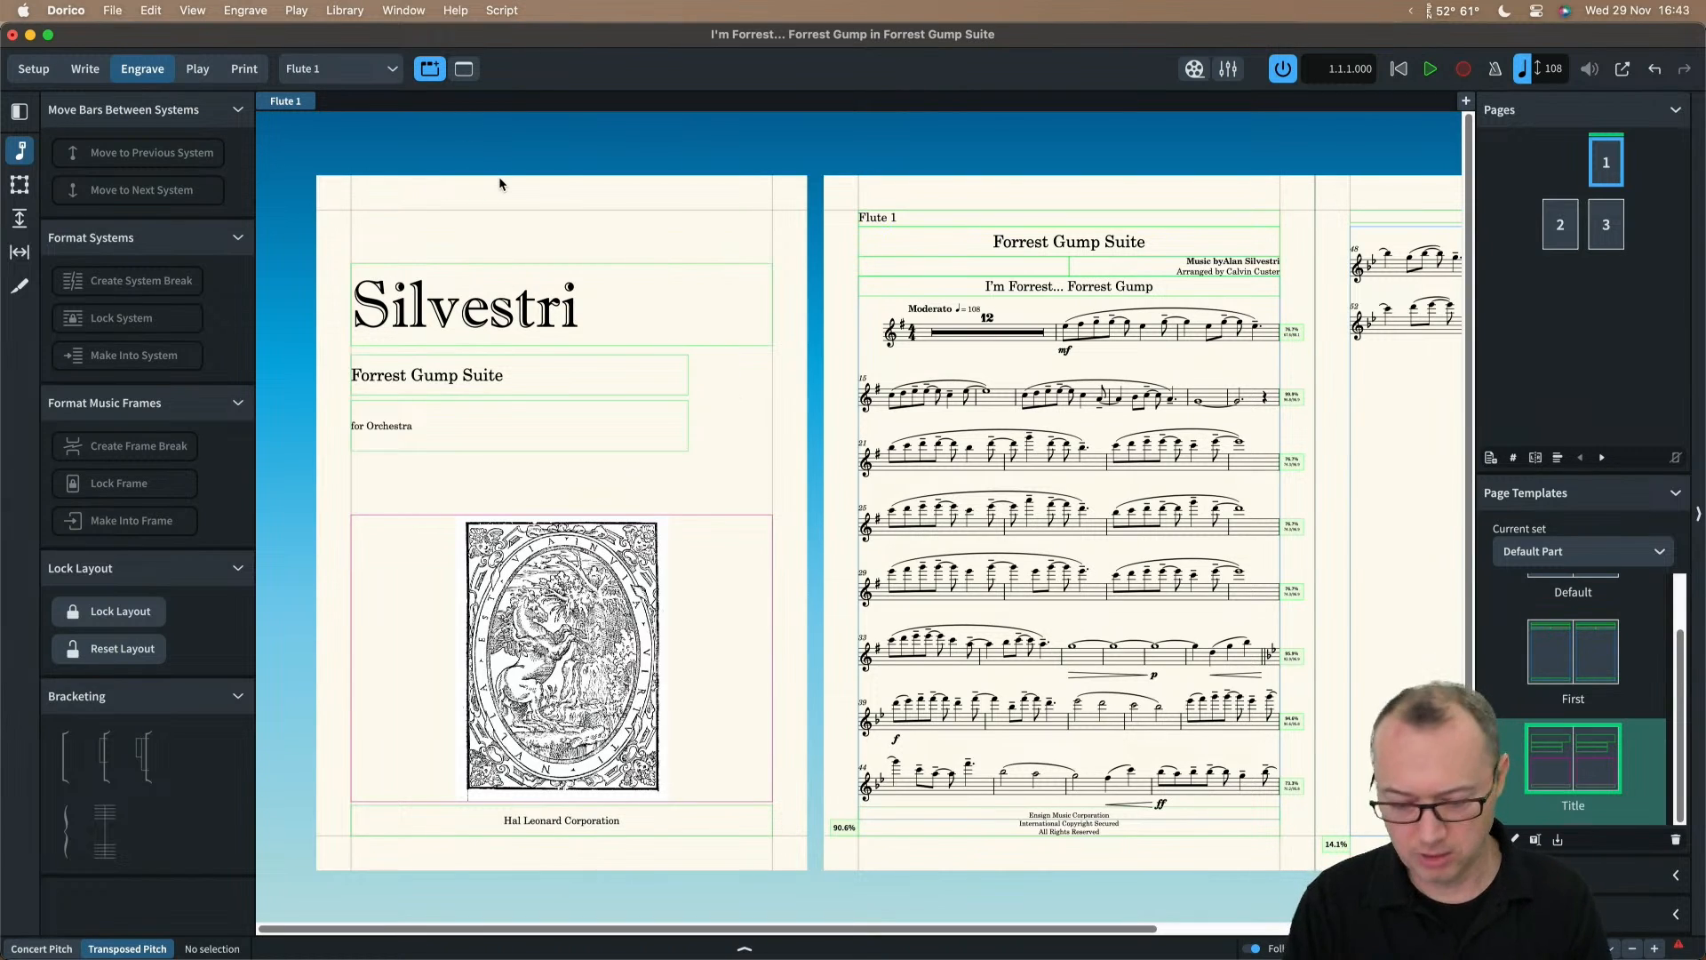
key(w)
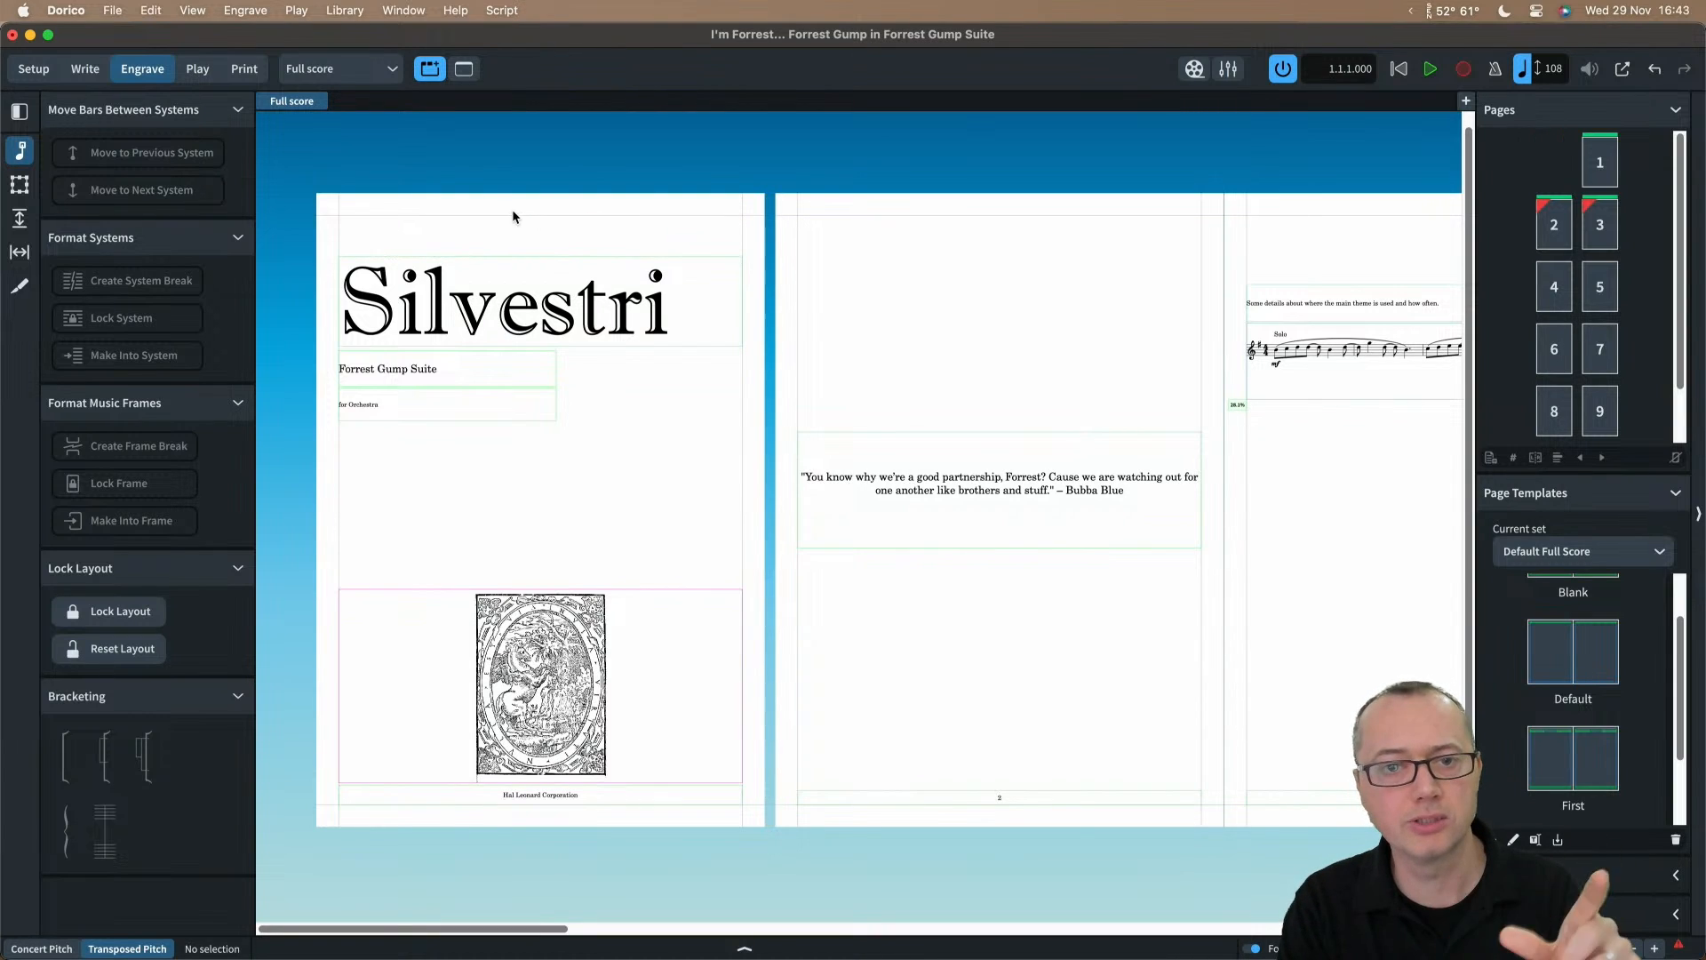
Step: Look through the Full score from the title page to the first music pages, and review its page templates
click(402, 11)
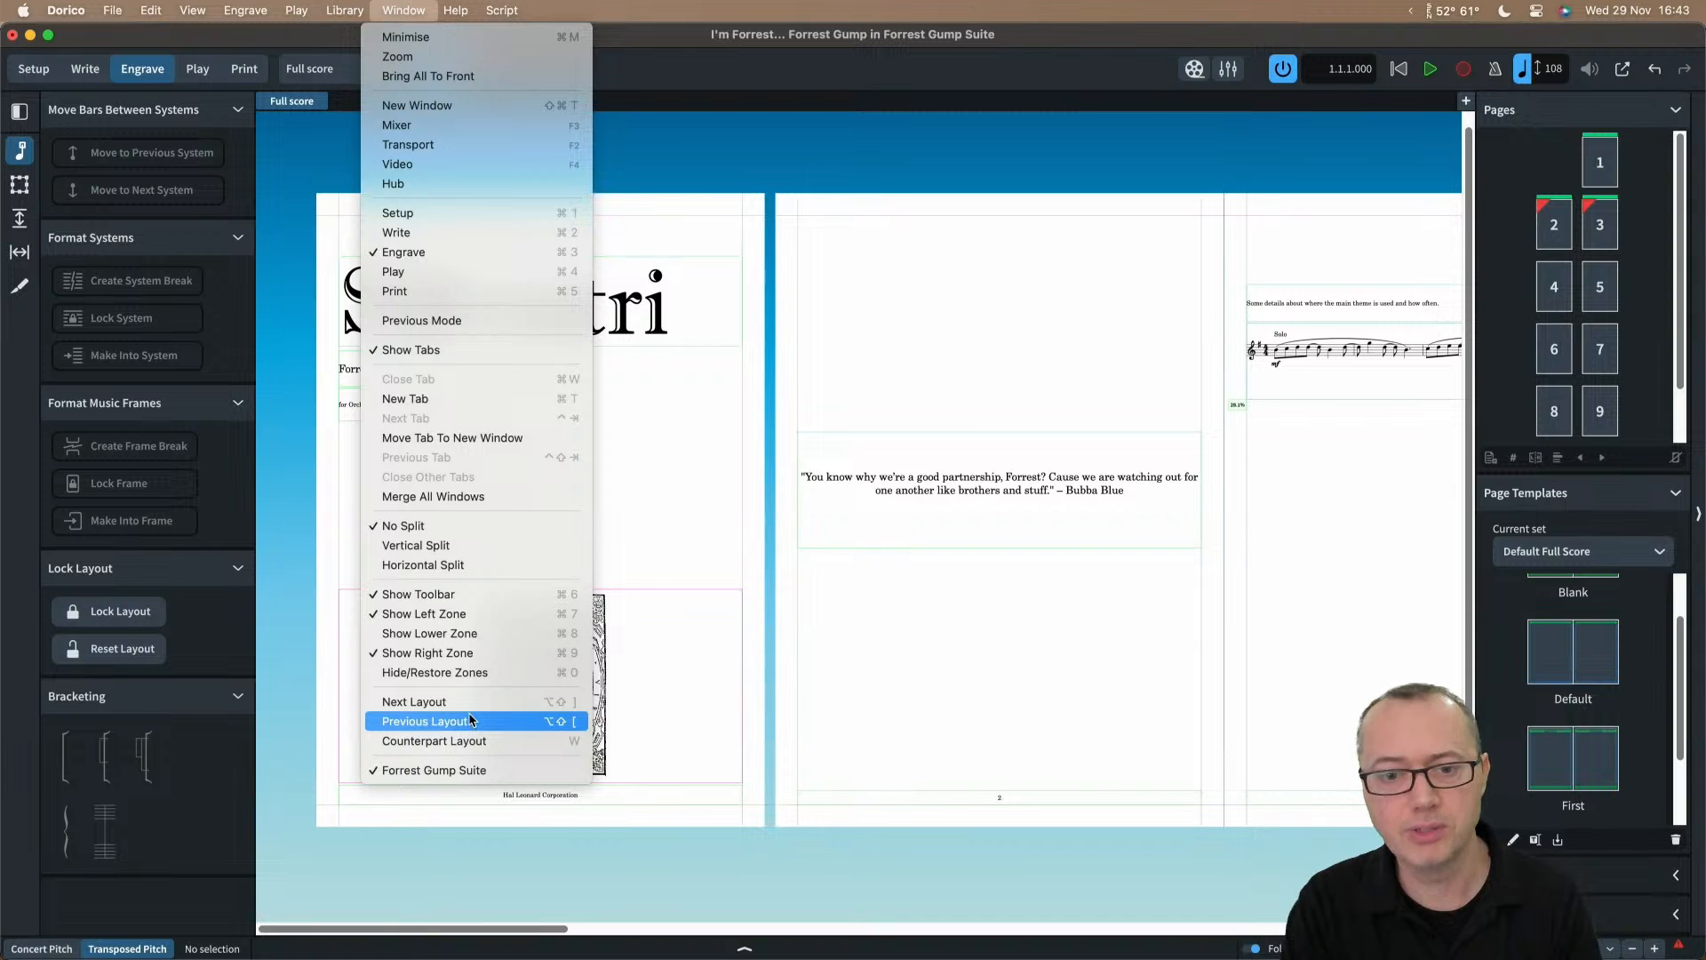
click(798, 644)
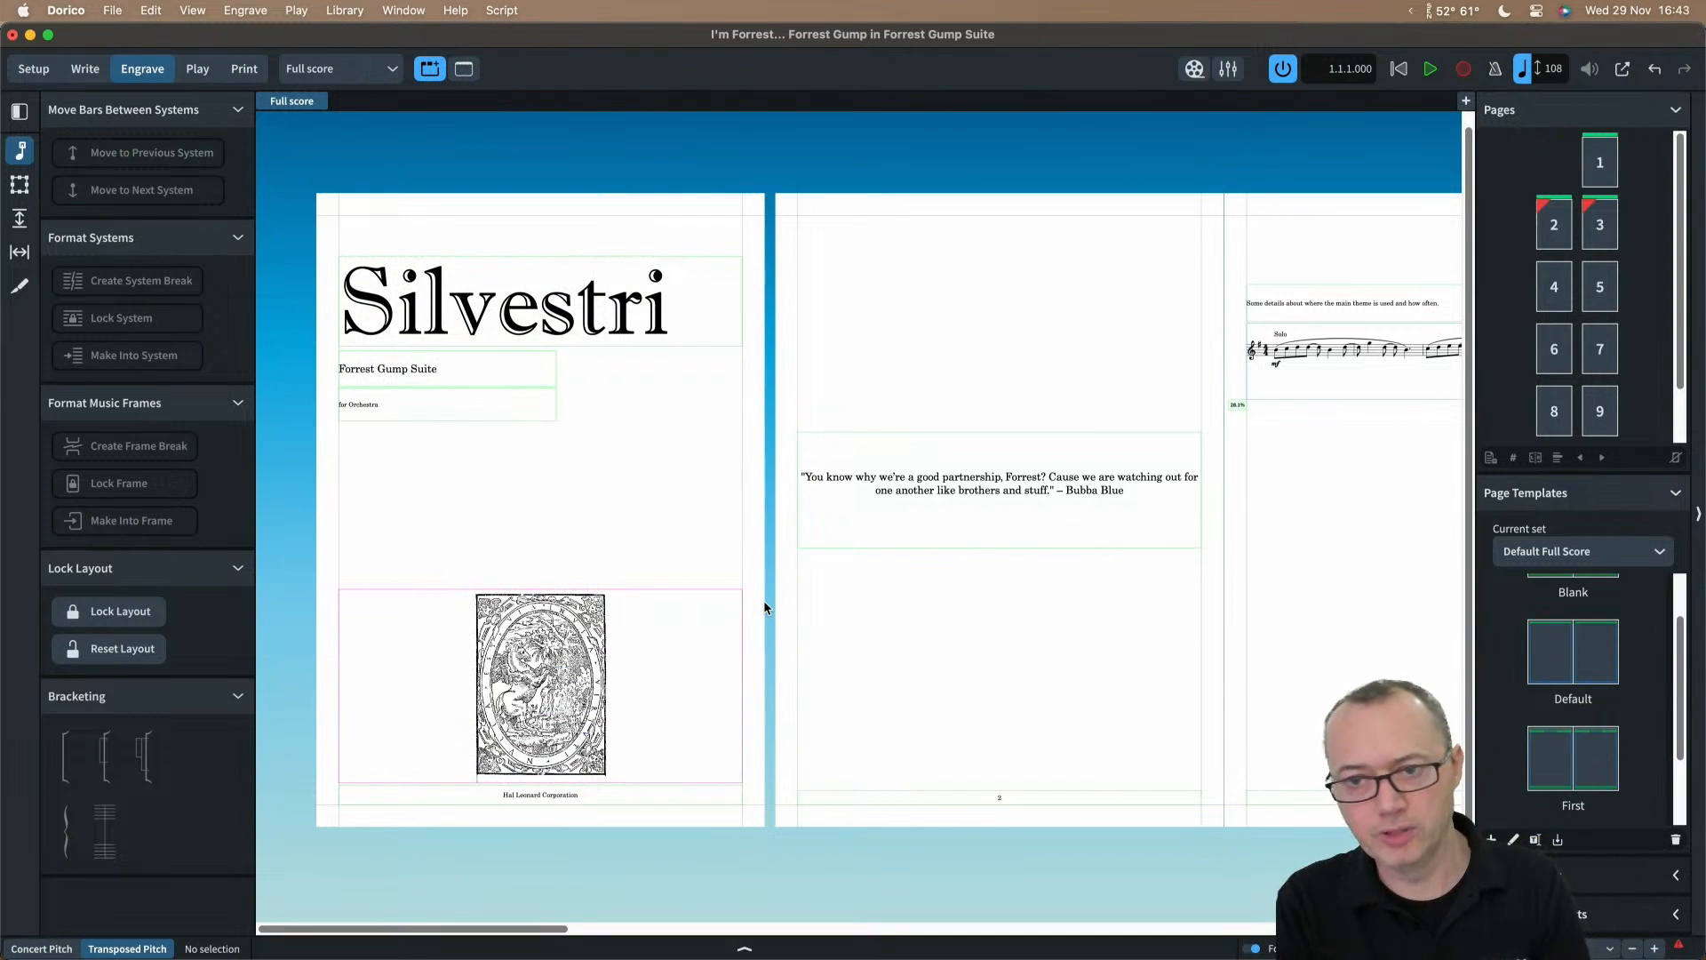
scroll(764, 604, right, 10)
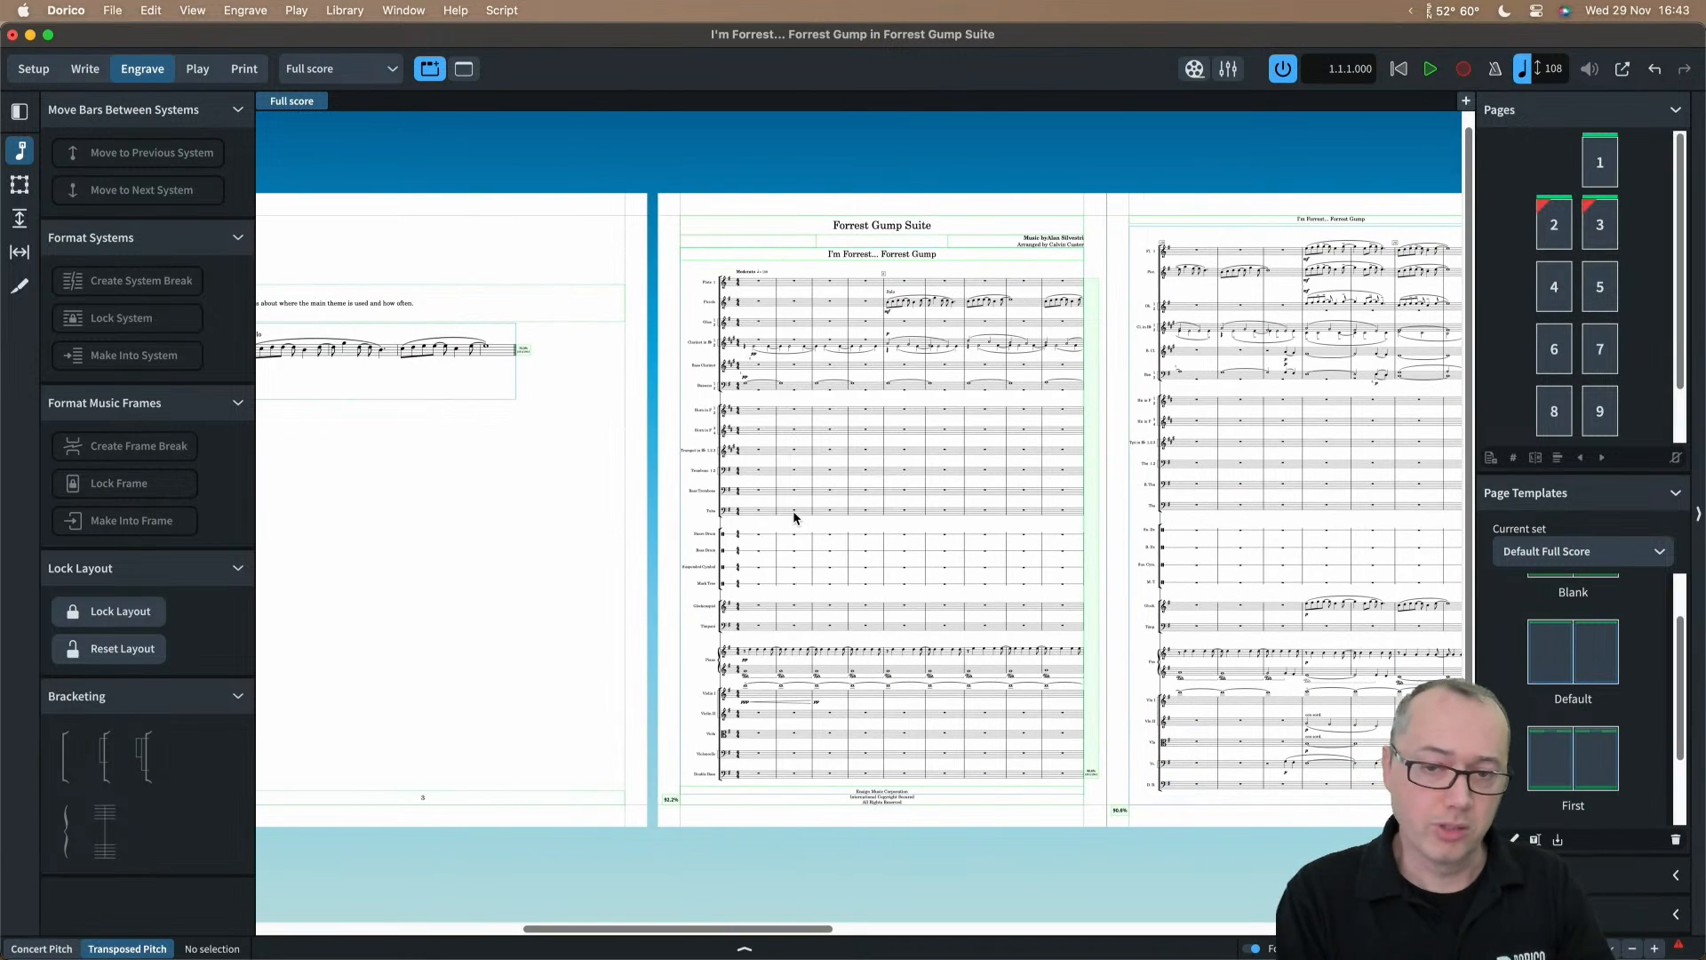
scroll(793, 515, left, 10)
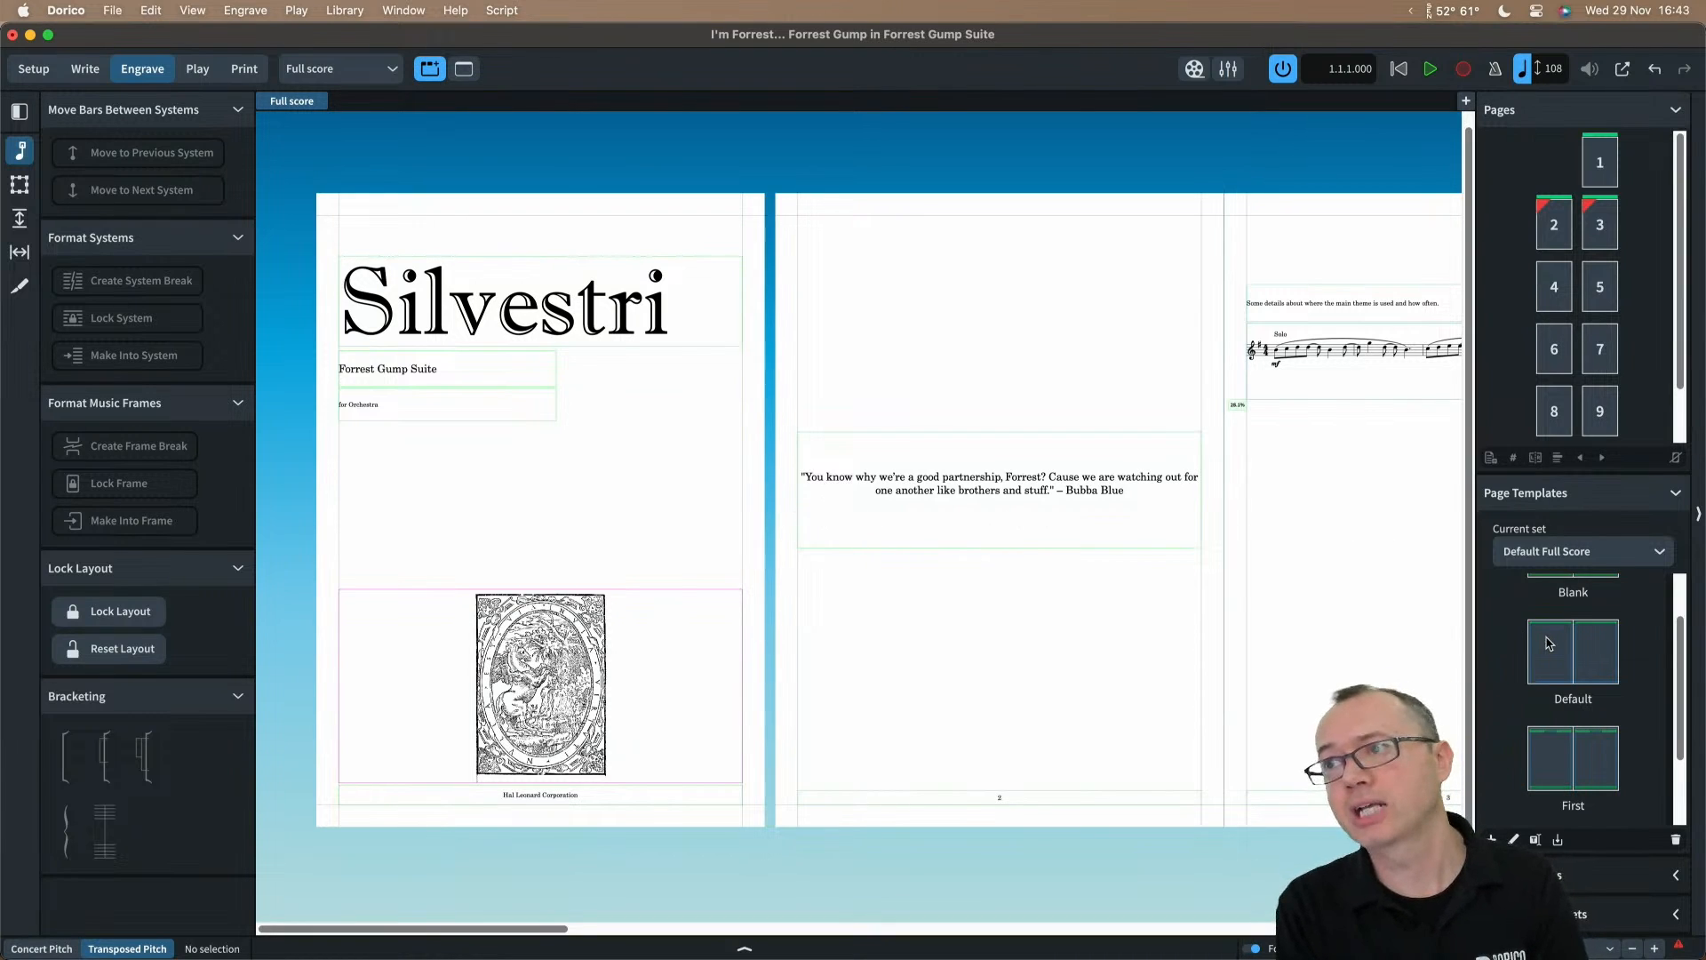
scroll(1547, 644, up, 2)
scroll(1547, 643, down, 3)
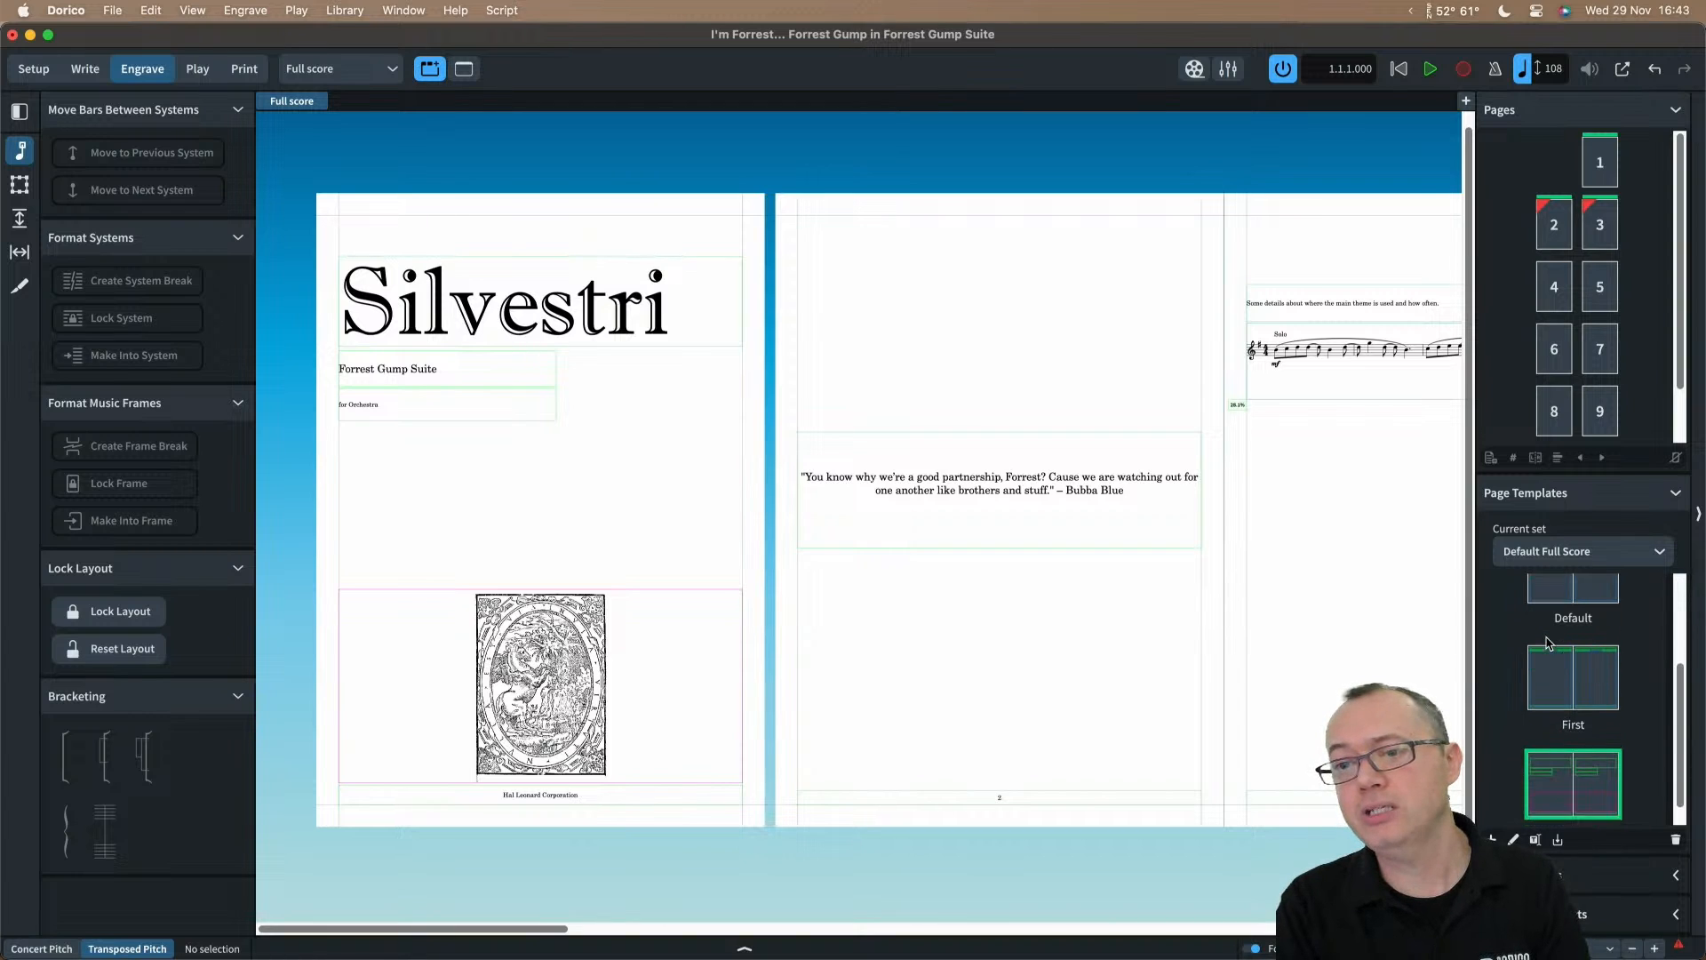
scroll(1552, 685, up, 3)
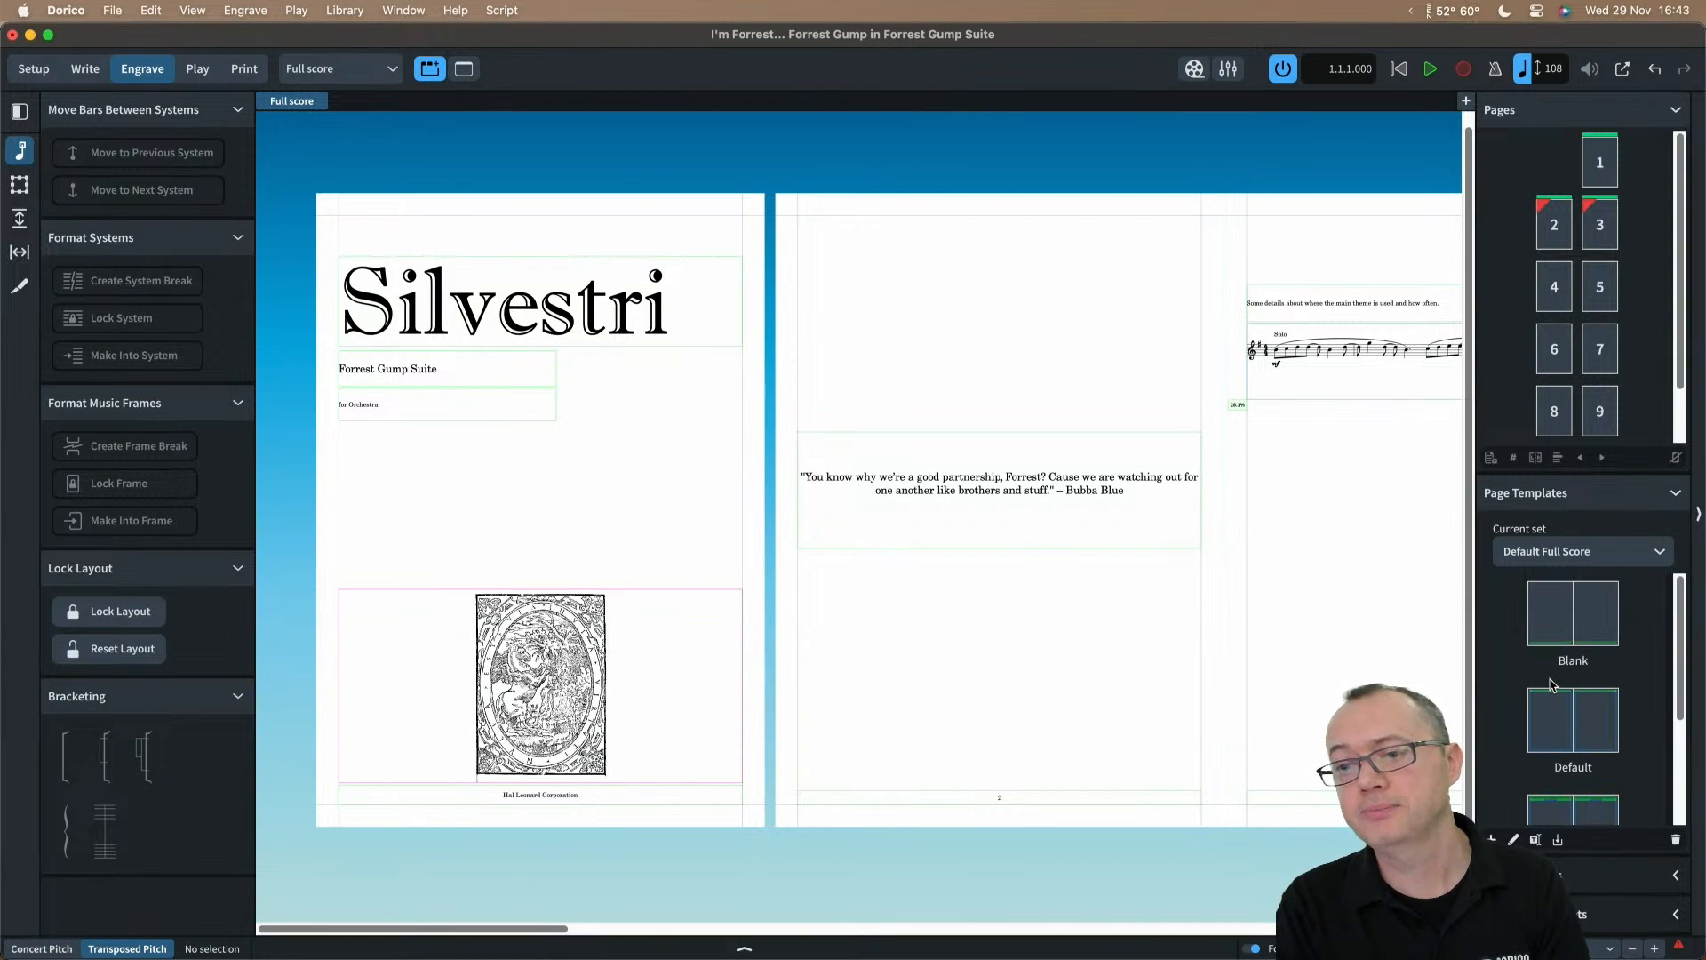
scroll(1552, 685, down, 3)
scroll(1552, 685, up, 3)
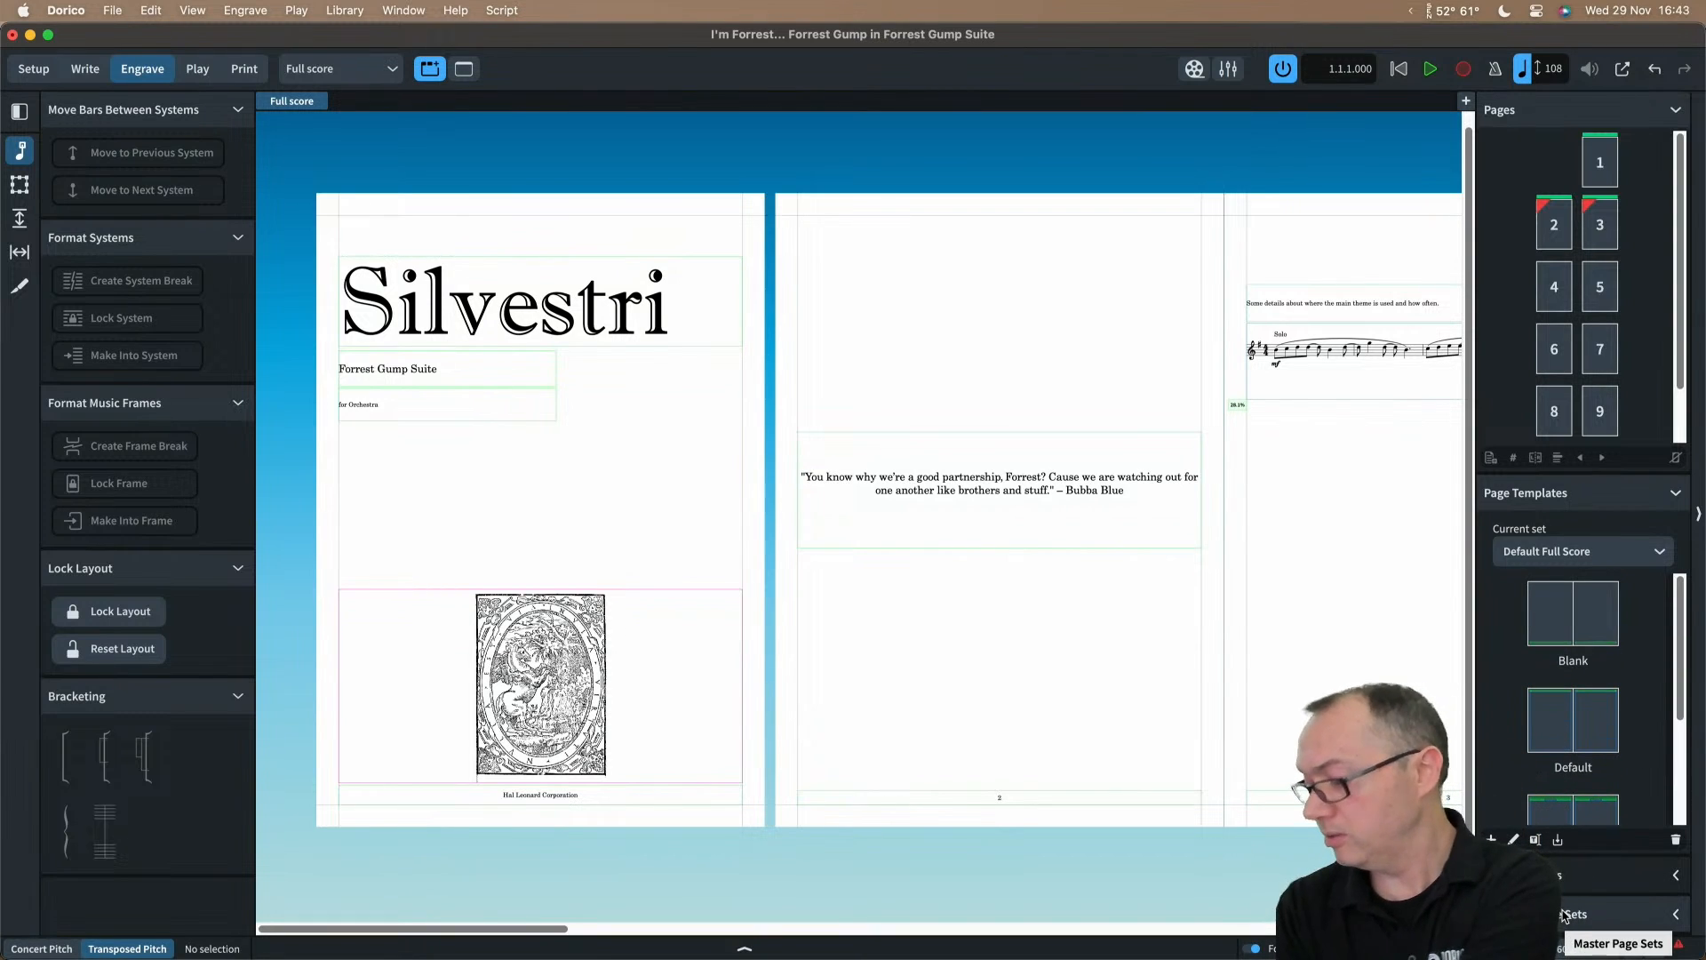
Step: Duplicate the Default Full Score page template set
click(1565, 914)
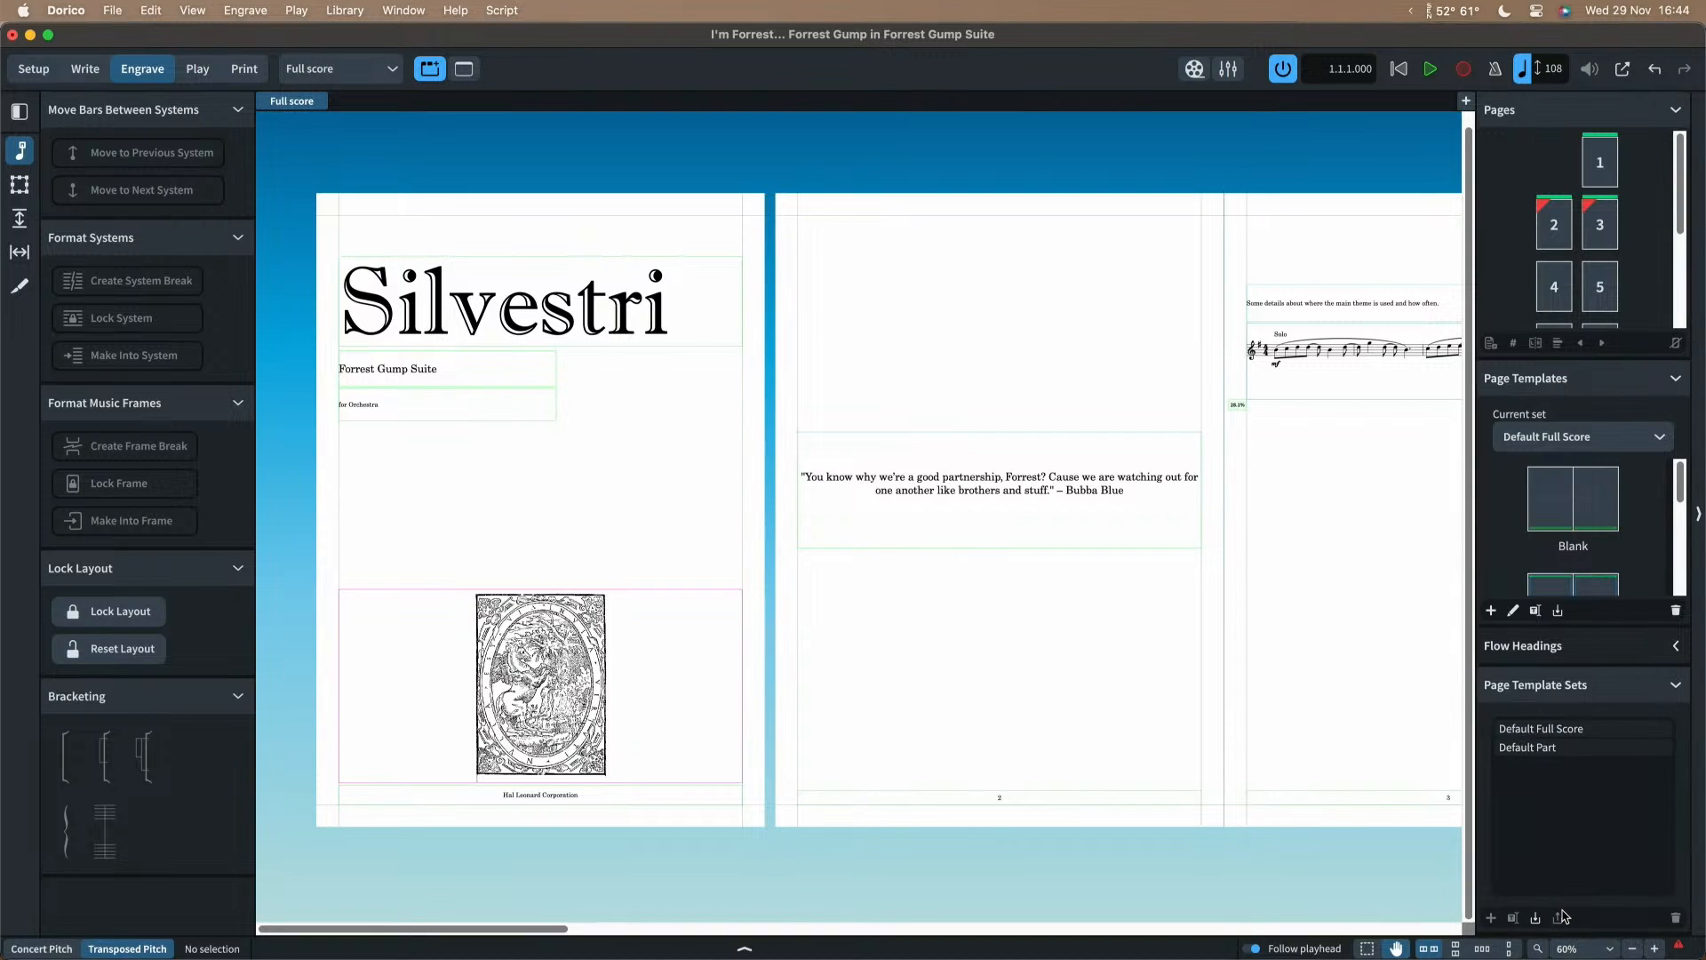
click(1565, 749)
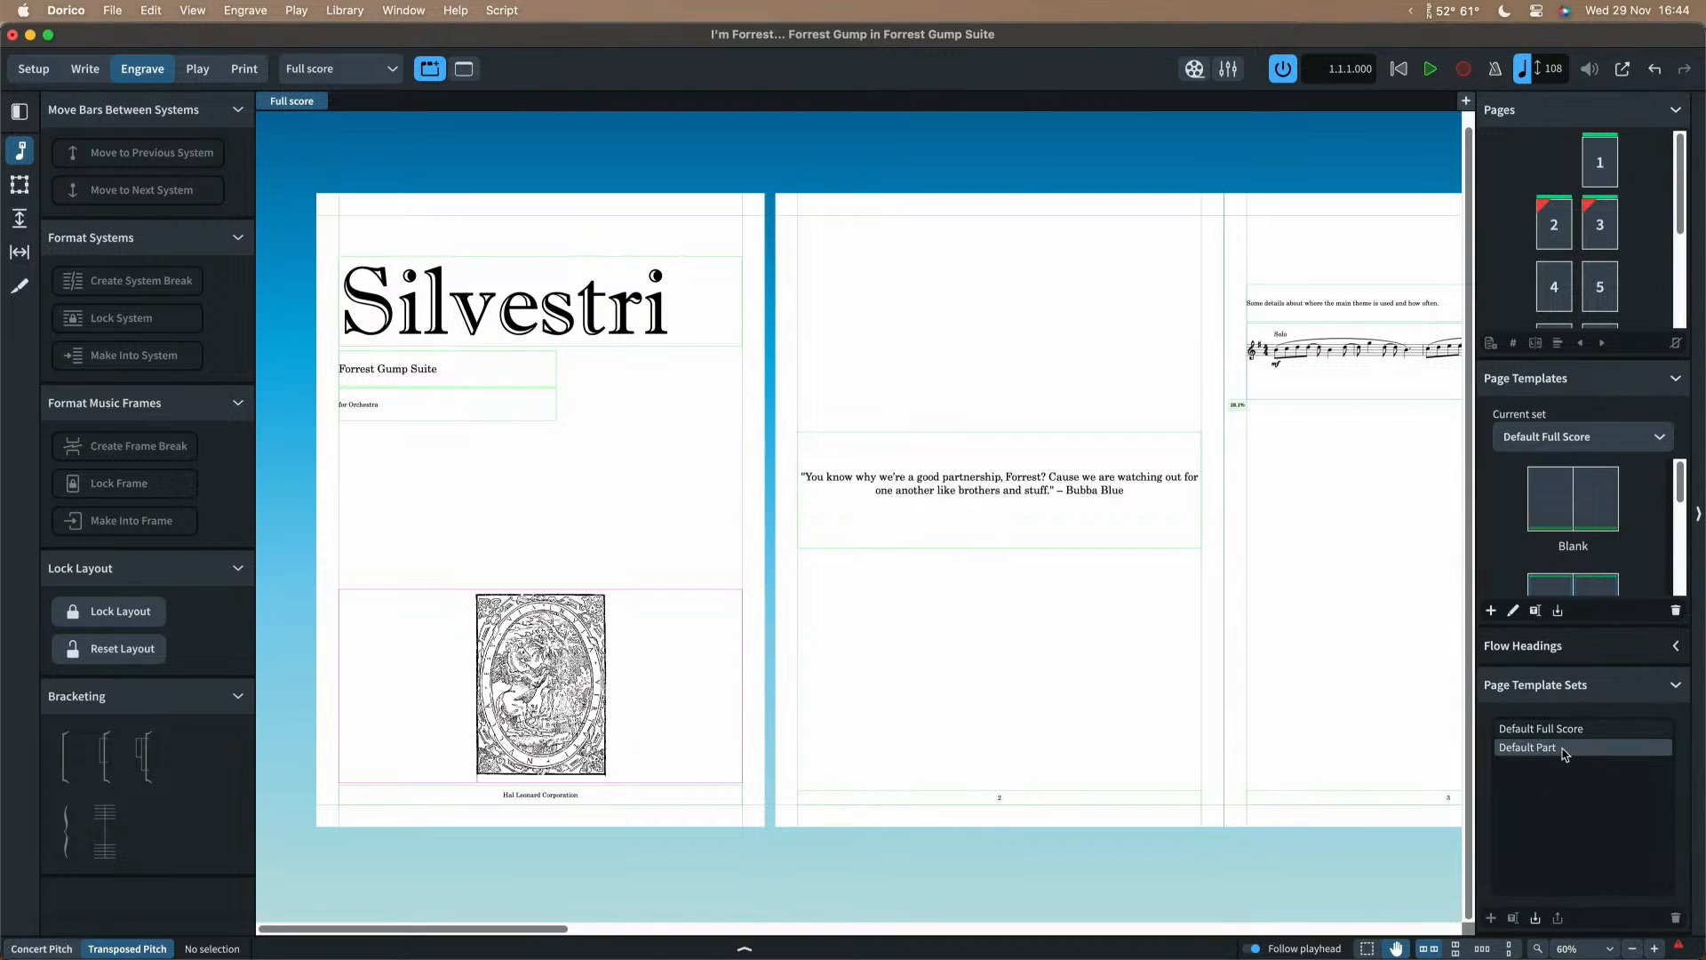
click(1569, 731)
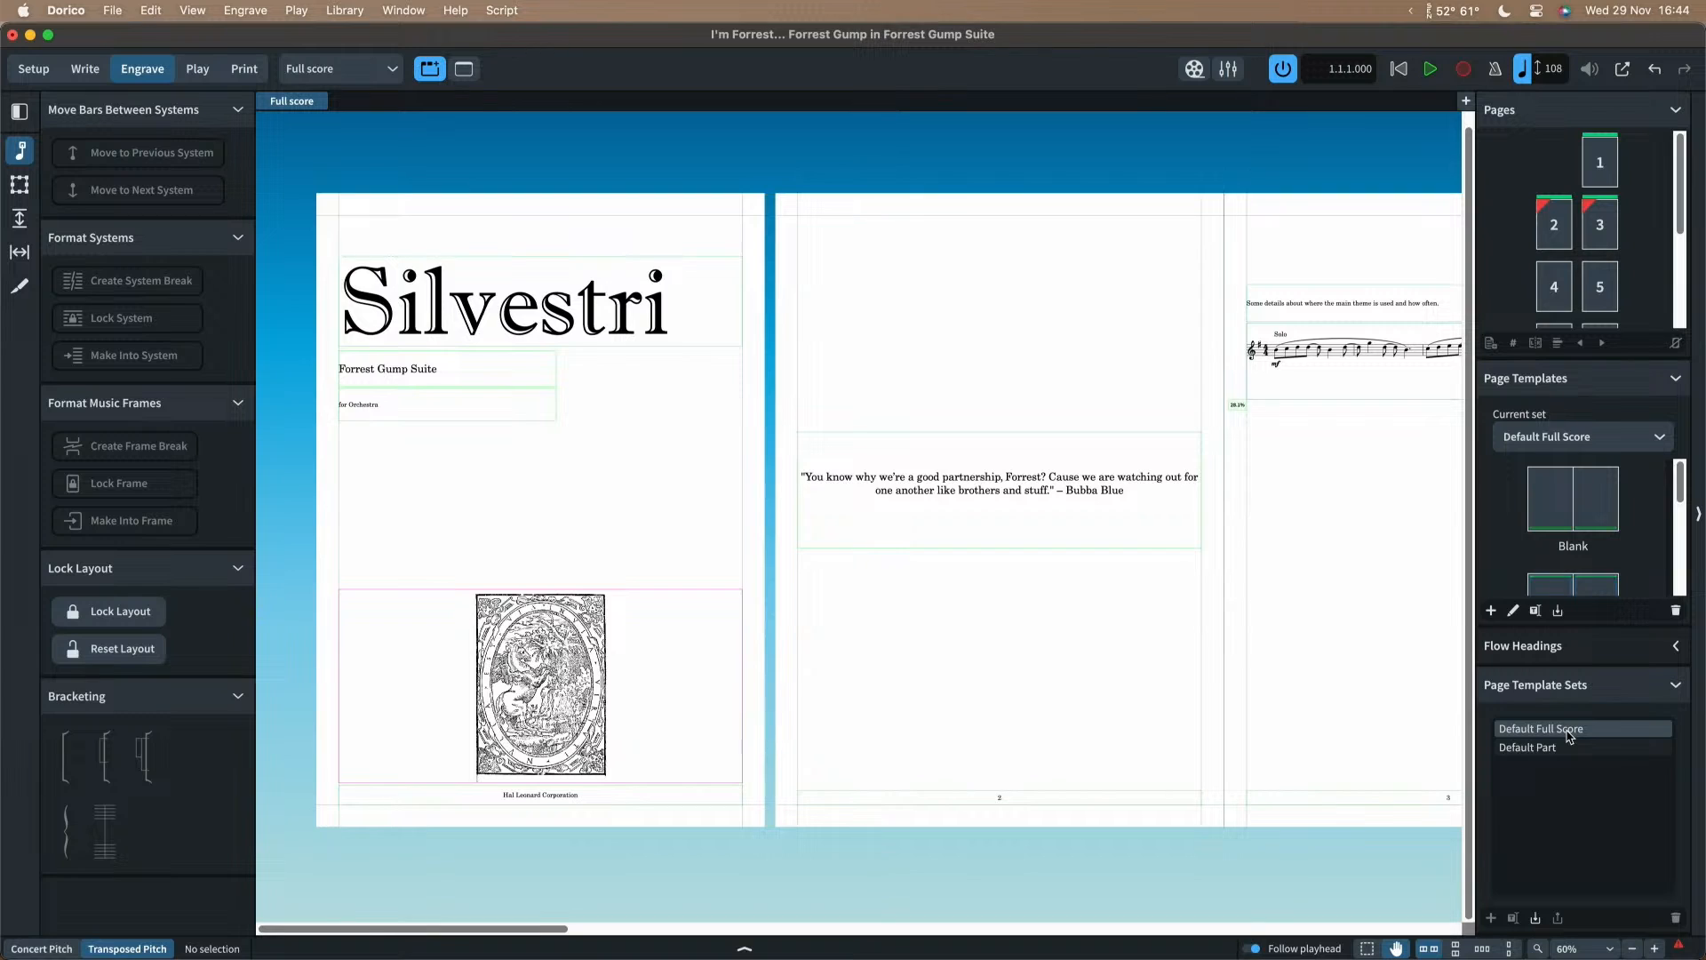
click(1570, 731)
click(1566, 749)
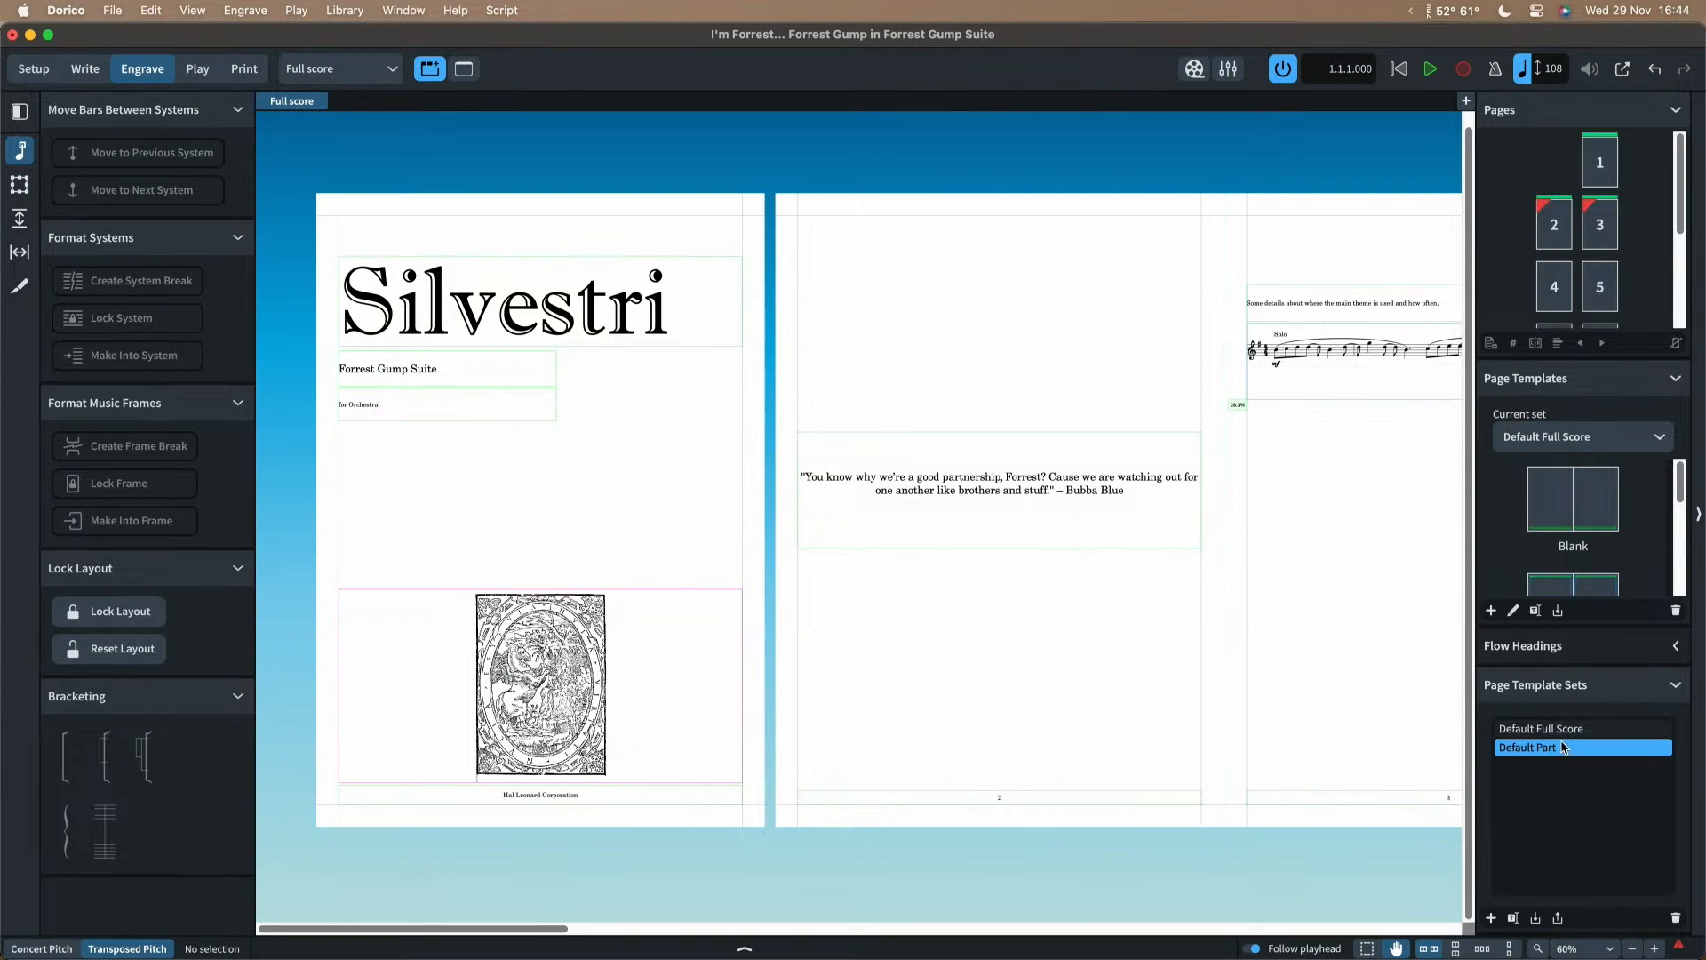
click(1570, 731)
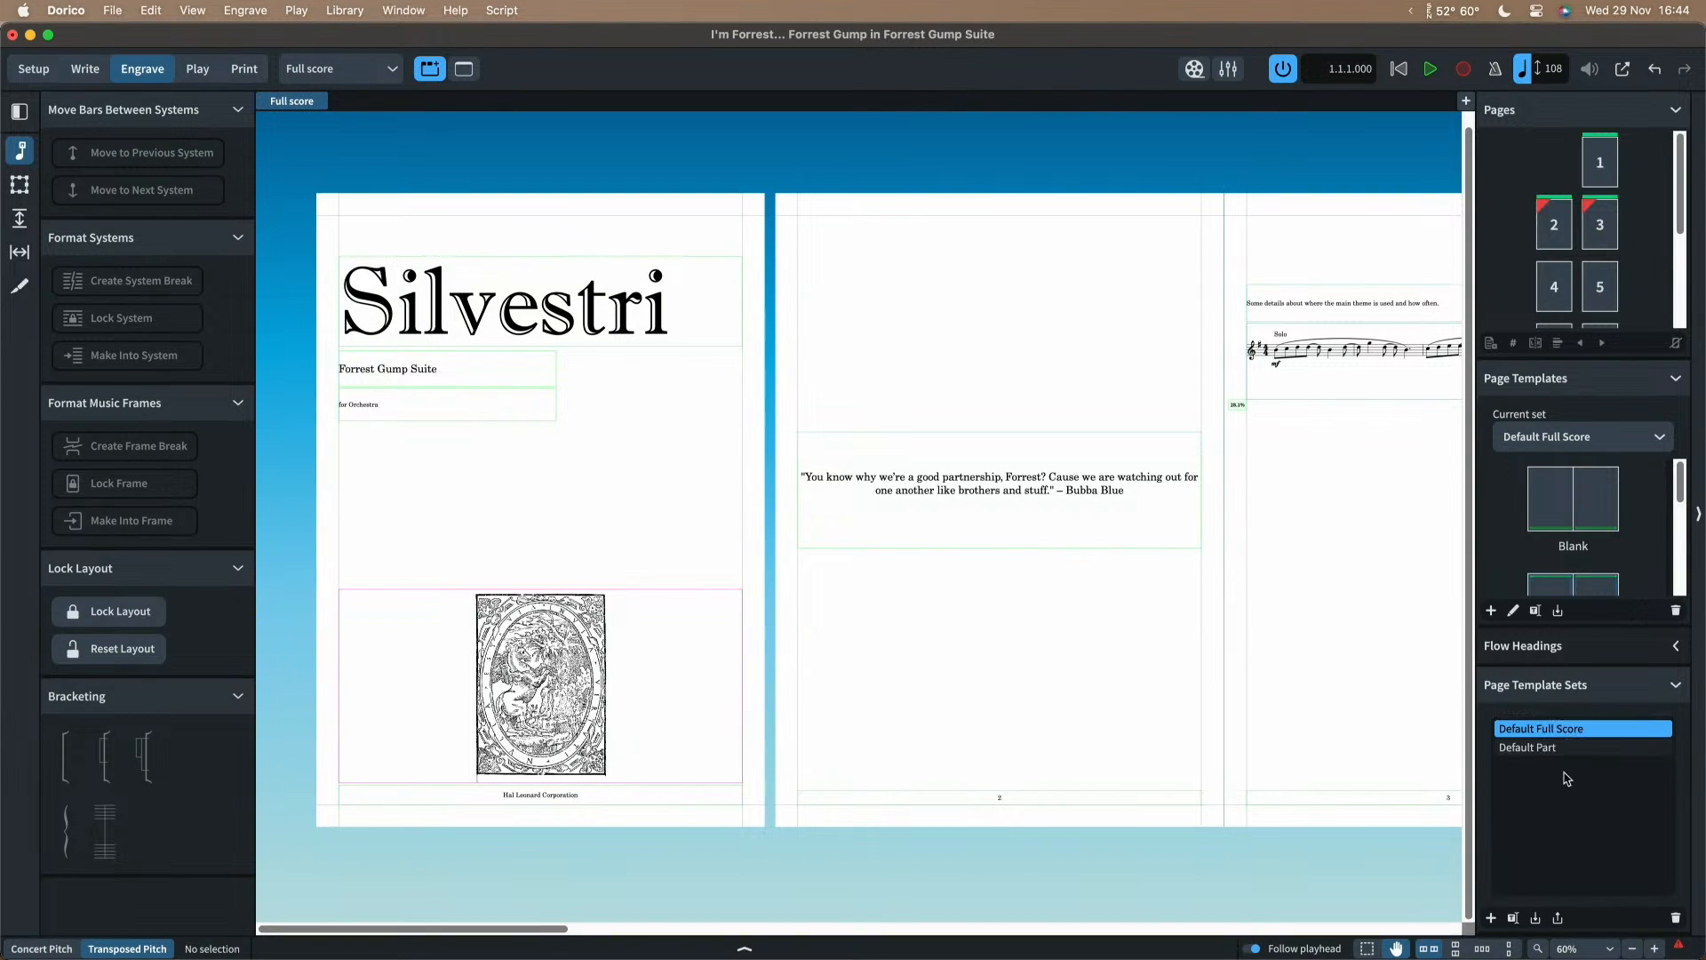
click(1491, 918)
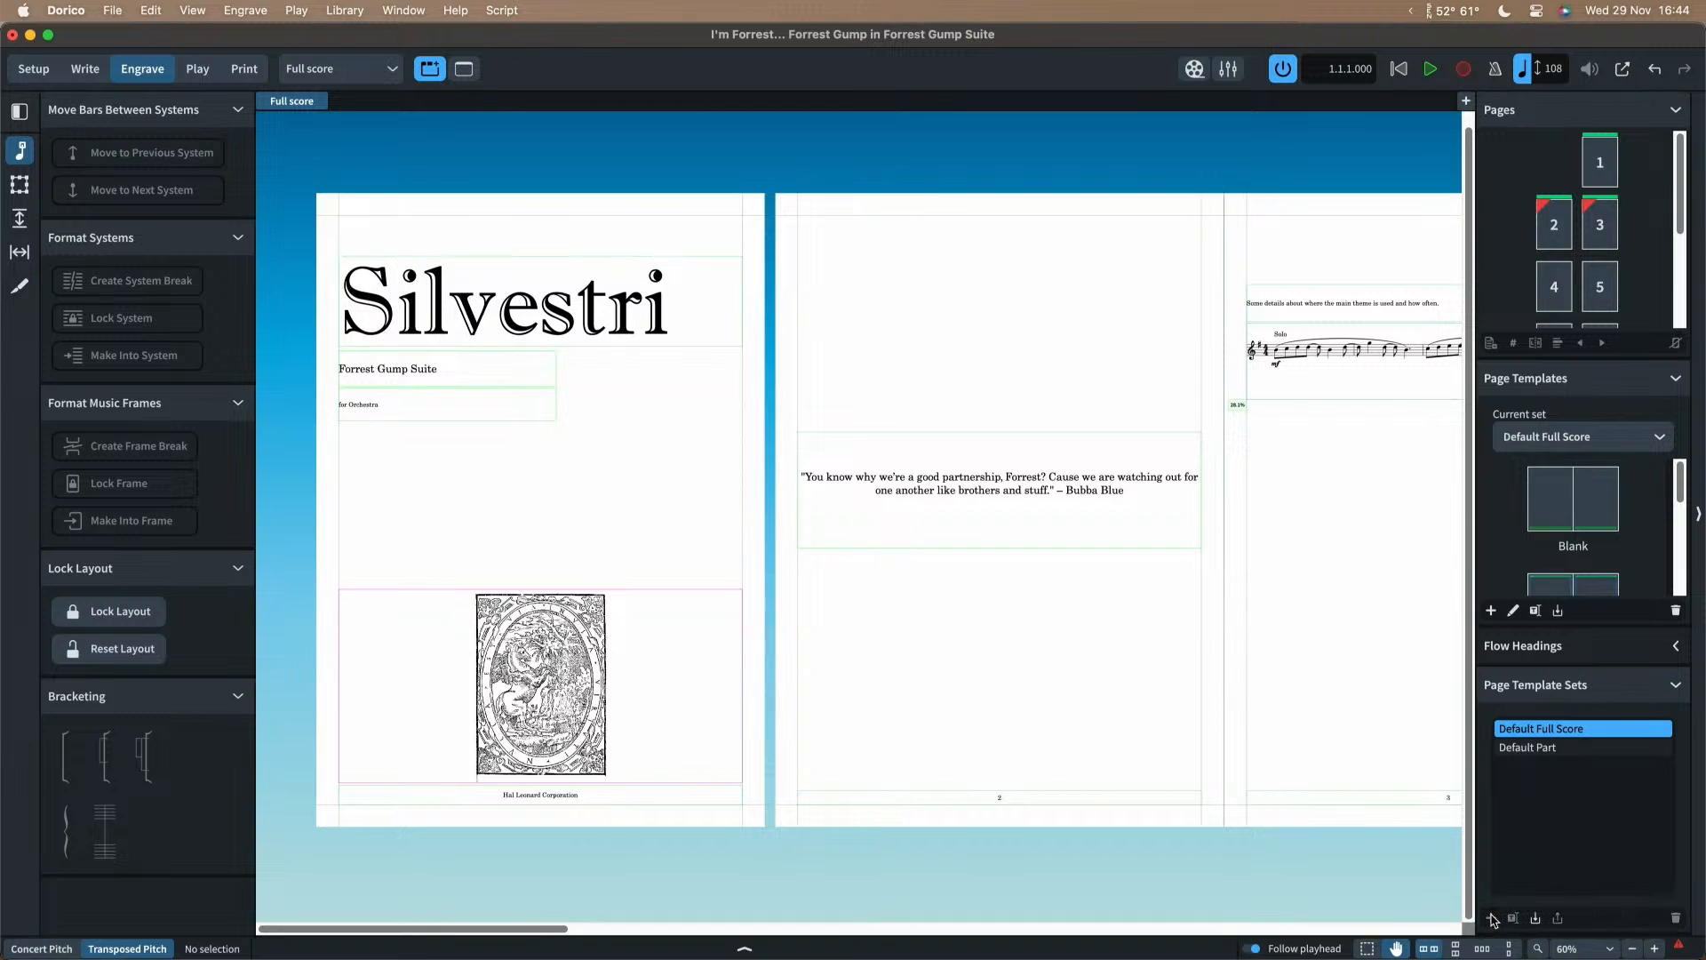
click(1564, 775)
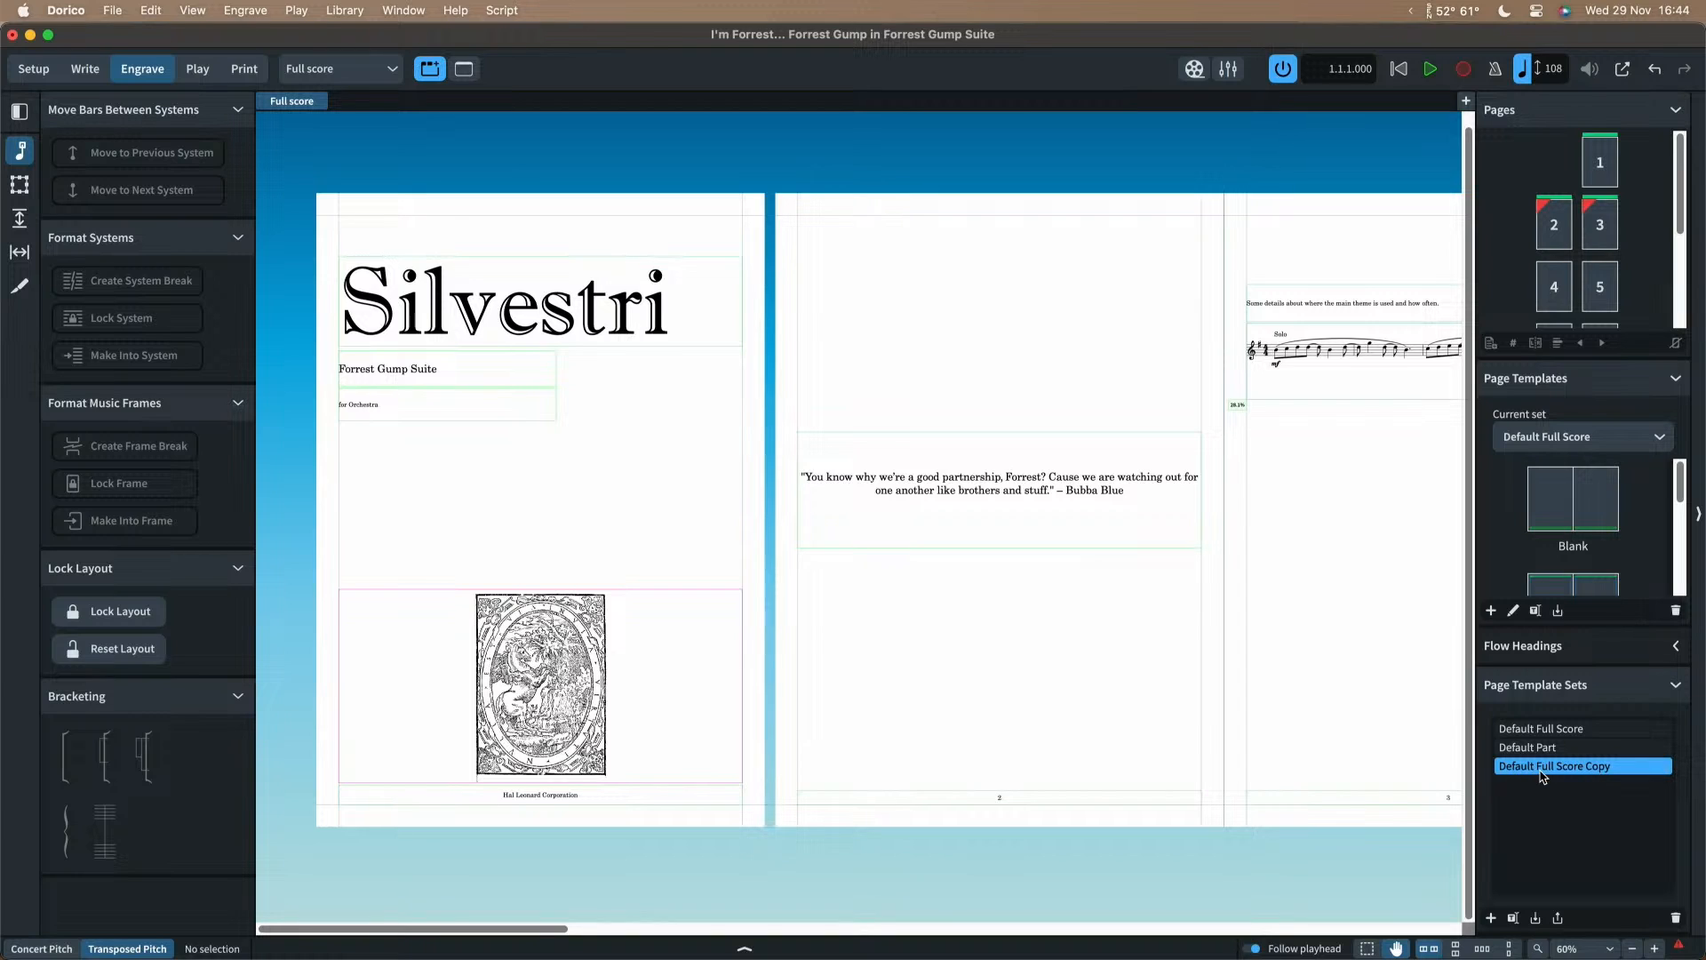
Step: Rename the copied full score page template set as Front Matter - Score
click(1514, 919)
text(Front Matter)
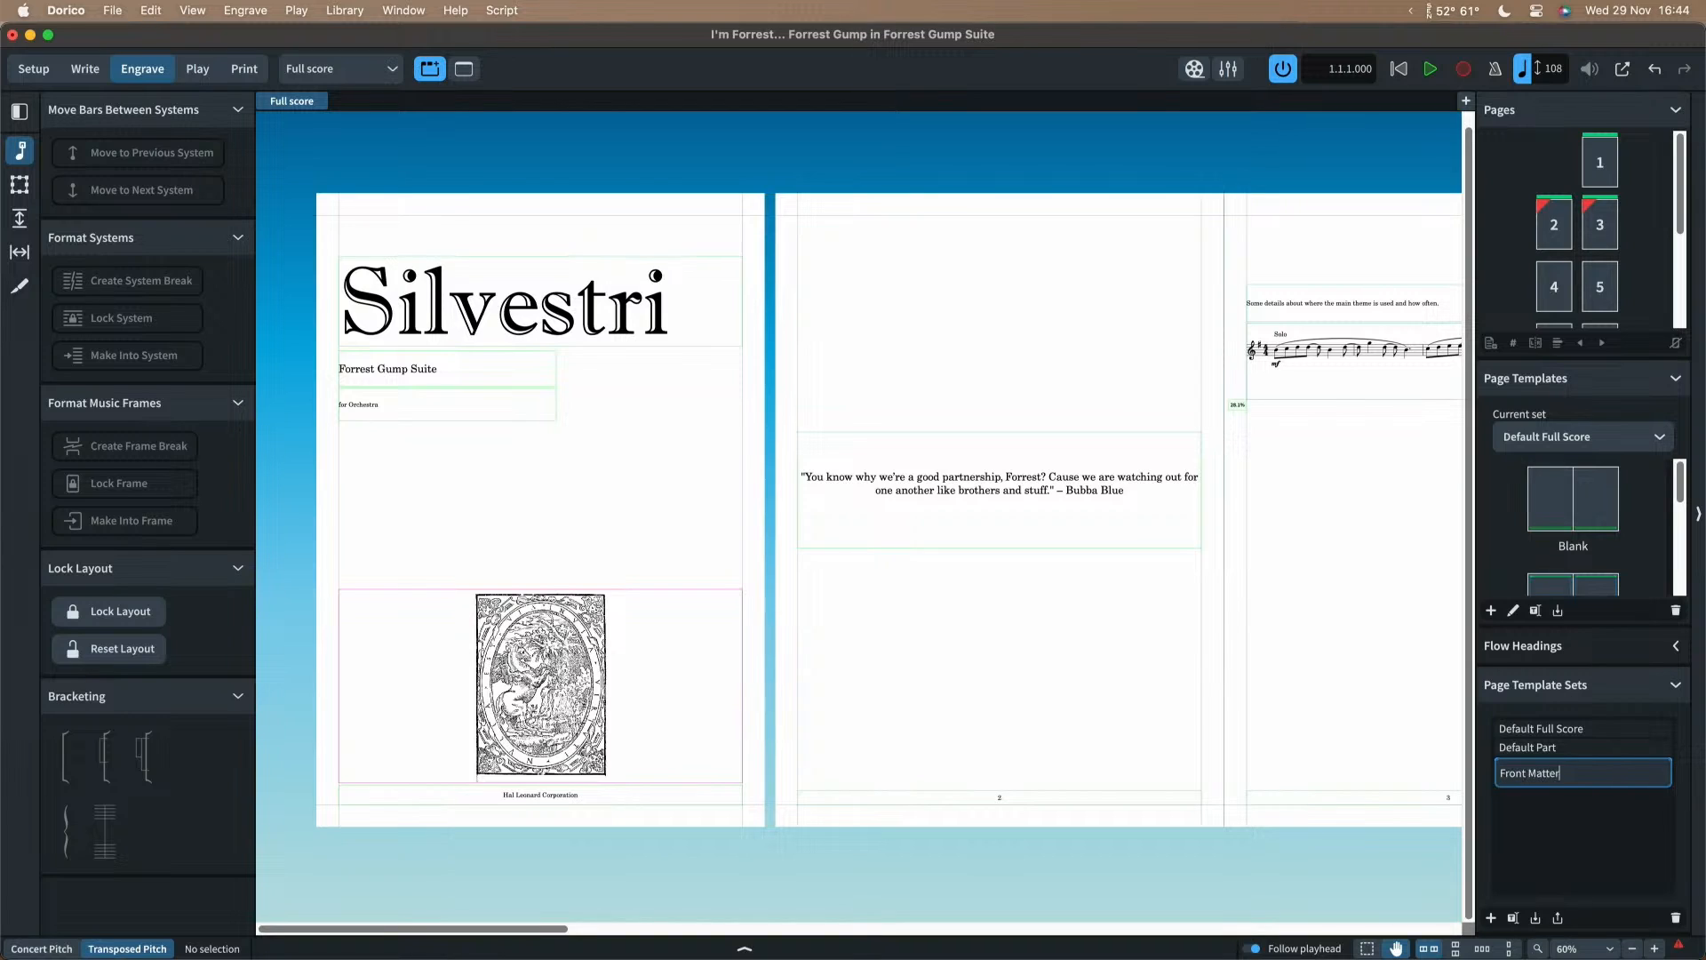
text( - Score)
click(1517, 826)
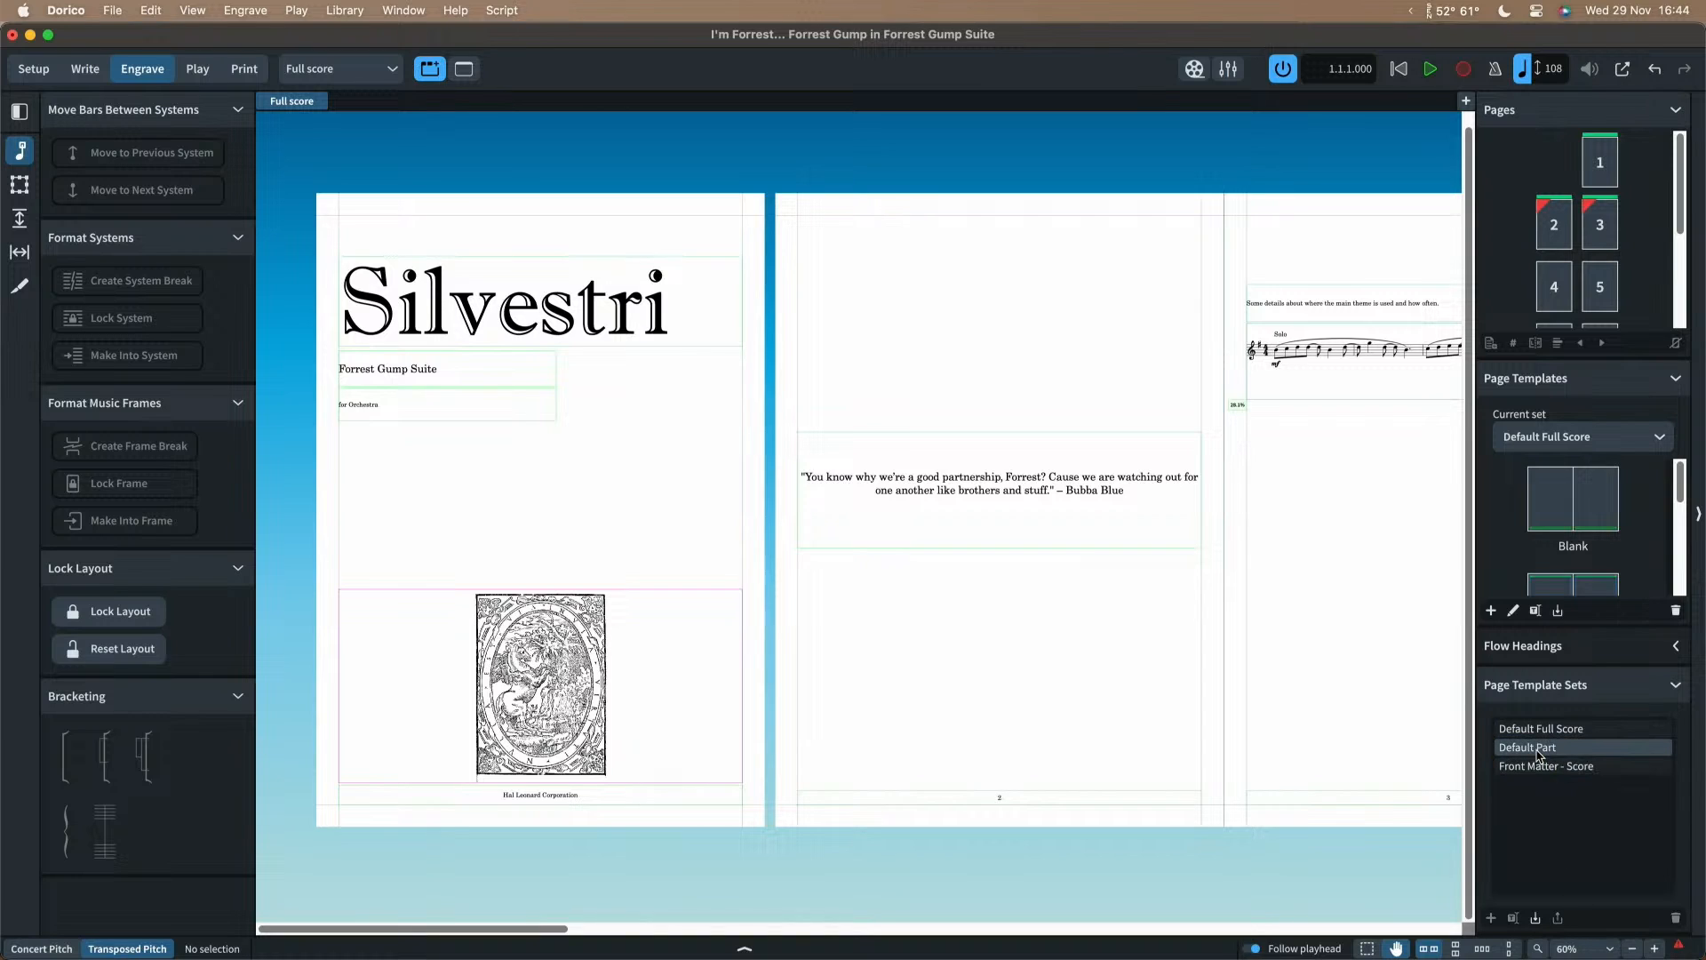
Step: Duplicate the Default Part page template set and name the copy Front Matter - Parts
click(1539, 755)
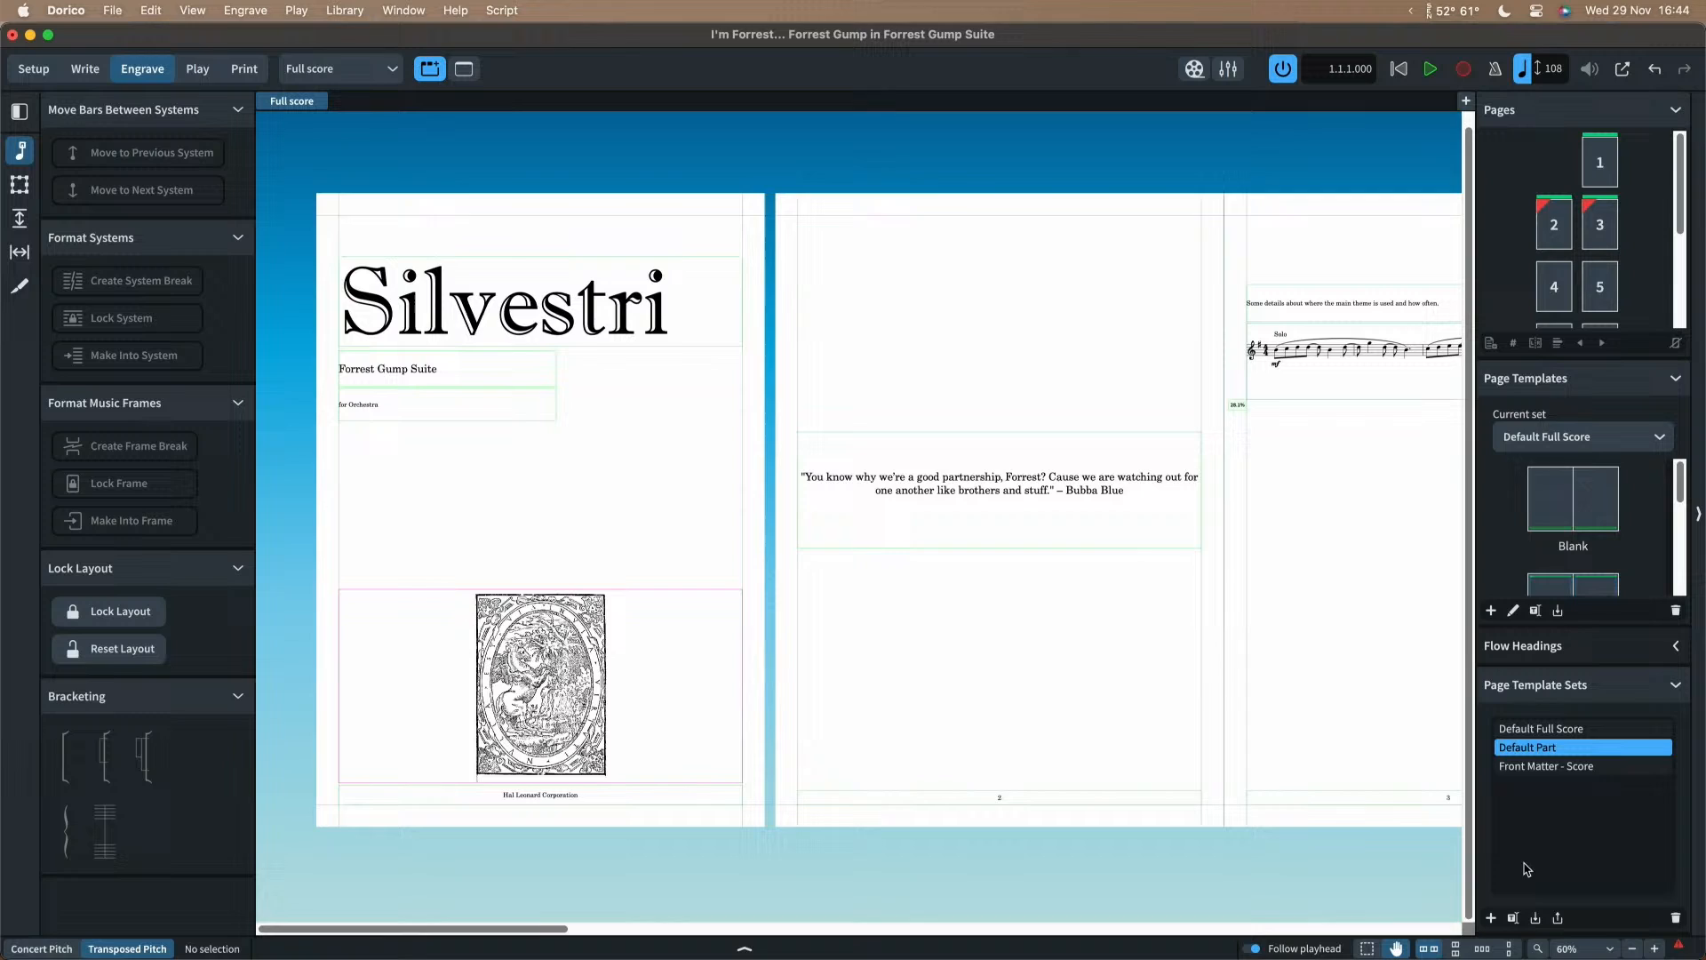
click(1512, 918)
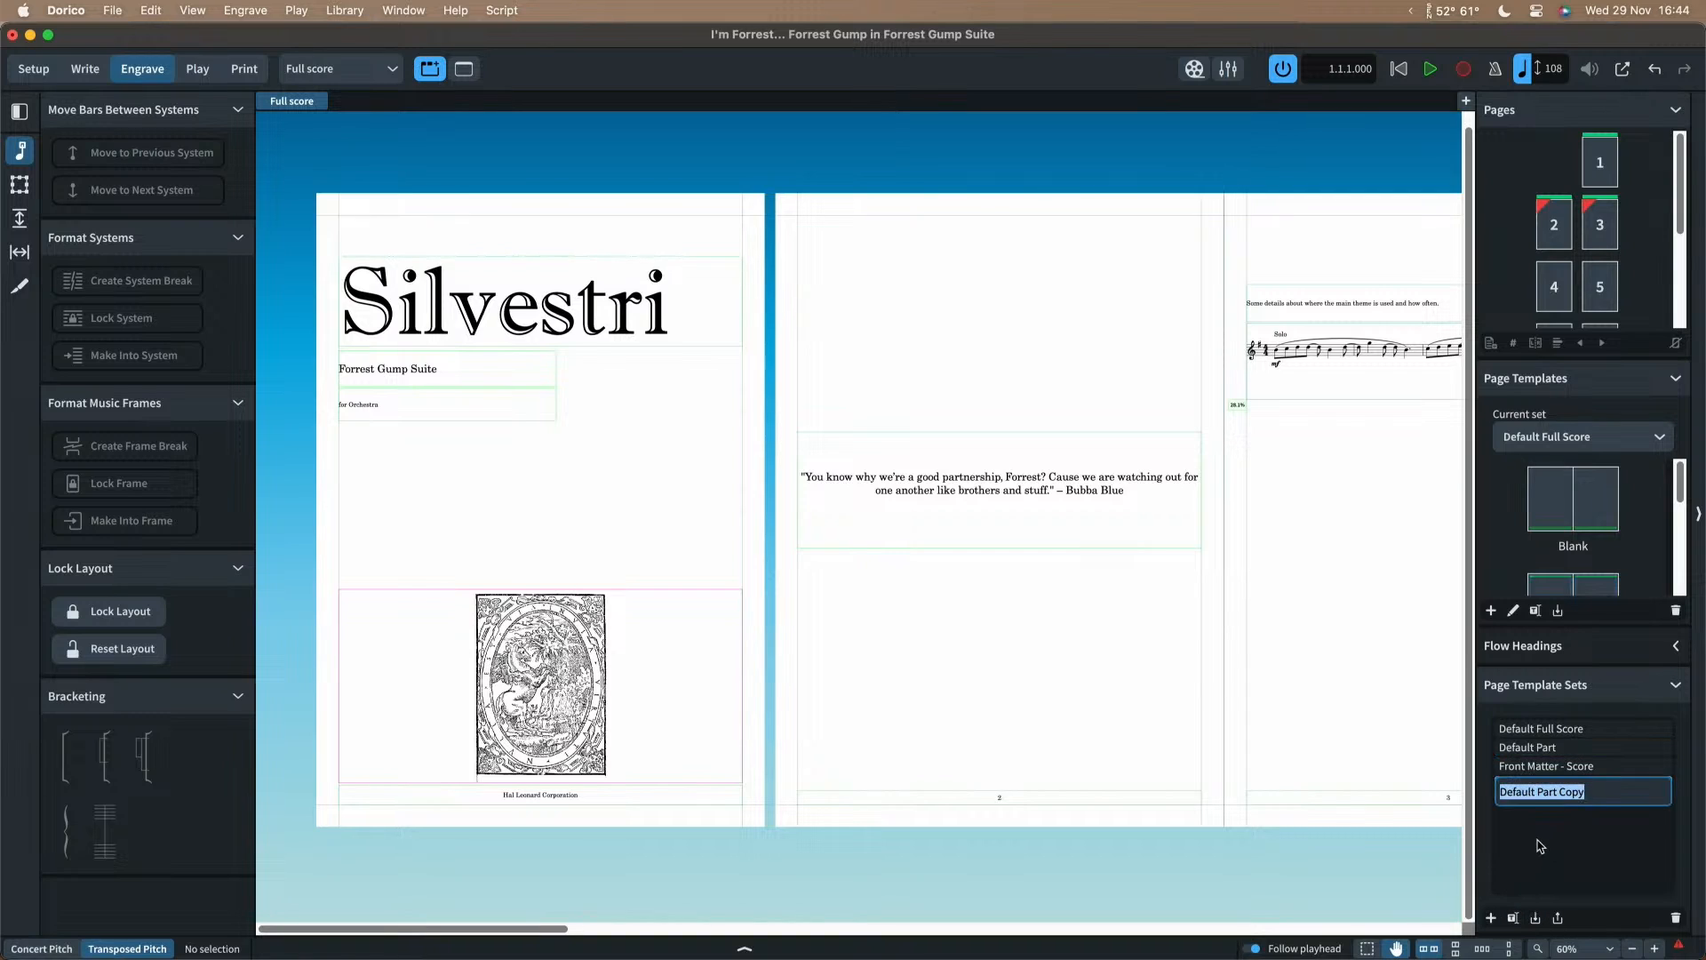
text(Front Matter - Parts)
key(Return)
click(1553, 845)
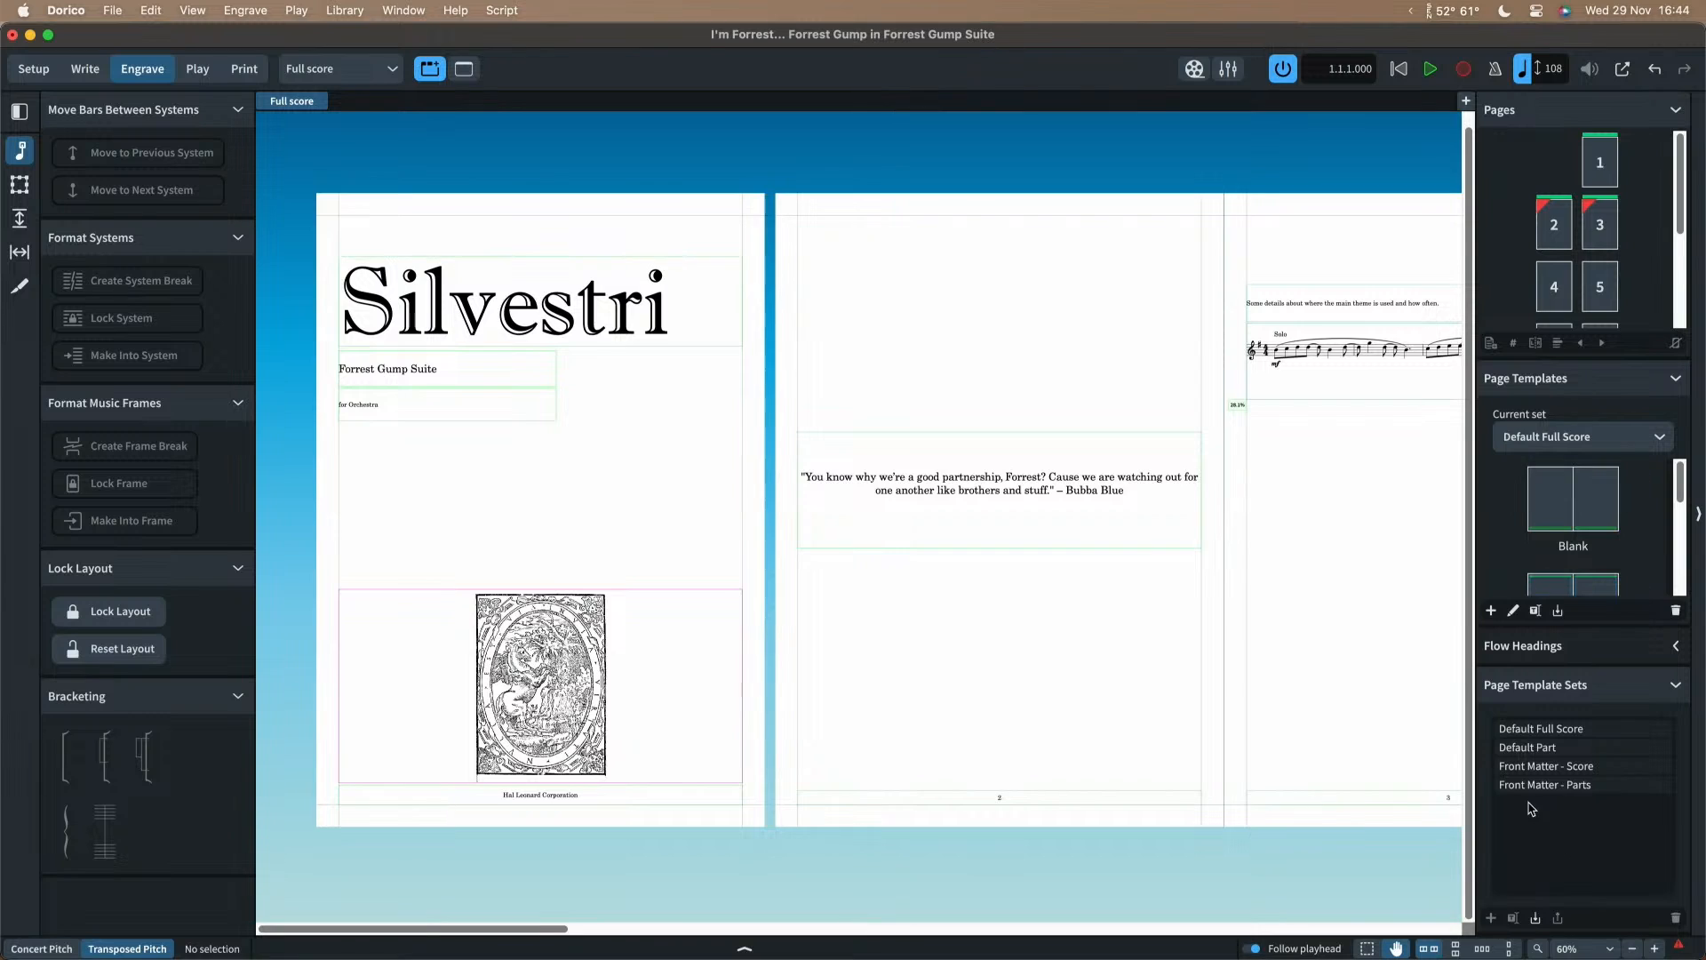
Step: Export the Front Matter - Score page template set to the 2023-11 Title Page folder as Front Matter - Score
click(1531, 770)
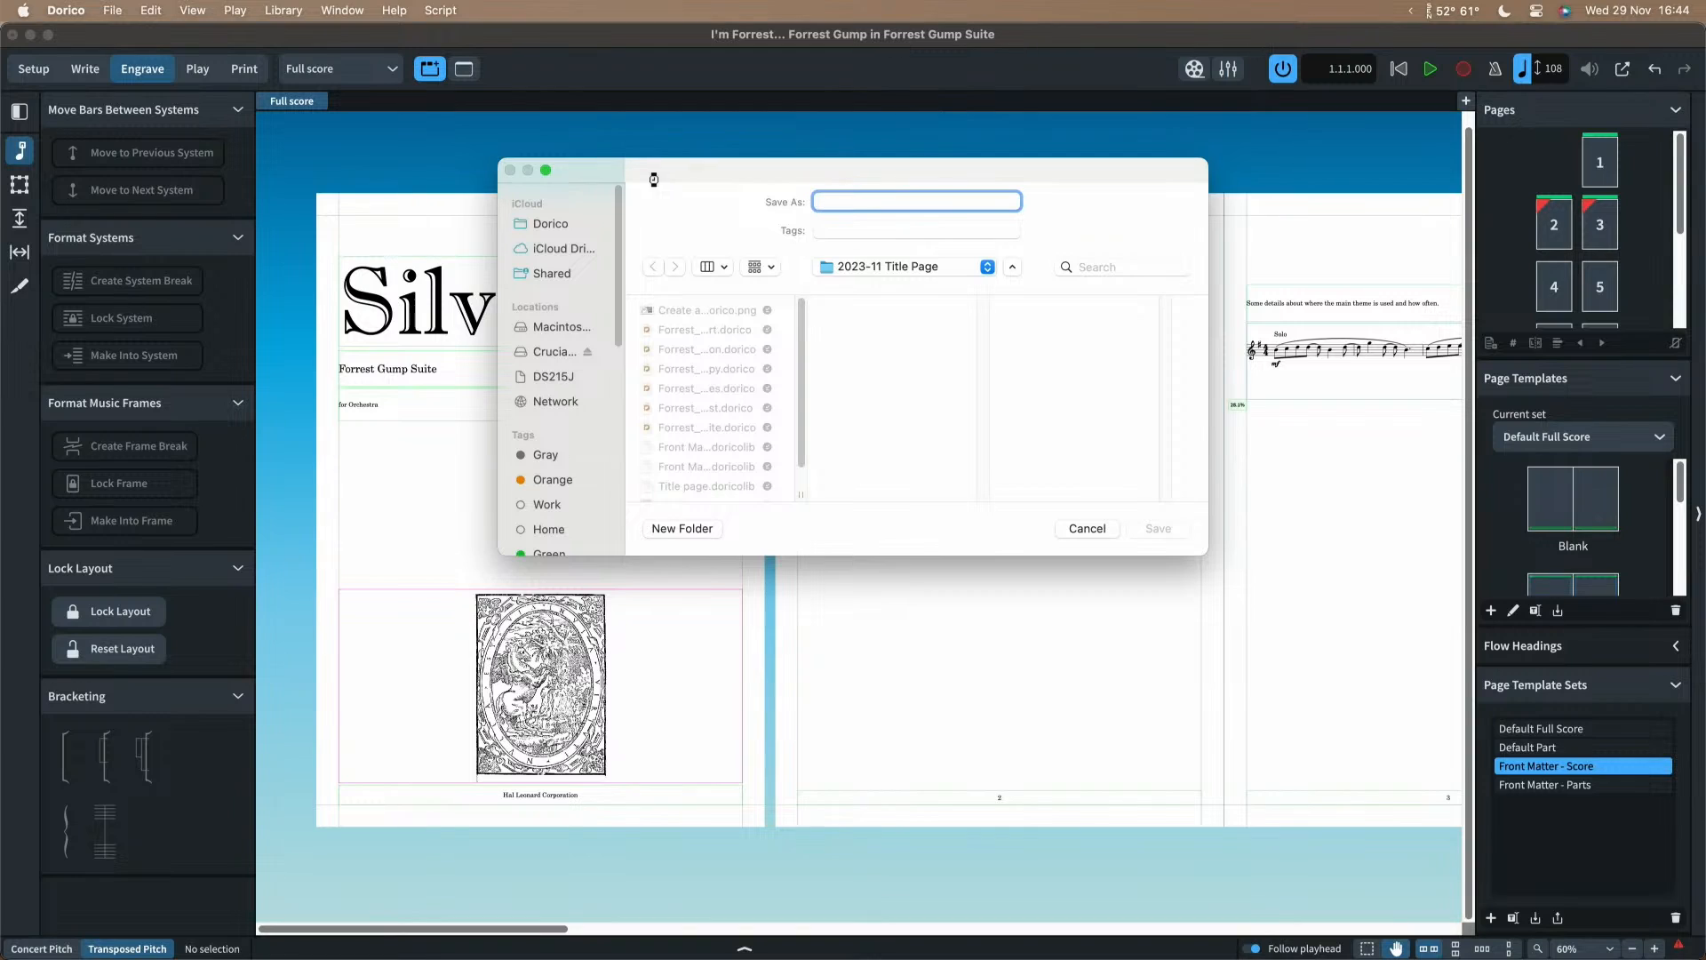
text(Front Mat)
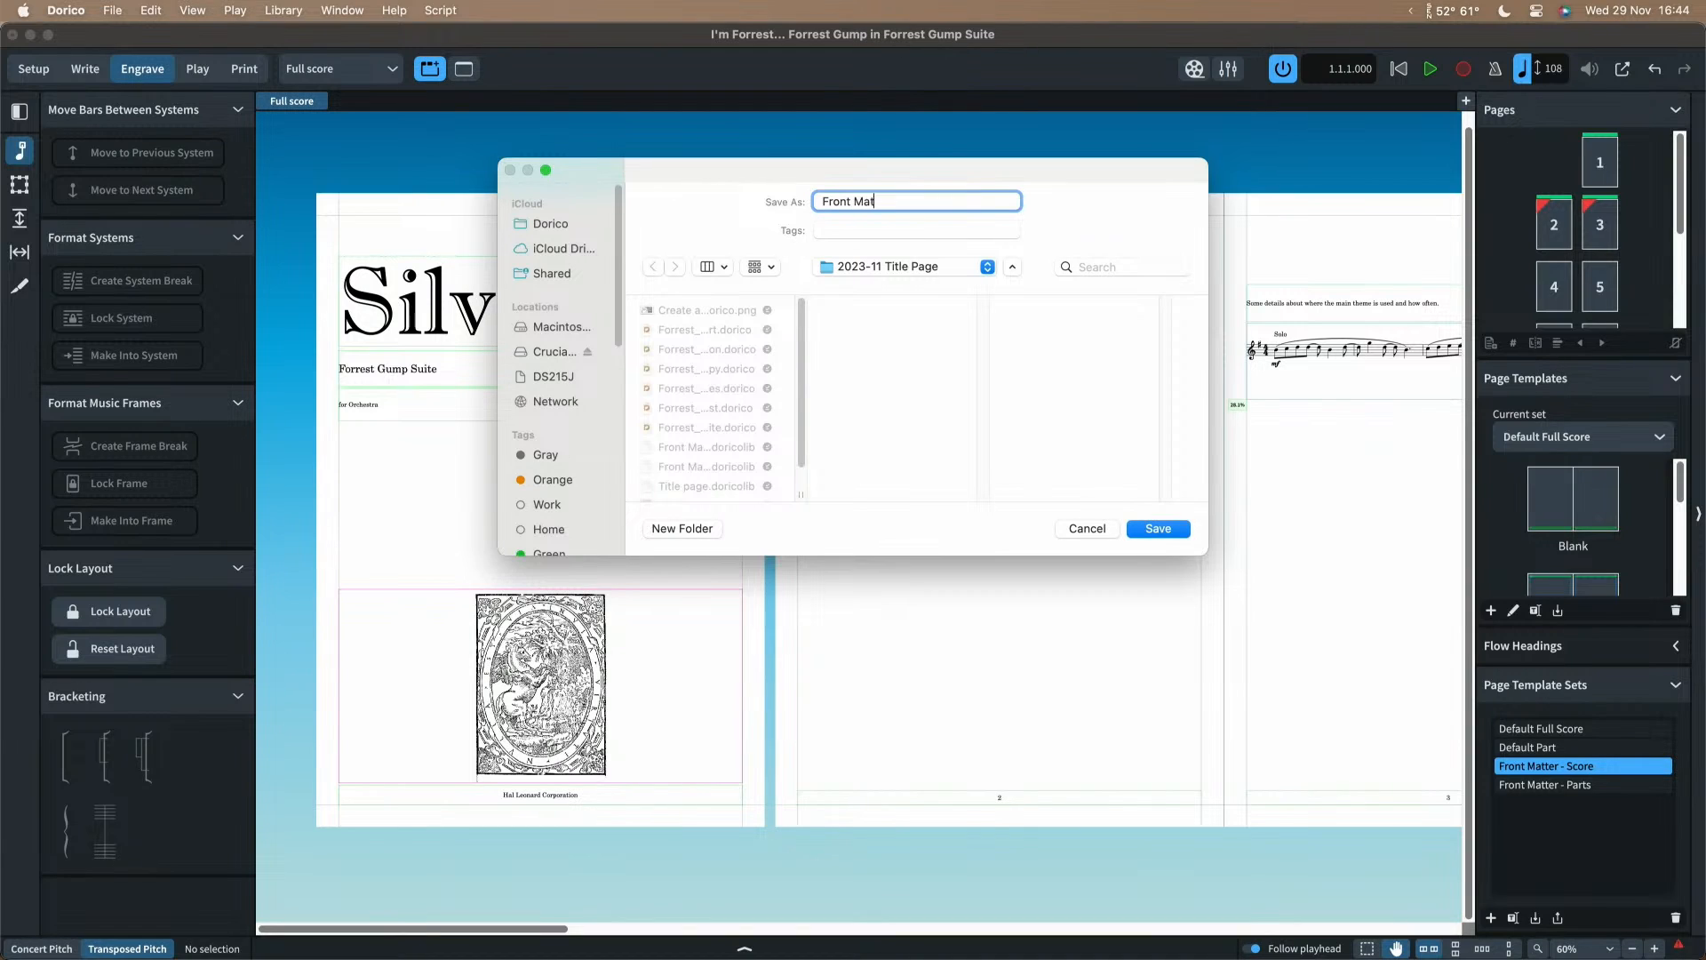
text(ter - SCore)
key(BackSpace)
key(BackSpace)
key(BackSpace)
key(BackSpace)
text(core)
click(1148, 528)
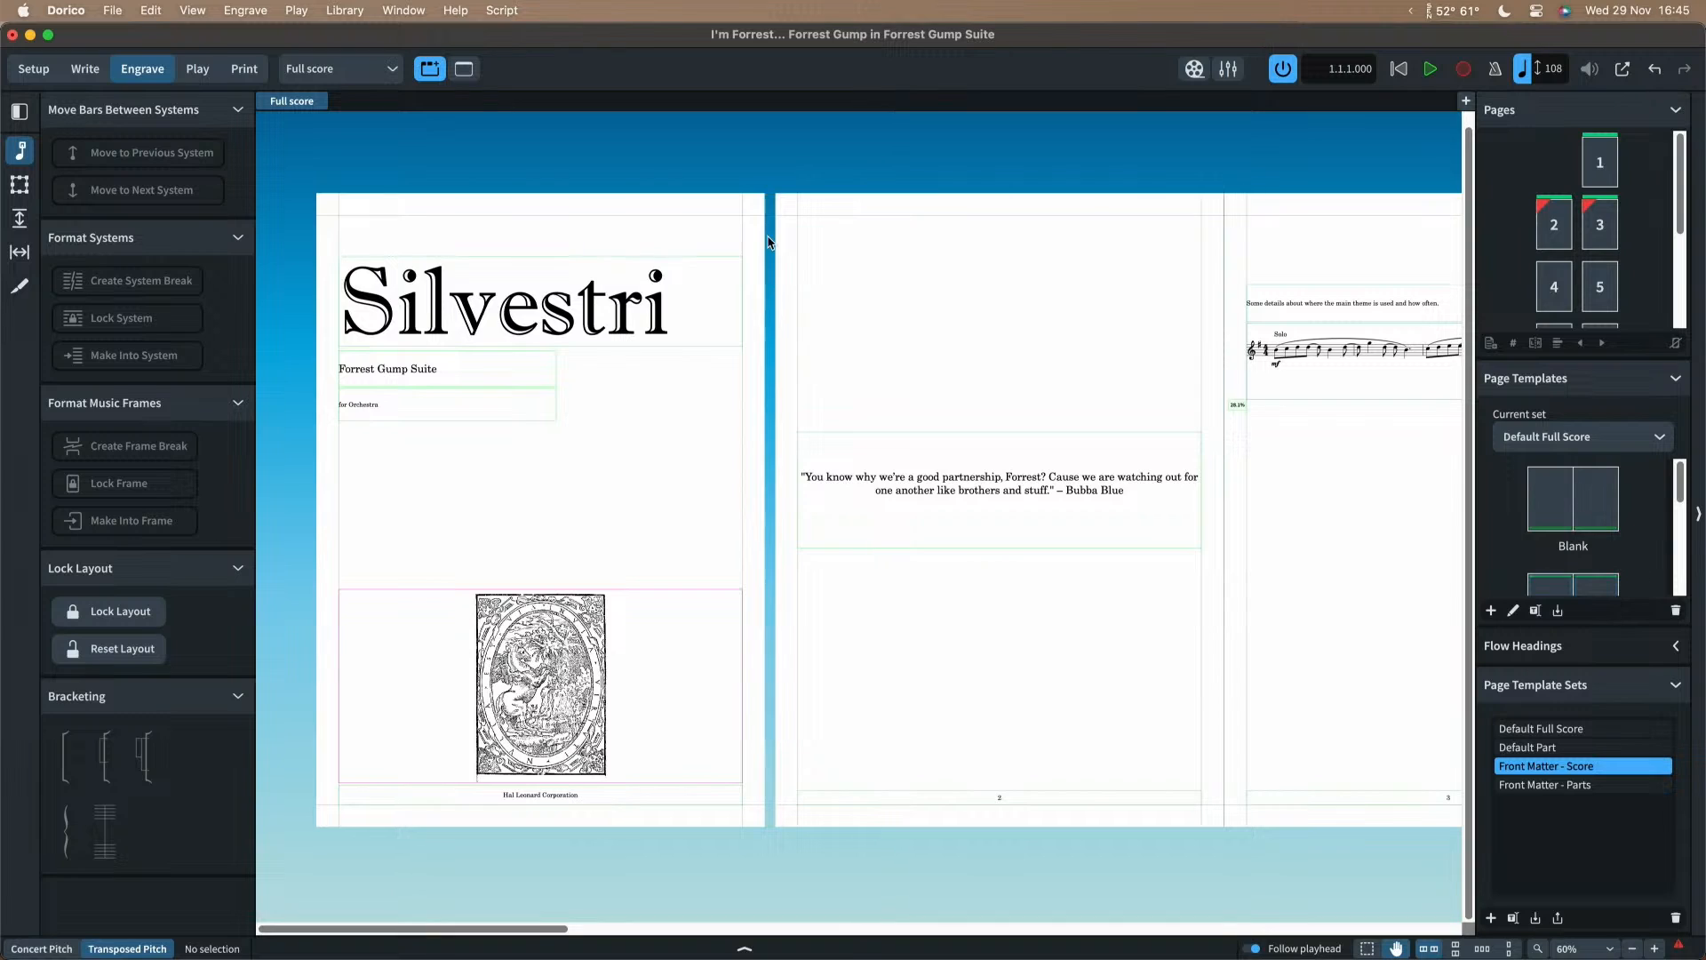
Step: Create a new project from the Classical orchestra template, maximise its window and look over the instruments
click(112, 10)
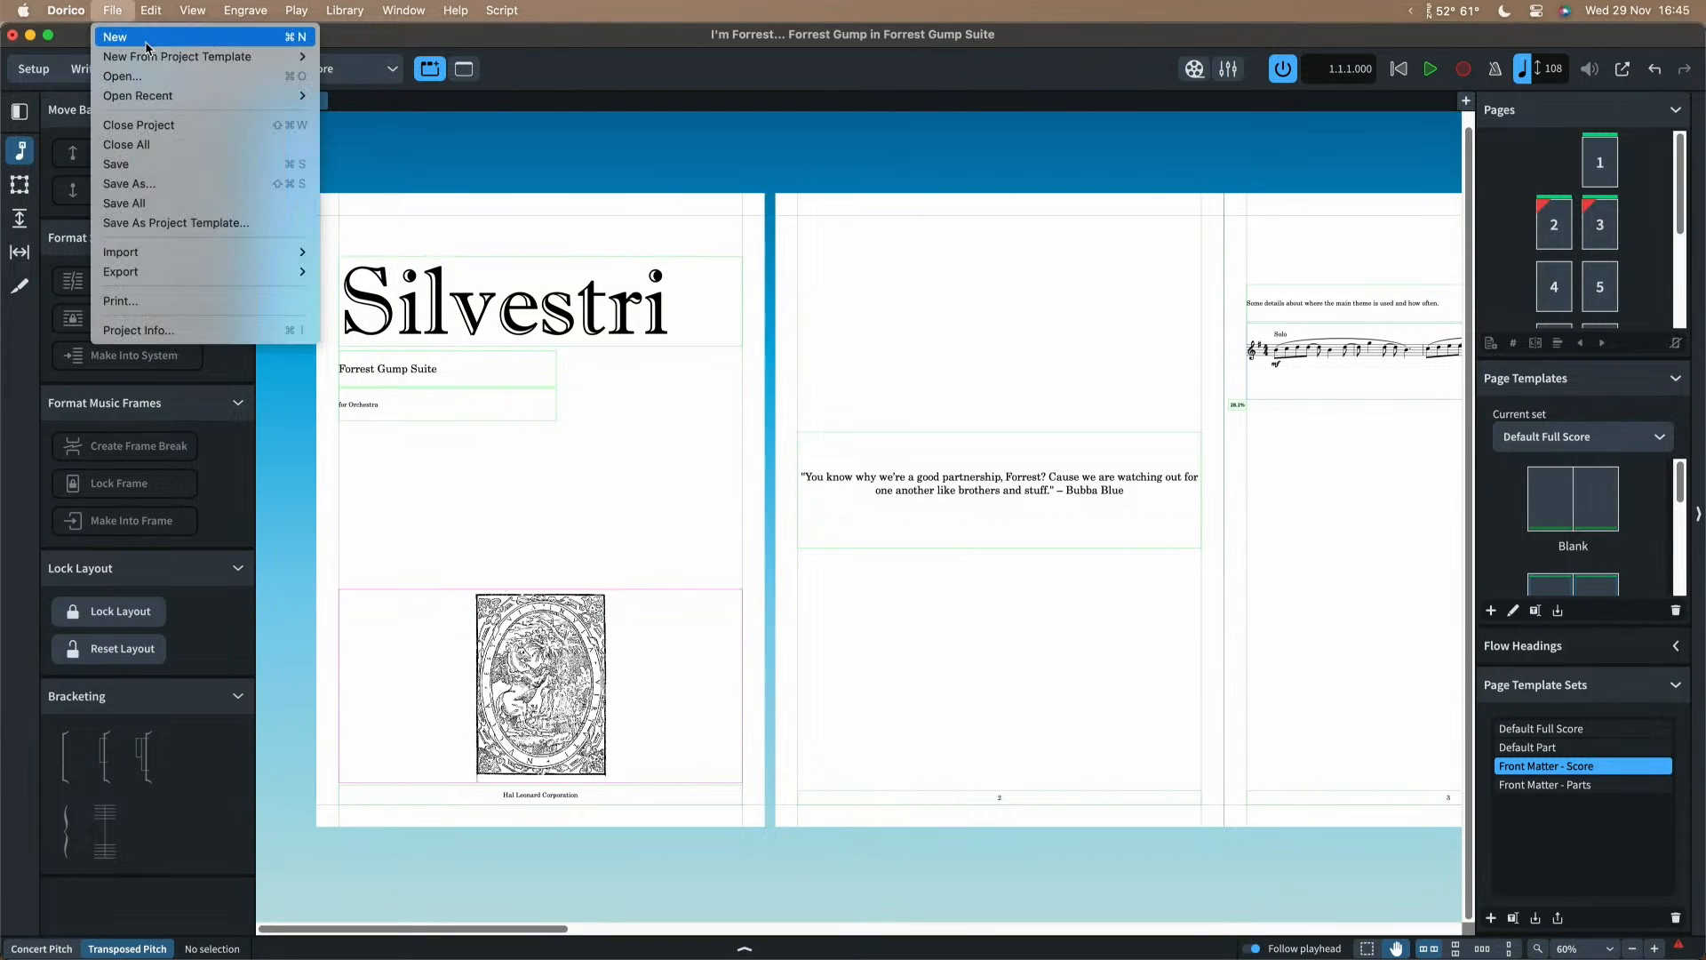
mouse_move(173, 59)
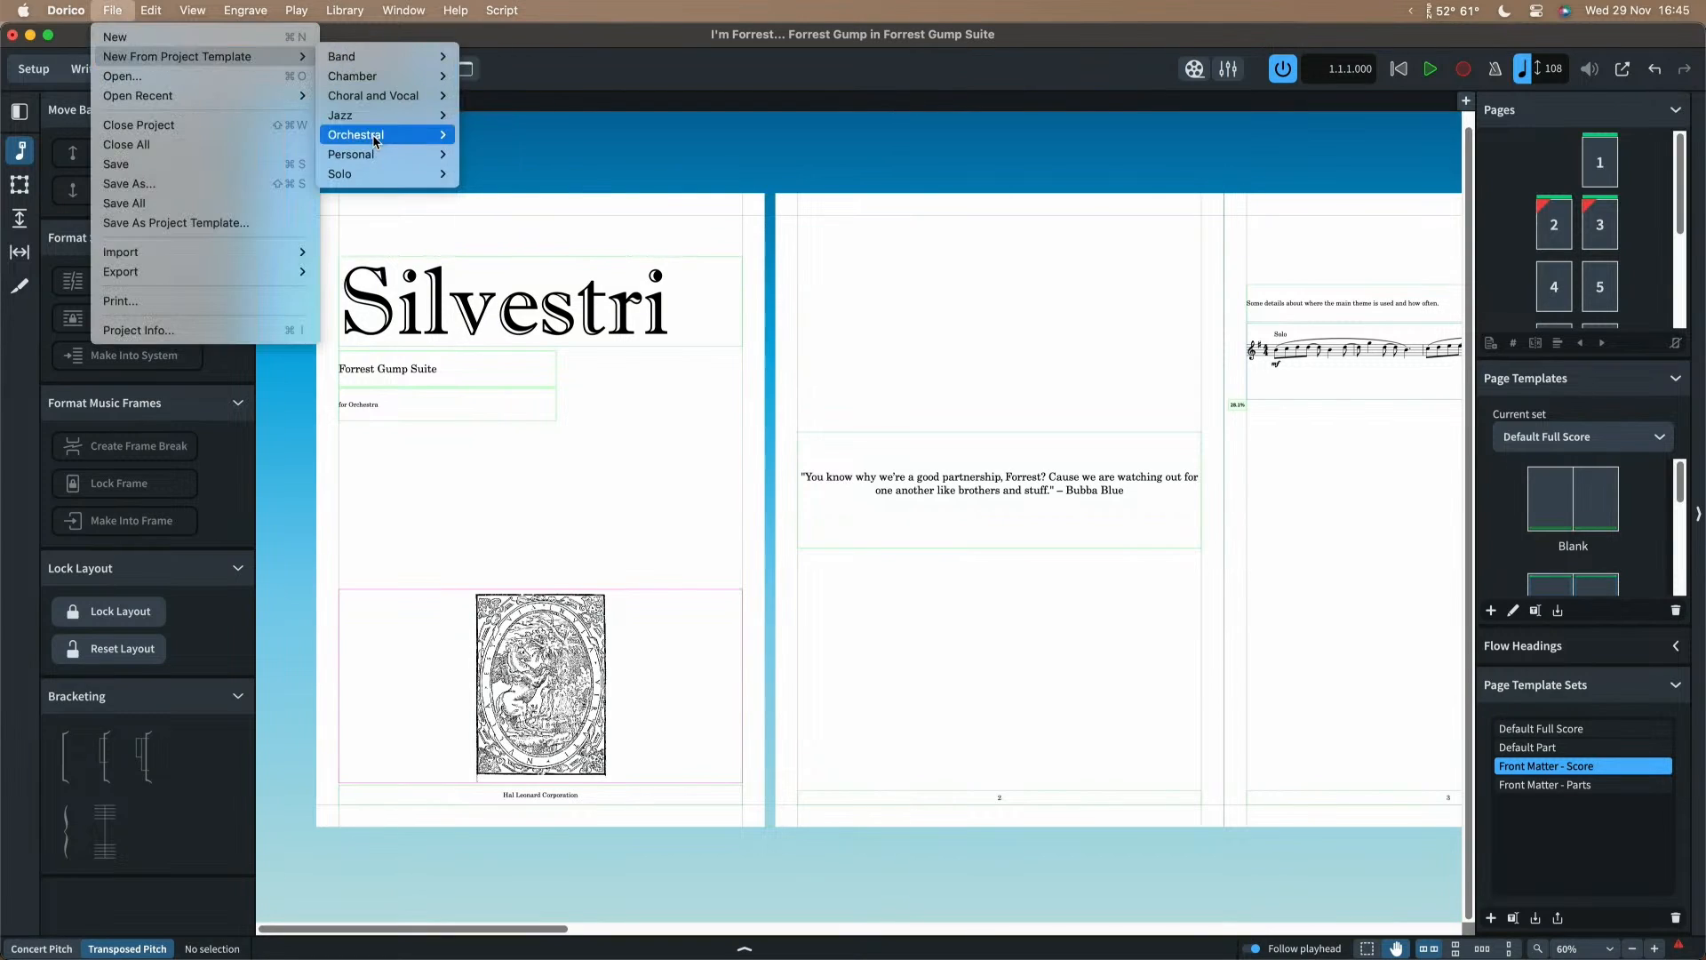
mouse_move(374, 136)
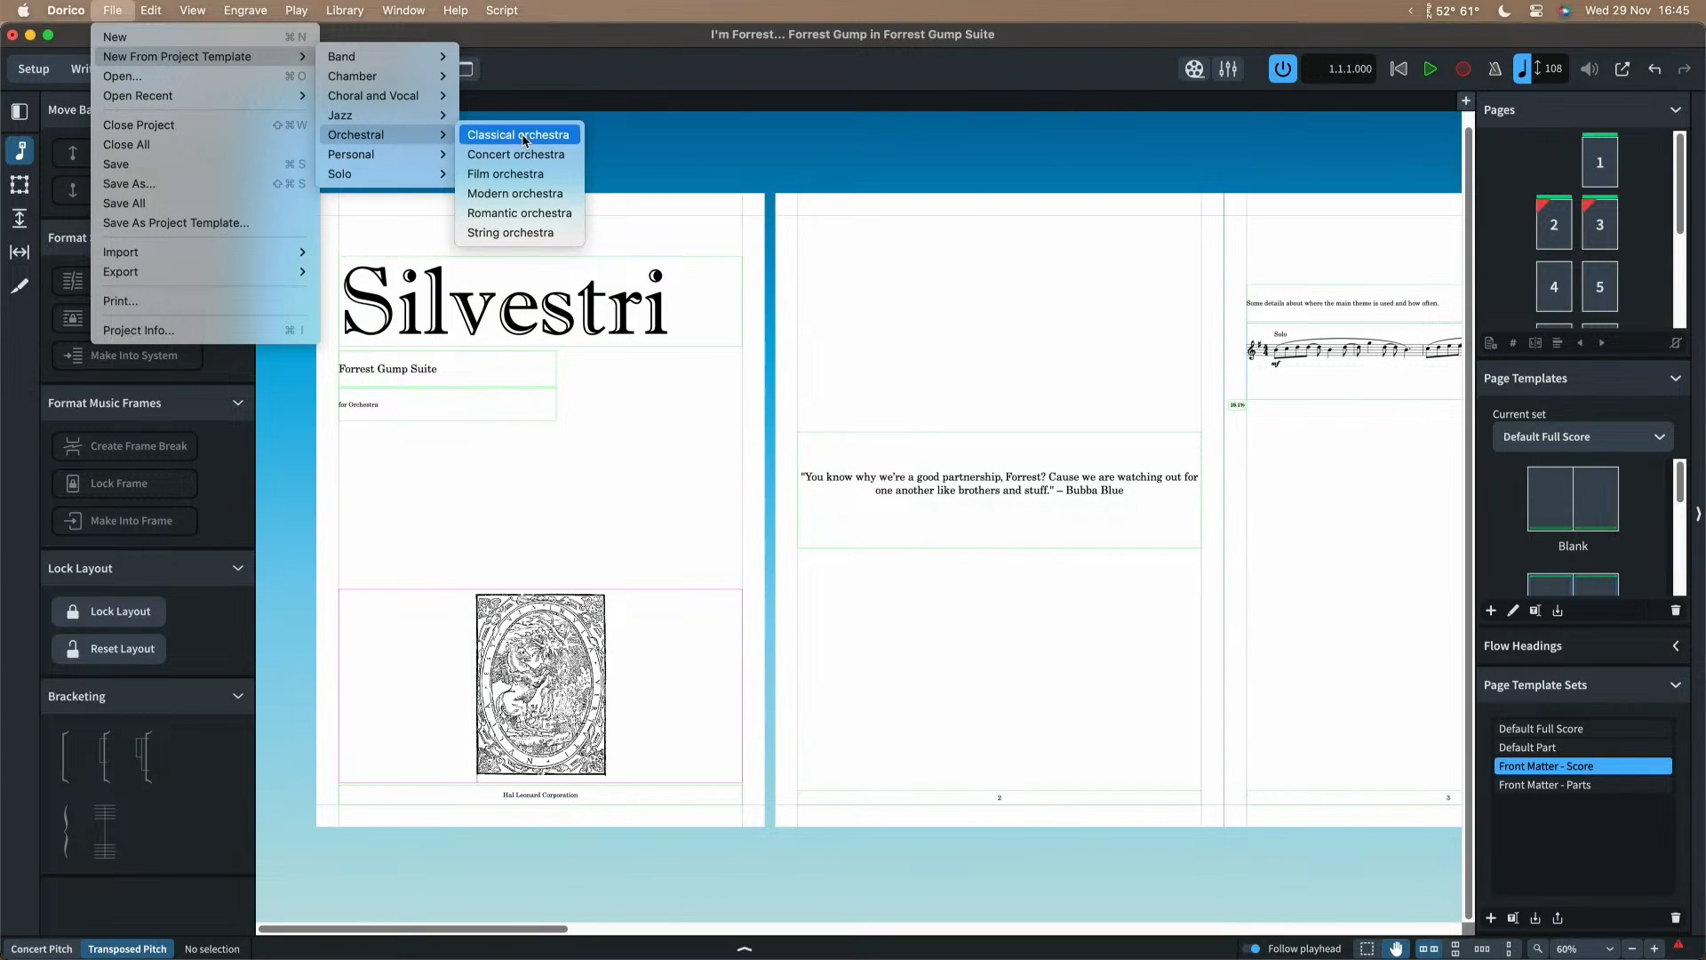
click(525, 135)
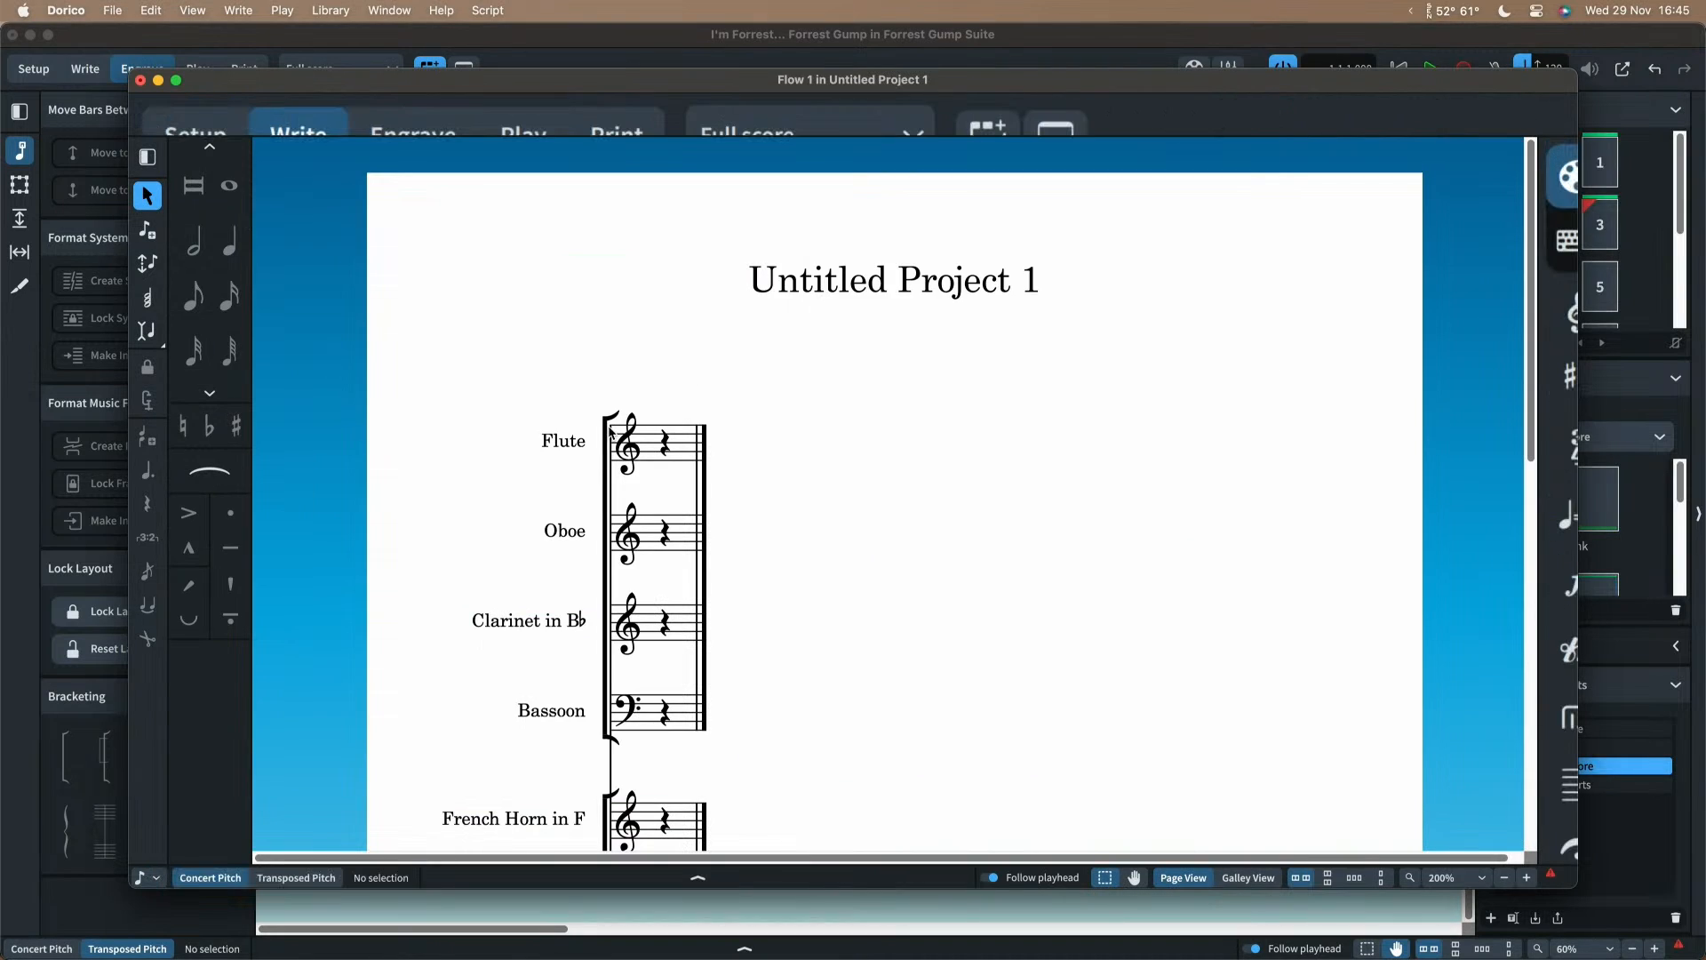
double_click(652, 85)
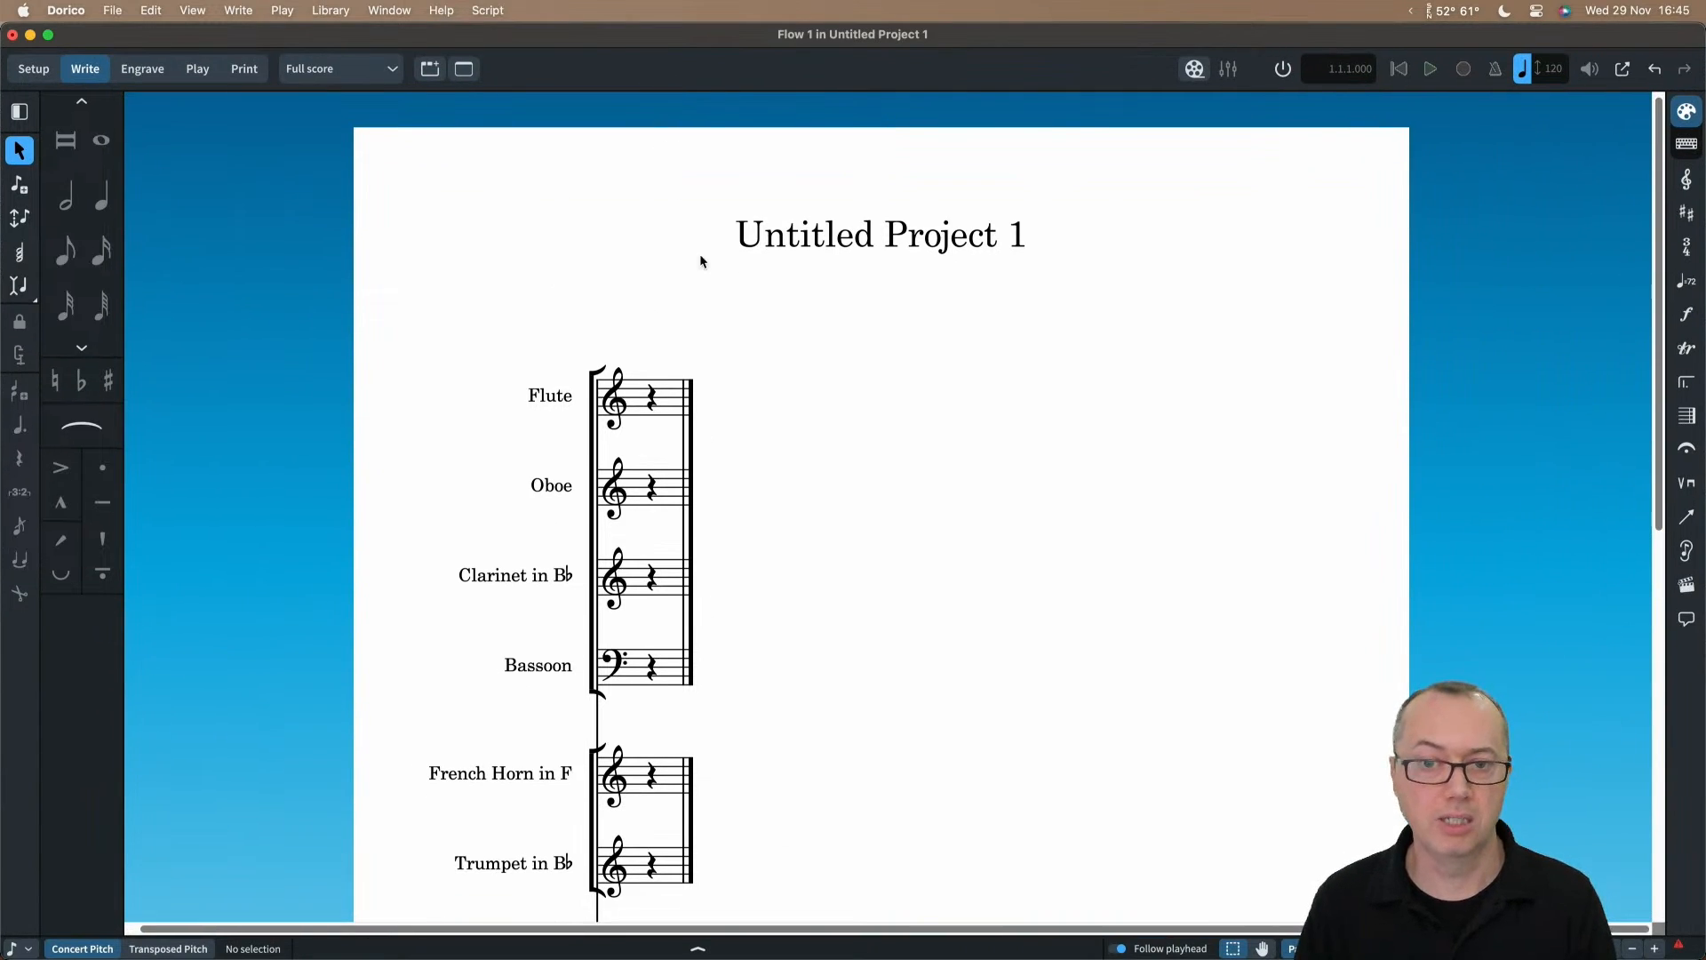
scroll(807, 357, down, 5)
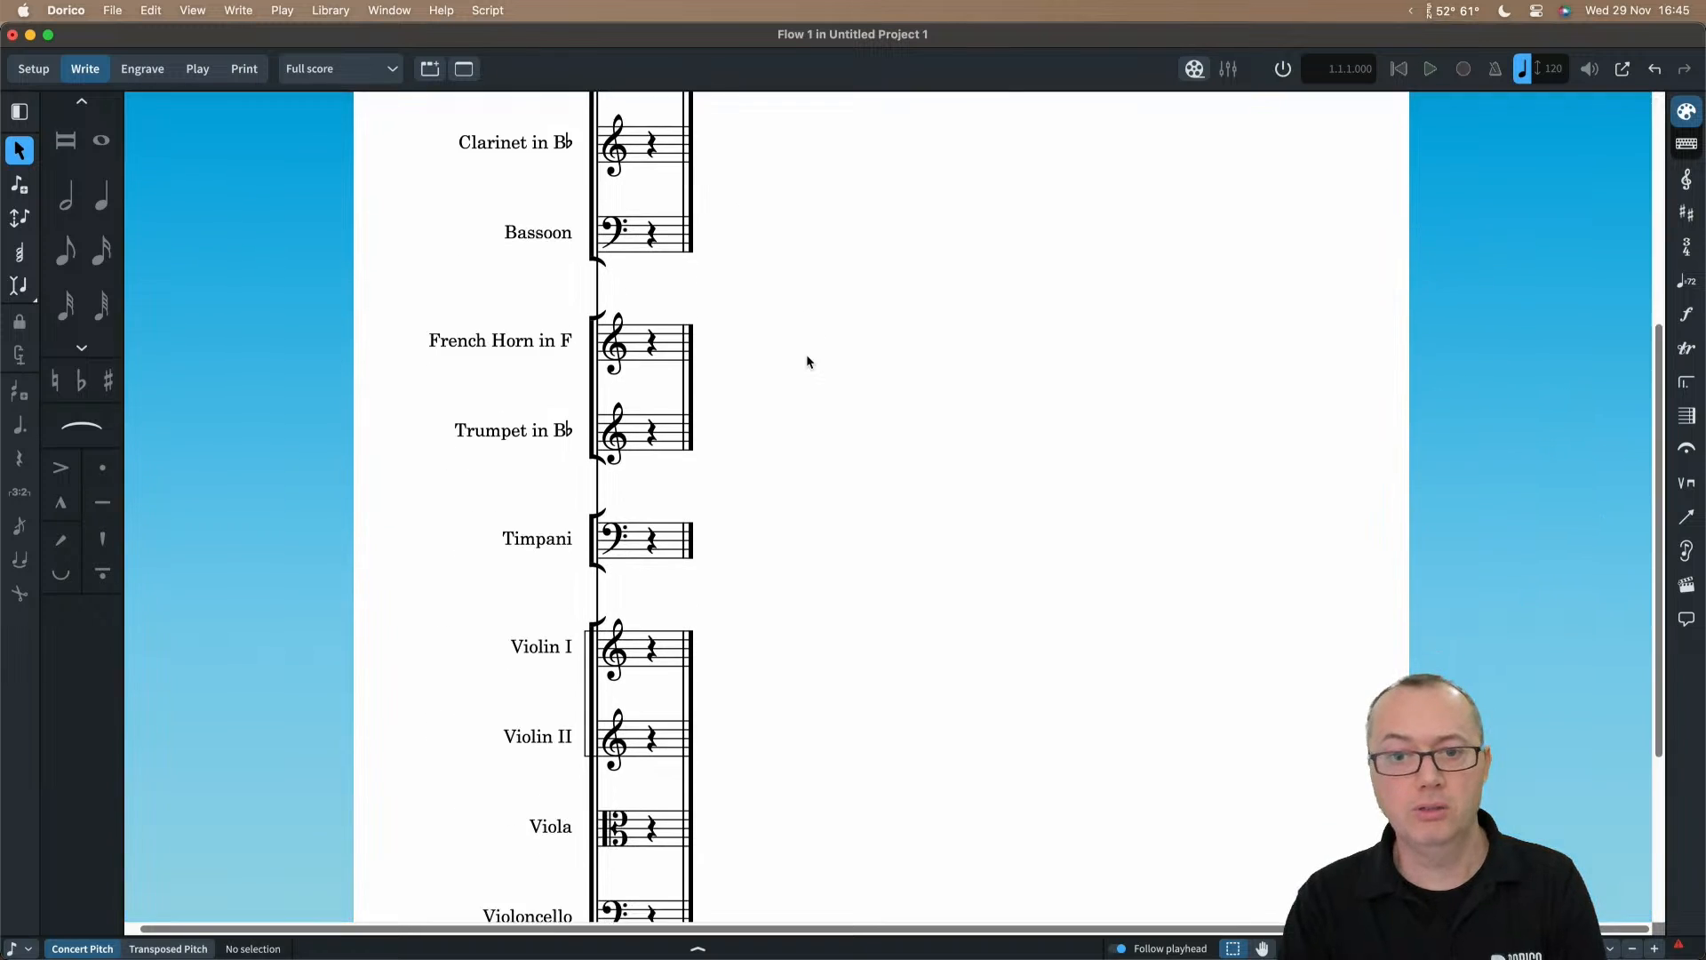
scroll(808, 357, up, 2)
scroll(791, 352, up, 3)
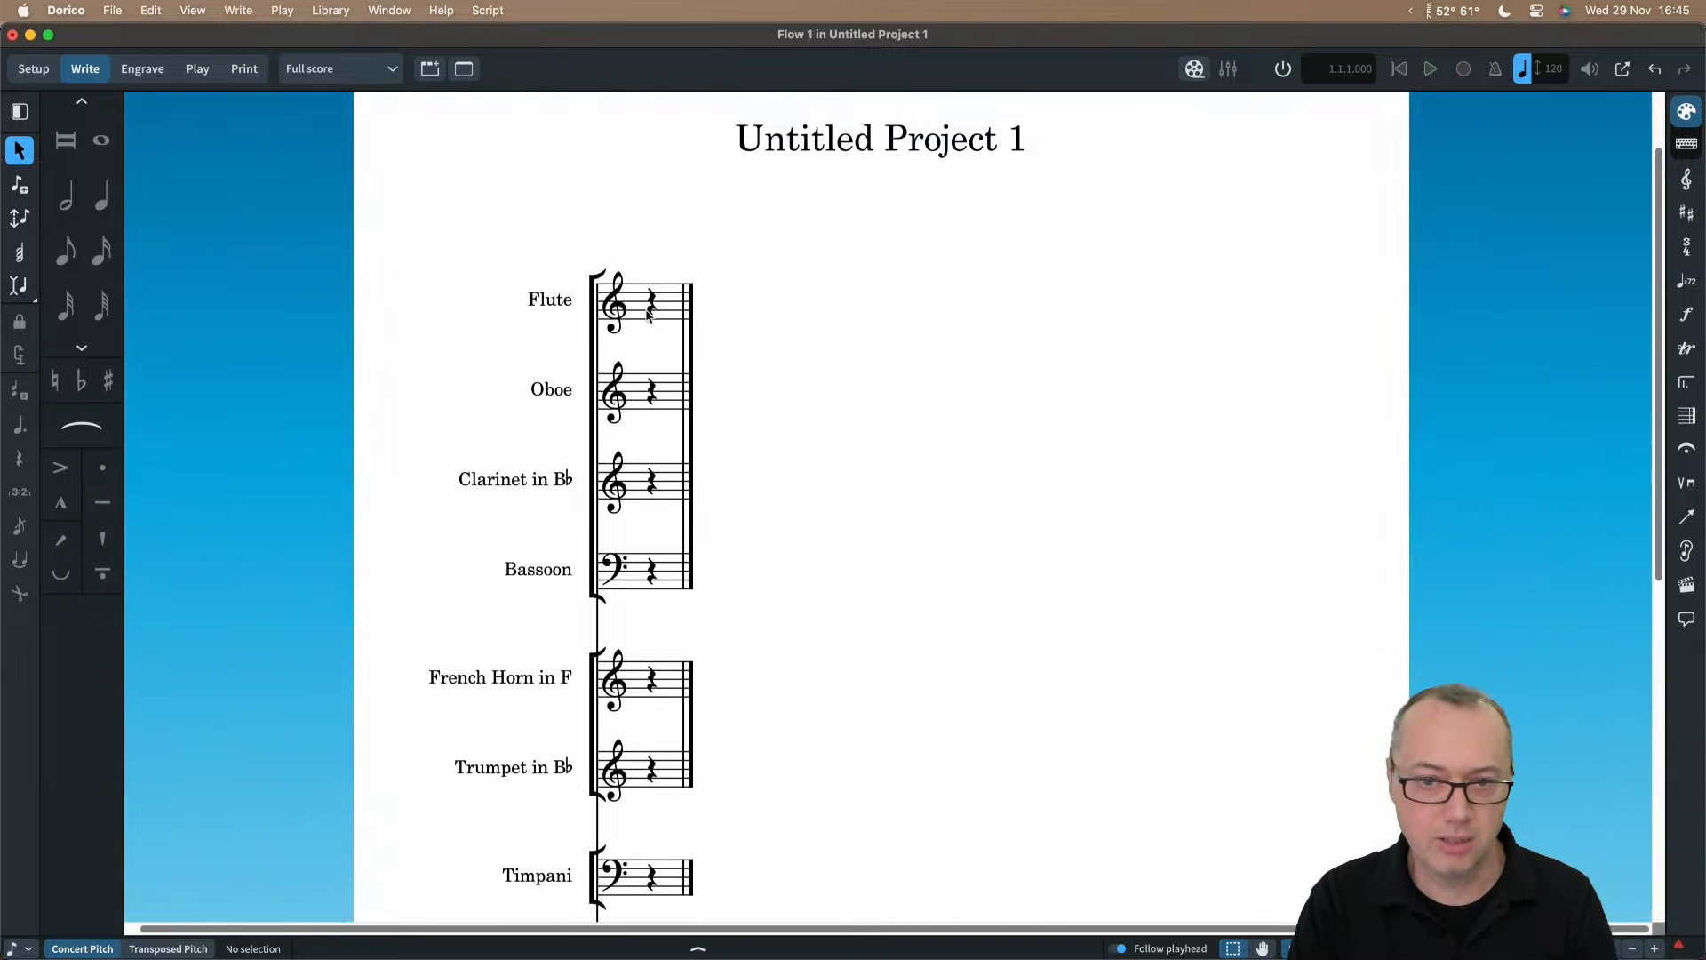
Step: Add a 6/8 time signature at the start of the new project's flow
click(648, 311)
key(shift+m)
text(6/8)
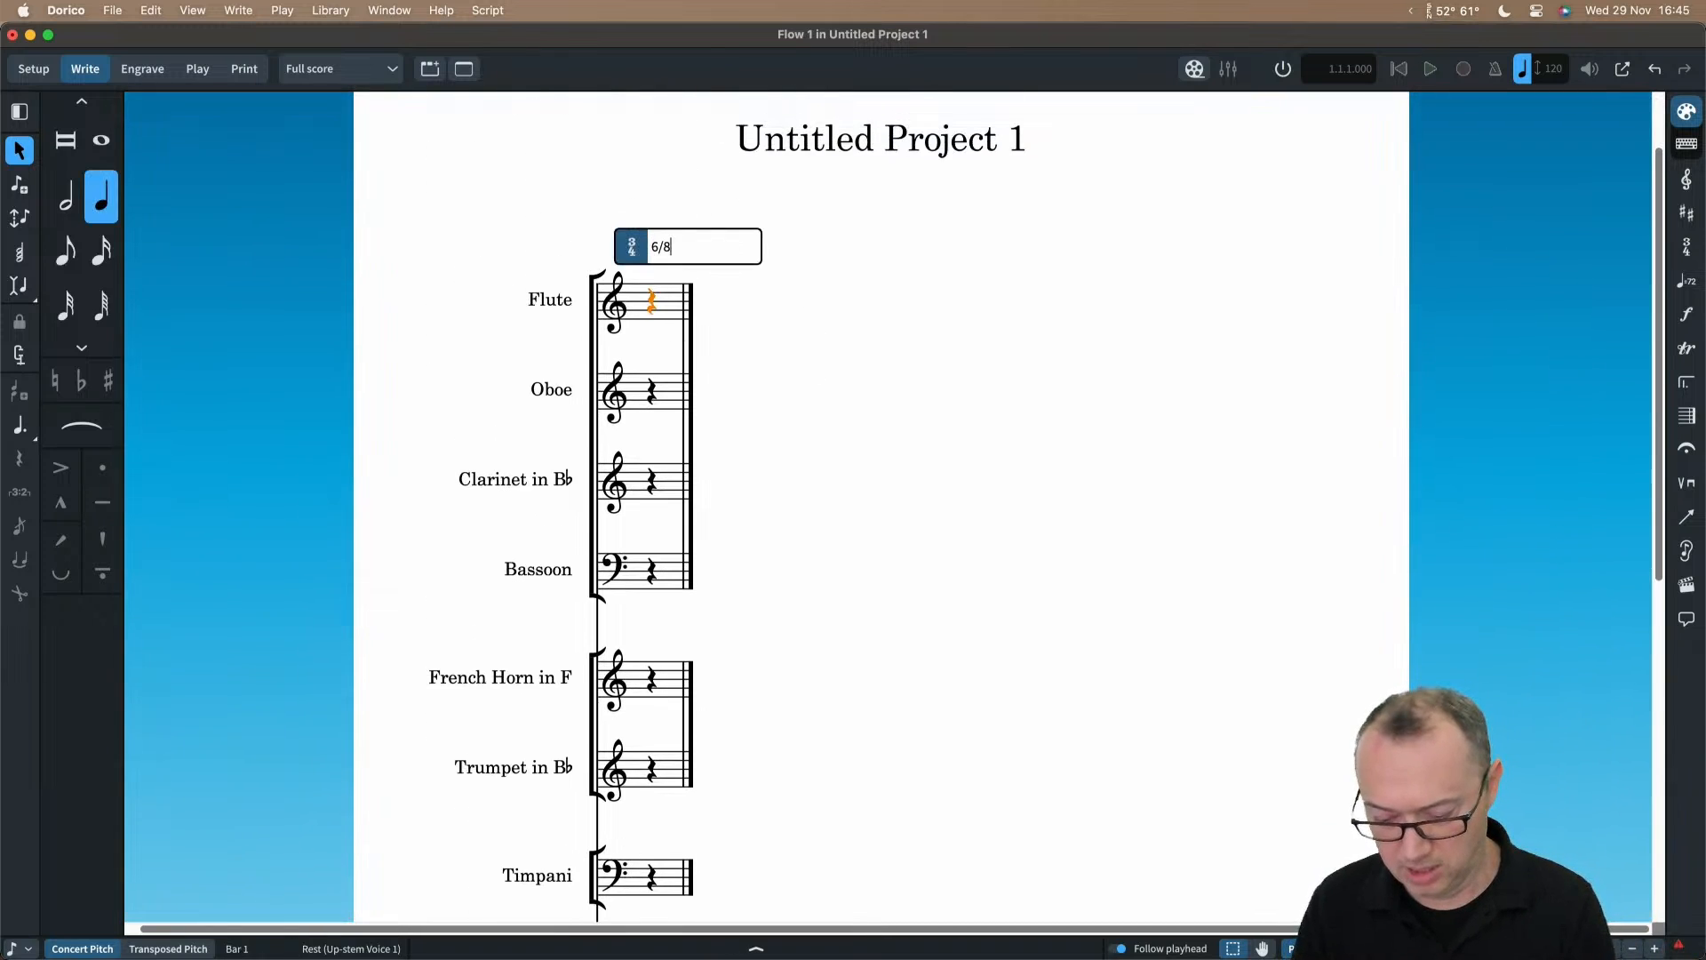
key(Return)
Step: Add 101 bars to the new project's flow
key(shift+b)
text(101)
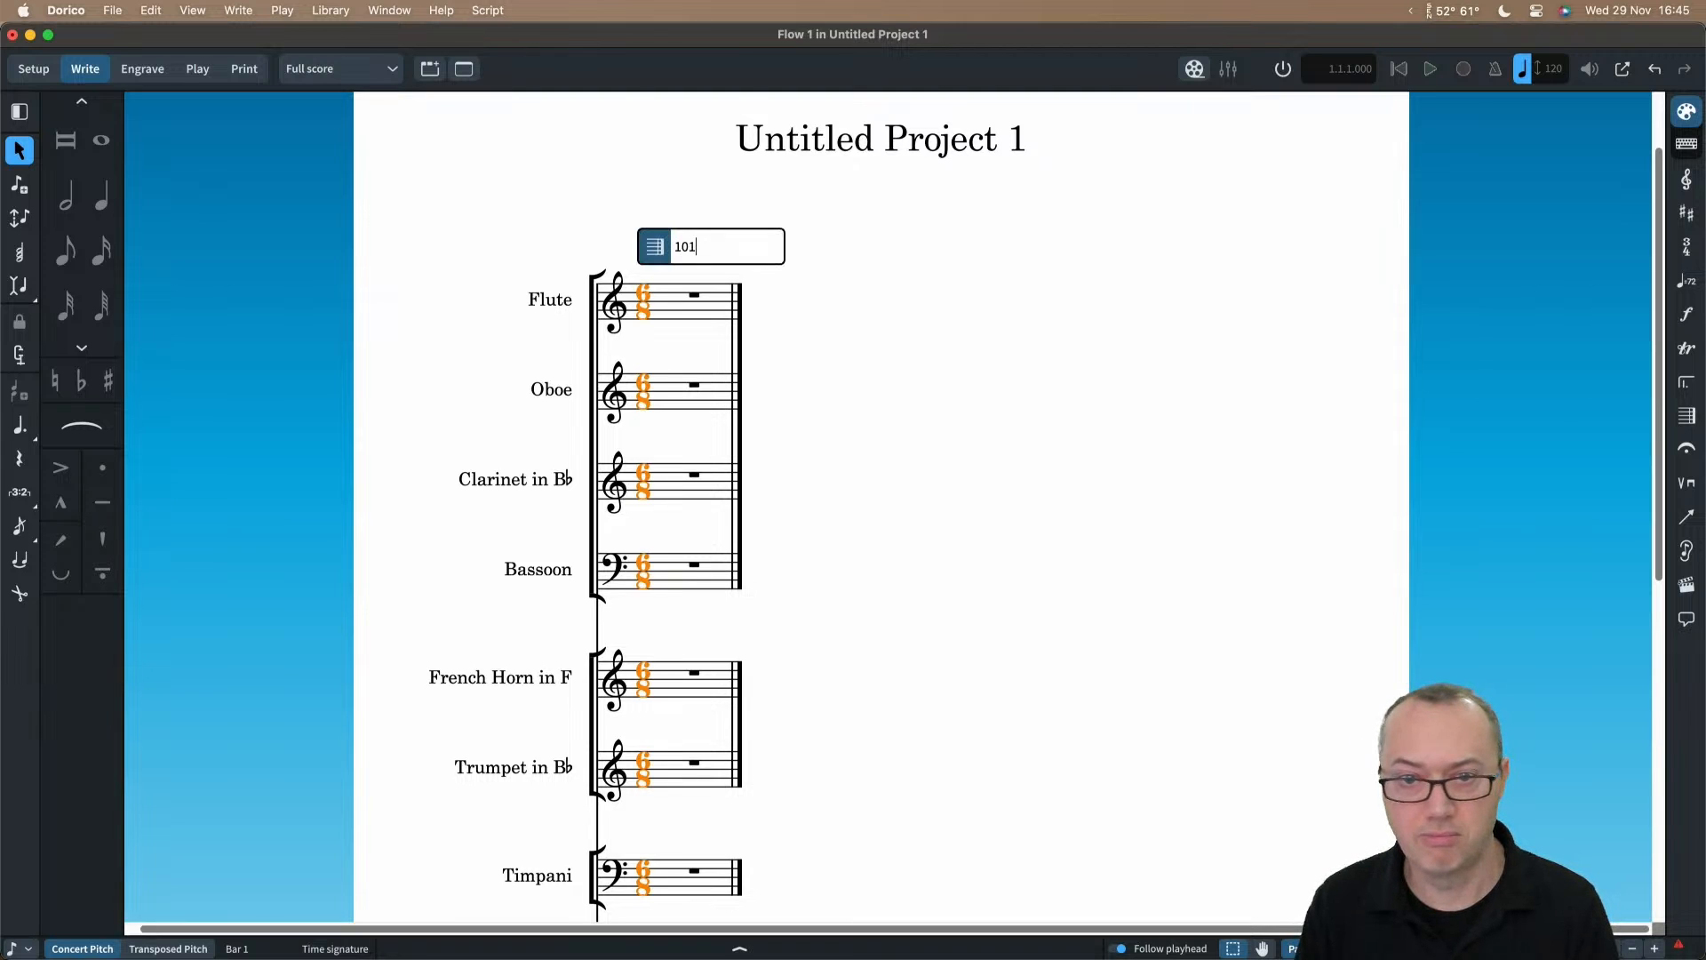
key(Return)
key(x)
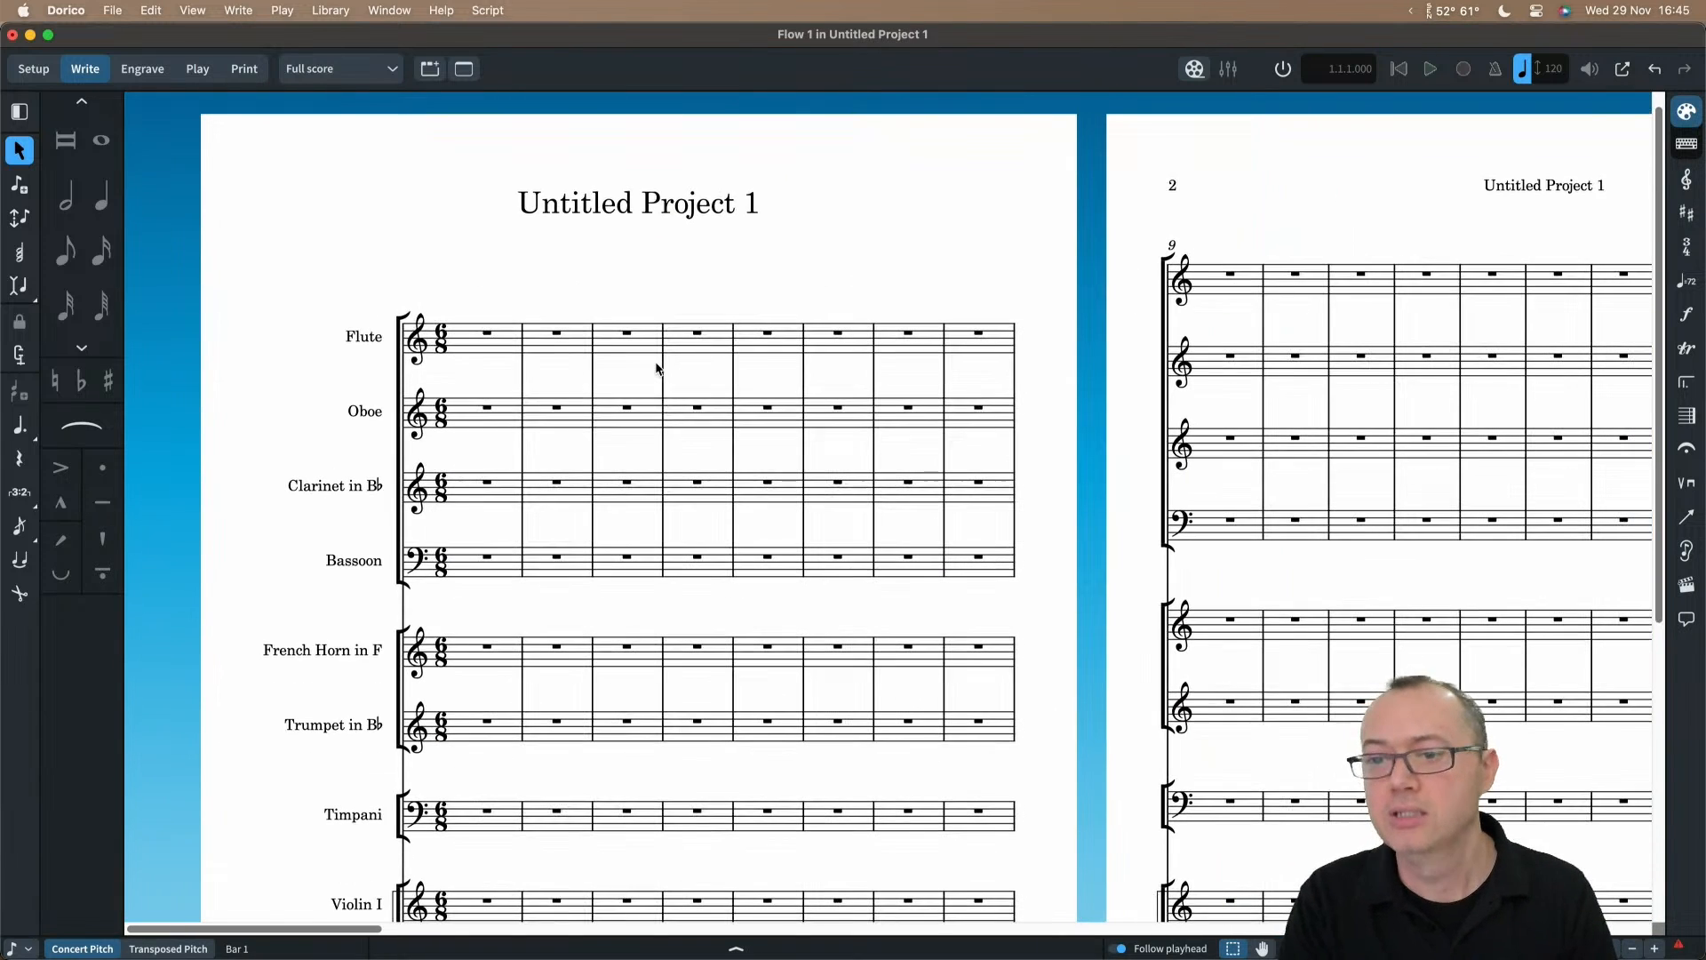
key(minus)
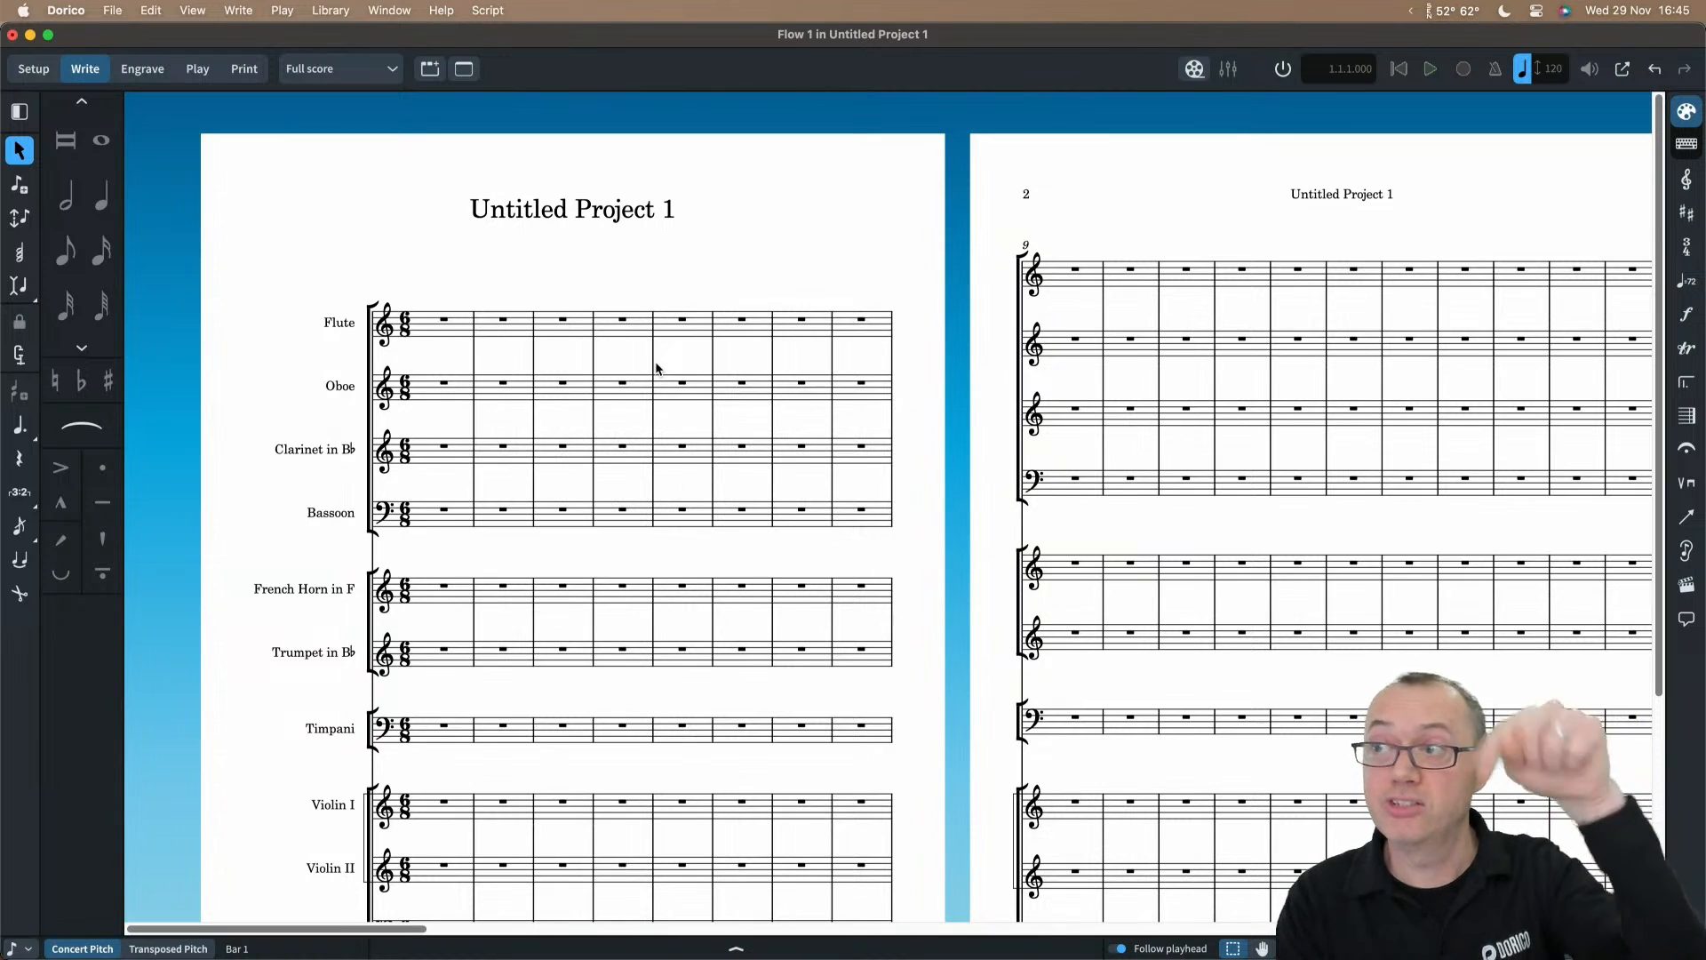
Step: Import the page template set file Front Matter - Score.doricolib from the 2023-11 Title Page folder in Engrave mode
click(142, 70)
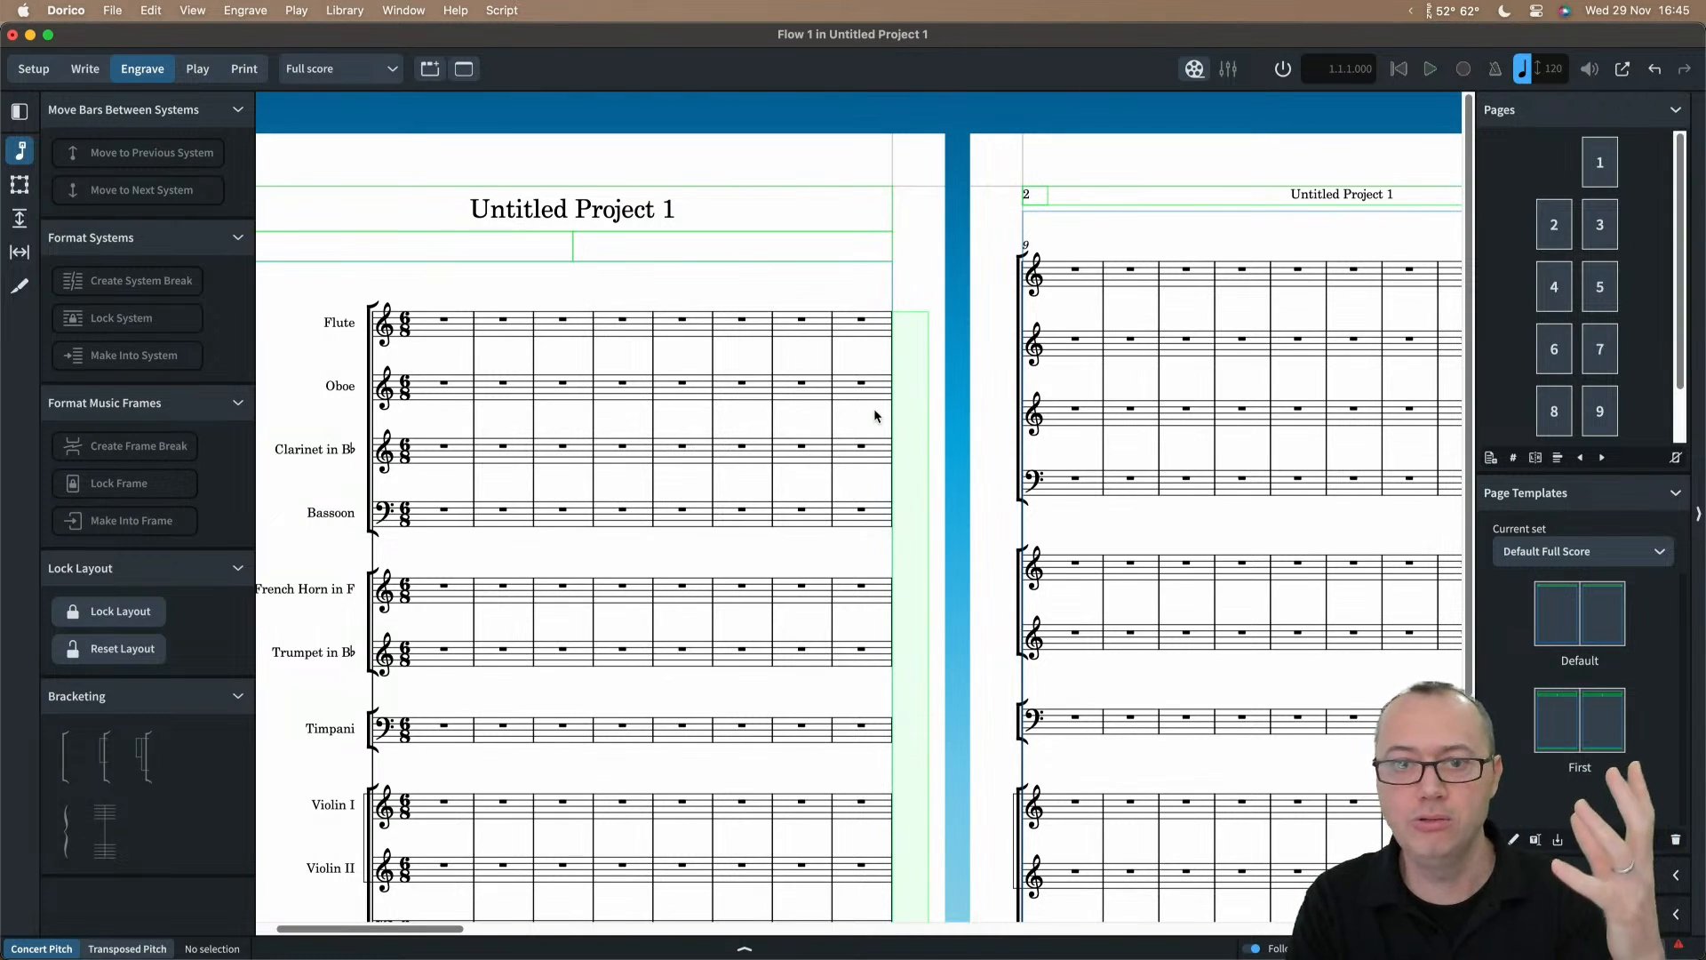
key(minus)
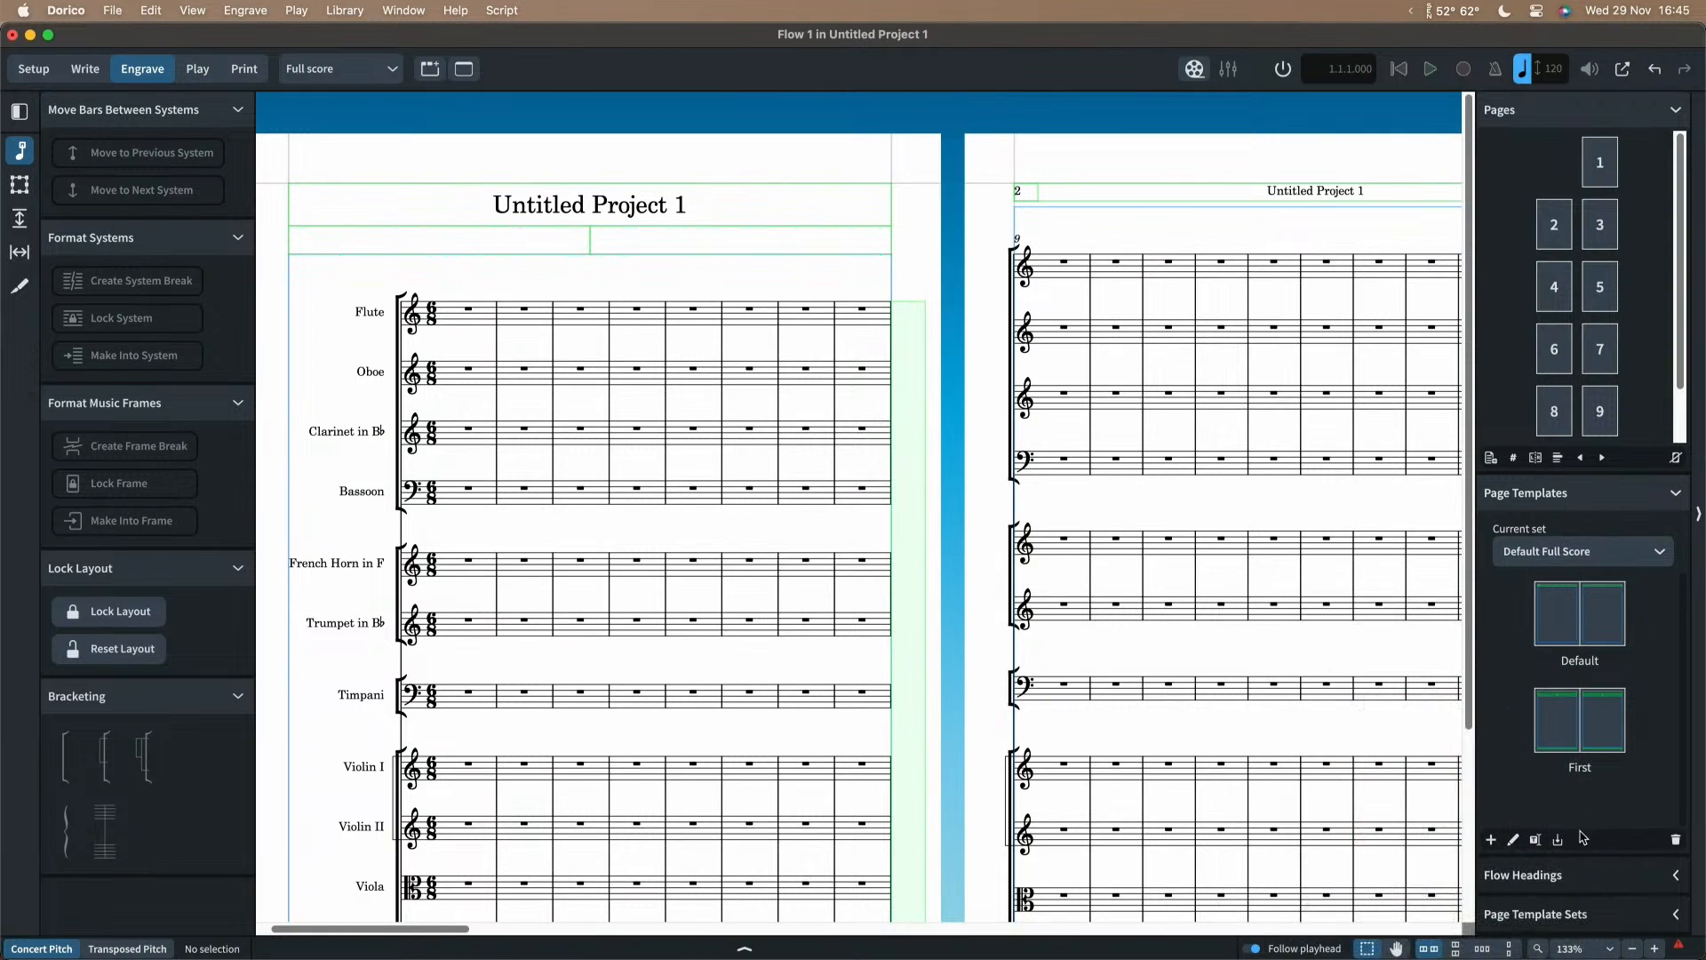
click(1531, 925)
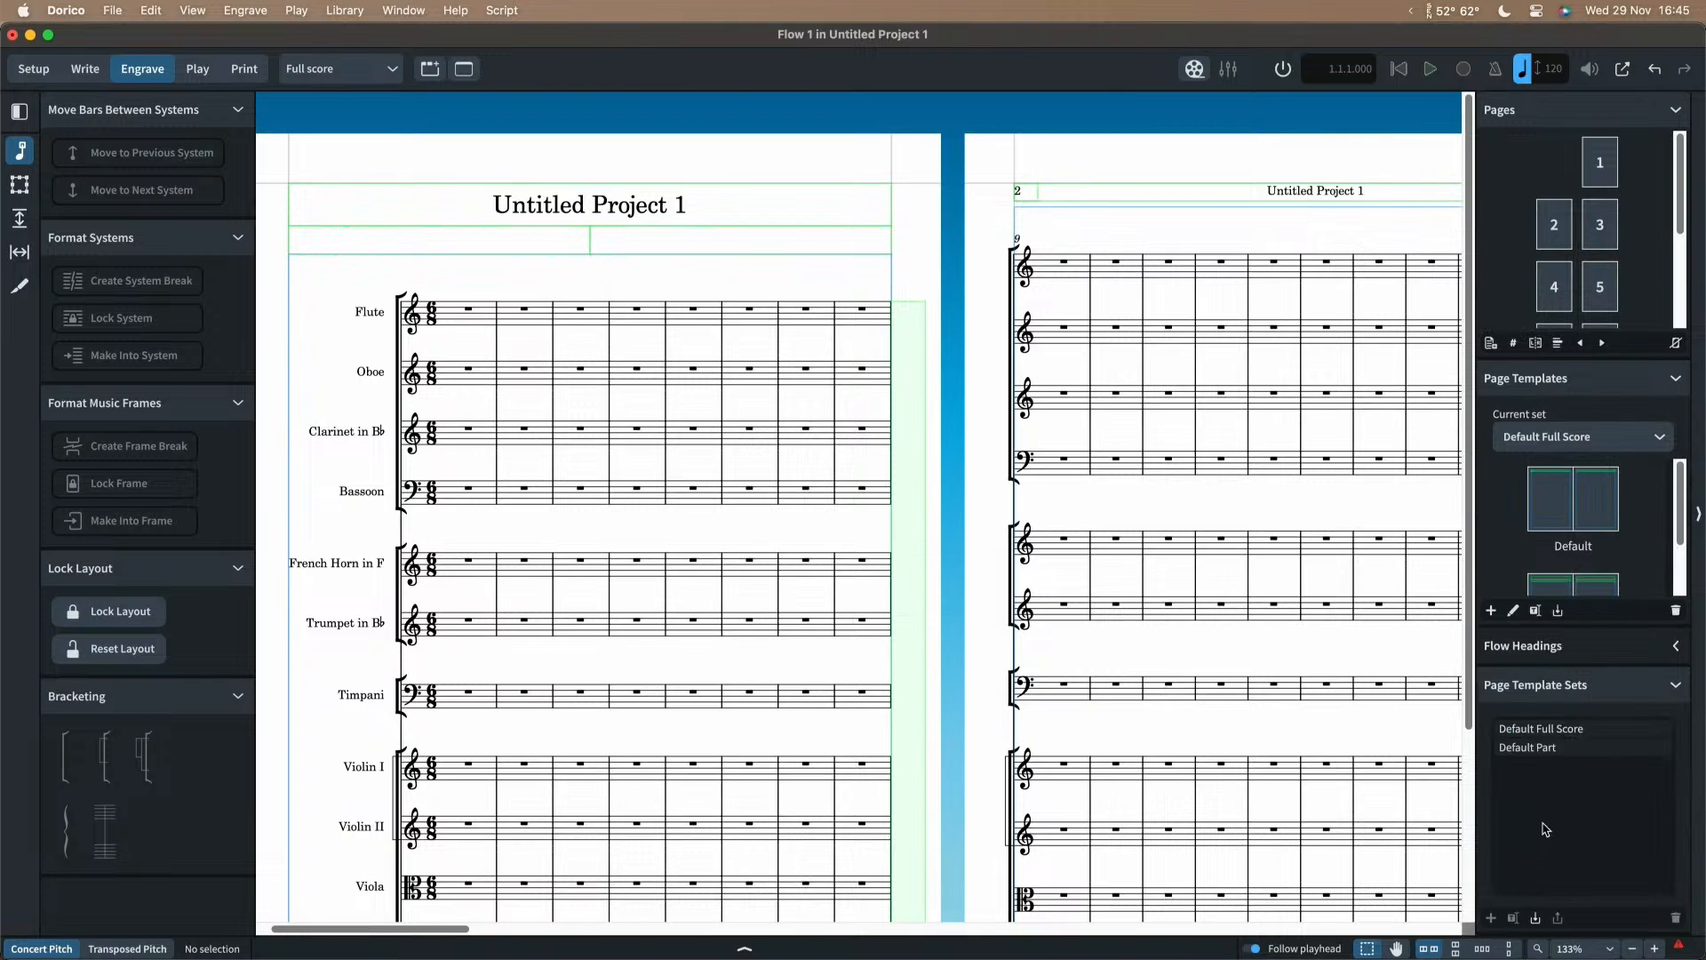
click(1536, 918)
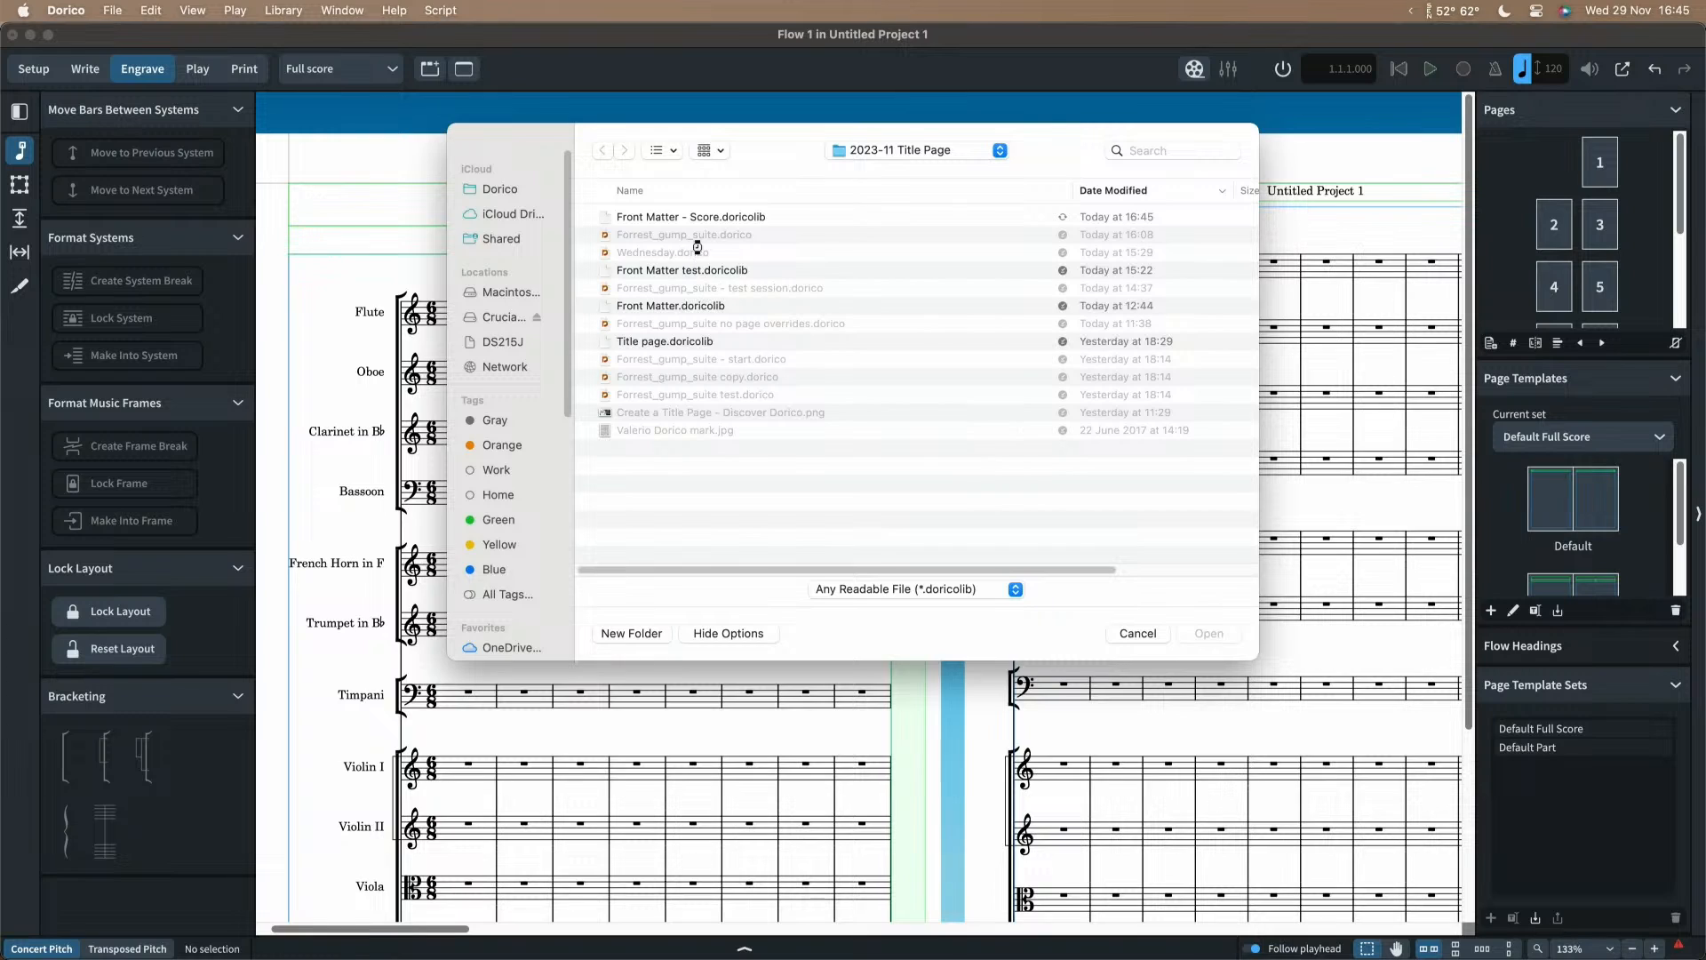
click(733, 219)
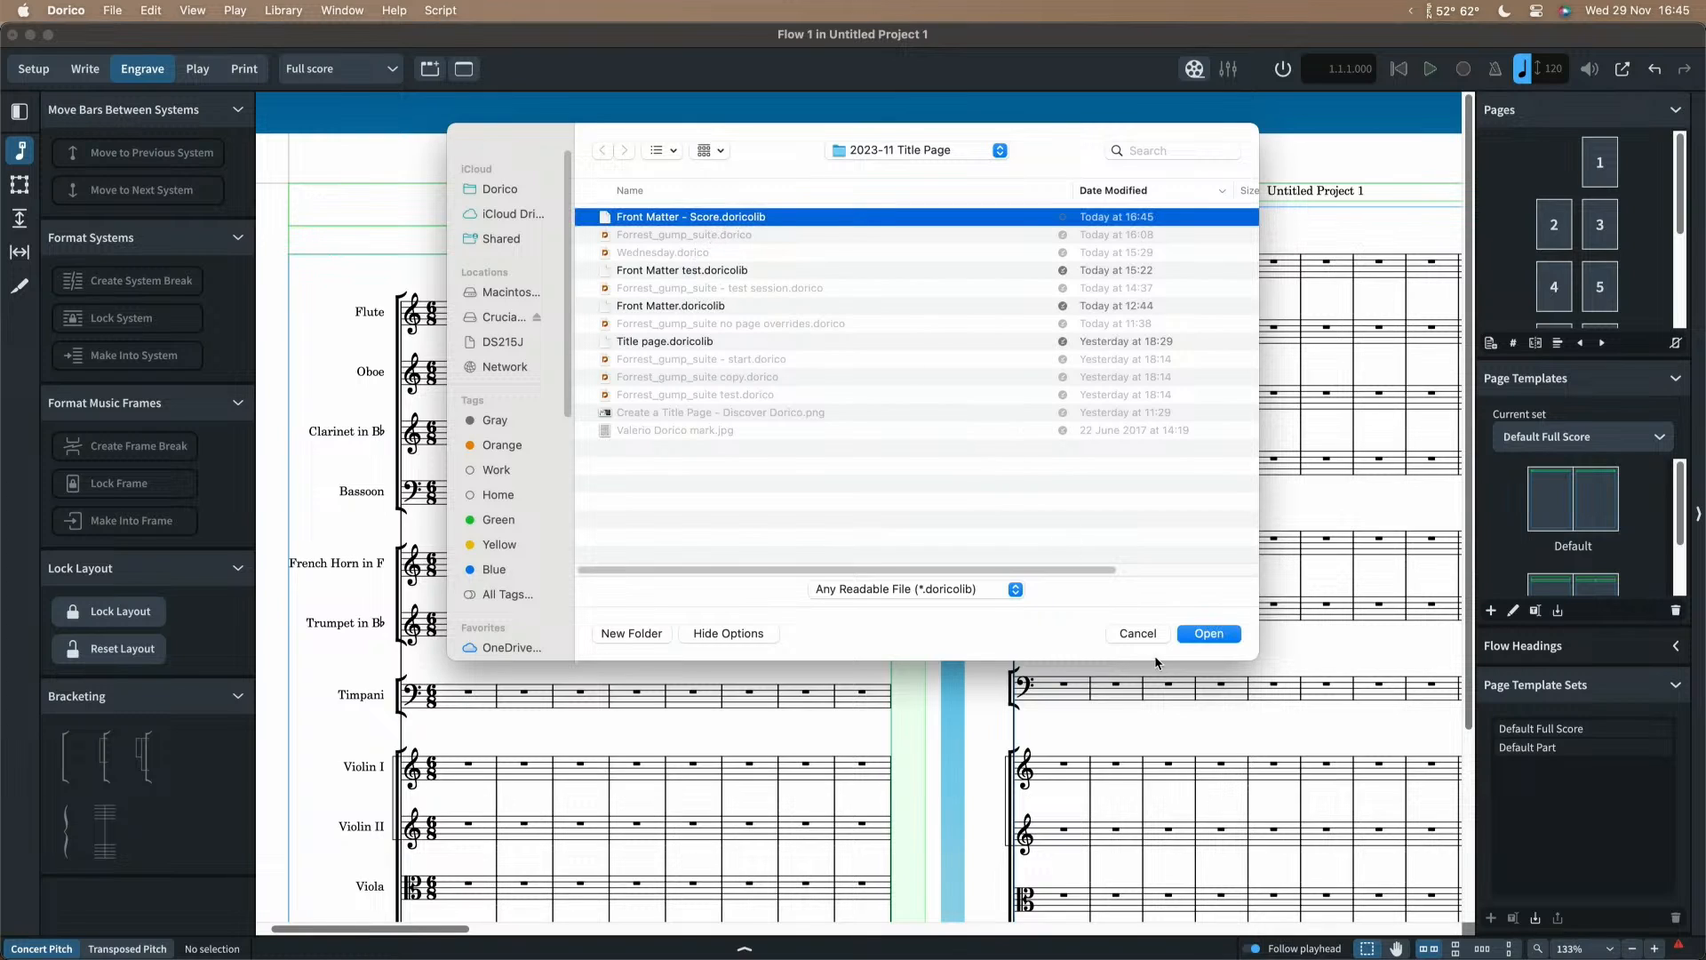
click(1207, 634)
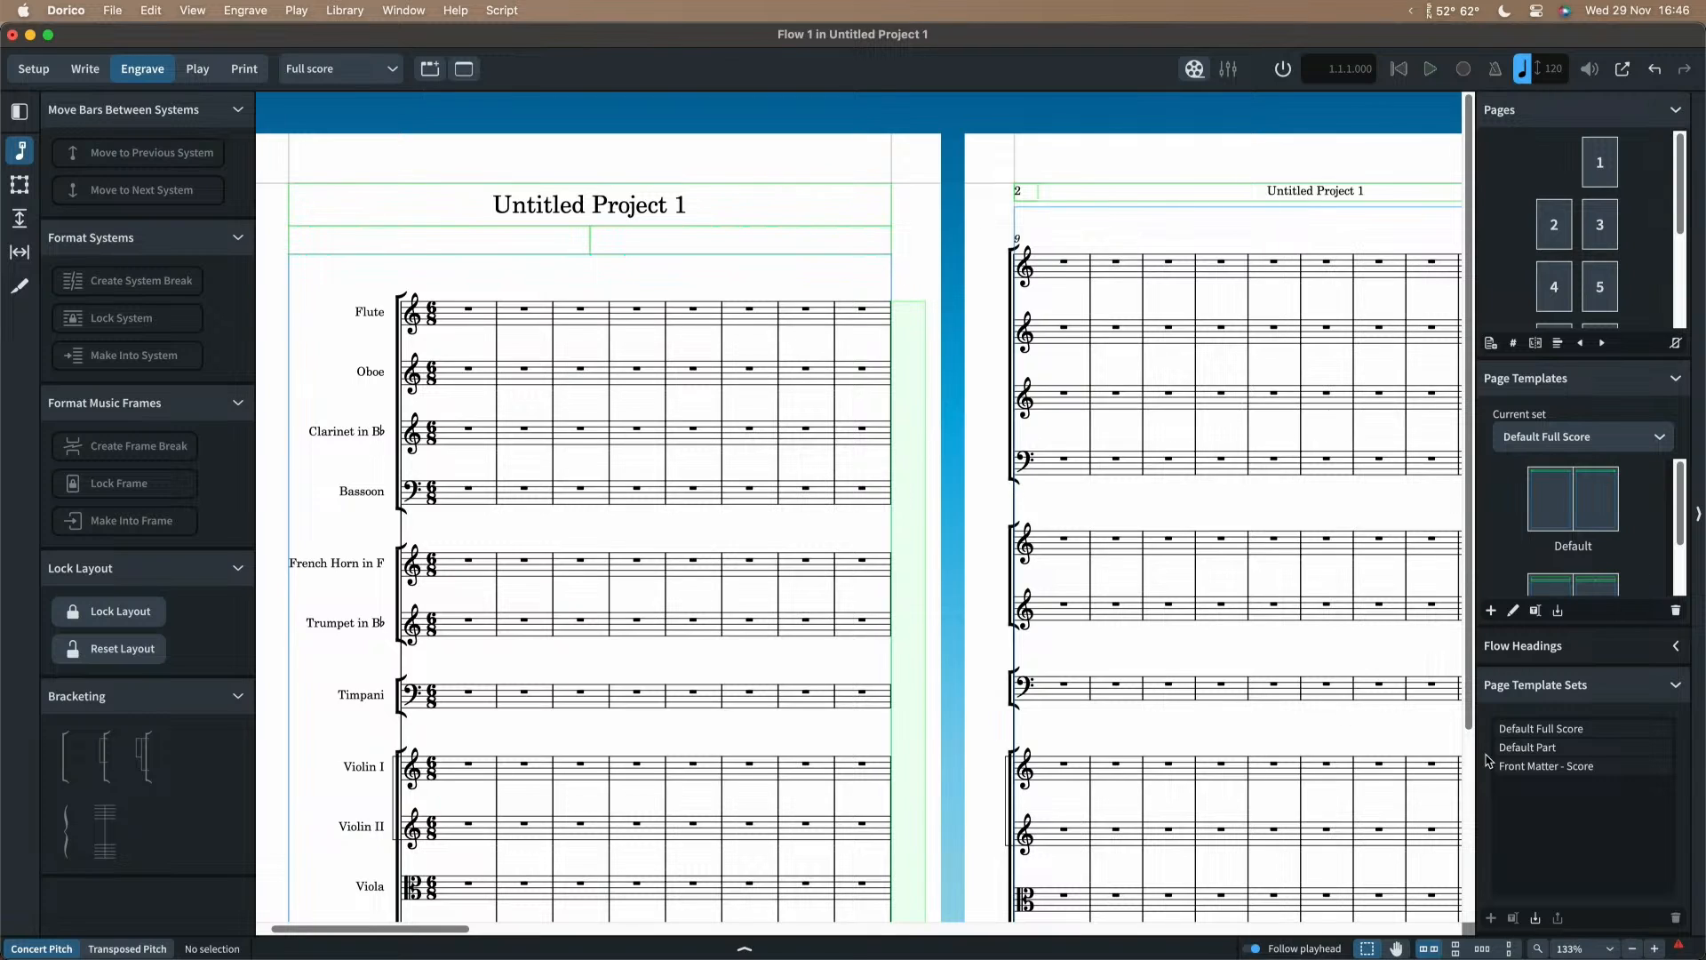
Step: Look over the imported Front Matter - Score set and the page template sets available for the full score layout
click(1541, 770)
click(1541, 770)
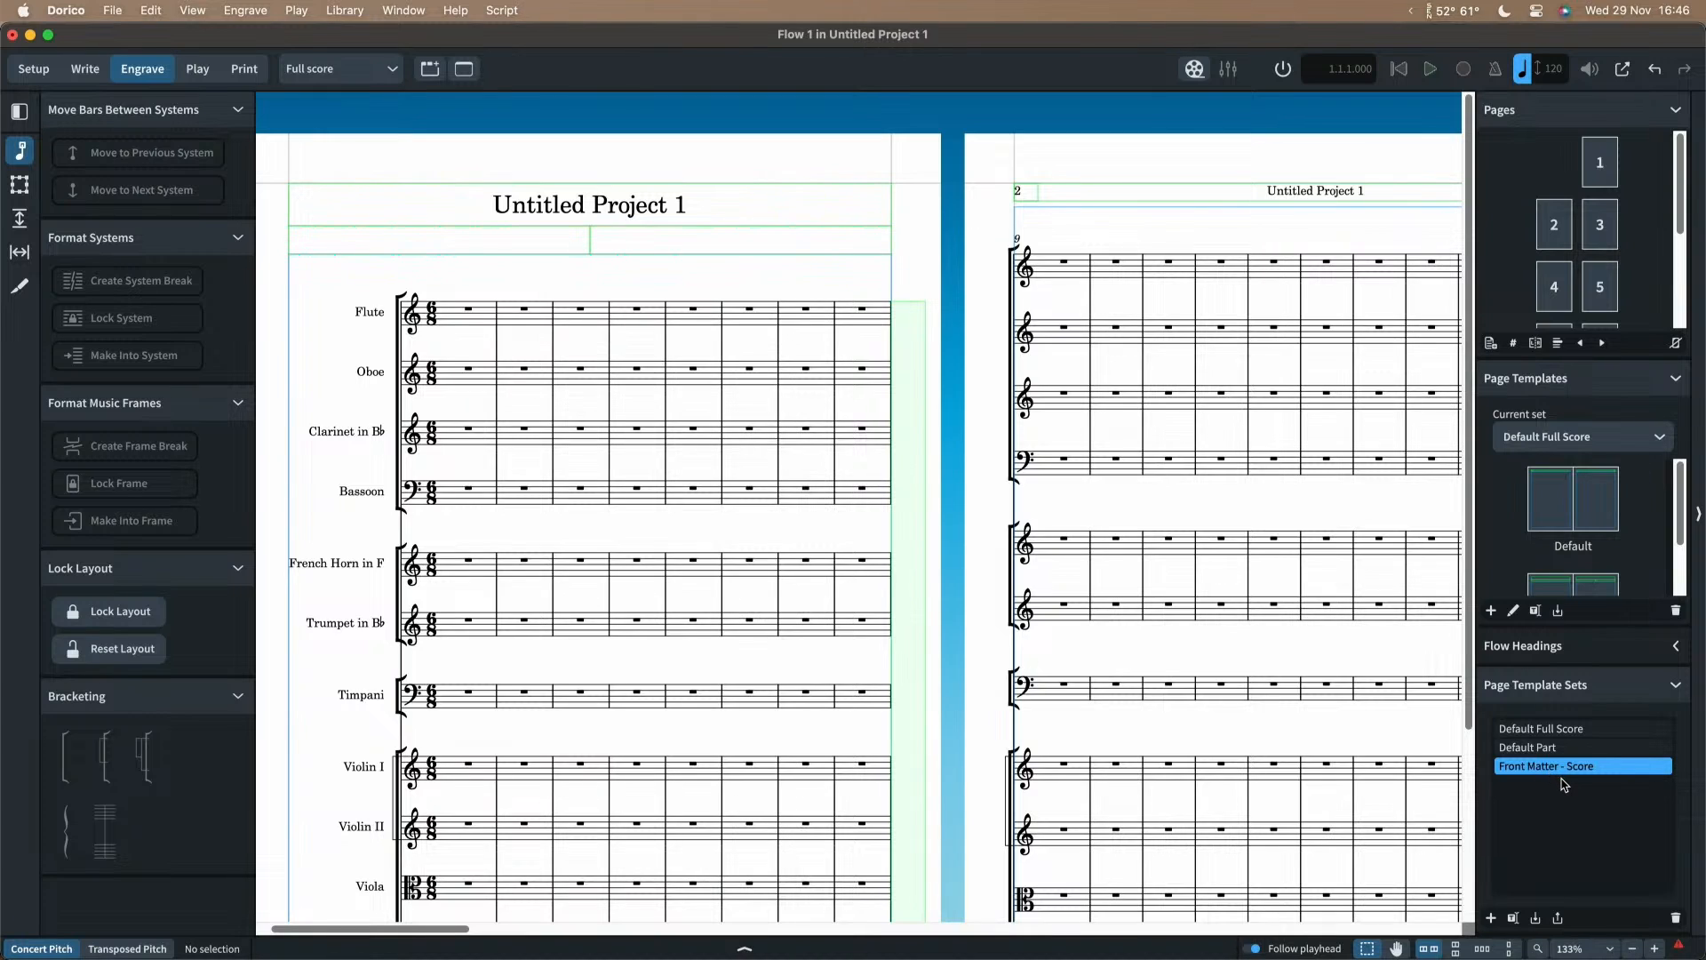
click(1645, 686)
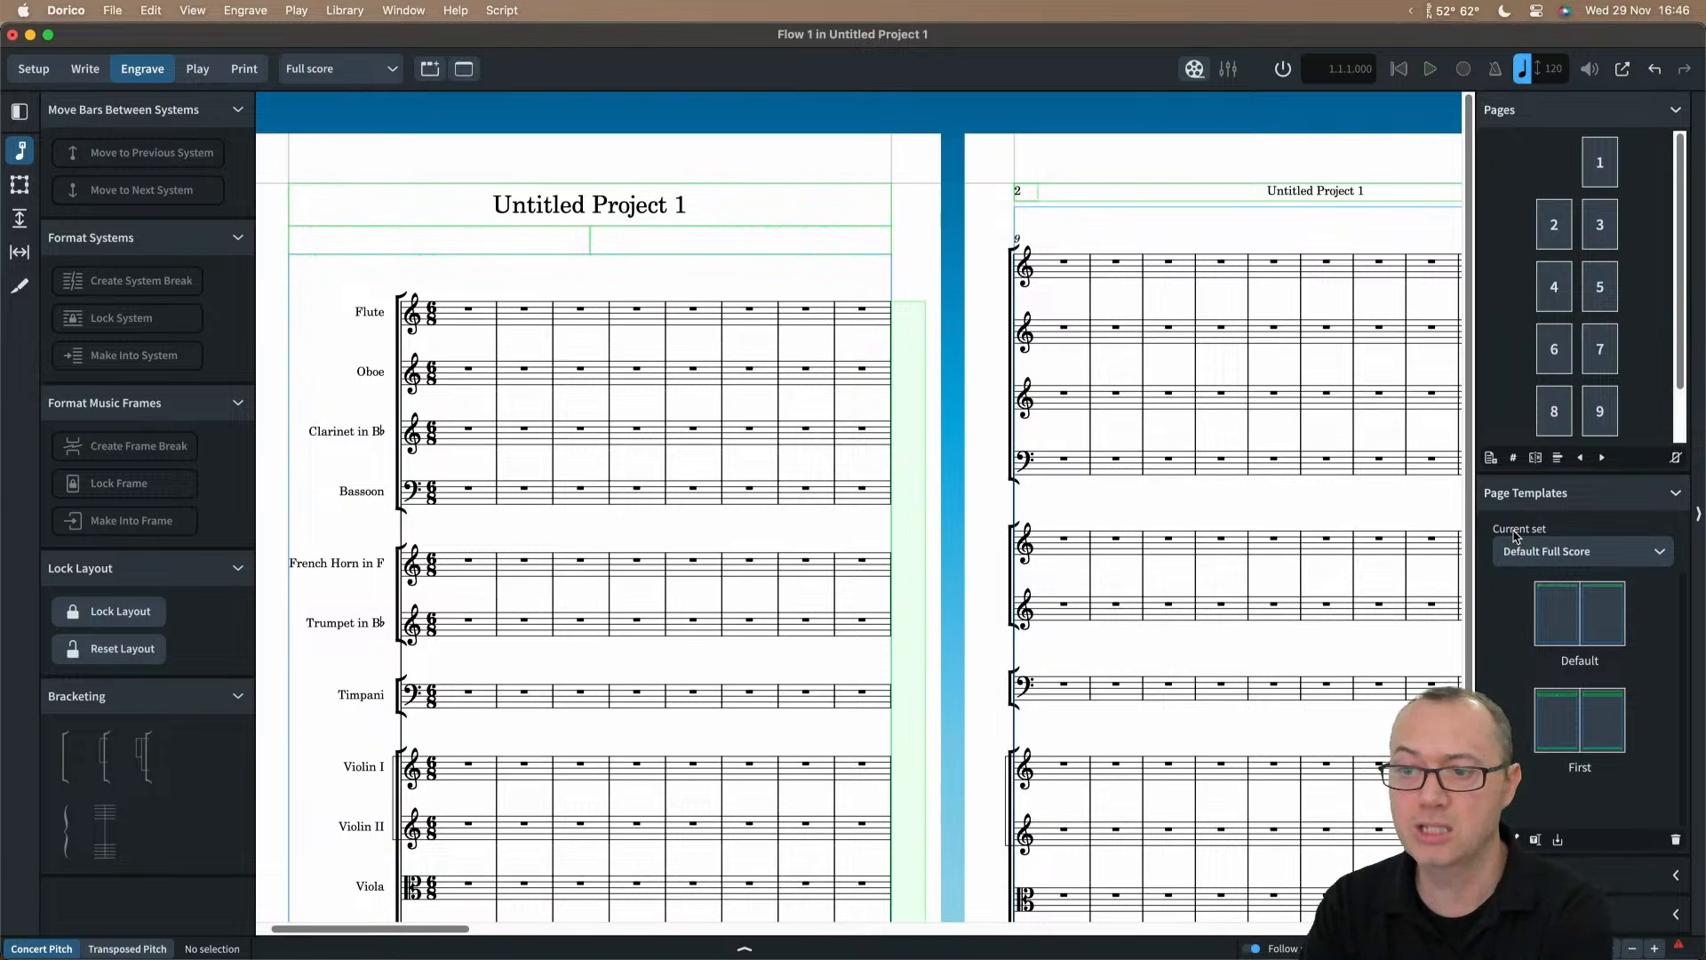
click(1599, 557)
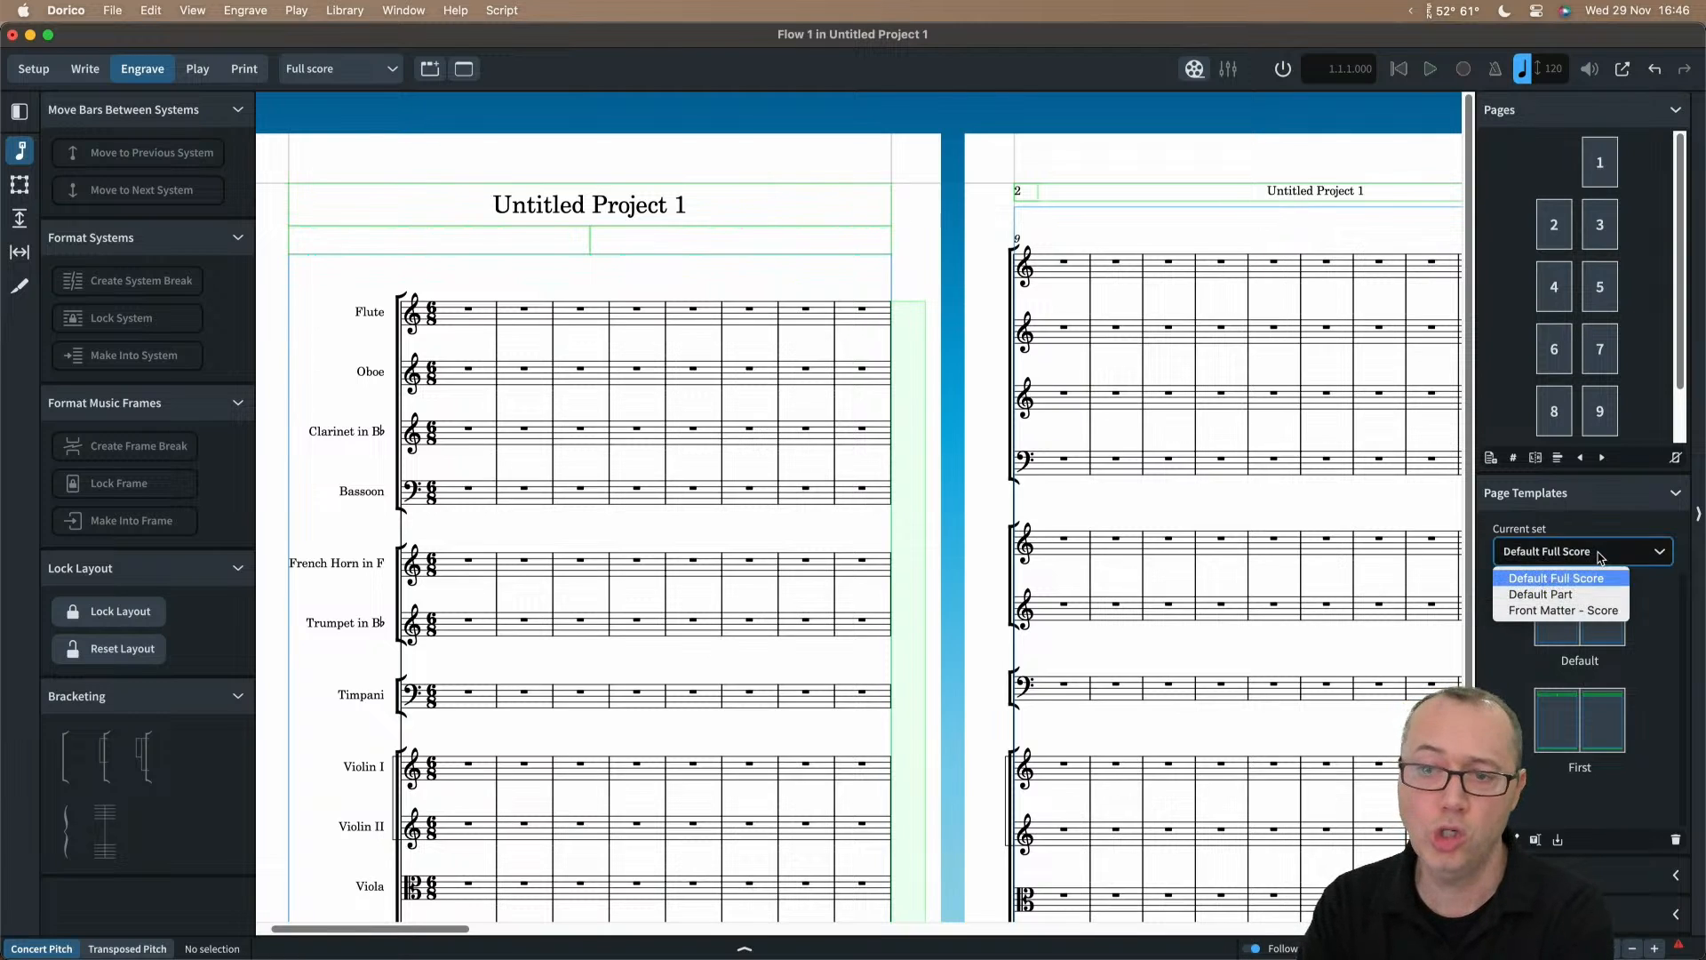
click(1586, 552)
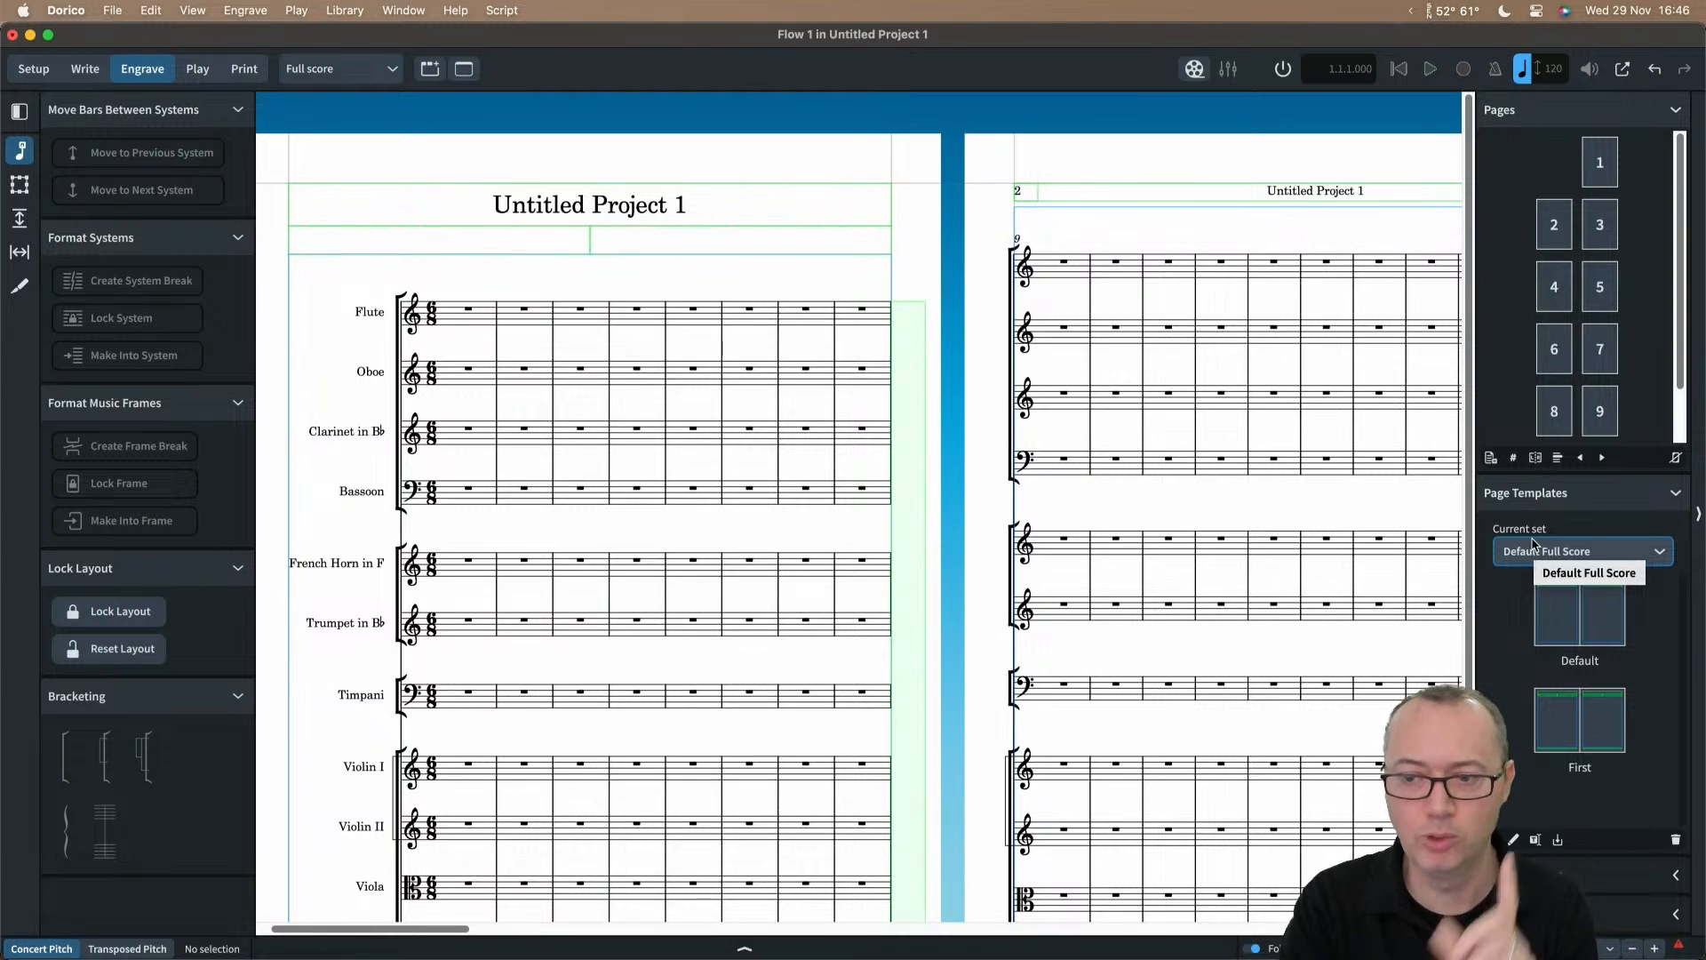
Step: Import the Title page template from the Front Matter - Score set into the Default Full Score set
click(1559, 839)
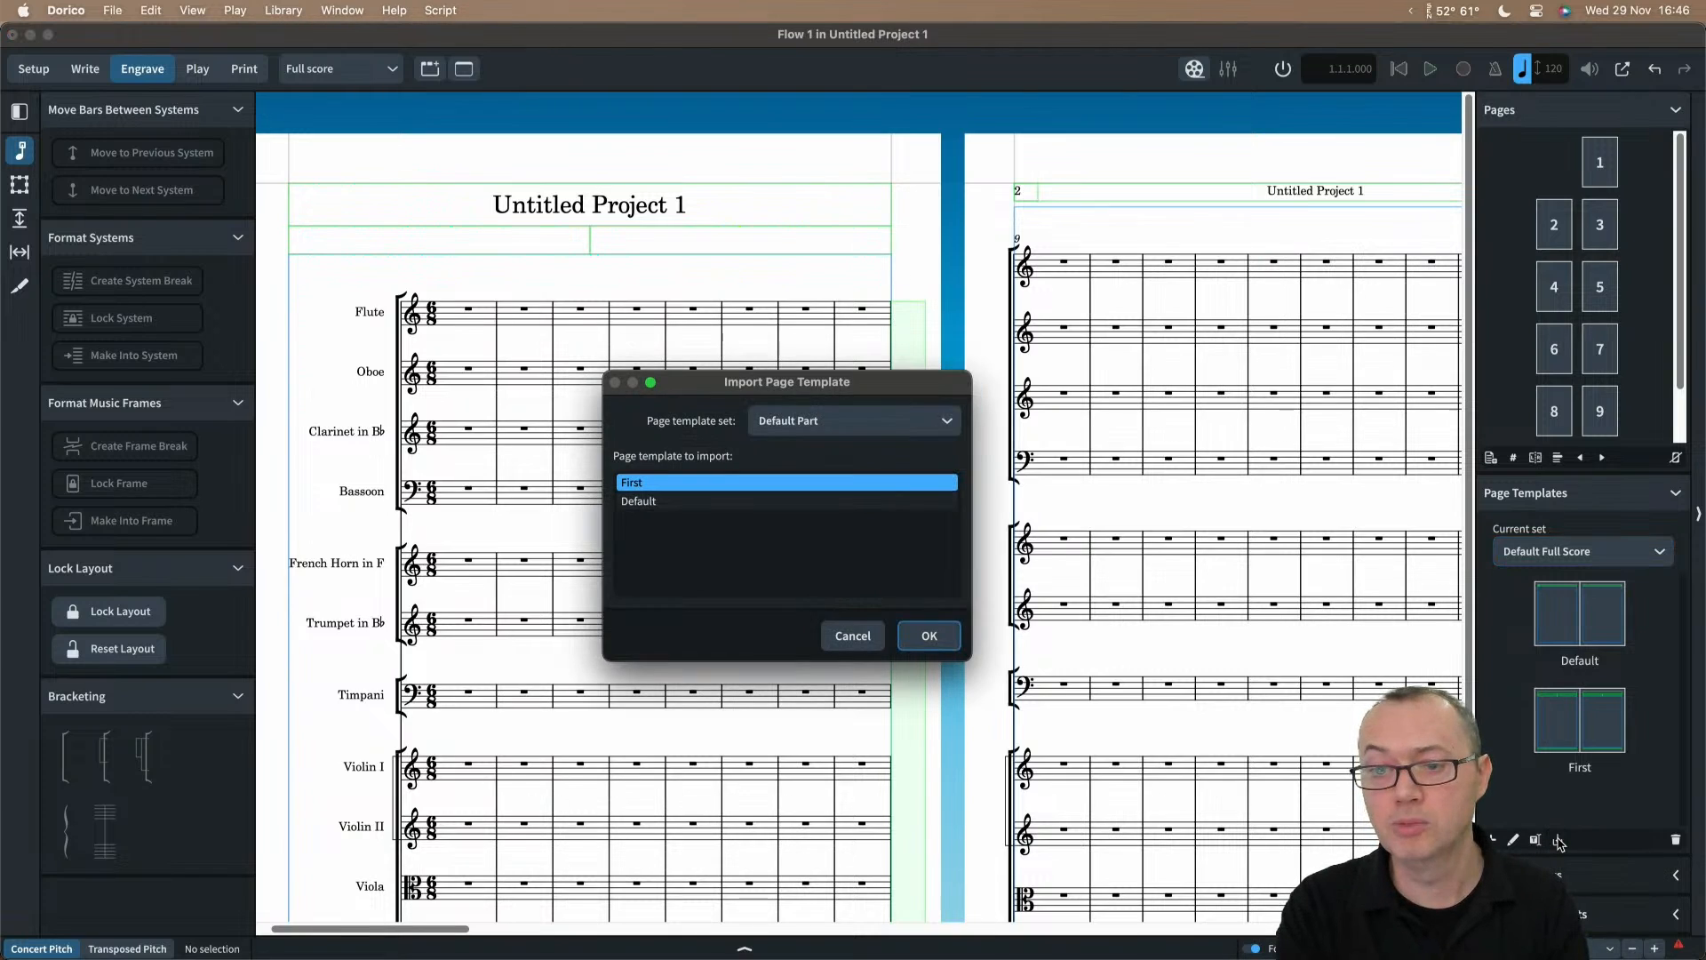
click(809, 430)
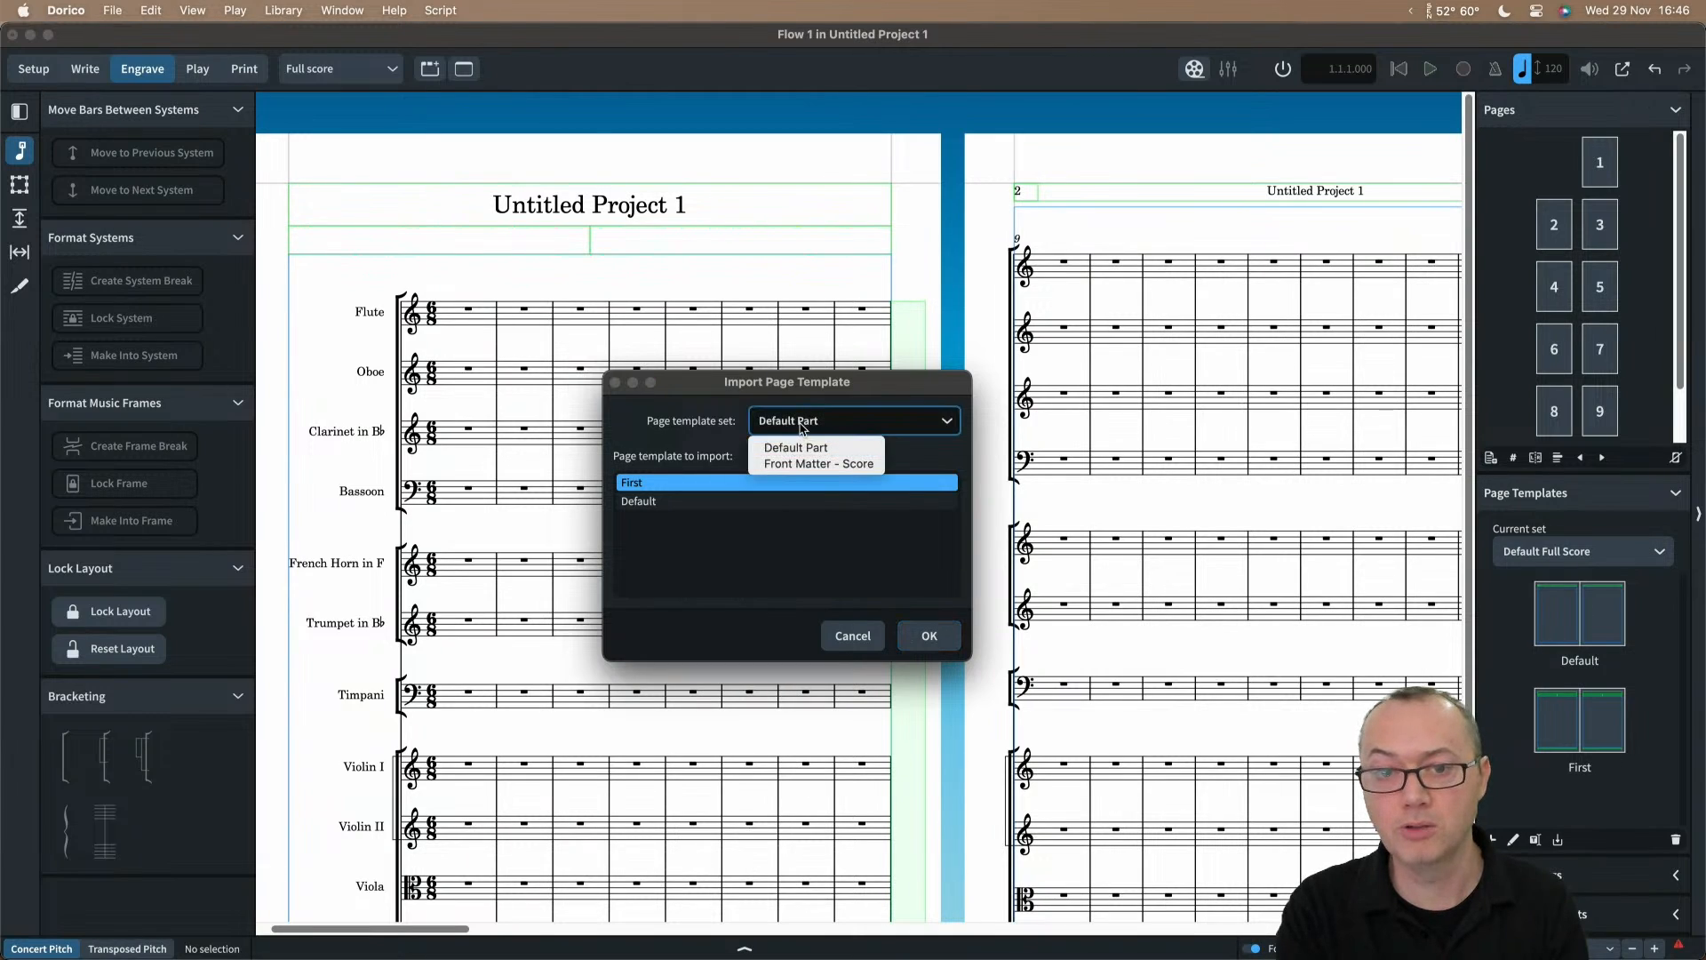
click(775, 464)
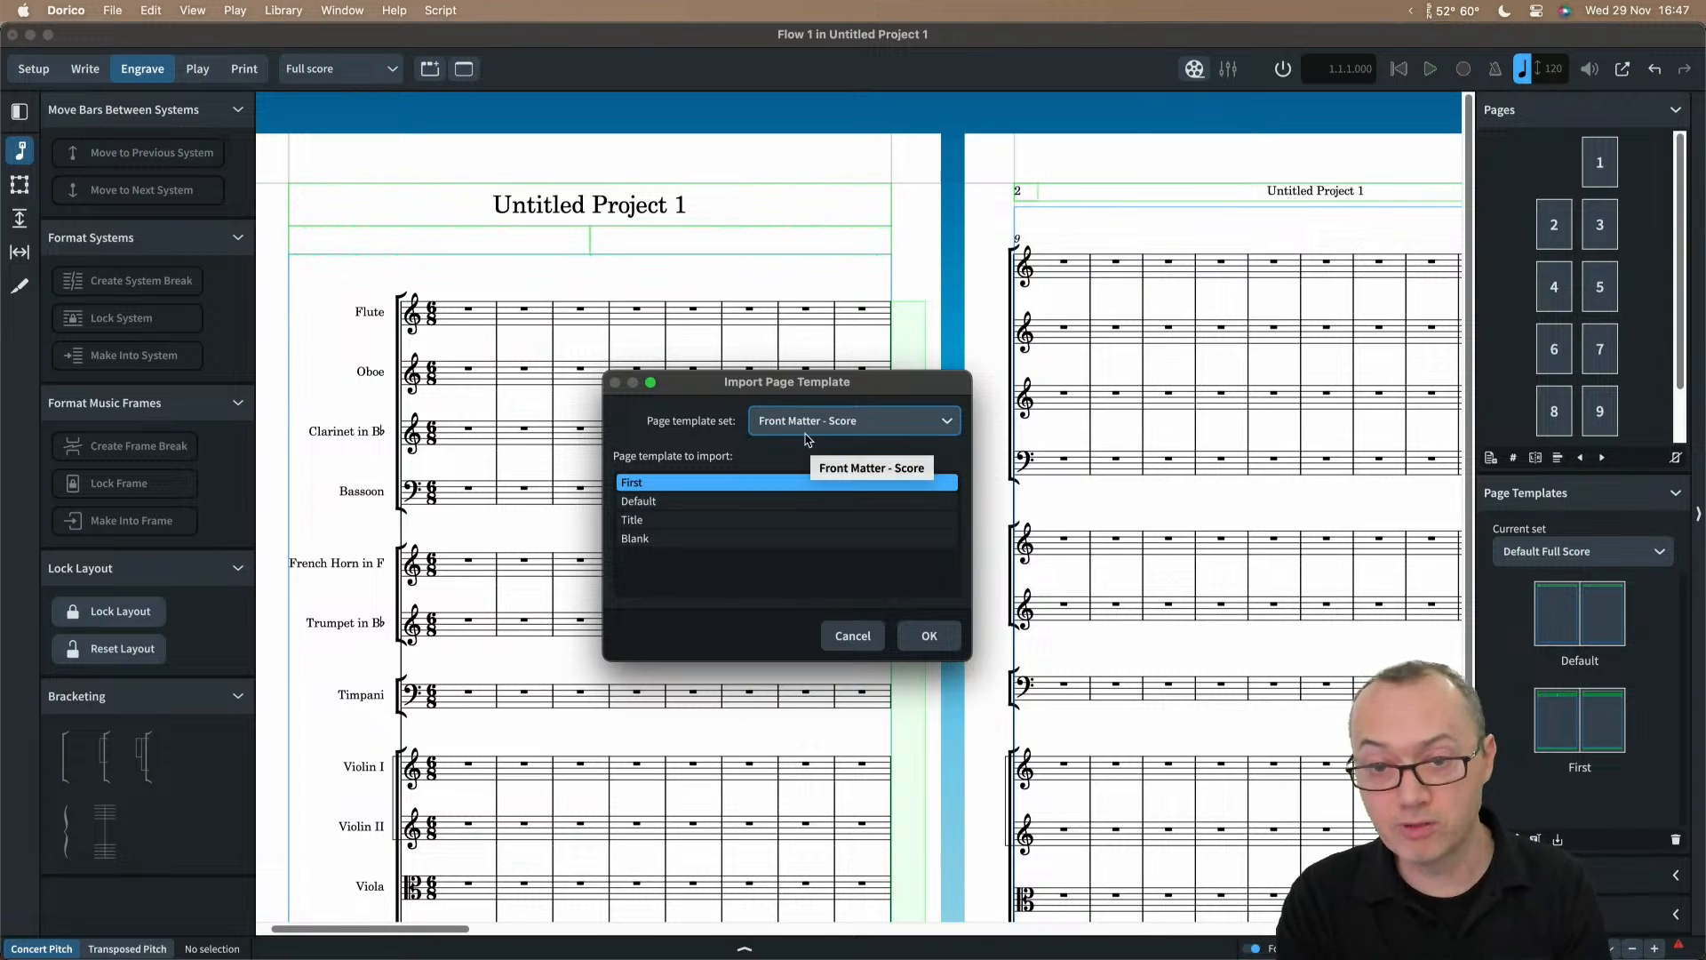
click(659, 501)
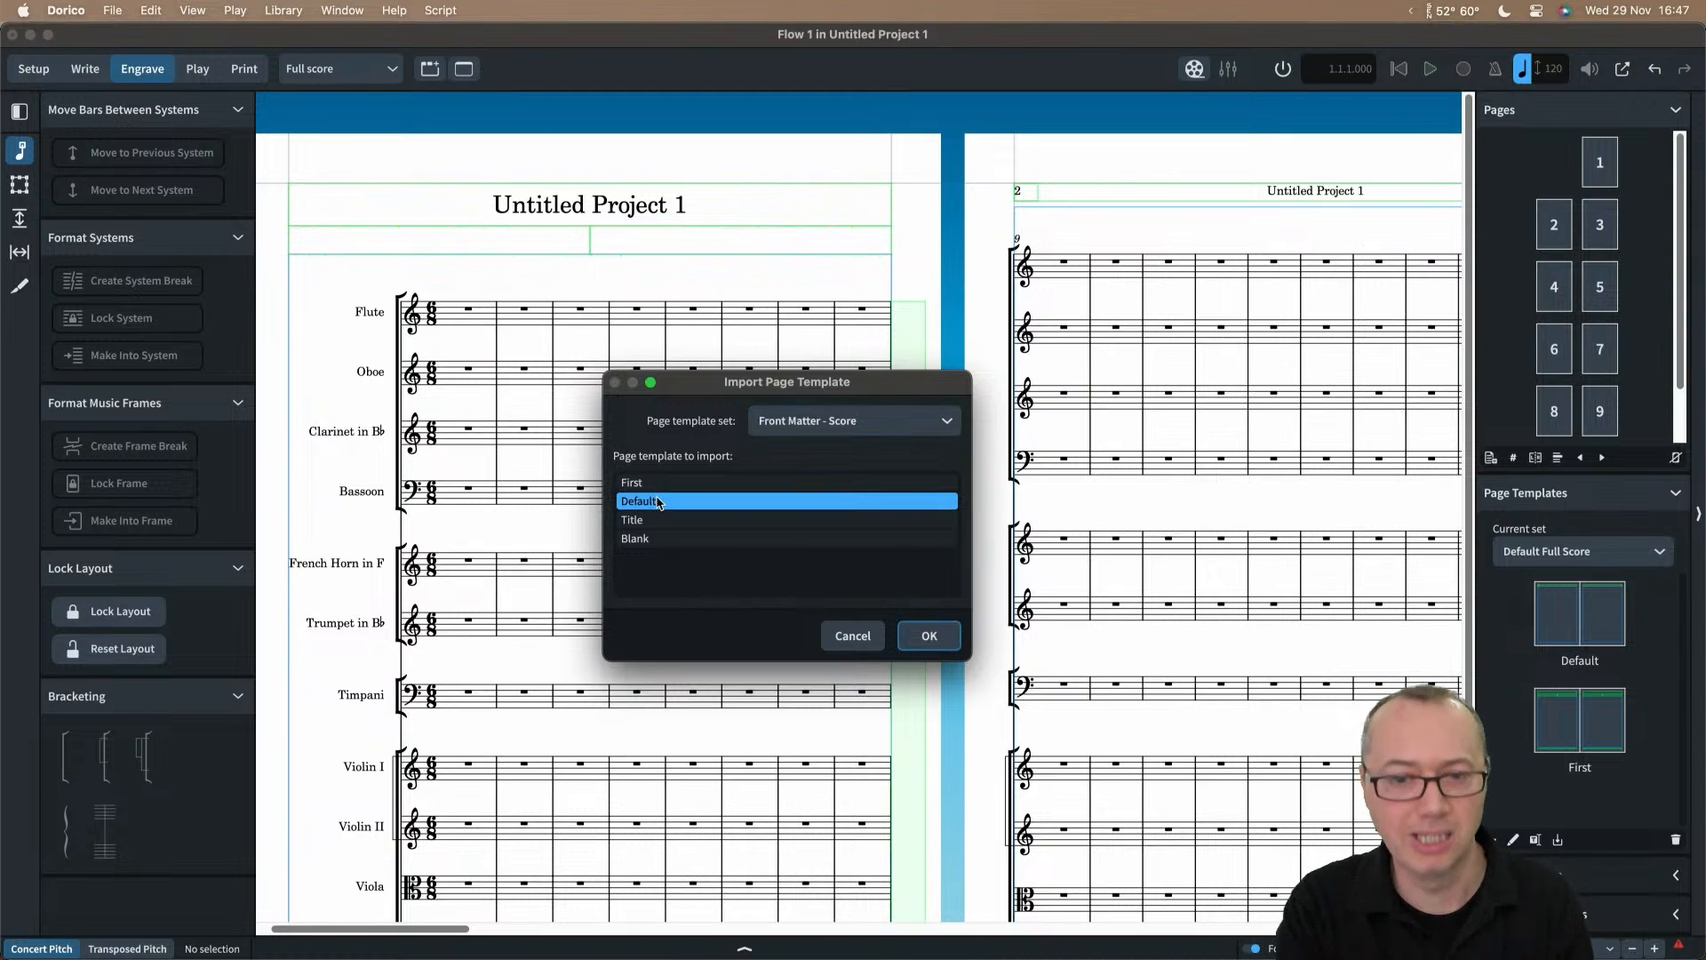
click(661, 522)
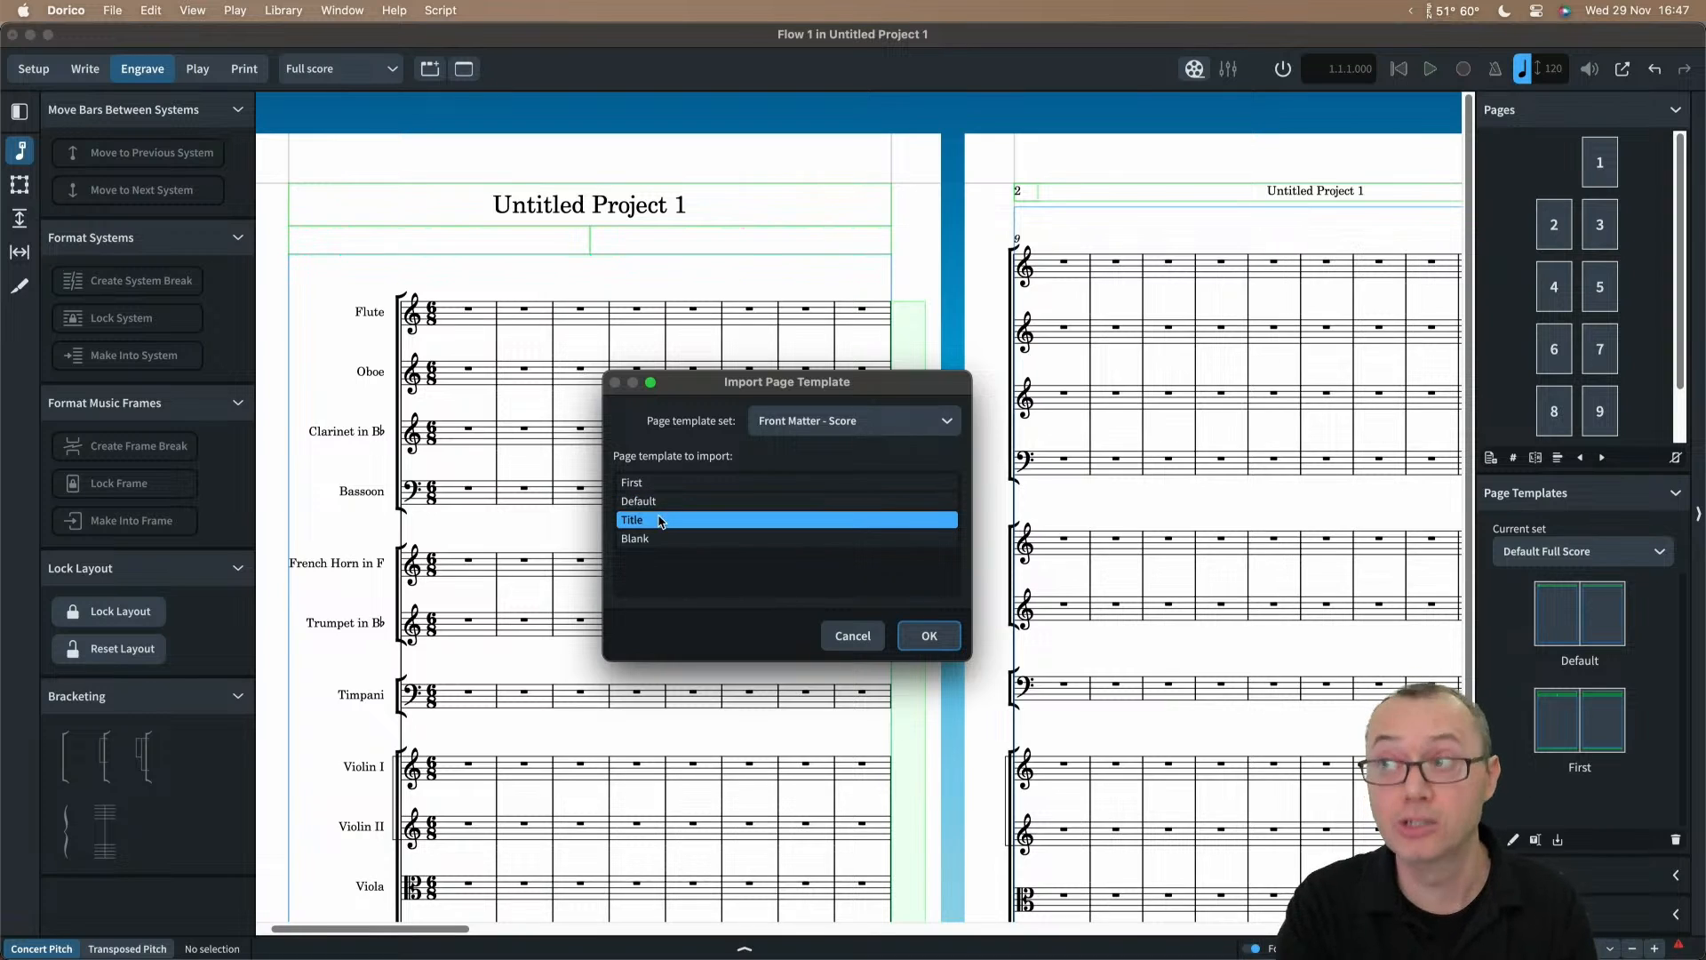
click(659, 538)
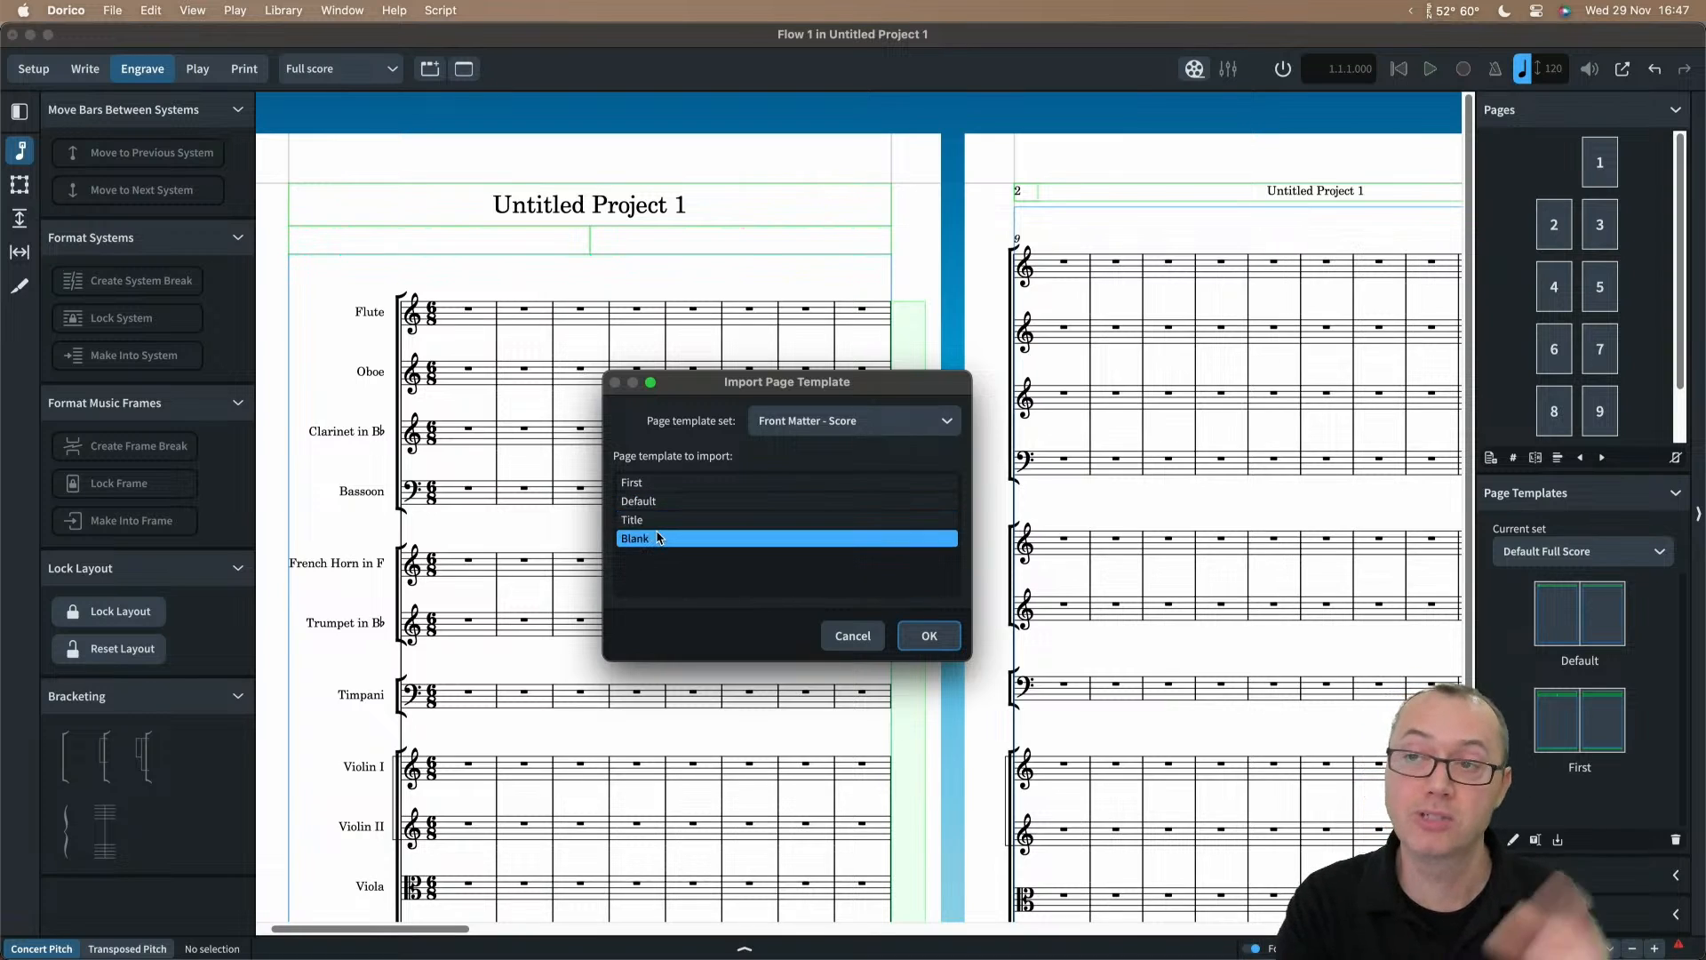
click(661, 523)
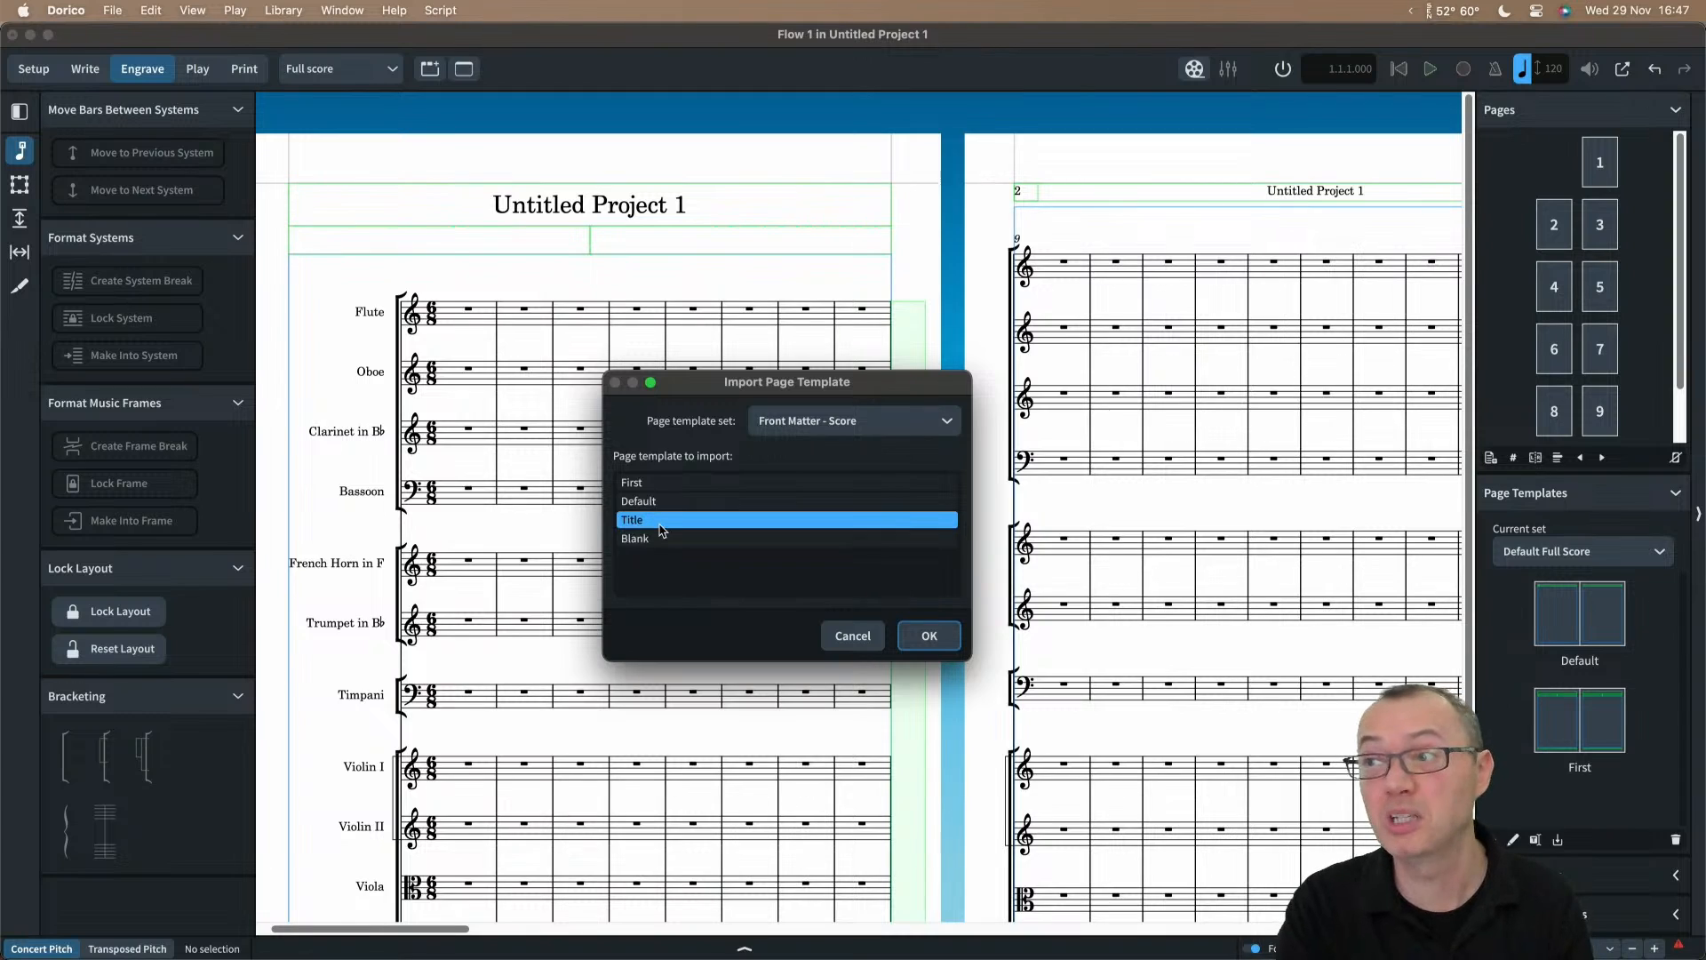
click(928, 635)
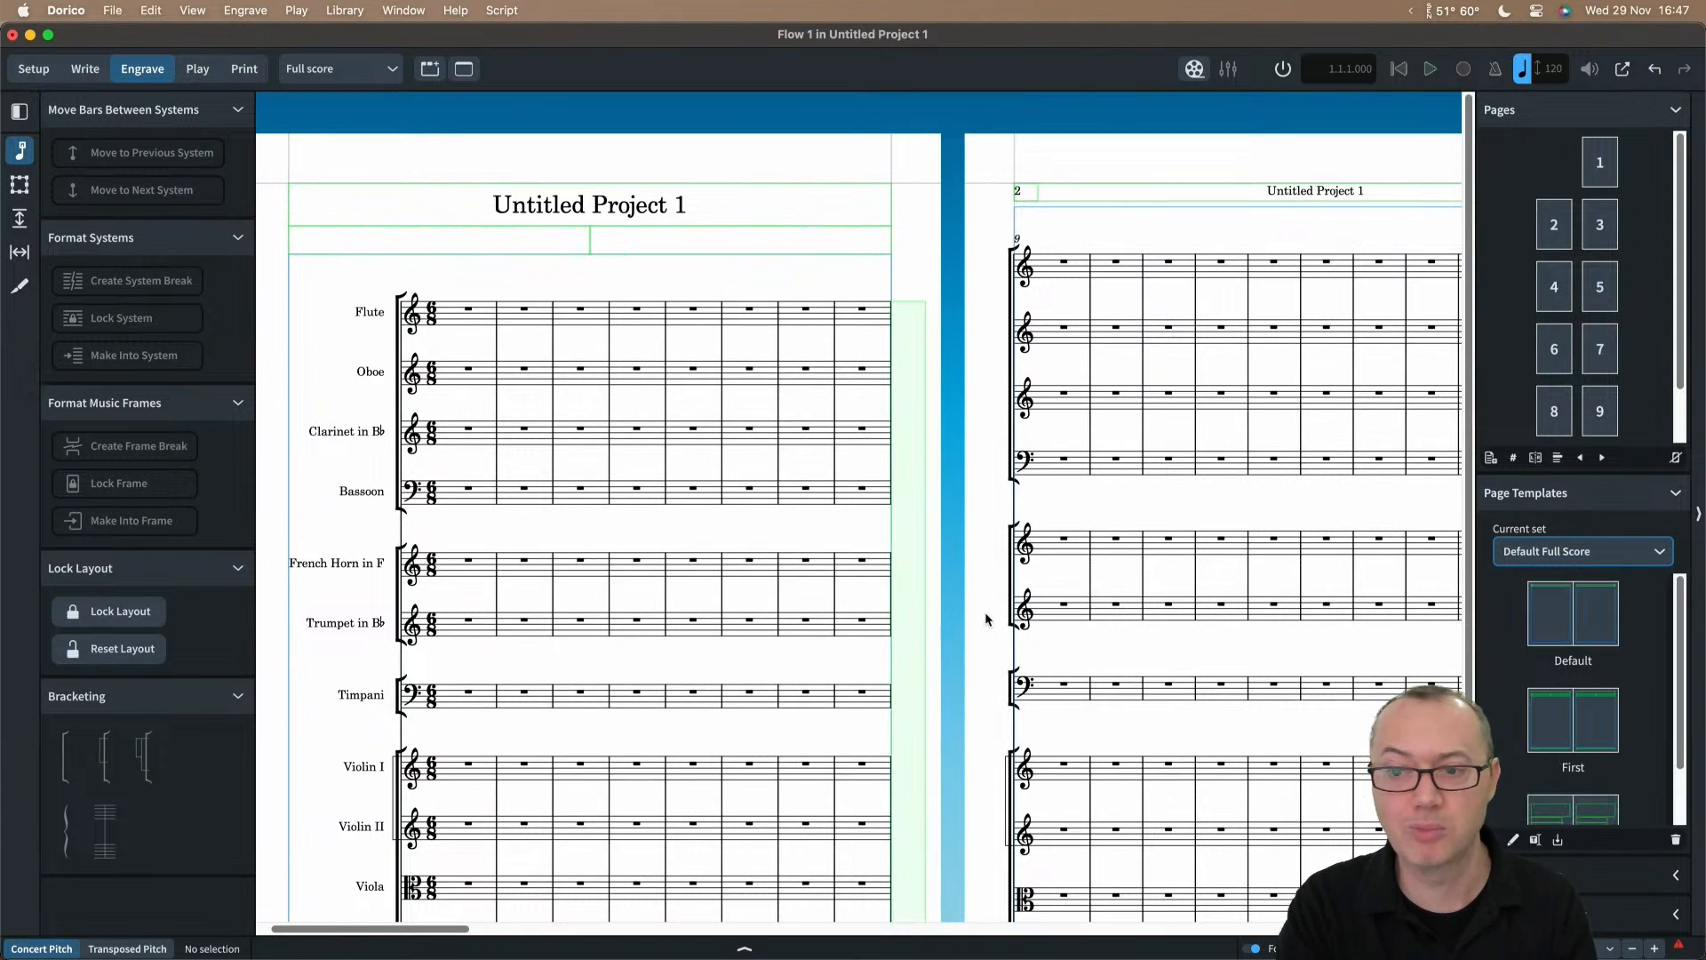
Step: Insert a page template change on page 1 that uses the Title template for the current page only
scroll(1534, 666, down, 2)
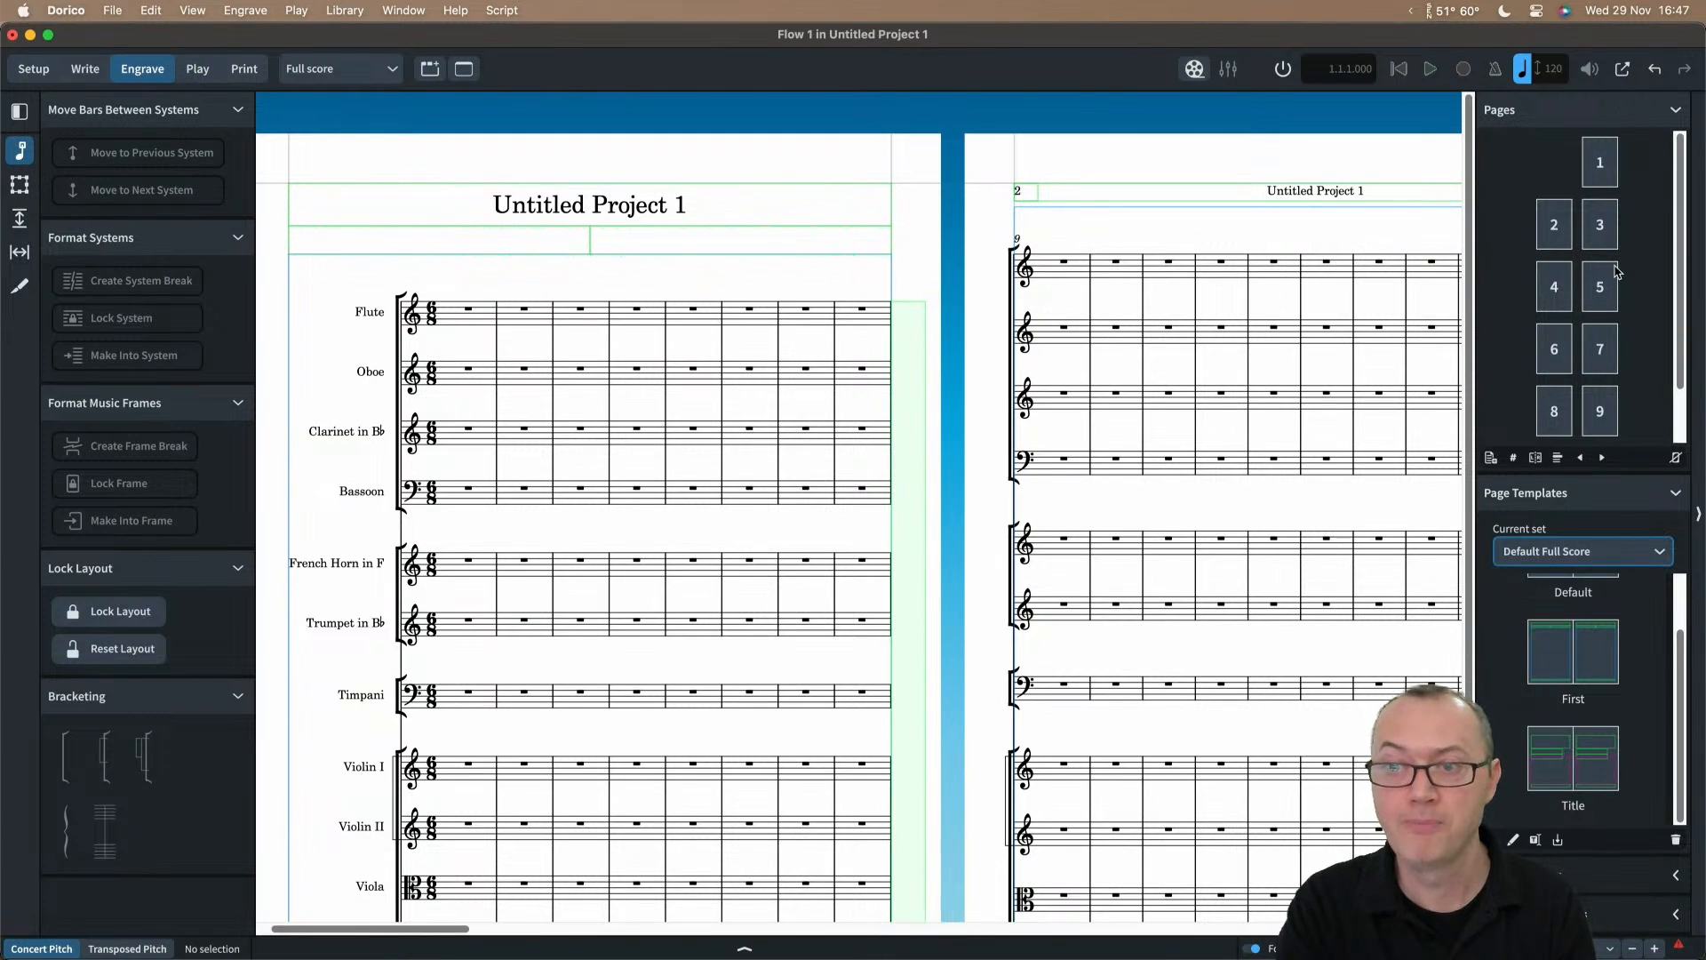
click(1601, 165)
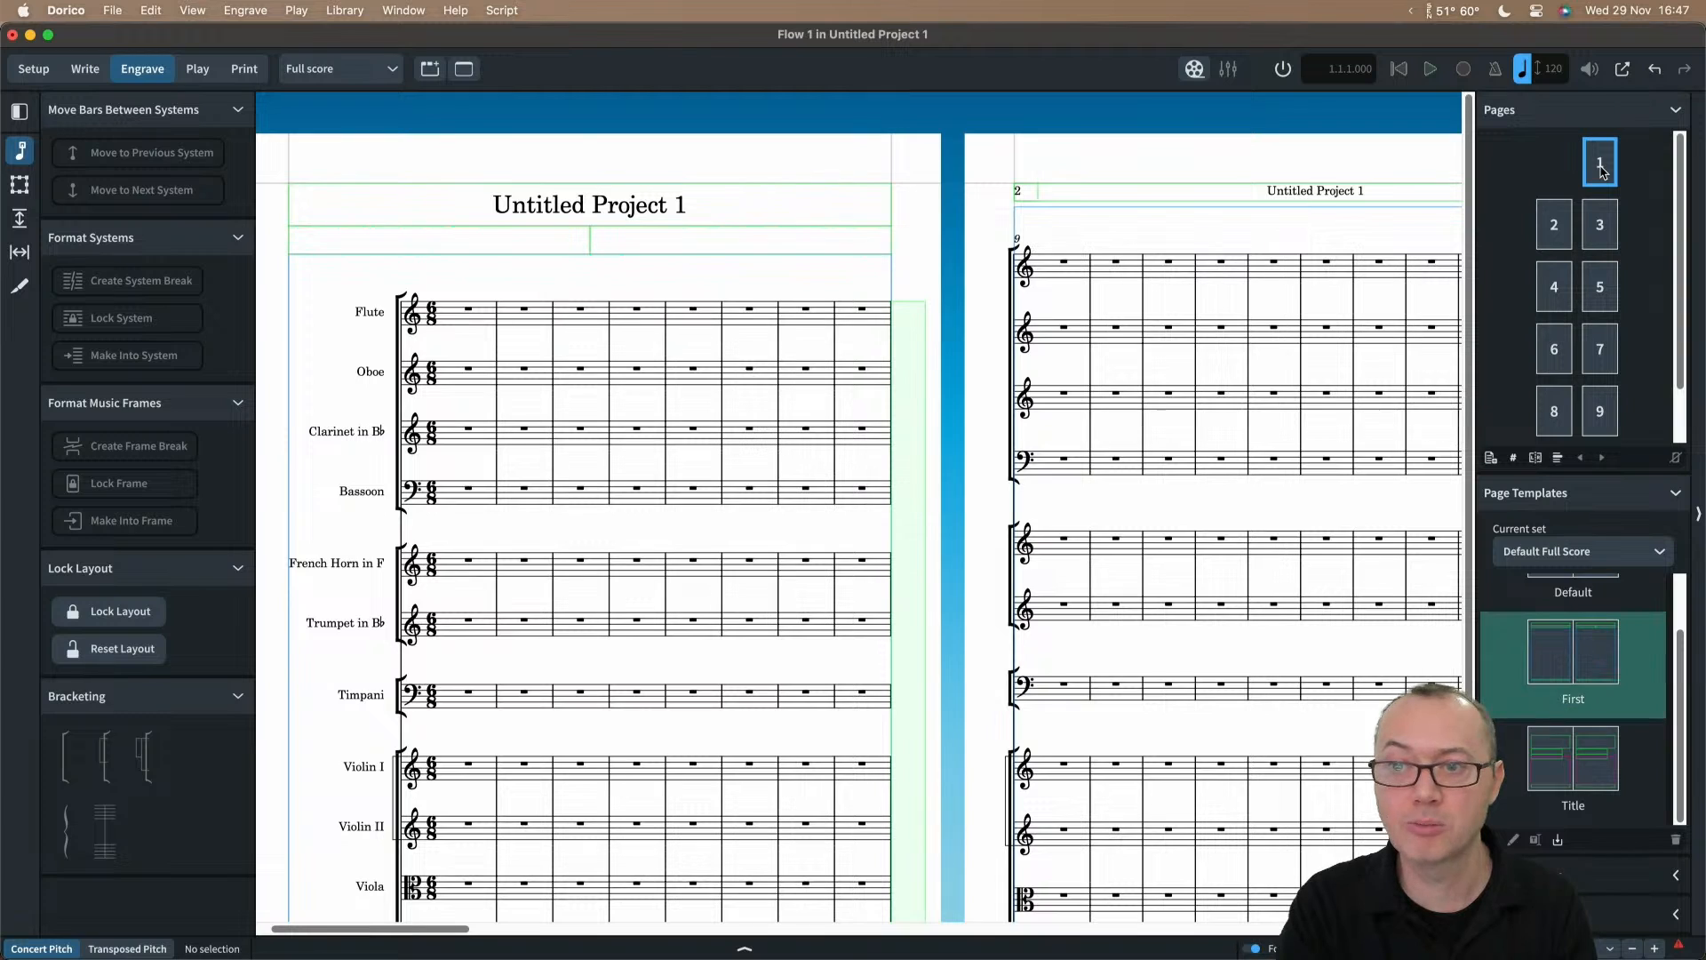
click(1535, 457)
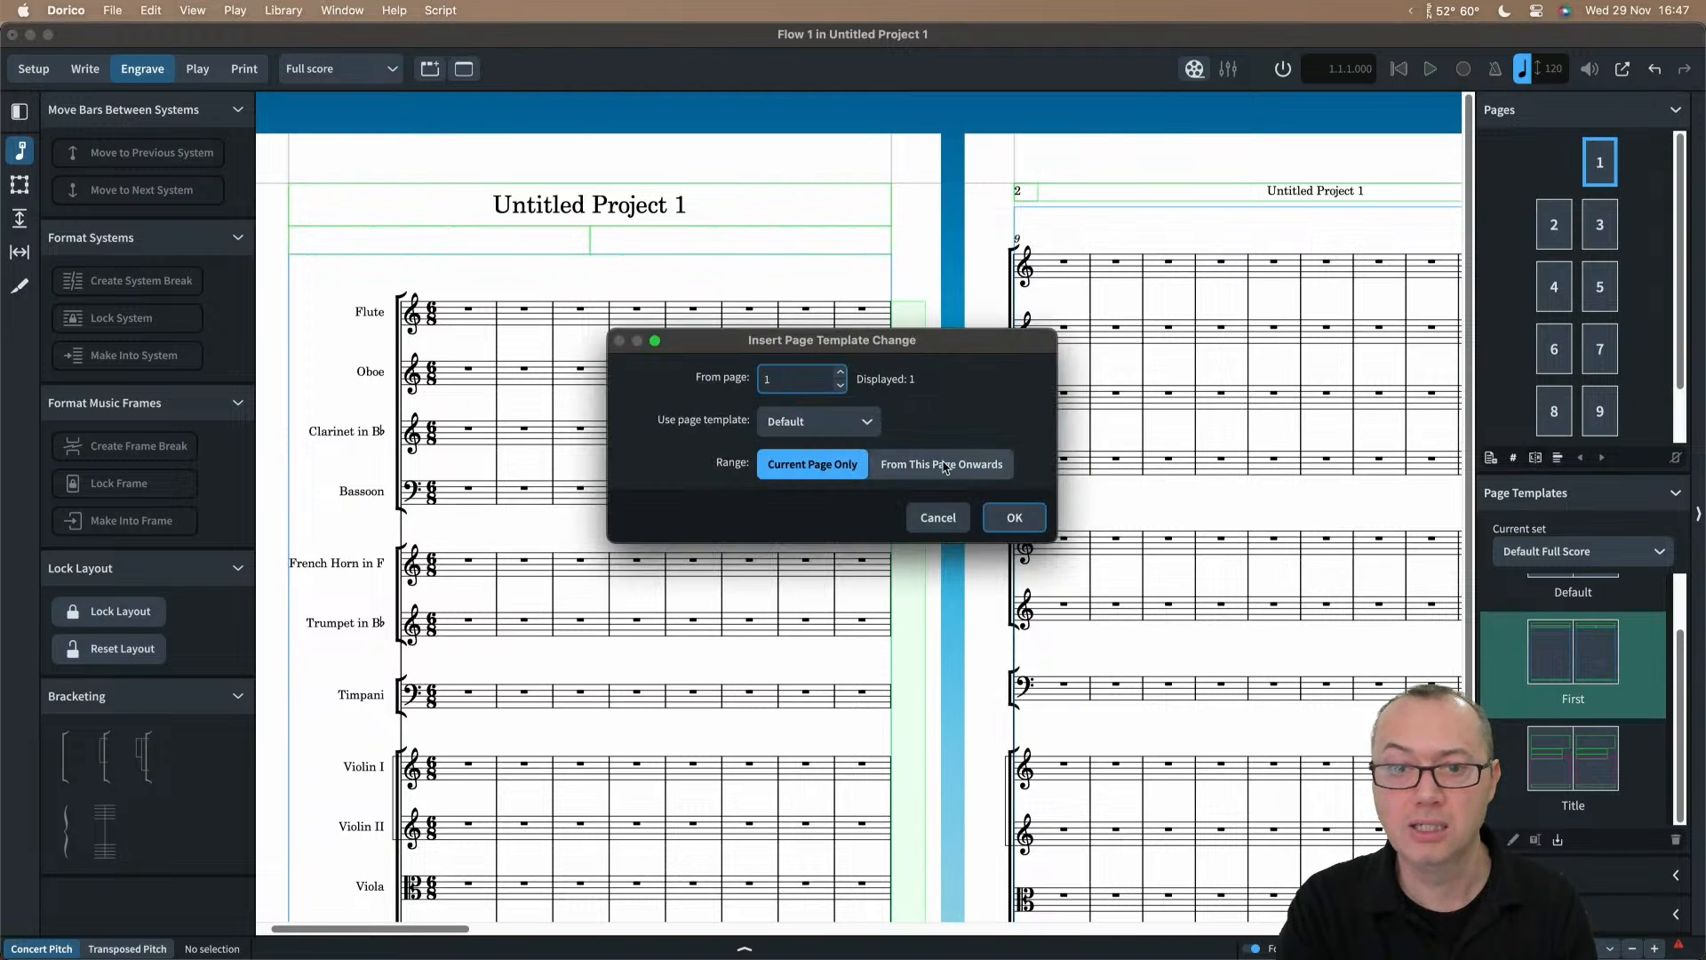
click(818, 422)
click(804, 483)
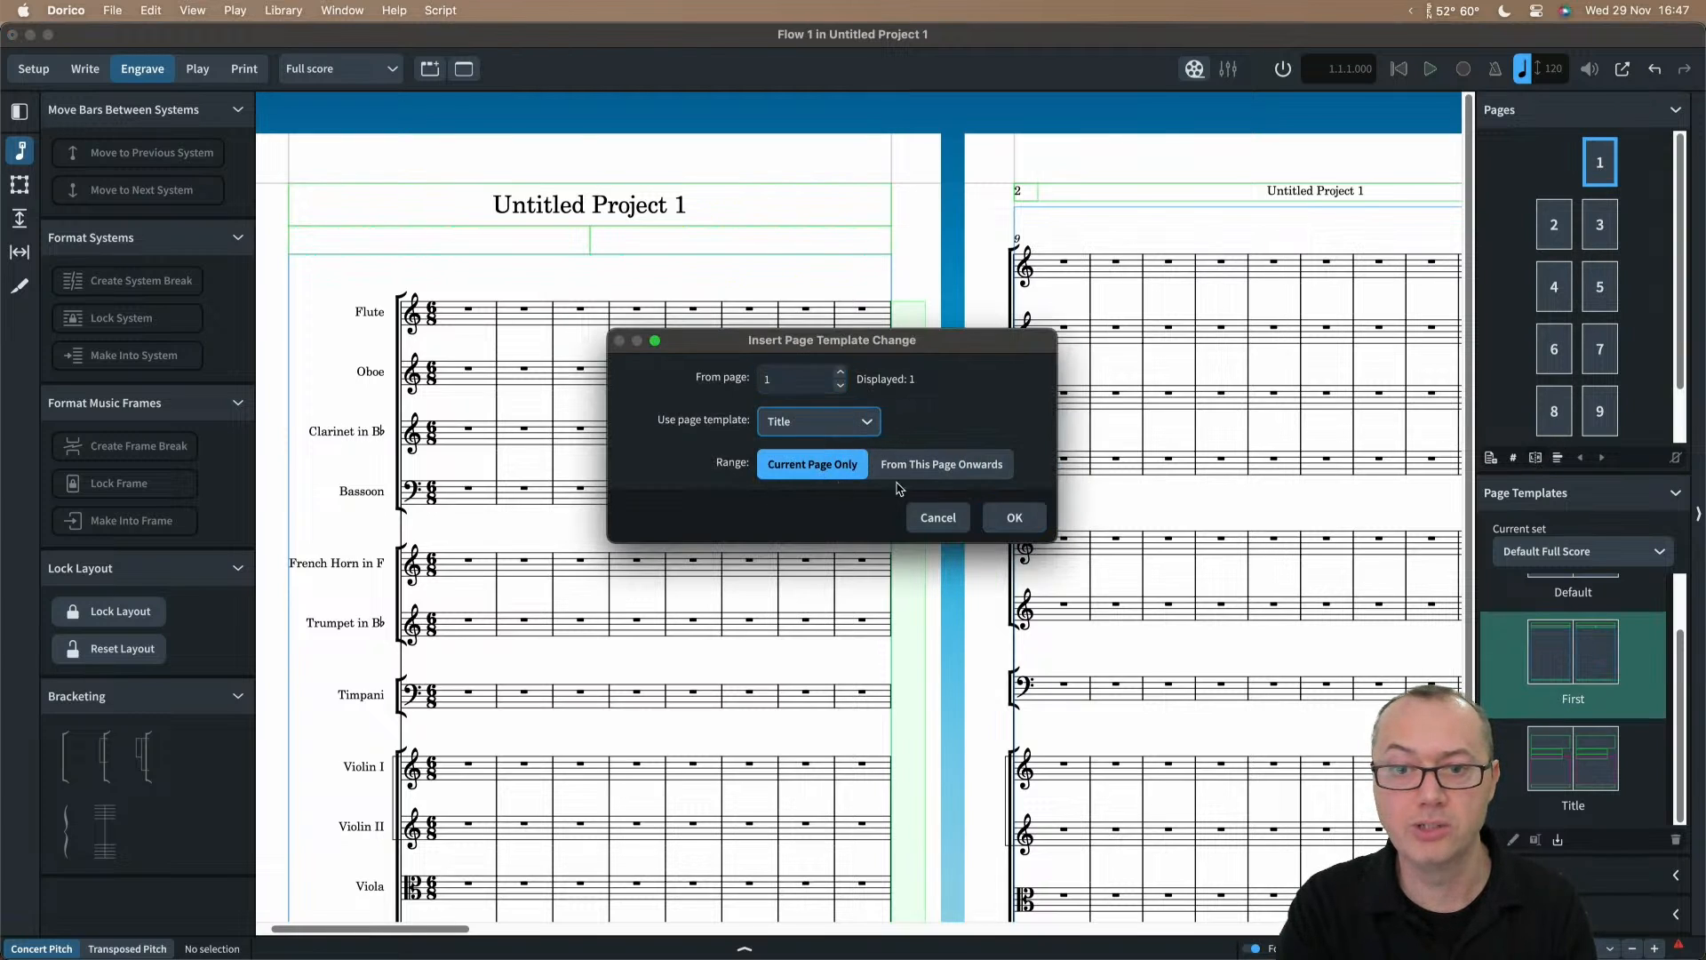
click(1015, 518)
key(x)
key(x)
key(x)
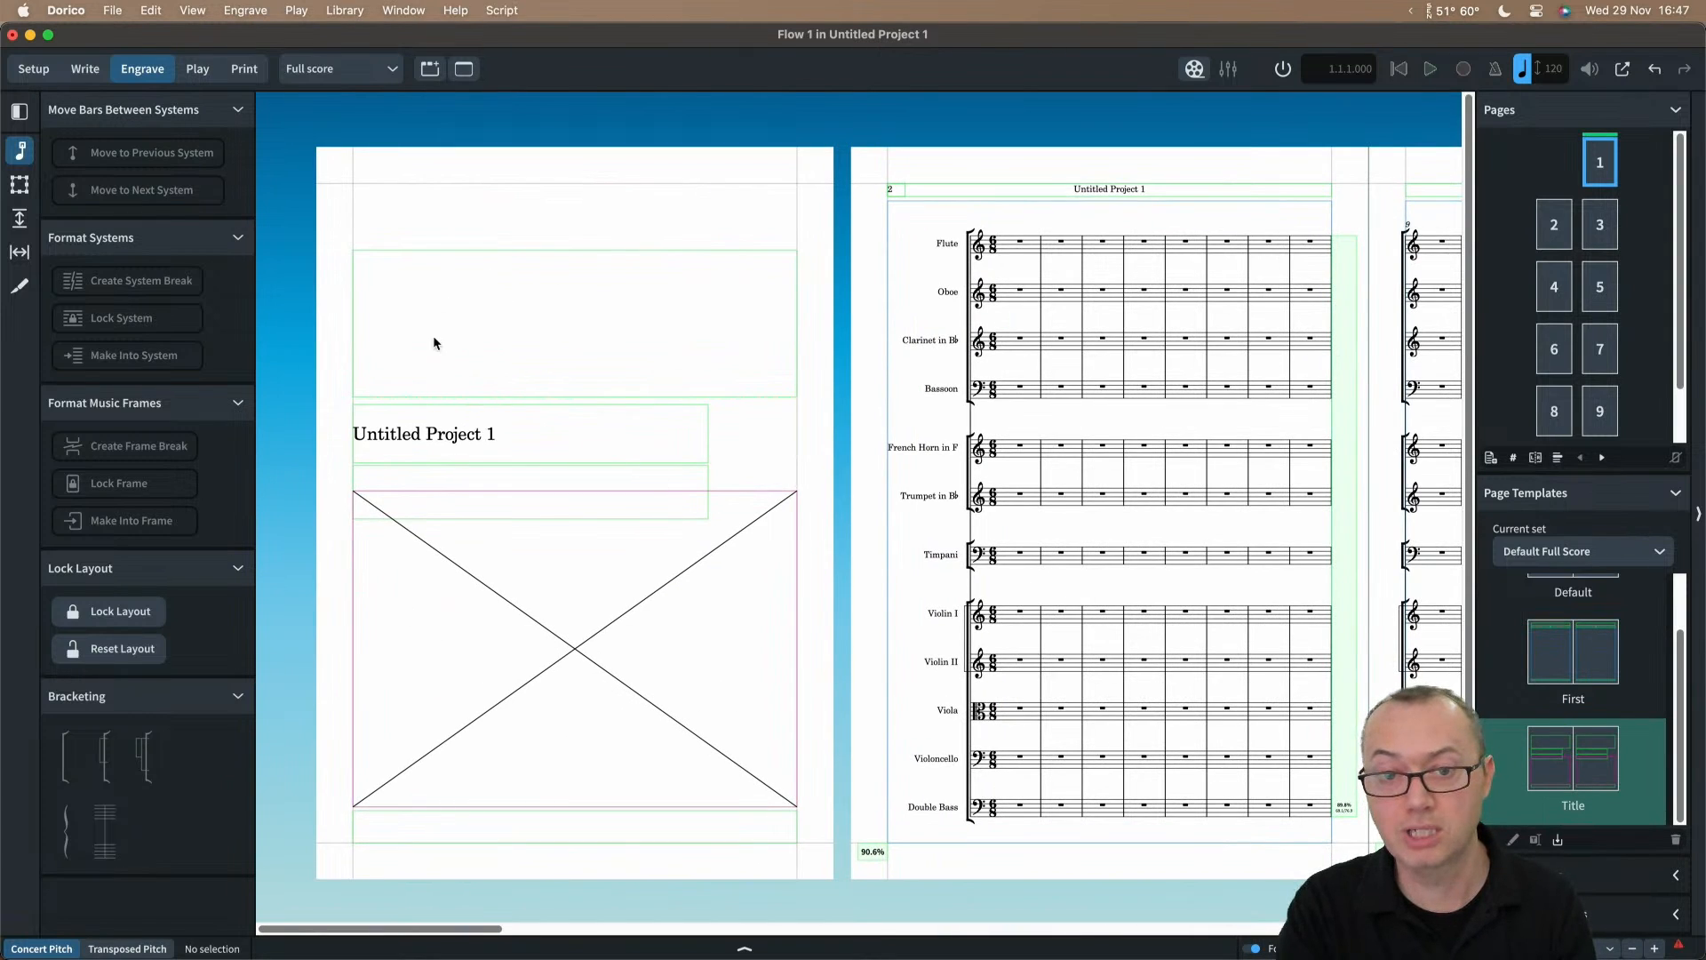
Step: Set the project title to Wednesday in the project information
key(super+i)
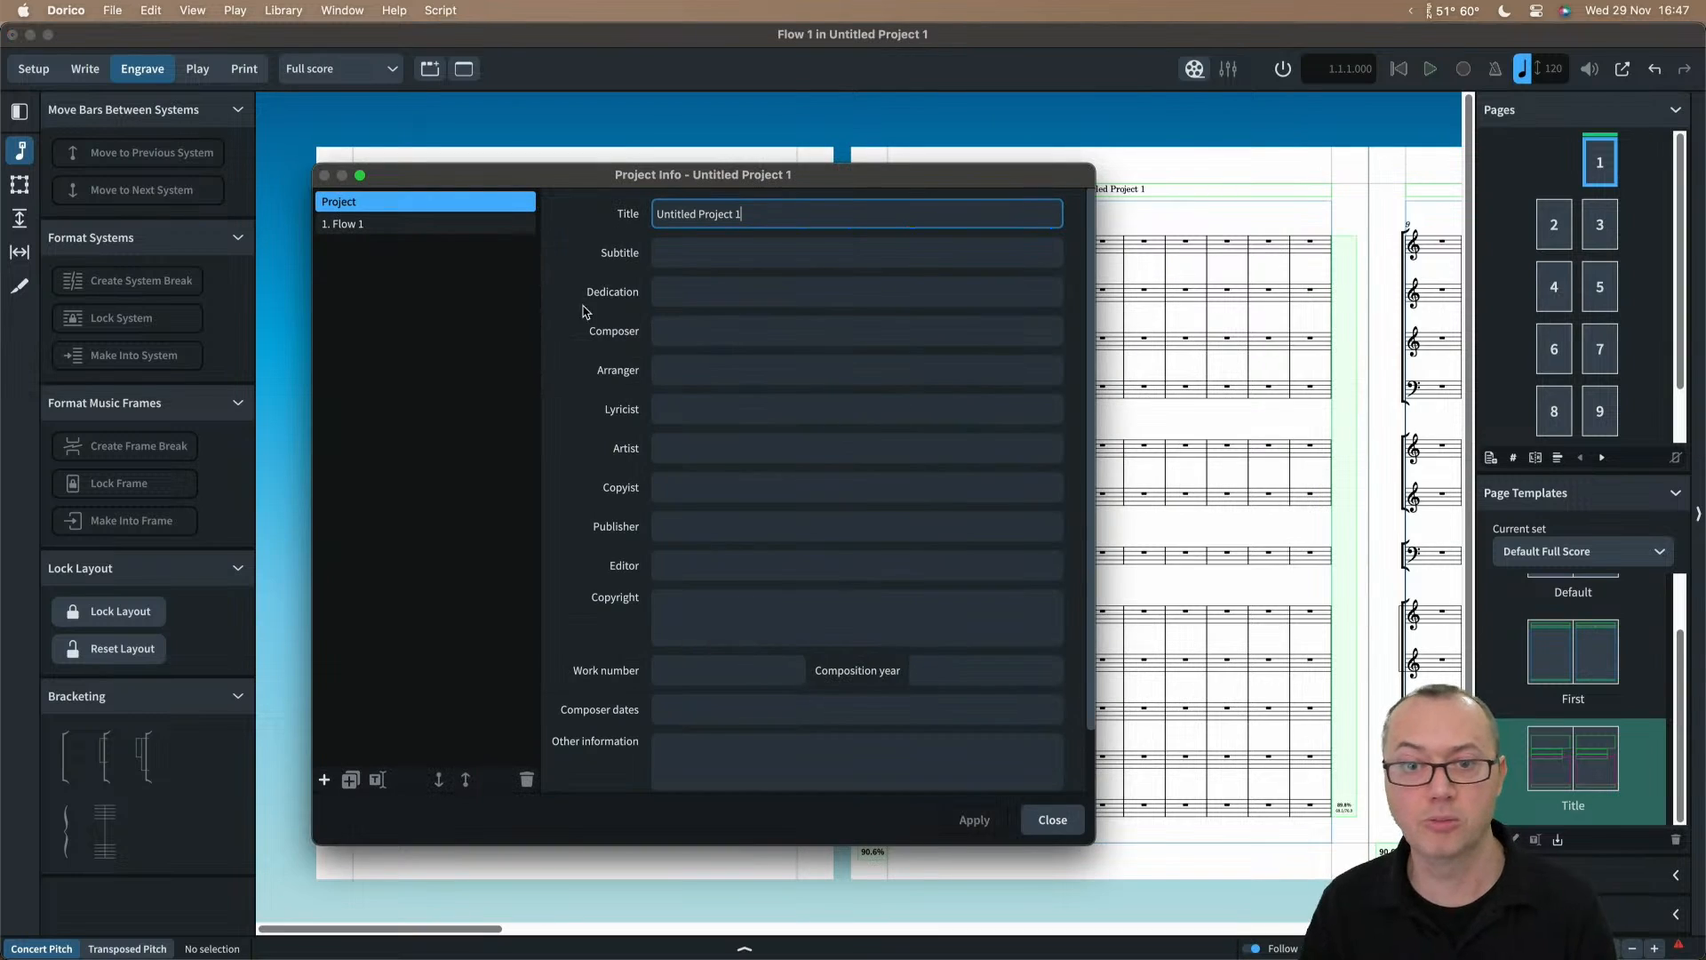
key(super+a)
text(Wednesday)
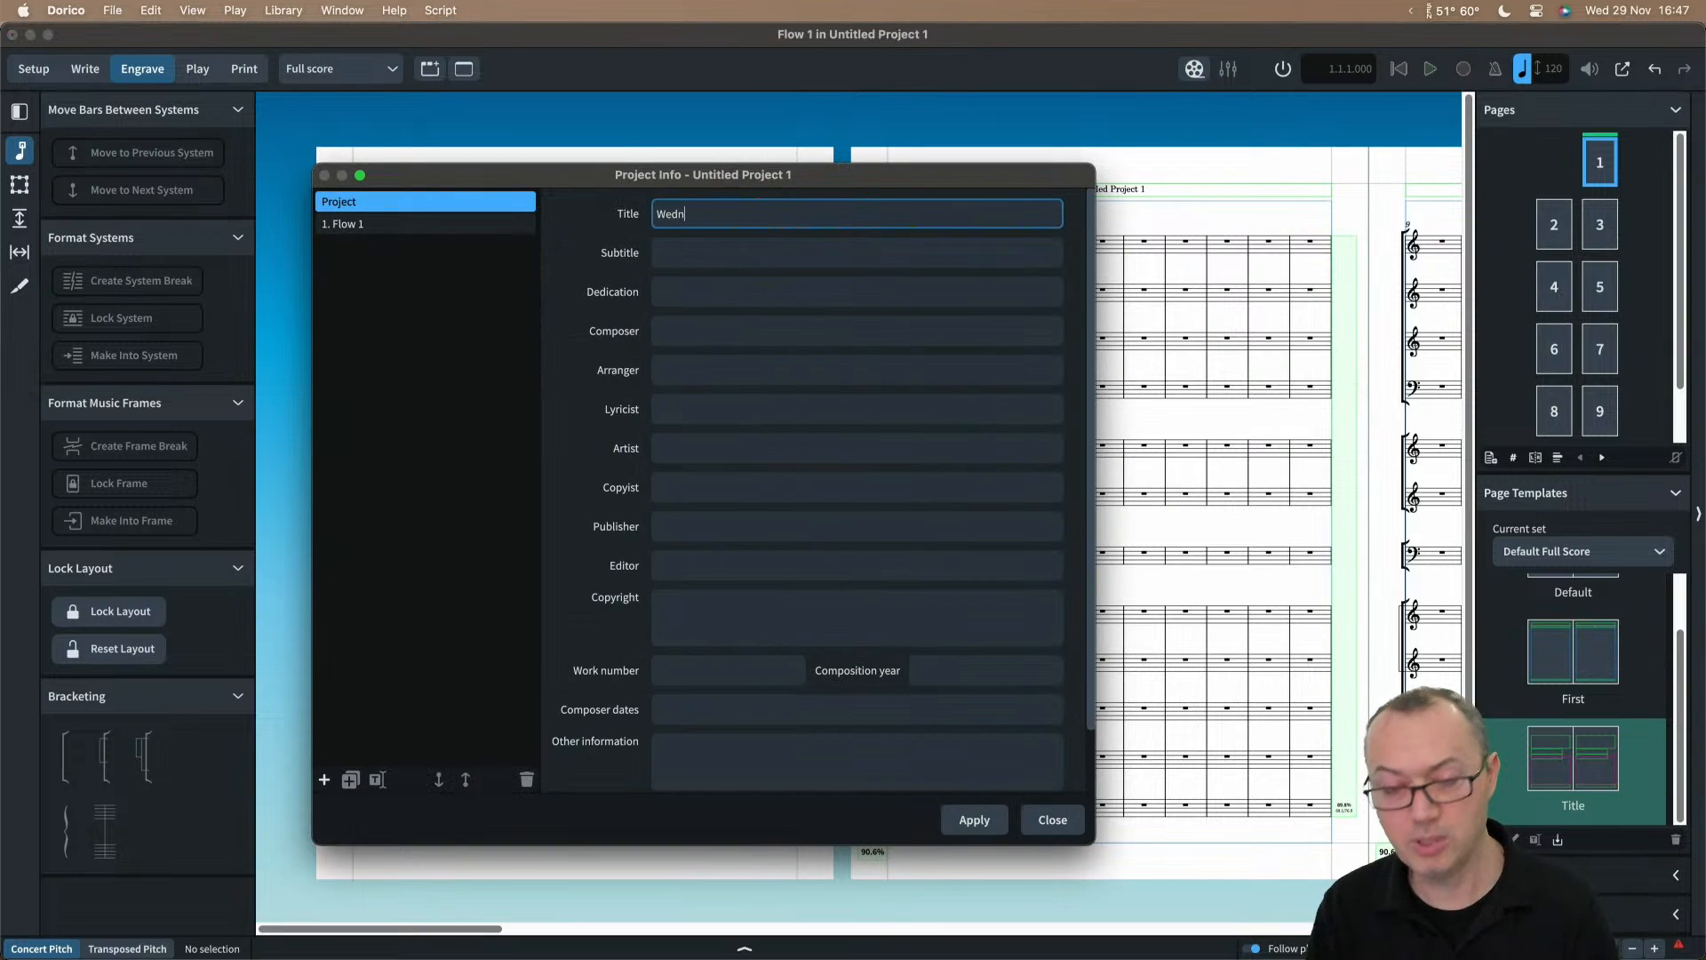
Step: Fill in the composer's name and the artist's surname in the project information and apply the changes
key(Tab)
key(Tab)
key(Tab)
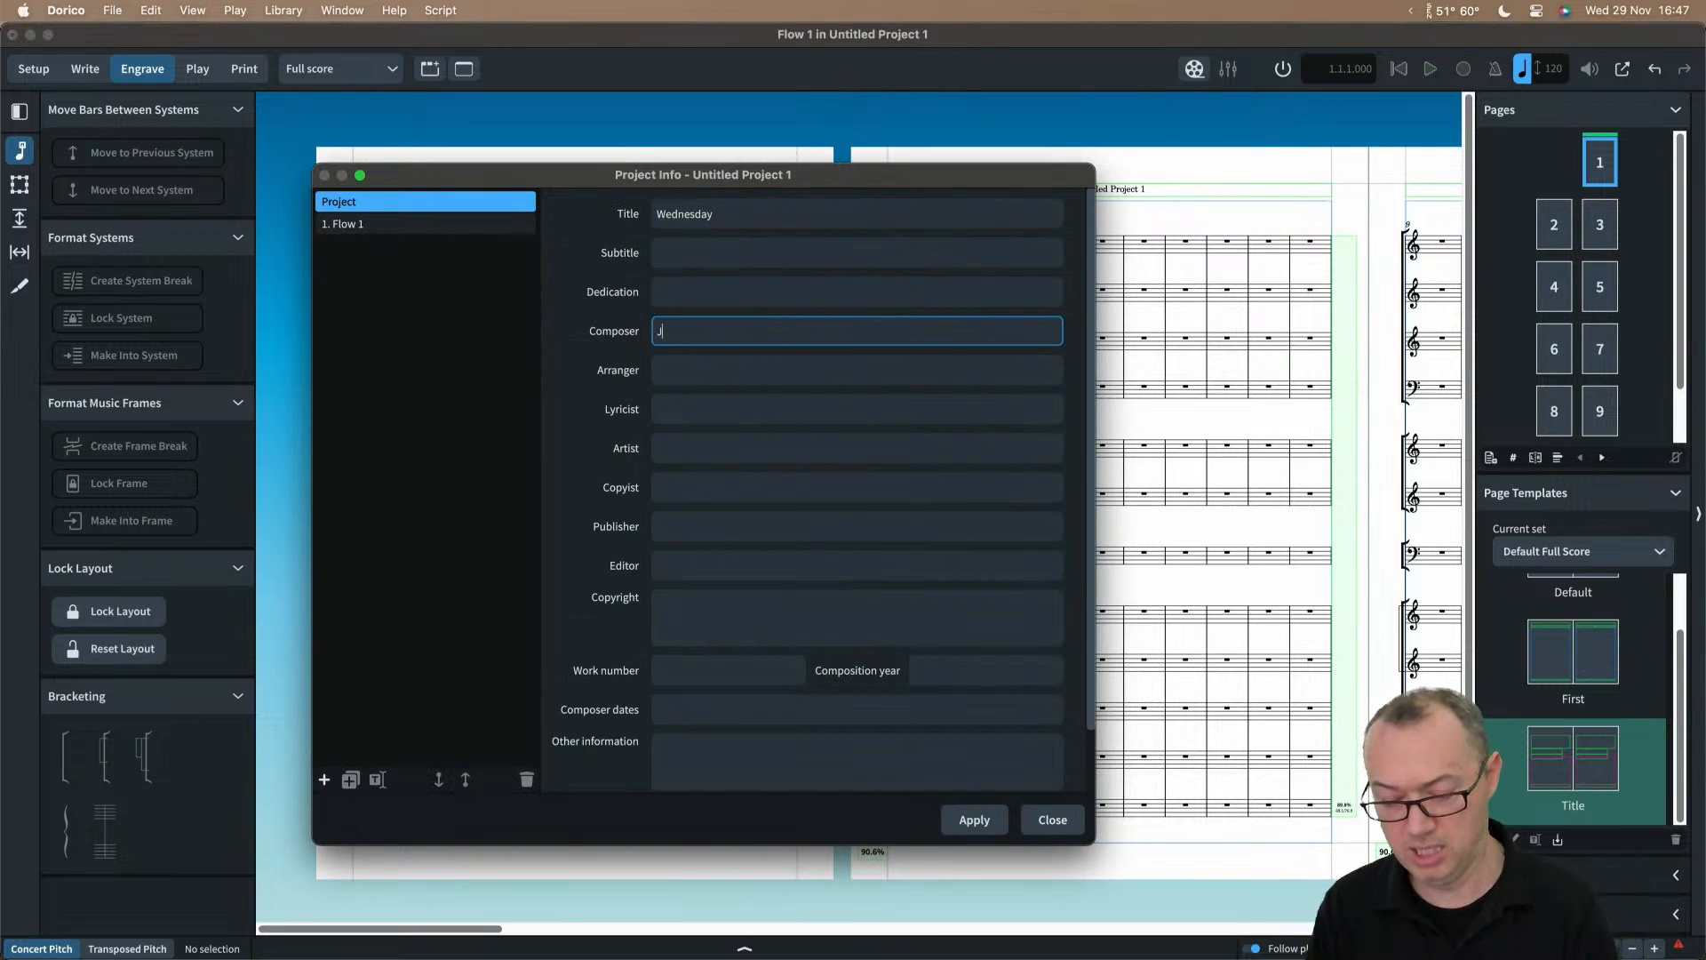
text(J. Bo)
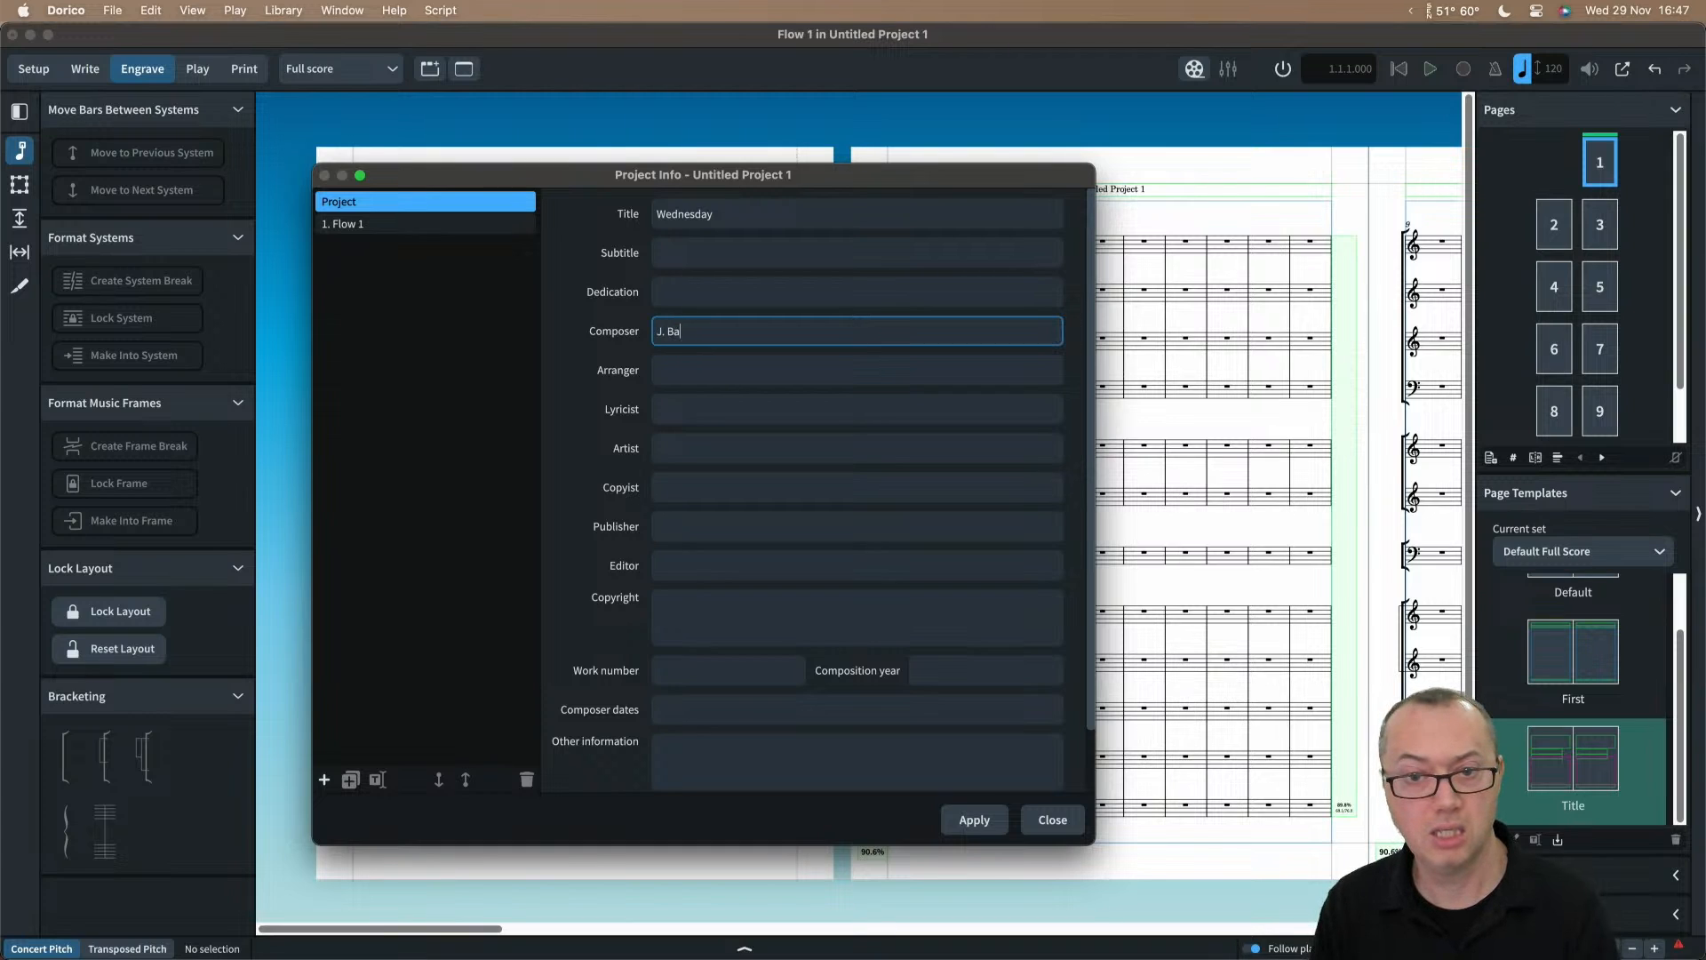
text(rron)
key(Tab)
key(Tab)
key(Tab)
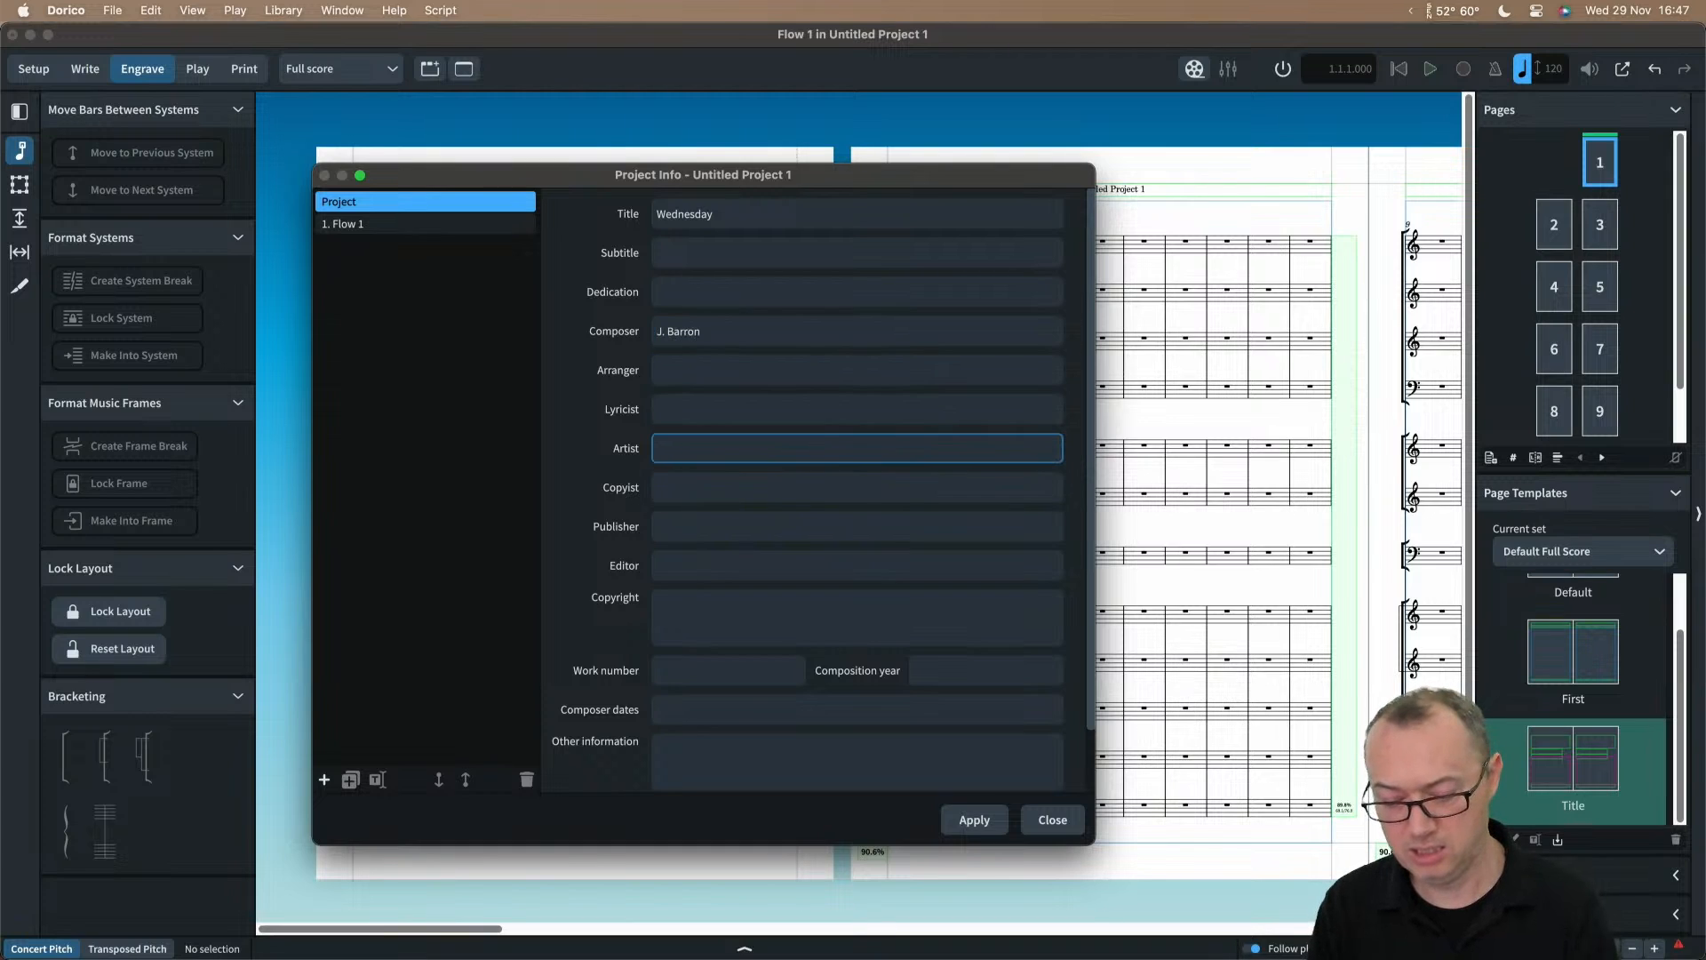
text(Barron)
key(Tab)
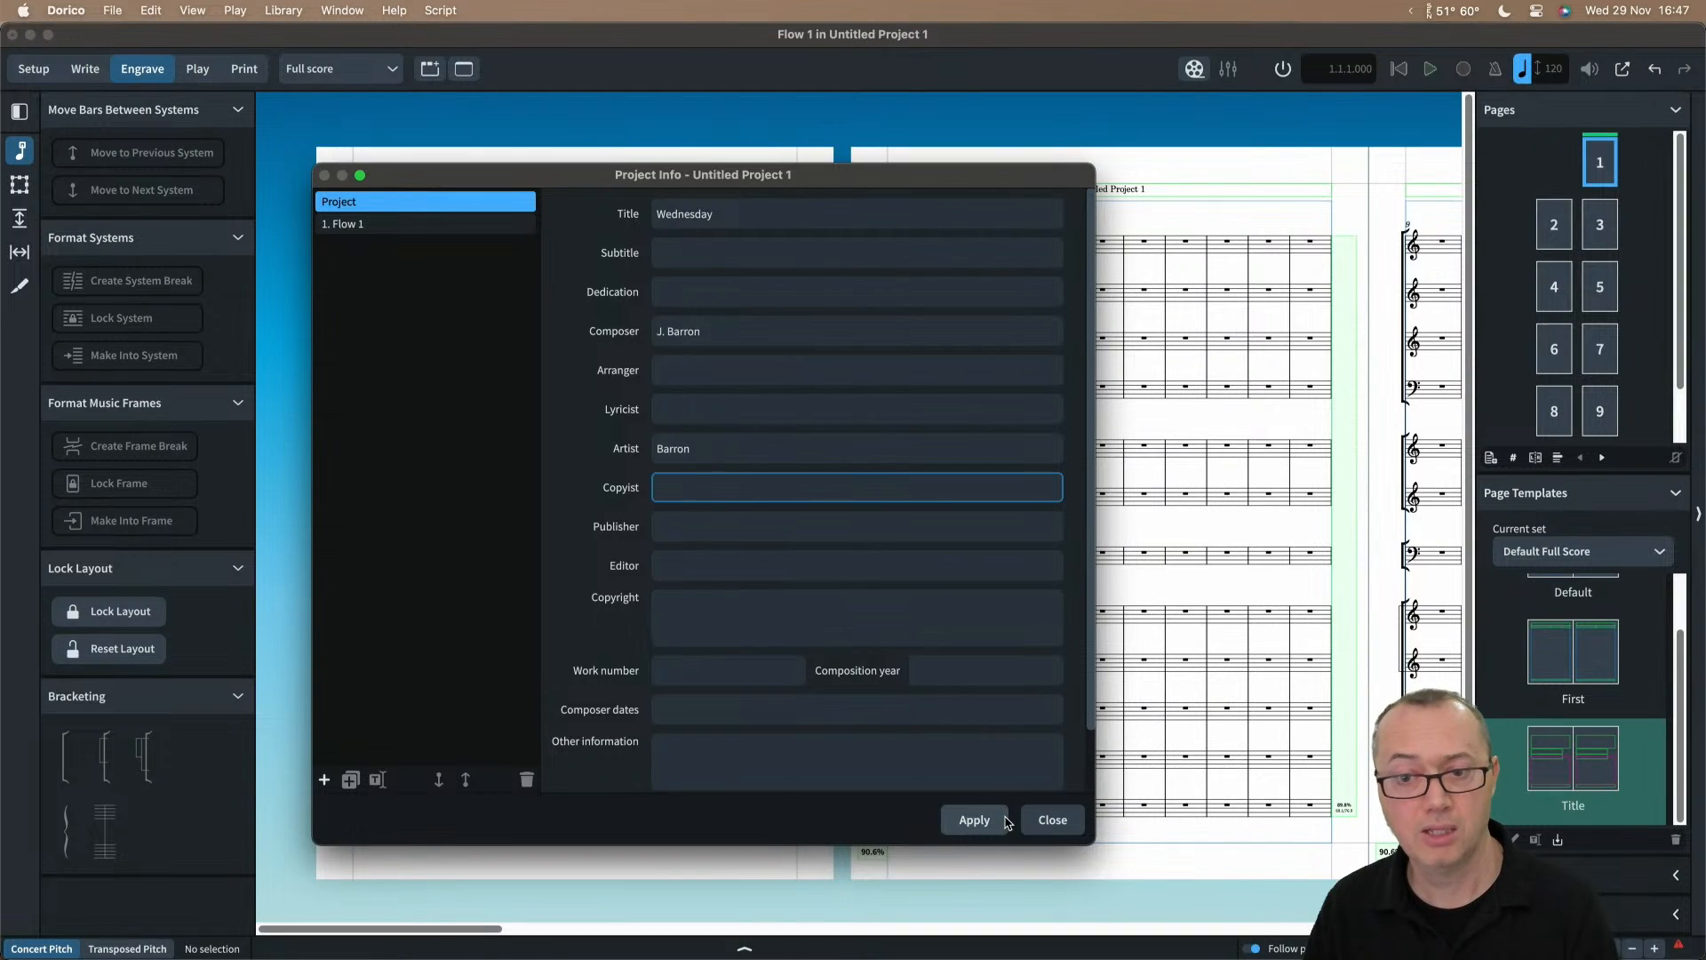
click(975, 819)
click(1046, 825)
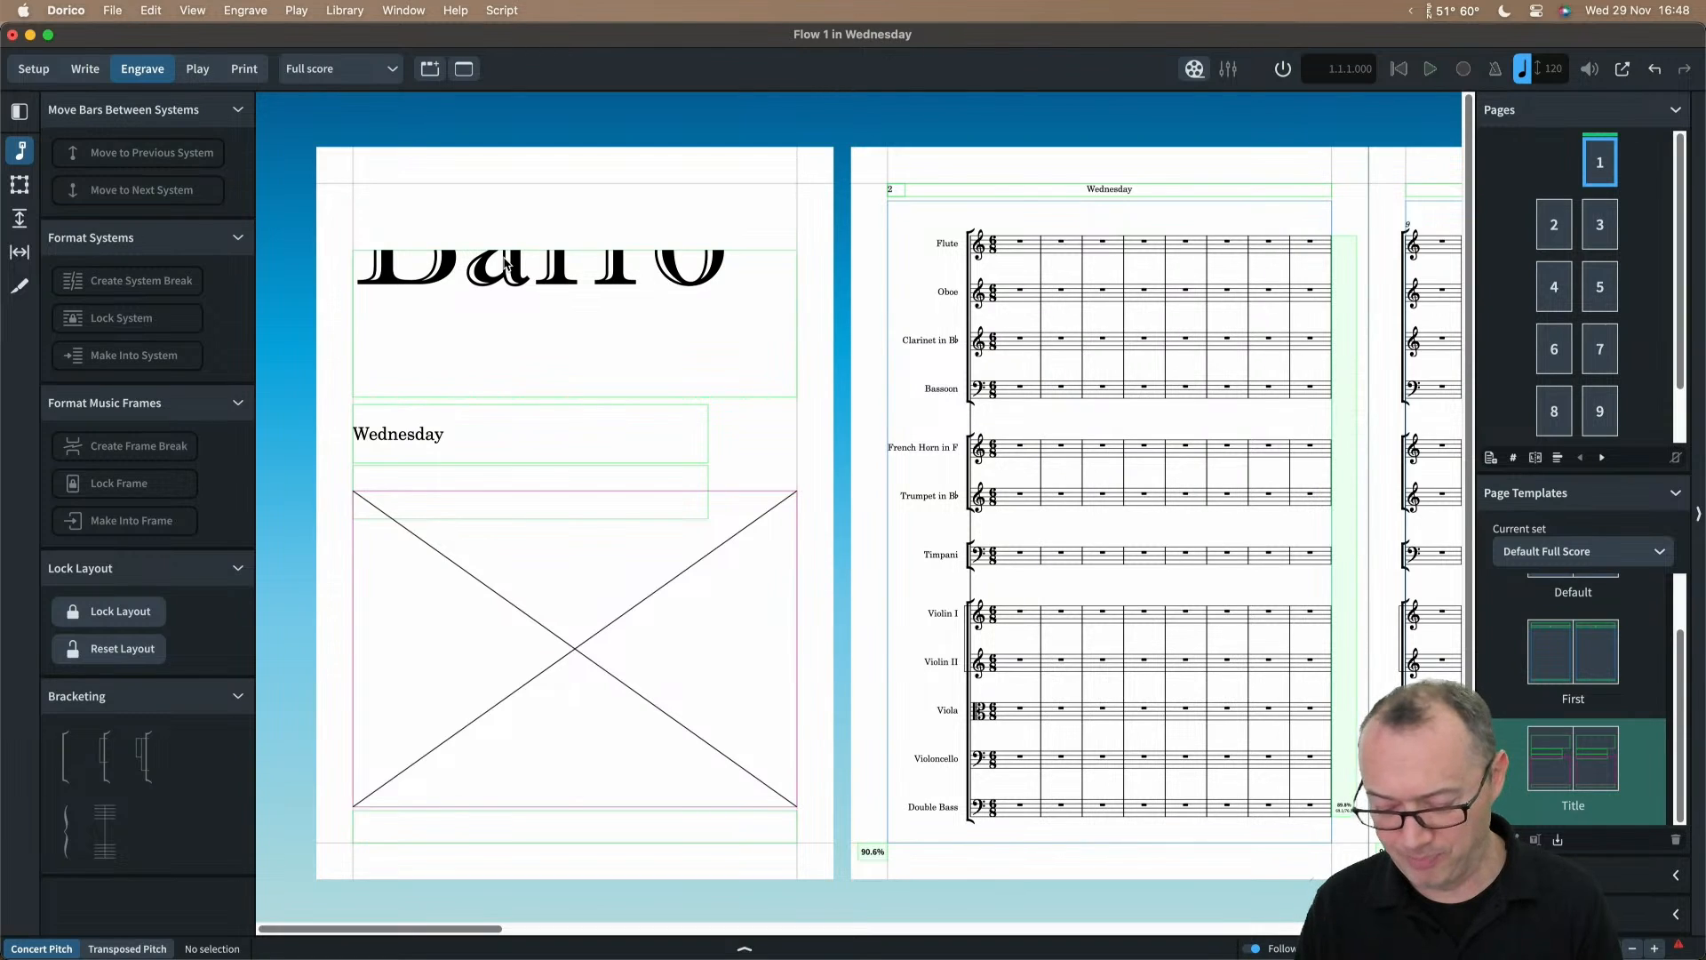
Step: Set the full score layout's page size to A3 in the layout options and apply it
key(super+shift+l)
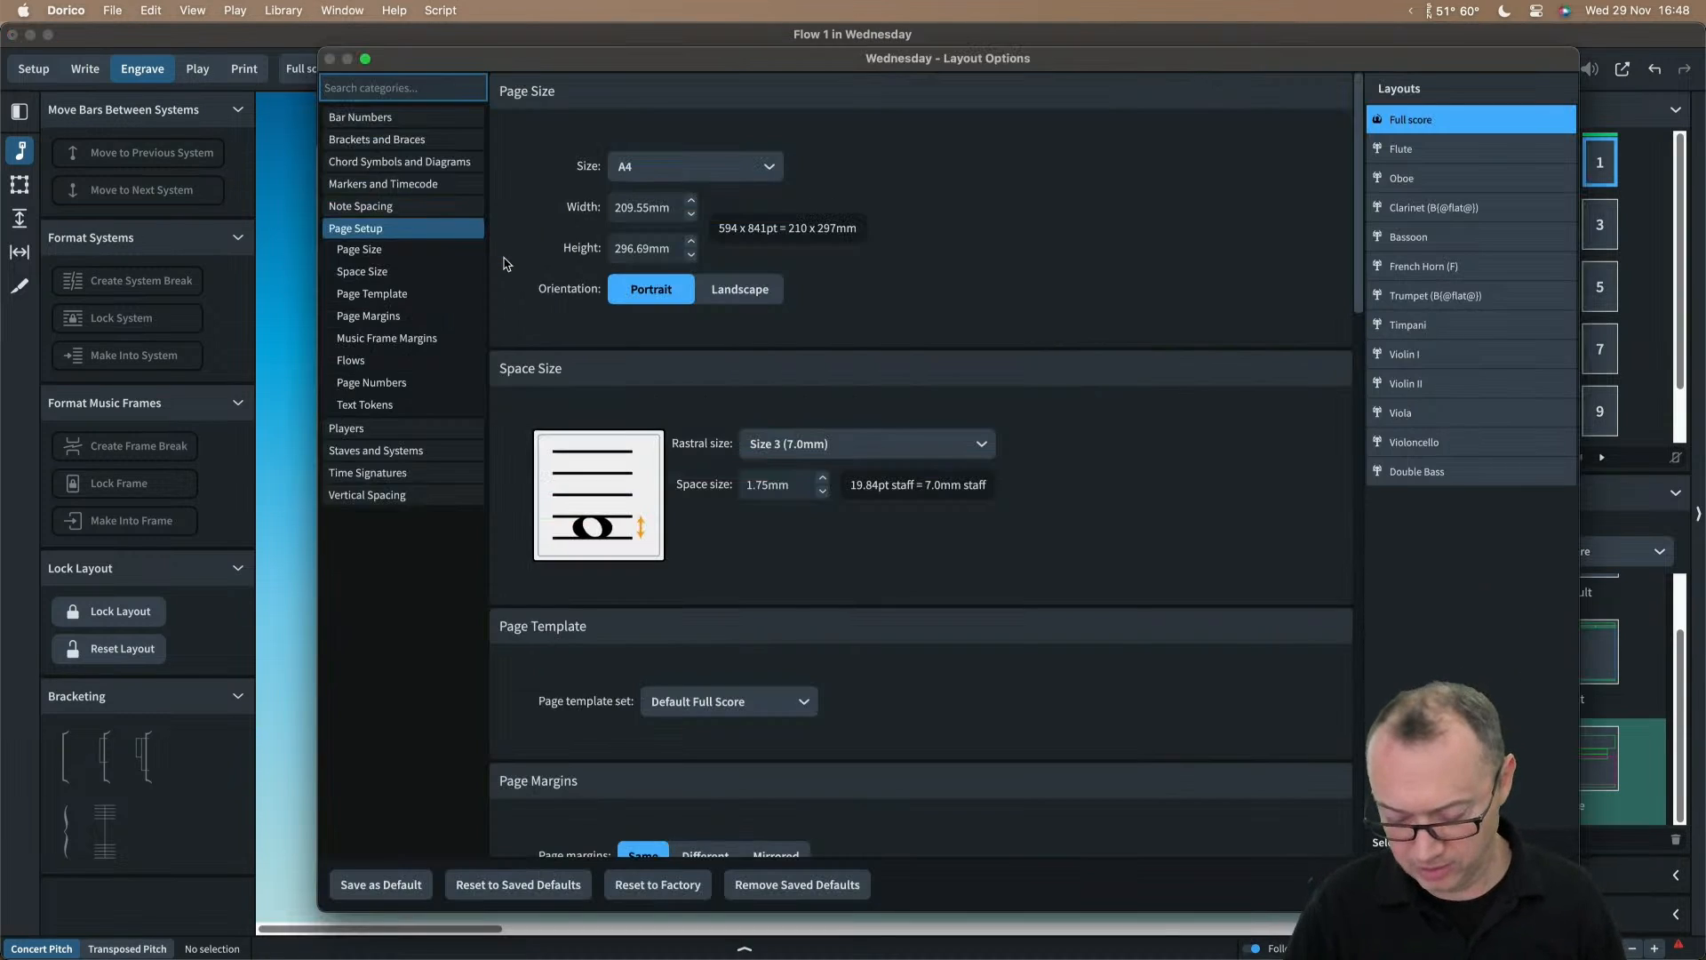
click(661, 168)
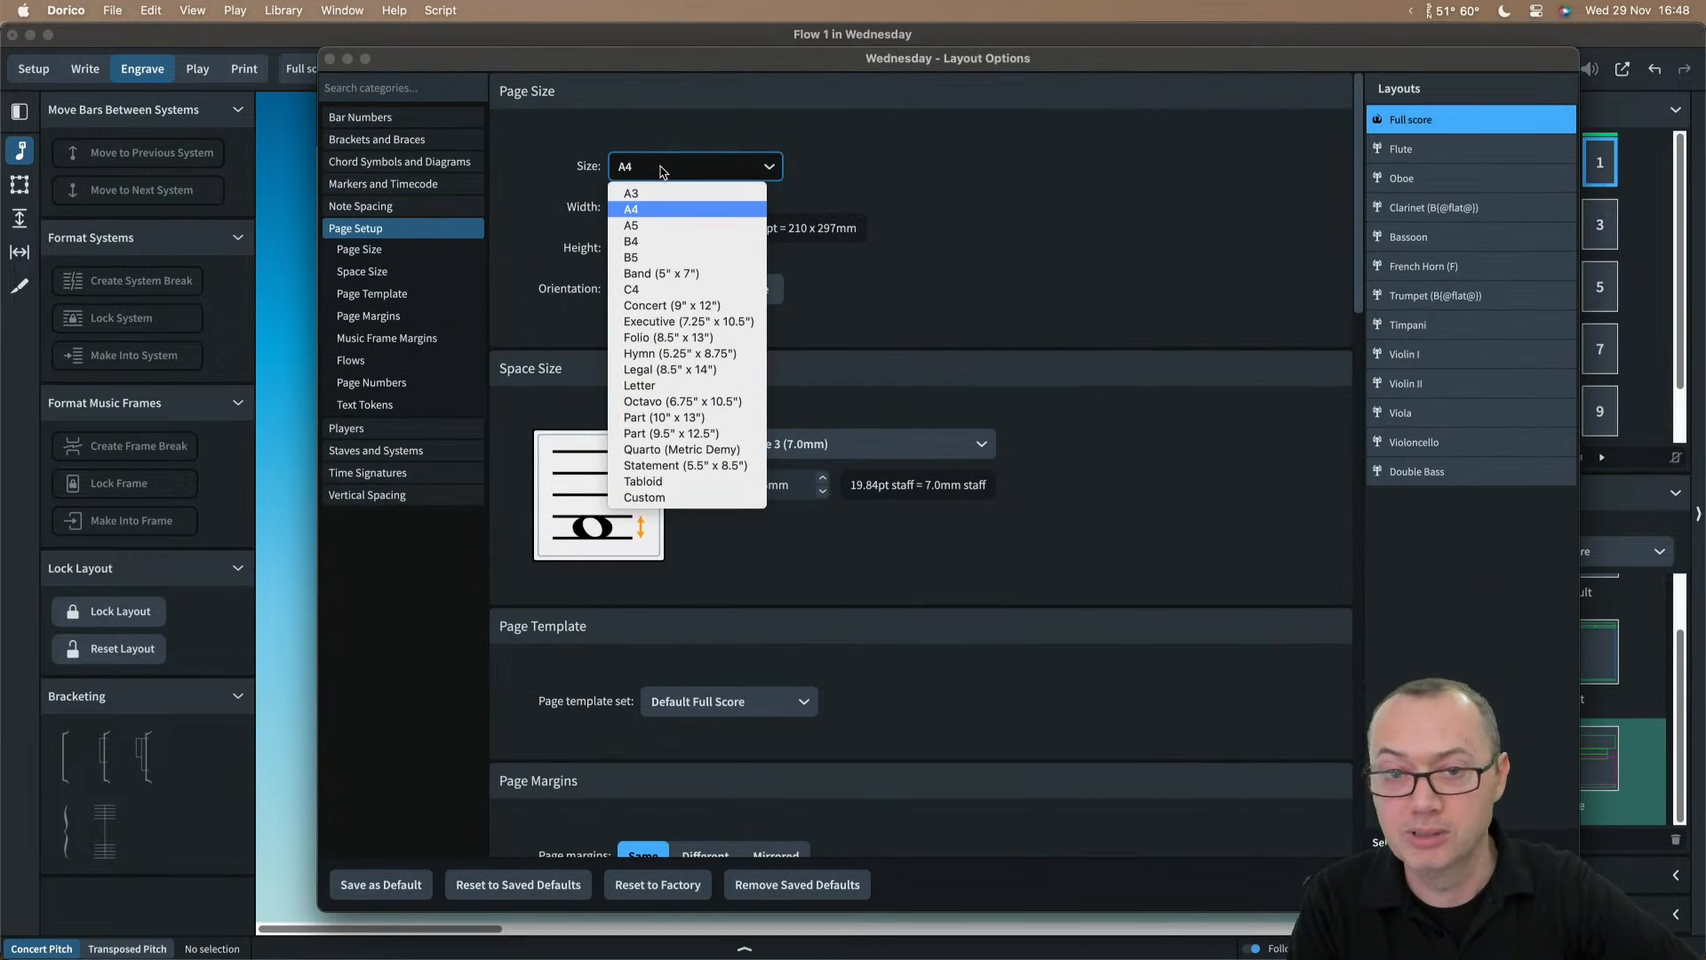
click(653, 194)
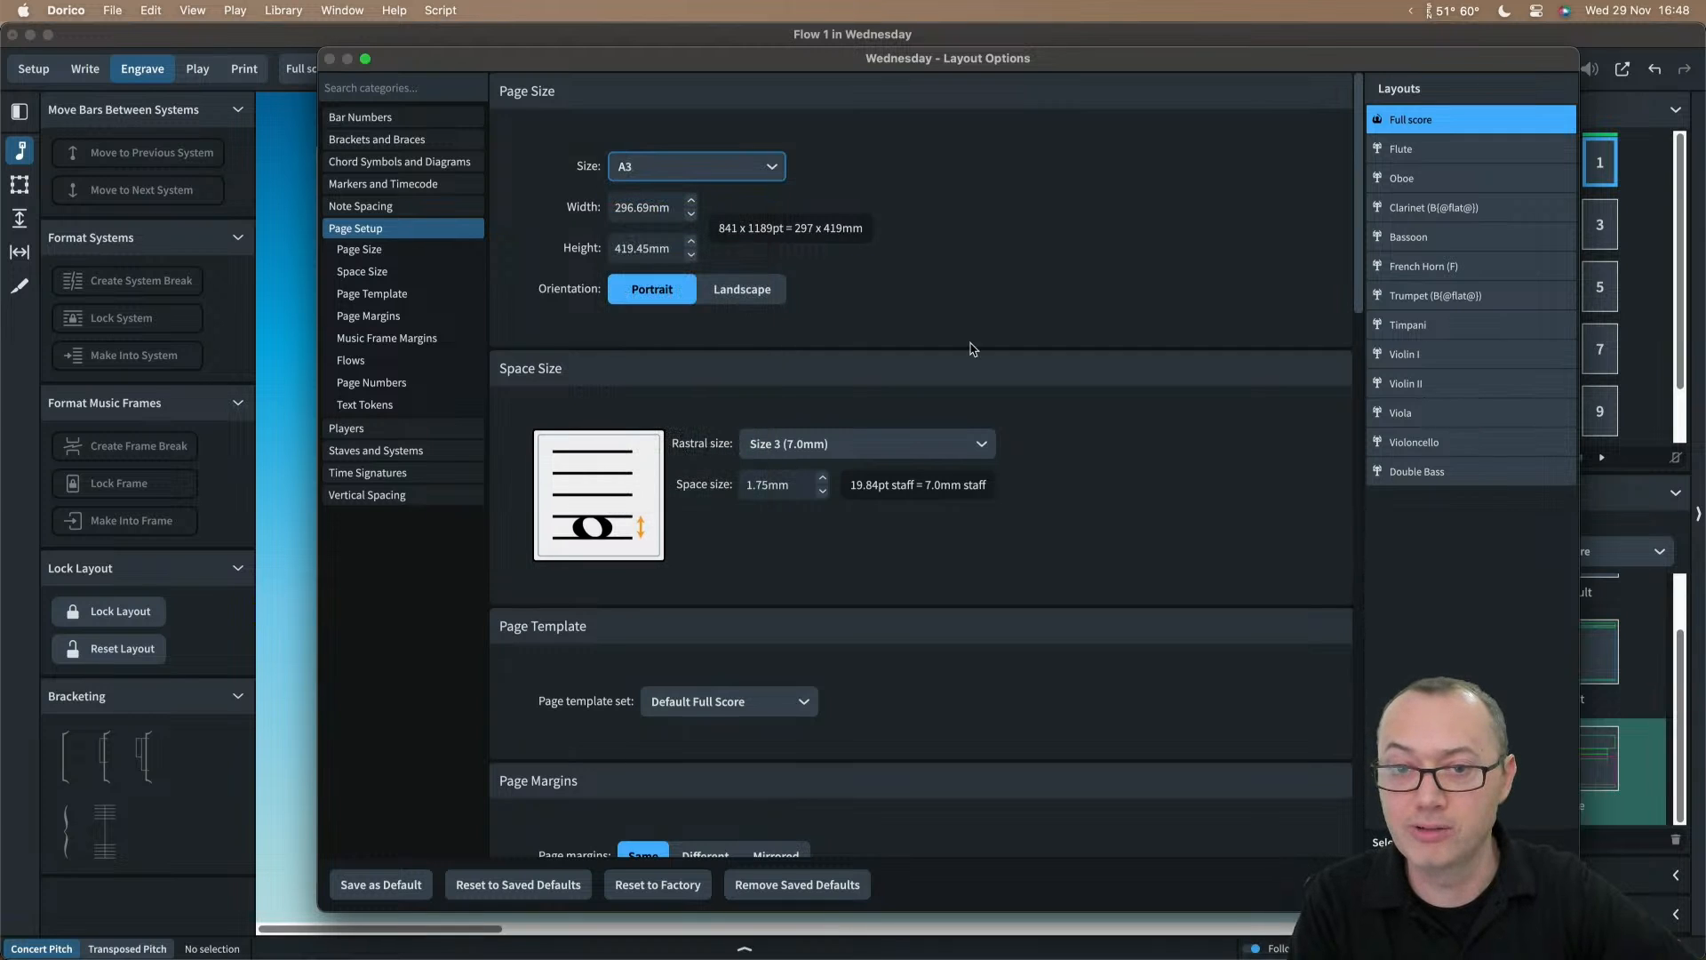
click(1462, 886)
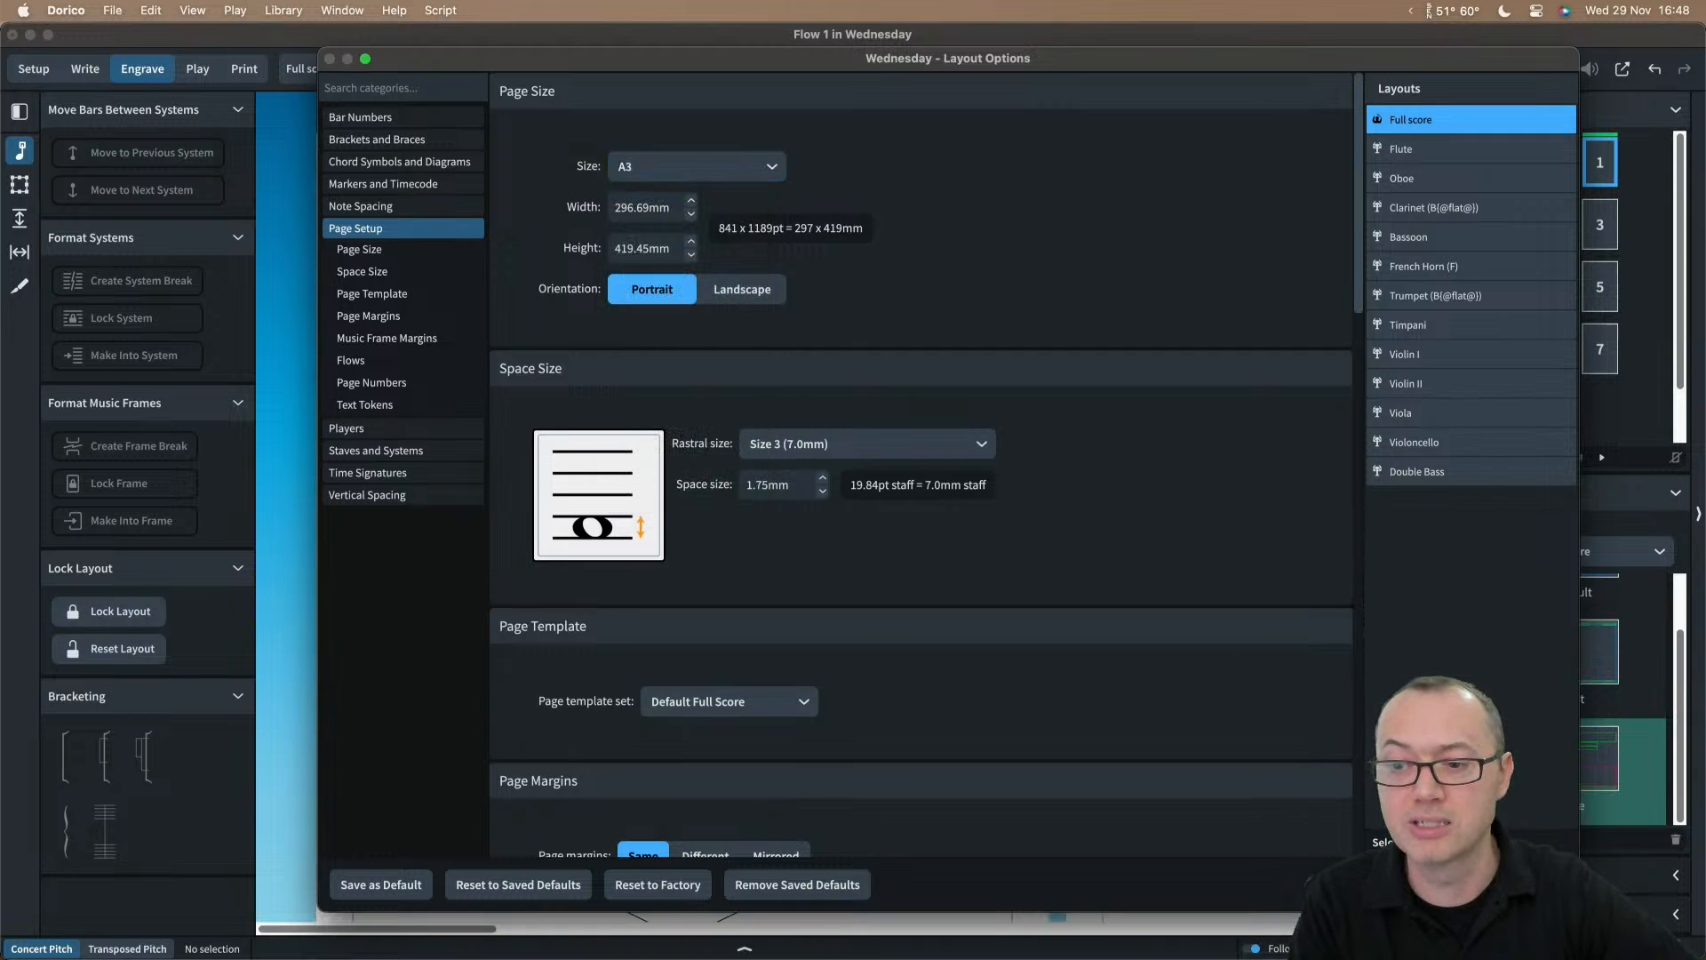
click(1535, 886)
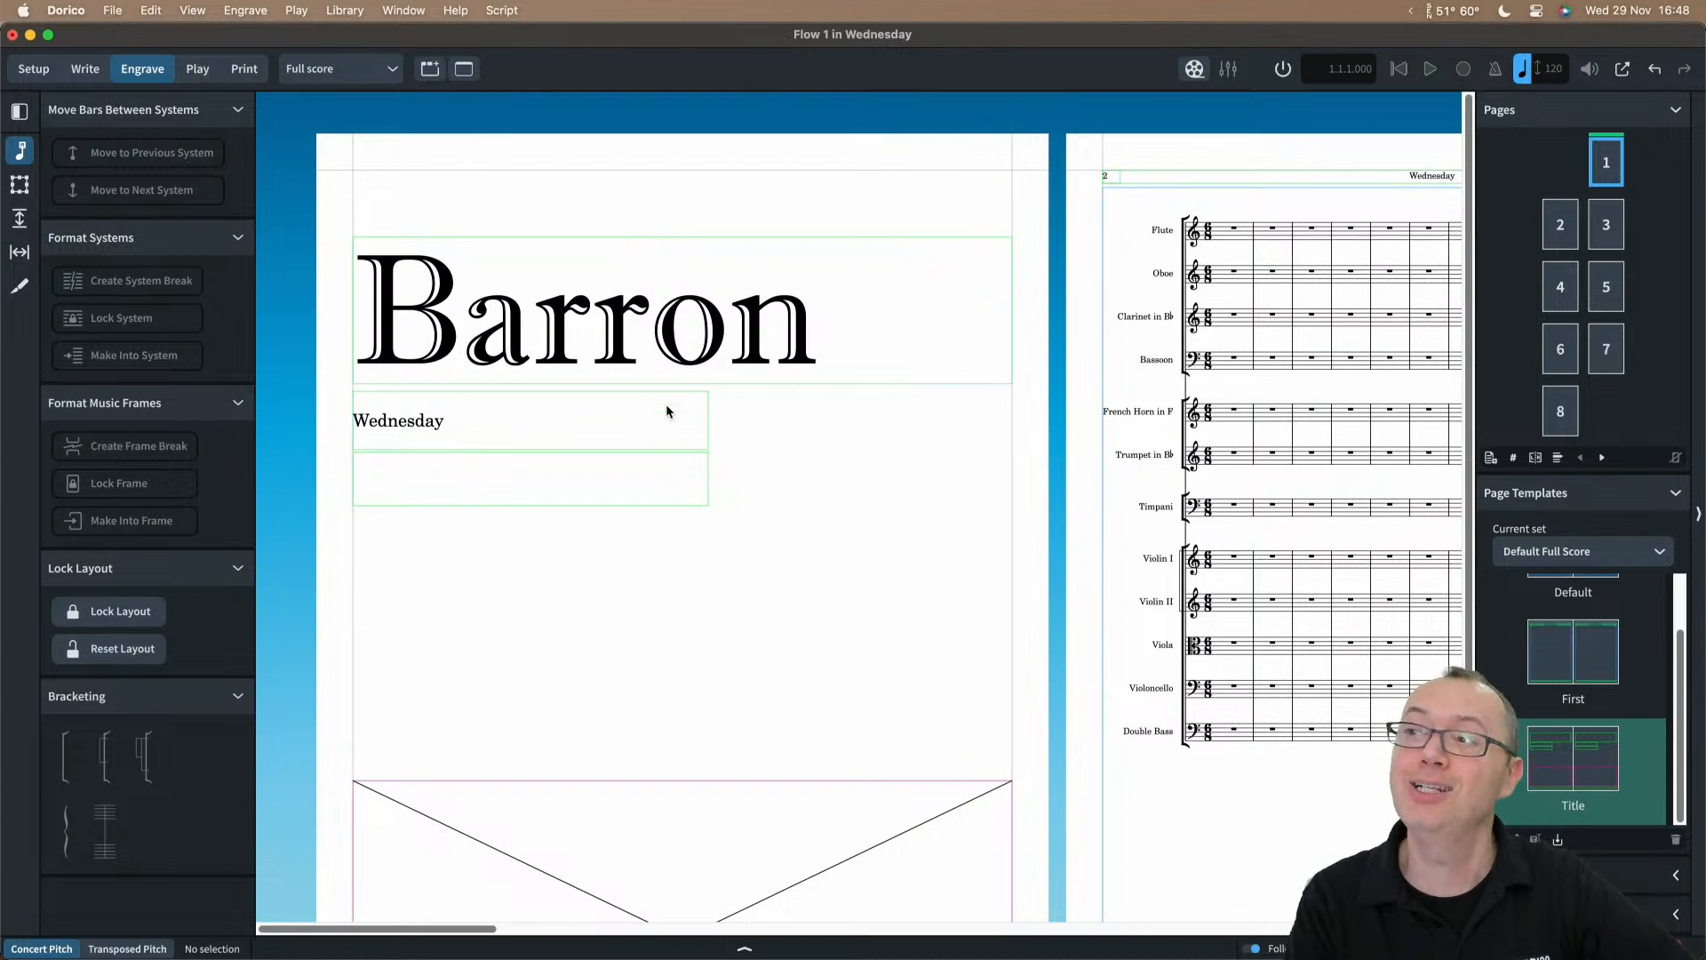
Step: Set the full score layout to use the First page template for any flow starting at the top of a page, and apply it
key(x)
key(x)
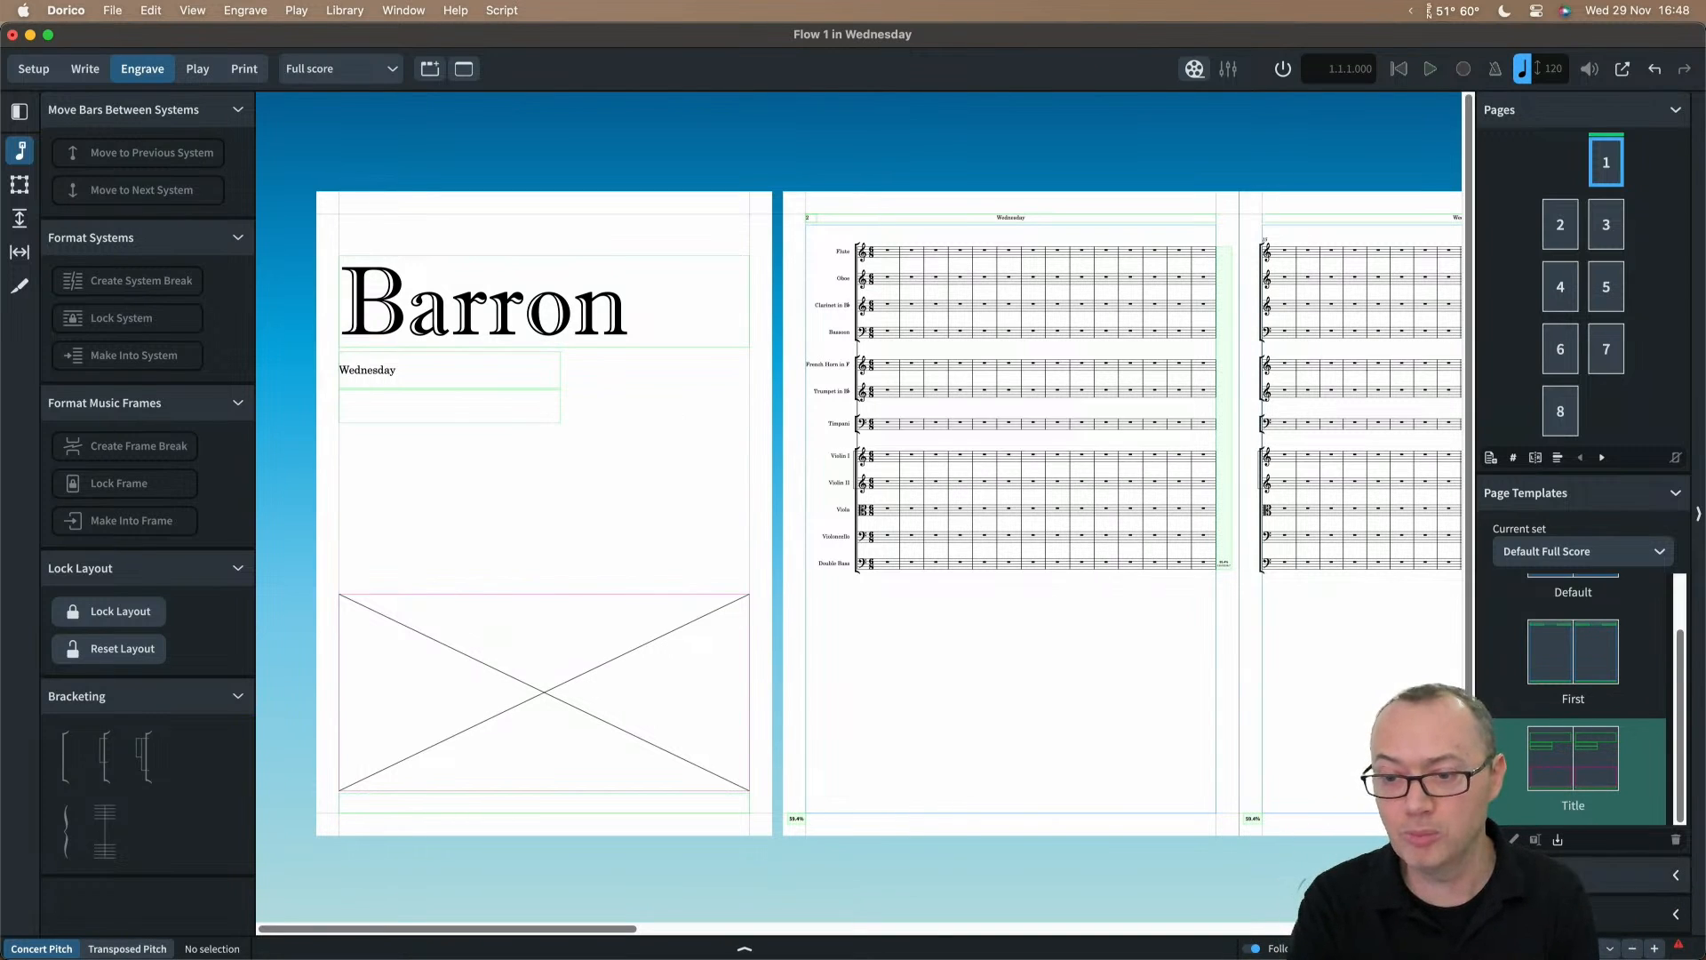
click(1544, 916)
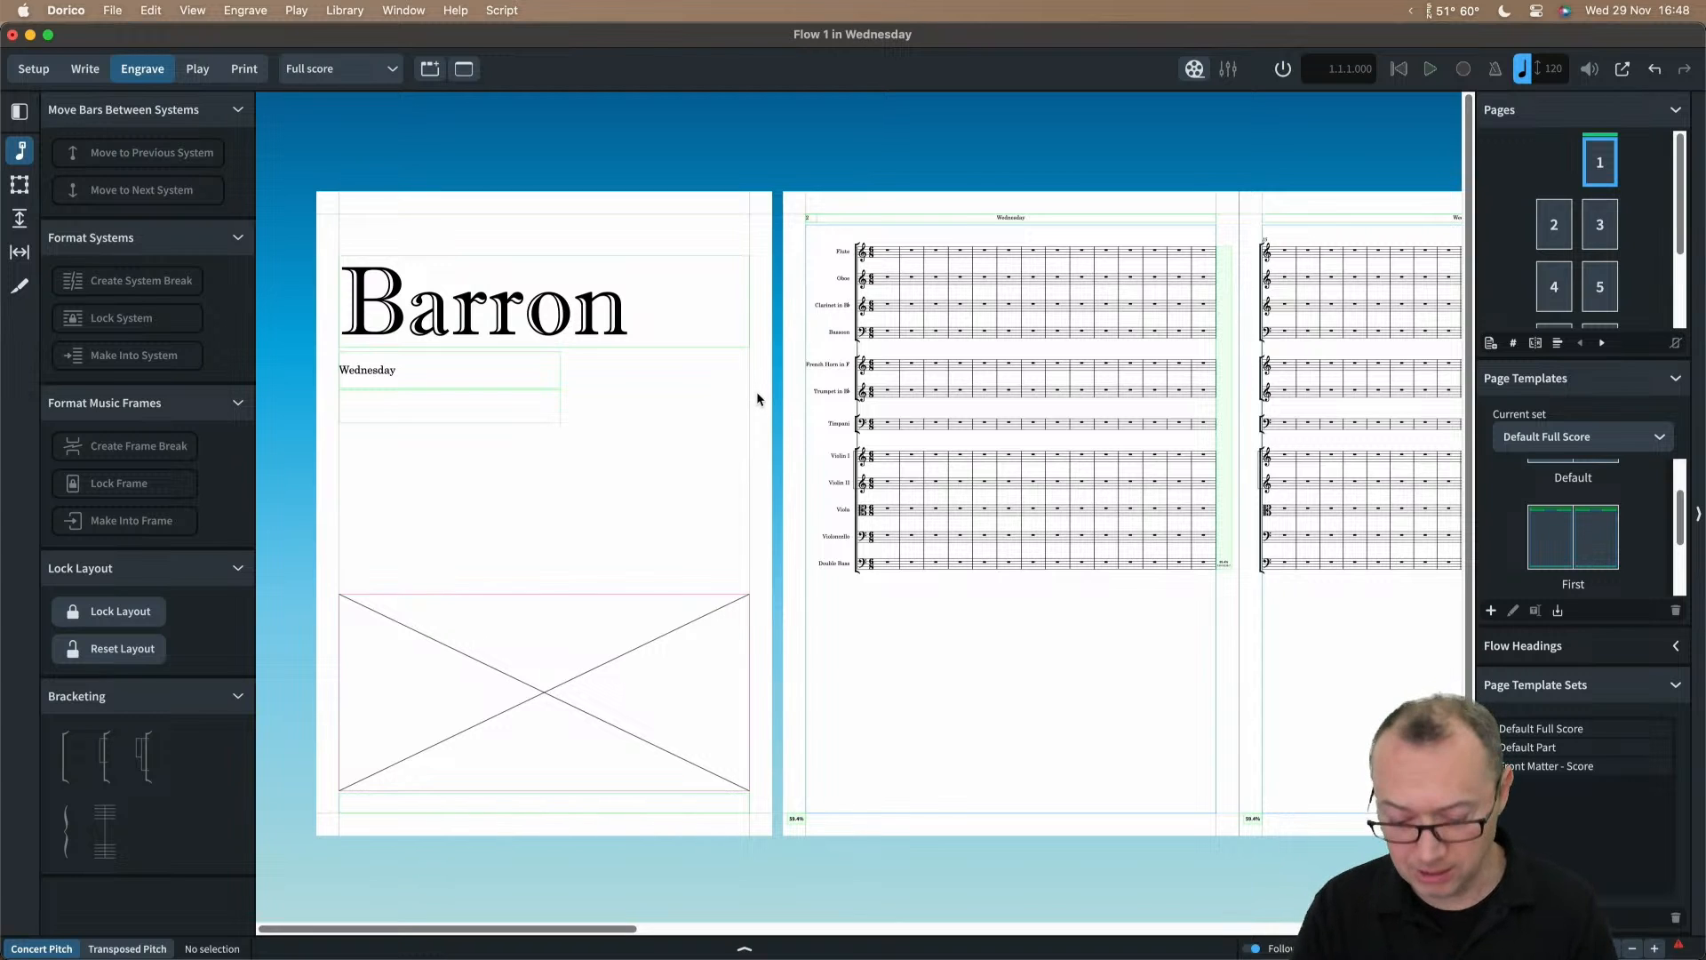
key(super+shift+l)
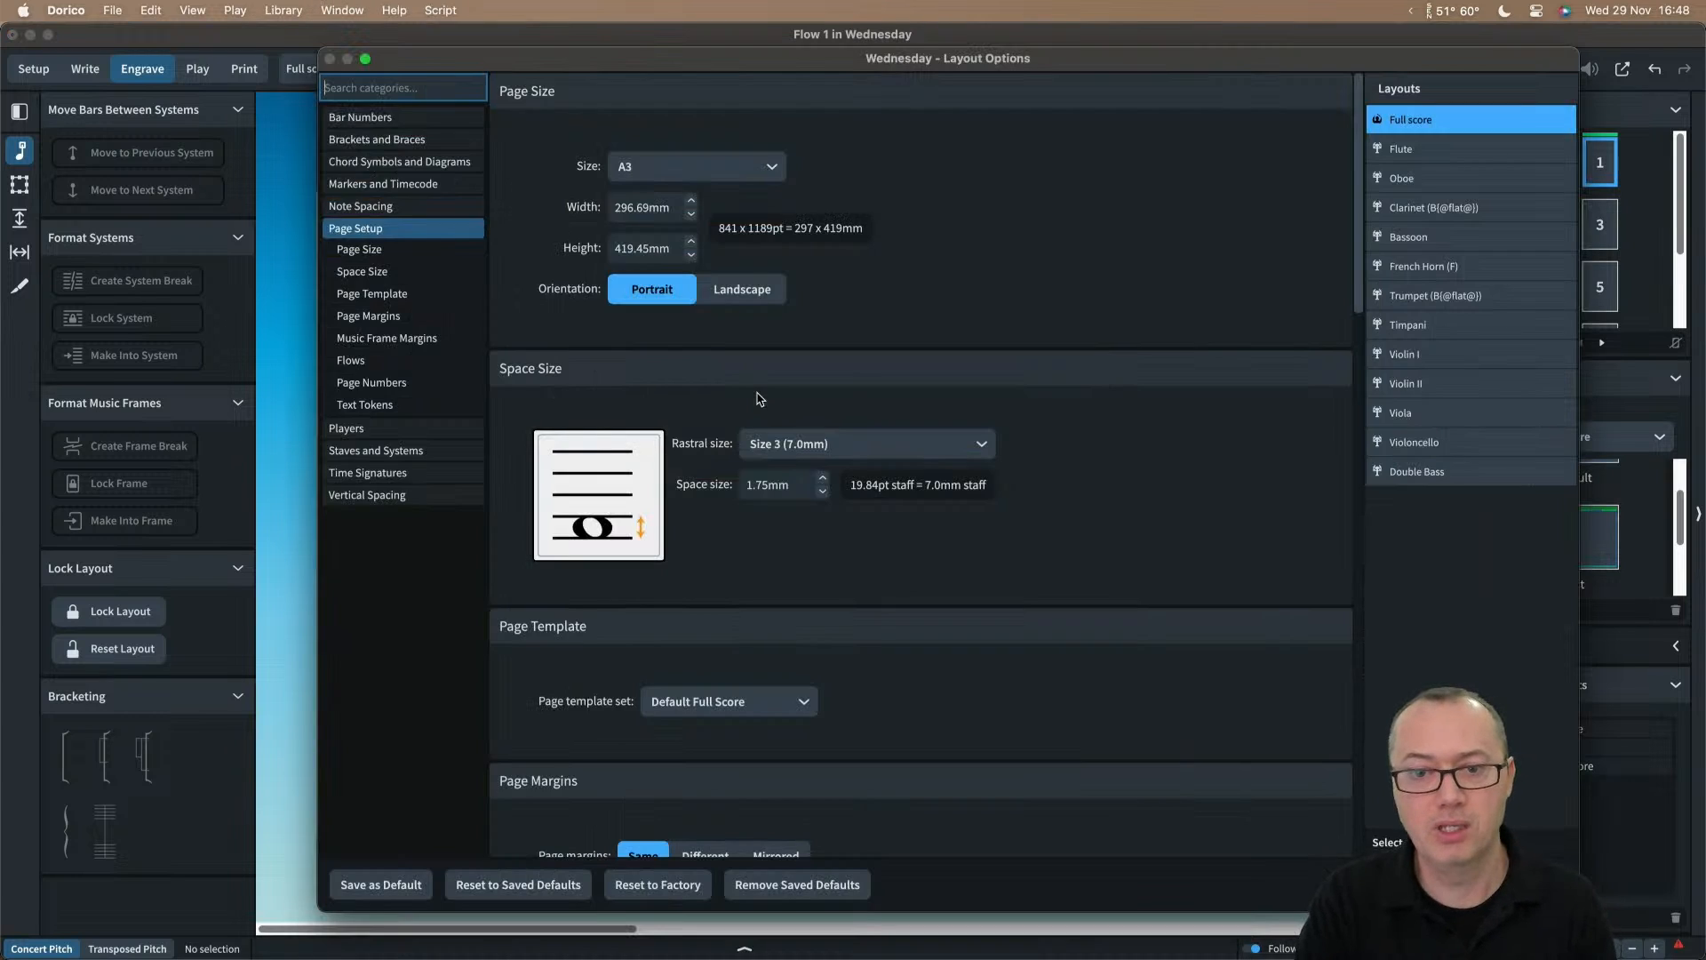
scroll(1114, 523, down, 5)
scroll(1115, 523, down, 5)
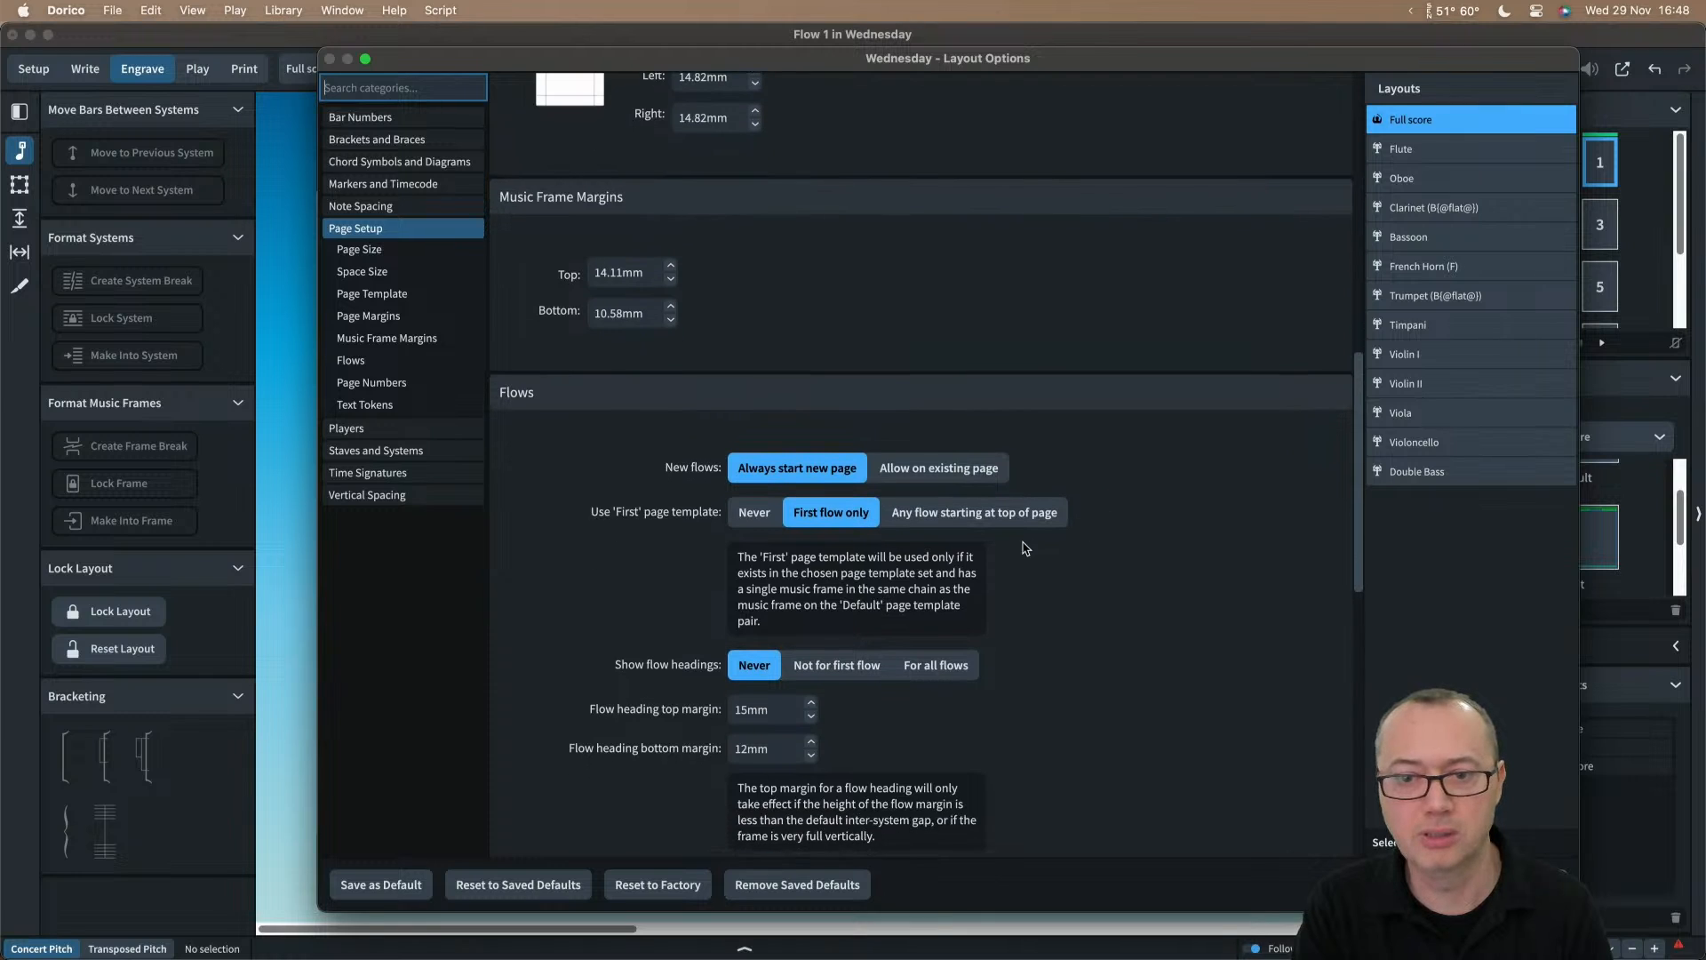
click(1007, 516)
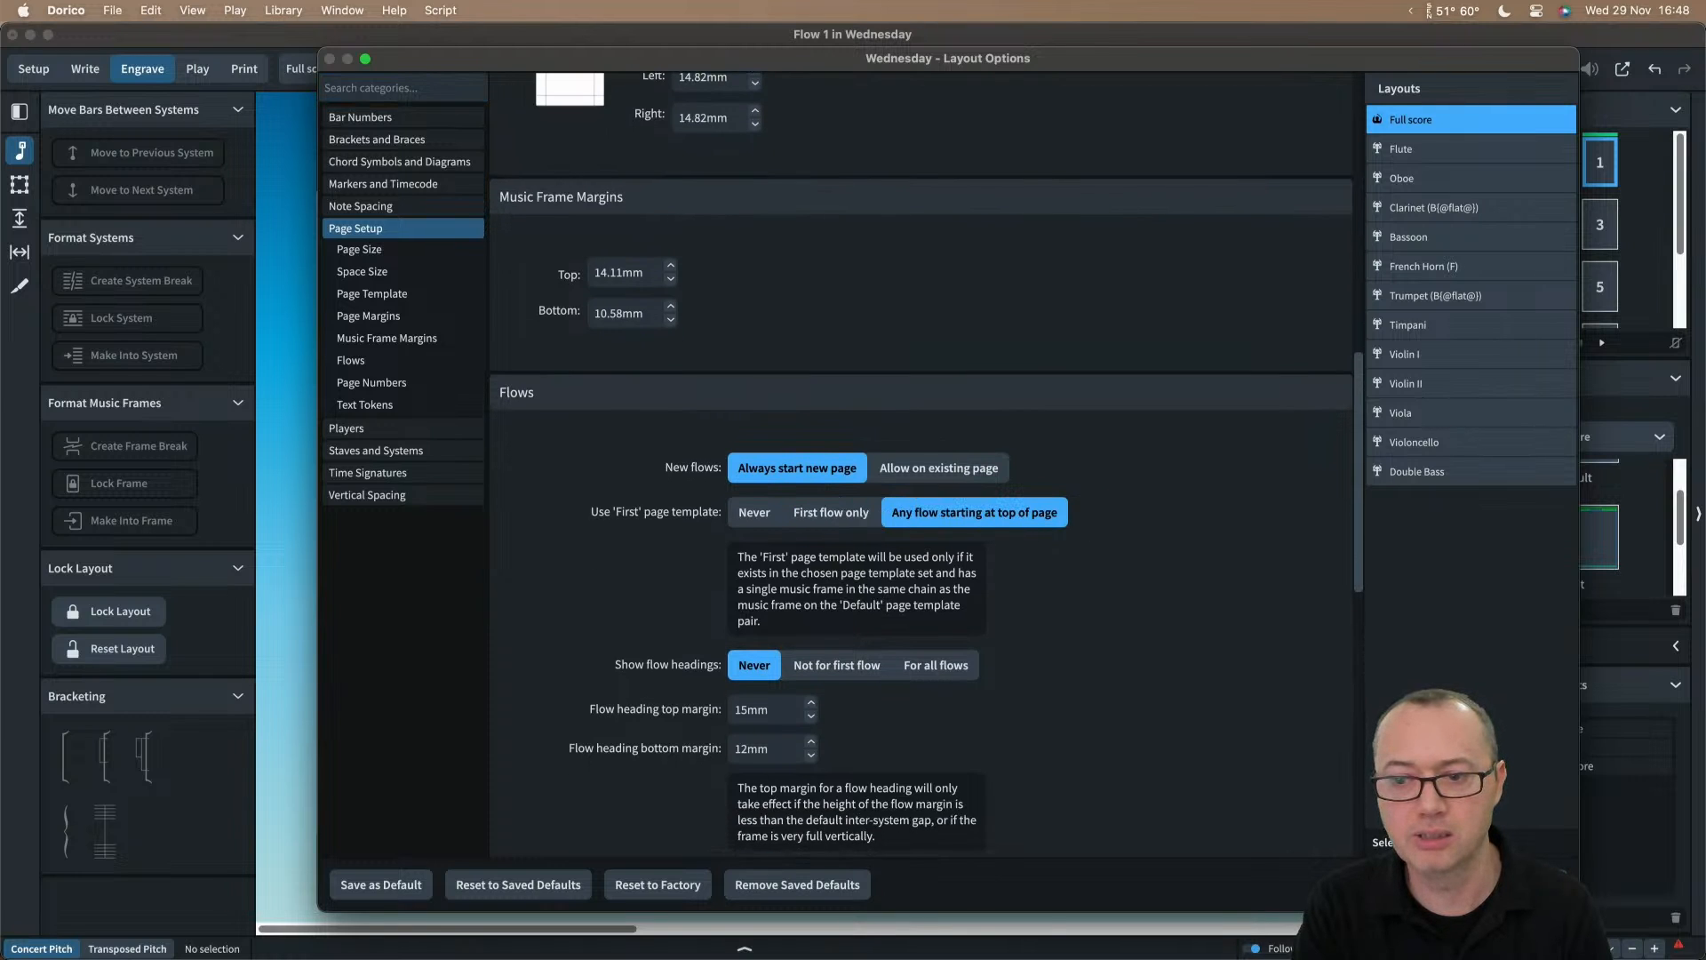
click(1535, 884)
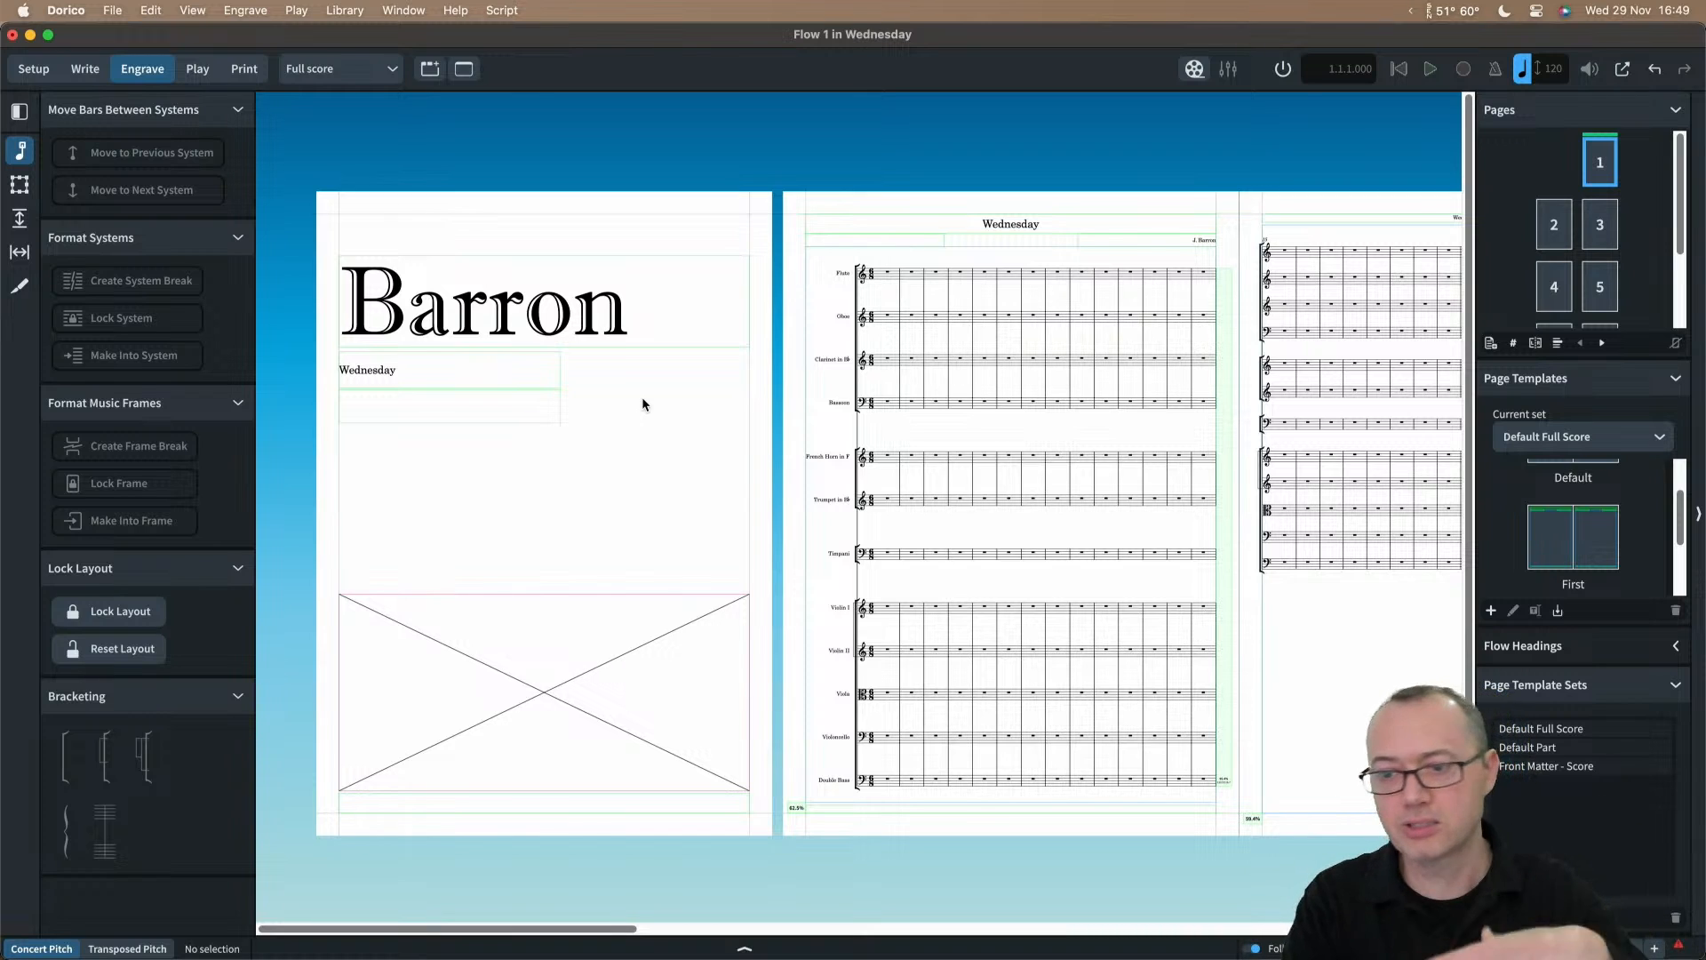
click(1627, 691)
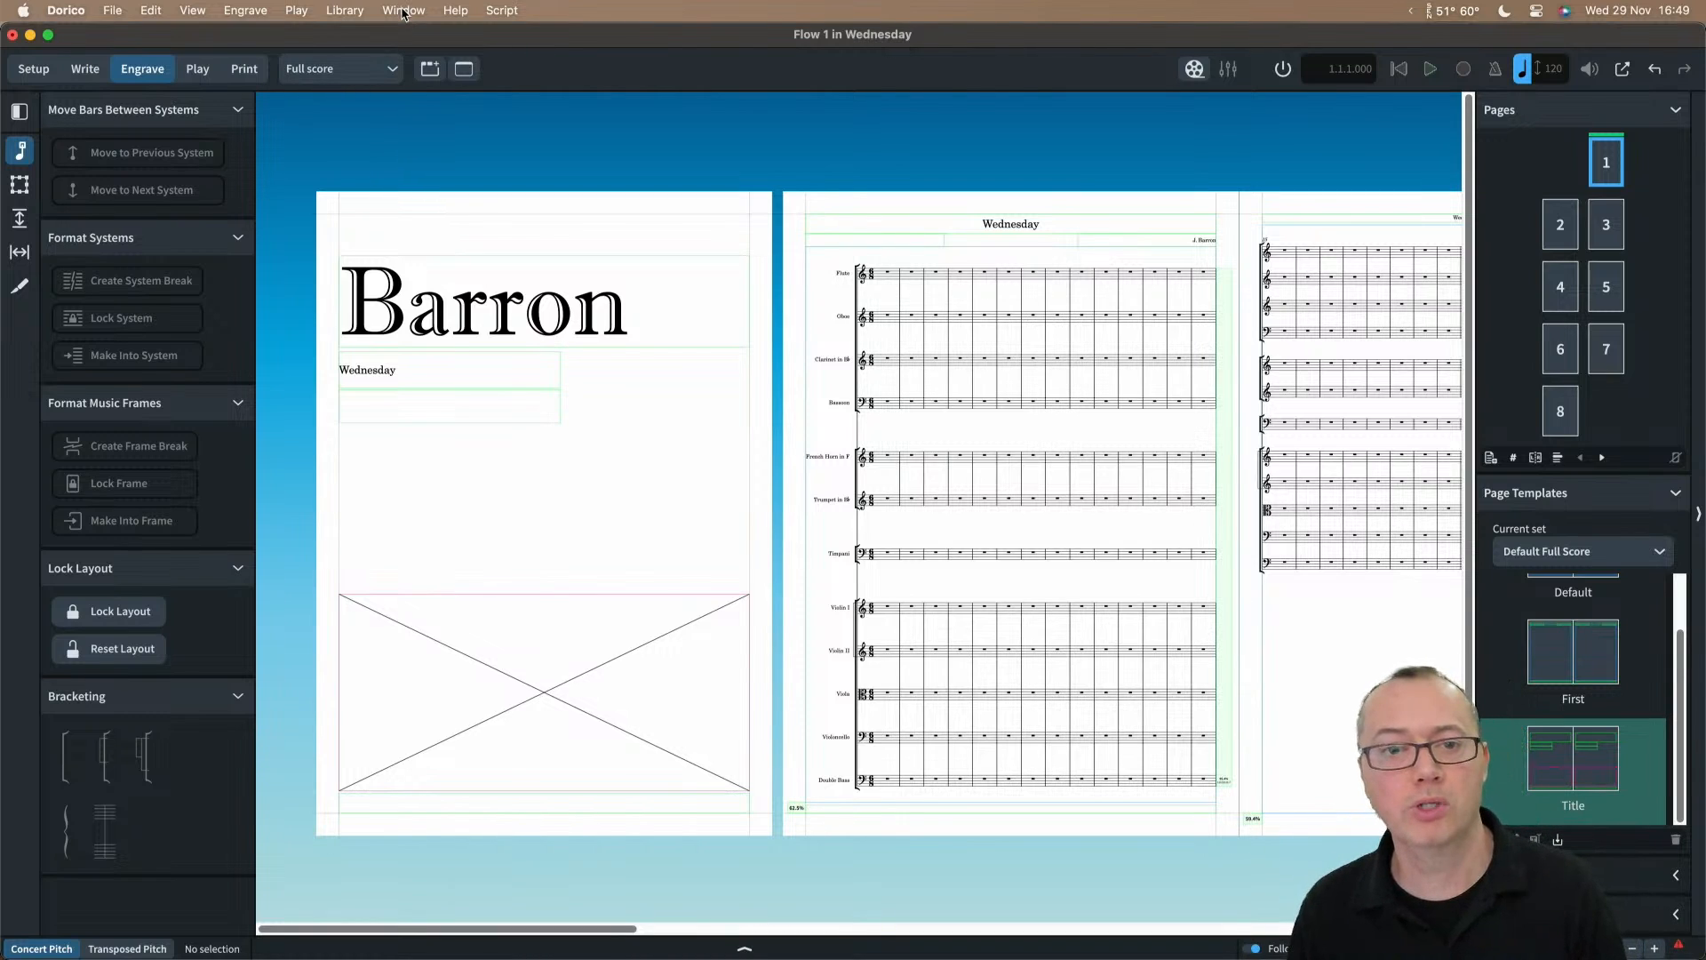
Step: Compare the project's library with Forrest_gump_suite no page overrides.dorico in the Library Manager, showing only the differences
click(345, 11)
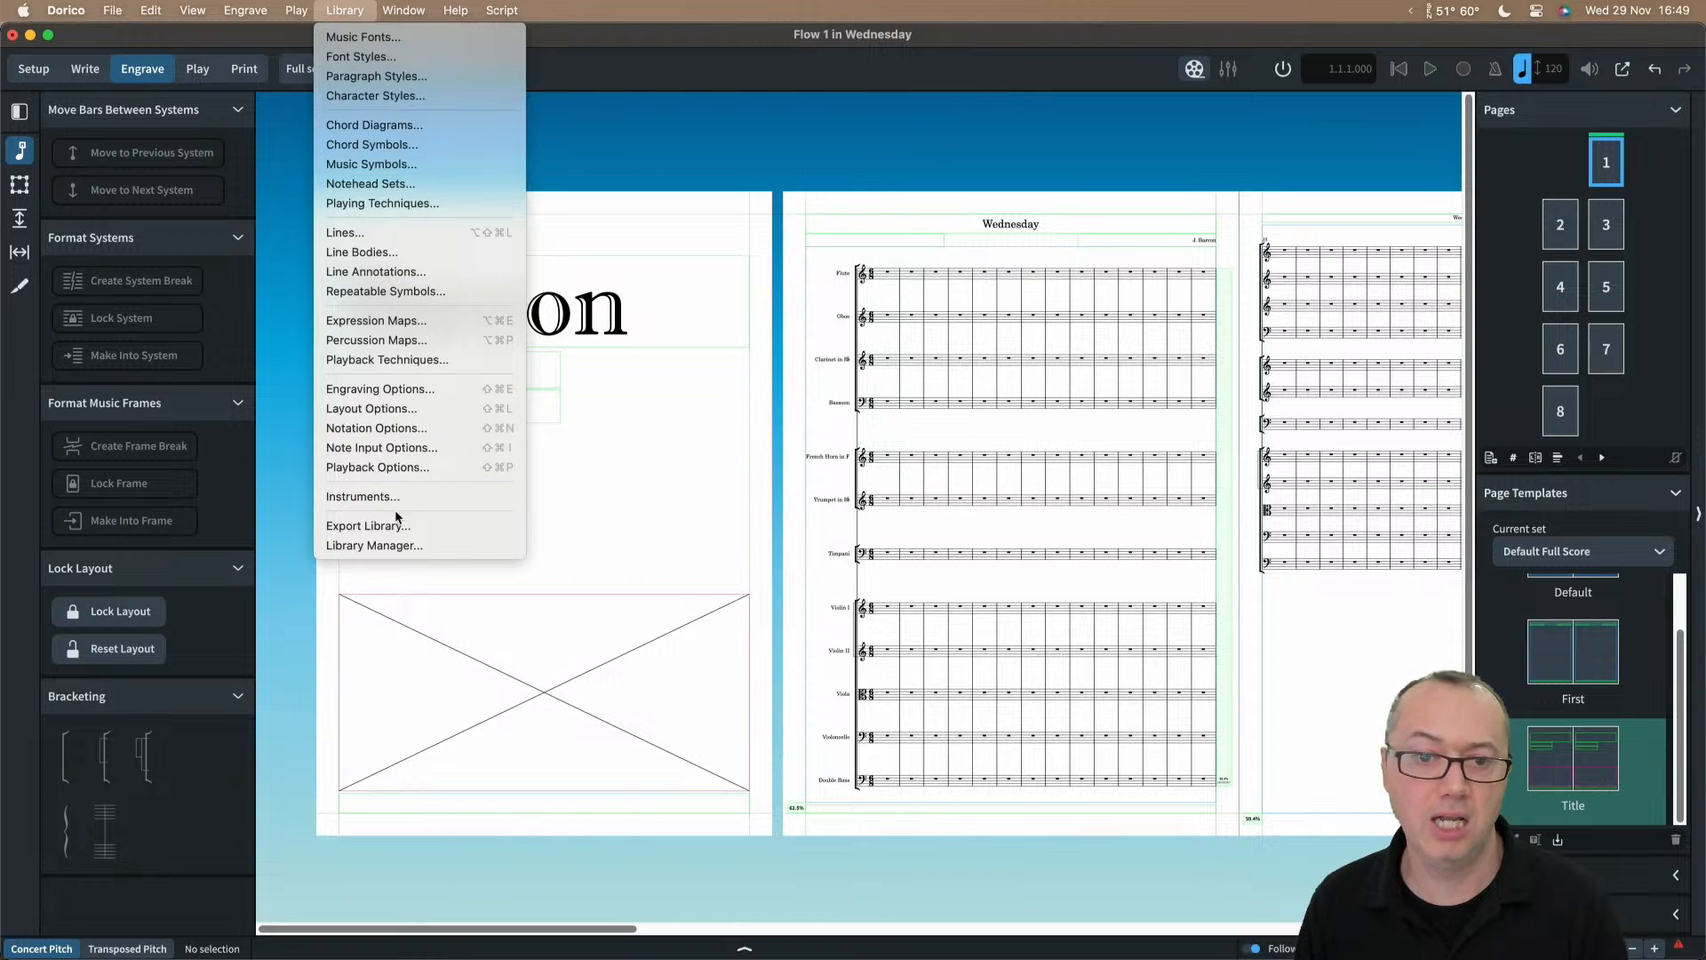
click(396, 545)
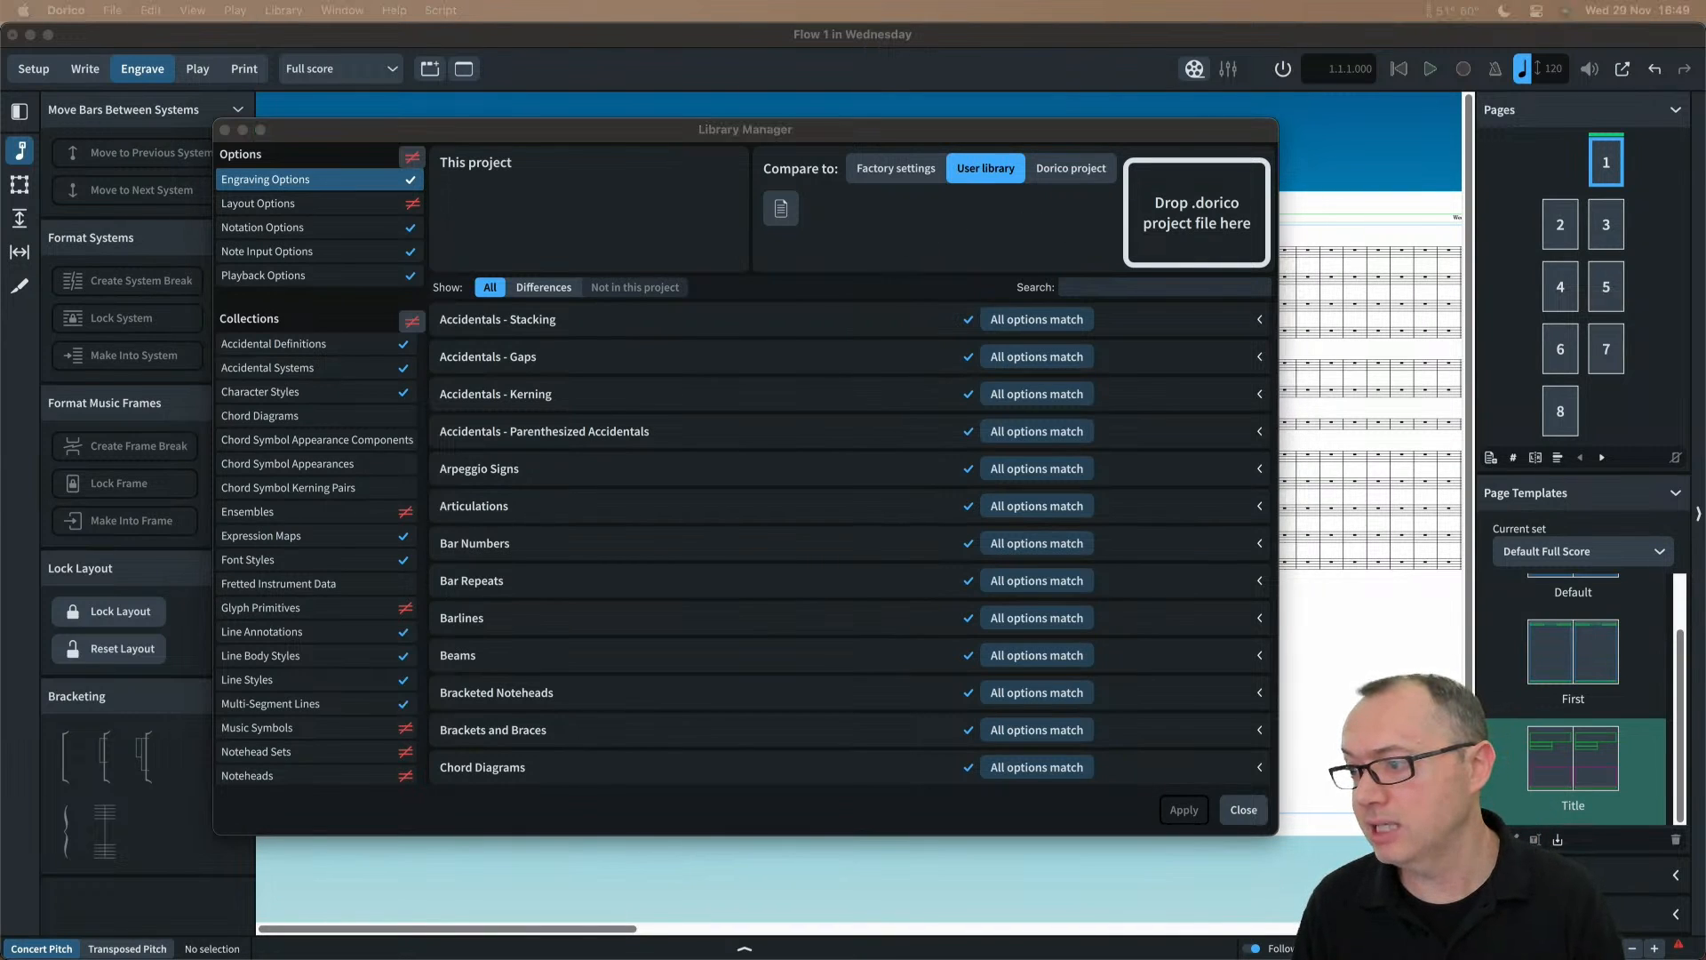
drag(1380, 481, 1236, 197)
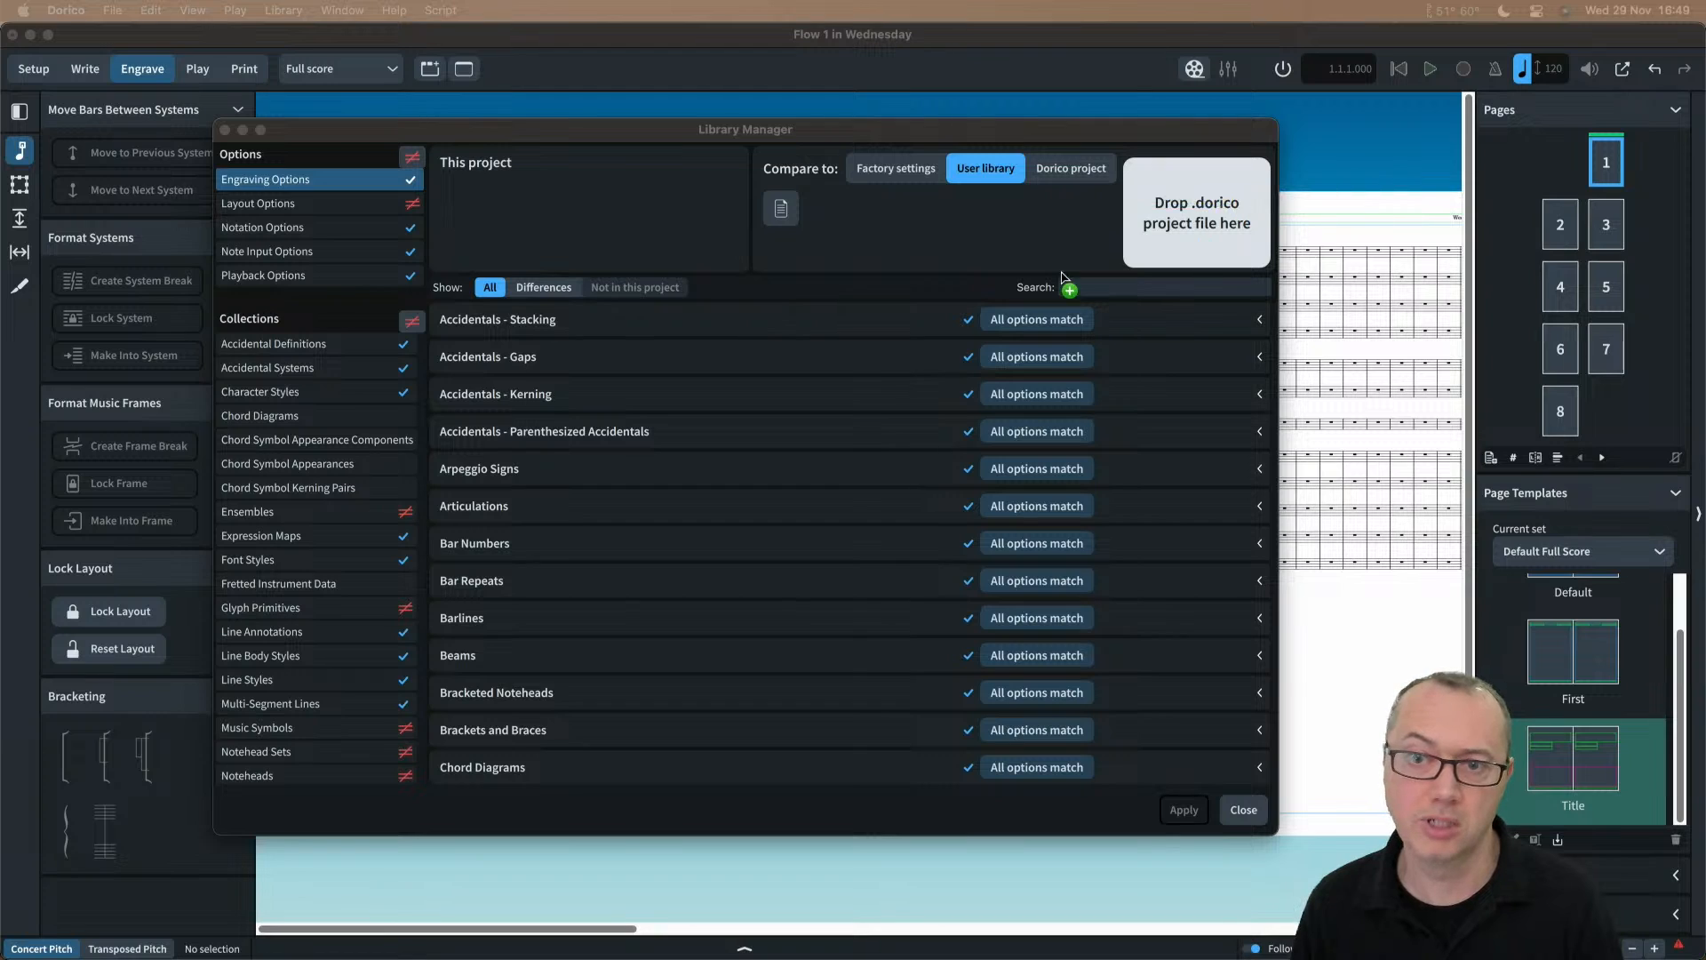
drag(833, 265, 1163, 222)
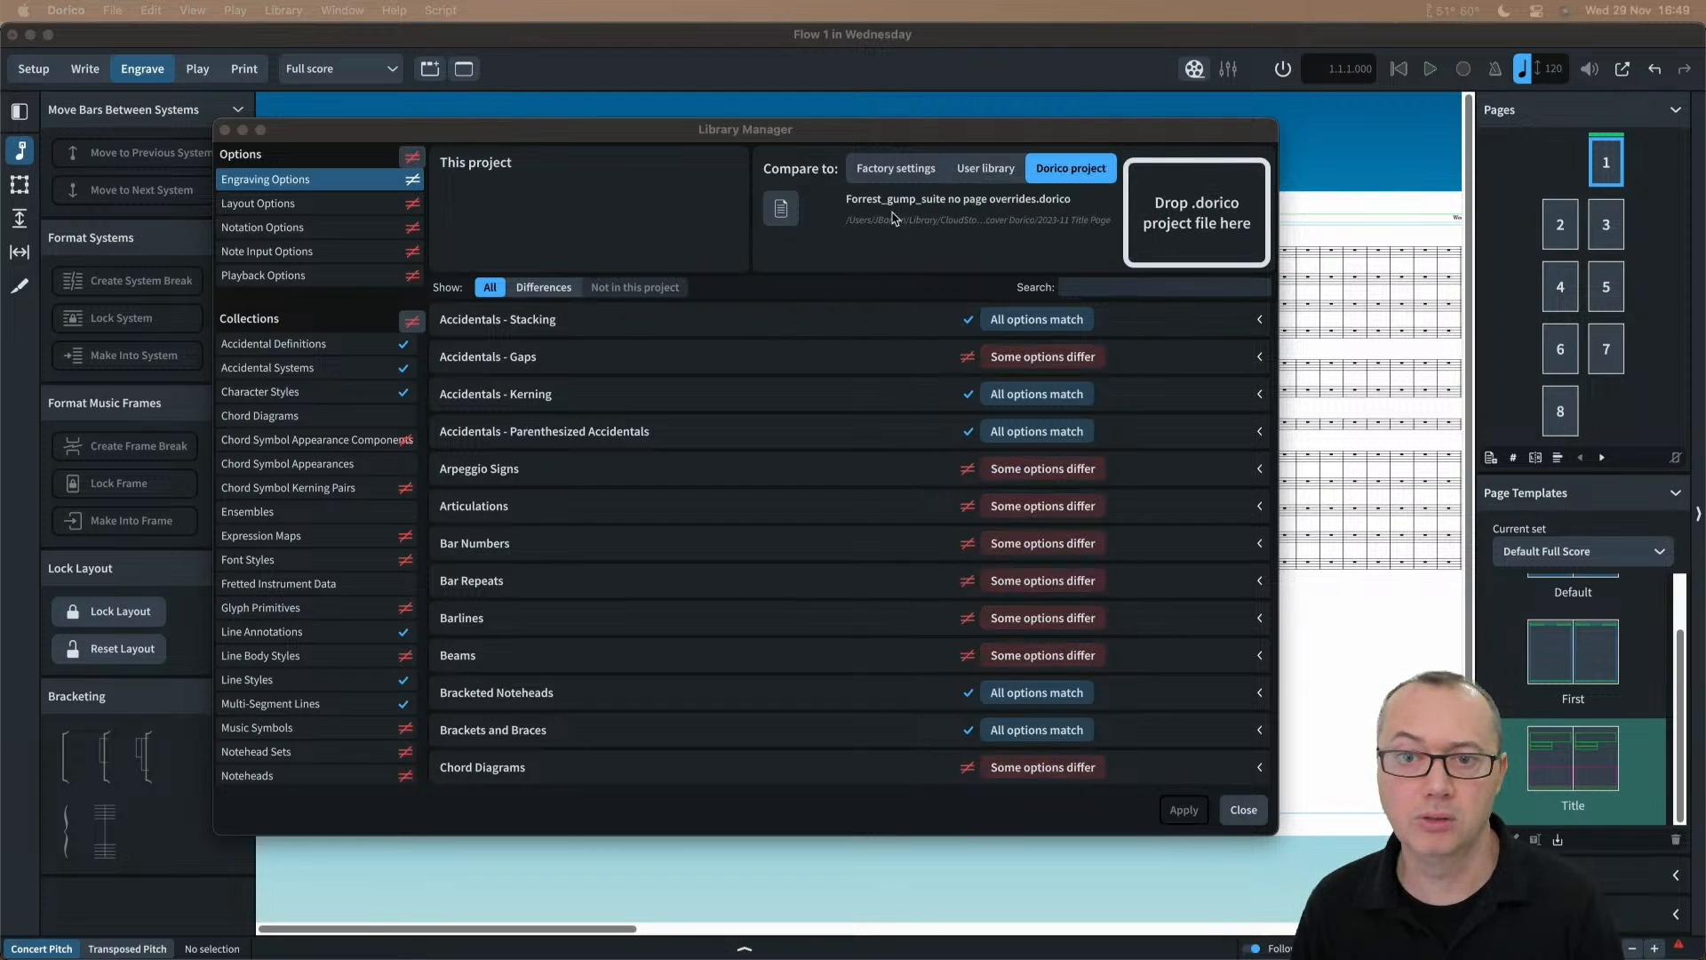
click(546, 294)
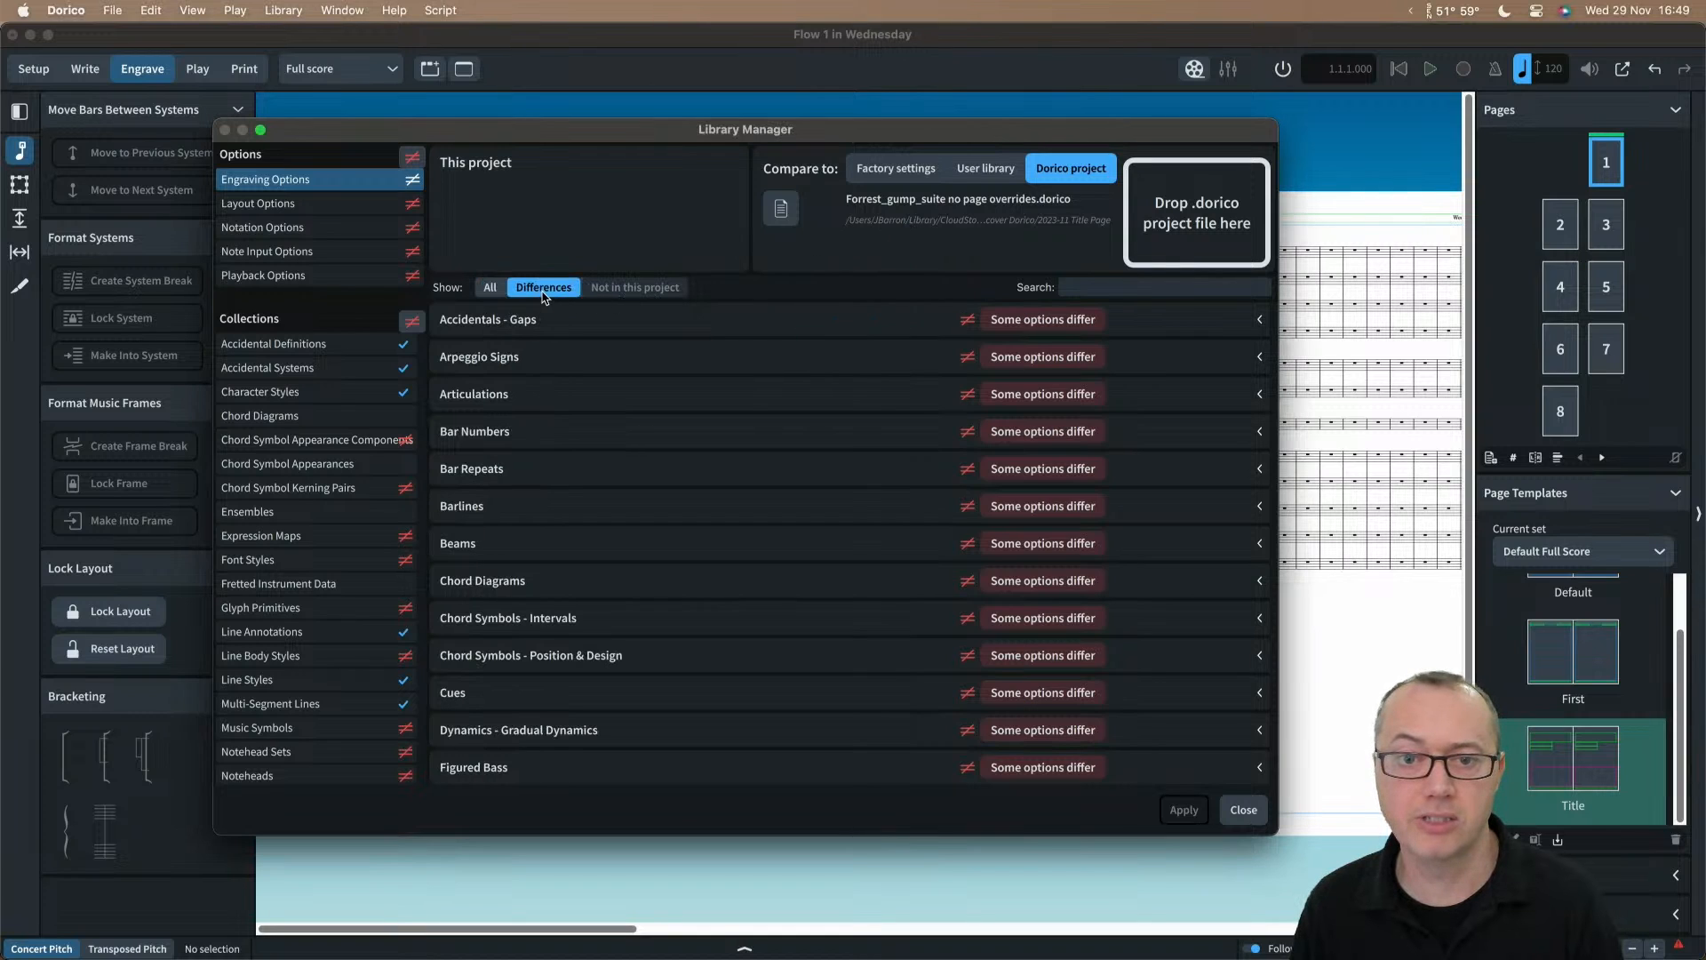
Step: Mark the Title Page - Title paragraph style for import from the compared project, and close the Library Manager discarding the changes
scroll(325, 691, down, 10)
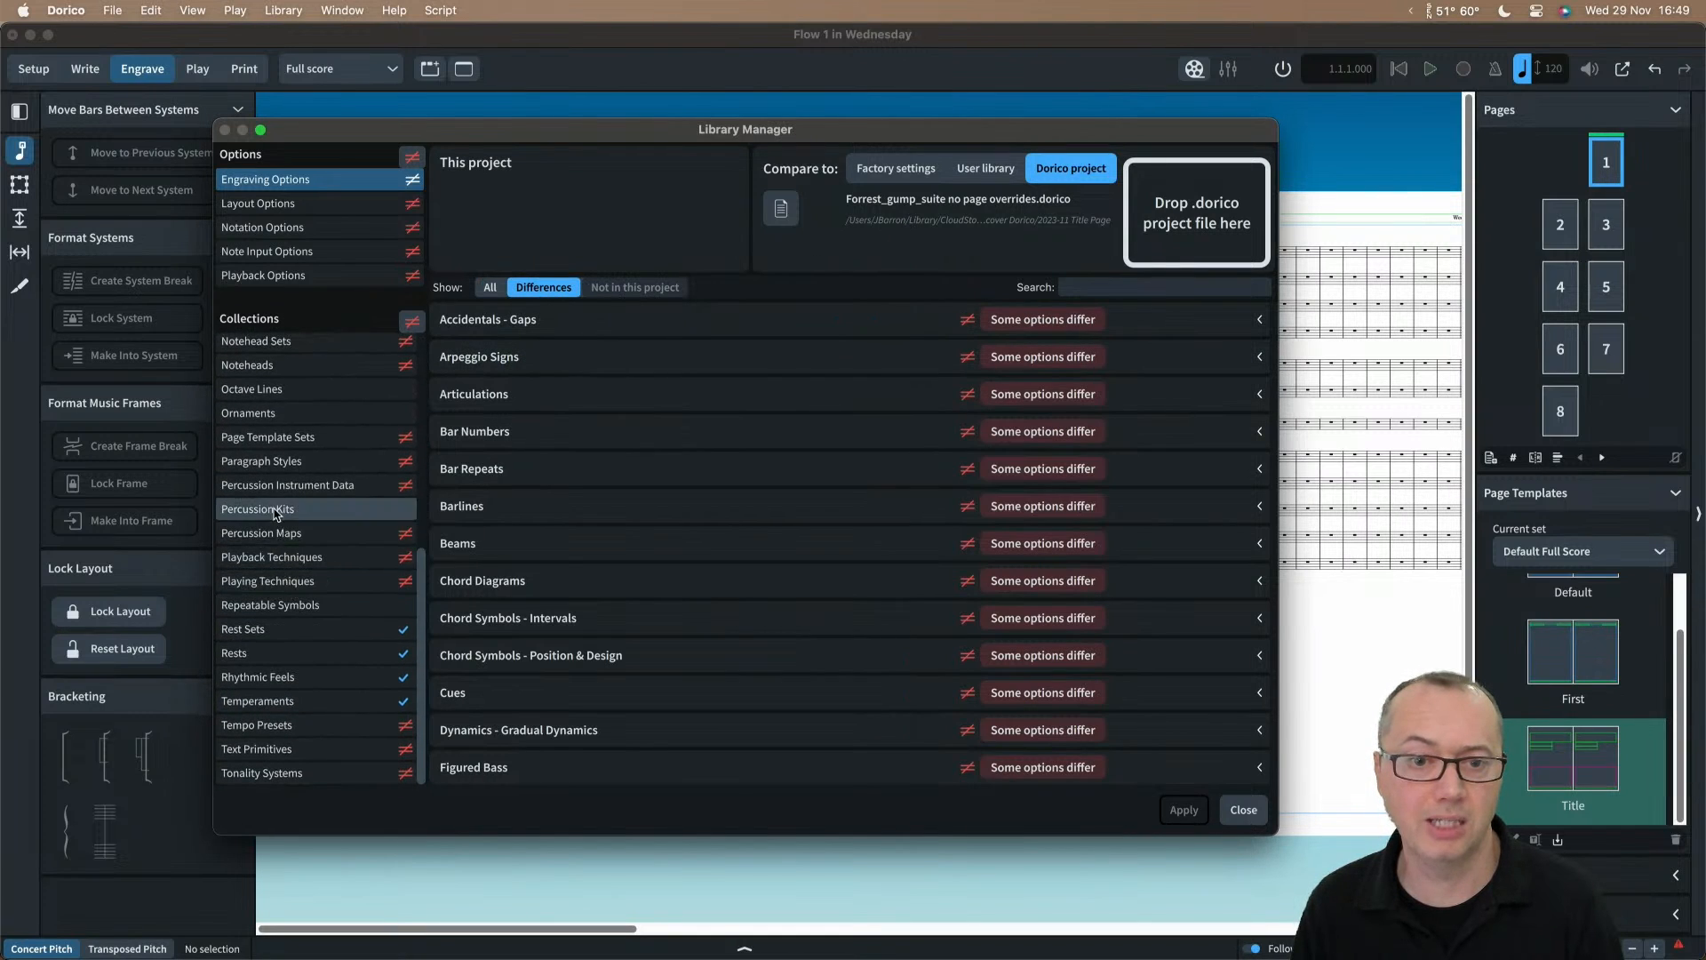
click(294, 462)
scroll(1241, 713, down, 10)
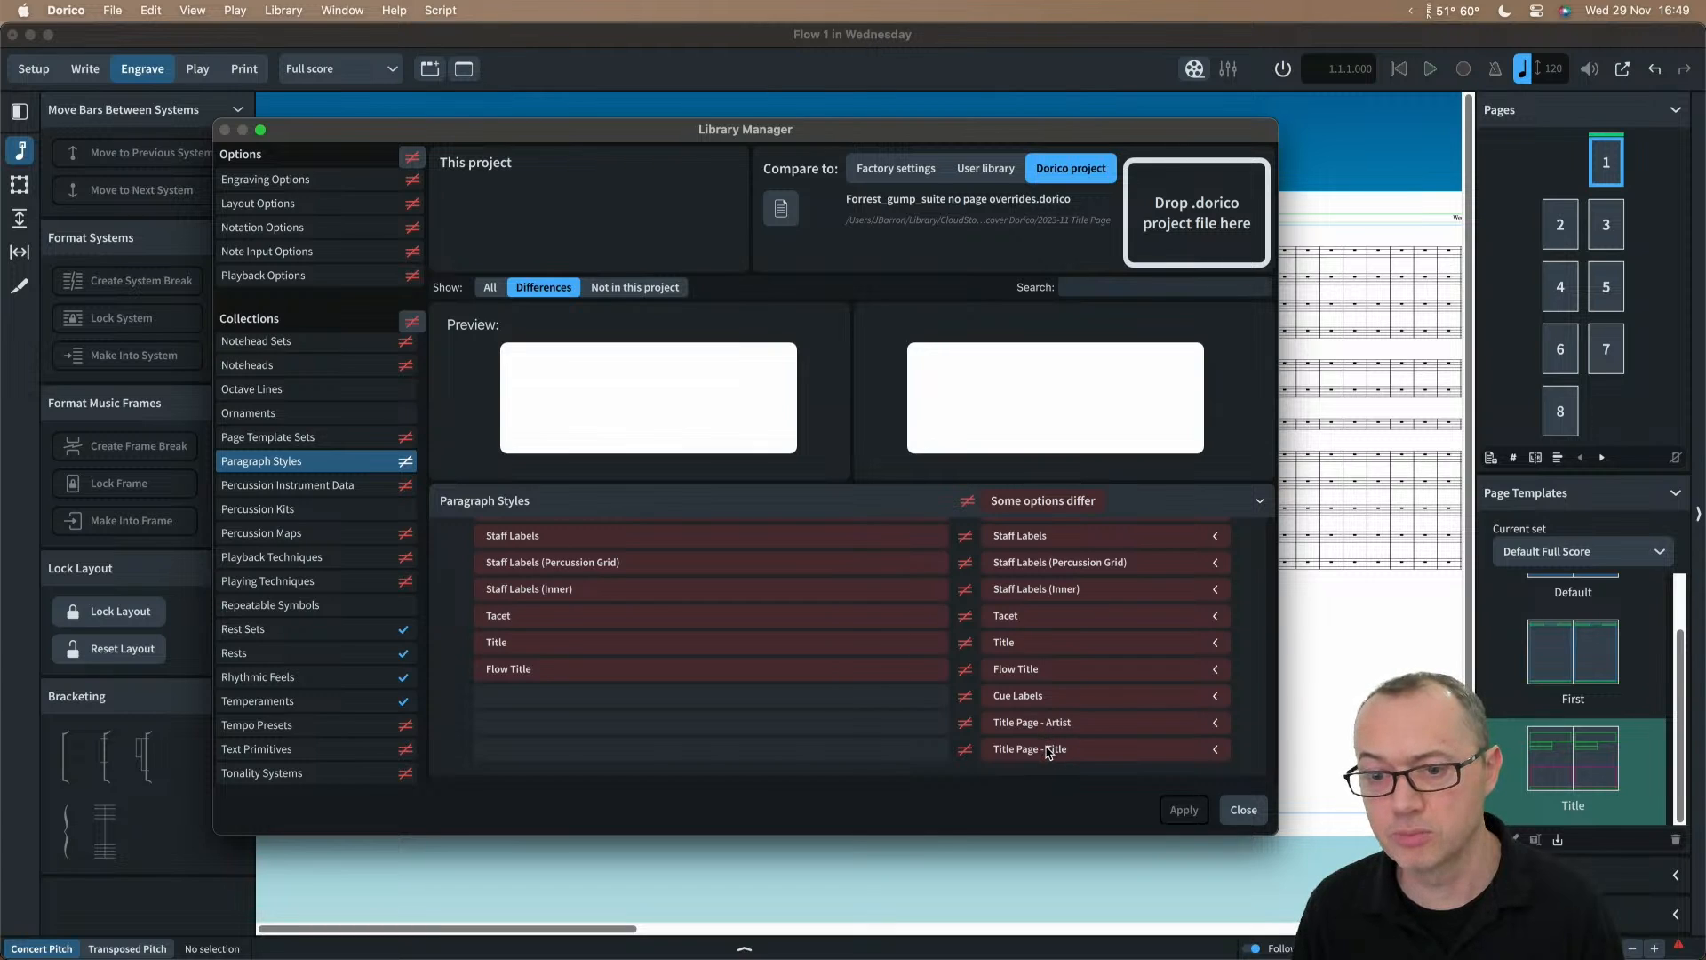
click(1045, 751)
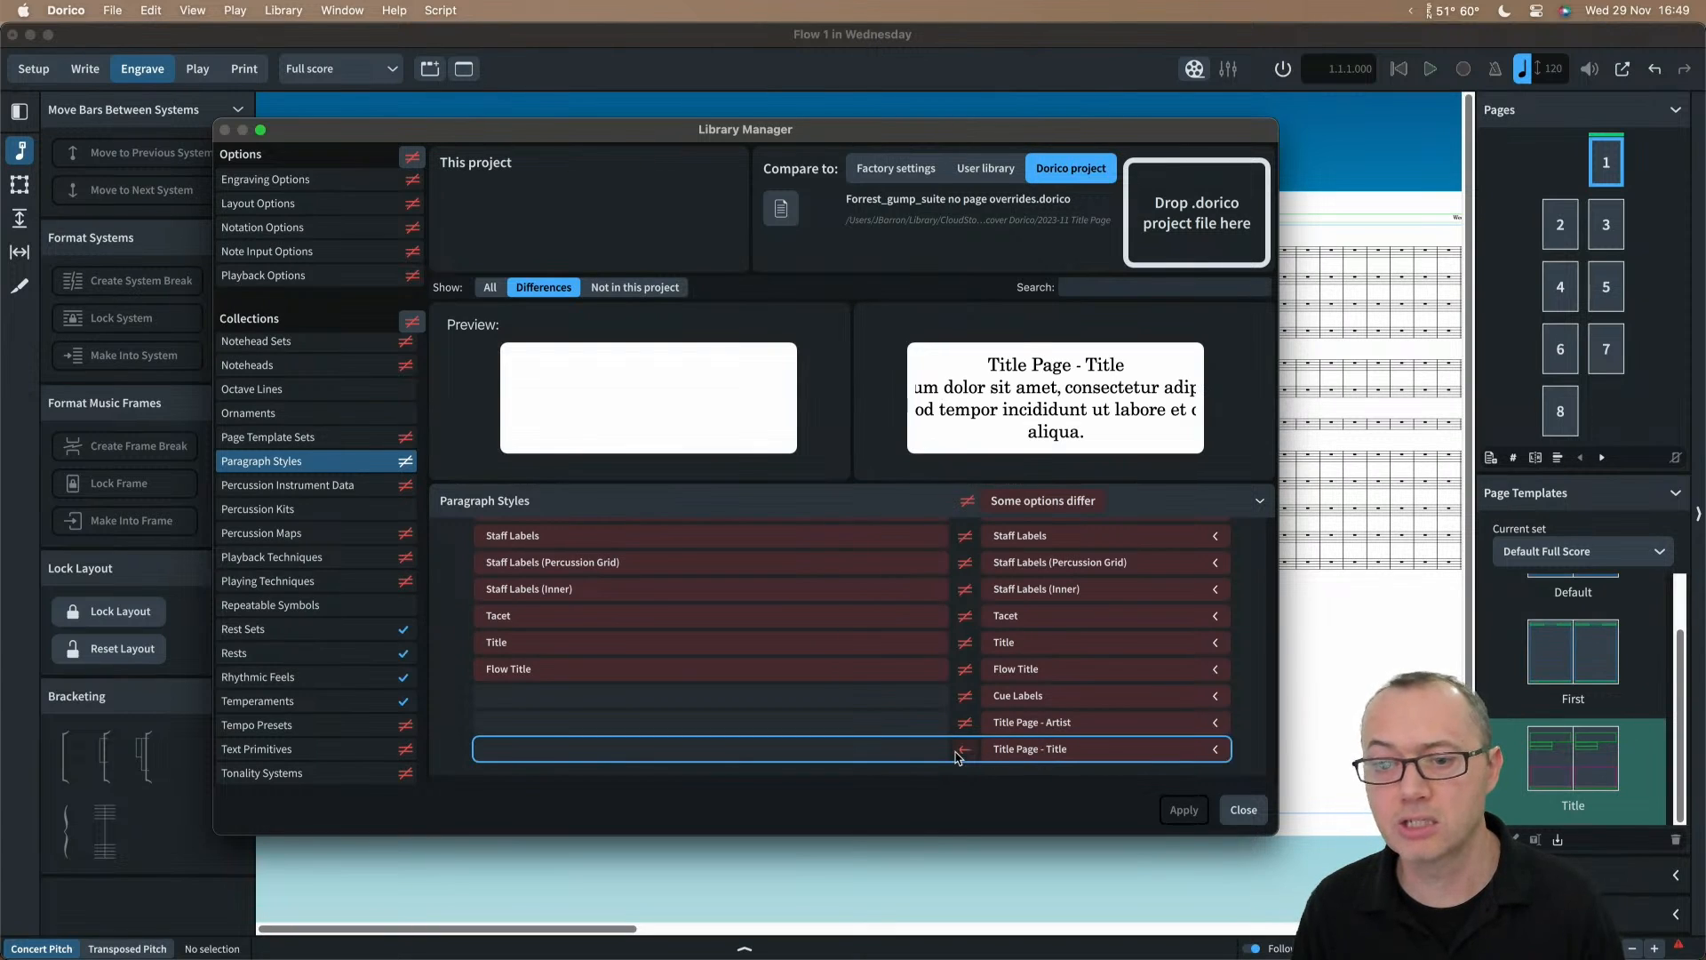
click(966, 751)
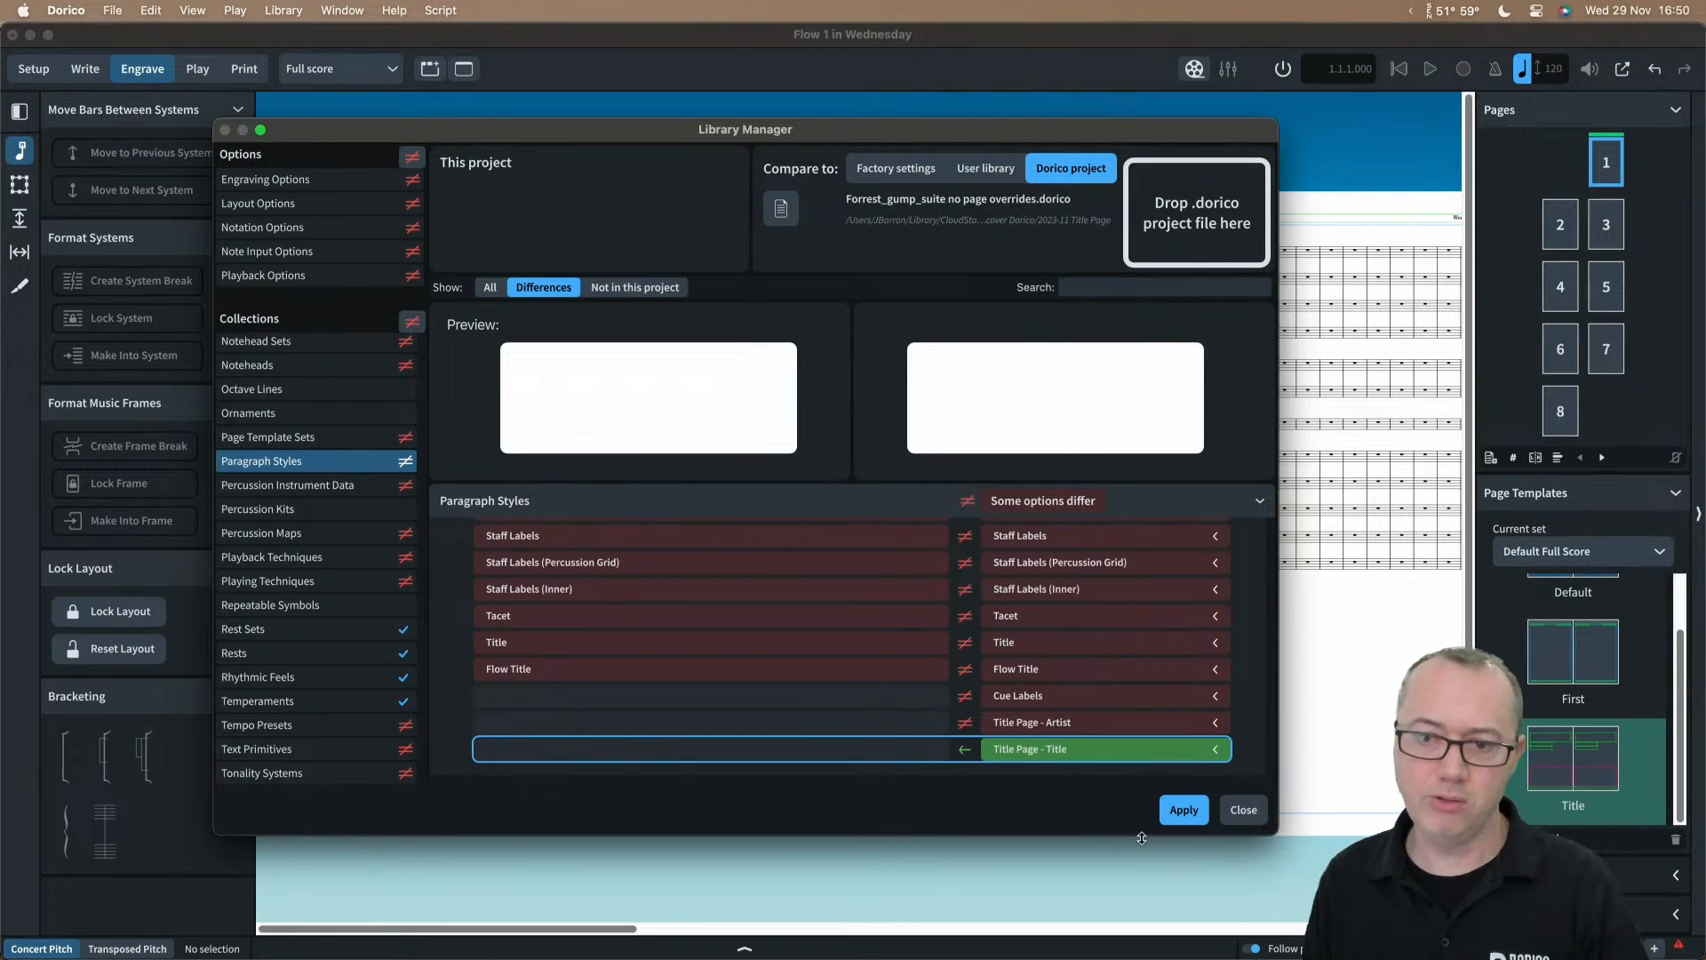
click(1242, 814)
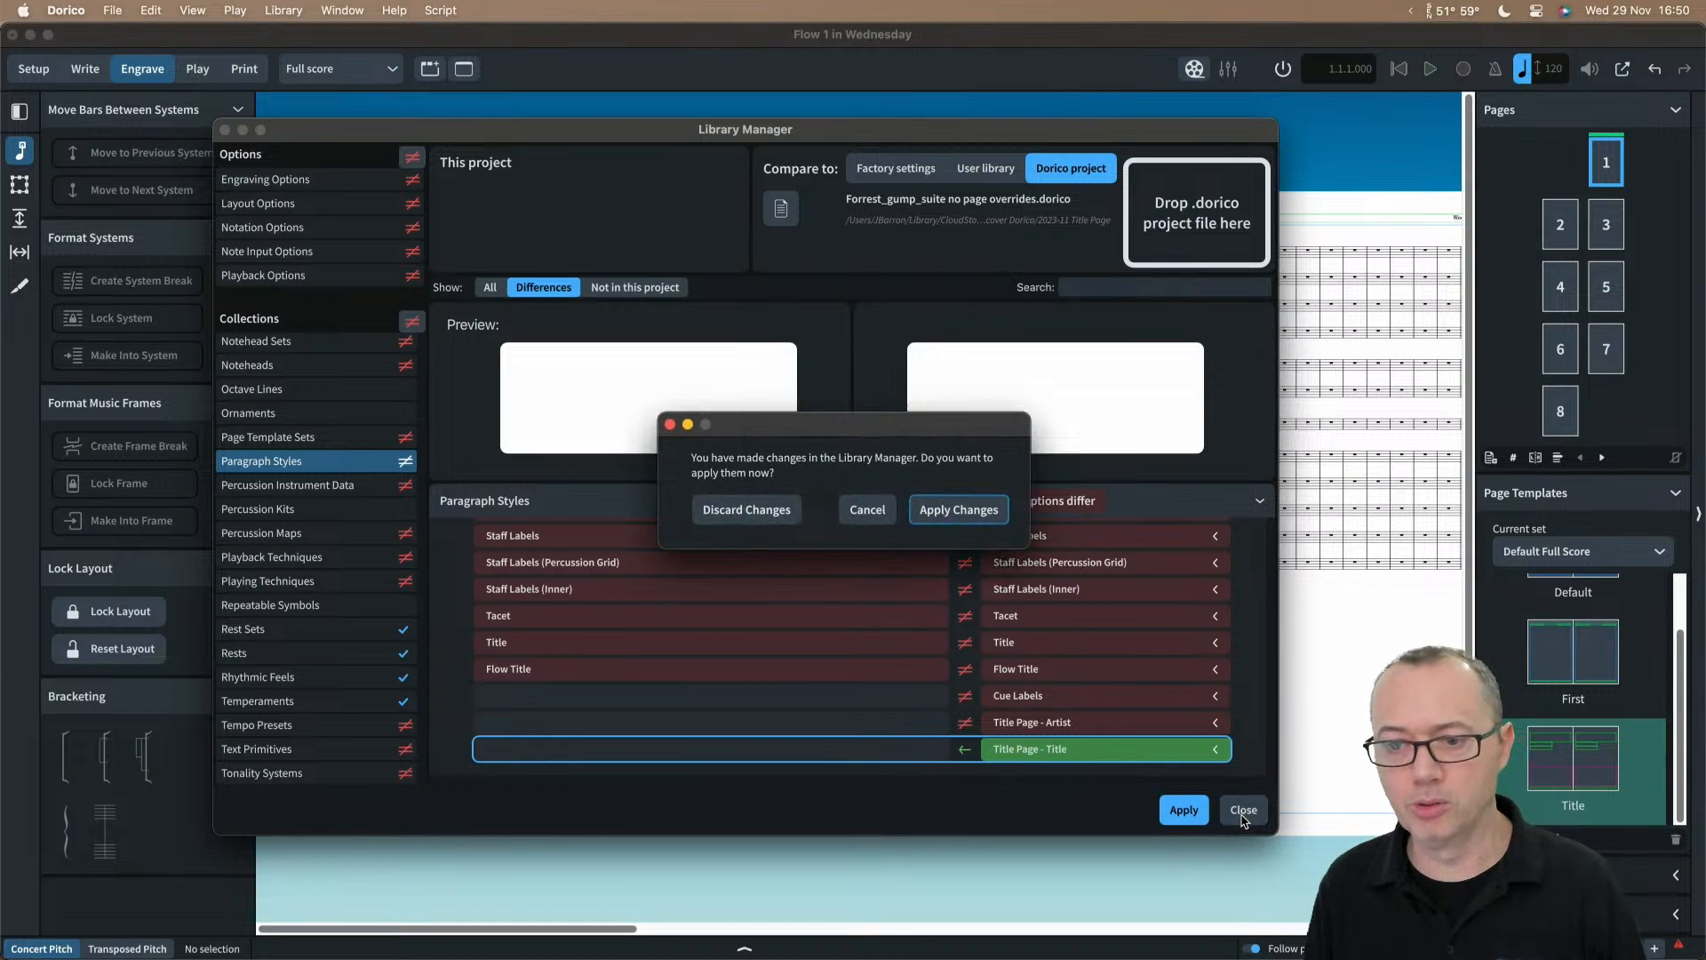
click(751, 515)
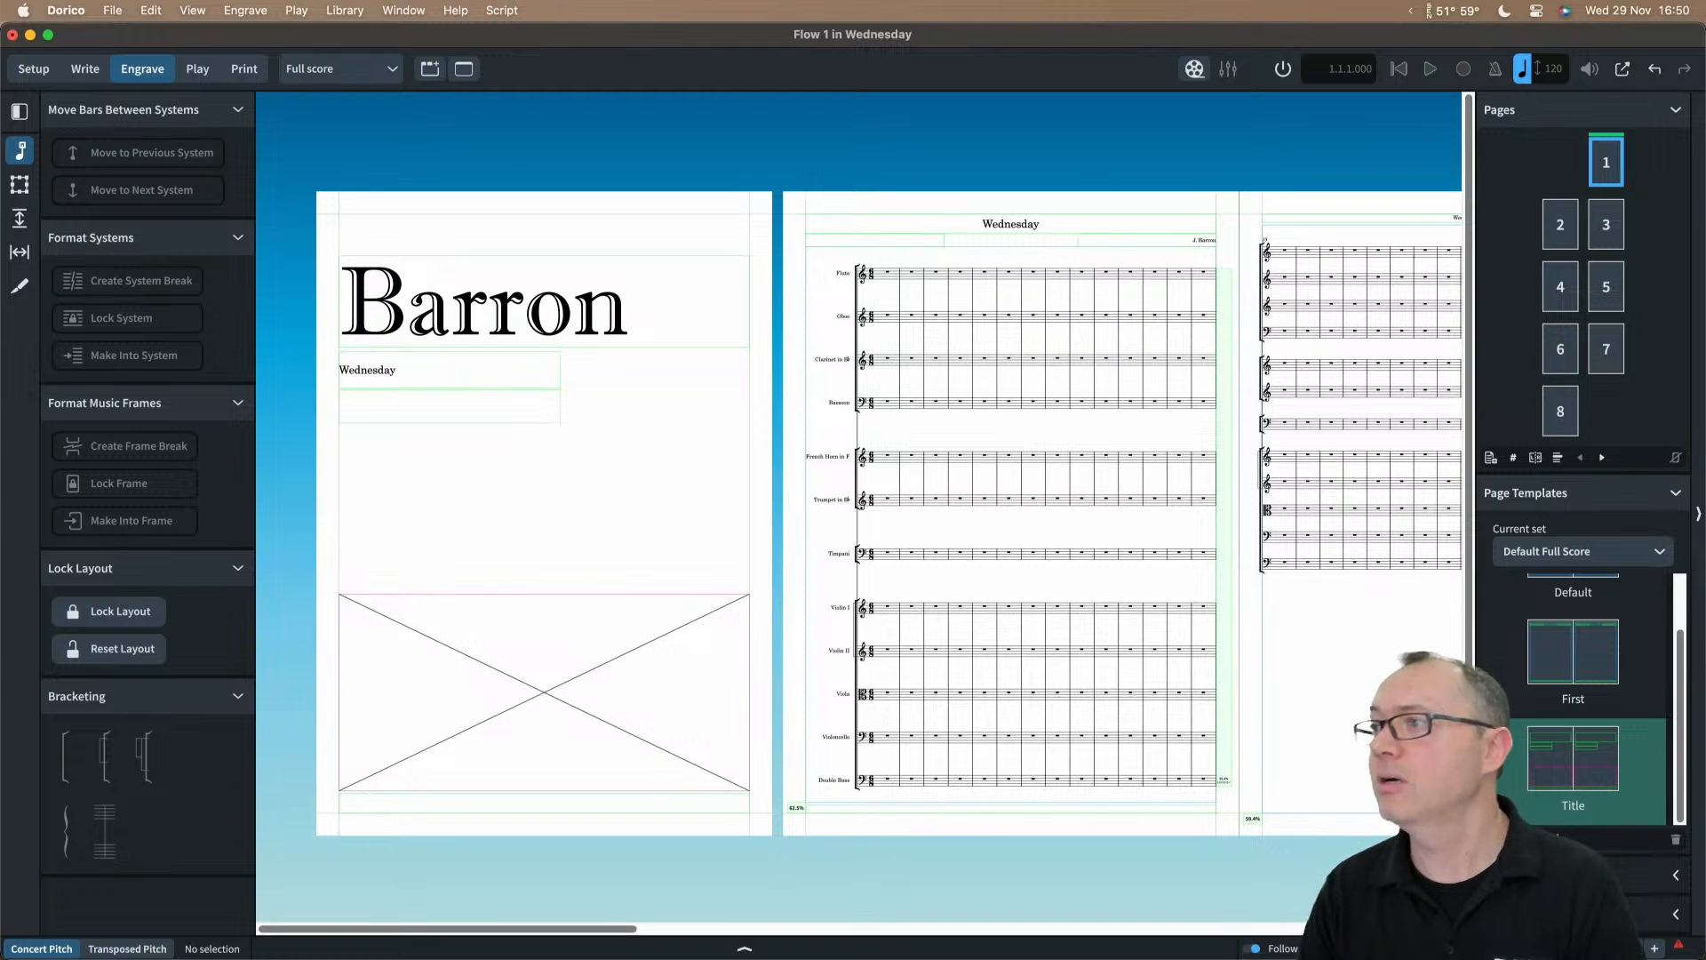
Step: Switch to frame editing on the title page of the full score
double_click(1572, 759)
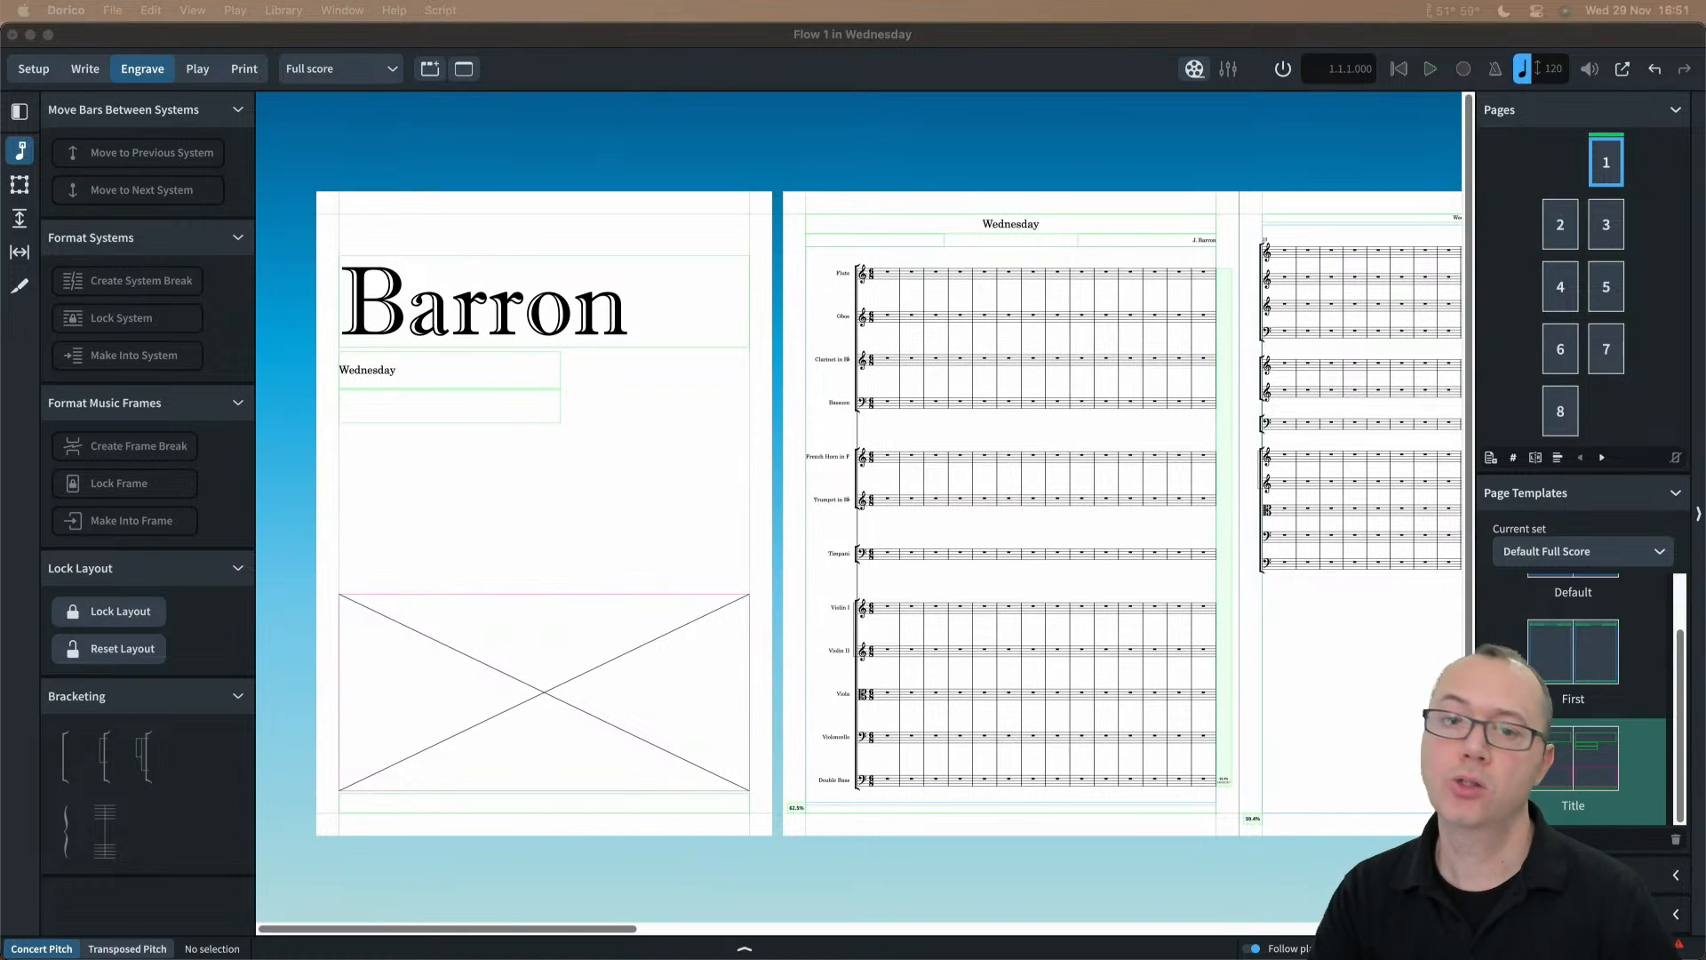
click(641, 414)
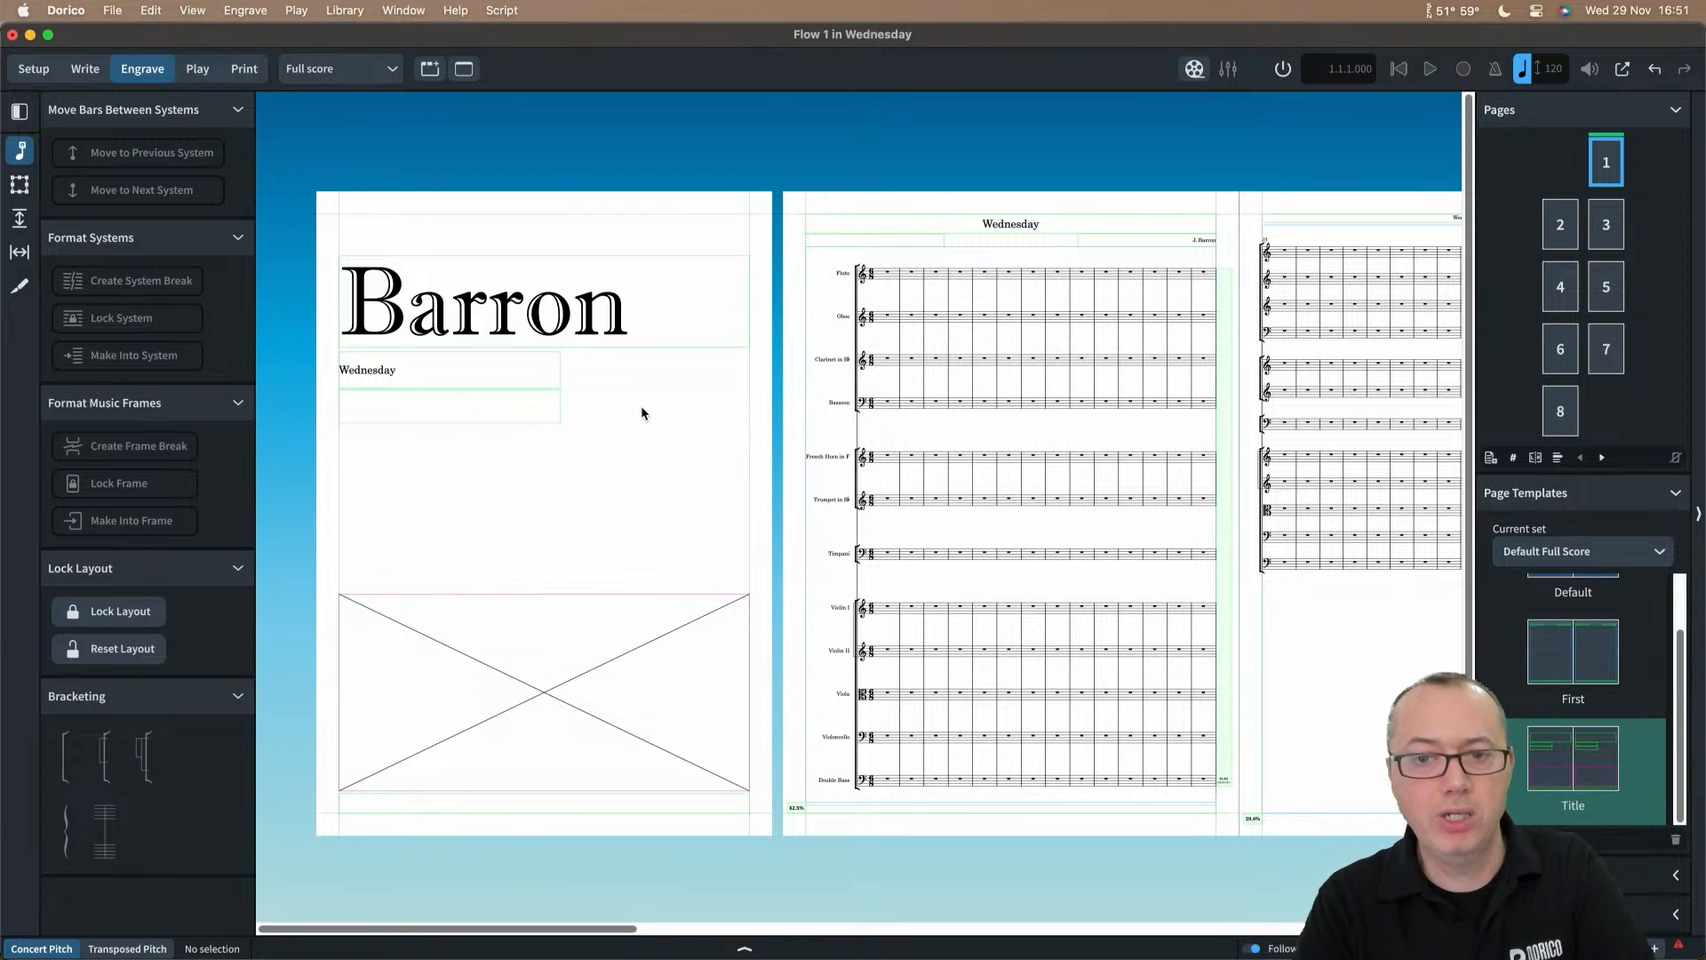
key(z)
key(z)
key(z)
key(z)
key(z)
key(z)
key(z)
key(z)
key(z)
key(z)
scroll(641, 413, left, 4)
scroll(642, 413, up, 3)
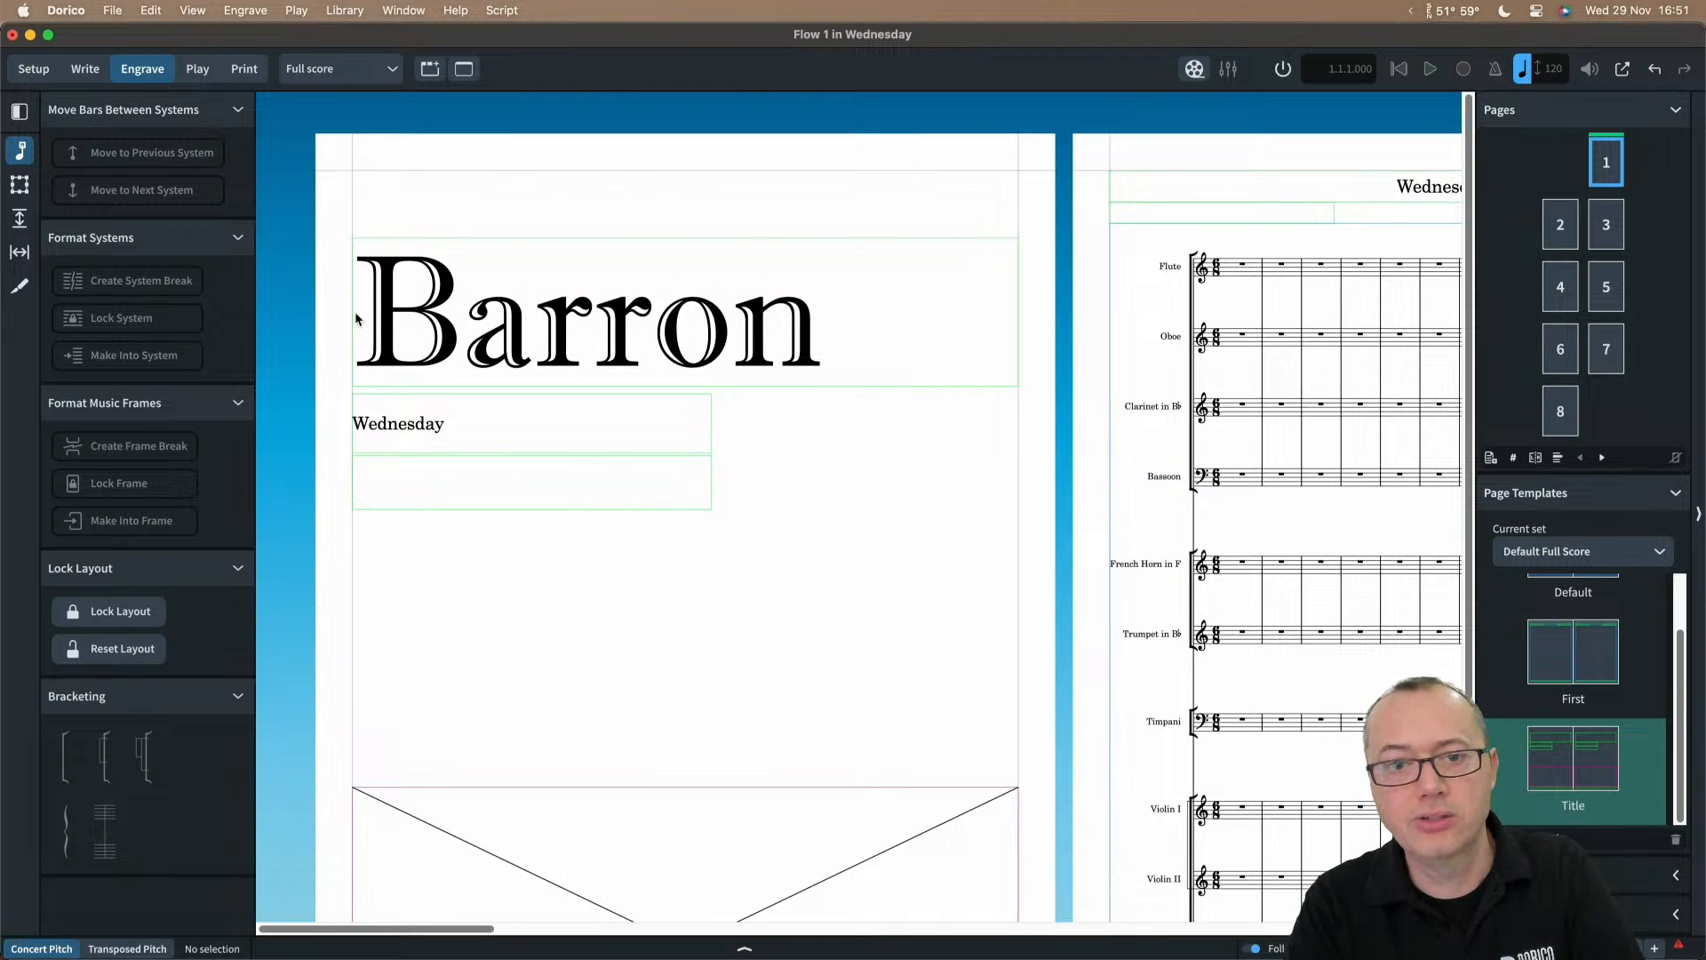
click(19, 184)
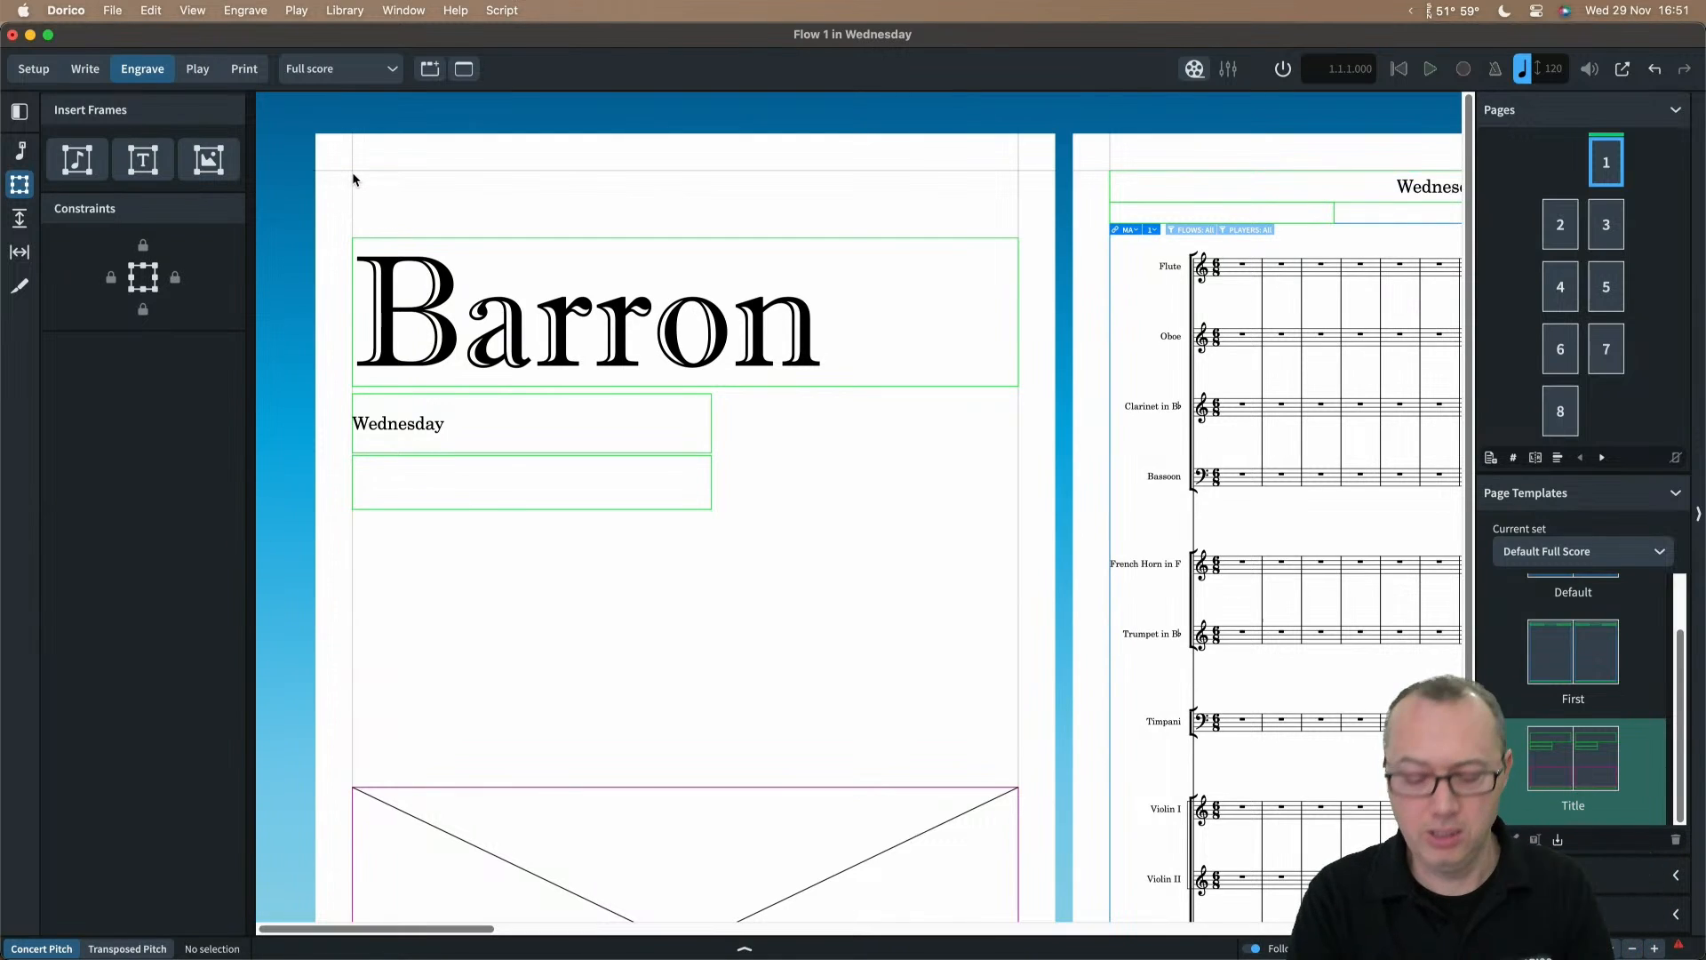
Step: Check the full score's page margins and music frame margins in the layout options
key(super+shift+l)
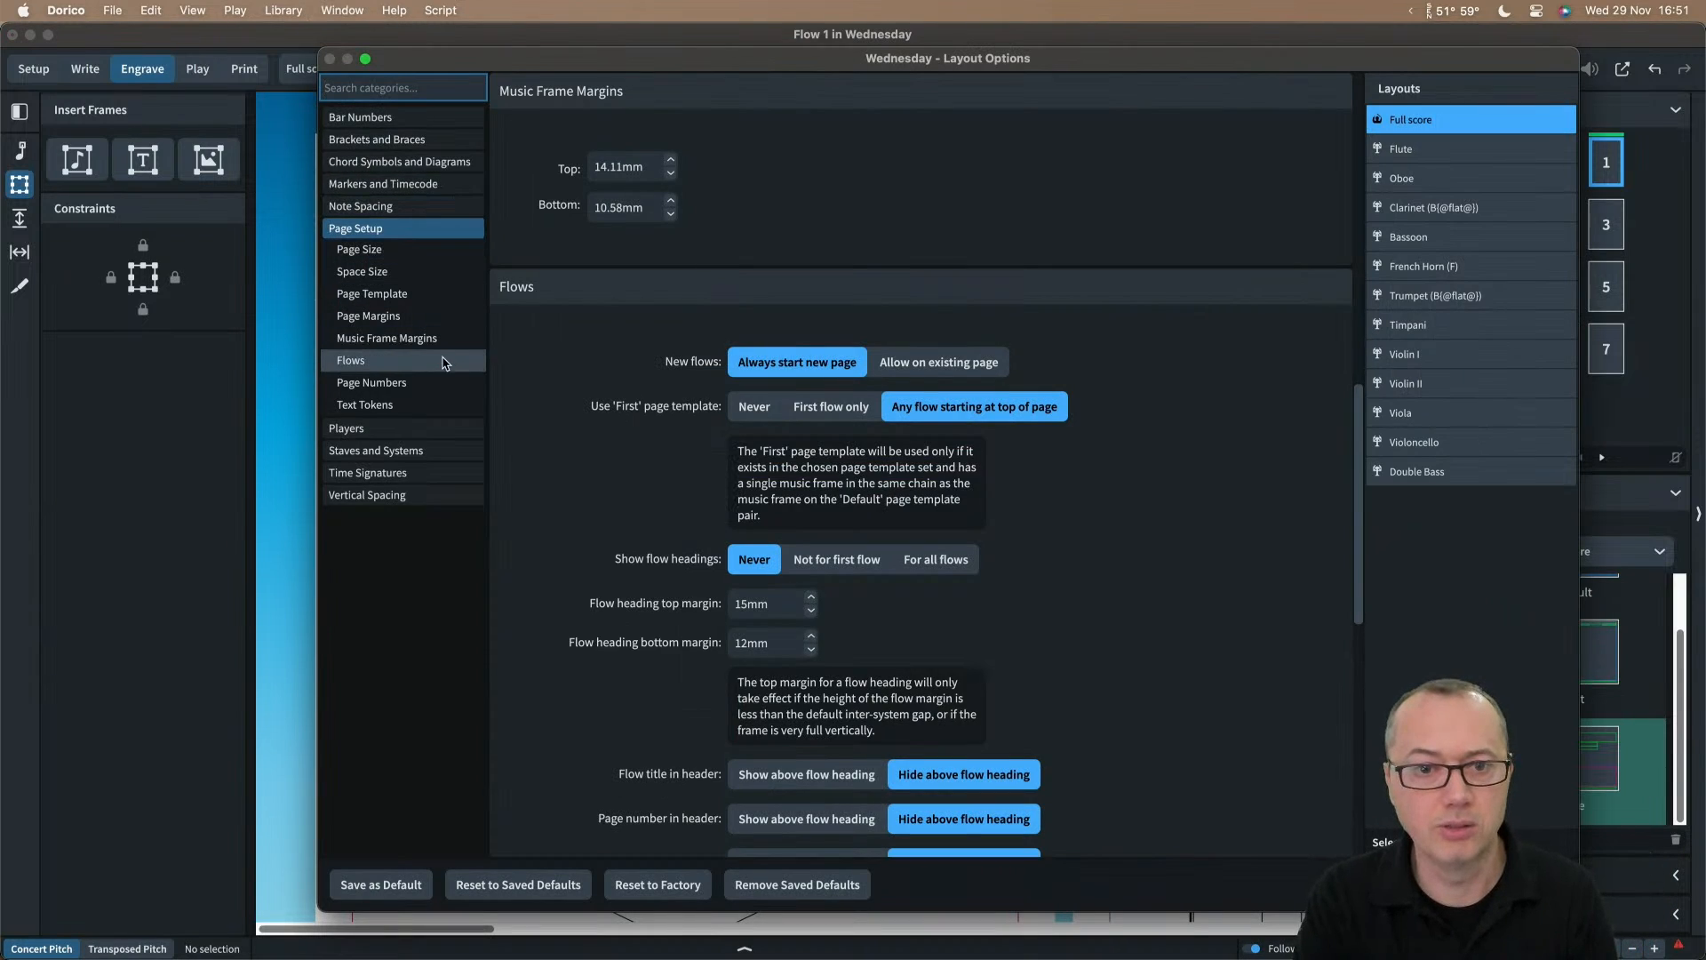
click(413, 337)
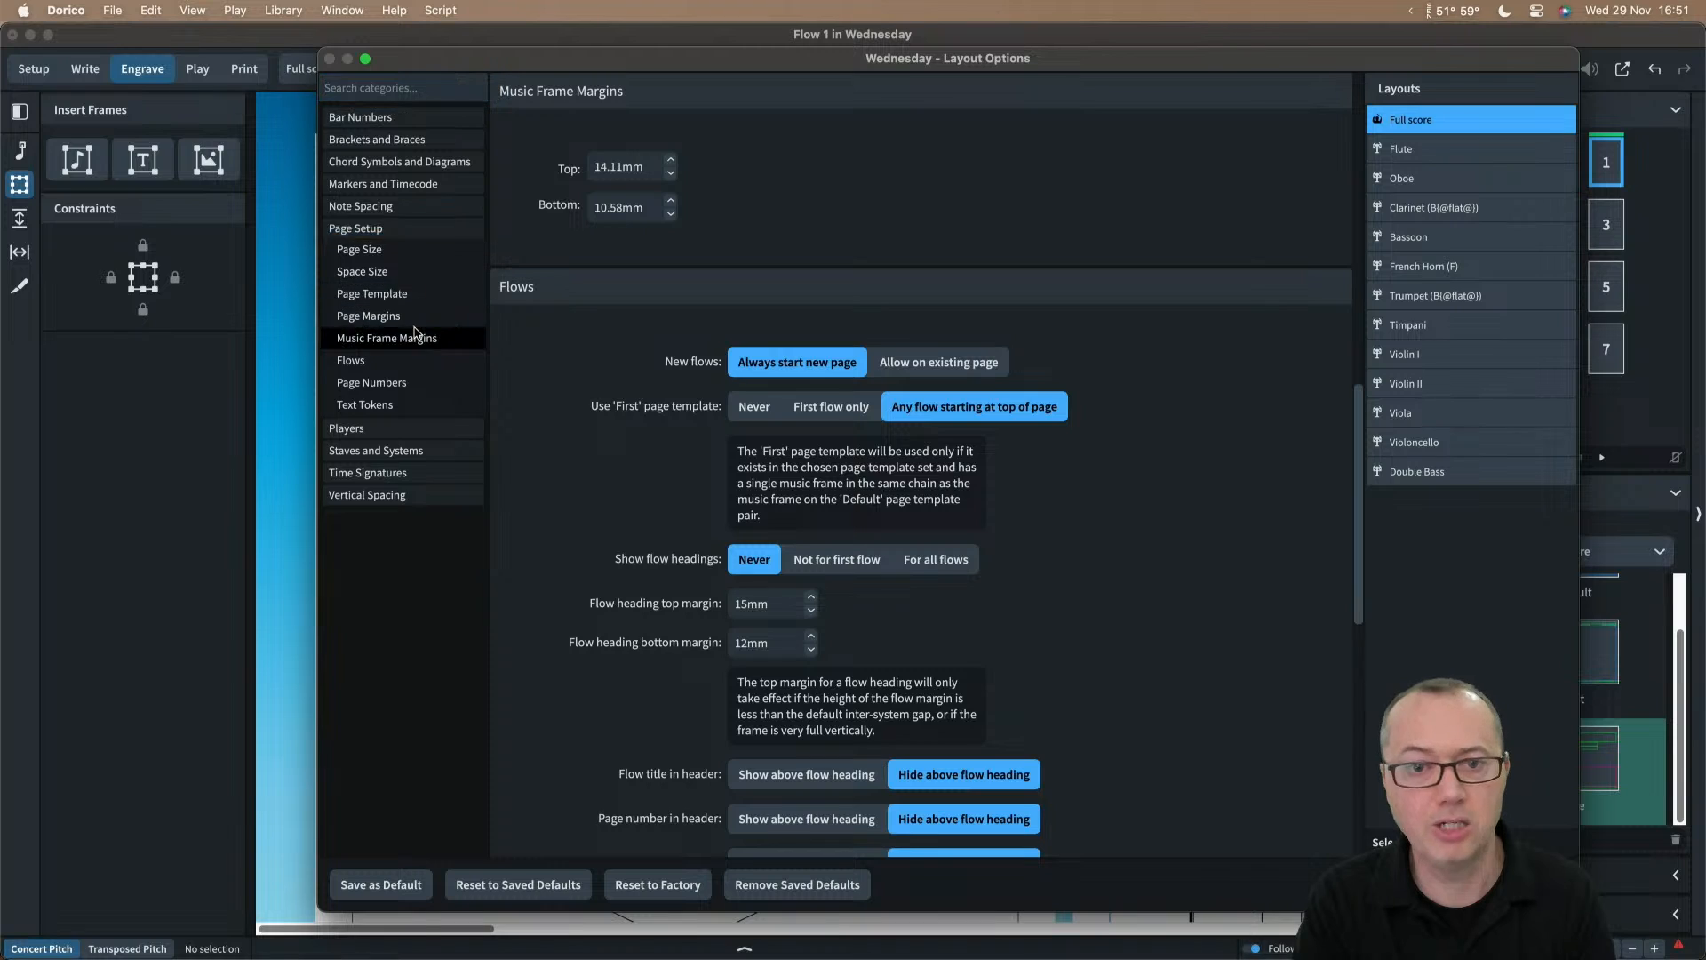
click(413, 317)
scroll(800, 372, up, 2)
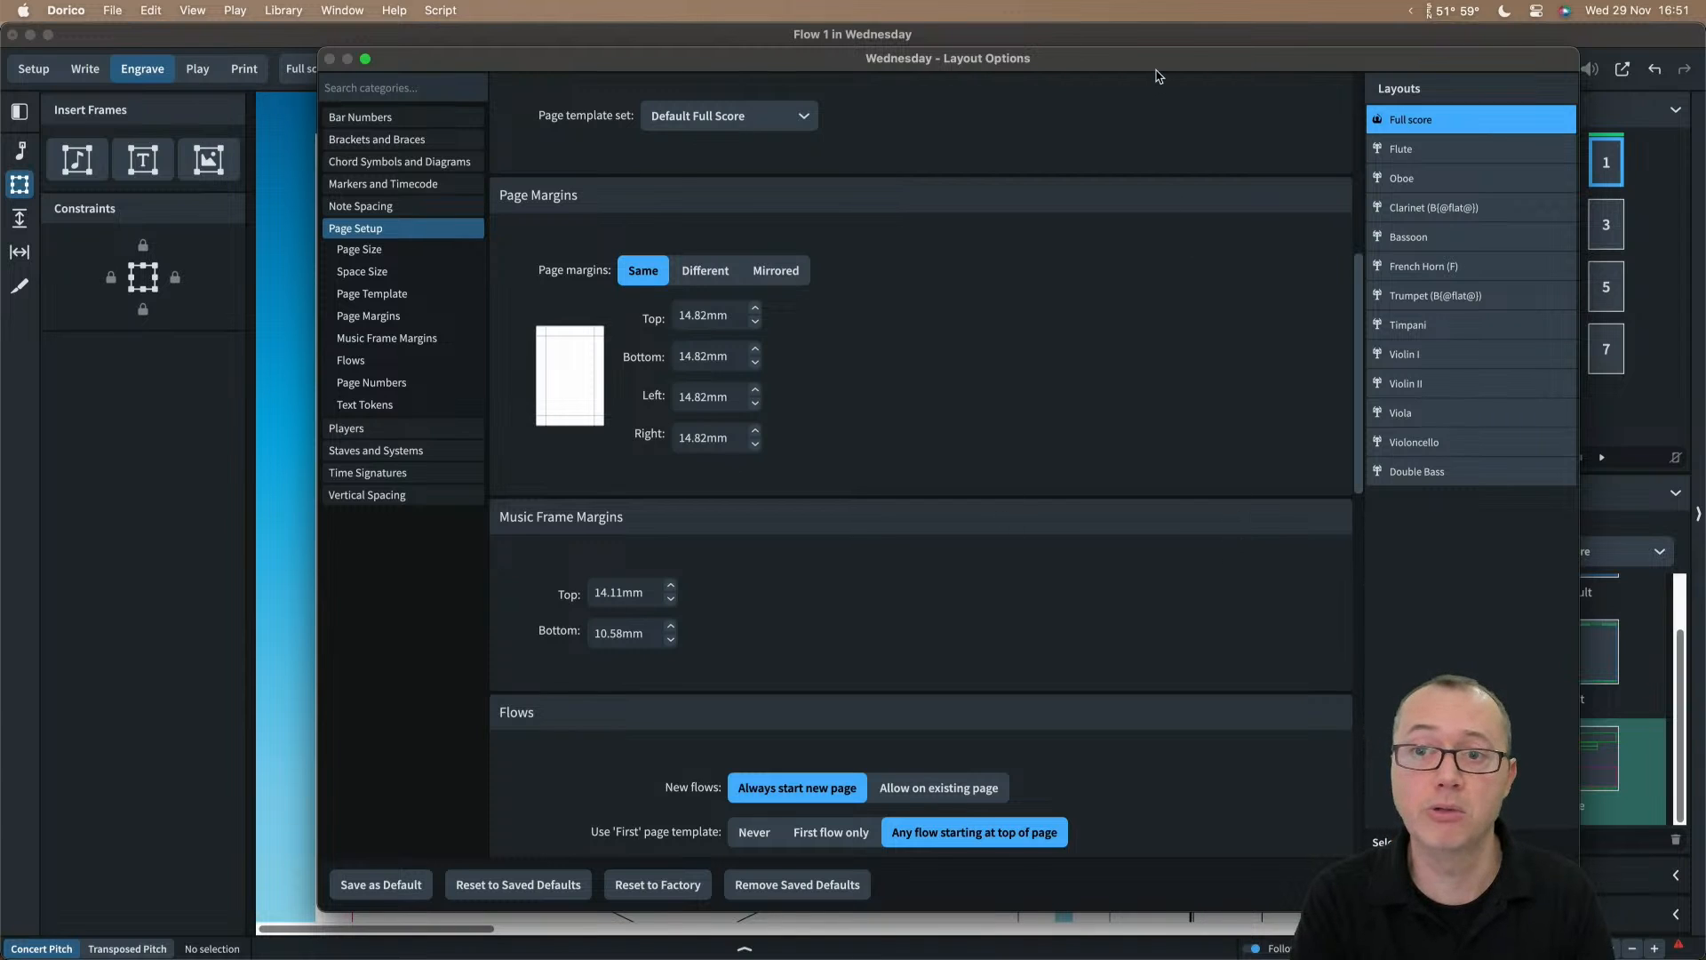
drag(1155, 70, 953, 69)
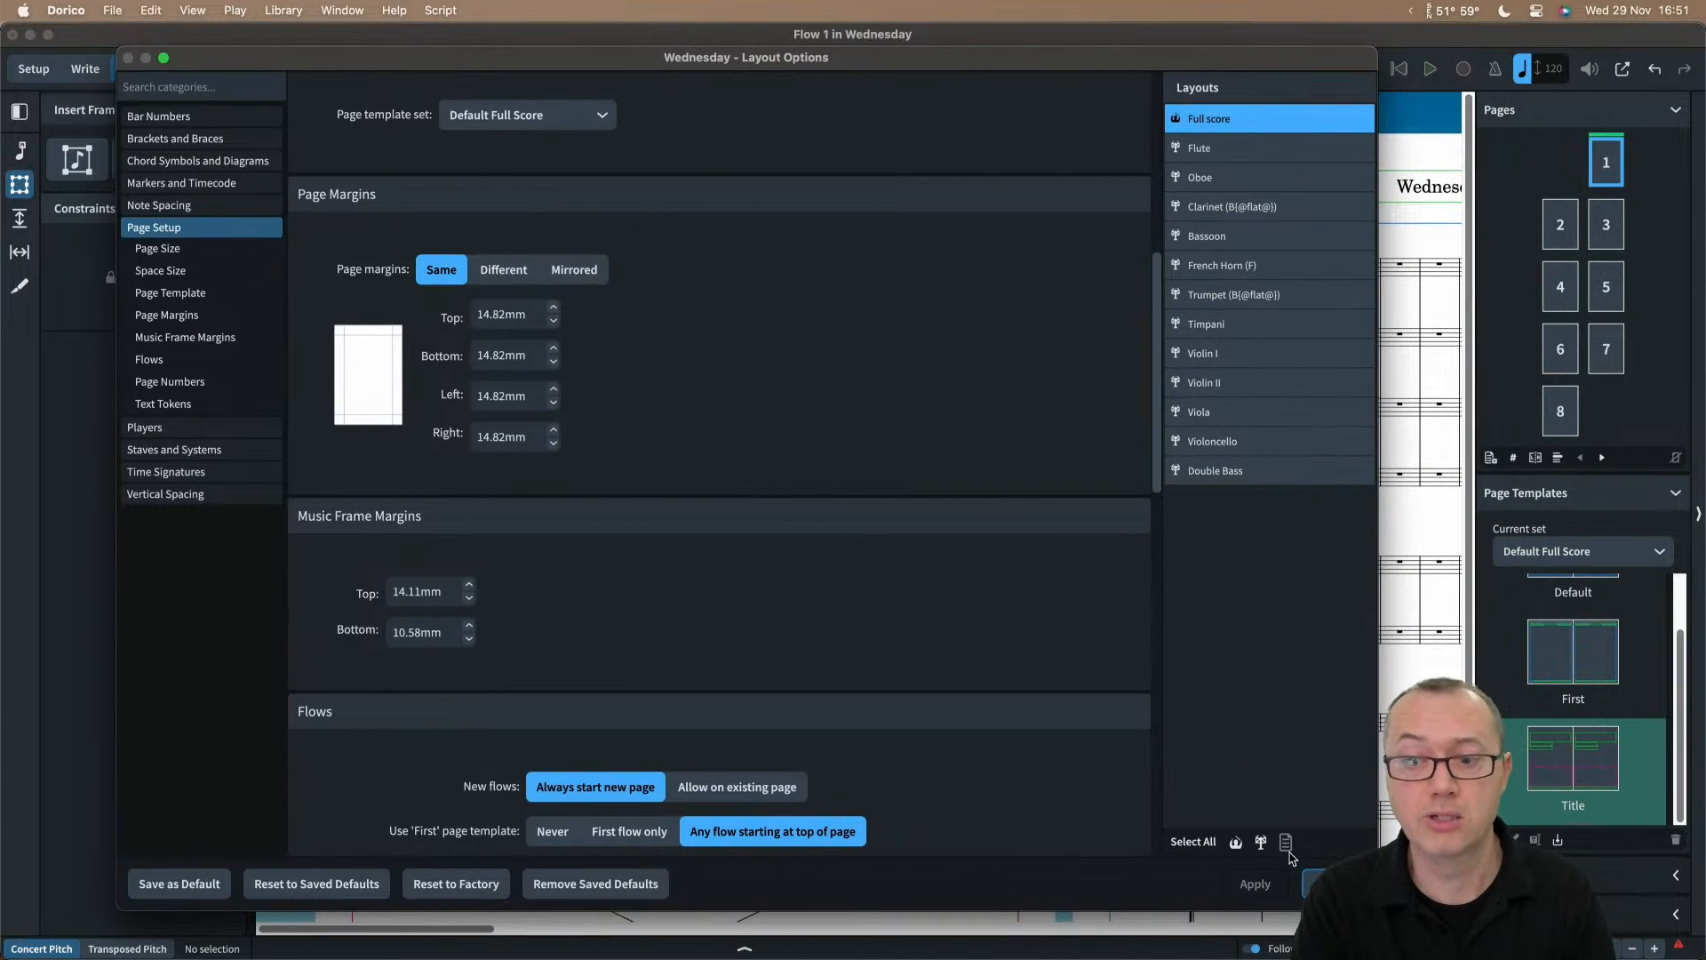
click(1334, 883)
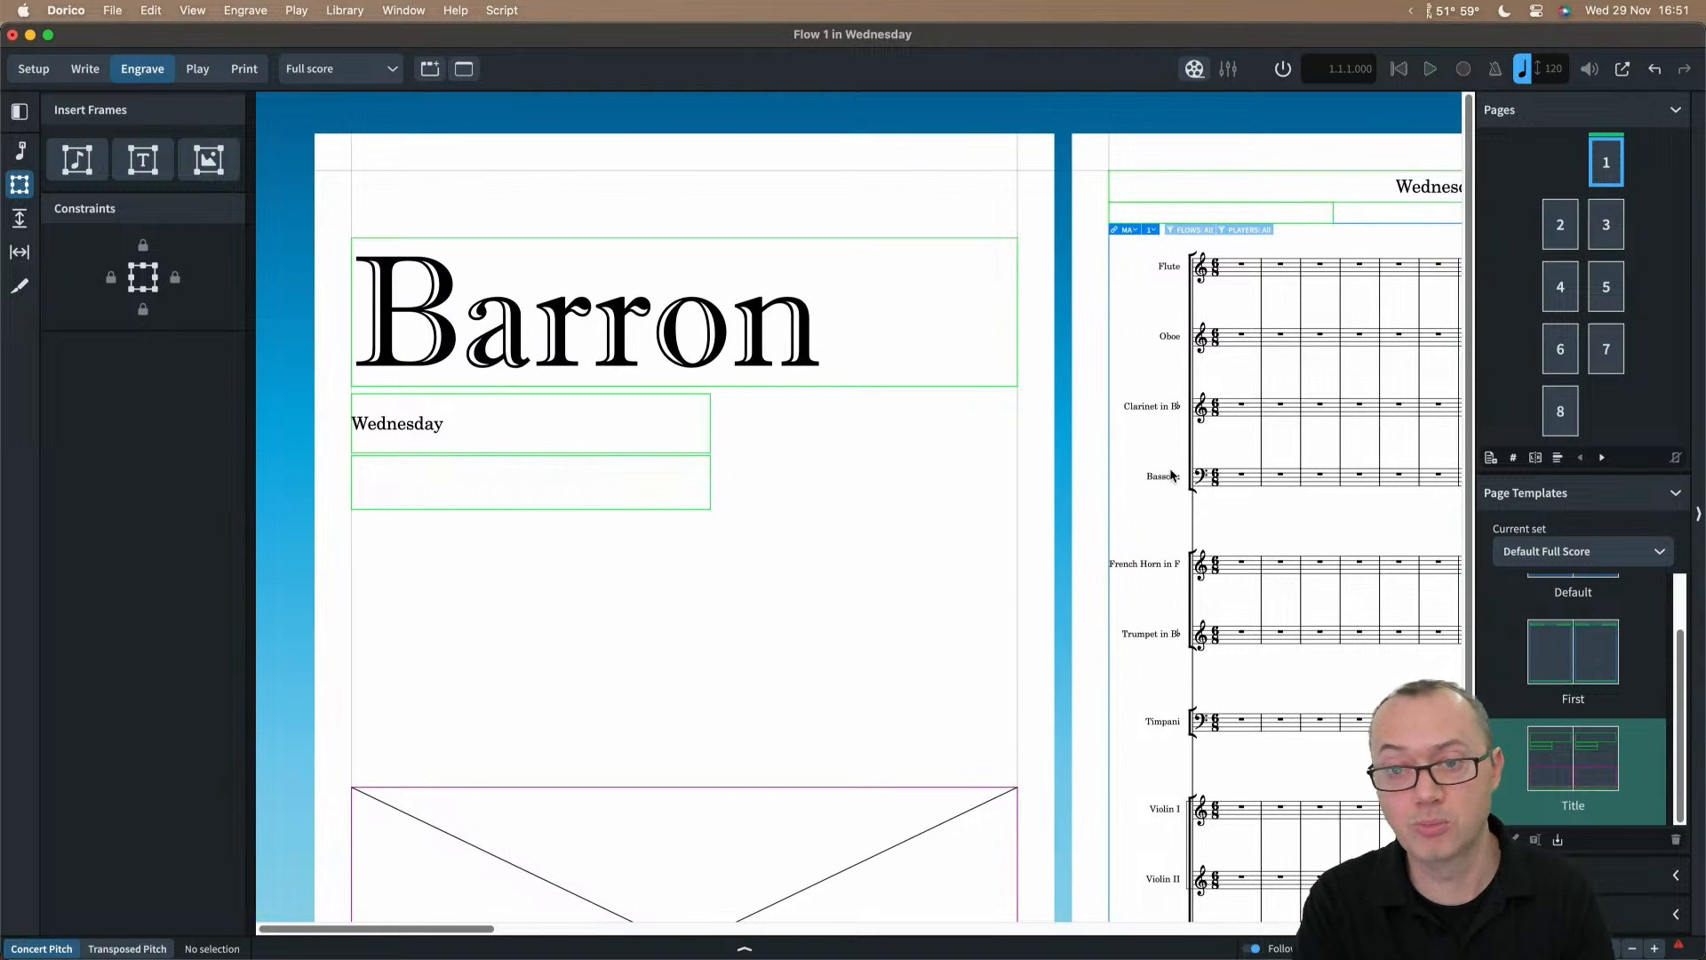
Step: Open the Title page template of the Default Full Score set for editing
scroll(1174, 478, right, 5)
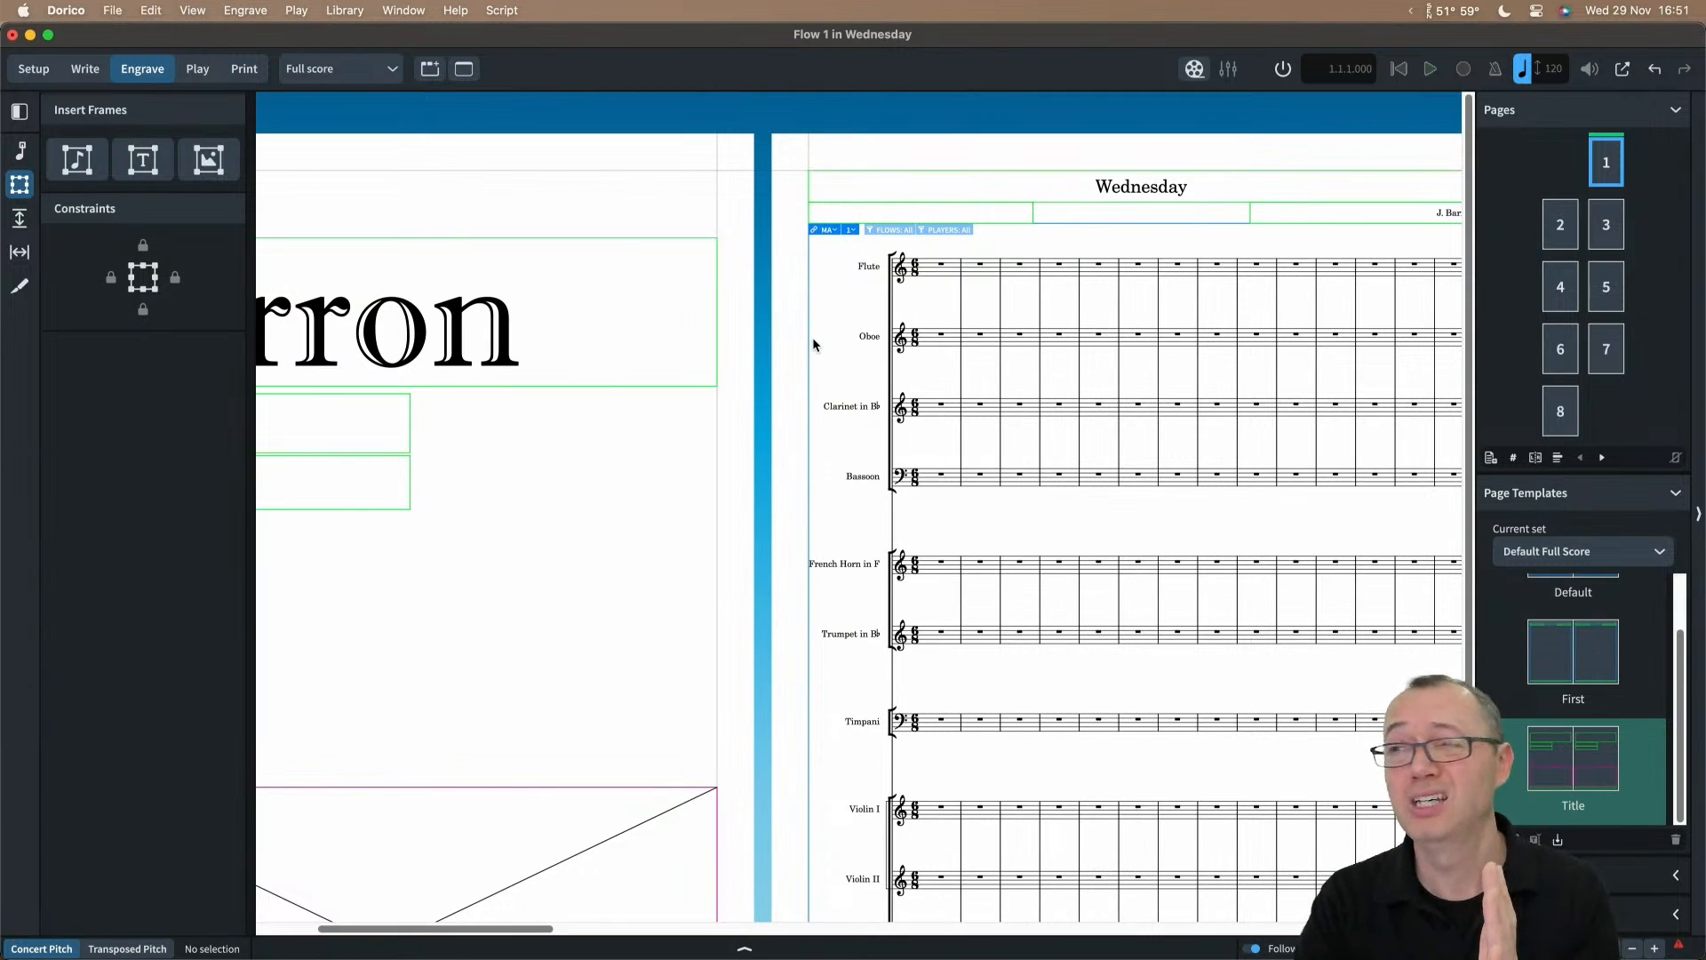
scroll(812, 337, left, 5)
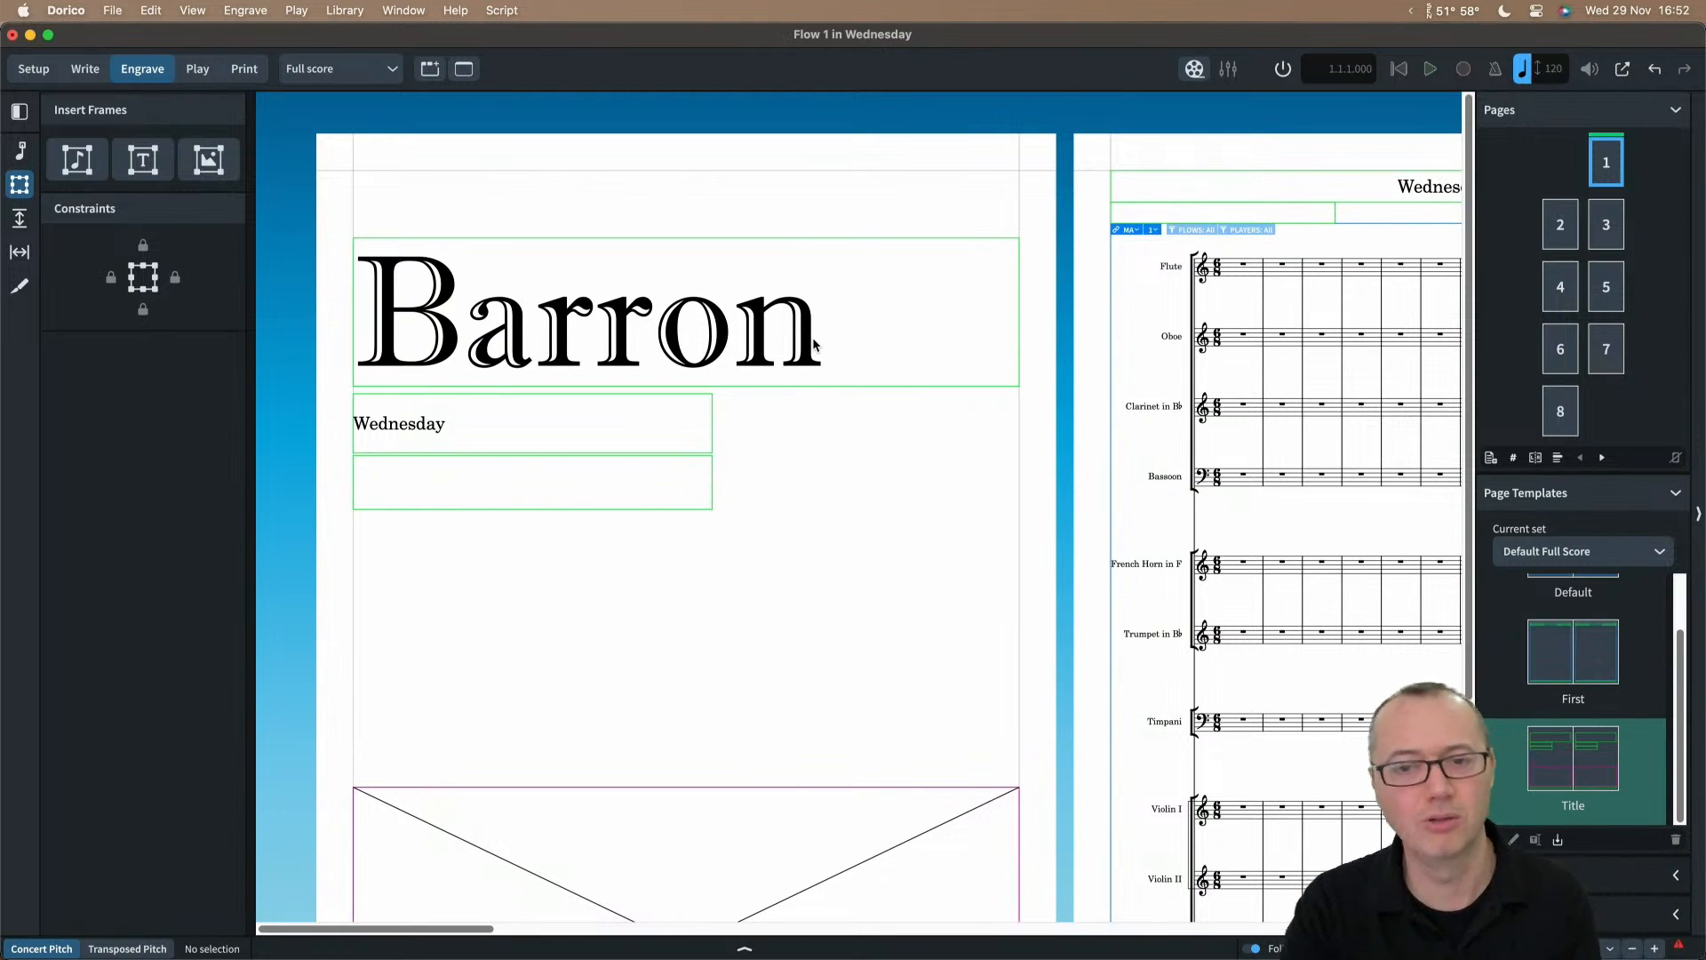
scroll(813, 339, down, 1)
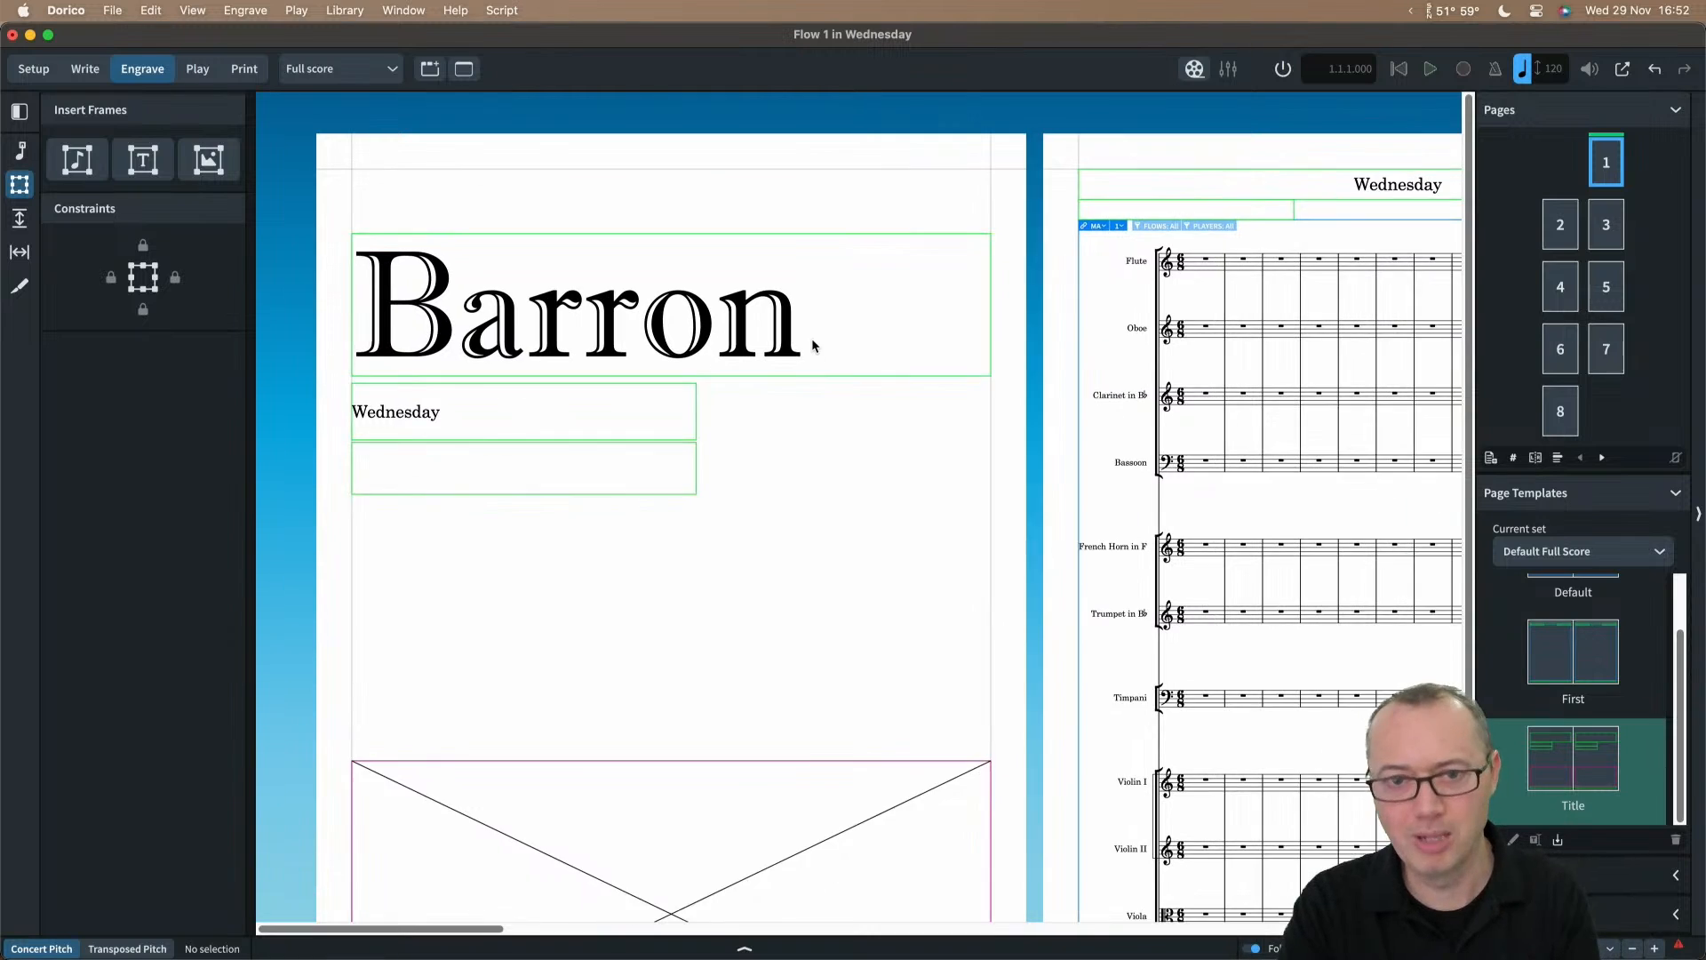
scroll(812, 337, down, 2)
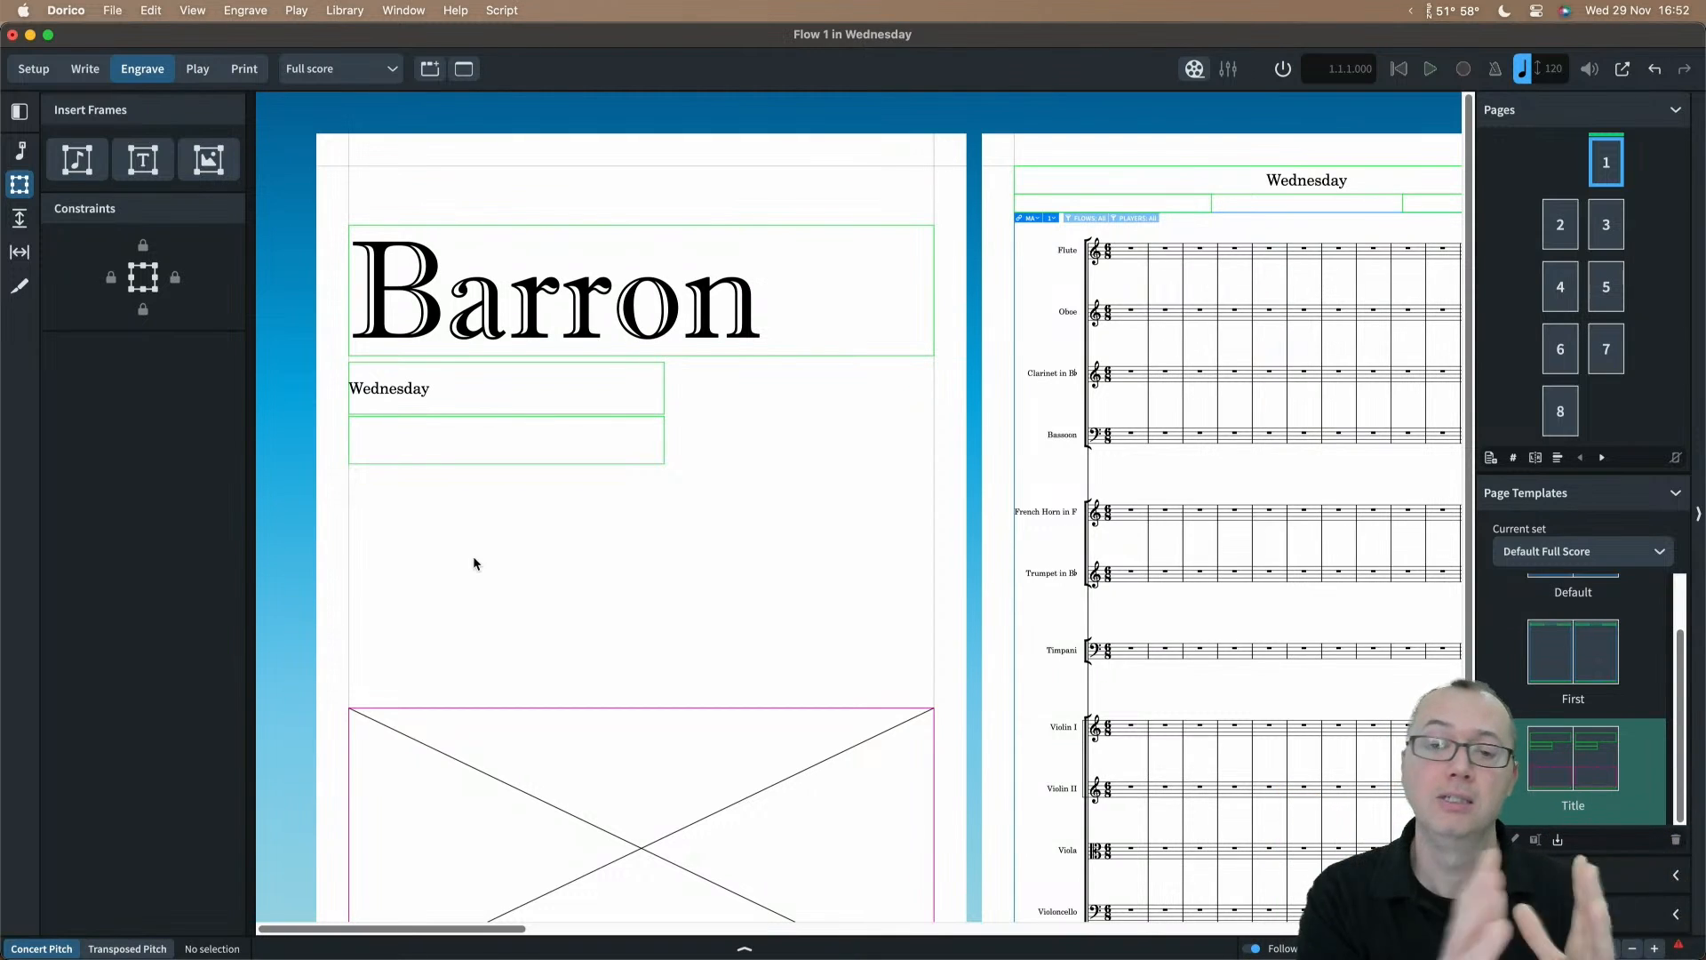
scroll(473, 557, right, 3)
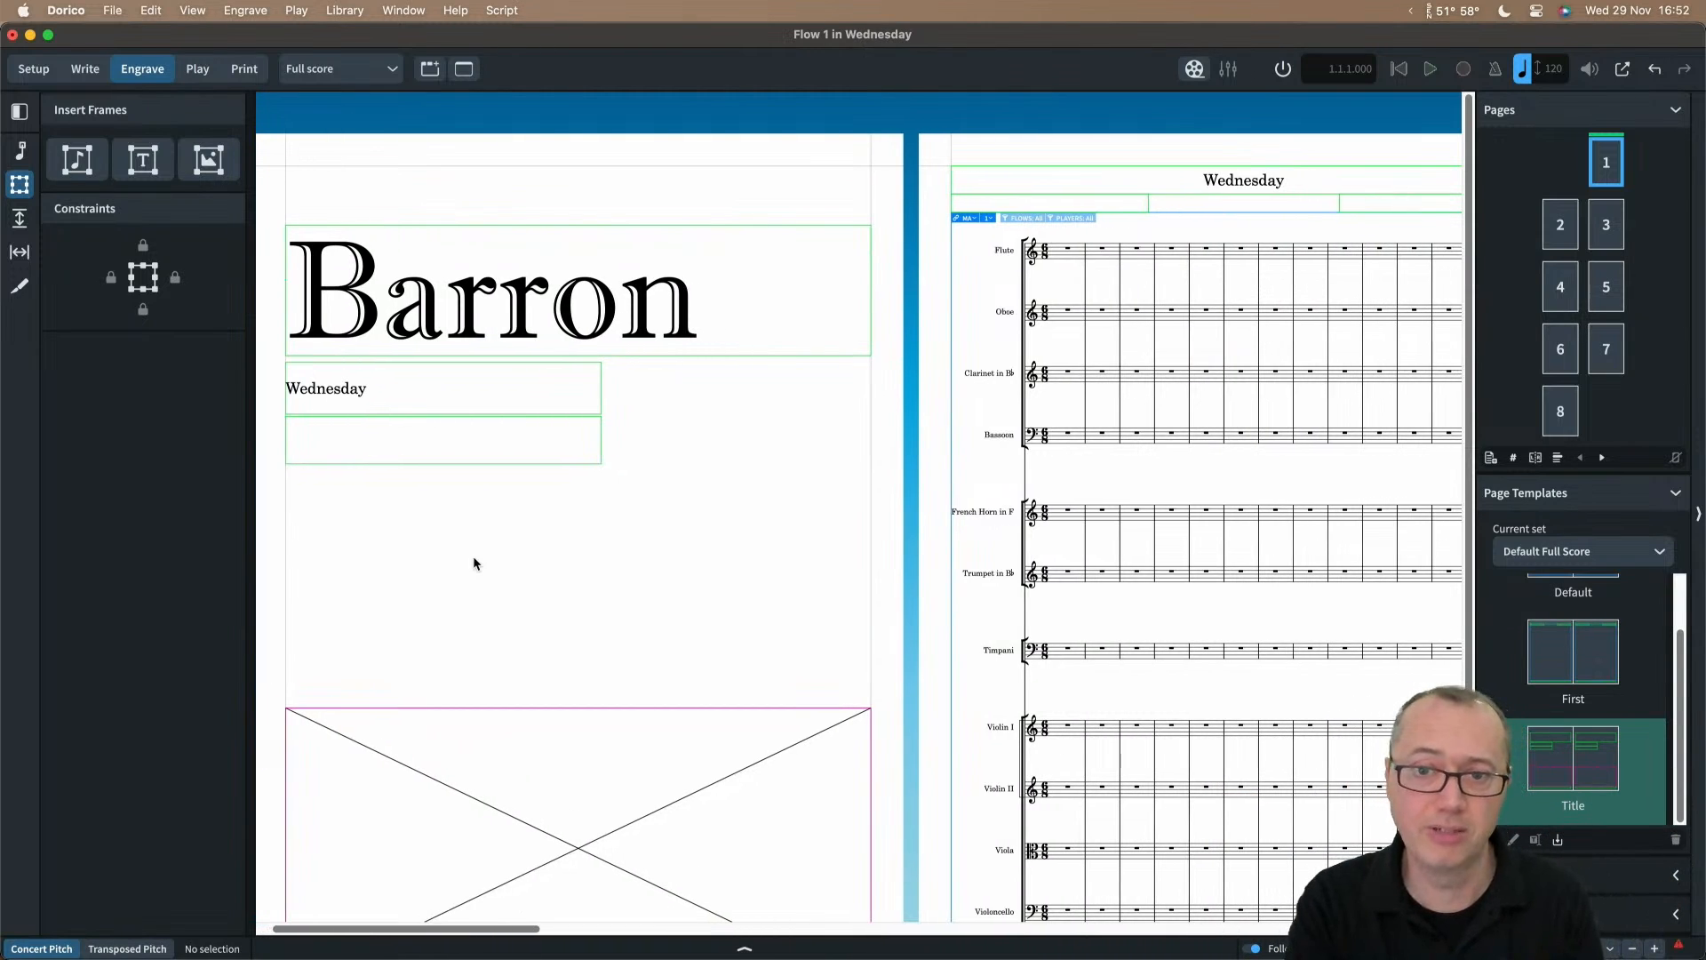
scroll(474, 558, right, 10)
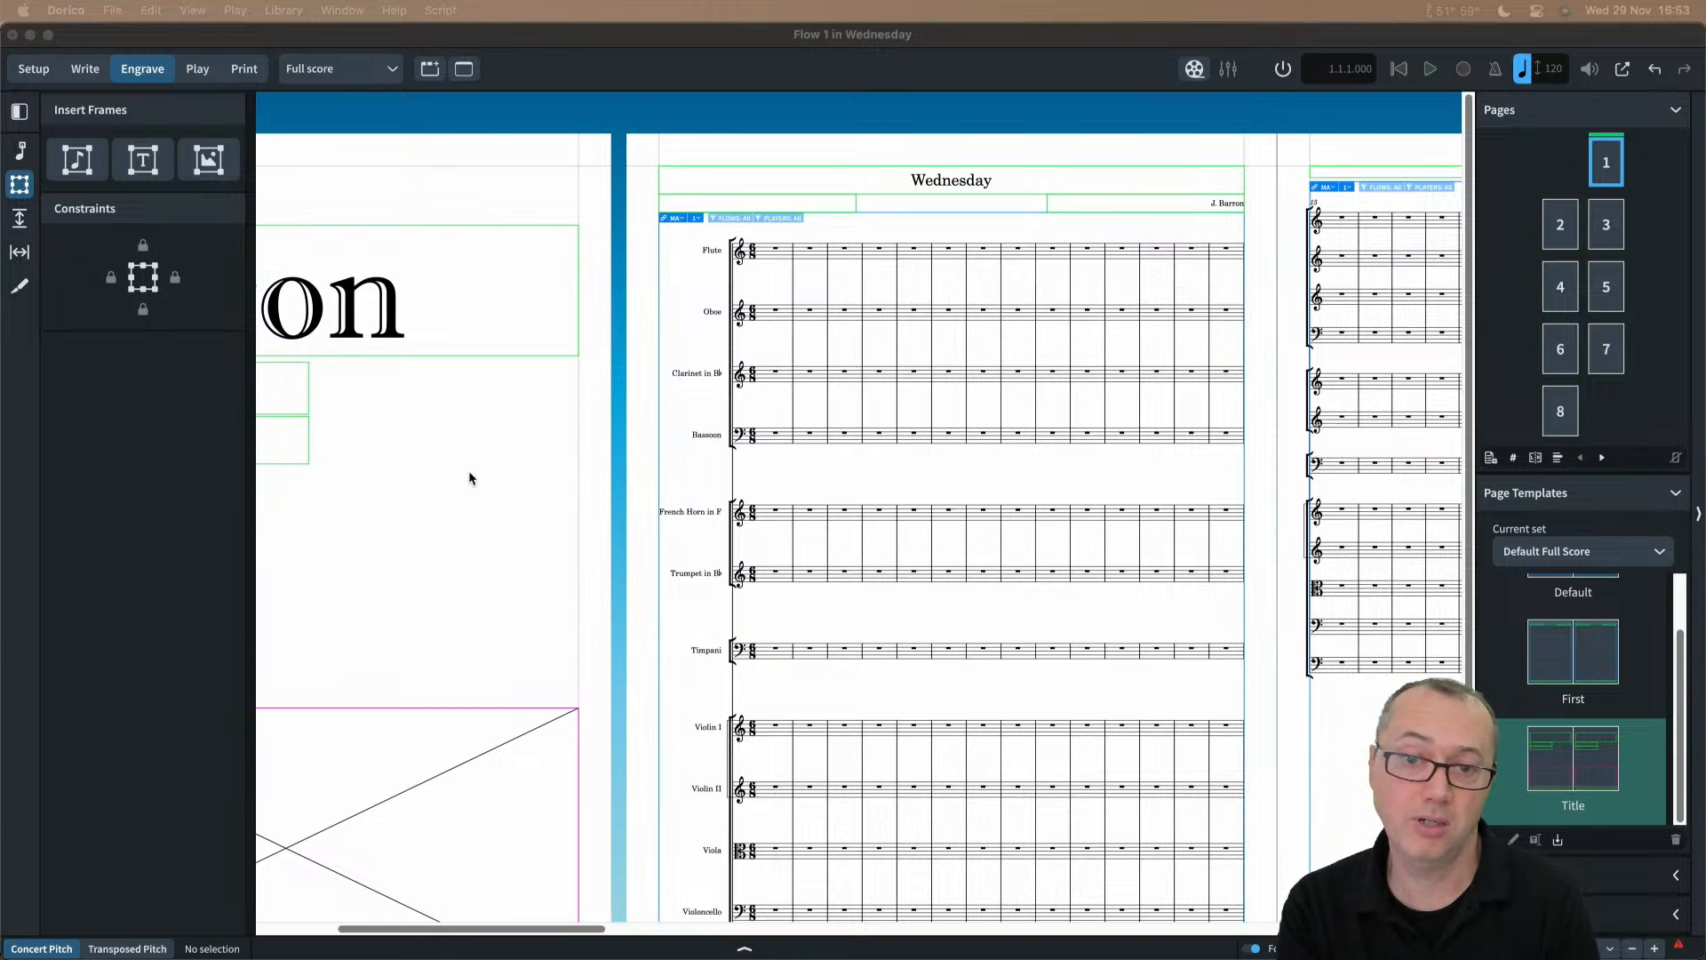
scroll(468, 472, left, 5)
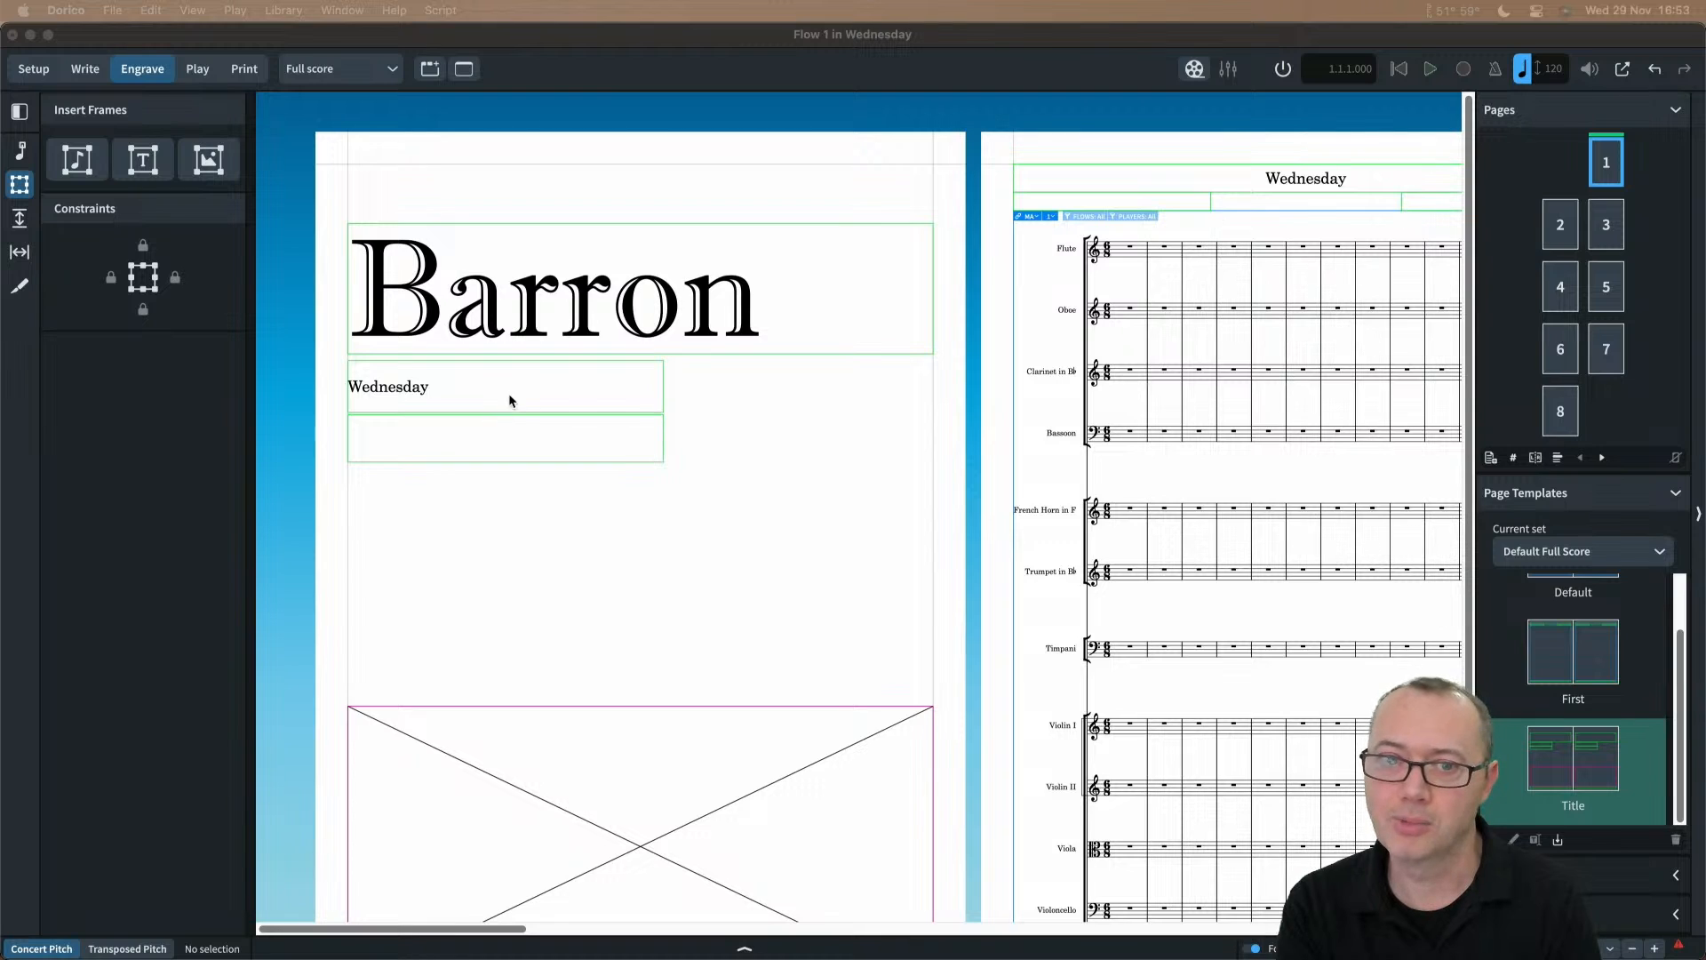
double_click(1564, 773)
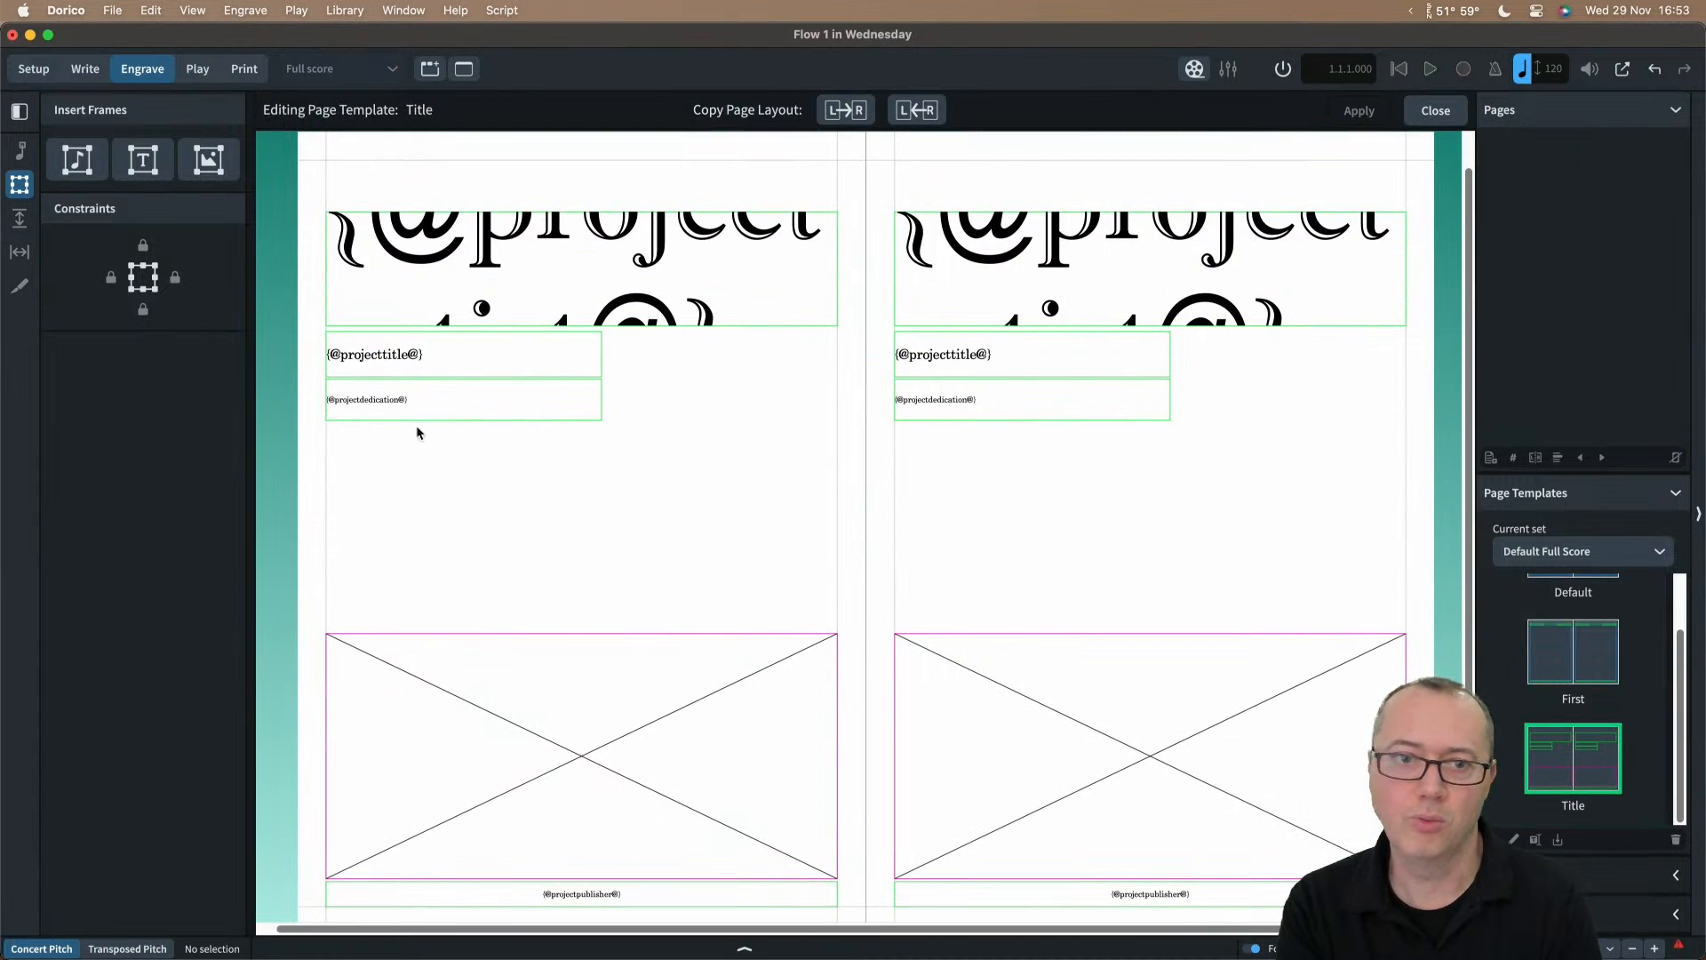
Step: Draw a text frame below the dedication frame on the left page and insert the Player List token in it
click(138, 150)
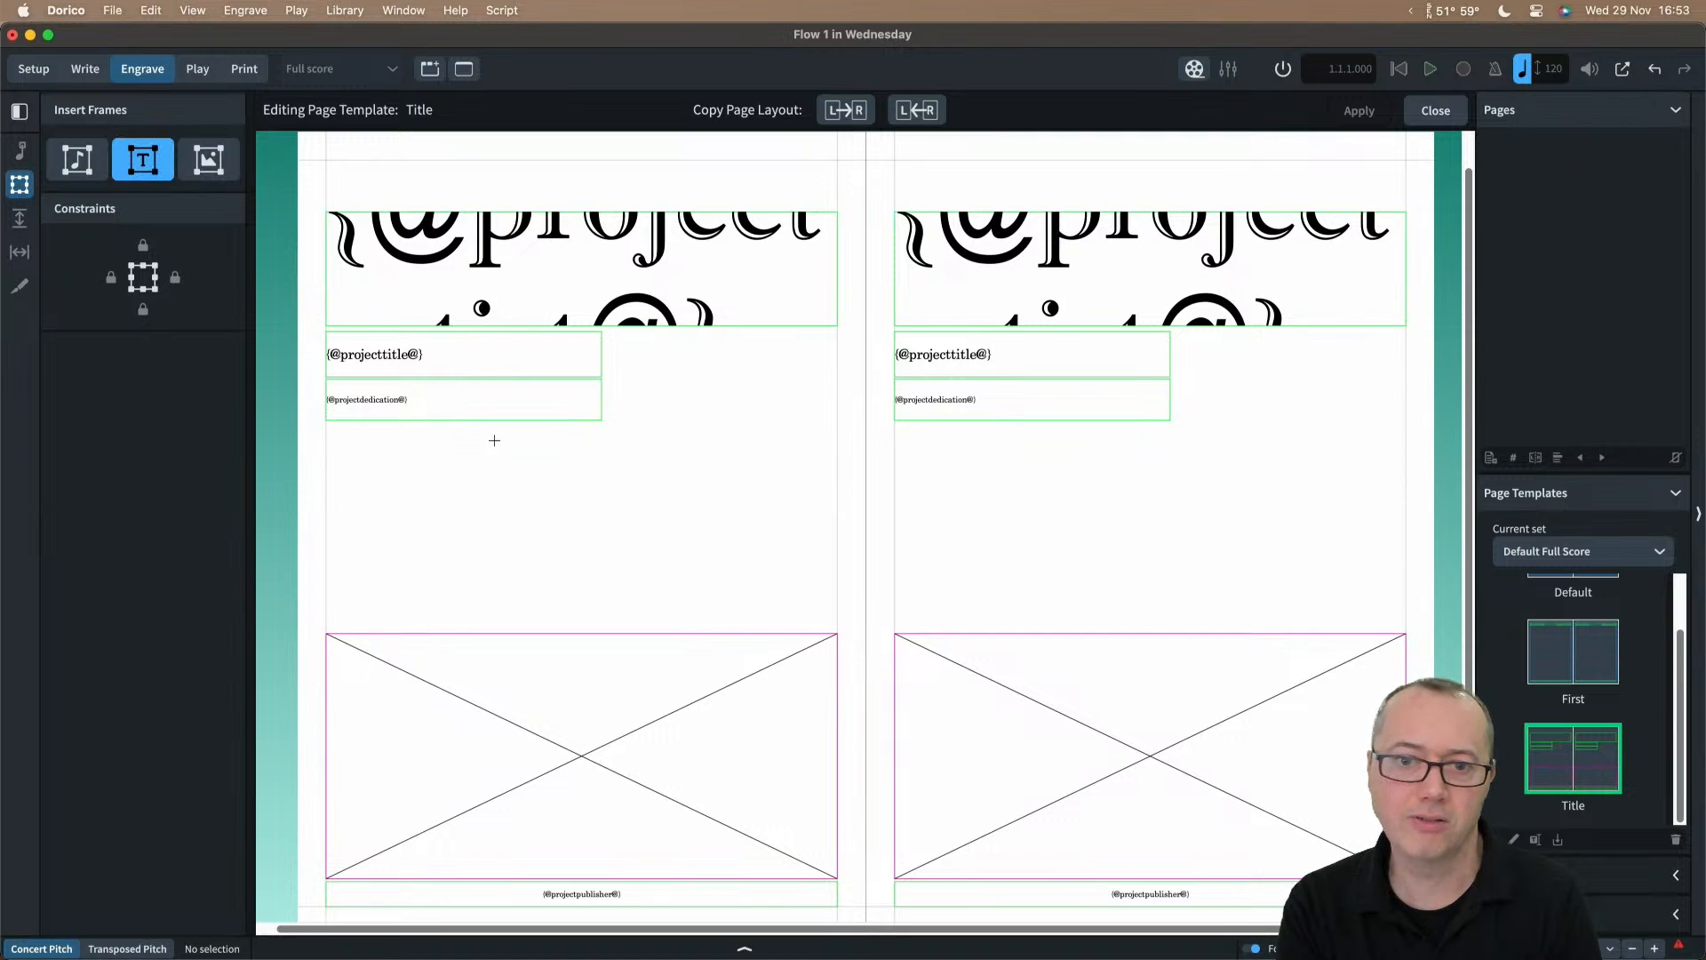
drag(495, 440, 798, 647)
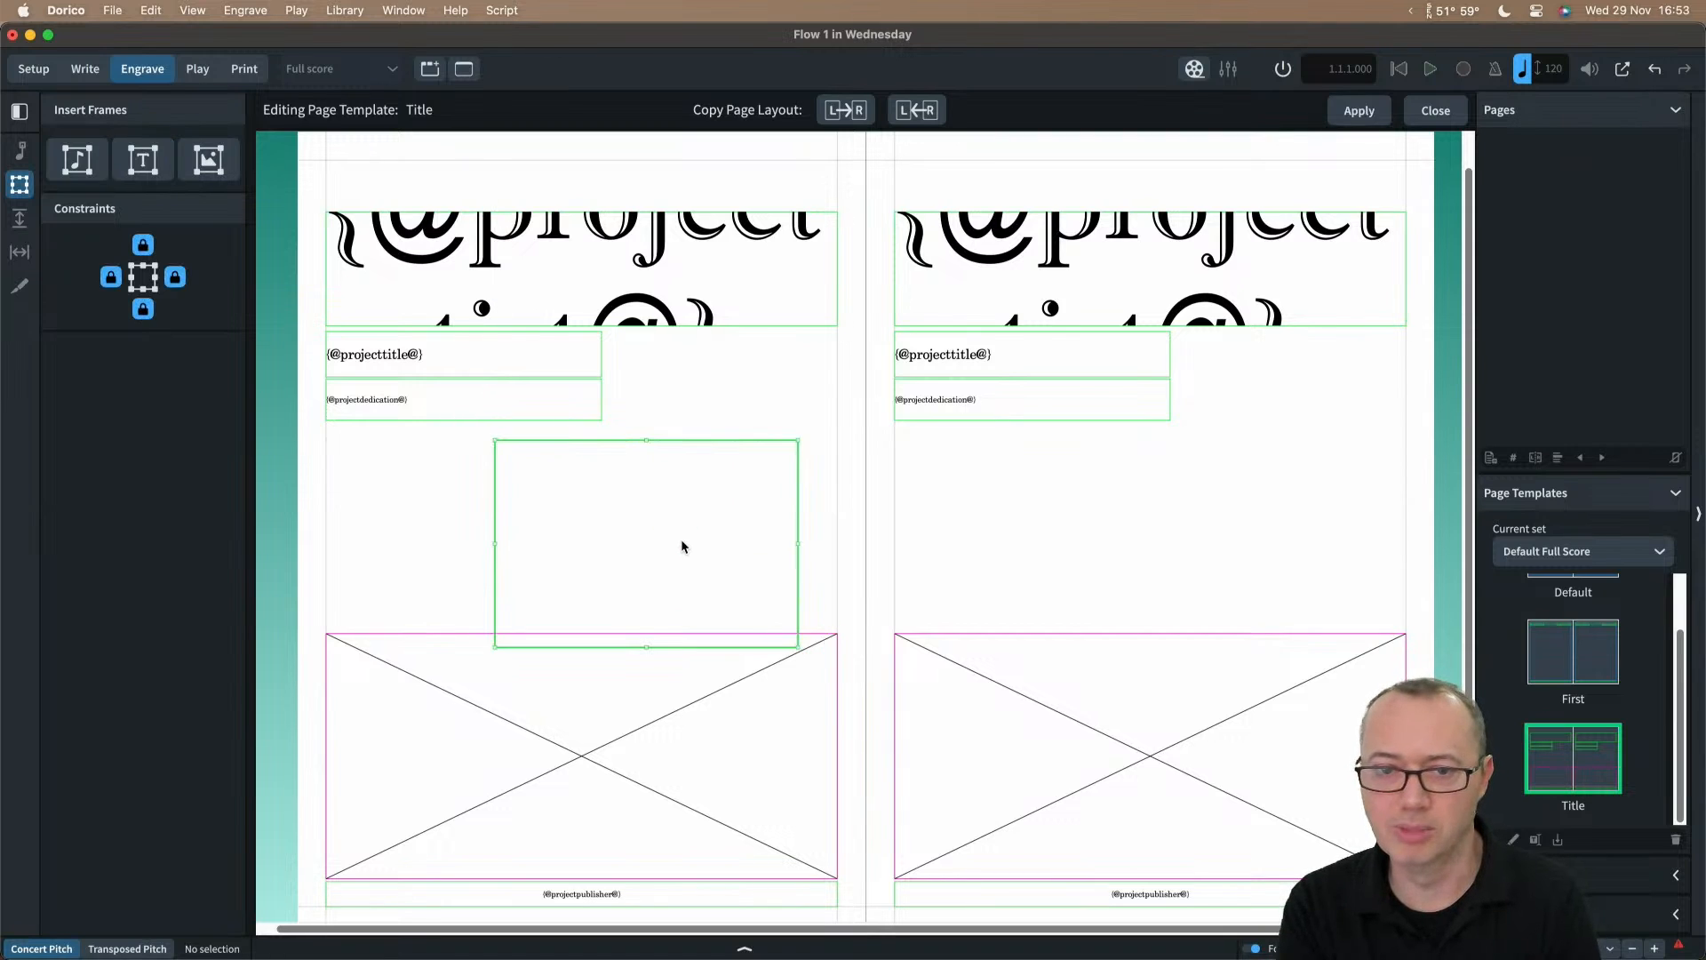
right_click(596, 535)
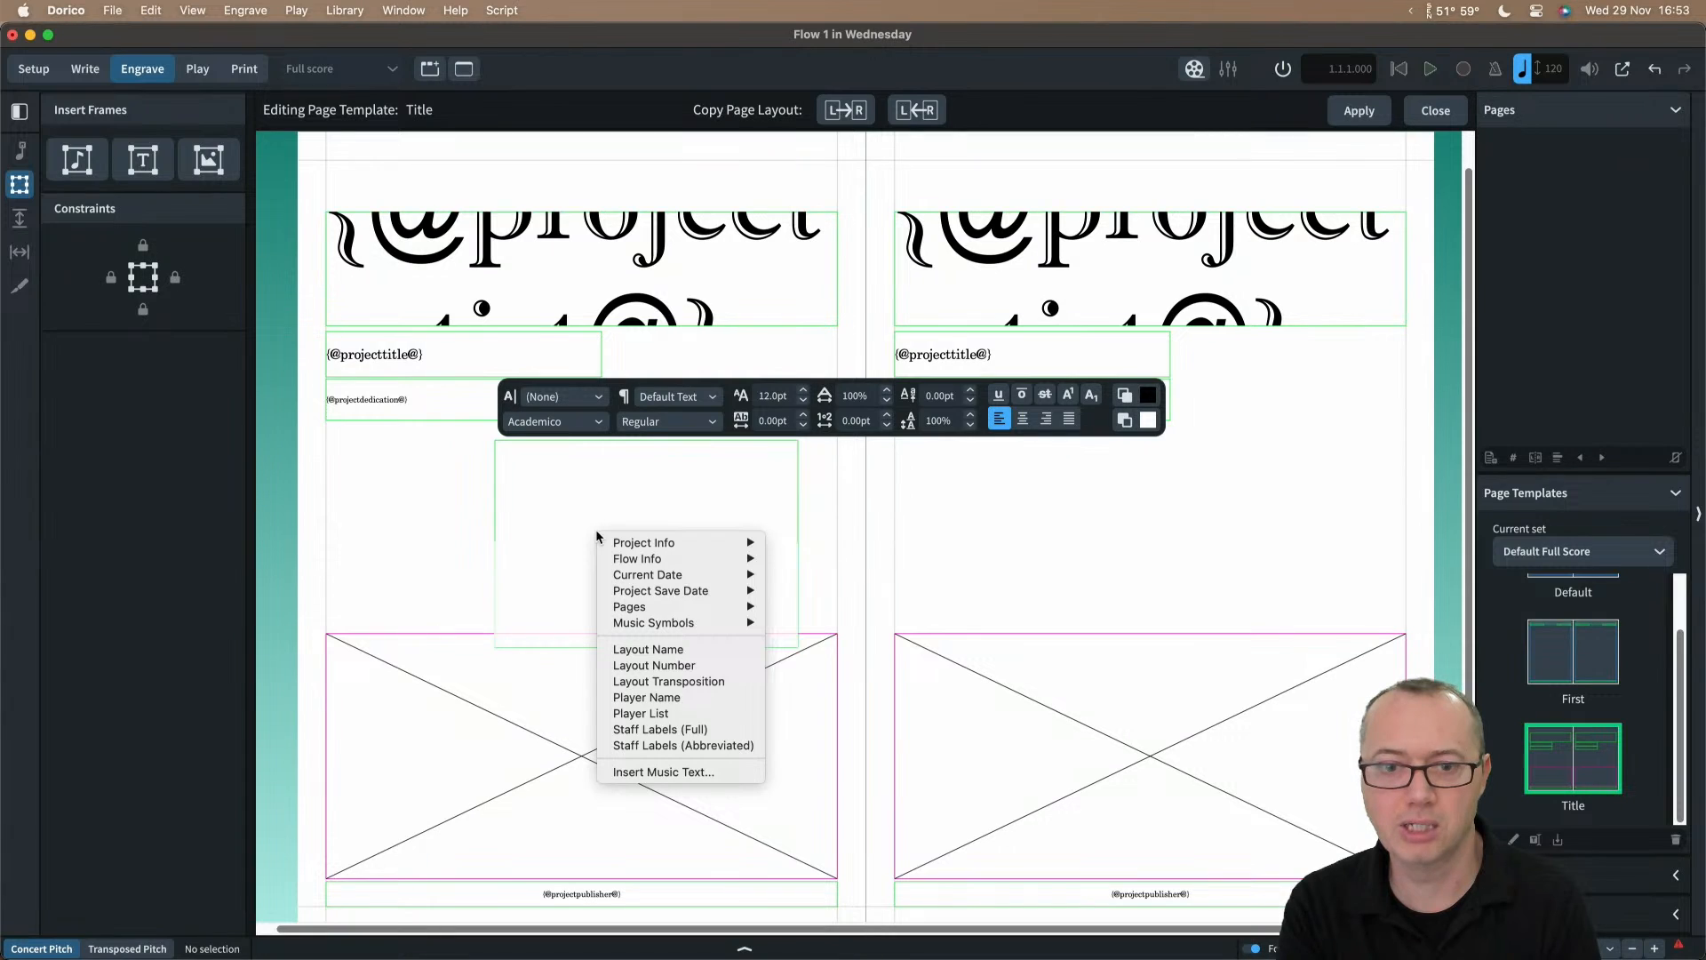
click(687, 714)
click(816, 552)
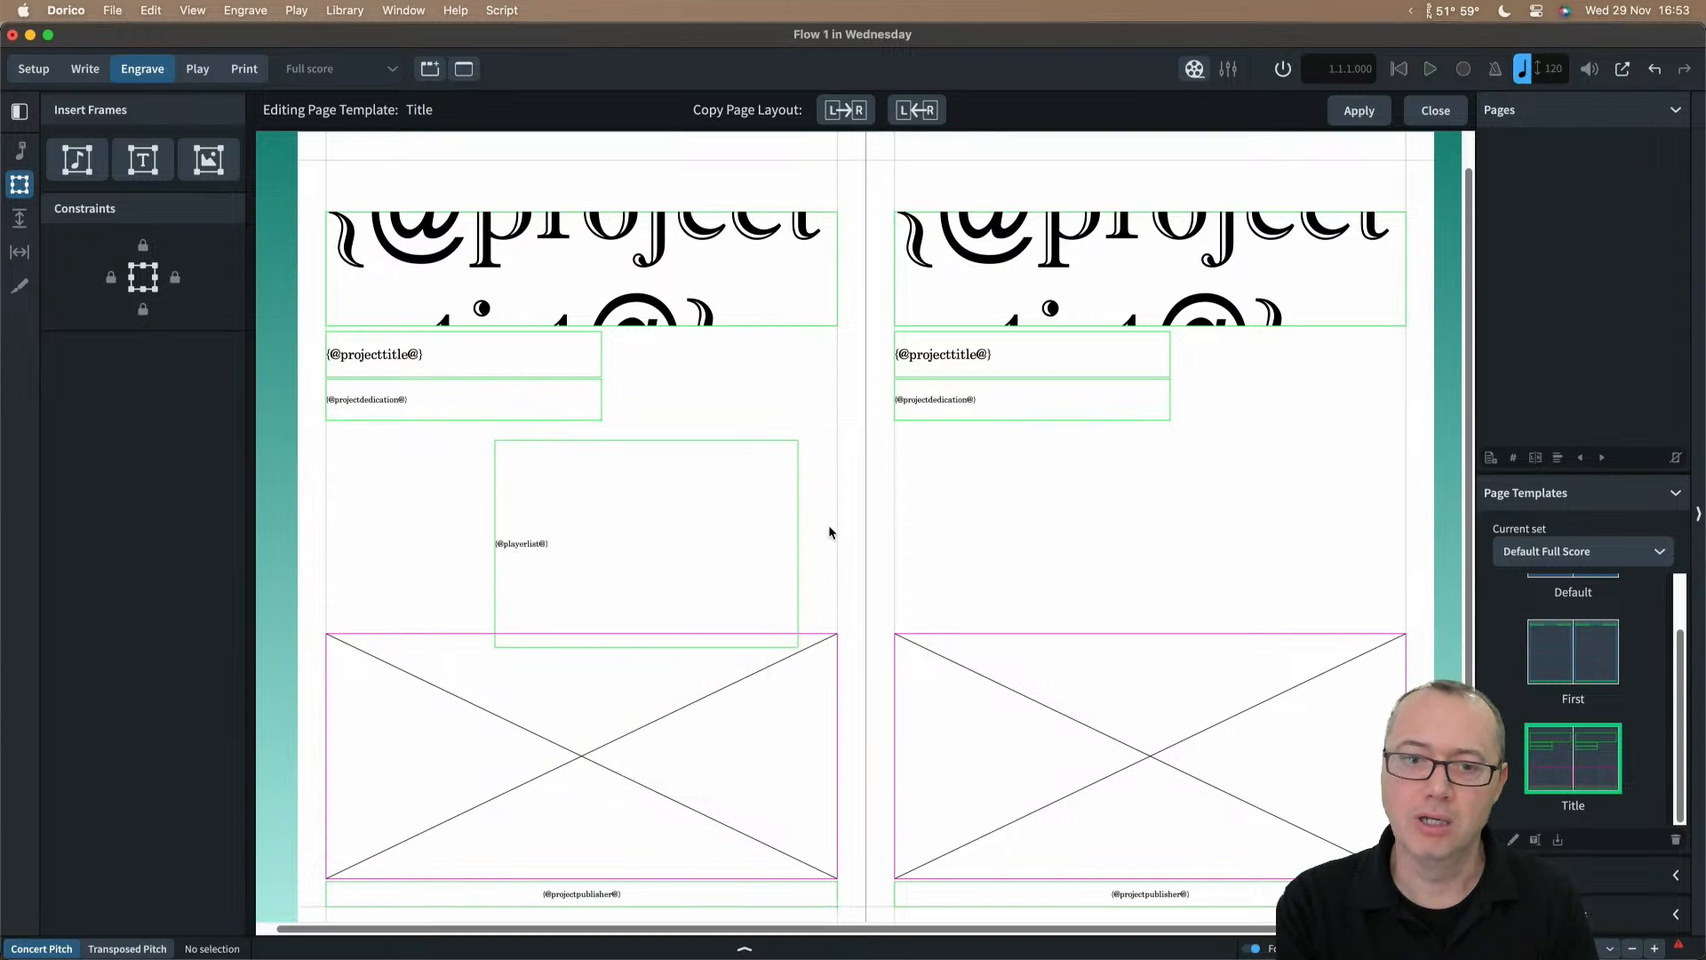
Step: Copy the left page layout to the right page and close the Title page template editor
click(846, 110)
click(1434, 111)
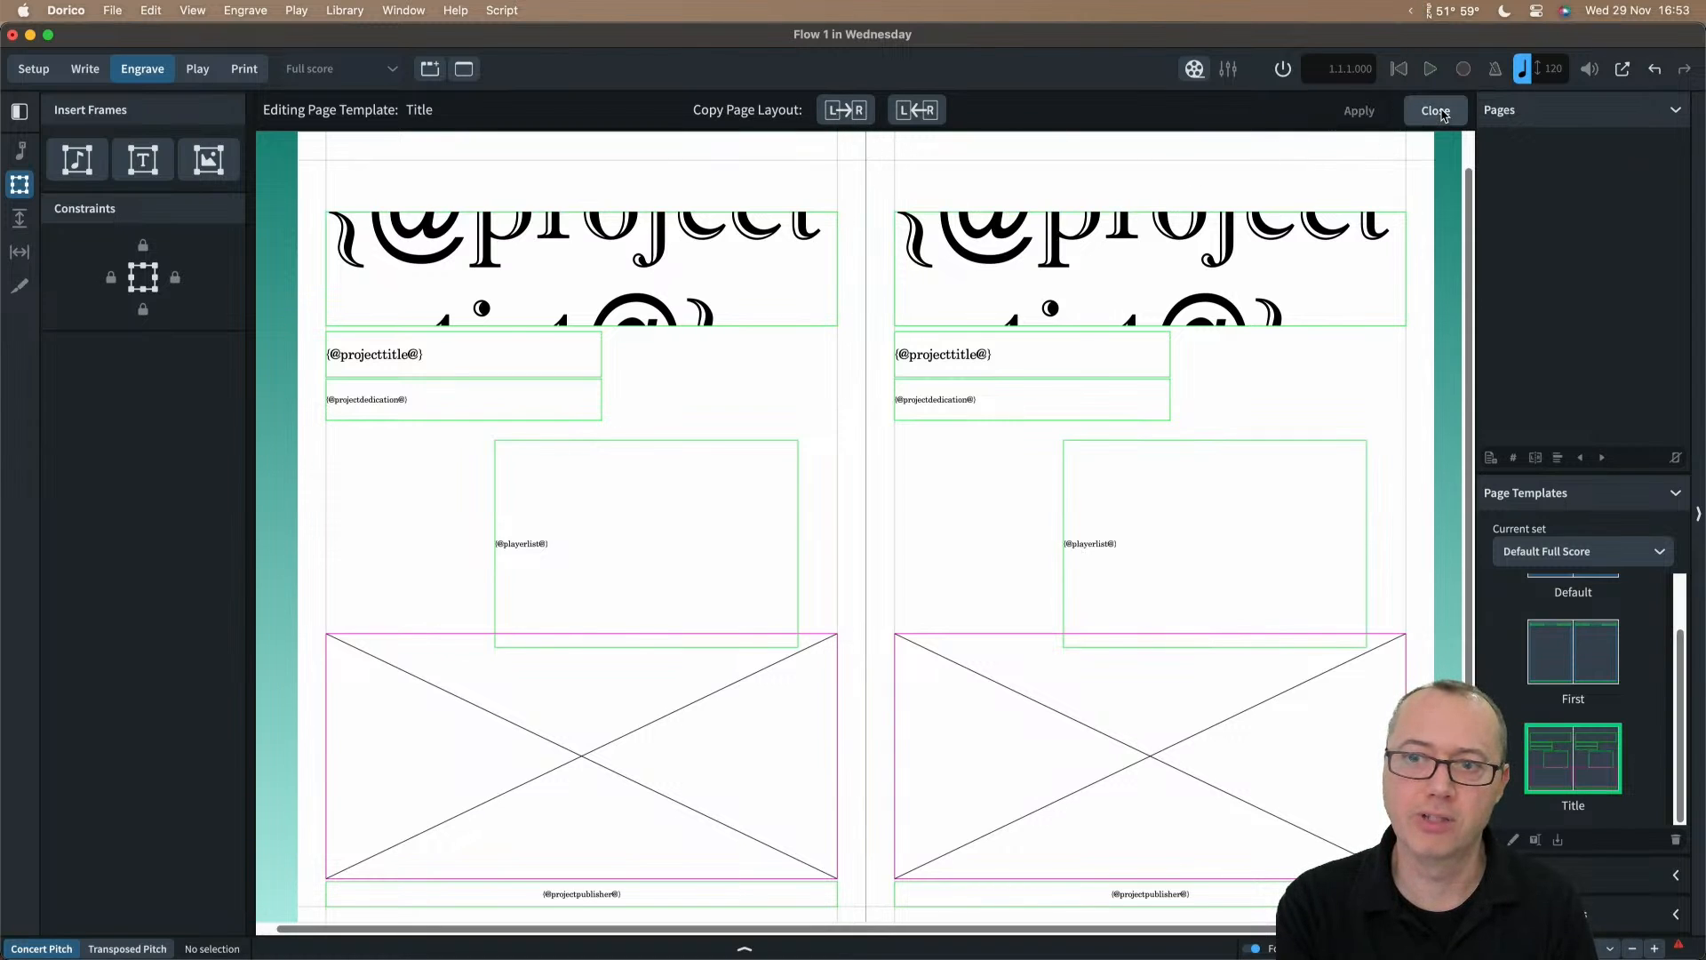
scroll(775, 663, down, 10)
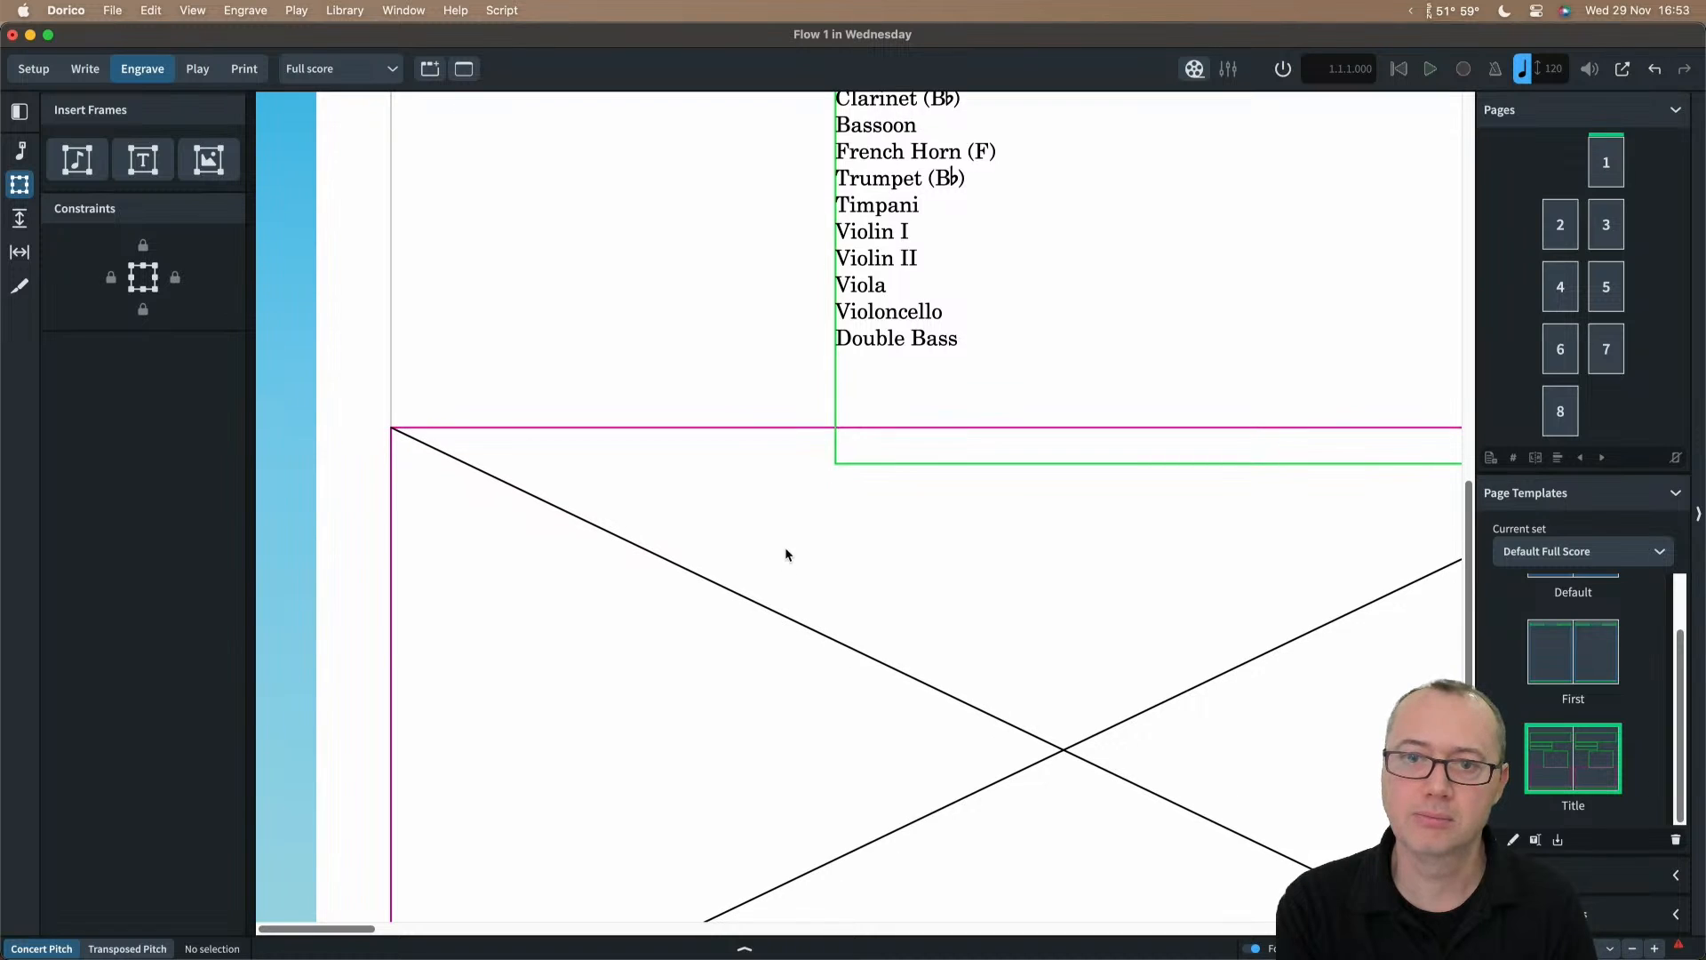
scroll(786, 551, up, 3)
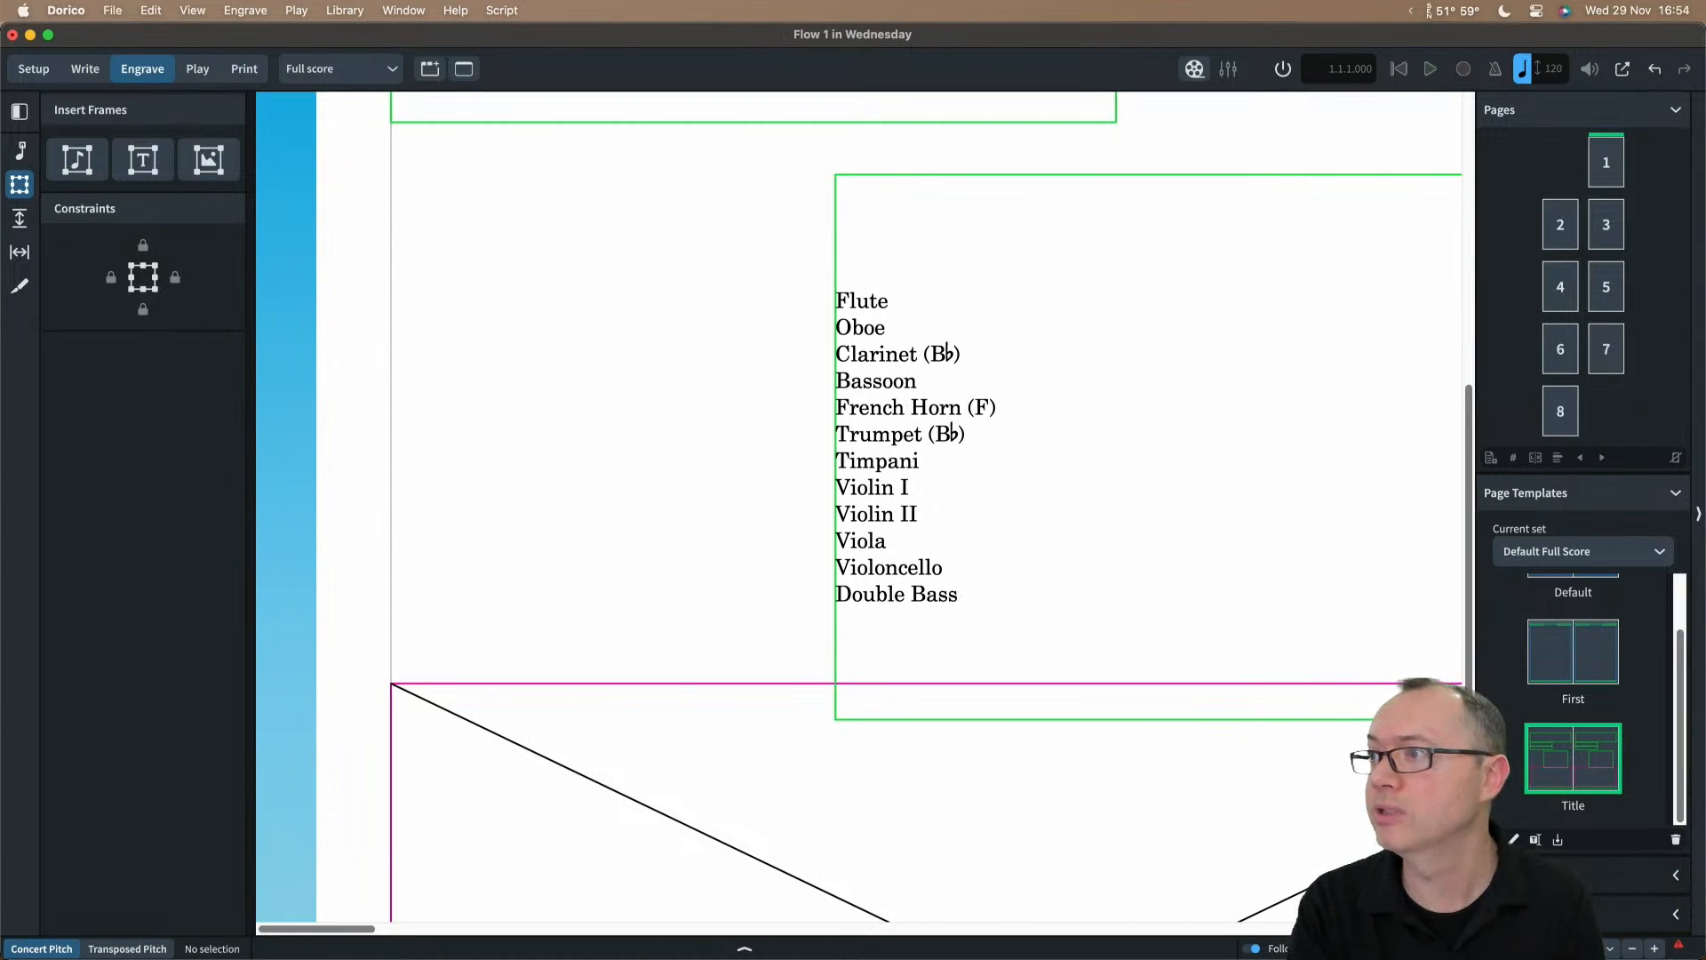
Step: Switch to Write mode and view the full score's title page beside the first music pages
key(super+shift+l)
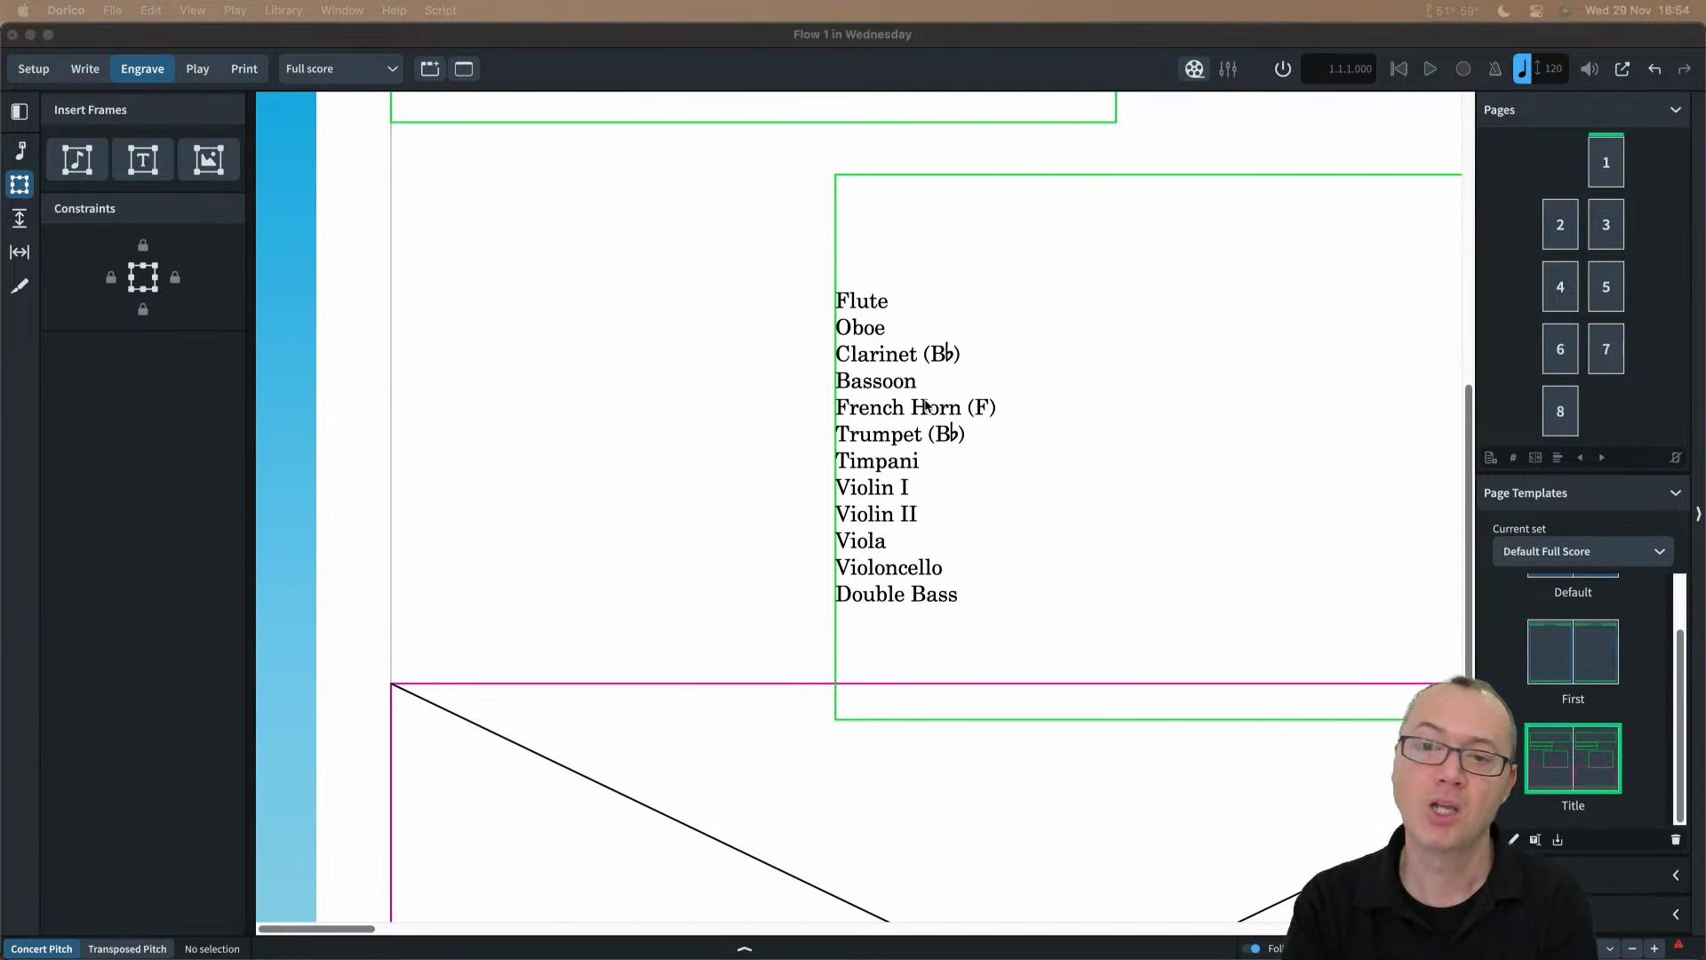
click(710, 406)
key(x)
key(x)
key(x)
key(x)
key(x)
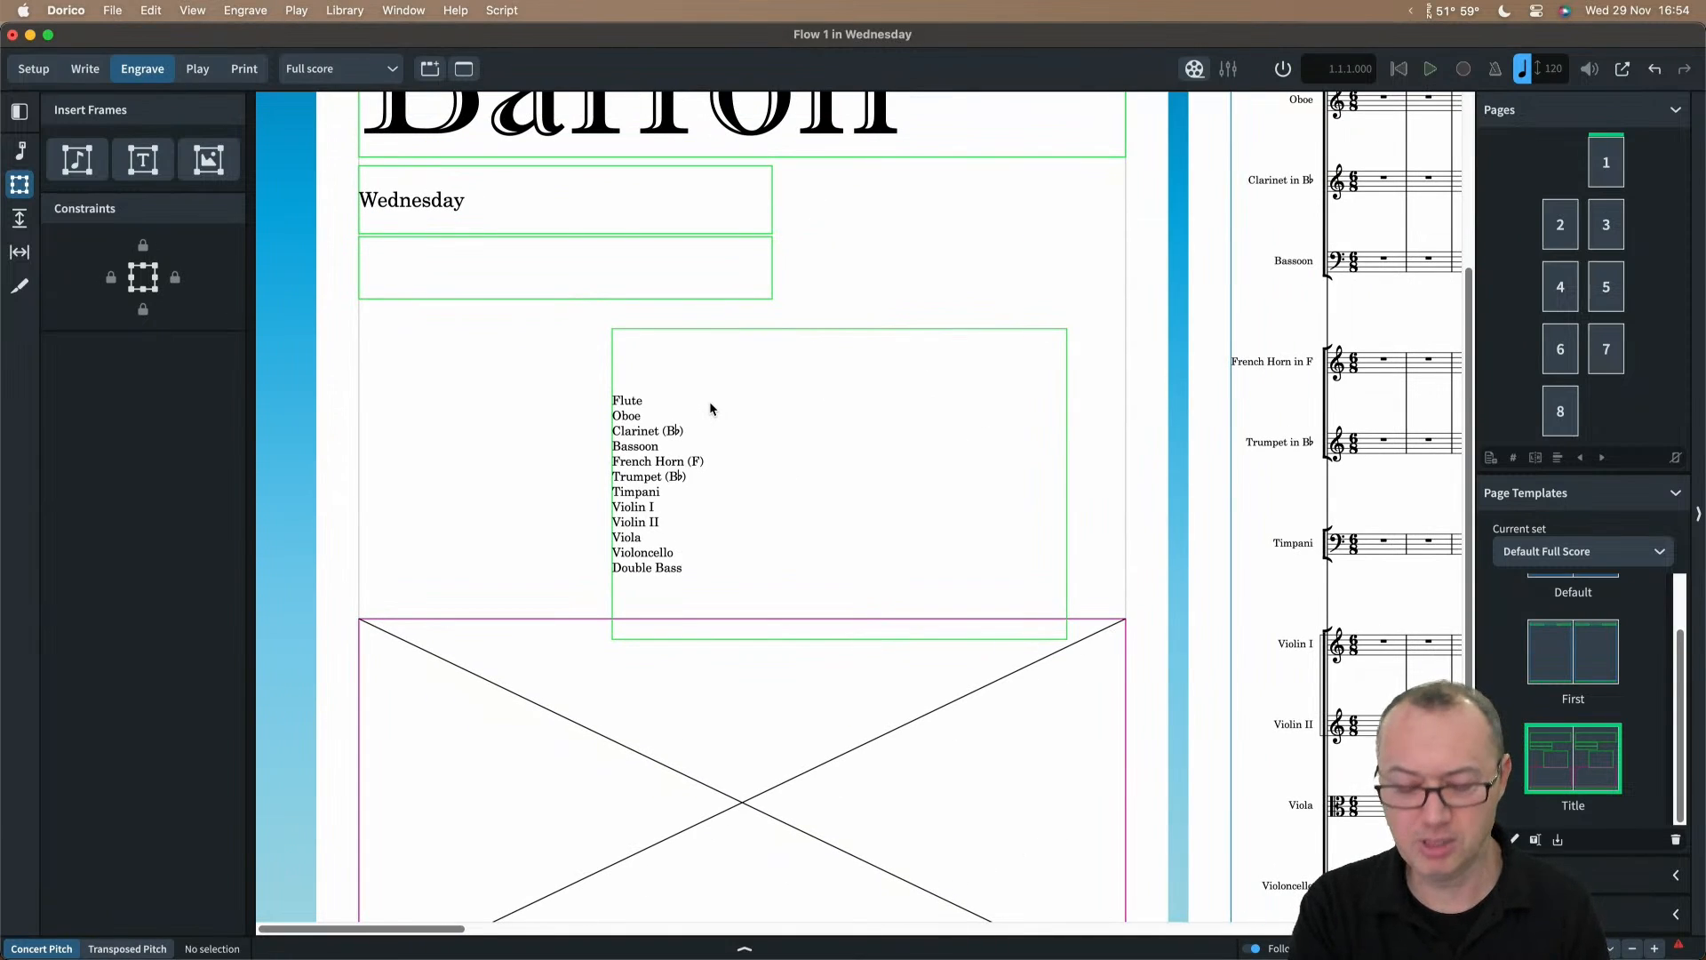
key(super+2)
key(super+minus)
key(super+minus)
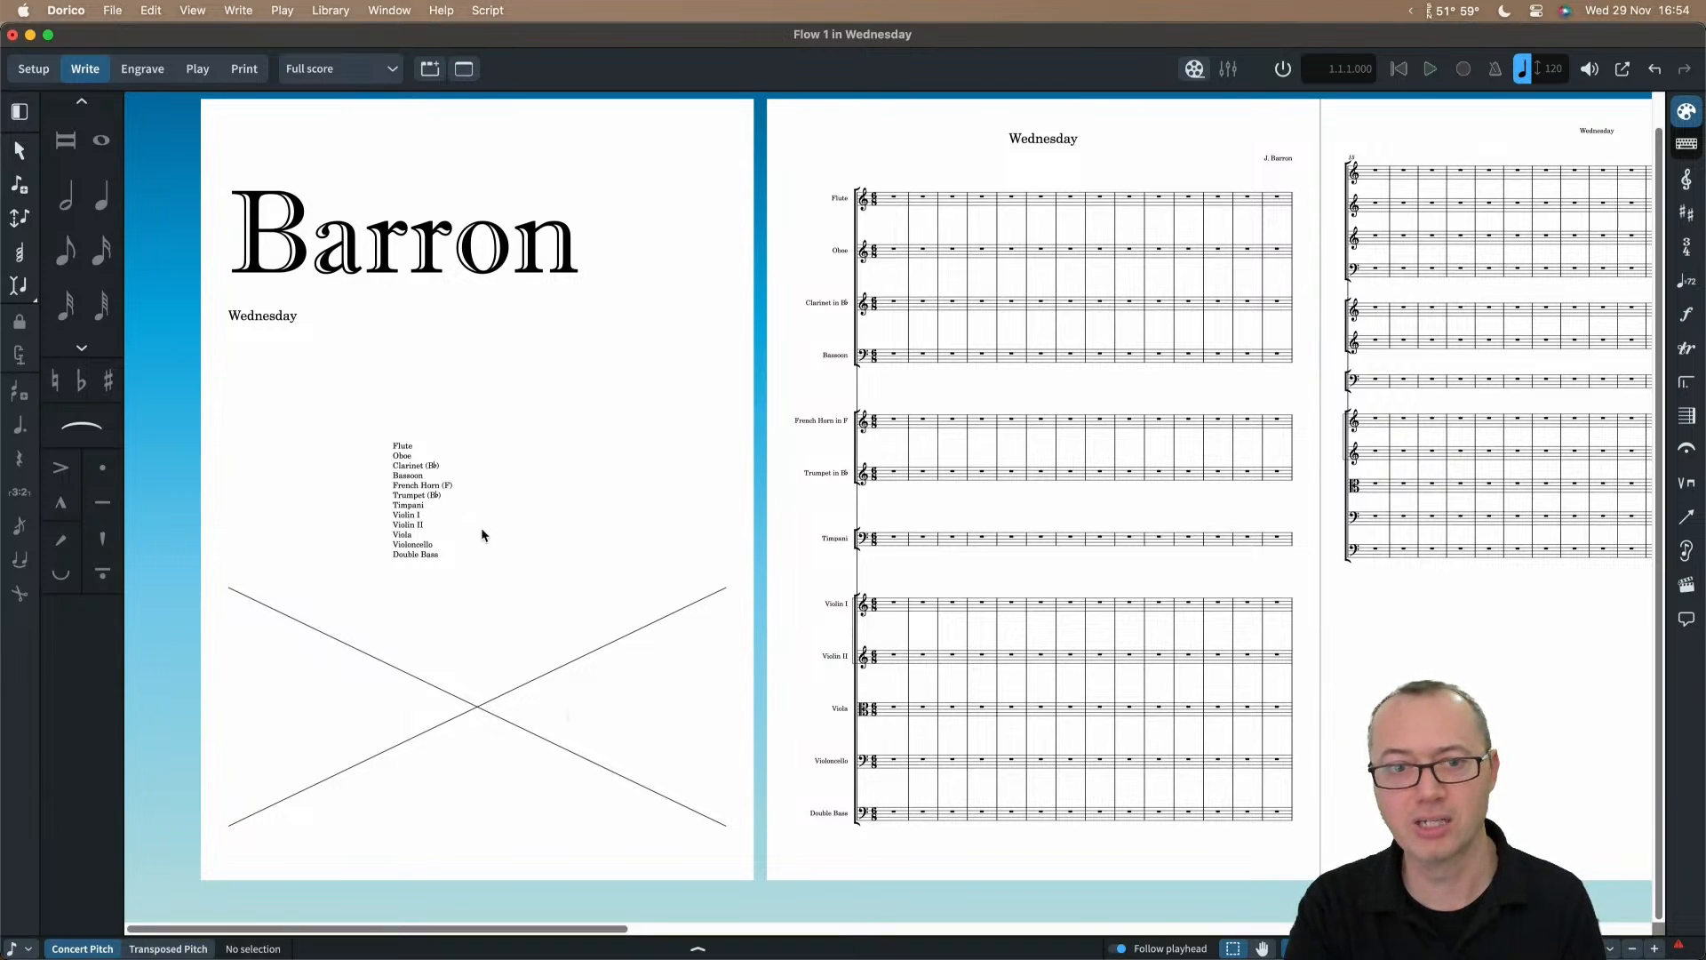
scroll(541, 439, right, 3)
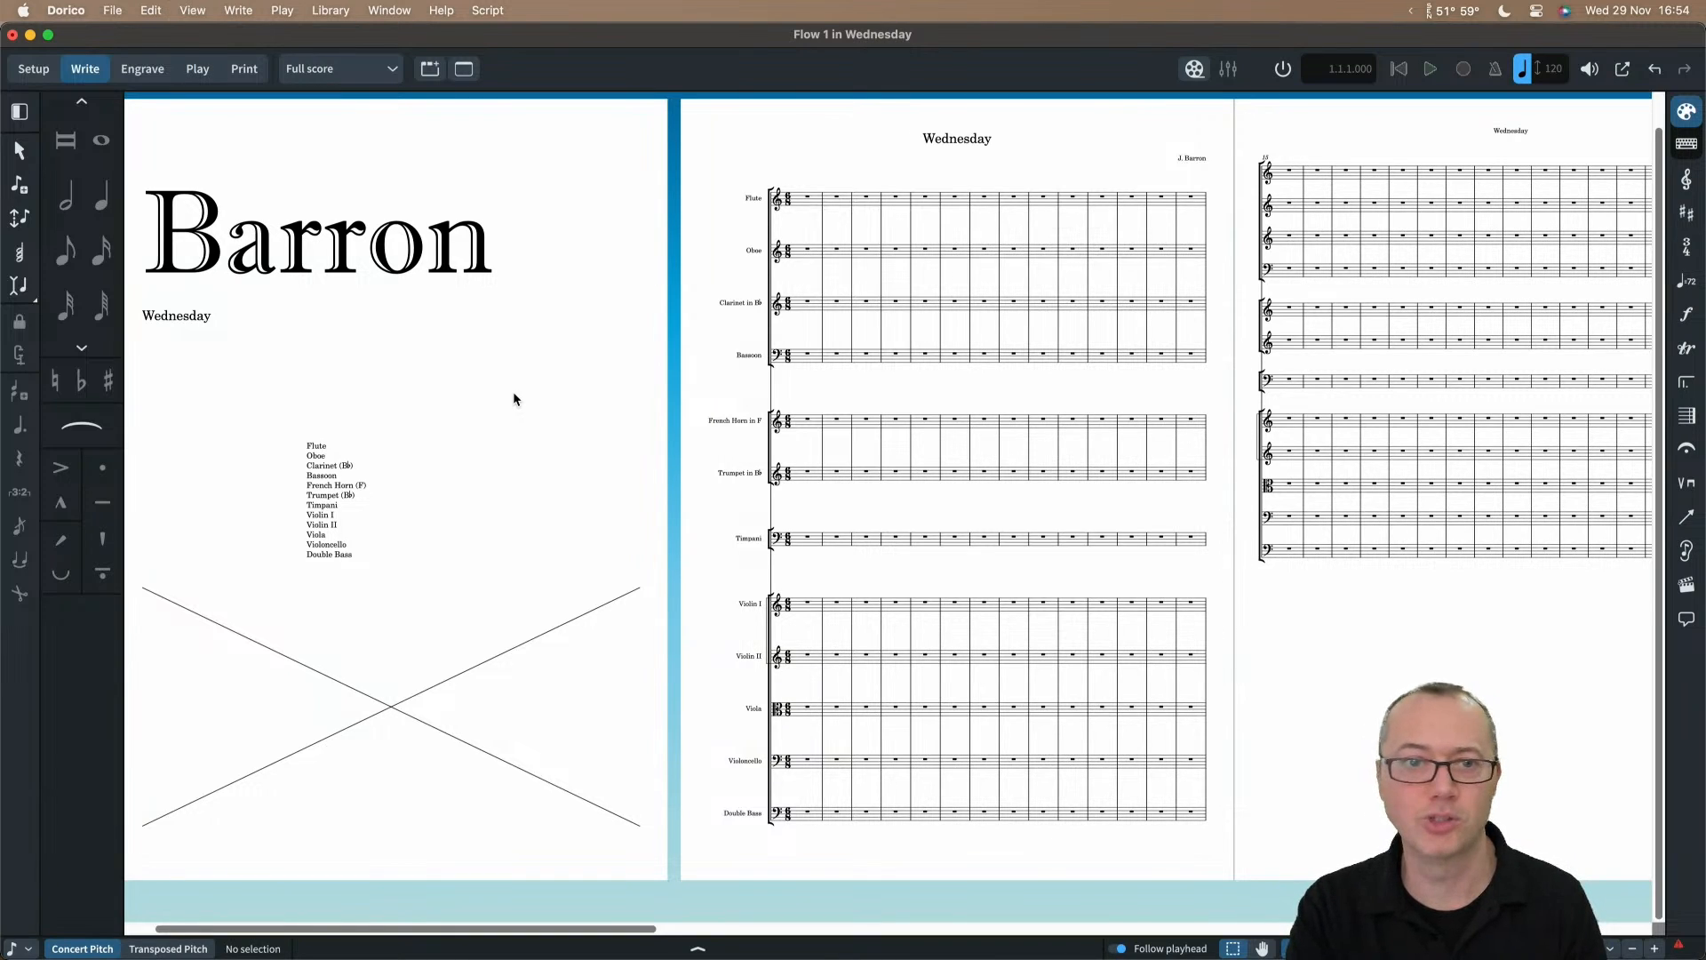
scroll(514, 393, left, 1)
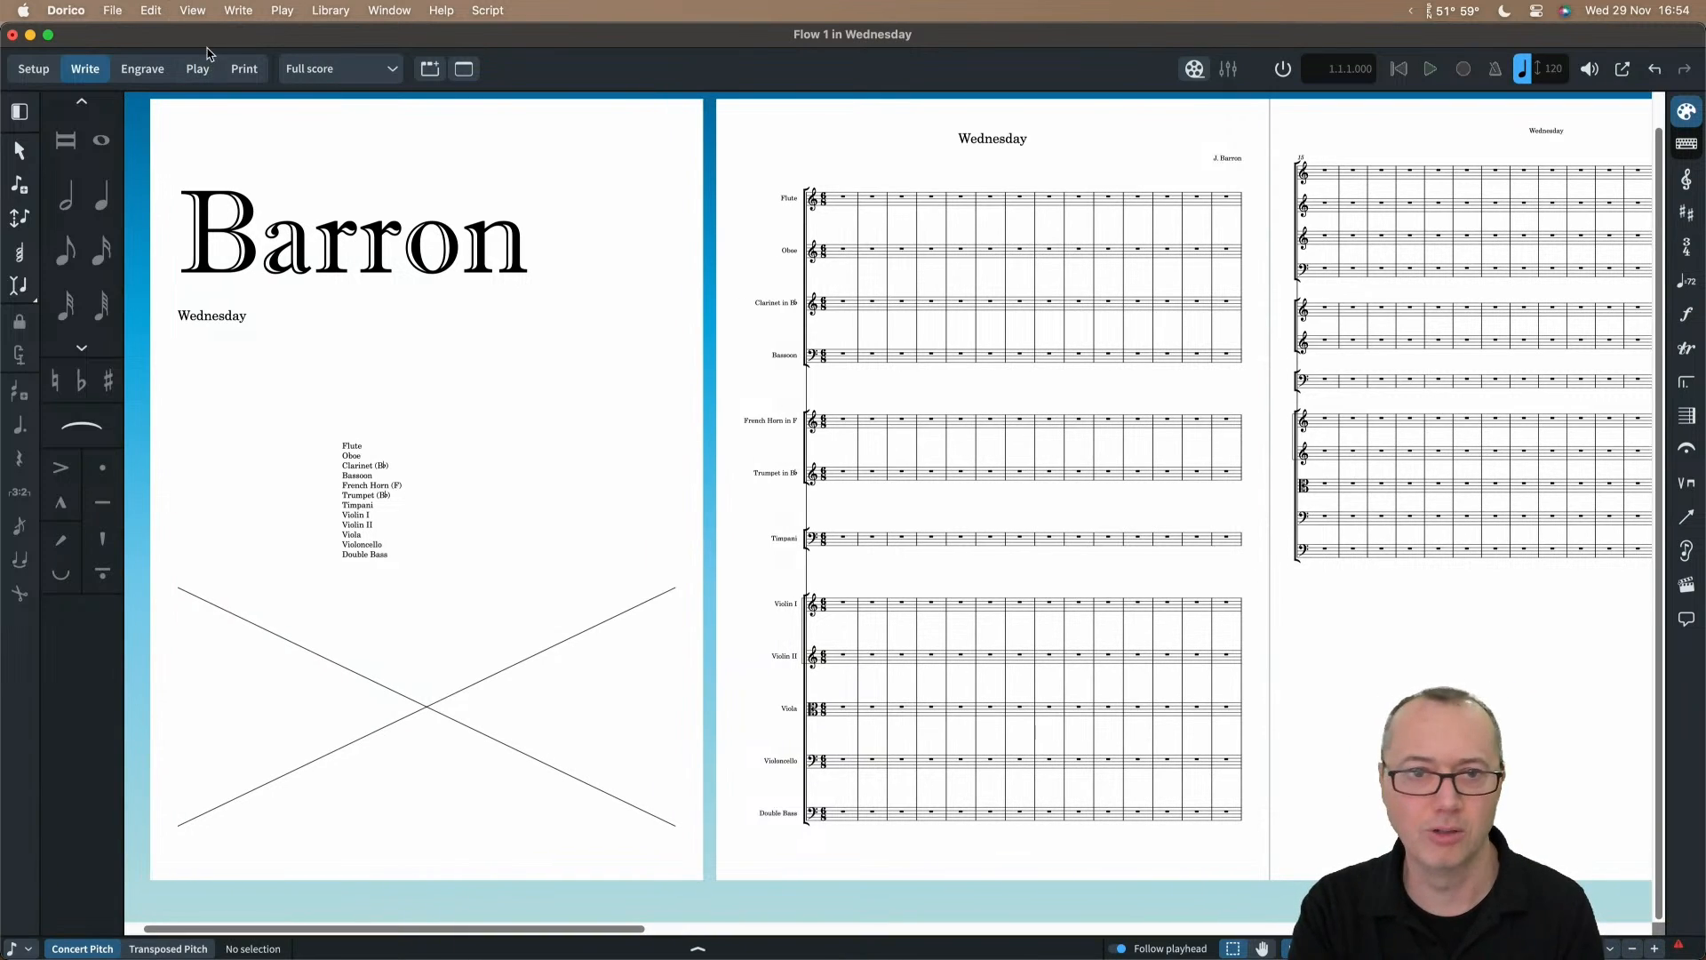
click(194, 10)
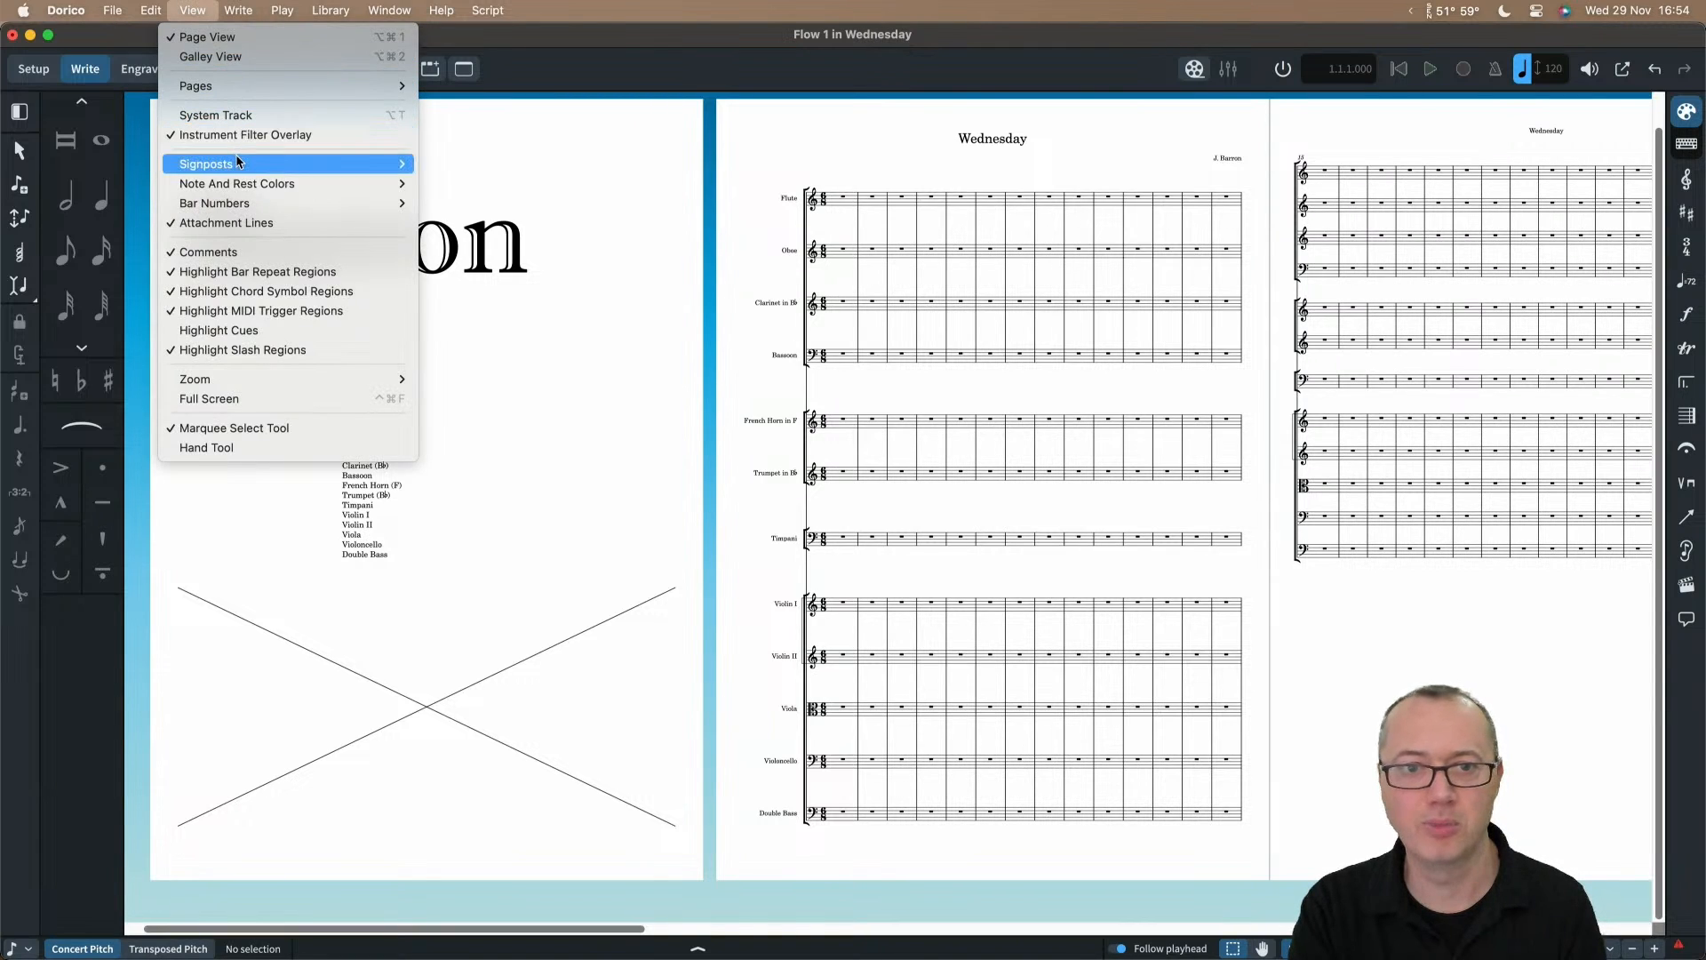
mouse_move(238, 161)
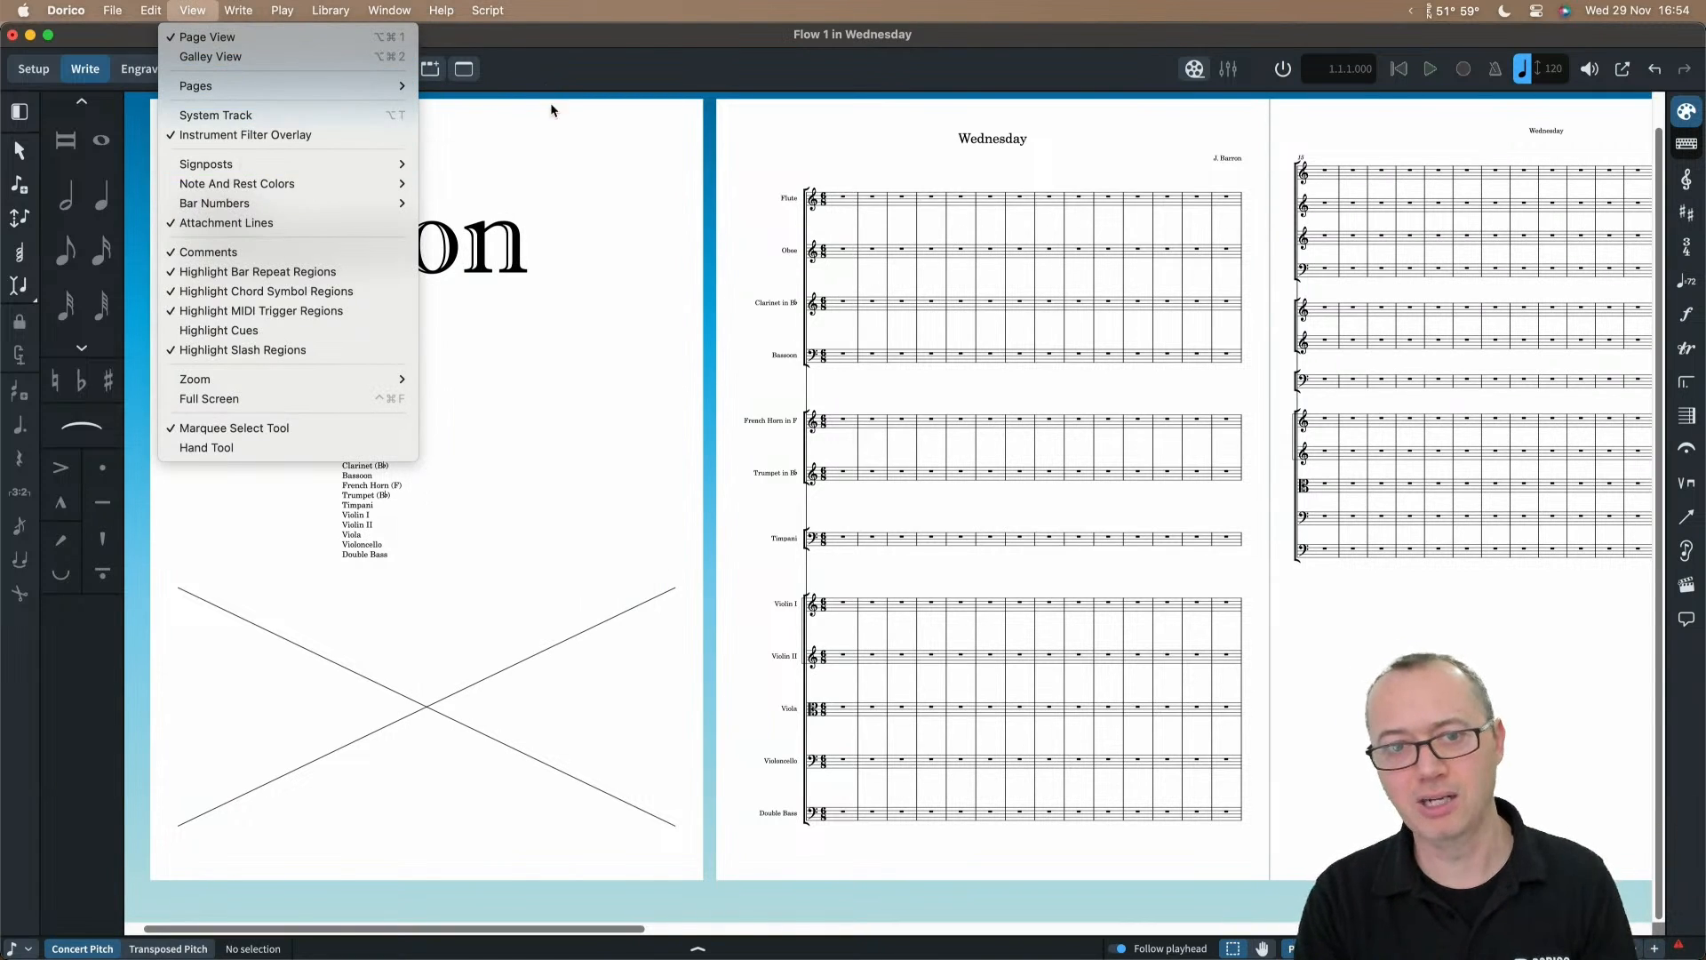
click(543, 126)
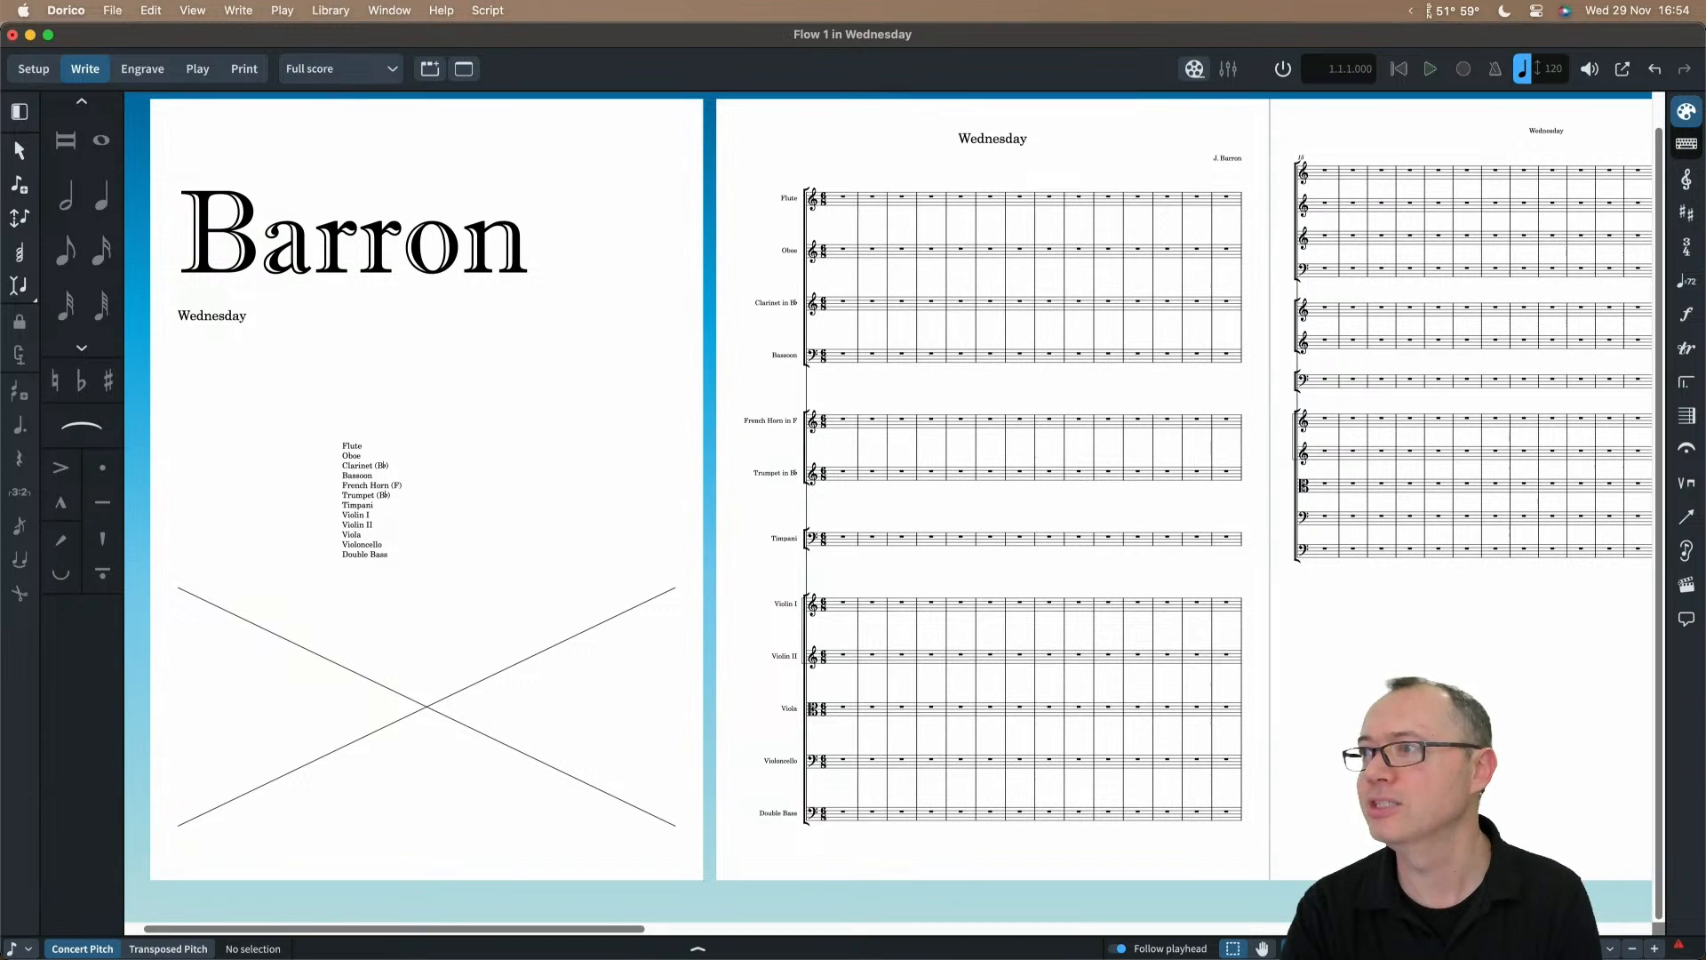
key(super+shift+l)
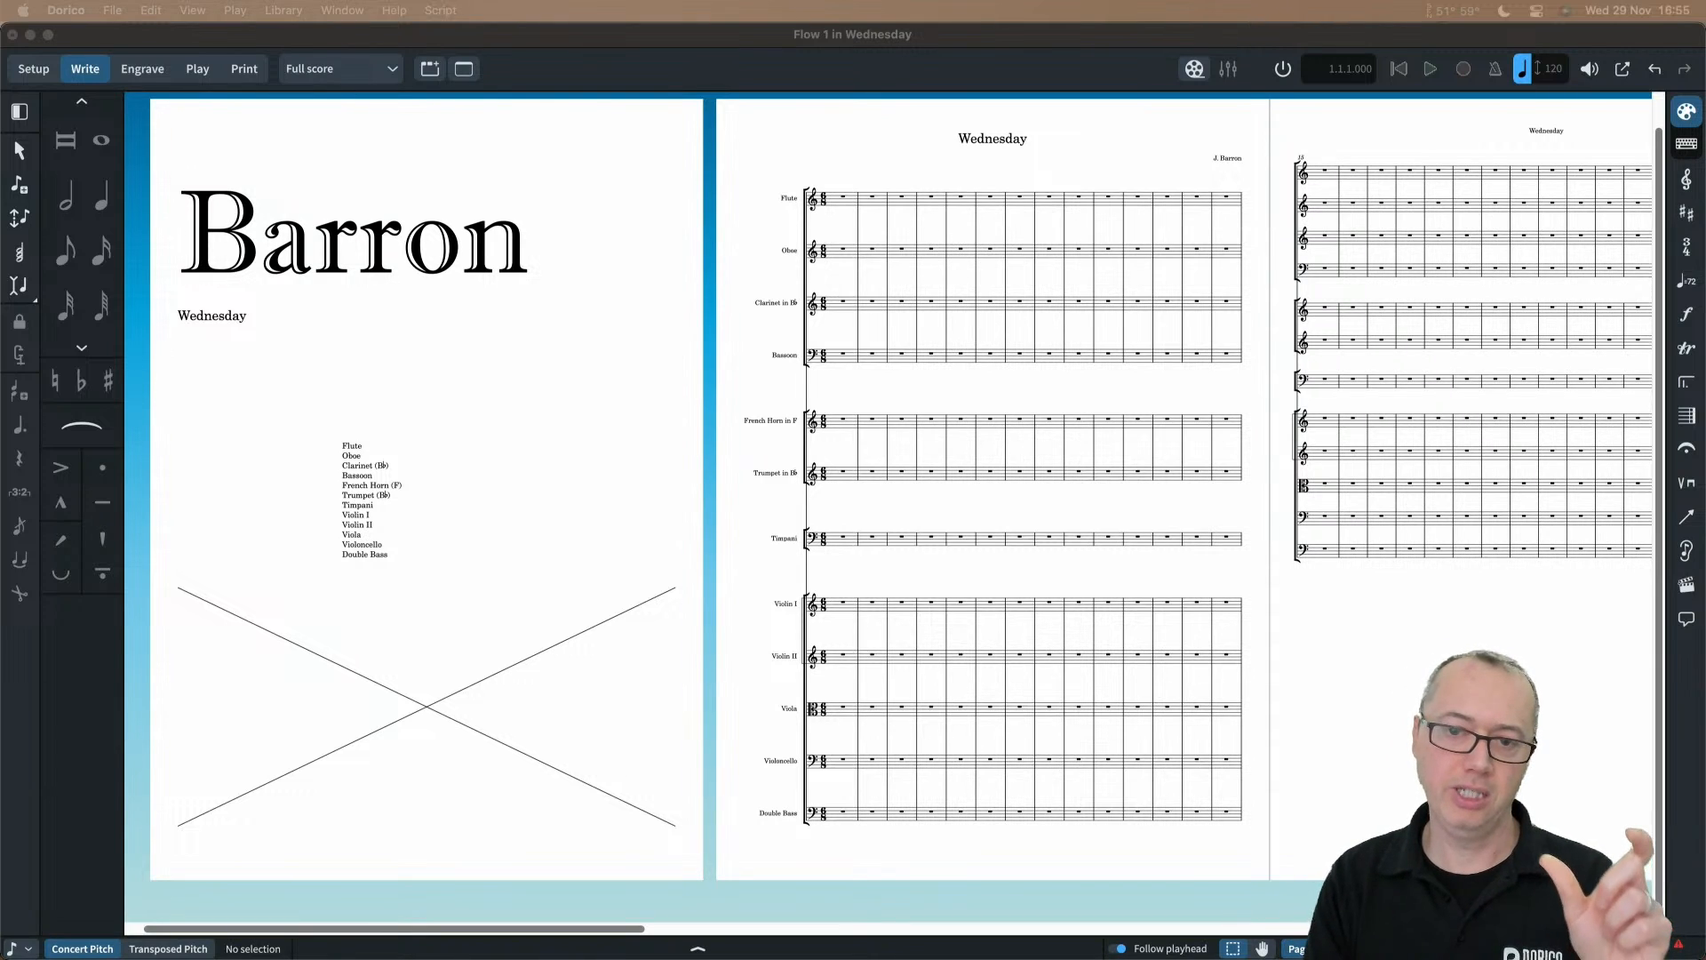
Step: Open the title page's player list text for editing and examine the Flow Info tokens on offer, leaving the text unchanged
click(361, 531)
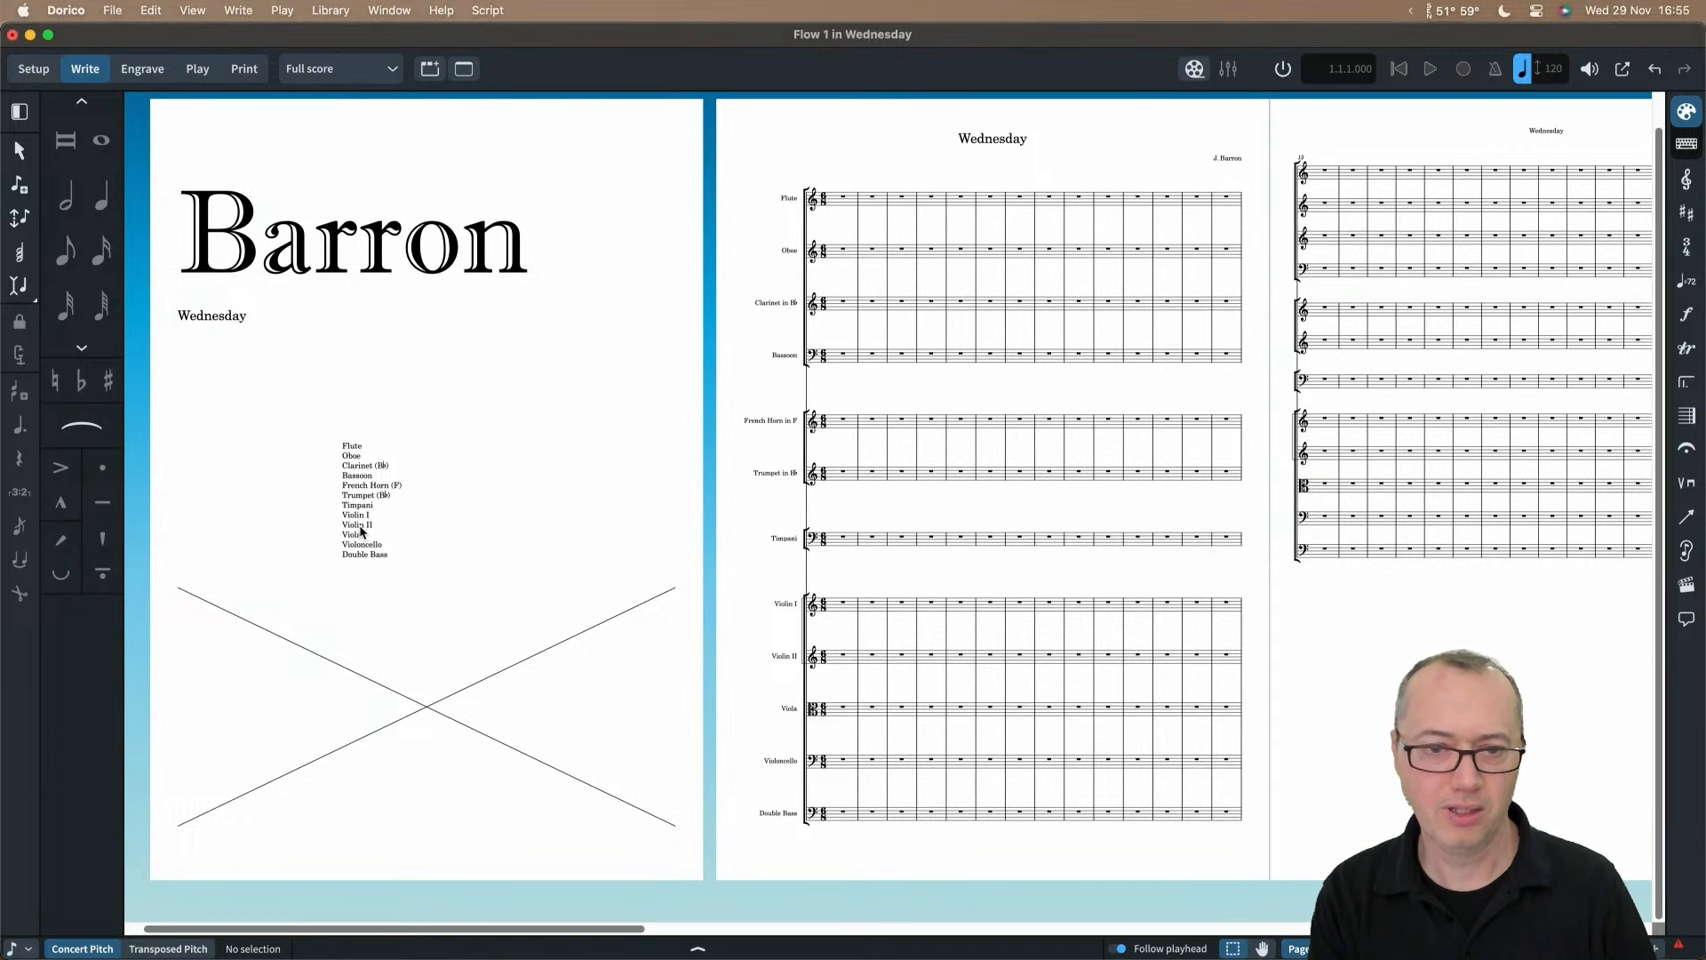
double_click(361, 531)
right_click(423, 492)
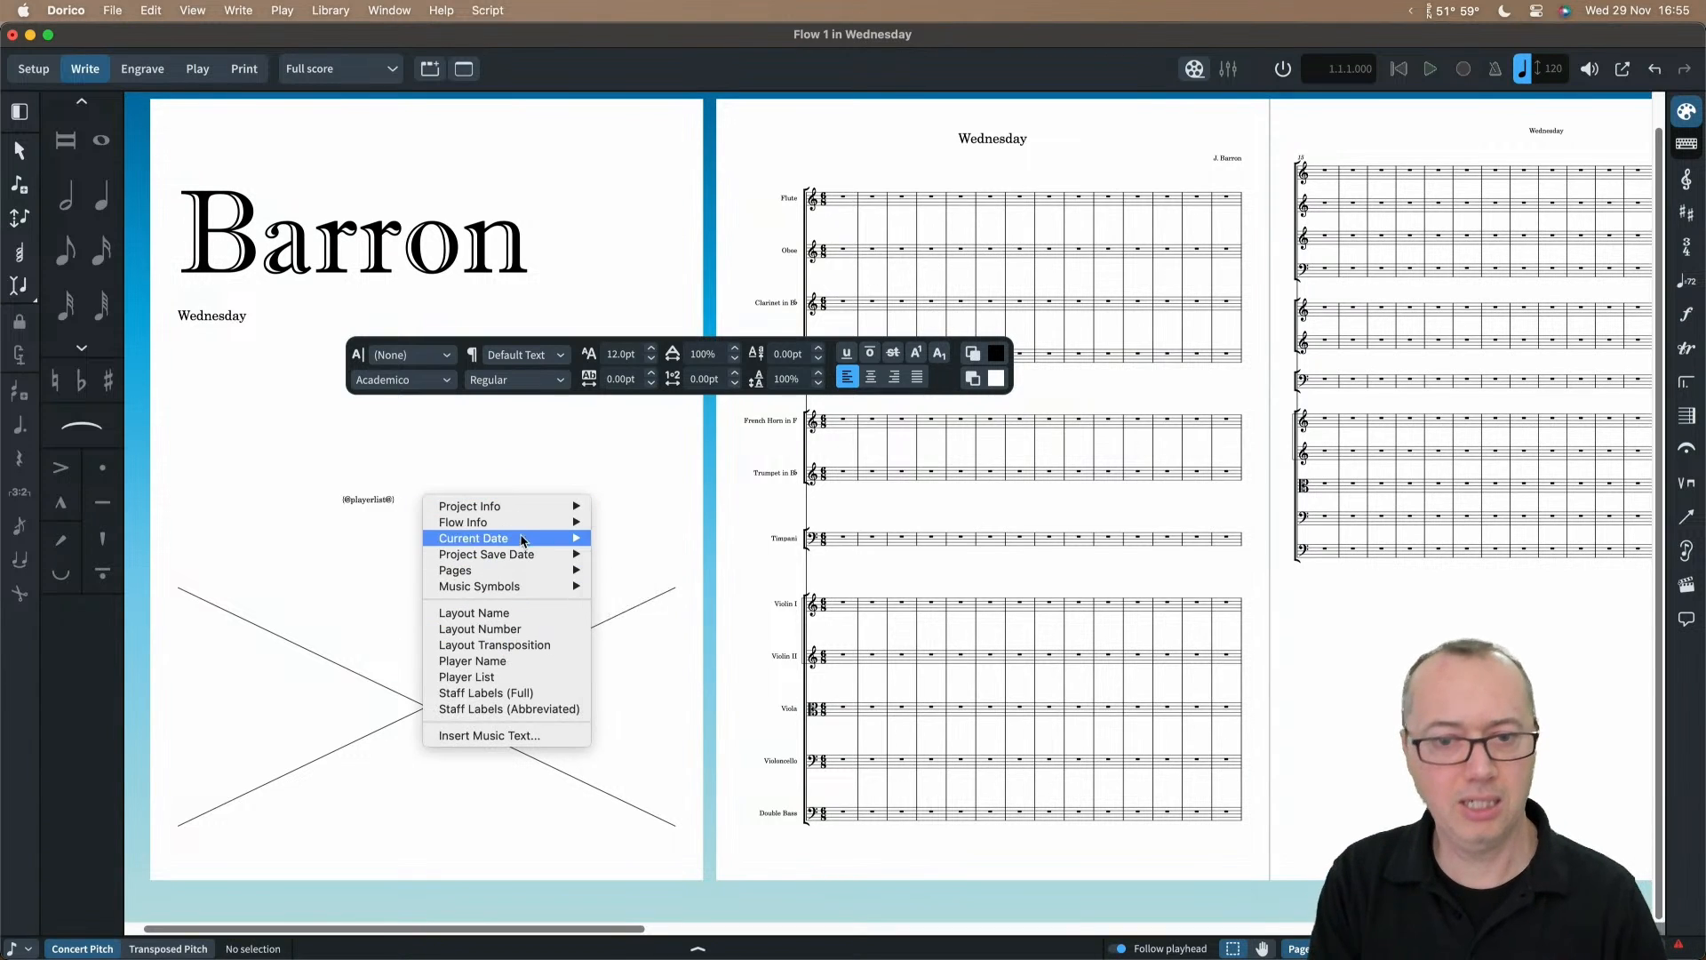
mouse_move(524, 529)
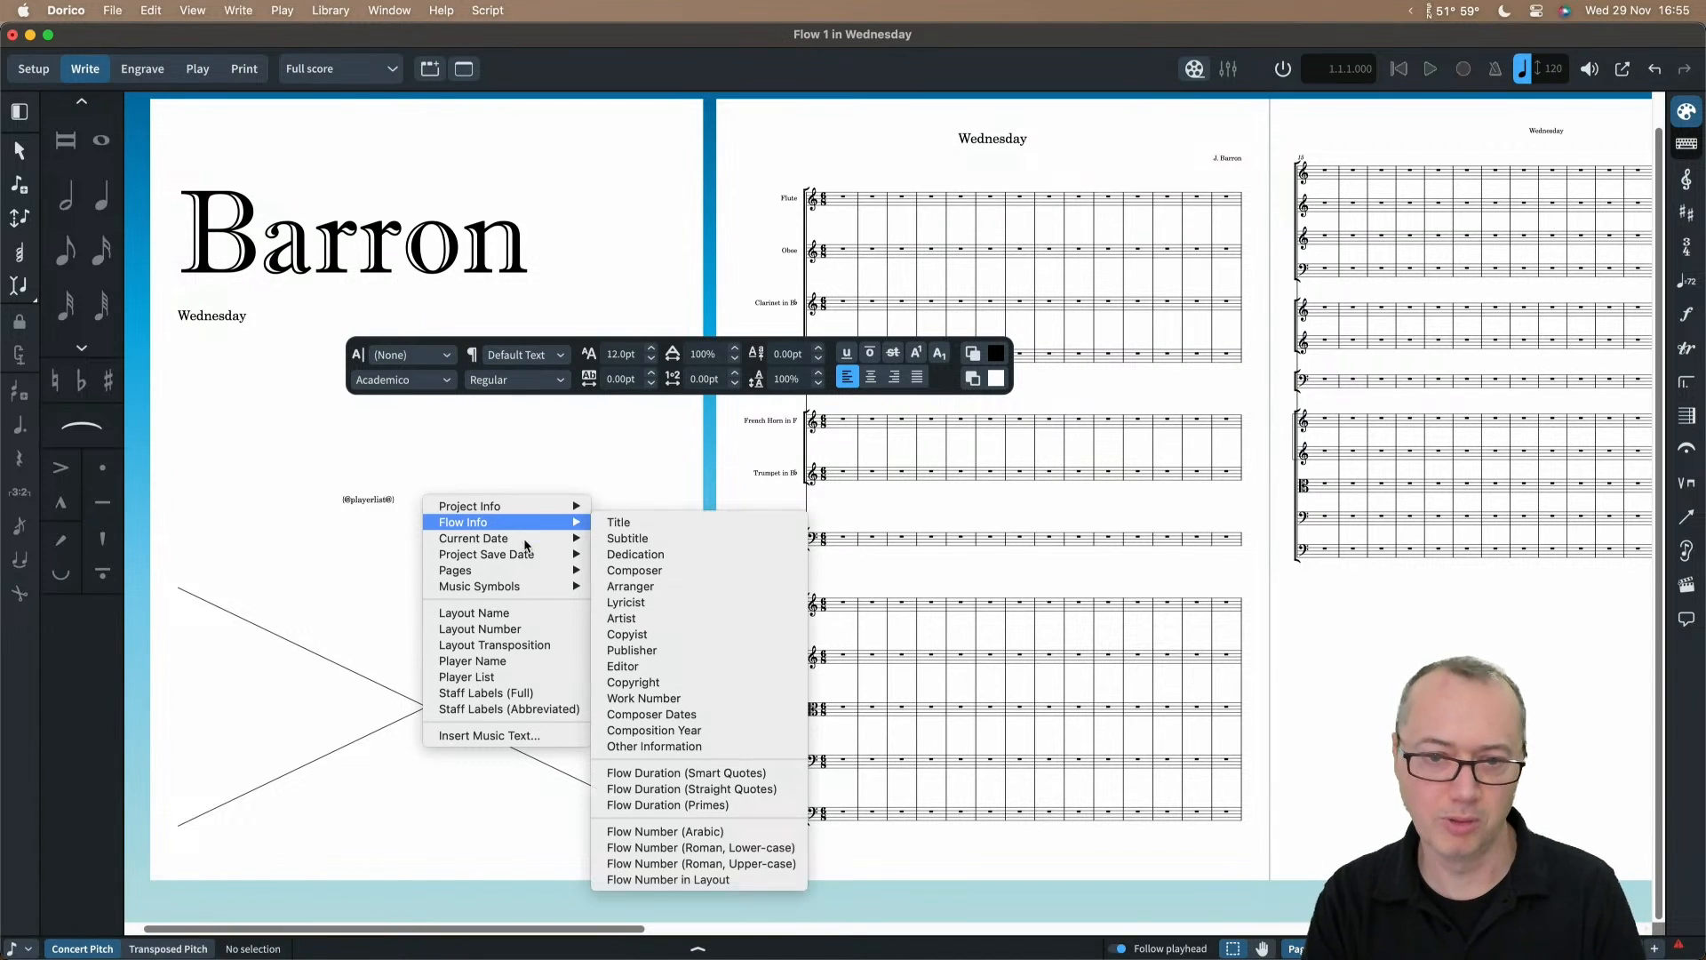
mouse_move(540, 585)
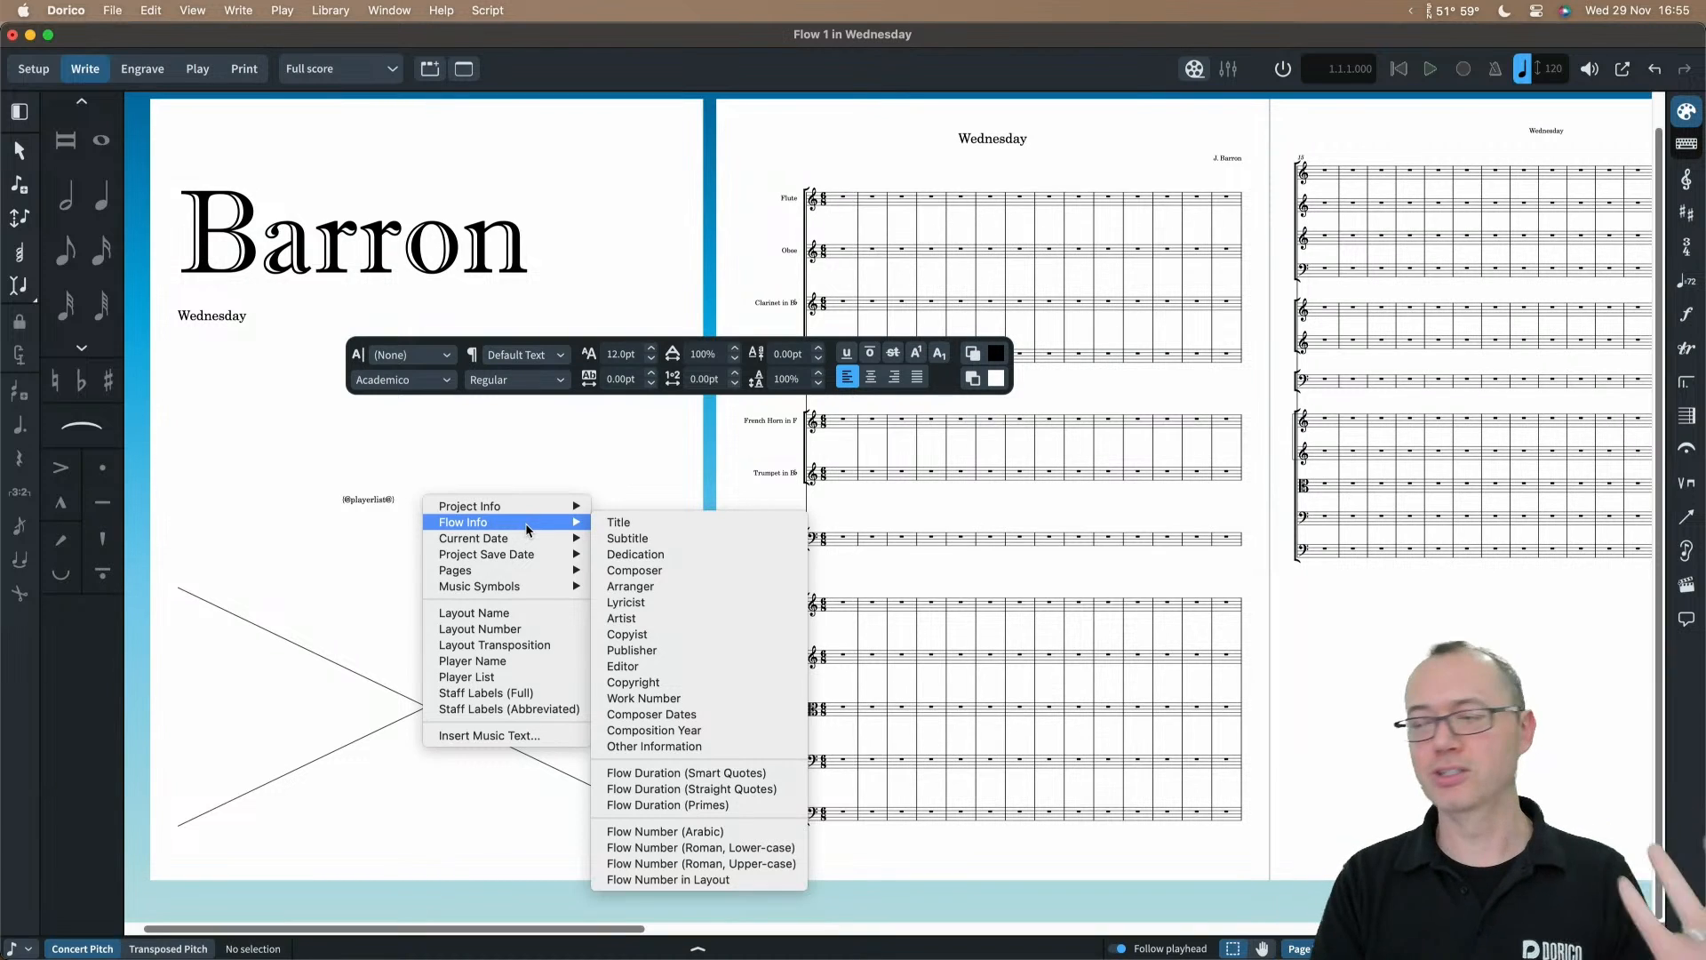
click(675, 261)
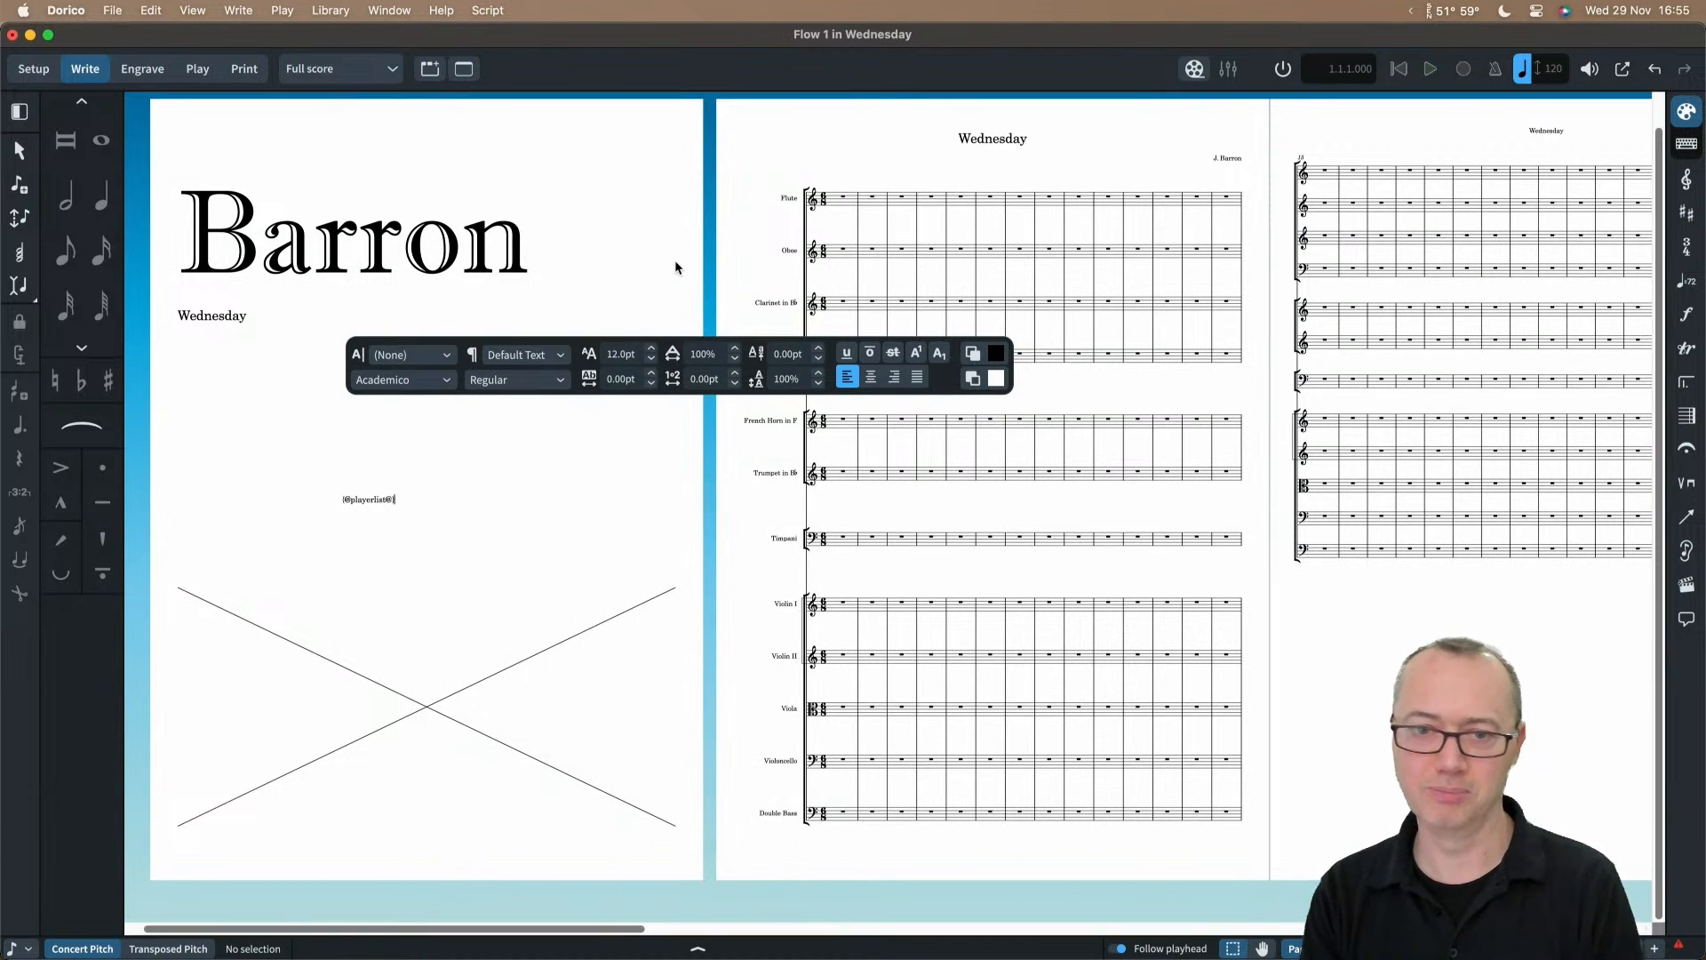
click(675, 260)
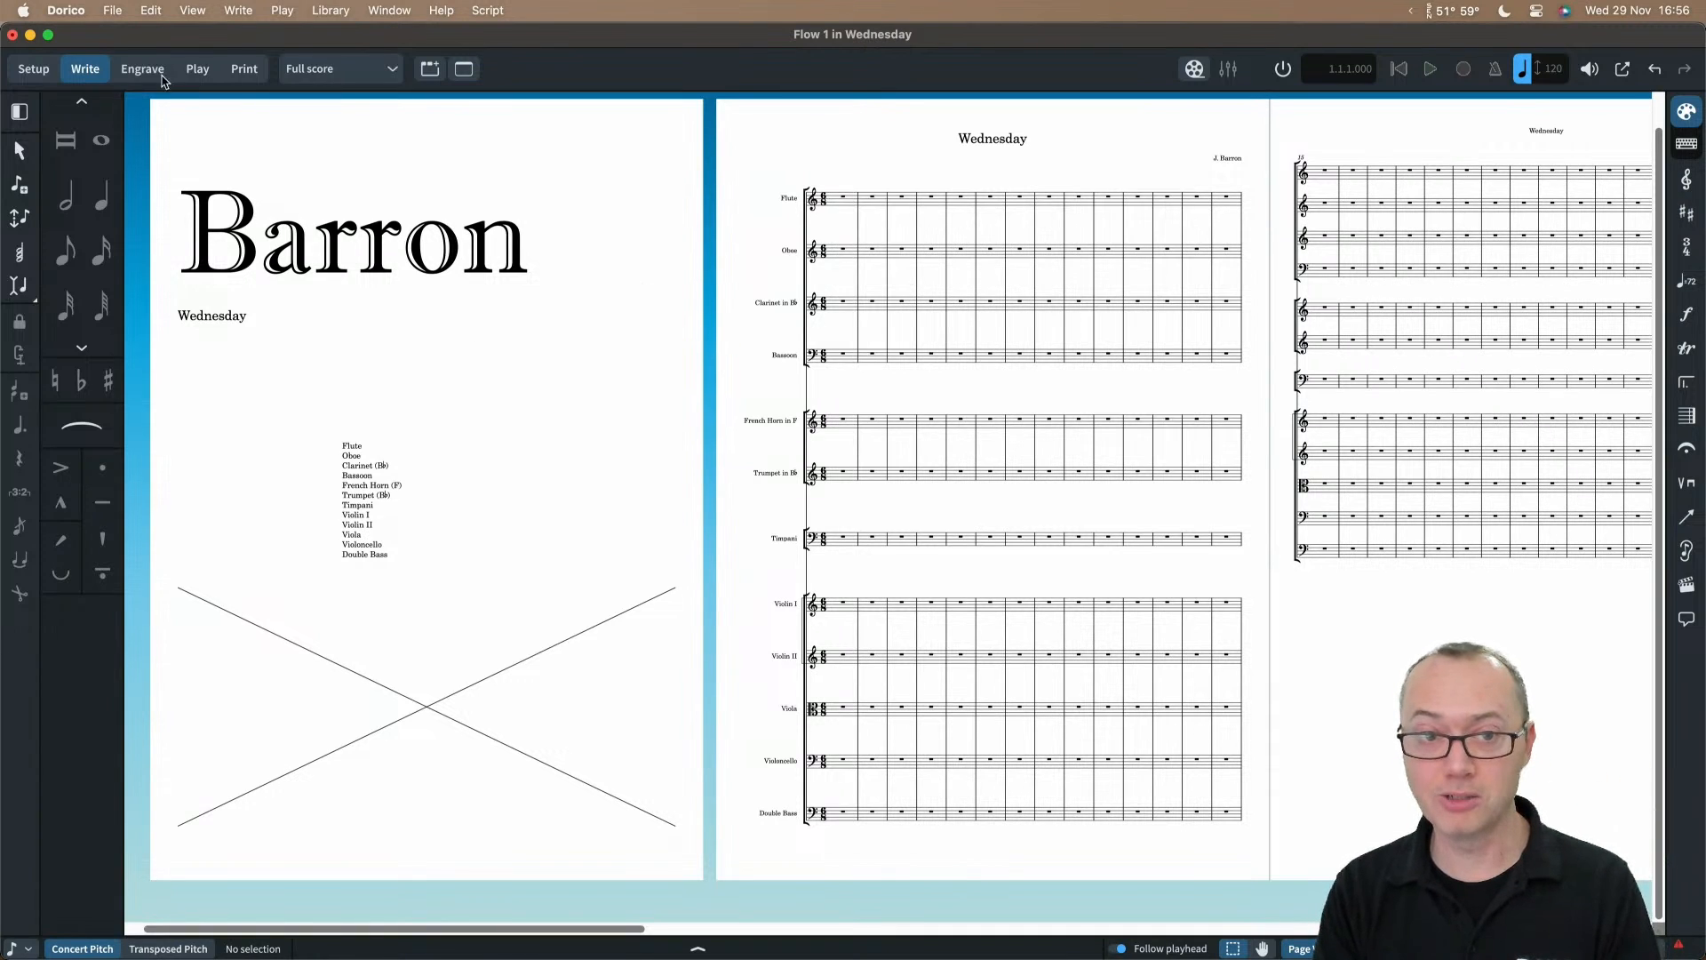
click(121, 16)
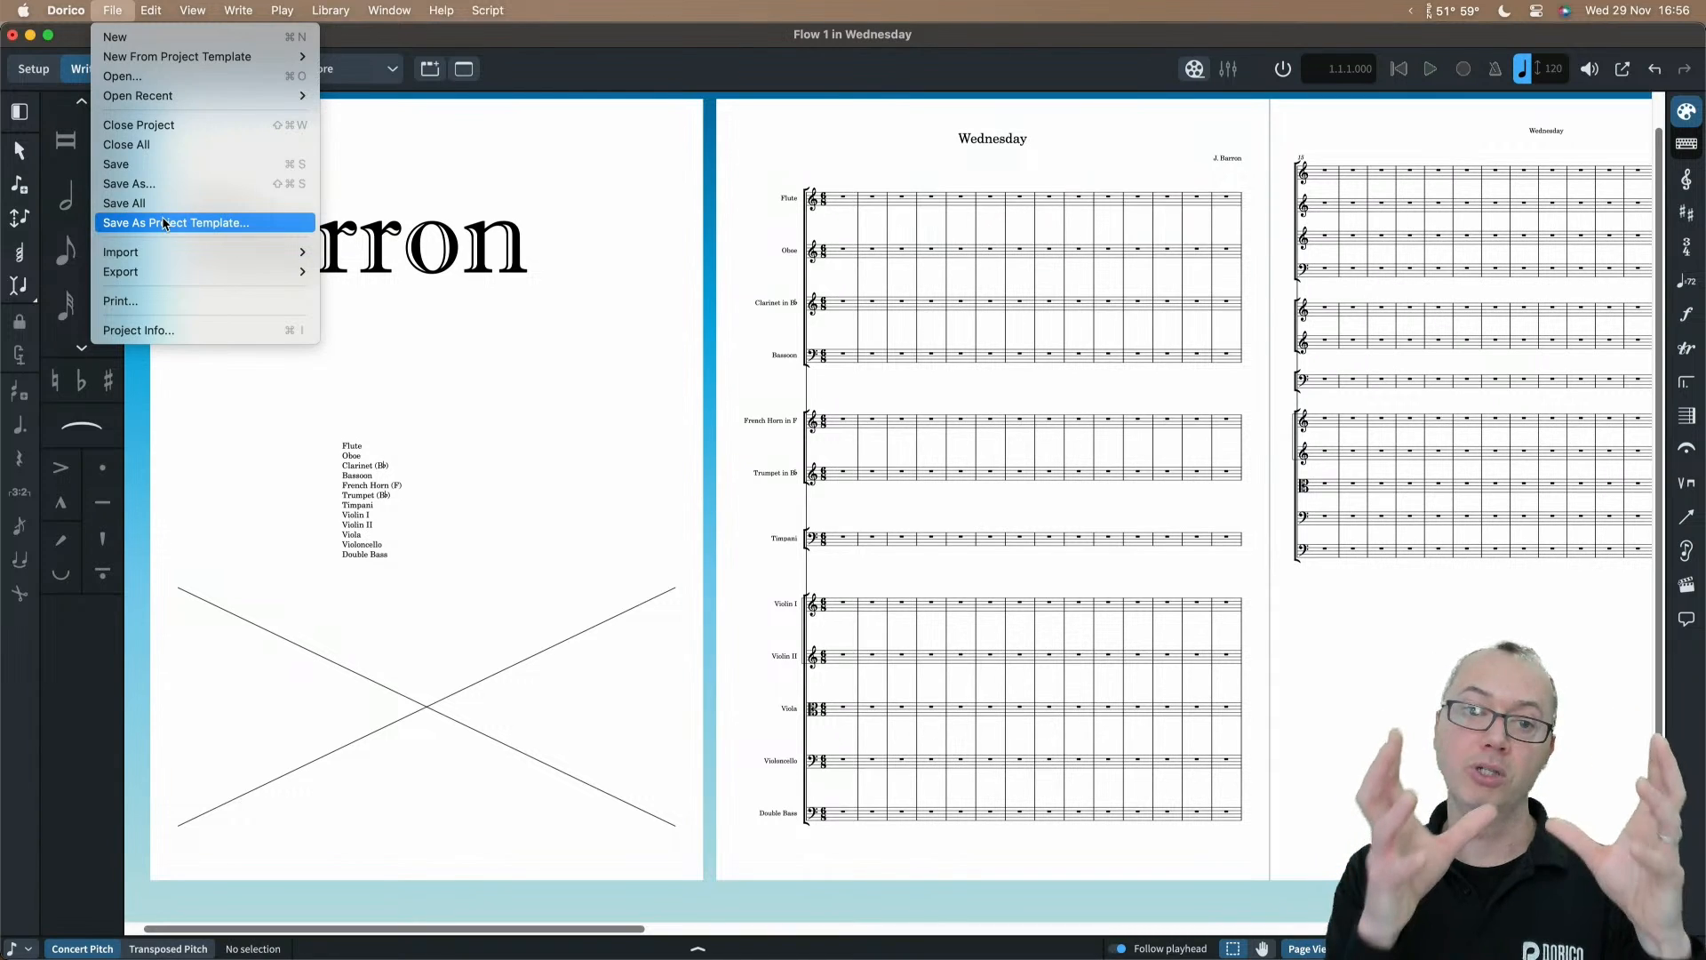
click(656, 241)
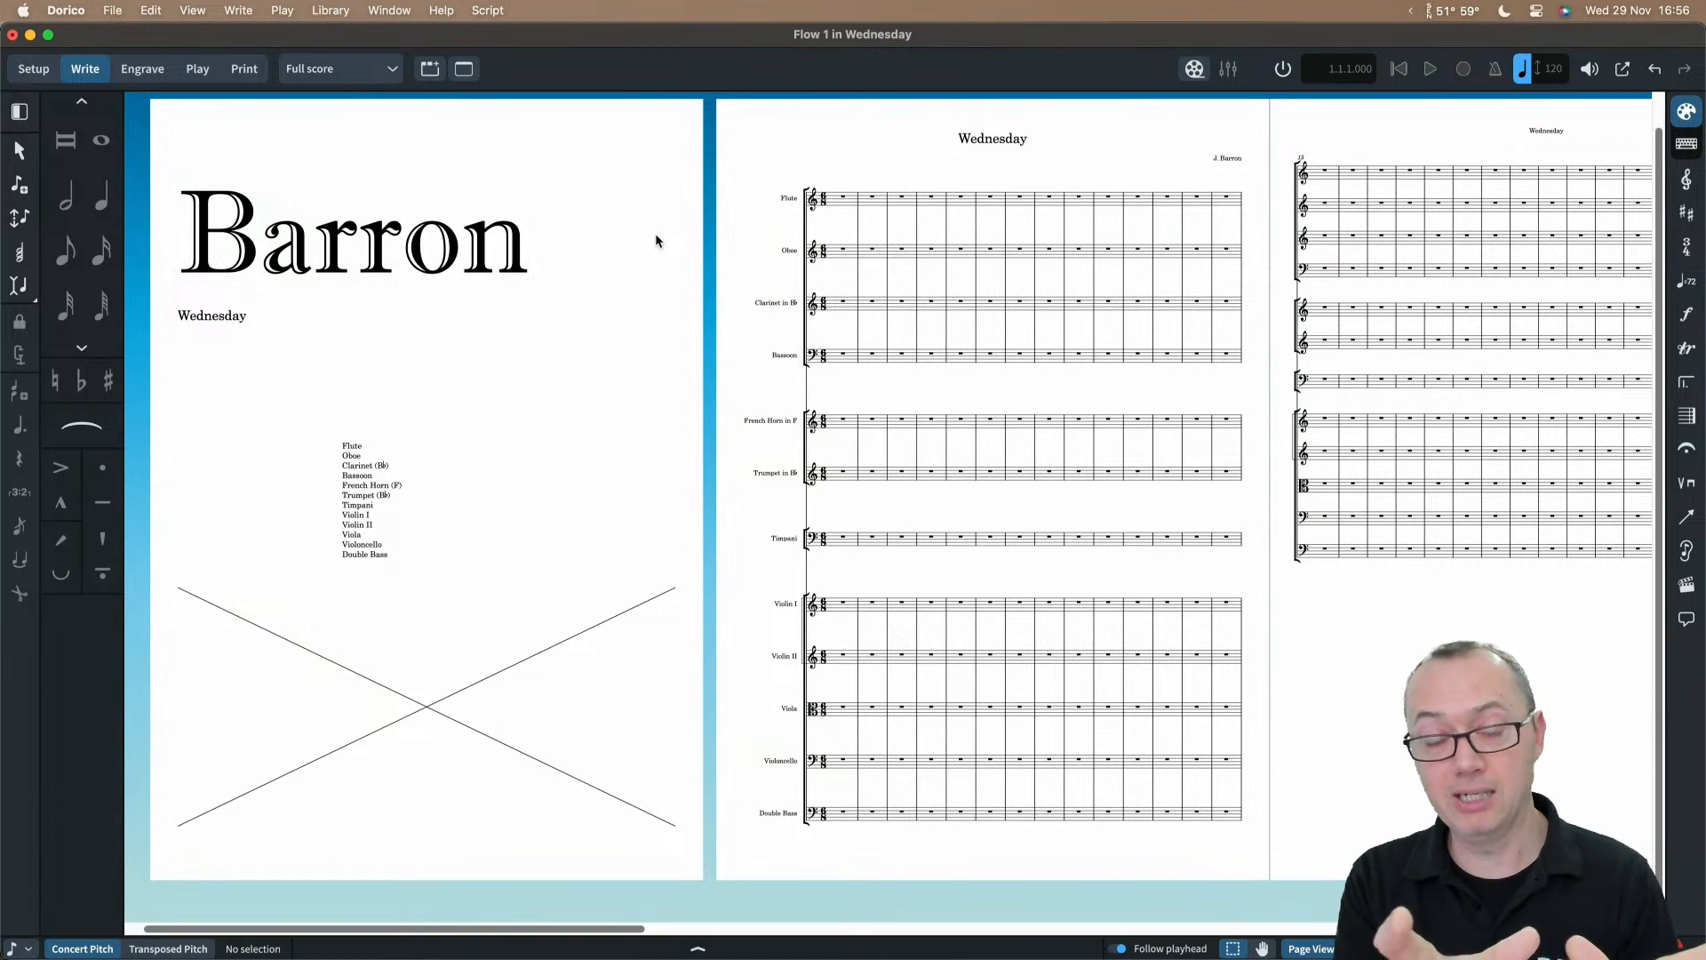
click(112, 10)
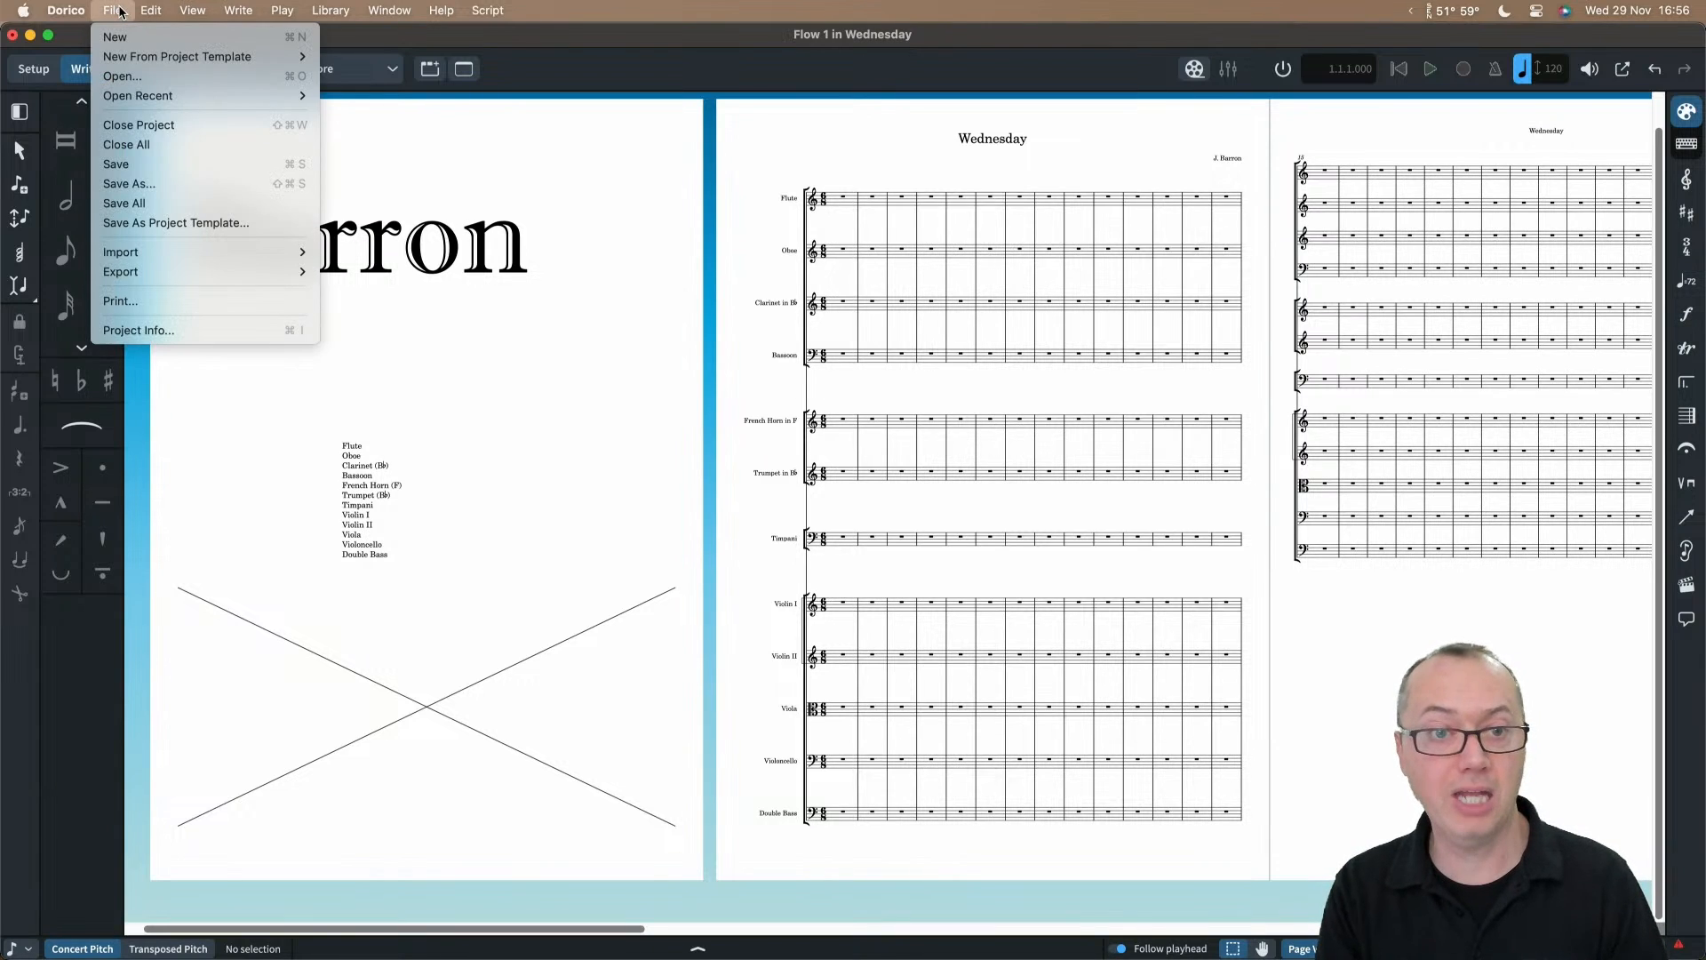
mouse_move(192, 258)
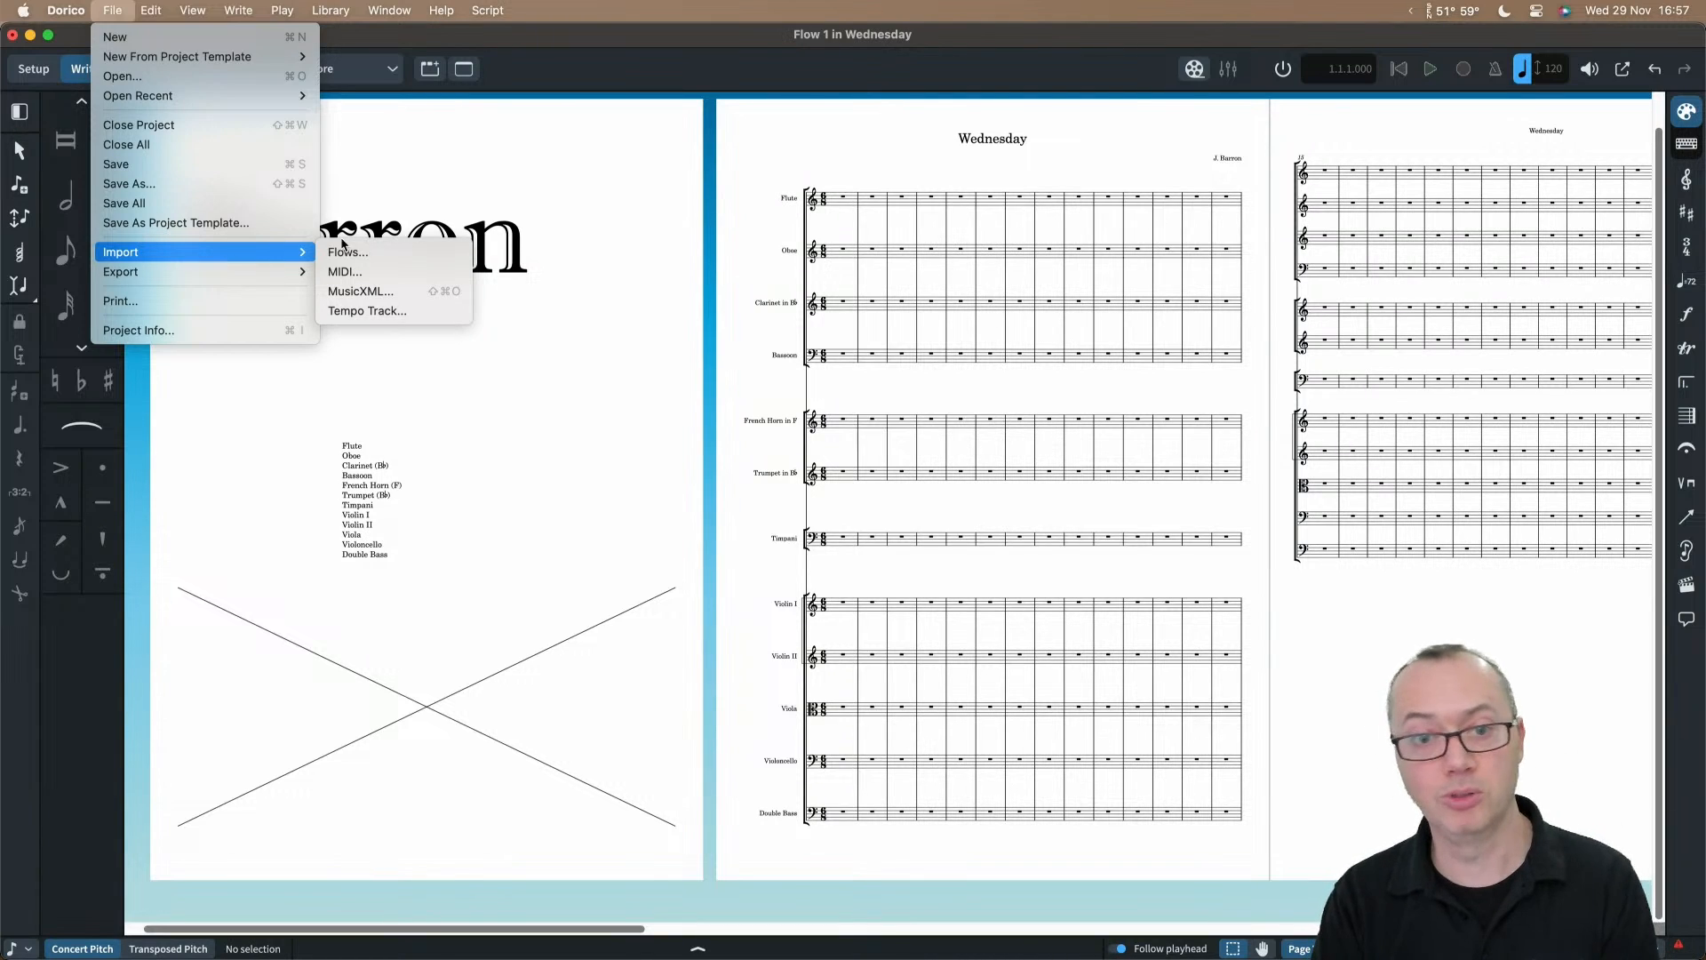
click(677, 212)
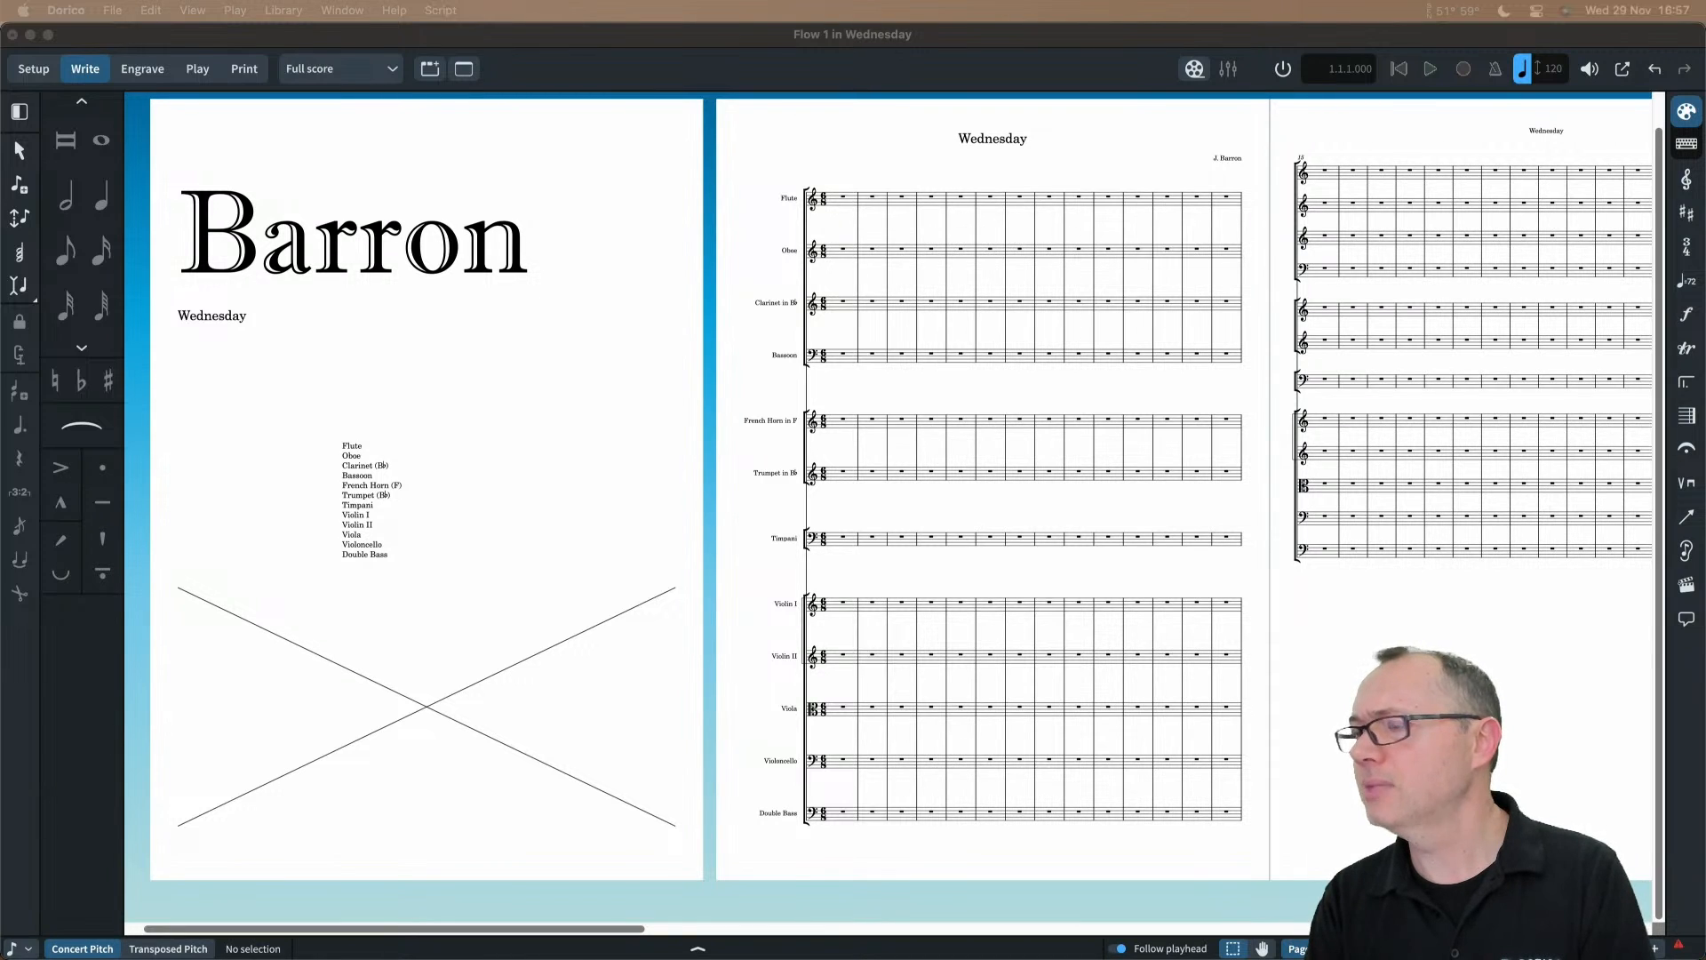
click(802, 135)
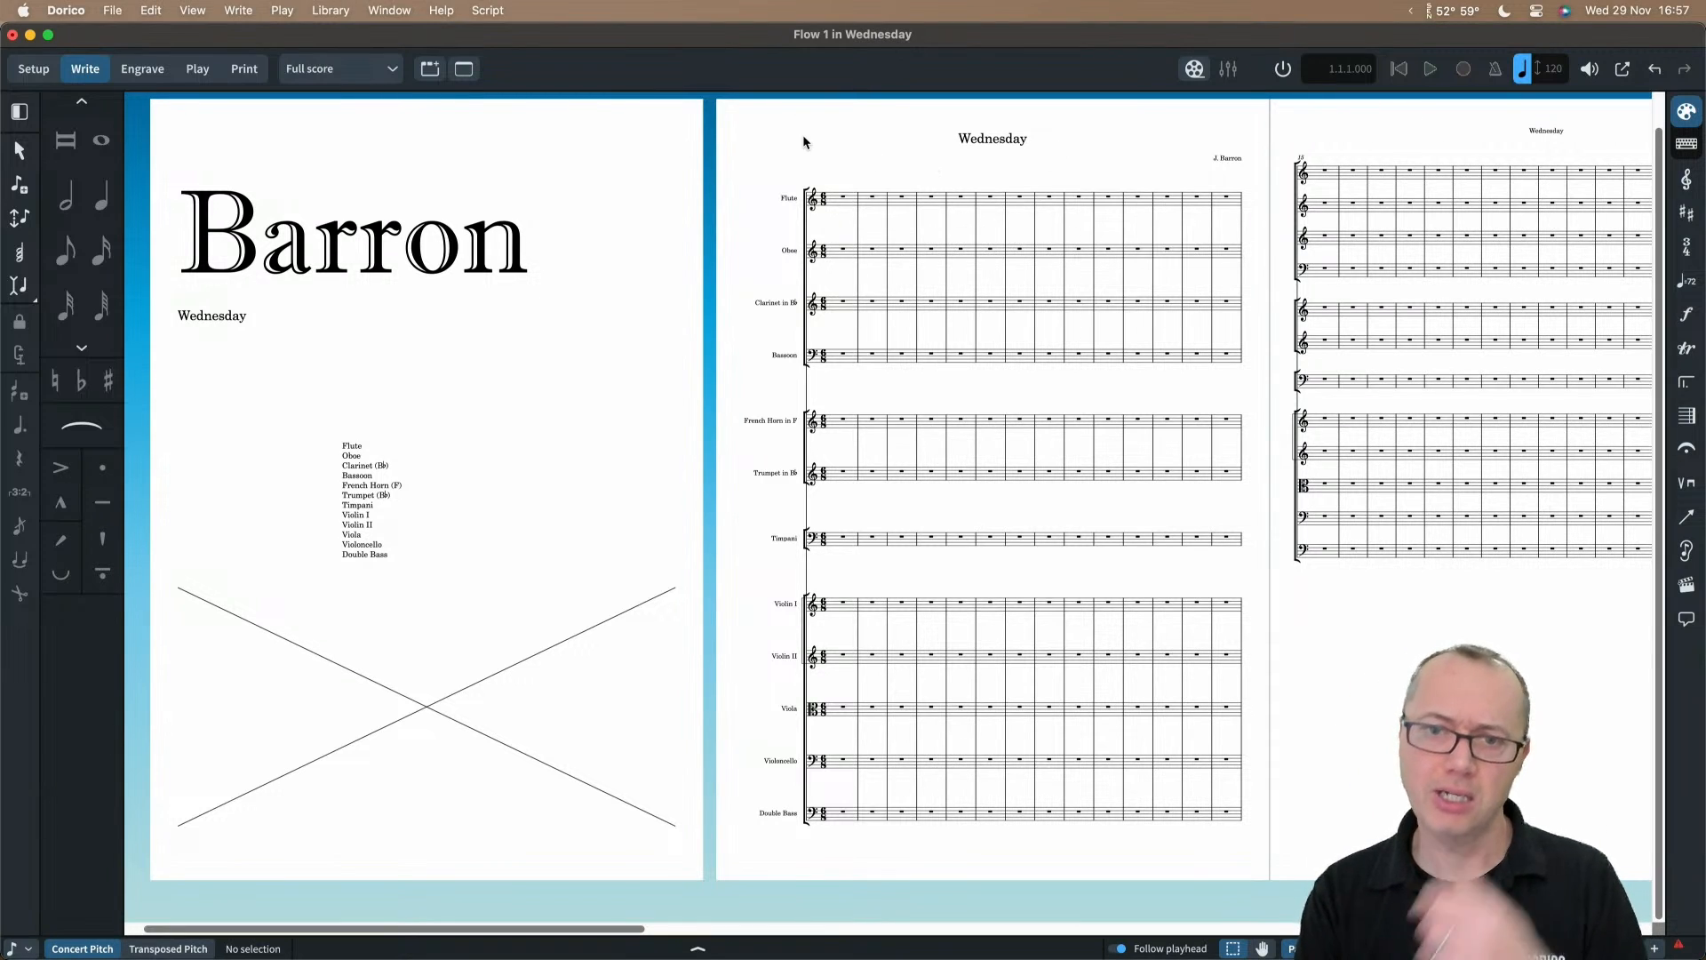